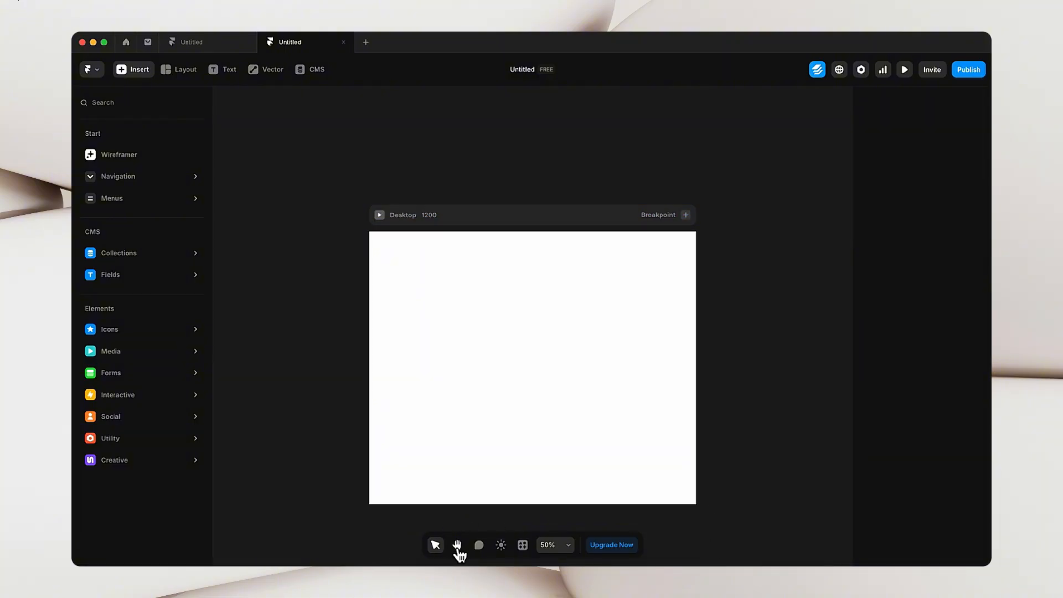
pyautogui.click(509, 549)
pyautogui.click(508, 549)
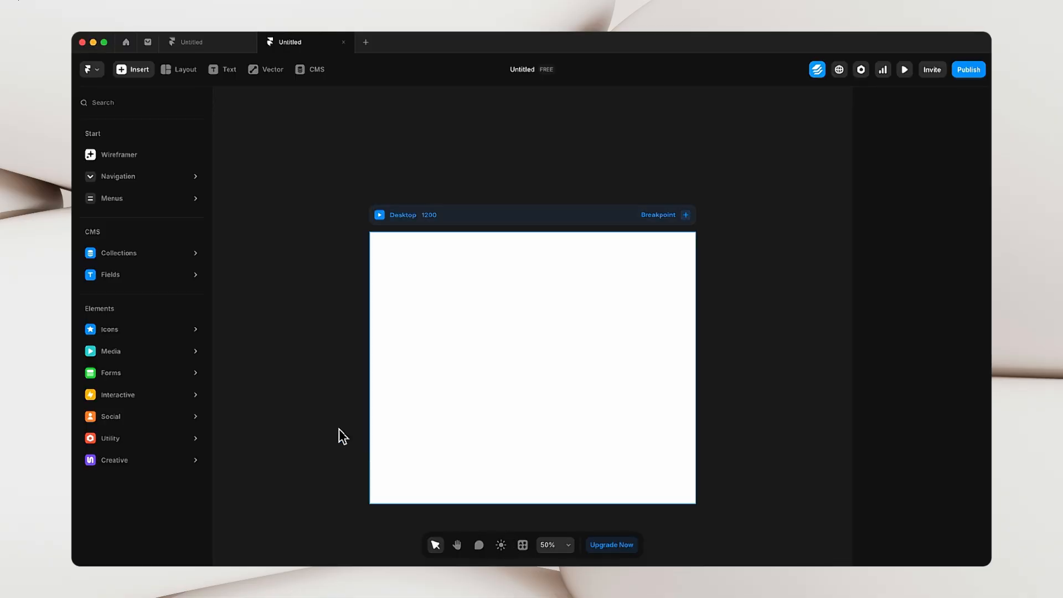
pyautogui.click(274, 353)
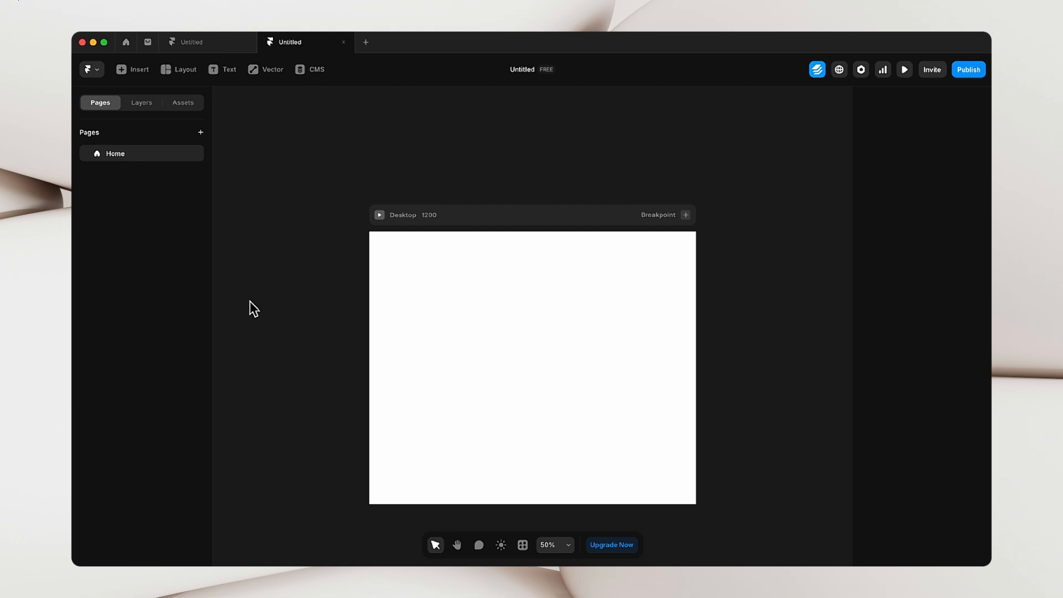
# - Draw a square frame about 634 × 634 on the empty canvas left of the Desktop page, level with the page's top
pyautogui.press('space')
pyautogui.moveTo(250, 300); pyautogui.dragTo(527, 291)
pyautogui.moveTo(390, 303); pyautogui.dragTo(536, 294)
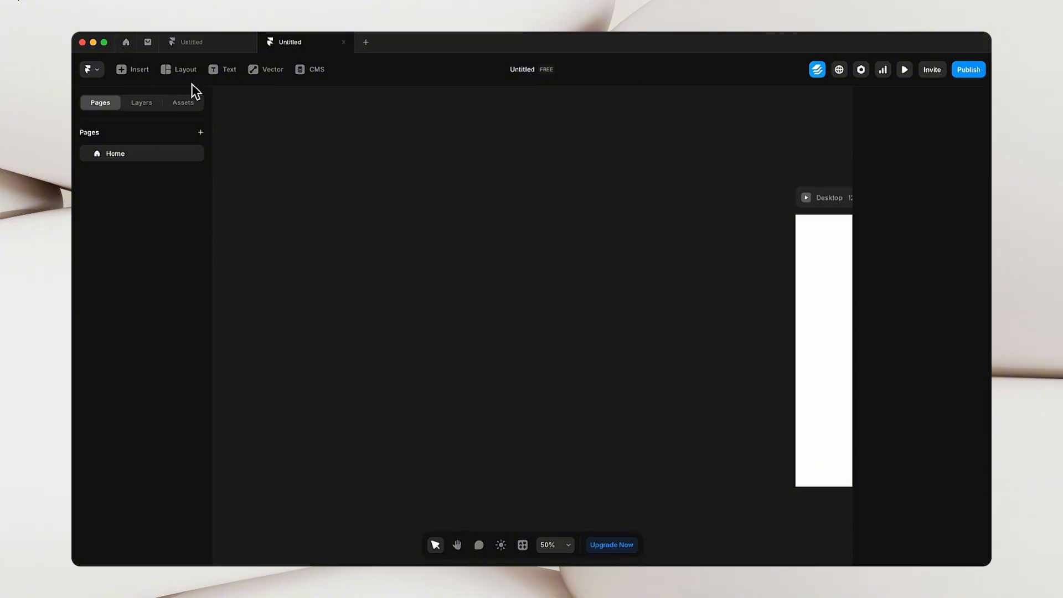
pyautogui.click(179, 69)
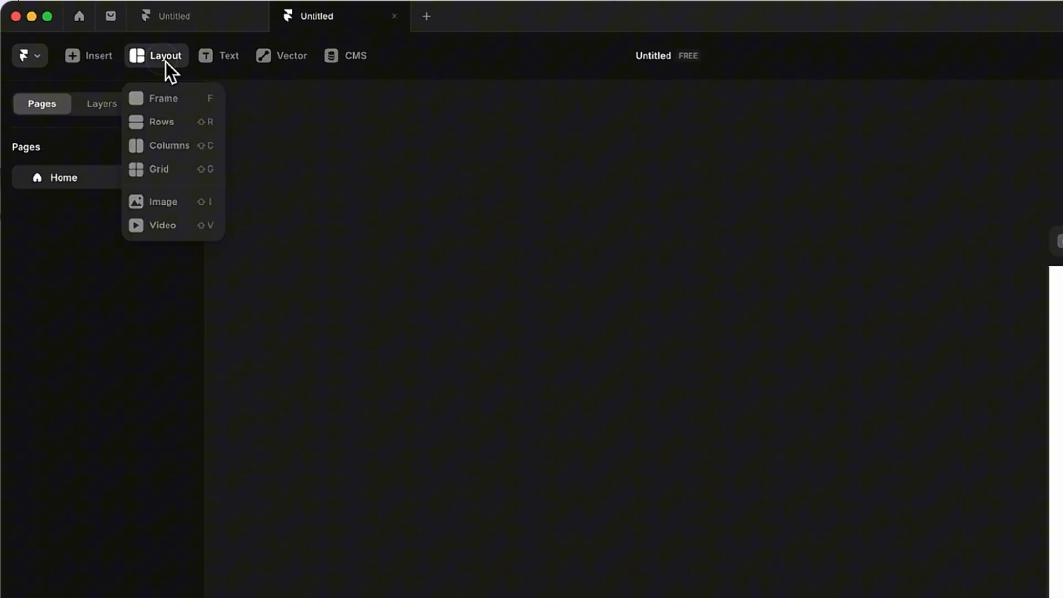
pyautogui.click(173, 97)
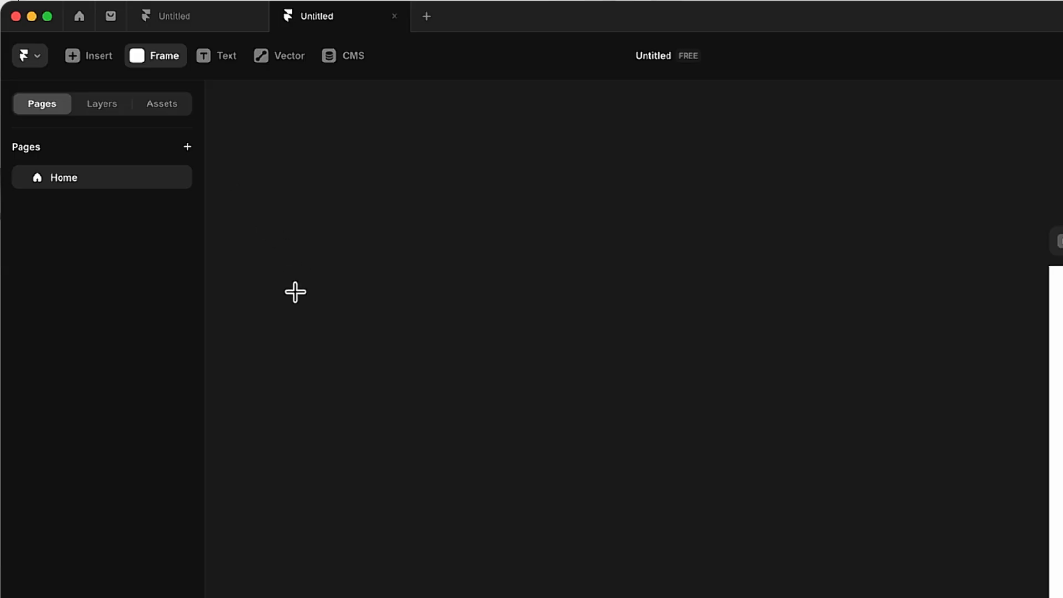
pyautogui.moveTo(293, 290); pyautogui.dragTo(560, 541)
pyautogui.click(615, 412)
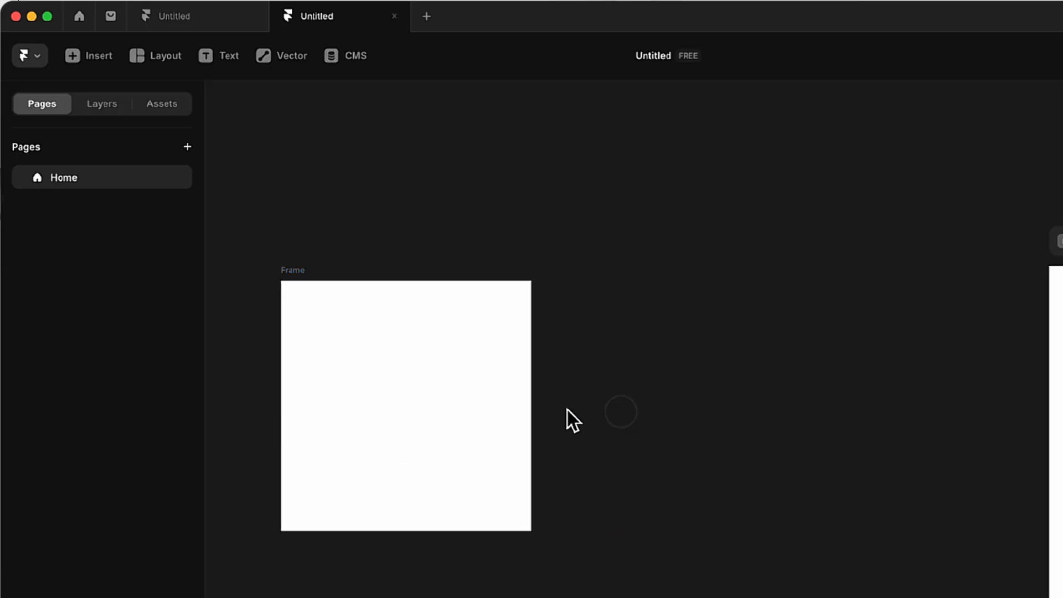
pyautogui.moveTo(441, 435); pyautogui.dragTo(414, 396)
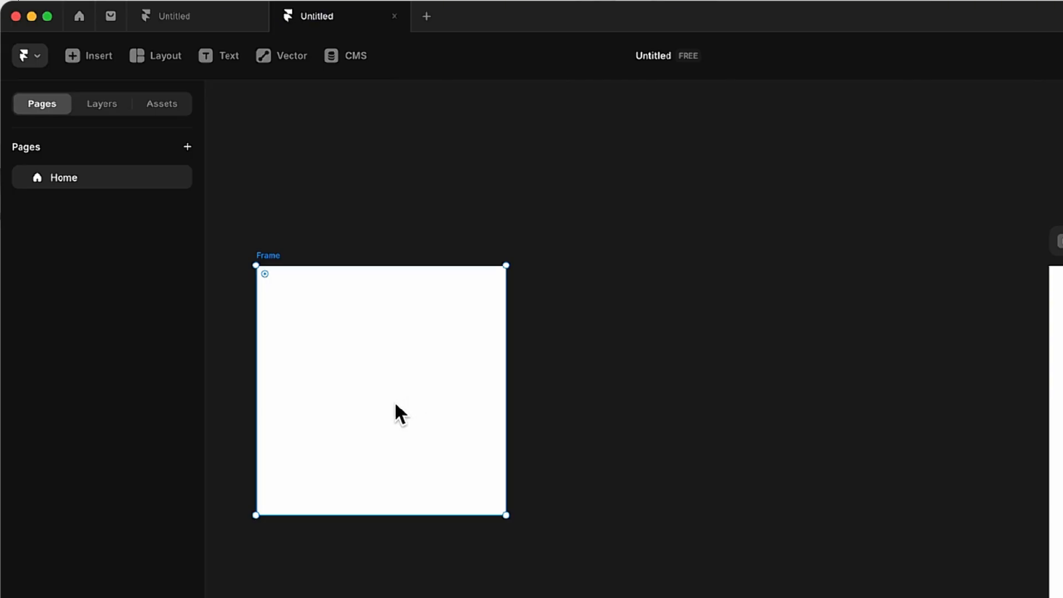
# - Duplicate the square frame so that the copy sits beside the original
pyautogui.press('super+d')
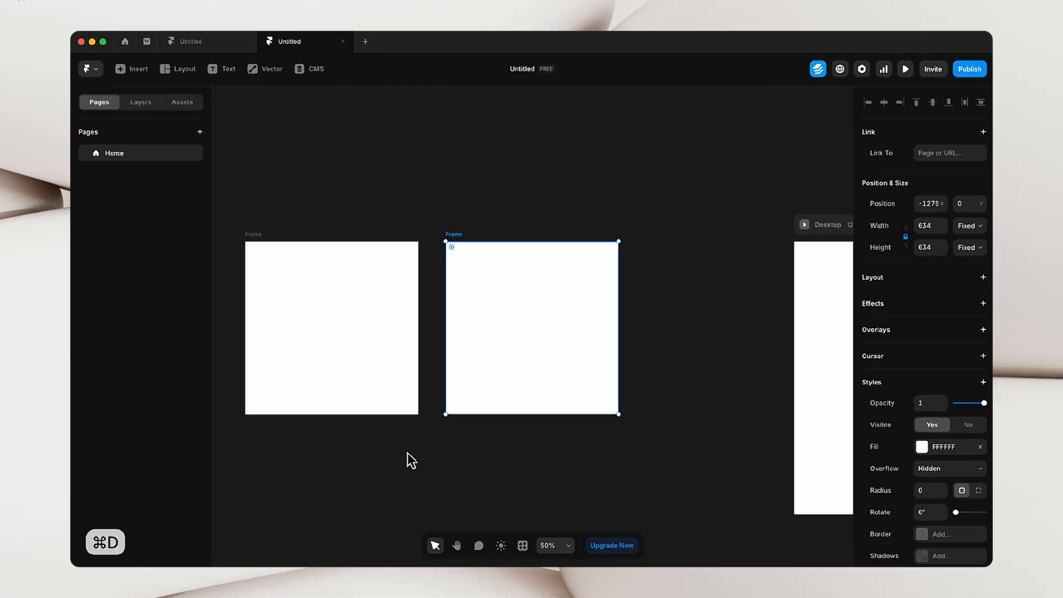
pyautogui.click(435, 552)
pyautogui.press('space')
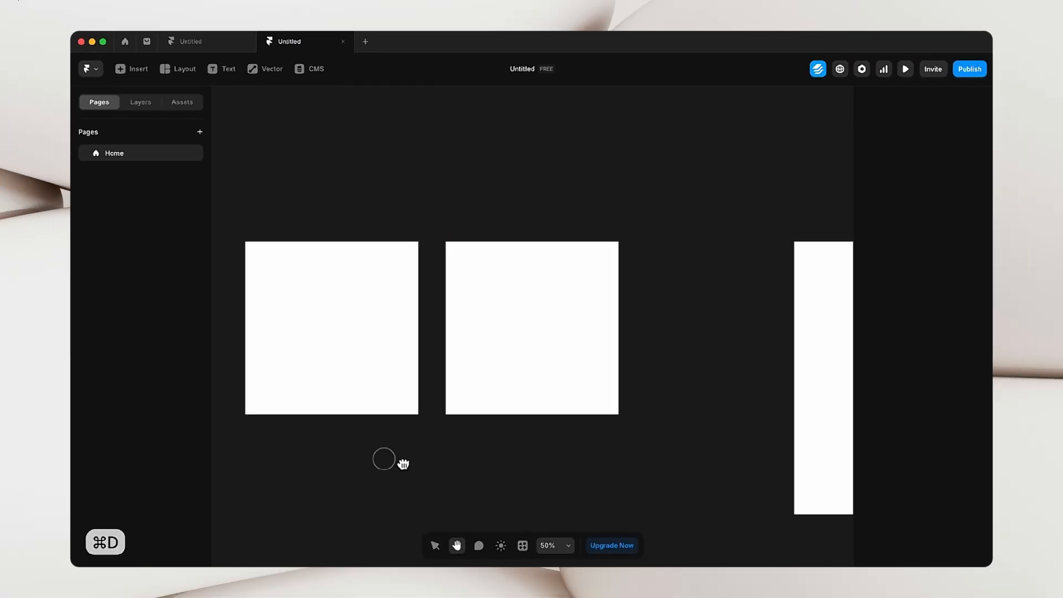
pyautogui.moveTo(424, 552); pyautogui.dragTo(500, 521)
pyautogui.click(437, 296)
pyautogui.click(581, 273)
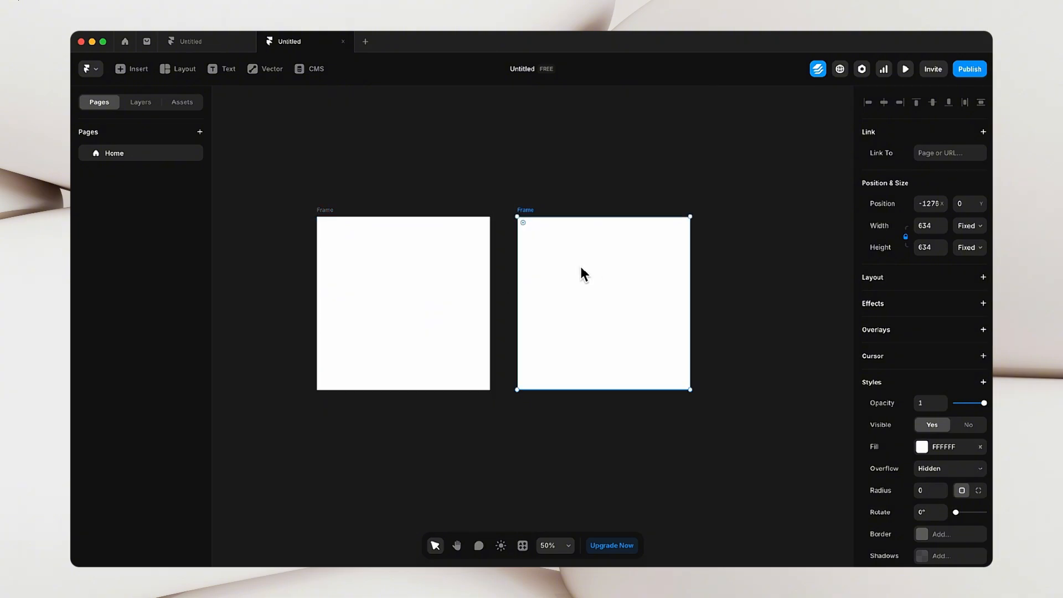
pyautogui.click(481, 283)
pyautogui.click(596, 272)
pyautogui.click(557, 162)
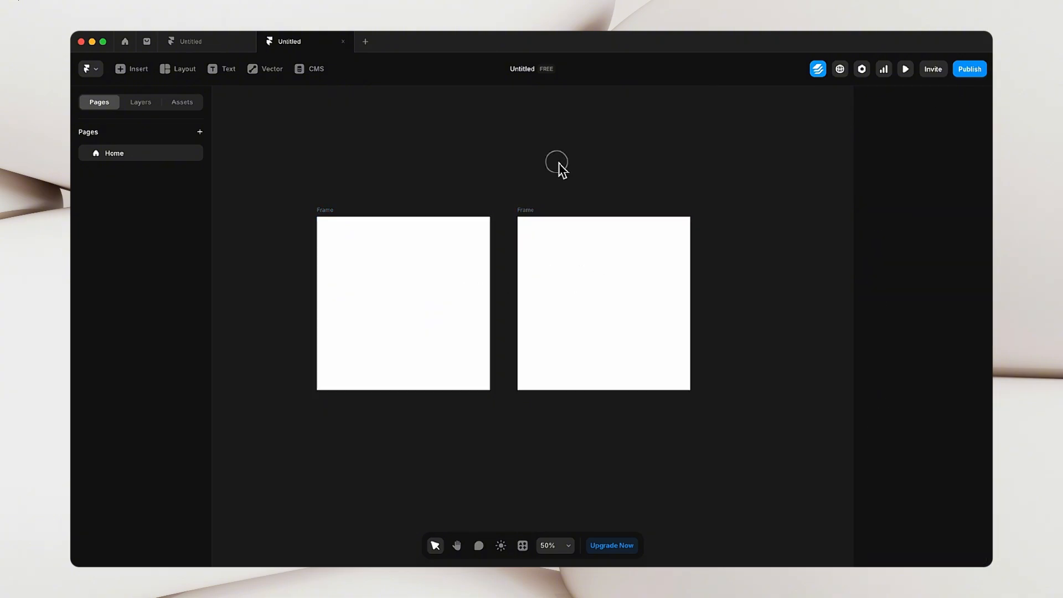
# - Add a stack layout to the duplicated frame on the right
pyautogui.click(576, 261)
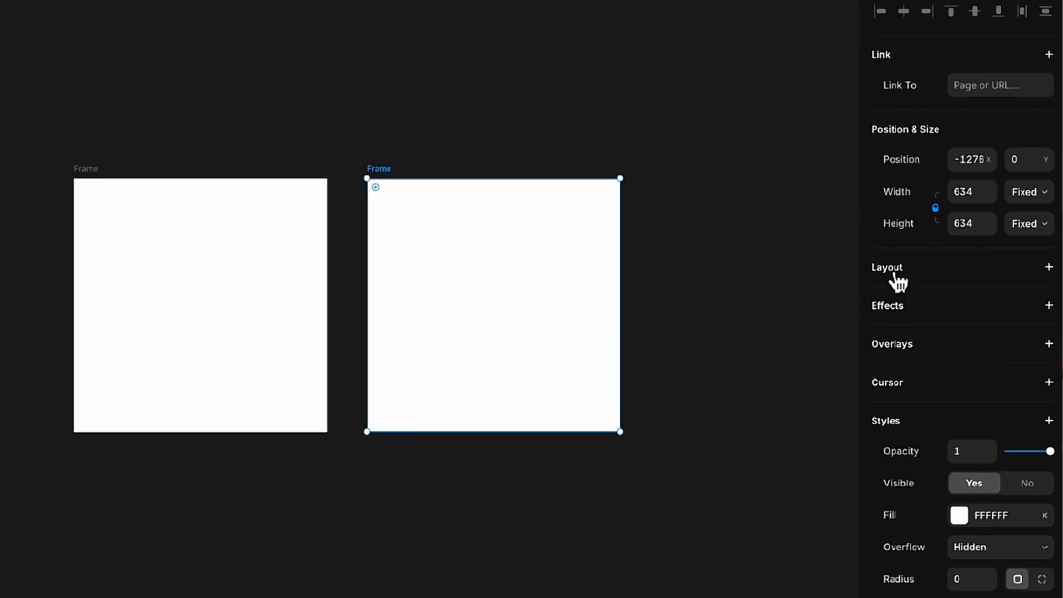
pyautogui.click(897, 281)
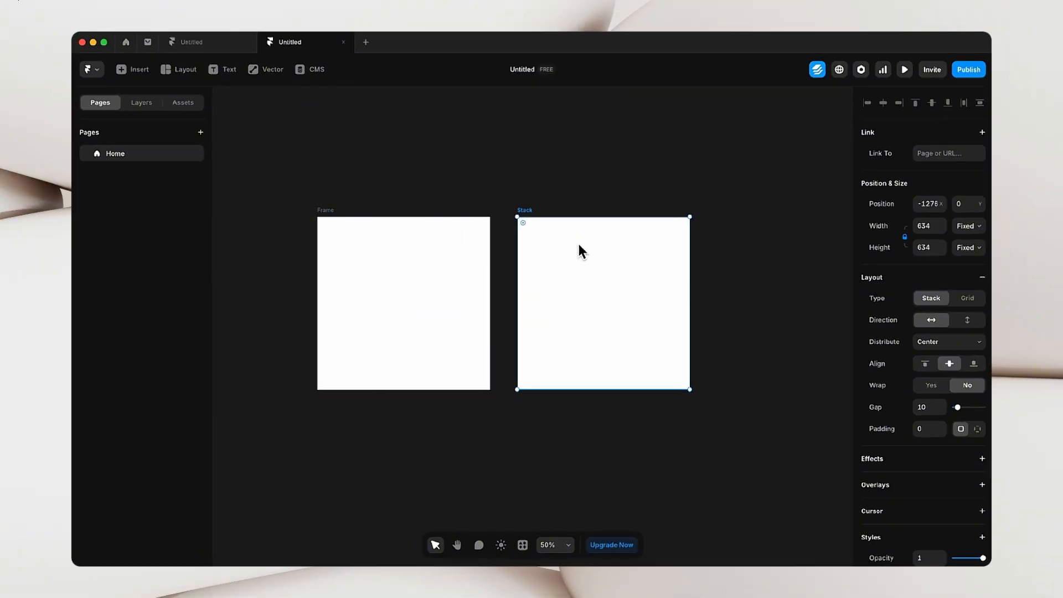
pyautogui.click(389, 183)
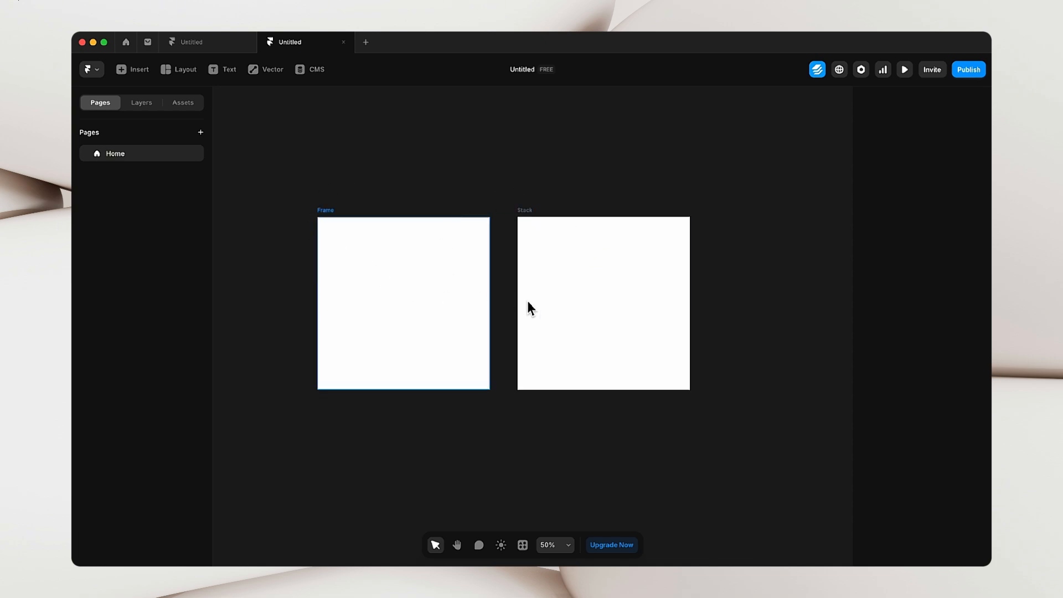
# - Draw a small square frame about 116 × 116 below the large frames and duplicate it into a row of three
pyautogui.scroll(-1, 553, 164)
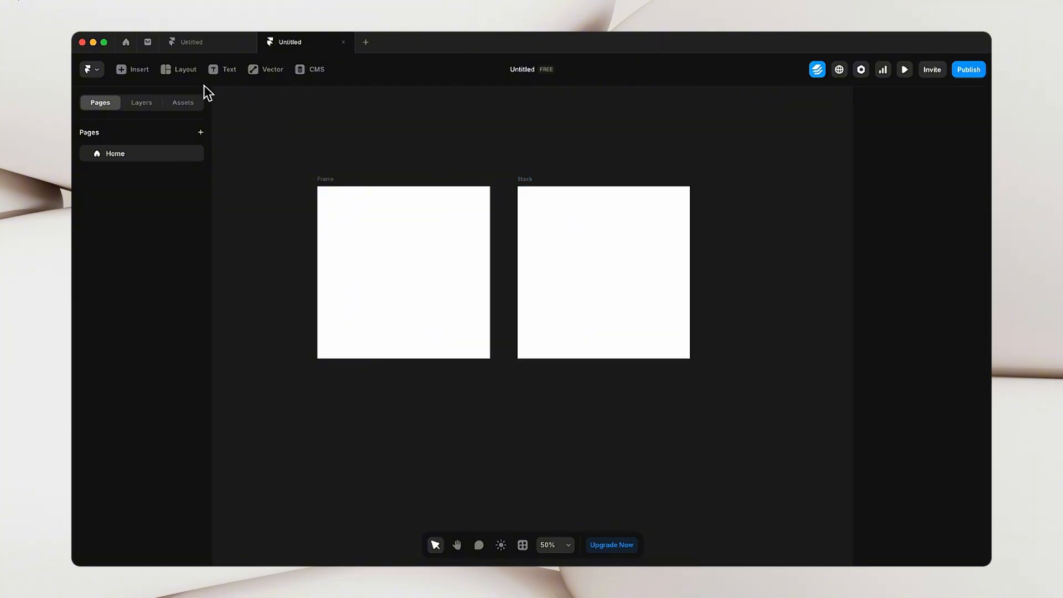
pyautogui.click(182, 70)
pyautogui.click(189, 99)
pyautogui.scroll(-2, 309, 310)
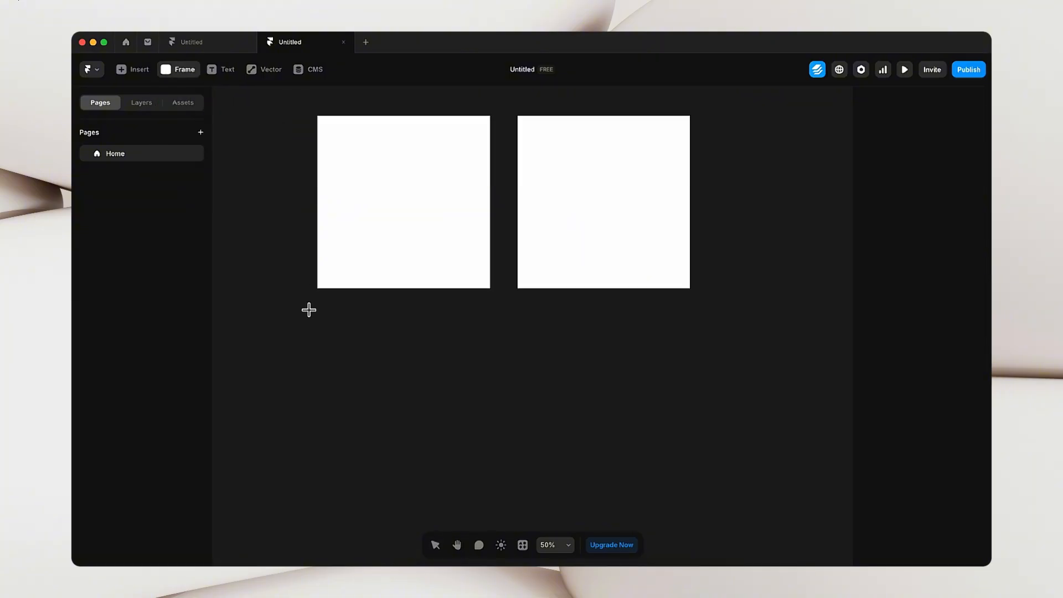
pyautogui.moveTo(319, 332)
pyautogui.mouseDown()
pyautogui.moveTo(360, 370)
pyautogui.moveTo(375, 353)
pyautogui.moveTo(417, 375)
pyautogui.moveTo(339, 422)
pyautogui.mouseUp()
pyautogui.press('super+d')
pyautogui.click(380, 355)
# - Change the fill of all three small frames to the bright green 14FABD
pyautogui.moveTo(301, 350); pyautogui.dragTo(490, 432)
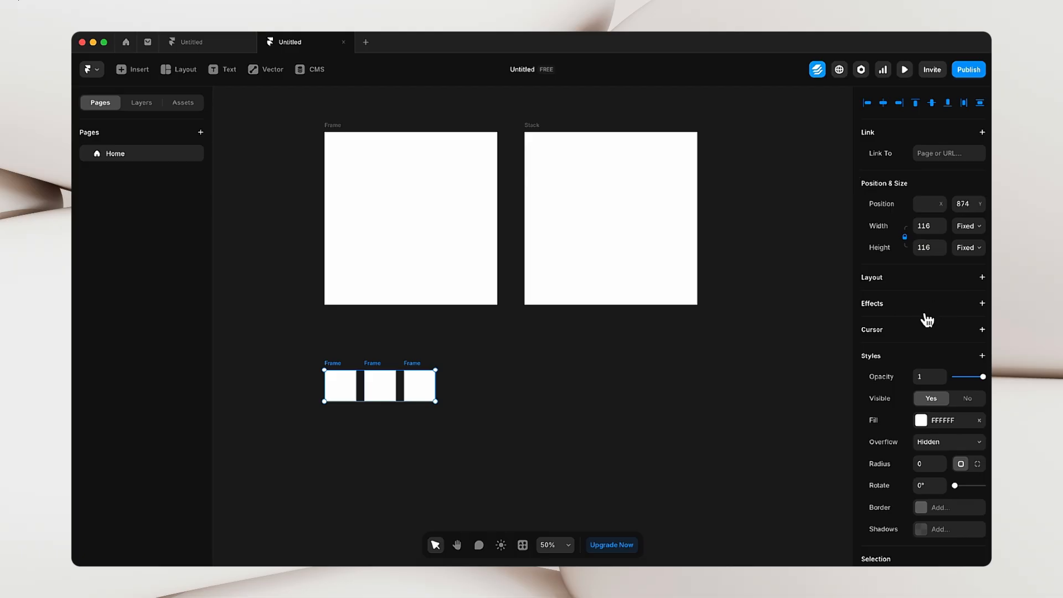
pyautogui.scroll(-1, 919, 327)
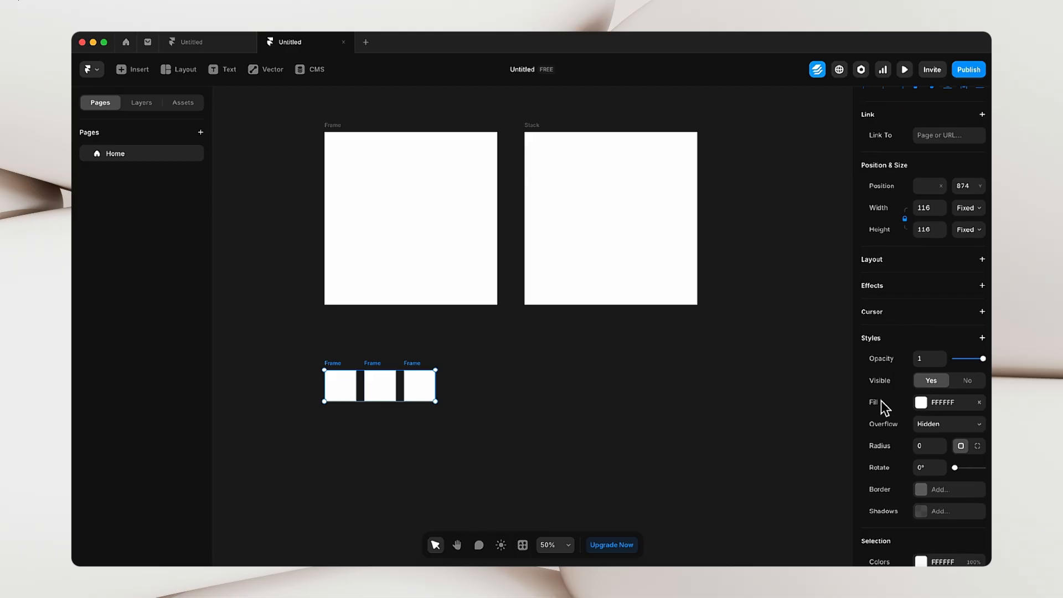
pyautogui.click(930, 410)
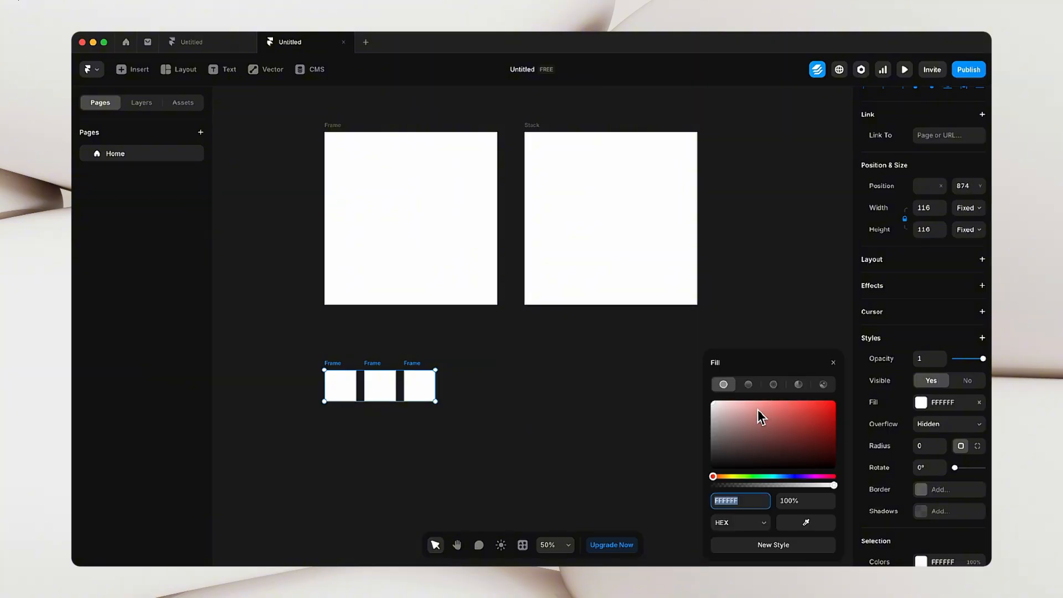
pyautogui.click(767, 476)
pyautogui.moveTo(789, 439); pyautogui.dragTo(827, 403)
pyautogui.click(532, 419)
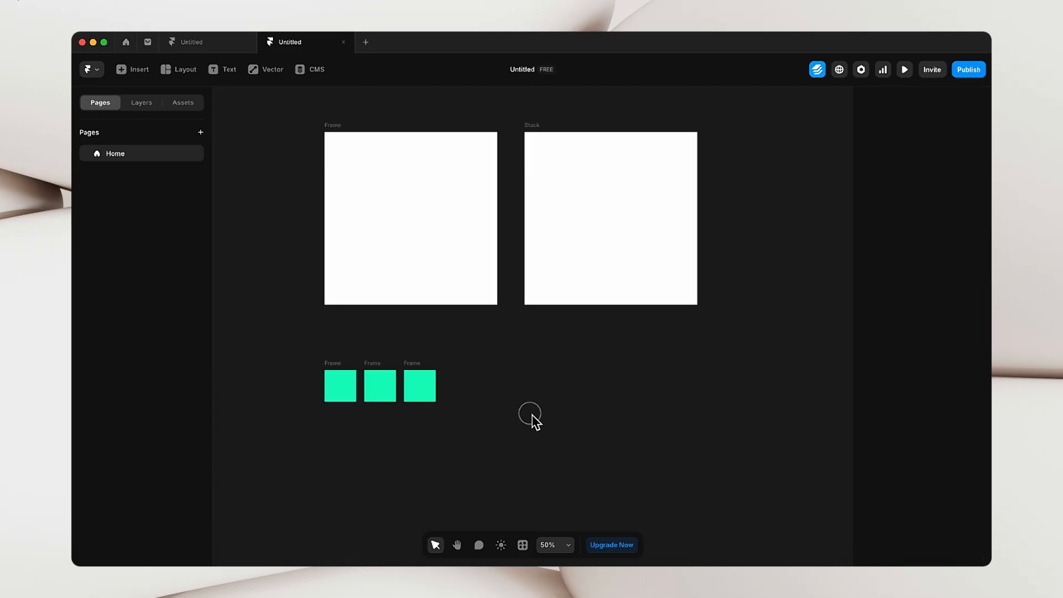
# - Paste a copy of the first green square into the large plain frame and move it towards the middle
pyautogui.scroll(1, 347, 406)
pyautogui.click(330, 396)
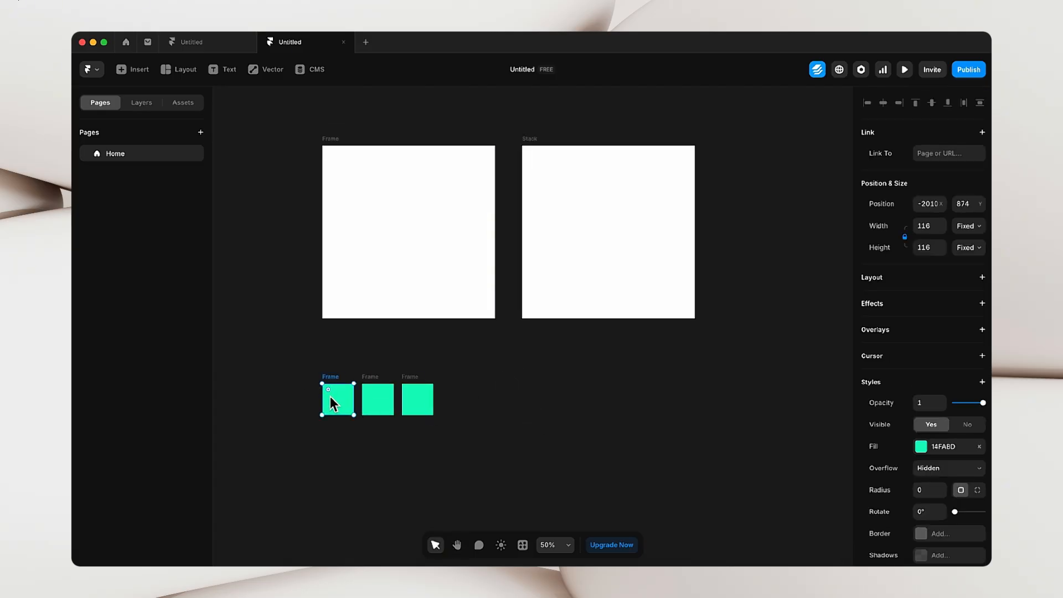
pyautogui.press('cmd+c')
pyautogui.click(389, 173)
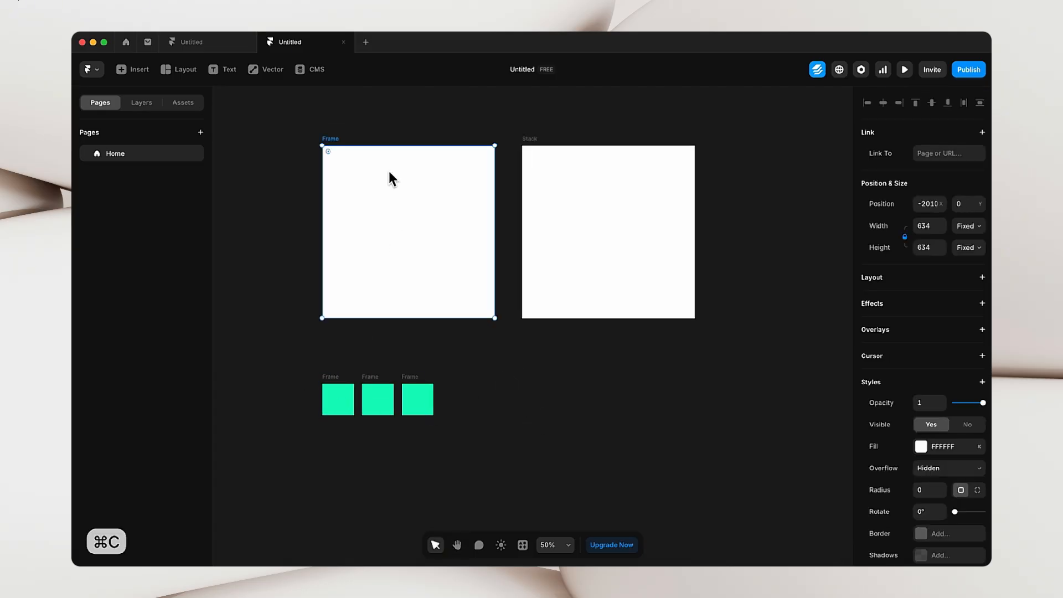
pyautogui.press('cmd+v')
pyautogui.moveTo(349, 172); pyautogui.dragTo(391, 216)
# - Paste a second copy of the green square into the plain frame and place it below and left of the first
pyautogui.click(339, 400)
pyautogui.press('cmd+c')
pyautogui.click(363, 180)
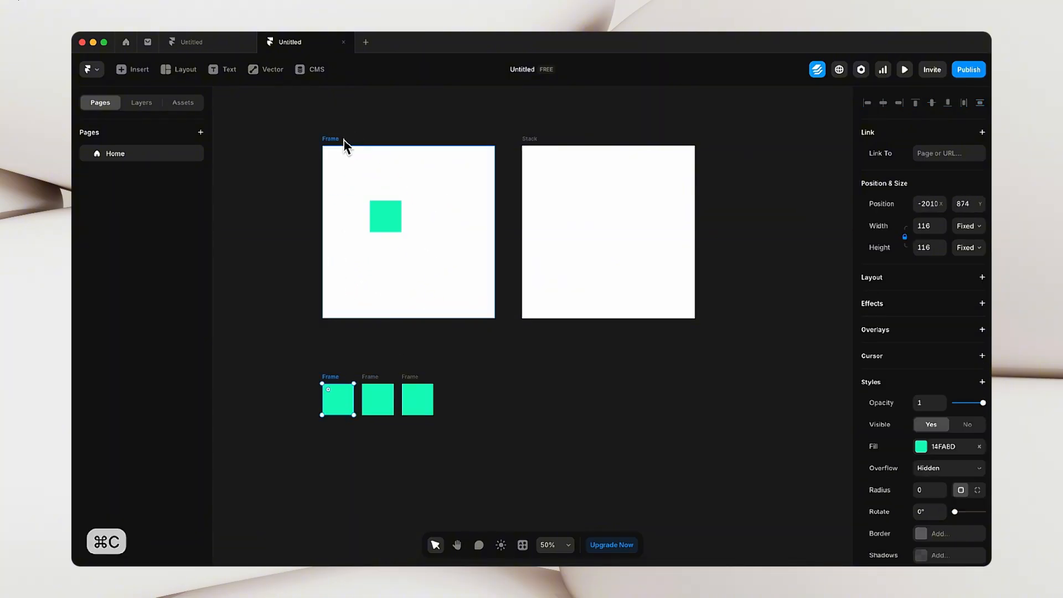
pyautogui.press('cmd+v')
pyautogui.moveTo(348, 174); pyautogui.dragTo(367, 276)
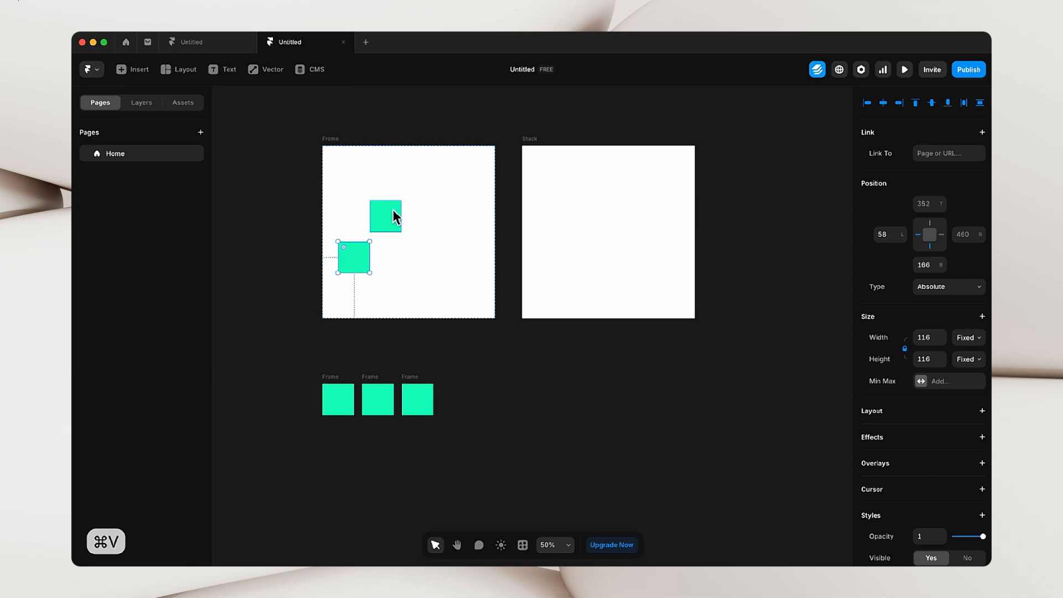
# - Rearrange the plain frame's two green squares freely, ending with one at upper right and the other at lower centre
pyautogui.moveTo(396, 216); pyautogui.dragTo(451, 200)
pyautogui.moveTo(354, 255); pyautogui.dragTo(350, 210)
pyautogui.moveTo(447, 205); pyautogui.dragTo(448, 264)
pyautogui.moveTo(345, 199); pyautogui.dragTo(438, 193)
pyautogui.moveTo(449, 277); pyautogui.dragTo(387, 285)
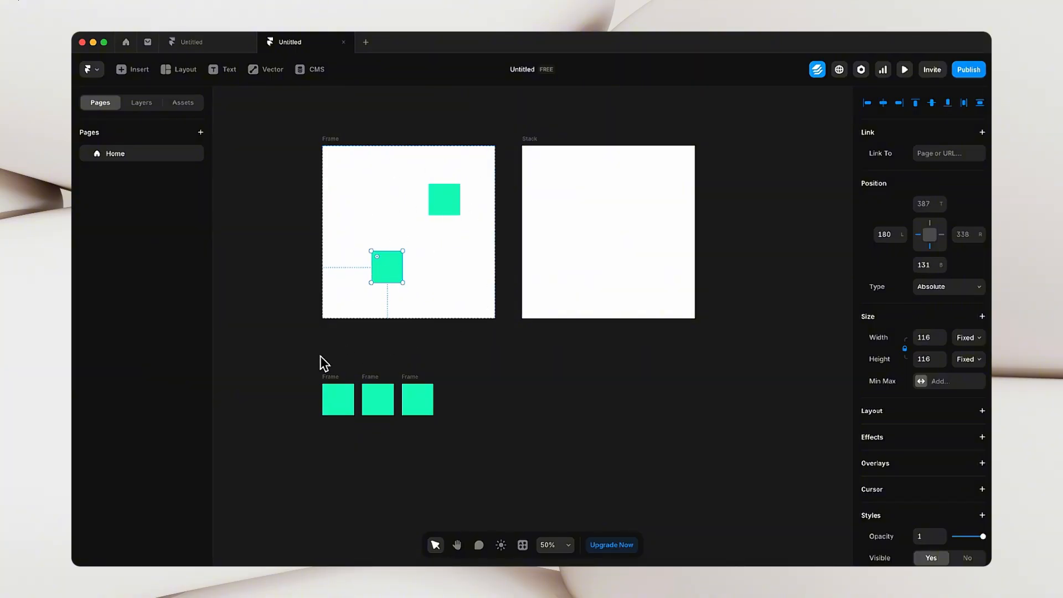
# - Paste copies of the three loose green squares into the stack and move its middle square to the last position
pyautogui.moveTo(308, 356); pyautogui.dragTo(466, 440)
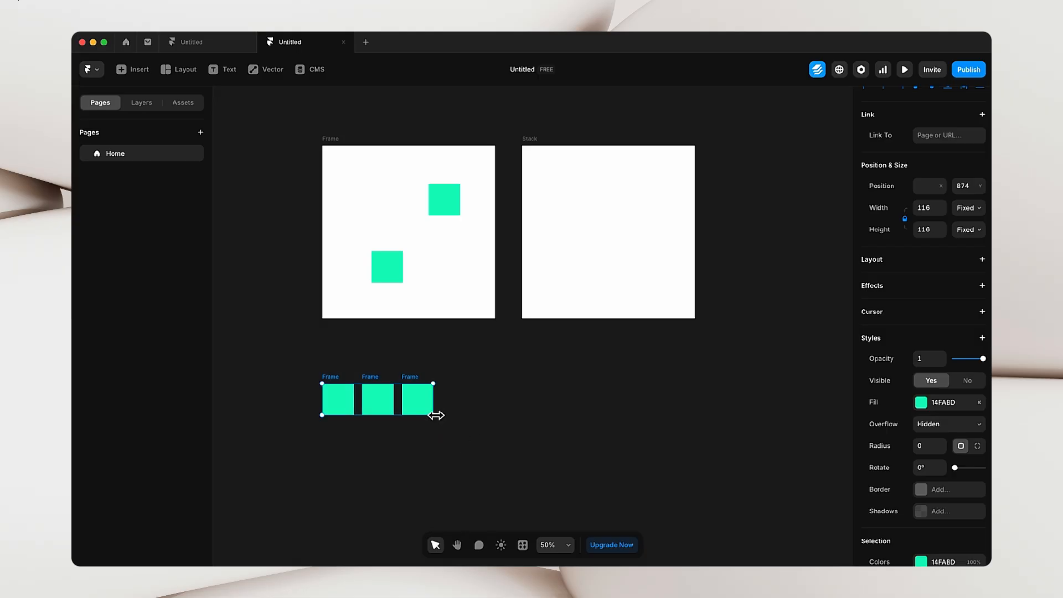
pyautogui.press('super+c')
pyautogui.click(559, 191)
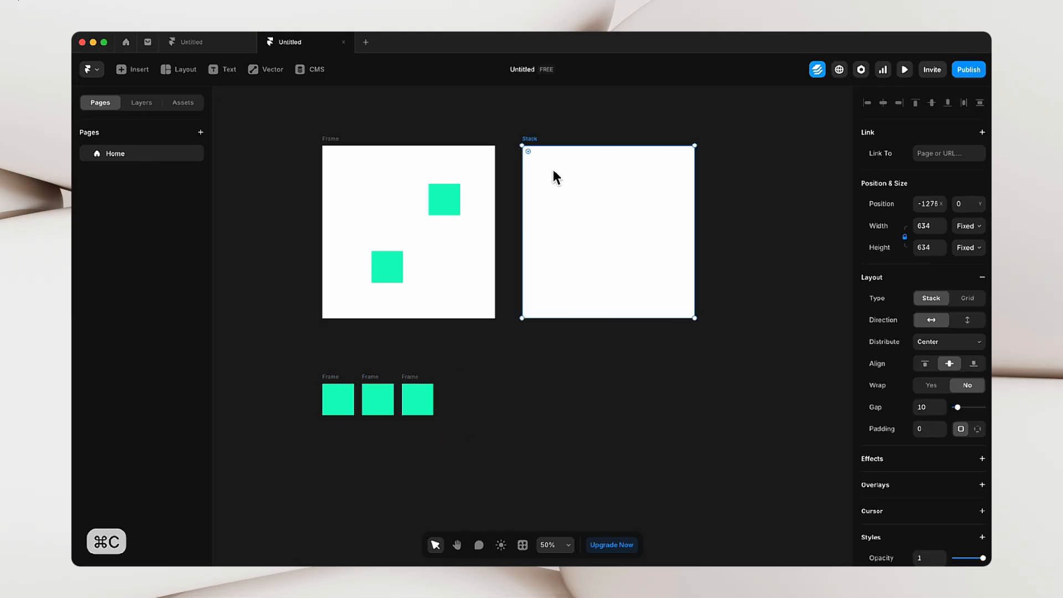
pyautogui.press('super+v')
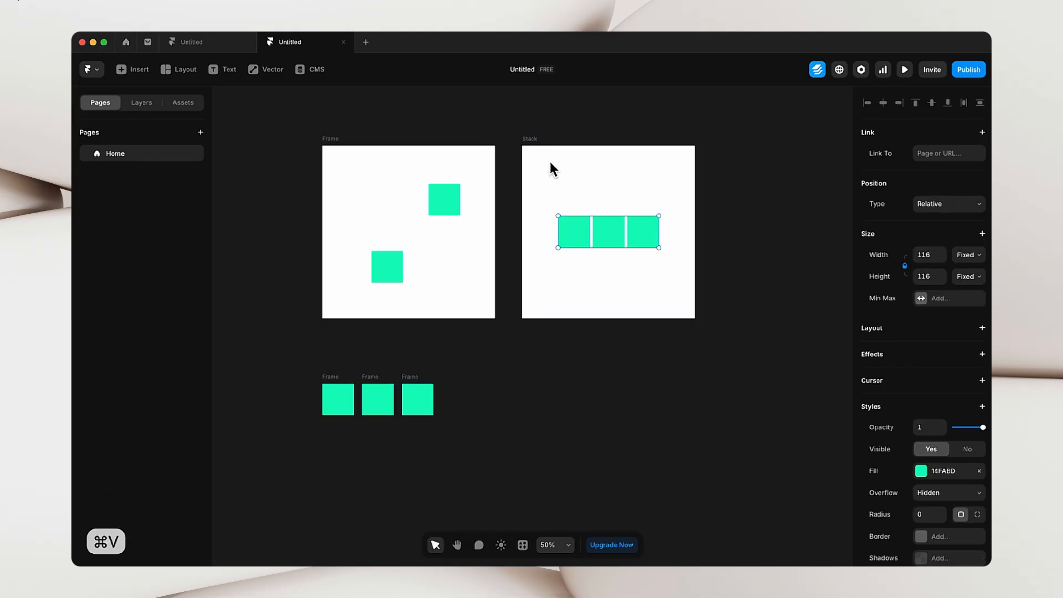
pyautogui.click(725, 184)
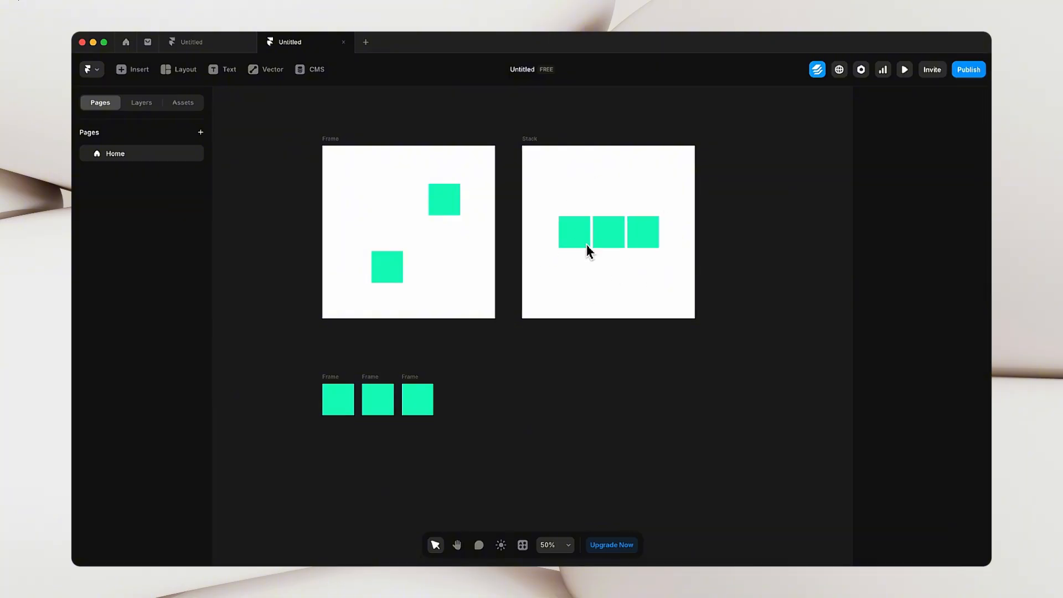
pyautogui.moveTo(609, 232); pyautogui.dragTo(633, 214)
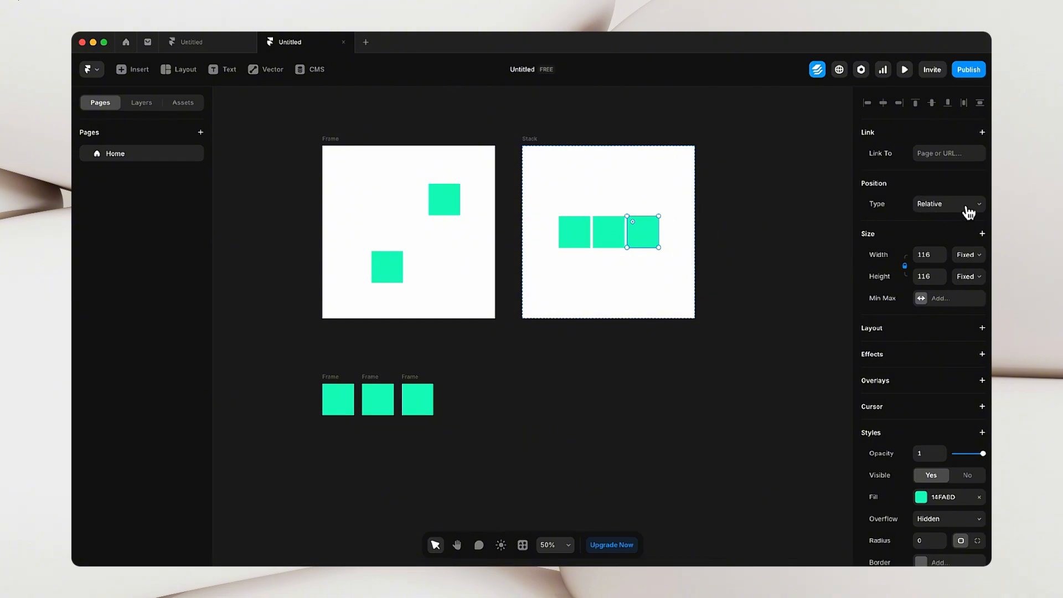
pyautogui.press('Escape')
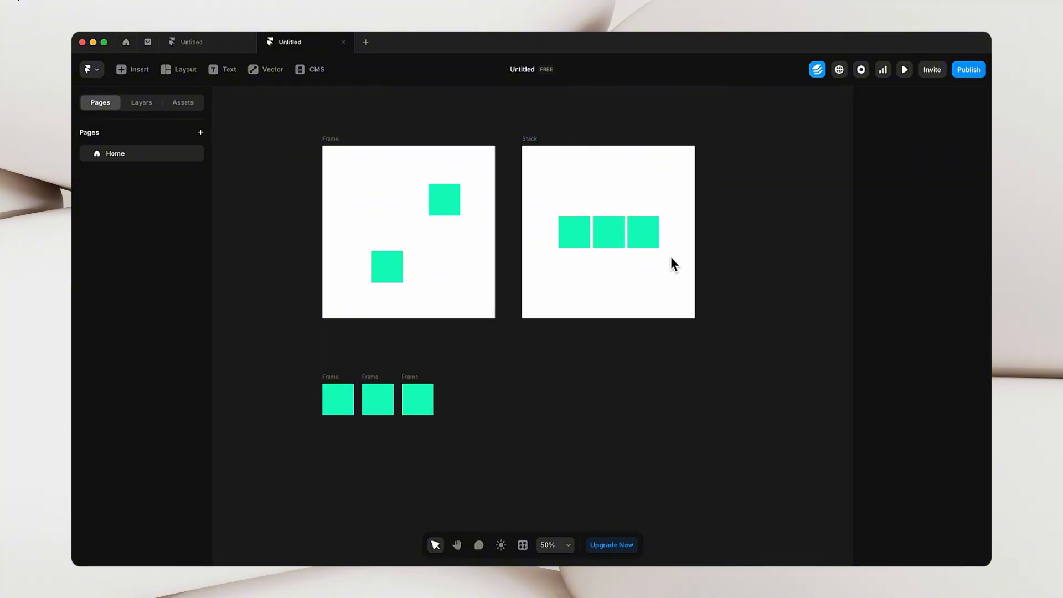
# - Set the stack's layout direction to vertical
pyautogui.click(532, 147)
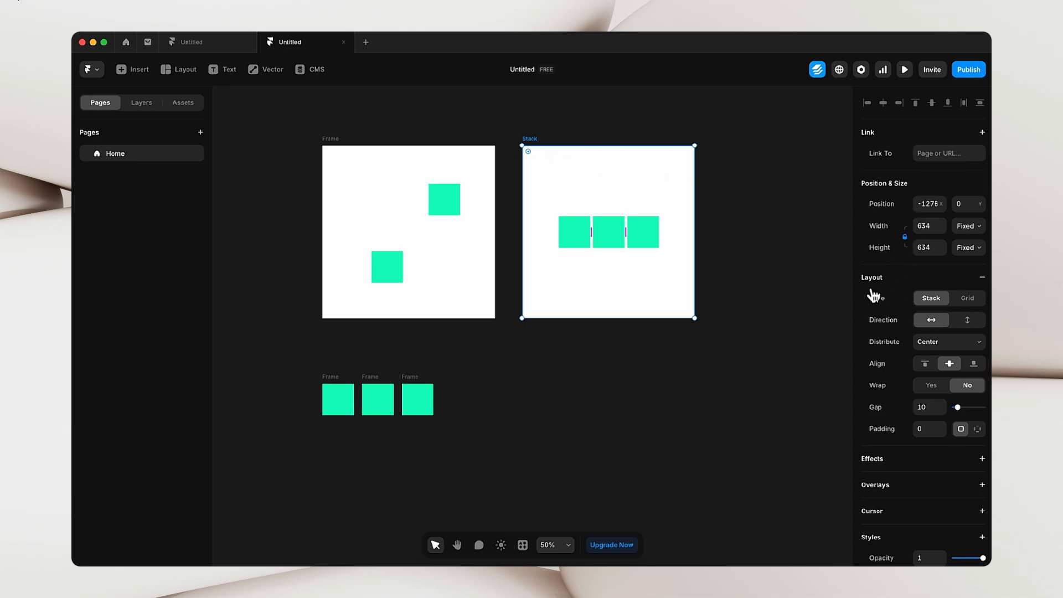
pyautogui.scroll(-2, 880, 294)
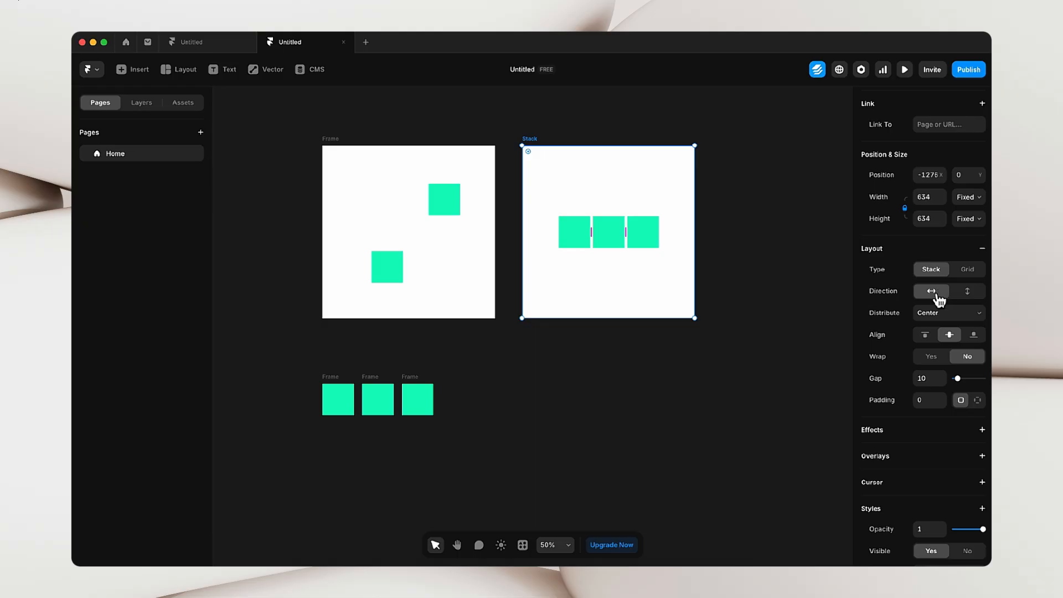
pyautogui.click(970, 295)
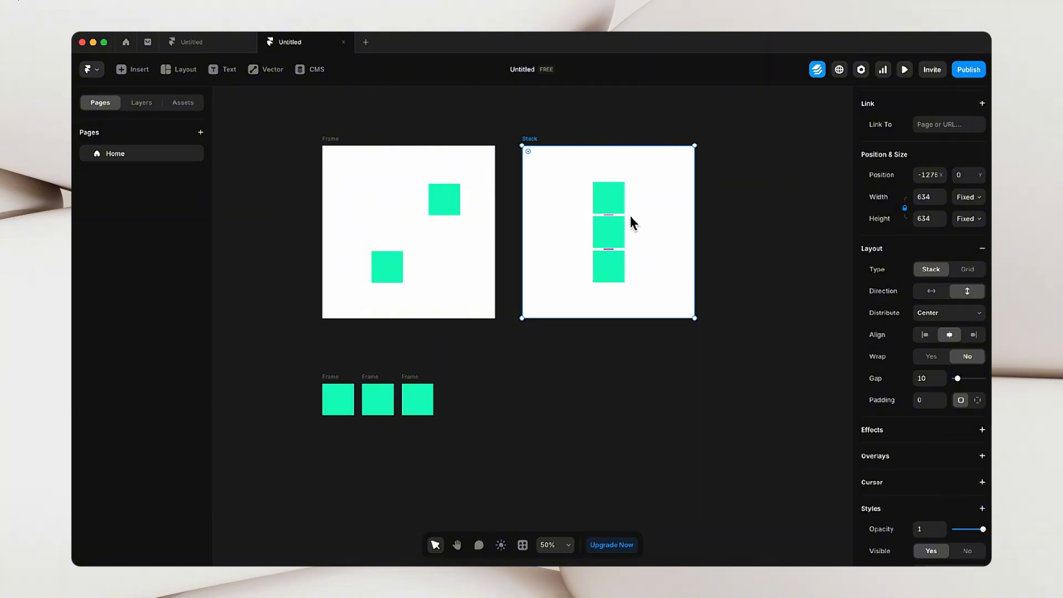
# - Try the Start and End distributions on the stack and return it to Center
pyautogui.click(933, 322)
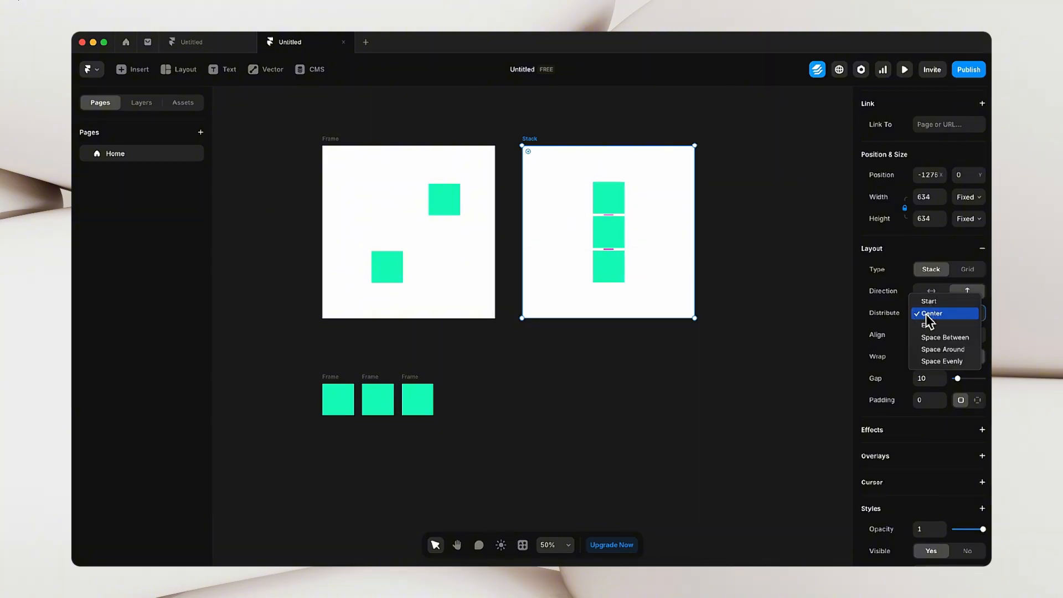
pyautogui.click(927, 302)
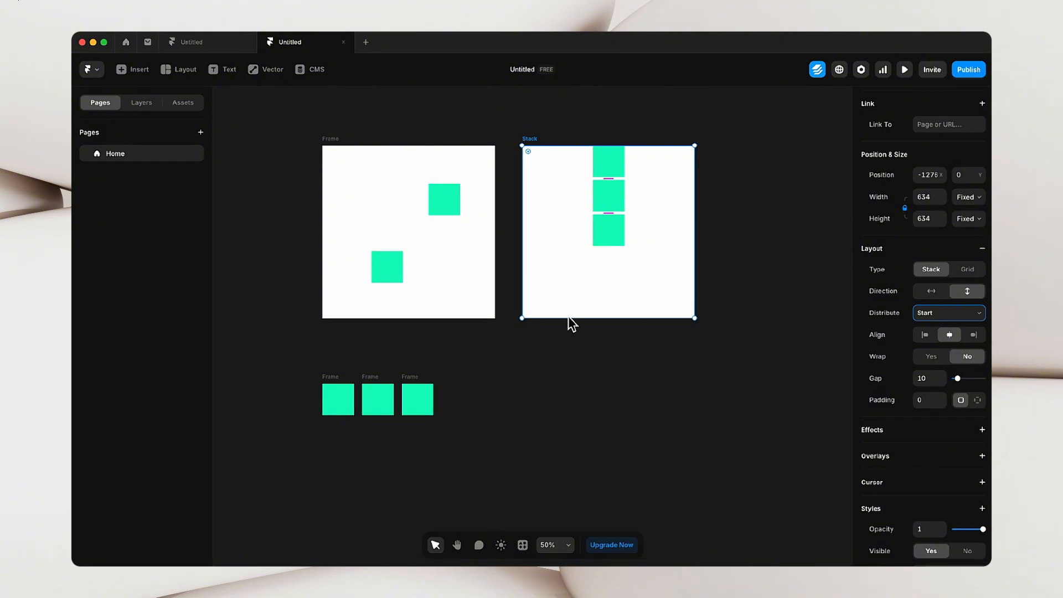
pyautogui.click(937, 320)
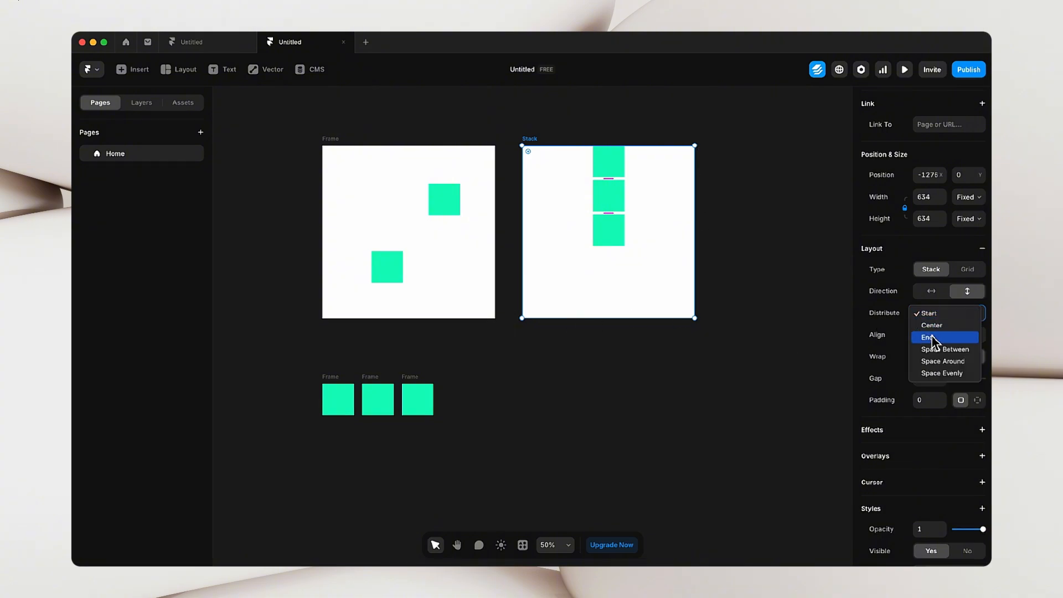
pyautogui.click(932, 335)
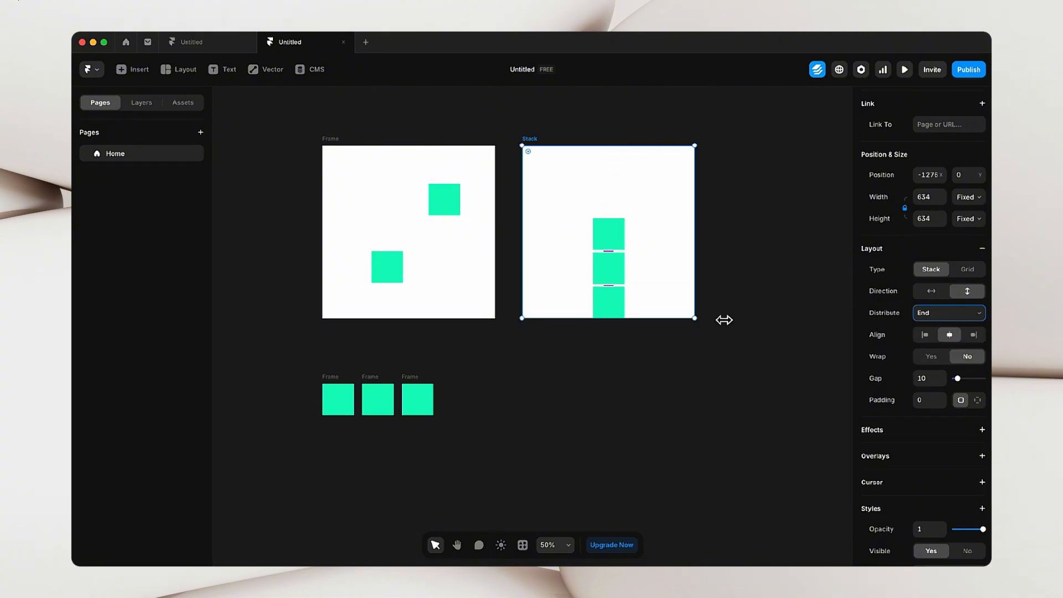
pyautogui.click(933, 319)
pyautogui.click(931, 302)
# - Try left and right alignment for the stack's squares and return them to centre alignment
pyautogui.click(925, 334)
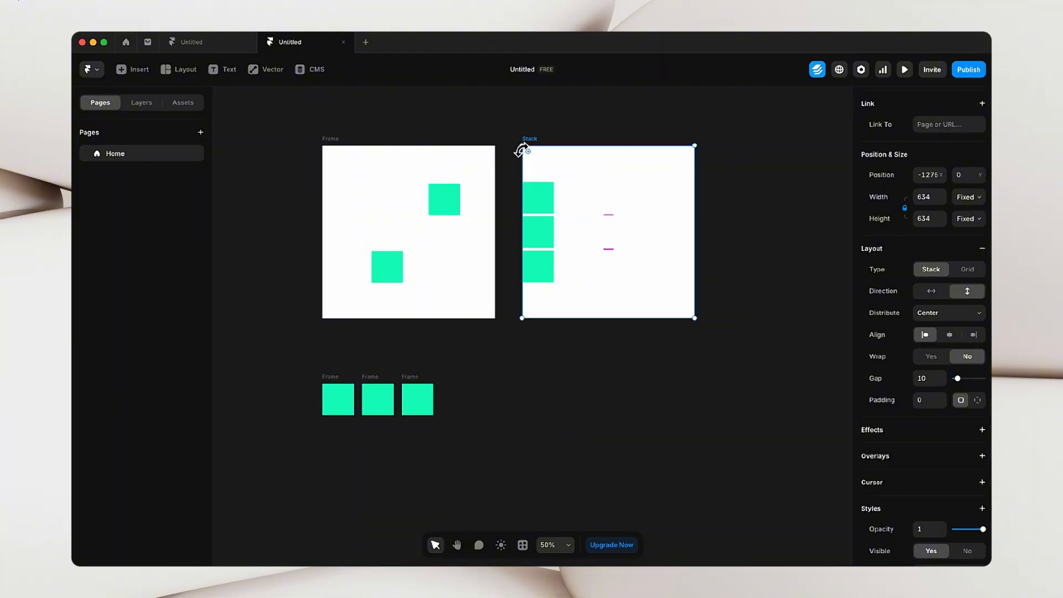
pyautogui.click(973, 336)
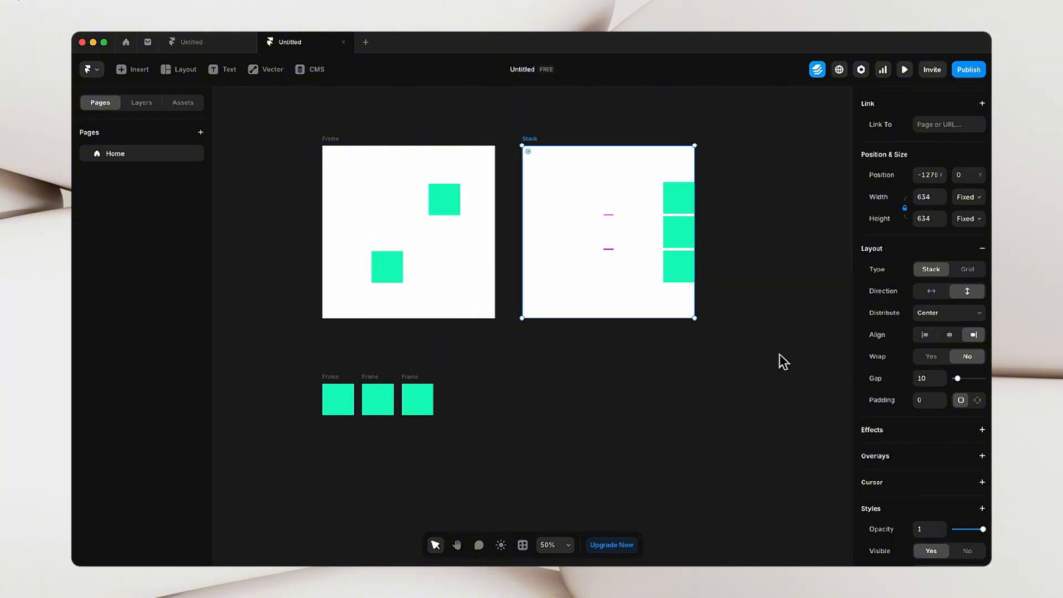
pyautogui.click(948, 334)
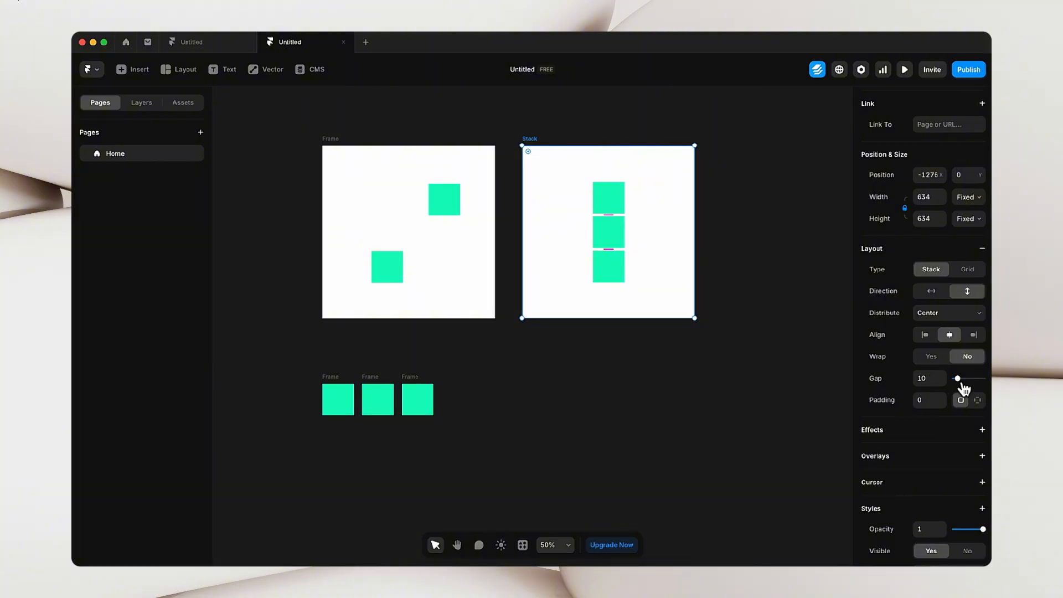
# - Set the stack's gap and padding to 41 and align its squares to the left
pyautogui.moveTo(964, 385); pyautogui.dragTo(972, 386)
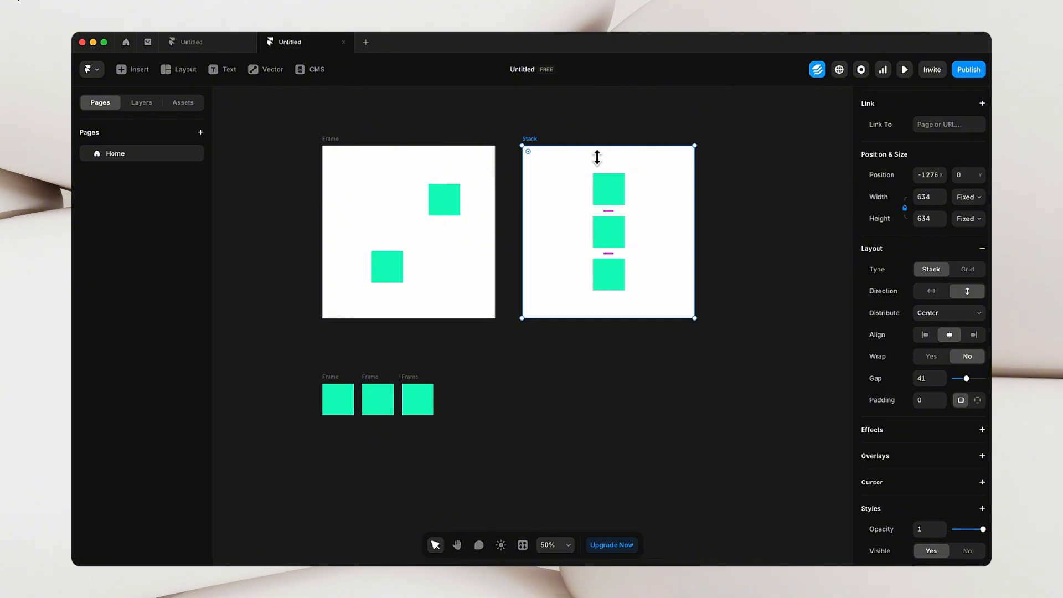
pyautogui.click(934, 342)
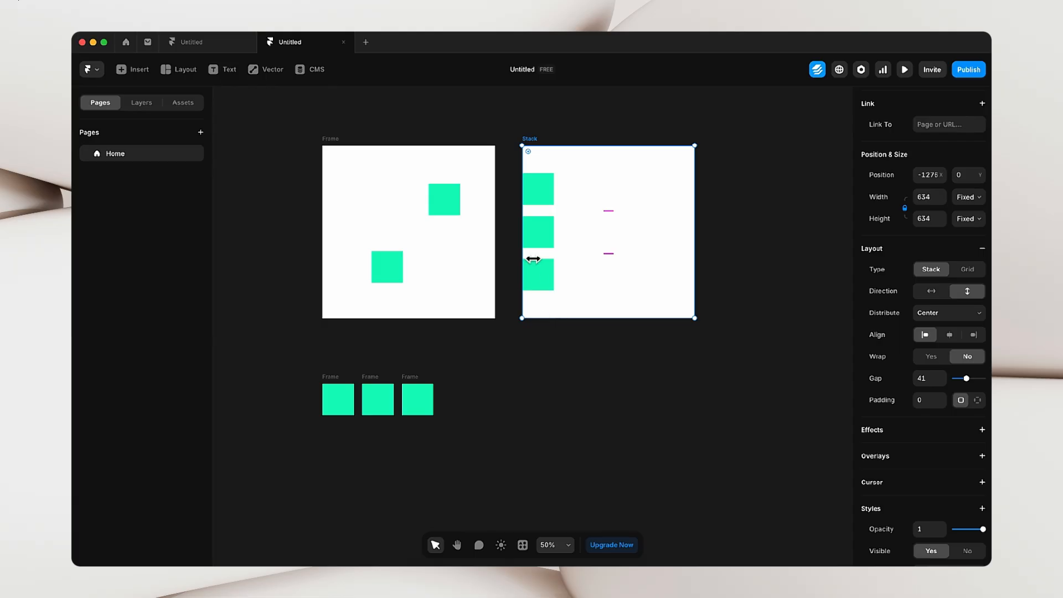
pyautogui.click(931, 400)
pyautogui.click(809, 384)
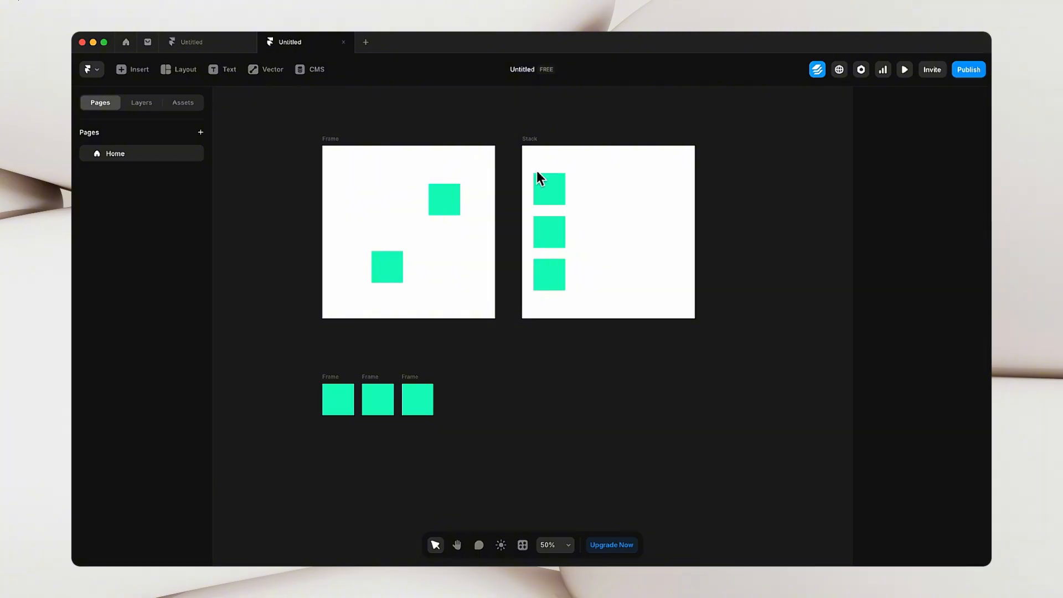
pyautogui.click(530, 147)
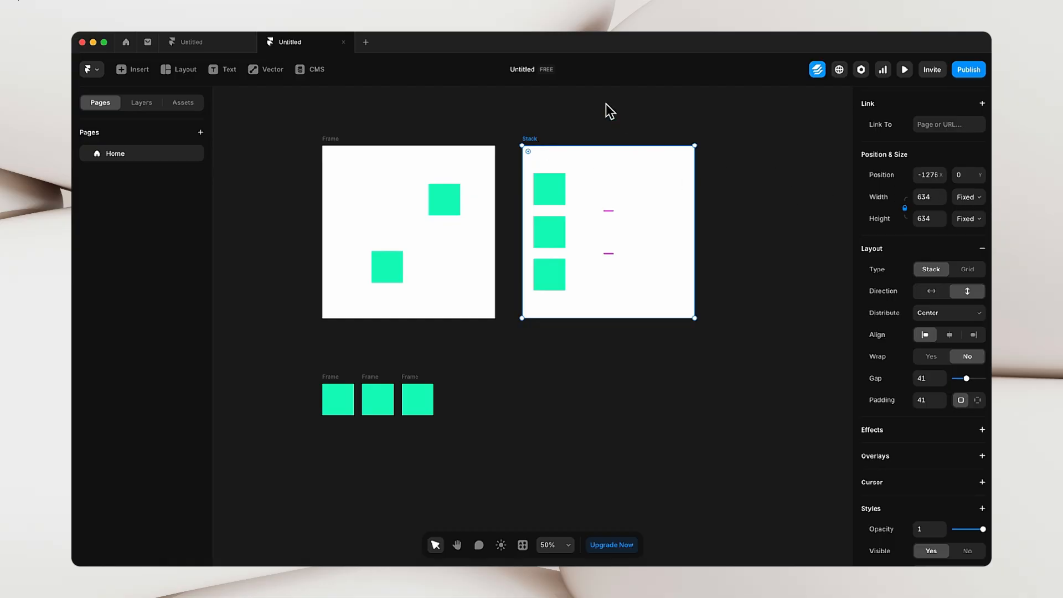
# - Duplicate the last square in the stack three times
pyautogui.click(560, 280)
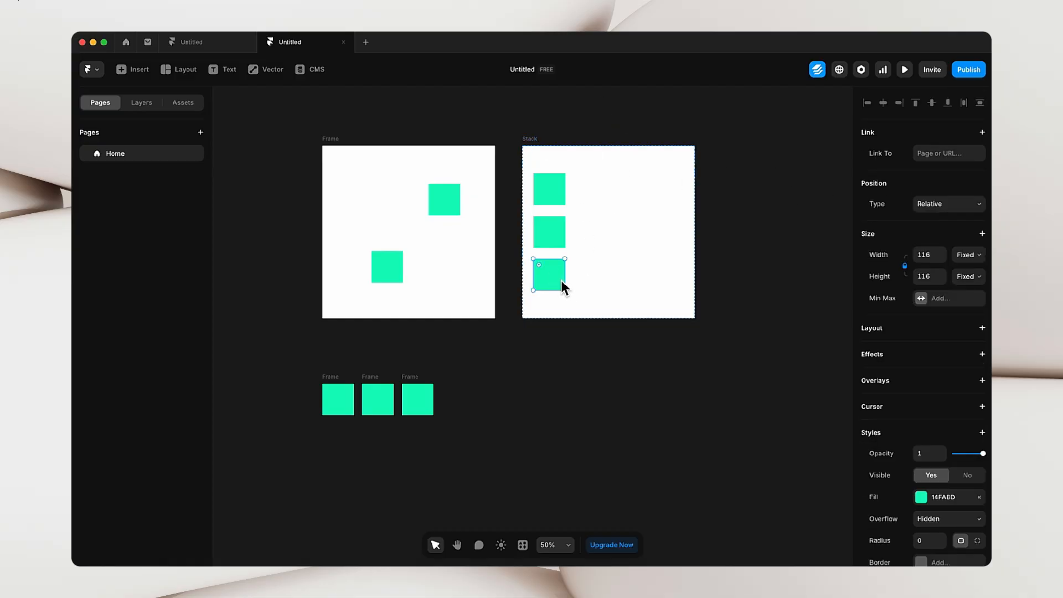
pyautogui.press('super+d')
pyautogui.press('super+d')
pyautogui.press('super+d')
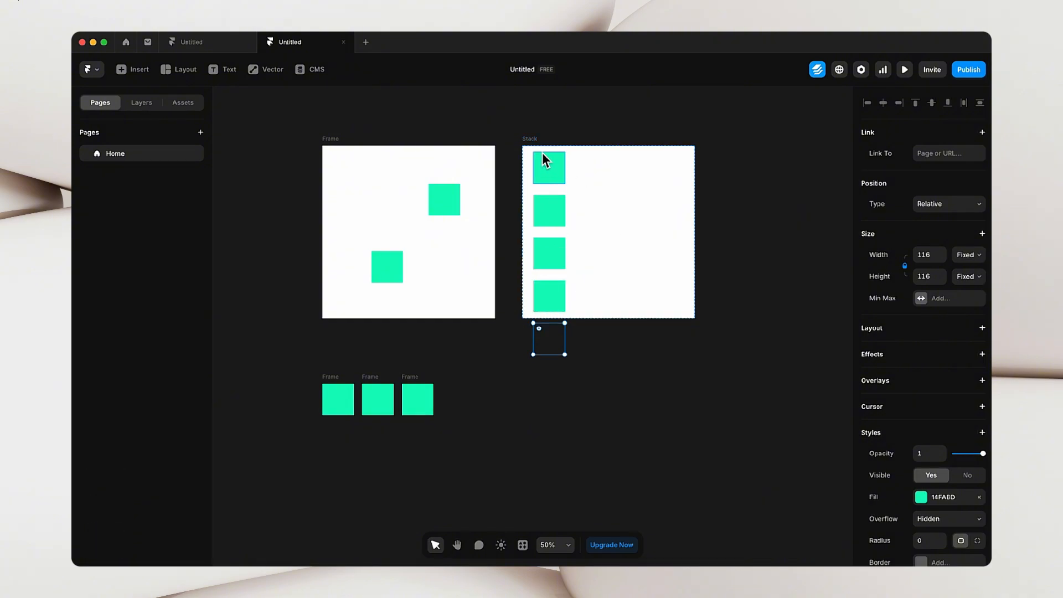
# - Set the stack's height to Fit Content
pyautogui.click(526, 141)
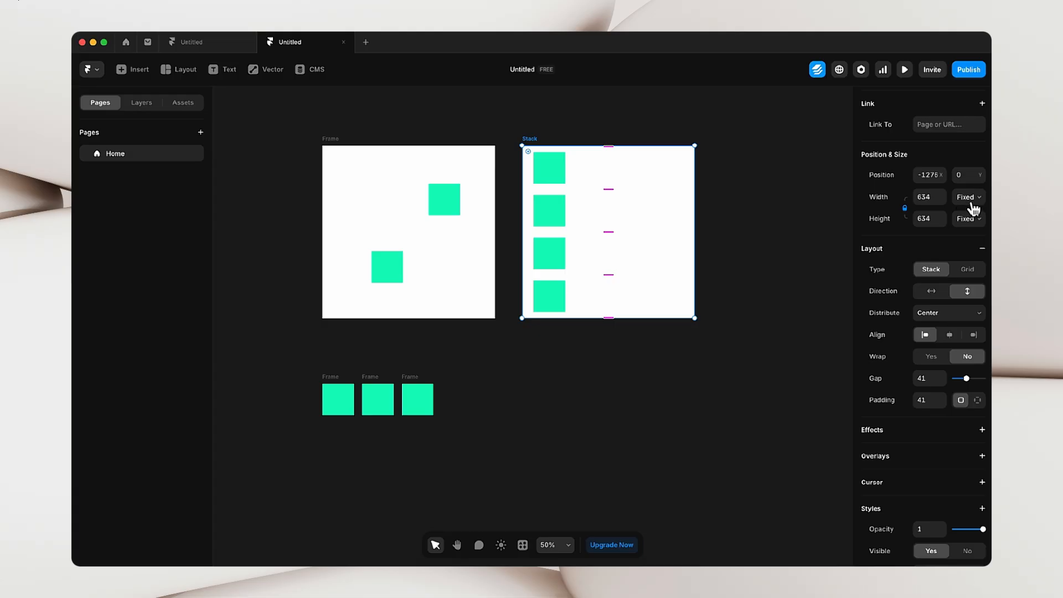
pyautogui.scroll(3, 678, 283)
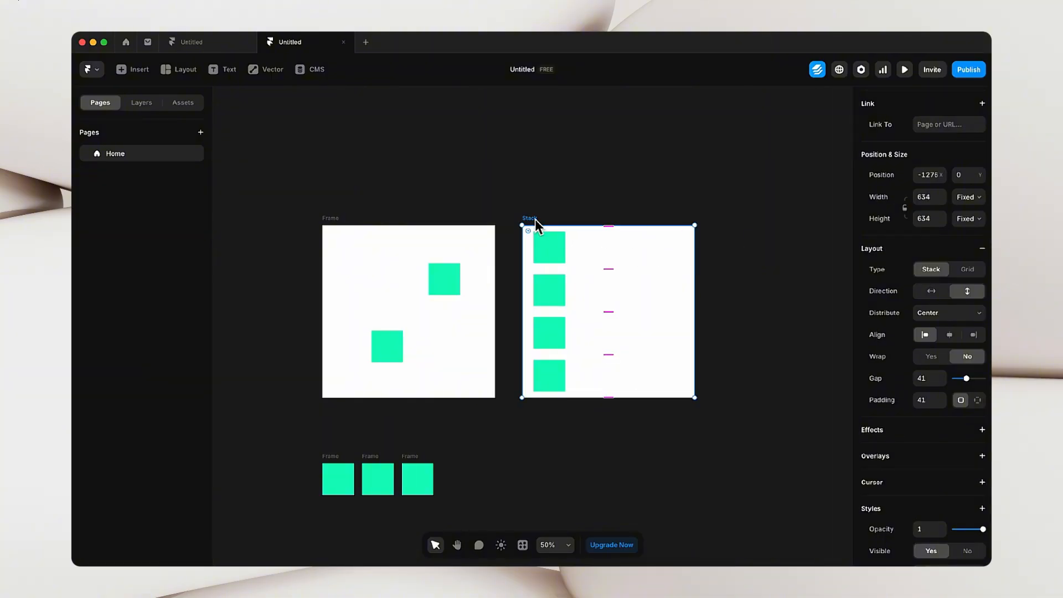
pyautogui.click(979, 222)
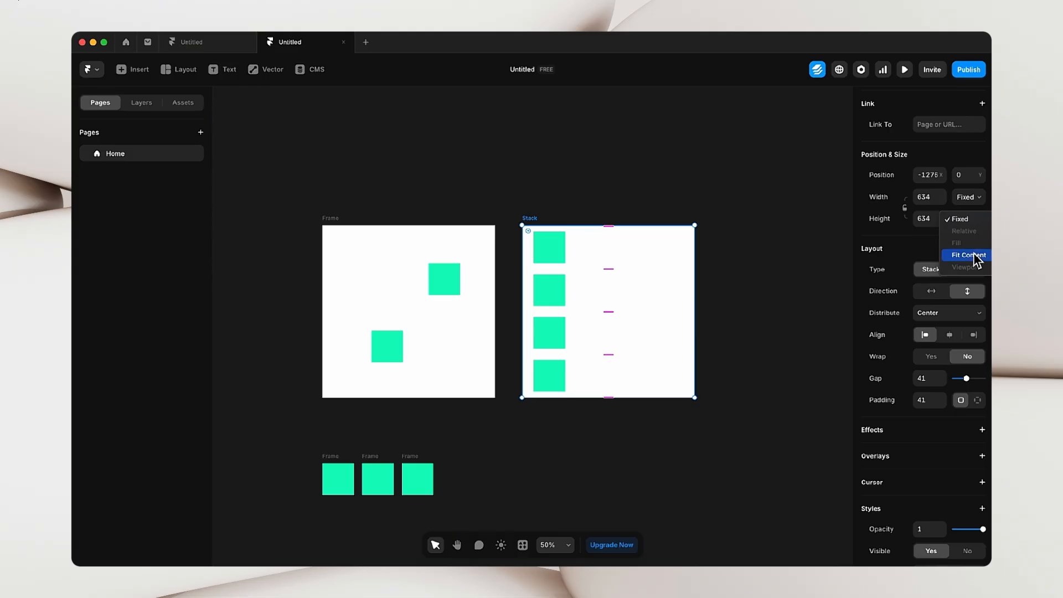
pyautogui.click(969, 255)
pyautogui.scroll(-1, 714, 280)
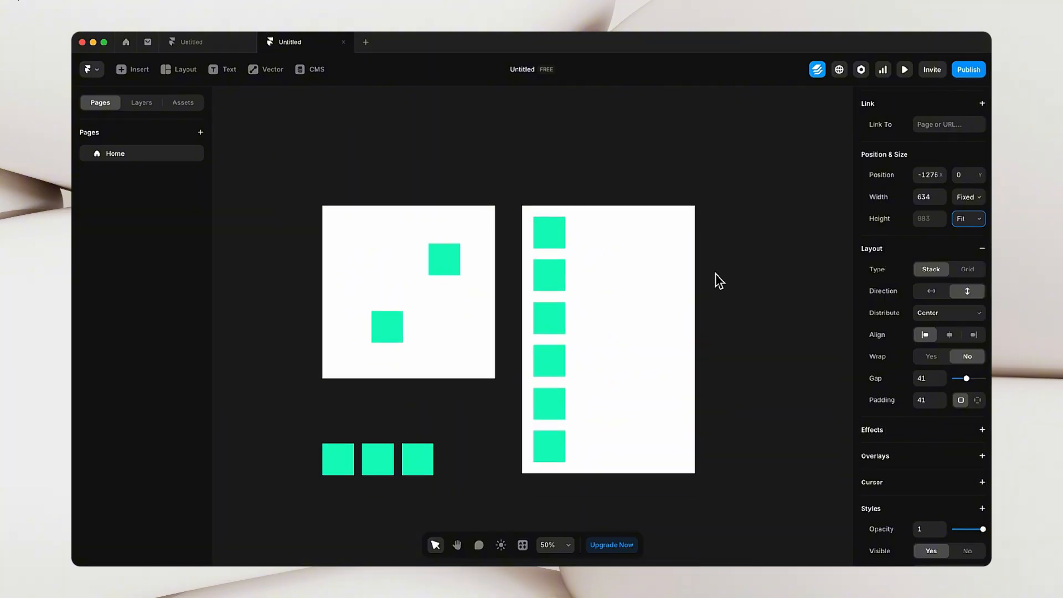
pyautogui.click(528, 198)
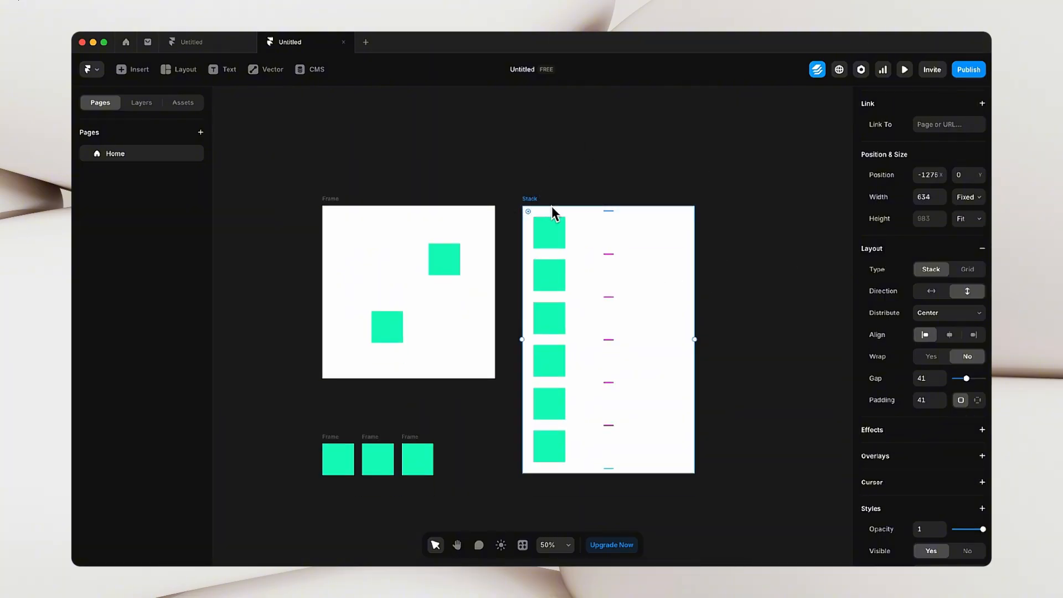
# - Duplicate the stack's last square to test the fitted height, and delete the copy again
pyautogui.scroll(-1, 559, 397)
pyautogui.click(553, 423)
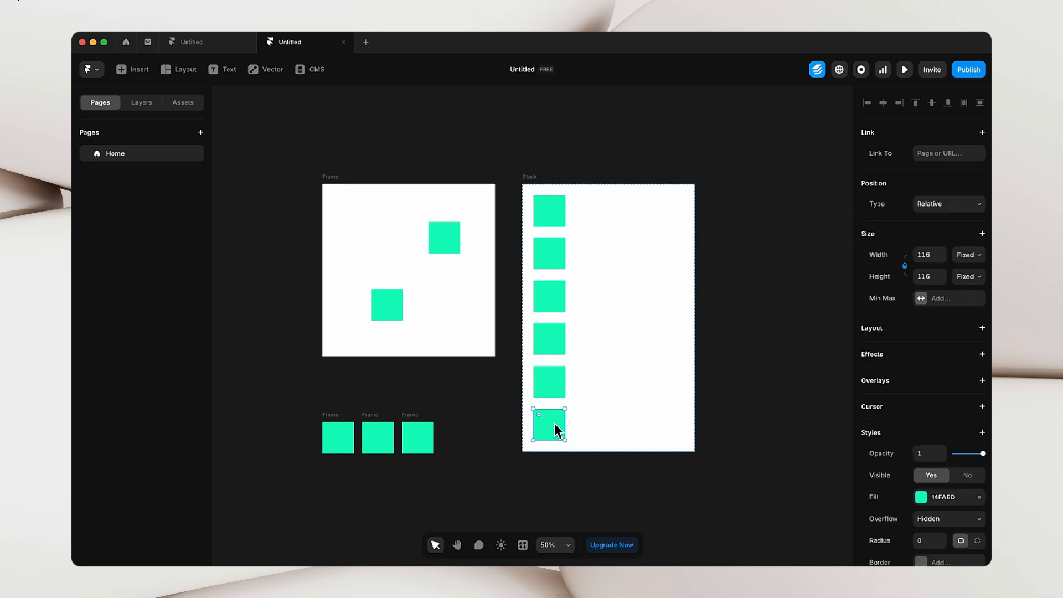
pyautogui.press('super+d')
pyautogui.scroll(-1, 553, 423)
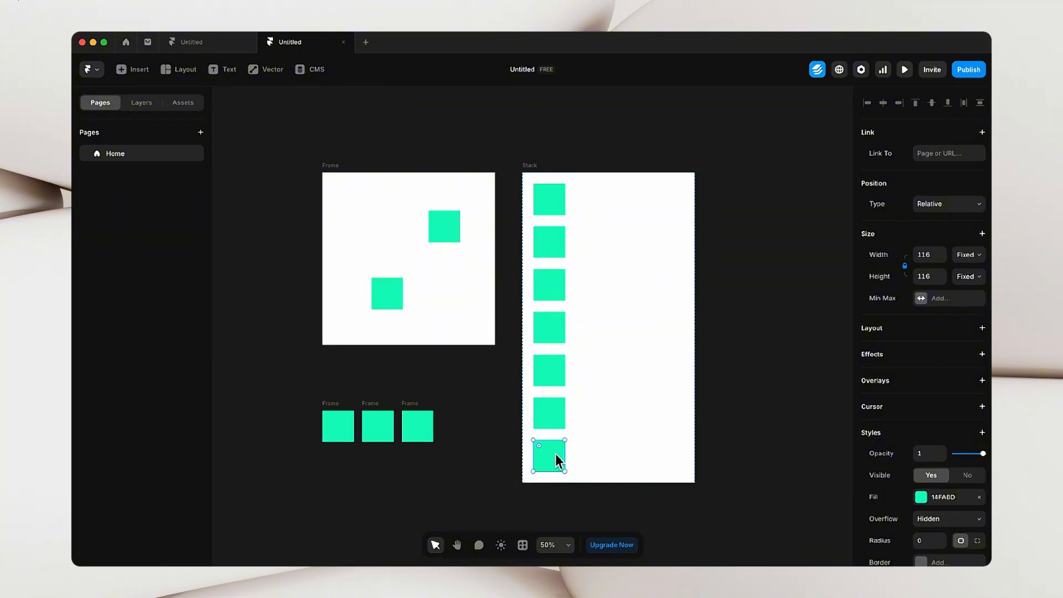
pyautogui.press('Delete')
# - Delete the last two squares from the stack
pyautogui.click(550, 416)
pyautogui.press('Delete')
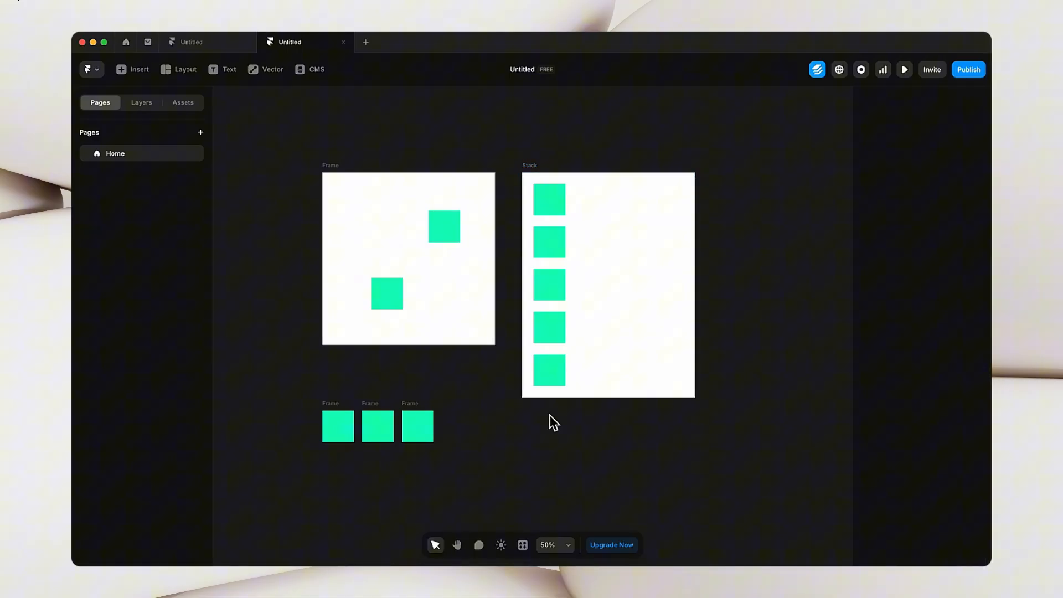
pyautogui.click(550, 384)
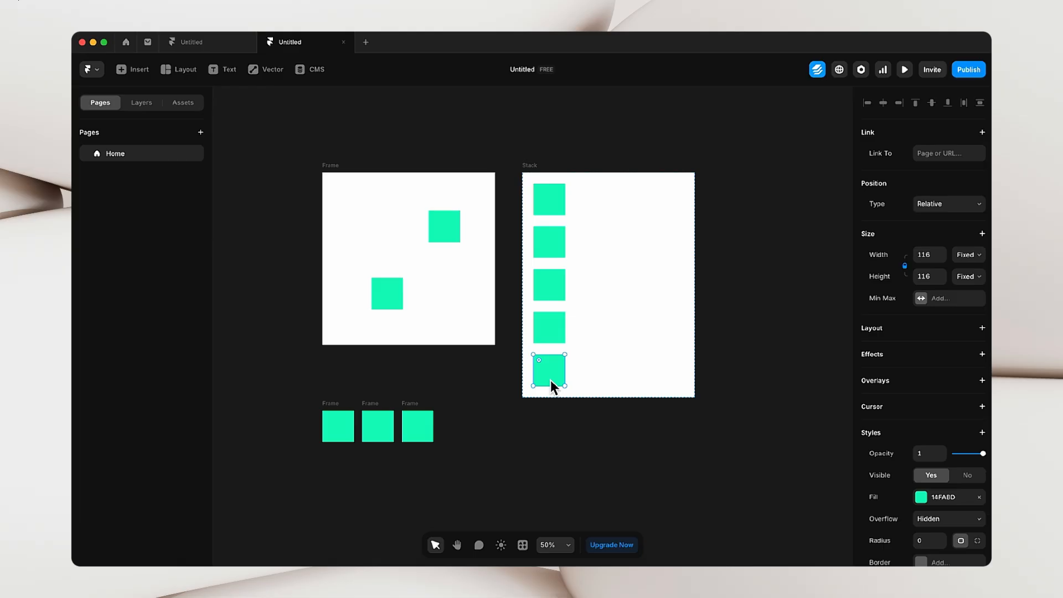
pyautogui.press('Delete')
# - Set the stack's width to Fit Content
pyautogui.click(530, 165)
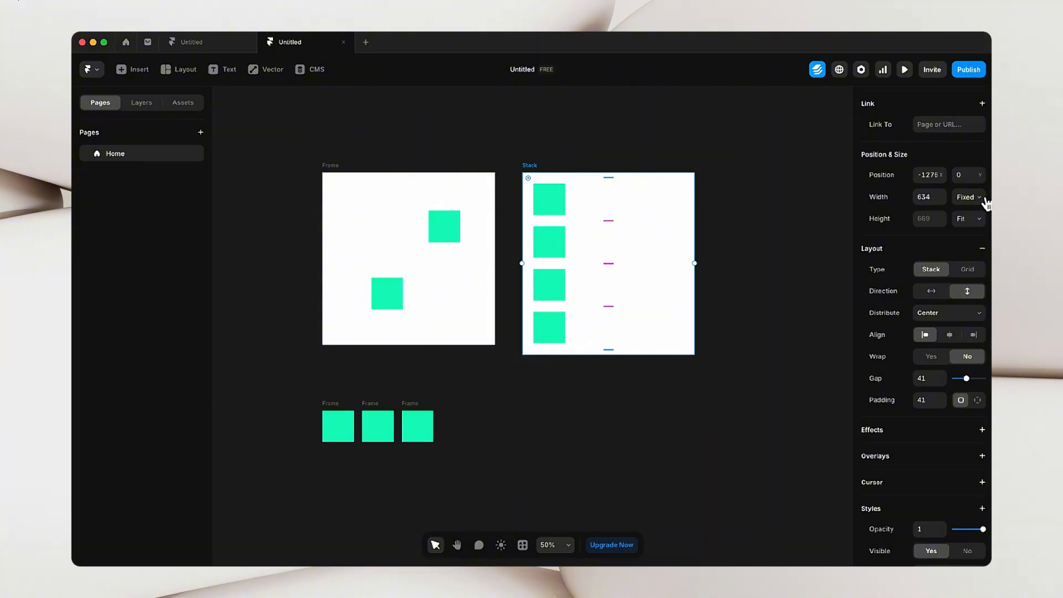
pyautogui.click(973, 201)
pyautogui.click(969, 233)
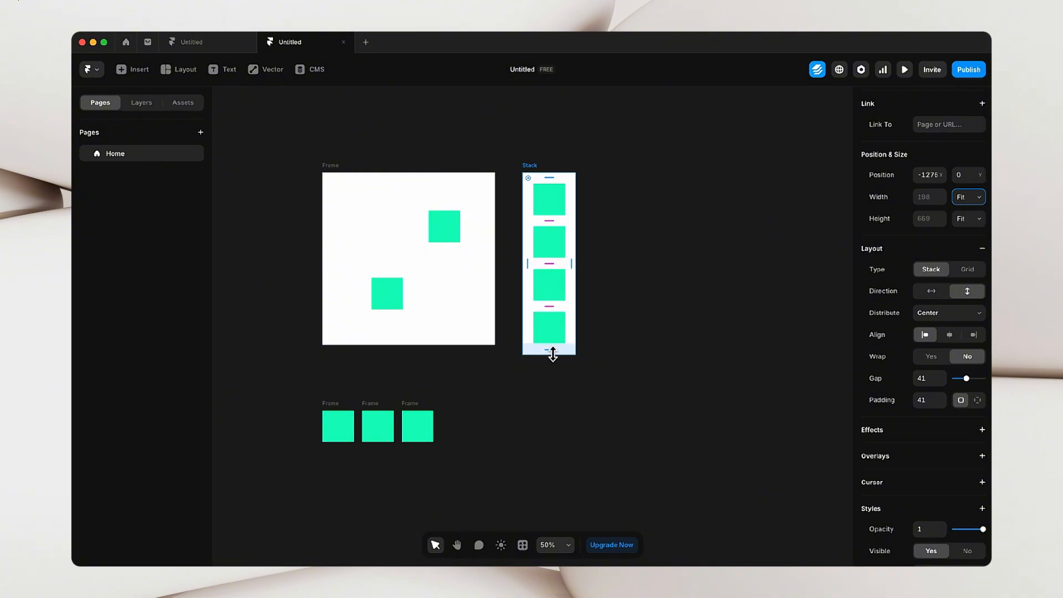
# - Try individual padding on the stack with the right and left sides at 0, and restore uniform padding of 41
pyautogui.click(984, 404)
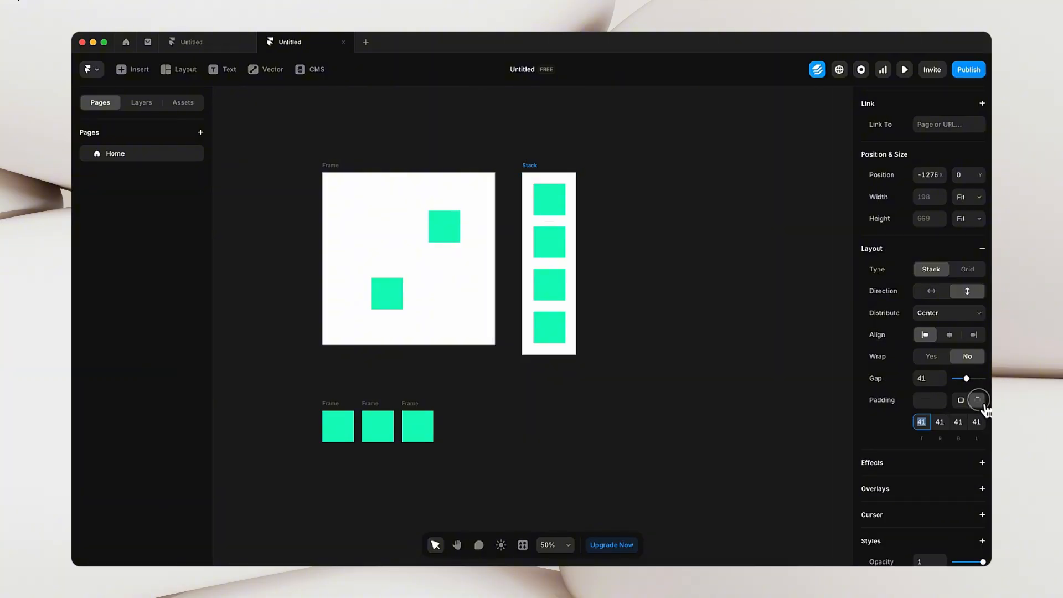
pyautogui.click(928, 427)
pyautogui.press('Tab')
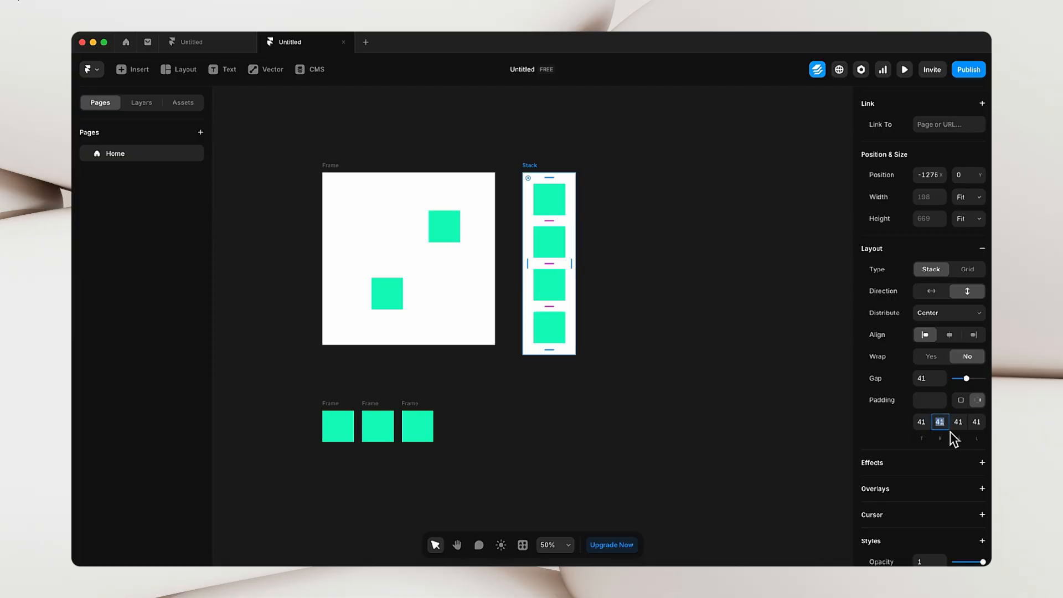
pyautogui.write('0')
pyautogui.press('Tab')
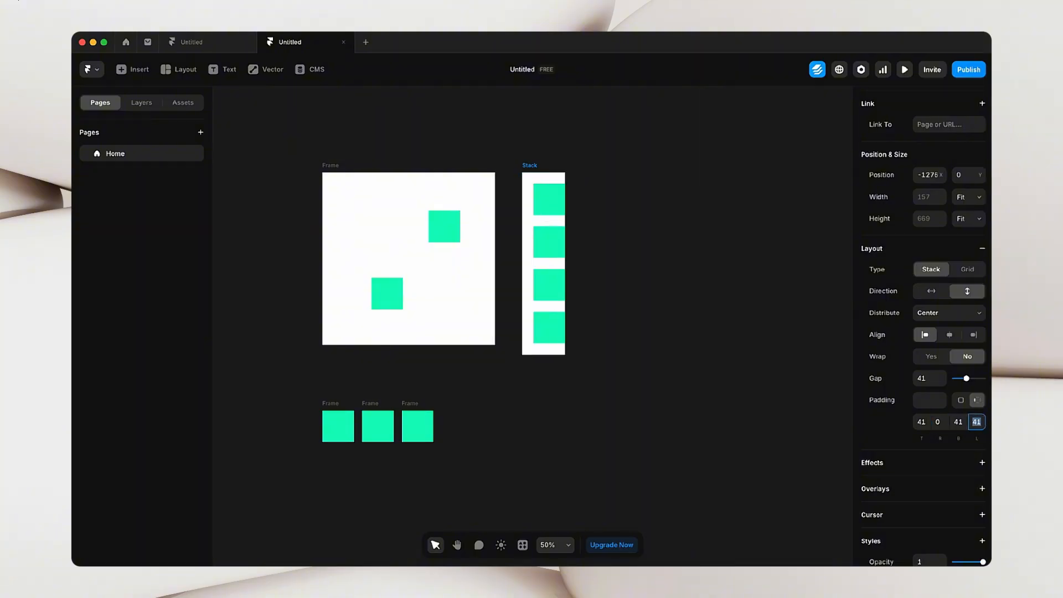
pyautogui.click(727, 351)
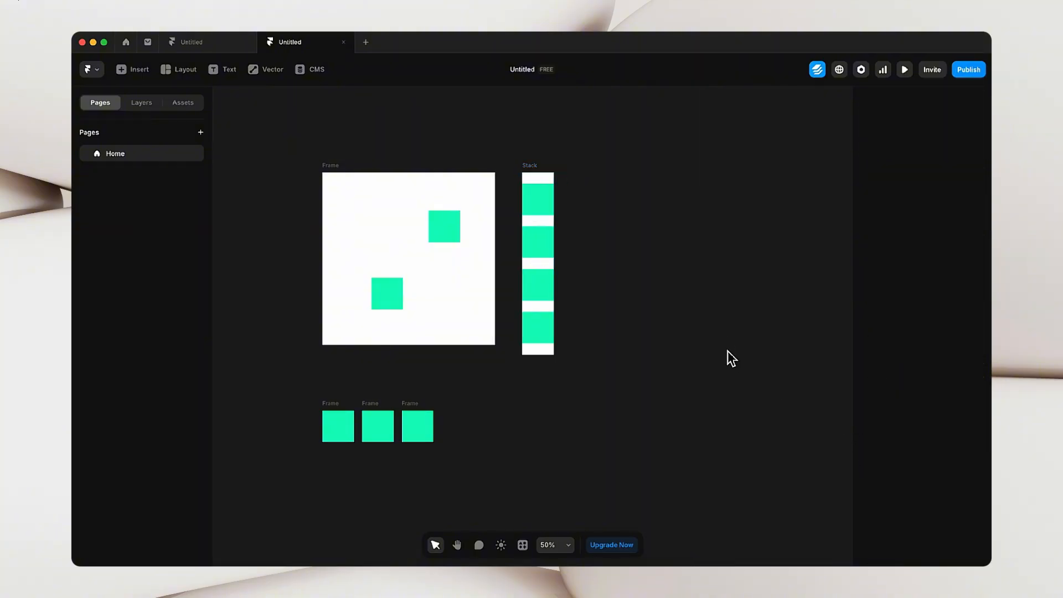
pyautogui.click(531, 165)
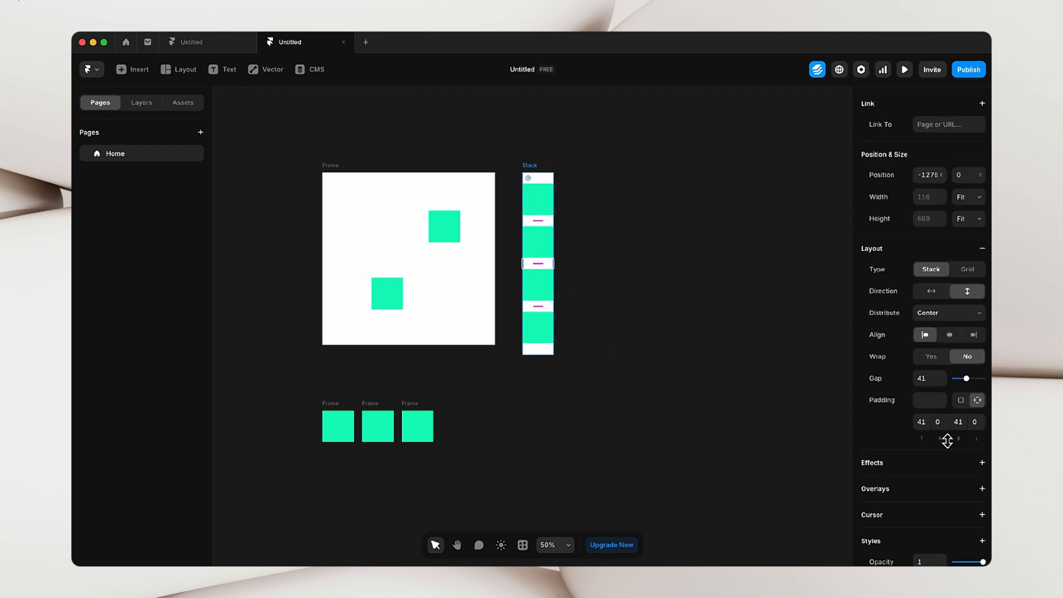
pyautogui.click(927, 404)
pyautogui.write('40')
pyautogui.click(743, 449)
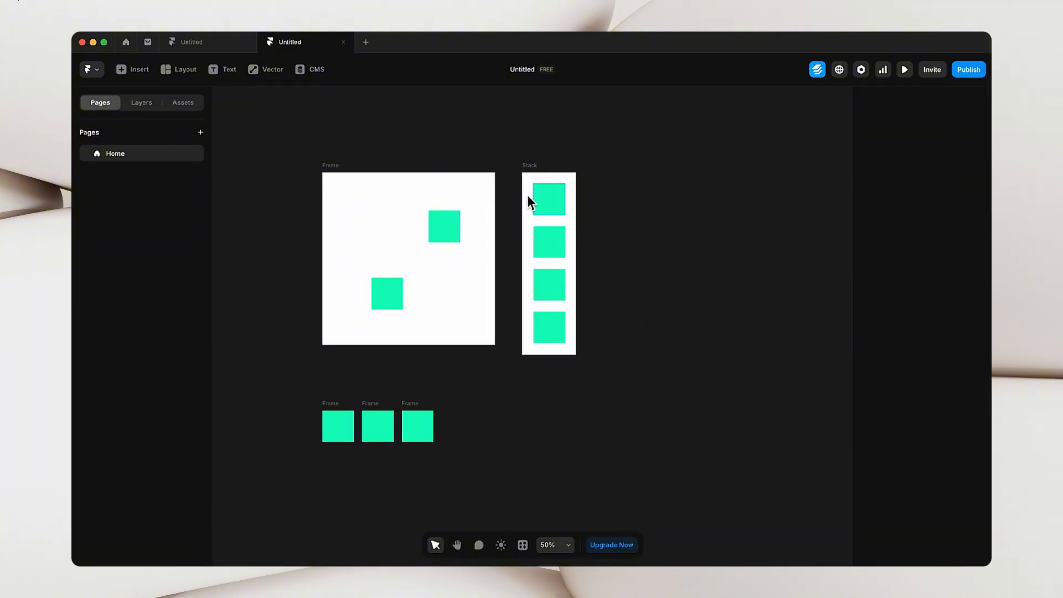
# - Delete the plain frame with its squares and the three loose green squares below it
pyautogui.click(534, 165)
pyautogui.click(477, 180)
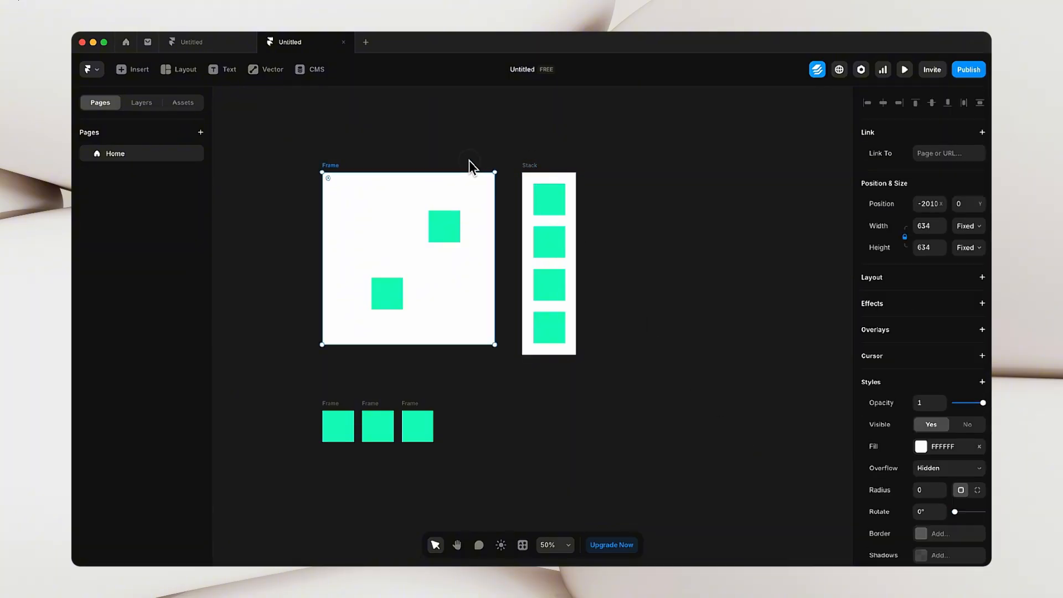
pyautogui.moveTo(288, 139); pyautogui.dragTo(504, 477)
pyautogui.press('BackSpace')
# - Select the stack and its first three squares one after another to examine their properties
pyautogui.press('h')
pyautogui.moveTo(531, 443); pyautogui.dragTo(423, 455)
pyautogui.press('v')
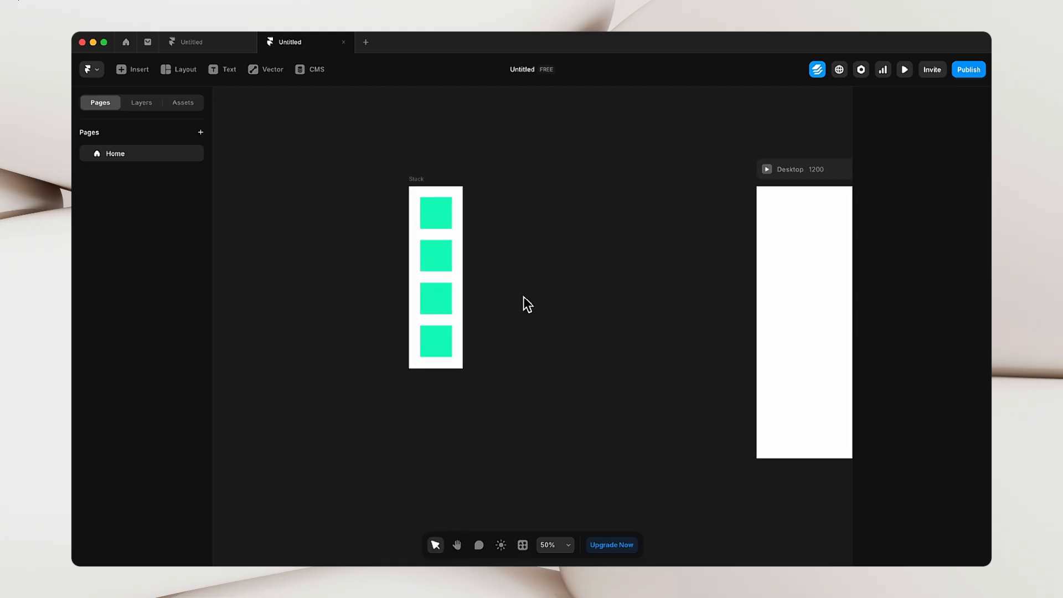
pyautogui.click(420, 179)
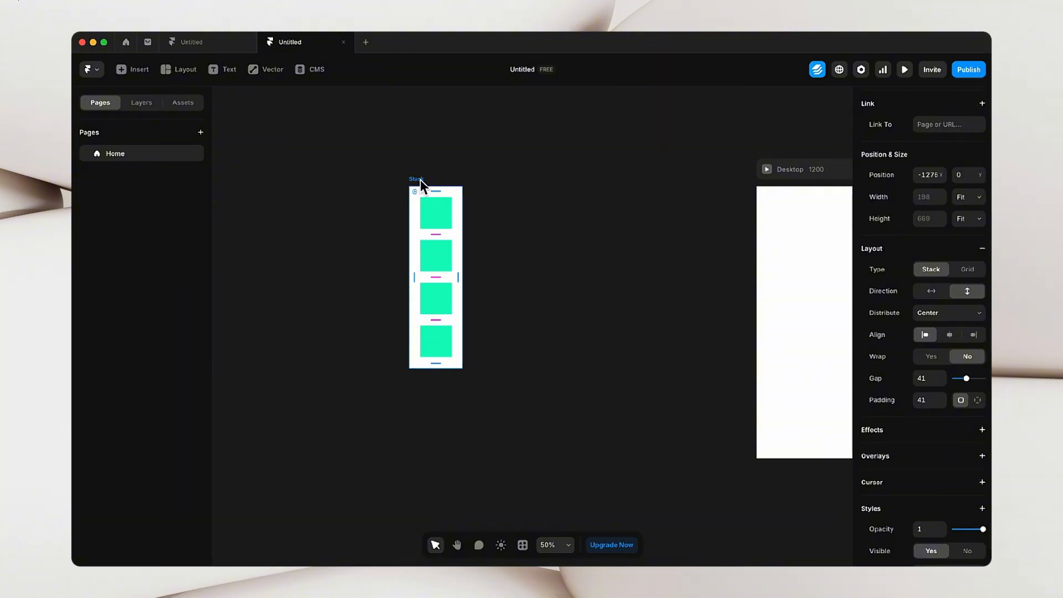
pyautogui.click(441, 211)
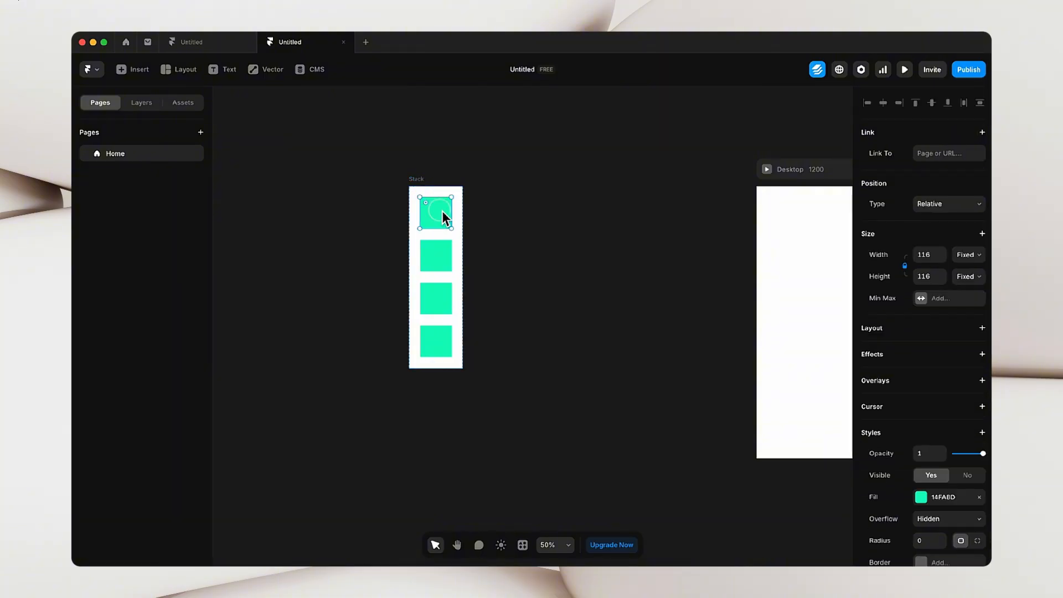
pyautogui.click(438, 254)
pyautogui.click(437, 301)
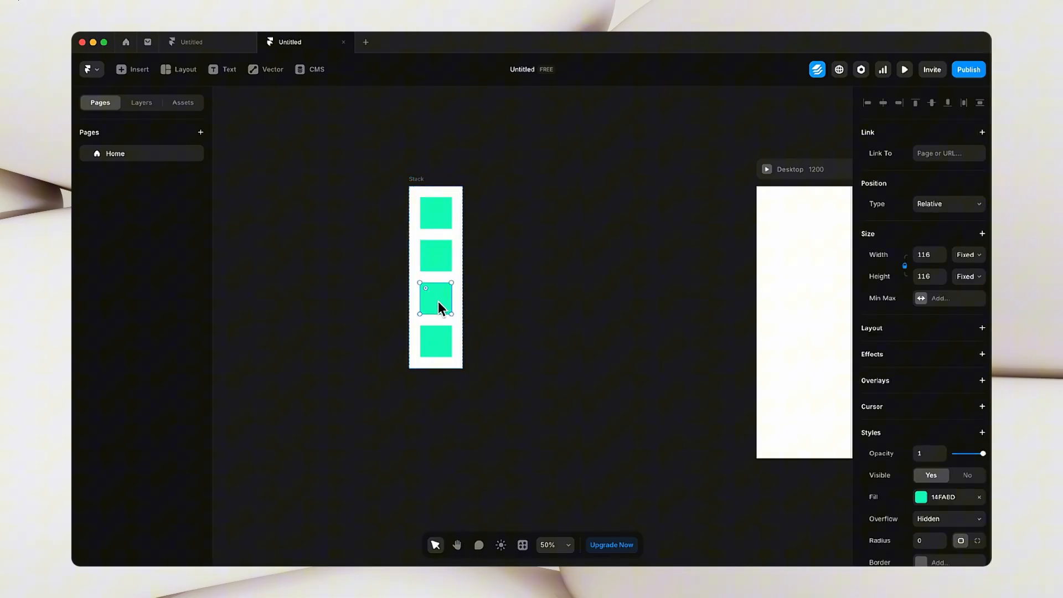
# - Select the stack's last square, its first square and the stack itself to examine their size settings
pyautogui.click(440, 346)
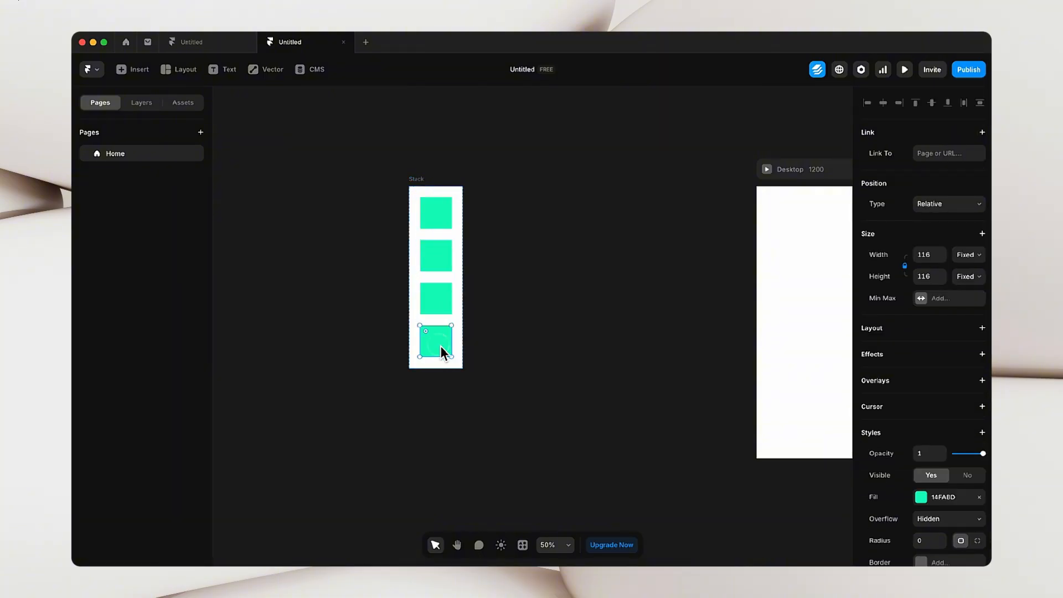
pyautogui.click(436, 219)
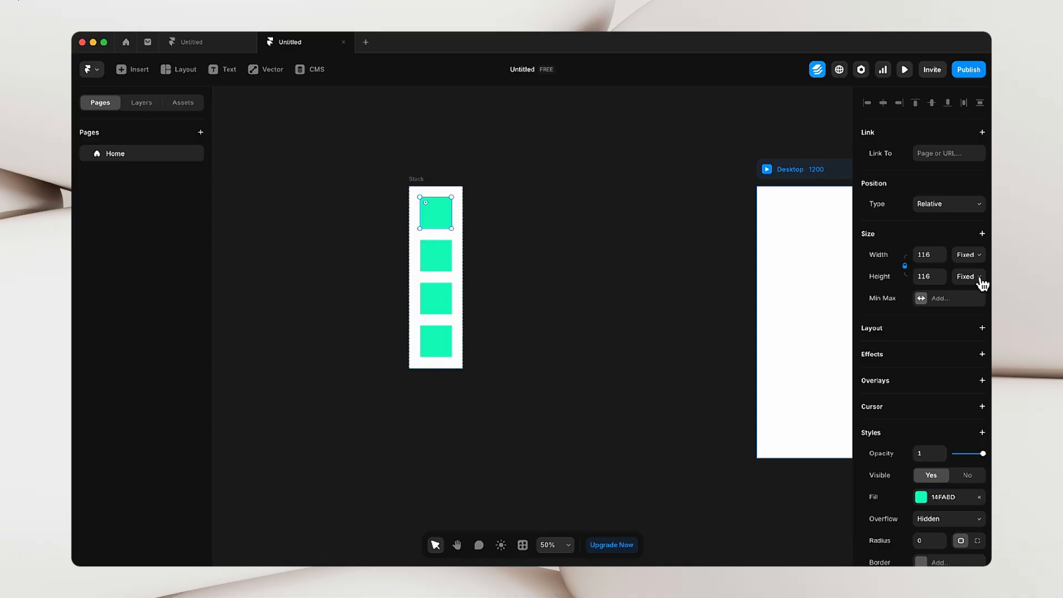
pyautogui.click(423, 178)
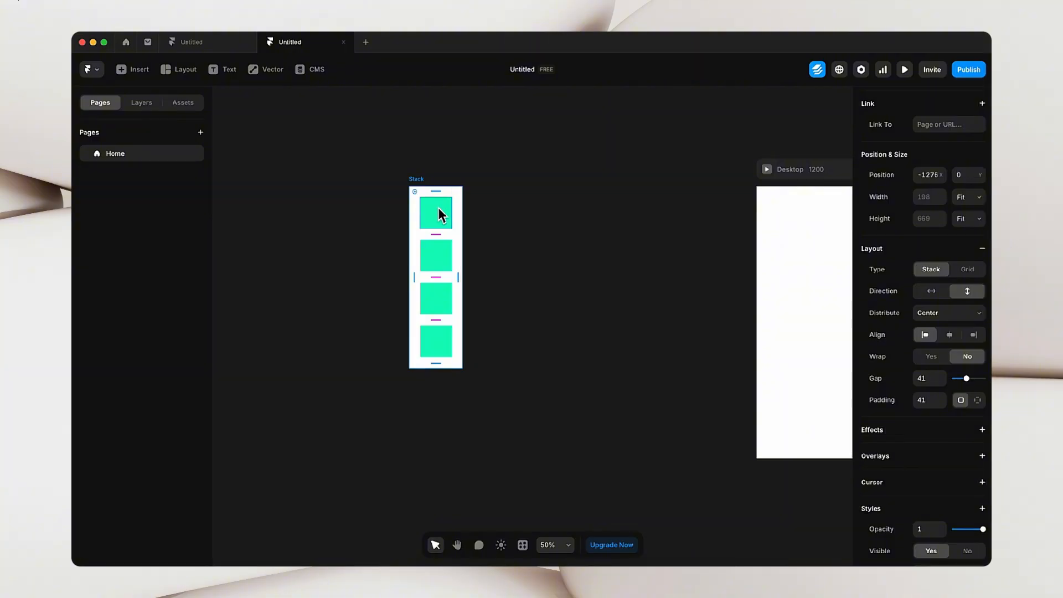
# - Delete the lower three green squares from the stack, keeping only the first one
pyautogui.click(433, 251)
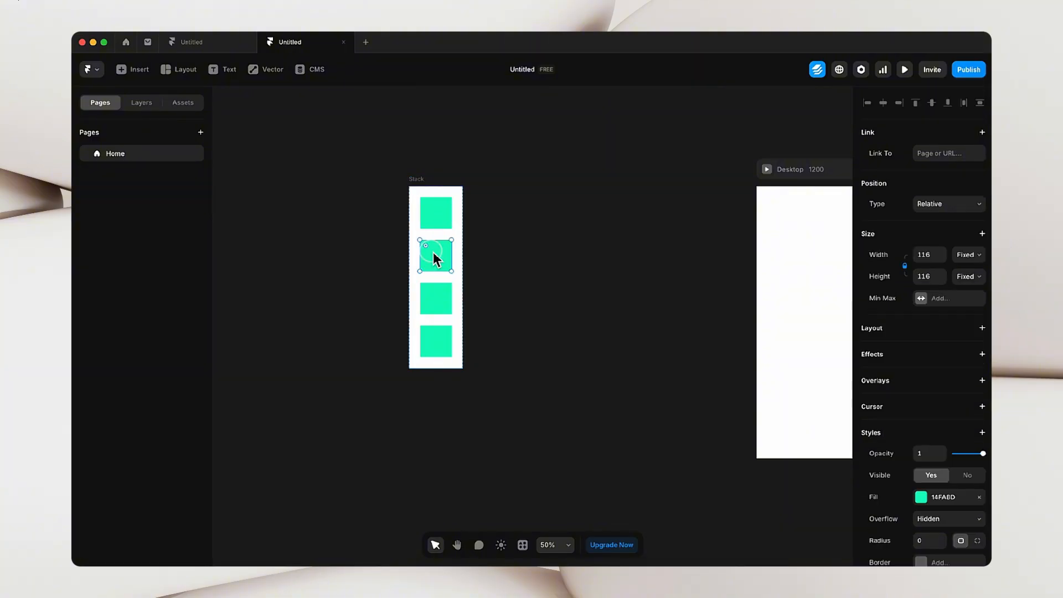
pyautogui.keyDown('shift'); pyautogui.click(431, 305); pyautogui.keyUp('shift')
pyautogui.keyDown('shift'); pyautogui.click(438, 346); pyautogui.keyUp('shift')
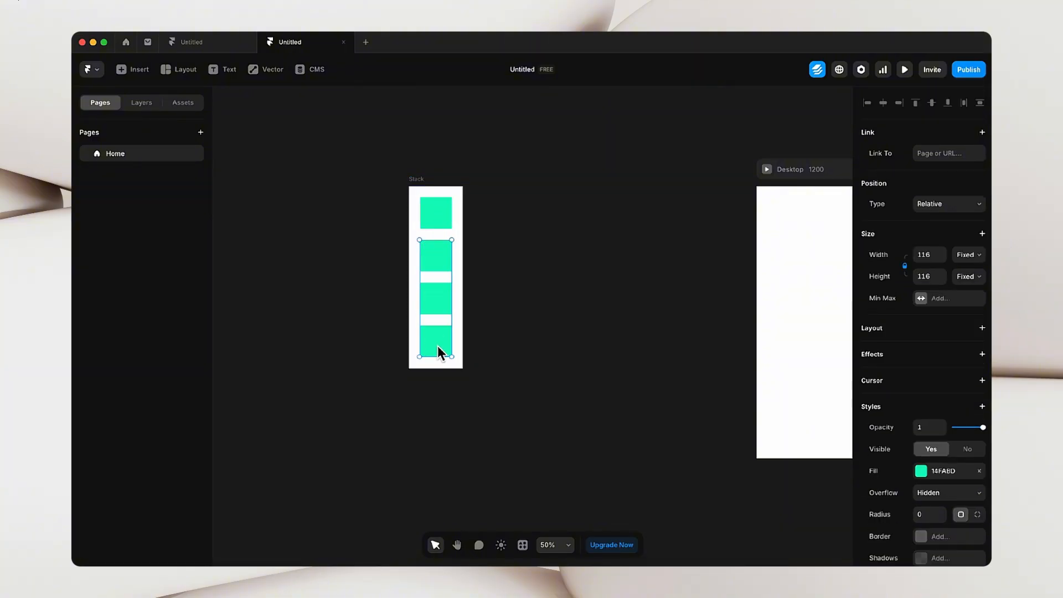
pyautogui.press('Delete')
# - Change the stack's width sizing to Fixed and widen the stack to about 742
pyautogui.click(417, 178)
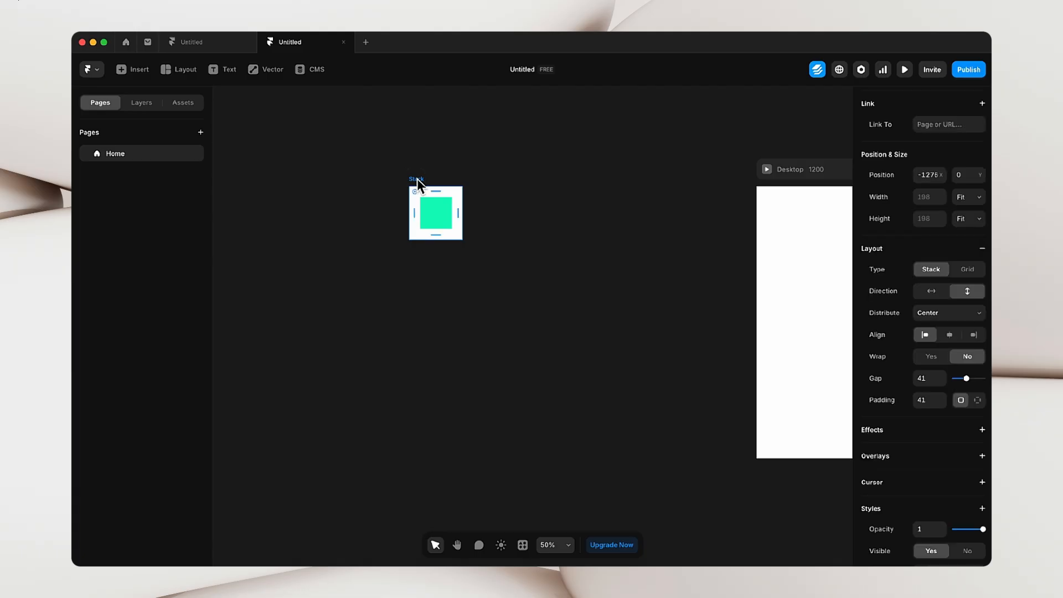
pyautogui.click(981, 198)
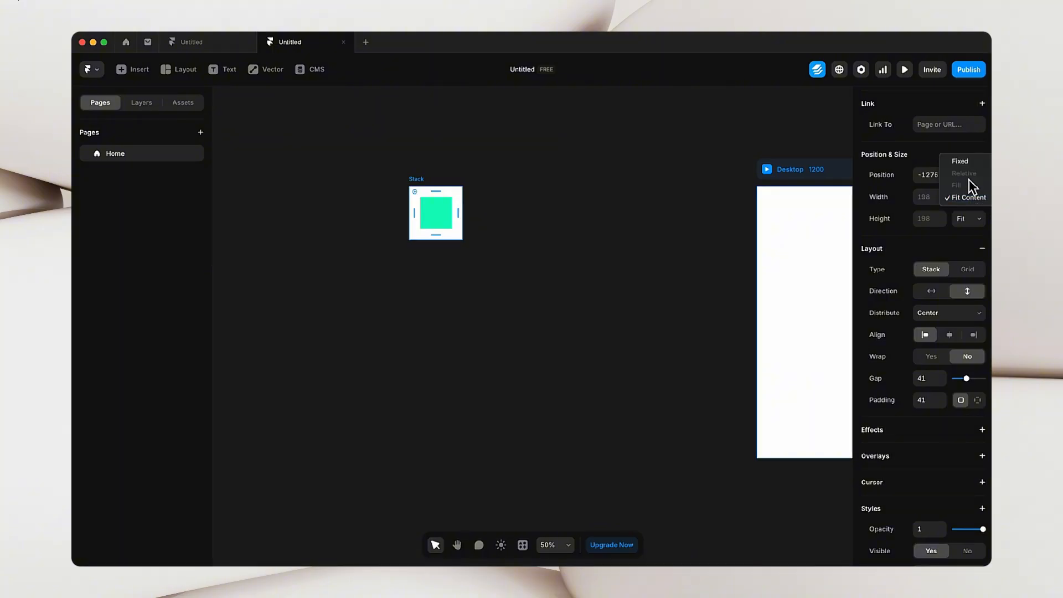
pyautogui.click(968, 164)
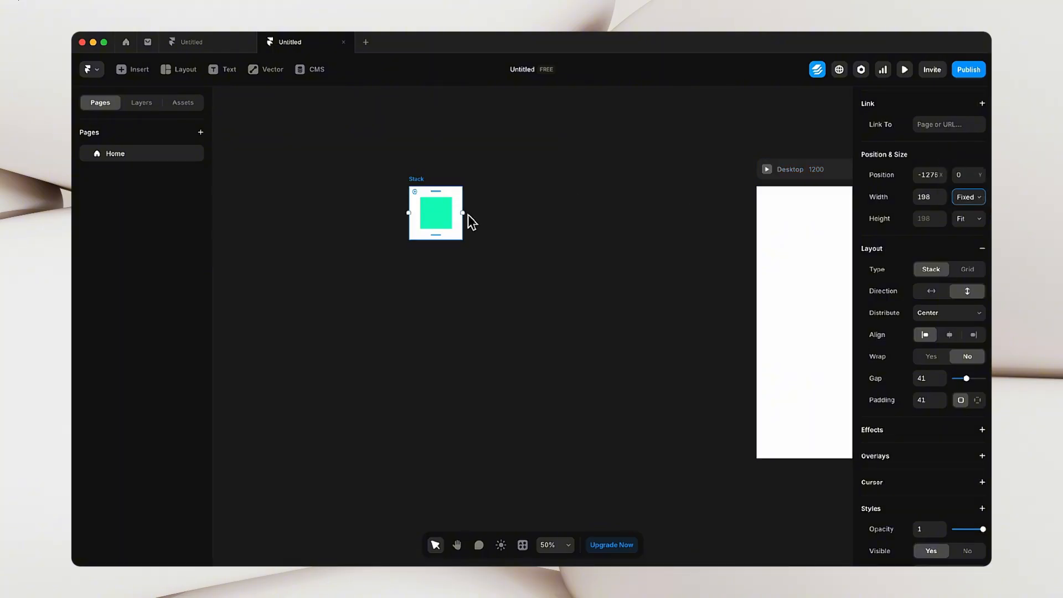
pyautogui.moveTo(469, 219); pyautogui.dragTo(613, 226)
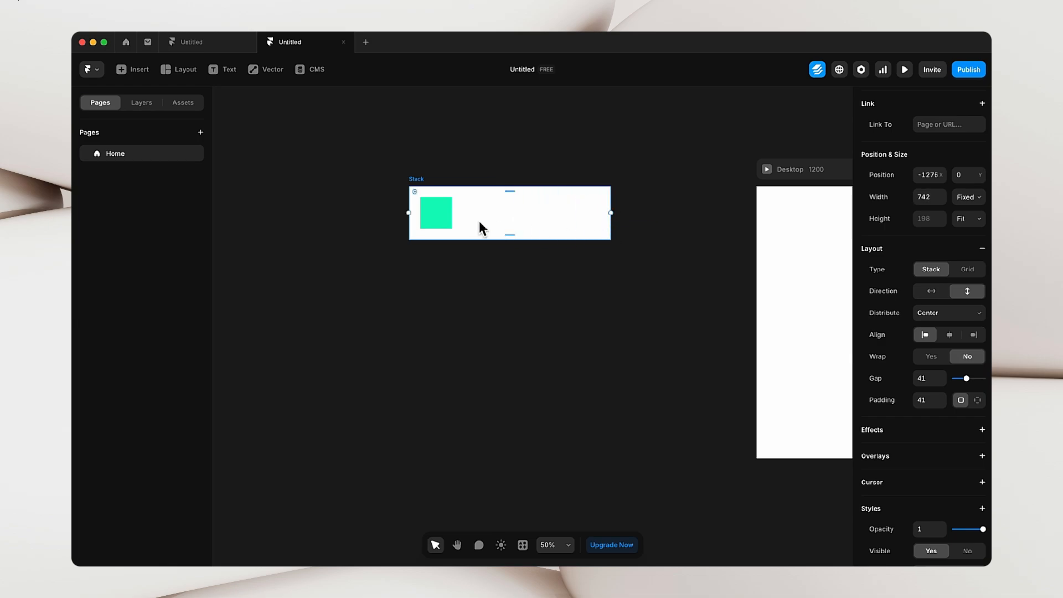
# - Select the green square and its parent stack alternately to compare the child and parent properties
pyautogui.click(436, 213)
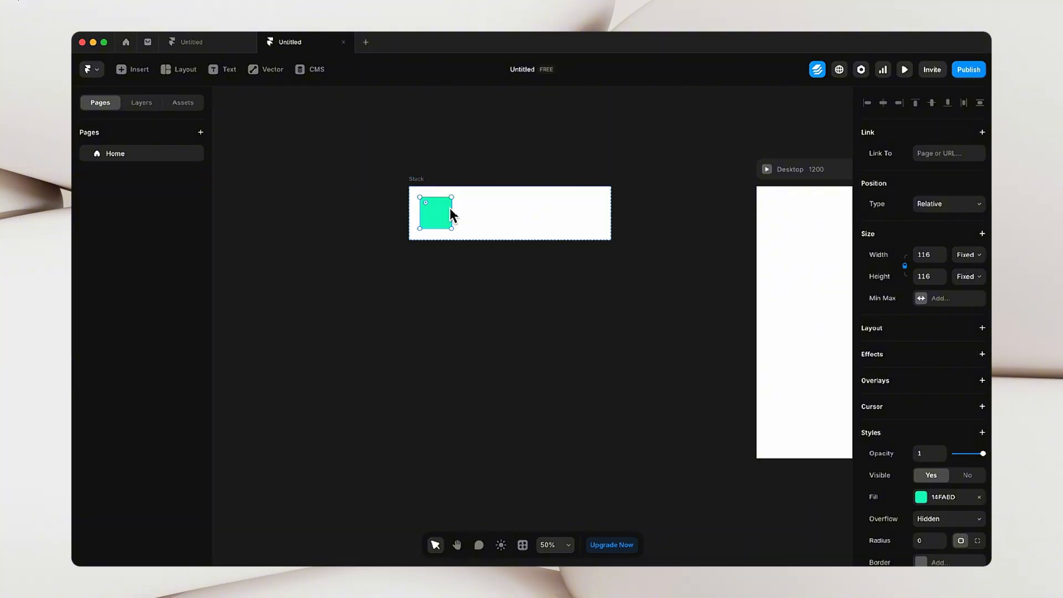
pyautogui.click(484, 206)
pyautogui.click(424, 179)
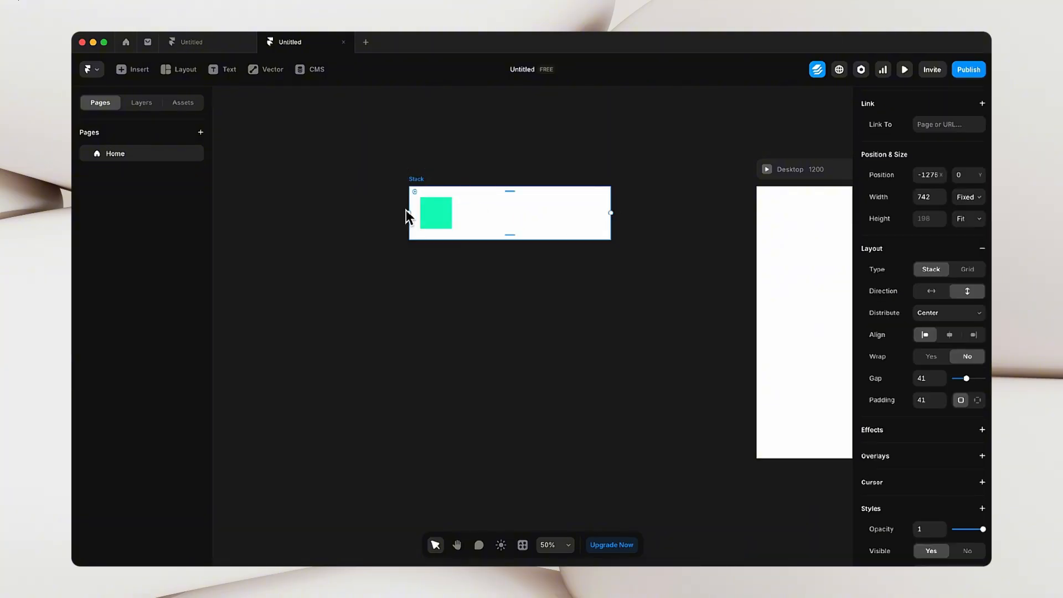
pyautogui.click(438, 218)
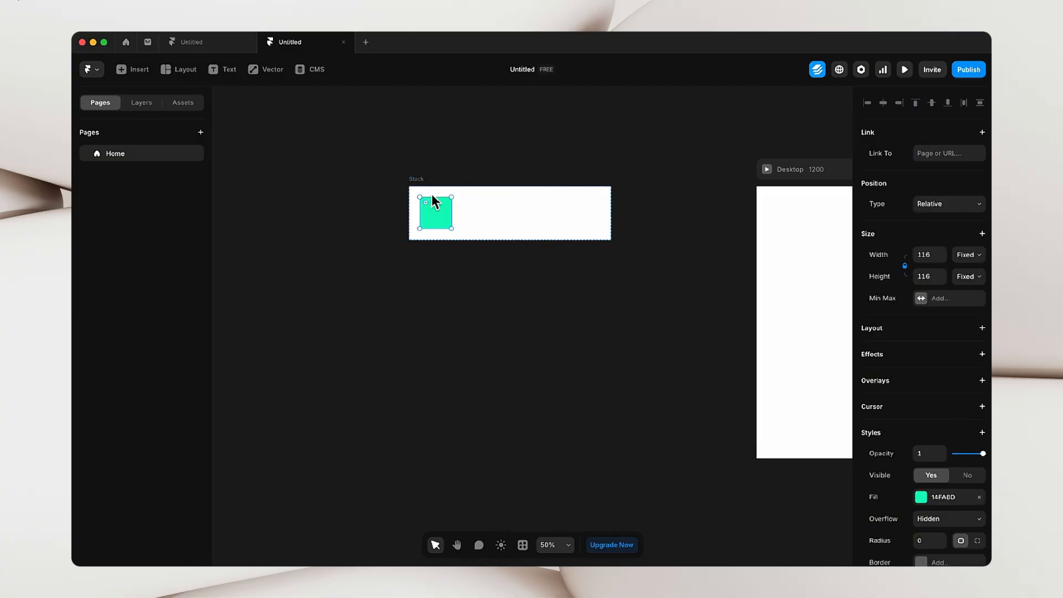
pyautogui.click(420, 179)
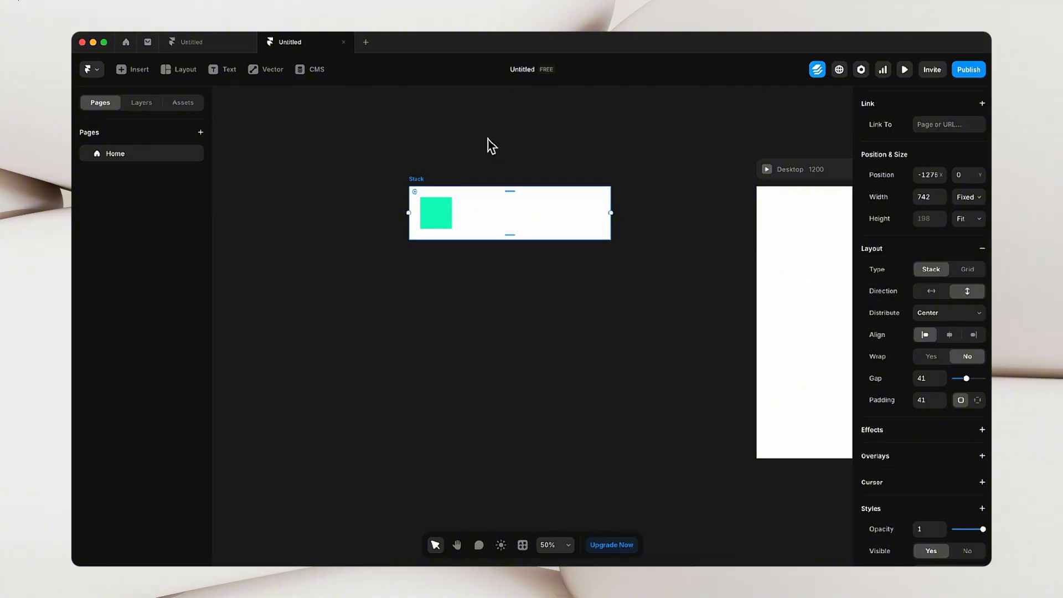
# - Unlock the green square's aspect ratio and set its width sizing to Fill
pyautogui.click(431, 221)
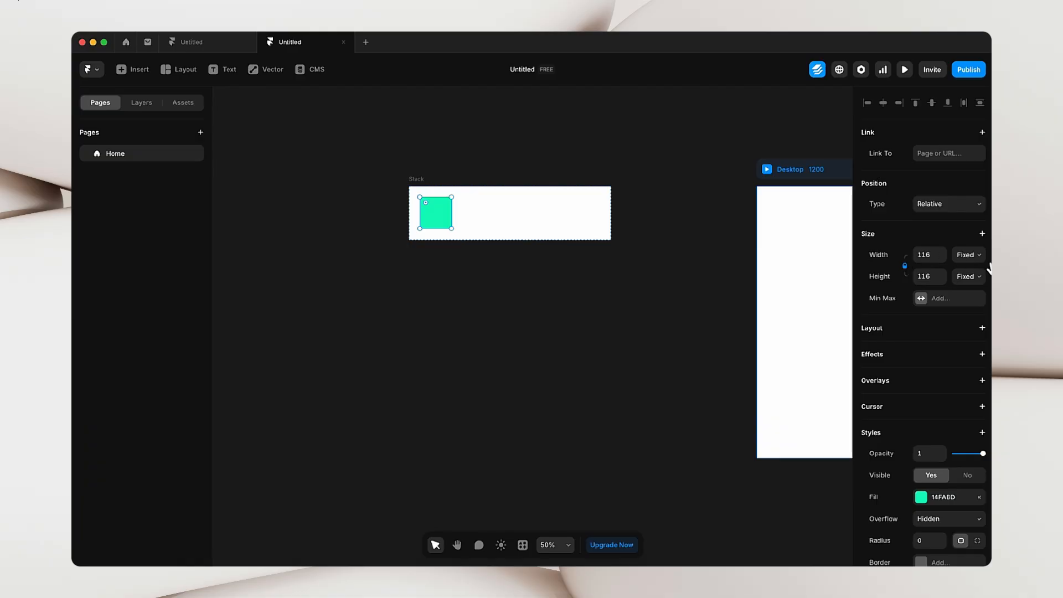
pyautogui.click(912, 271)
pyautogui.click(977, 260)
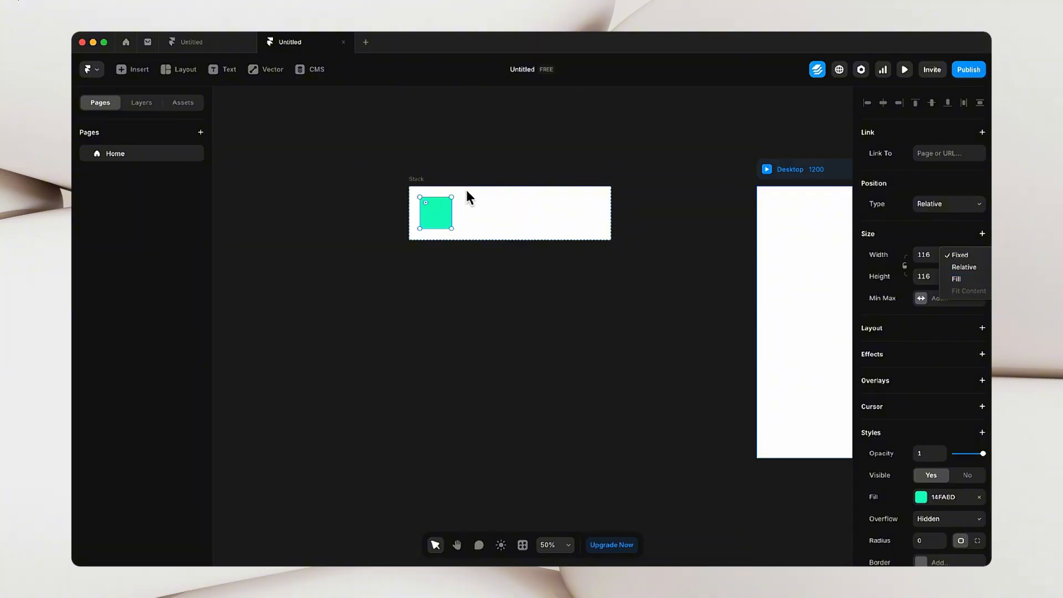
pyautogui.click(423, 184)
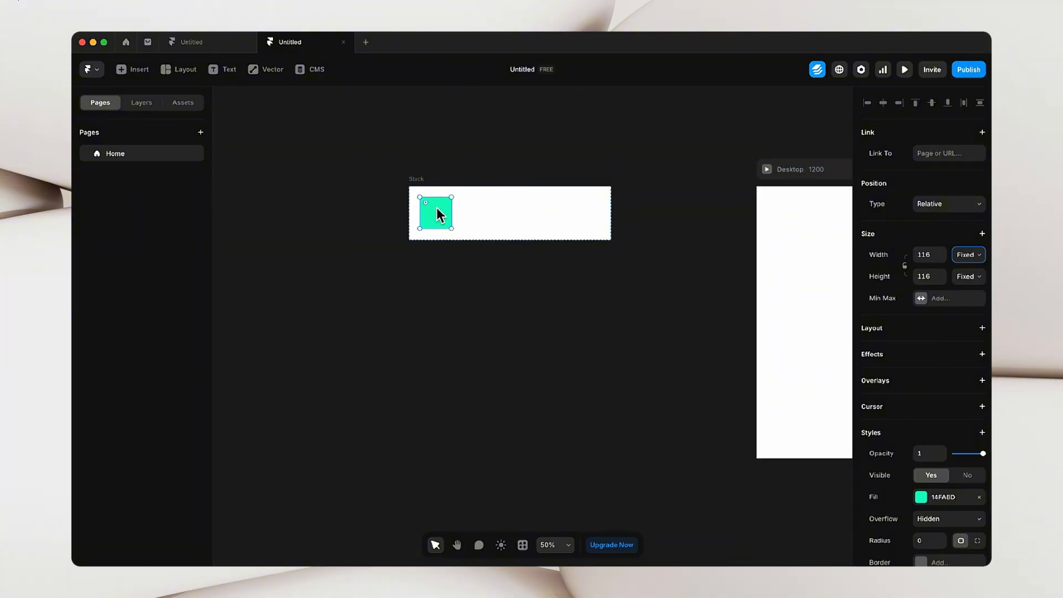
pyautogui.click(969, 255)
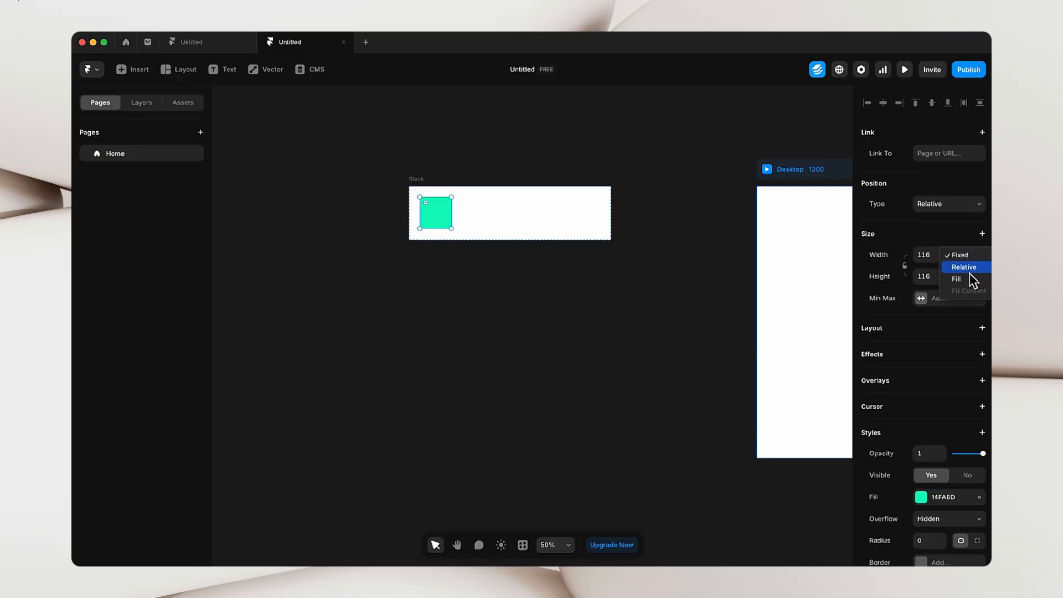
pyautogui.click(970, 284)
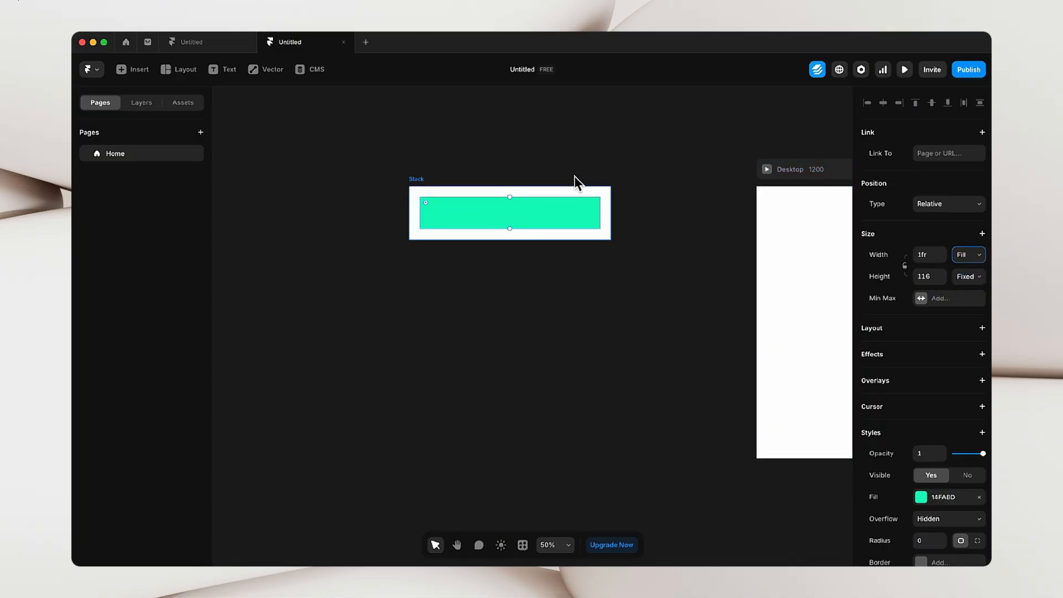
# - Test the filled square's resizing by narrowing the stack to about 562 and widening it again to about 740
pyautogui.click(448, 205)
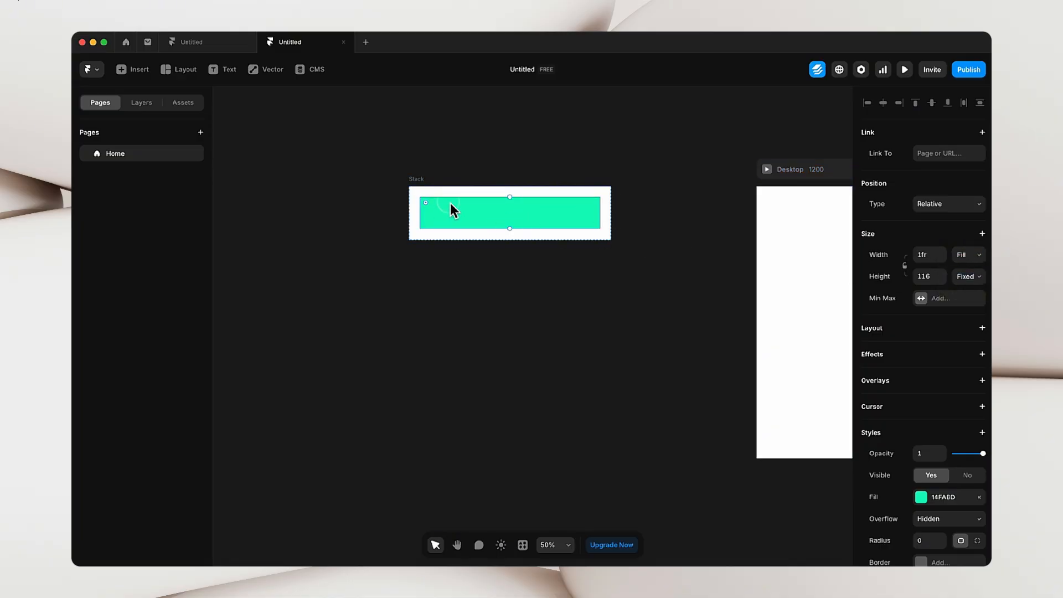
pyautogui.click(417, 181)
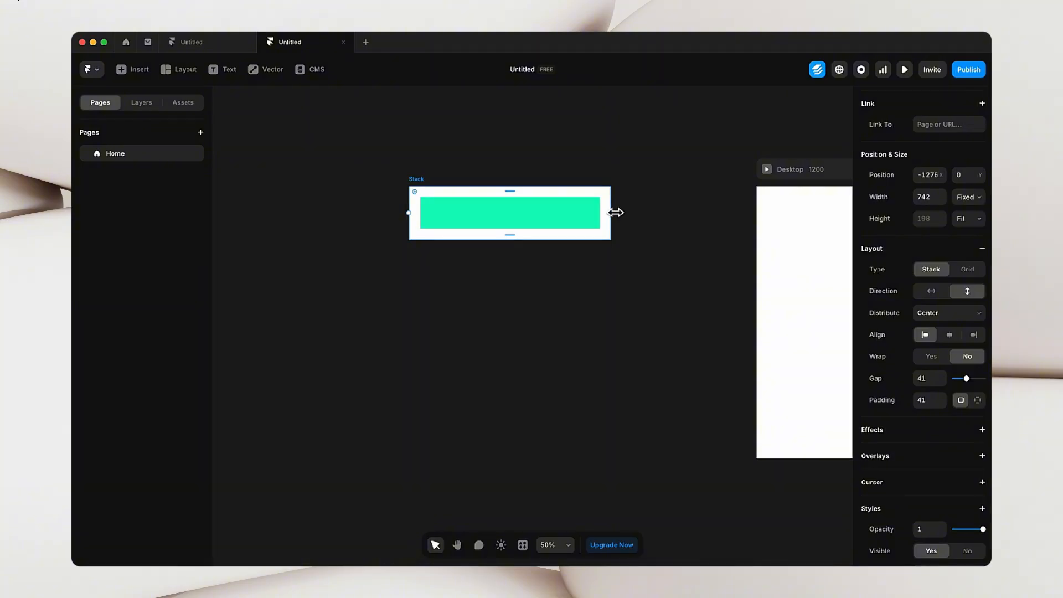
pyautogui.moveTo(616, 212); pyautogui.dragTo(562, 247)
pyautogui.click(476, 210)
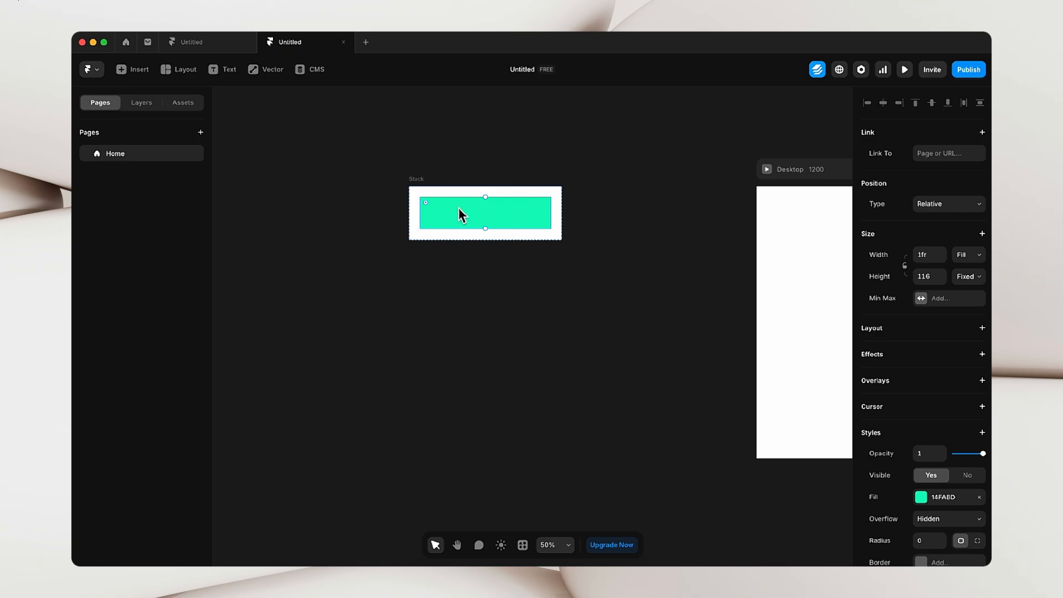
pyautogui.click(412, 188)
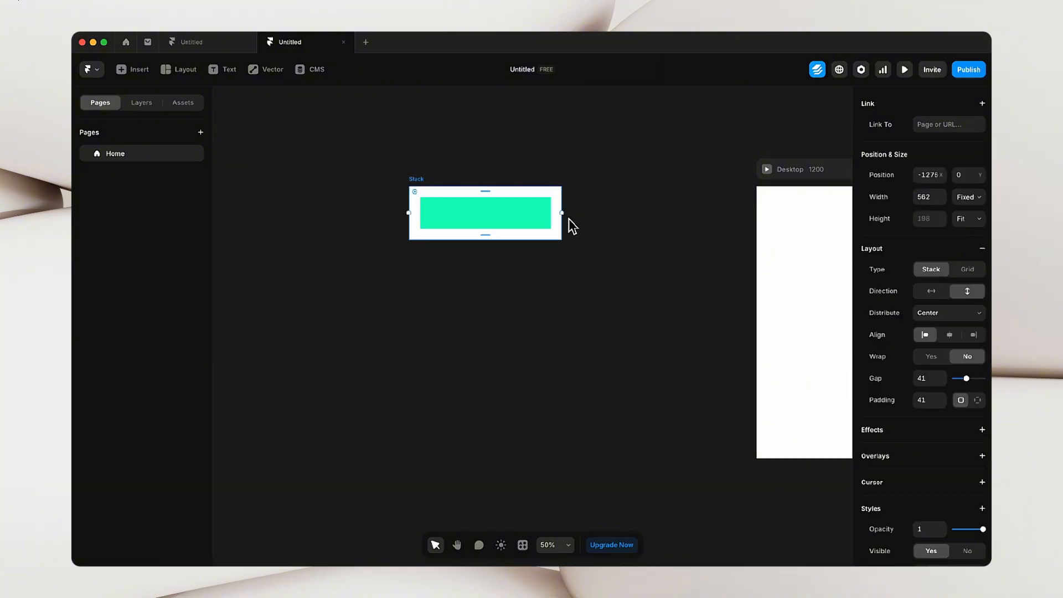
pyautogui.moveTo(565, 217); pyautogui.dragTo(613, 219)
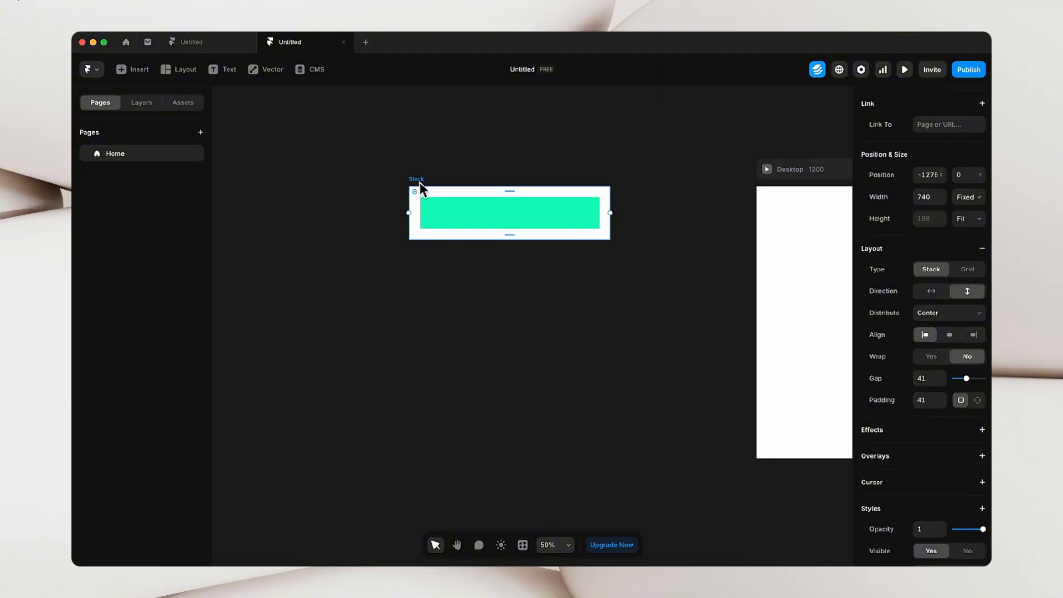
# - Move the stack farther away from the Desktop frame and delete it
pyautogui.moveTo(419, 186); pyautogui.dragTo(320, 196)
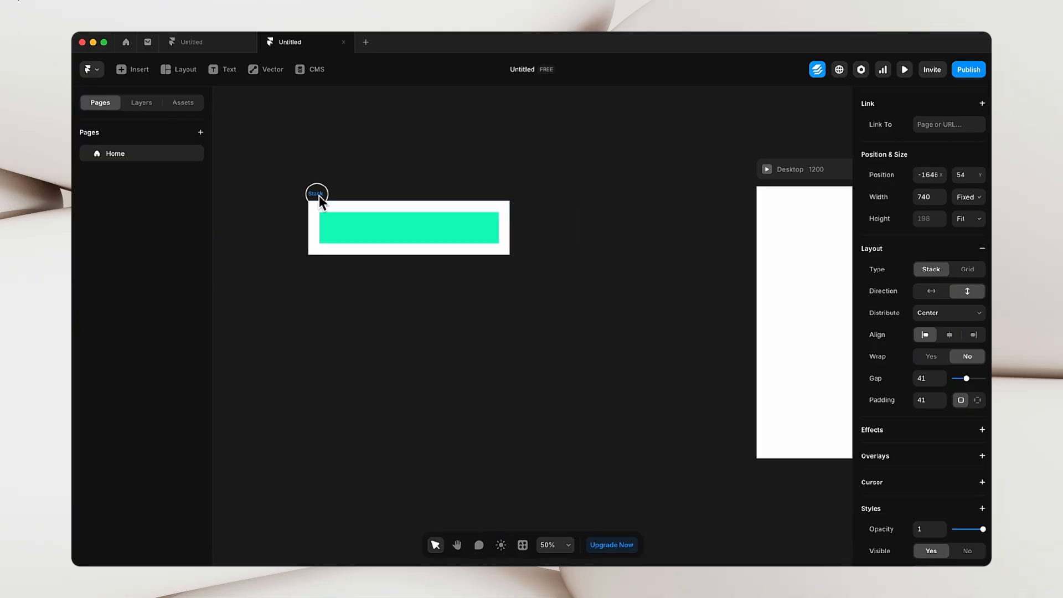
pyautogui.press('Delete')
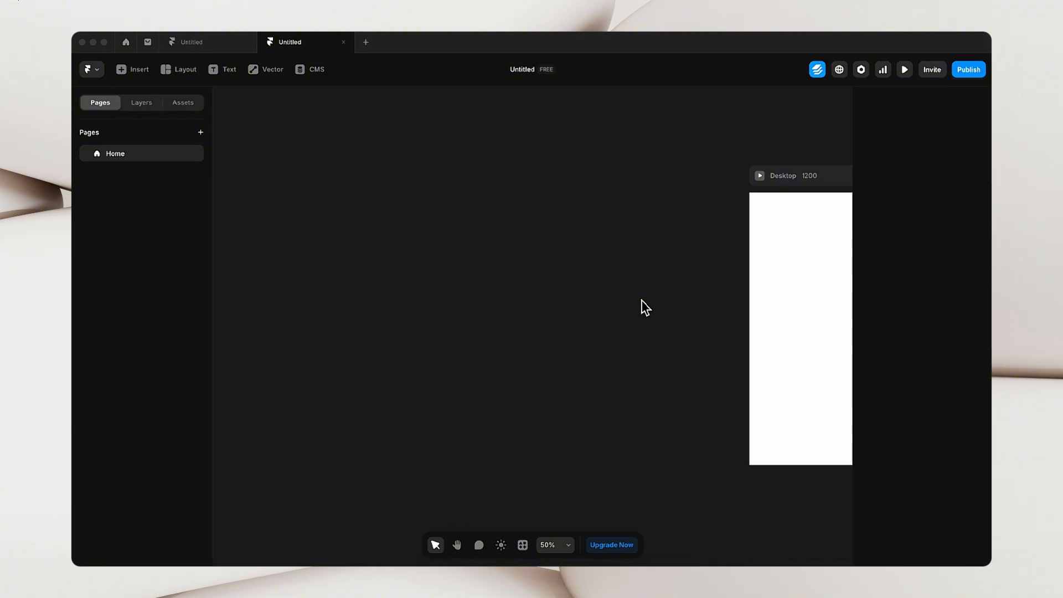
pyautogui.click(390, 370)
# - Add a Tablet breakpoint of 810 to the Desktop frame
pyautogui.press('space')
pyautogui.moveTo(663, 310); pyautogui.dragTo(313, 331)
pyautogui.press('space')
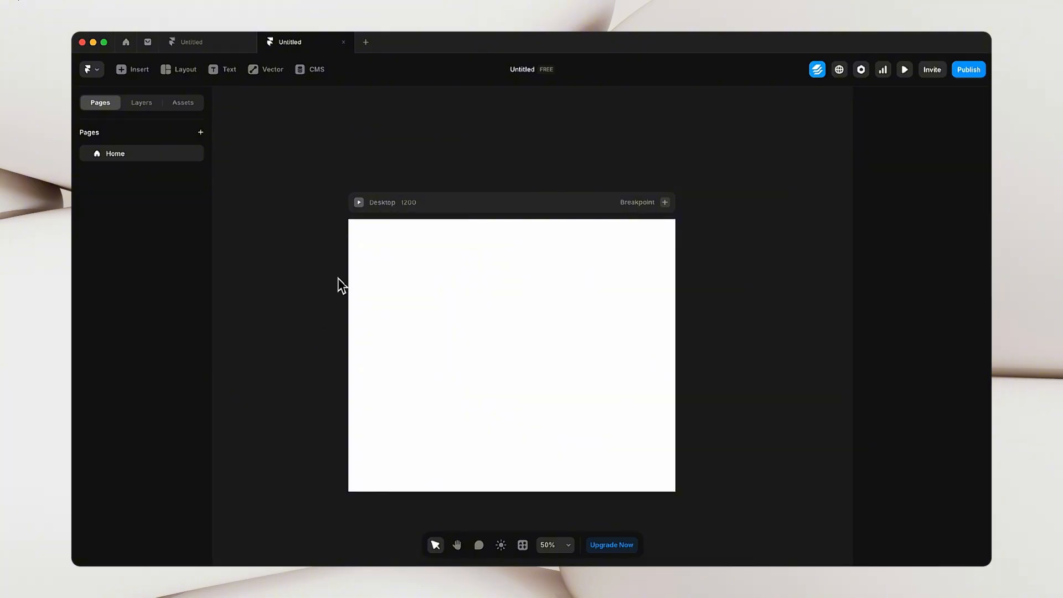
pyautogui.press('space')
pyautogui.moveTo(522, 158); pyautogui.dragTo(493, 133)
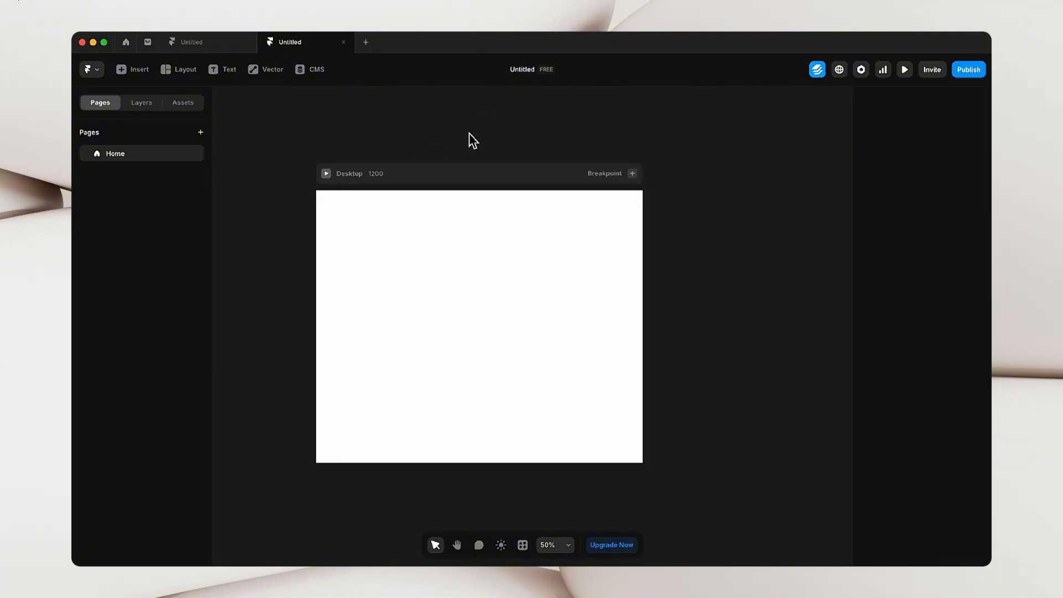
pyautogui.press('space')
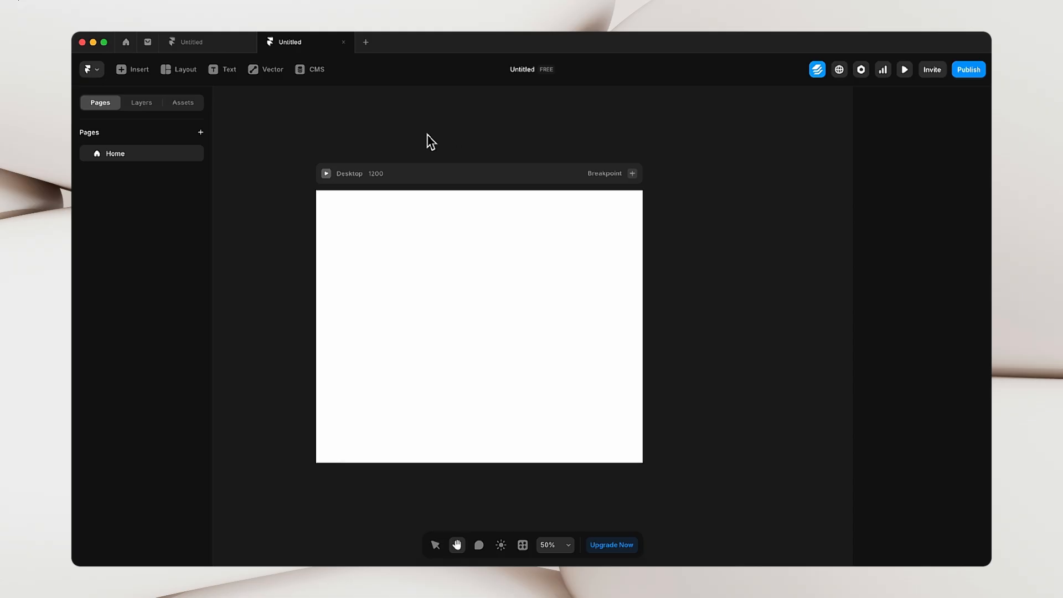
pyautogui.moveTo(427, 135); pyautogui.dragTo(458, 164)
pyautogui.scroll(-3, 454, 135)
pyautogui.press('space')
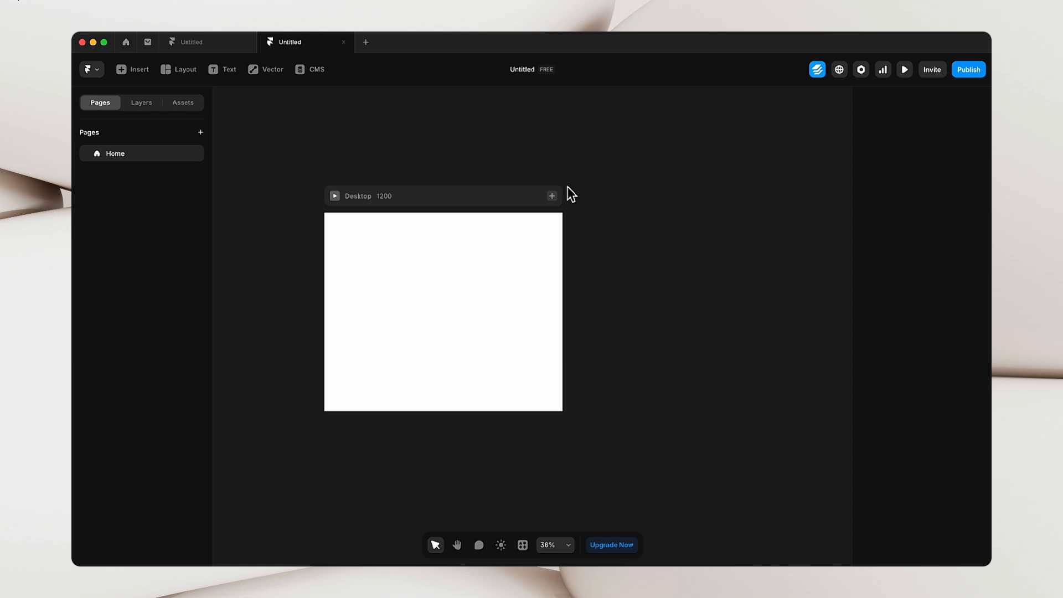
pyautogui.click(554, 197)
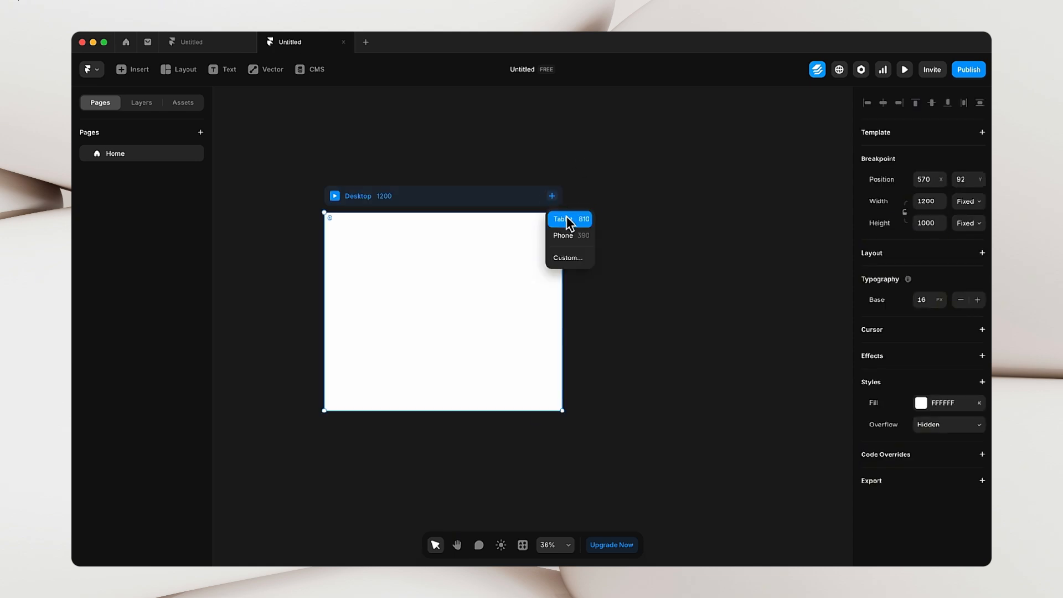
pyautogui.click(566, 216)
pyautogui.click(559, 173)
# - Add a Phone breakpoint of 390 from the Tablet frame
pyautogui.press('h')
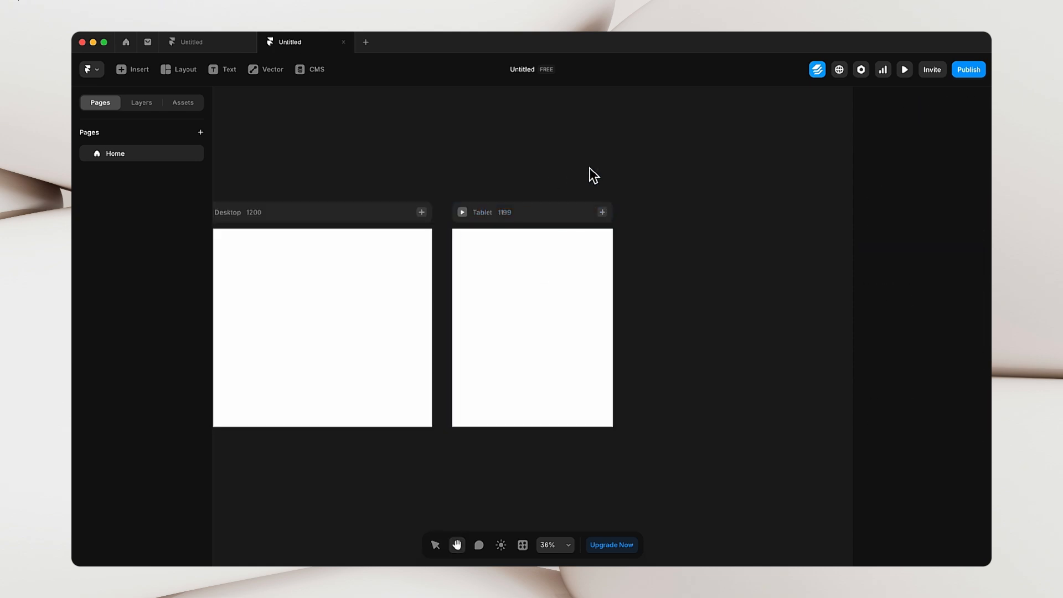
pyautogui.moveTo(591, 173); pyautogui.dragTo(448, 202)
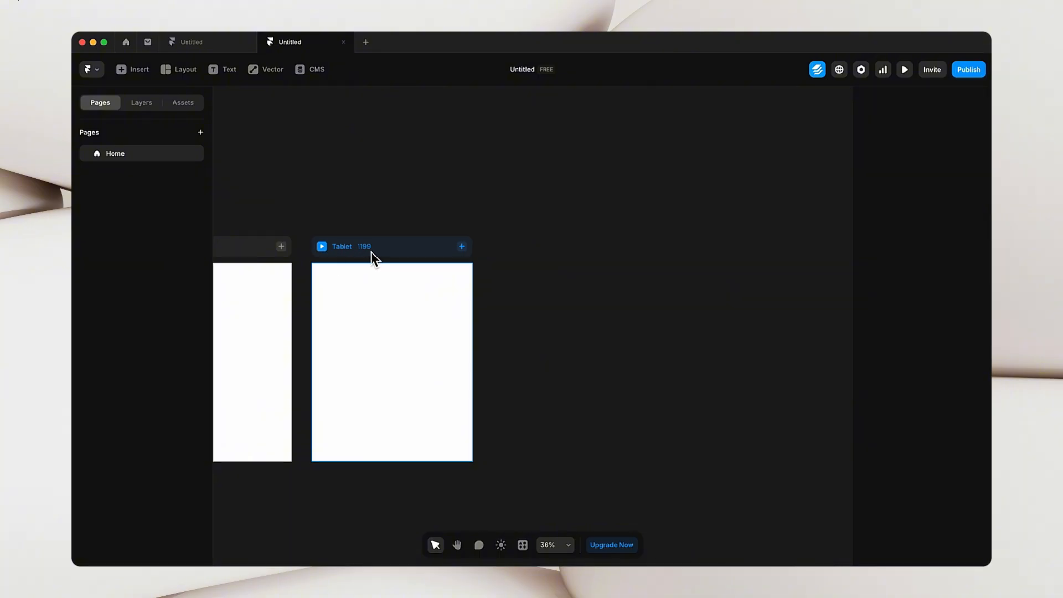
pyautogui.moveTo(363, 223); pyautogui.dragTo(446, 215)
pyautogui.press('v')
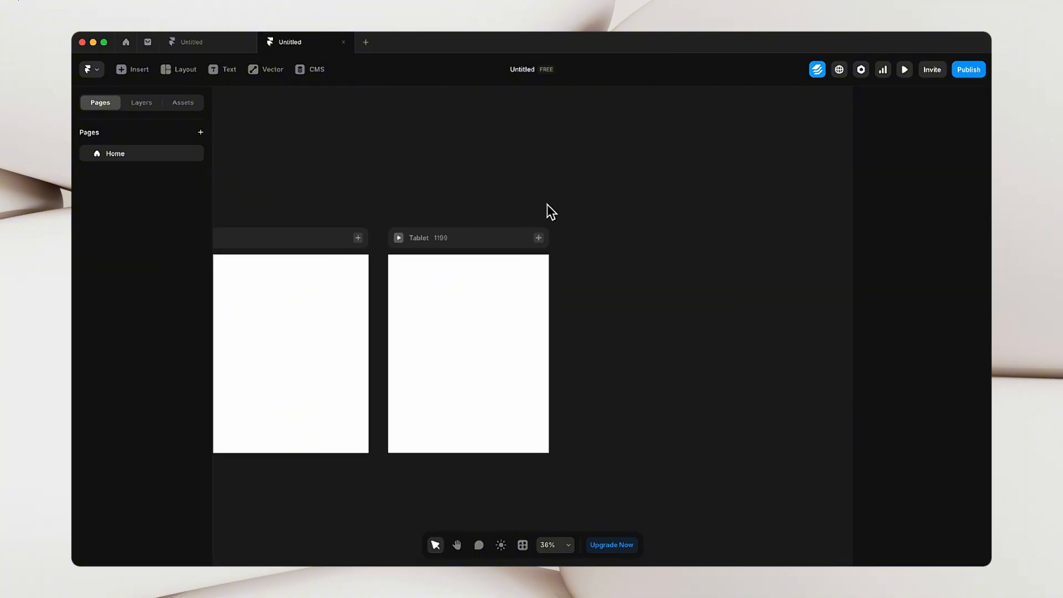
pyautogui.click(539, 237)
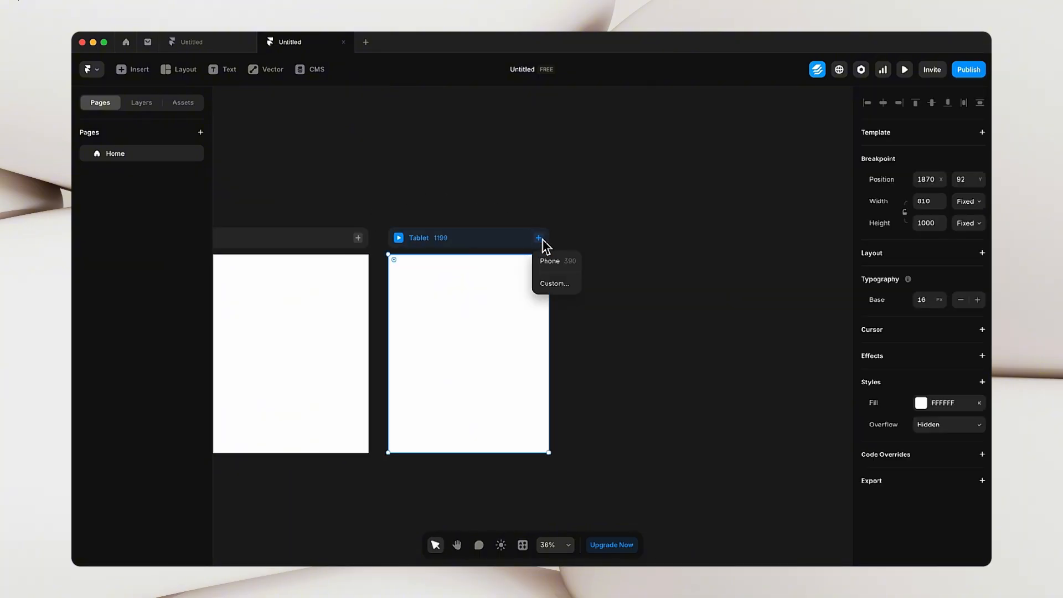
pyautogui.click(555, 260)
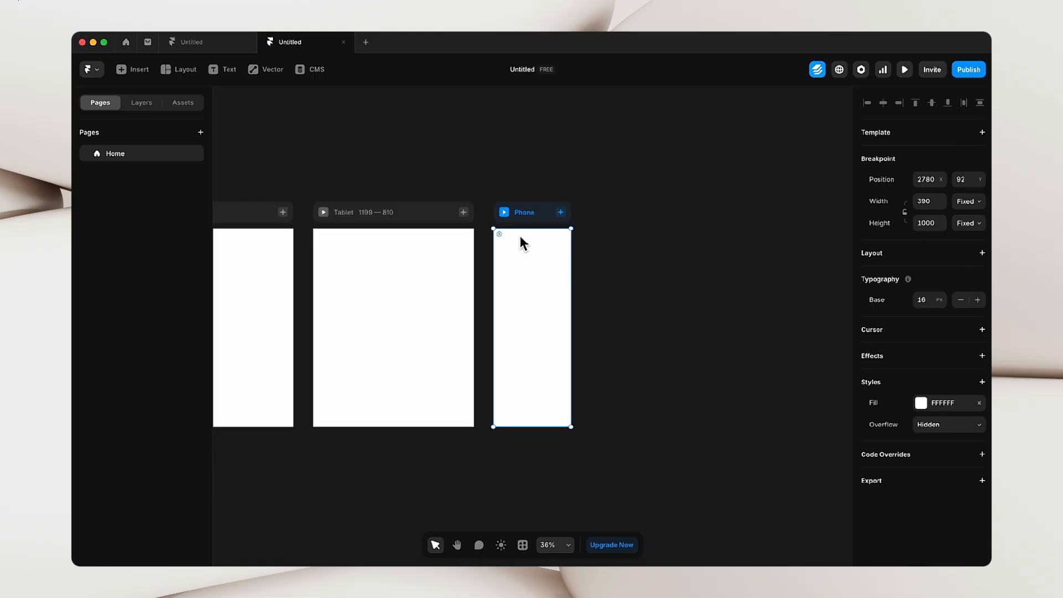
# - Examine the Desktop, Tablet and Phone breakpoints together, selecting each in turn to review its size settings
pyautogui.press('h')
pyautogui.moveTo(520, 159); pyautogui.dragTo(627, 143)
pyautogui.press('v')
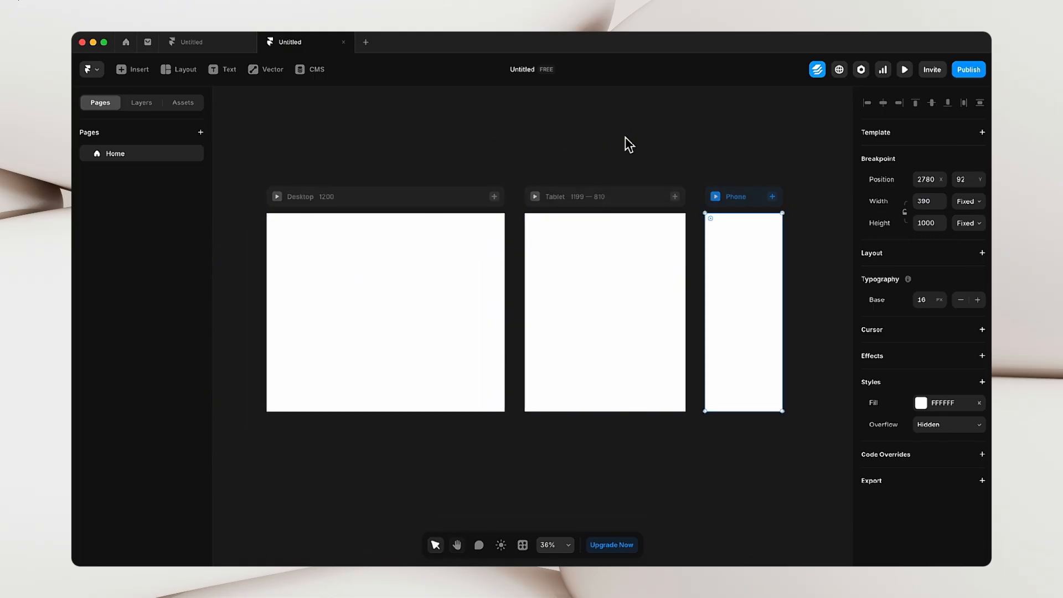
pyautogui.click(368, 203)
pyautogui.press('h')
pyautogui.moveTo(320, 158); pyautogui.dragTo(383, 159)
pyautogui.press('v')
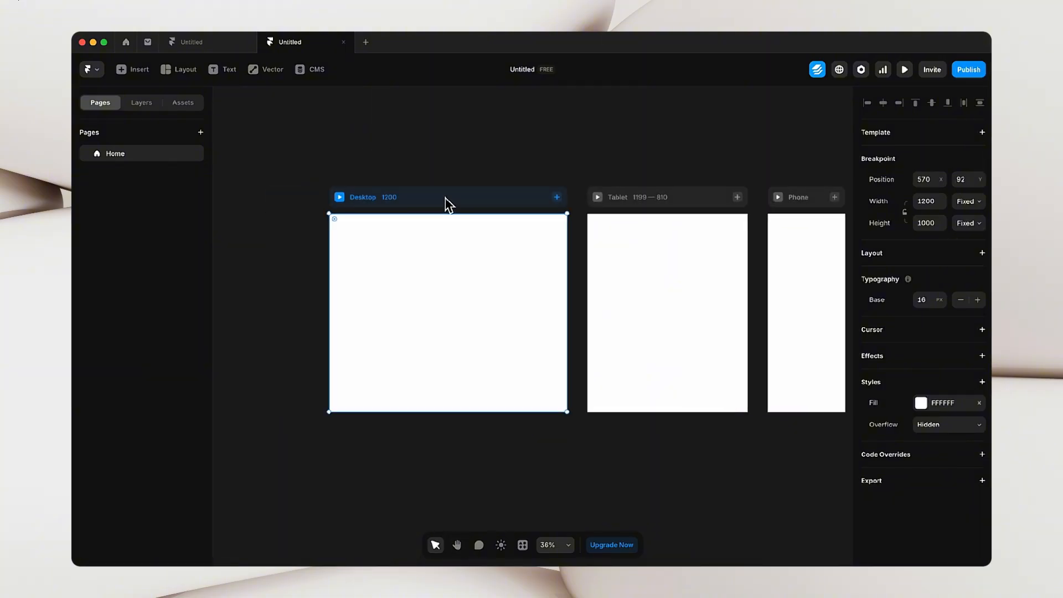
pyautogui.click(445, 197)
pyautogui.press('space')
pyautogui.moveTo(595, 148); pyautogui.dragTo(550, 142)
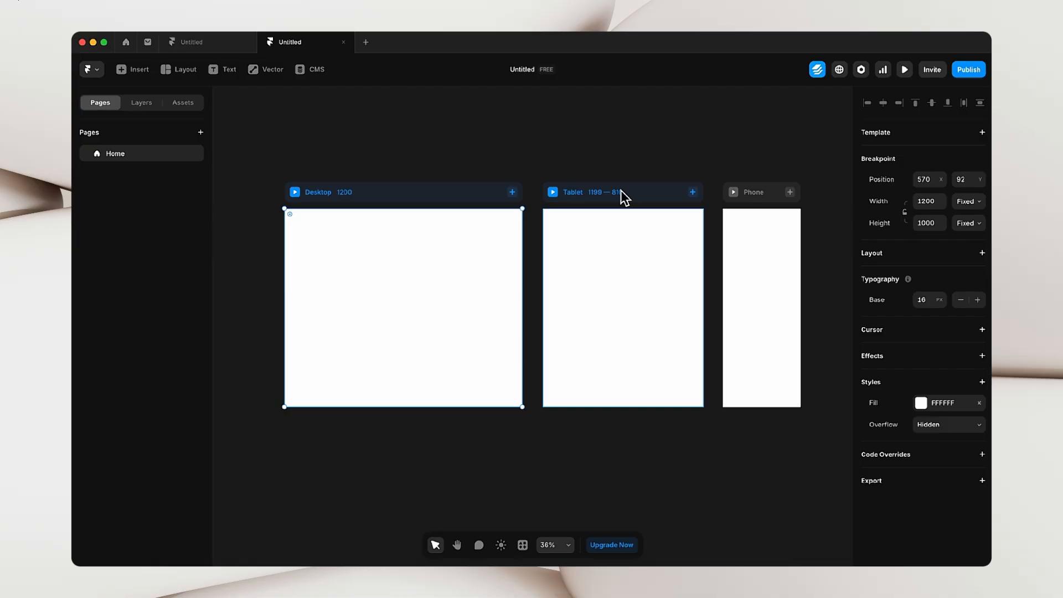
pyautogui.click(620, 190)
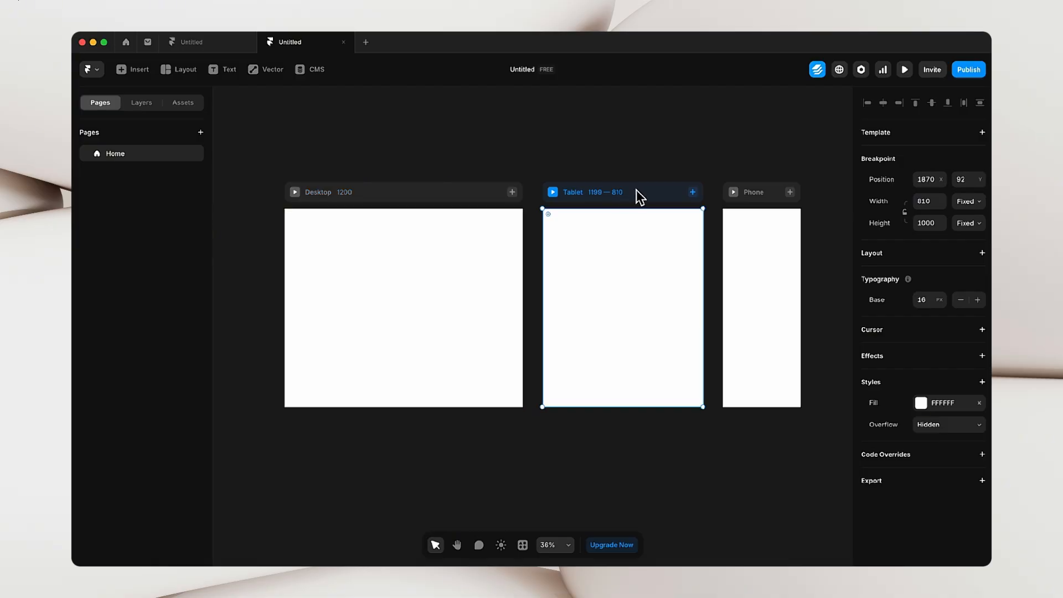
pyautogui.click(749, 191)
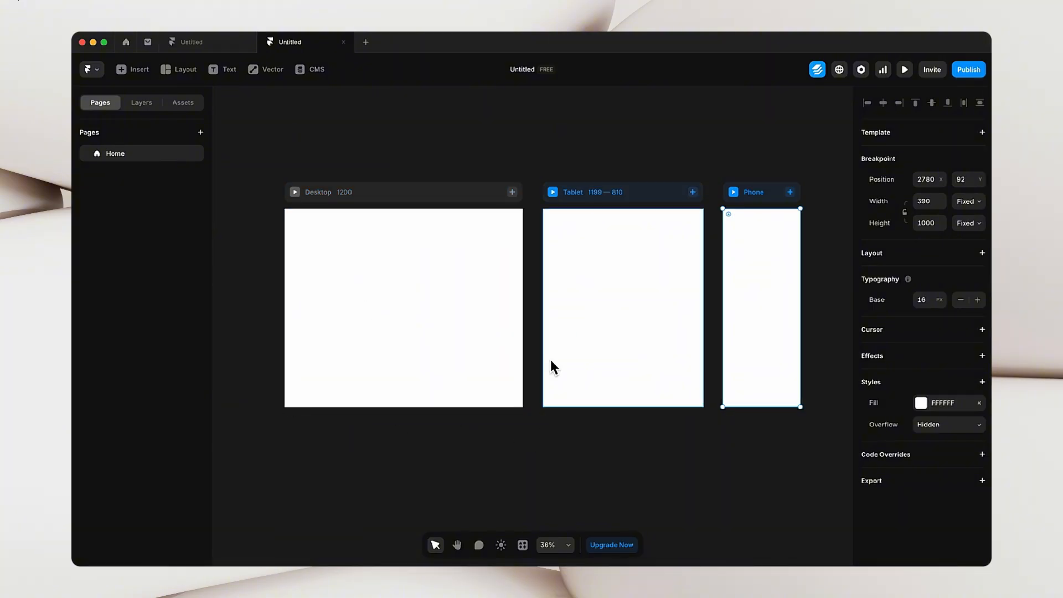
pyautogui.click(382, 191)
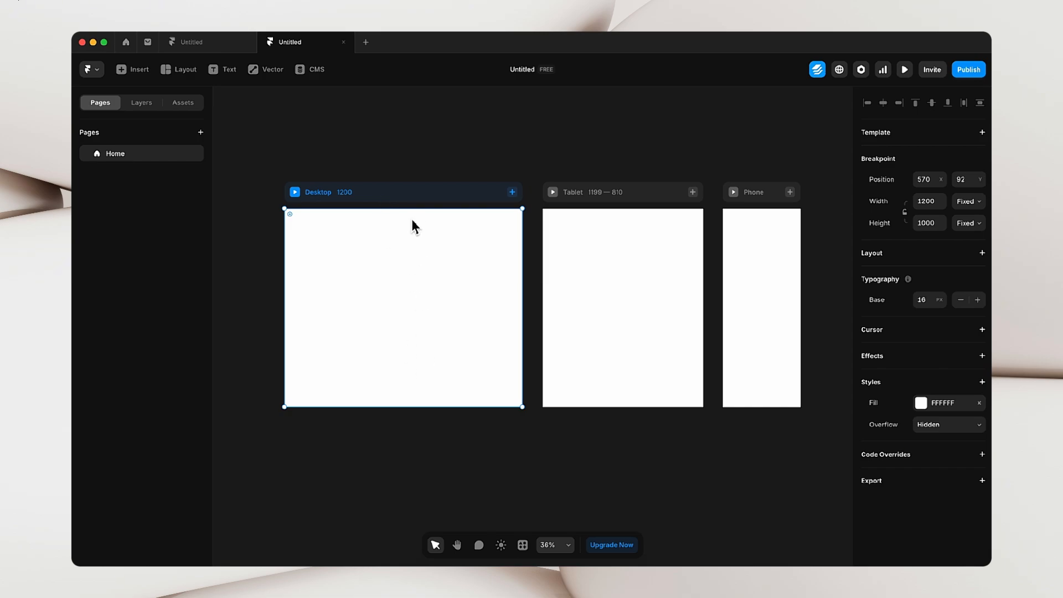
pyautogui.click(388, 151)
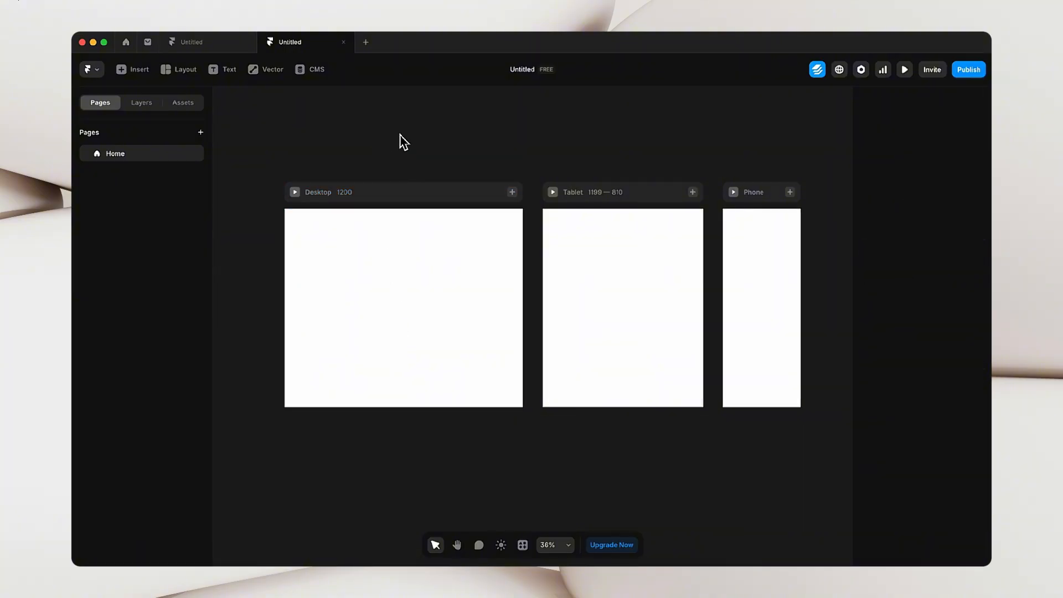
# - Add a vertical stack layout to the Desktop breakpoint and check the layout settings on Tablet and Phone
pyautogui.click(393, 196)
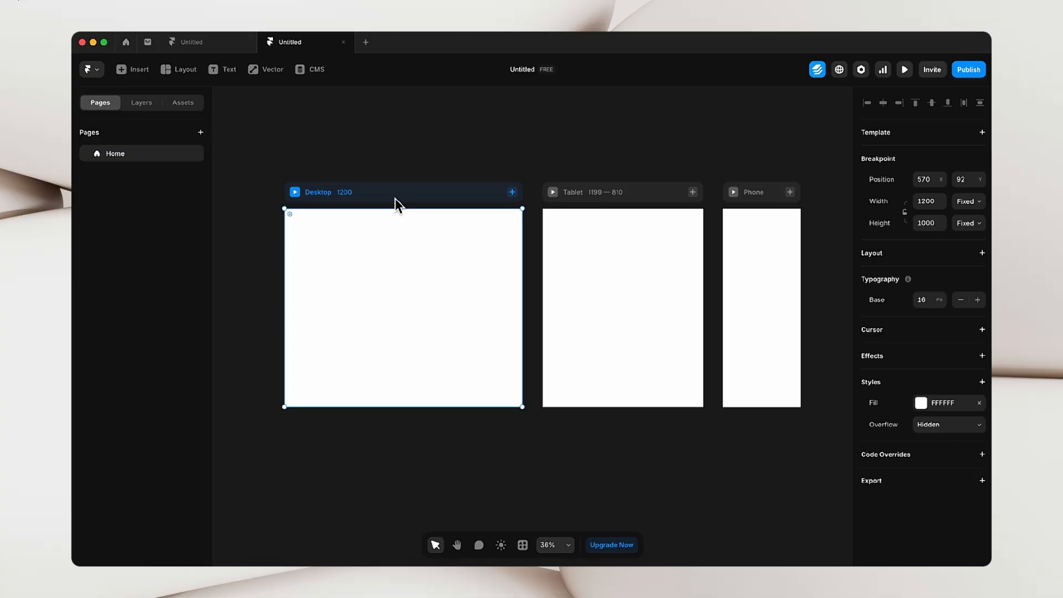
pyautogui.click(892, 254)
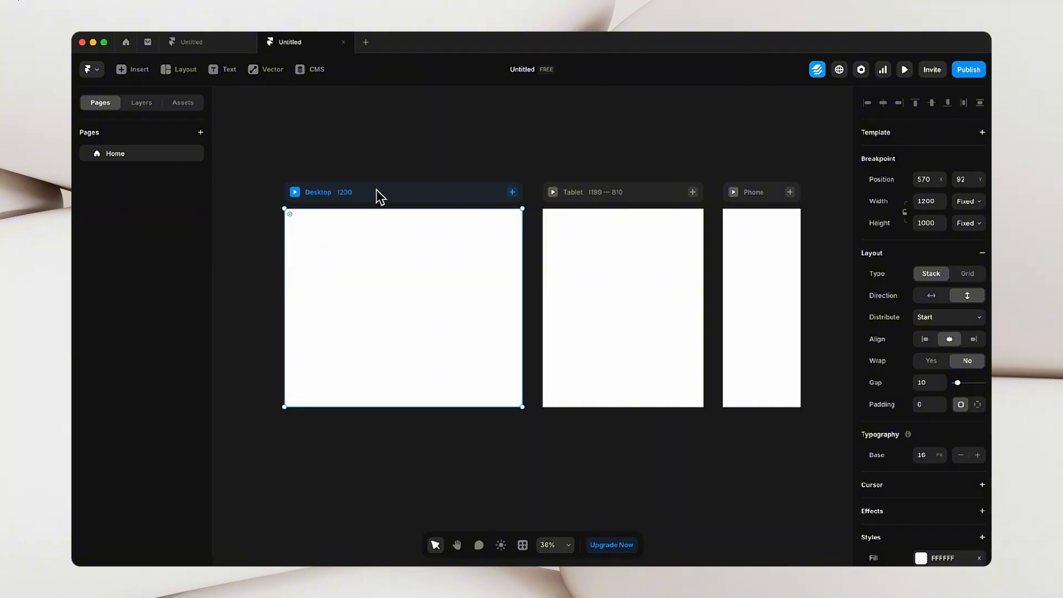
pyautogui.click(377, 145)
pyautogui.click(396, 199)
pyautogui.click(603, 191)
pyautogui.click(754, 190)
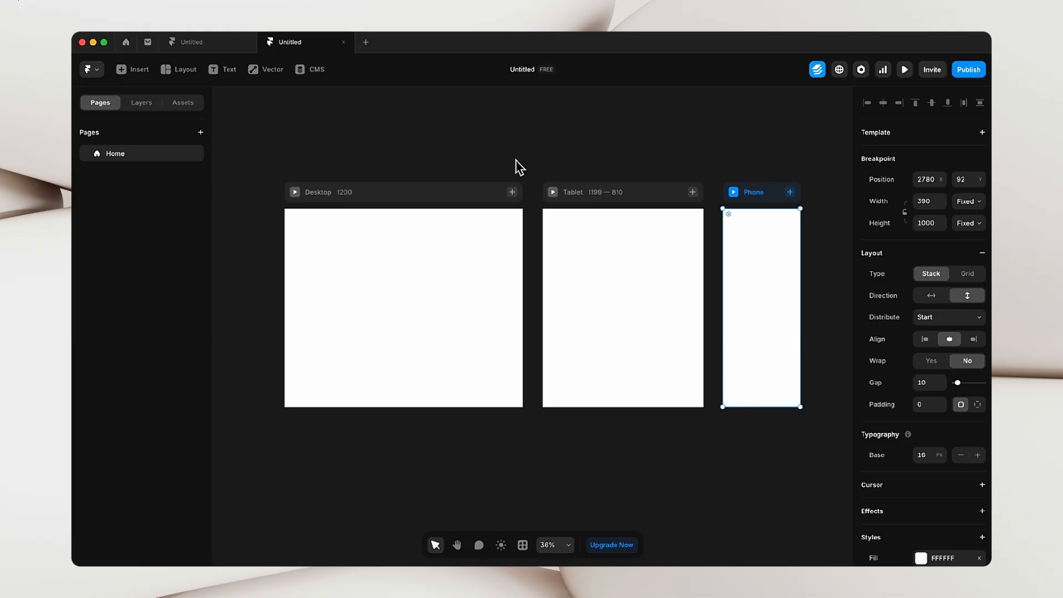
pyautogui.click(391, 198)
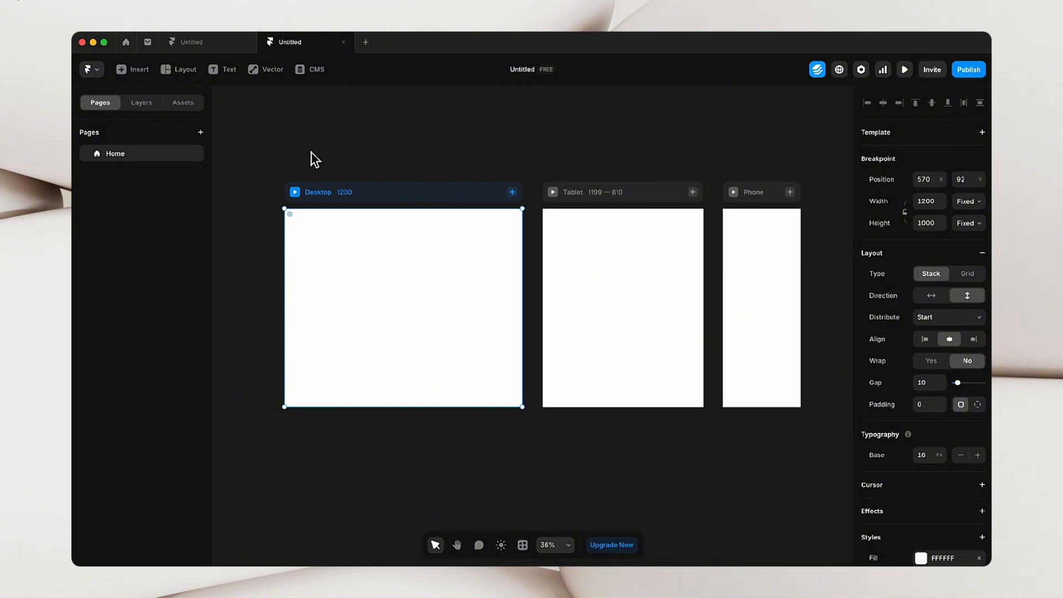
# - Draw a frame of about 1436 by 1432 in the empty canvas area beside the Desktop breakpoint
pyautogui.click(292, 149)
pyautogui.press('space')
pyautogui.moveTo(292, 149); pyautogui.dragTo(418, 129)
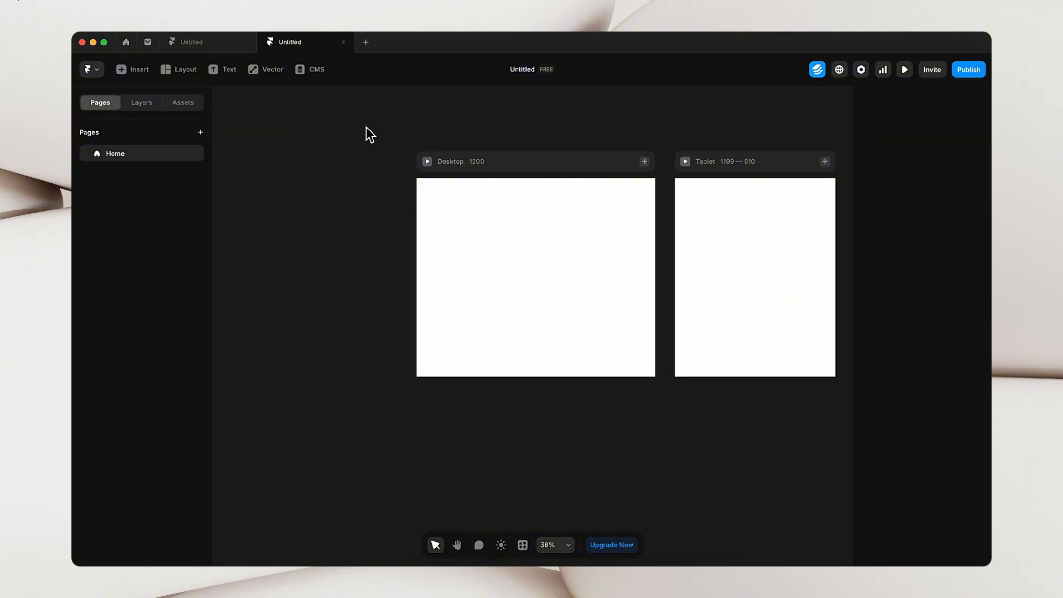
pyautogui.press('space')
pyautogui.moveTo(367, 133); pyautogui.dragTo(457, 171)
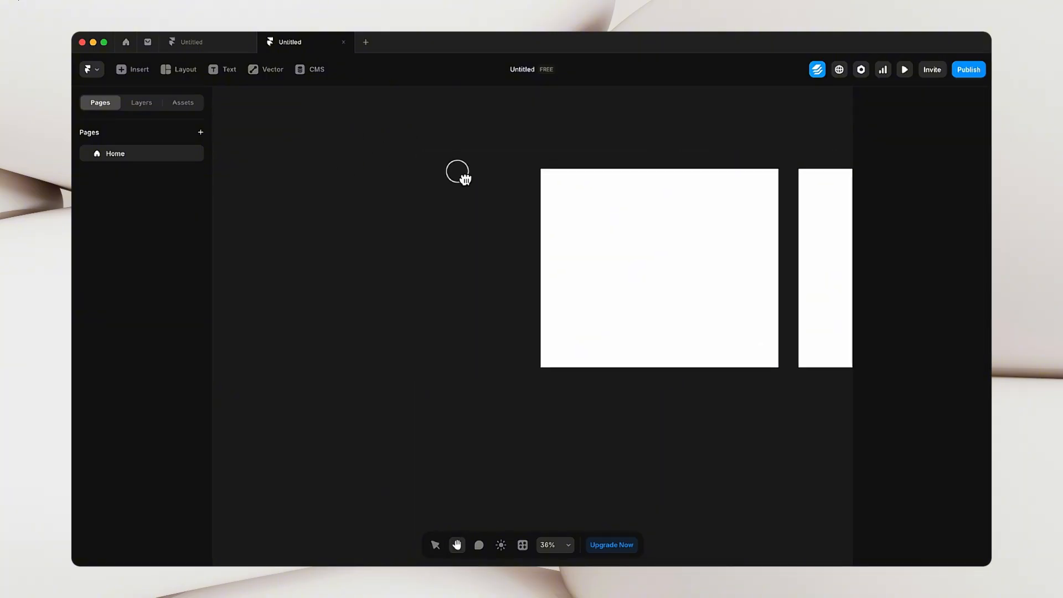
pyautogui.click(167, 72)
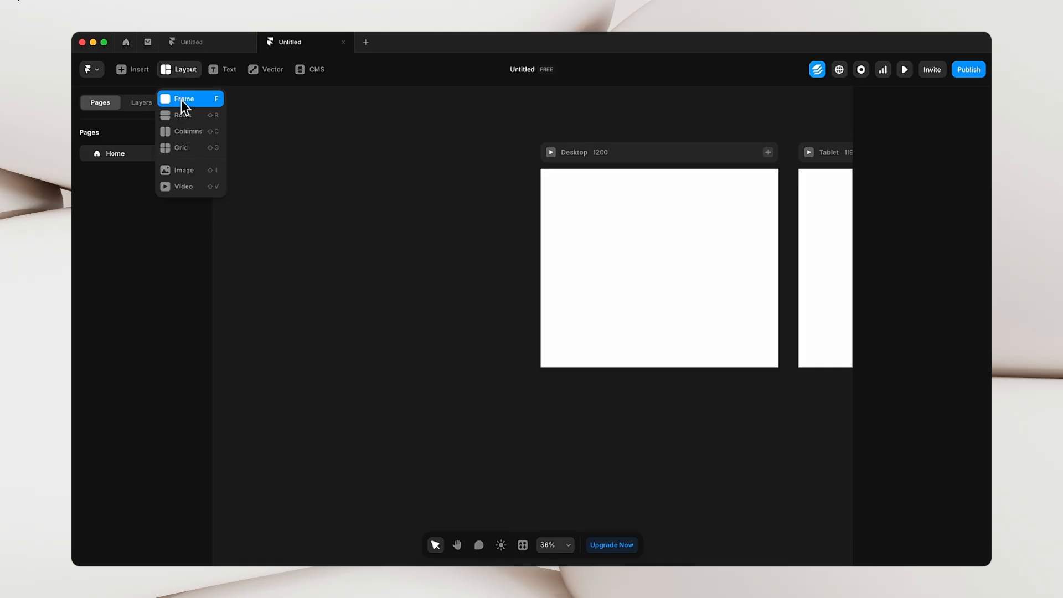
pyautogui.click(179, 99)
pyautogui.moveTo(233, 168); pyautogui.dragTo(517, 453)
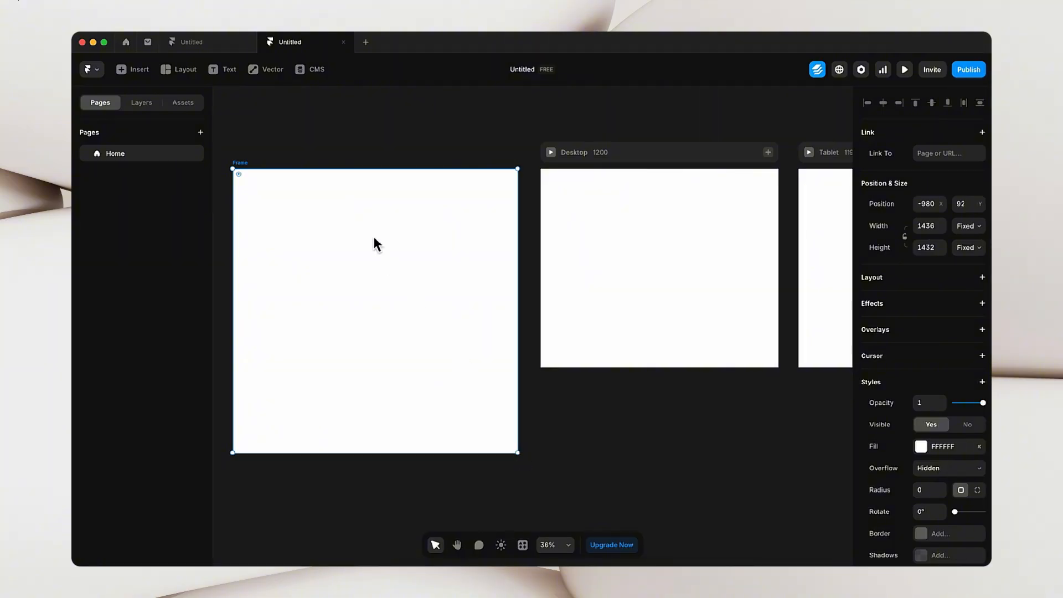
# - Narrow the new frame to about 878 wide and move it to about X -601, Y 199
pyautogui.click(326, 133)
pyautogui.hscroll(-2, 343, 132)
pyautogui.click(357, 208)
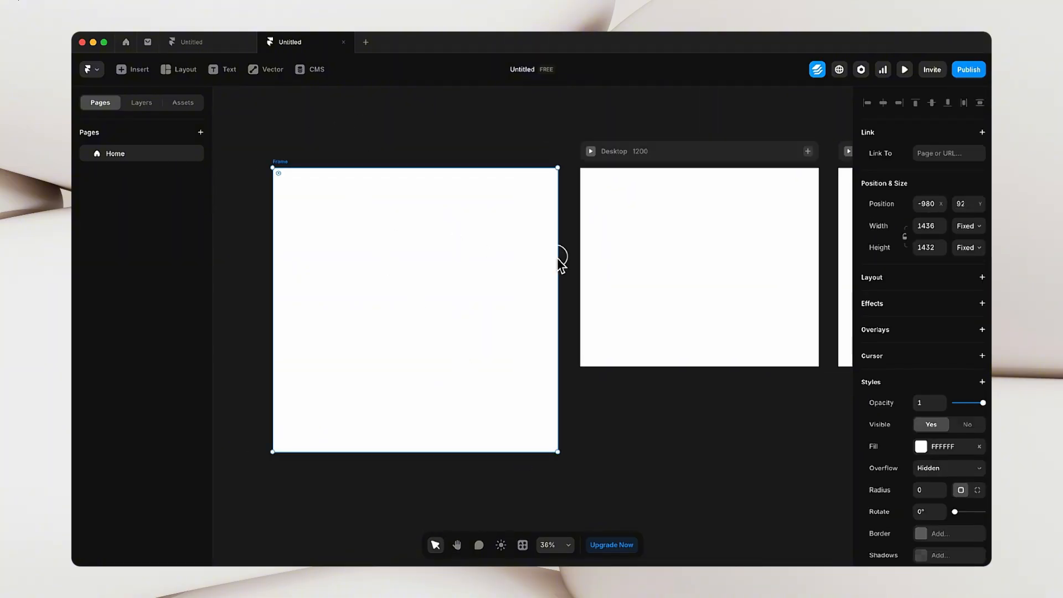
pyautogui.moveTo(559, 263); pyautogui.dragTo(454, 265)
pyautogui.click(474, 264)
pyautogui.press('space')
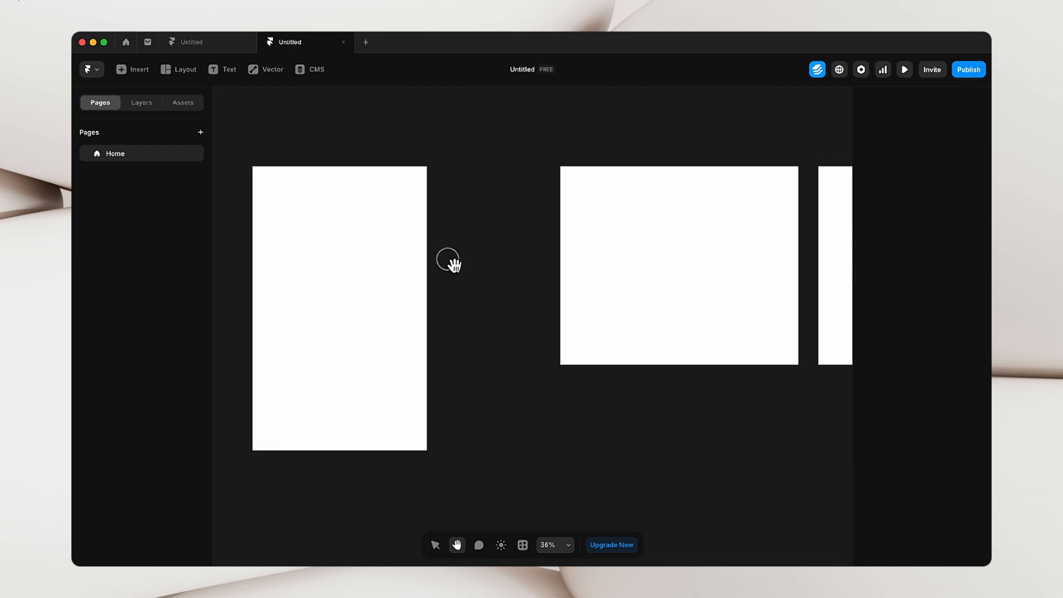
pyautogui.moveTo(331, 215); pyautogui.dragTo(399, 235)
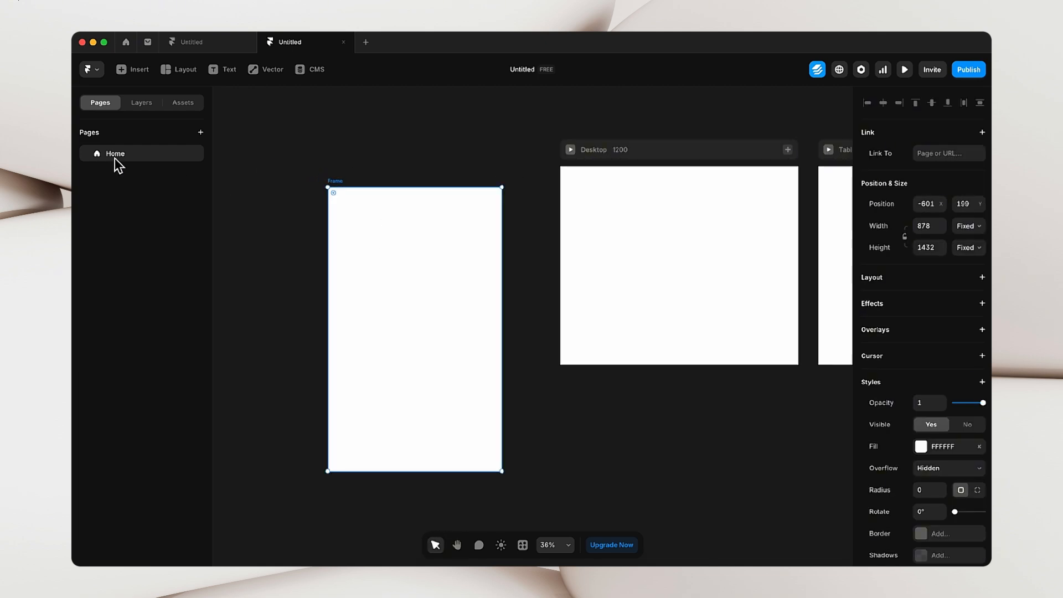
# - Rename the new frame's layer as "Main container"
pyautogui.click(141, 104)
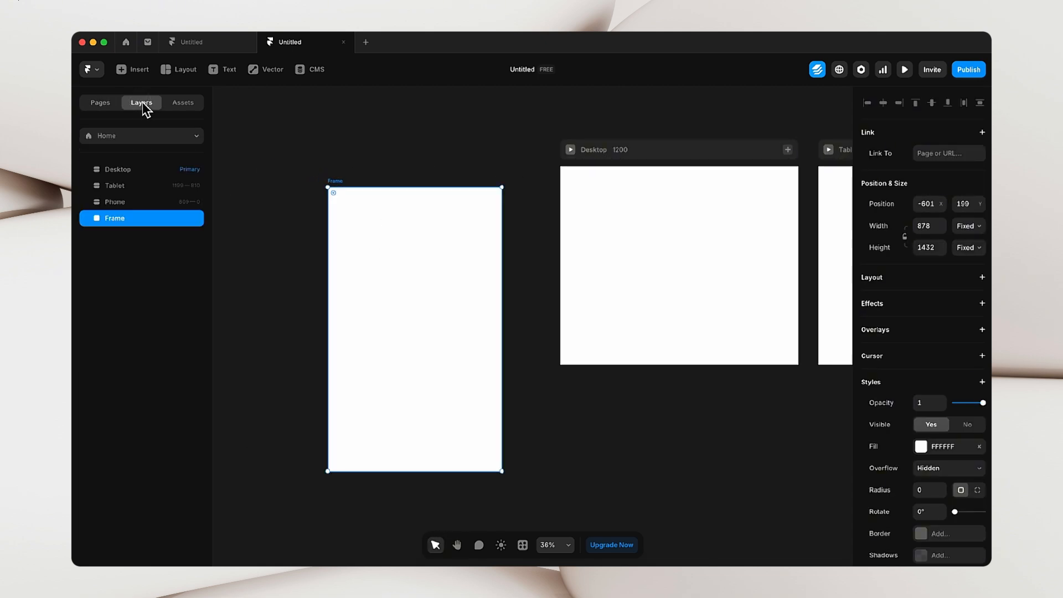
pyautogui.doubleClick(139, 218)
pyautogui.write('M')
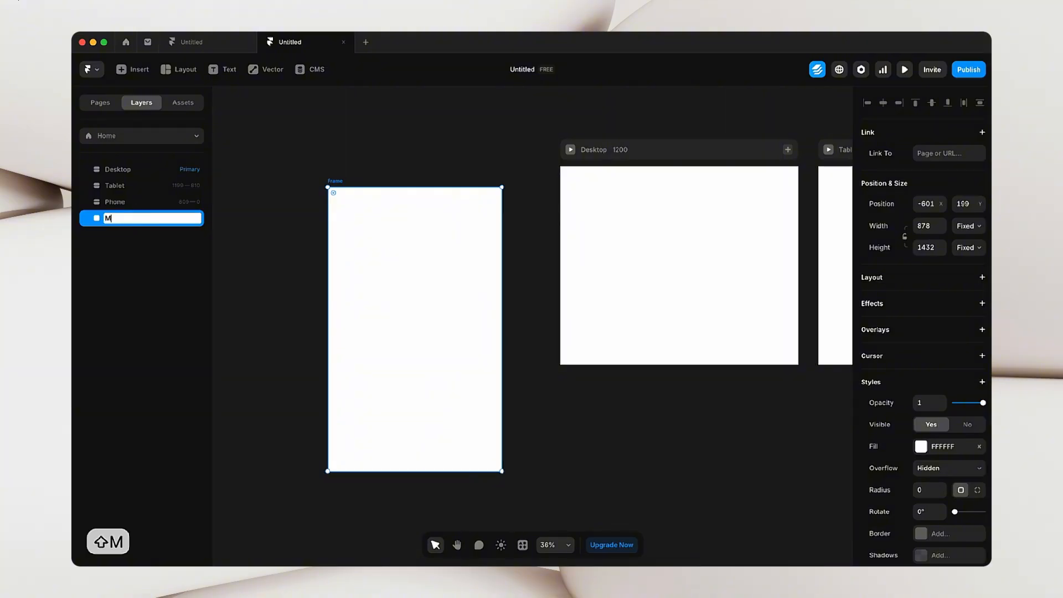
pyautogui.write('ain container')
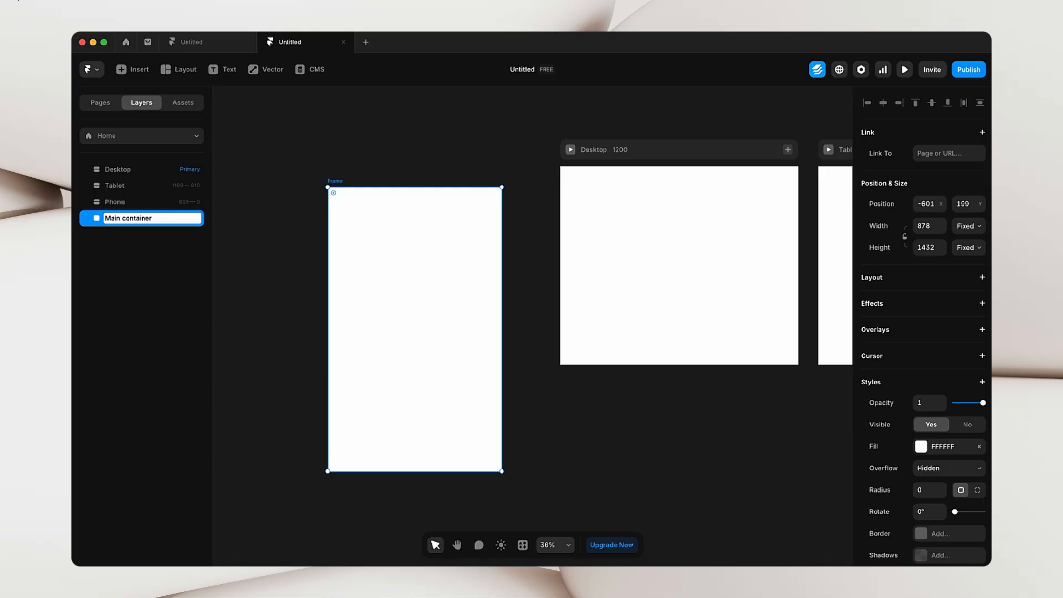
pyautogui.click(265, 228)
# - Set the Main container's fill to light pink, FFB8B8
pyautogui.click(357, 210)
pyautogui.scroll(-3, 919, 332)
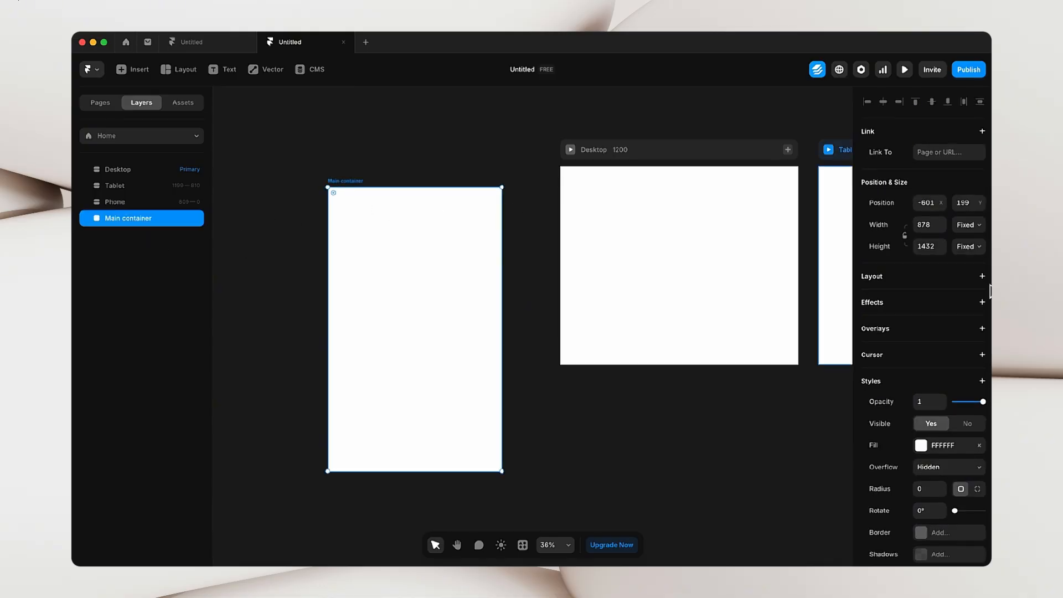
pyautogui.click(921, 357)
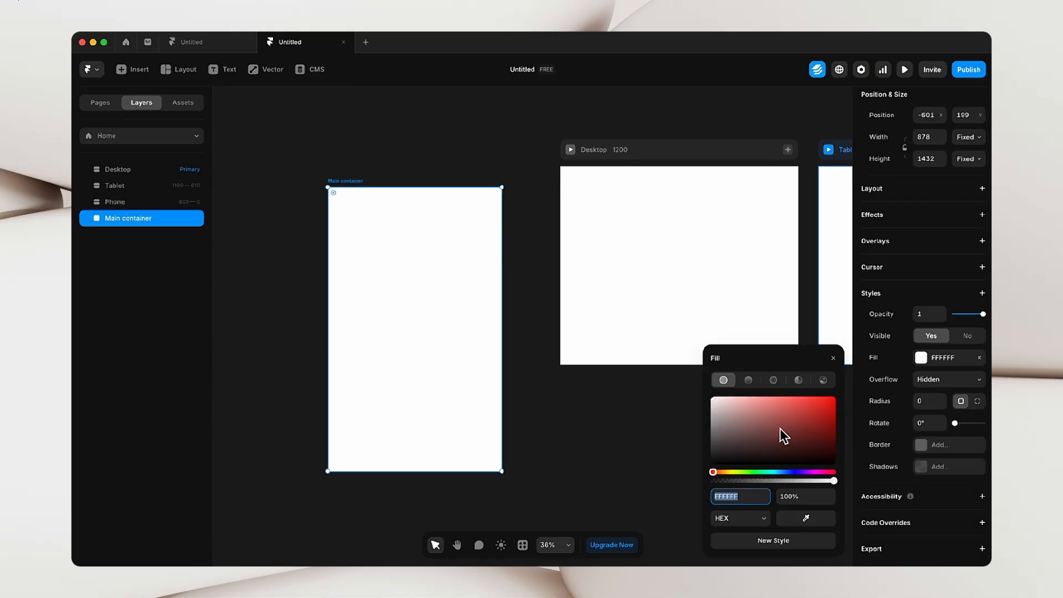
pyautogui.moveTo(779, 429); pyautogui.dragTo(748, 394)
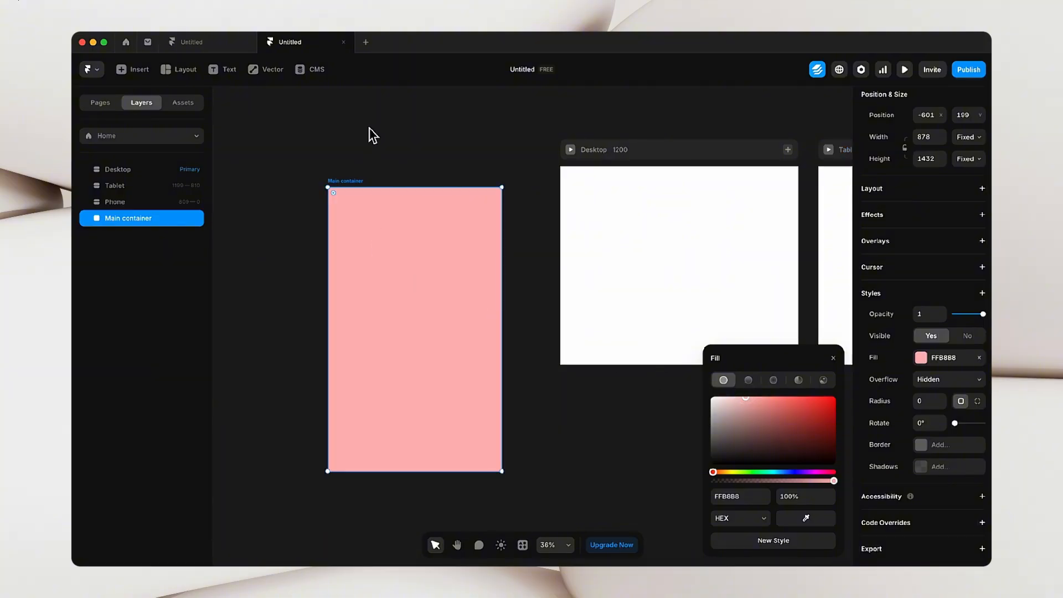
pyautogui.click(453, 142)
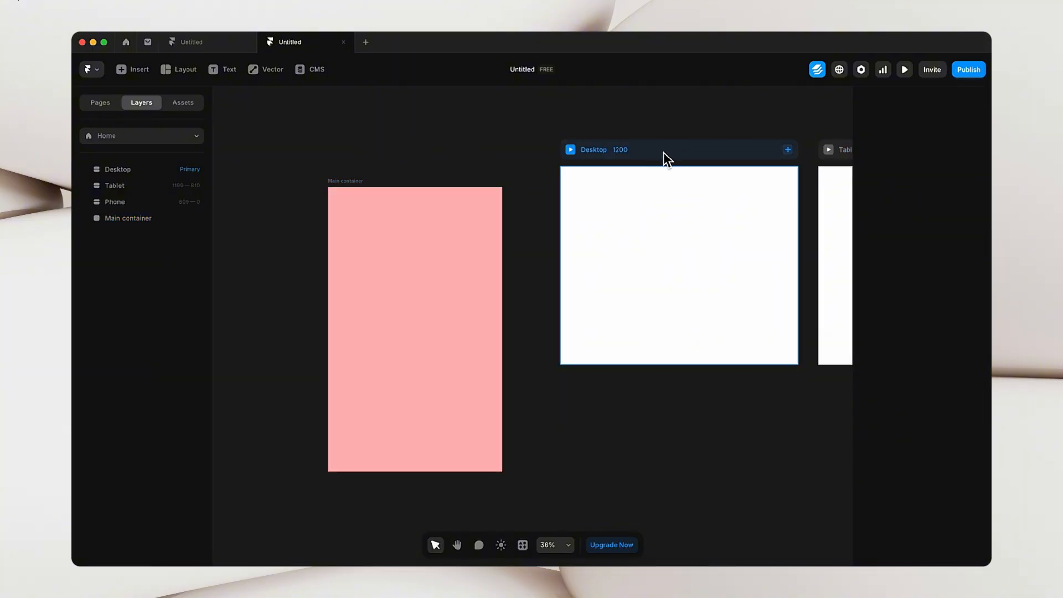
# - Move the Main container into the Desktop breakpoint so it becomes a child of that frame
pyautogui.press('space')
pyautogui.moveTo(477, 126); pyautogui.dragTo(446, 123)
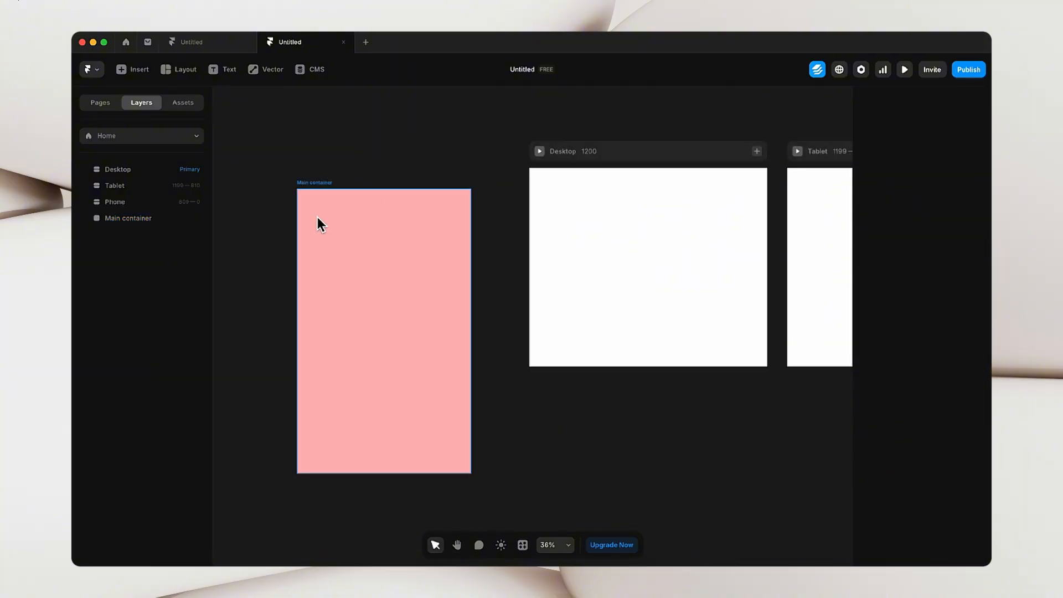
pyautogui.moveTo(318, 217); pyautogui.dragTo(586, 228)
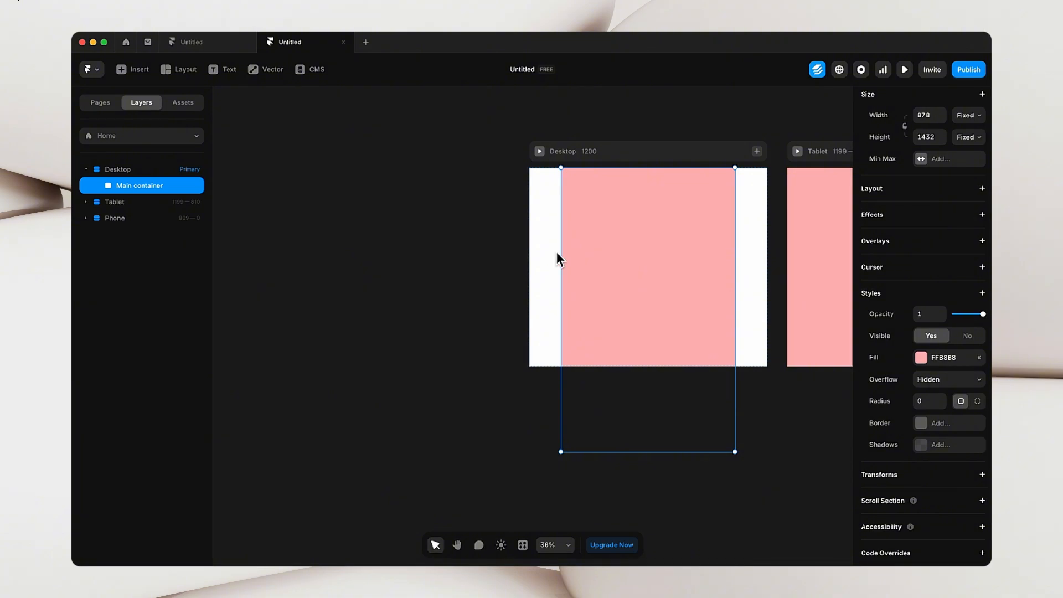
# - Set the Desktop breakpoint's height to Fit Content
pyautogui.click(572, 153)
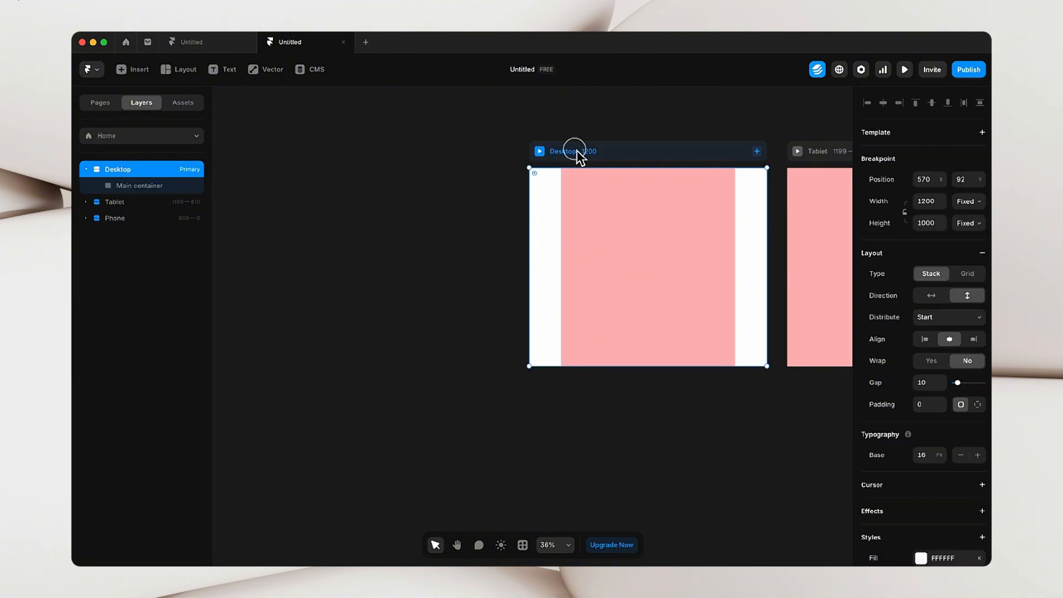
pyautogui.click(962, 227)
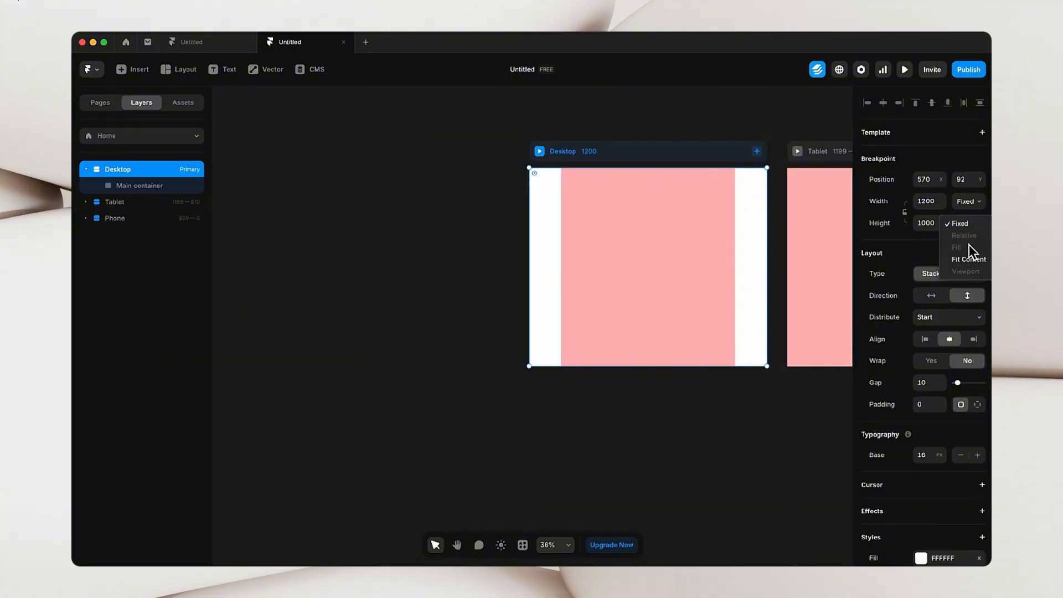
pyautogui.click(969, 260)
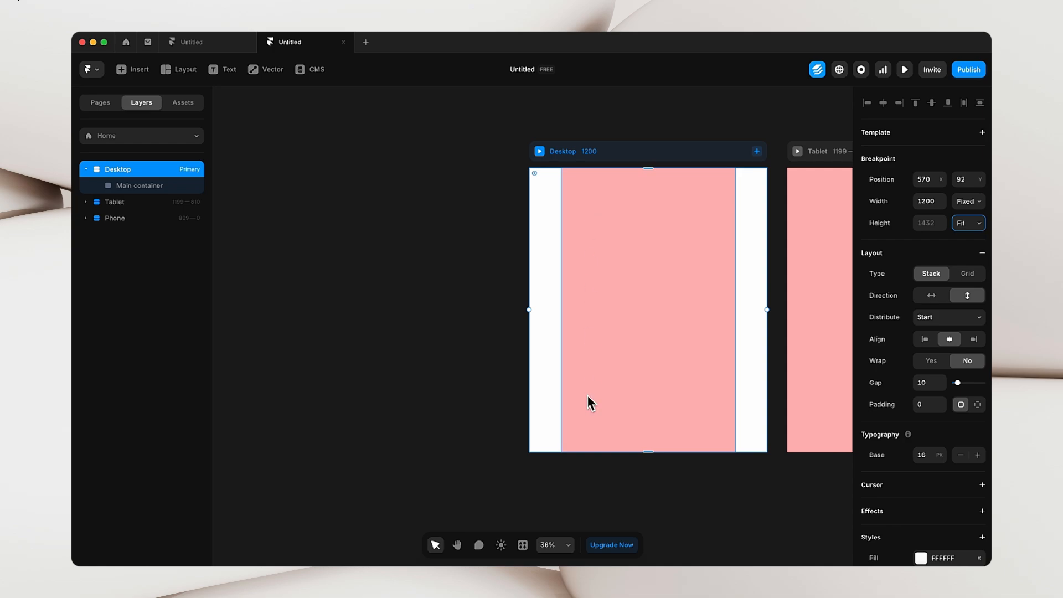
# - Add a vertical stack layout to the Main container and set its width to Fill
pyautogui.click(656, 292)
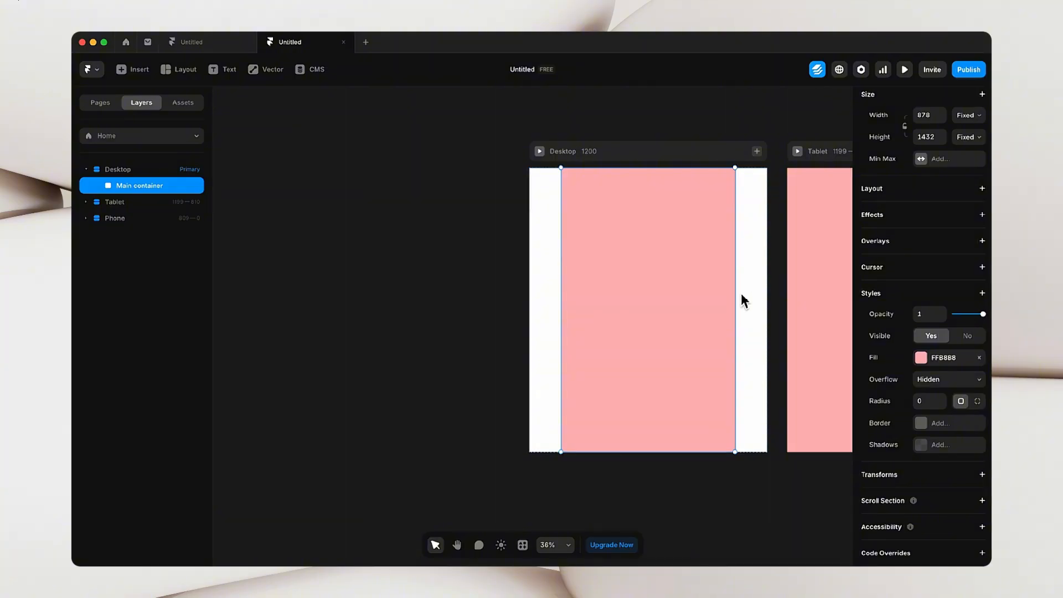
pyautogui.click(881, 198)
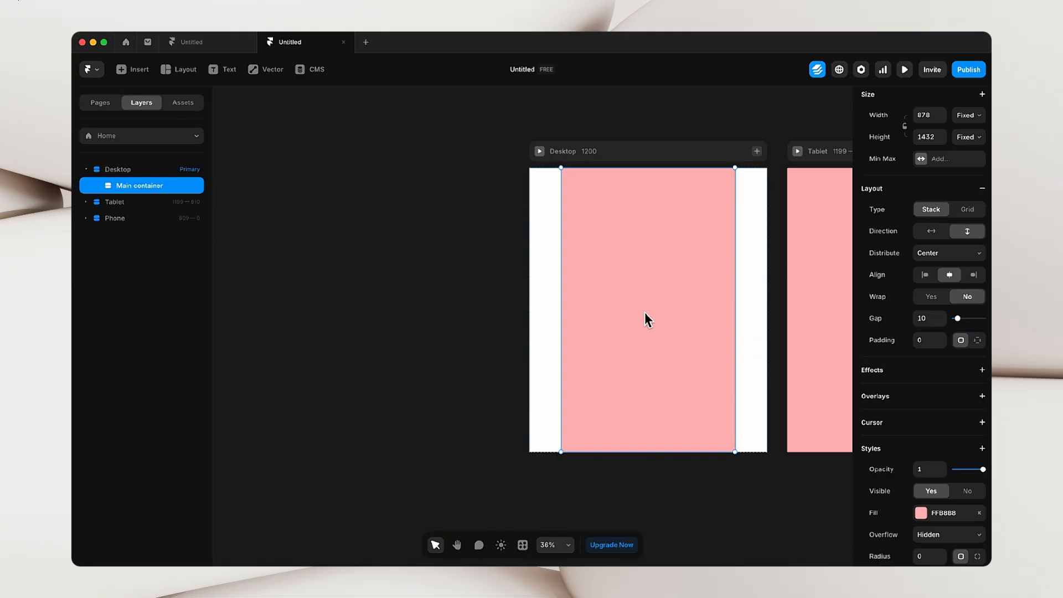
pyautogui.scroll(3, 972, 202)
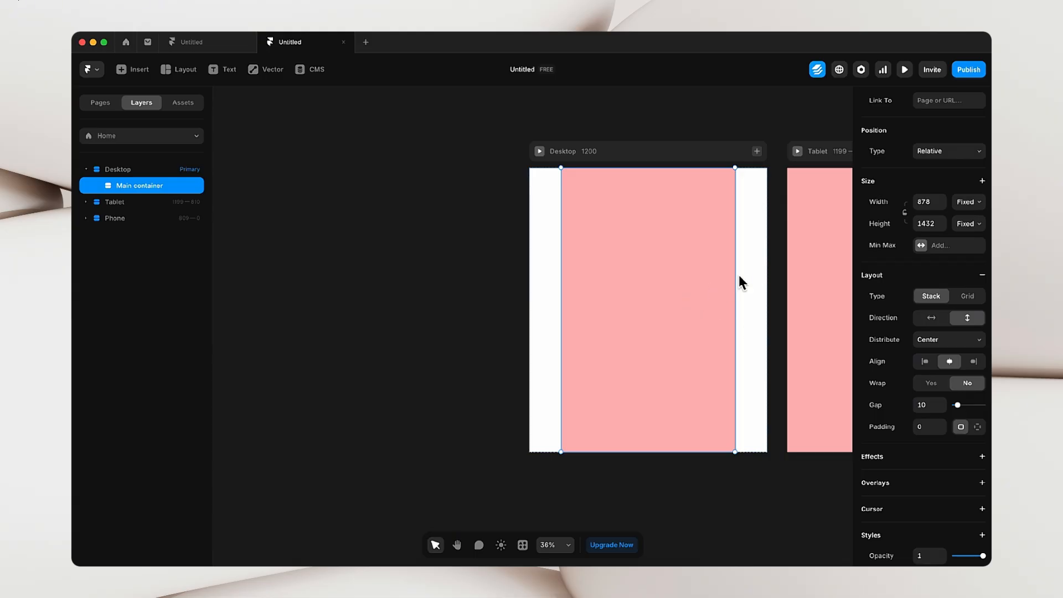
pyautogui.click(970, 203)
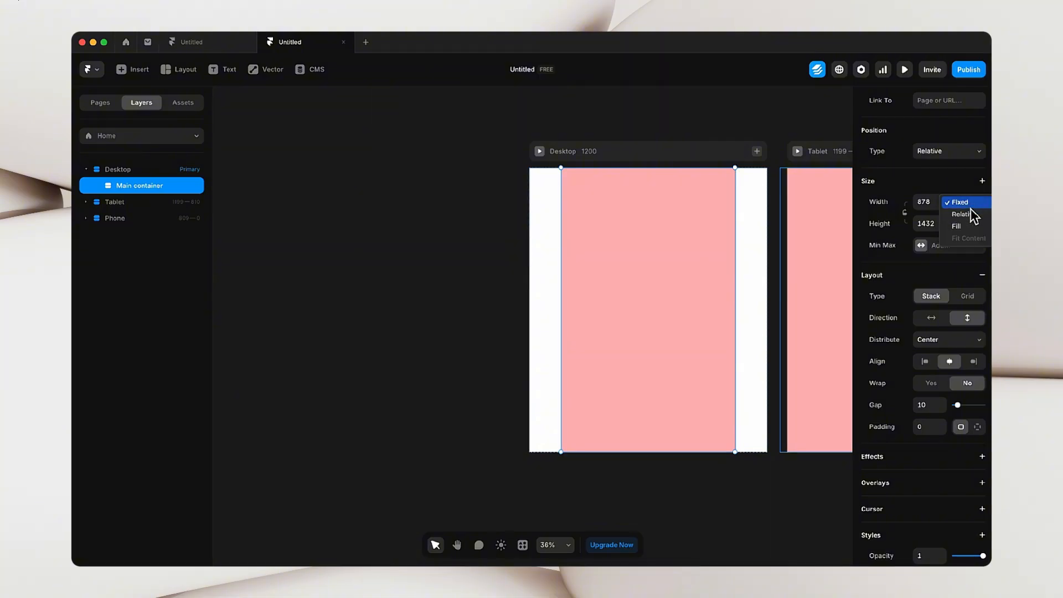
pyautogui.press('Escape')
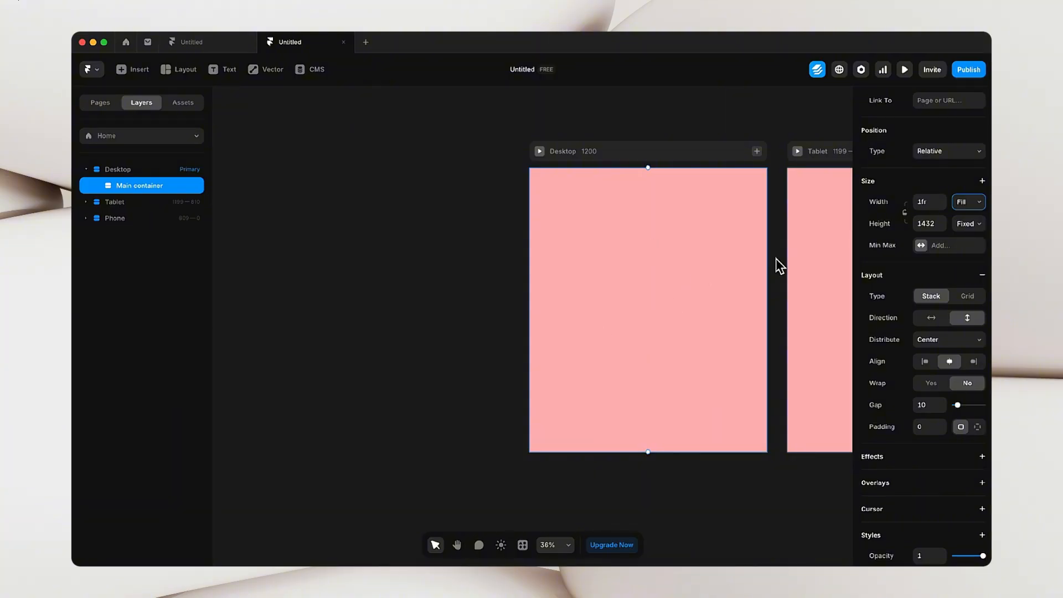
# - Check which height sizing options are available for the Main container, leaving its height setting as is
pyautogui.click(413, 294)
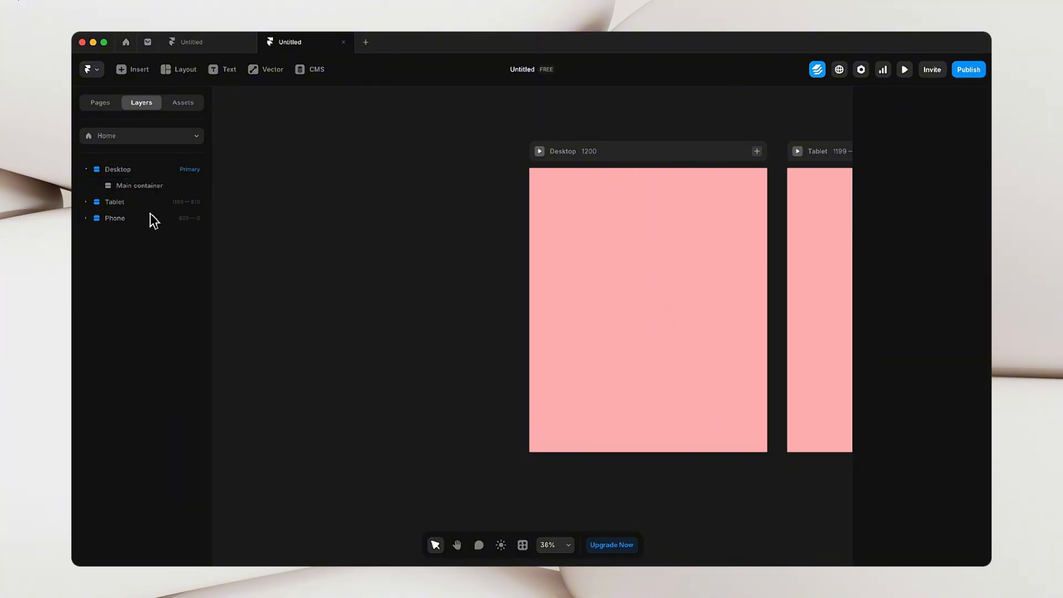
pyautogui.click(162, 186)
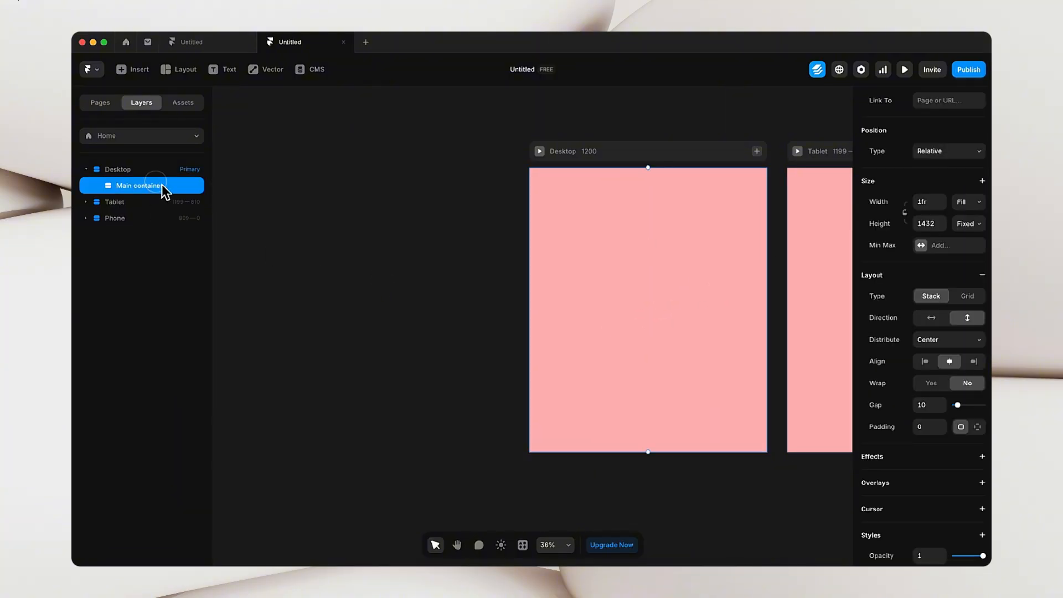
pyautogui.click(976, 225)
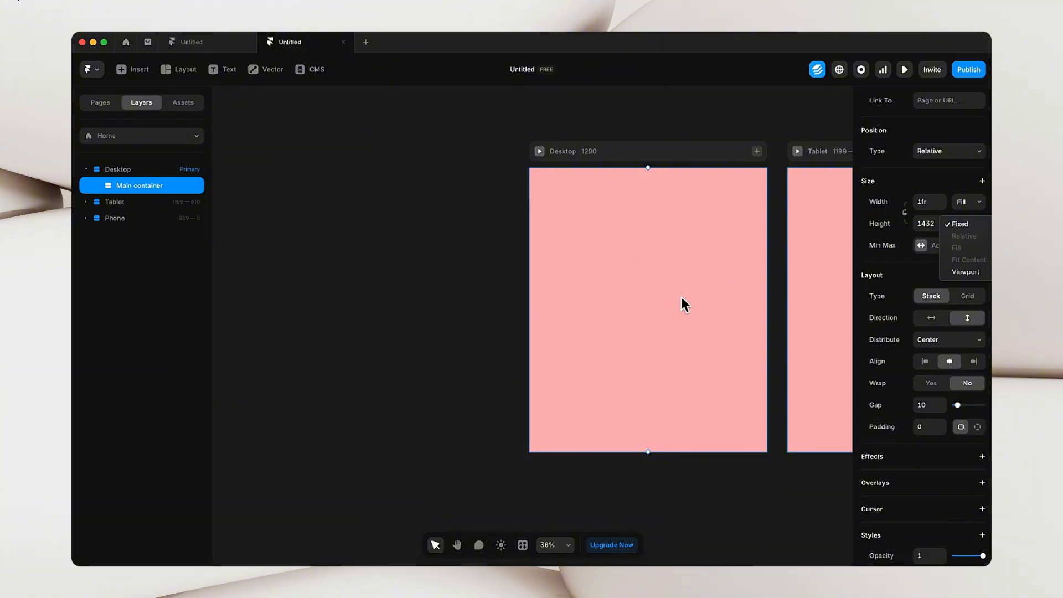
pyautogui.click(897, 262)
pyautogui.click(404, 304)
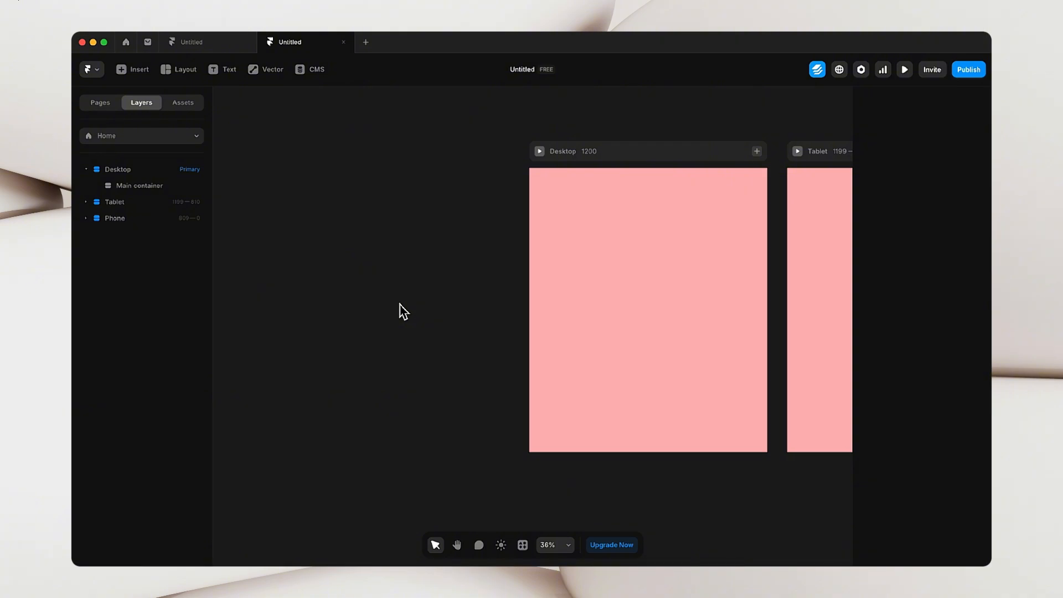
# - Switch to the Figma portfolio design and review its hero and Featured Projects sections
pyautogui.hotkey('ctrl', 'Right')
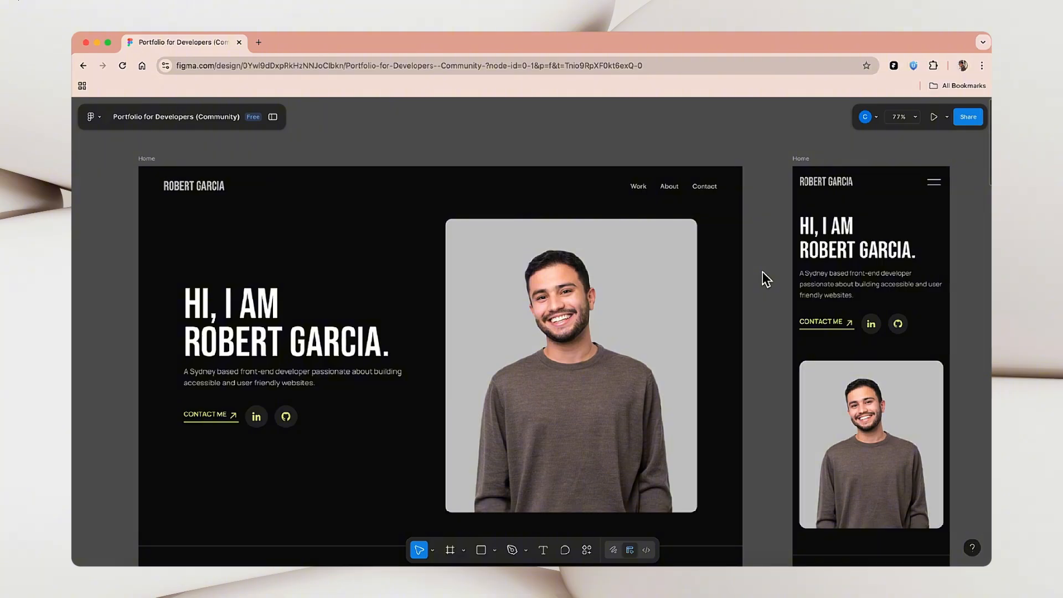
pyautogui.scroll(-3, 762, 272)
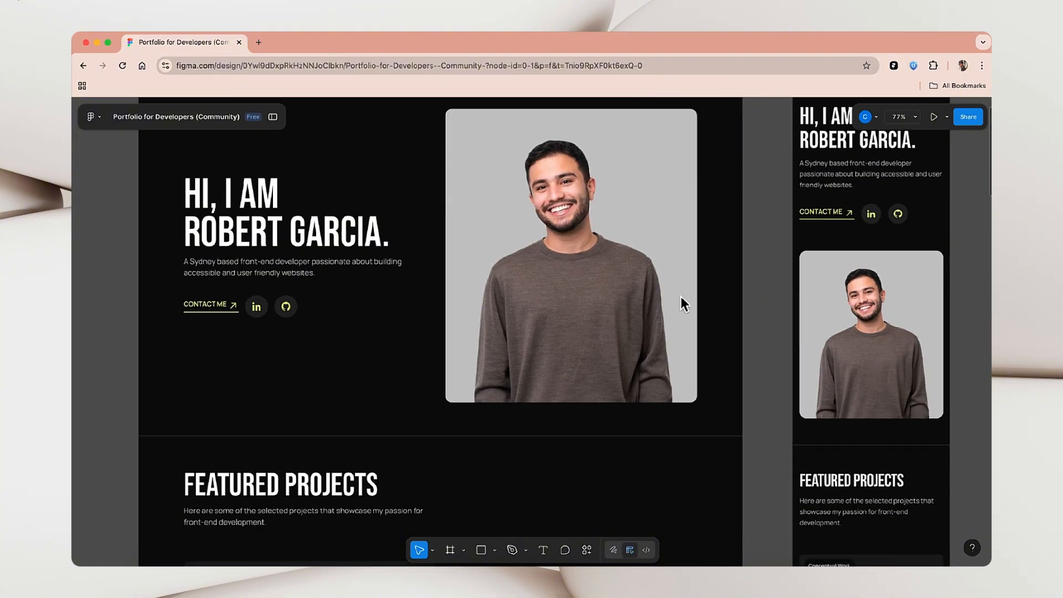
pyautogui.scroll(5, 401, 379)
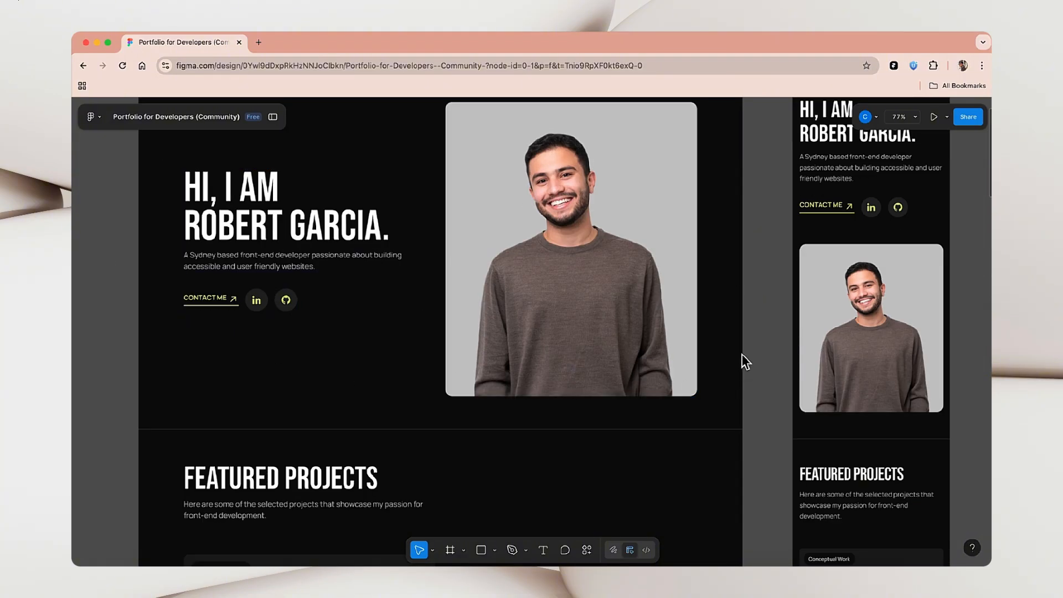
pyautogui.scroll(-12, 567, 411)
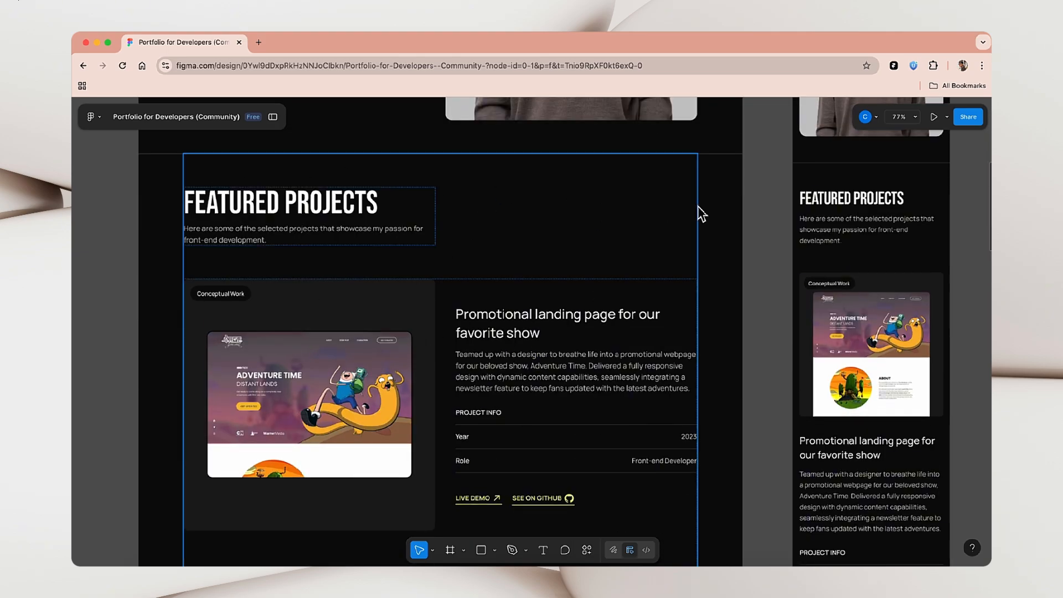
pyautogui.scroll(10, 751, 291)
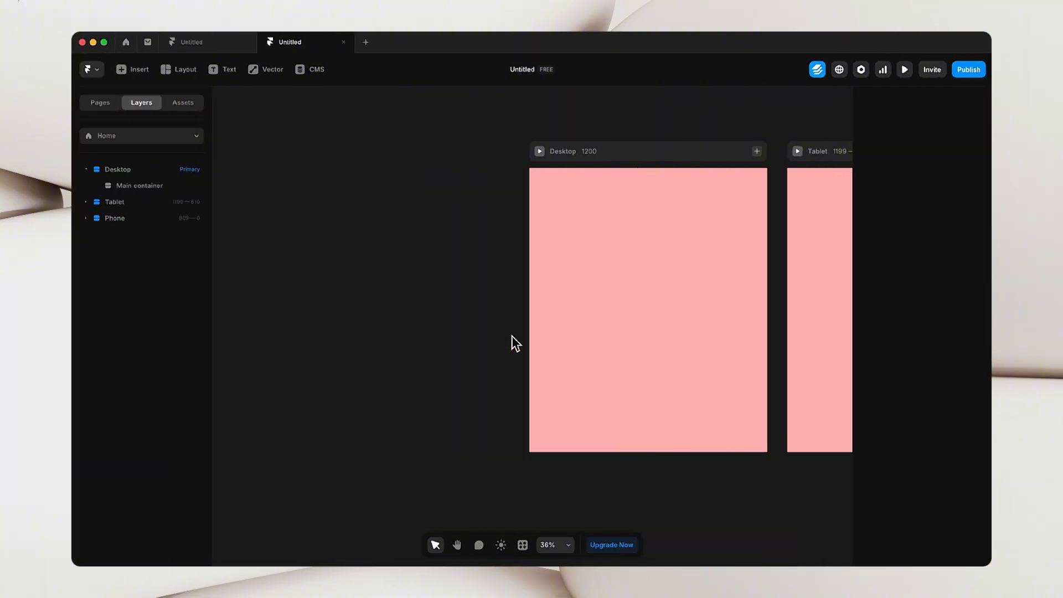
# - In Framer, add a text layer reading "The boy" on the empty canvas beside the Desktop breakpoint
pyautogui.press('h')
pyautogui.moveTo(325, 257); pyautogui.dragTo(479, 276)
pyautogui.press('v')
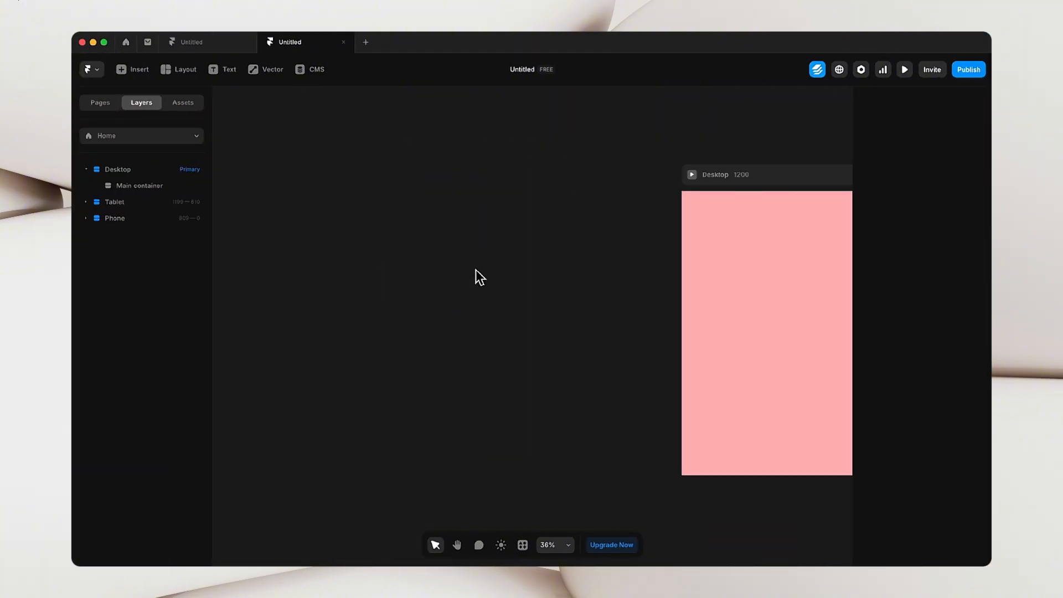
pyautogui.click(227, 72)
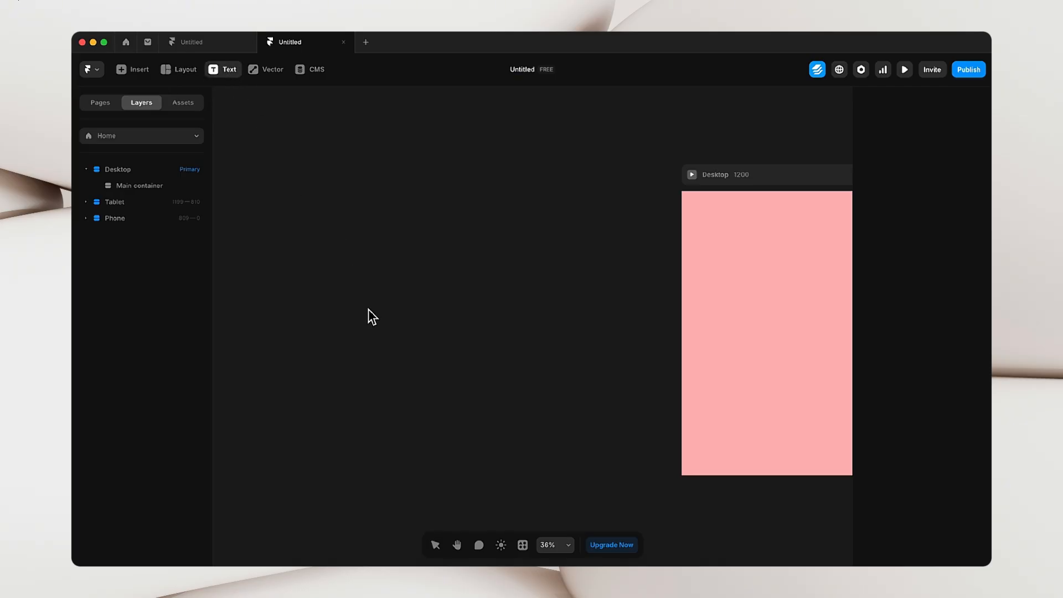
pyautogui.click(350, 264)
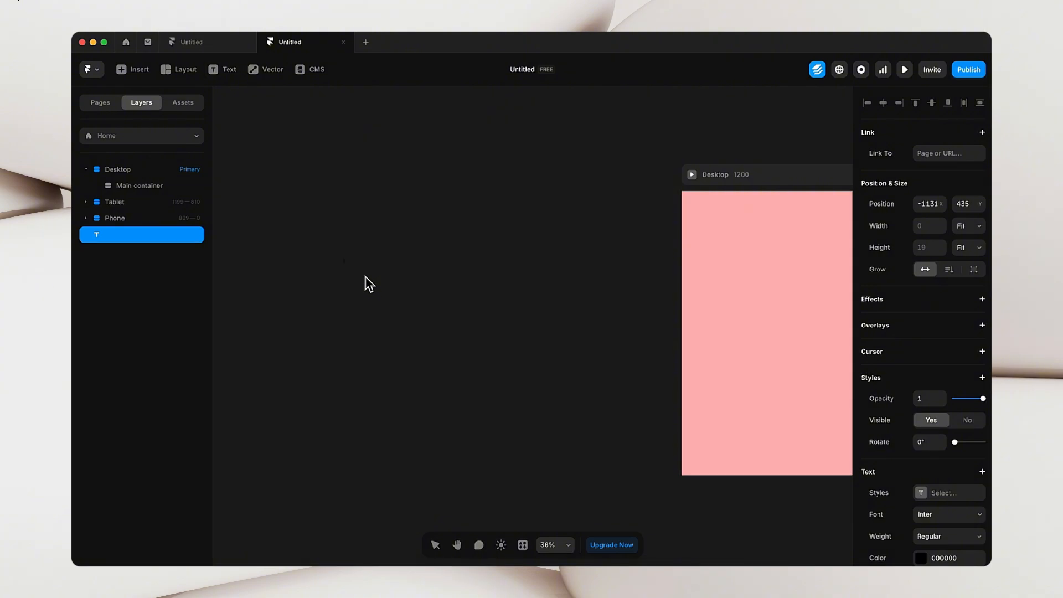
pyautogui.write('The b')
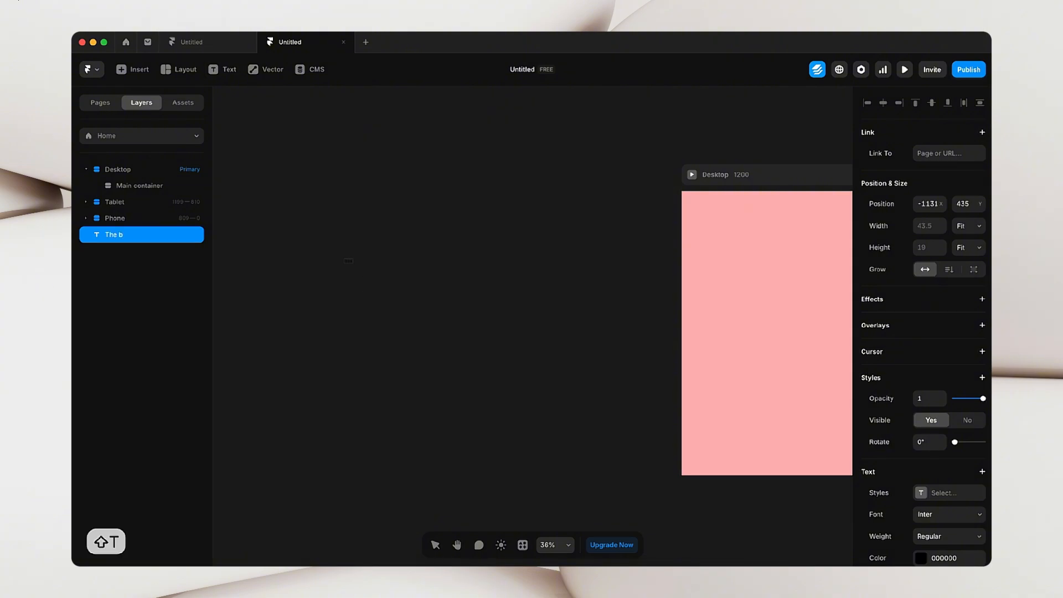
pyautogui.write('oy')
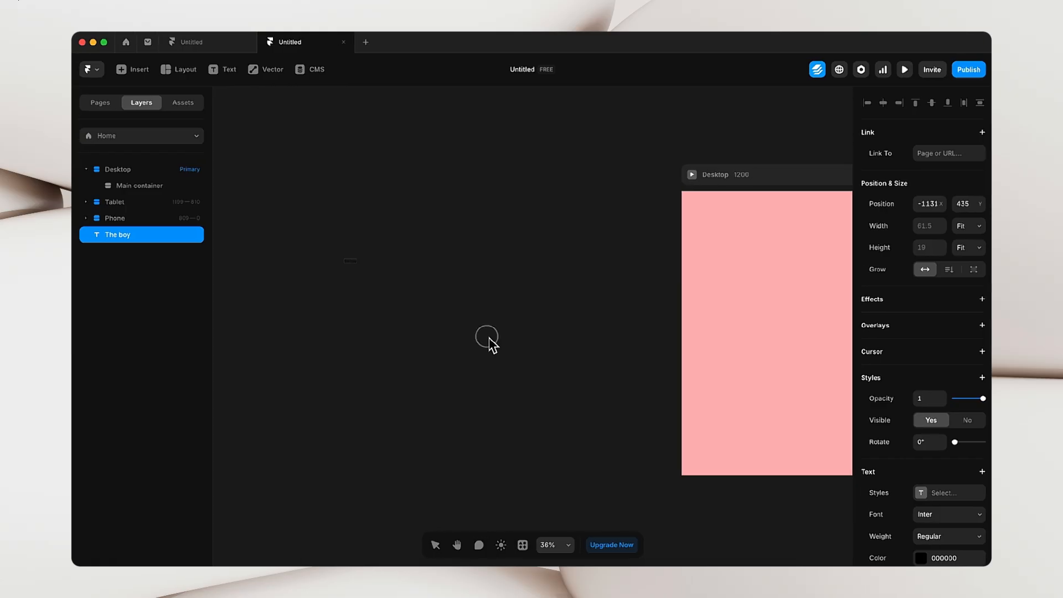
# - Set the "The boy" text color to white, FFFFFF, and move the layer to about X -887, Y 446
pyautogui.click(921, 557)
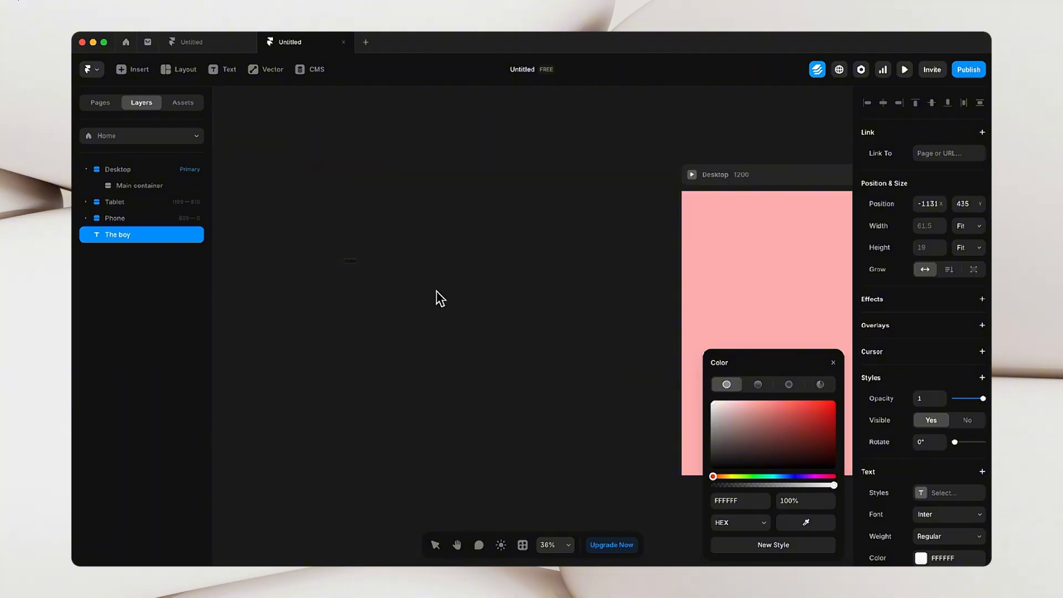
pyautogui.press('Escape')
pyautogui.moveTo(739, 422); pyautogui.dragTo(672, 361)
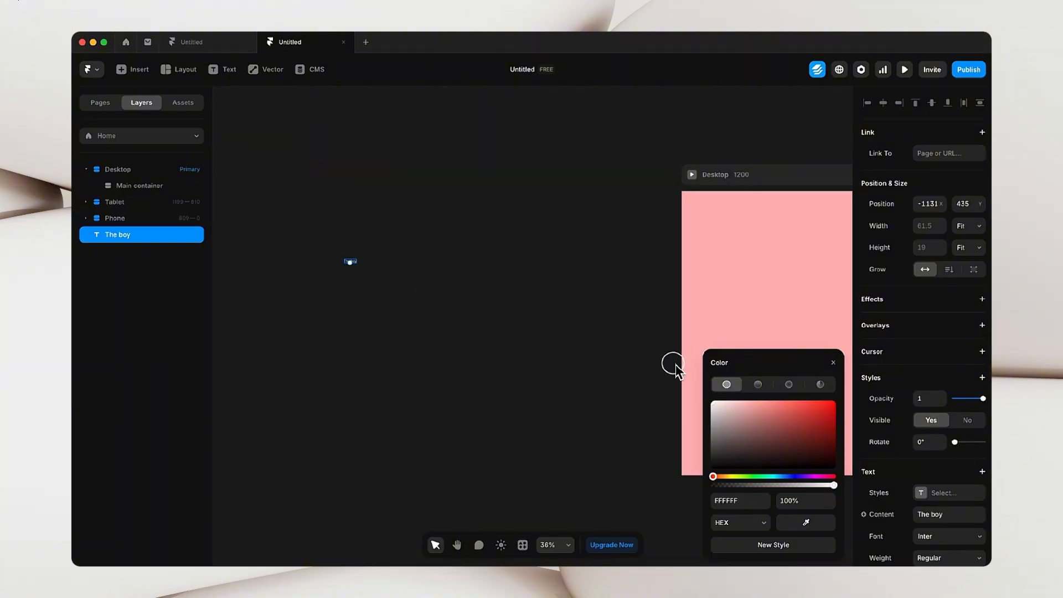
pyautogui.click(438, 311)
pyautogui.moveTo(351, 264); pyautogui.dragTo(399, 265)
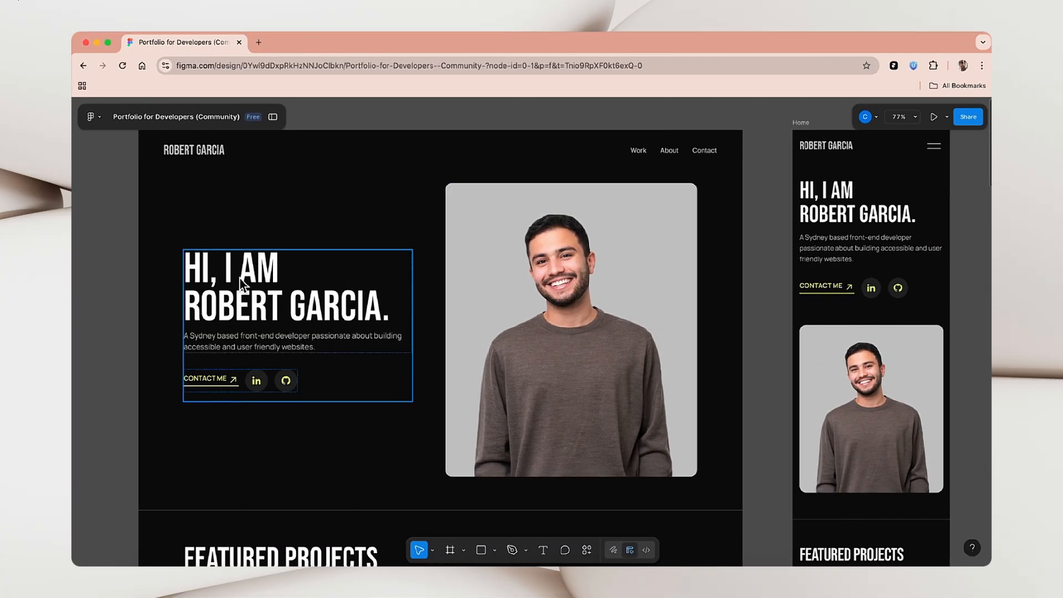
# - Switch to the Figma design and copy the full text of the desktop hero heading
pyautogui.click(241, 279)
pyautogui.doubleClick(244, 277)
pyautogui.doubleClick(243, 277)
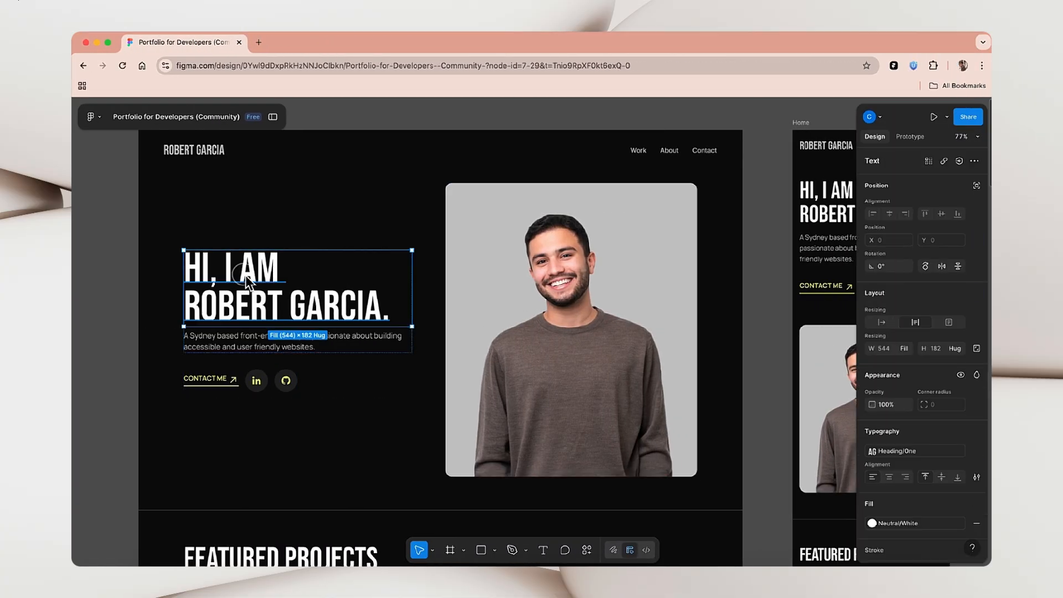
pyautogui.doubleClick(245, 275)
pyautogui.press('super+a')
pyautogui.press('super+c')
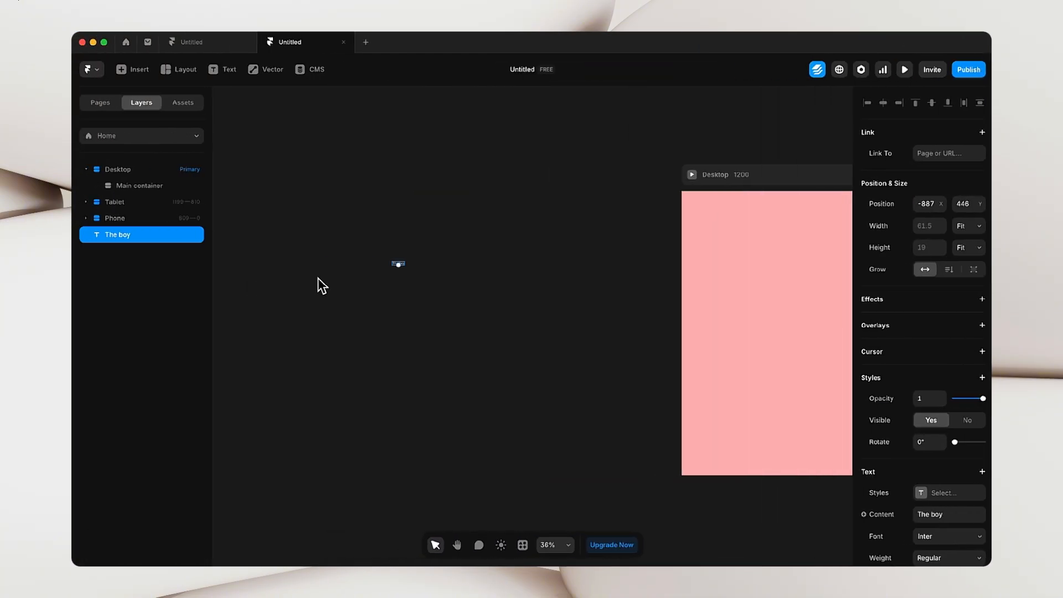
# - Back in Framer, replace the "The boy" text with the copied two-line hero heading
pyautogui.click(452, 277)
pyautogui.scroll(5, 382, 260)
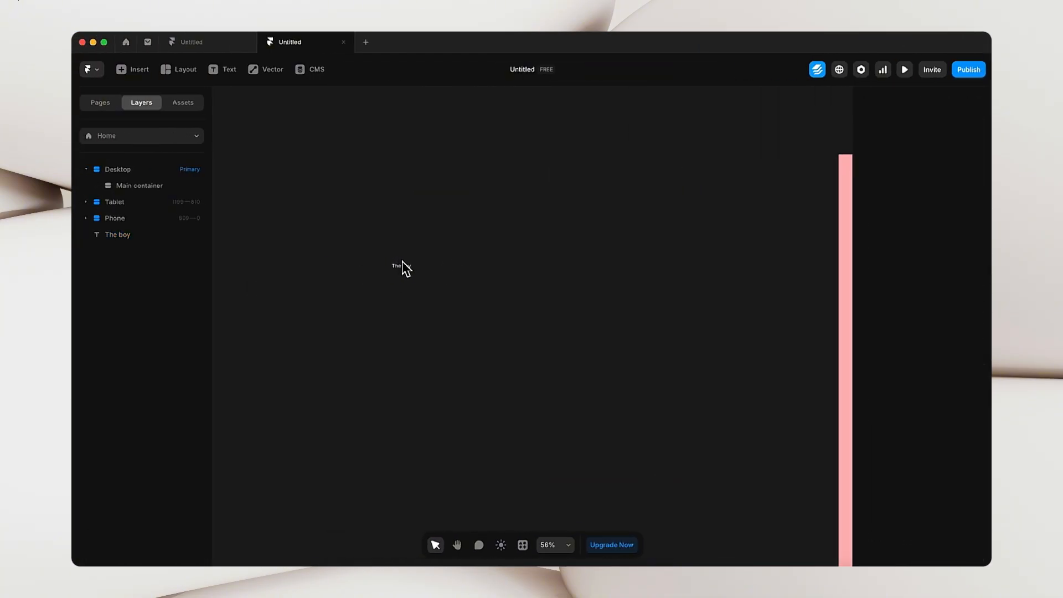
pyautogui.doubleClick(416, 274)
pyautogui.click(416, 275)
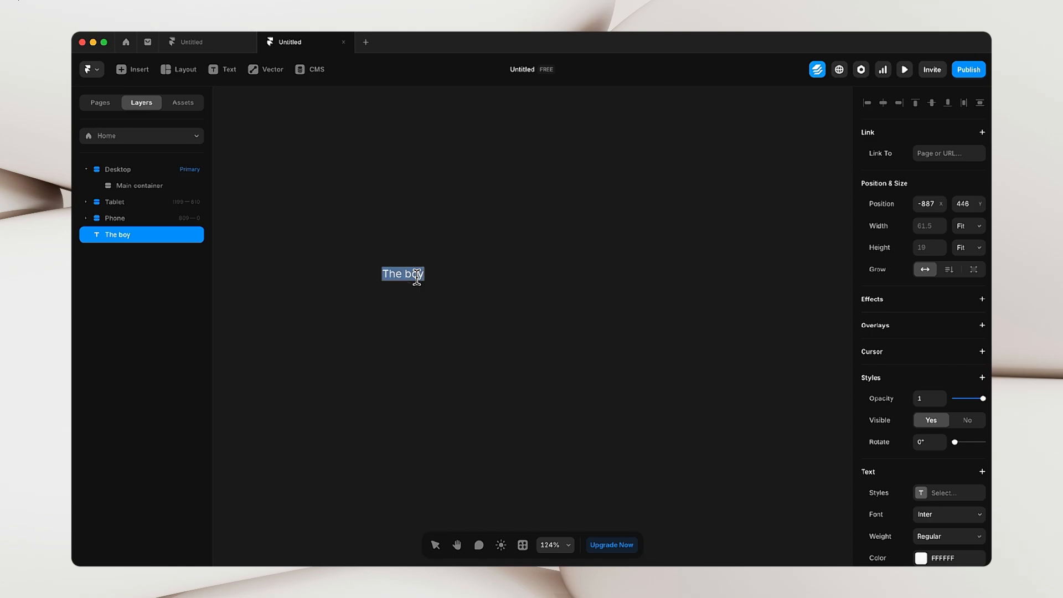
pyautogui.press('super+v')
pyautogui.press('Escape')
pyautogui.click(491, 235)
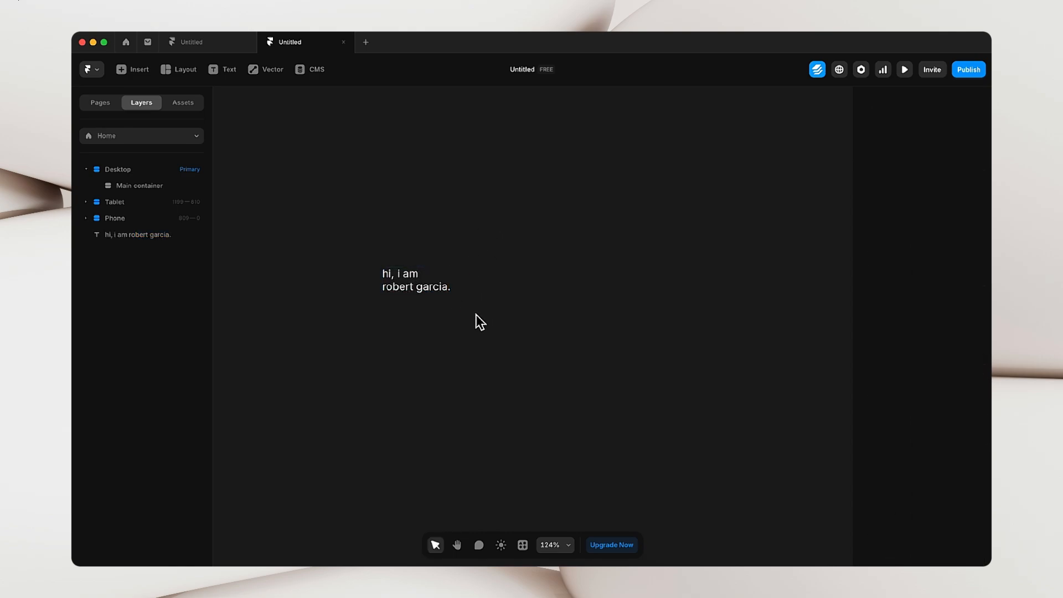
# - Set the hero heading's font size to 60 px
pyautogui.click(424, 291)
pyautogui.scroll(-1, 900, 474)
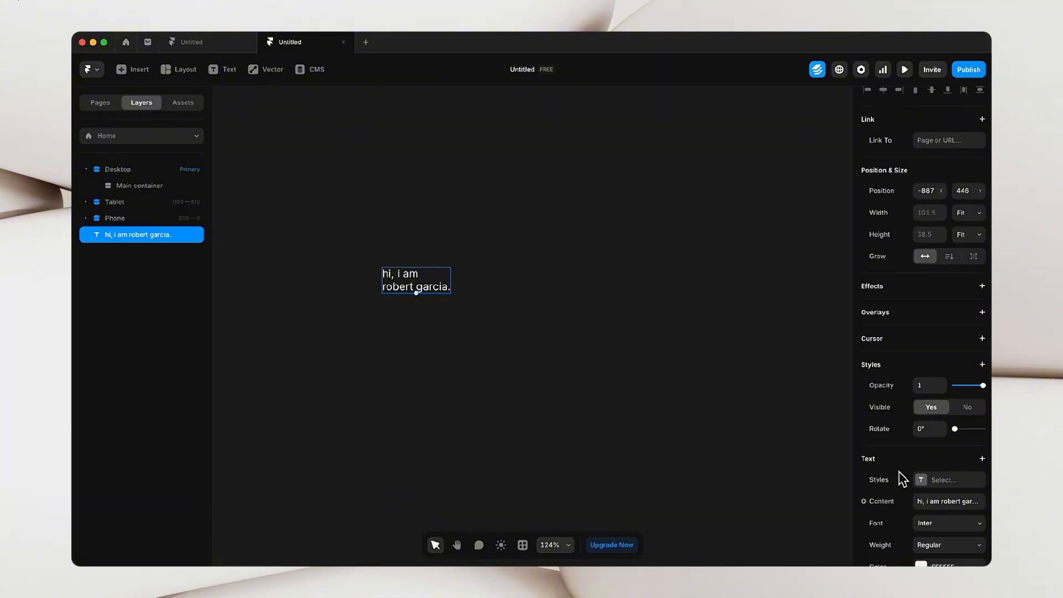
pyautogui.click(428, 301)
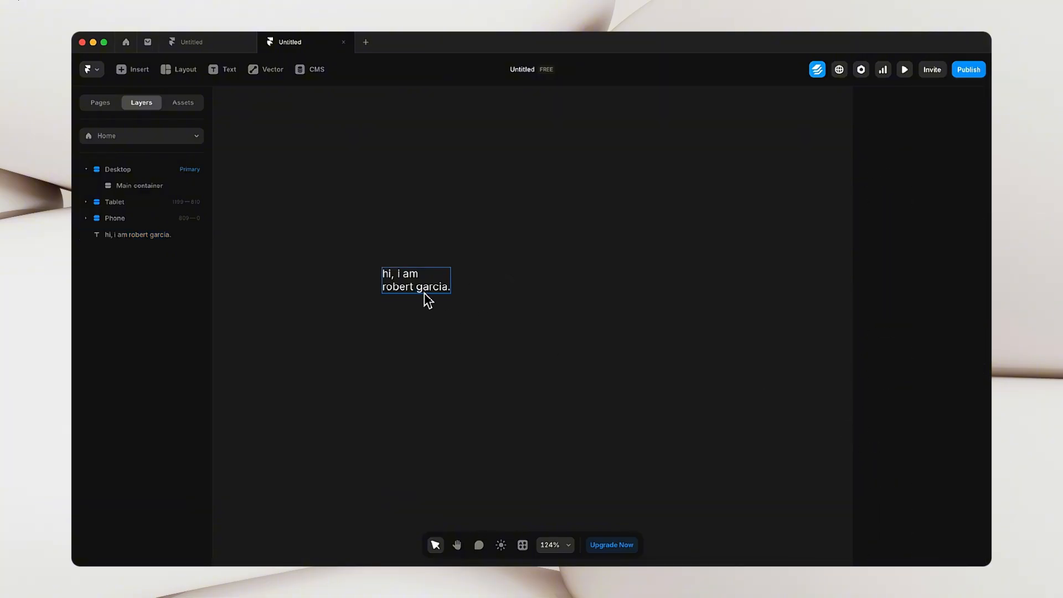
pyautogui.click(428, 301)
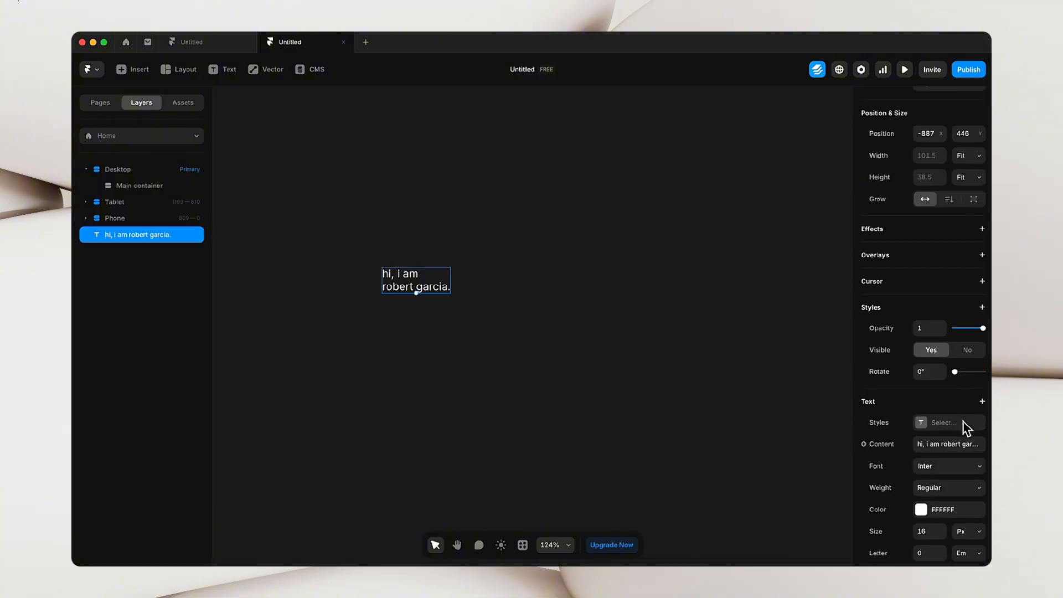
pyautogui.scroll(-5, 966, 426)
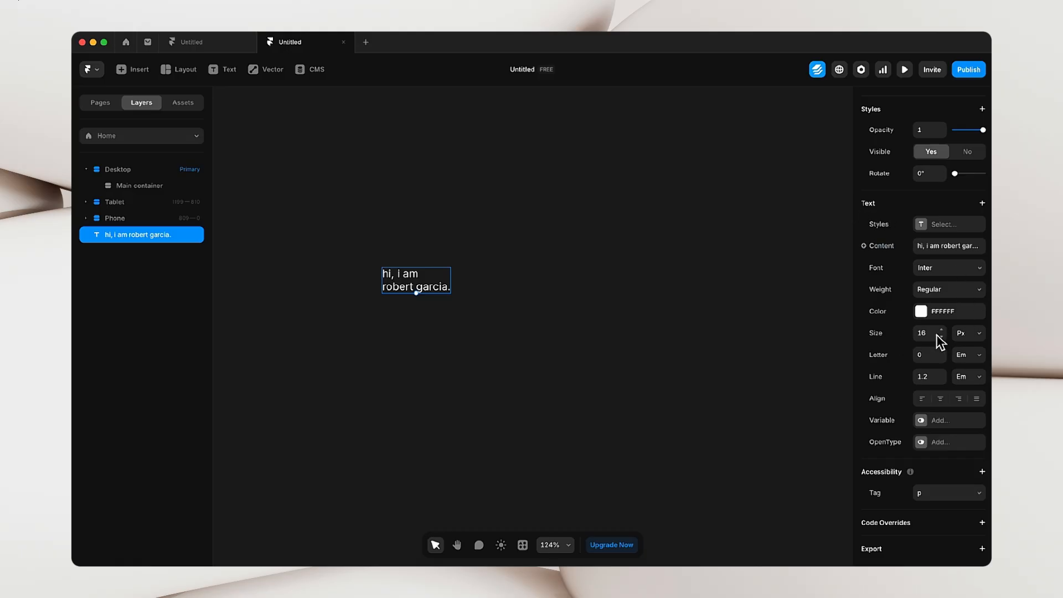
pyautogui.moveTo(945, 335); pyautogui.dragTo(958, 311)
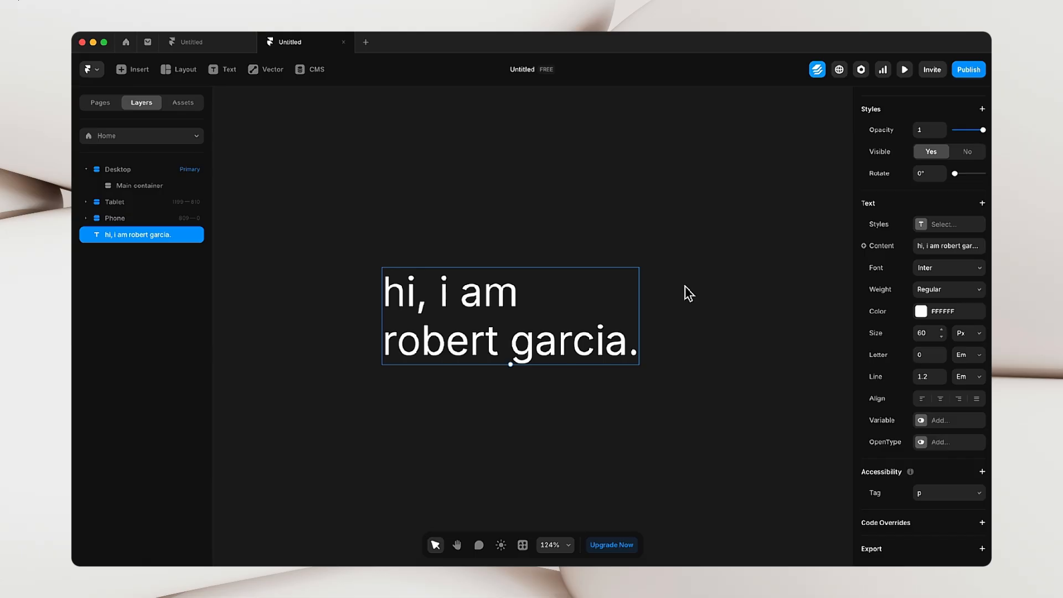
pyautogui.click(665, 299)
# - Check the hero heading's typography in the Figma design, leave its text editing, and return to Framer
pyautogui.click(494, 331)
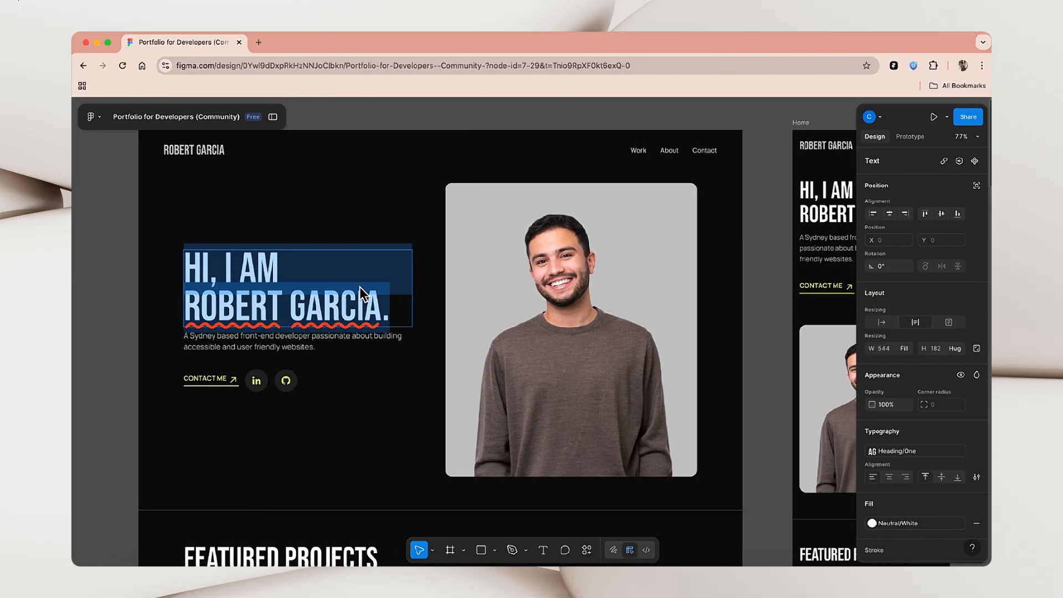
pyautogui.write('.')
pyautogui.press('Escape')
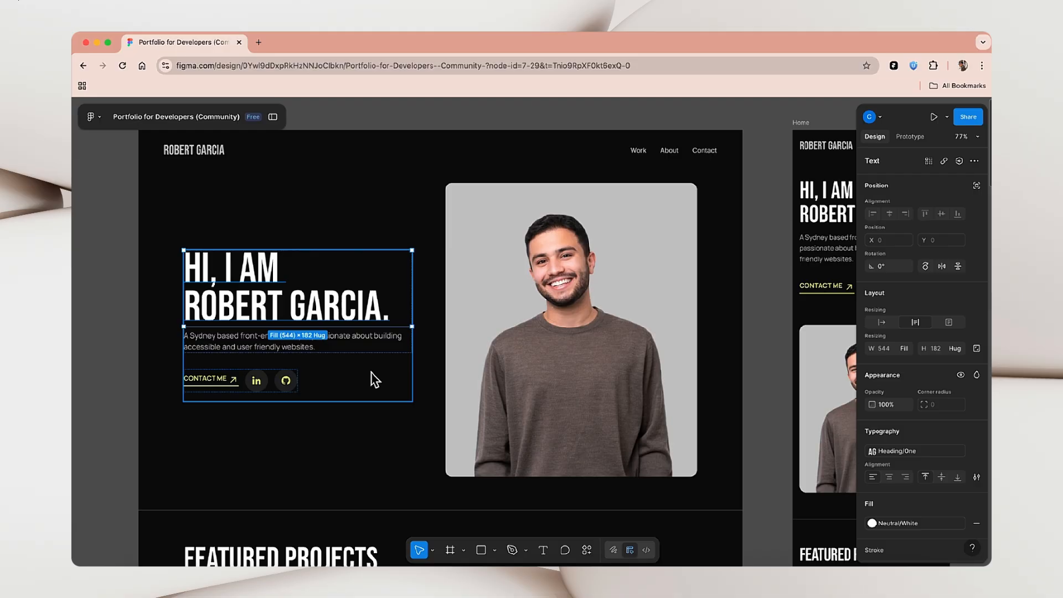
pyautogui.hotkey('ctrl', 'Left')
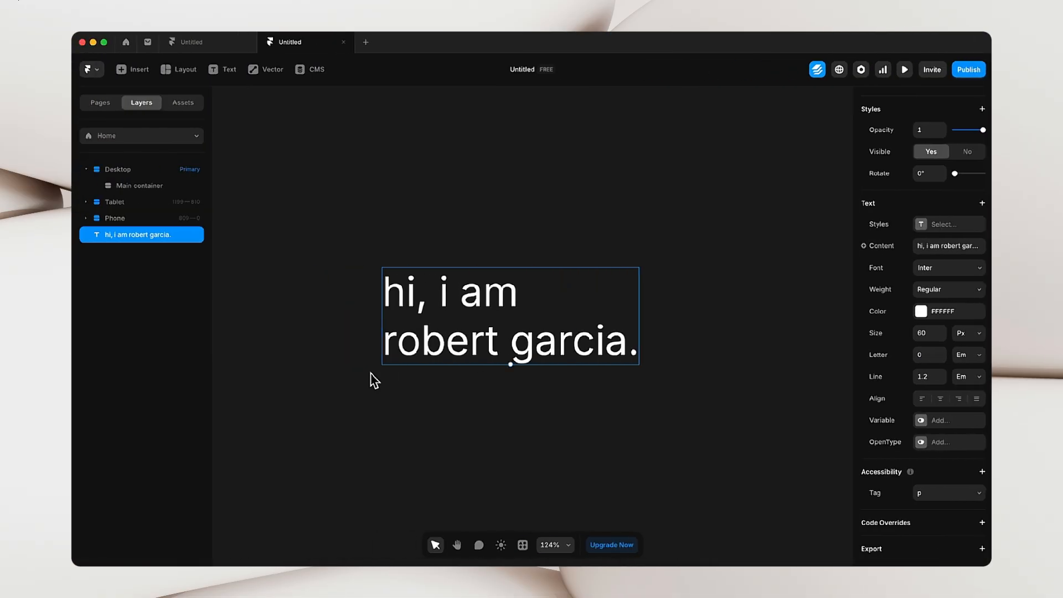
# - Change the hero heading's font to Bebas Neue
pyautogui.click(496, 220)
pyautogui.click(471, 300)
pyautogui.click(955, 272)
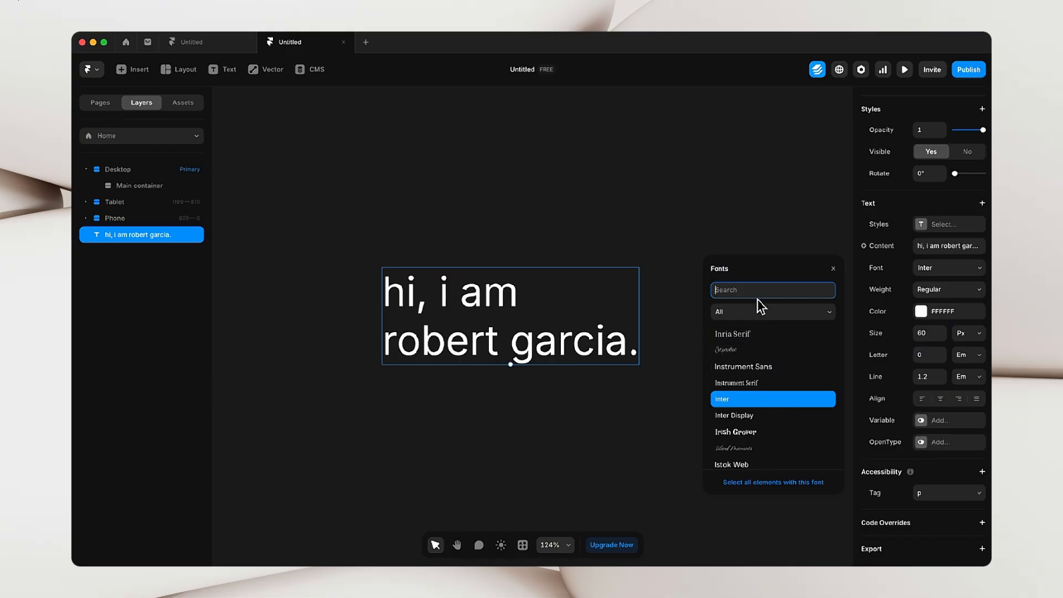
pyautogui.write('be')
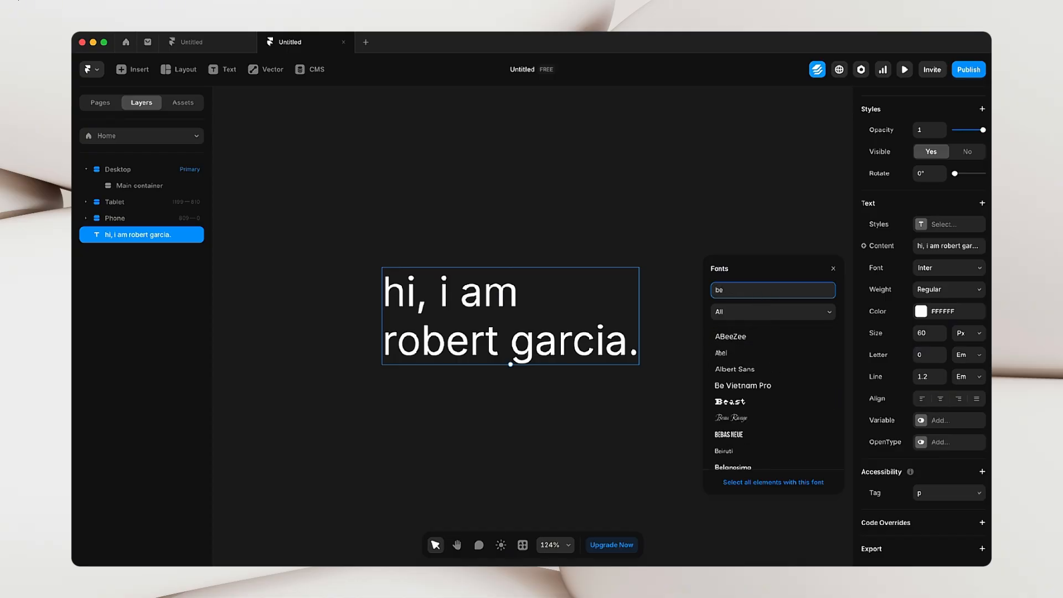
pyautogui.write('ba')
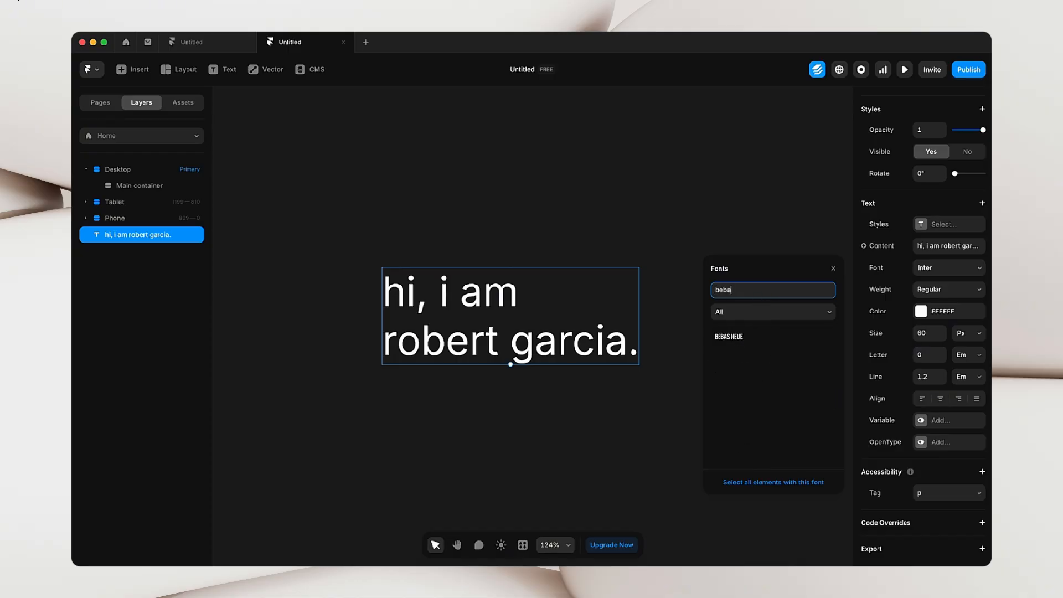
pyautogui.click(734, 336)
pyautogui.click(734, 337)
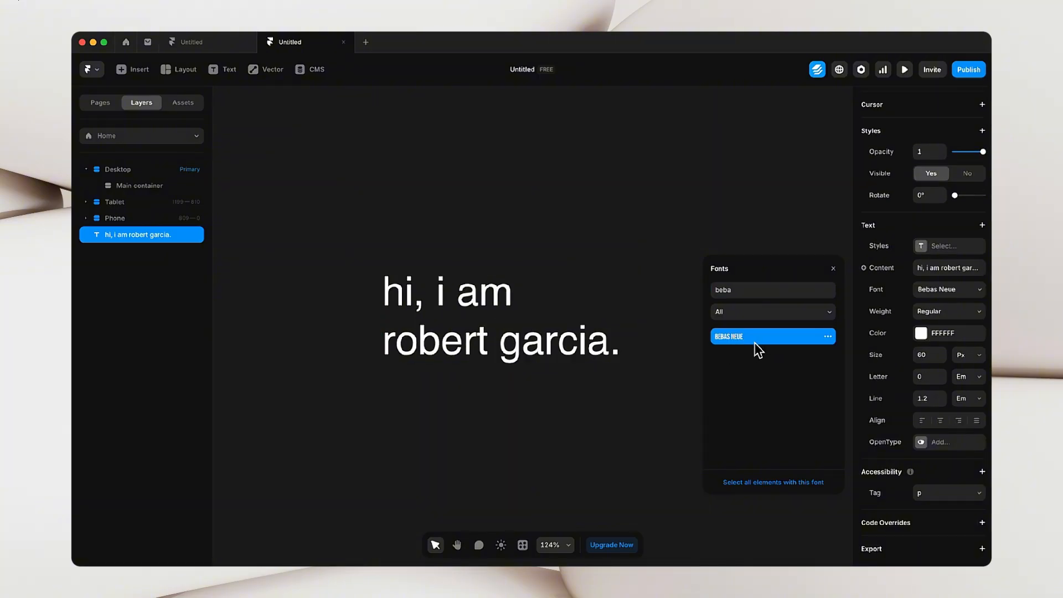
pyautogui.click(521, 164)
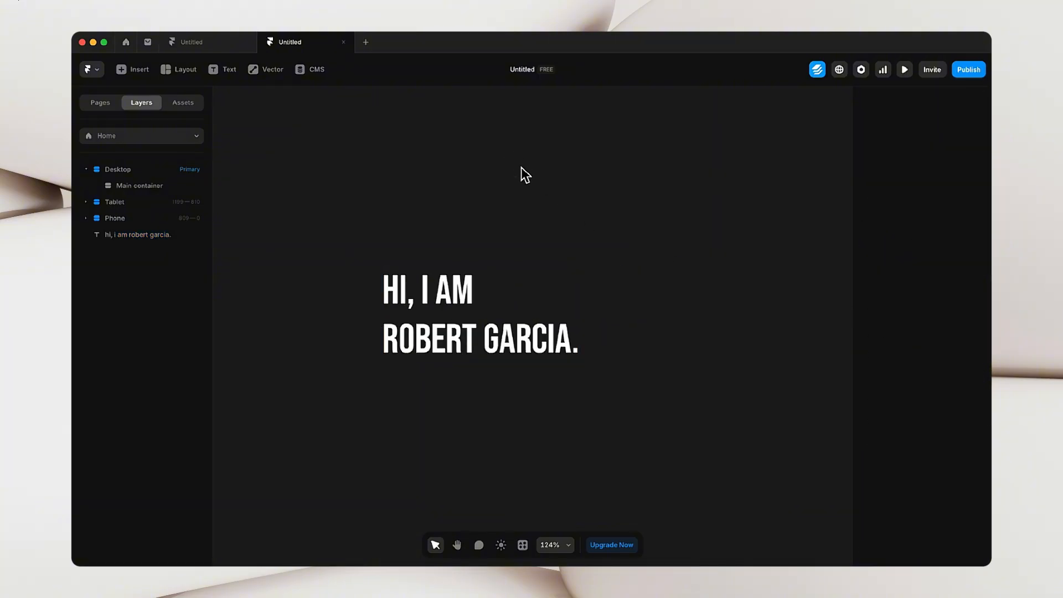
# - Switch to the Figma design and copy the full introductory paragraph beneath the hero heading
pyautogui.click(478, 328)
pyautogui.scroll(-5, 479, 329)
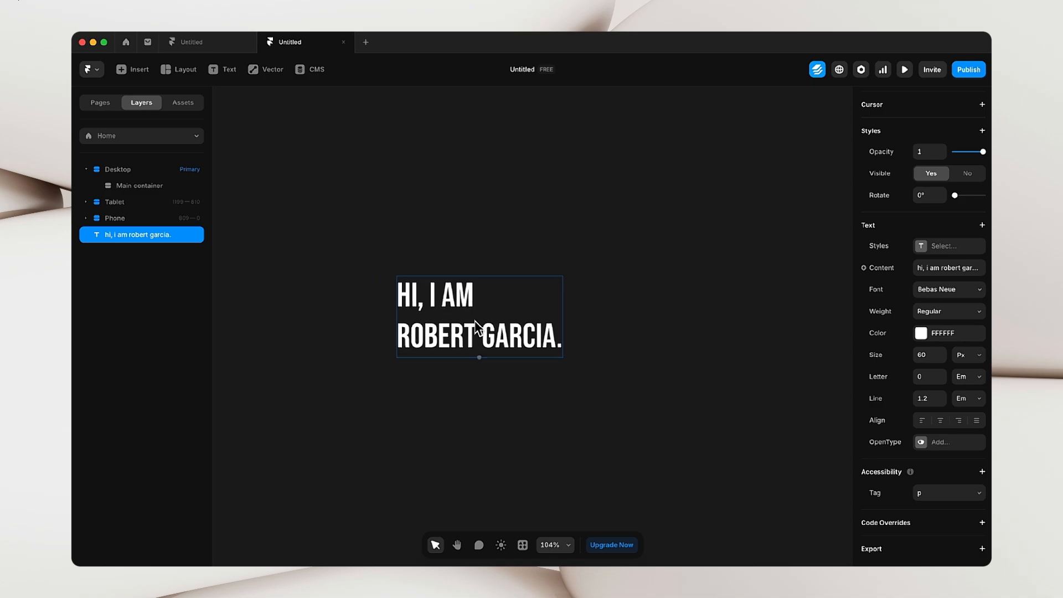
pyautogui.press('space')
pyautogui.moveTo(672, 321); pyautogui.dragTo(623, 310)
pyautogui.hotkey('ctrl', 'Right')
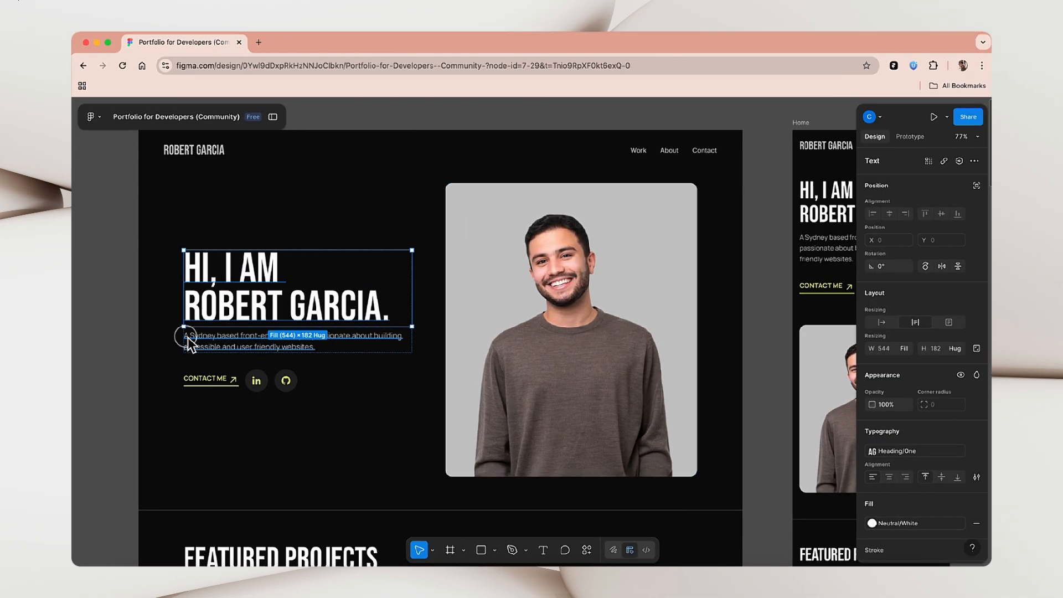
pyautogui.click(188, 338)
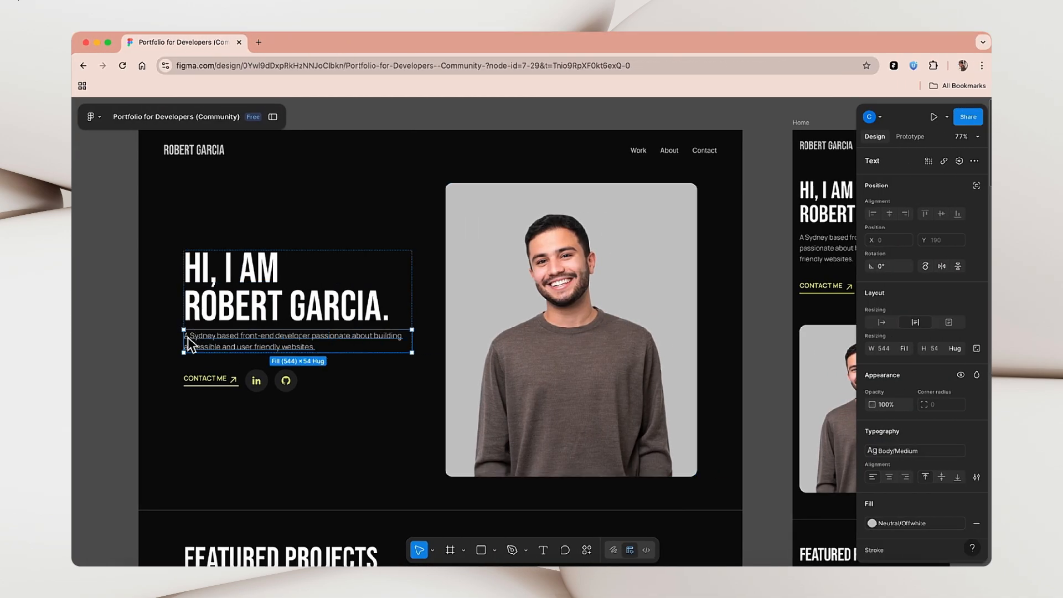
pyautogui.doubleClick(234, 348)
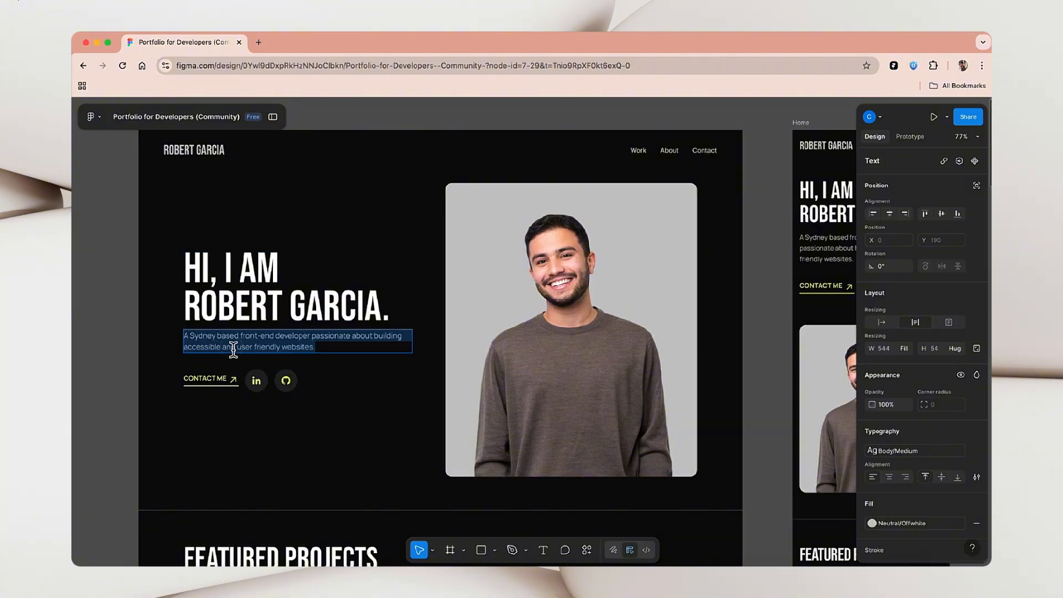
pyautogui.press('super+c')
# - Back in Framer, add a text layer with the copied paragraph below the hero heading, lined up with the heading's left edge
pyautogui.hotkey('ctrl', 'Left')
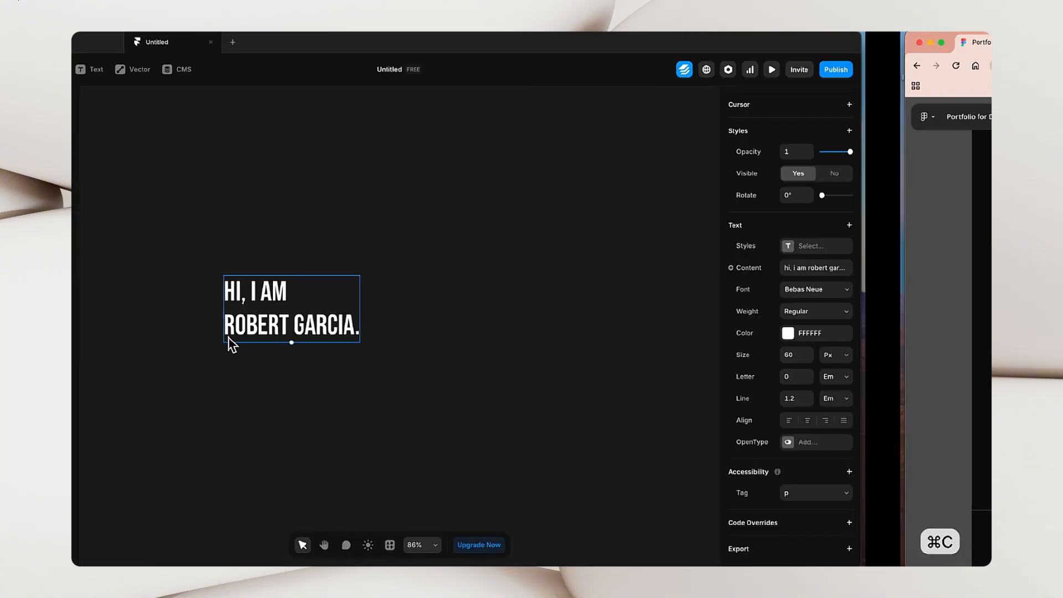
pyautogui.click(490, 382)
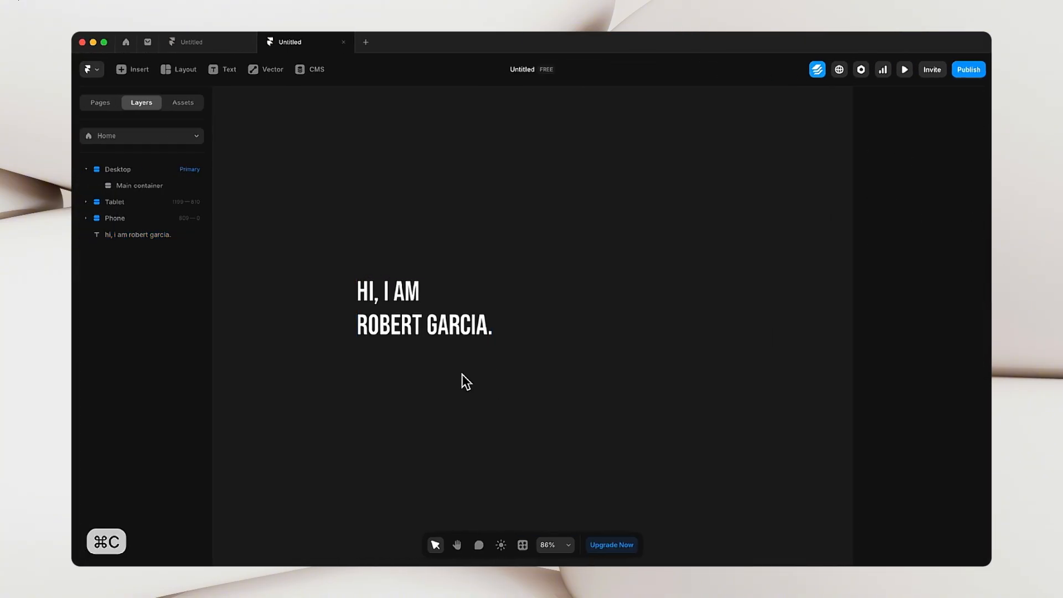
pyautogui.click(230, 72)
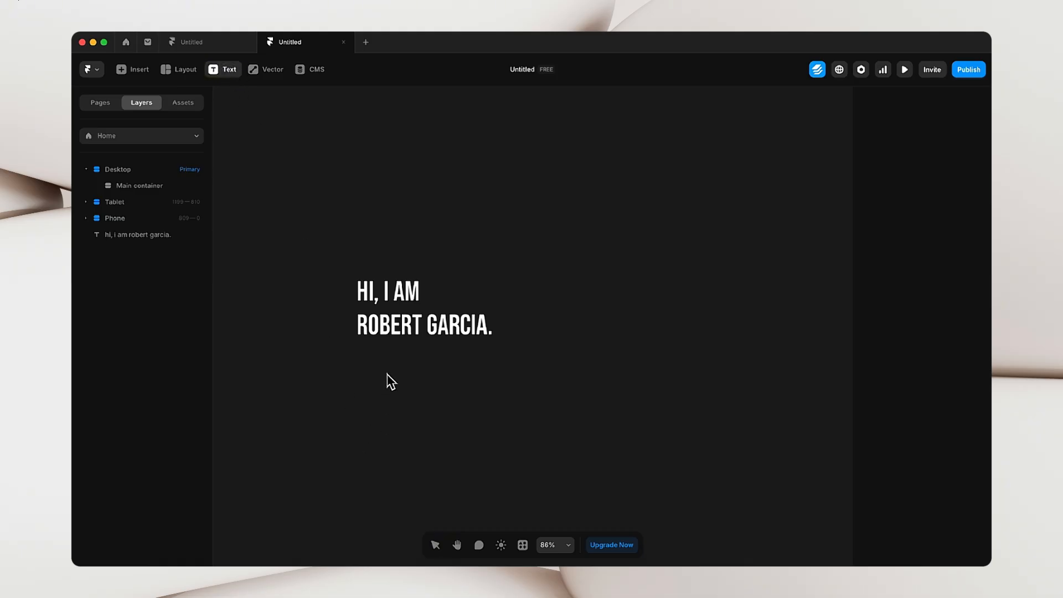
pyautogui.click(364, 361)
pyautogui.press('super+v')
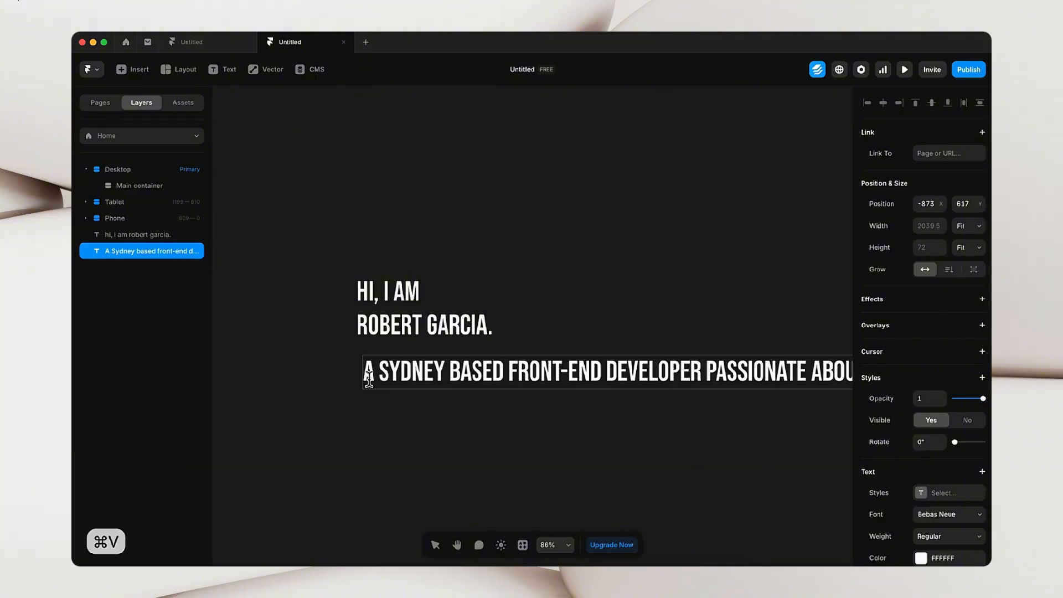
pyautogui.press('Escape')
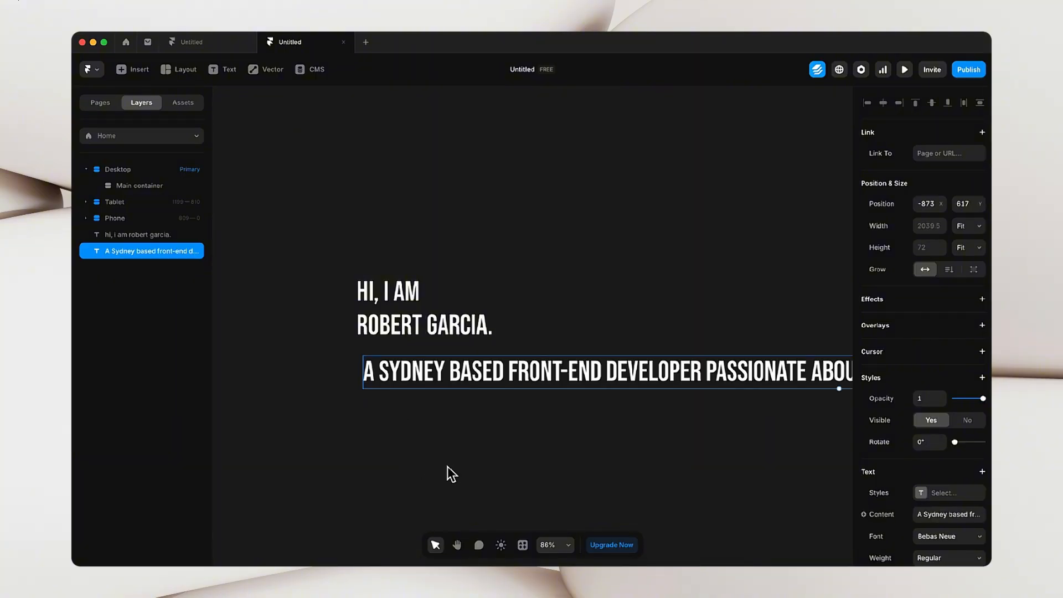
pyautogui.click(423, 464)
pyautogui.moveTo(431, 389); pyautogui.dragTo(418, 376)
# - Open the paragraph's font choices, check its typography in Figma by detaching the text style there, and return to Framer
pyautogui.scroll(-1, 968, 510)
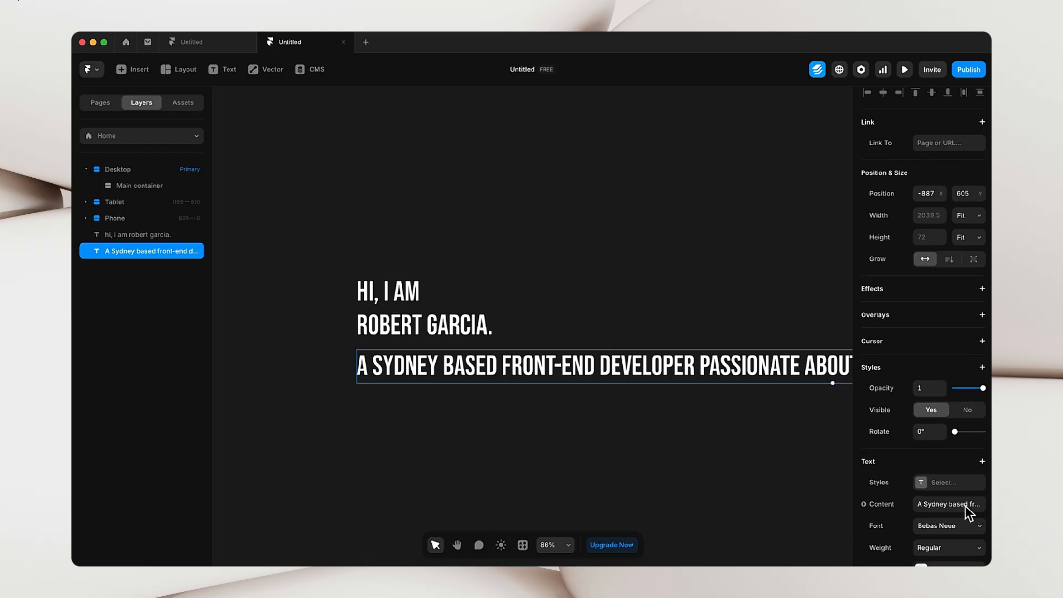
pyautogui.scroll(-3, 968, 498)
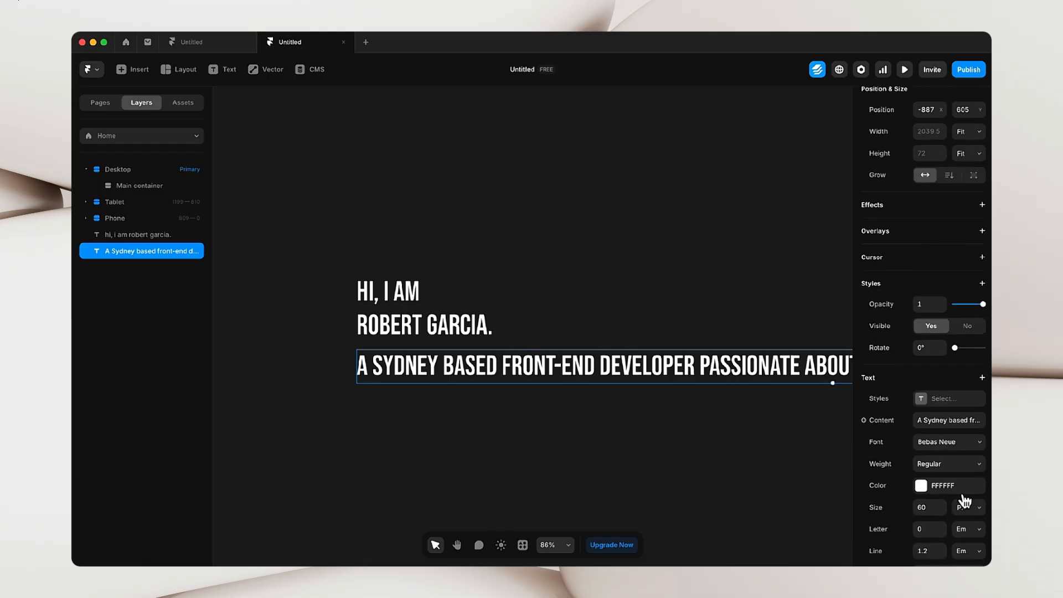
pyautogui.scroll(-1, 883, 387)
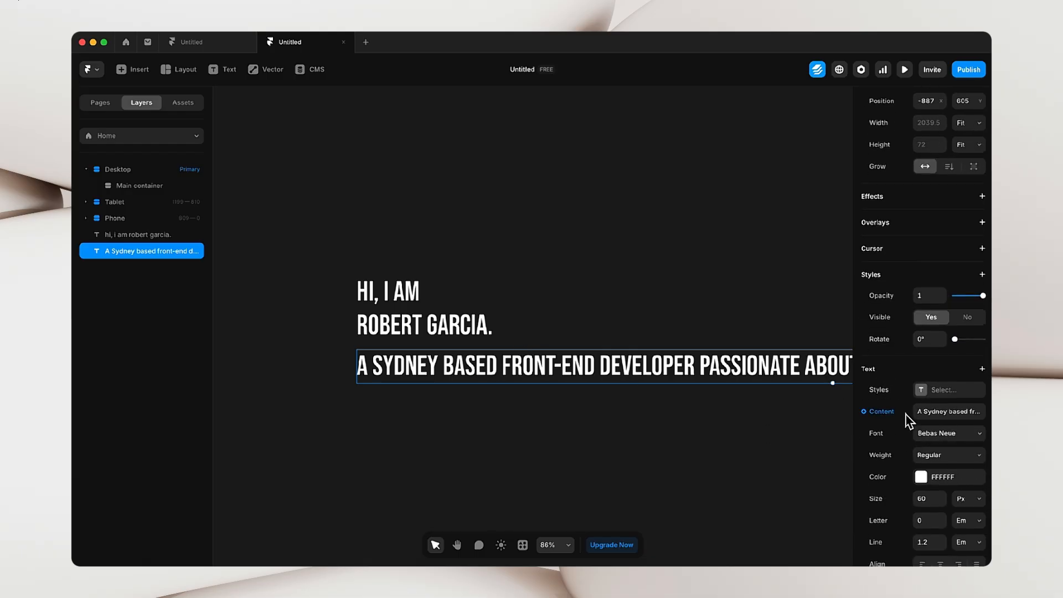
pyautogui.click(948, 435)
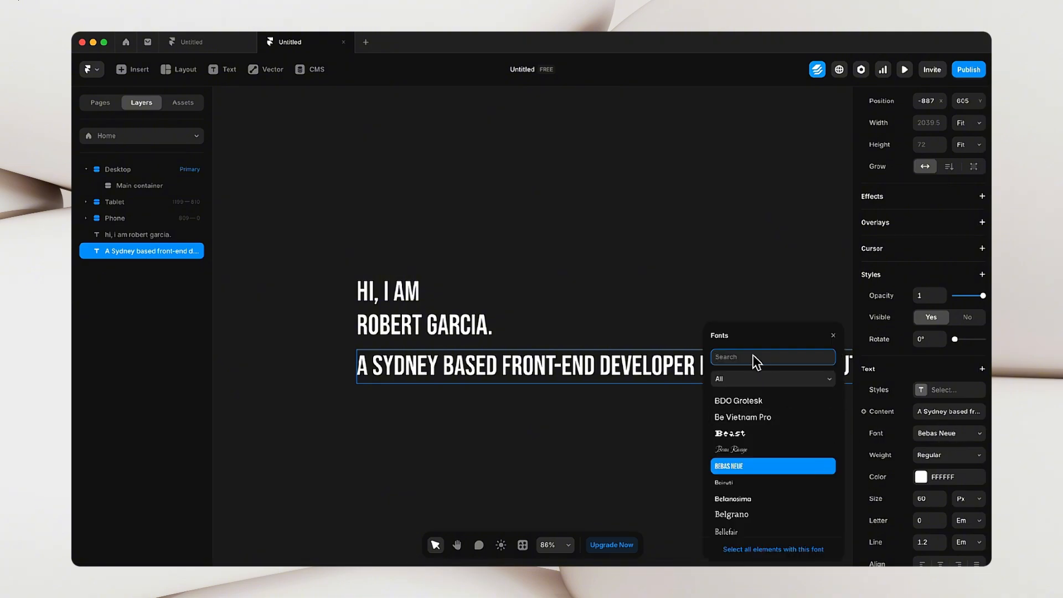
pyautogui.hotkey('ctrl', 'Right')
pyautogui.click(246, 363)
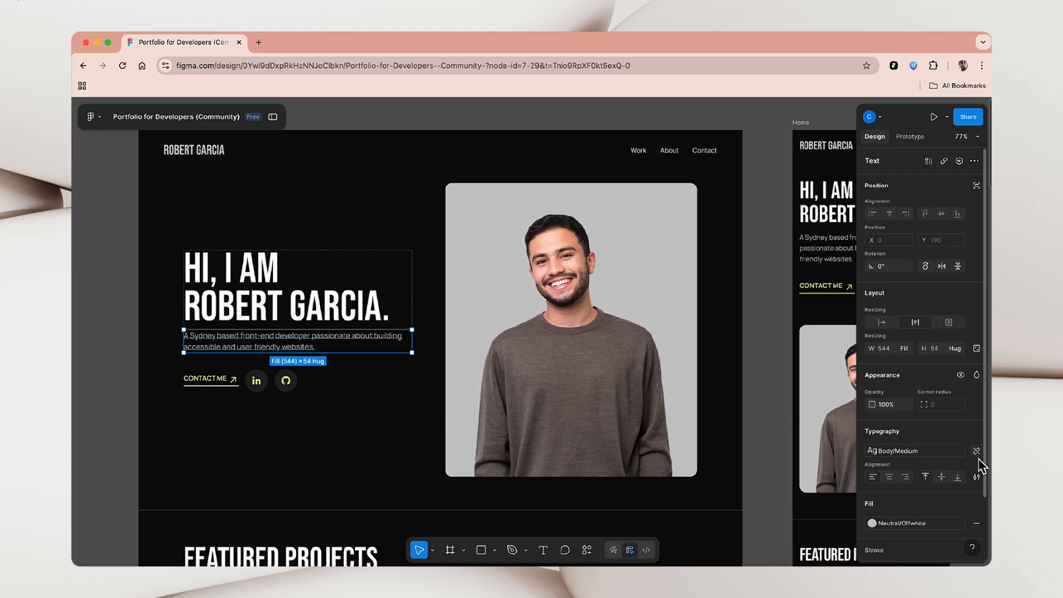
pyautogui.click(977, 451)
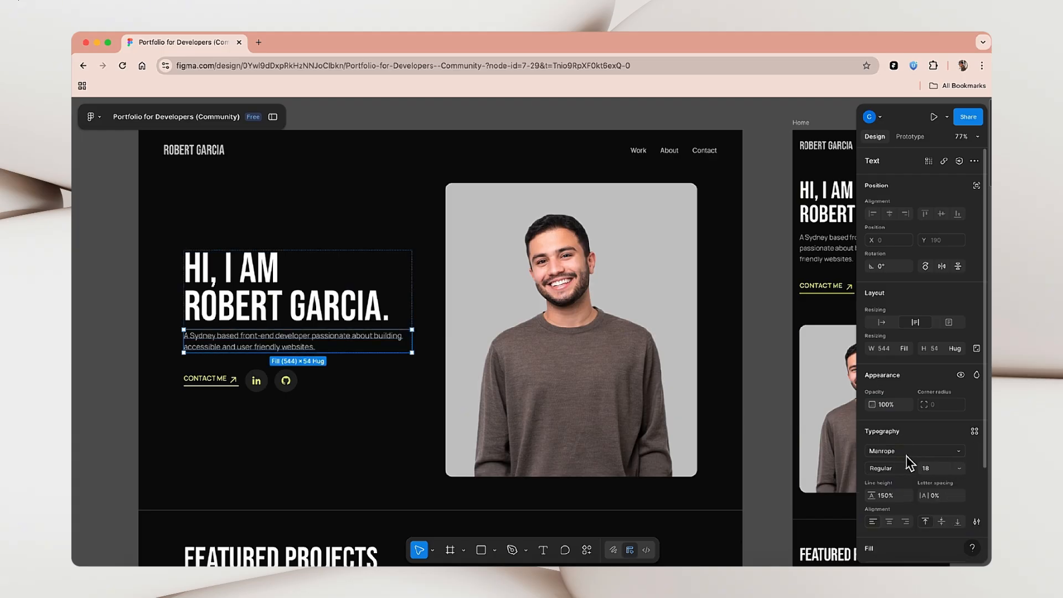
pyautogui.hotkey('ctrl', 'Left')
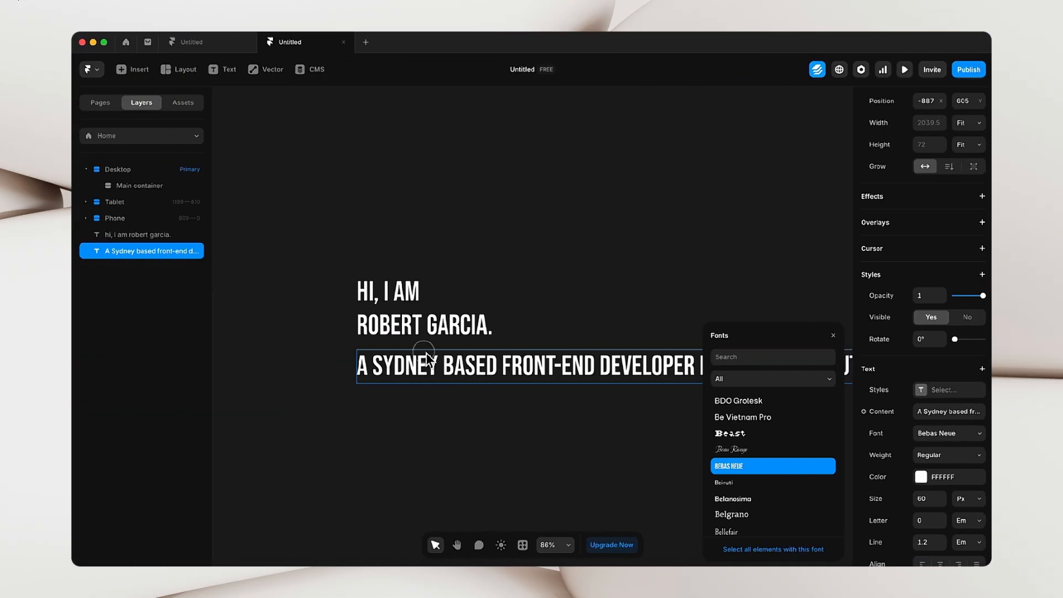
# - Change the introductory paragraph's font to Manrope
pyautogui.click(752, 362)
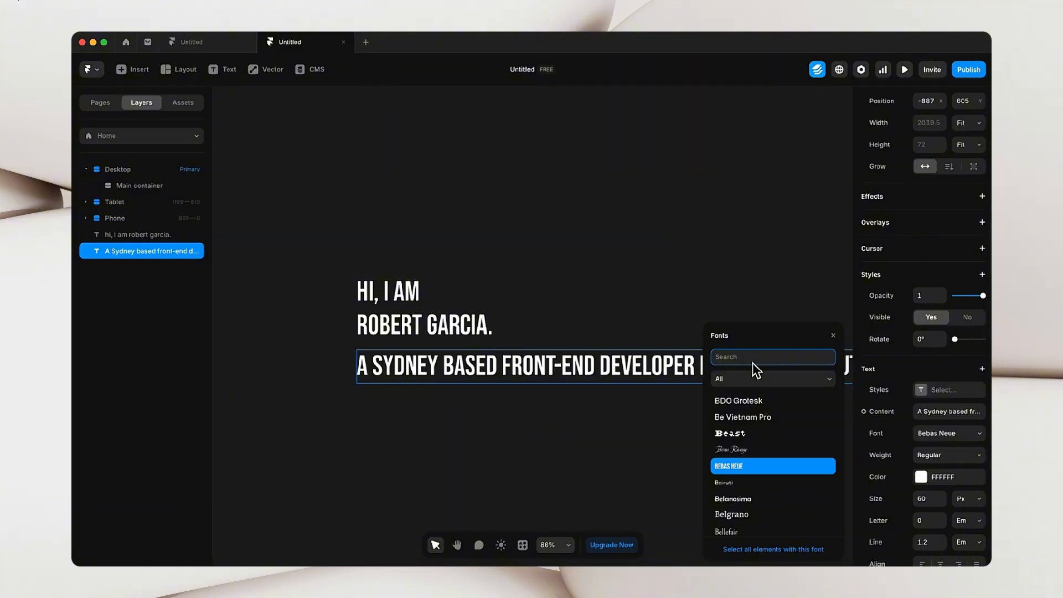
pyautogui.write('man')
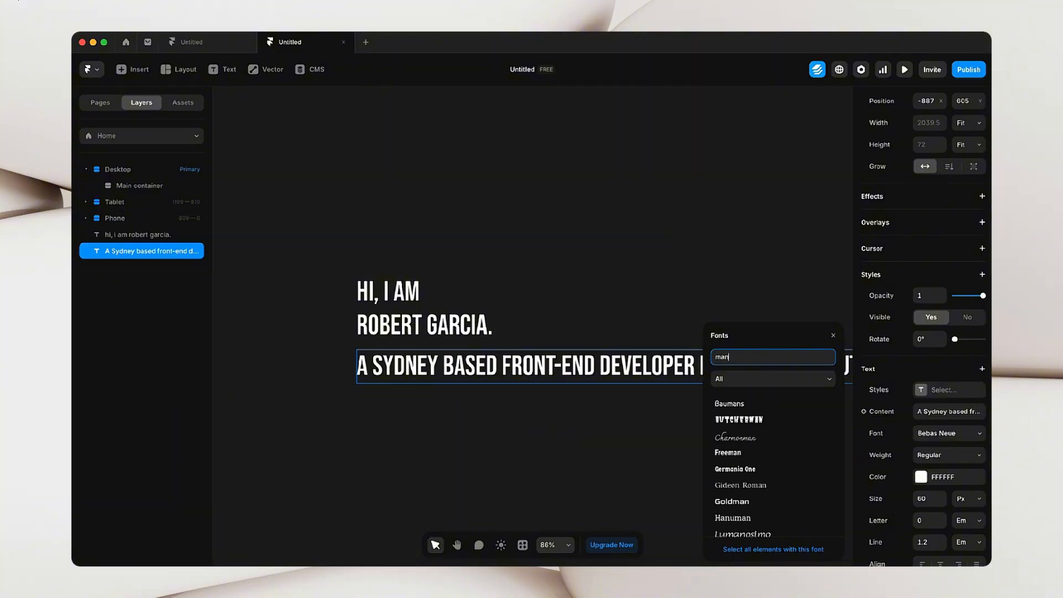
pyautogui.write('rop')
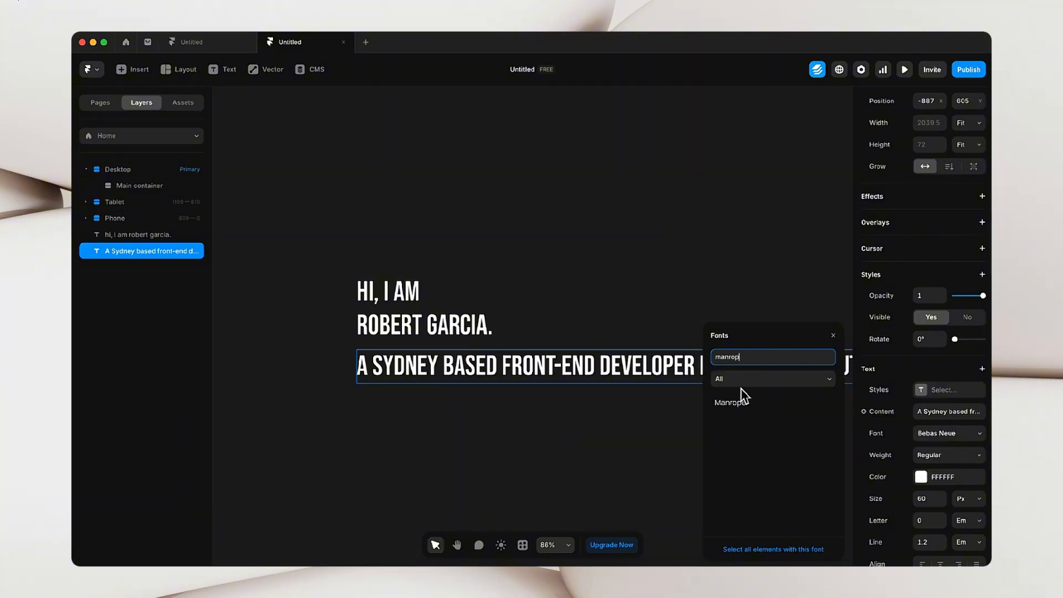
pyautogui.click(738, 403)
pyautogui.click(589, 231)
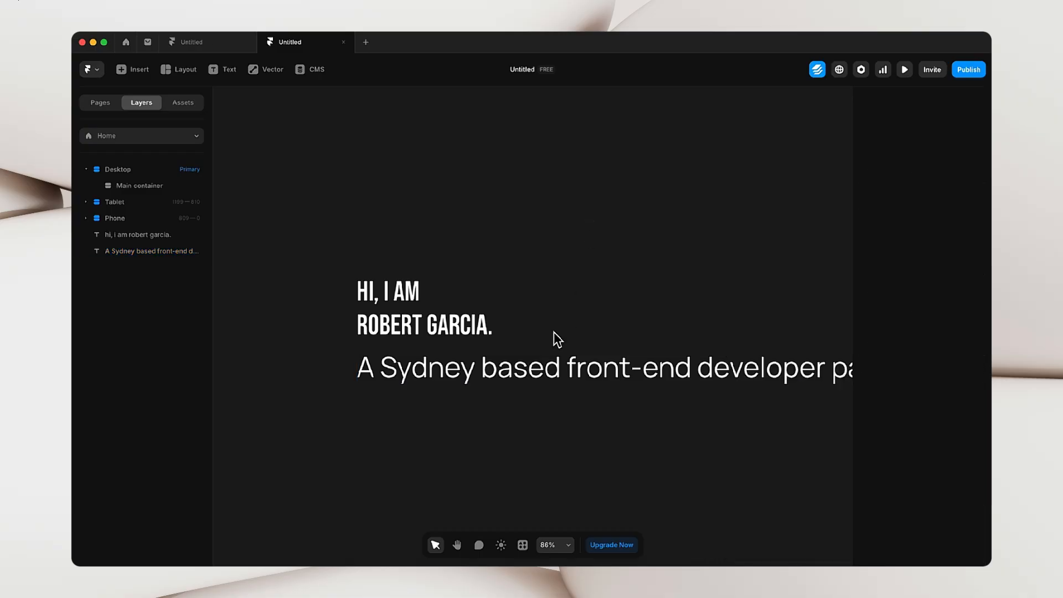
# - Set the introductory paragraph's font size to 18 px
pyautogui.click(546, 368)
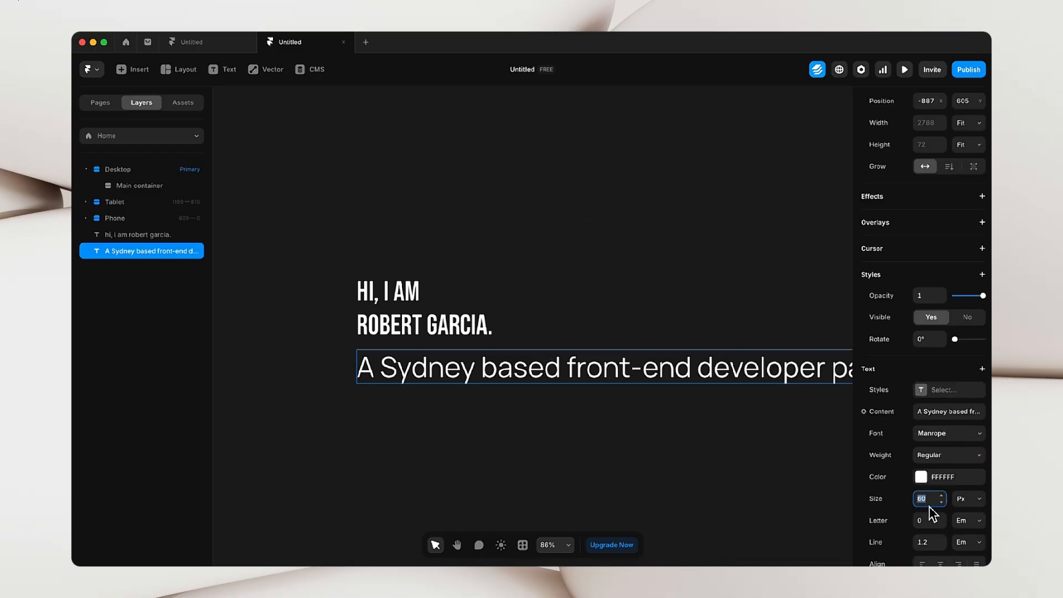
pyautogui.write('18')
pyautogui.click(659, 506)
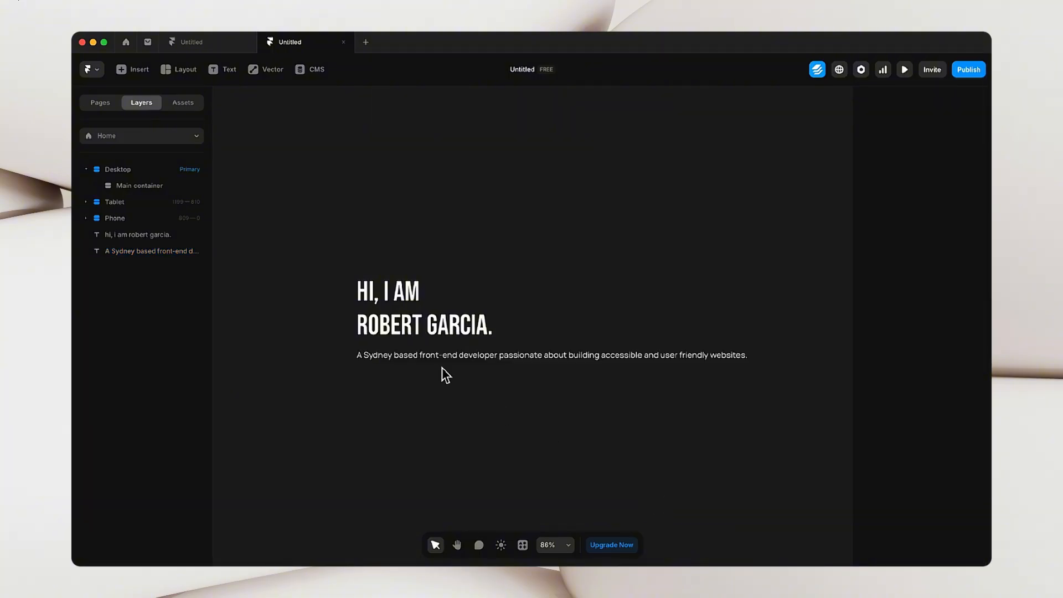
# - Compare the resized paragraph with the hero paragraph in the Figma design, and return to Framer
pyautogui.click(429, 358)
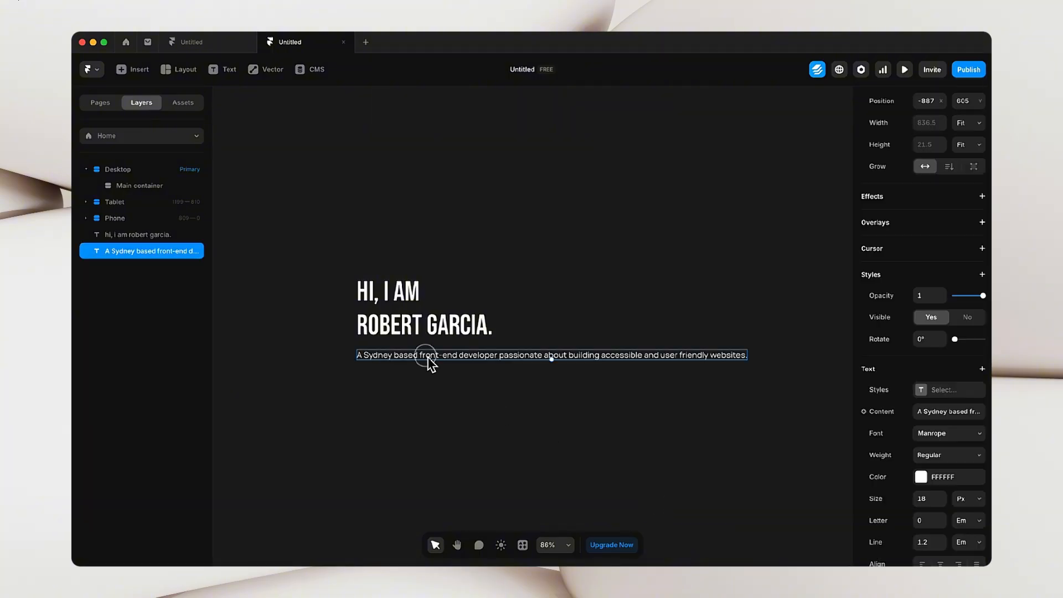
pyautogui.click(402, 258)
pyautogui.hotkey('ctrl', 'Right')
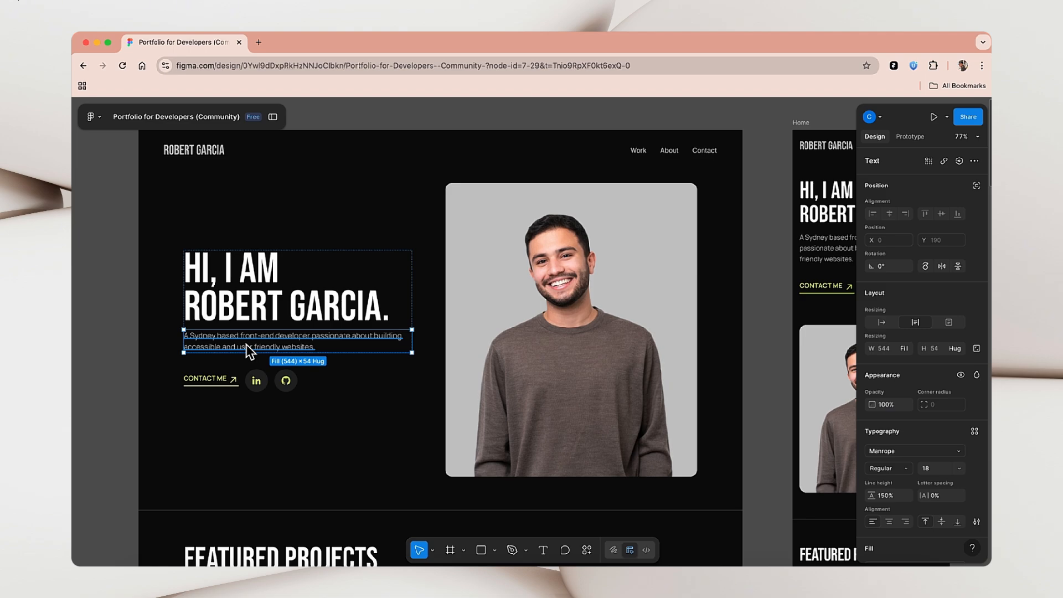
pyautogui.hotkey('ctrl', 'Left')
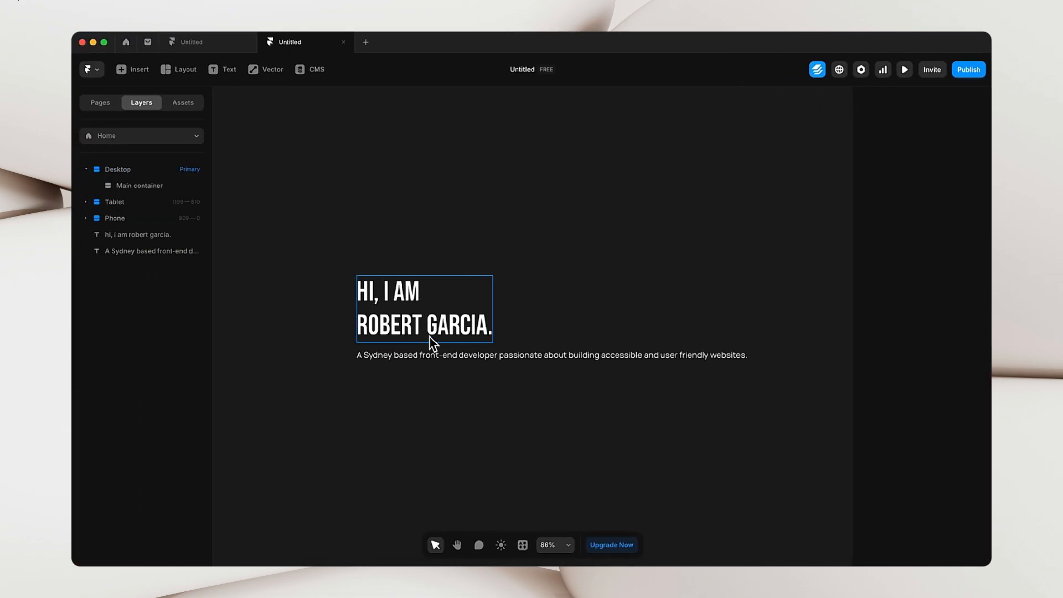
# - Wrap the hero heading and introductory paragraph together in a stack, and align the stack's contents to the left
pyautogui.click(432, 341)
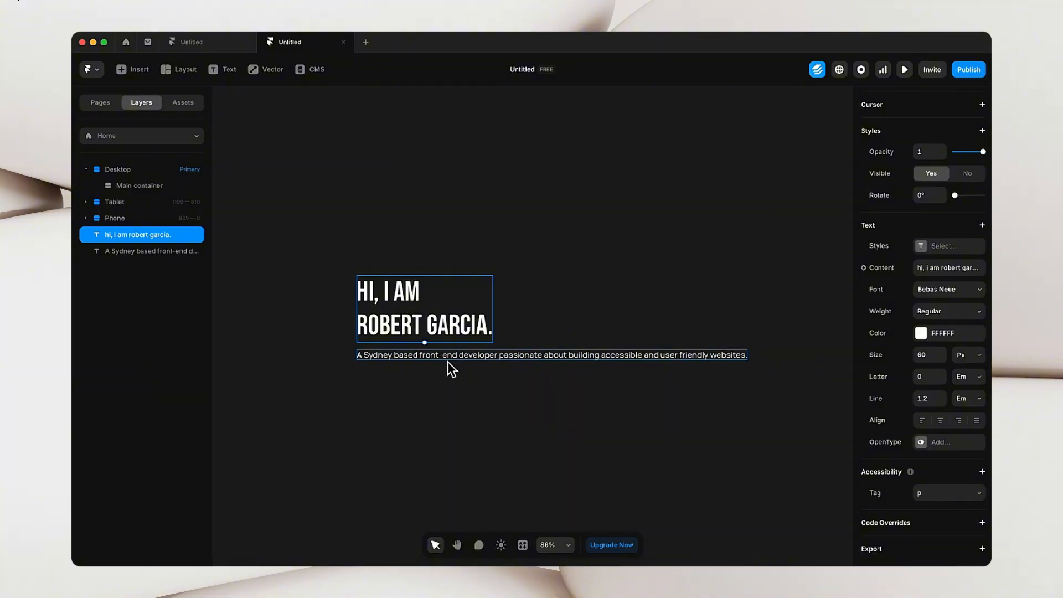
pyautogui.keyDown('shift'); pyautogui.click(465, 360); pyautogui.keyUp('shift')
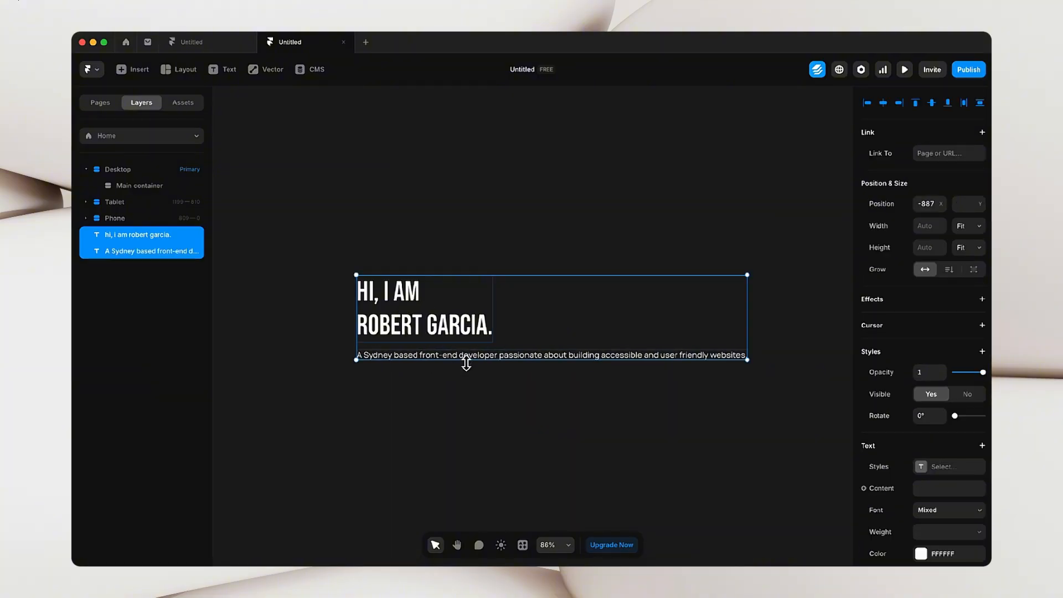
pyautogui.moveTo(315, 197); pyautogui.dragTo(525, 444)
pyautogui.click(425, 254)
pyautogui.click(137, 235)
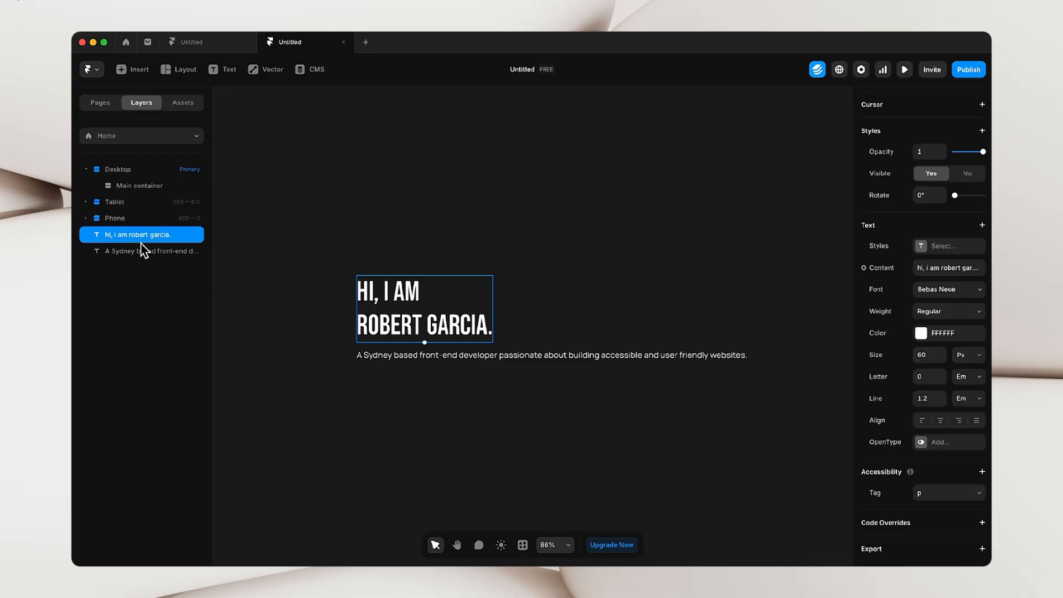
pyautogui.keyDown('shift'); pyautogui.click(143, 250); pyautogui.keyUp('shift')
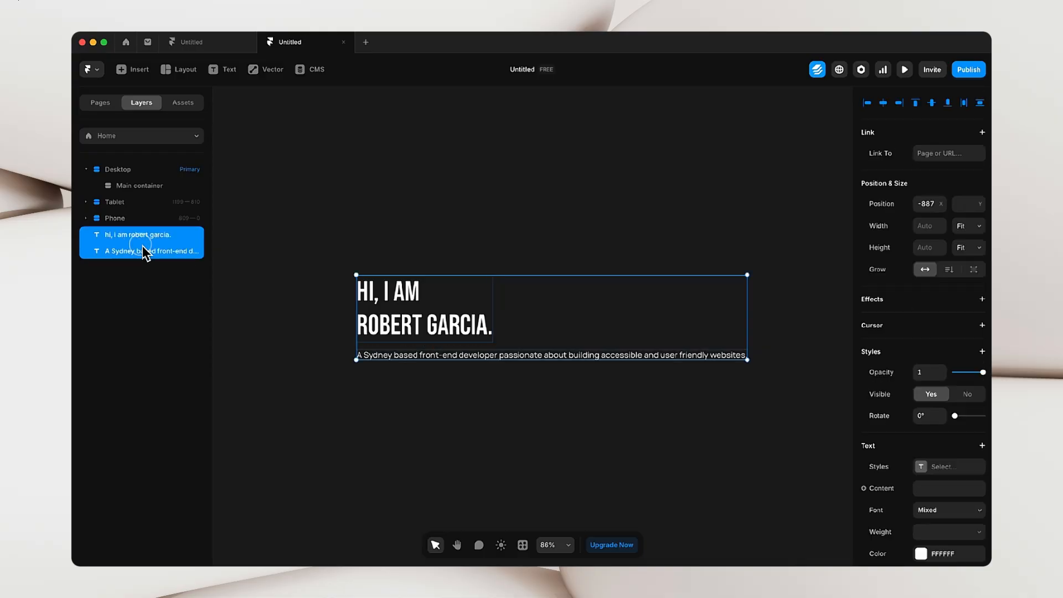
pyautogui.rightClick(399, 314)
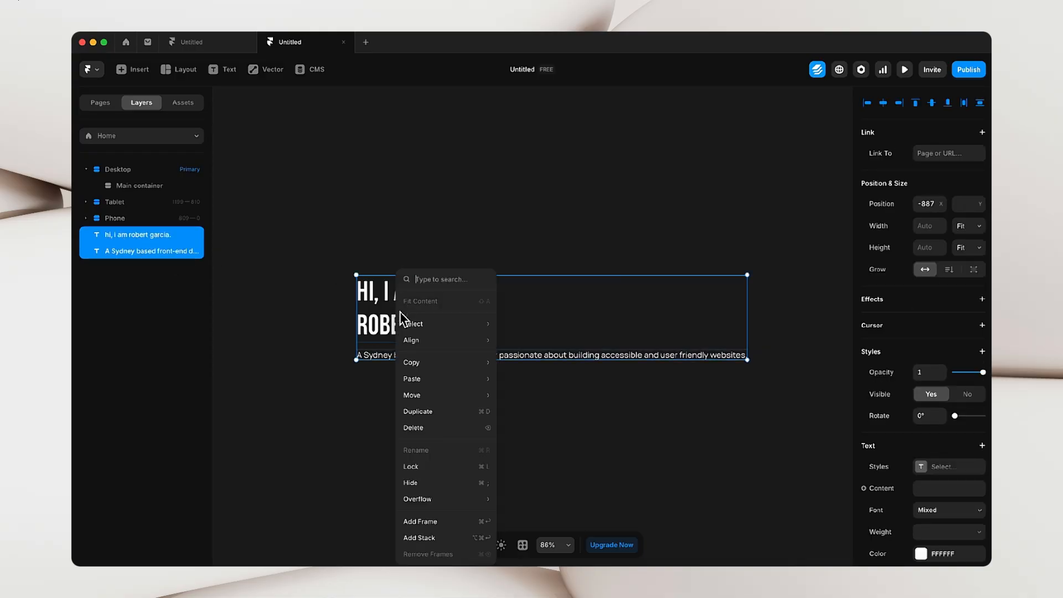
pyautogui.click(420, 538)
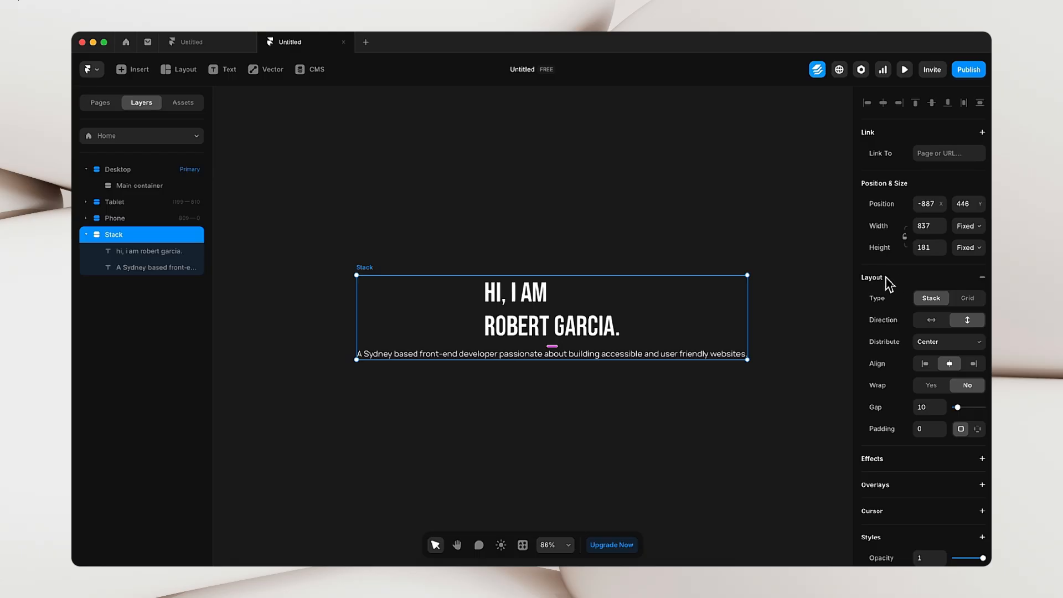
pyautogui.click(924, 367)
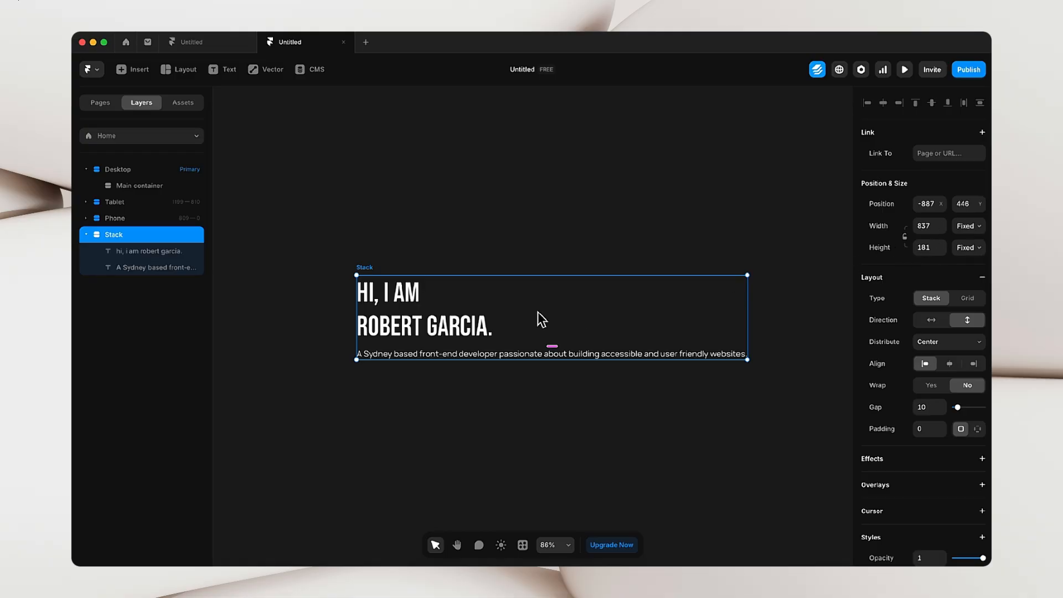
# - Reduce the hero heading's font size to 38 px, and select the stack that contains it
pyautogui.click(441, 329)
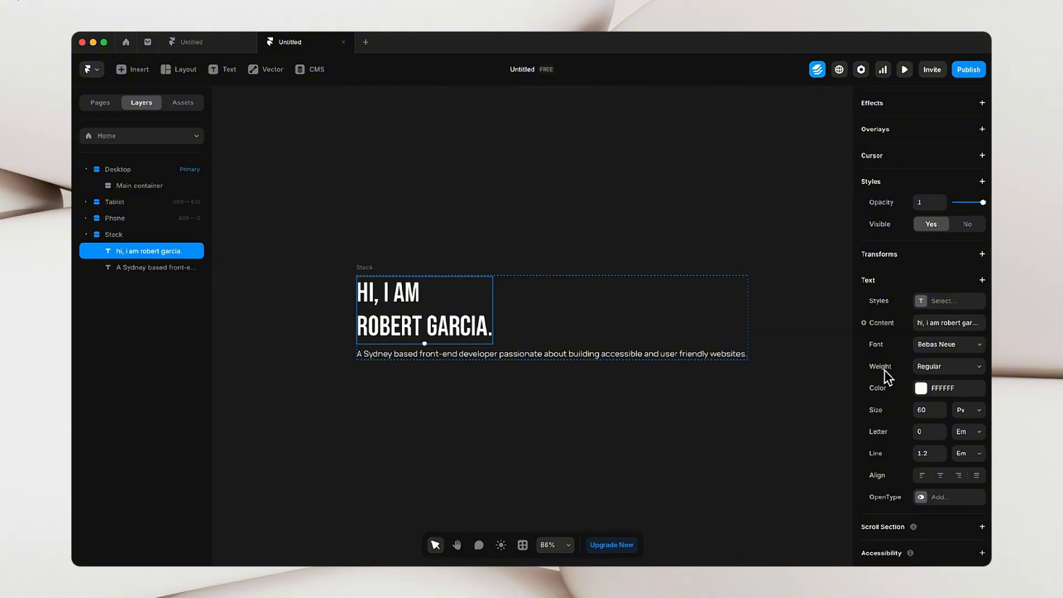
pyautogui.scroll(-1, 936, 382)
pyautogui.moveTo(945, 384); pyautogui.dragTo(944, 383)
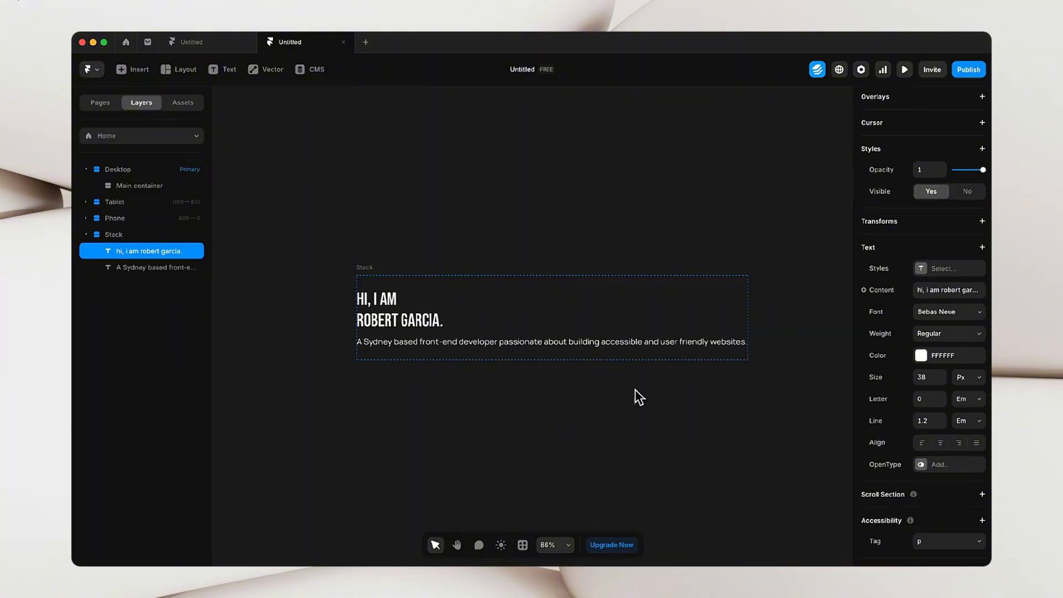
pyautogui.click(372, 269)
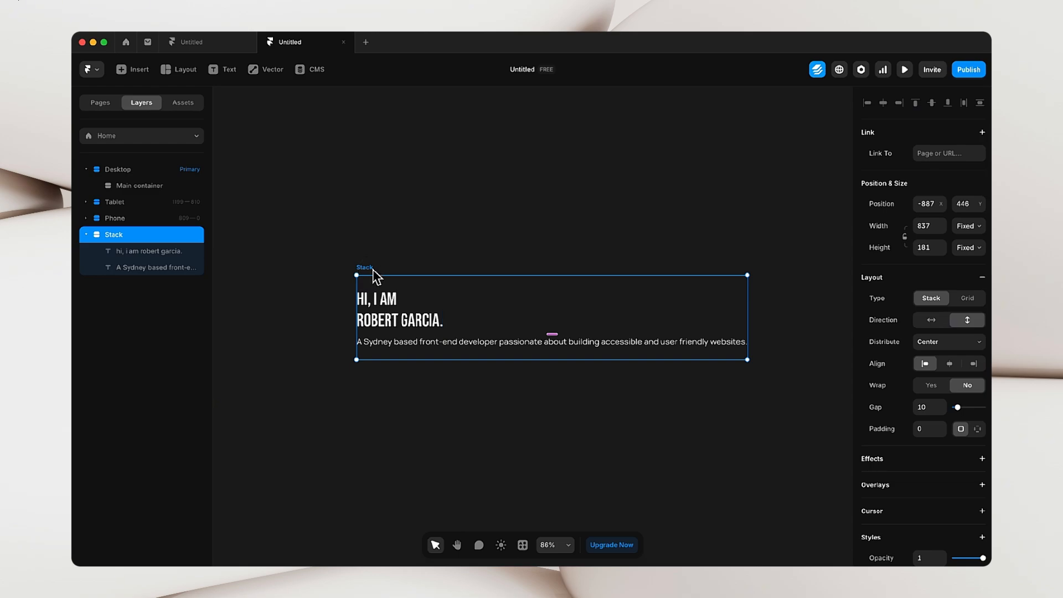
# - Set the hero text stack's height to Fit Content, and set the hero heading's font size to 60 px
pyautogui.click(966, 249)
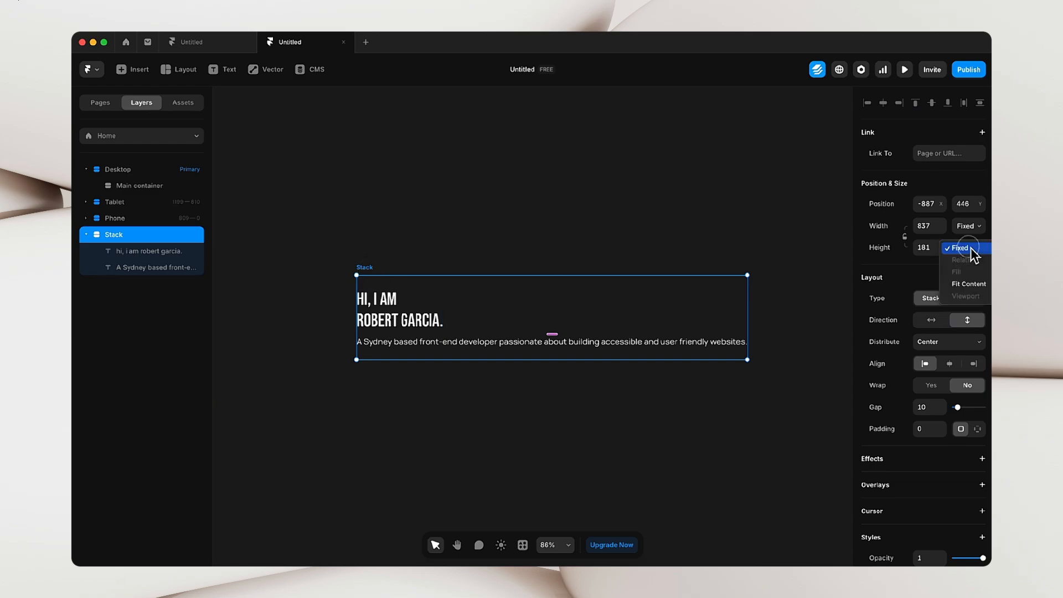
pyautogui.click(968, 284)
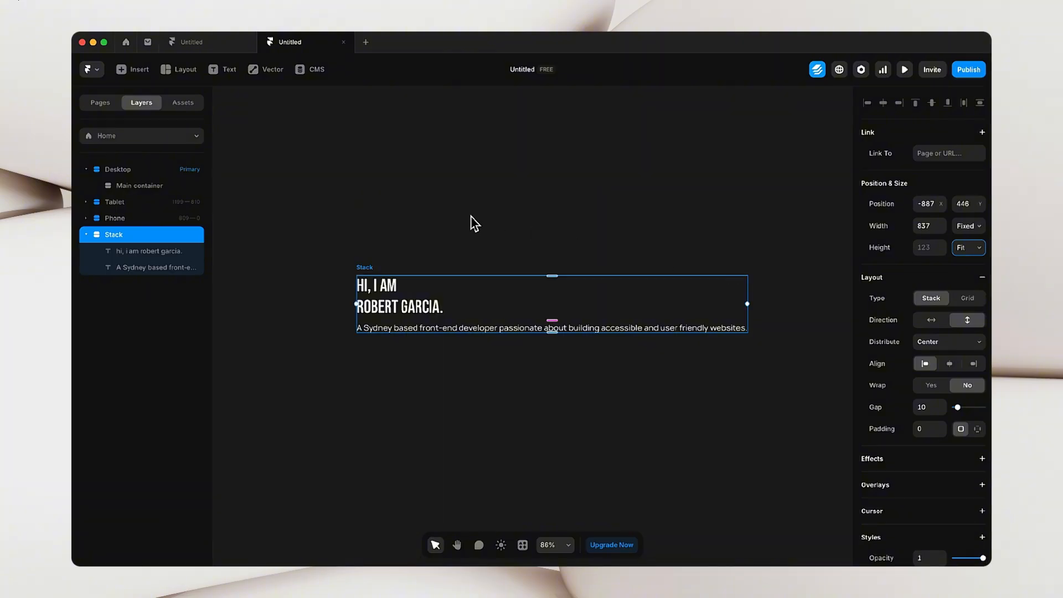
pyautogui.click(381, 308)
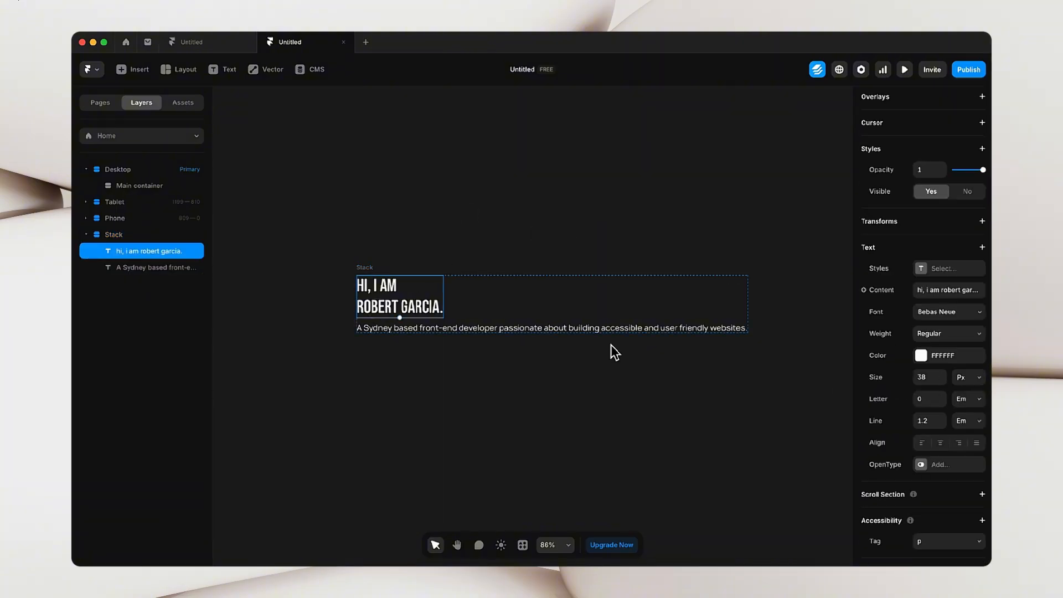
pyautogui.click(932, 379)
pyautogui.write('60')
pyautogui.click(669, 452)
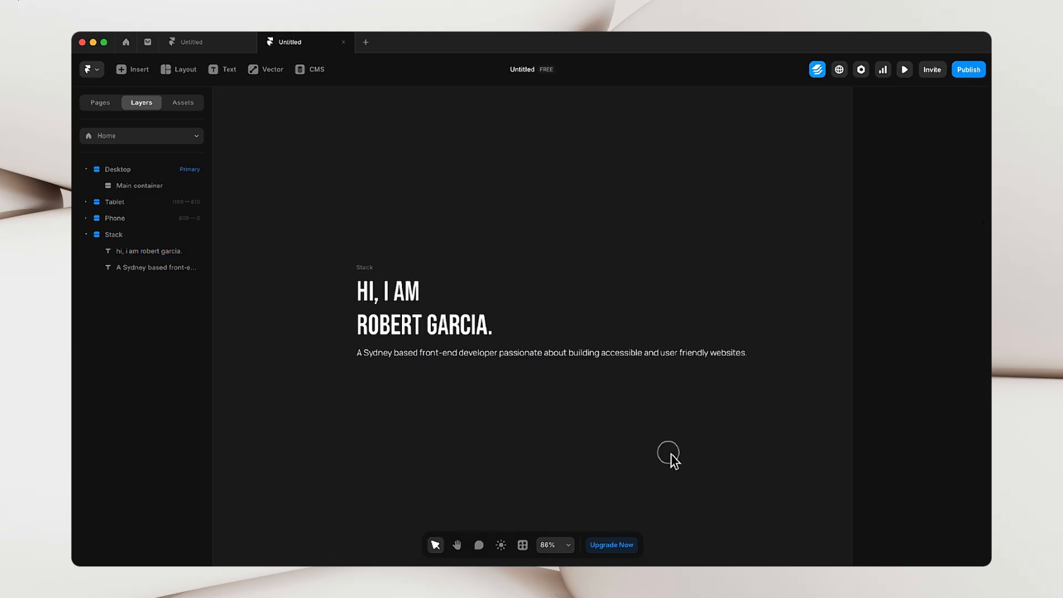
# - Move the hero text stack to X -900, Y 447, and check the contact row under the hero paragraph in the Figma design
pyautogui.moveTo(366, 266); pyautogui.dragTo(360, 267)
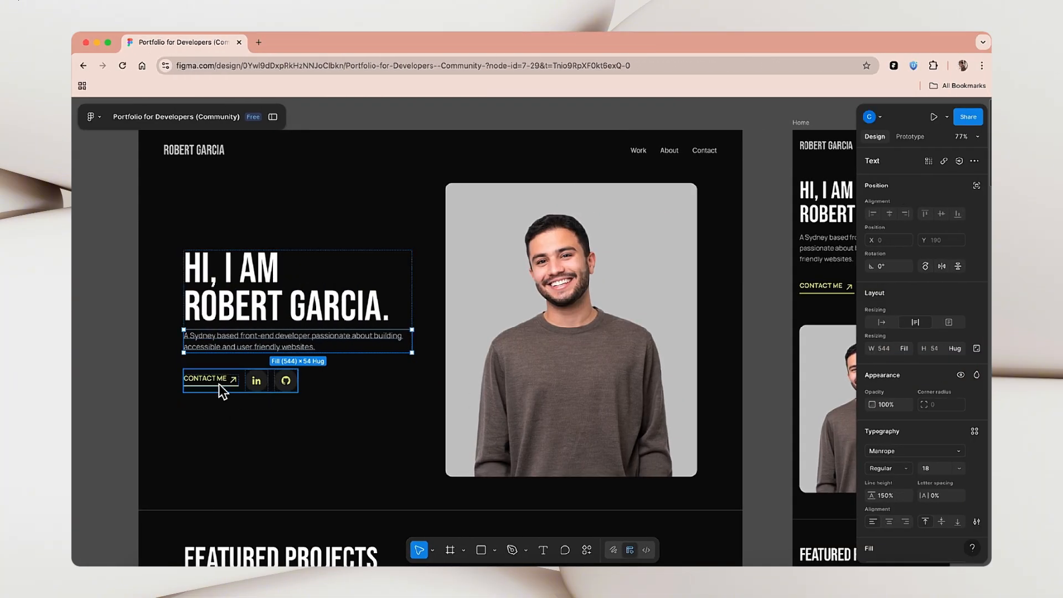
pyautogui.hotkey('shift', 'Return')
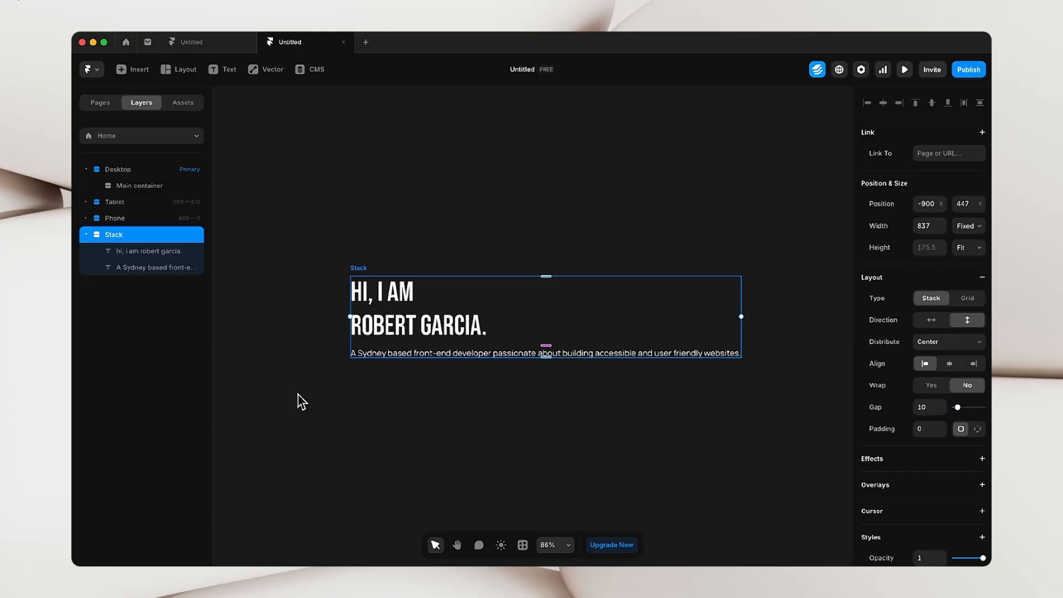
pyautogui.click(301, 399)
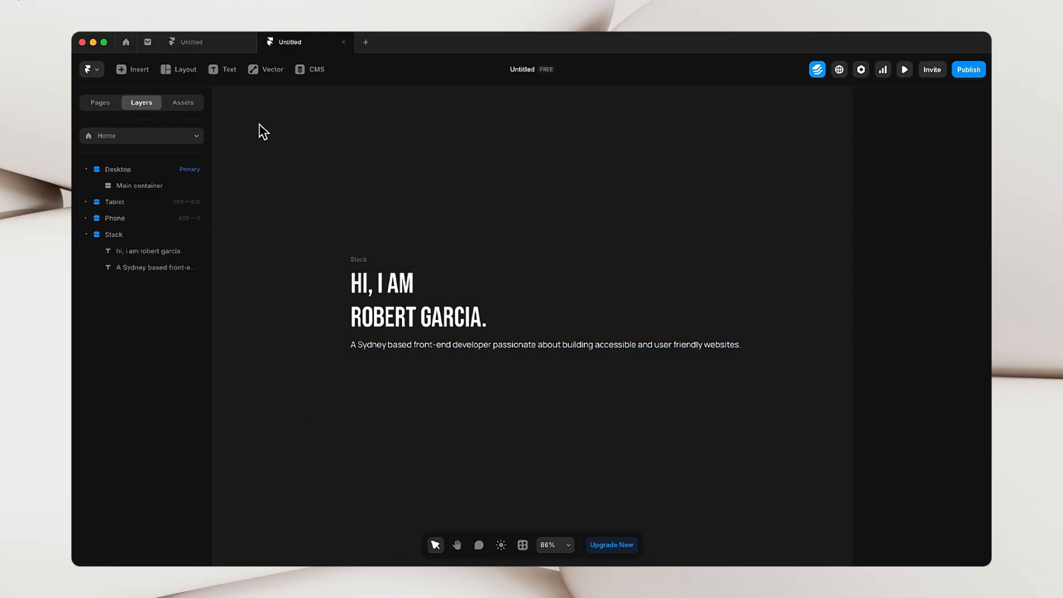
# - Add a text layer reading "CONTACT" below the introductory paragraph
pyautogui.click(228, 74)
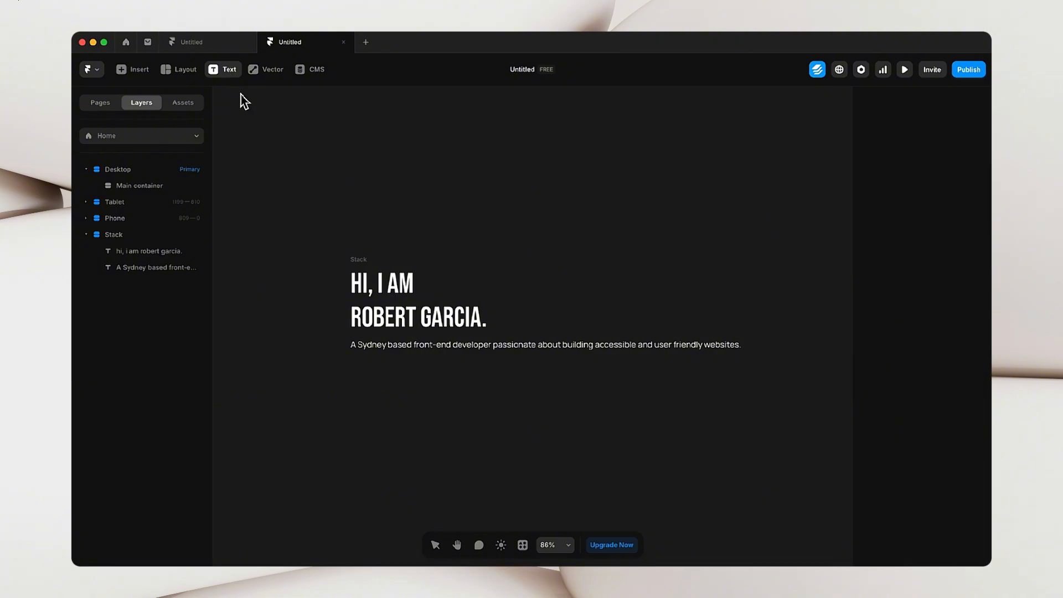
pyautogui.click(363, 393)
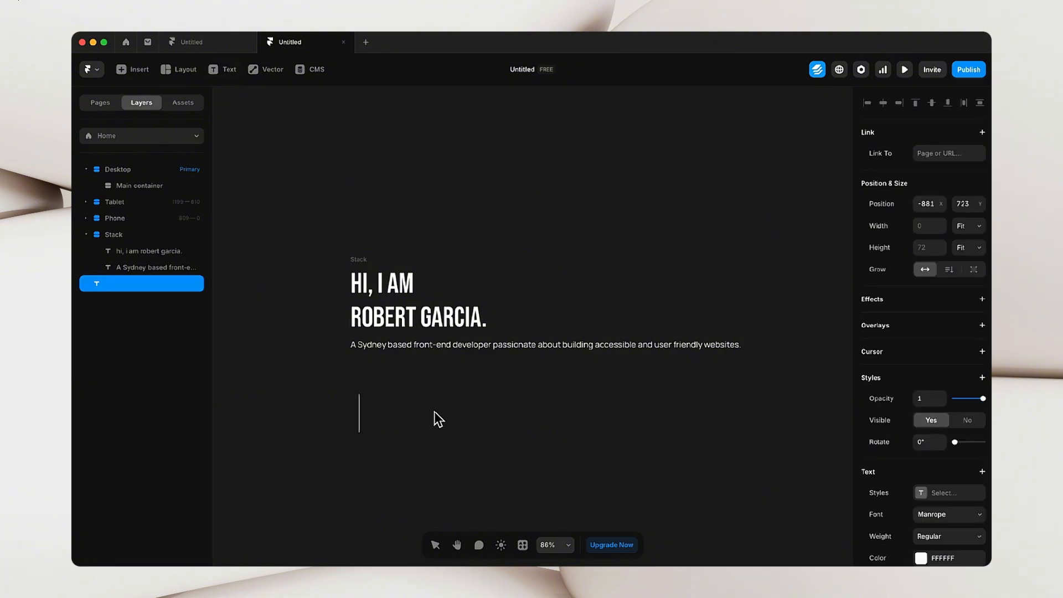
pyautogui.write('CONTACT')
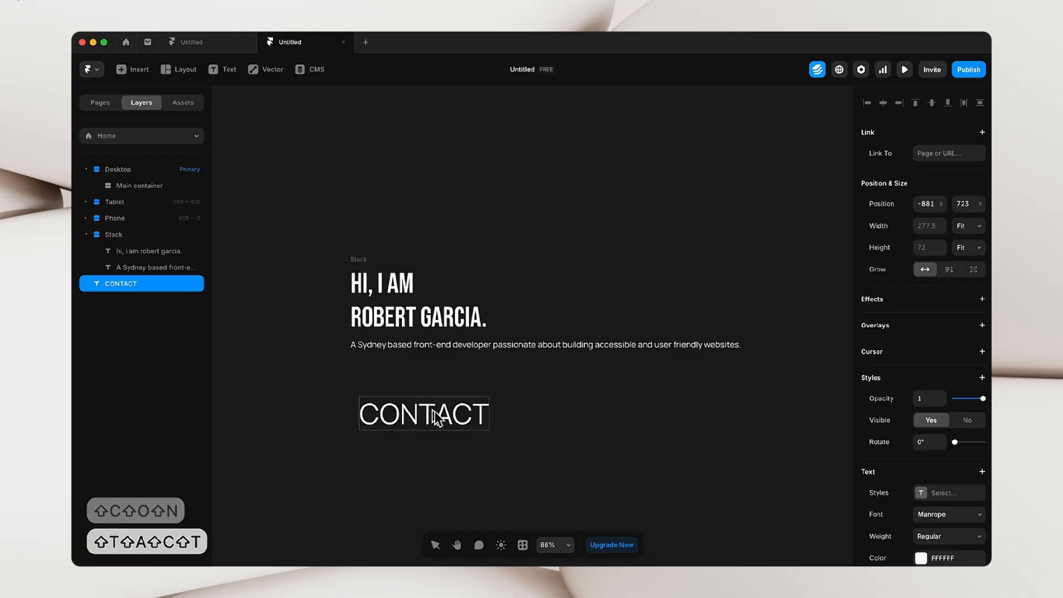
pyautogui.click(639, 437)
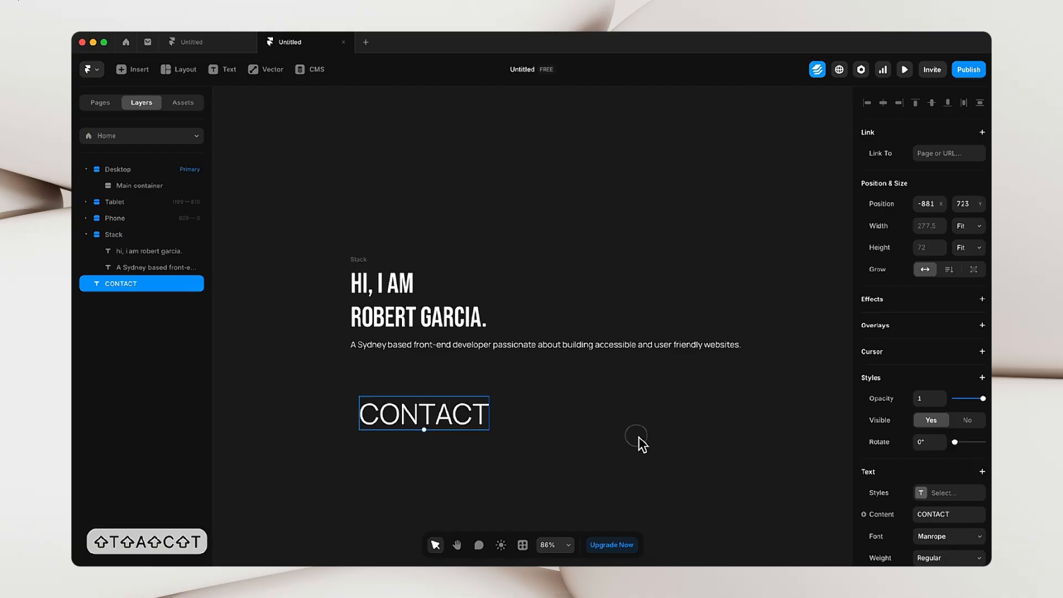
pyautogui.click(591, 443)
# - Set the CONTACT text's font size to 18 px, and move it to line up with the hero stack's left edge
pyautogui.click(423, 421)
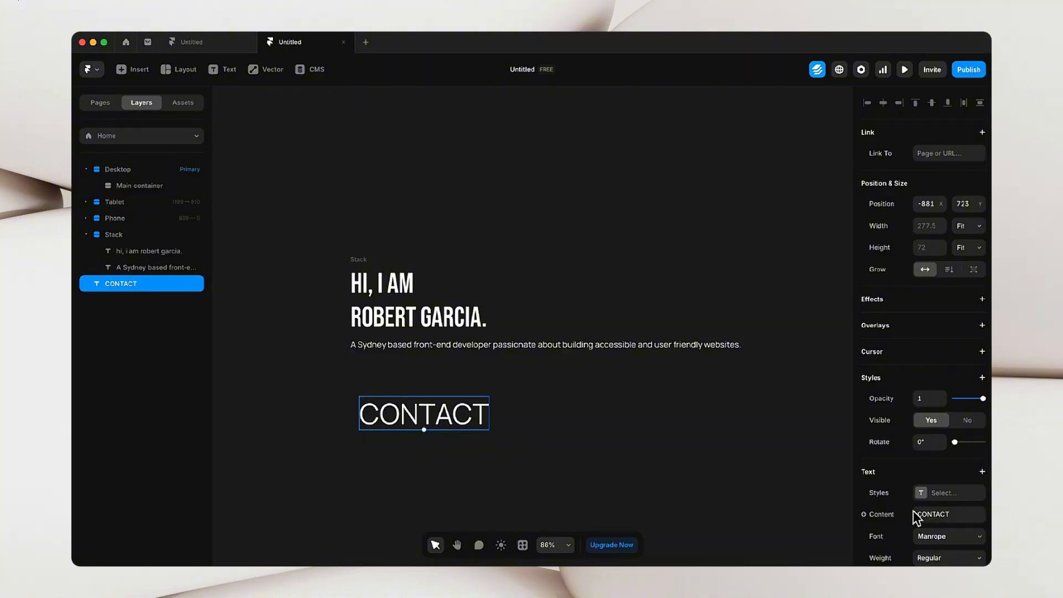
pyautogui.scroll(-2, 916, 527)
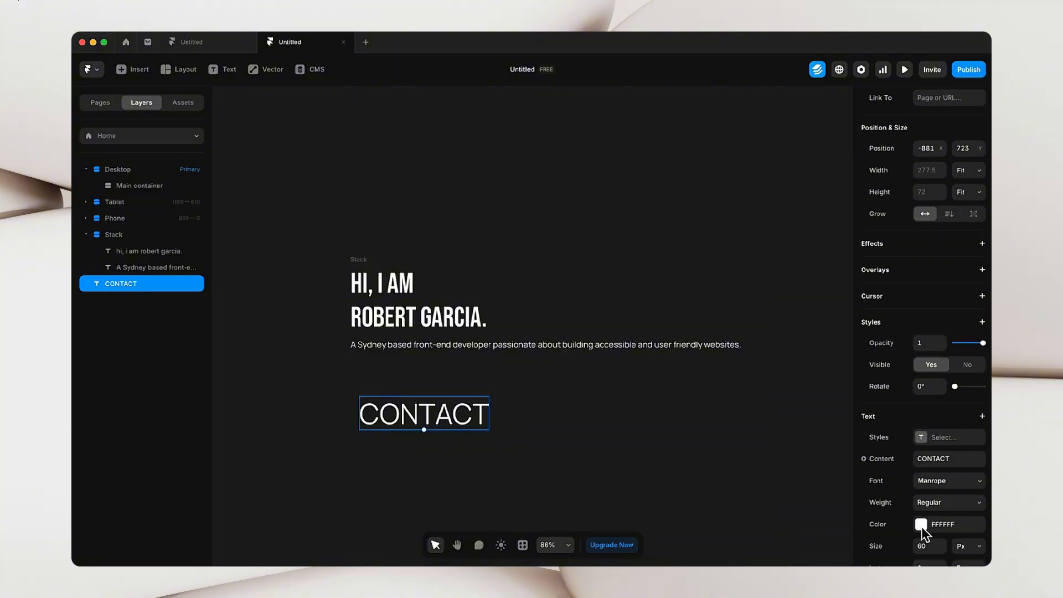
pyautogui.click(933, 536)
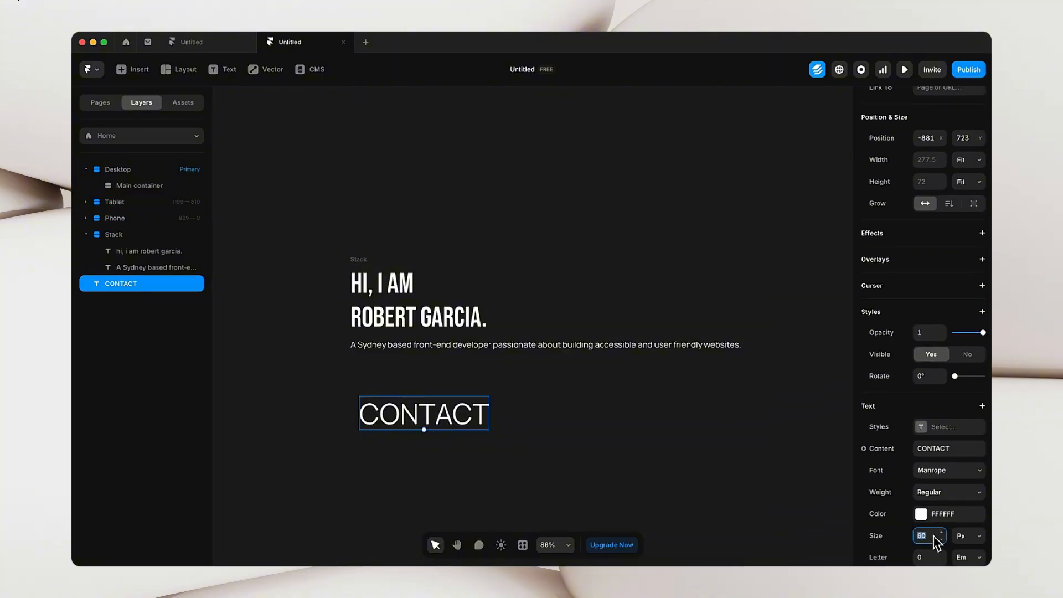
pyautogui.write('18')
pyautogui.click(720, 504)
pyautogui.click(392, 403)
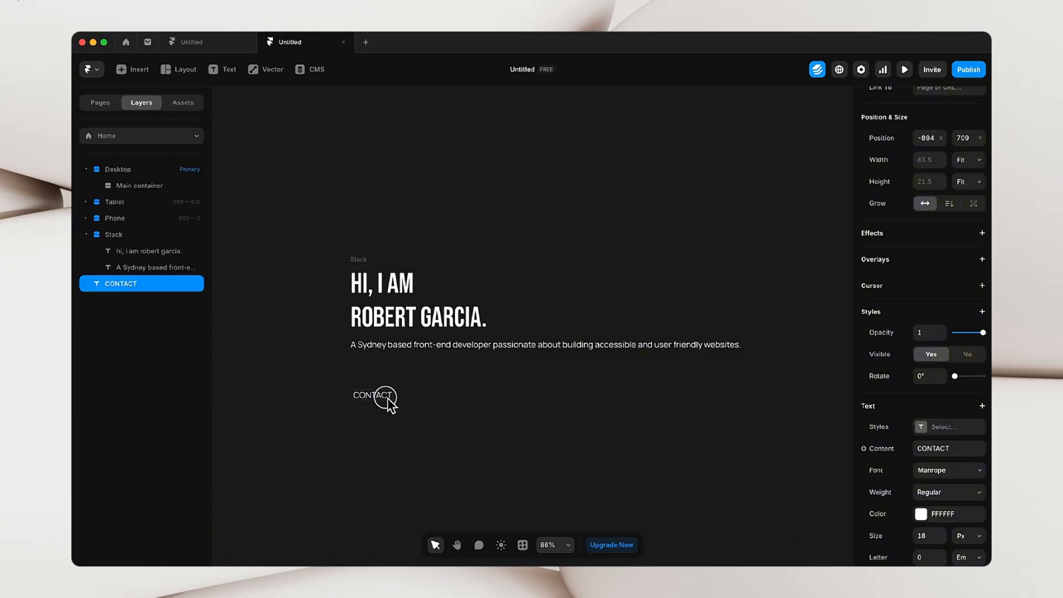
pyautogui.moveTo(392, 403); pyautogui.dragTo(389, 398)
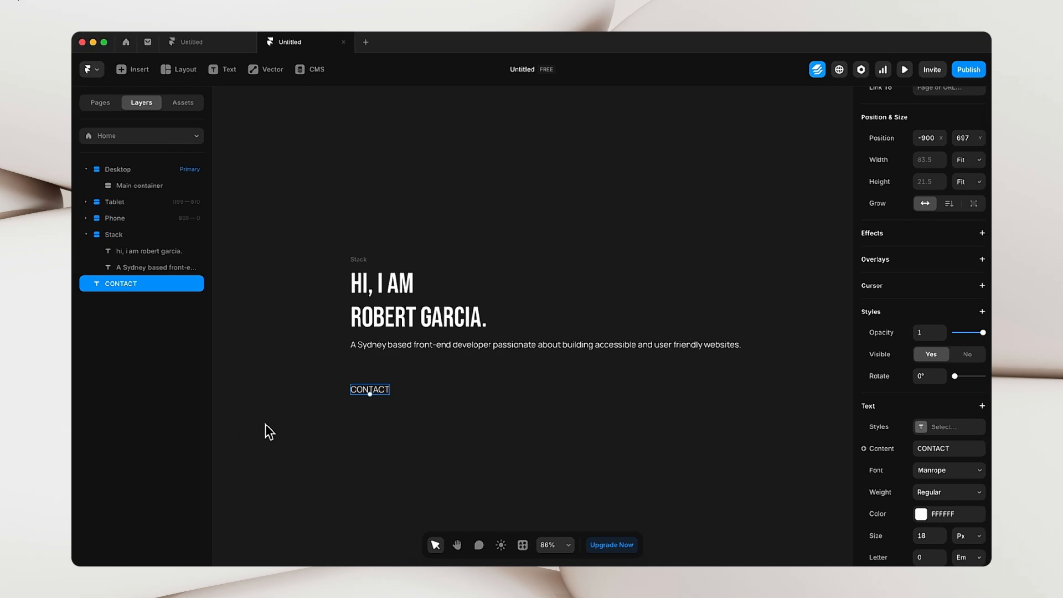
# - Insert a Material icon just right of the CONTACT text and set its fill to white (FFFFFF)
pyautogui.scroll(5, 389, 420)
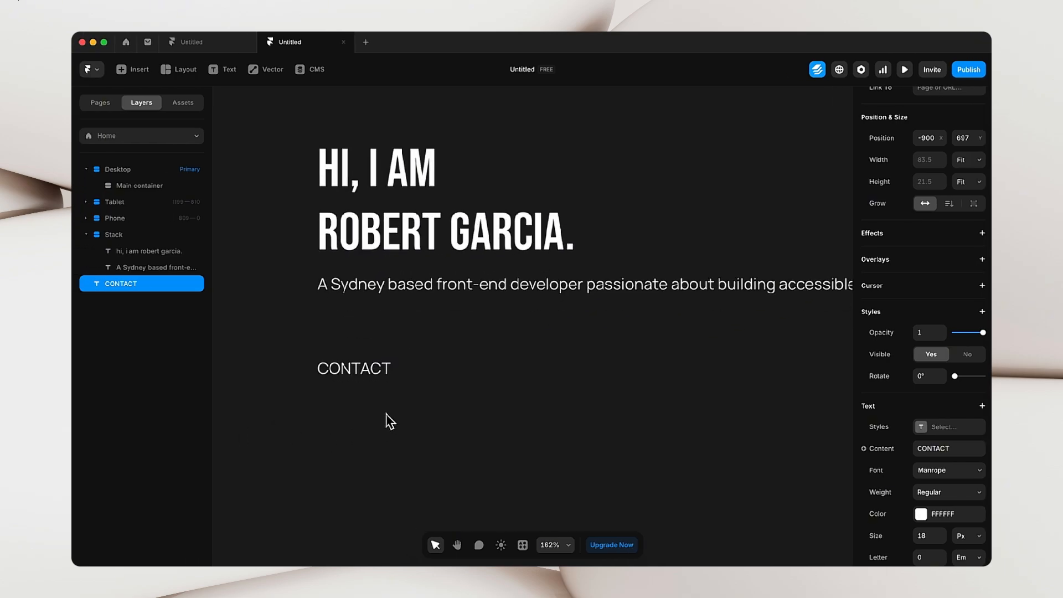
pyautogui.click(440, 398)
pyautogui.click(368, 373)
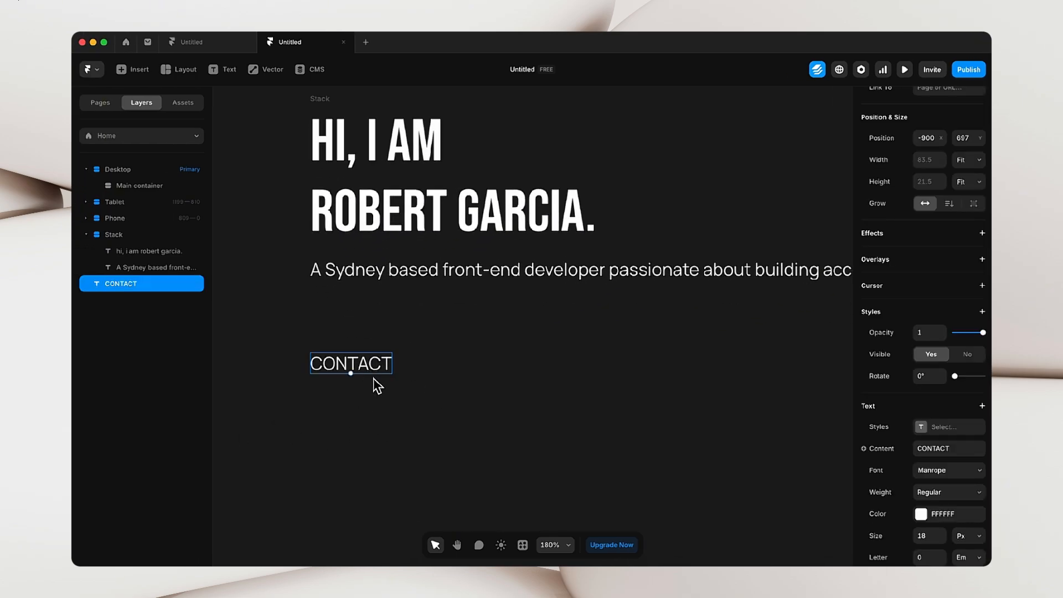
pyautogui.click(352, 421)
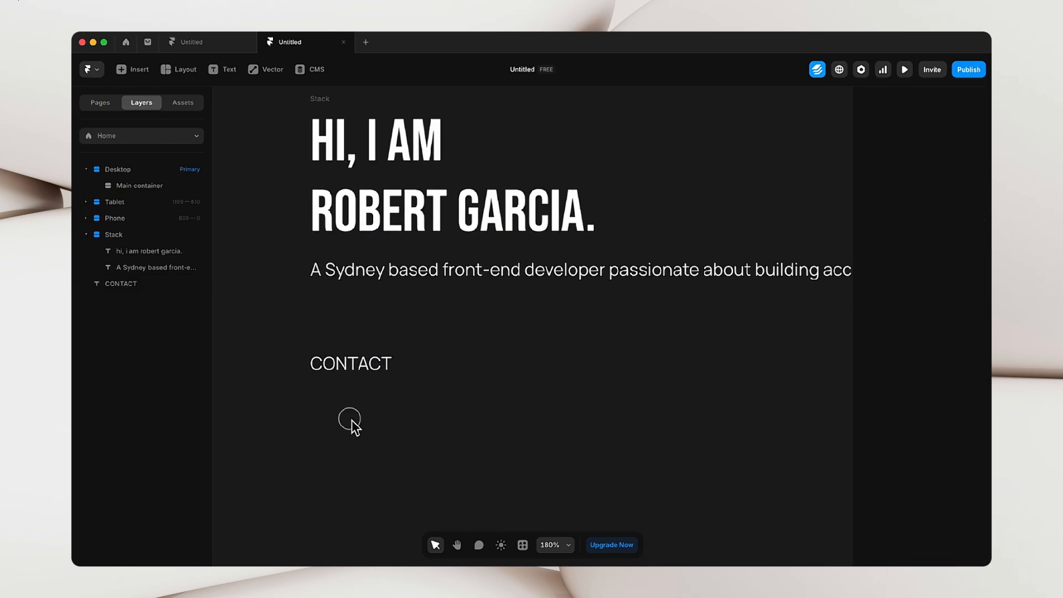
pyautogui.click(141, 74)
pyautogui.moveTo(137, 331)
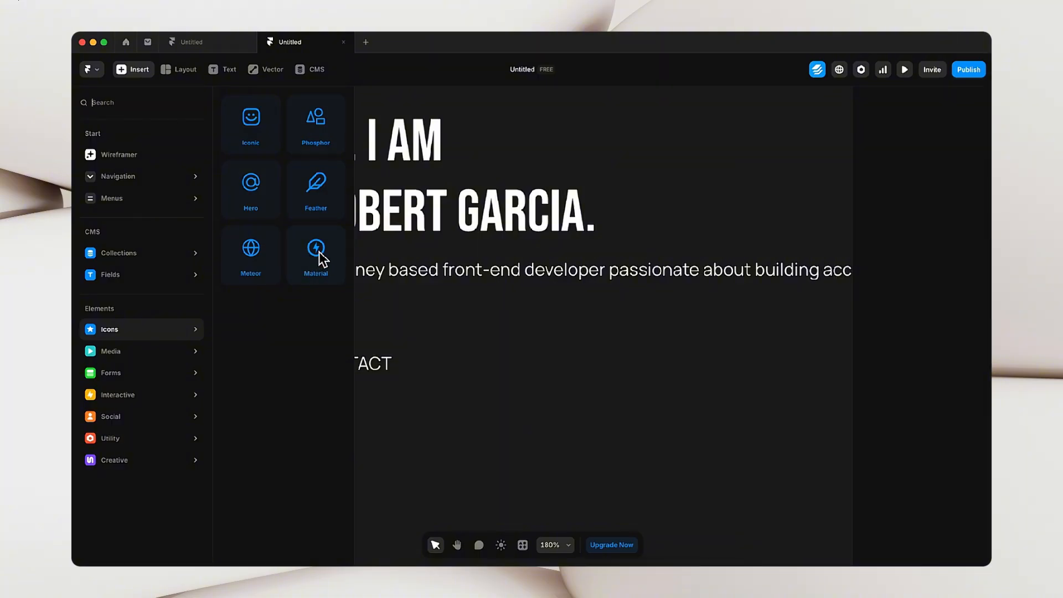
pyautogui.moveTo(317, 260); pyautogui.dragTo(424, 364)
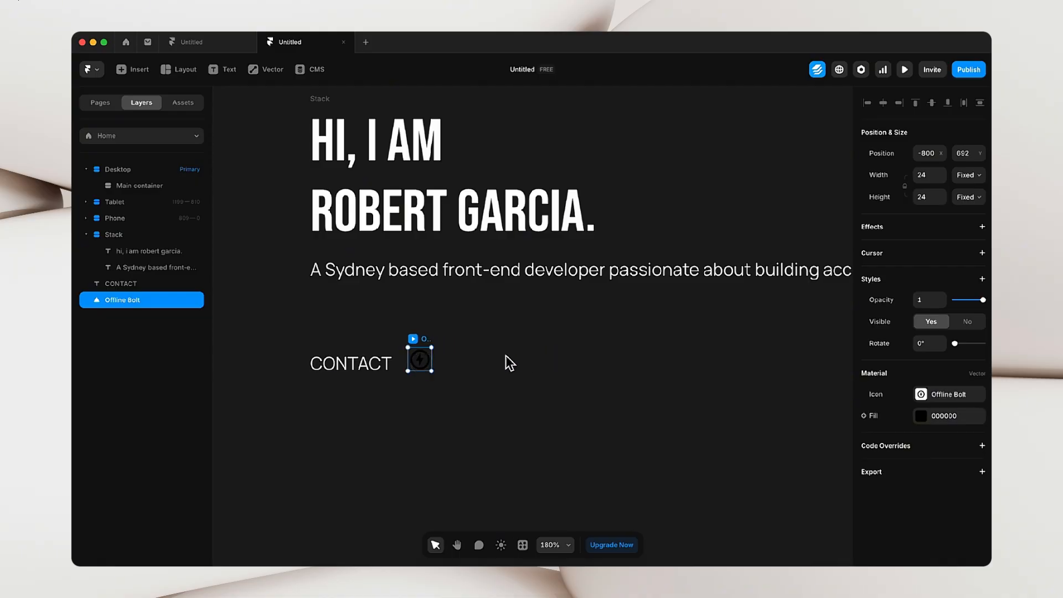
pyautogui.click(923, 418)
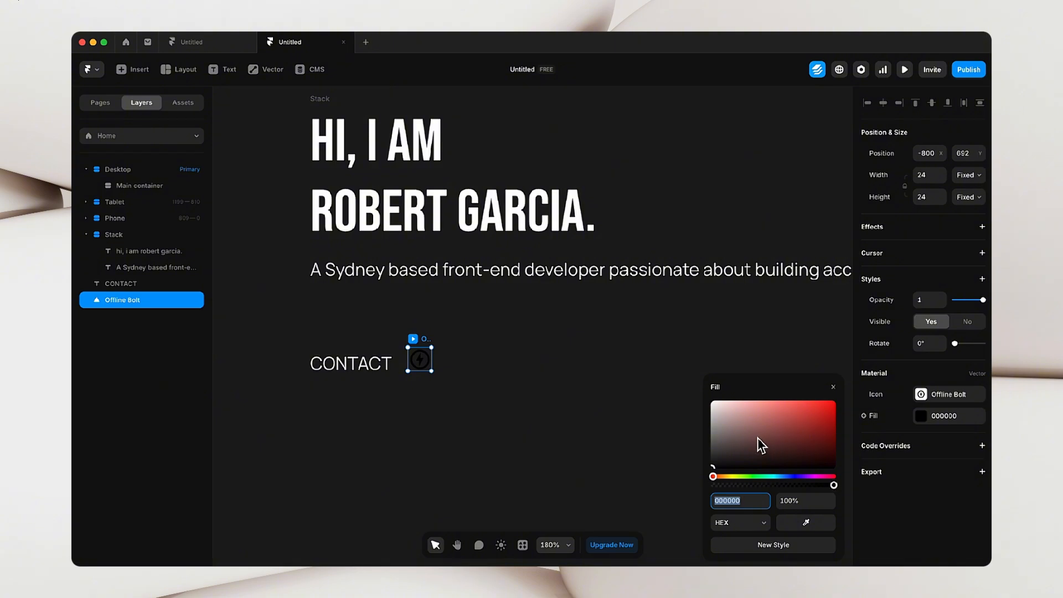
pyautogui.click(714, 403)
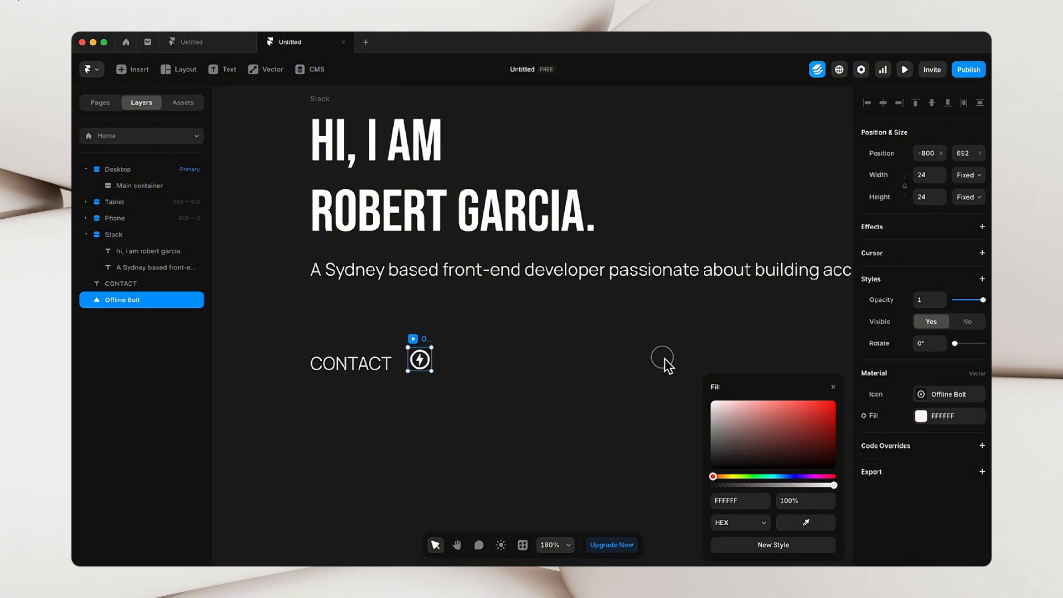
# - Search the Material icons for "arro", switch the icon to Arrow Outward, and align it vertically with the CONTACT text
pyautogui.click(932, 396)
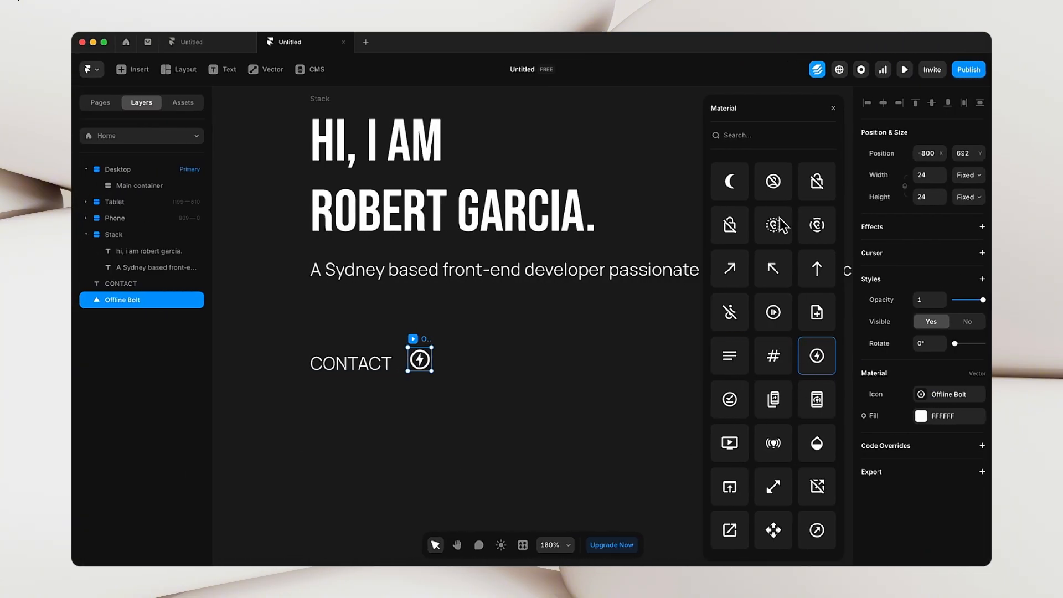
pyautogui.write('arro')
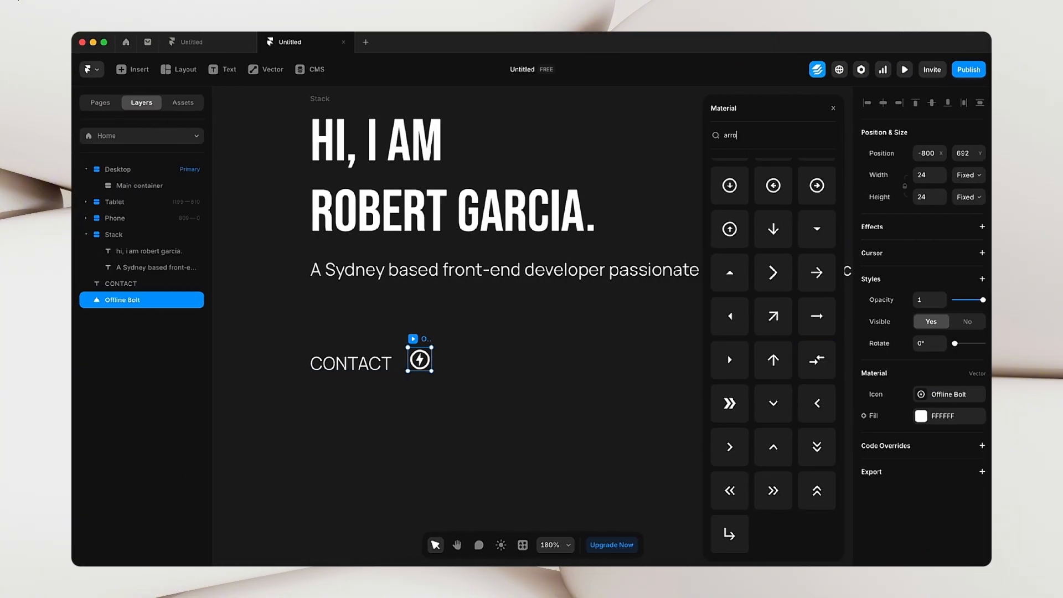
pyautogui.click(777, 317)
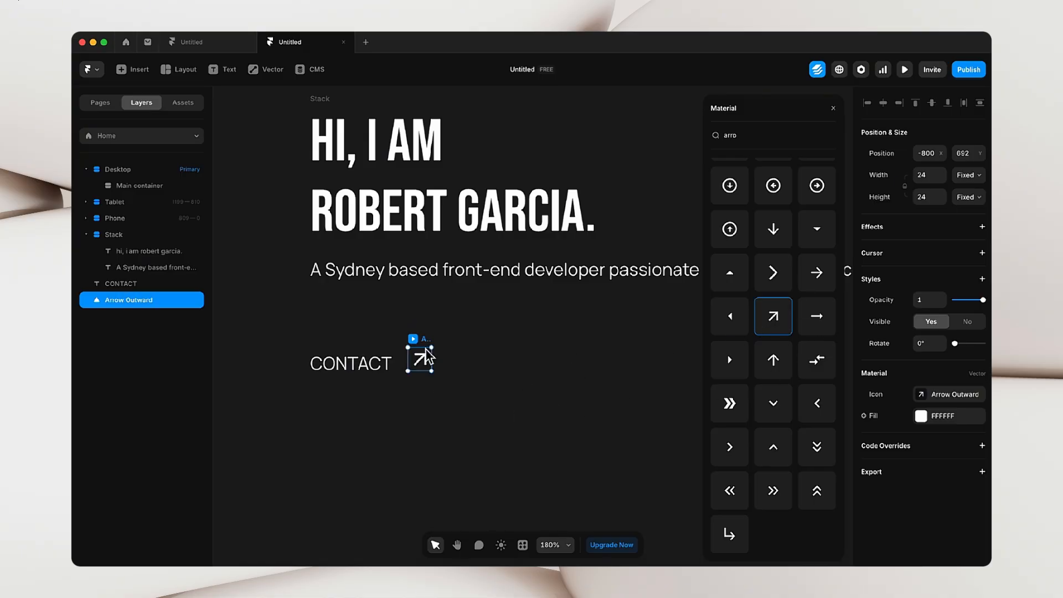
pyautogui.click(607, 417)
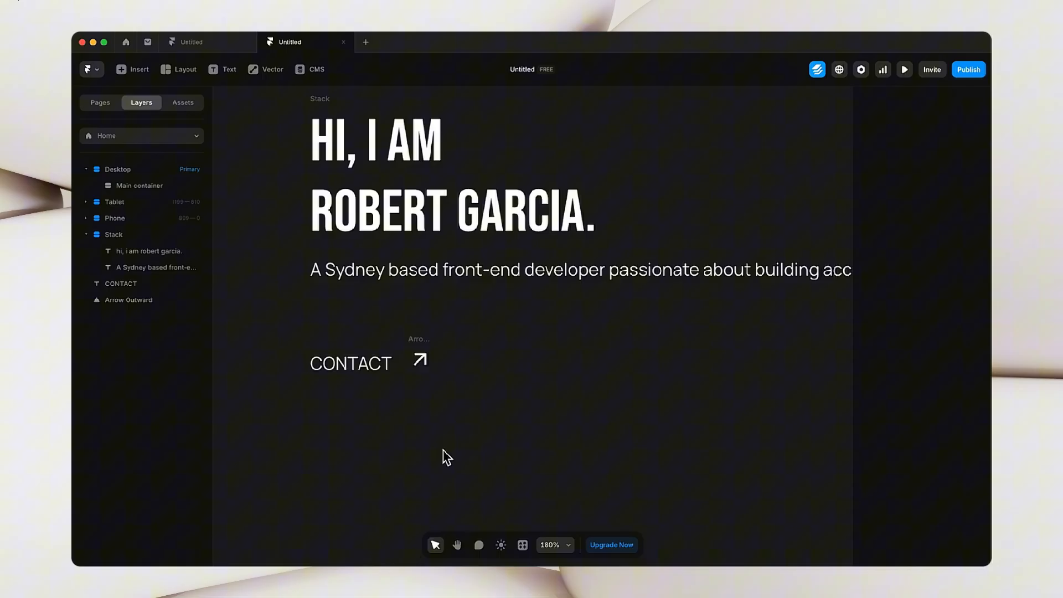
pyautogui.click(424, 349)
pyautogui.moveTo(426, 347); pyautogui.dragTo(423, 348)
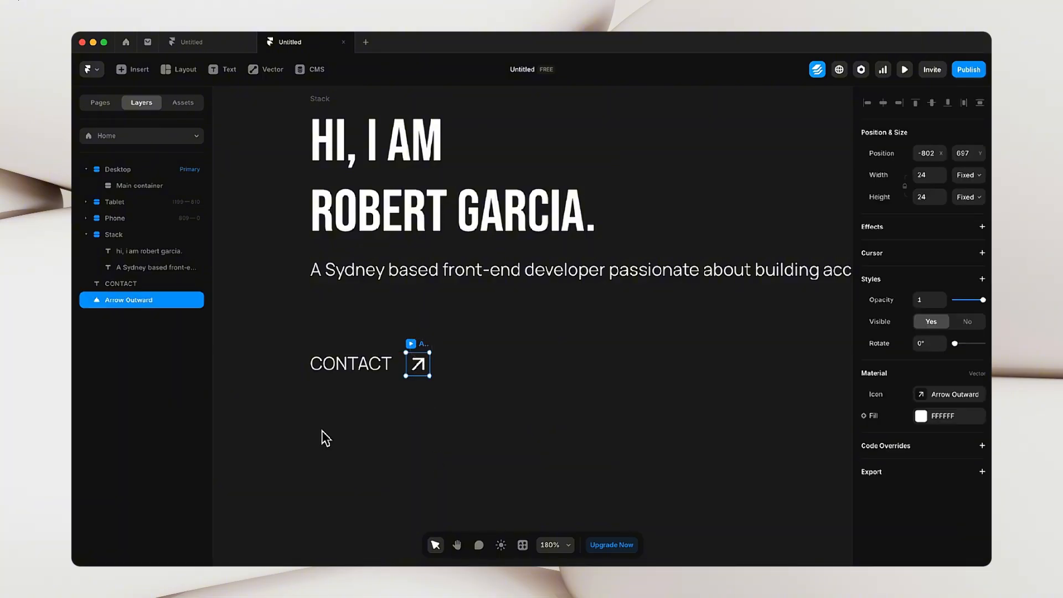
# - Wrap the CONTACT text and the arrow icon together in a stack
pyautogui.click(318, 450)
pyautogui.press('space')
pyautogui.moveTo(318, 456); pyautogui.dragTo(392, 451)
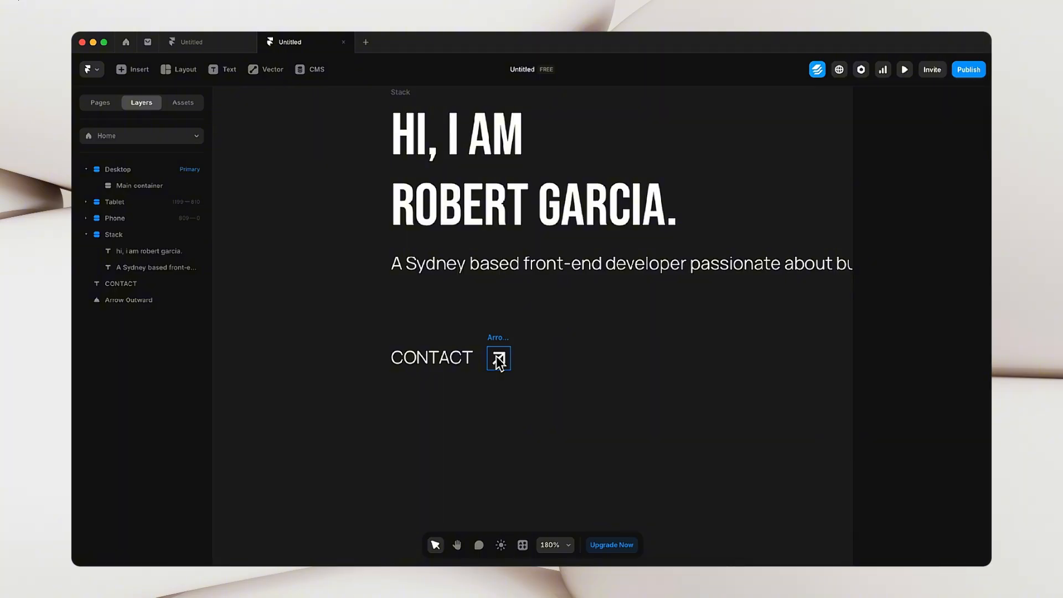
pyautogui.moveTo(363, 316); pyautogui.dragTo(608, 448)
pyautogui.rightClick(438, 364)
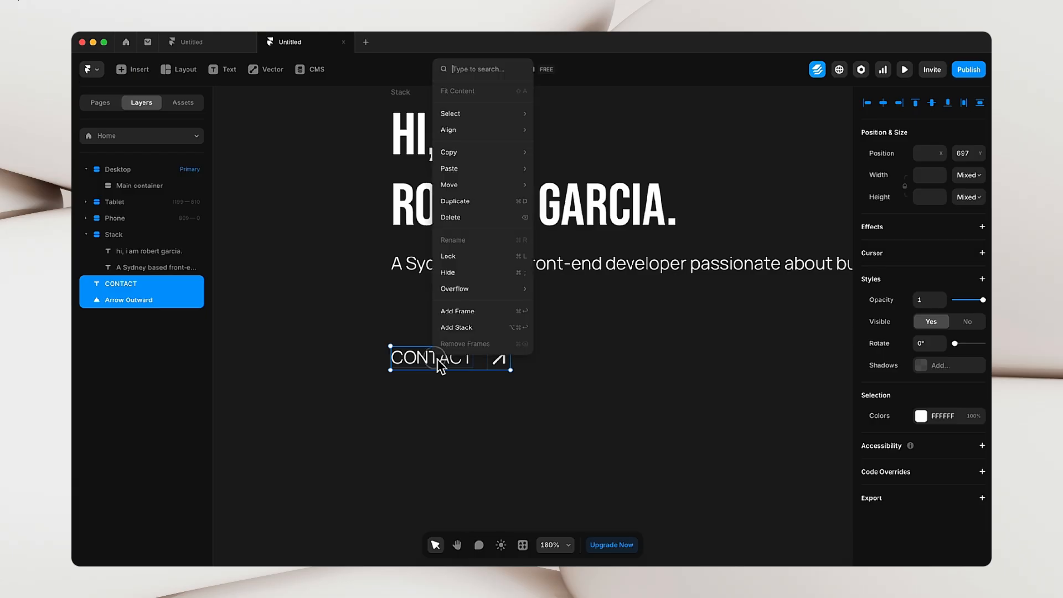
pyautogui.click(458, 329)
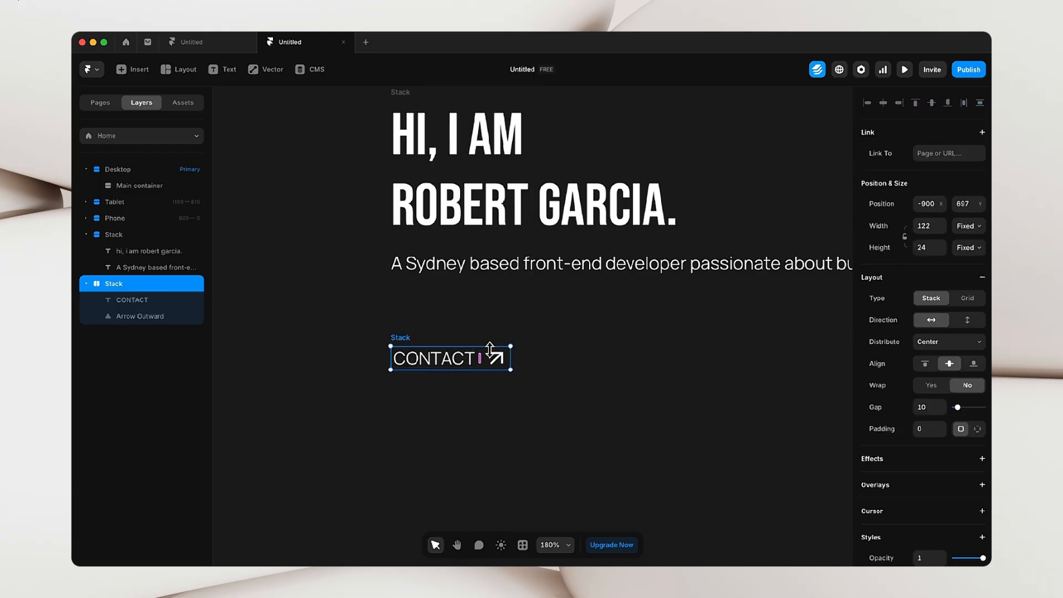
pyautogui.click(564, 358)
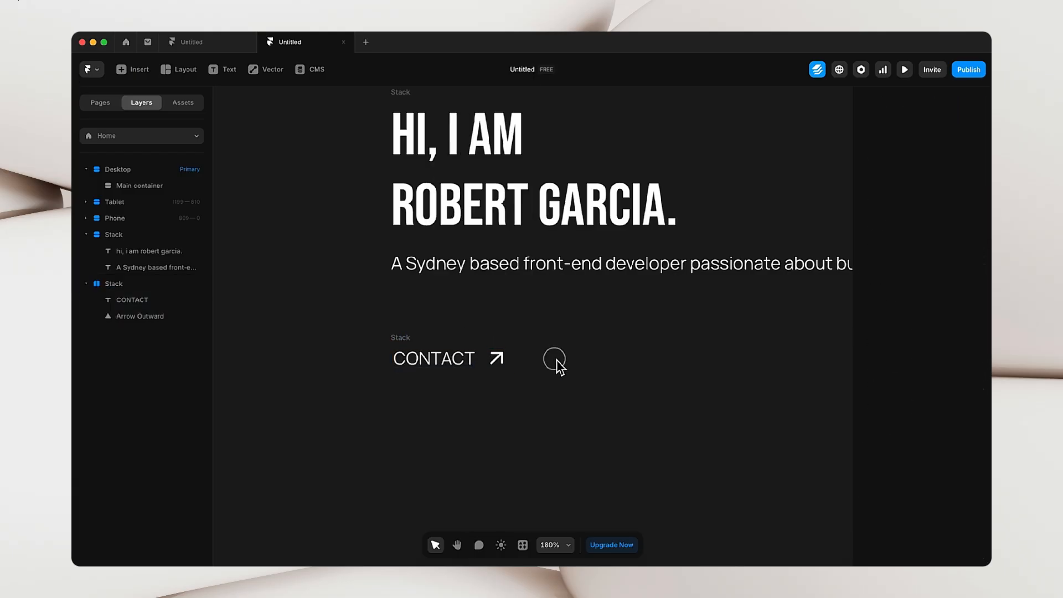
pyautogui.click(398, 339)
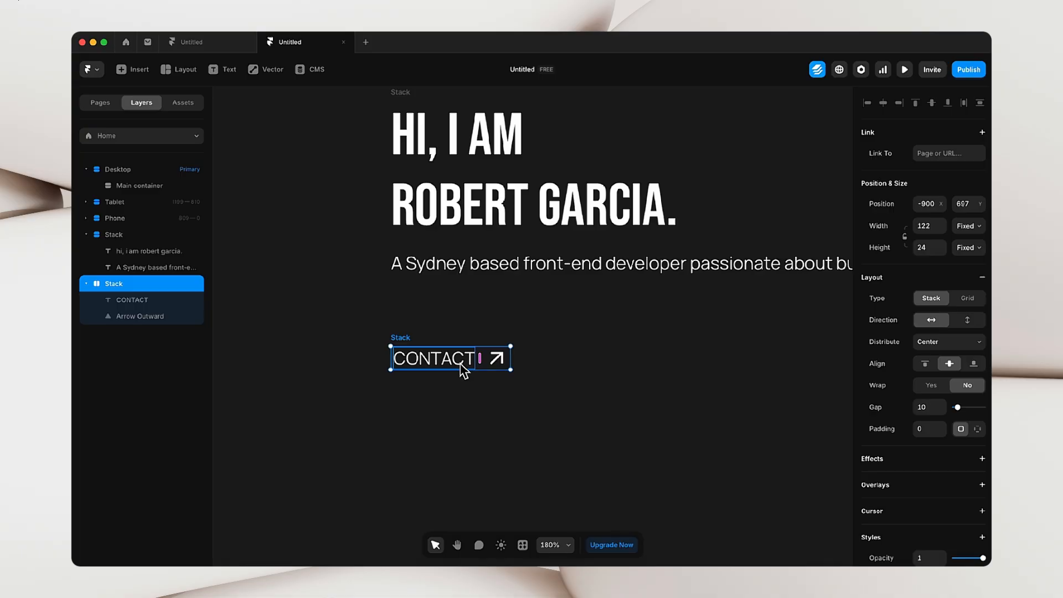
pyautogui.click(464, 371)
pyautogui.click(436, 326)
pyautogui.click(408, 334)
pyautogui.click(565, 387)
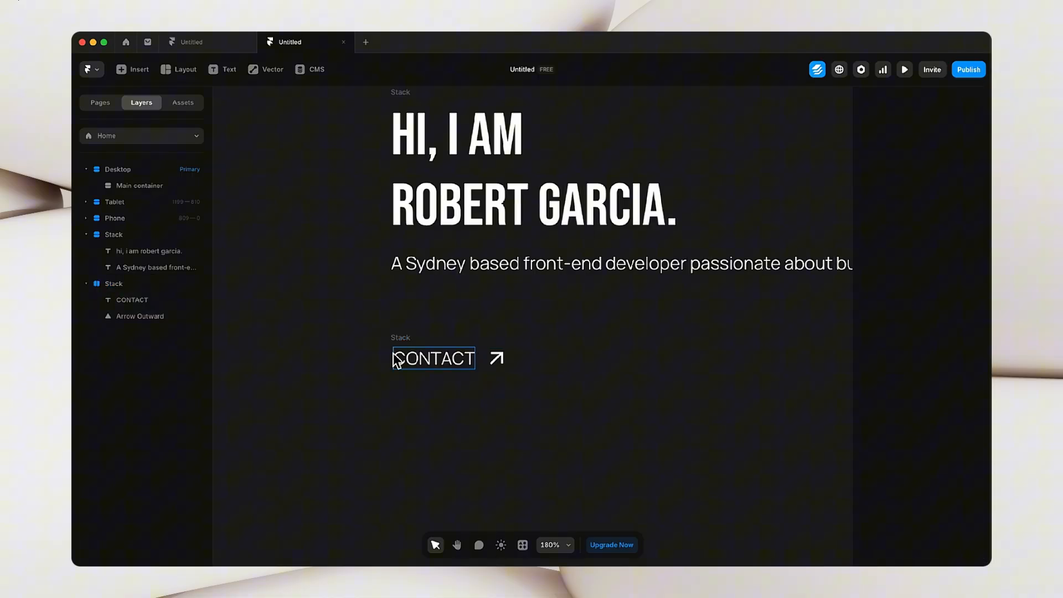
# - Change the contact link's text to CONTACT ME
pyautogui.click(431, 357)
pyautogui.doubleClick(432, 357)
pyautogui.click(476, 359)
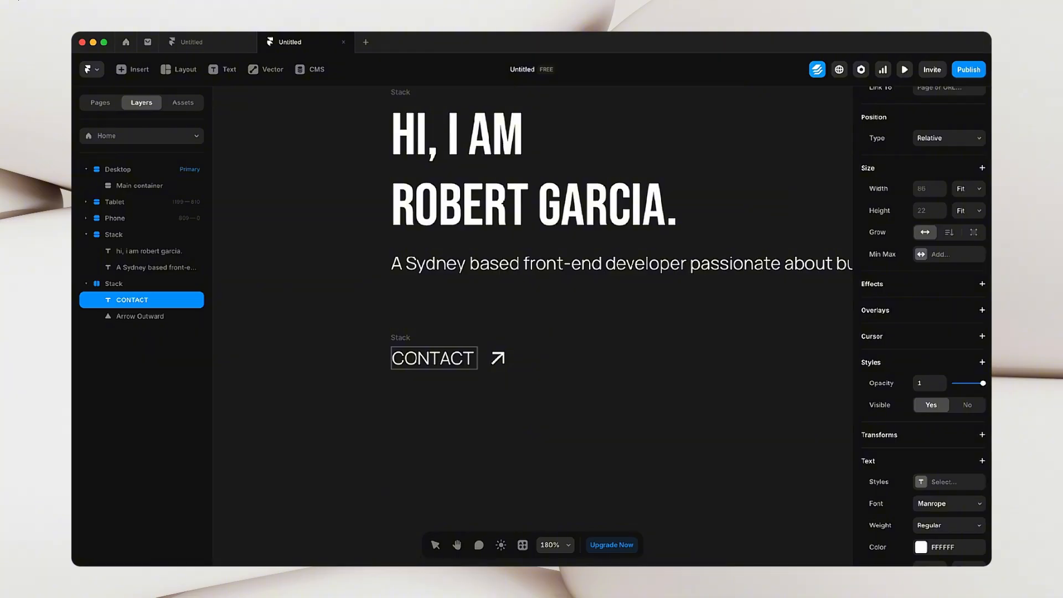
pyautogui.press('capslock')
pyautogui.write('ME')
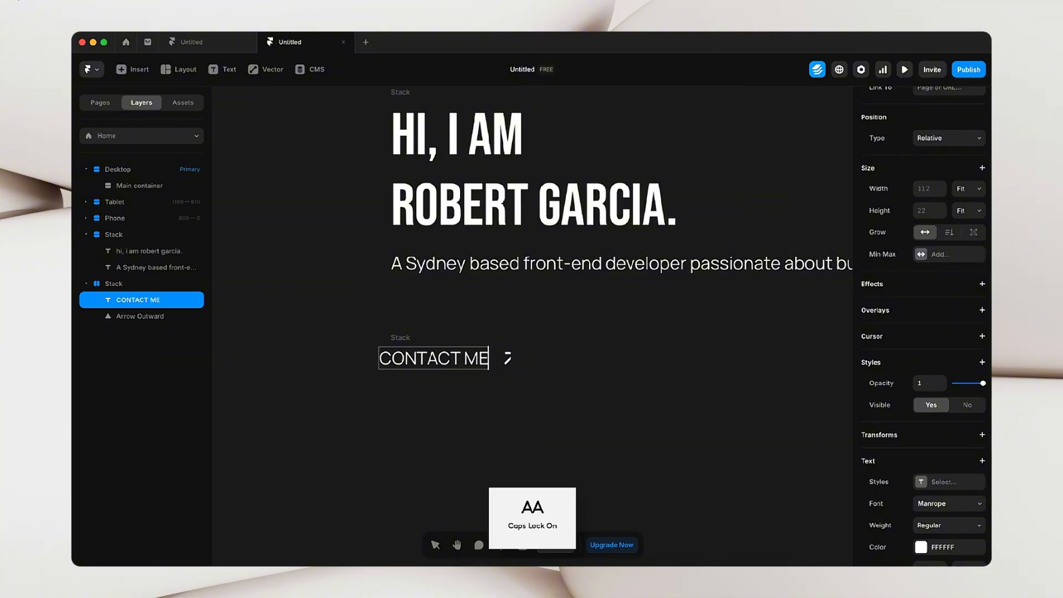
pyautogui.click(531, 398)
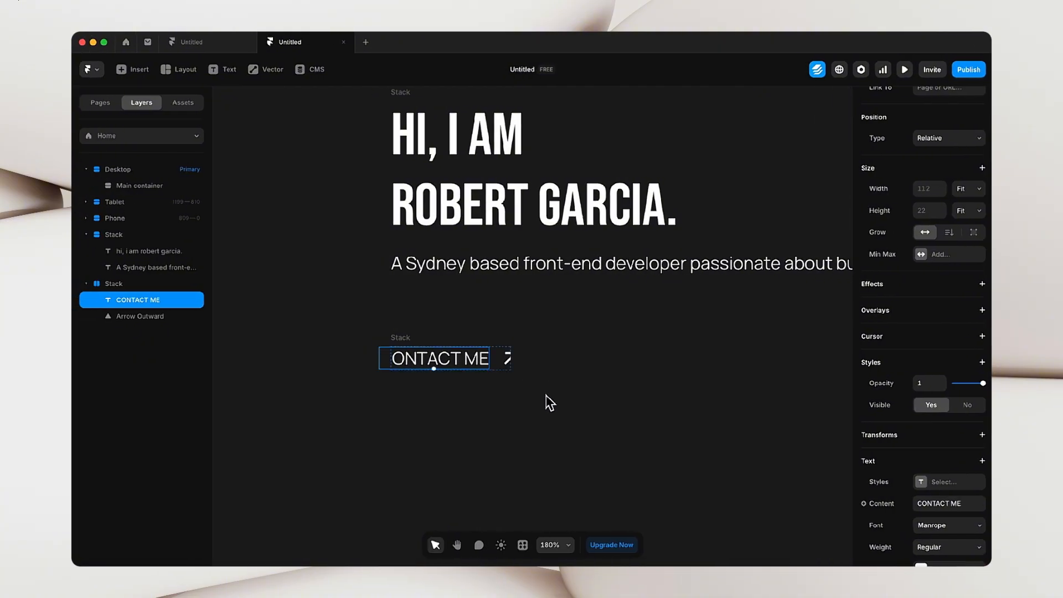
pyautogui.click(527, 403)
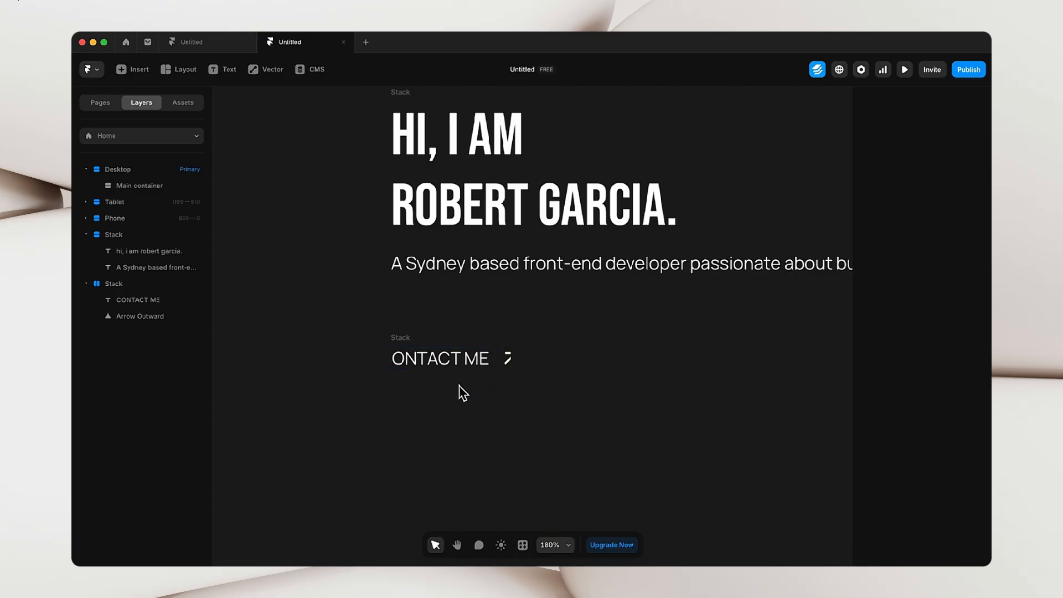
# - Set both the width and height of the contact link's stack to Fit Content
pyautogui.click(407, 340)
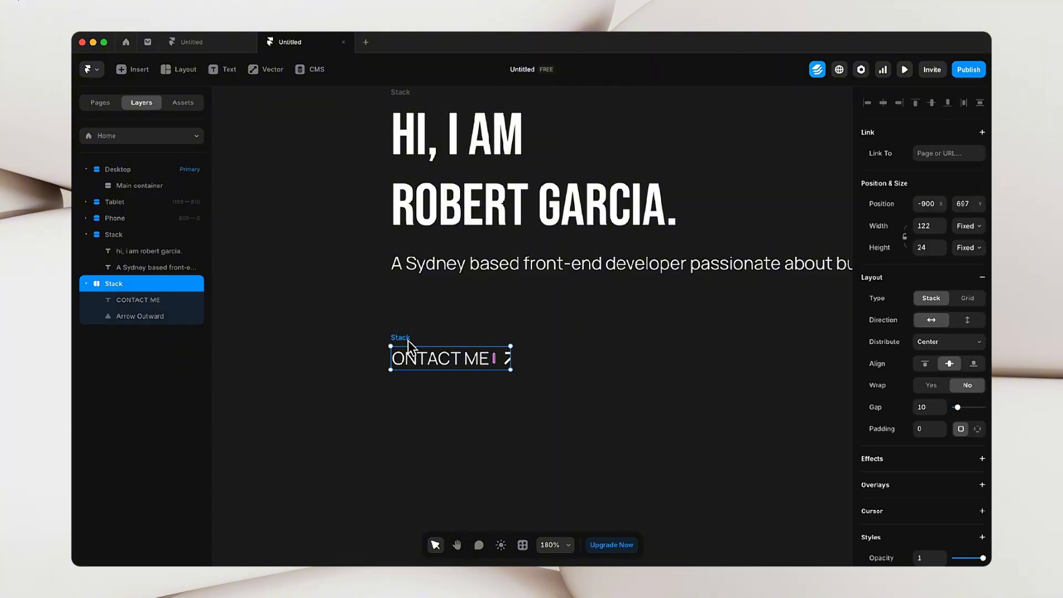
pyautogui.click(977, 228)
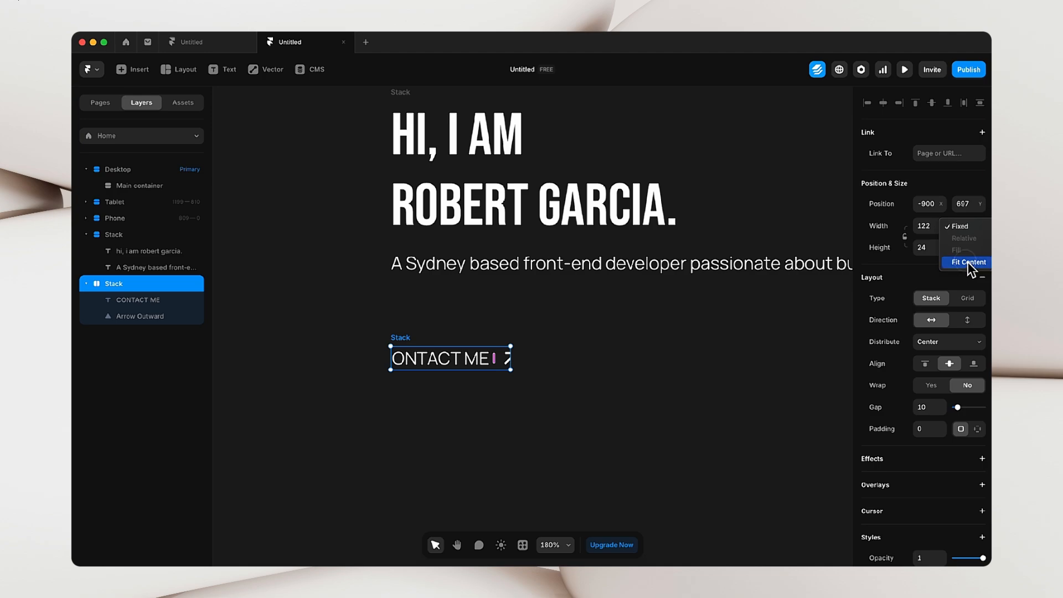
pyautogui.click(970, 263)
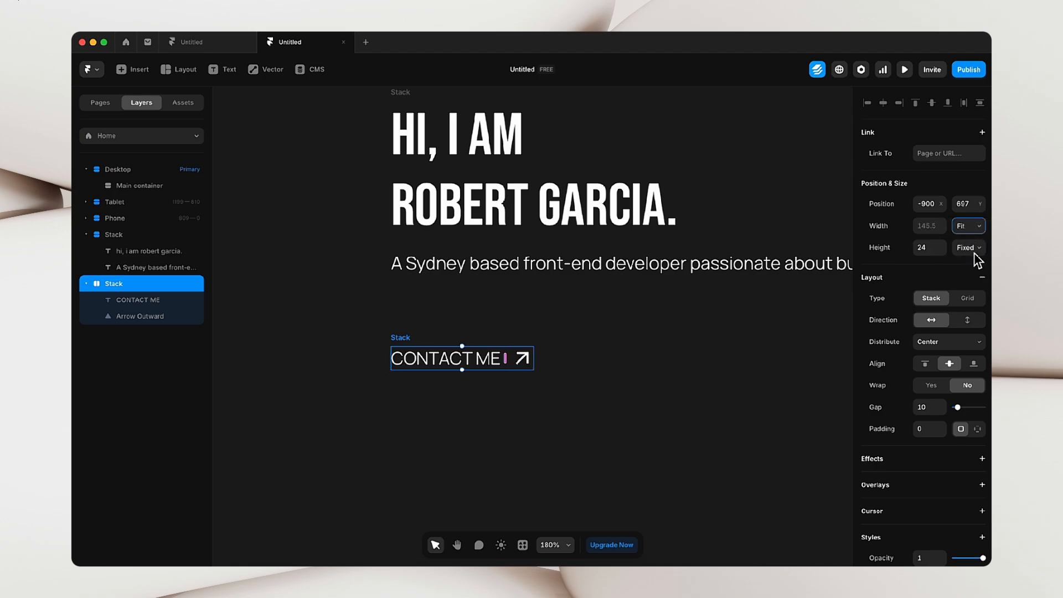
pyautogui.click(967, 247)
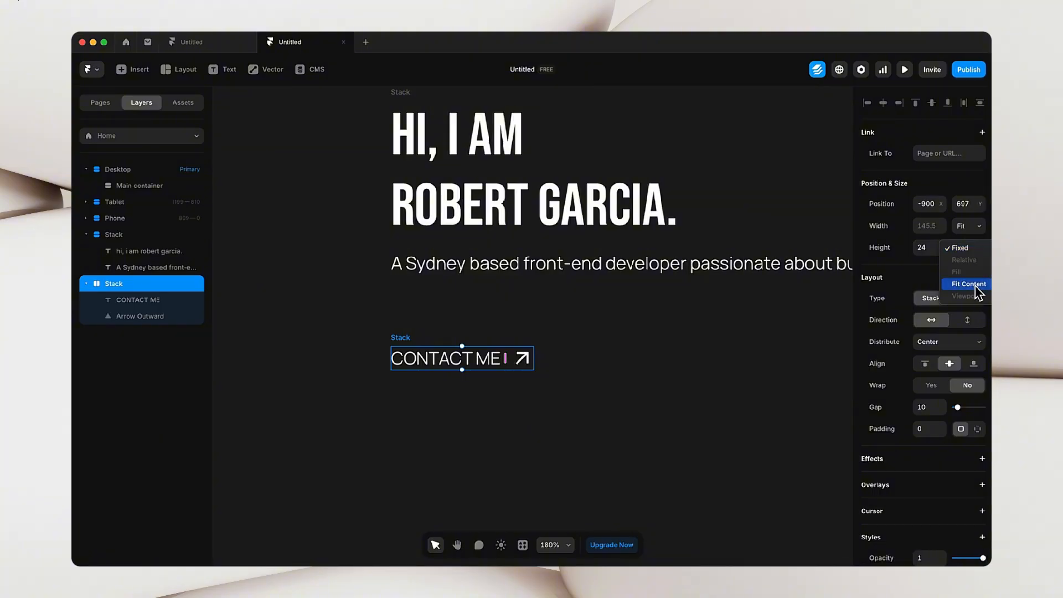
pyautogui.click(970, 278)
pyautogui.click(679, 386)
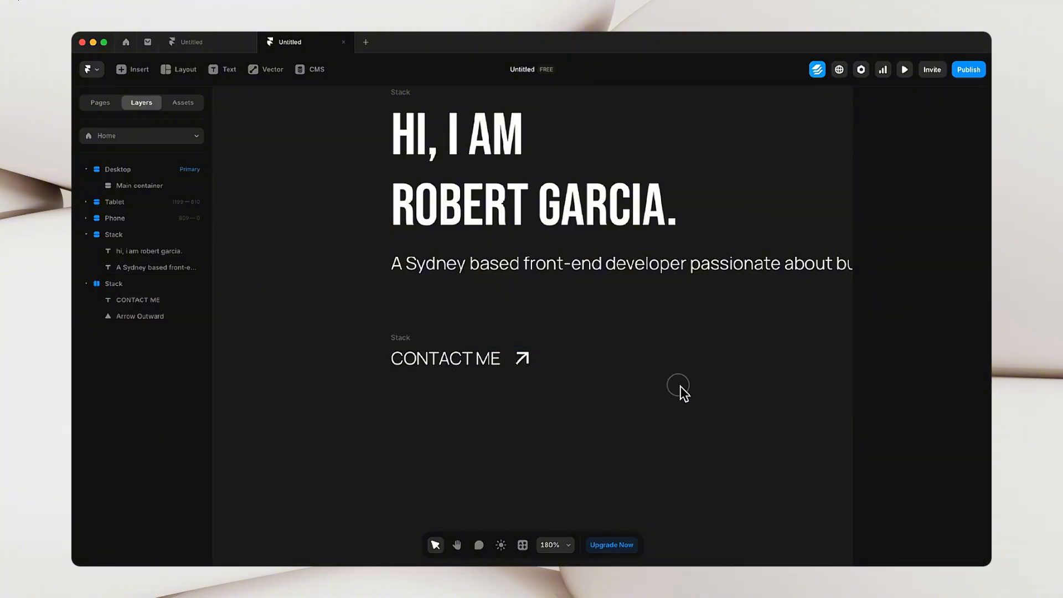
# - Compare the contact link with the original in the Figma design and review the CONTACT ME text's properties
pyautogui.click(523, 361)
pyautogui.click(486, 363)
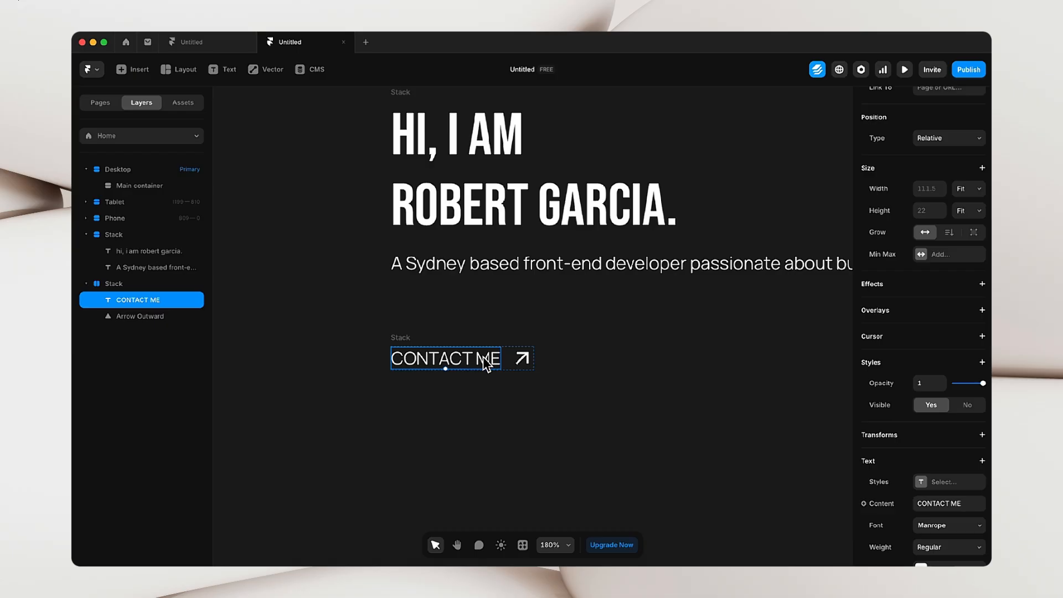
pyautogui.click(429, 327)
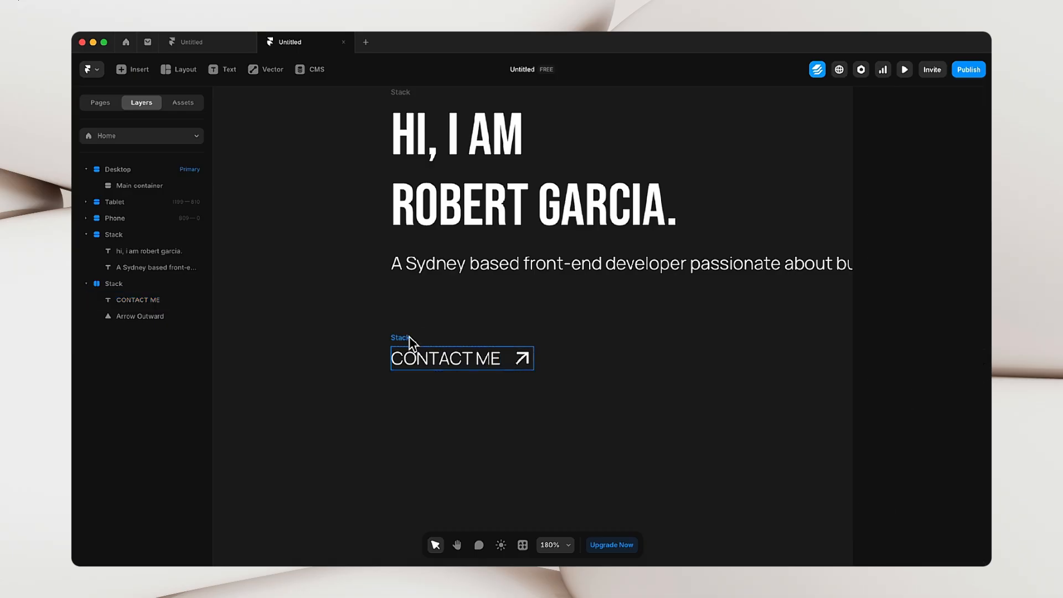
pyautogui.hotkey('ctrl', 'Right')
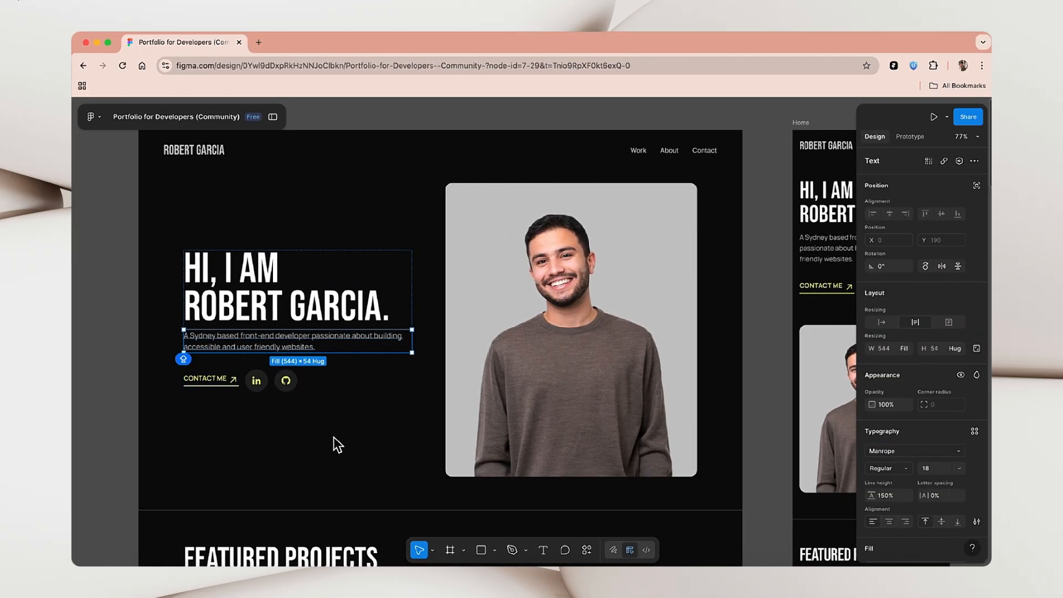
pyautogui.hotkey('ctrl', 'Left')
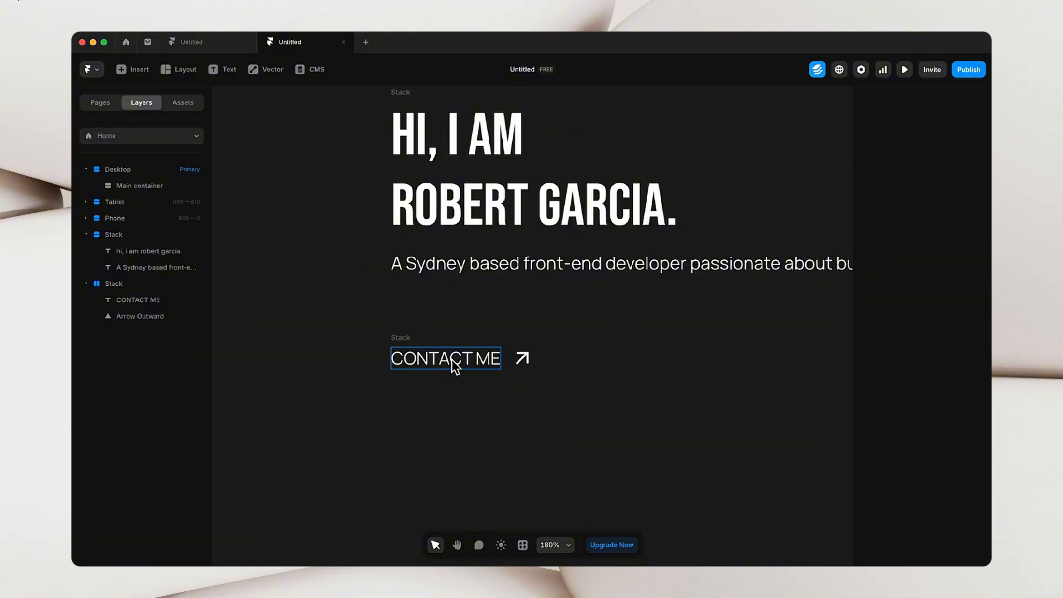
pyautogui.click(451, 360)
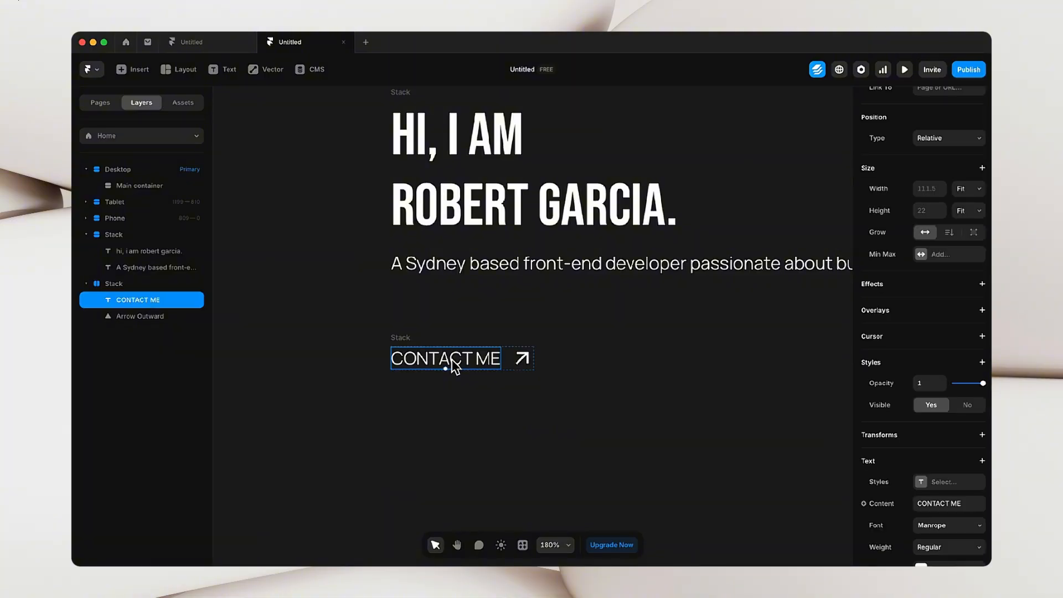
pyautogui.scroll(-3, 941, 398)
pyautogui.scroll(3, 618, 352)
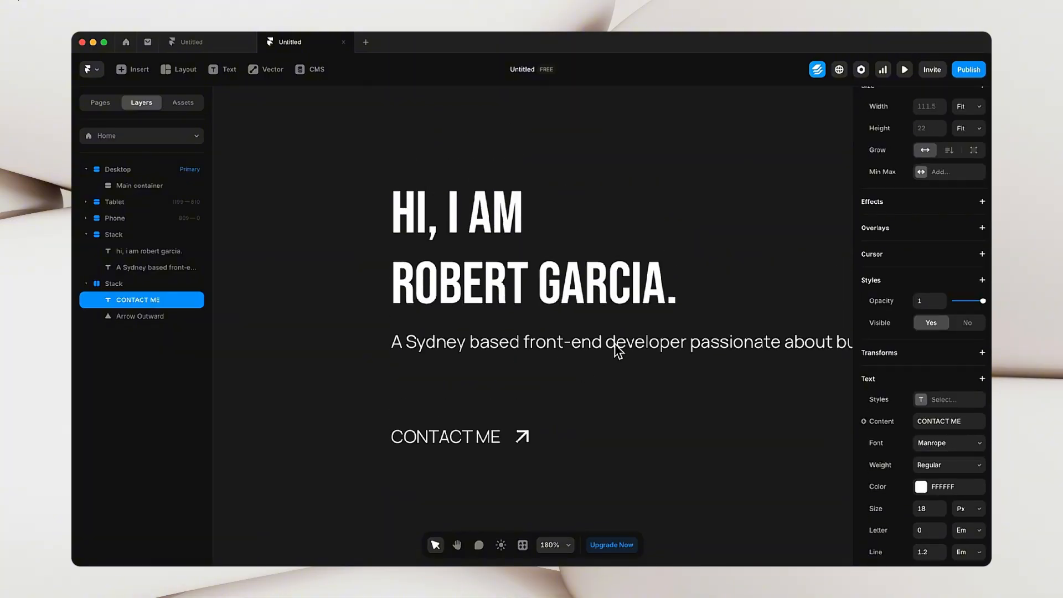
pyautogui.scroll(-3, 748, 367)
# - Switch to the Figma design and copy the CONTACT ME button's hex colour D3E97A from its selection colors
pyautogui.hotkey('ctrl', 'Right')
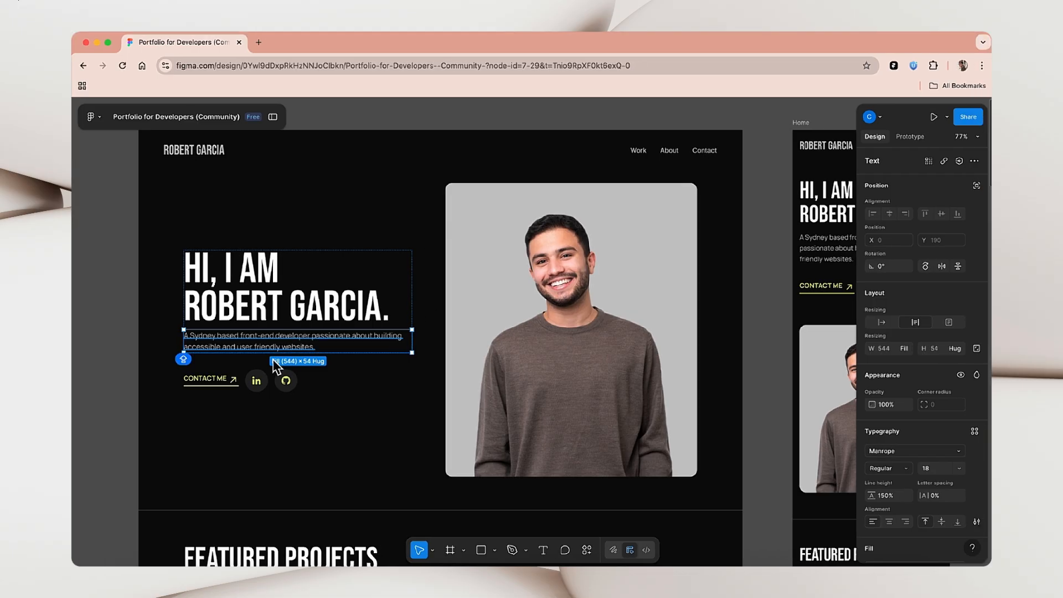
pyautogui.click(224, 381)
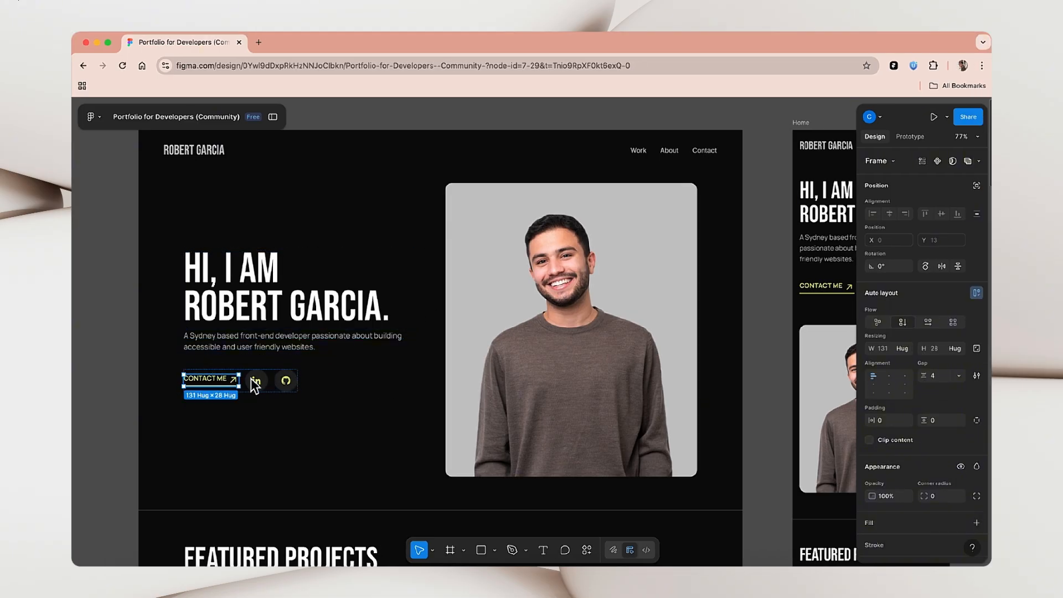
pyautogui.scroll(-3, 919, 399)
pyautogui.click(898, 475)
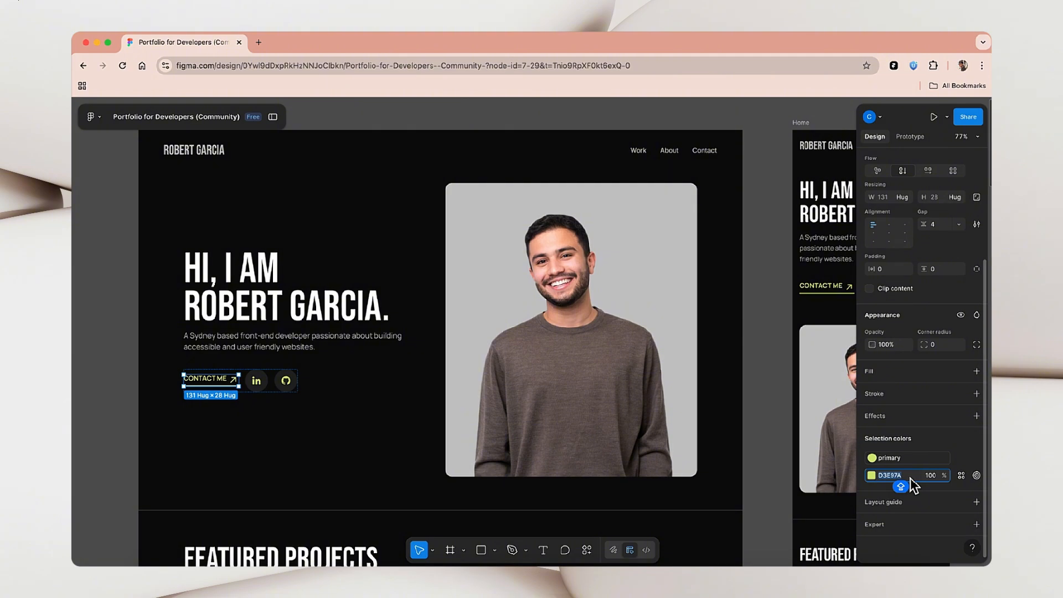
pyautogui.press('super+c')
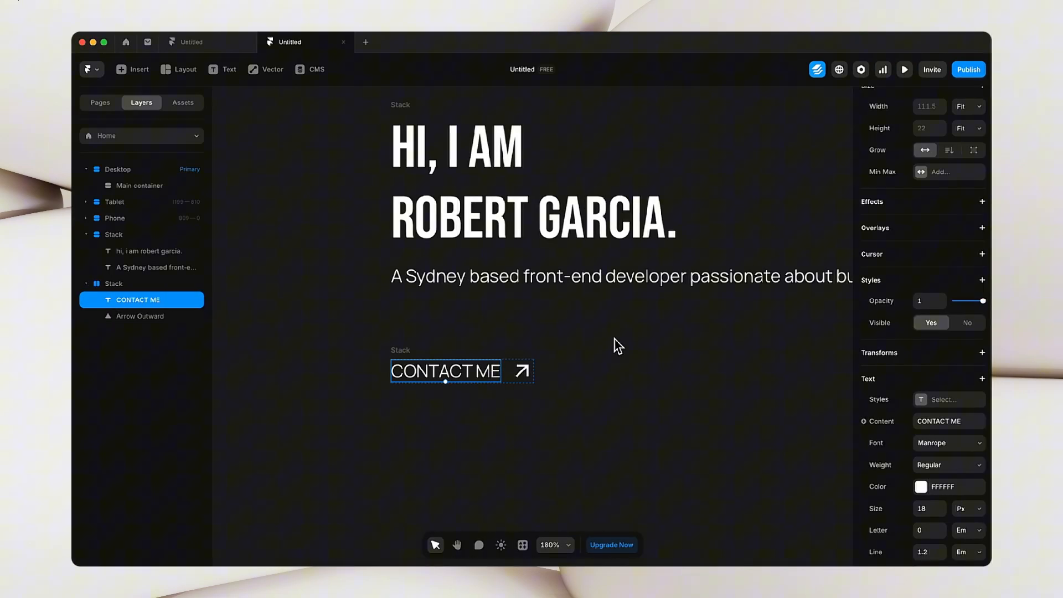
# - Back in Framer, recolour the contact stack's text and arrow together by replacing its selection color with D3E97A
pyautogui.click(614, 339)
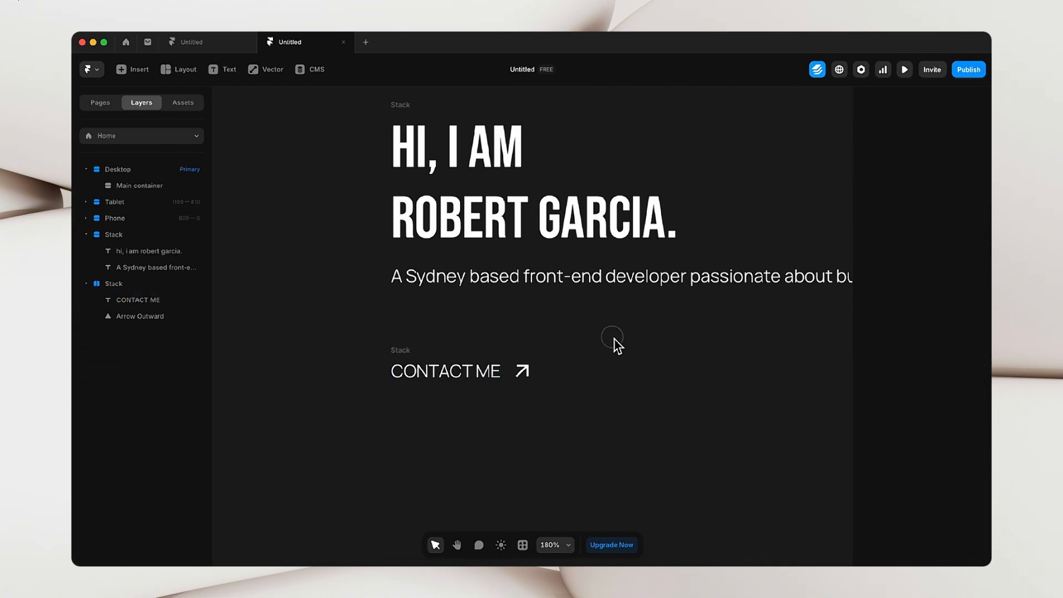
pyautogui.click(410, 349)
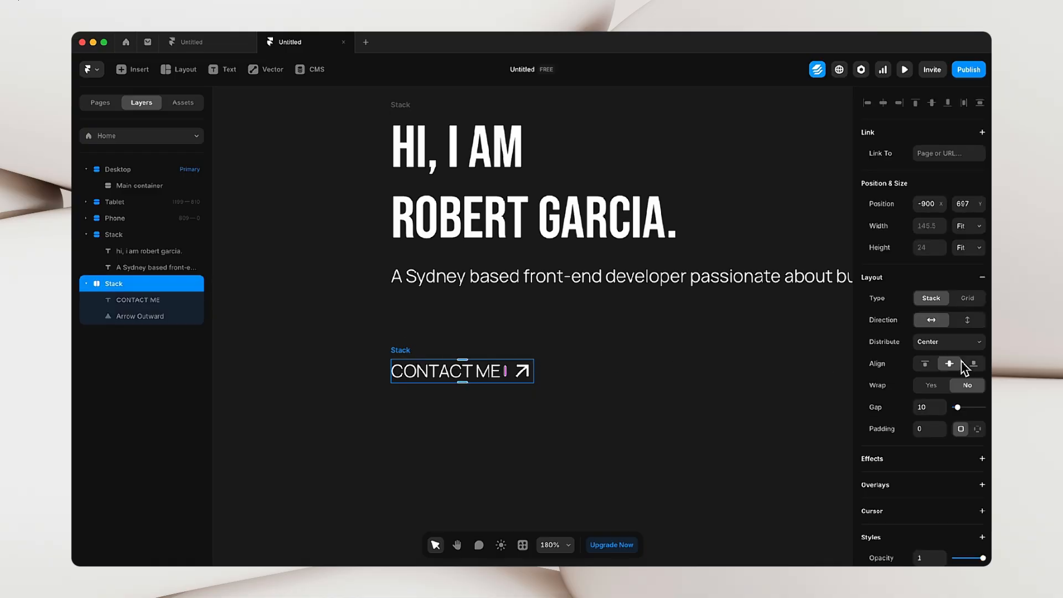
pyautogui.scroll(-5, 964, 367)
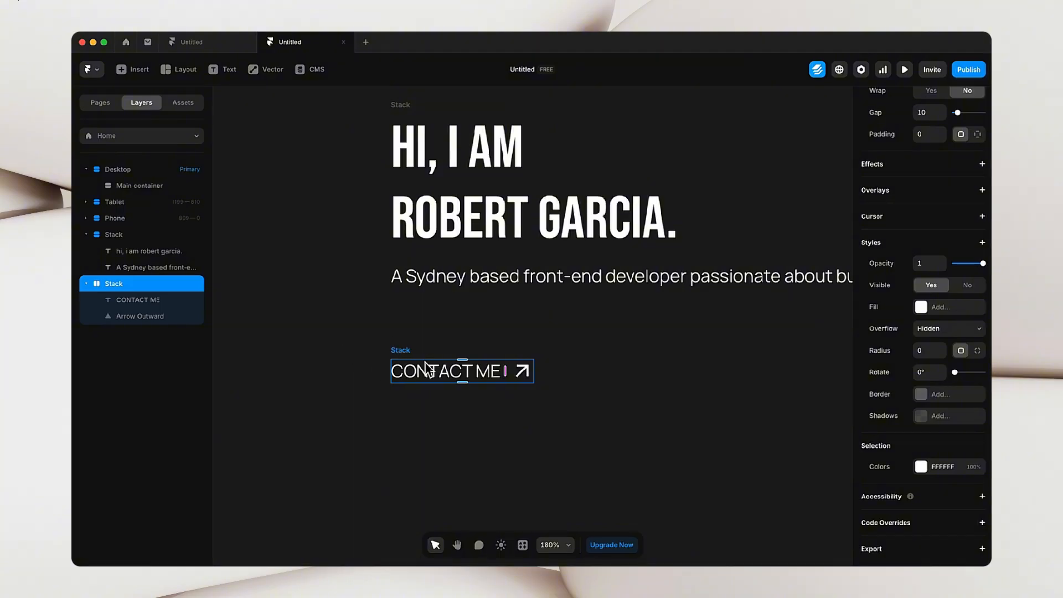
pyautogui.click(921, 467)
pyautogui.press('super+v')
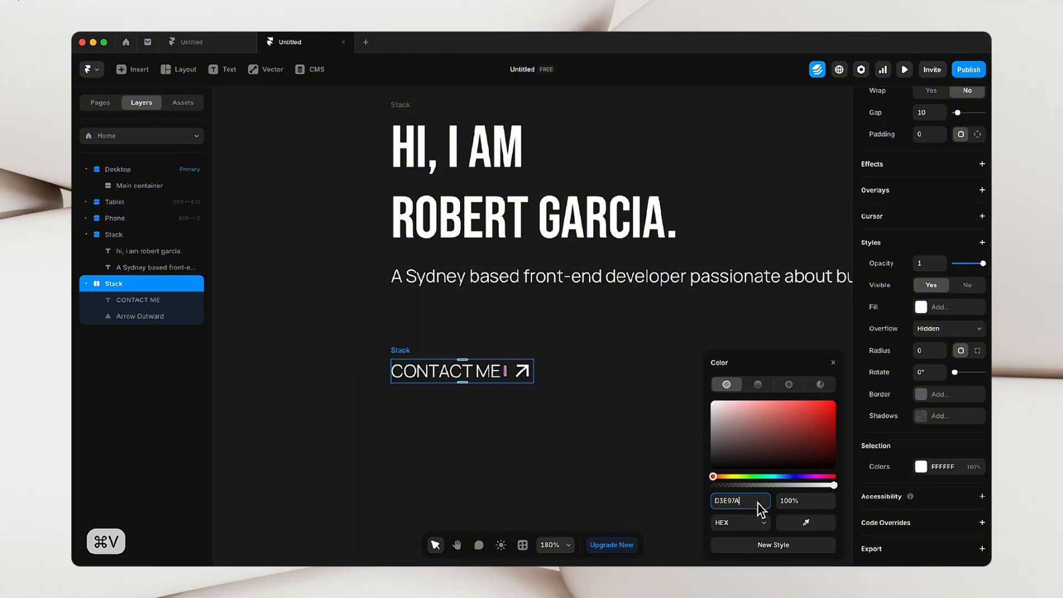
pyautogui.click(547, 433)
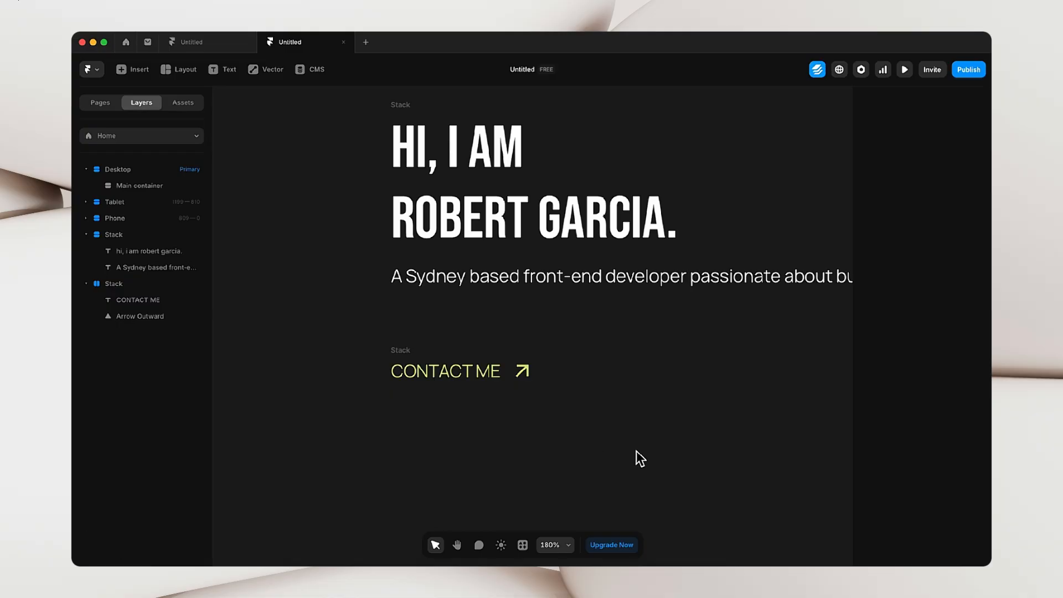
# - Move the contact stack slightly up toward the introductory text and rename its layer Button
pyautogui.moveTo(410, 345); pyautogui.dragTo(411, 325)
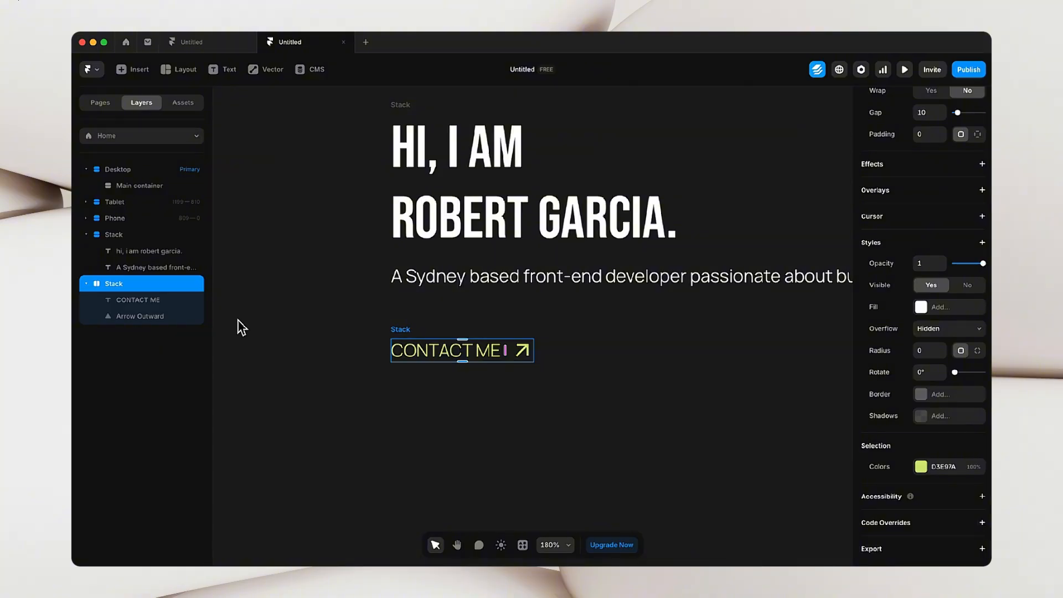
pyautogui.doubleClick(139, 283)
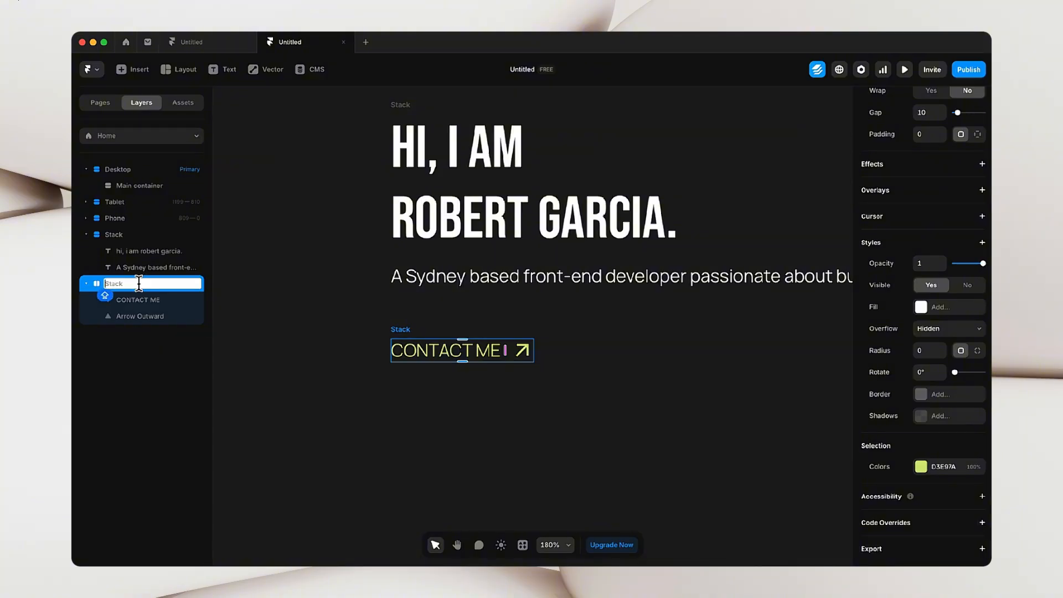
pyautogui.write('BUTTON')
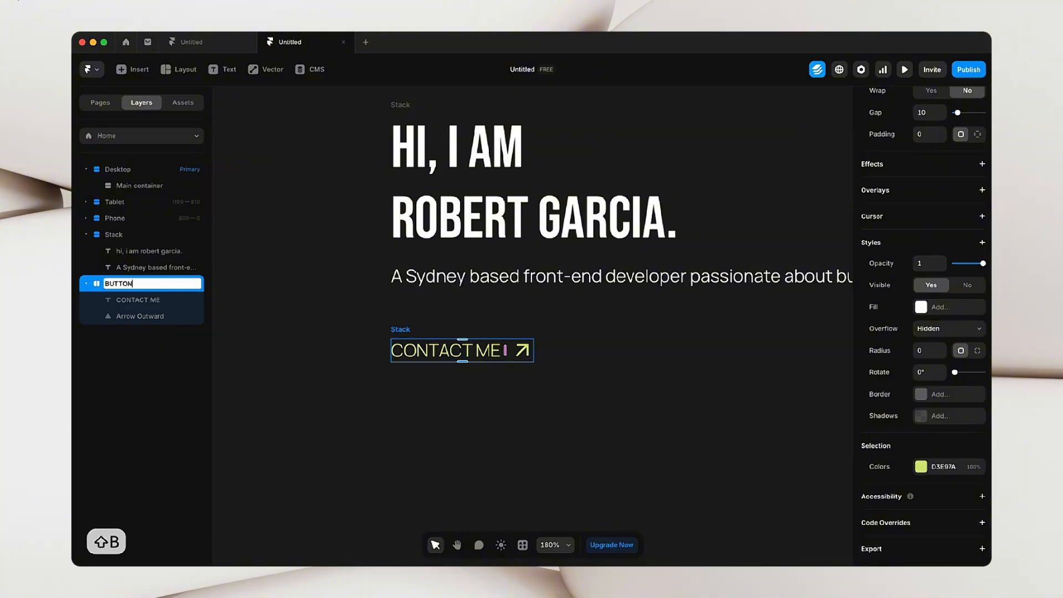
pyautogui.press('BackSpace')
pyautogui.press('BackSpace')
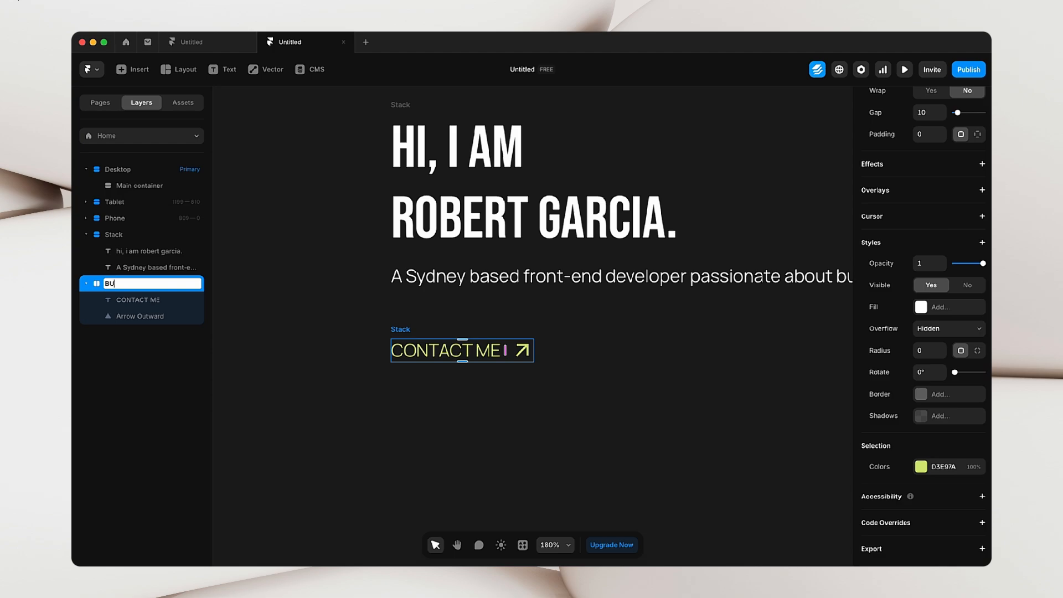
pyautogui.press('capslock')
pyautogui.write('utton')
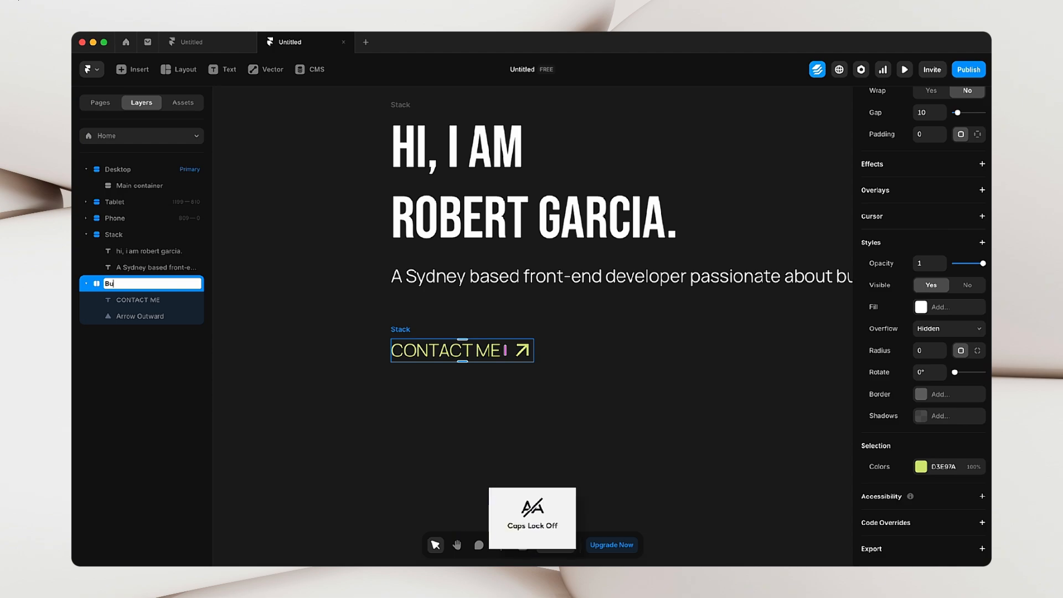
pyautogui.click(323, 423)
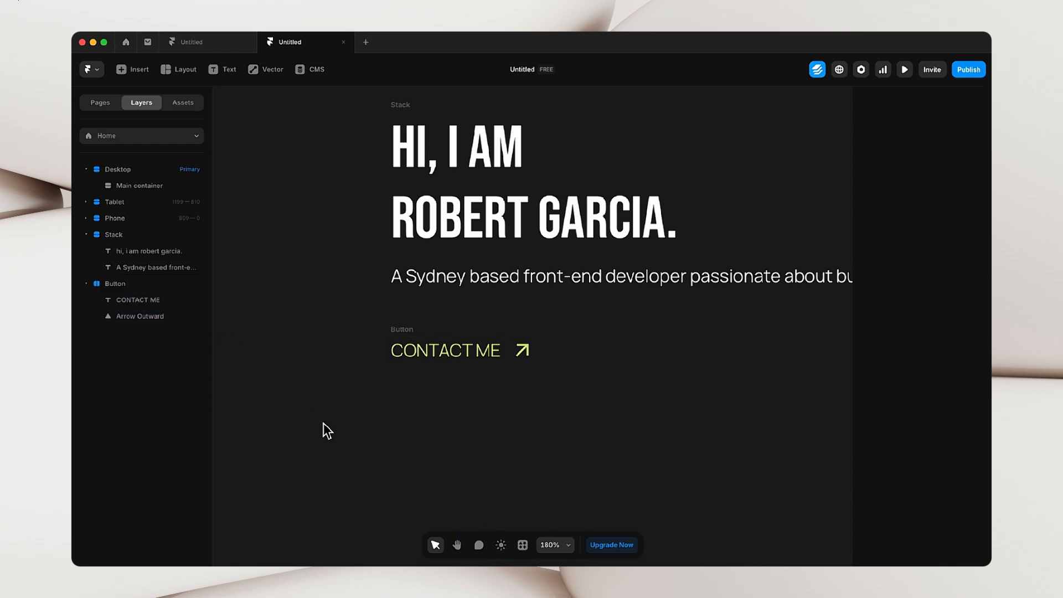
# - Rename the stack holding the hero heading and introductory text as Text wrapper
pyautogui.scroll(3, 323, 423)
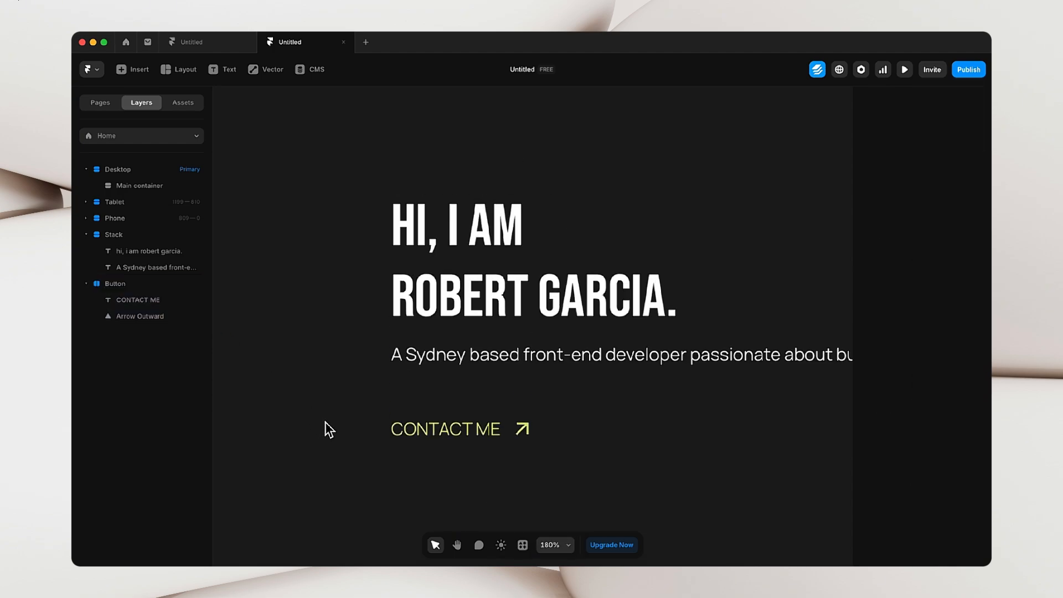
pyautogui.click(401, 191)
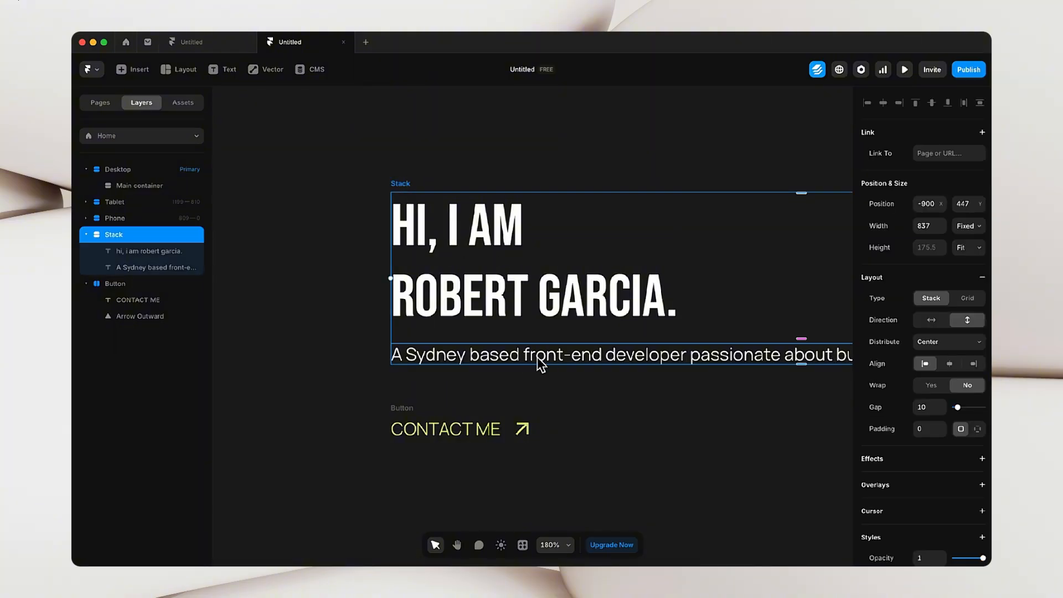
pyautogui.click(131, 234)
pyautogui.doubleClick(131, 234)
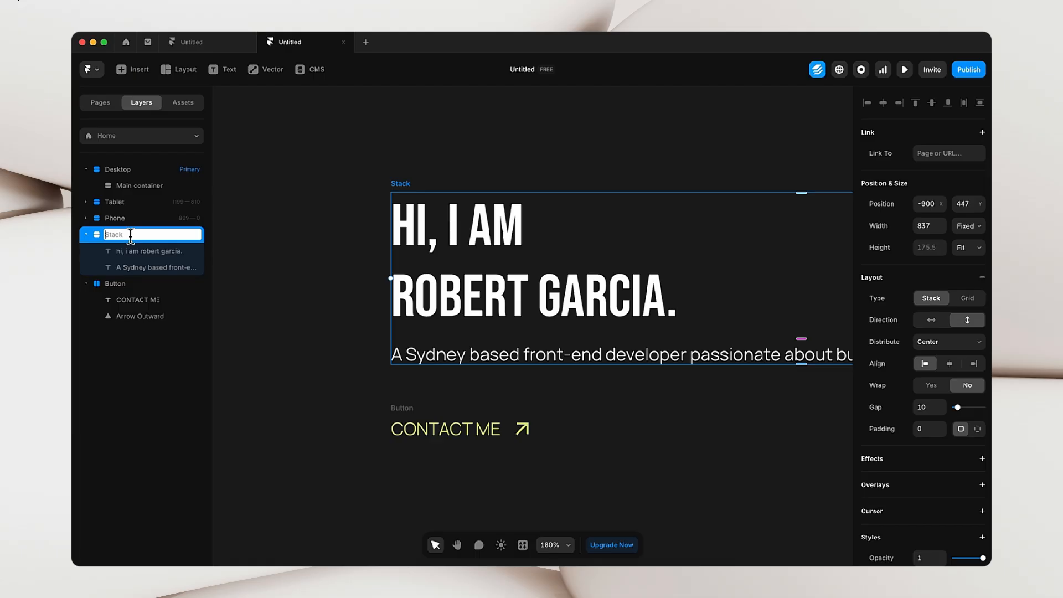
pyautogui.write('Text wrapper')
pyautogui.click(361, 290)
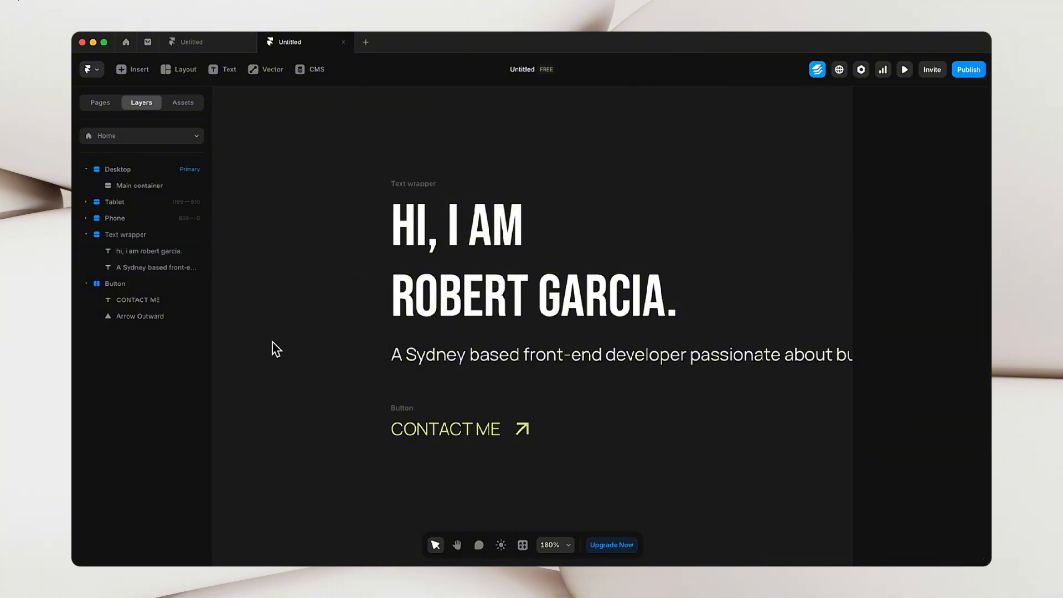
pyautogui.press('space')
pyautogui.moveTo(682, 453); pyautogui.dragTo(627, 400)
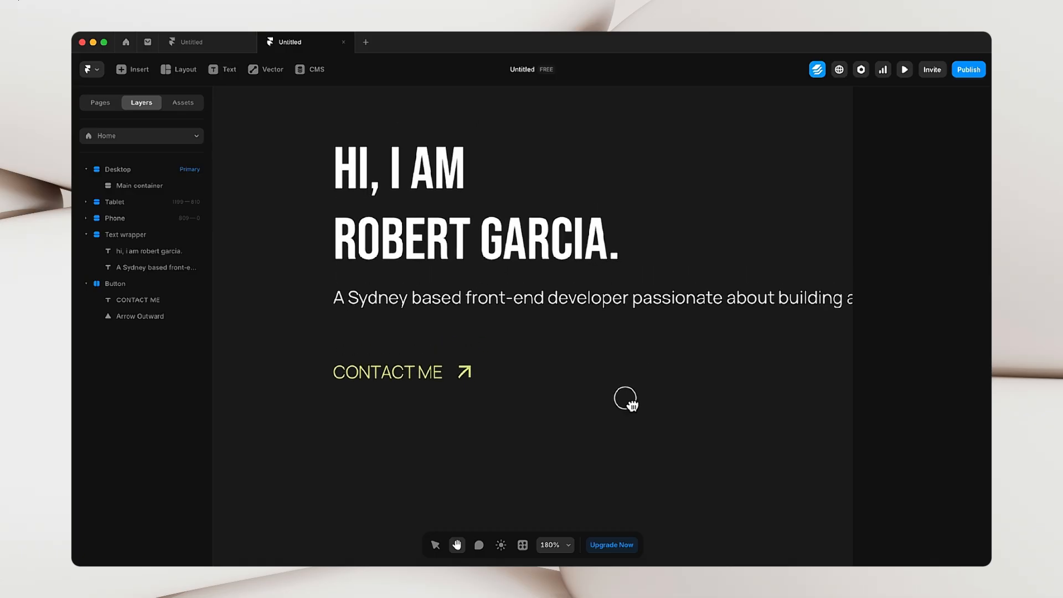
# - Check the contact link's underline in the Figma design, and back in Framer add a solid border to the Button stack
pyautogui.click(343, 363)
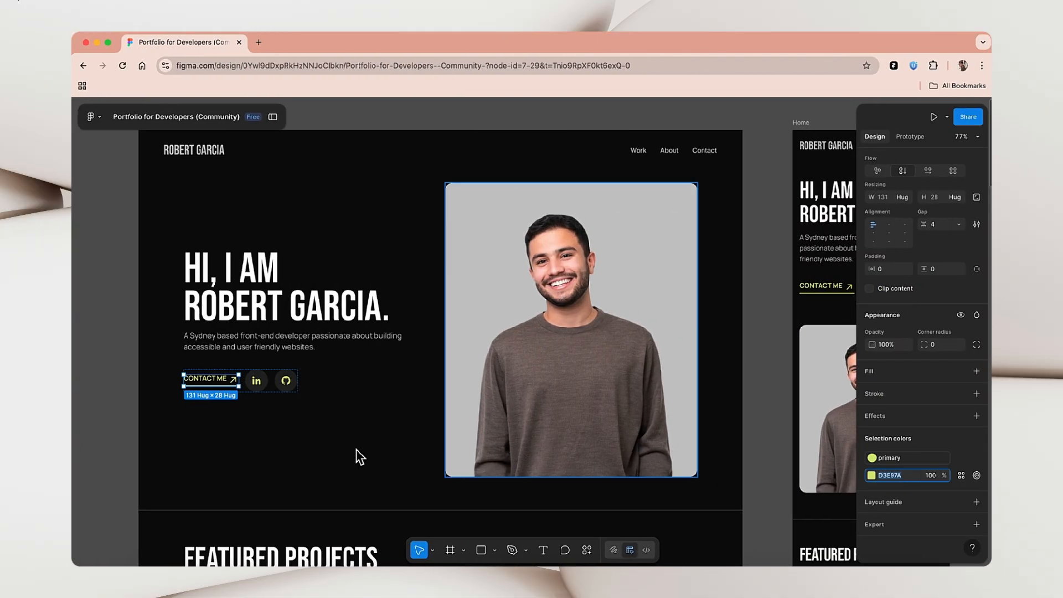
pyautogui.click(248, 457)
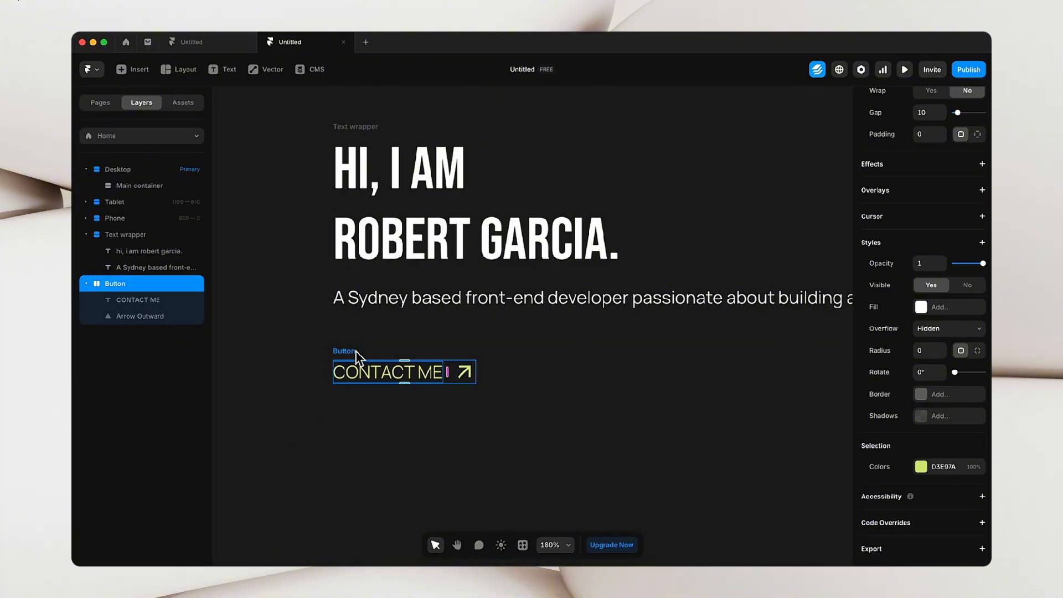
pyautogui.click(354, 335)
pyautogui.click(351, 354)
pyautogui.click(924, 395)
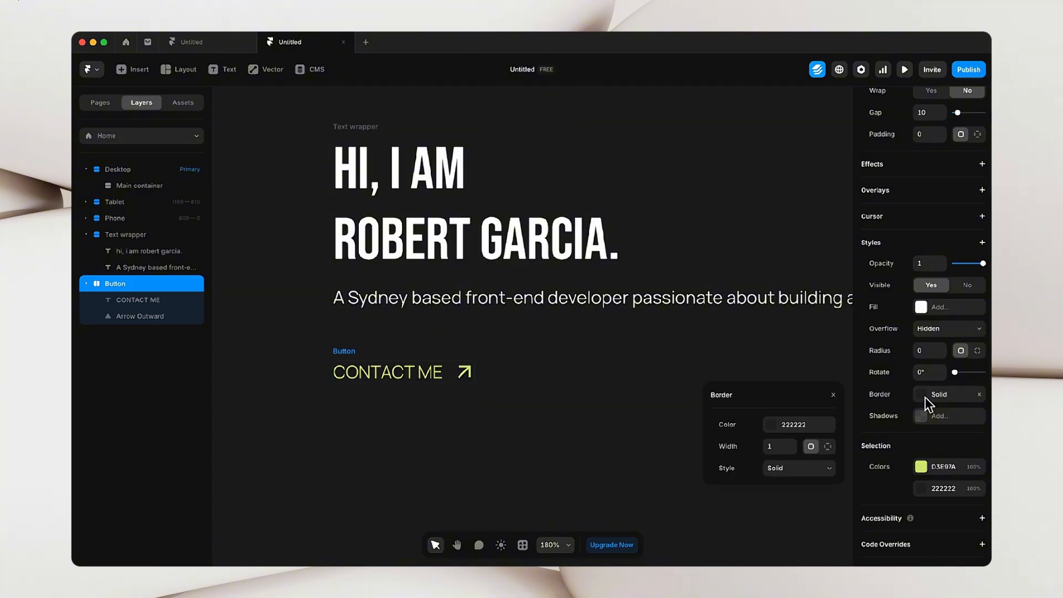
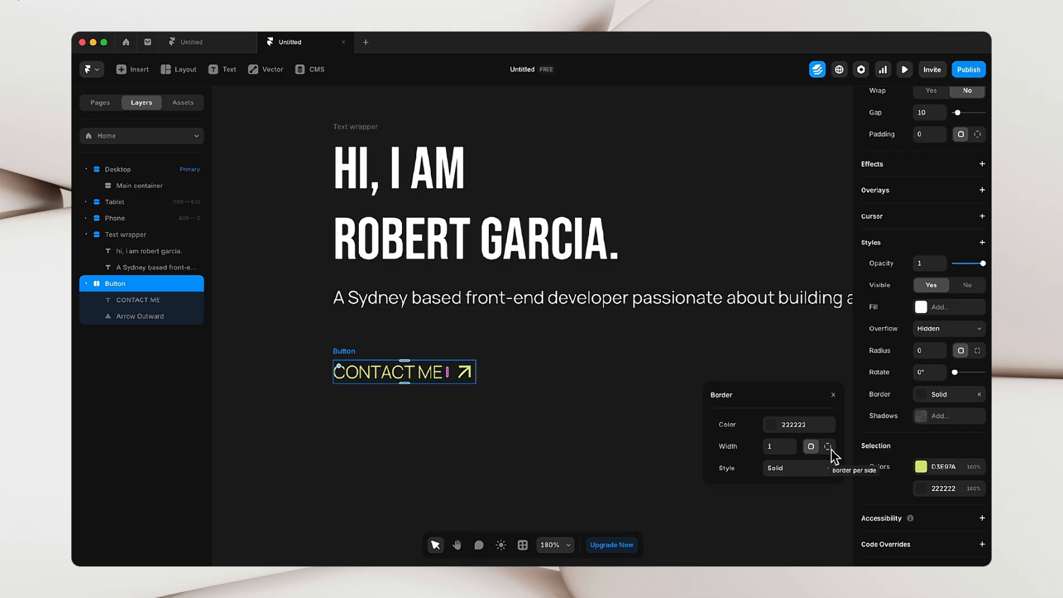
# - Switch the Button border to per-side widths and set top, right and left to 0, keeping only the bottom side at 1
pyautogui.click(828, 447)
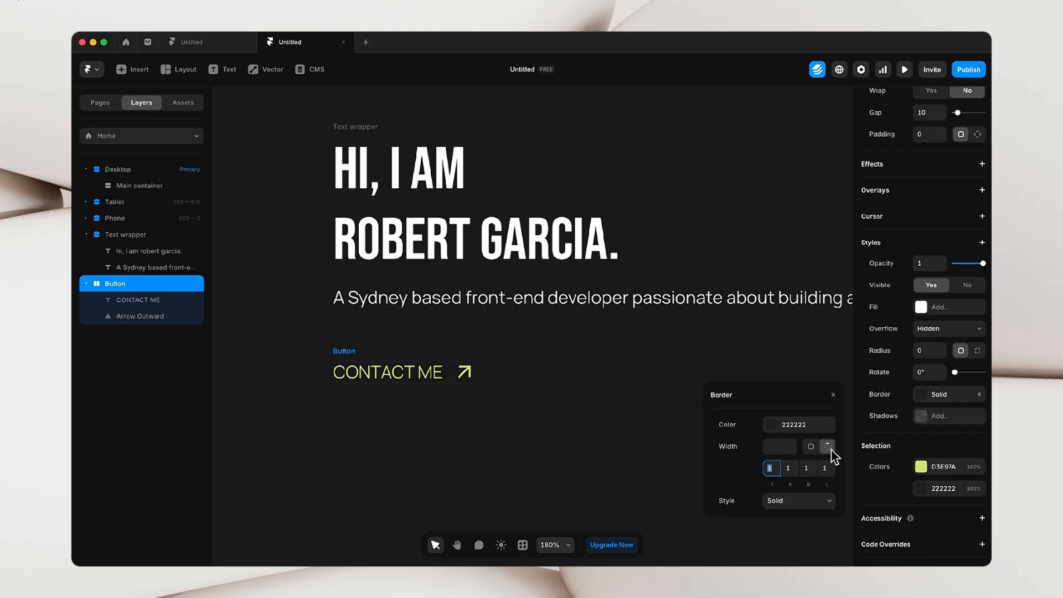
pyautogui.click(766, 474)
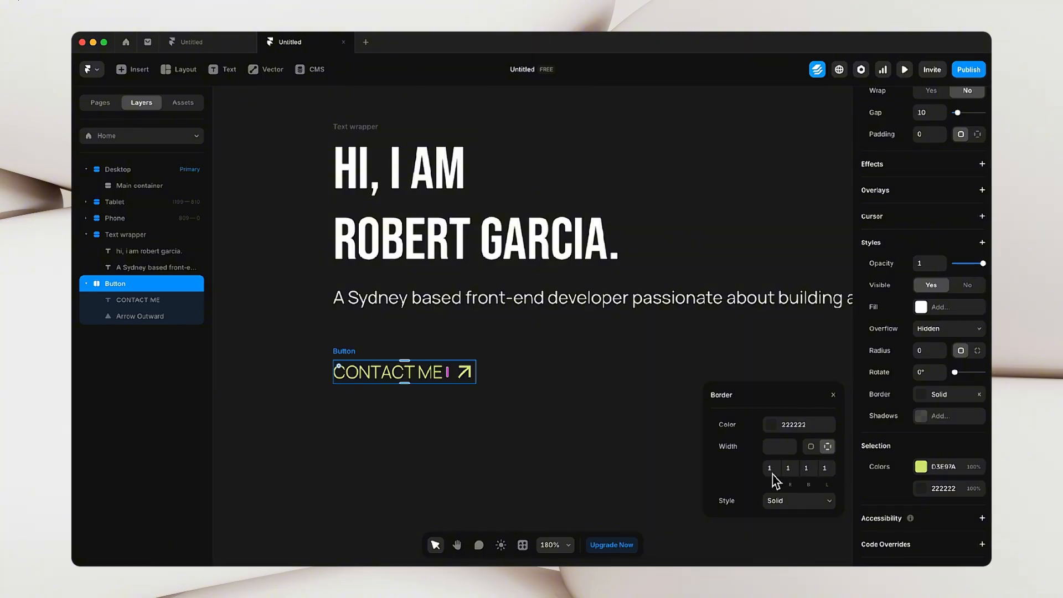
pyautogui.click(775, 477)
pyautogui.press('BackSpace')
pyautogui.write('0')
pyautogui.click(795, 471)
pyautogui.write('0')
pyautogui.click(832, 471)
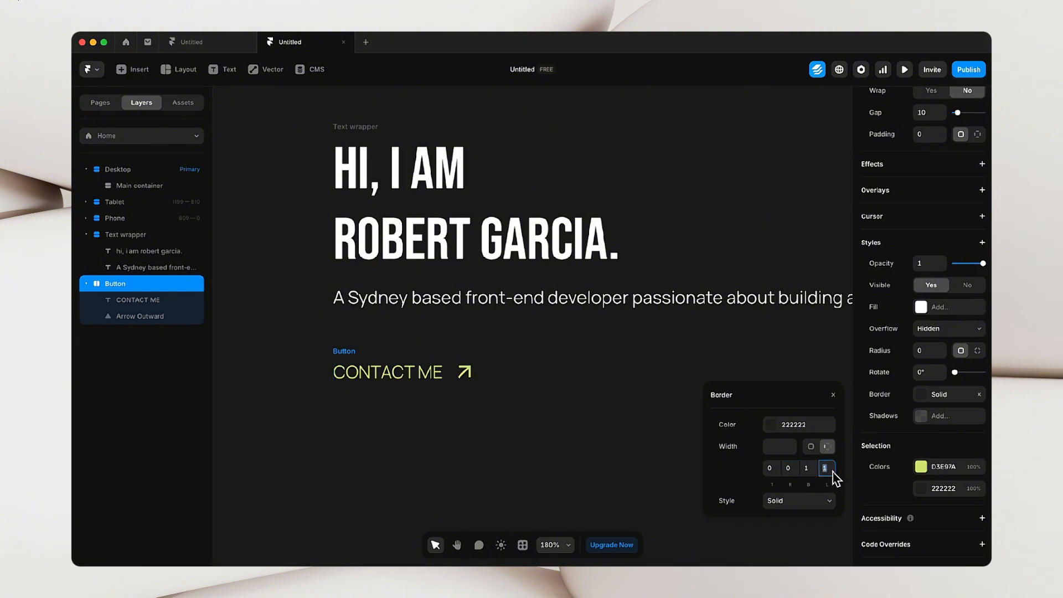
pyautogui.write('0')
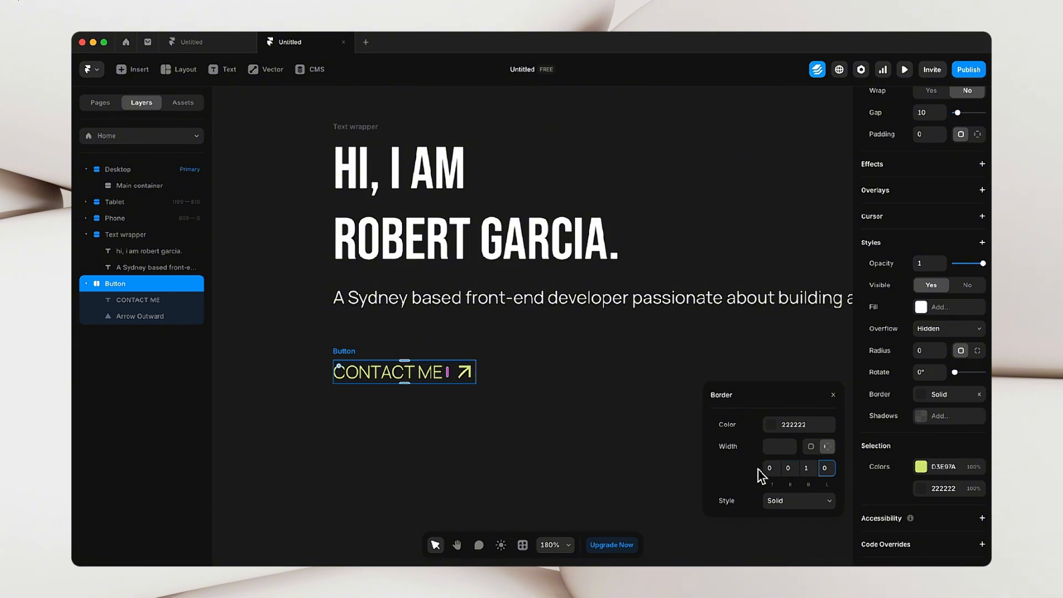
# - Set the Button border's colour to hex D3E97A
pyautogui.click(774, 430)
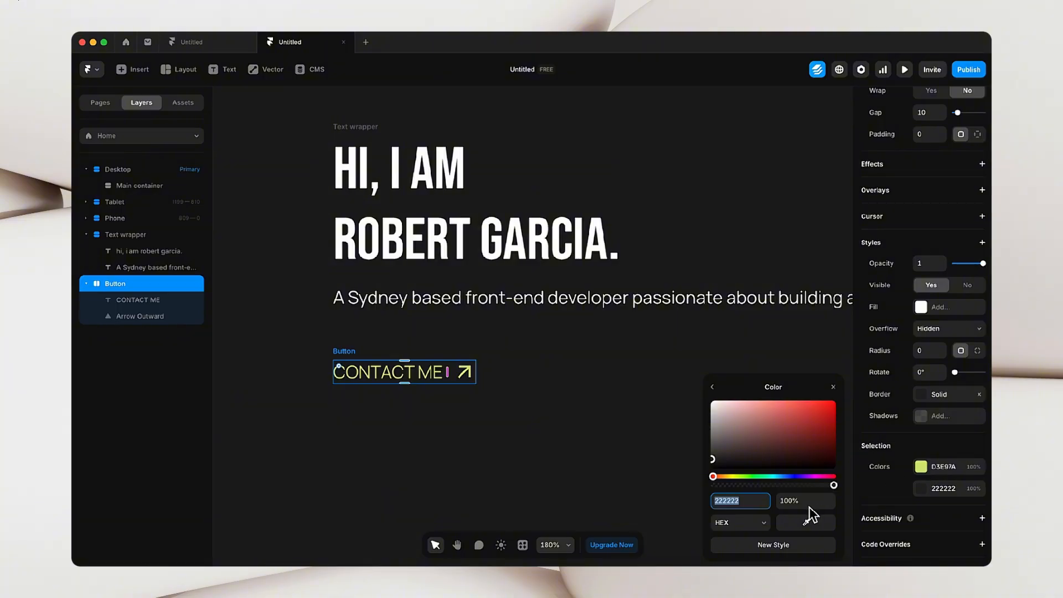
pyautogui.write('D3E97A')
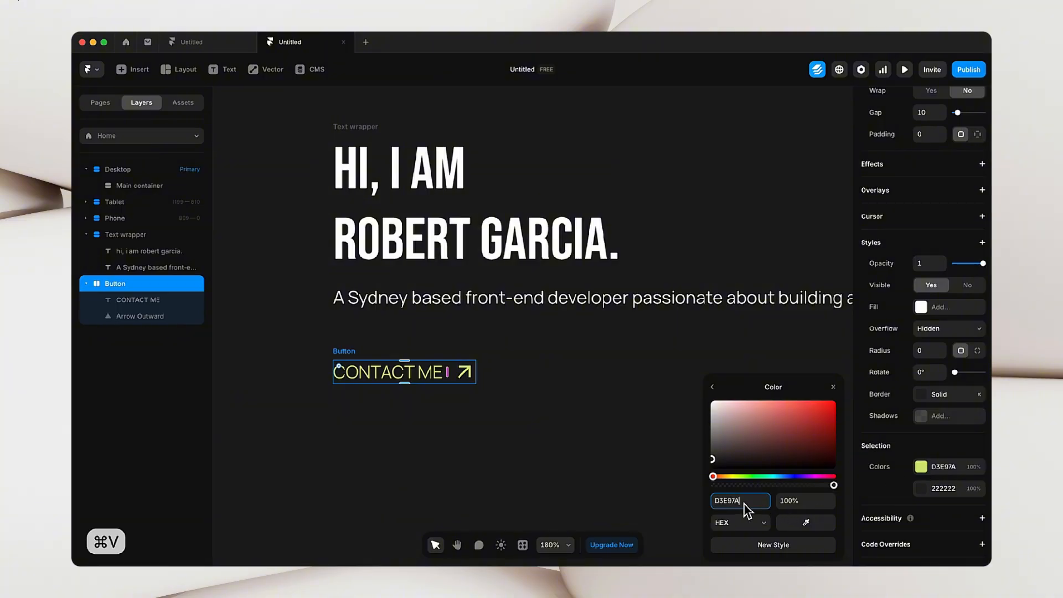
pyautogui.click(615, 454)
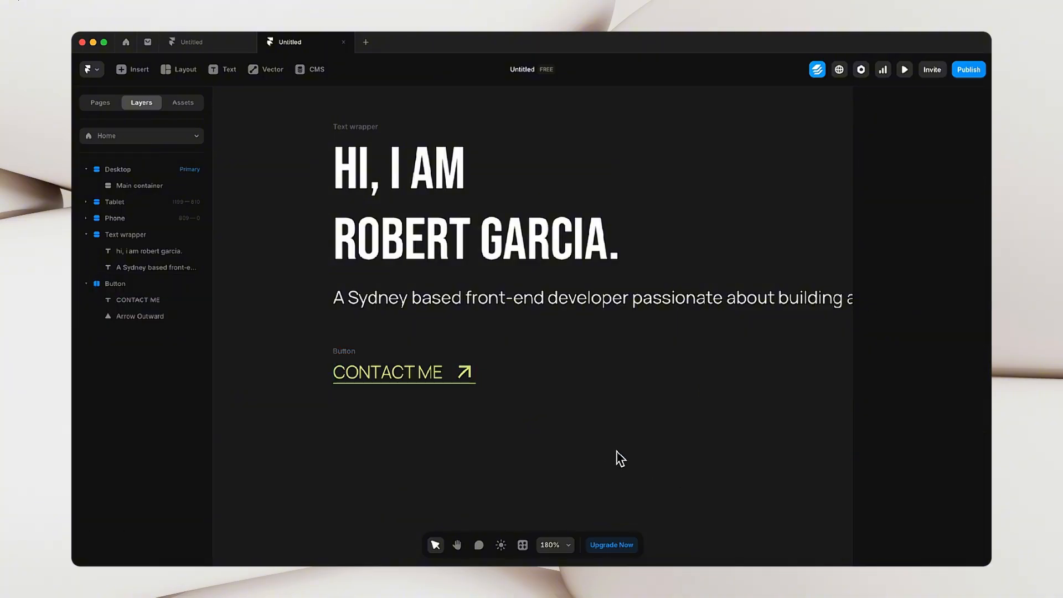
# - Compare the button with the Figma design and reduce the CONTACT ME text size to 16 px in Framer
pyautogui.click(355, 350)
pyautogui.click(541, 364)
pyautogui.hotkey('ctrl', 'Right')
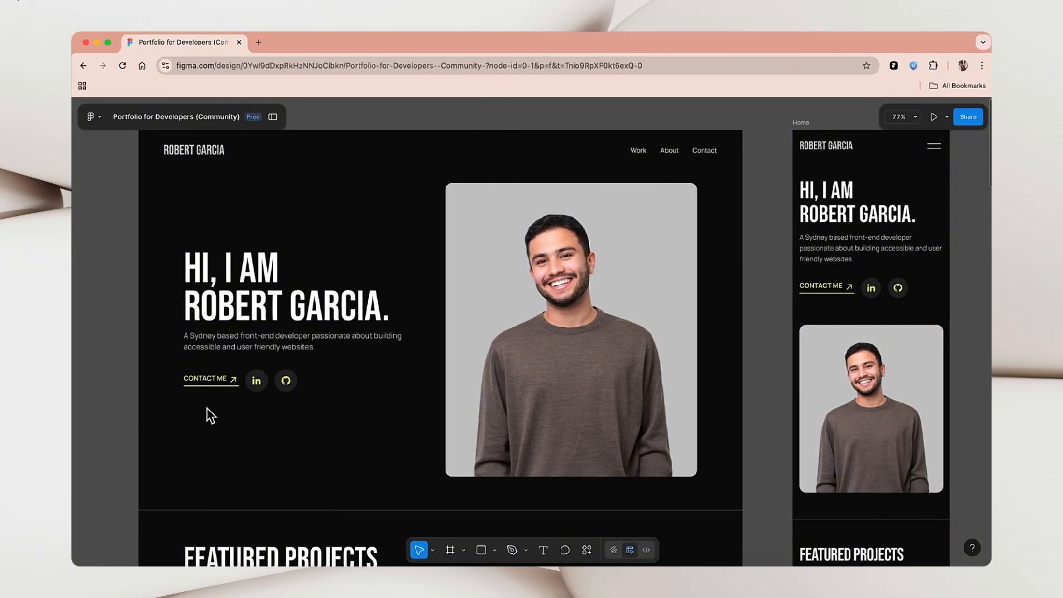
pyautogui.hotkey('ctrl', 'Left')
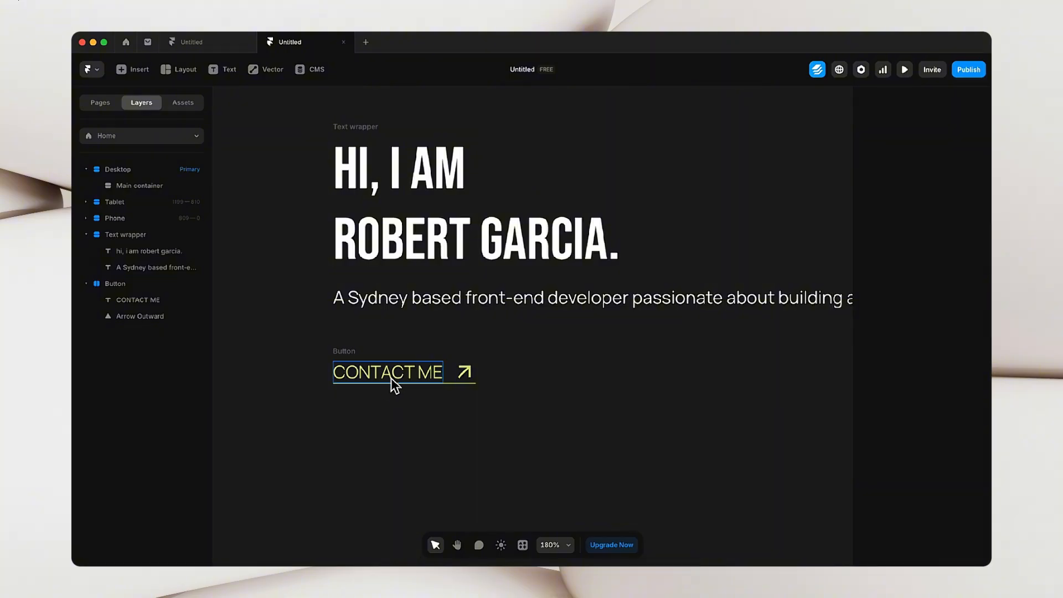
pyautogui.click(411, 382)
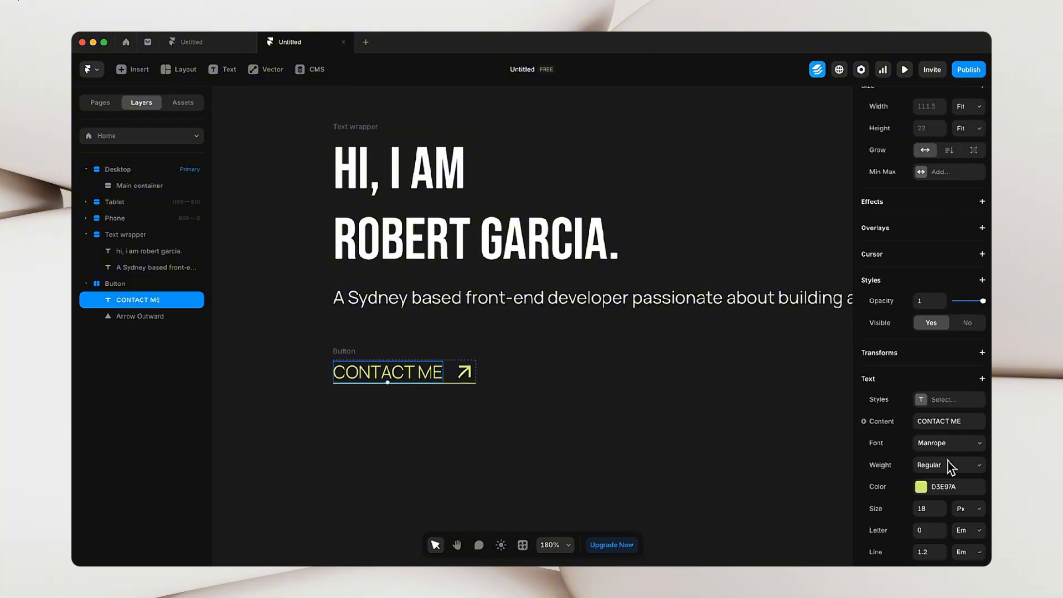
pyautogui.click(941, 512)
pyautogui.click(941, 513)
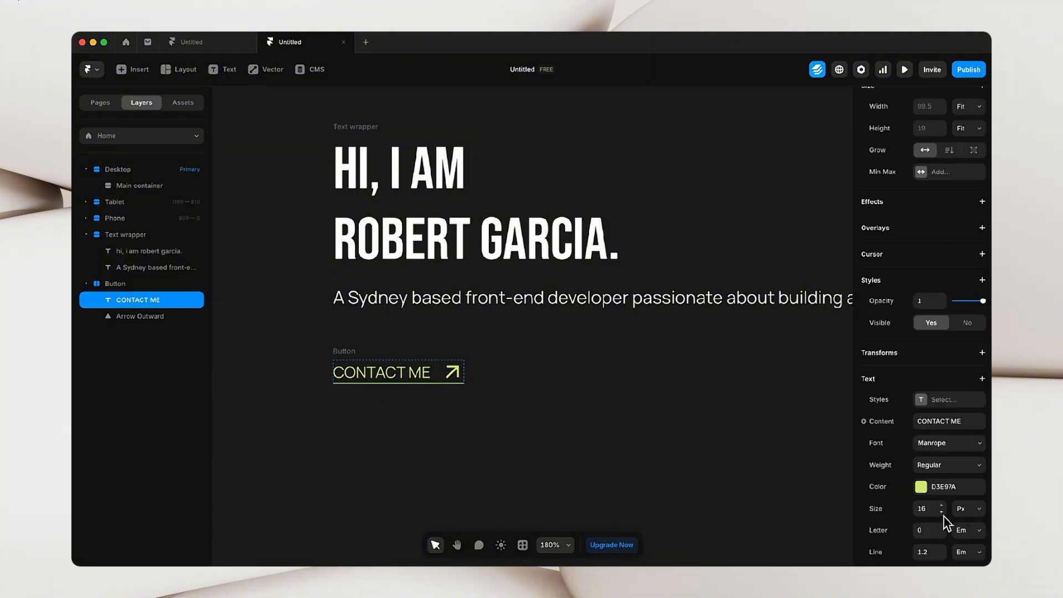
pyautogui.click(775, 489)
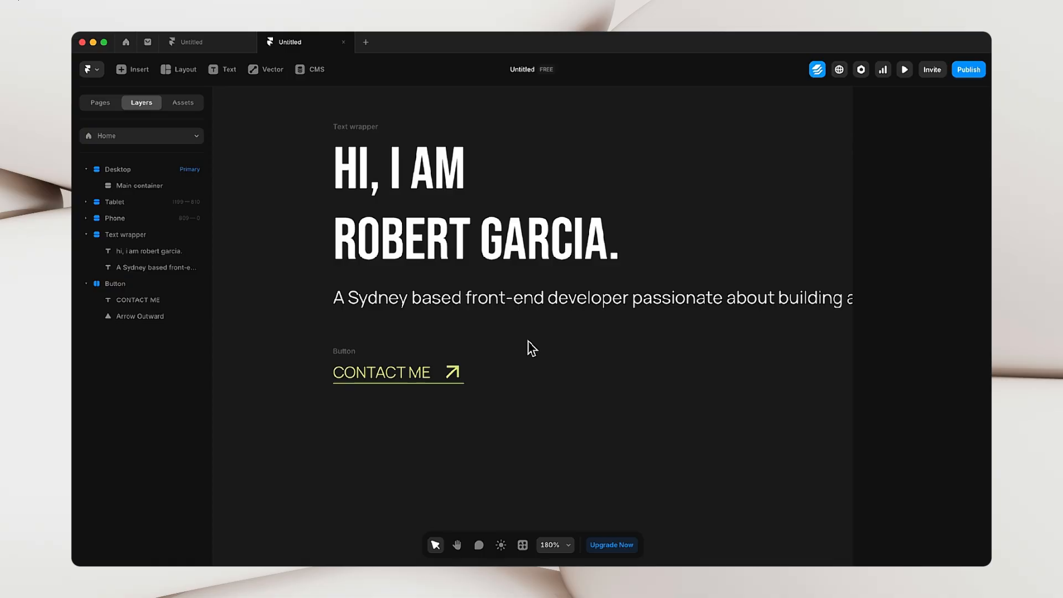
# - Check the underline spacing in the Figma design and give the Button stack a bottom padding of 6 using per-side padding
pyautogui.click(354, 354)
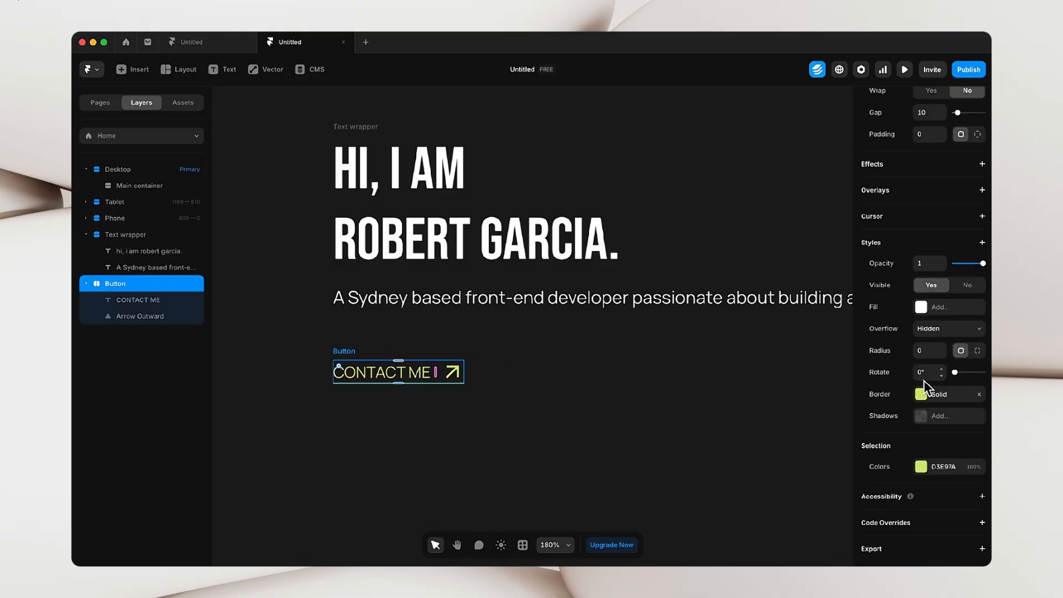
pyautogui.scroll(5, 924, 380)
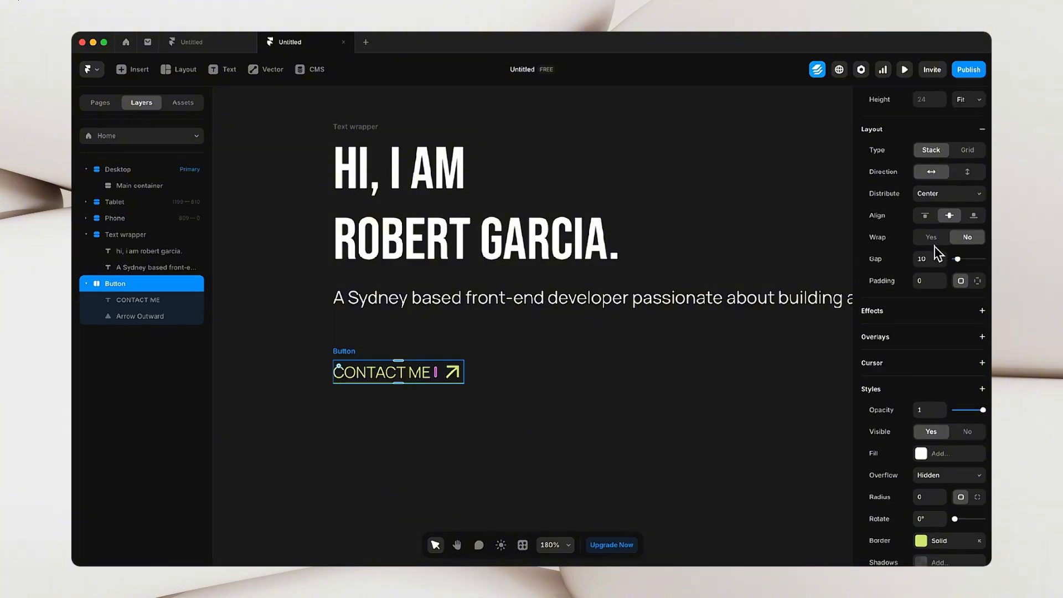
pyautogui.scroll(1, 935, 252)
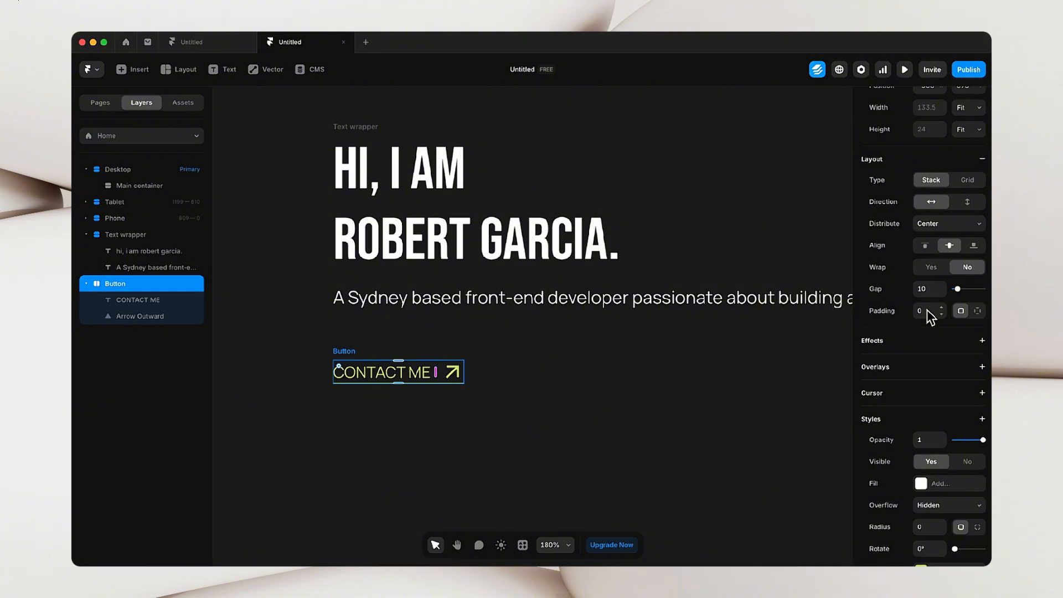
pyautogui.hotkey('ctrl', 'Right')
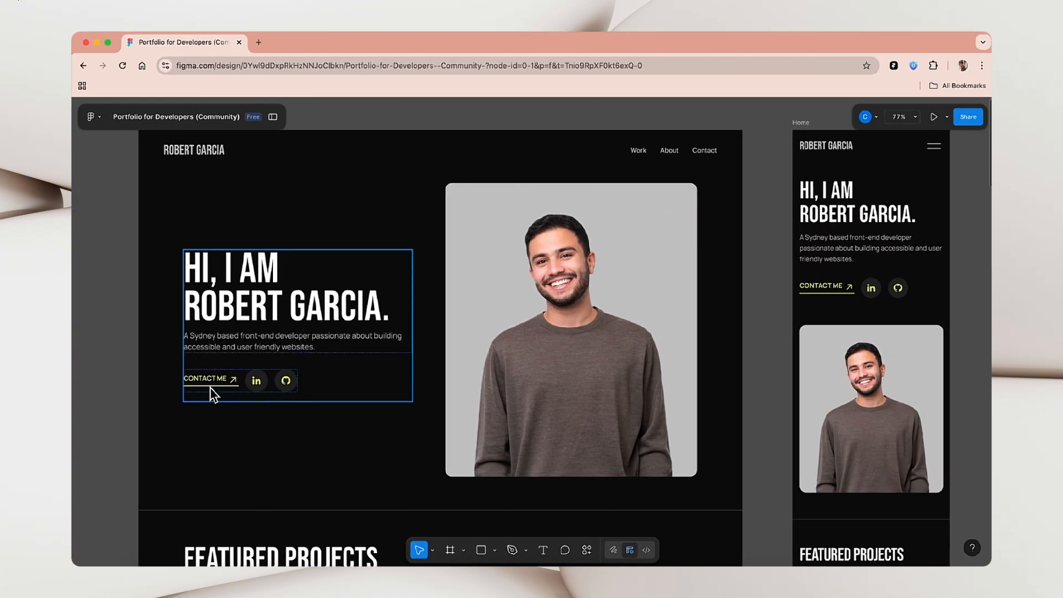
pyautogui.hotkey('ctrl', 'Left')
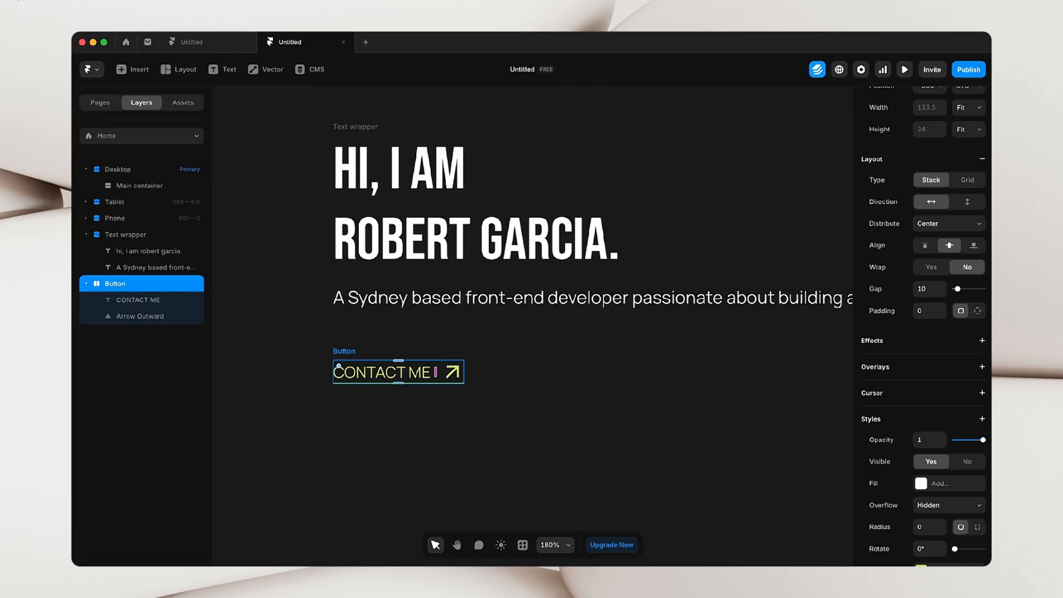
pyautogui.click(935, 315)
pyautogui.click(979, 311)
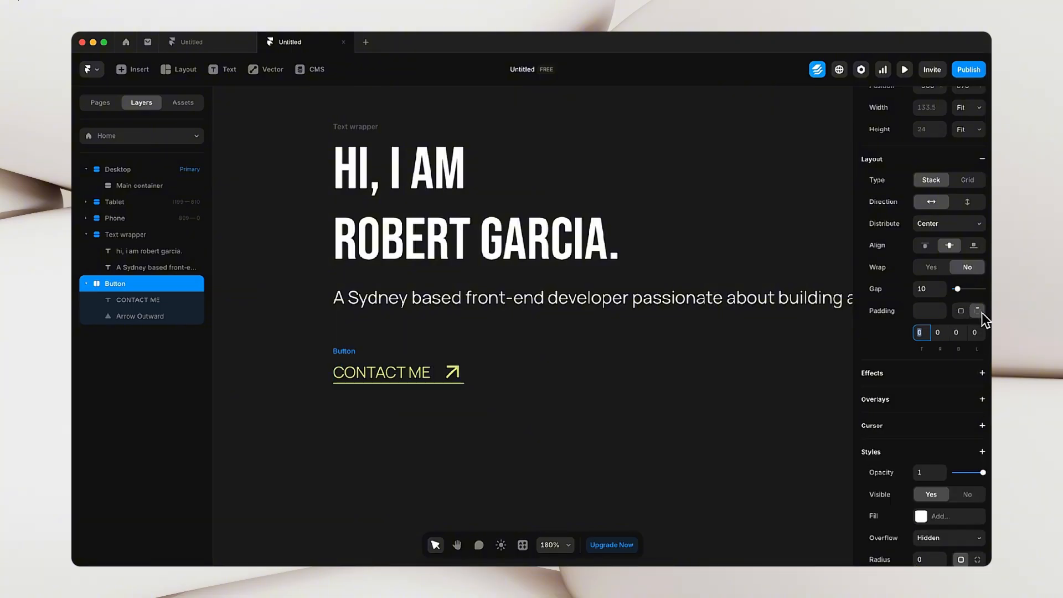
pyautogui.click(963, 334)
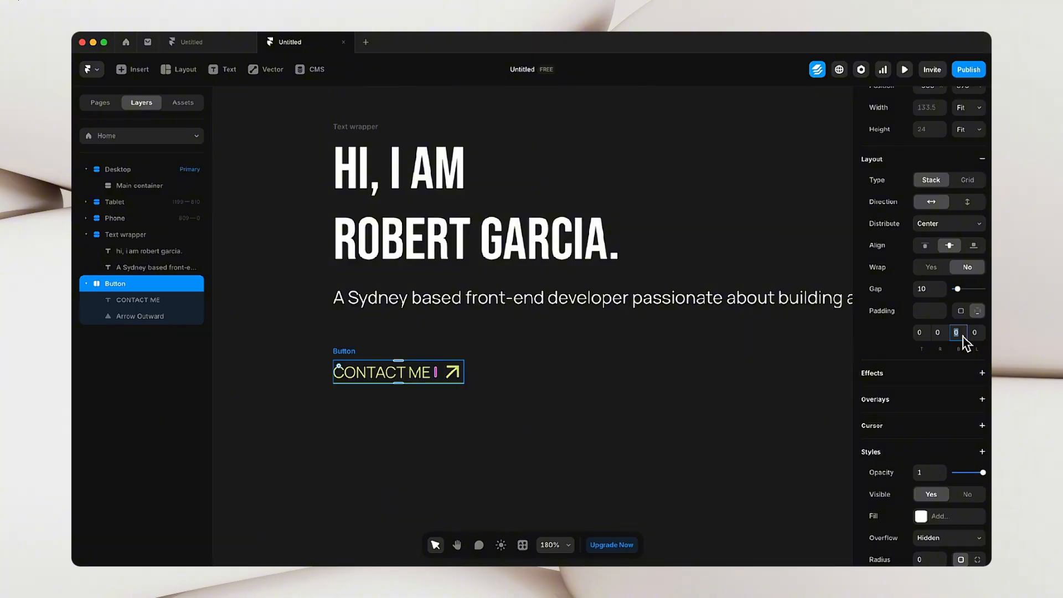
pyautogui.write('6')
pyautogui.click(881, 355)
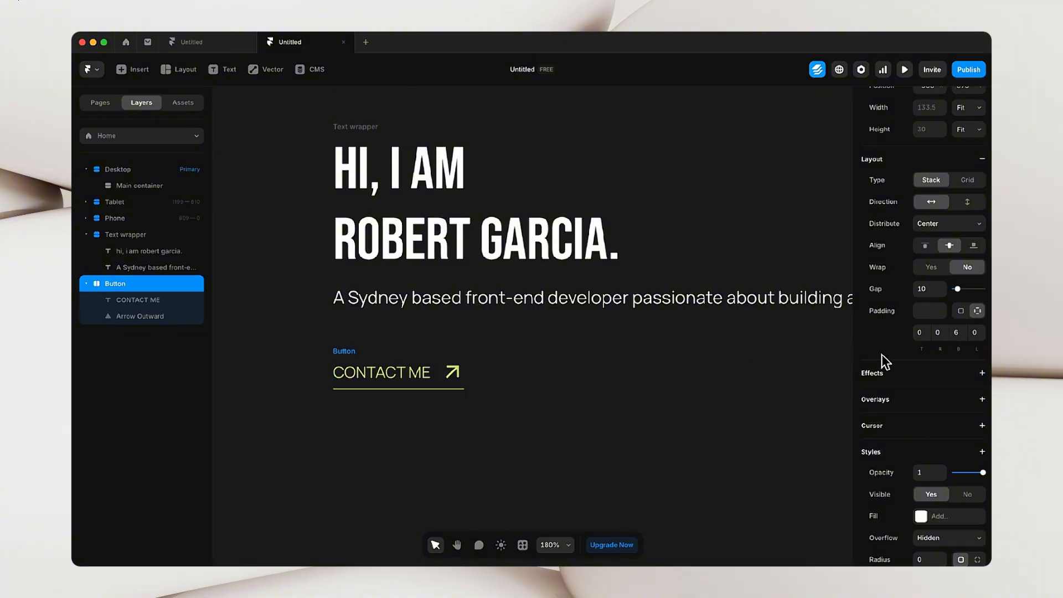
pyautogui.click(310, 357)
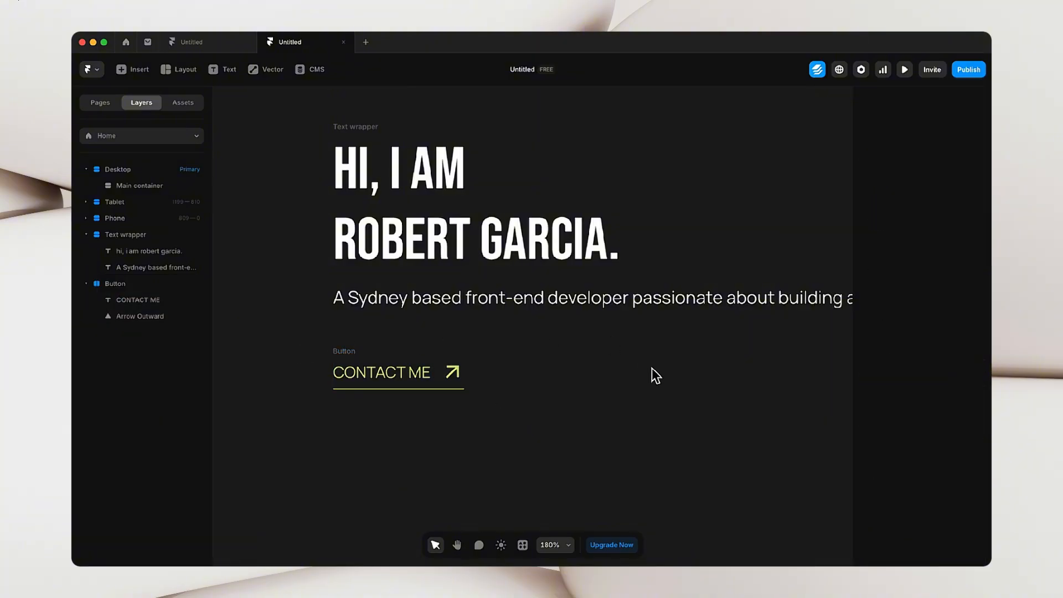
# - Select the CONTACT ME text inside the Button stack and bring up its text style settings
pyautogui.click(421, 379)
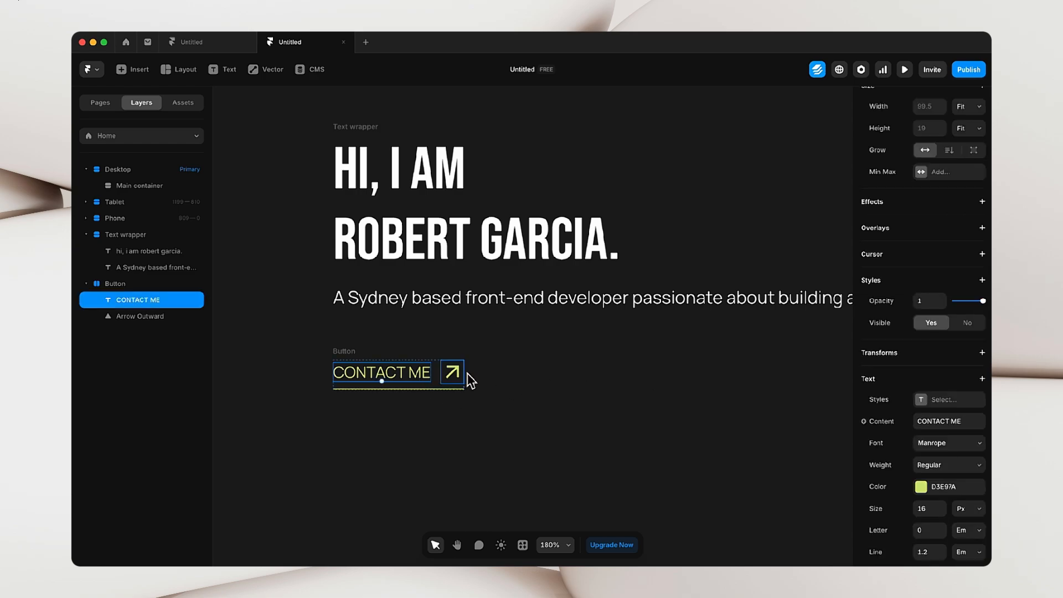
pyautogui.scroll(-3, 975, 348)
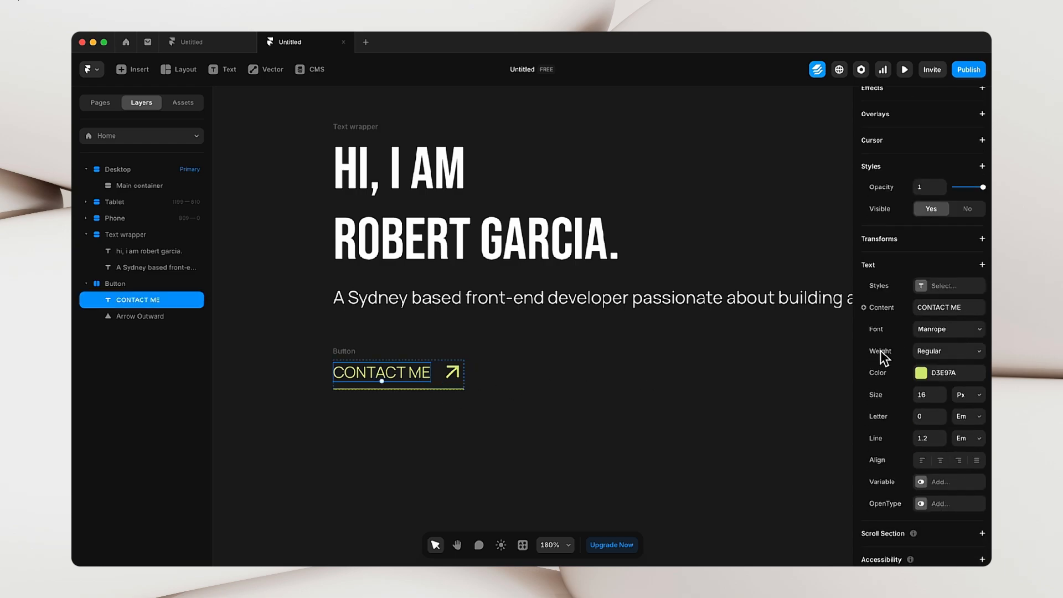
# - Set the font weight of the CONTACT ME button text to Semibold
pyautogui.click(939, 354)
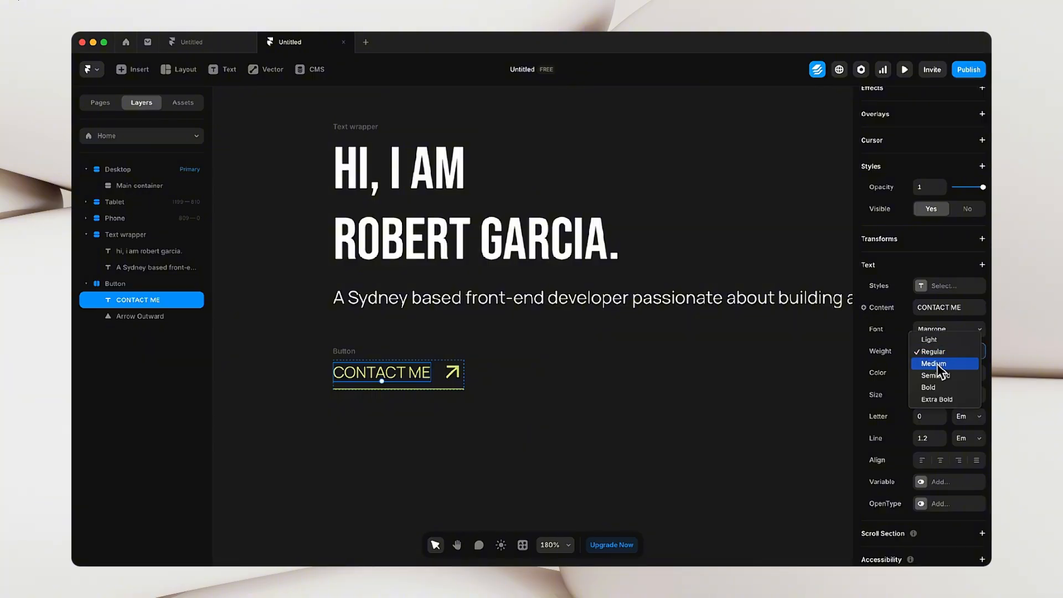
pyautogui.click(940, 375)
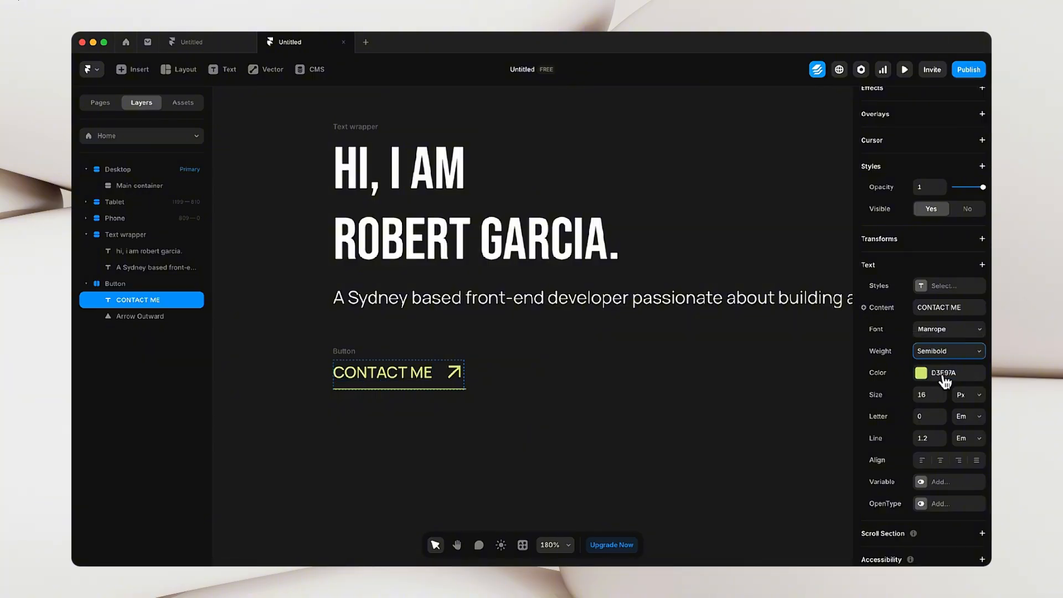
pyautogui.click(798, 354)
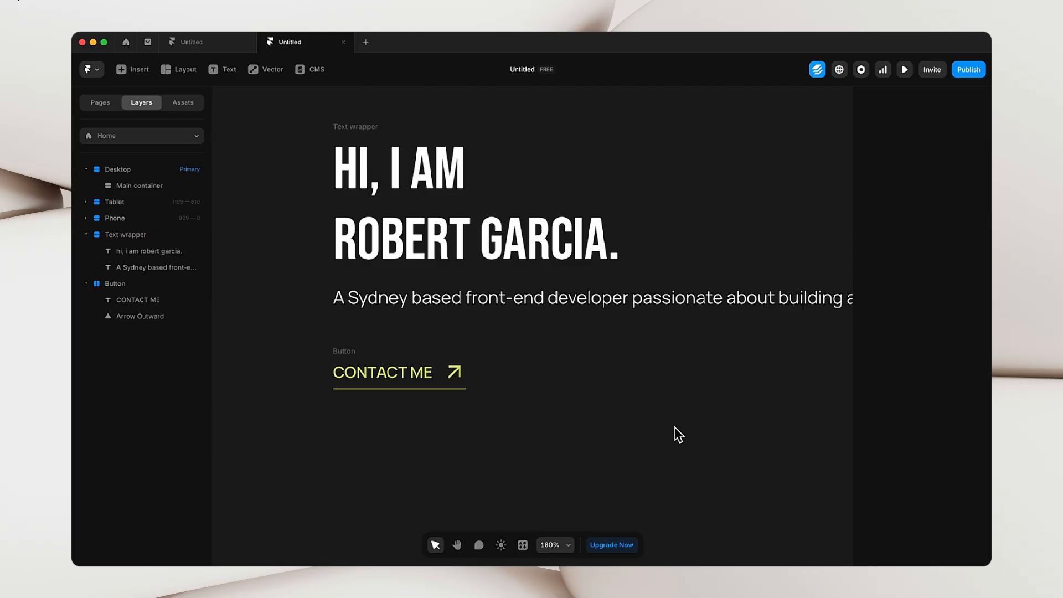
# - Check the social buttons in the Figma reference design and place a Material icon beside the CONTACT ME button
pyautogui.scroll(-2, 591, 454)
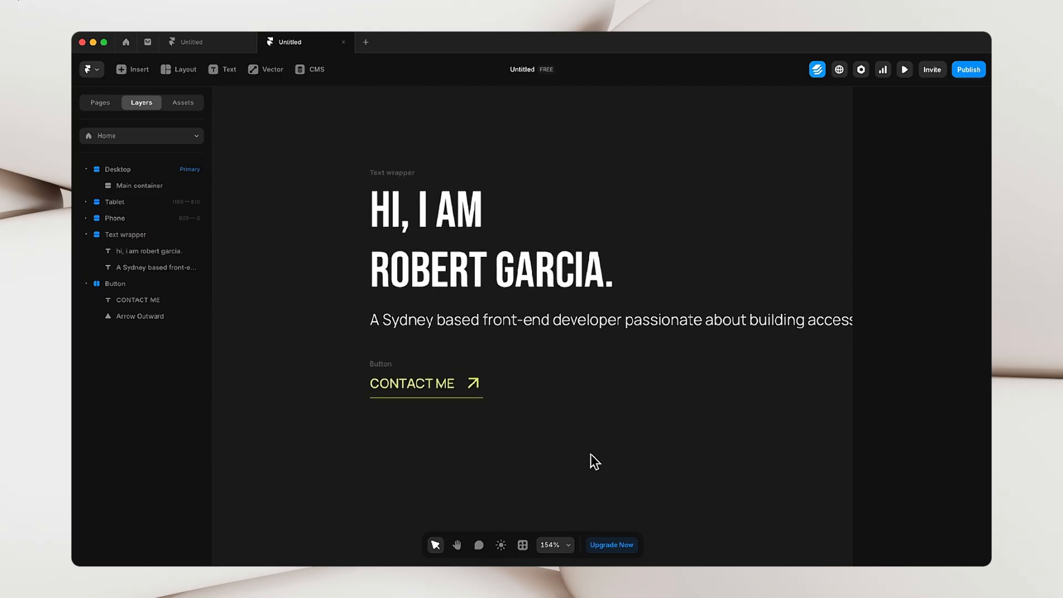
pyautogui.press('space')
pyautogui.moveTo(590, 454); pyautogui.dragTo(529, 447)
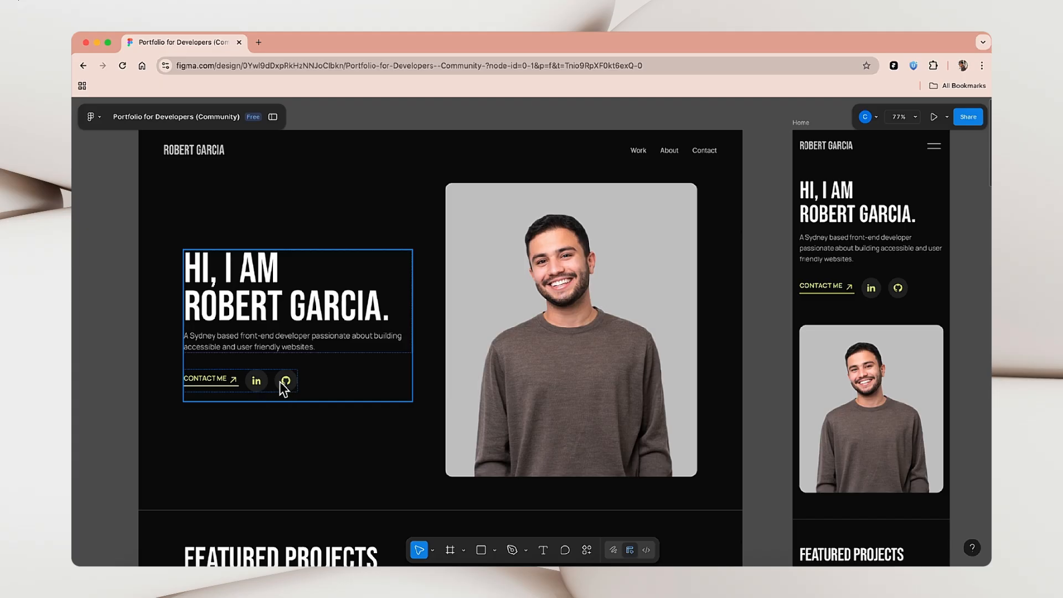
pyautogui.hotkey('ctrl', 'Left')
pyautogui.press('space')
pyautogui.moveTo(410, 413); pyautogui.dragTo(438, 391)
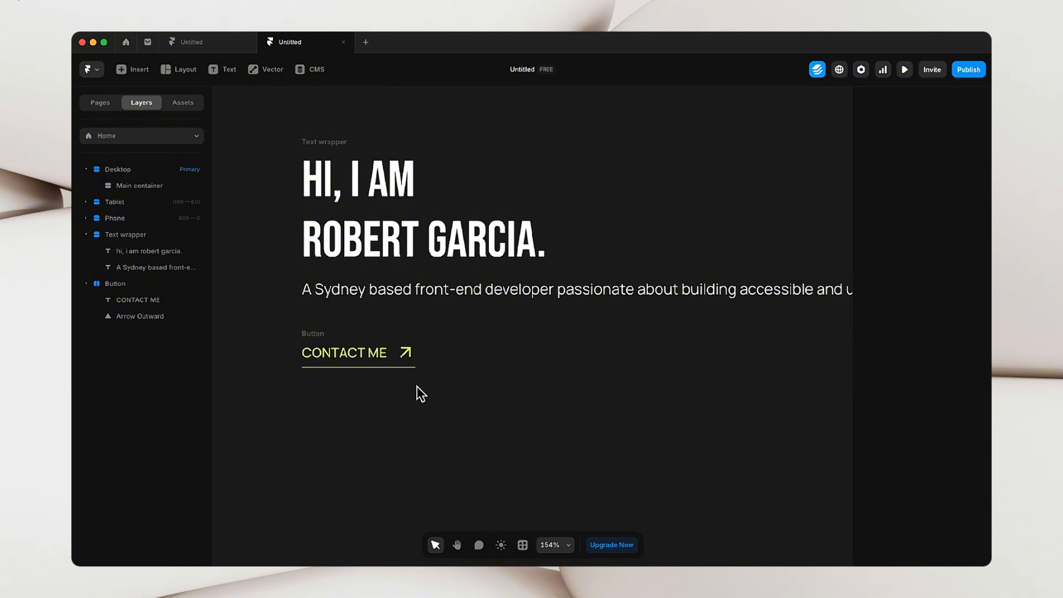
pyautogui.click(133, 73)
pyautogui.moveTo(138, 334)
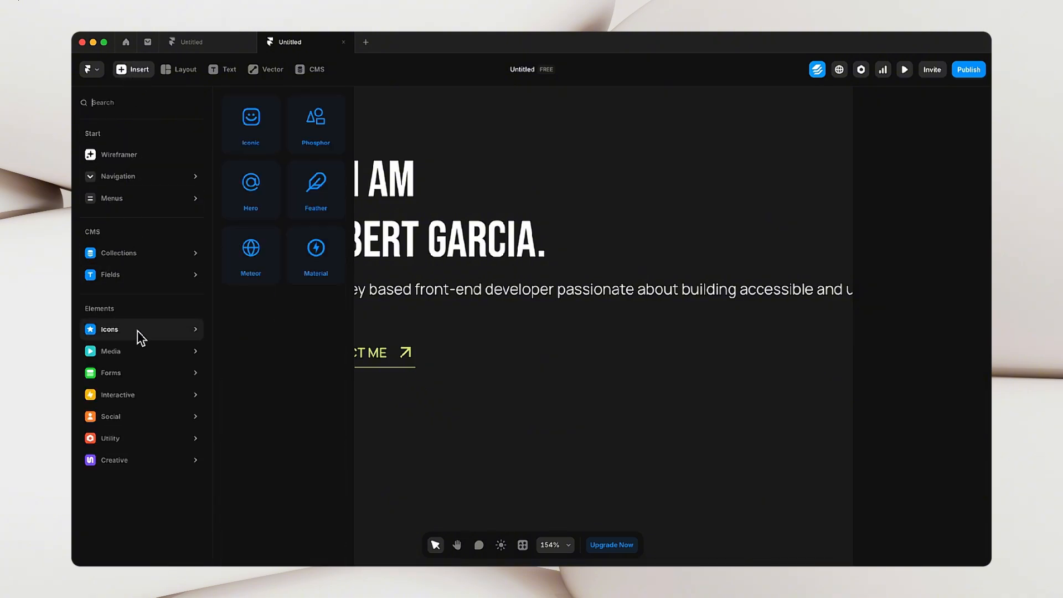
pyautogui.moveTo(318, 258); pyautogui.dragTo(476, 347)
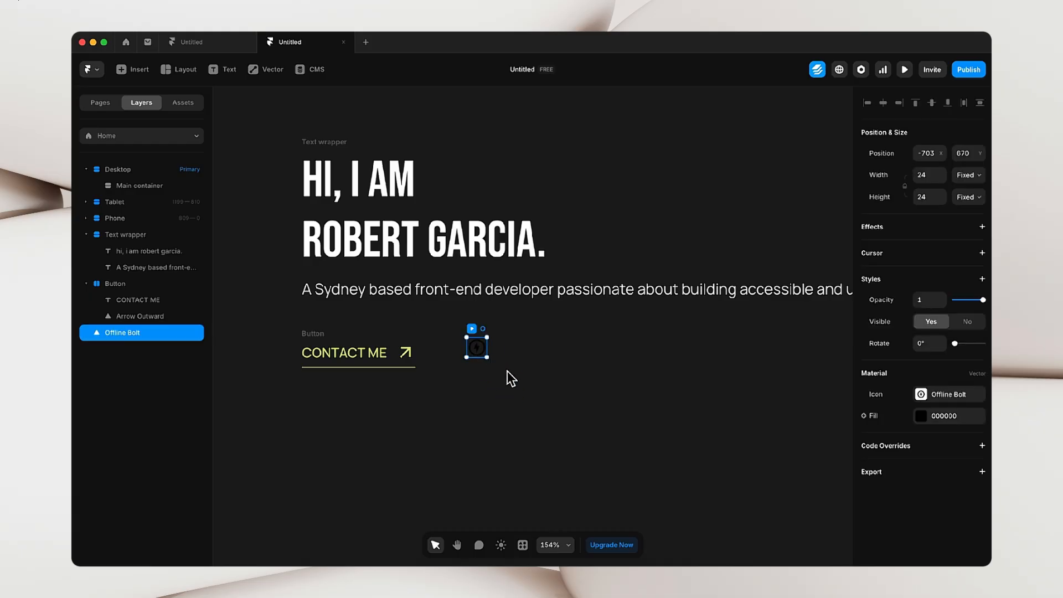
# - Set the Material icon's fill to D3E97A and move it slightly away from the CONTACT ME button
pyautogui.click(922, 420)
pyautogui.click(730, 505)
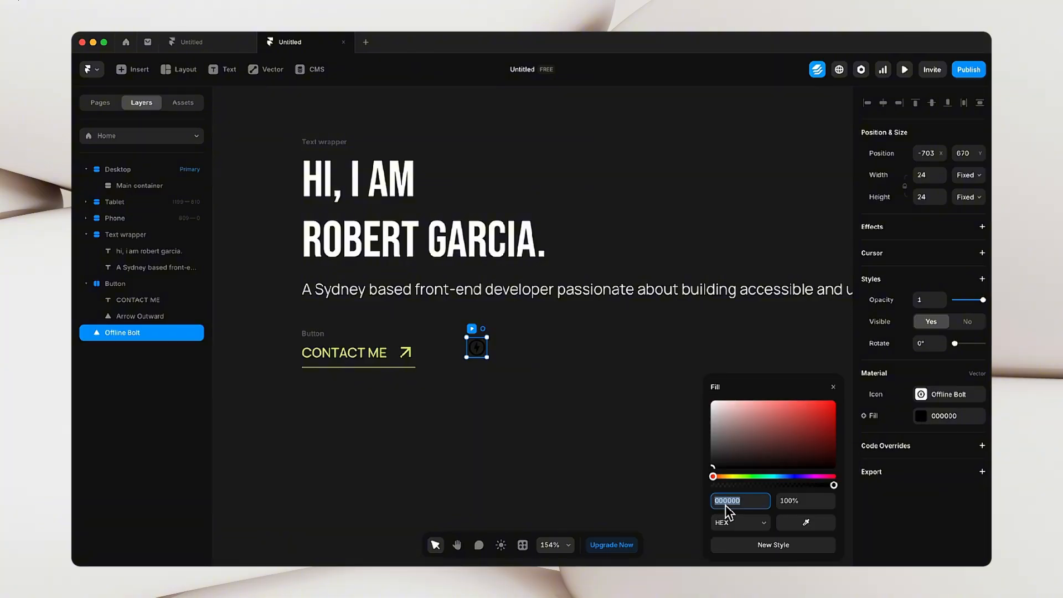
pyautogui.write('D3E97A')
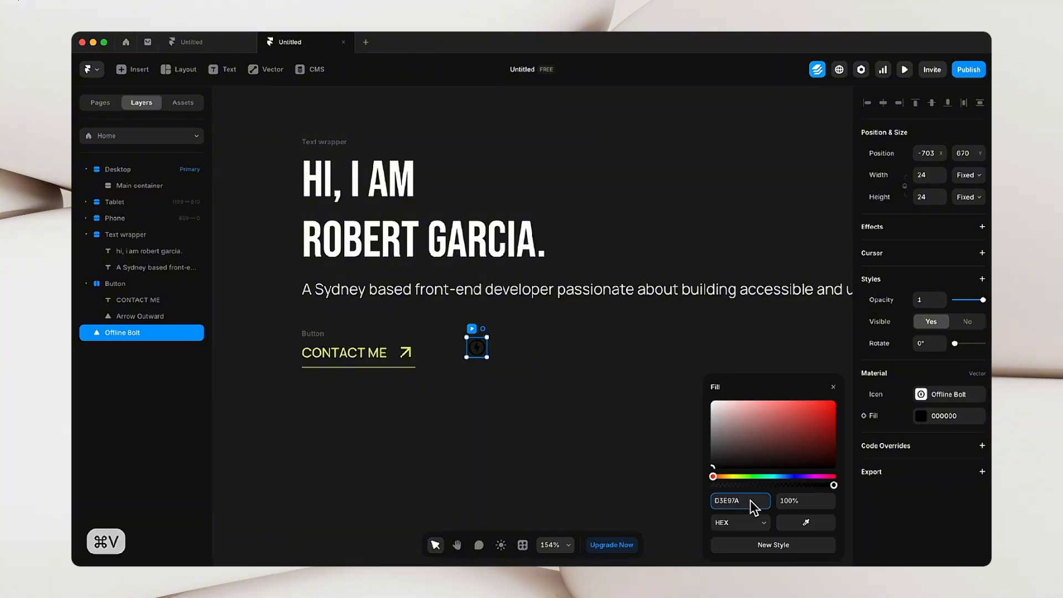
pyautogui.click(630, 463)
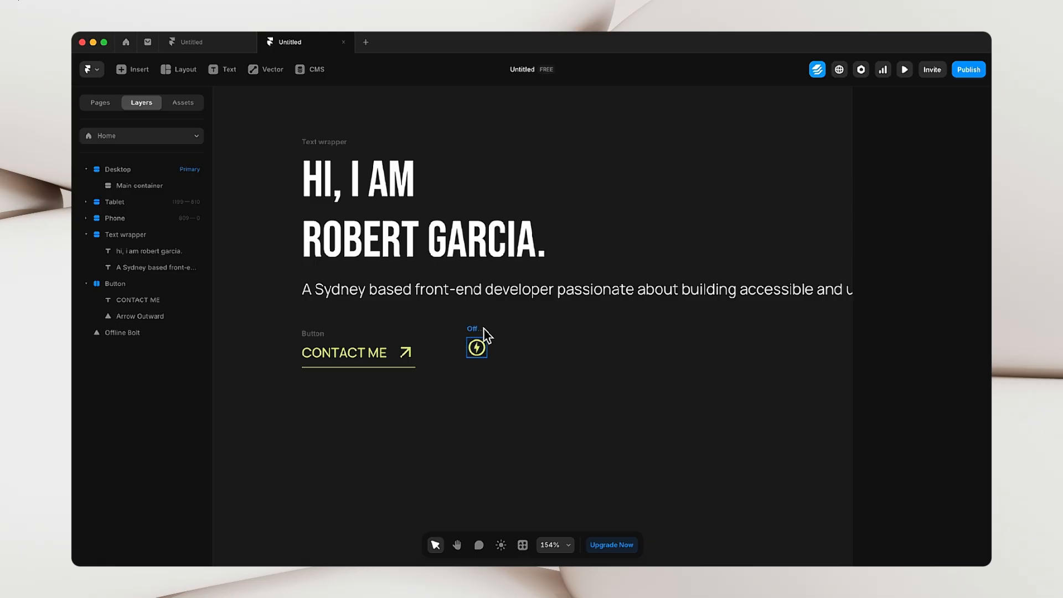
pyautogui.moveTo(480, 326); pyautogui.dragTo(496, 334)
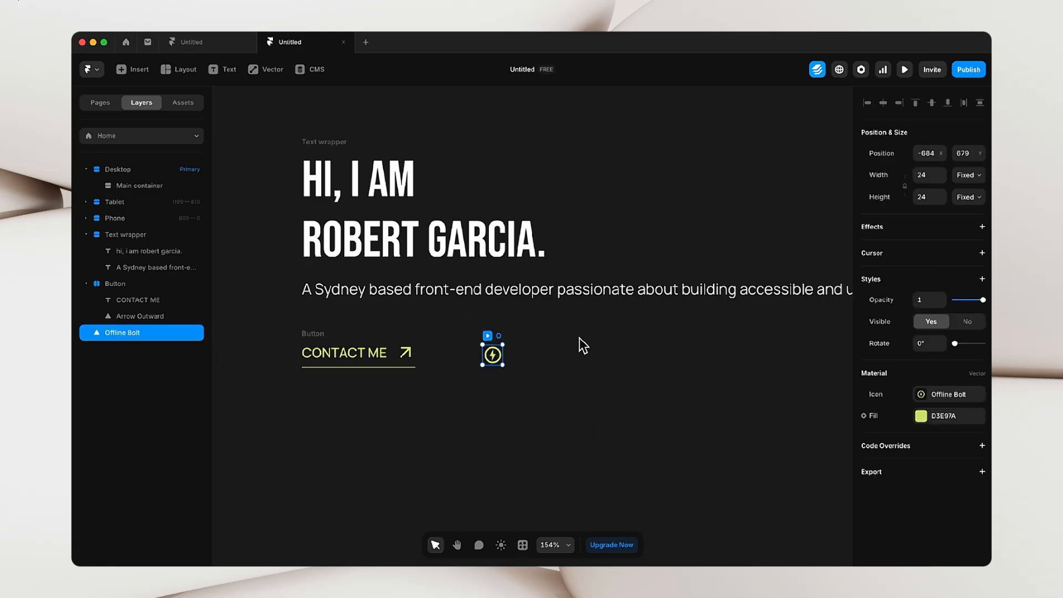
# - Search the Material icon set for "link" and "linked", and delete the placed Material icon
pyautogui.click(924, 397)
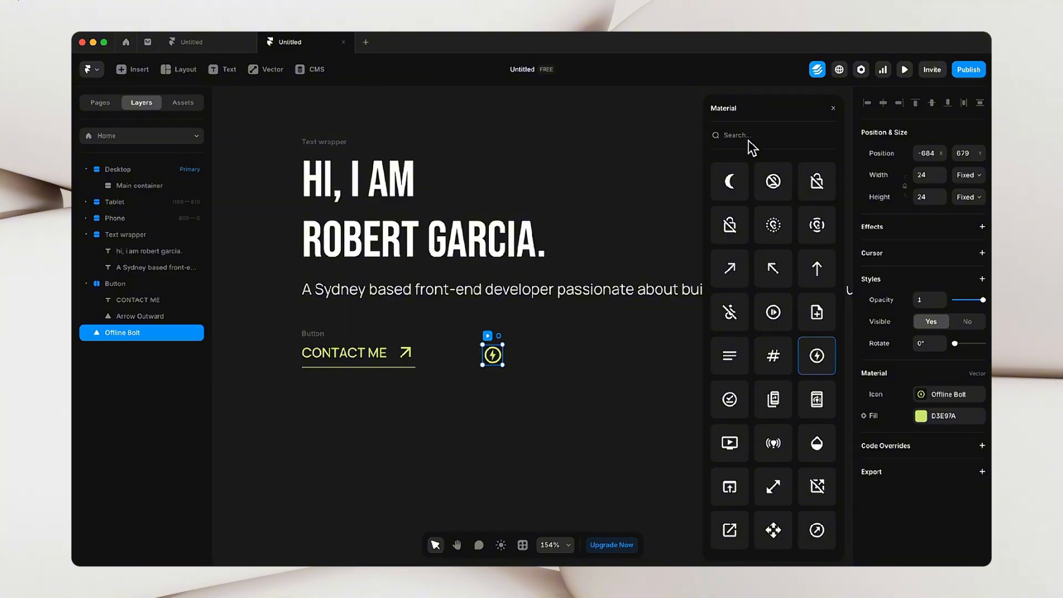
pyautogui.write('link')
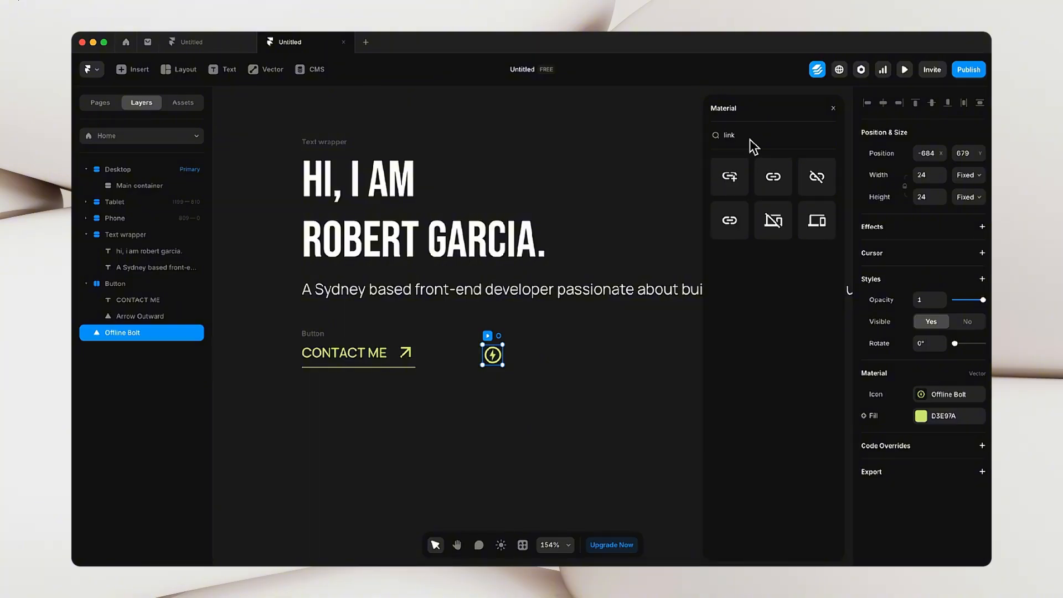
pyautogui.press('BackSpace')
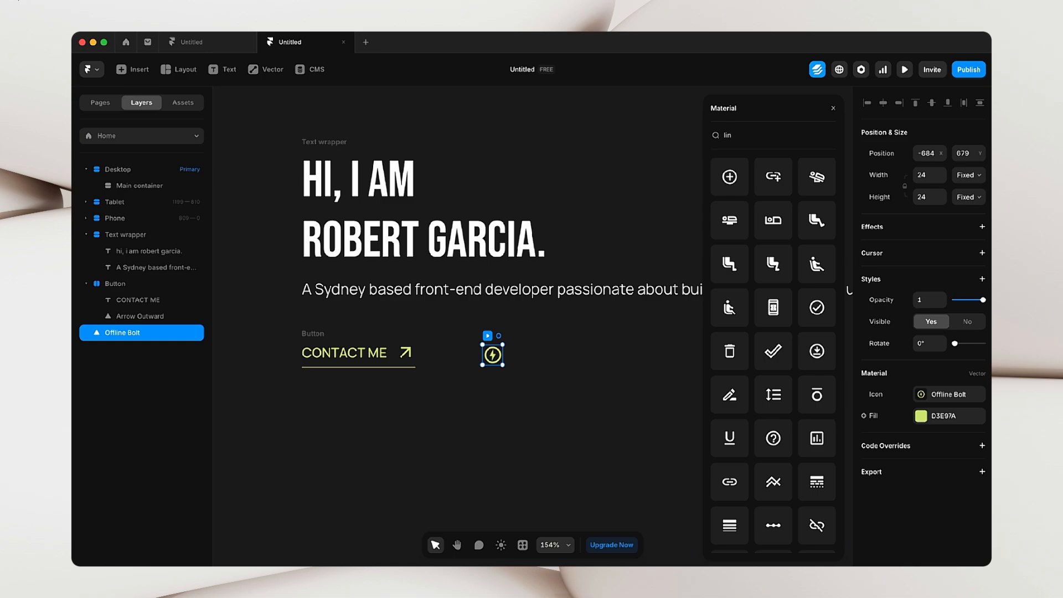
pyautogui.write('ke')
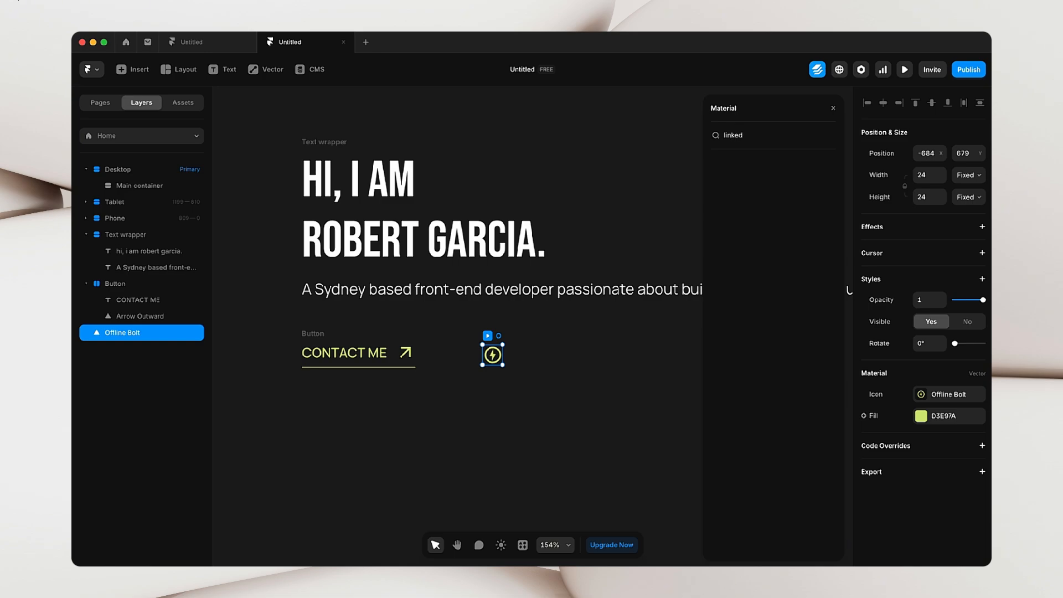
pyautogui.write('d')
pyautogui.press('BackSpace')
pyautogui.press('BackSpace')
pyautogui.press('BackSpace')
pyautogui.press('BackSpace')
pyautogui.press('BackSpace')
pyautogui.press('BackSpace')
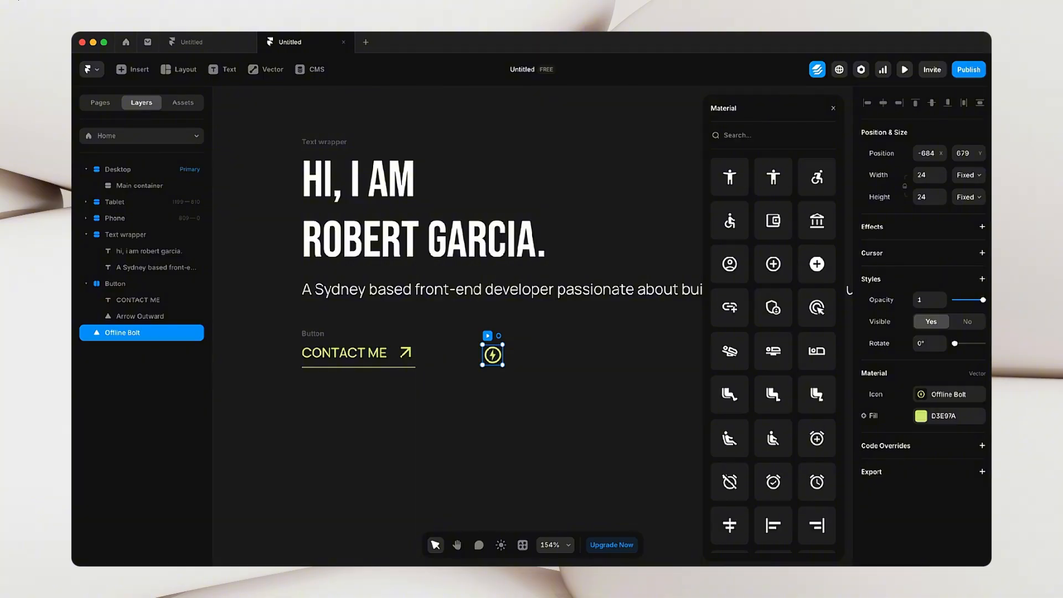
pyautogui.click(833, 109)
pyautogui.press('Delete')
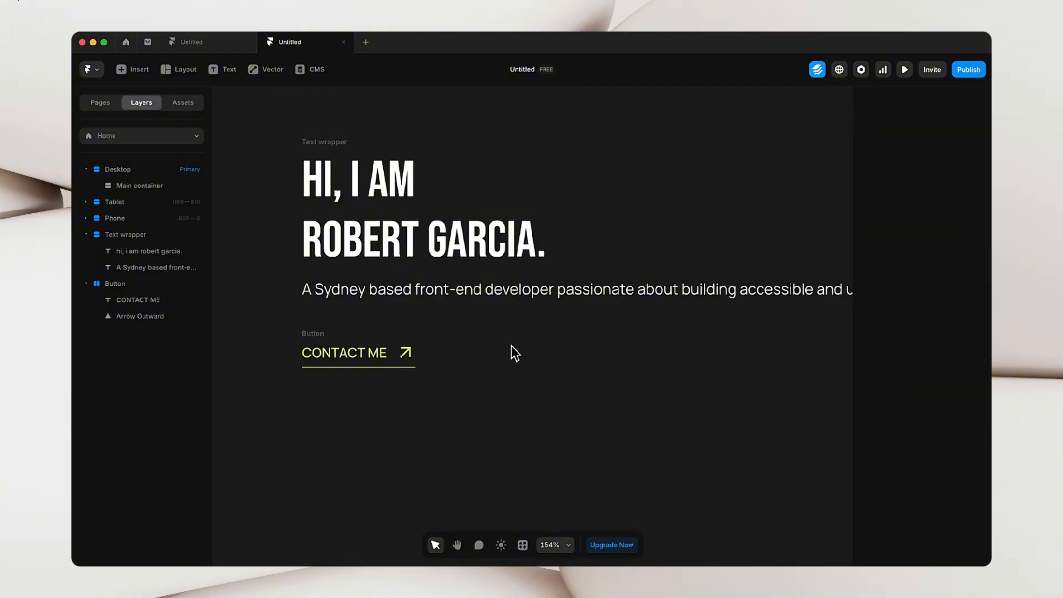
# - Place a Phosphor icon beside the CONTACT ME button and set its color to D3E97A
pyautogui.click(150, 73)
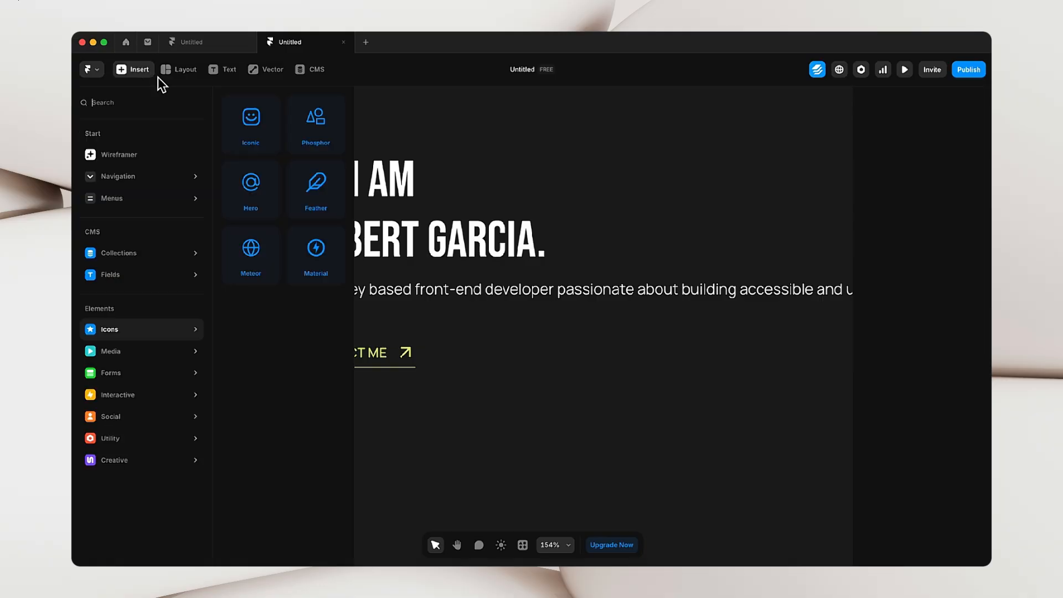
pyautogui.moveTo(179, 328)
pyautogui.moveTo(317, 122); pyautogui.dragTo(459, 350)
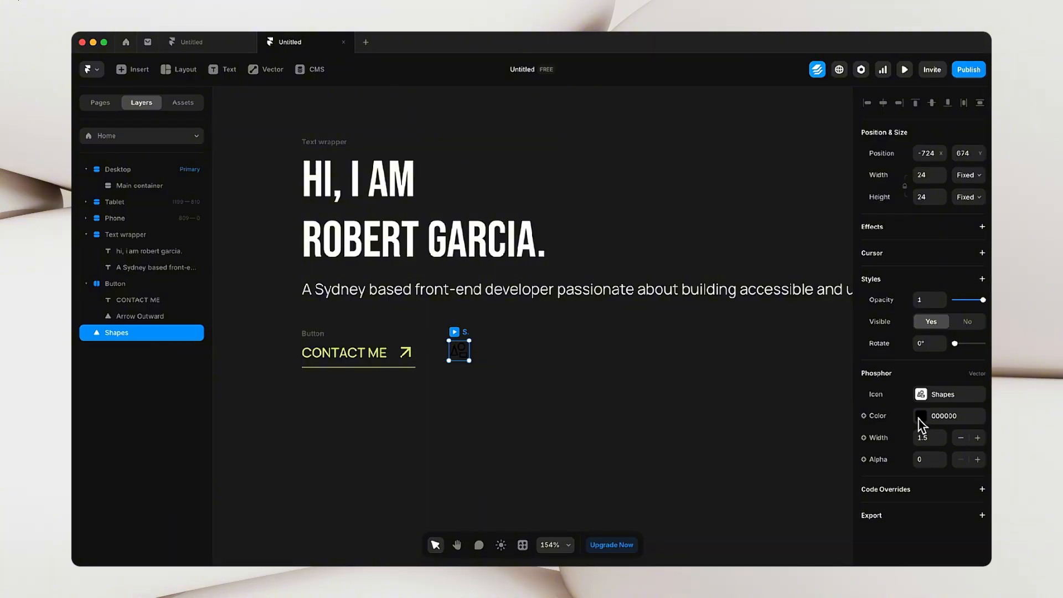
pyautogui.click(920, 416)
pyautogui.click(753, 503)
pyautogui.write('D3E97A')
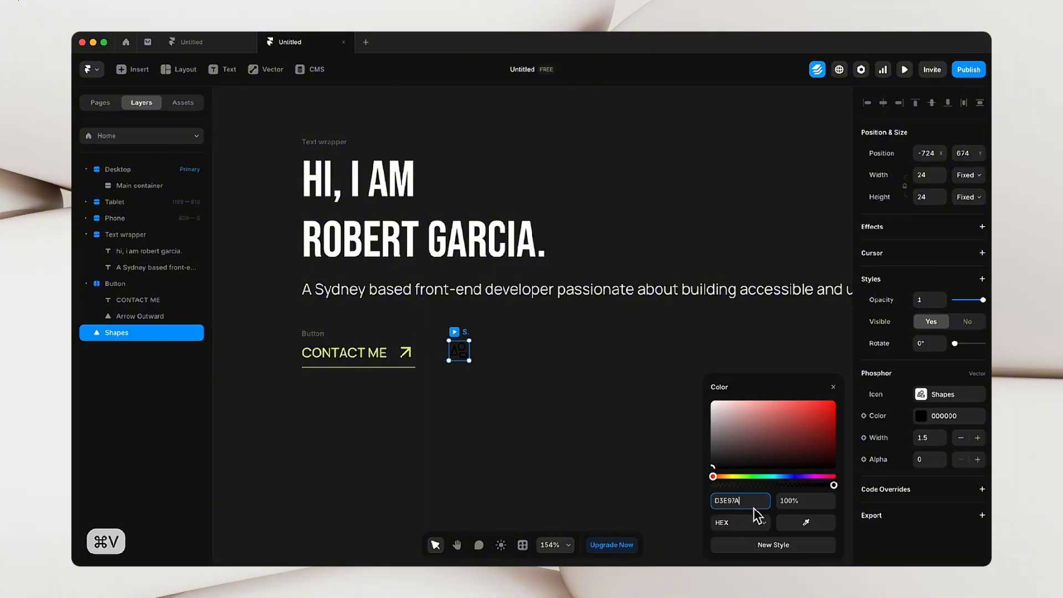
pyautogui.click(645, 465)
pyautogui.click(470, 357)
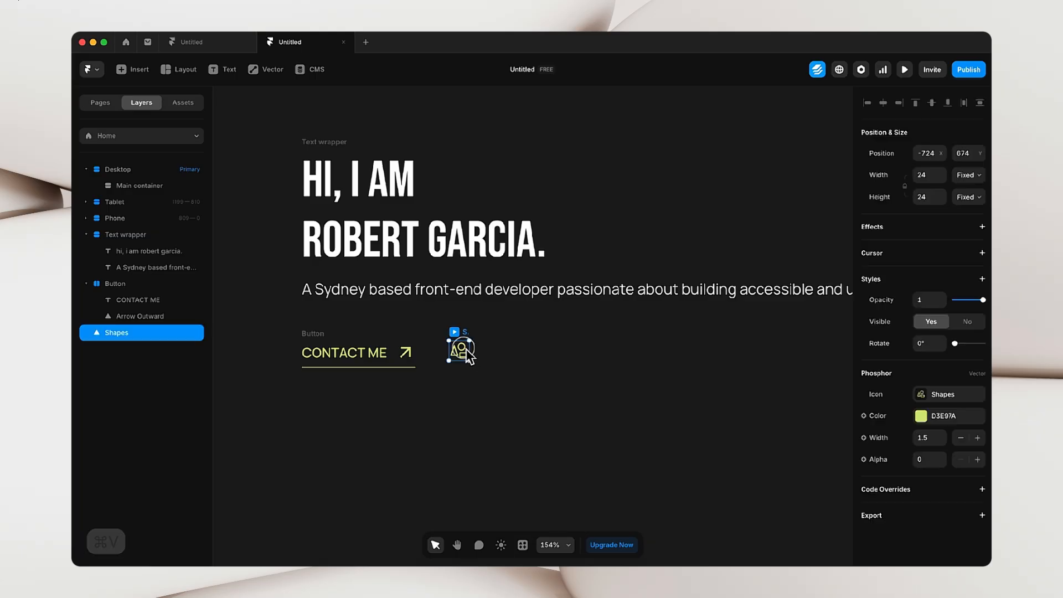
# - Search the Phosphor set for "link", change the icon to Linkedin Logo and nudge it away from the button
pyautogui.click(925, 397)
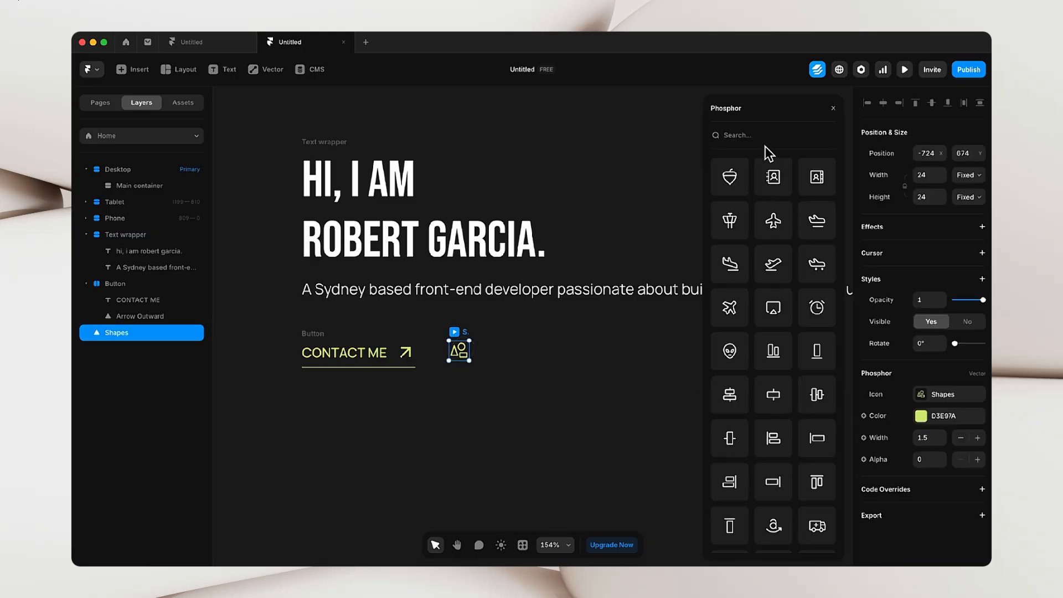
pyautogui.write('link')
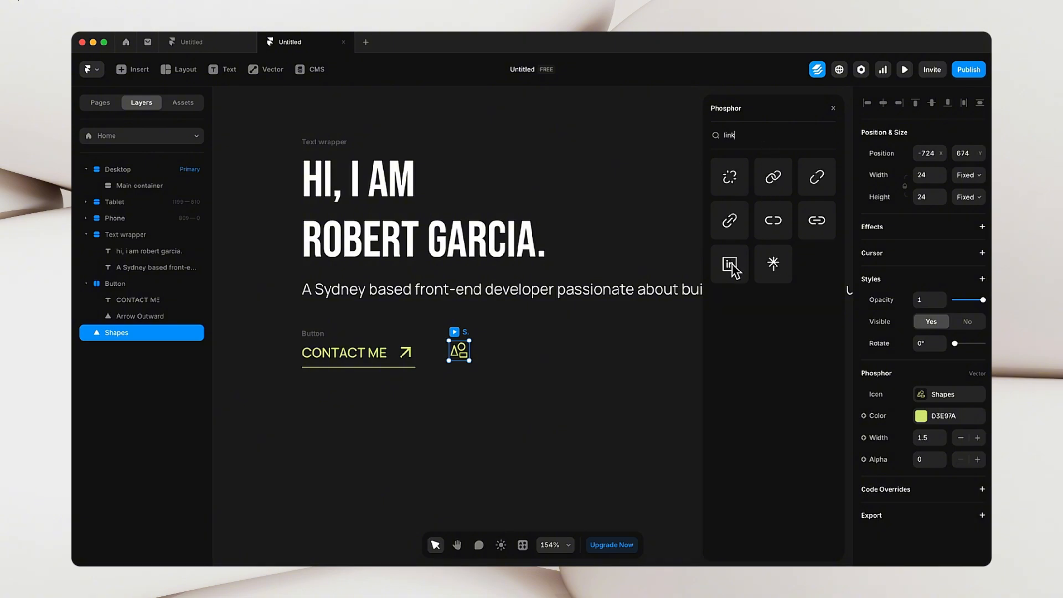
pyautogui.click(738, 267)
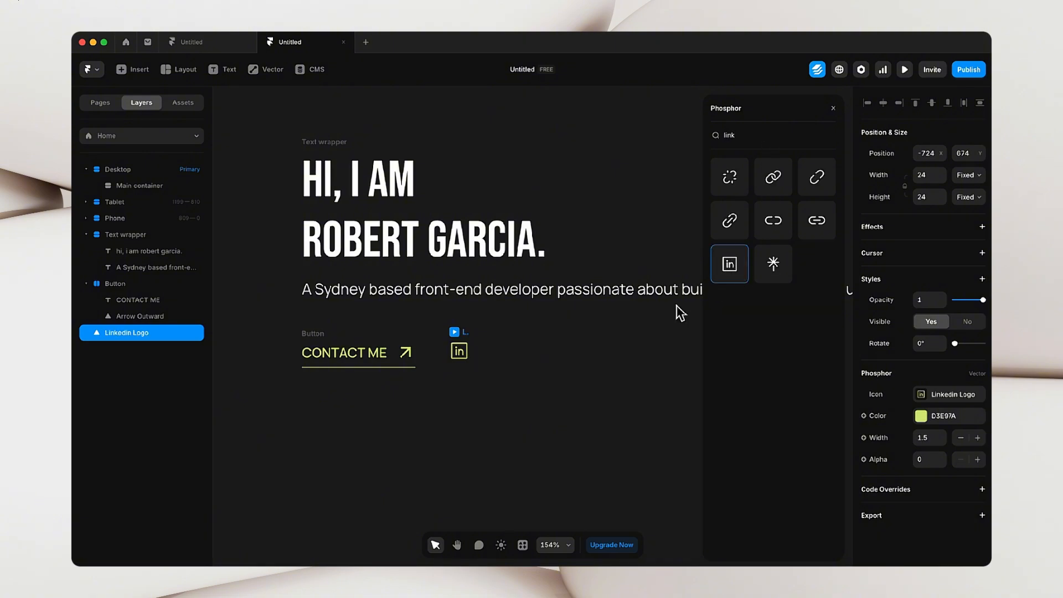
pyautogui.click(681, 309)
pyautogui.moveTo(456, 334); pyautogui.dragTo(465, 343)
# - Examine the LinkedIn and GitHub buttons in the Figma reference design, then return to the Framer canvas
pyautogui.hotkey('ctrl', 'Right')
pyautogui.hotkey('ctrl', 'Left')
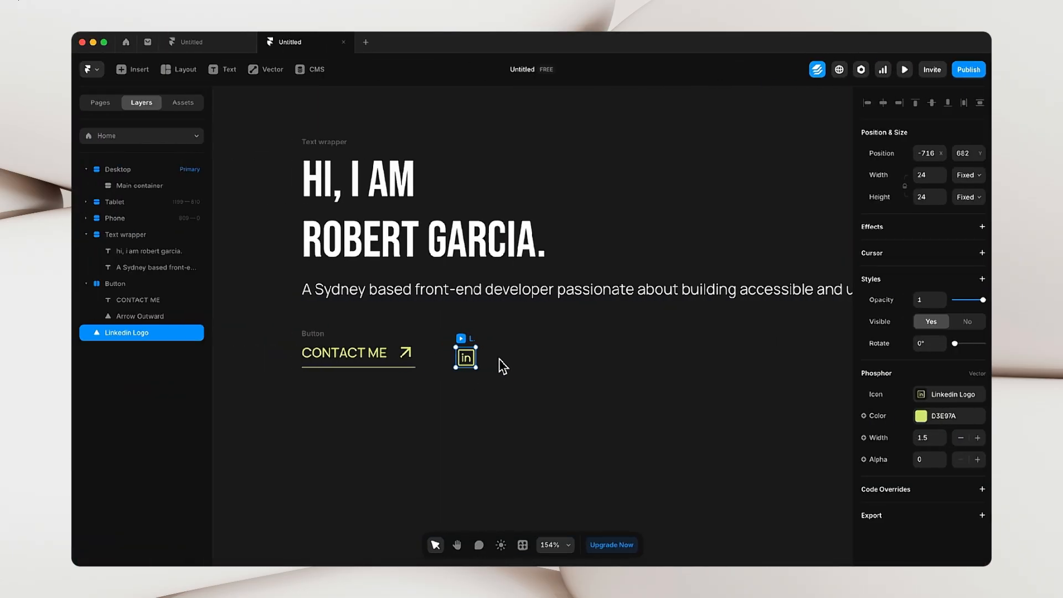
pyautogui.hotkey('ctrl', 'Right')
pyautogui.hotkey('ctrl', 'Left')
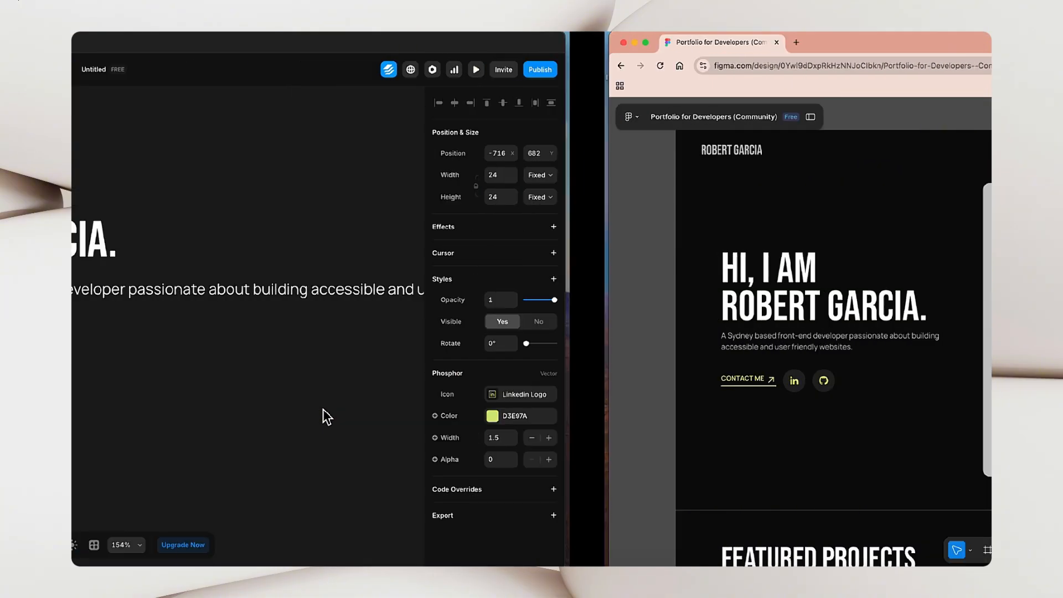
pyautogui.hotkey('ctrl', 'Right')
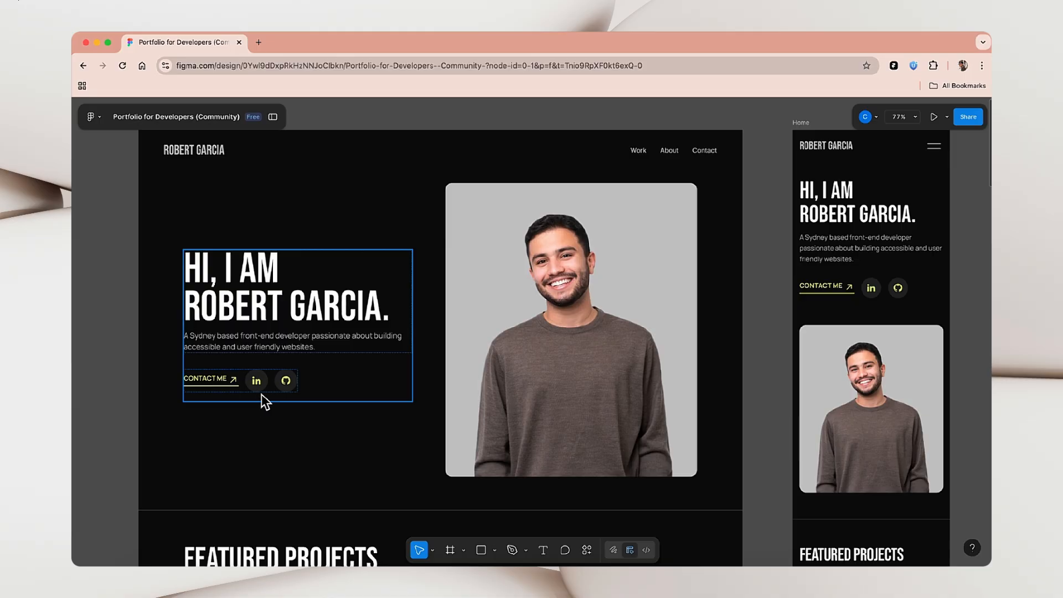
pyautogui.hotkey('ctrl', 'Left')
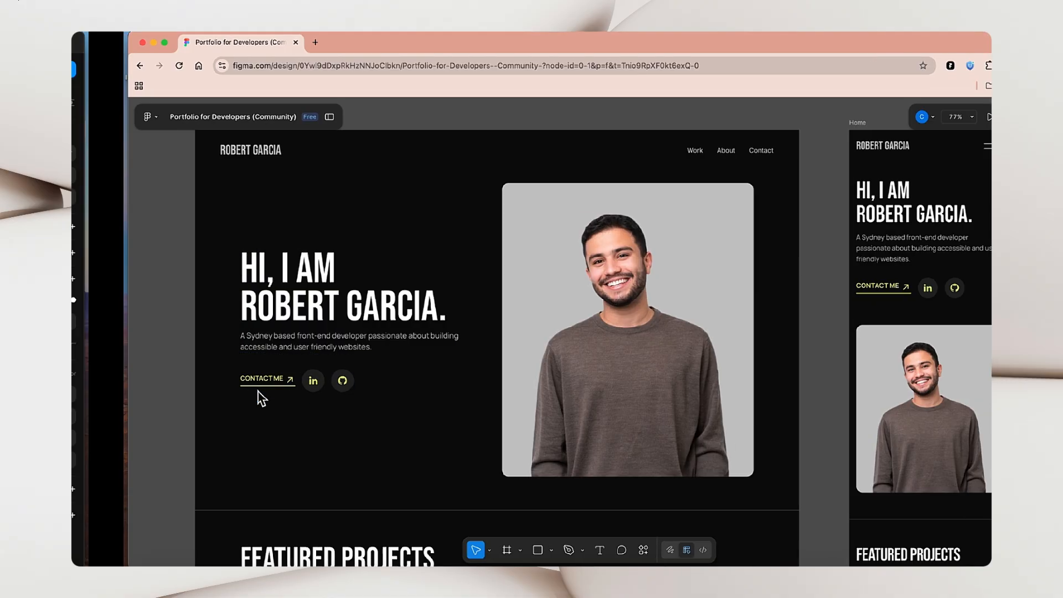
pyautogui.click(514, 409)
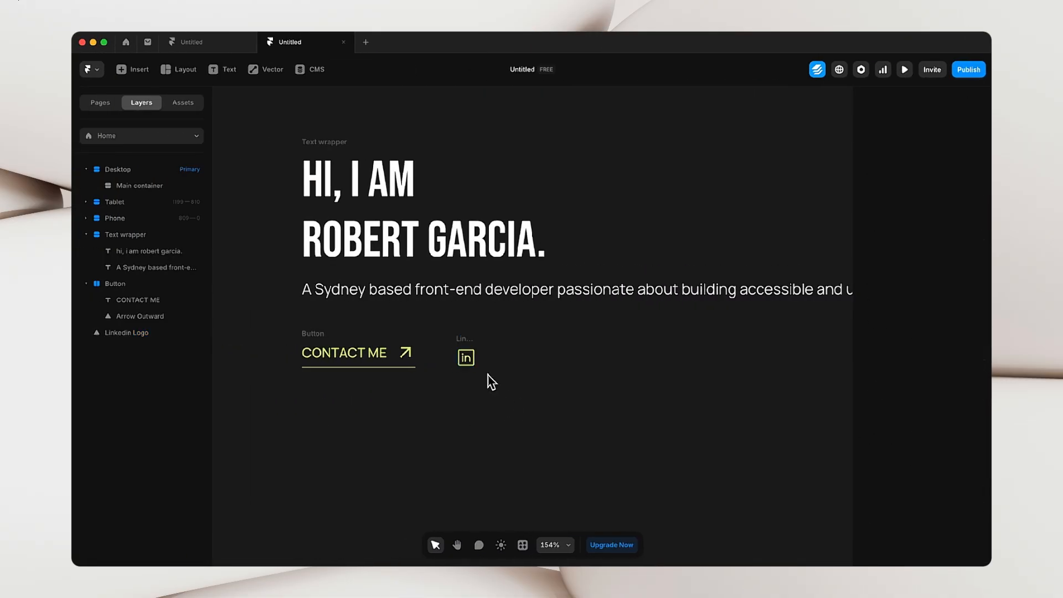
# - Wrap the LinkedIn logo in a stack with padding 12 and nudge the stack slightly up and to the right
pyautogui.click(465, 338)
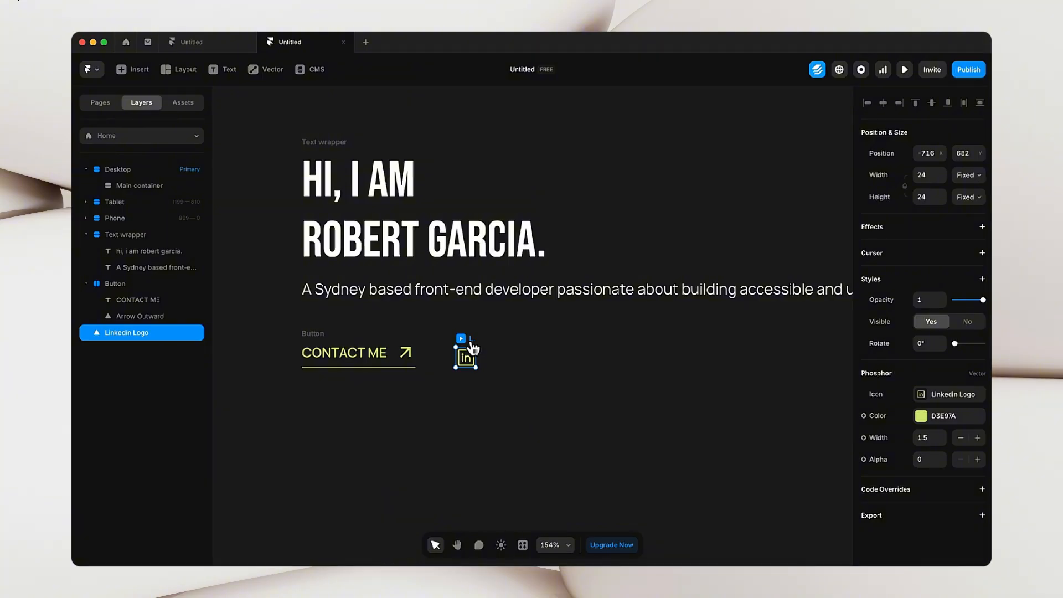
pyautogui.rightClick(474, 352)
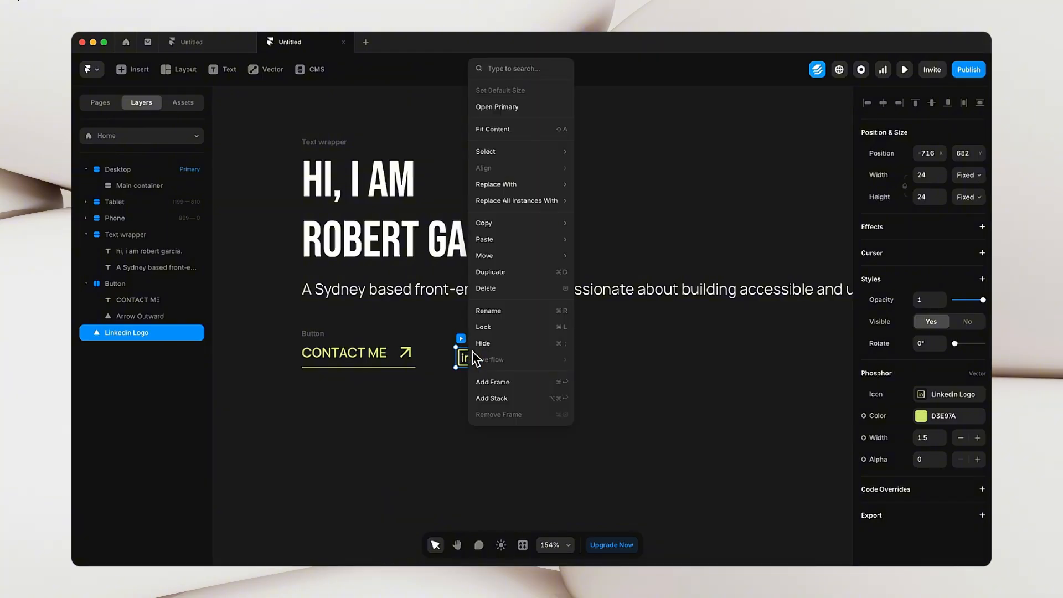
pyautogui.click(511, 399)
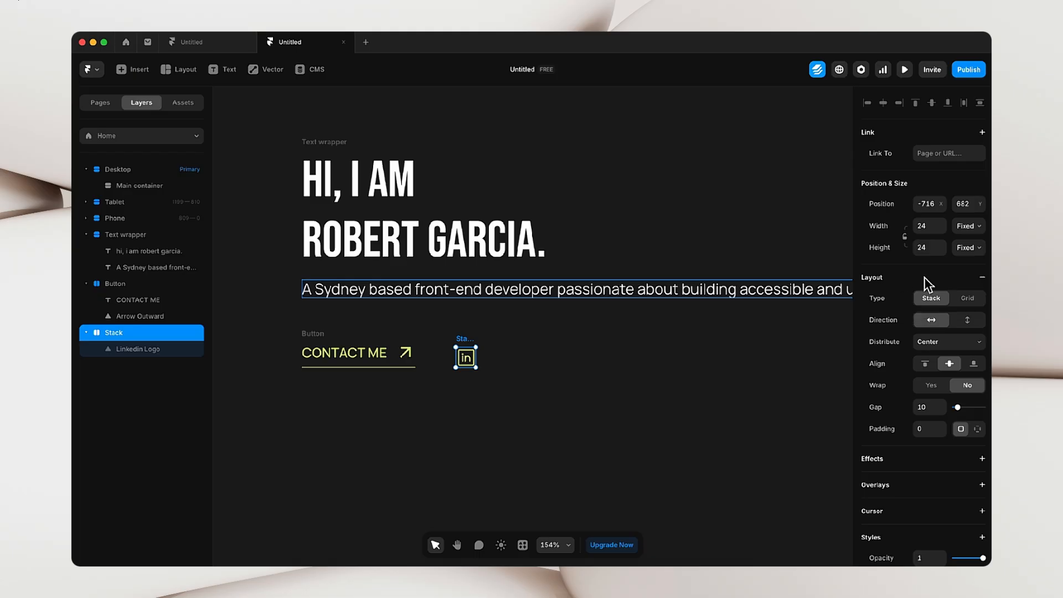
pyautogui.click(929, 433)
pyautogui.click(533, 403)
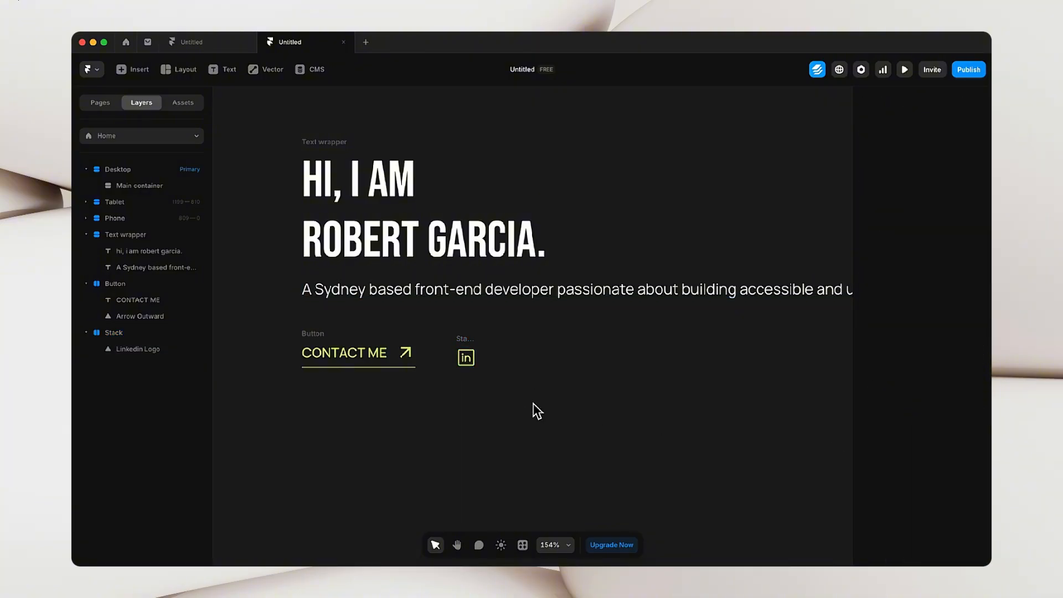
pyautogui.moveTo(467, 341); pyautogui.dragTo(471, 339)
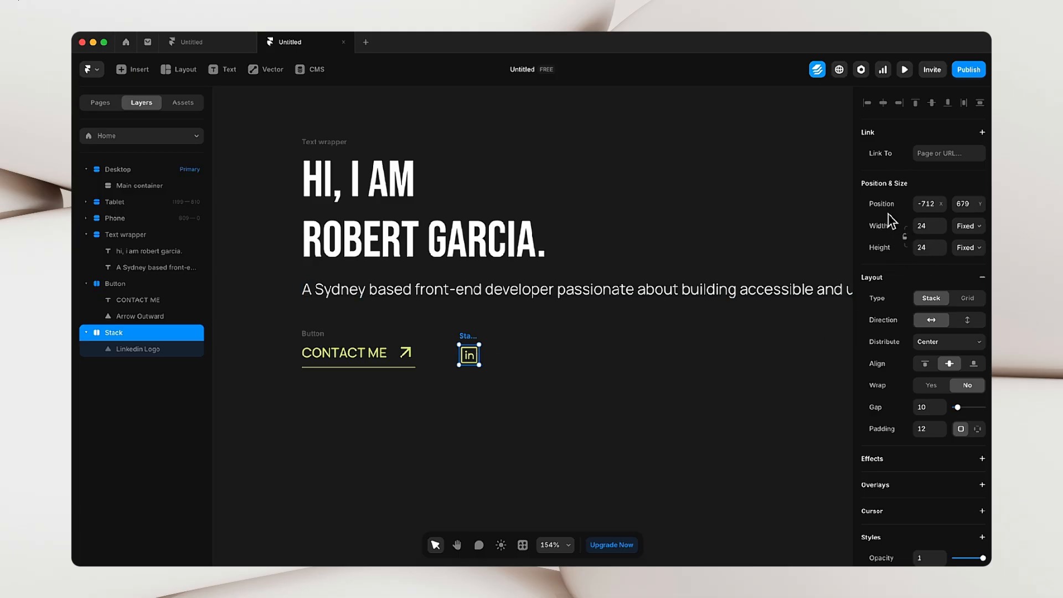
# - Set the LinkedIn stack's width and height to Fit Content and move it closer to the CONTACT ME button
pyautogui.click(967, 226)
pyautogui.click(971, 261)
pyautogui.click(971, 250)
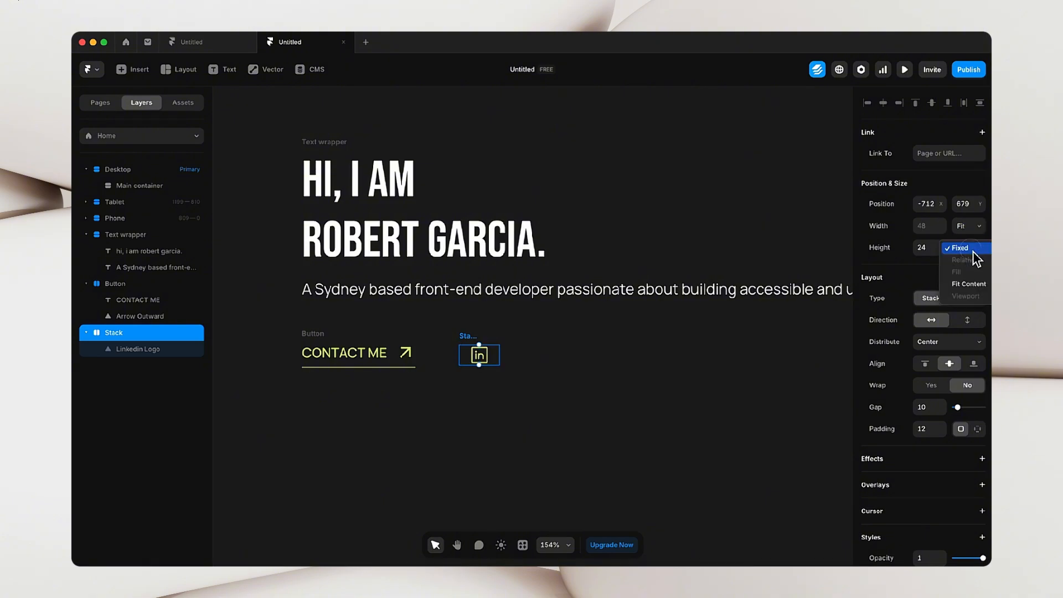
pyautogui.click(972, 284)
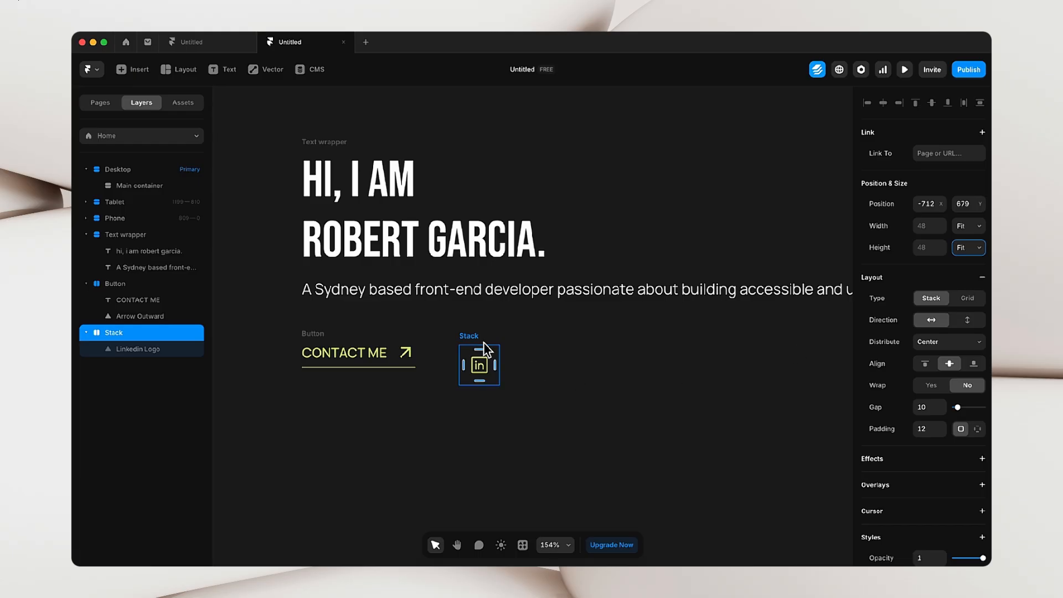
pyautogui.moveTo(467, 338); pyautogui.dragTo(468, 334)
# - Give the LinkedIn stack a FAFAFA fill at 10% opacity
pyautogui.scroll(-4, 966, 410)
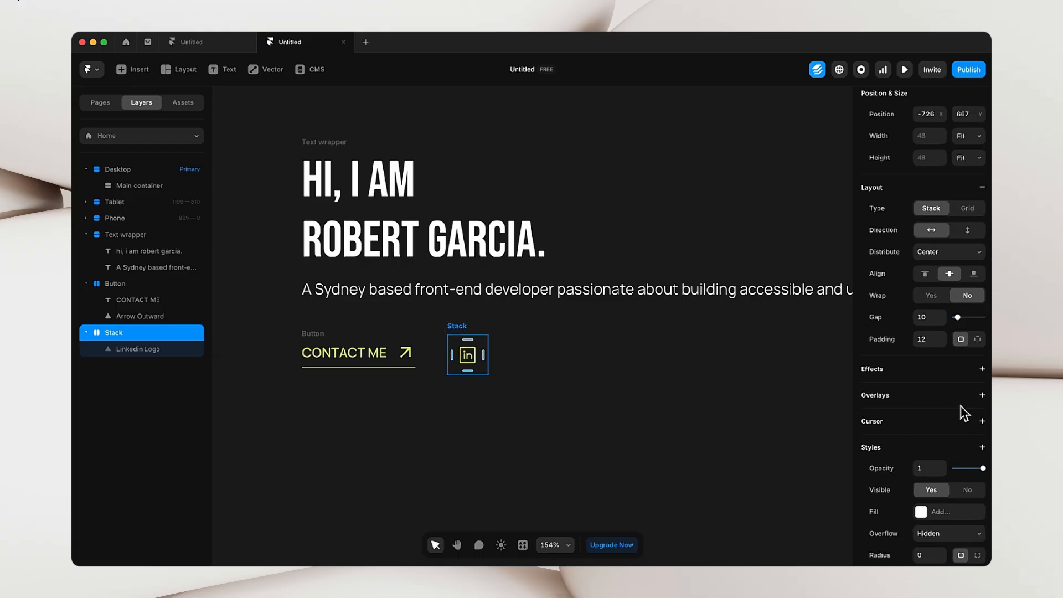
pyautogui.scroll(-1, 960, 413)
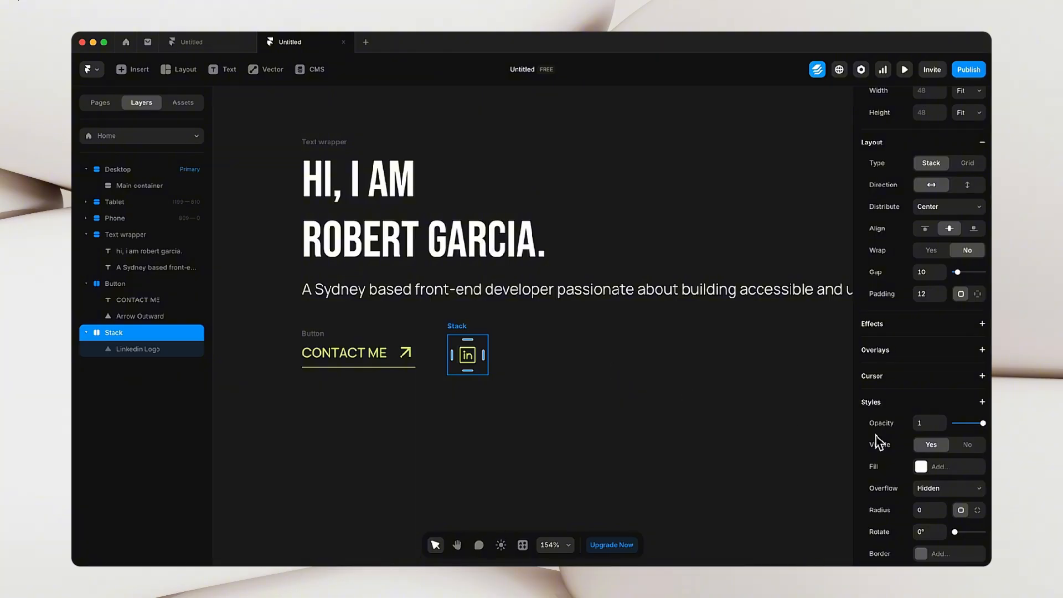
pyautogui.scroll(-1, 878, 451)
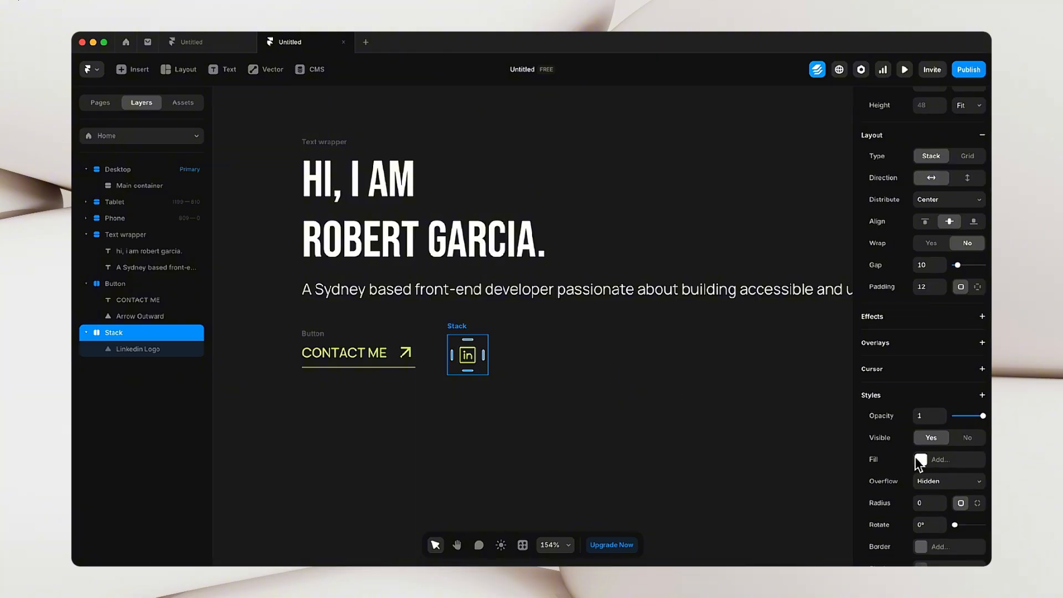
pyautogui.click(920, 460)
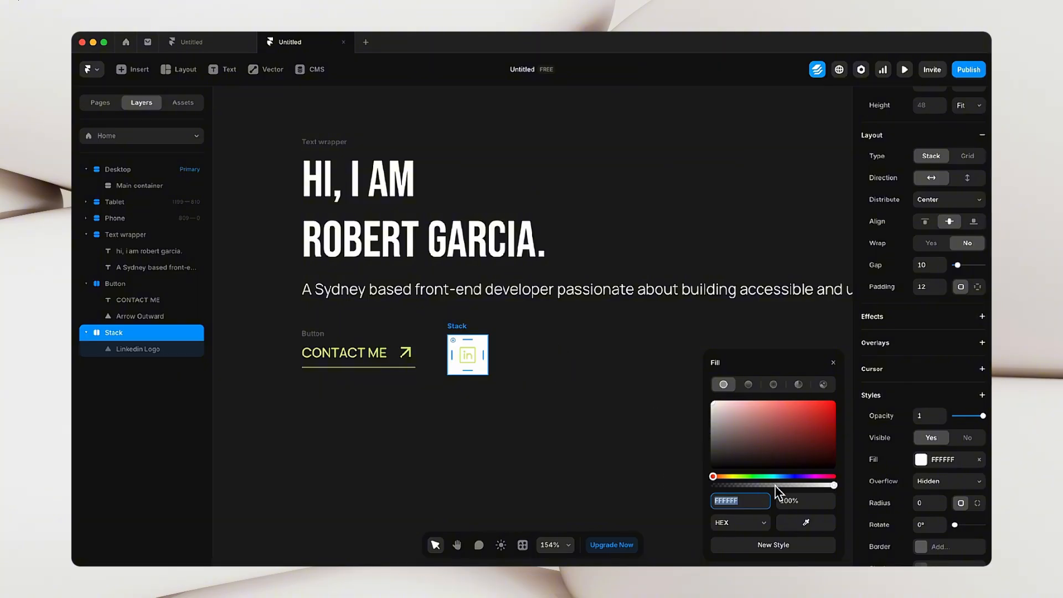
pyautogui.moveTo(776, 485); pyautogui.dragTo(725, 493)
pyautogui.click(517, 454)
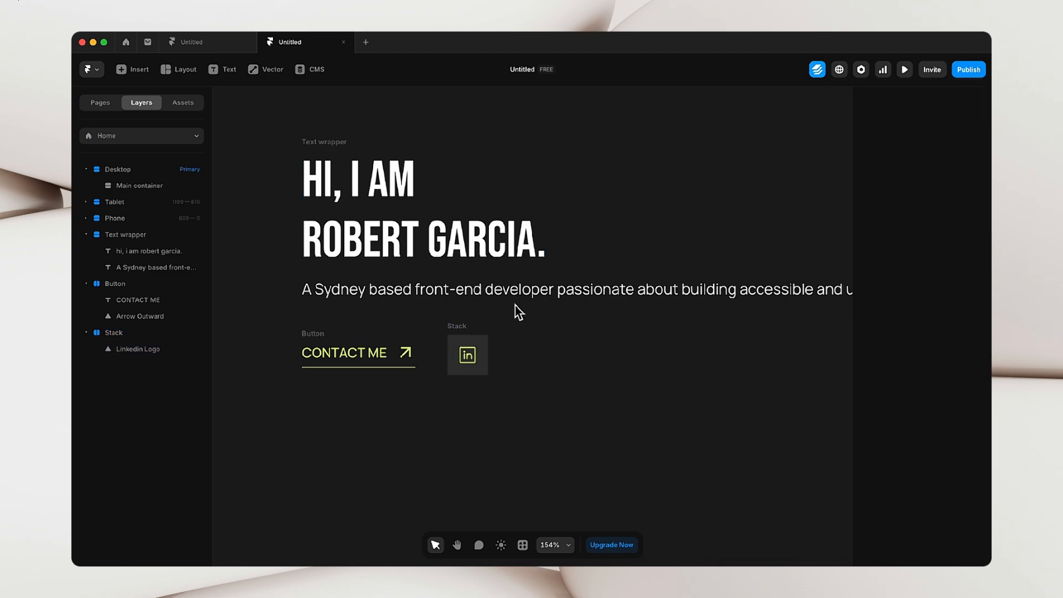
# - Check the social buttons' shape in the Figma reference and set the LinkedIn stack's corner radius to 1000 in Framer
pyautogui.hotkey('ctrl', 'Right')
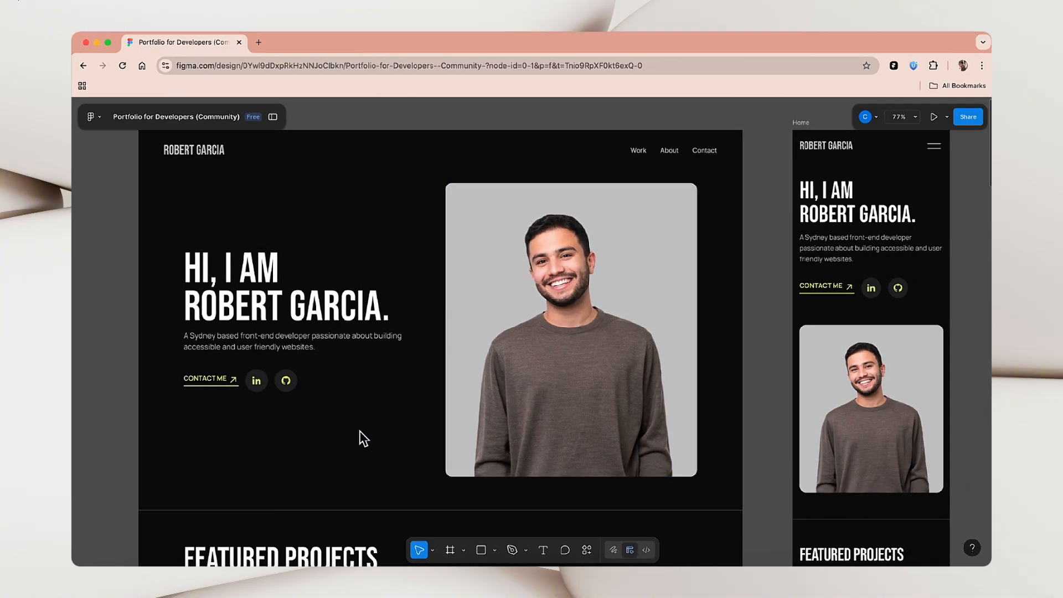
pyautogui.hotkey('ctrl', 'Left')
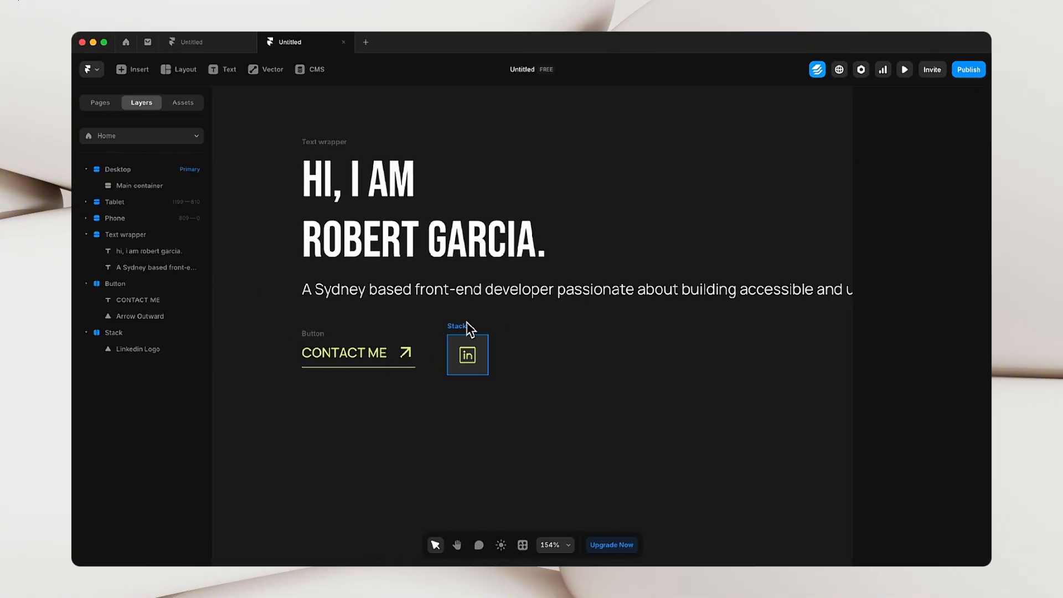
pyautogui.click(467, 325)
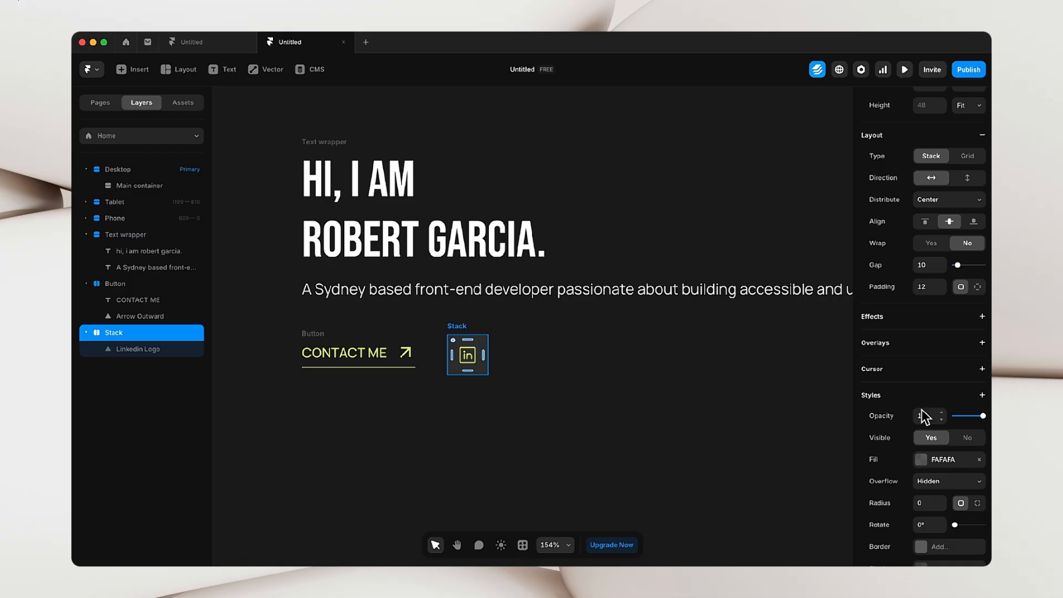
pyautogui.scroll(-3, 922, 413)
pyautogui.scroll(4, 921, 410)
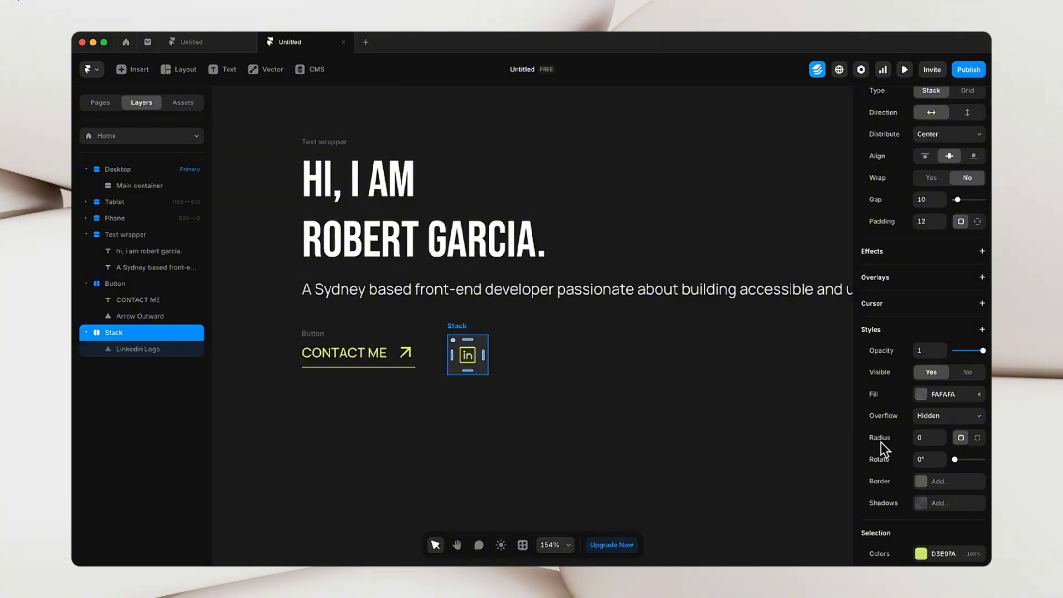
pyautogui.click(926, 438)
pyautogui.write('1000')
pyautogui.click(725, 439)
pyautogui.click(473, 323)
pyautogui.click(570, 376)
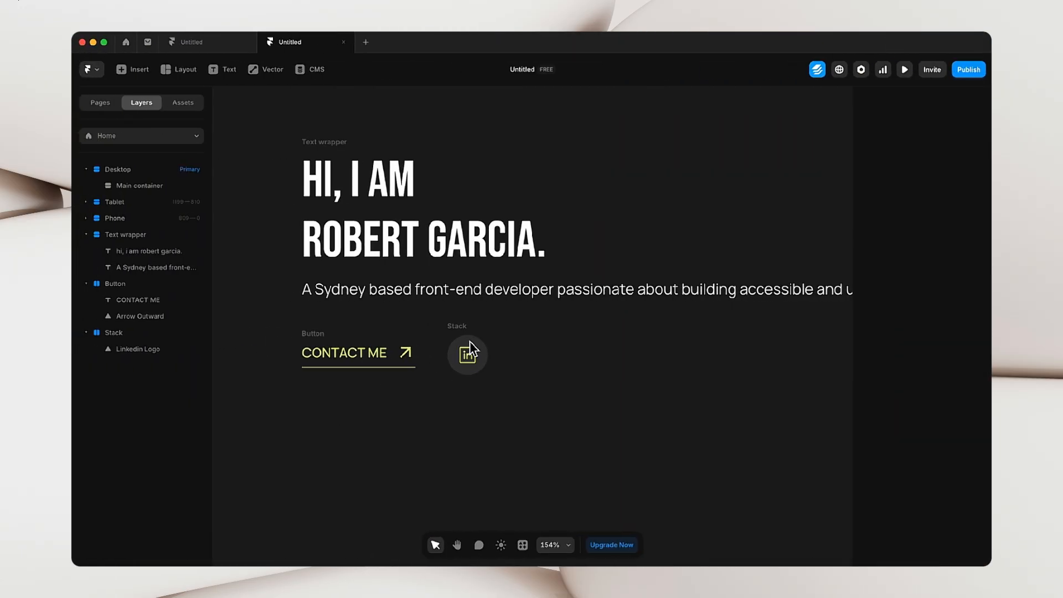
# - Resize the LinkedIn logo to 20 by 20 and move its circular stack slightly closer to the CONTACT ME button
pyautogui.click(469, 356)
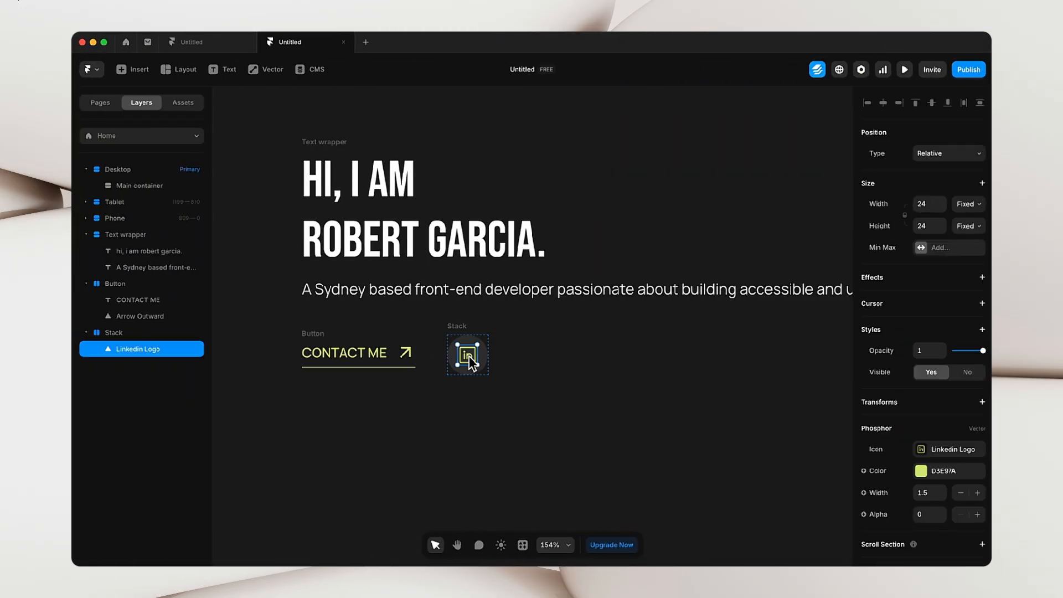
pyautogui.click(936, 210)
pyautogui.write('20')
pyautogui.press('Tab')
pyautogui.write('20')
pyautogui.click(646, 430)
pyautogui.moveTo(456, 328); pyautogui.dragTo(454, 331)
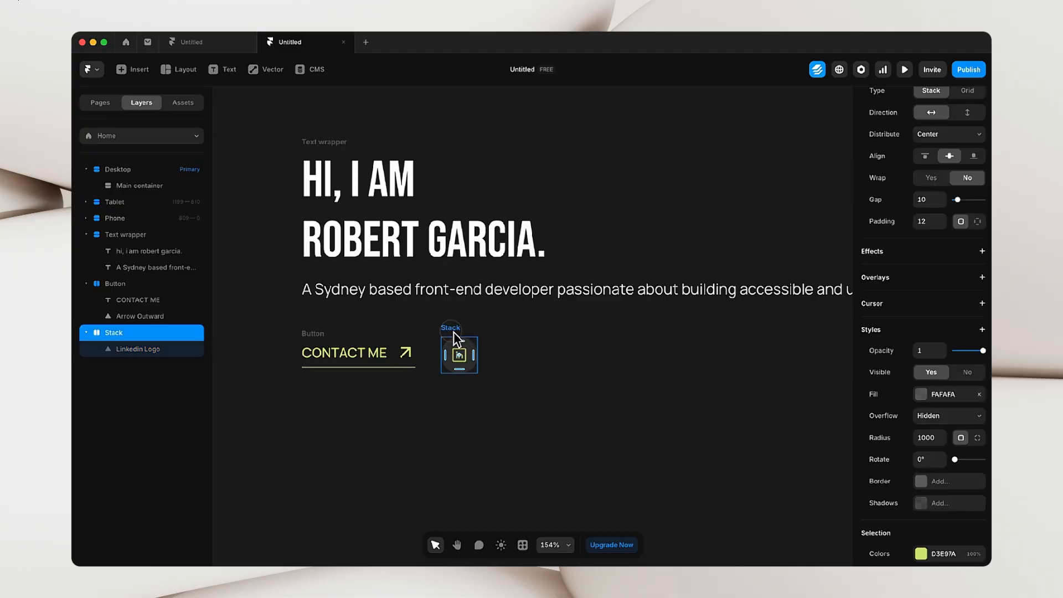
pyautogui.click(495, 331)
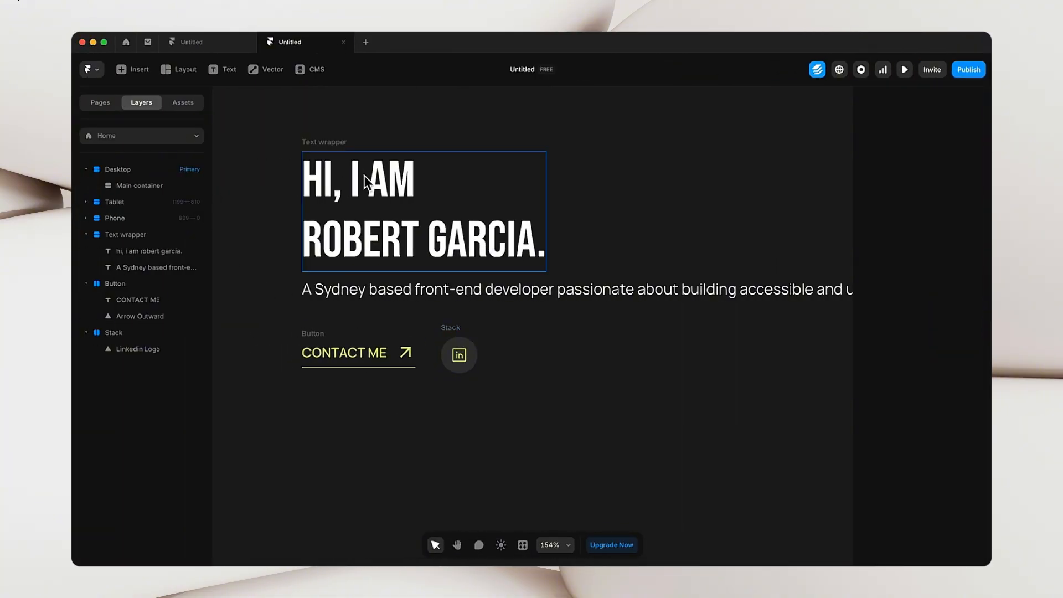
# - Duplicate the LinkedIn stack and place the copy directly beside the original, aligned on the same row
pyautogui.click(454, 333)
pyautogui.press('super+d')
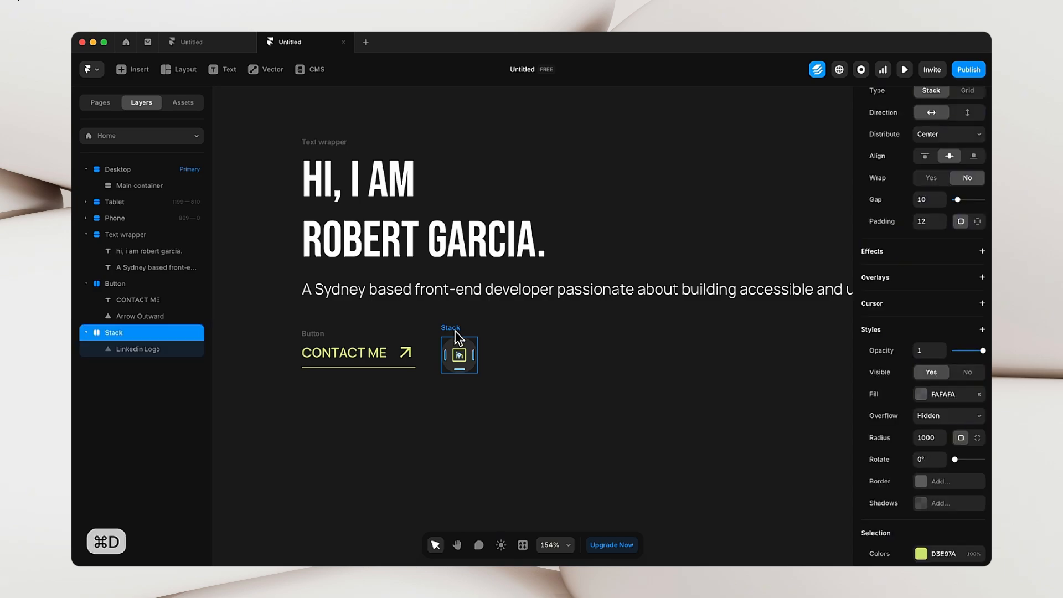
pyautogui.click(540, 334)
pyautogui.moveTo(401, 336); pyautogui.dragTo(603, 451)
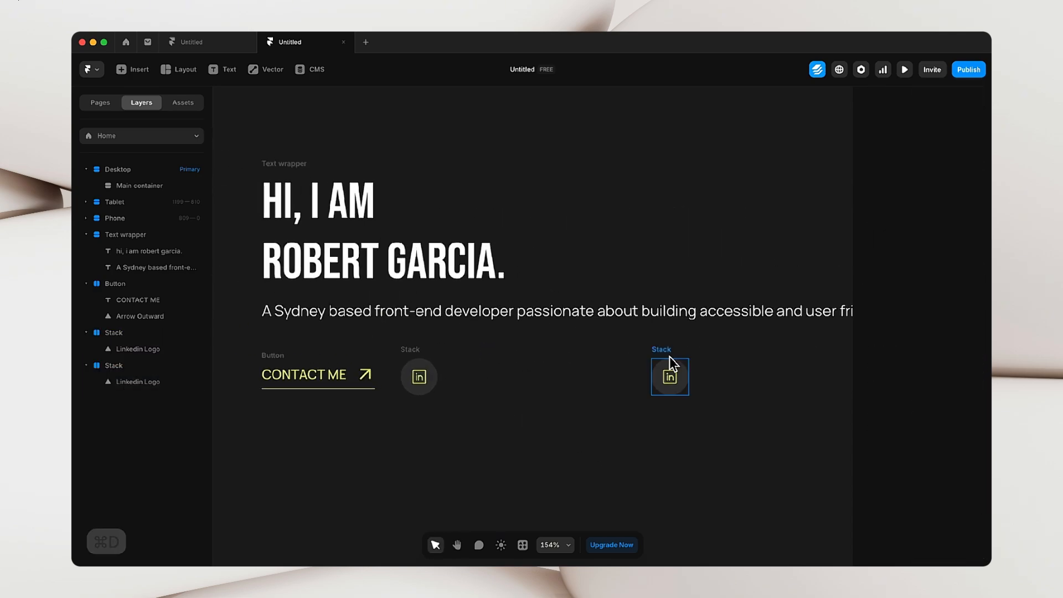
pyautogui.moveTo(667, 356); pyautogui.dragTo(470, 379)
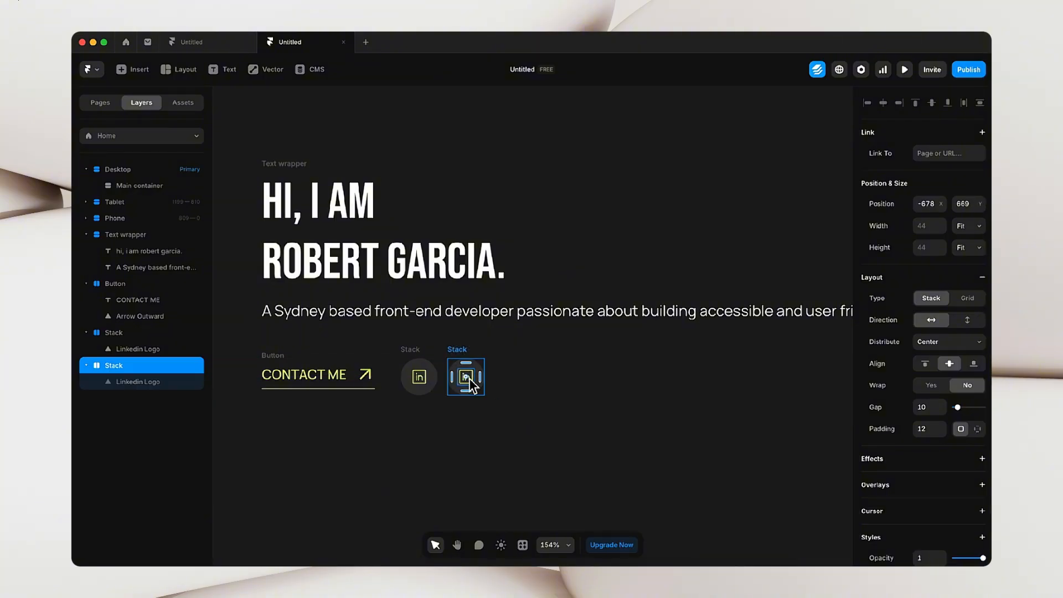
# - Search the Phosphor set for "git" and change the duplicated stack's icon to Github Logo
pyautogui.scroll(-5, 930, 397)
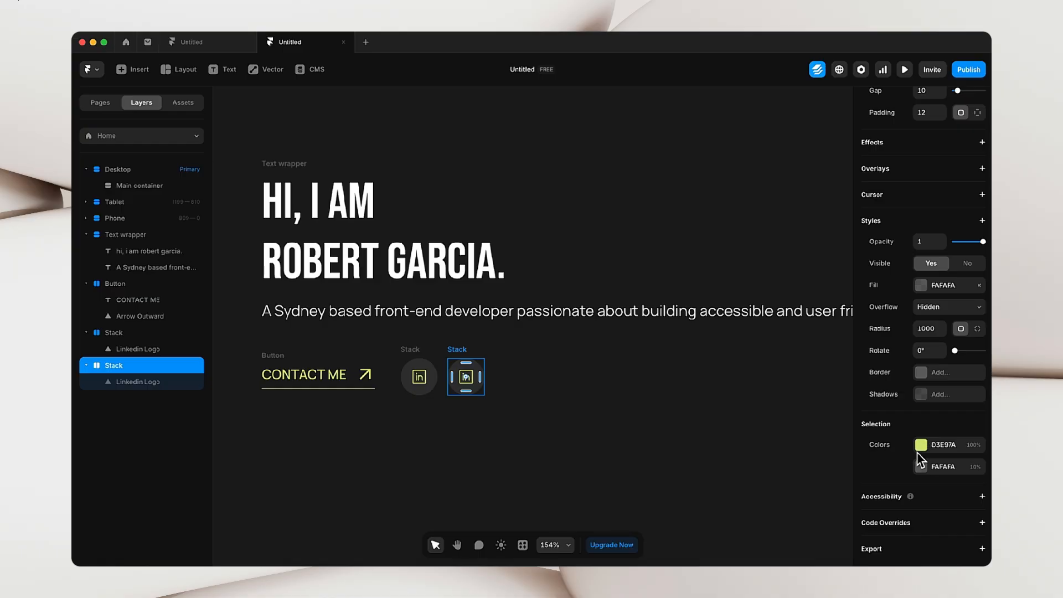
pyautogui.click(466, 378)
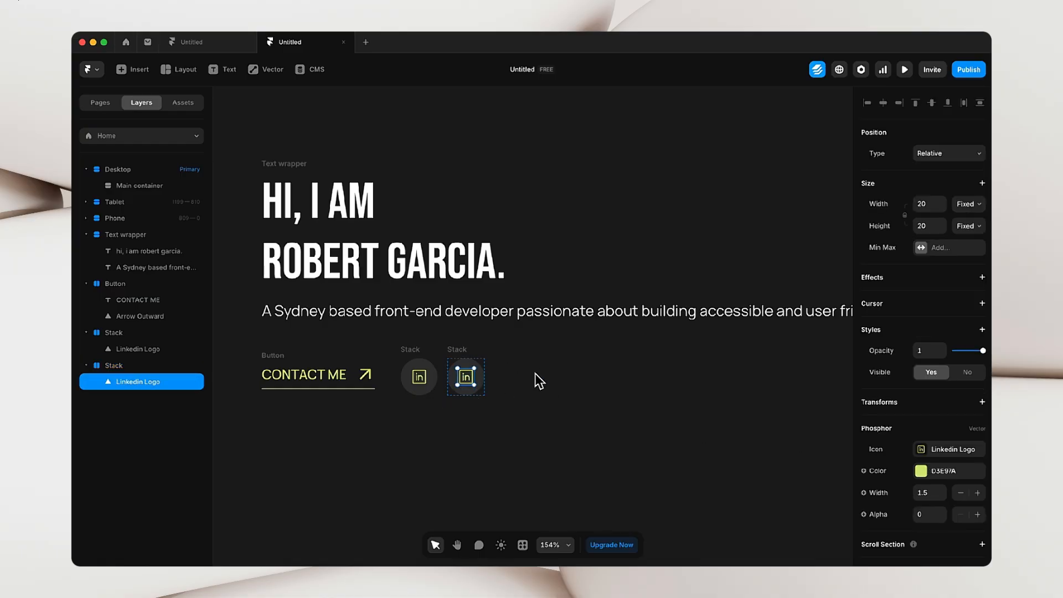
pyautogui.scroll(-2, 922, 451)
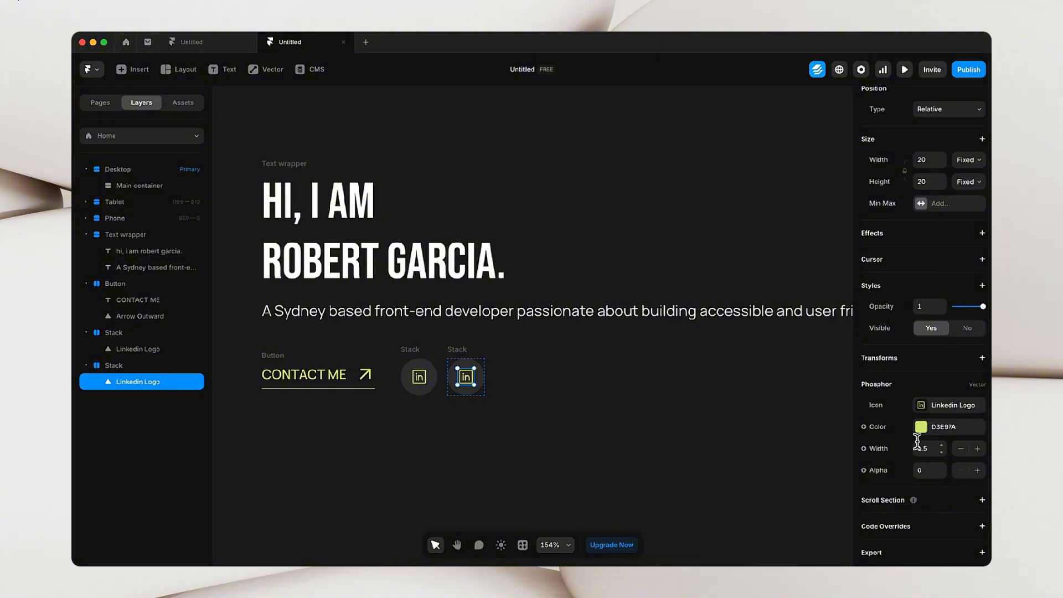
pyautogui.click(921, 406)
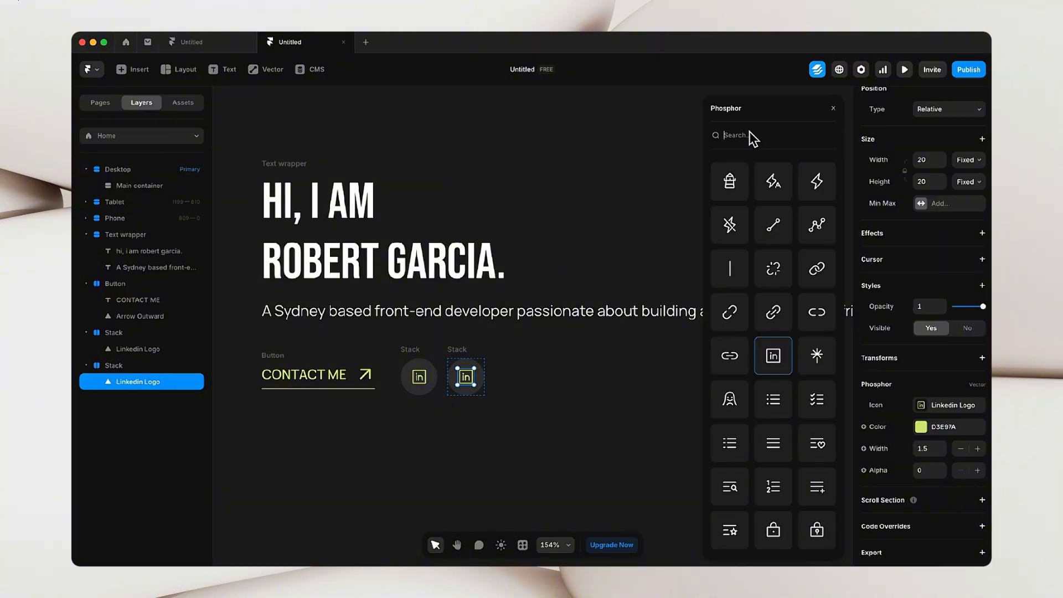
pyautogui.write('git')
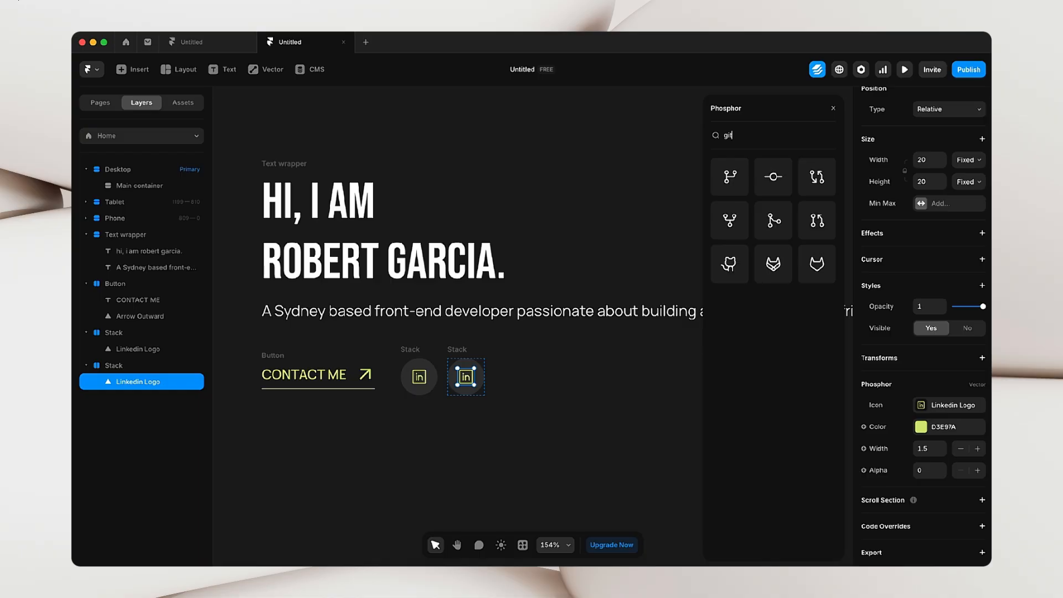
pyautogui.click(737, 266)
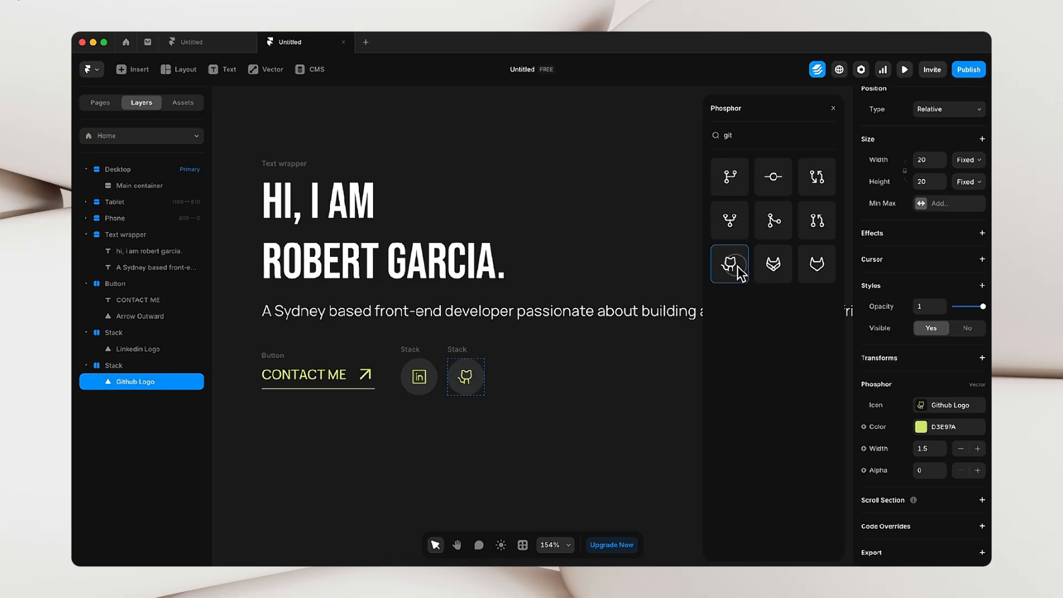
pyautogui.click(610, 419)
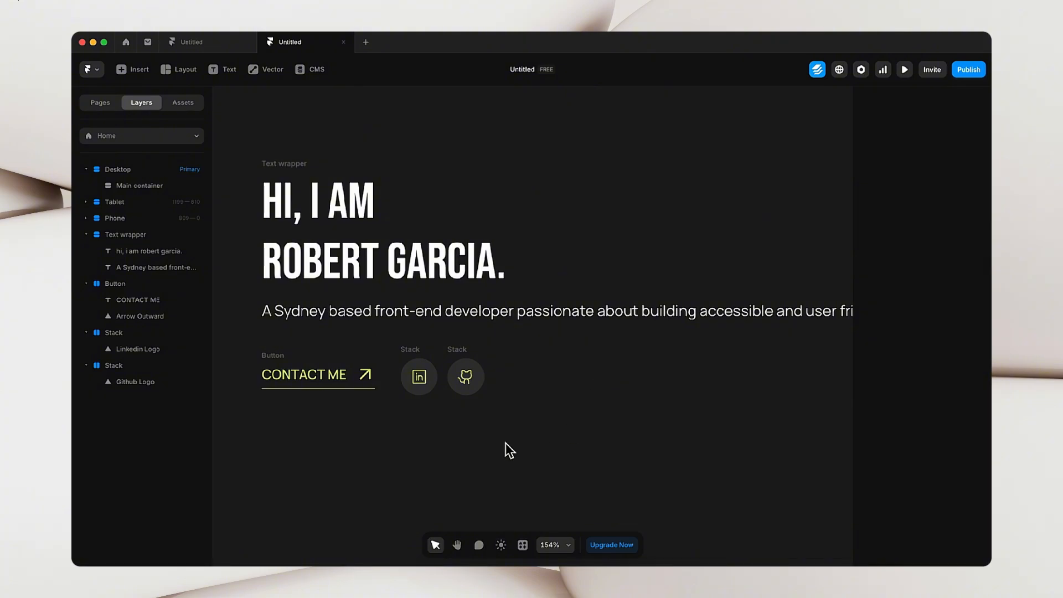
# - Inspect the hero text and button frame's layout in the Figma reference design, then return to the Framer canvas
pyautogui.hotkey('ctrl', 'Right')
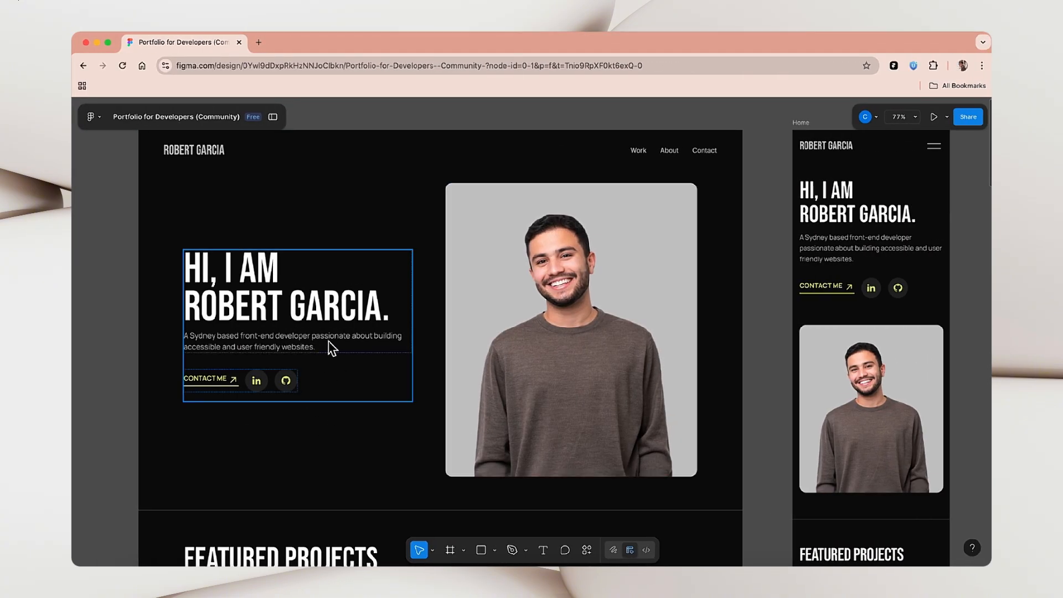
pyautogui.click(274, 390)
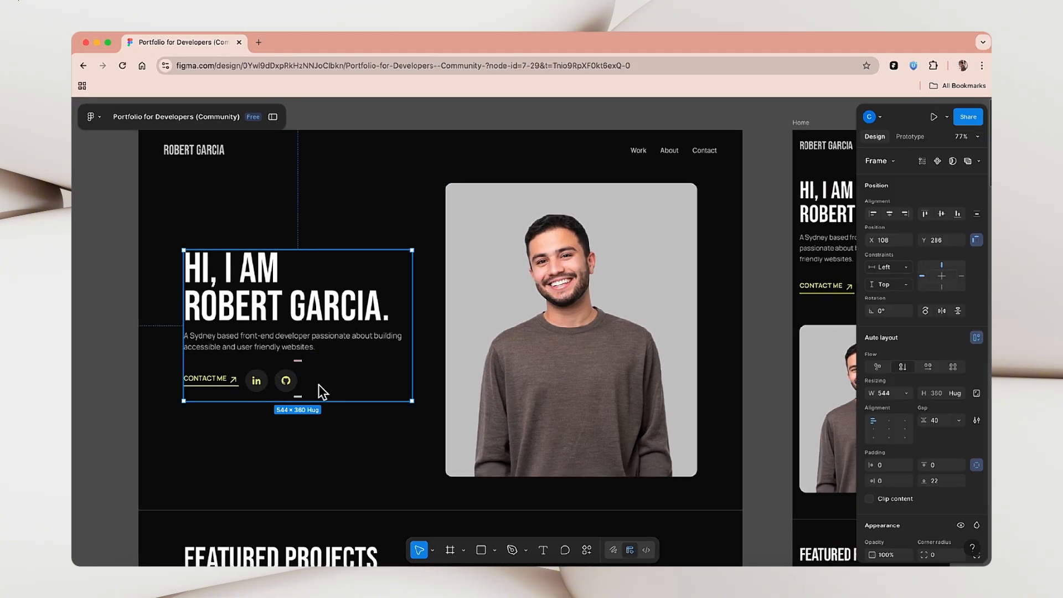
pyautogui.hotkey('ctrl', 'Left')
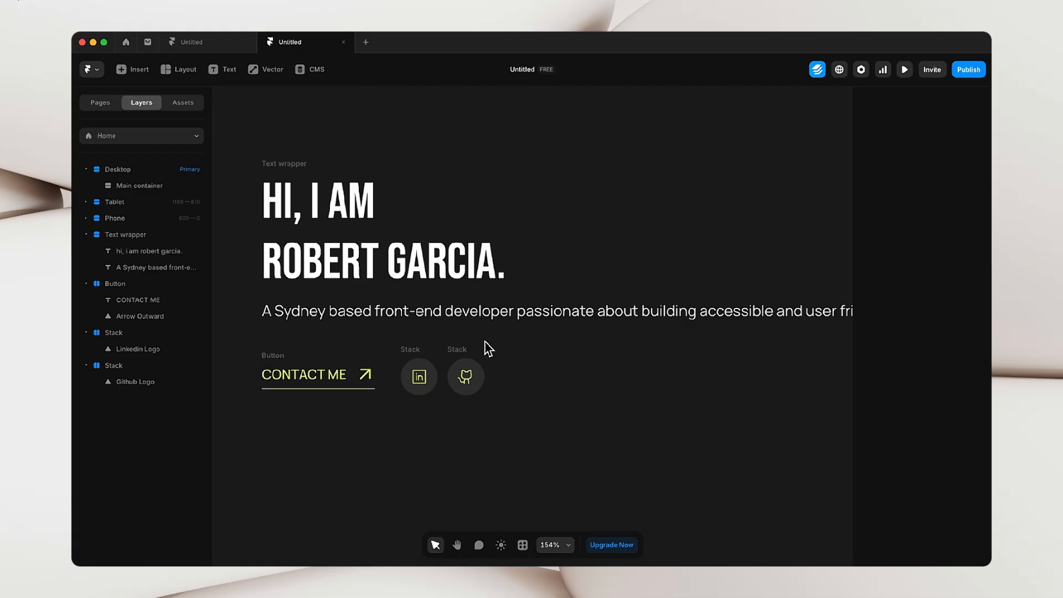
# - Create a component named Button from the CONTACT ME stack
pyautogui.click(278, 358)
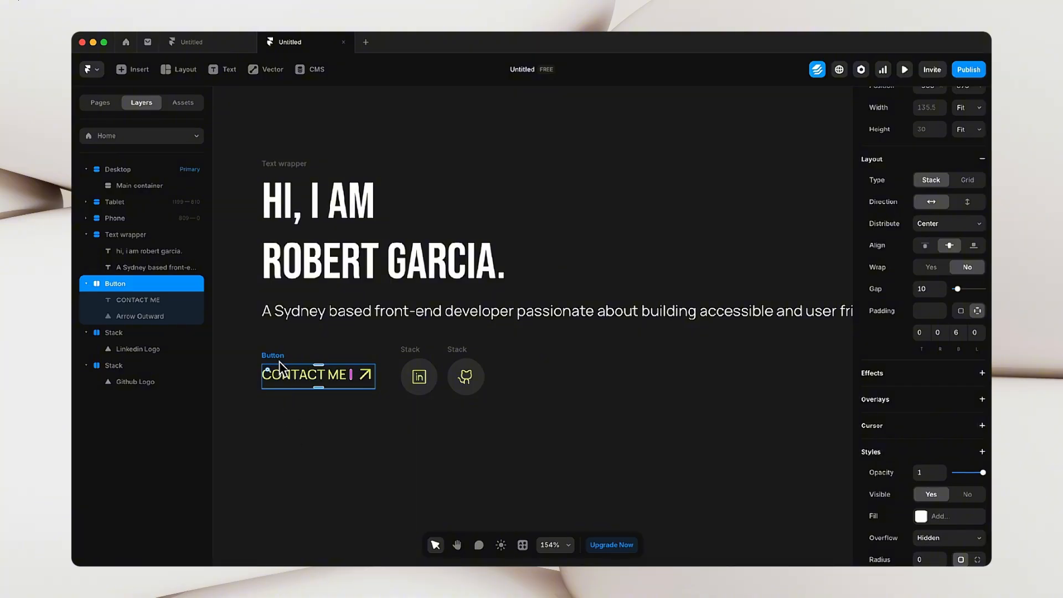
pyautogui.rightClick(276, 355)
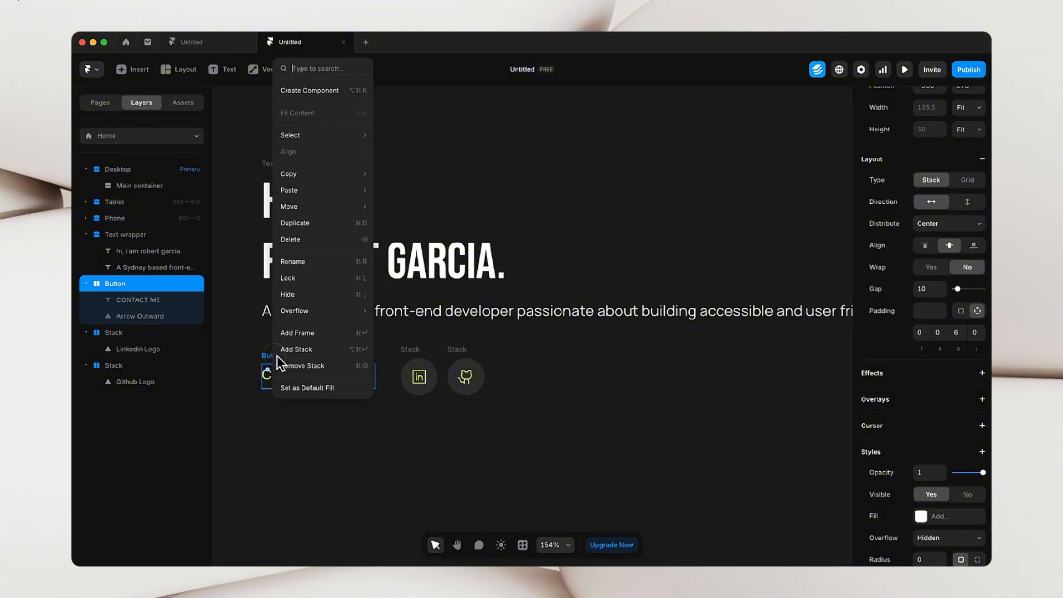
pyautogui.click(319, 94)
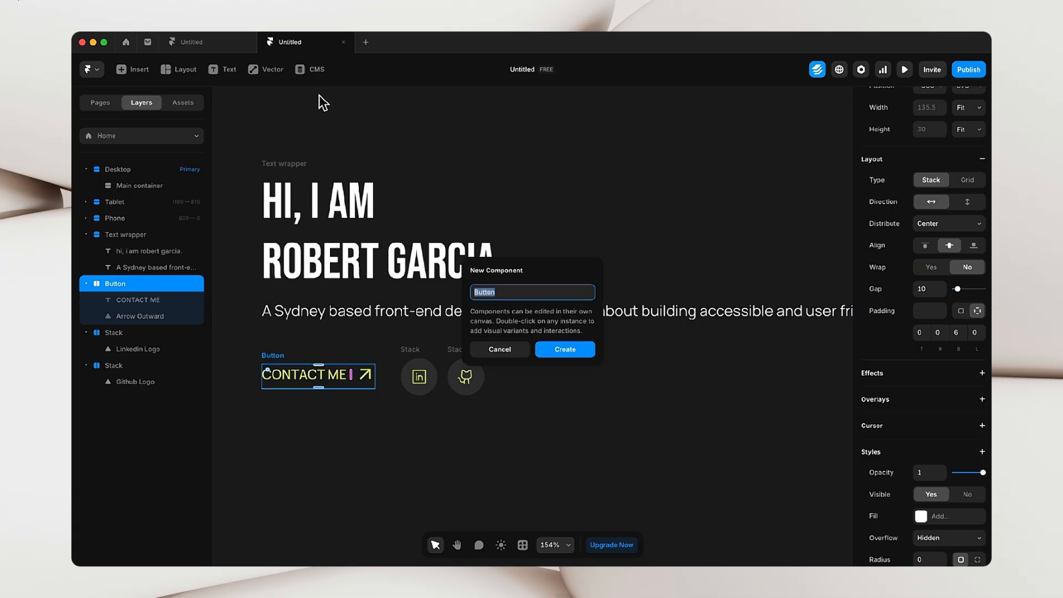
pyautogui.click(510, 294)
pyautogui.click(573, 350)
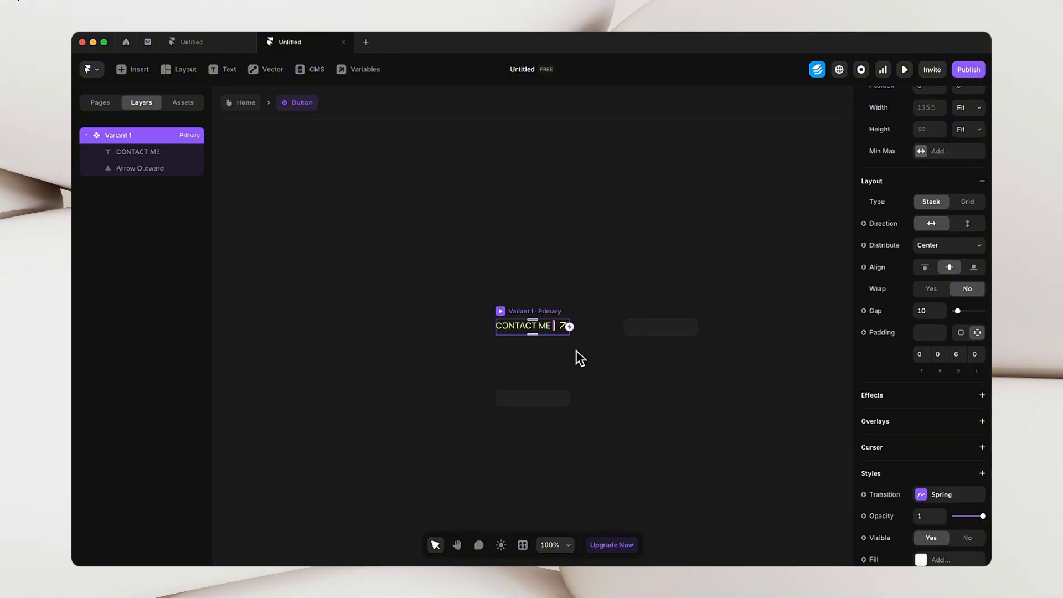
pyautogui.click(611, 271)
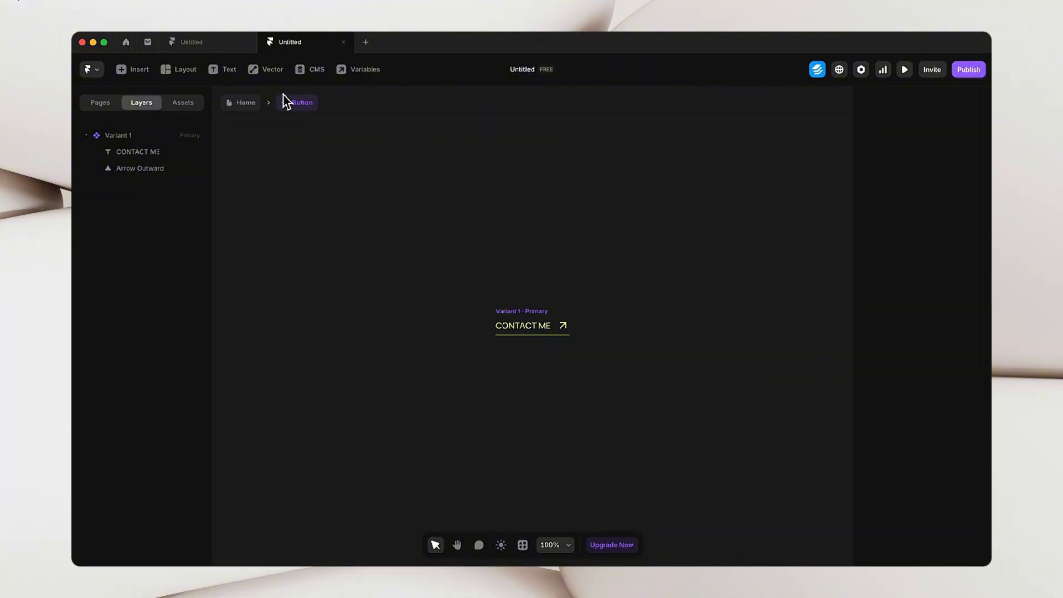
# - Return from the component canvas to the Home page and select the CONTACT ME component instance
pyautogui.click(244, 104)
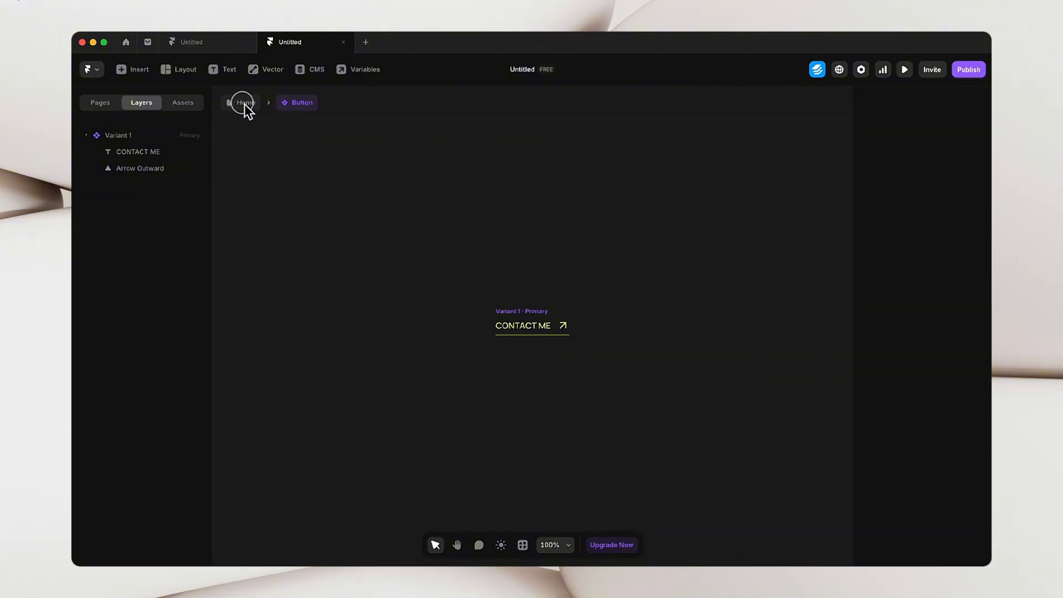
pyautogui.click(375, 468)
pyautogui.click(287, 353)
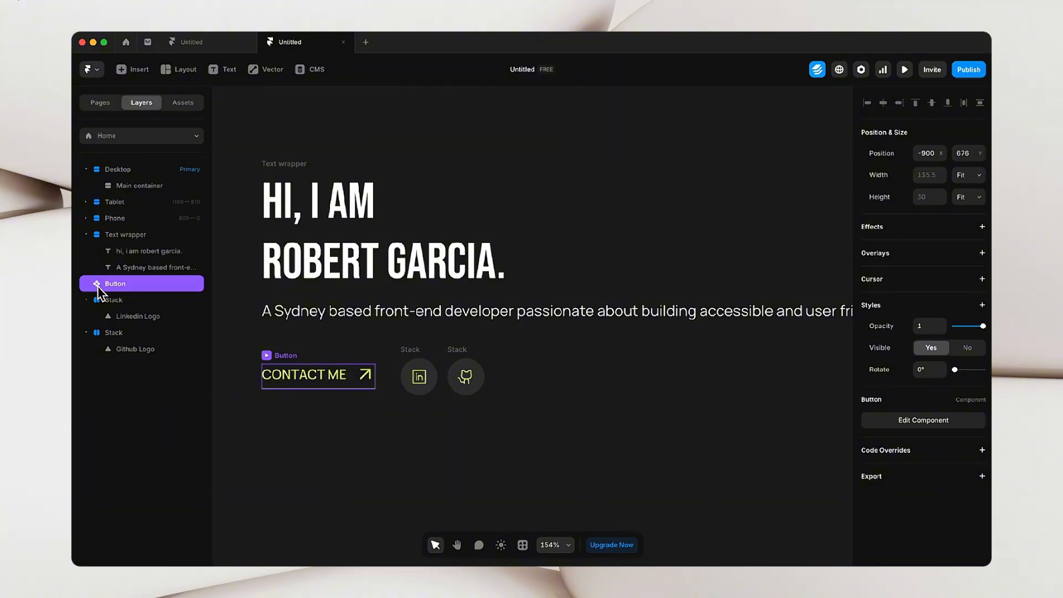
pyautogui.click(446, 471)
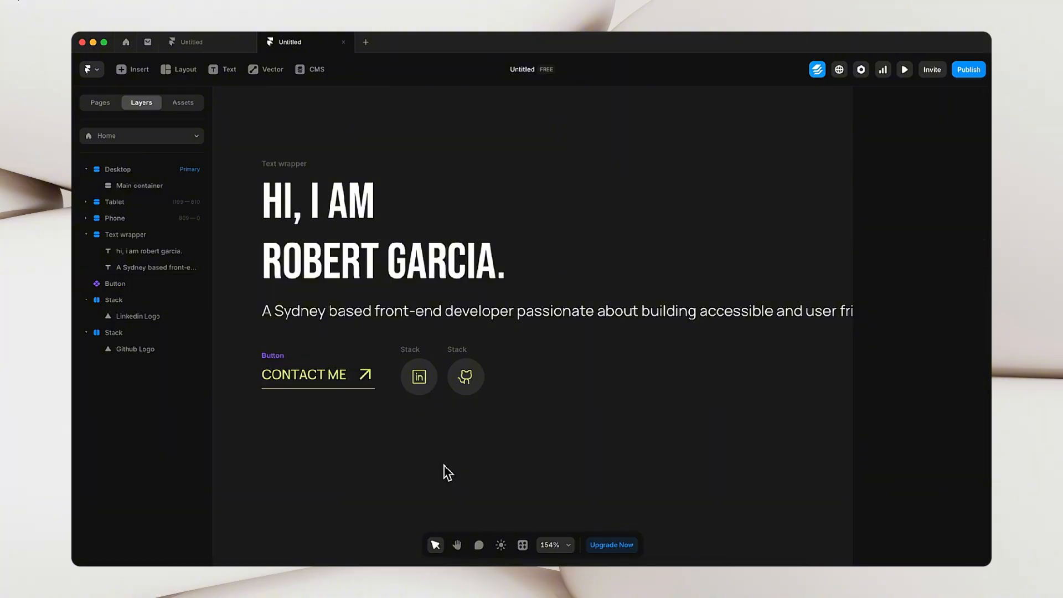
pyautogui.click(273, 366)
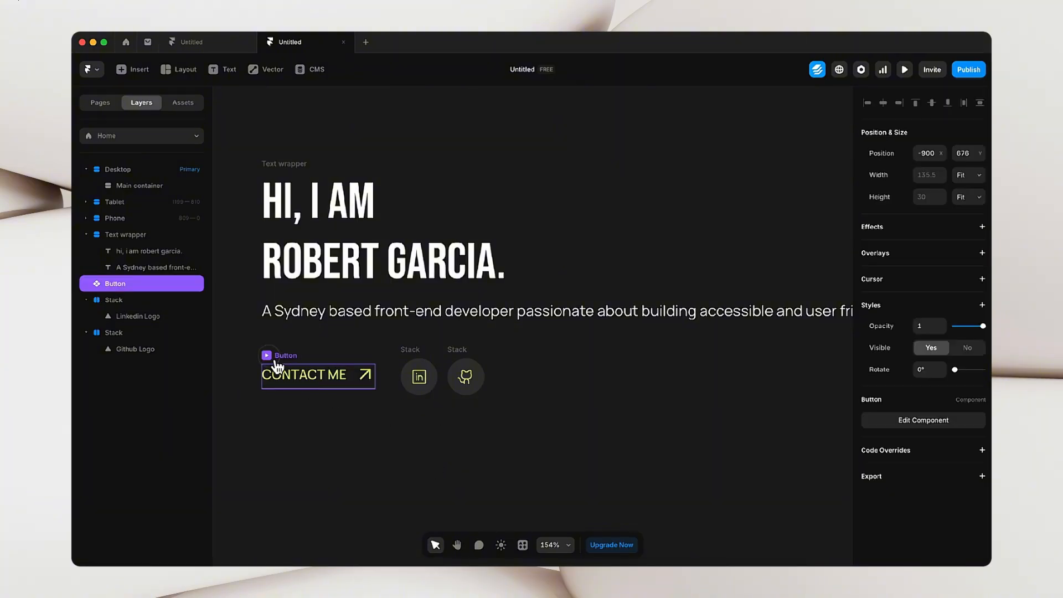
pyautogui.click(415, 355)
pyautogui.click(461, 351)
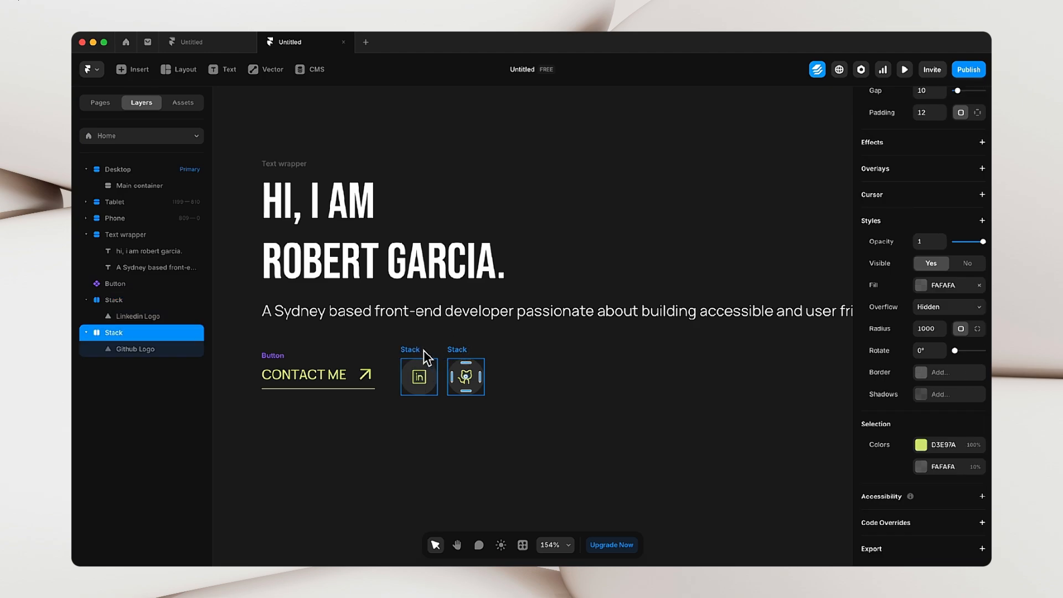
pyautogui.click(421, 351)
pyautogui.click(456, 351)
pyautogui.click(510, 412)
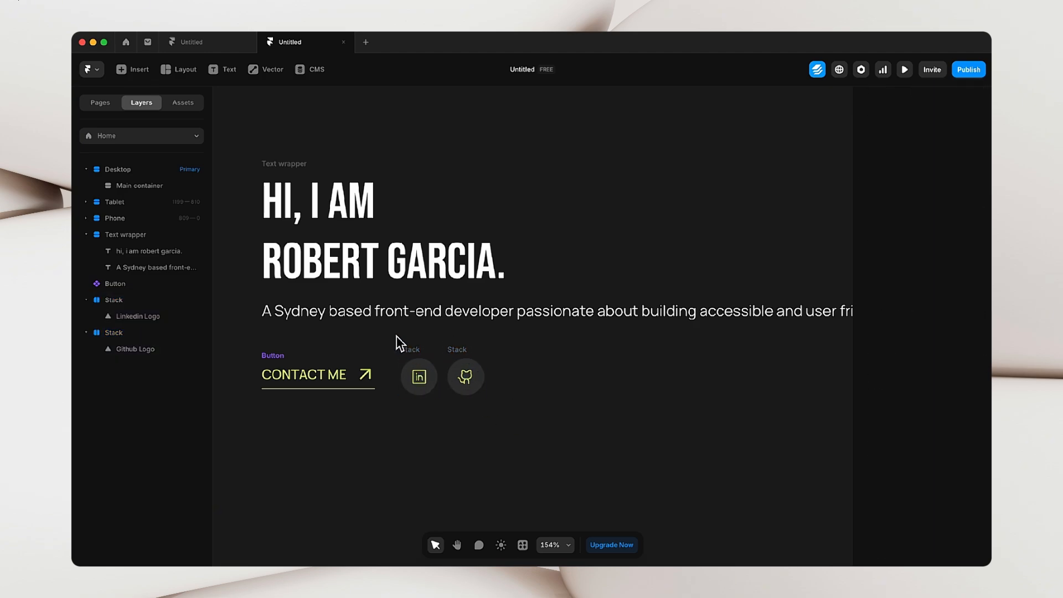
pyautogui.moveTo(393, 334); pyautogui.dragTo(495, 407)
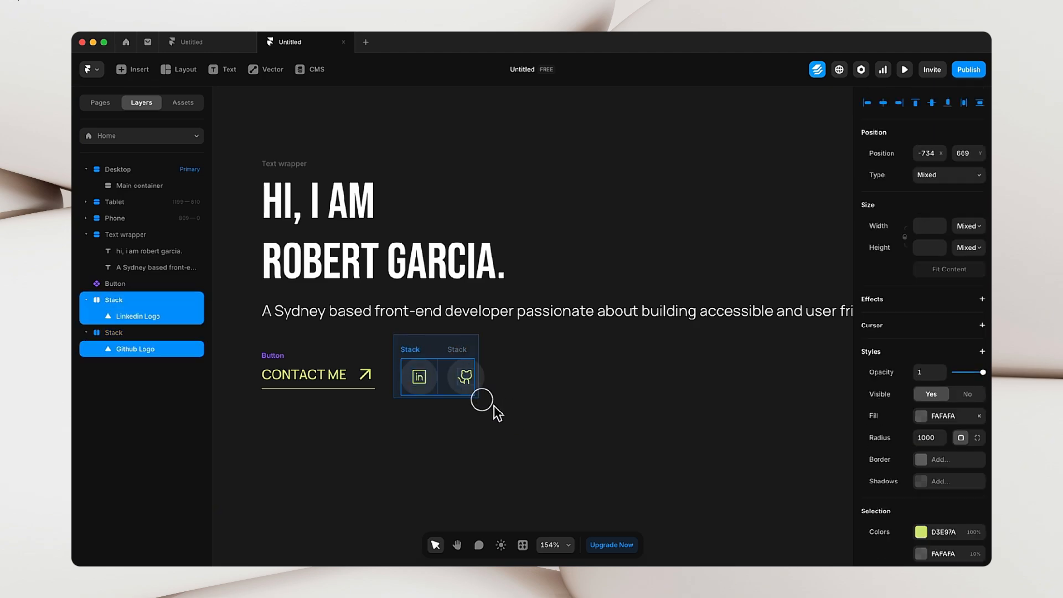
pyautogui.click(503, 434)
pyautogui.click(274, 357)
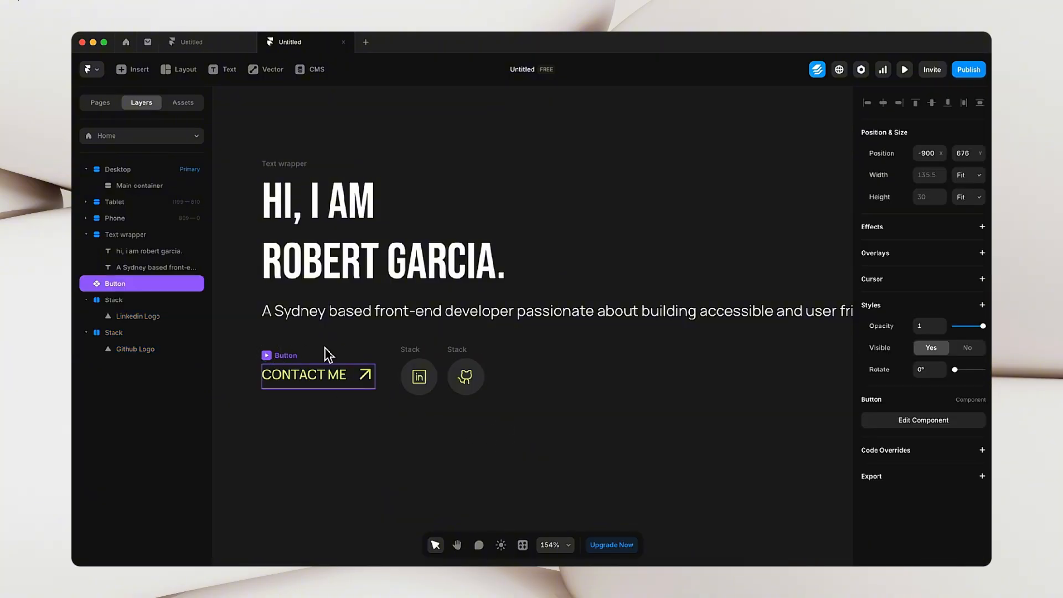
# - Wrap the LinkedIn and GitHub icon stacks together in a new stack
pyautogui.click(408, 350)
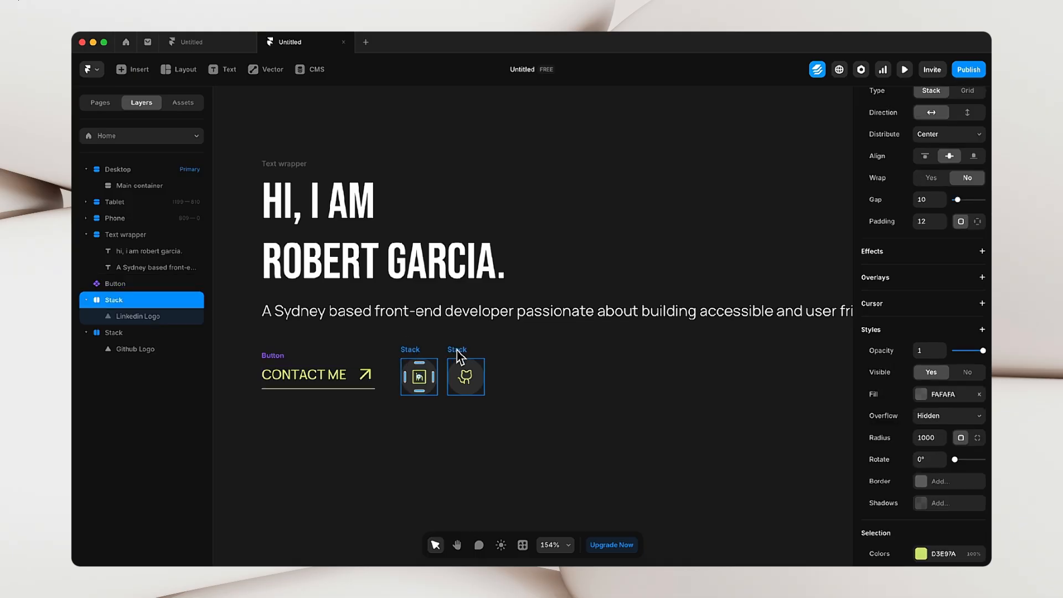
pyautogui.keyDown('shift'); pyautogui.click(458, 352); pyautogui.keyUp('shift')
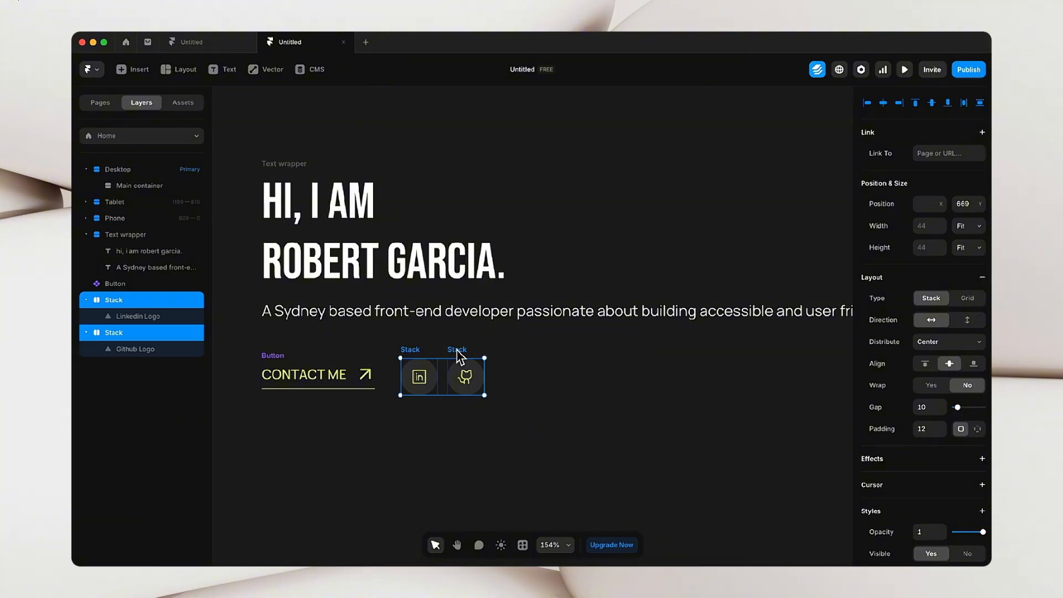
pyautogui.rightClick(454, 351)
pyautogui.click(476, 326)
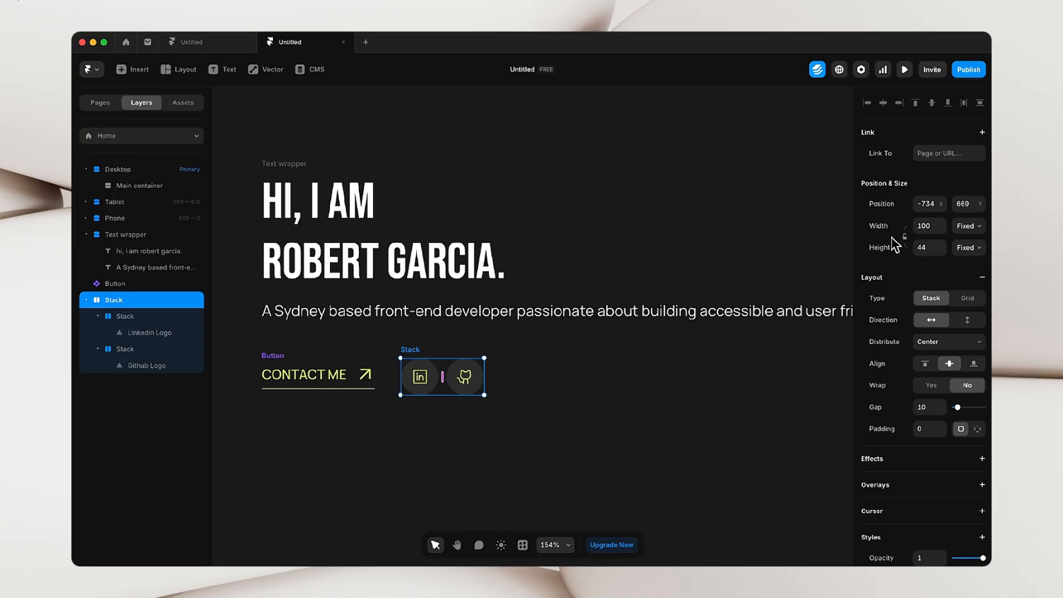
# - Set the width and height of the stack around the two social icons to Fit, and deselect it
pyautogui.click(976, 227)
pyautogui.click(975, 261)
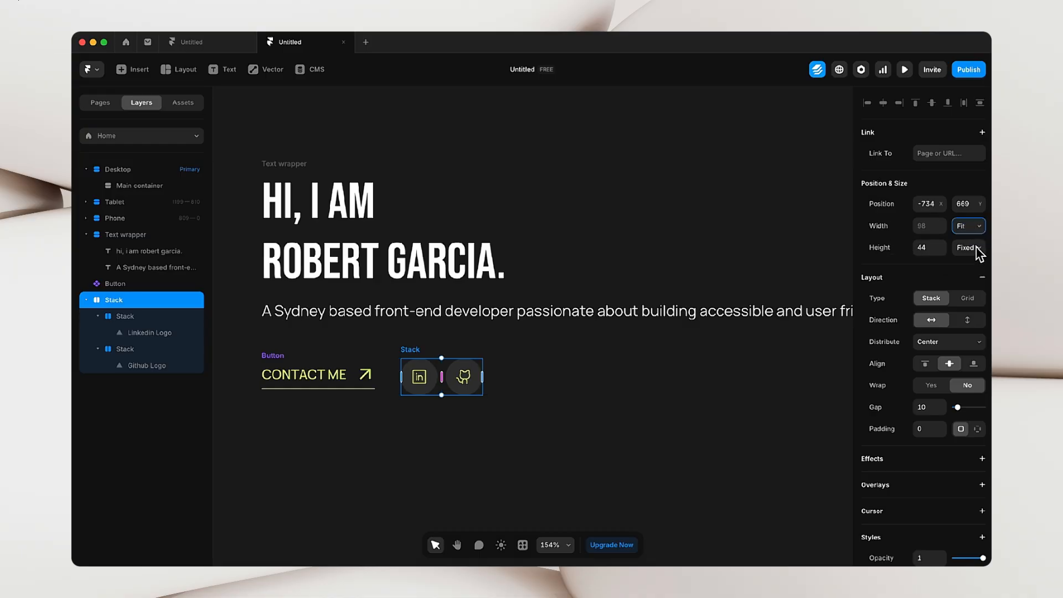
pyautogui.click(978, 250)
pyautogui.click(977, 284)
pyautogui.press('Escape')
pyautogui.click(423, 359)
pyautogui.press('Escape')
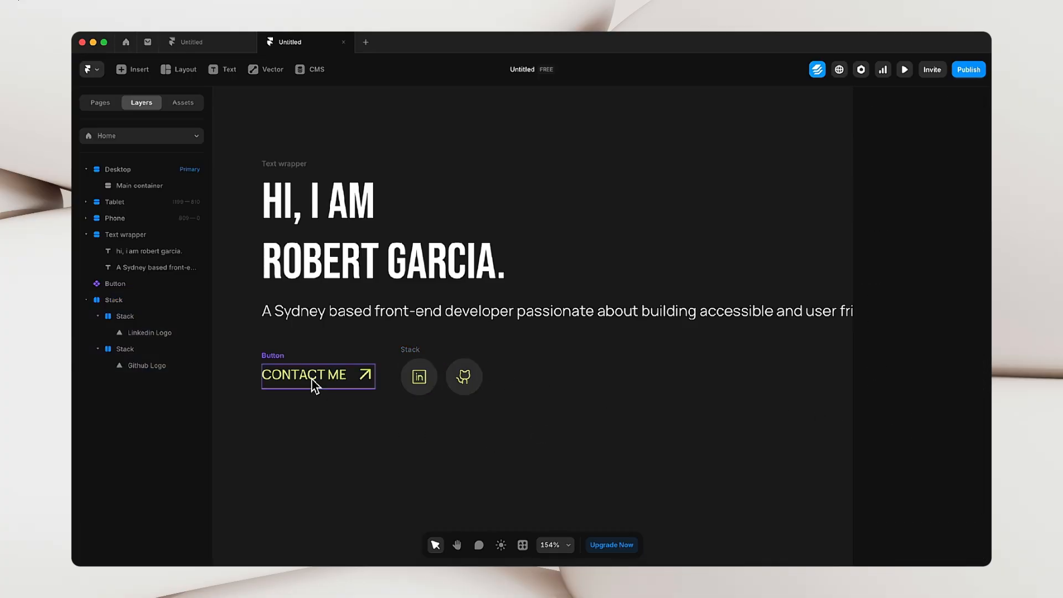
# - Wrap the CONTACT ME button and the social icons stack together in a new stack
pyautogui.click(278, 354)
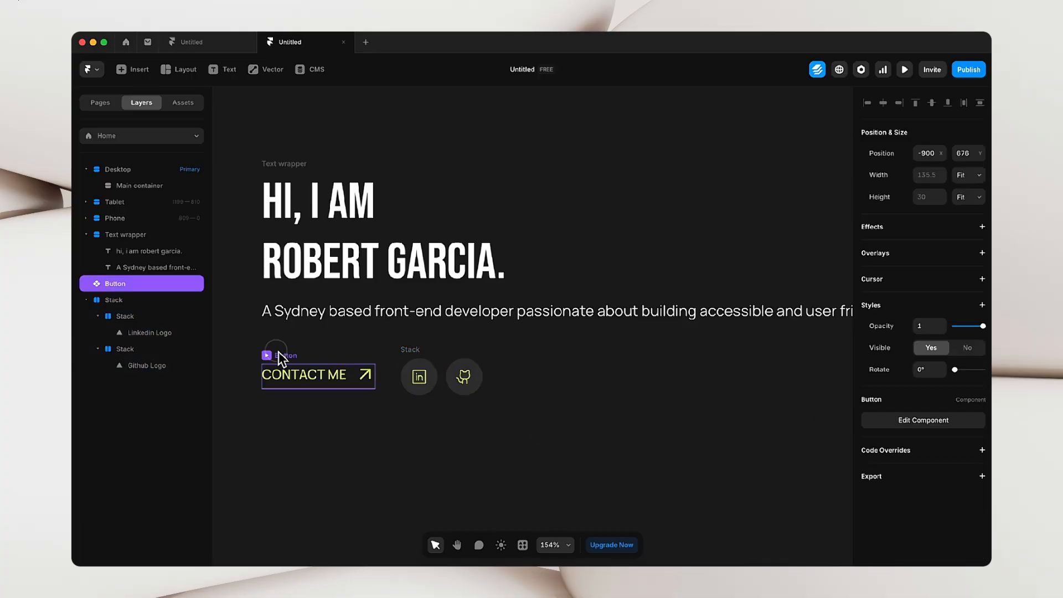
pyautogui.click(421, 351)
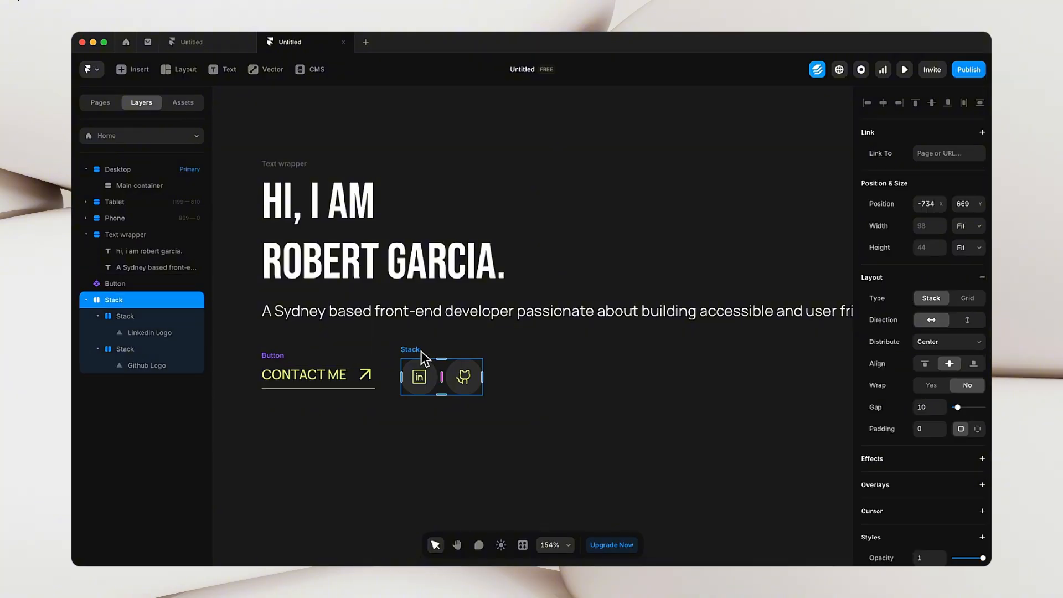
pyautogui.moveTo(259, 340); pyautogui.dragTo(527, 440)
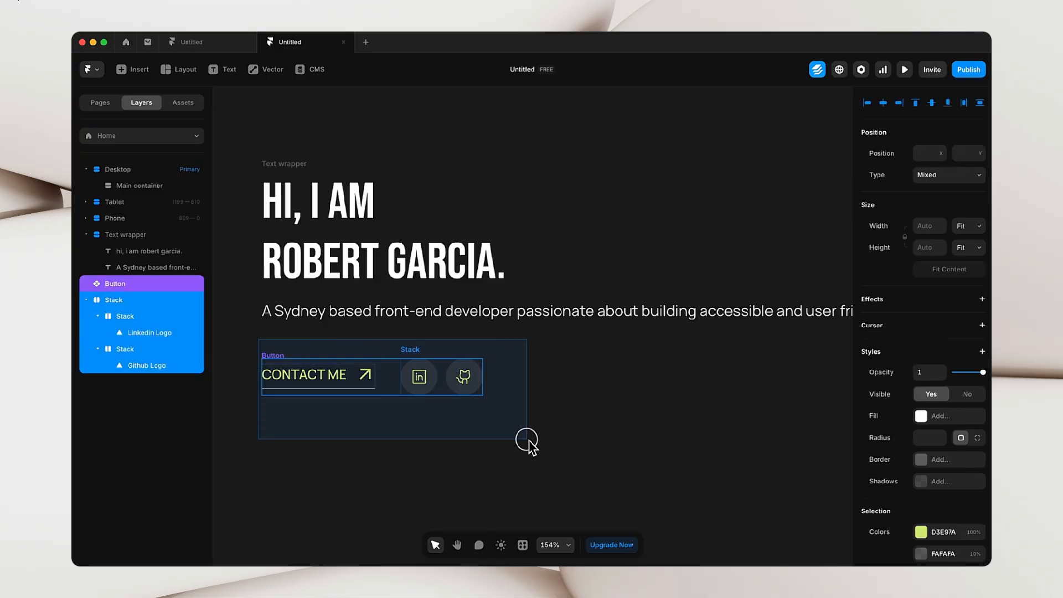
pyautogui.rightClick(434, 376)
pyautogui.click(454, 340)
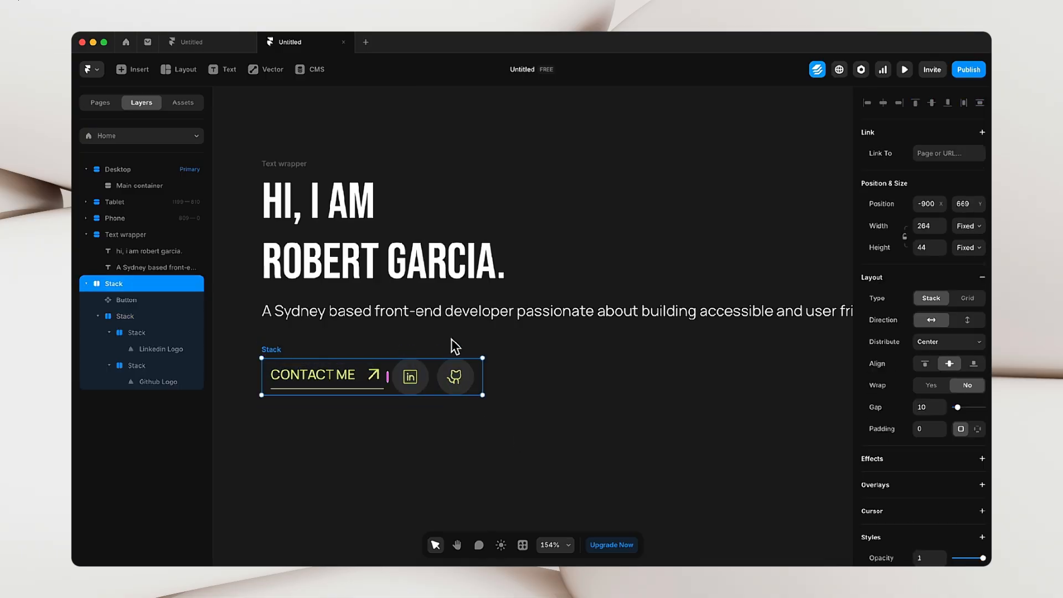
# - Set the width and height of the stack around the button and icons to Fit, with a gap of 20
pyautogui.click(972, 237)
pyautogui.click(970, 258)
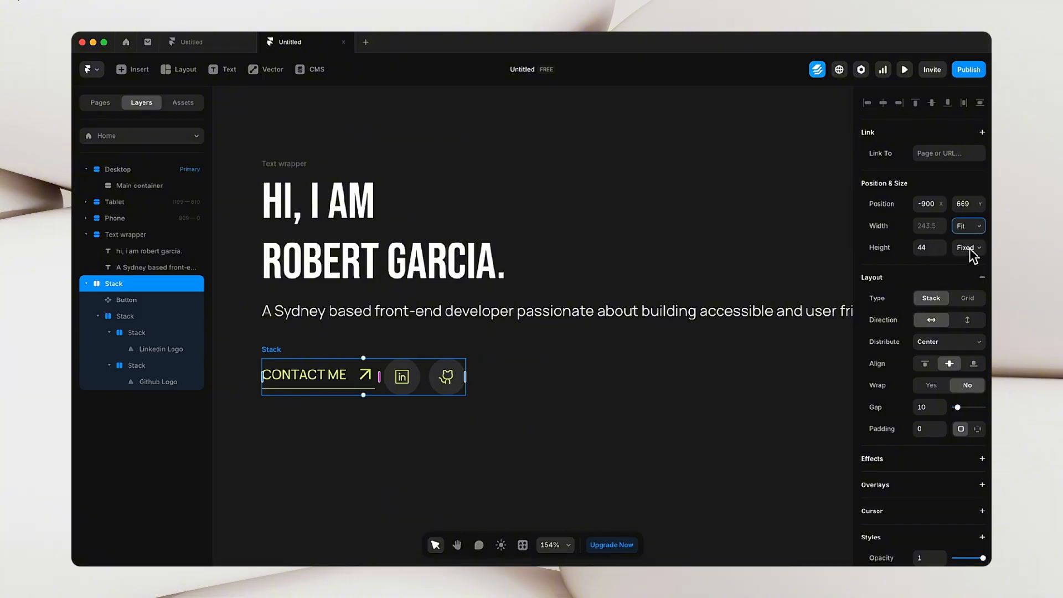
pyautogui.click(970, 247)
pyautogui.click(974, 281)
pyautogui.click(261, 346)
pyautogui.scroll(-2, 968, 449)
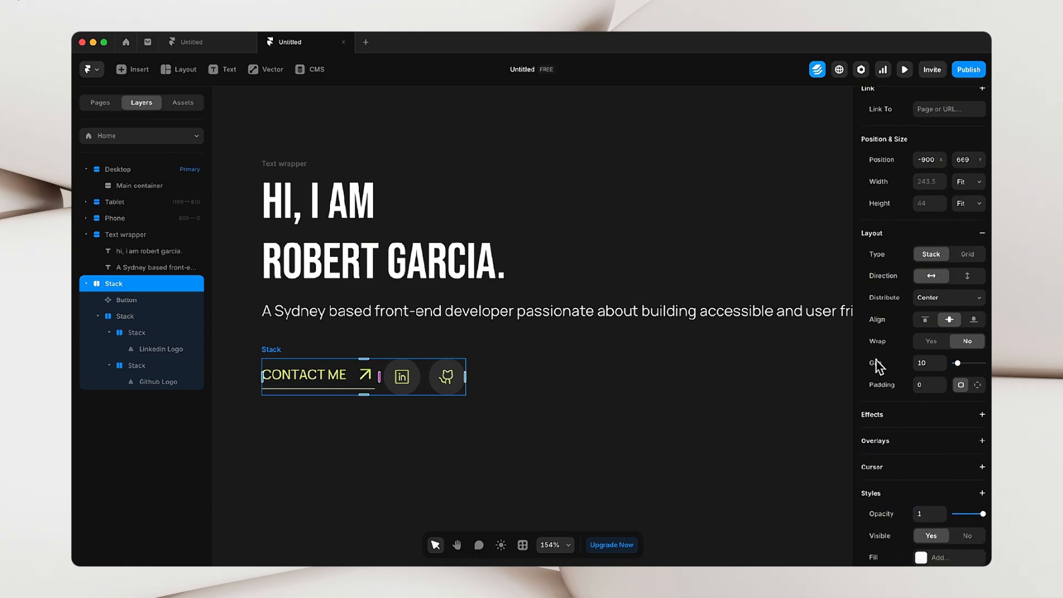
pyautogui.click(929, 364)
pyautogui.click(786, 442)
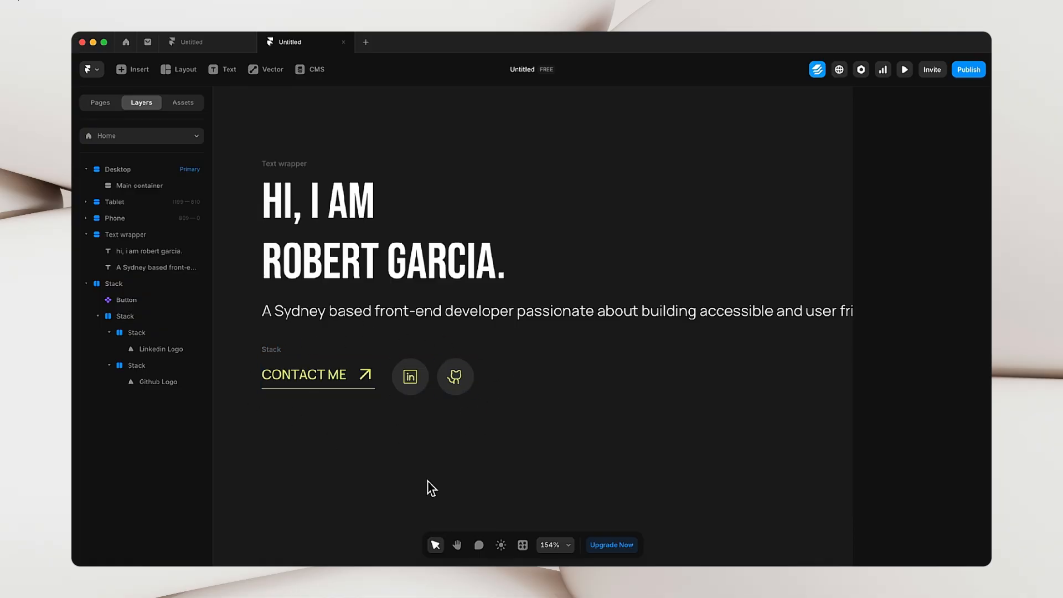
# - Rename the stack holding the CONTACT ME button and social icons as Buttons
pyautogui.click(269, 350)
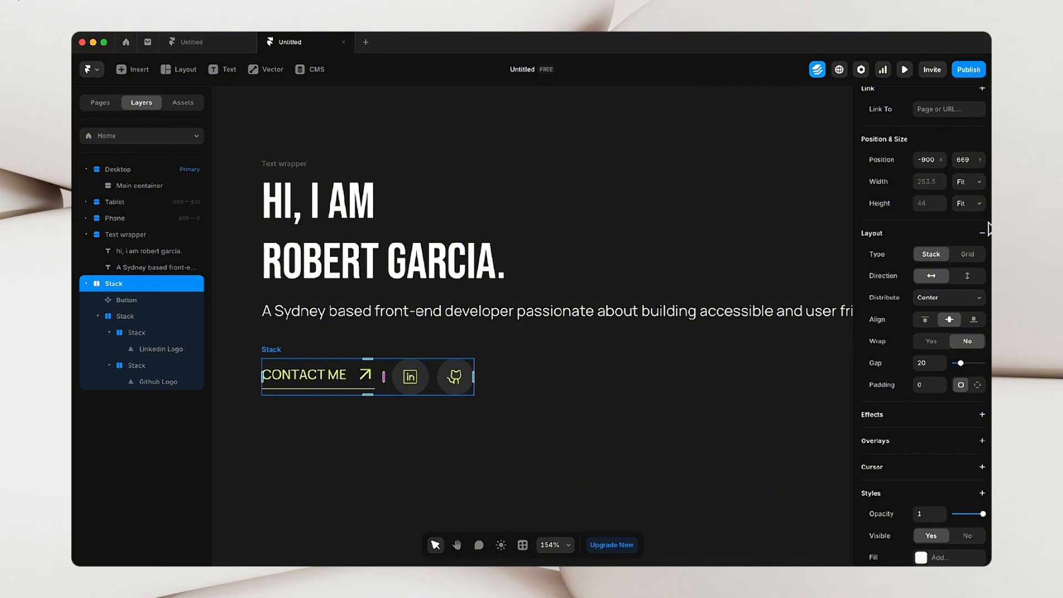
pyautogui.doubleClick(132, 283)
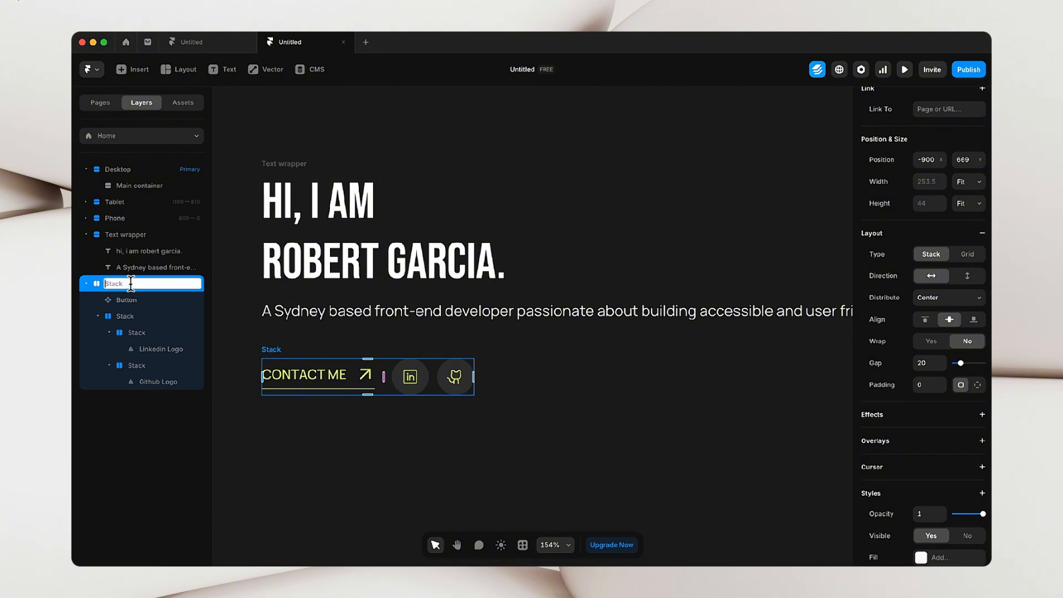
pyautogui.write('Buttons')
pyautogui.press('Return')
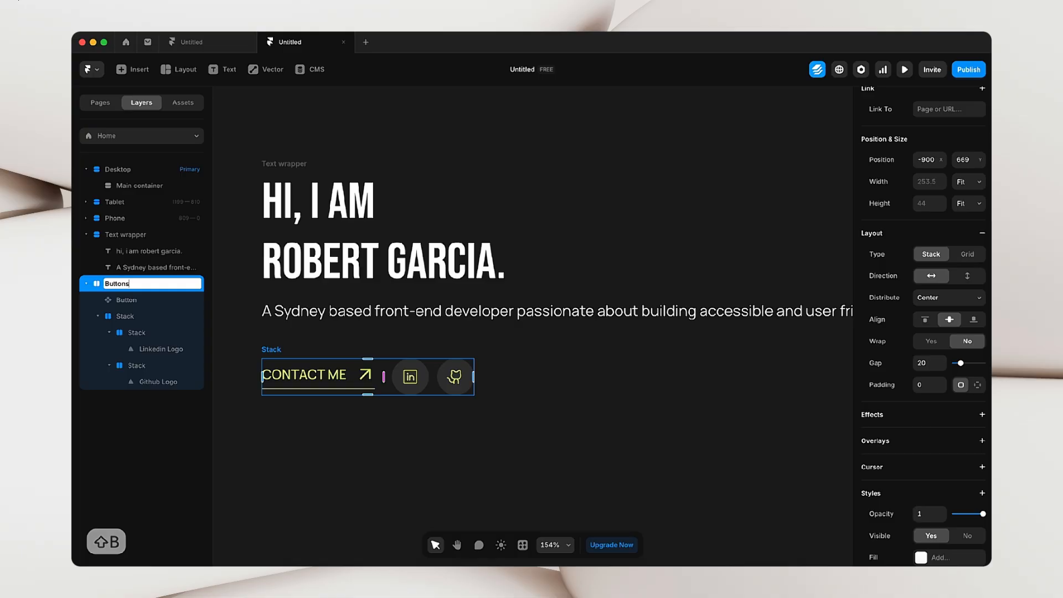
pyautogui.click(596, 451)
# - Wrap the Text wrapper and Buttons stacks together in a new stack
pyautogui.scroll(-5, 553, 425)
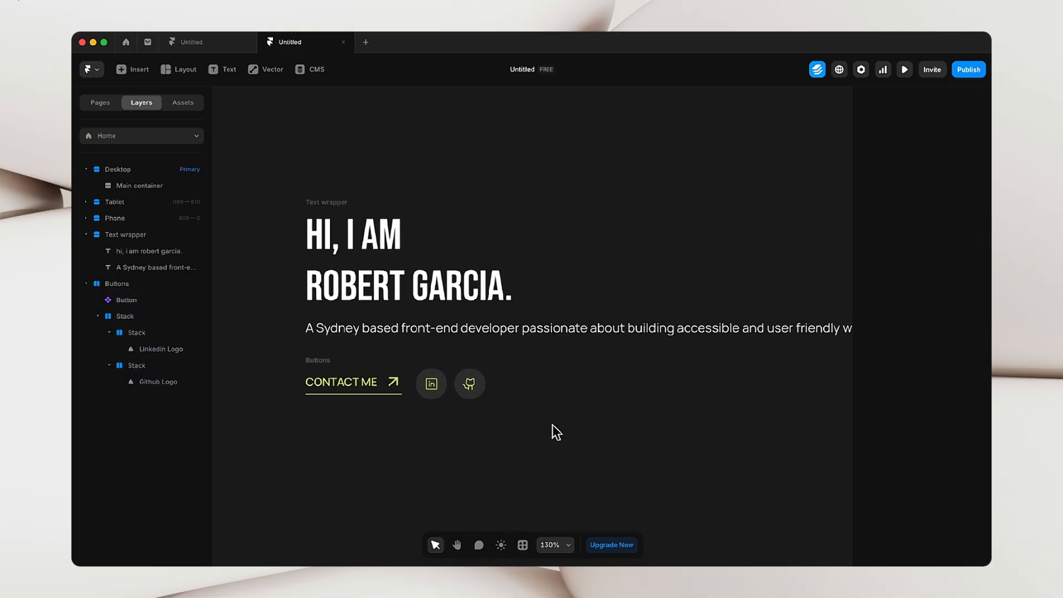
pyautogui.press('space')
pyautogui.moveTo(551, 428); pyautogui.dragTo(521, 400)
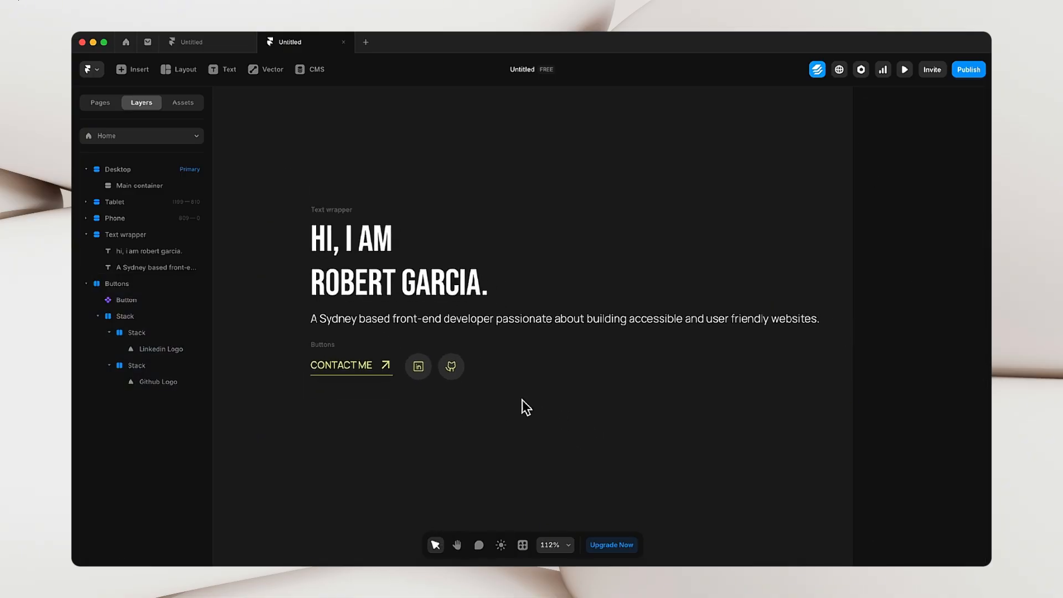
pyautogui.scroll(-3, 522, 400)
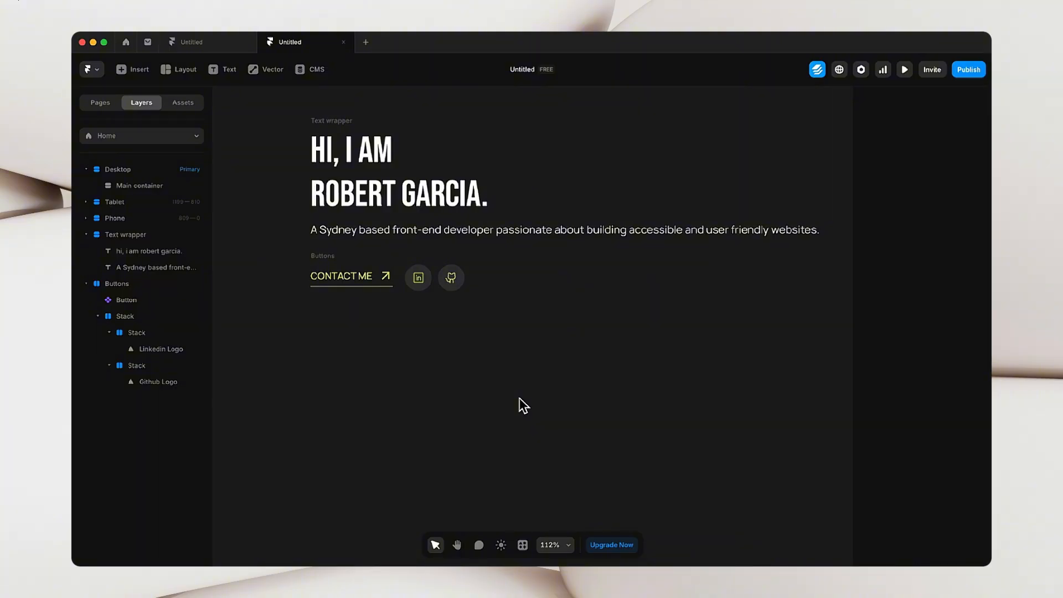
pyautogui.scroll(-2, 520, 398)
pyautogui.press('space')
pyautogui.moveTo(483, 348); pyautogui.dragTo(474, 406)
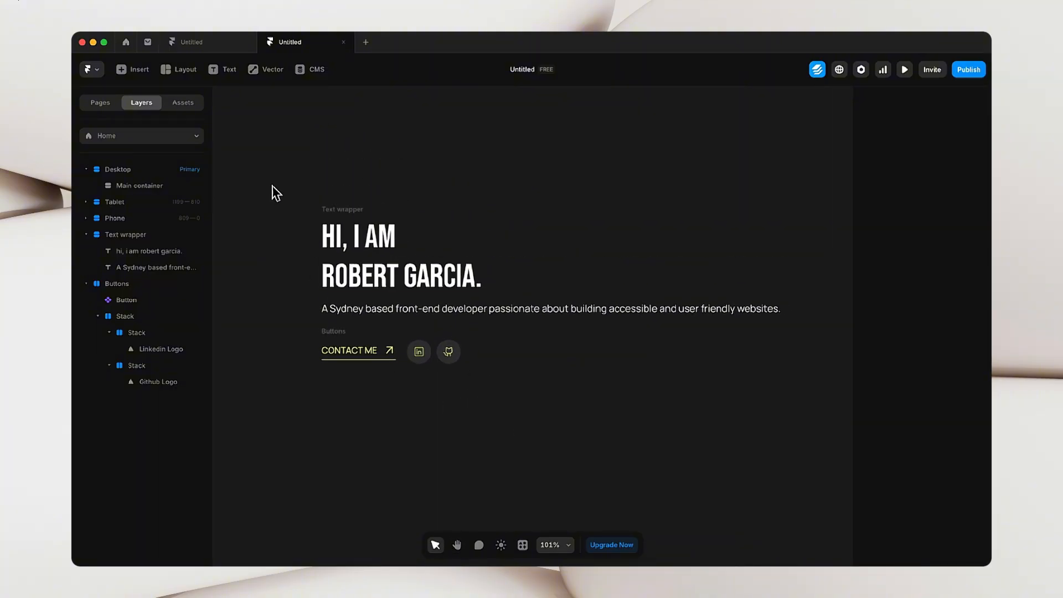
pyautogui.moveTo(264, 137); pyautogui.dragTo(816, 452)
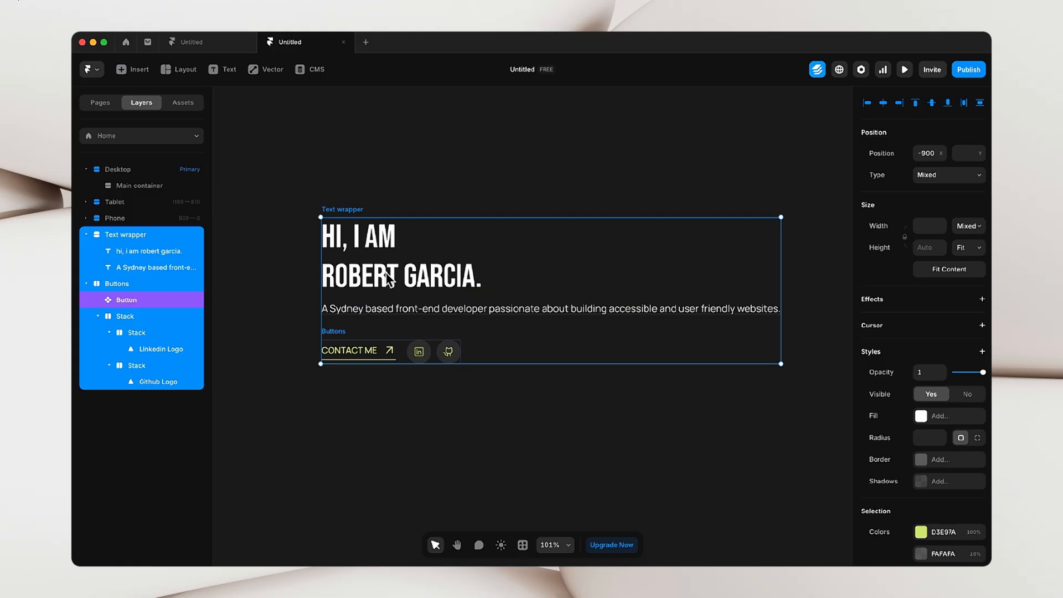
pyautogui.moveTo(259, 148); pyautogui.dragTo(821, 446)
pyautogui.rightClick(366, 269)
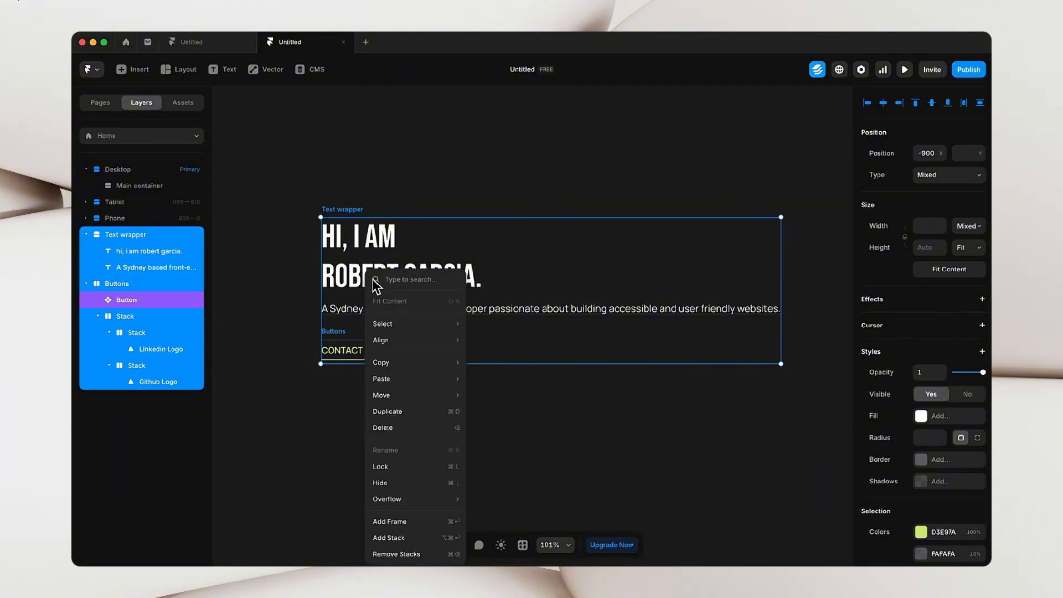
pyautogui.click(430, 542)
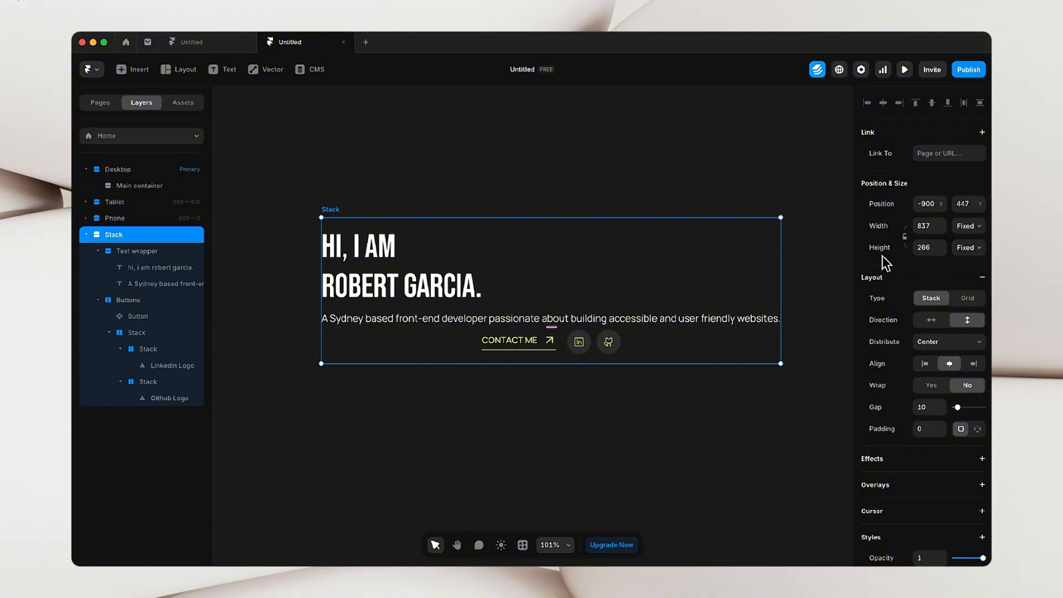
# - Set the new outer stack's height to Fit and align its contents to the left
pyautogui.click(968, 249)
pyautogui.click(977, 285)
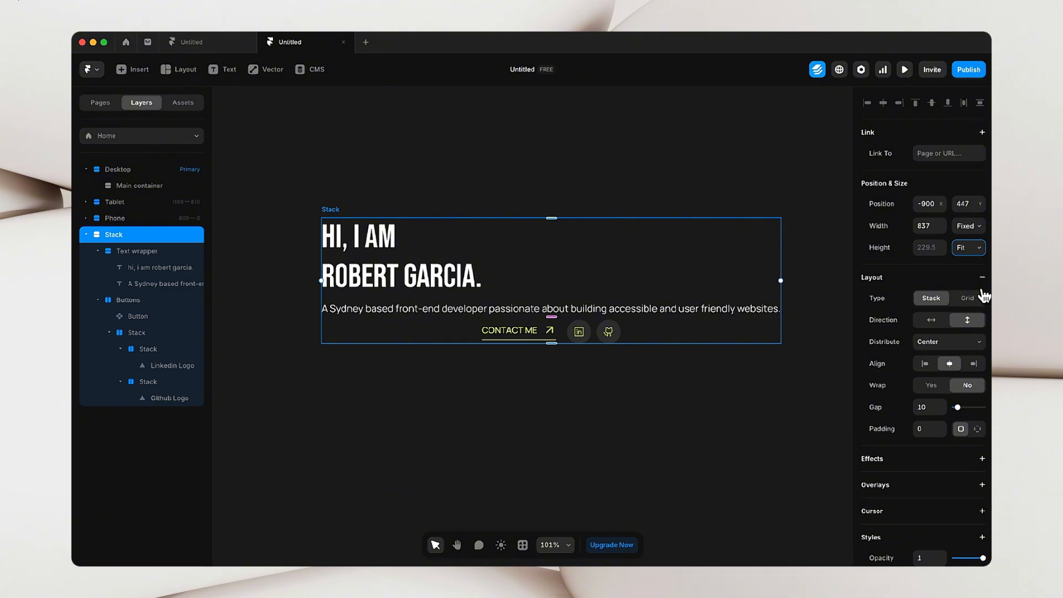
pyautogui.click(977, 250)
pyautogui.click(977, 253)
pyautogui.click(929, 366)
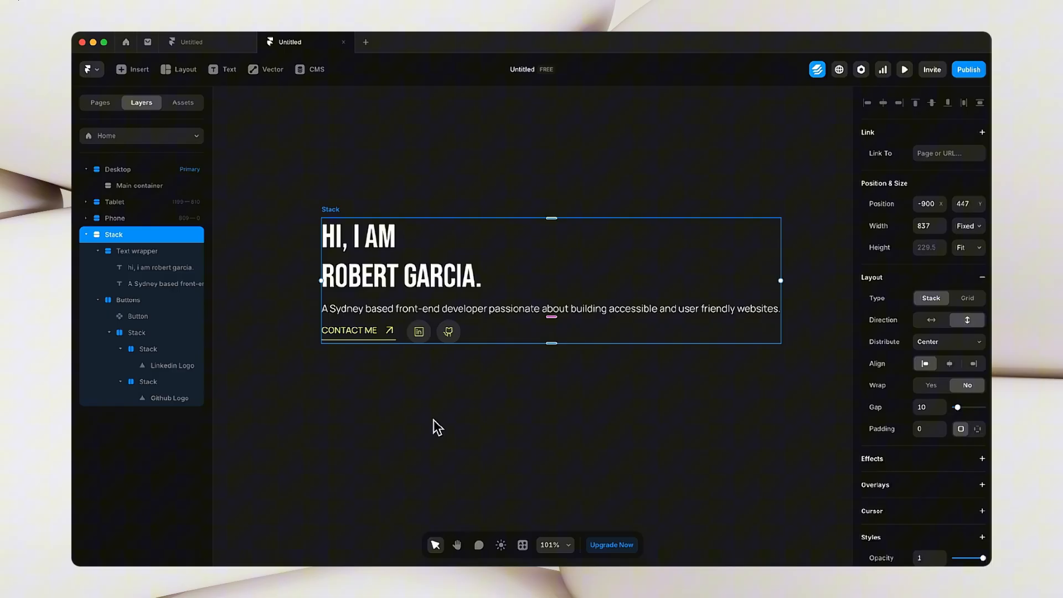
pyautogui.click(432, 420)
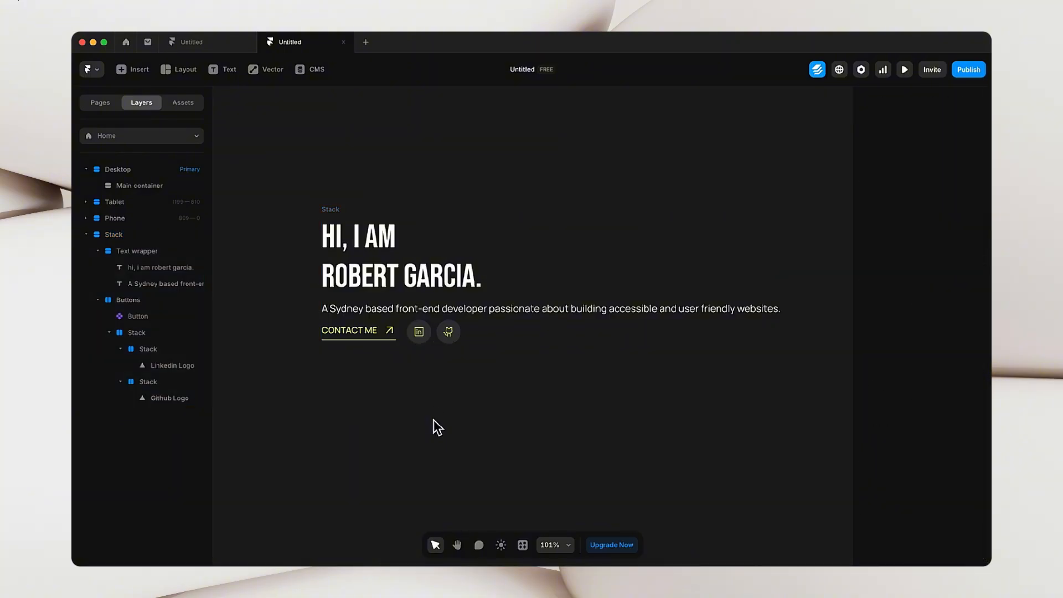
# - Rename the outer stack holding the Text wrapper and Buttons as Left content
pyautogui.click(338, 210)
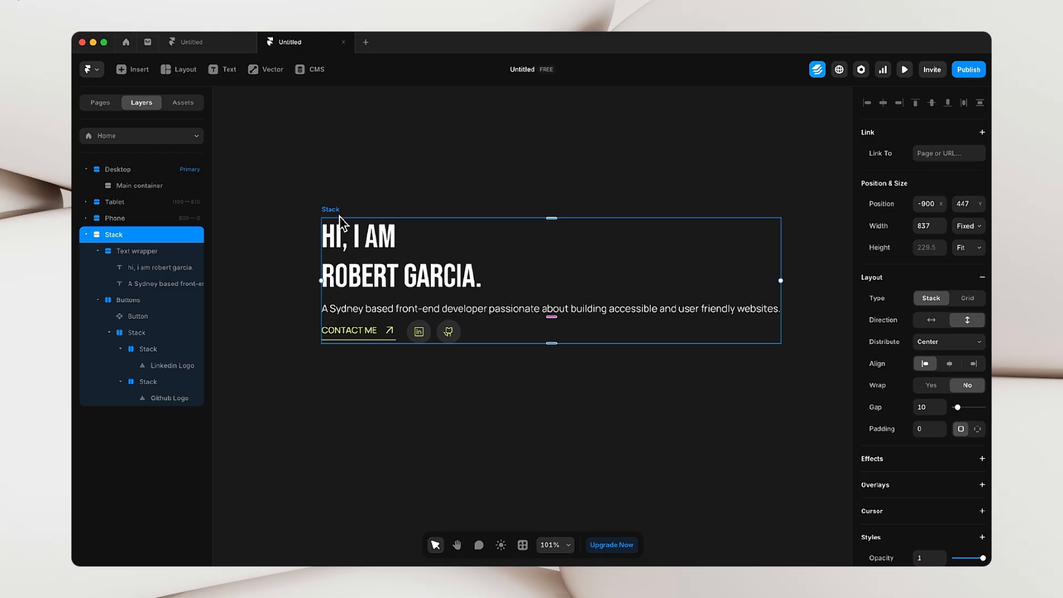
pyautogui.doubleClick(147, 235)
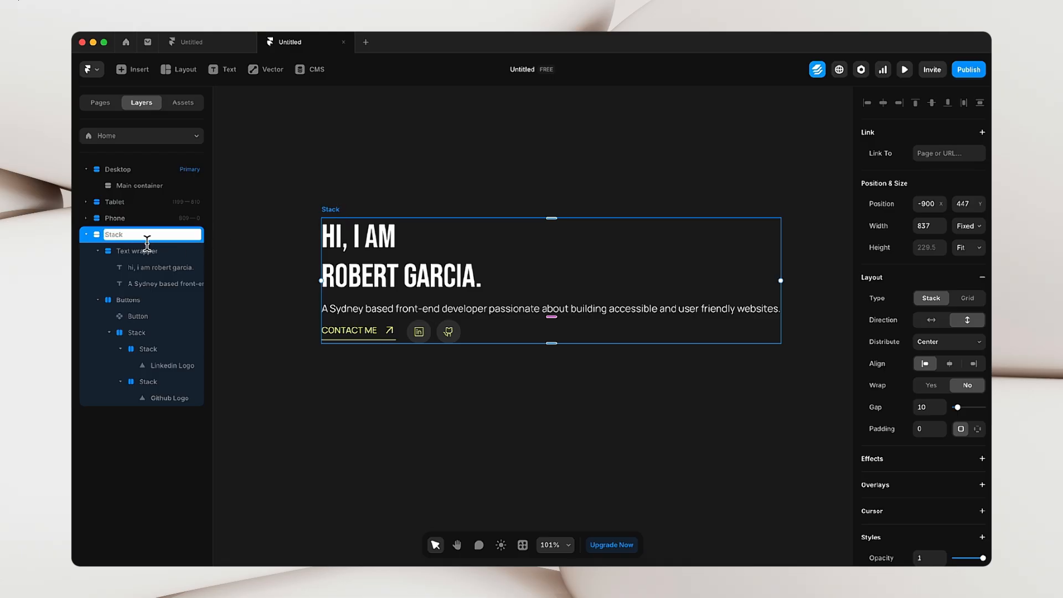
pyautogui.write('Left bc')
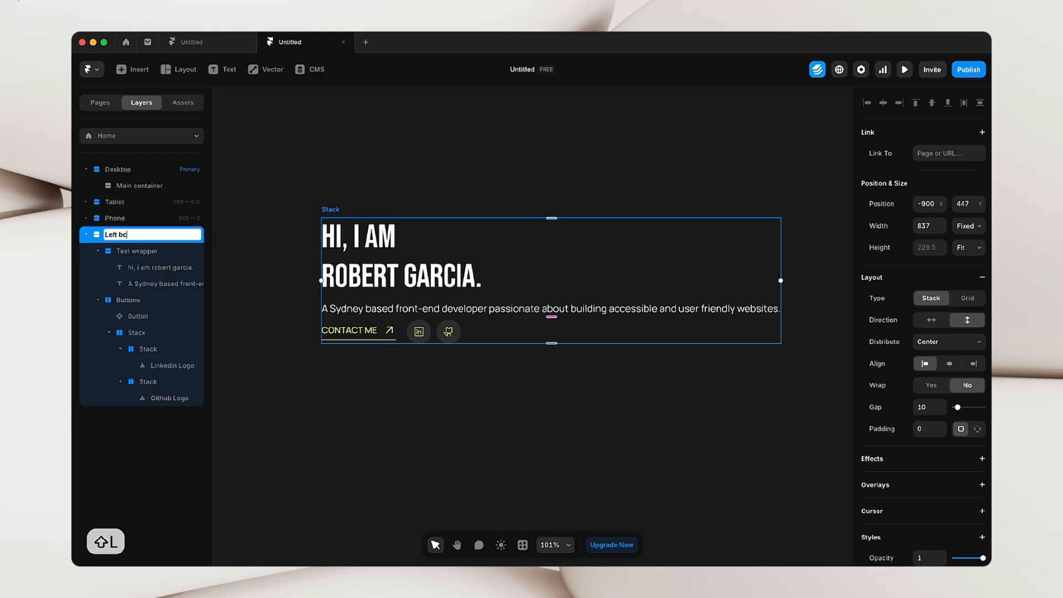
pyautogui.write('ontent')
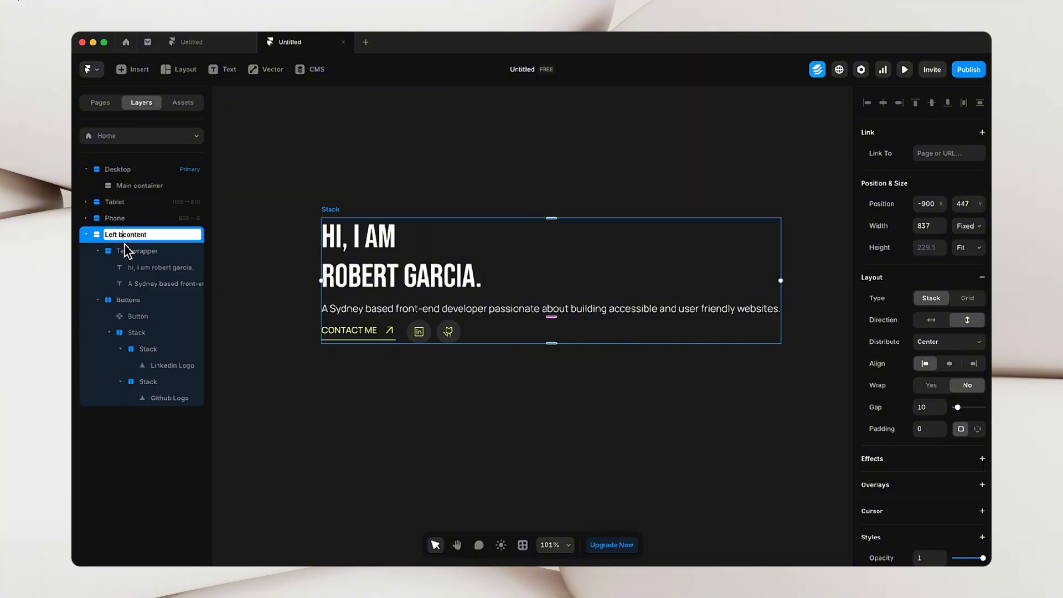
pyautogui.press('BackSpace')
pyautogui.click(258, 304)
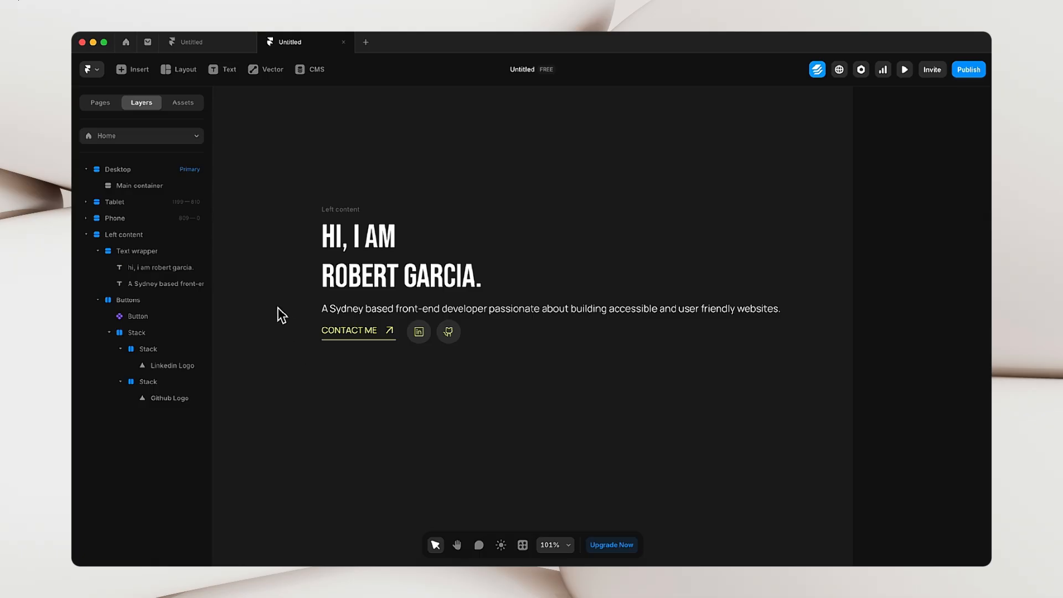
pyautogui.moveTo(252, 134); pyautogui.dragTo(827, 446)
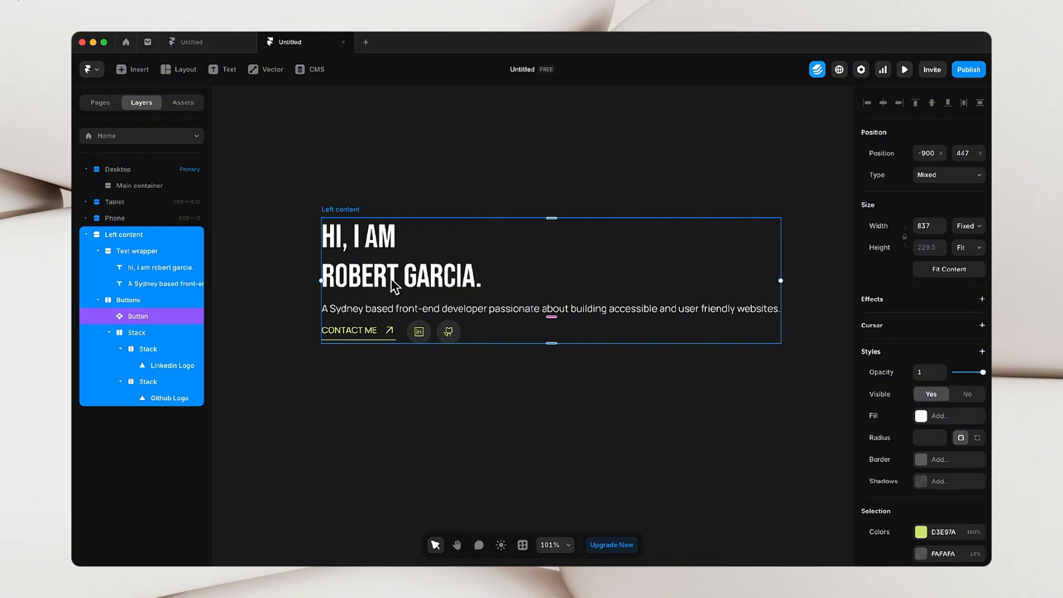
pyautogui.scroll(-5, 390, 284)
pyautogui.moveTo(695, 259); pyautogui.dragTo(585, 314)
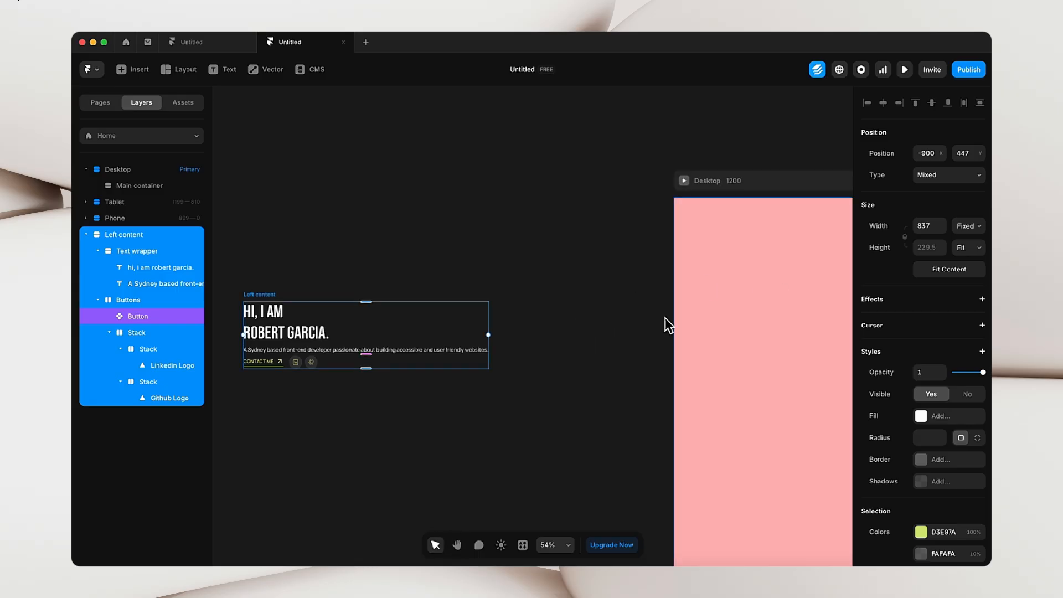
pyautogui.moveTo(417, 402); pyautogui.dragTo(479, 396)
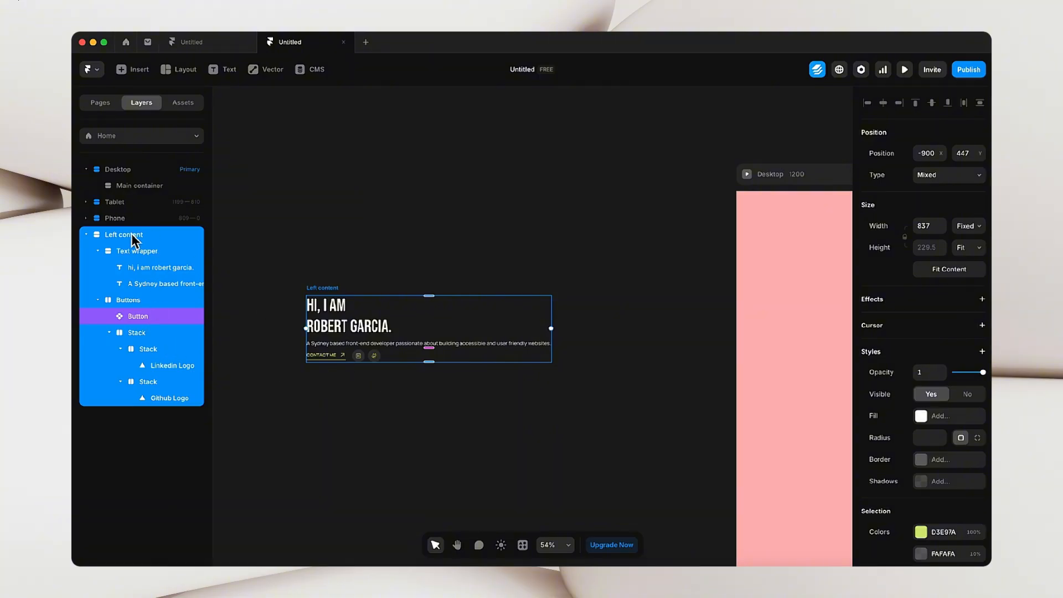
pyautogui.click(327, 258)
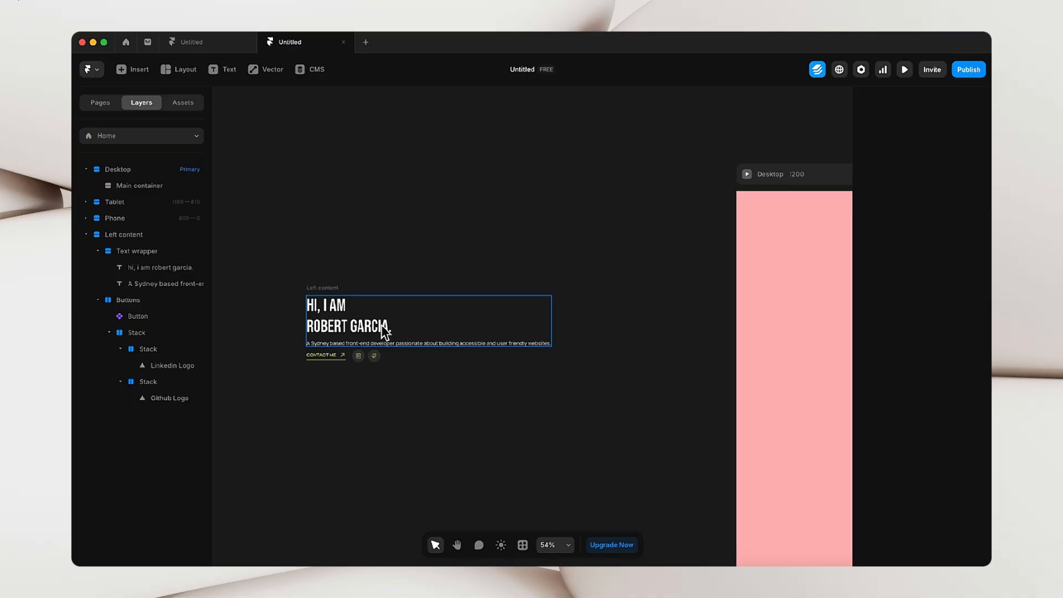
pyautogui.scroll(5, 381, 325)
pyautogui.hscroll(-3, 321, 221)
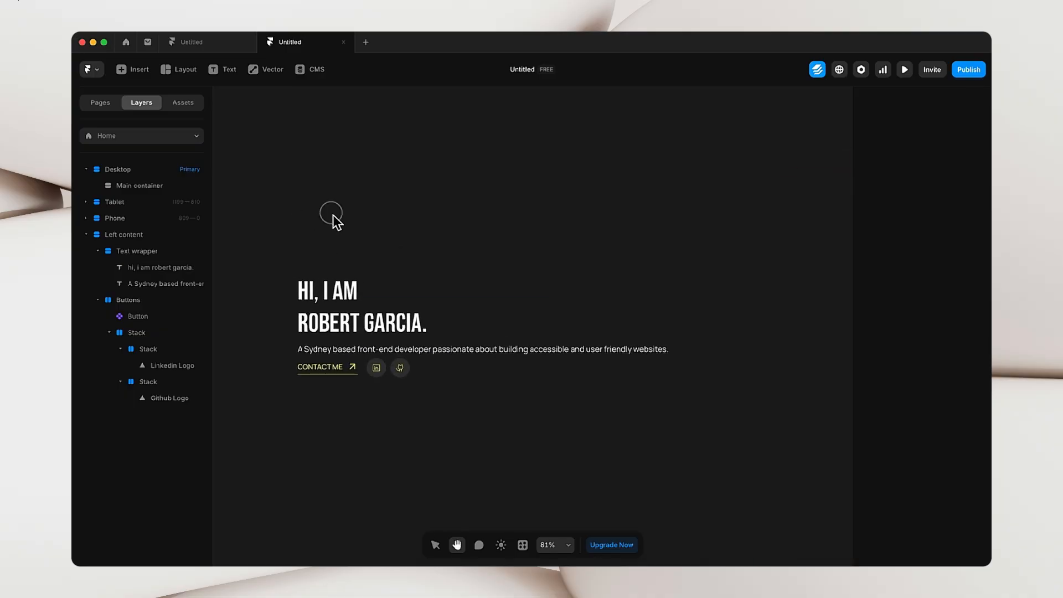
# - Widen the Left content stack to about 868
pyautogui.click(323, 266)
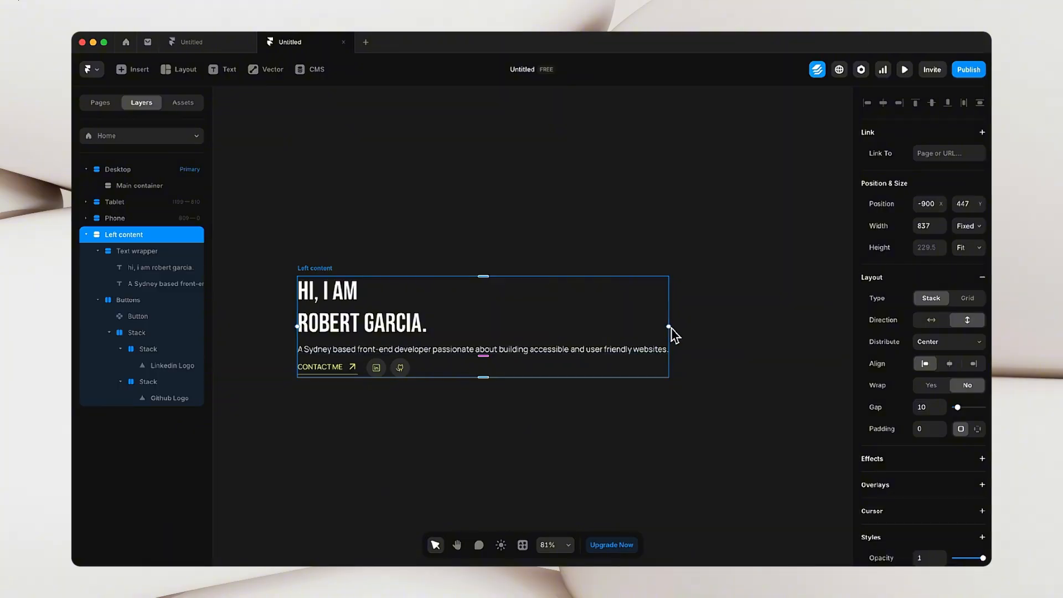
pyautogui.moveTo(671, 328); pyautogui.dragTo(684, 364)
# - Set the width of both the heading and the description text in the Text wrapper to Fill
pyautogui.click(399, 322)
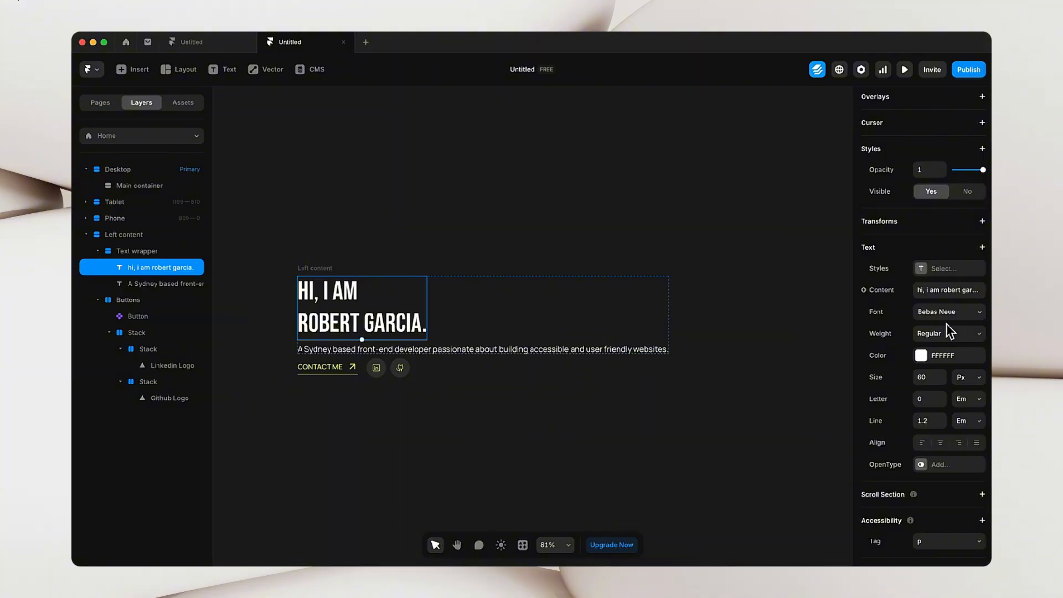
pyautogui.scroll(5, 935, 315)
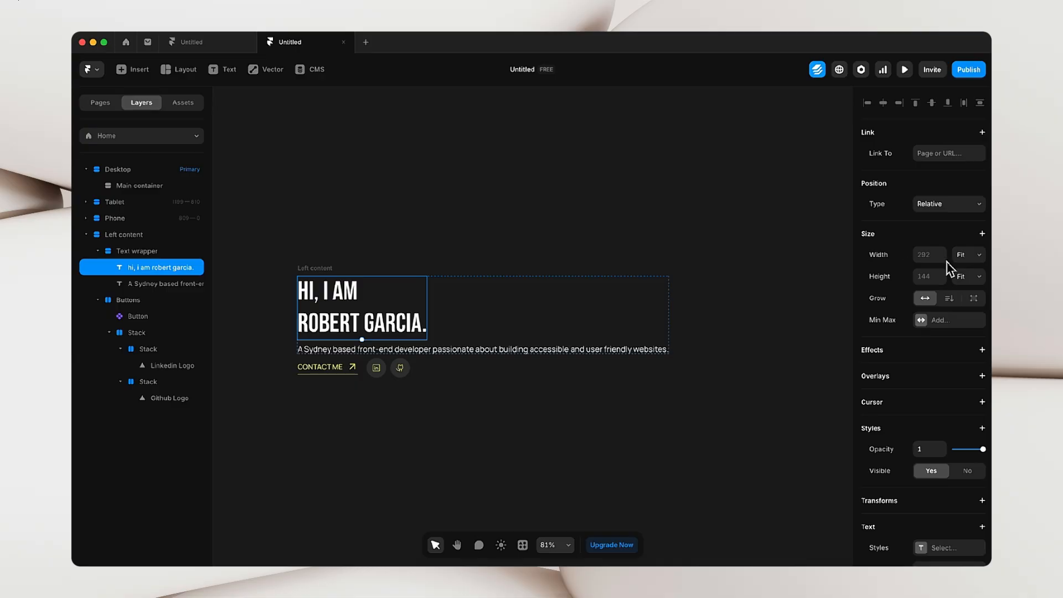
pyautogui.click(978, 256)
pyautogui.click(980, 254)
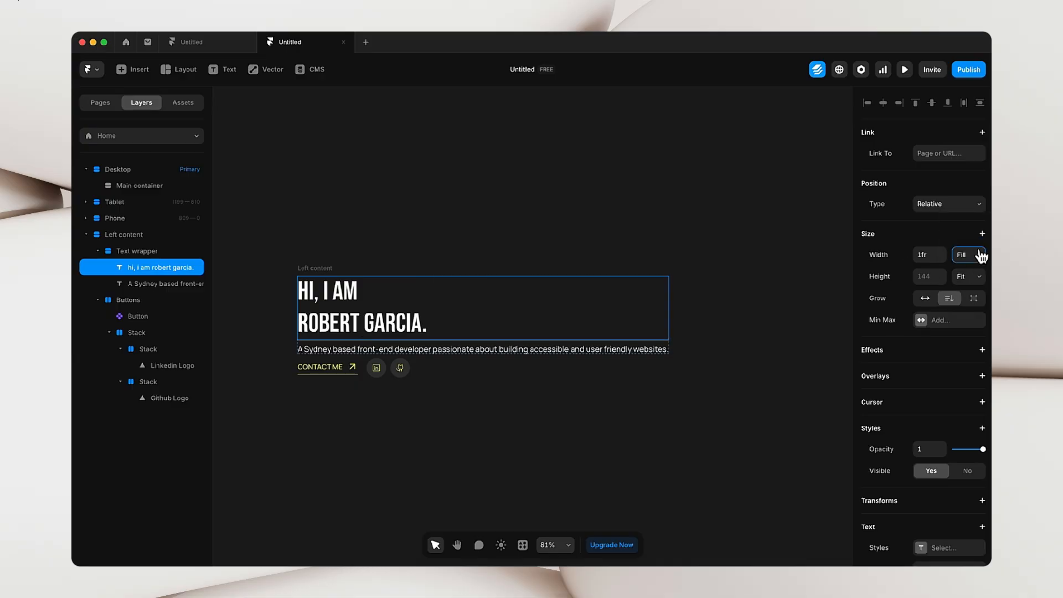
pyautogui.click(331, 349)
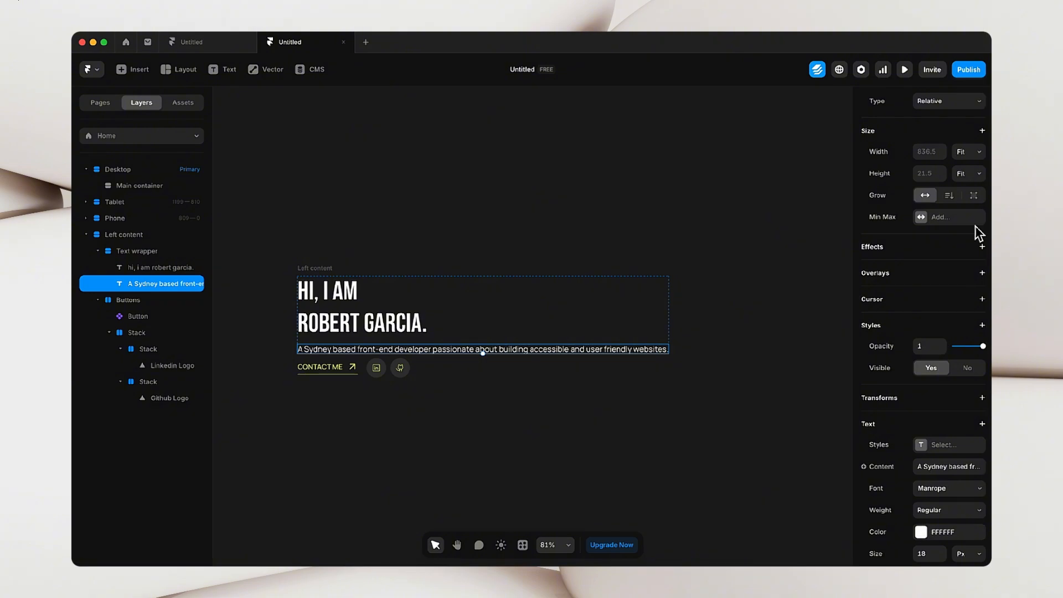
pyautogui.click(968, 153)
pyautogui.click(976, 150)
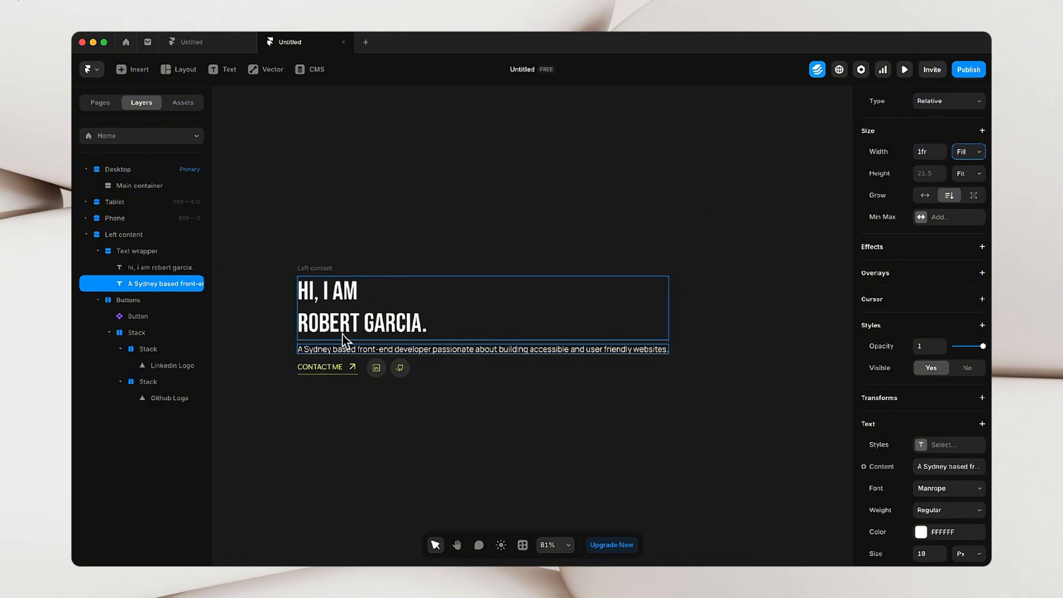
# - Set the width of the Text wrapper stack to Fill
pyautogui.click(136, 257)
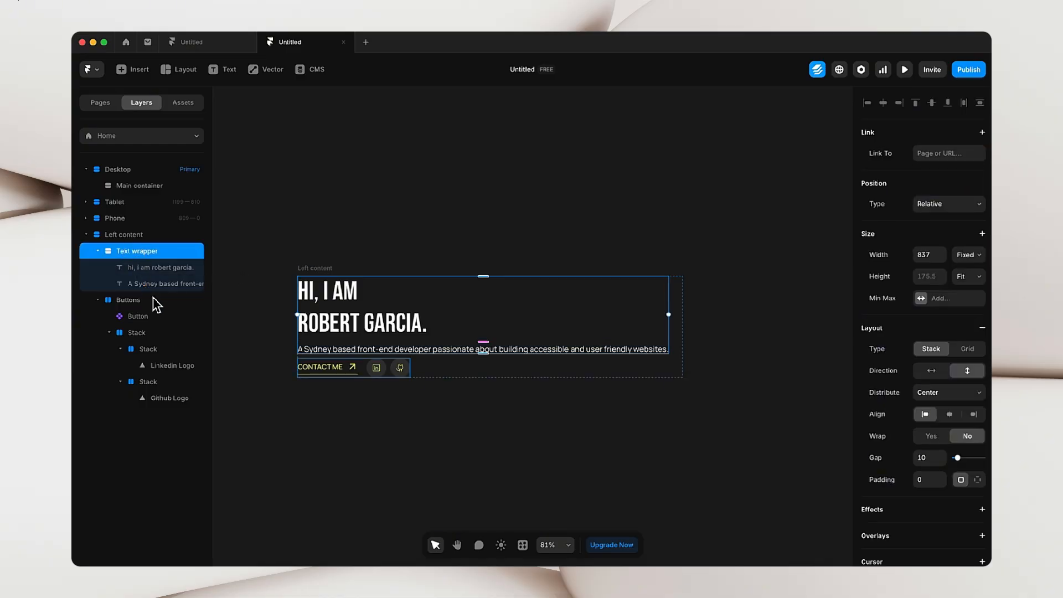
pyautogui.click(977, 266)
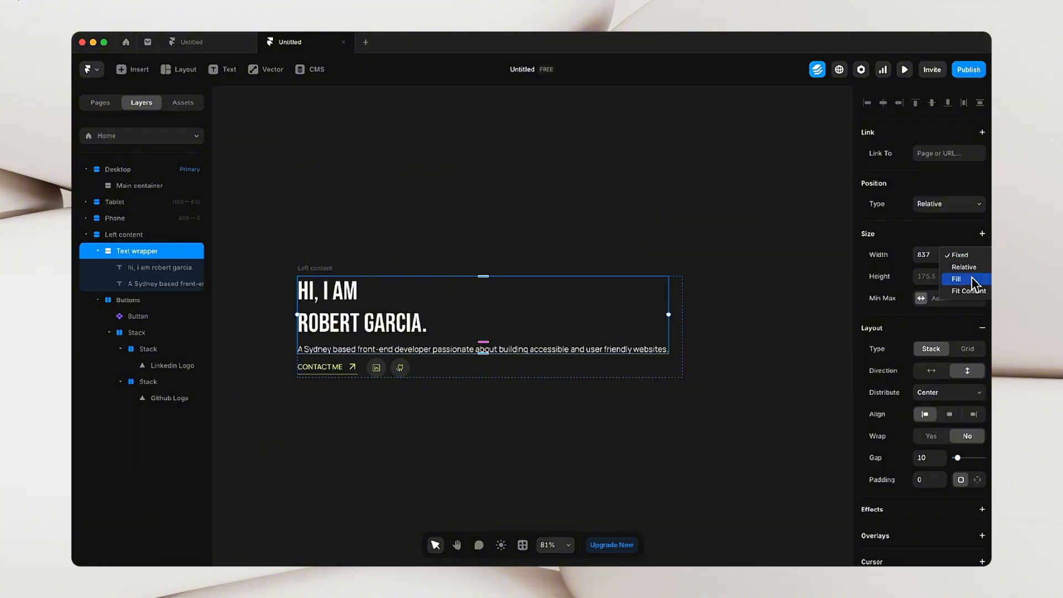
pyautogui.click(971, 278)
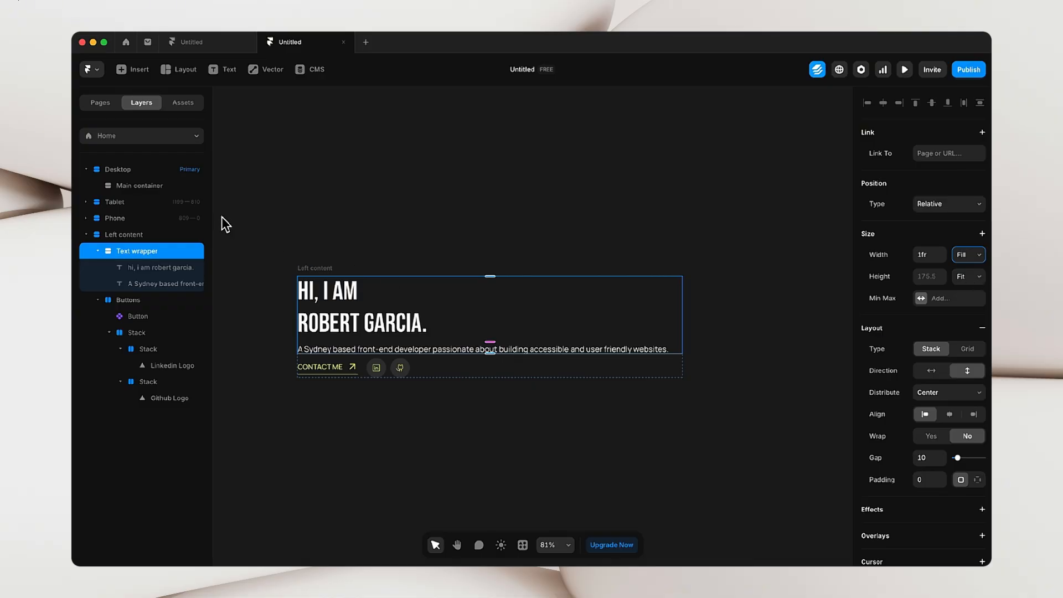
# - Narrow the Left content stack to a width of about 756
pyautogui.click(310, 266)
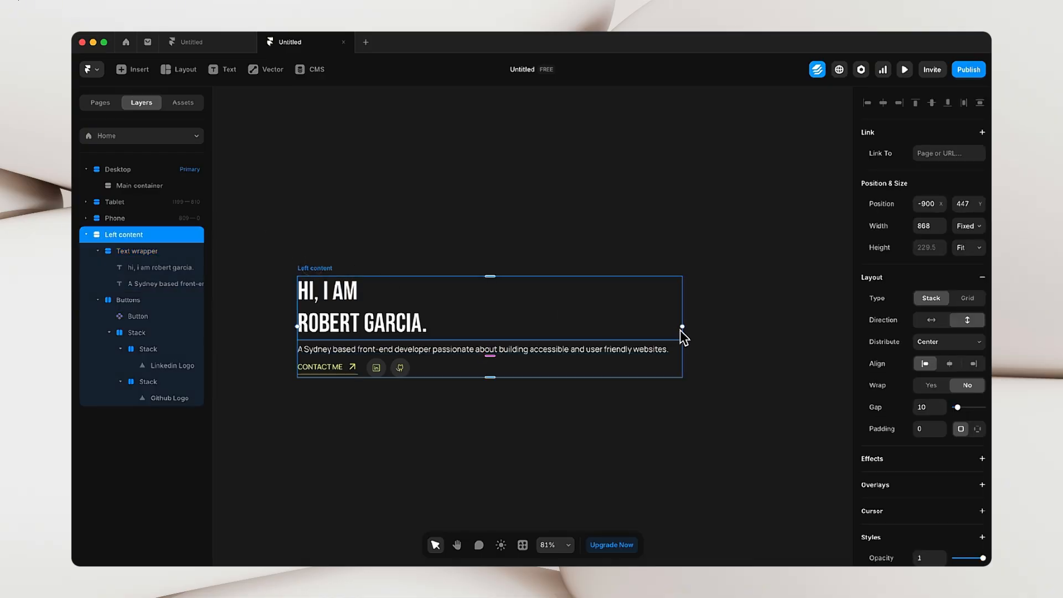
pyautogui.moveTo(684, 329); pyautogui.dragTo(632, 321)
pyautogui.click(339, 350)
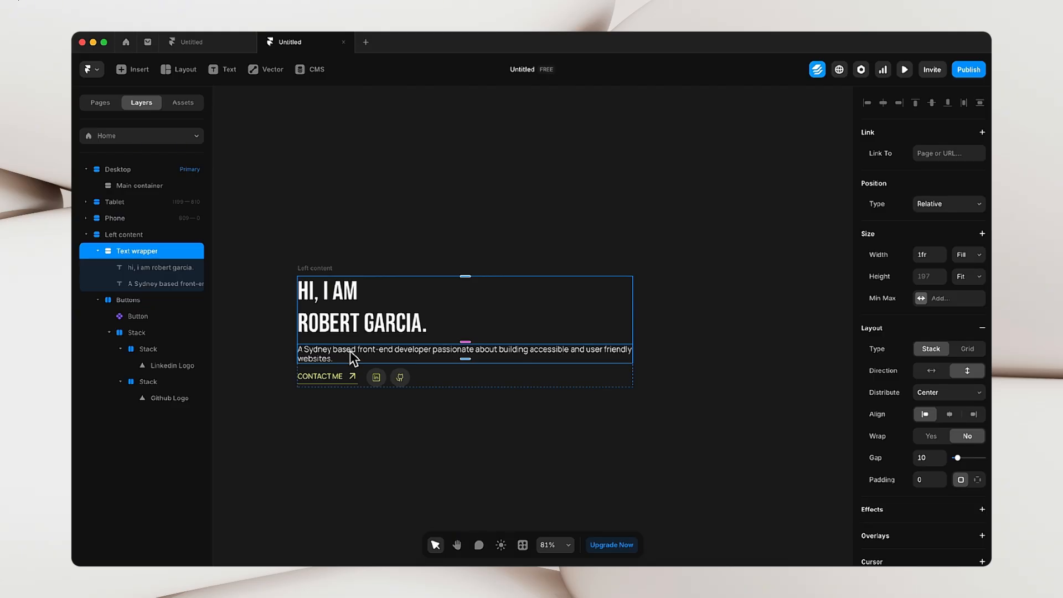
pyautogui.click(654, 420)
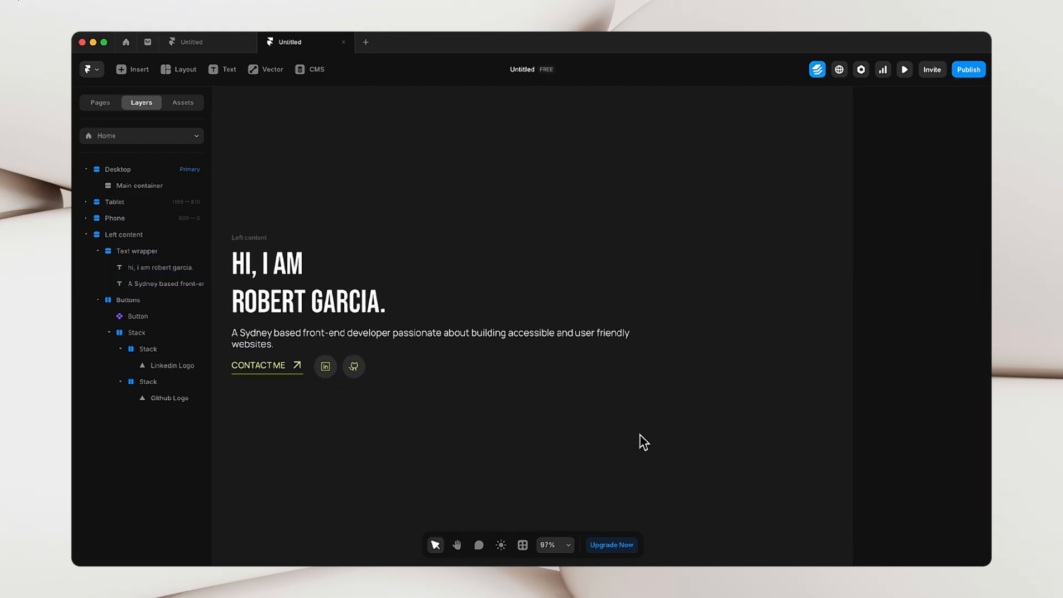
# - Move the Left content stack to about X -1396, Y 417, and check the hero portrait in the Figma design
pyautogui.scroll(-2, 639, 434)
pyautogui.moveTo(417, 446); pyautogui.dragTo(548, 445)
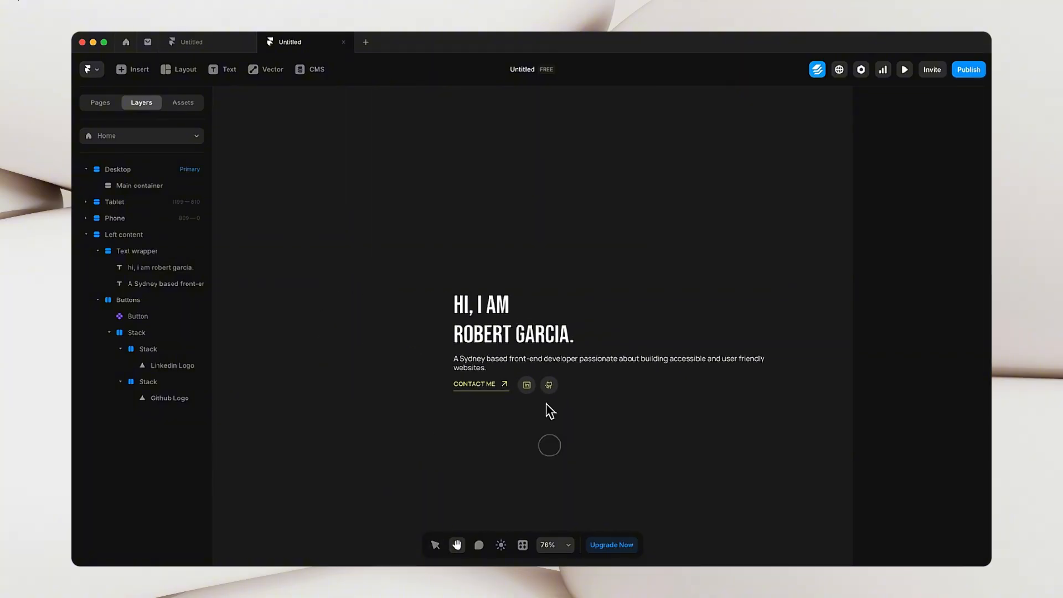
pyautogui.moveTo(474, 279); pyautogui.dragTo(276, 266)
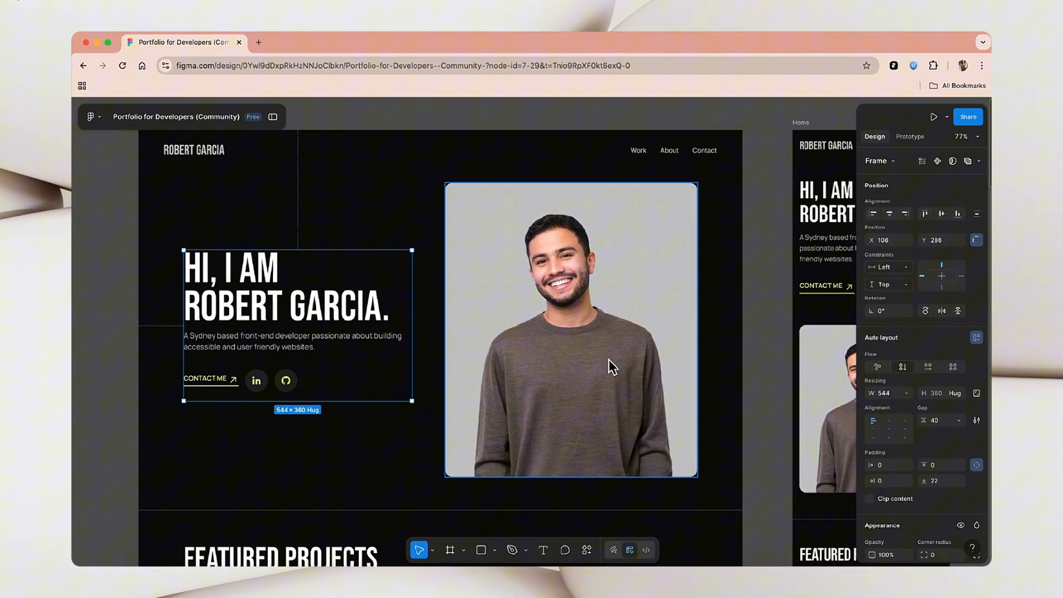
pyautogui.click(609, 361)
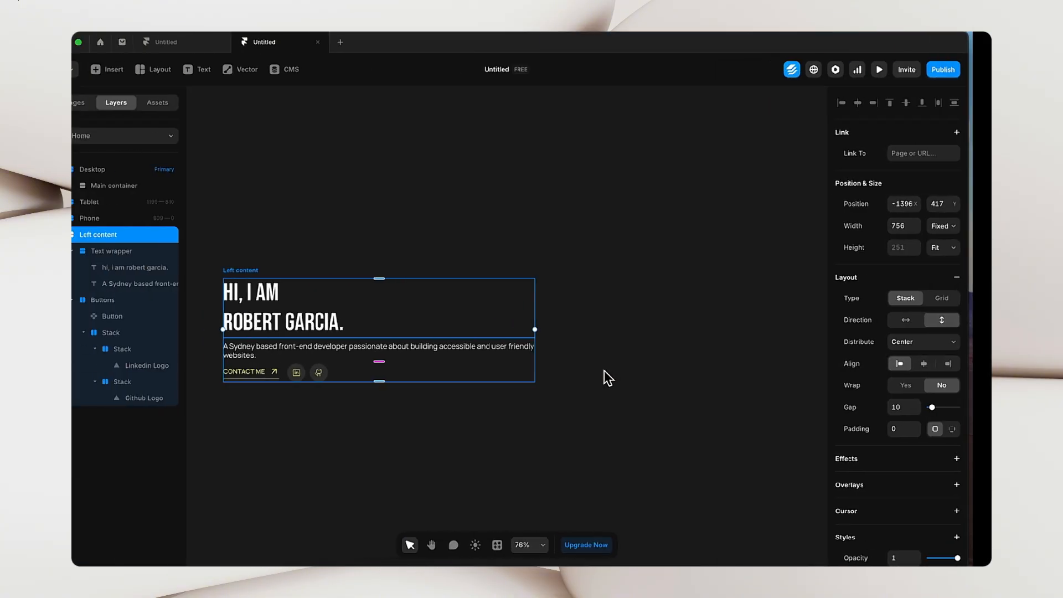
pyautogui.click(419, 408)
pyautogui.moveTo(394, 424); pyautogui.dragTo(386, 388)
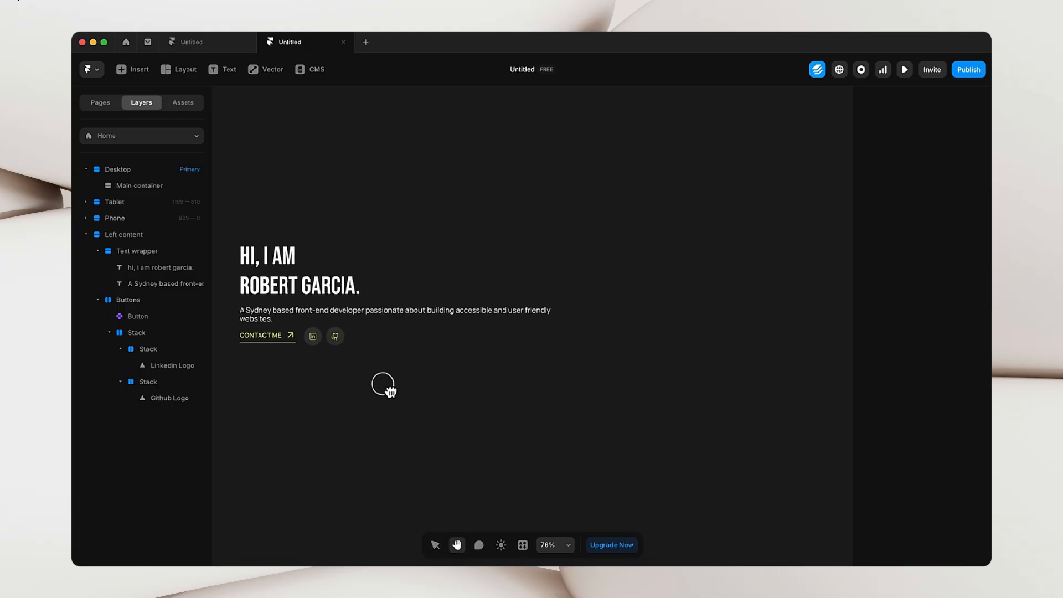
# - Draw an image element about 439 wide and 529 high beside the Left content stack
pyautogui.click(185, 74)
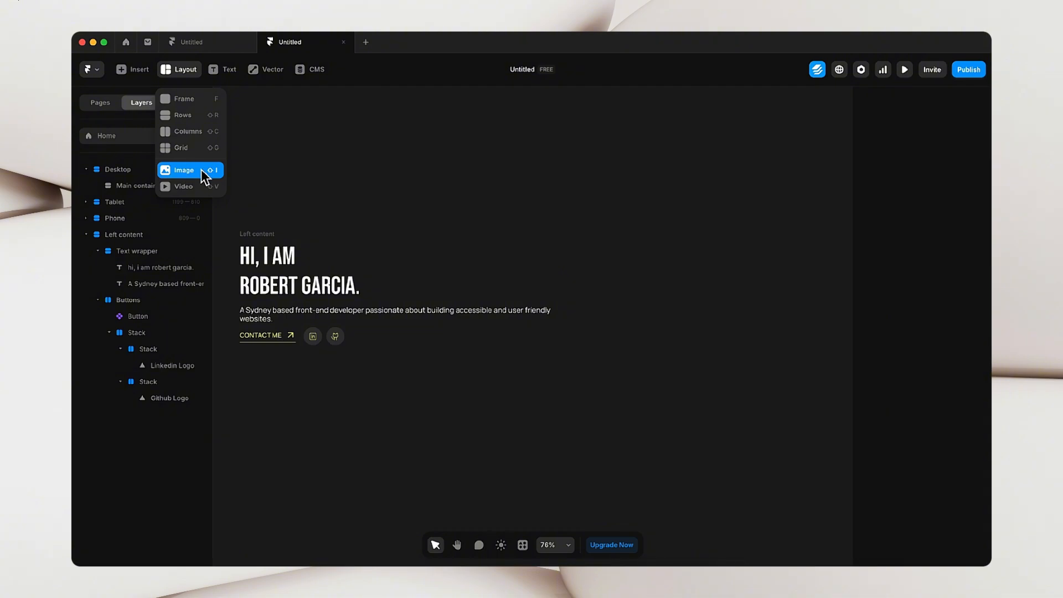
pyautogui.click(185, 170)
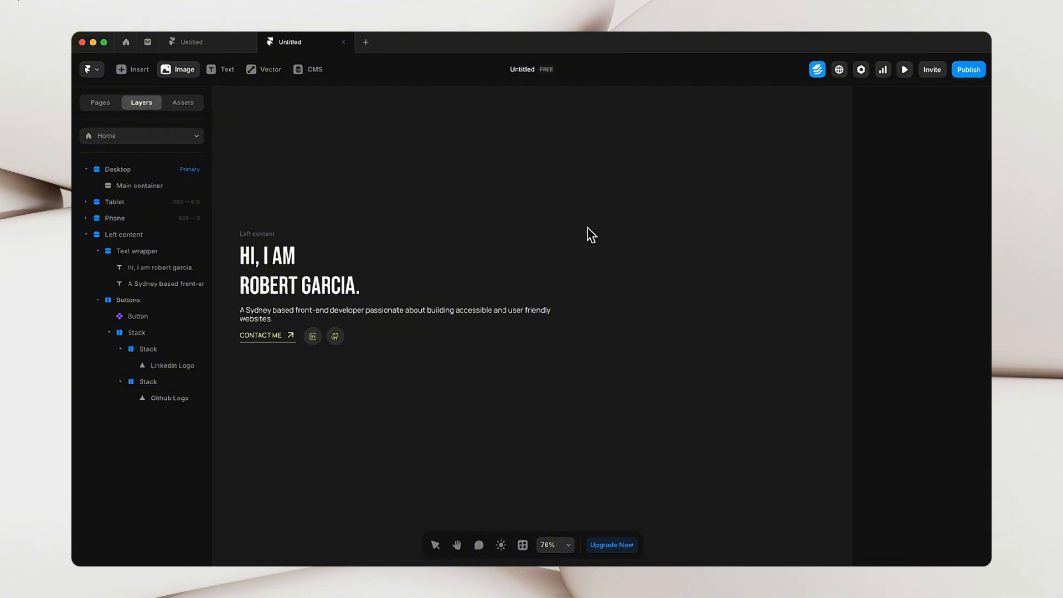
pyautogui.moveTo(594, 171); pyautogui.dragTo(772, 387)
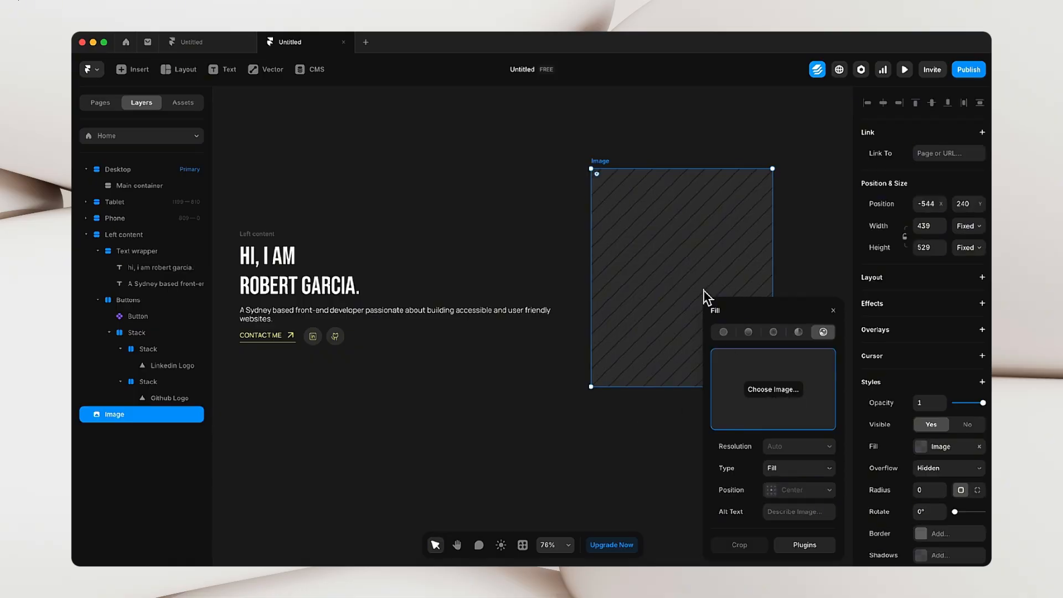
# - Fill the image element with IMG_0817.png from the Personal folder in Downloads
pyautogui.click(781, 391)
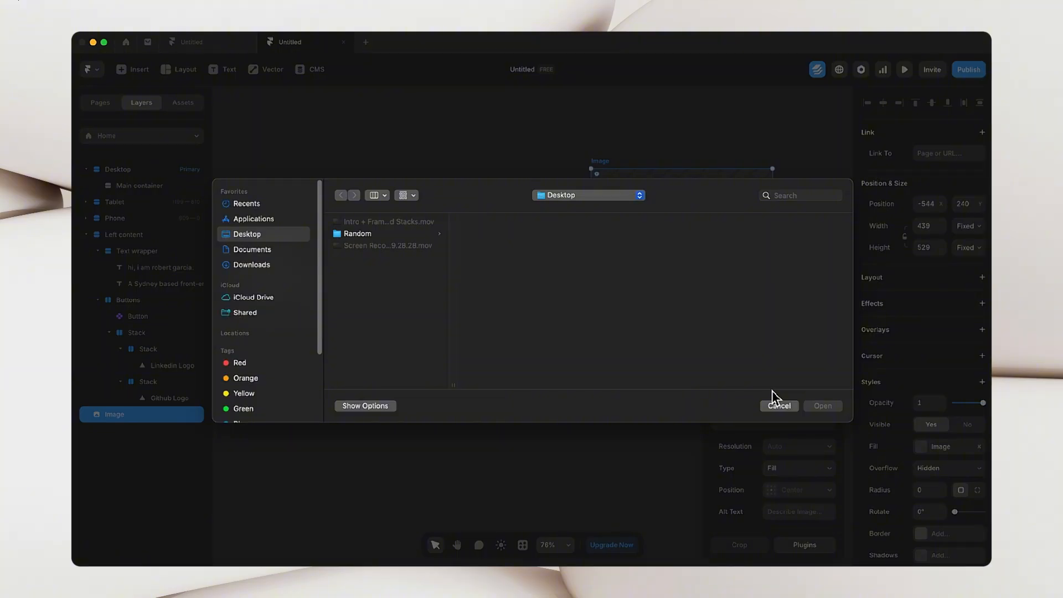
pyautogui.click(263, 268)
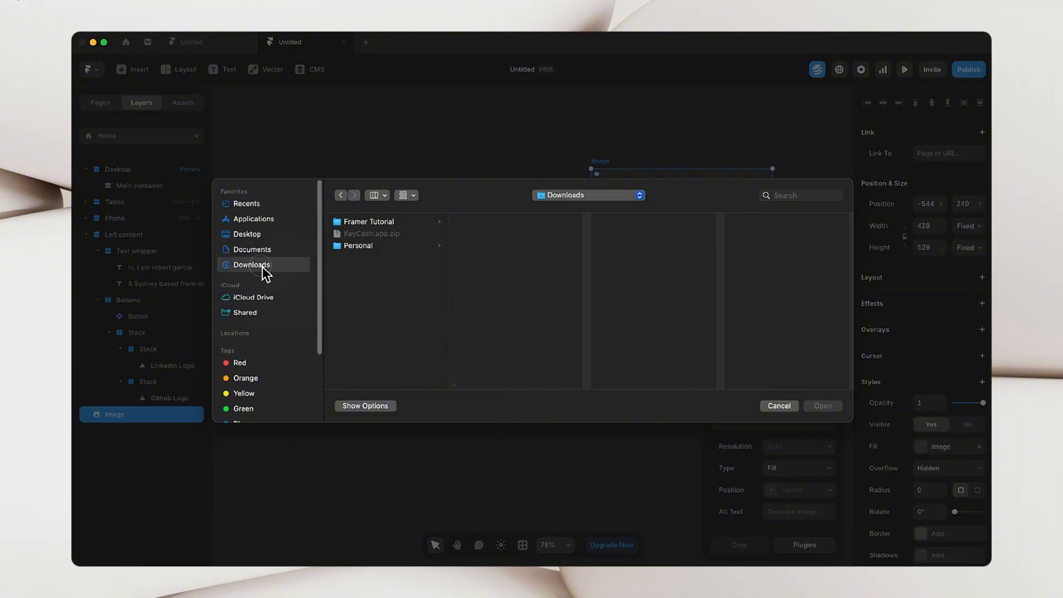
pyautogui.click(386, 224)
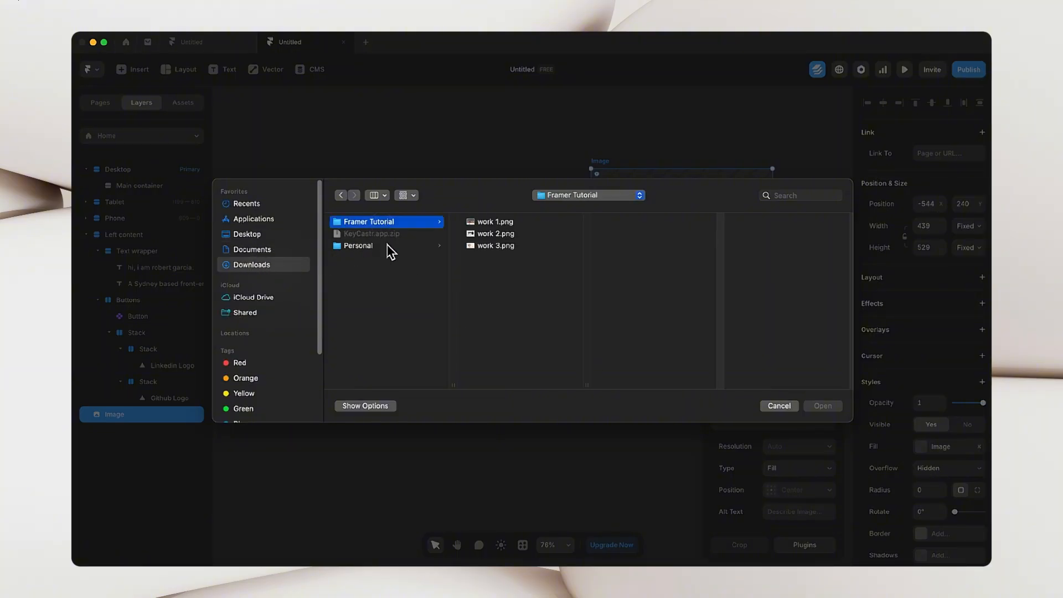
pyautogui.click(384, 245)
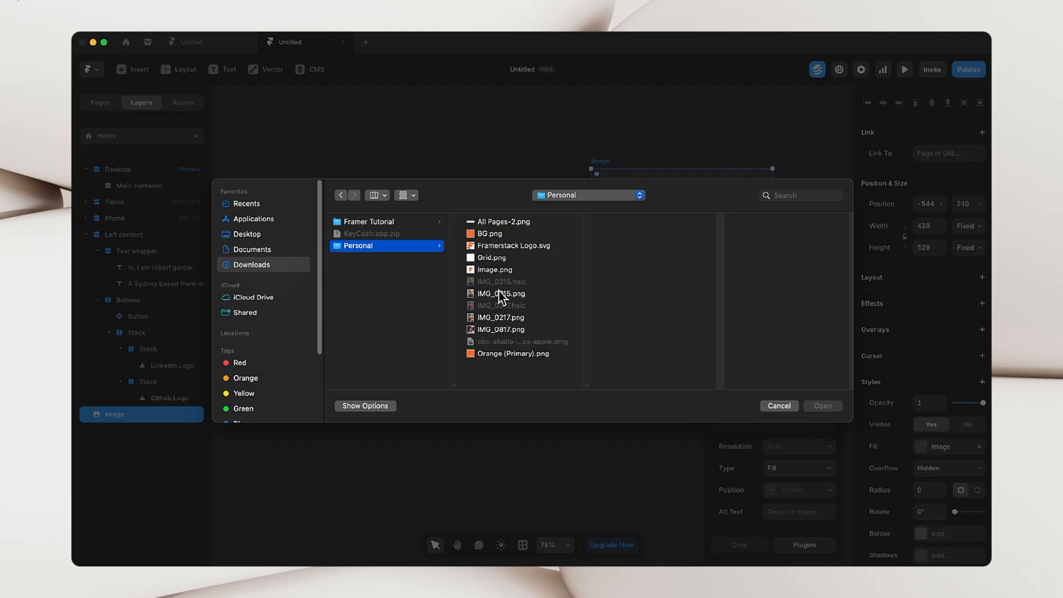
pyautogui.click(495, 320)
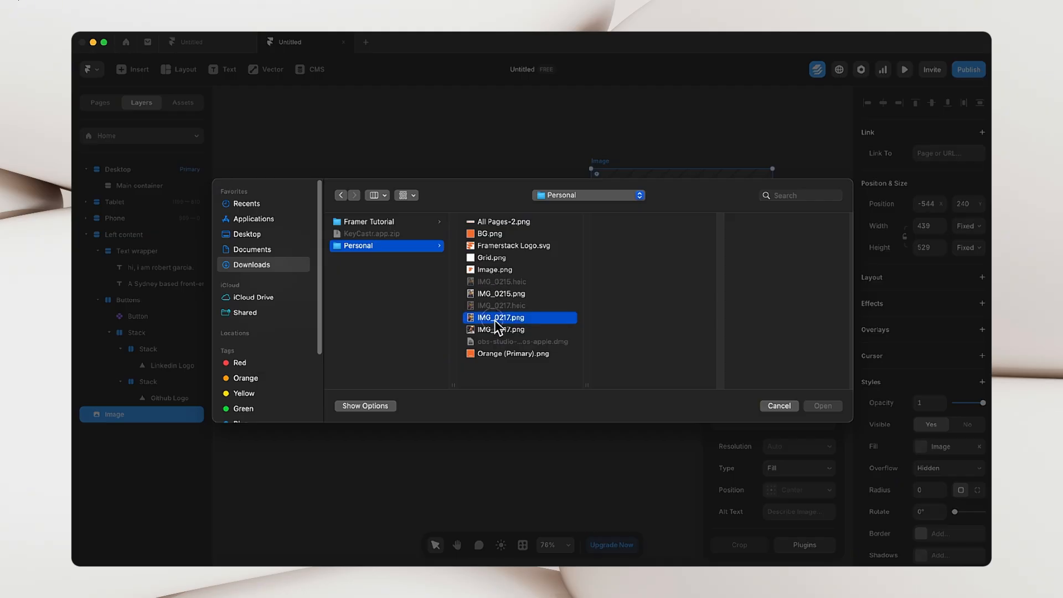
pyautogui.click(498, 330)
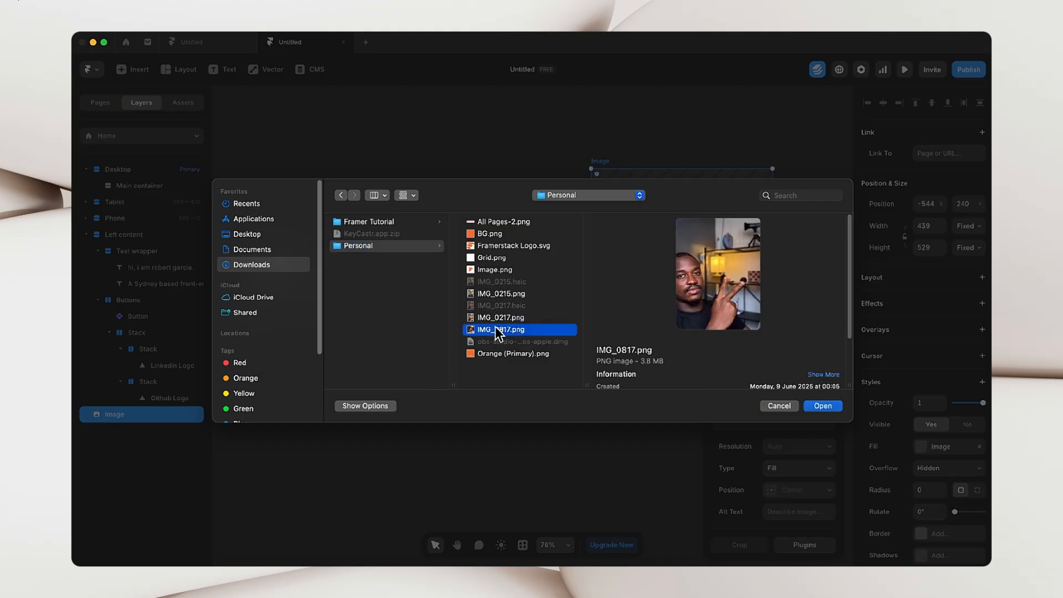
pyautogui.click(819, 408)
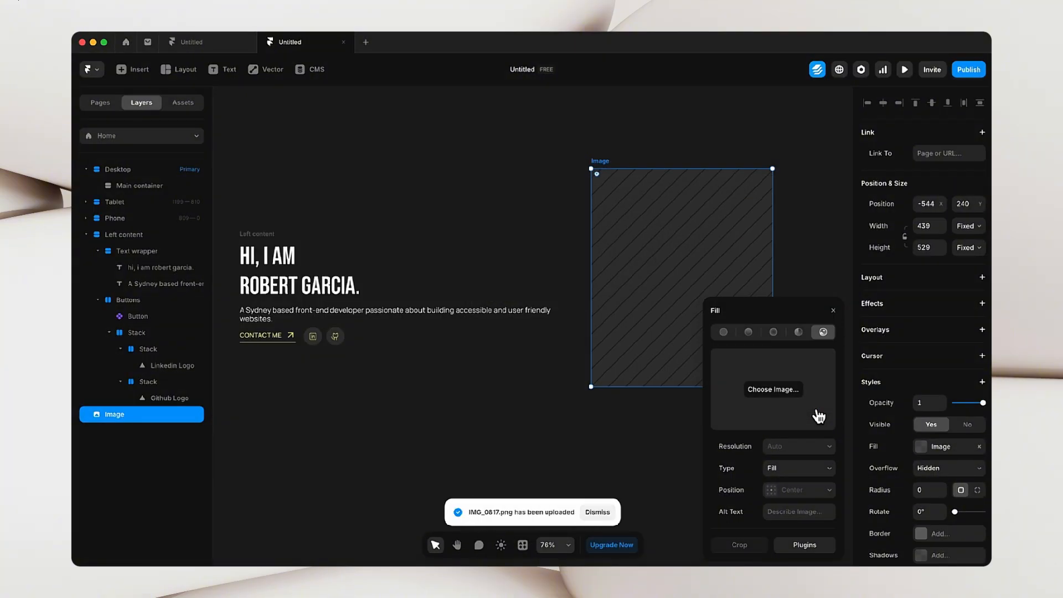
pyautogui.click(546, 417)
pyautogui.moveTo(542, 421); pyautogui.dragTo(574, 426)
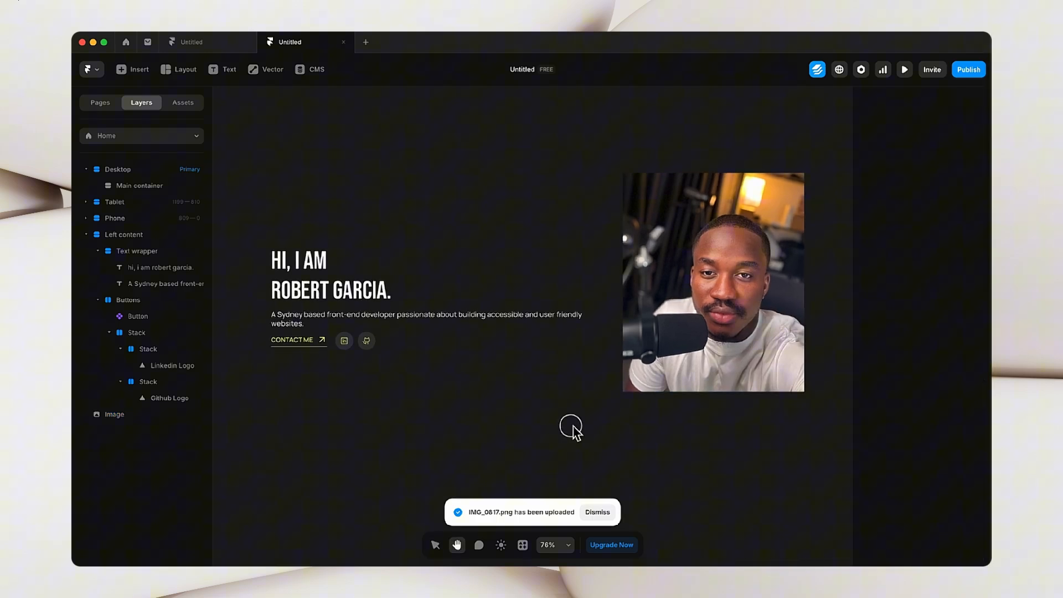
# - Round the corners of the portrait image with a radius of 20
pyautogui.click(669, 235)
pyautogui.click(599, 163)
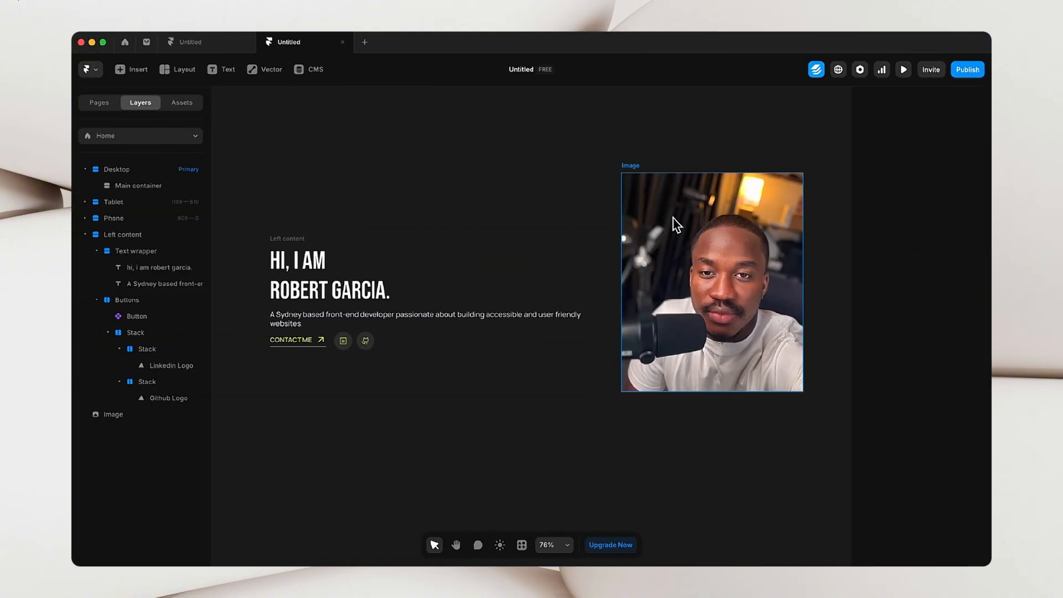
pyautogui.click(703, 238)
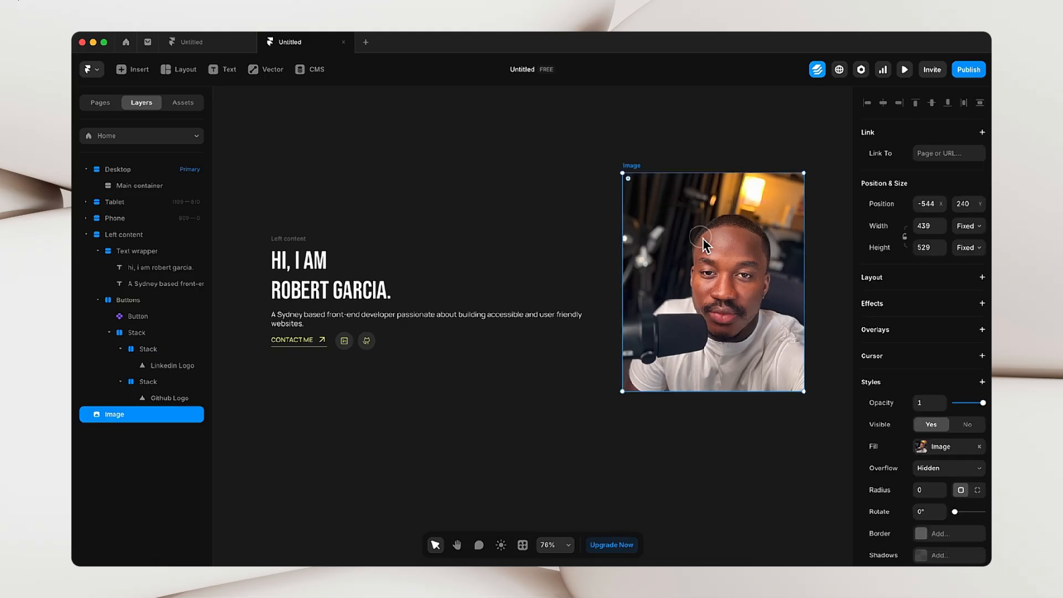
pyautogui.scroll(-2, 891, 288)
pyautogui.scroll(-1, 897, 301)
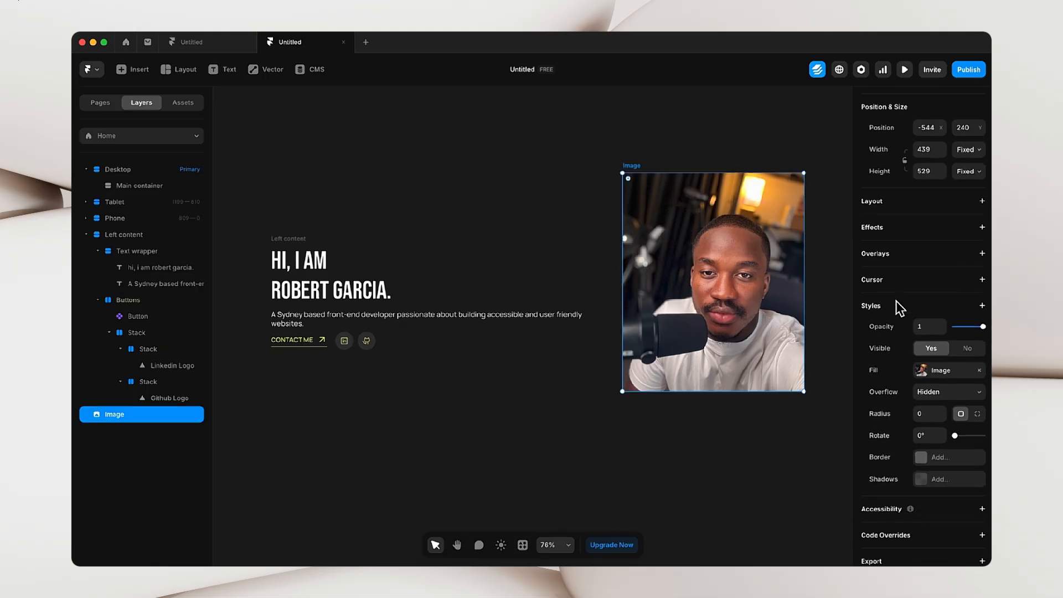
pyautogui.scroll(-1, 891, 316)
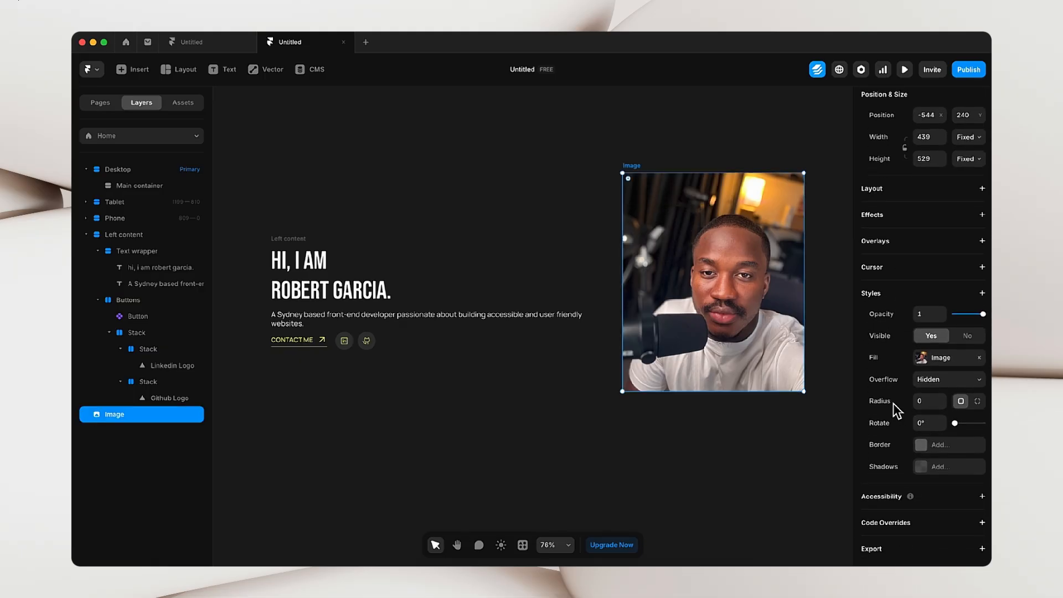
pyautogui.click(929, 404)
pyautogui.write('20')
pyautogui.click(743, 462)
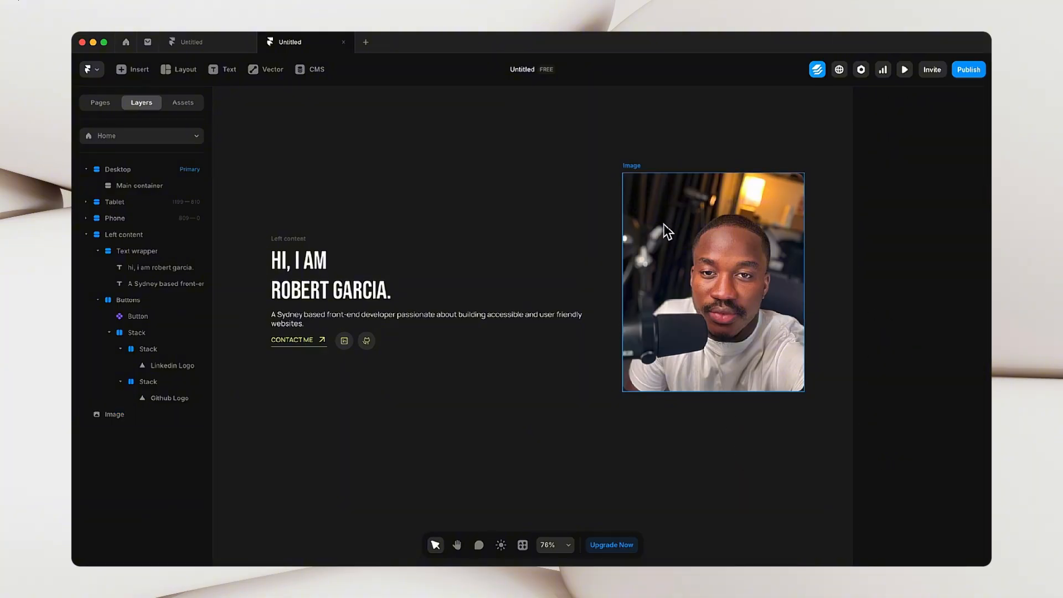
pyautogui.press('h')
pyautogui.moveTo(491, 400); pyautogui.dragTo(493, 376)
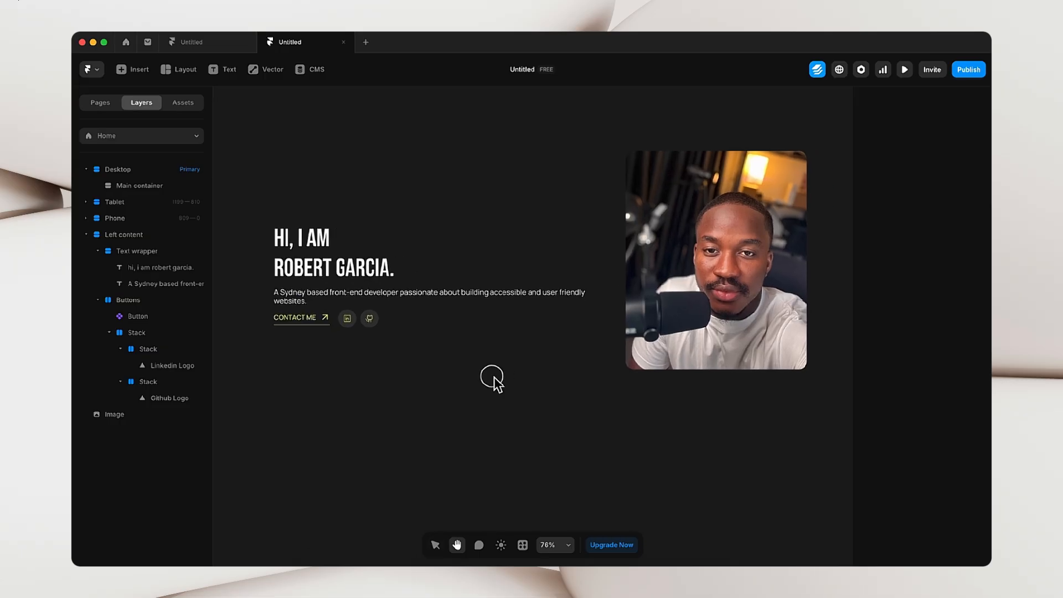
pyautogui.press('v')
pyautogui.scroll(-5, 494, 377)
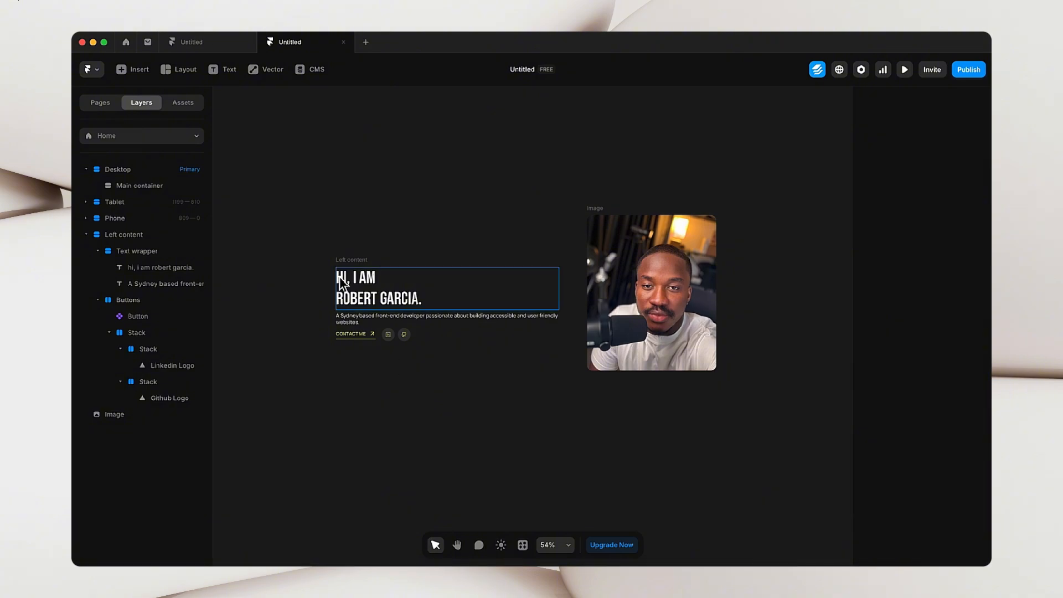
pyautogui.moveTo(295, 155); pyautogui.dragTo(763, 450)
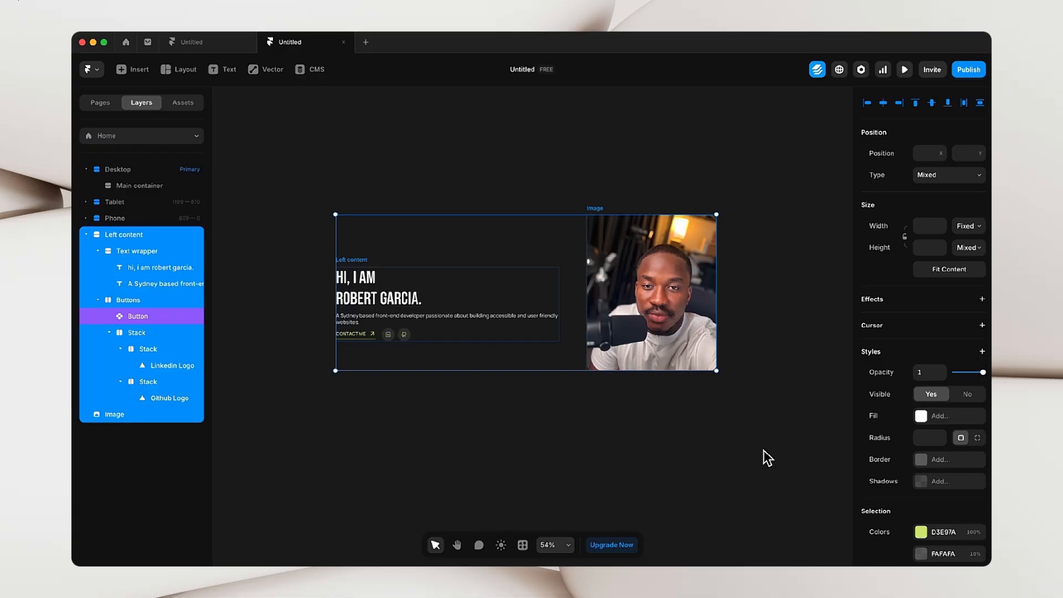
pyautogui.moveTo(289, 161); pyautogui.dragTo(743, 418)
pyautogui.moveTo(289, 152); pyautogui.dragTo(417, 448)
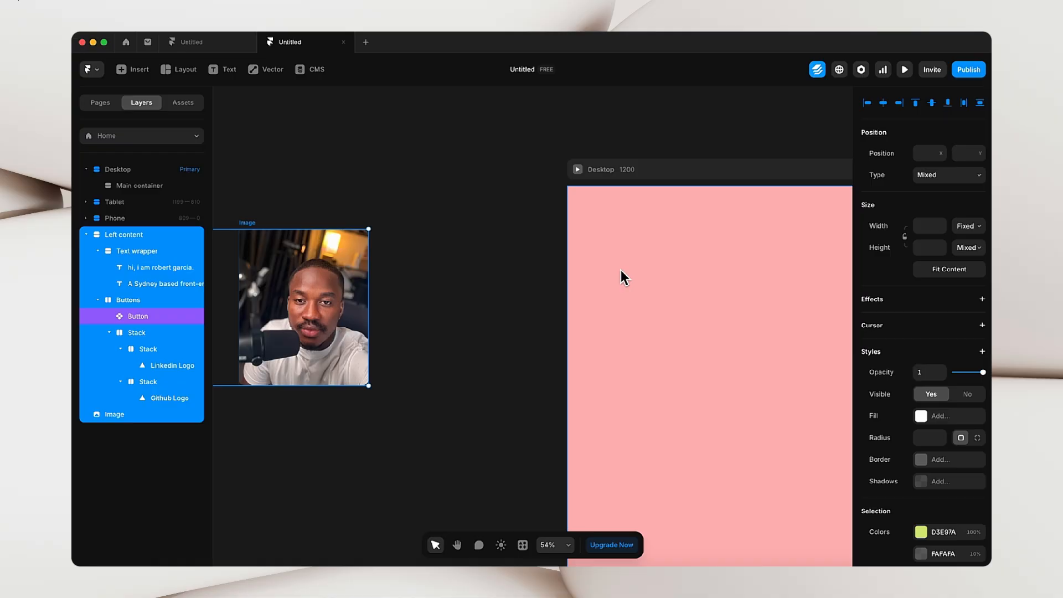
pyautogui.click(482, 420)
# - Wrap the Left content stack and the portrait image together in a new stack
pyautogui.press('h')
pyautogui.moveTo(327, 460); pyautogui.dragTo(661, 464)
pyautogui.press('v')
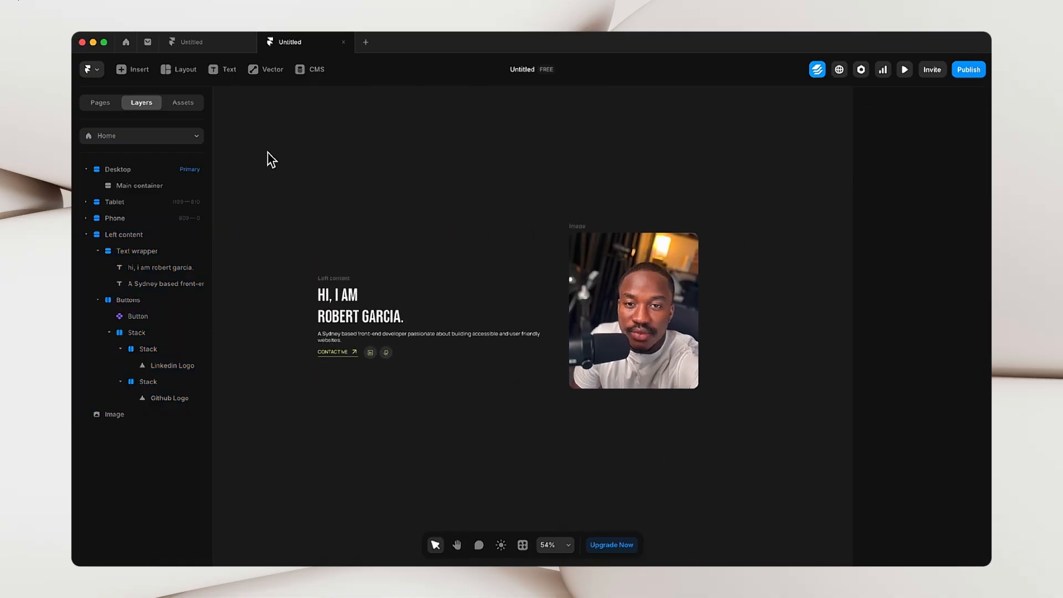
pyautogui.moveTo(270, 155); pyautogui.dragTo(725, 462)
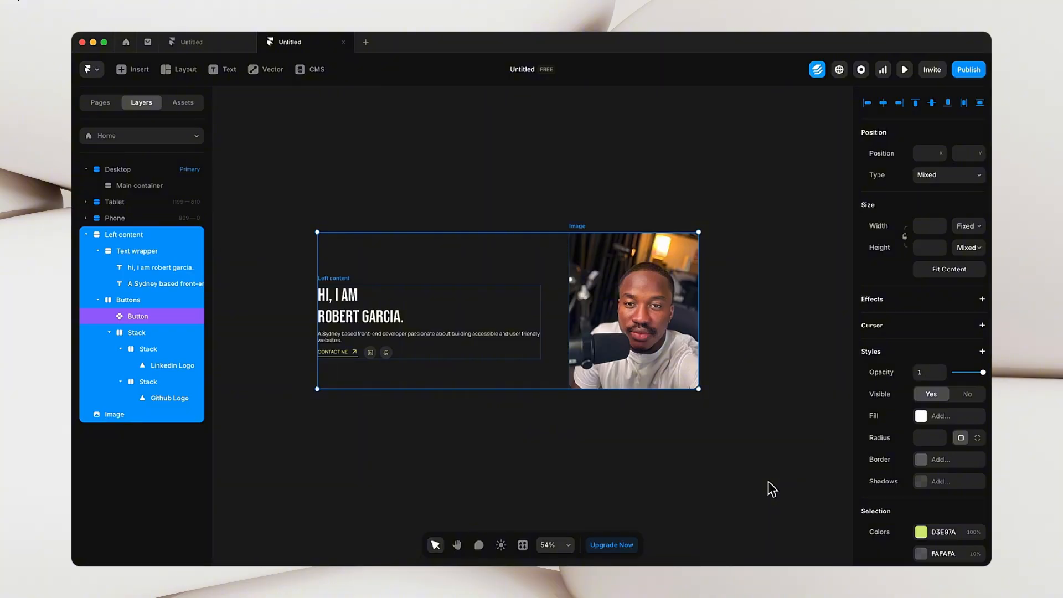
pyautogui.rightClick(433, 321)
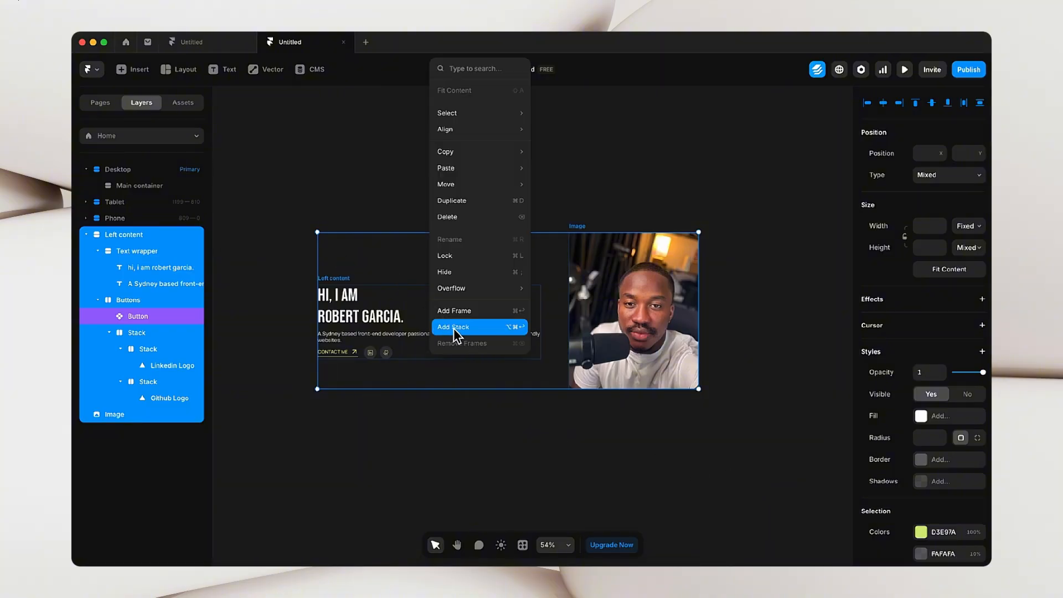
pyautogui.click(459, 329)
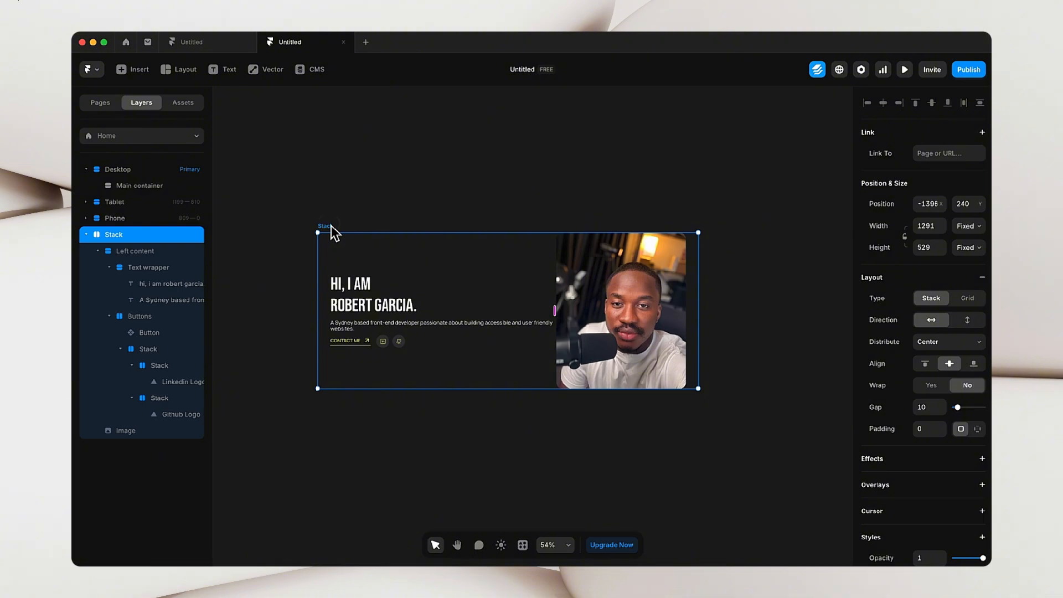
# - Set the width of the Left content stack inside the new parent stack to Fill
pyautogui.click(363, 201)
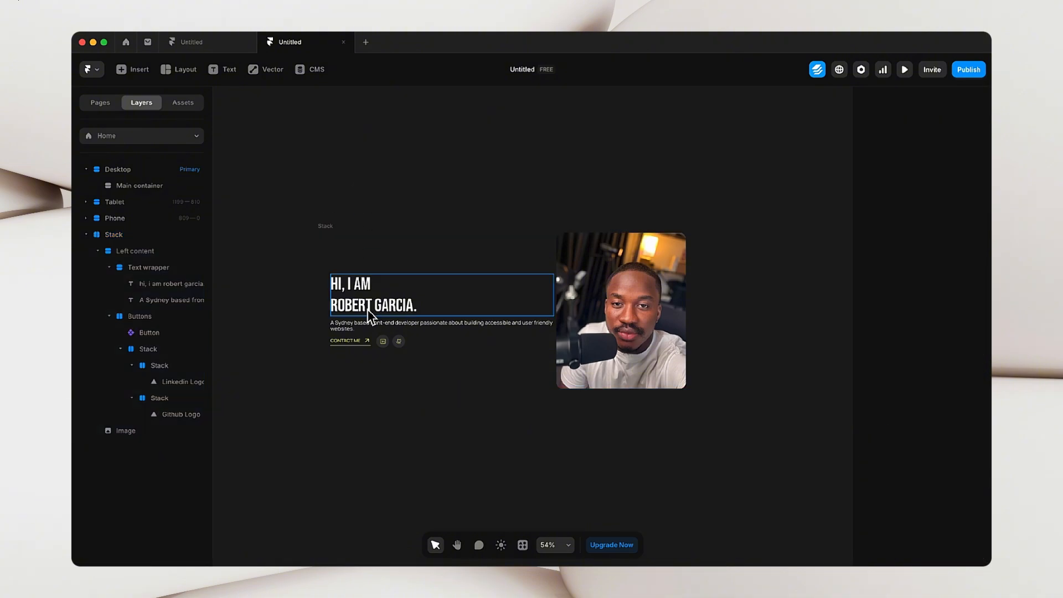
pyautogui.click(429, 349)
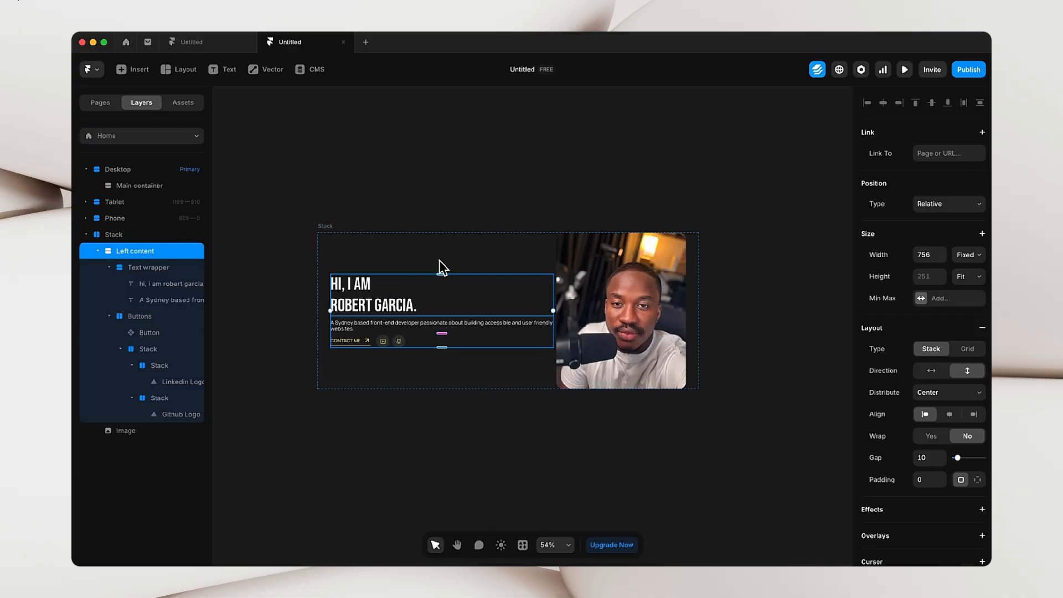
pyautogui.click(129, 233)
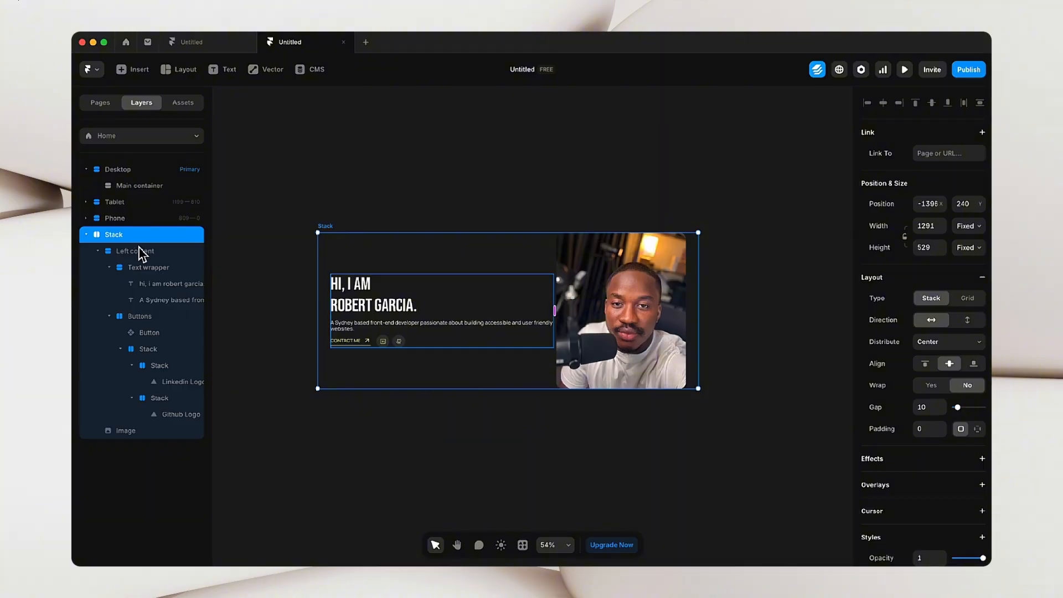
pyautogui.click(139, 251)
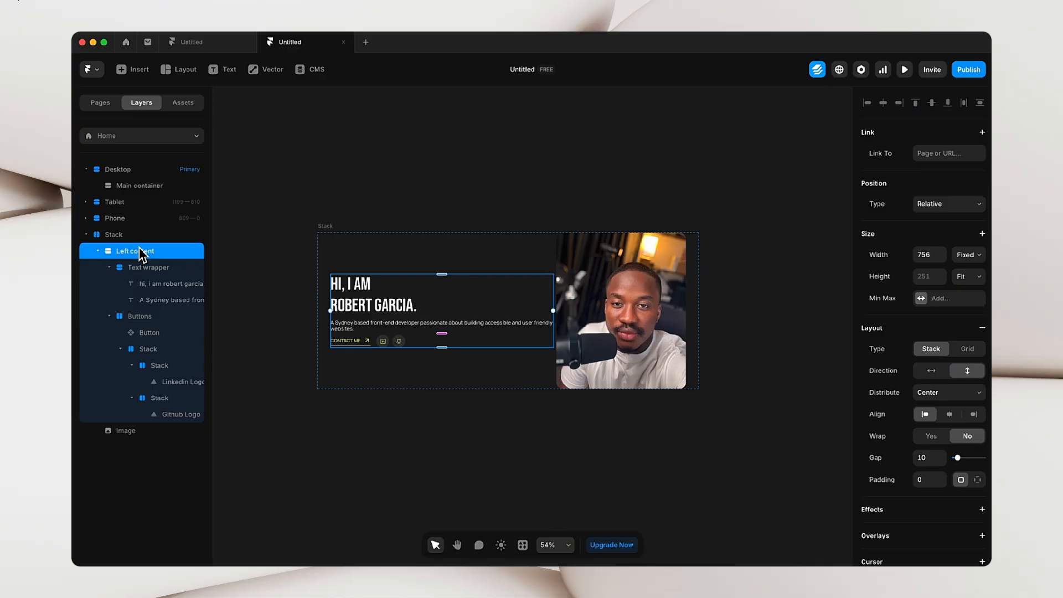
pyautogui.click(967, 257)
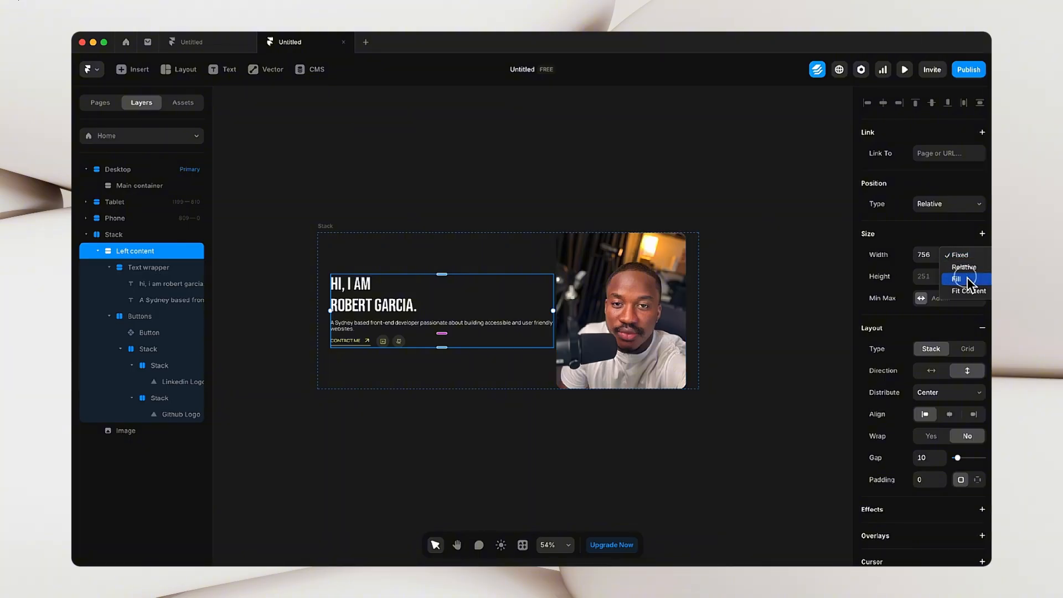
pyautogui.click(968, 278)
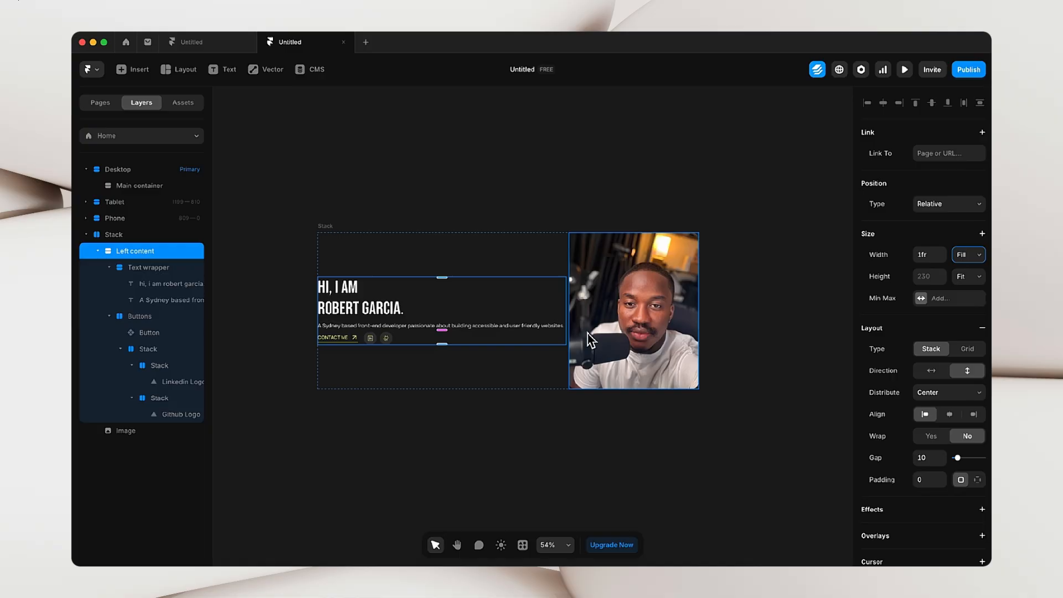
# - Set the width of the portrait image in the parent stack to Fill
pyautogui.click(550, 178)
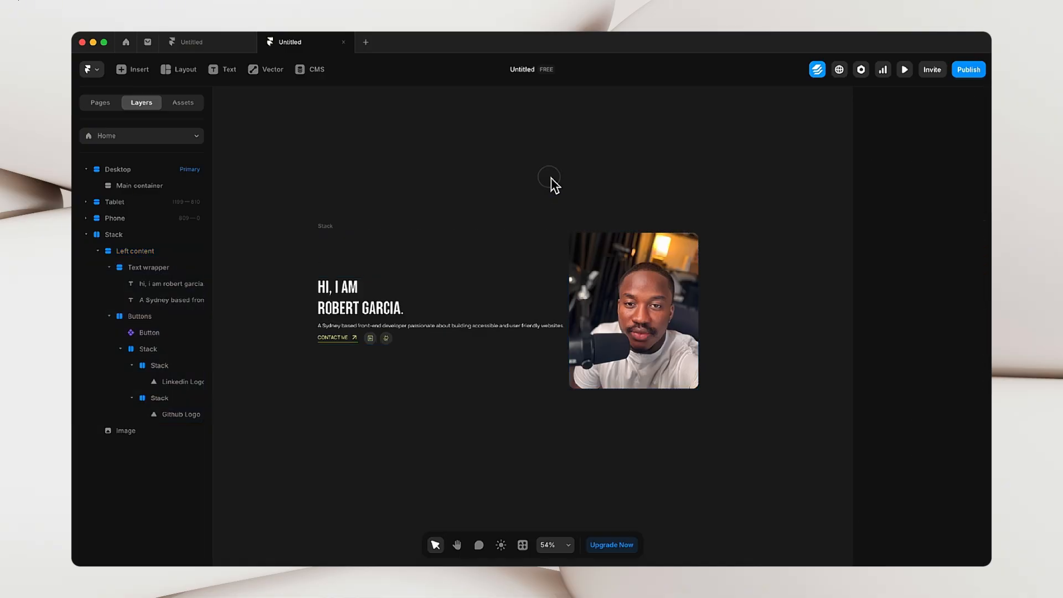
pyautogui.click(622, 292)
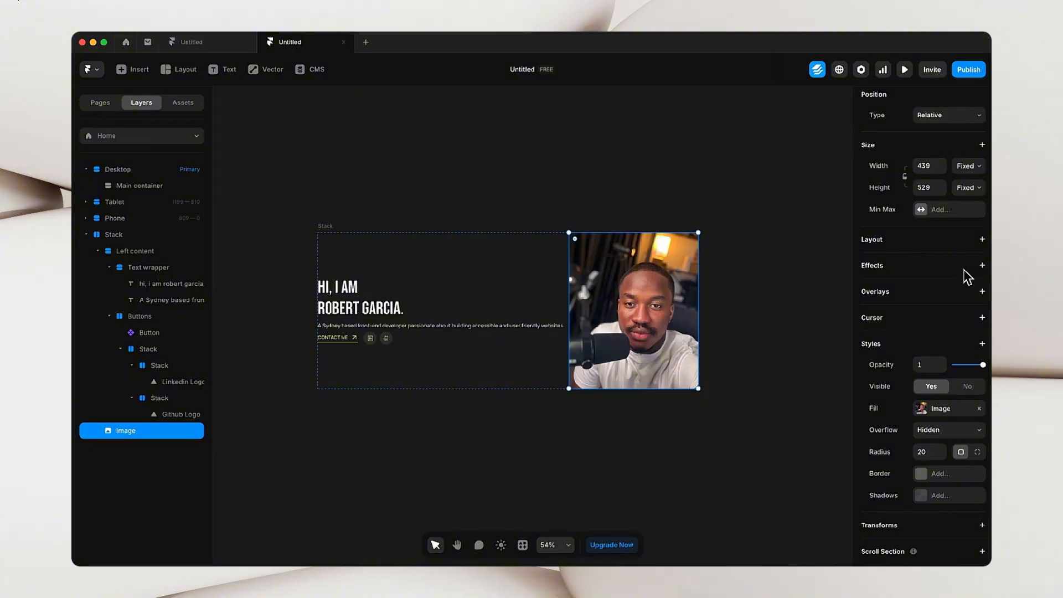
pyautogui.scroll(2, 966, 276)
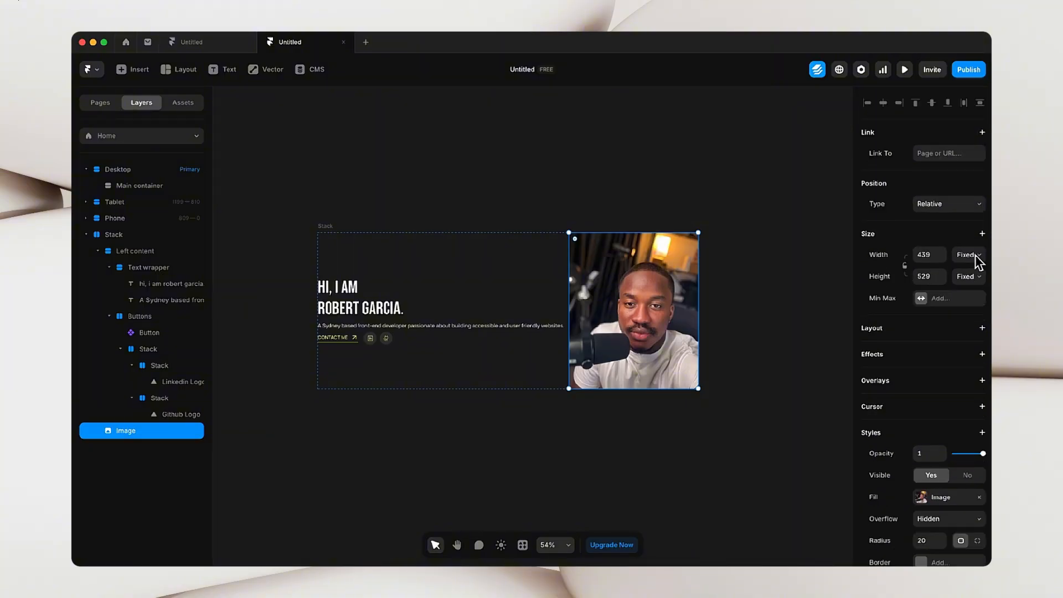
pyautogui.click(978, 256)
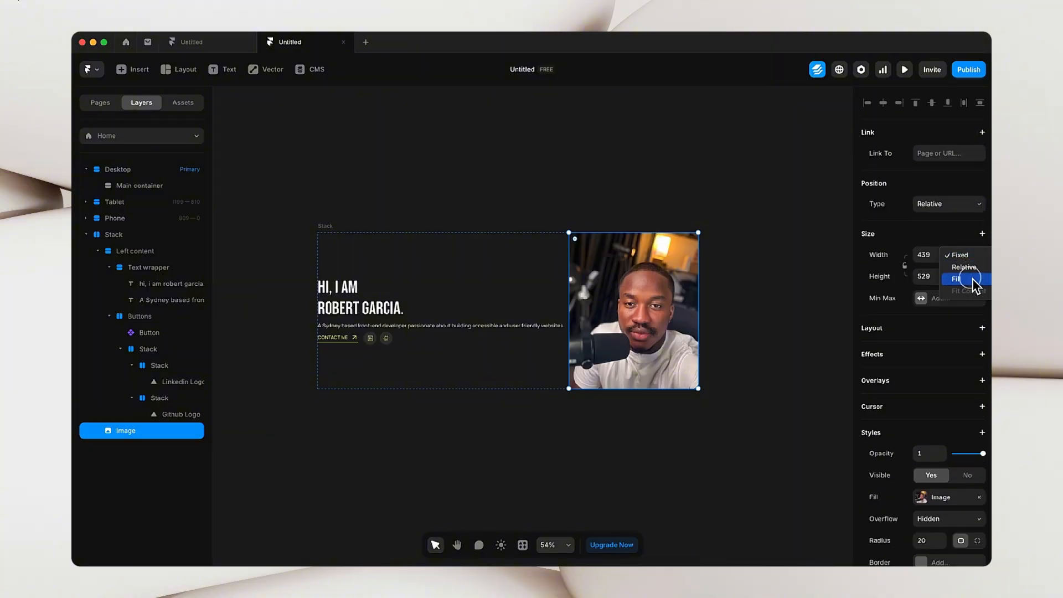
pyautogui.click(973, 280)
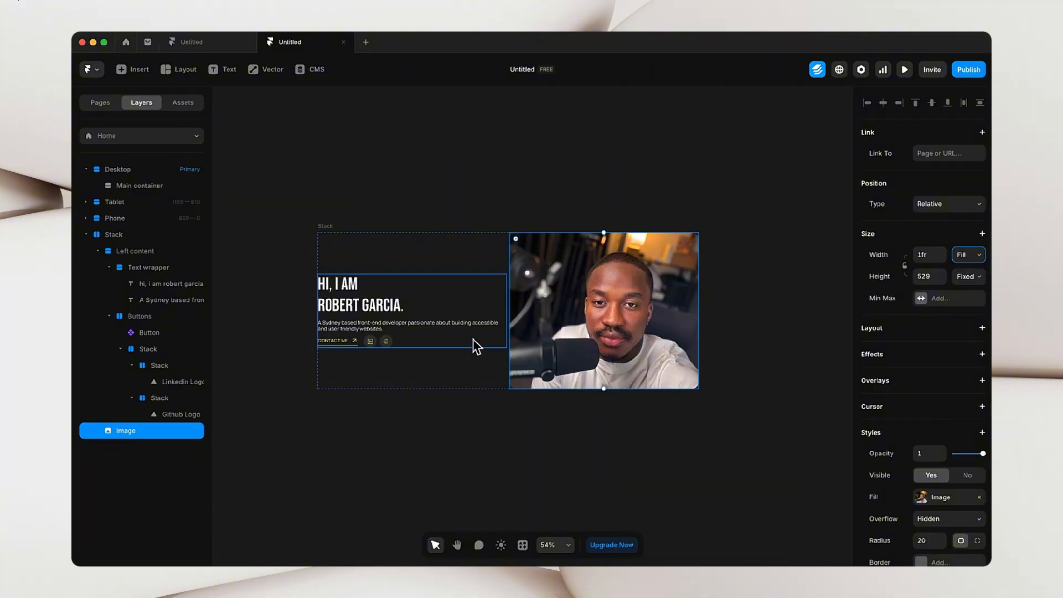
# - Place a copy of the portrait image below the hero stack at about X -1281, Y 1016, and narrow it to about 519 wide
pyautogui.scroll(-3, 579, 318)
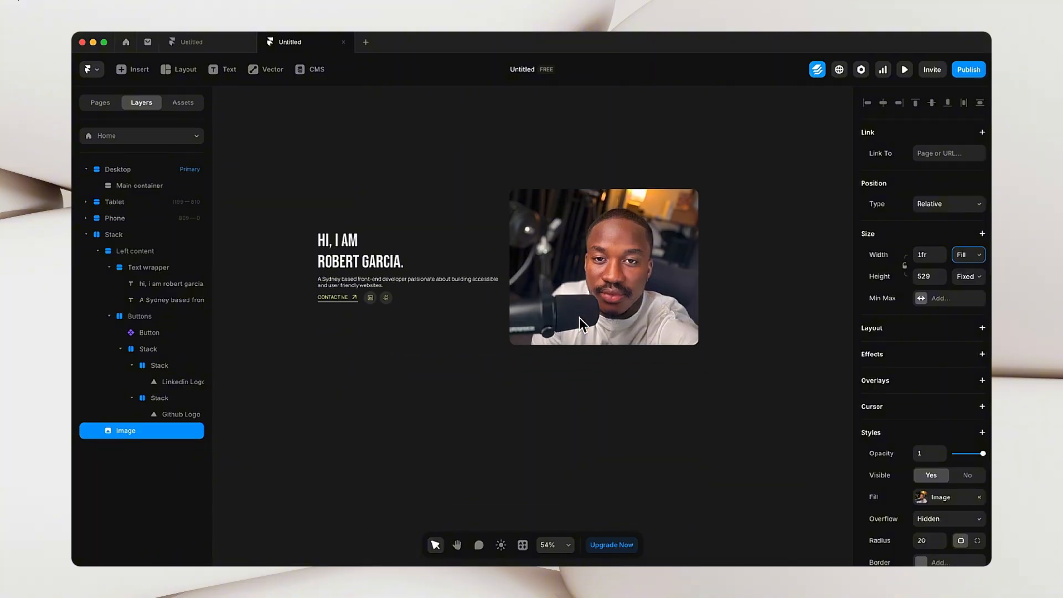
pyautogui.moveTo(583, 317); pyautogui.dragTo(436, 516)
pyautogui.scroll(-4, 436, 516)
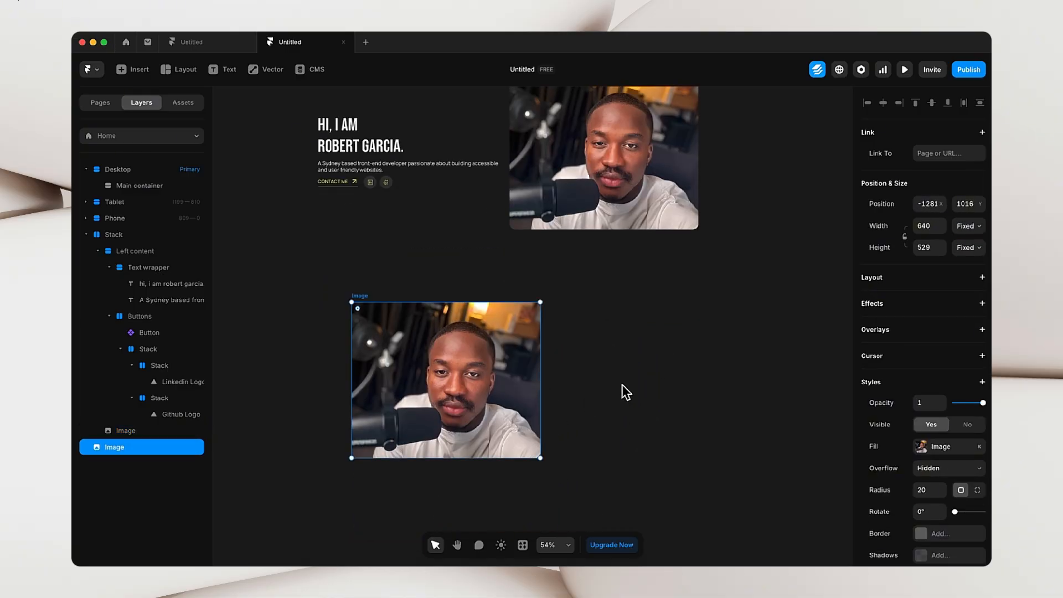
pyautogui.click(507, 386)
pyautogui.moveTo(540, 388); pyautogui.dragTo(503, 433)
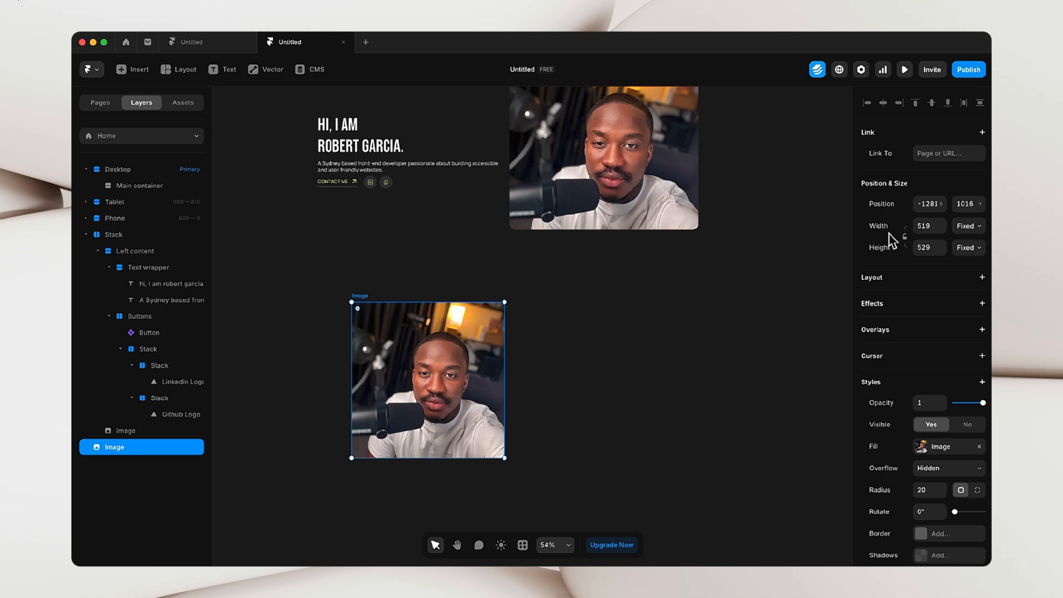
# - Lock the aspect ratio of the portrait copy below the hero stack and enlarge it to about 597 by 608.5
pyautogui.click(905, 237)
pyautogui.moveTo(506, 384); pyautogui.dragTo(533, 430)
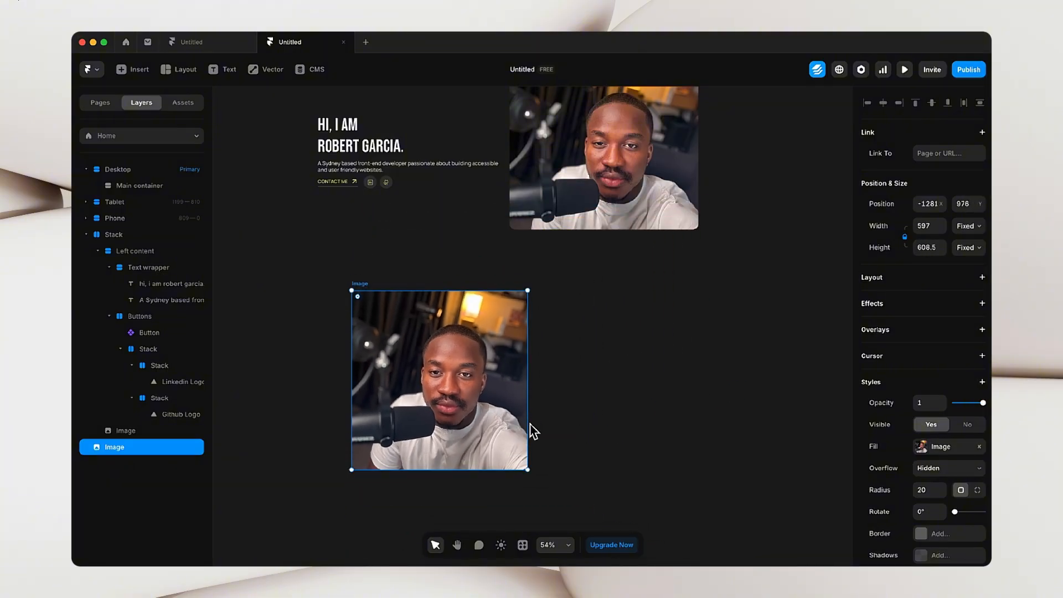
# - Delete the portrait copy below the hero stack
pyautogui.press('Delete')
pyautogui.scroll(3, 530, 431)
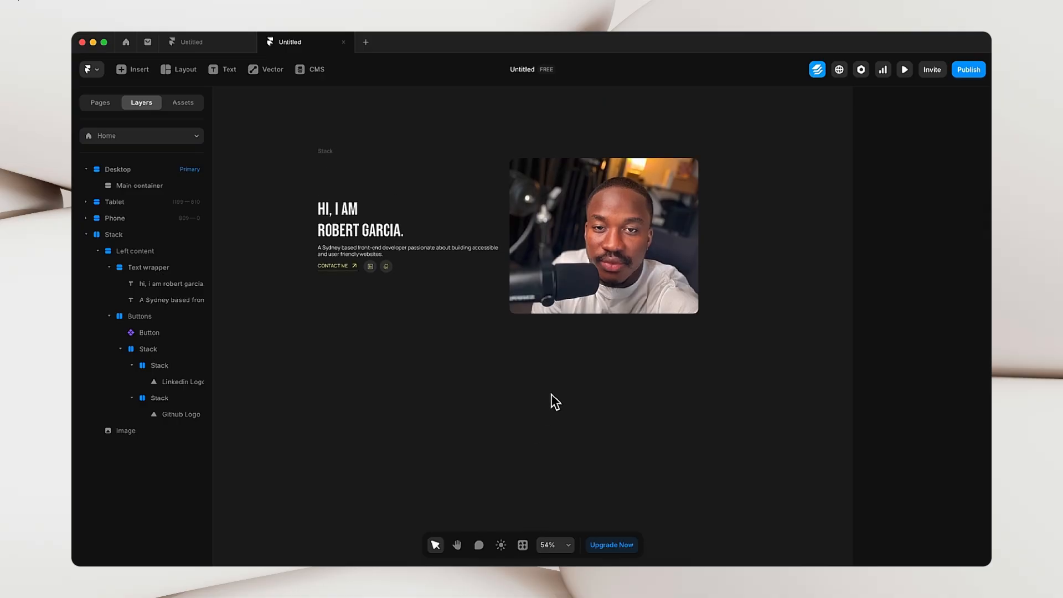
# - Stretch the portrait image inside the parent stack to about 679 tall and lock its aspect ratio
pyautogui.click(612, 253)
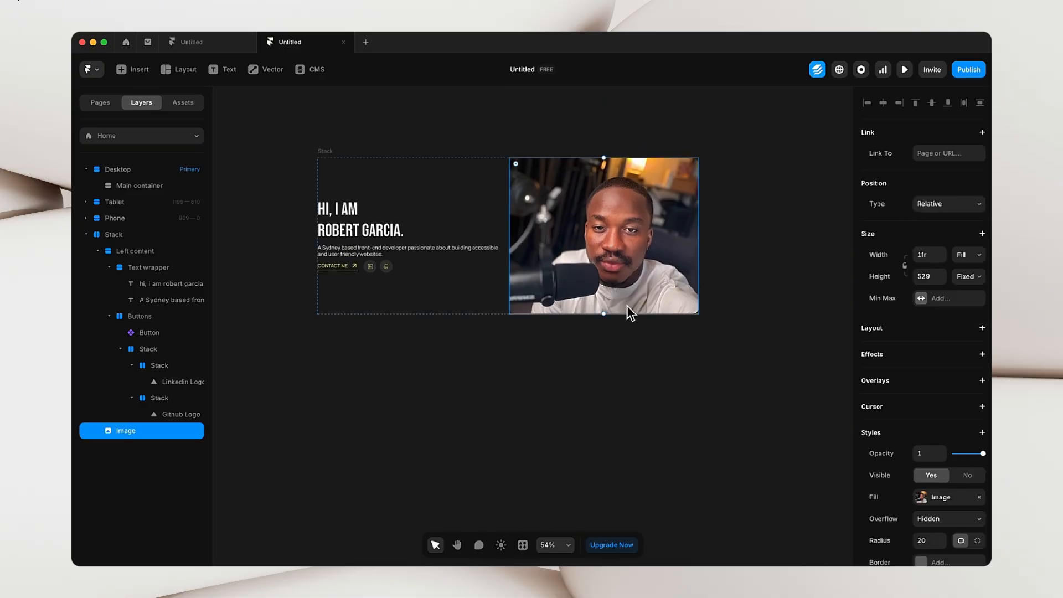
pyautogui.moveTo(605, 314); pyautogui.dragTo(606, 359)
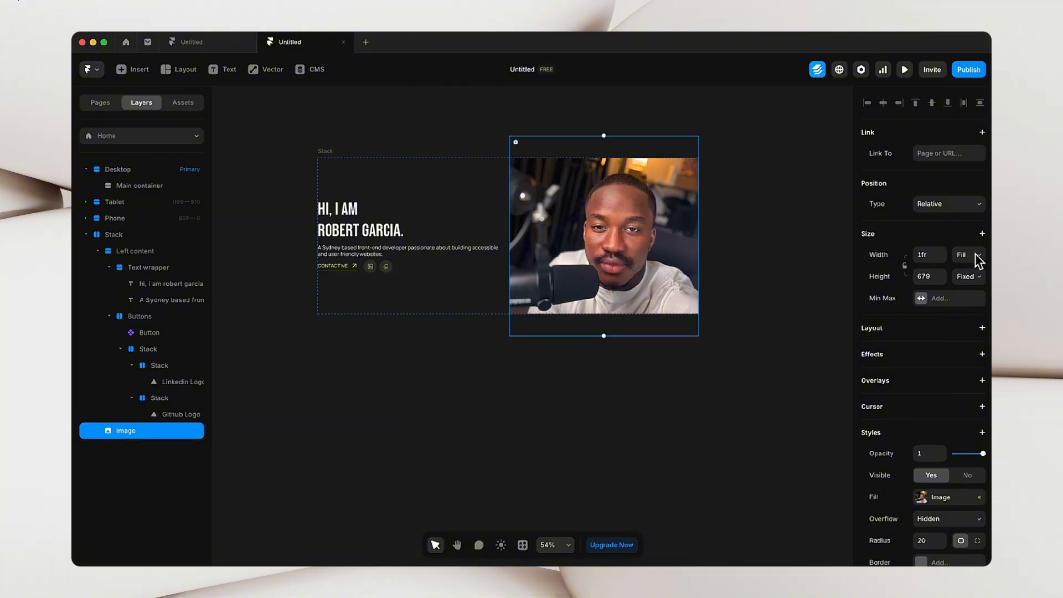
pyautogui.click(905, 267)
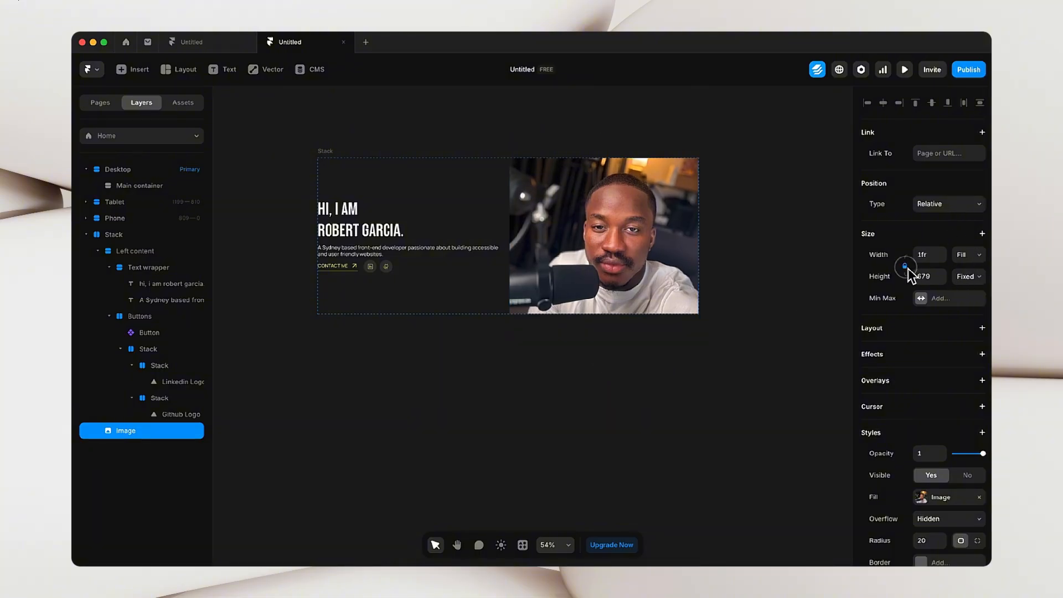
pyautogui.click(606, 410)
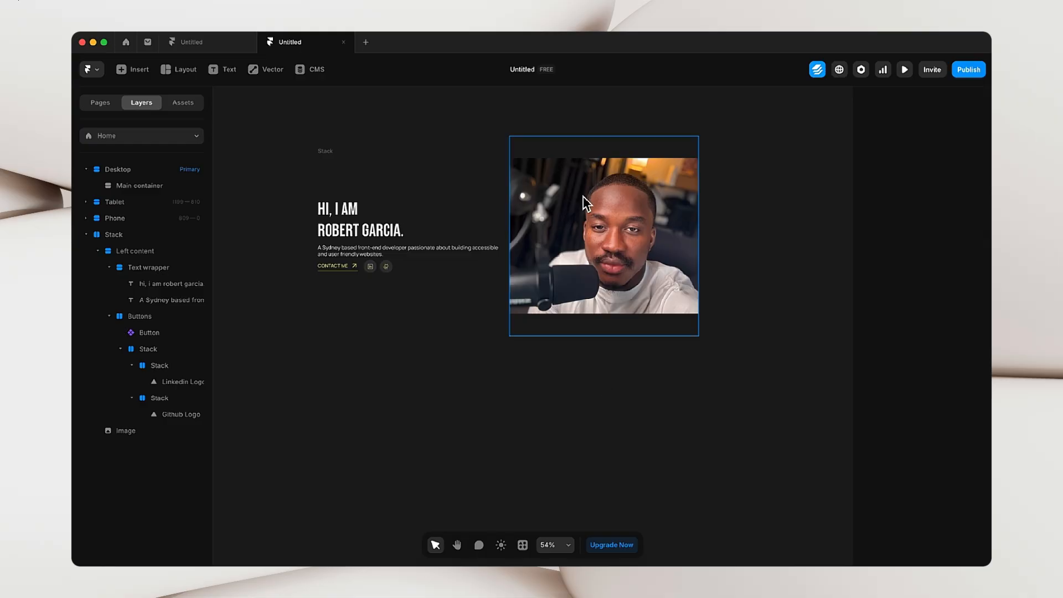
pyautogui.click(582, 262)
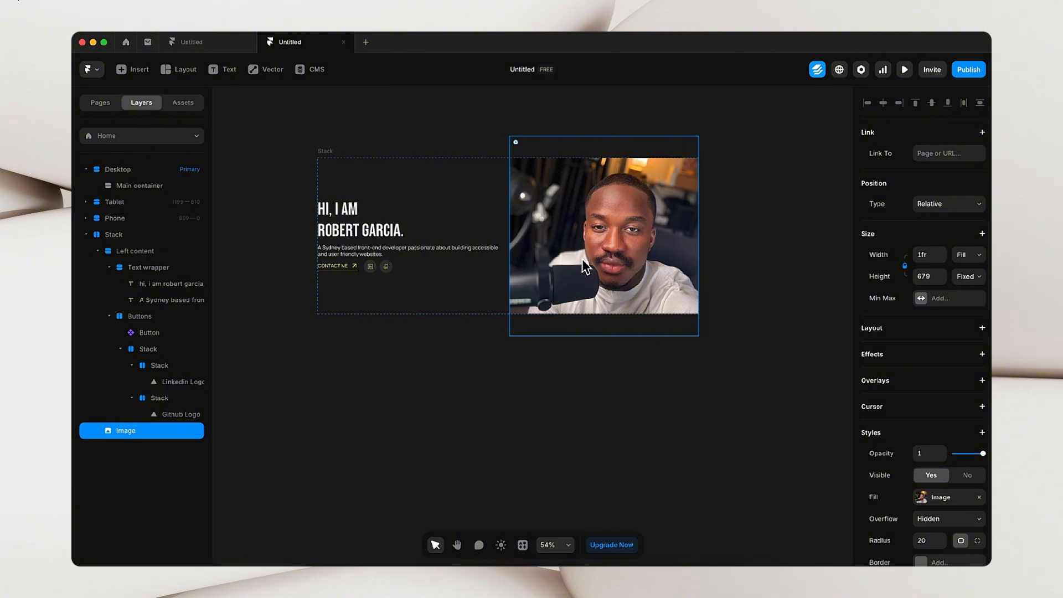
# - Set the parent stack's height to Fit Content and move the stack to about X -1342, Y 294
pyautogui.click(331, 155)
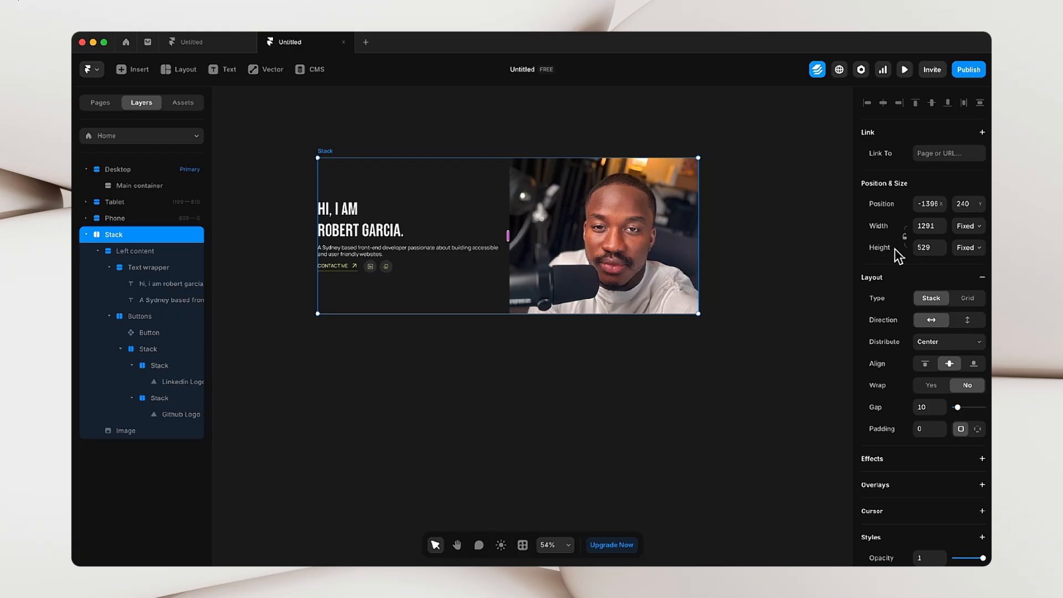
pyautogui.click(977, 249)
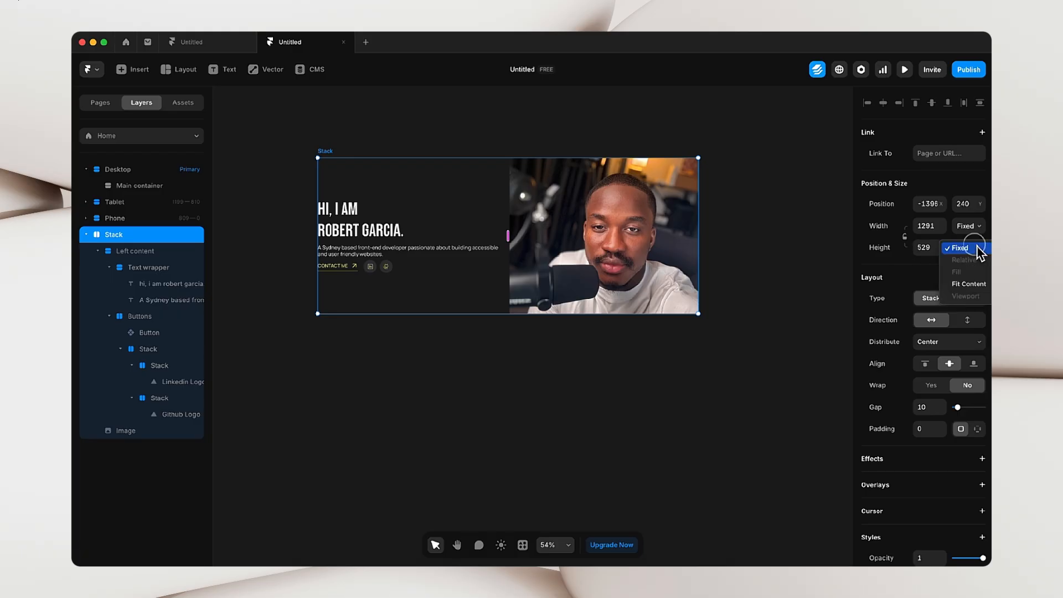
pyautogui.click(972, 286)
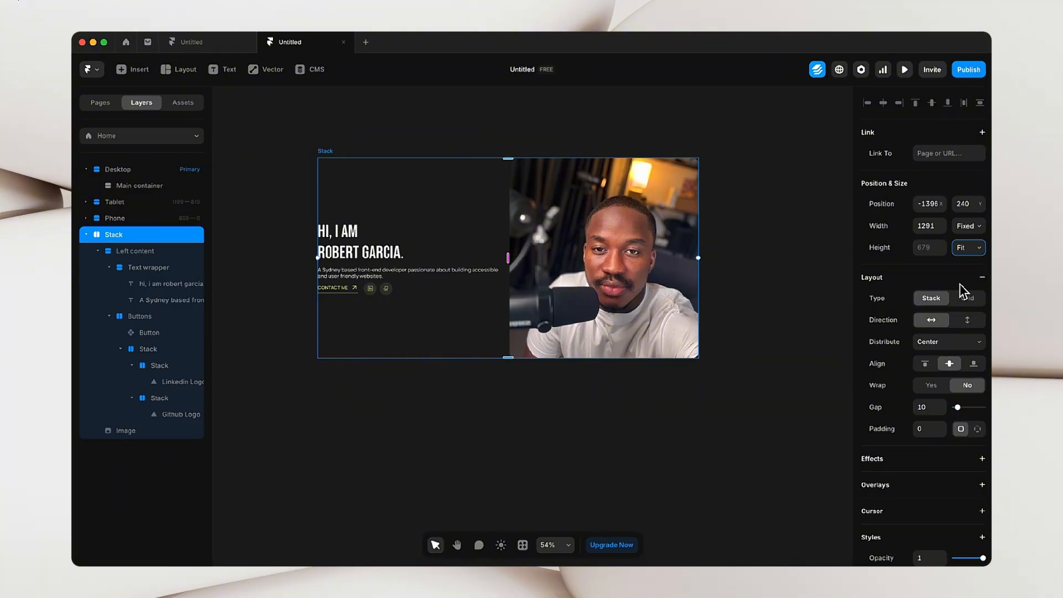
pyautogui.click(574, 453)
pyautogui.moveTo(336, 161); pyautogui.dragTo(350, 172)
pyautogui.click(456, 422)
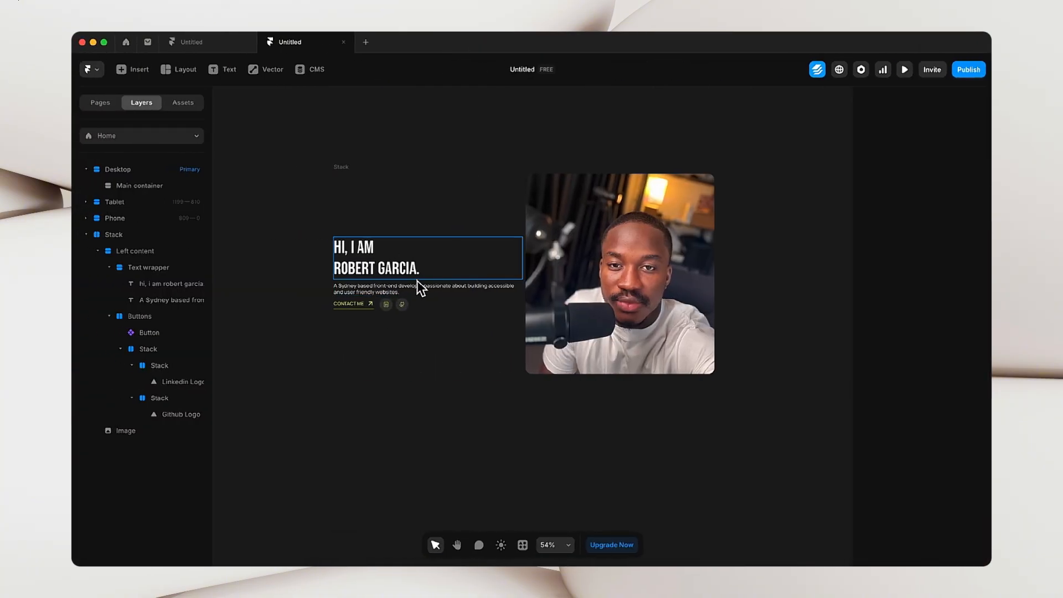
# - Set the font size of the large name heading to 90 px
pyautogui.click(364, 271)
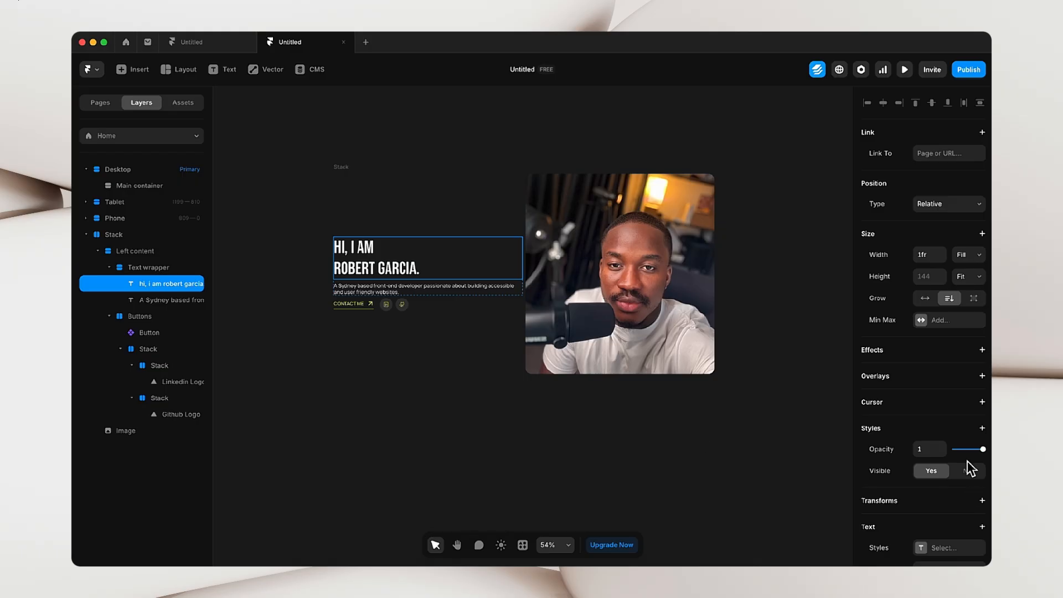
pyautogui.scroll(-3, 968, 461)
pyautogui.click(934, 497)
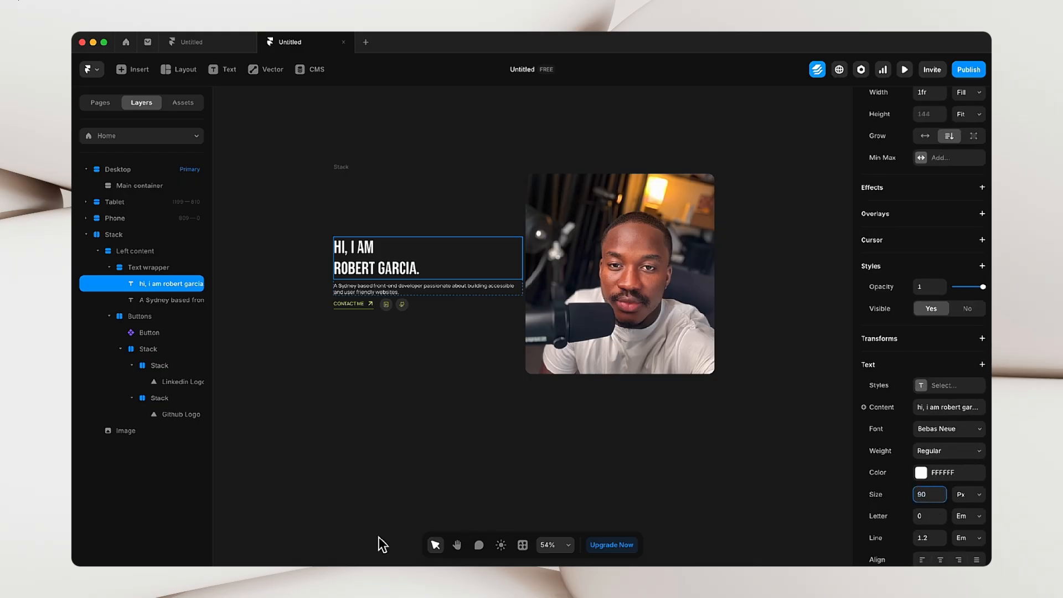
pyautogui.click(407, 469)
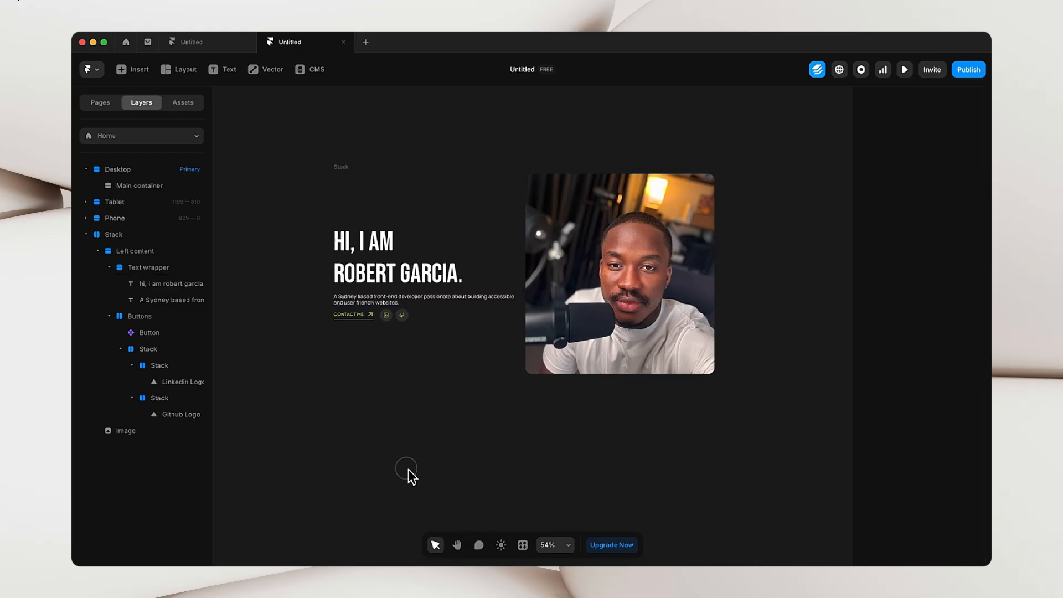
# - Increase the line height of the description paragraph under the heading to more than 1.4 em
pyautogui.click(377, 285)
pyautogui.click(354, 298)
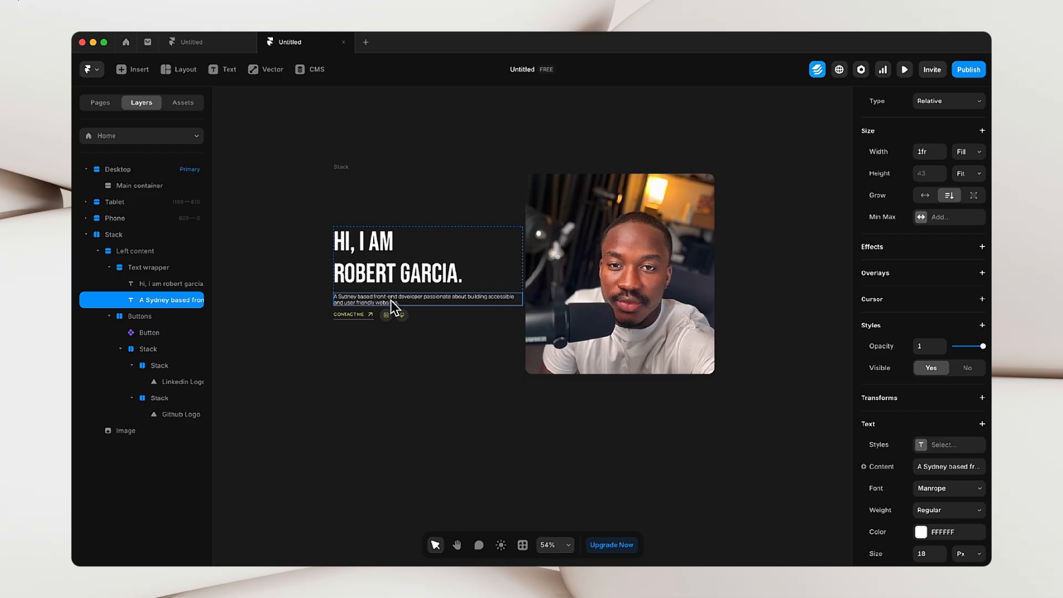
pyautogui.scroll(5, 391, 300)
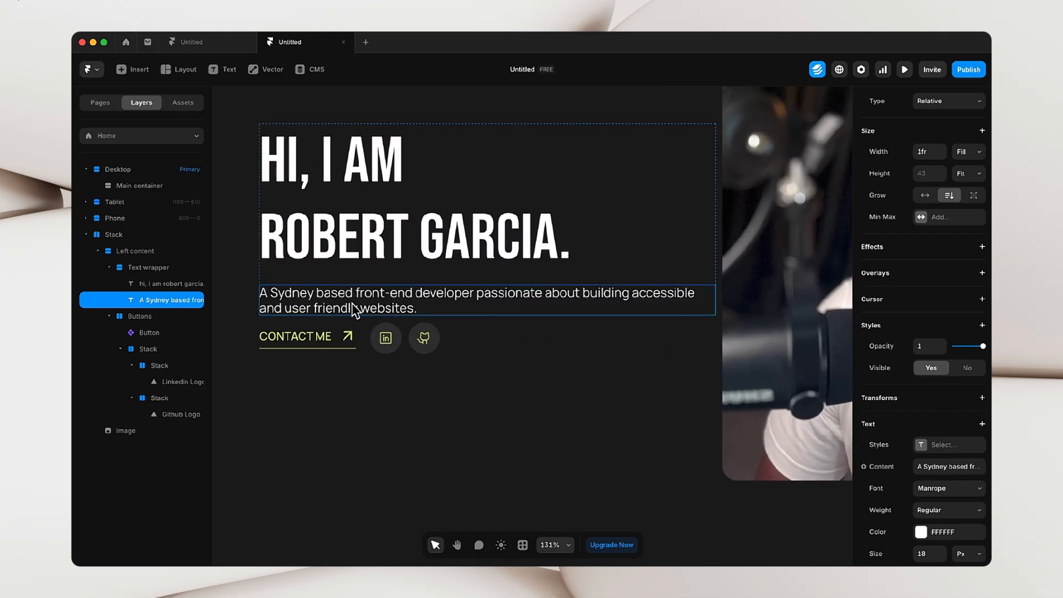
pyautogui.scroll(-2, 956, 366)
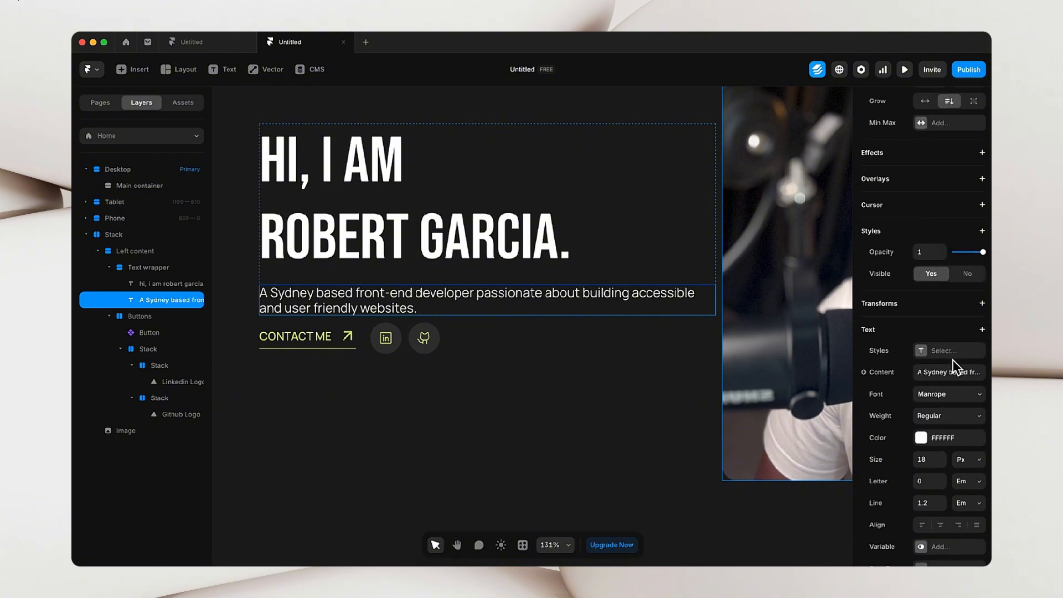
pyautogui.scroll(-1, 952, 366)
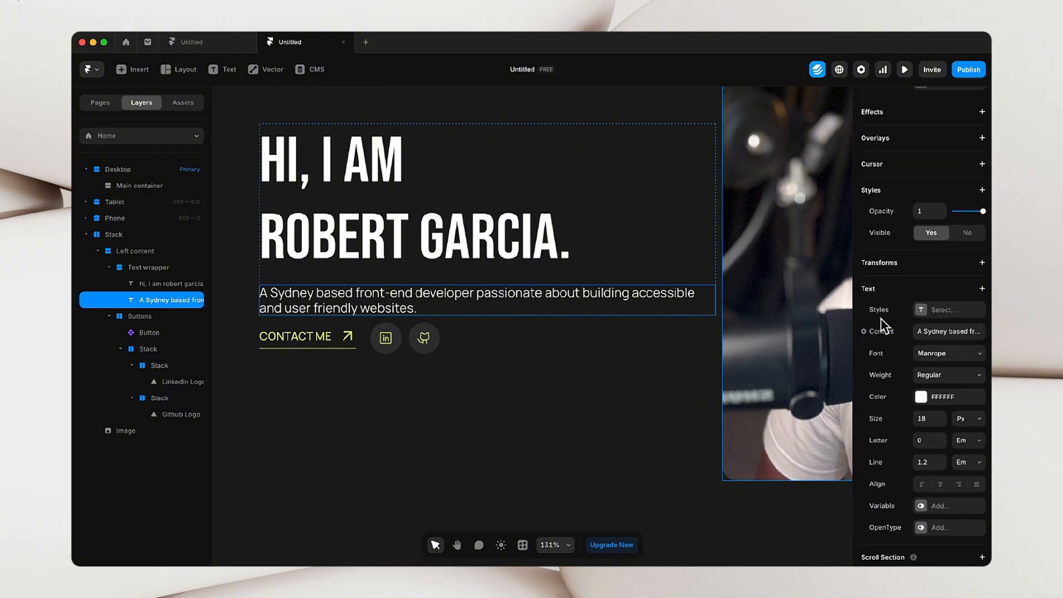
pyautogui.click(945, 461)
pyautogui.click(944, 461)
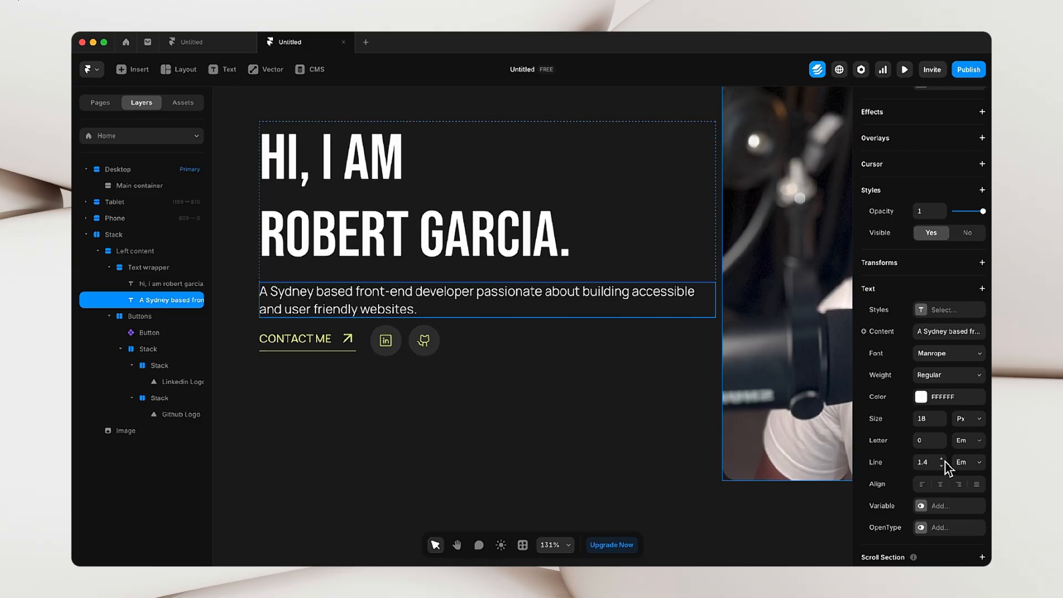
pyautogui.click(512, 423)
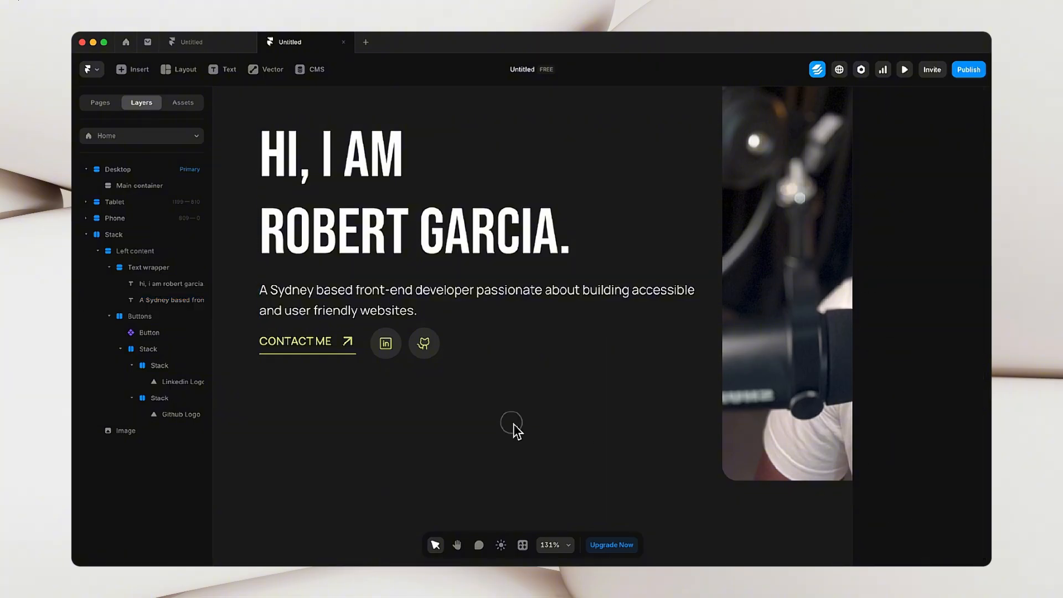
# - Narrow the parent stack to about 1191 wide from its outer edge beside the portrait
pyautogui.scroll(-6, 513, 424)
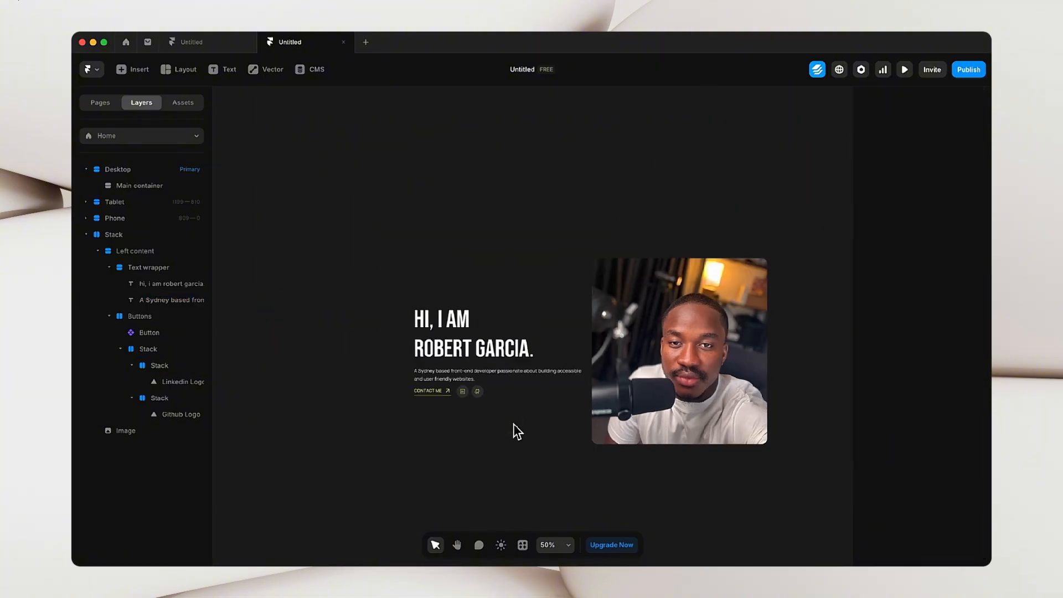
pyautogui.moveTo(517, 221); pyautogui.dragTo(434, 164)
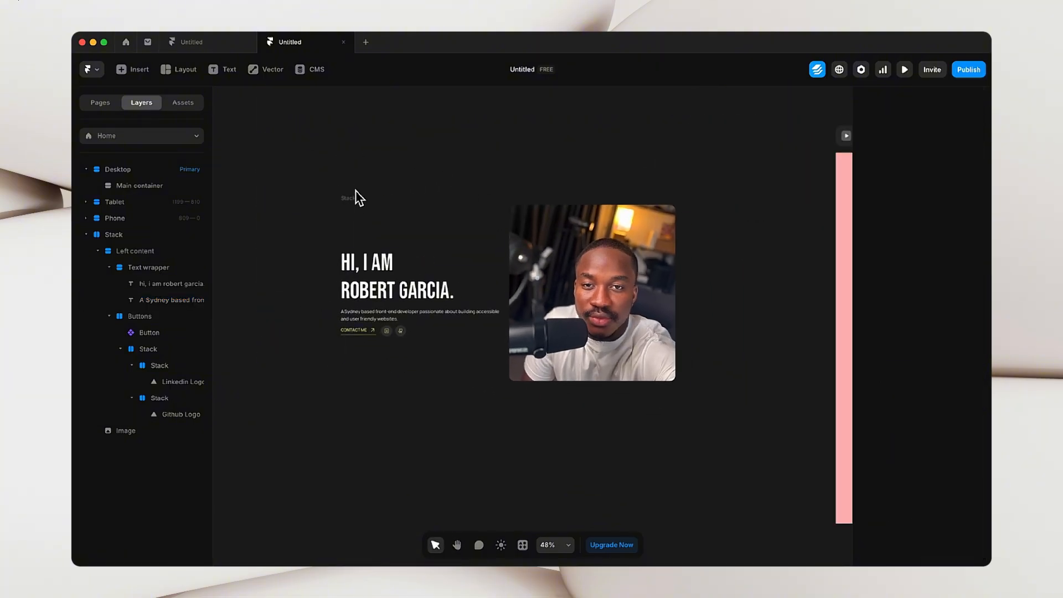
pyautogui.click(353, 205)
pyautogui.moveTo(675, 293); pyautogui.dragTo(667, 269)
pyautogui.click(703, 275)
# - Set the gap between the Left content and the portrait image in the parent stack to 40
pyautogui.press('space')
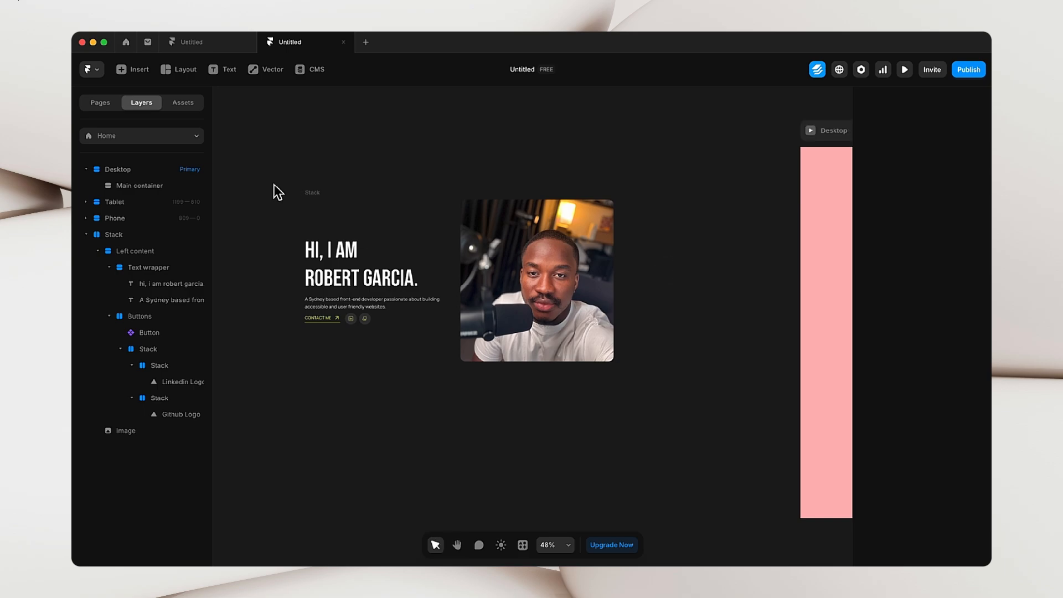
pyautogui.press('space')
pyautogui.moveTo(586, 167); pyautogui.dragTo(545, 145)
pyautogui.moveTo(460, 174); pyautogui.dragTo(650, 166)
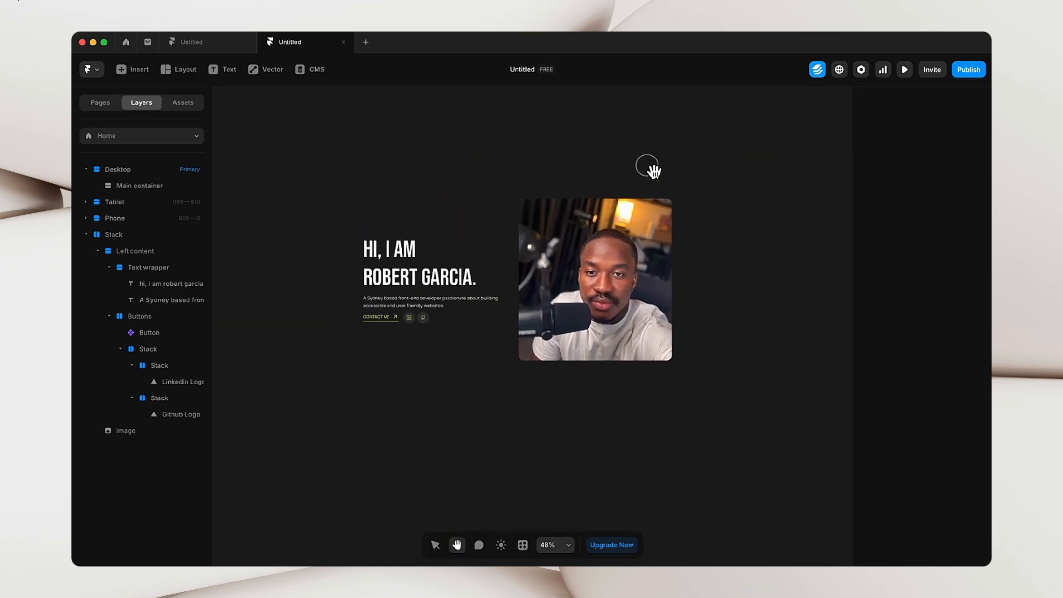
pyautogui.press('v')
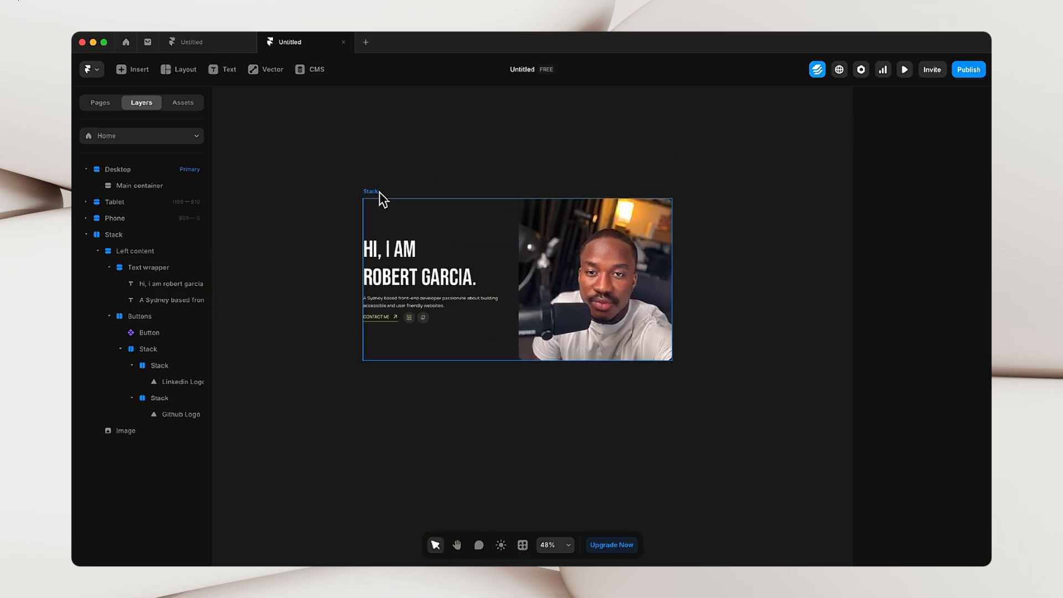
pyautogui.click(380, 192)
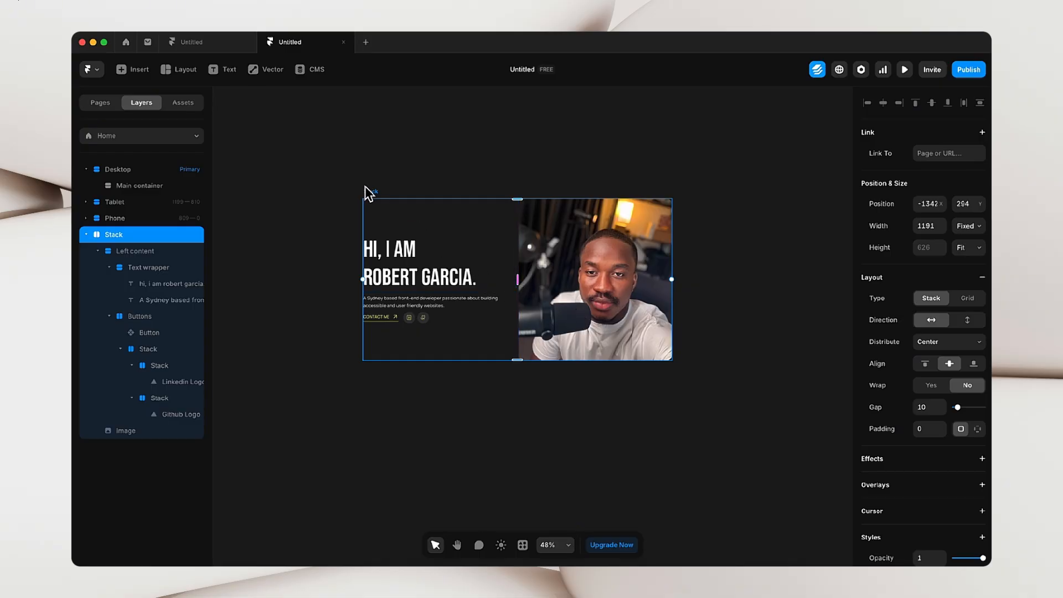
pyautogui.scroll(-6, 980, 375)
pyautogui.scroll(5, 935, 348)
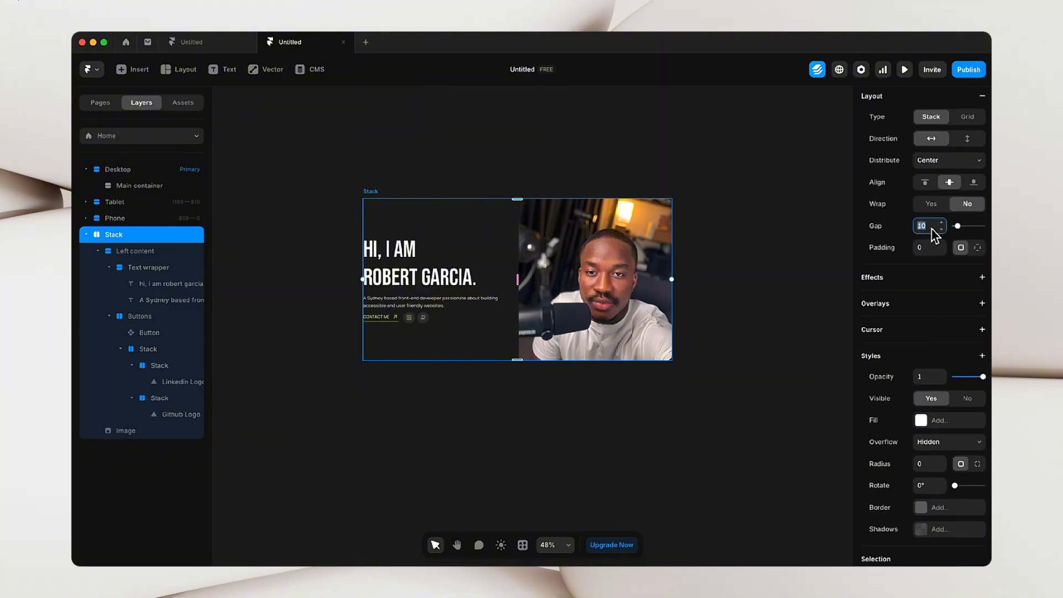
pyautogui.write('40')
pyautogui.click(771, 341)
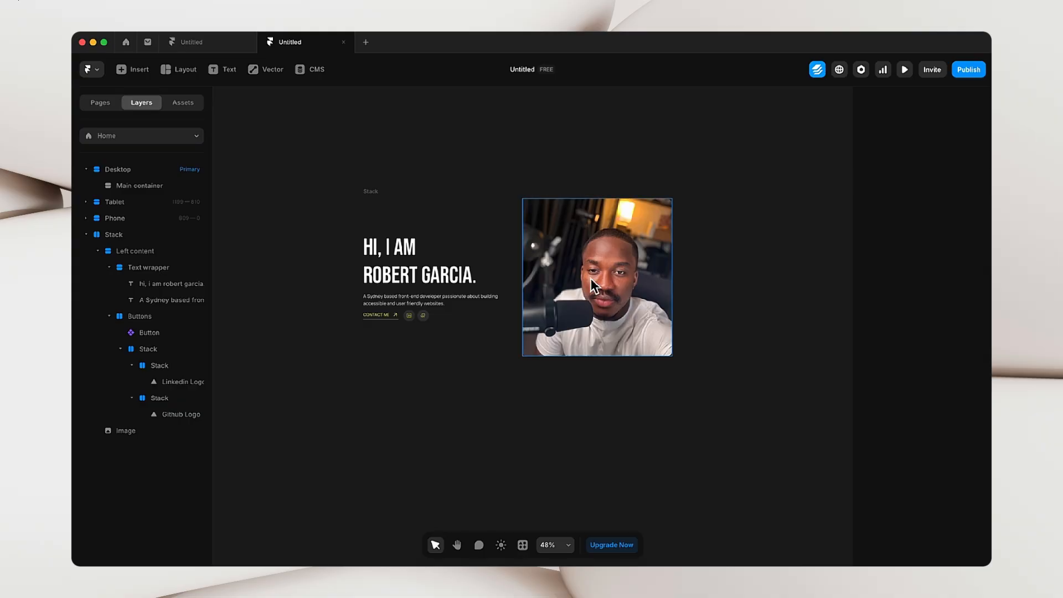
# - Rename the parent stack as Container and select it again
pyautogui.click(373, 193)
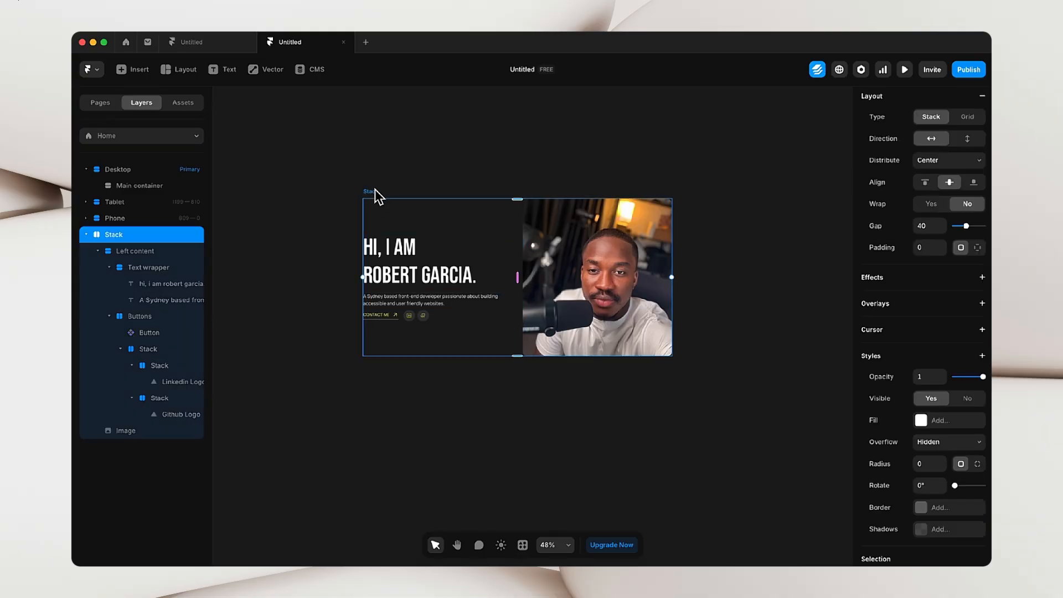
pyautogui.doubleClick(130, 235)
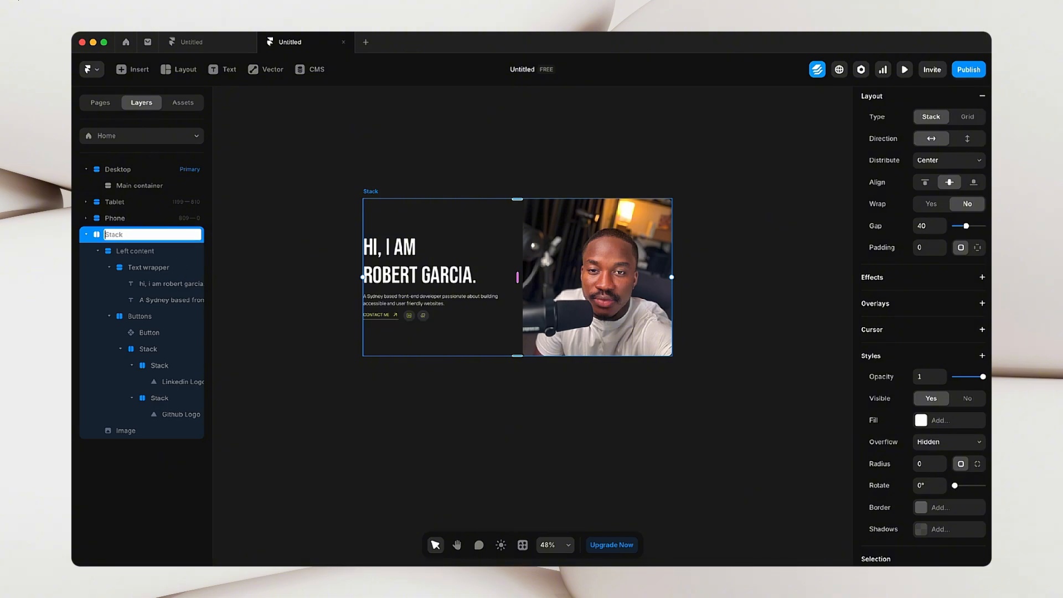
pyautogui.write('Container')
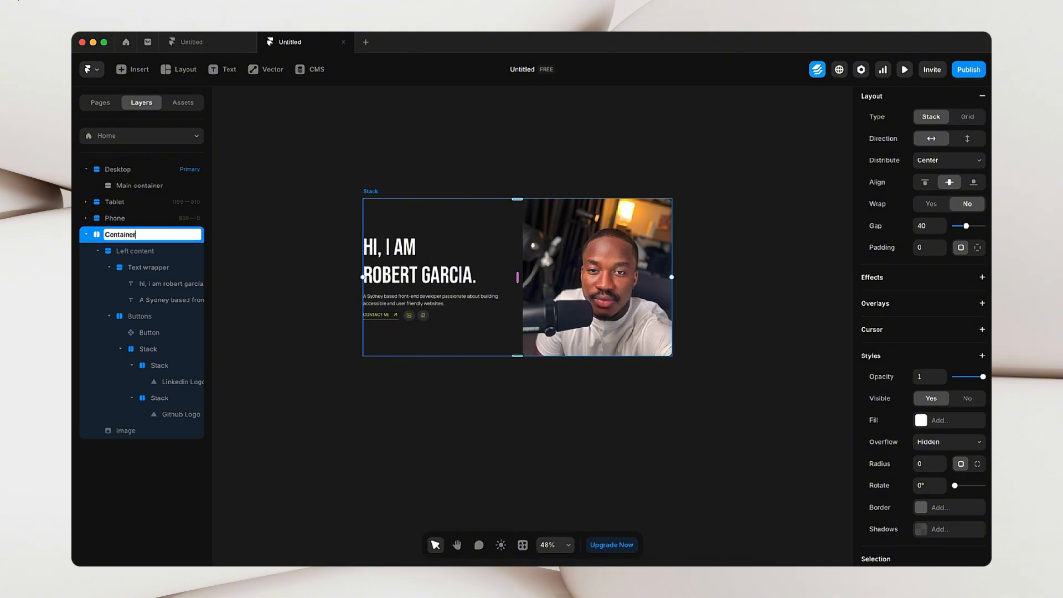
pyautogui.click(279, 237)
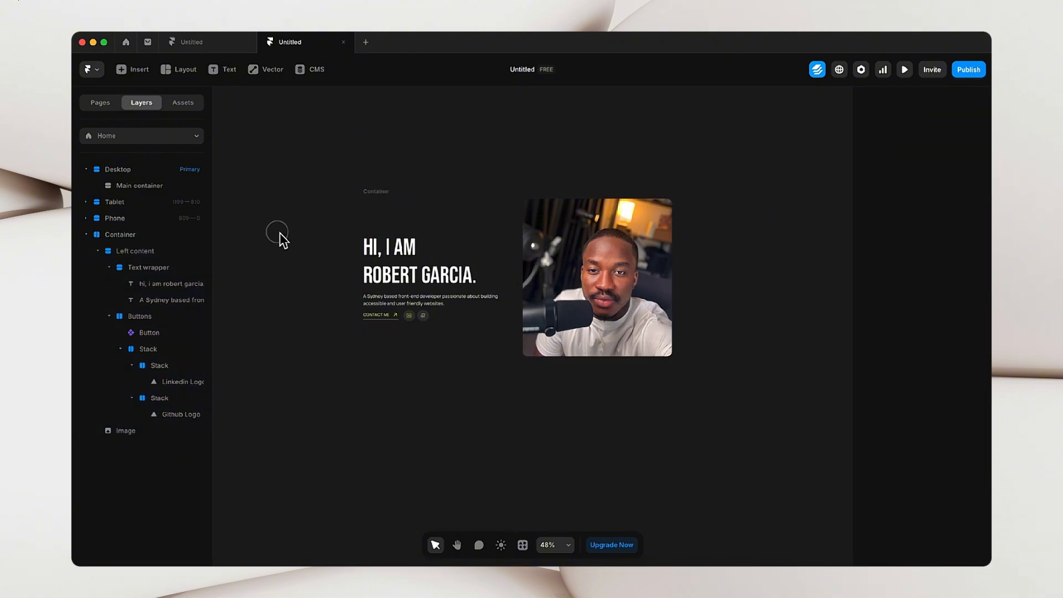
pyautogui.click(386, 197)
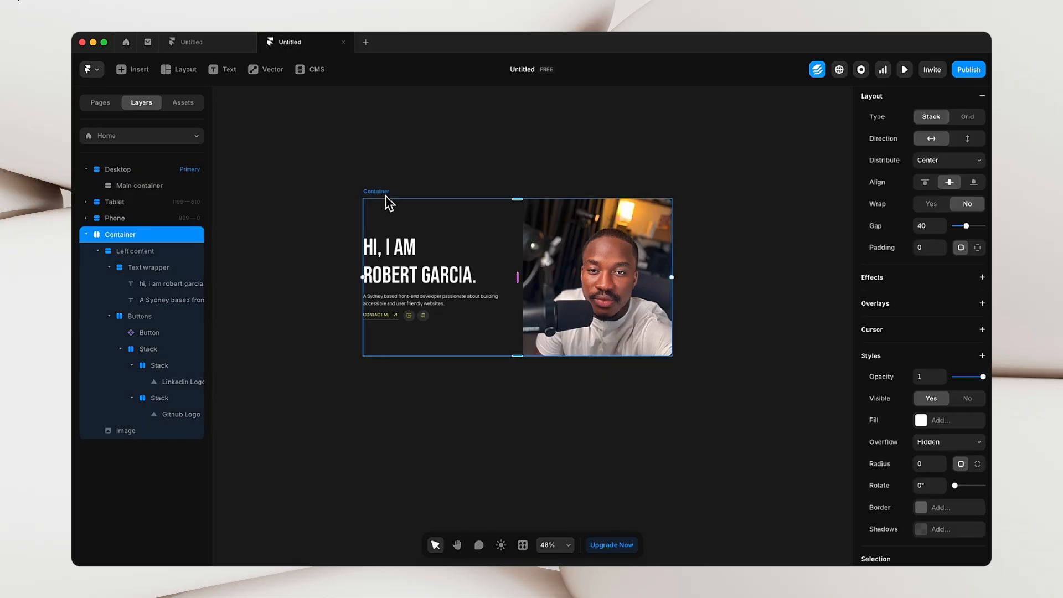
pyautogui.scroll(-4, 387, 202)
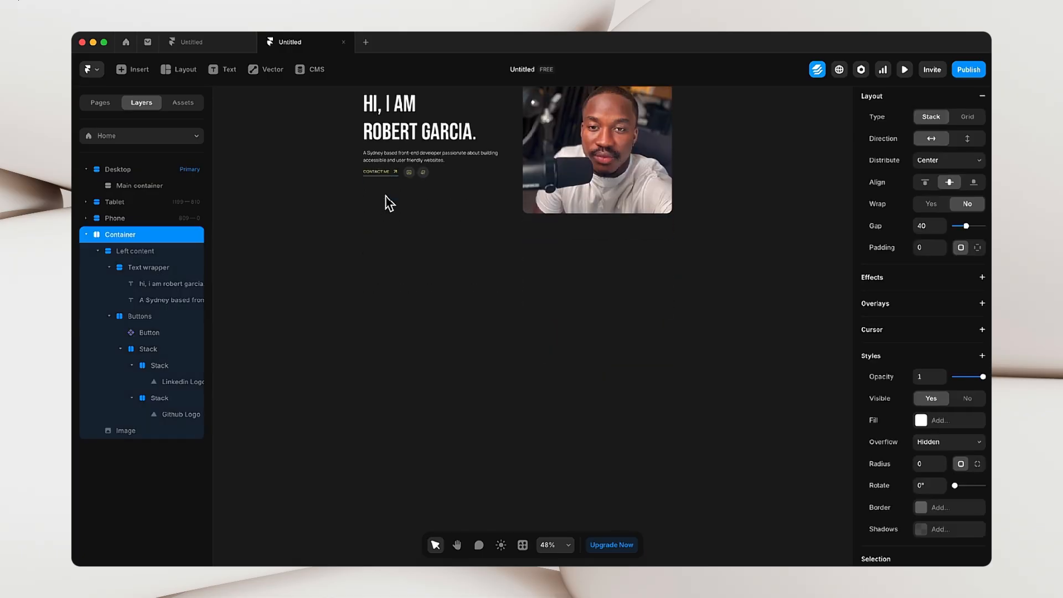
pyautogui.scroll(2, 387, 216)
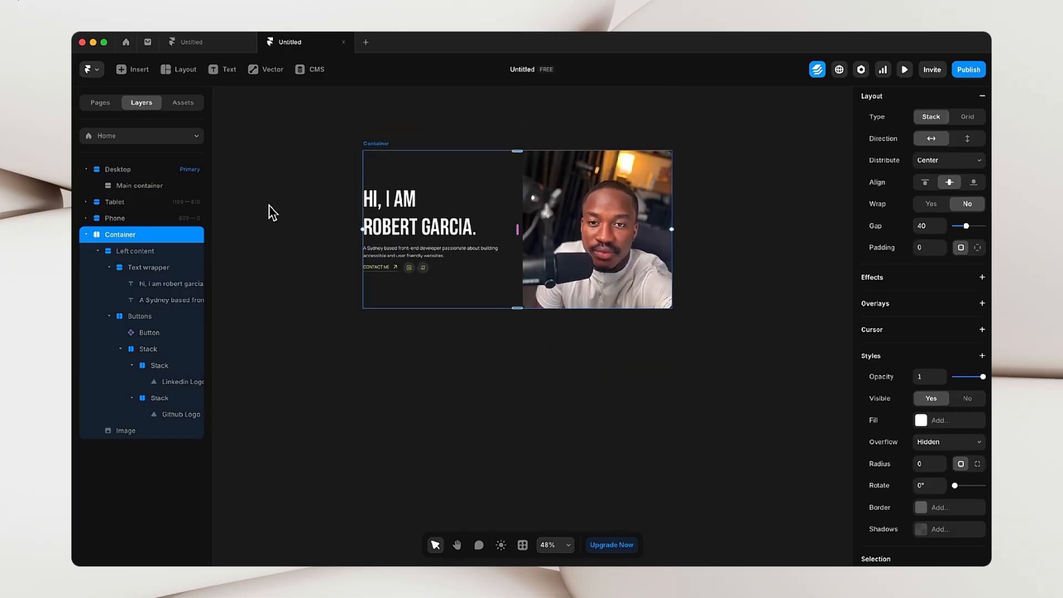
# - Draw an empty frame about 1754 wide and 767 high on the canvas below the Container
pyautogui.click(177, 70)
pyautogui.click(195, 100)
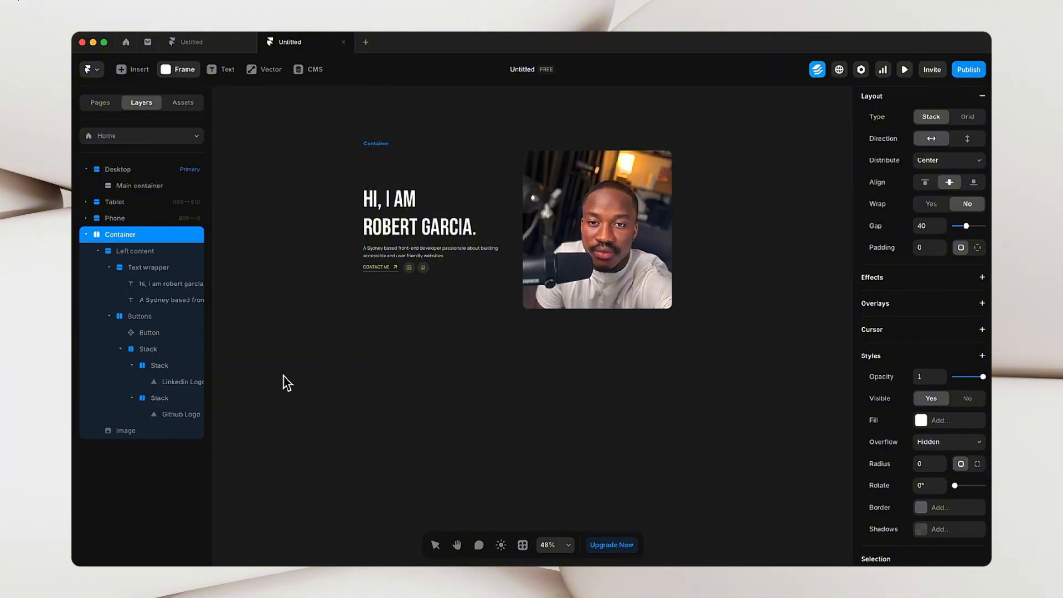
pyautogui.moveTo(275, 355); pyautogui.dragTo(731, 553)
pyautogui.scroll(-1, 721, 498)
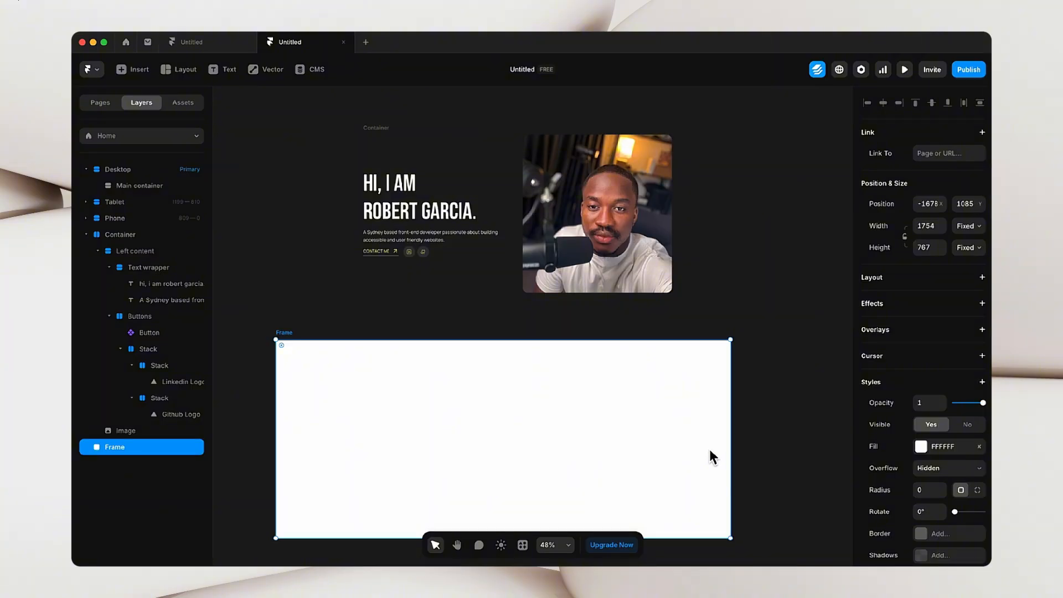
pyautogui.scroll(-2, 470, 430)
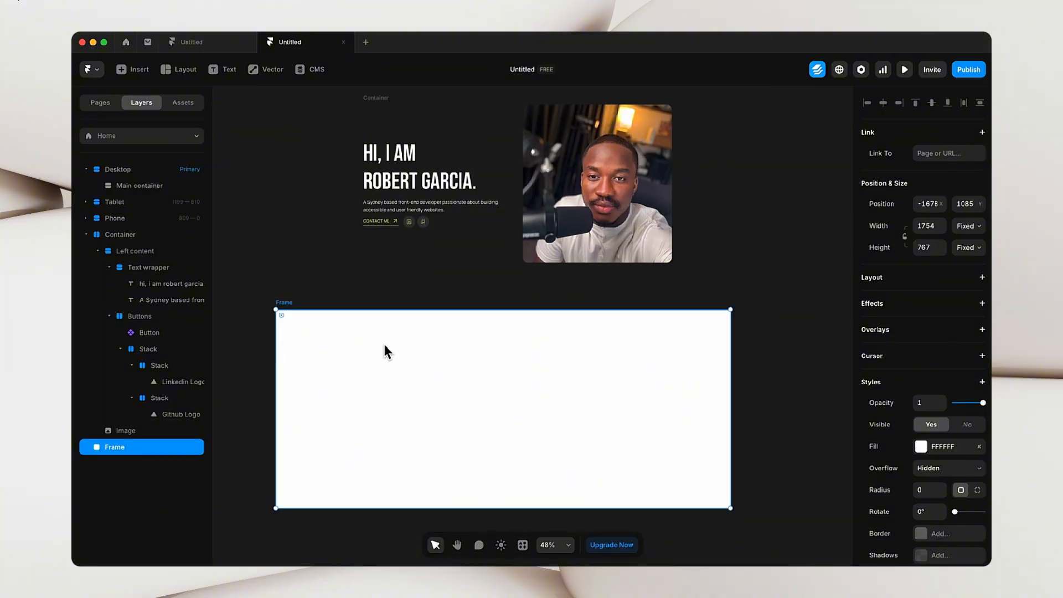
# - Rename the new white frame as Hero section
pyautogui.doubleClick(146, 447)
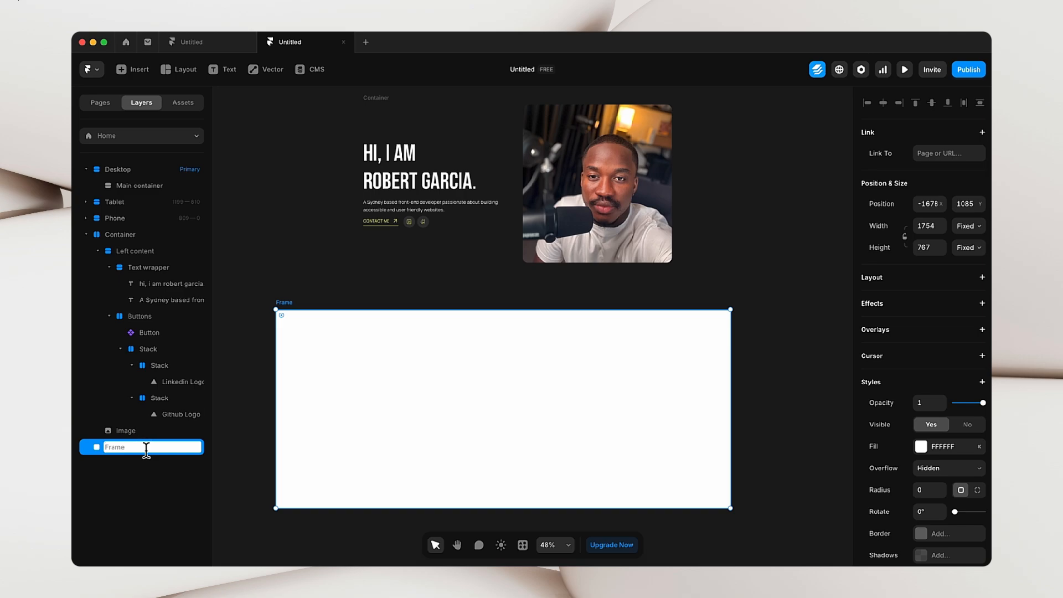
pyautogui.write('Hero se')
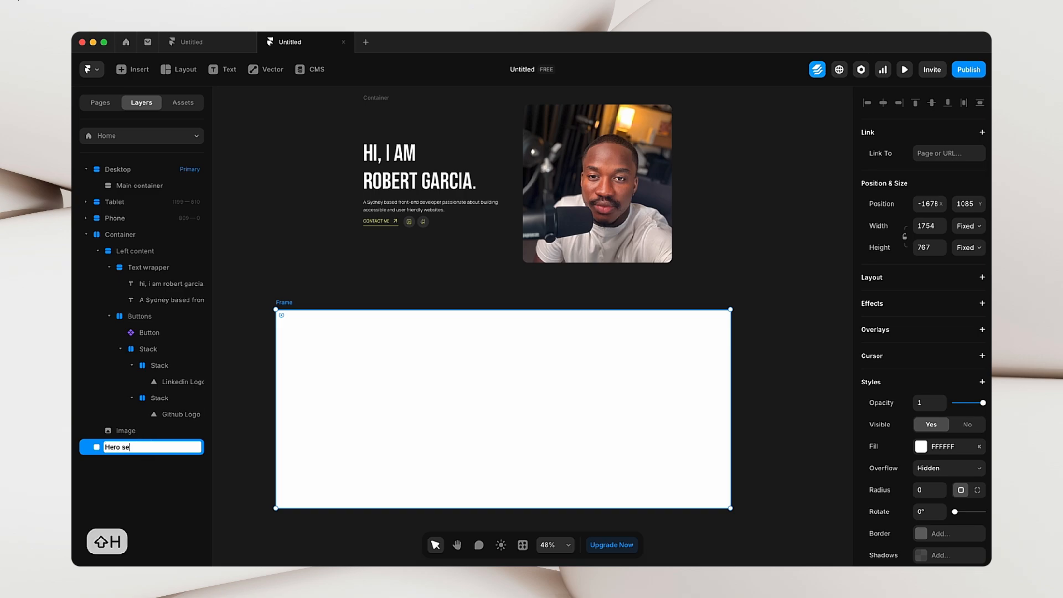
pyautogui.write('ction')
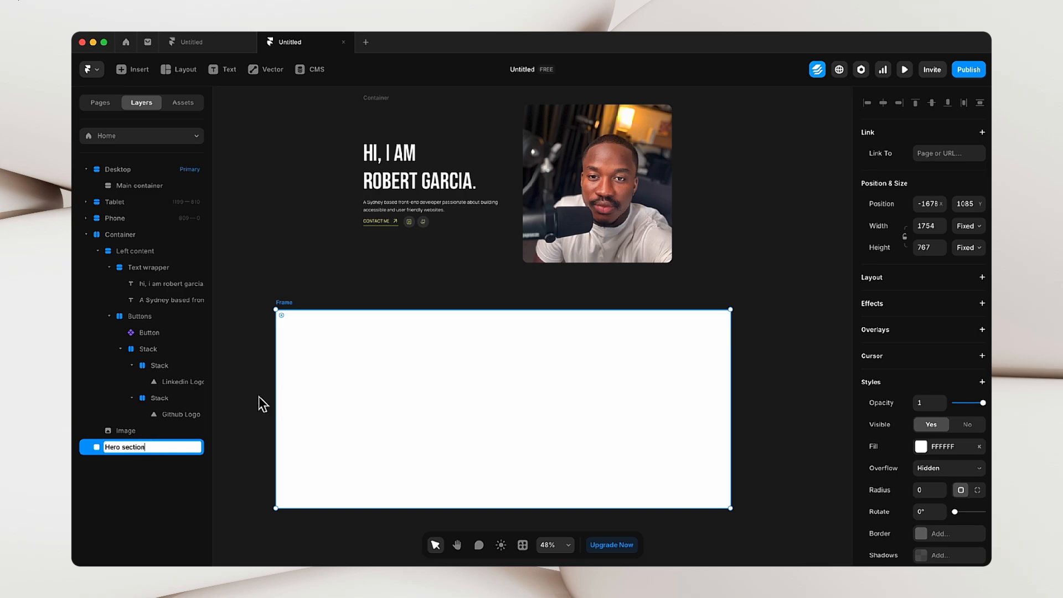
pyautogui.click(261, 404)
# - Add a stack layout to the Hero section frame and set its direction to vertical
pyautogui.click(365, 326)
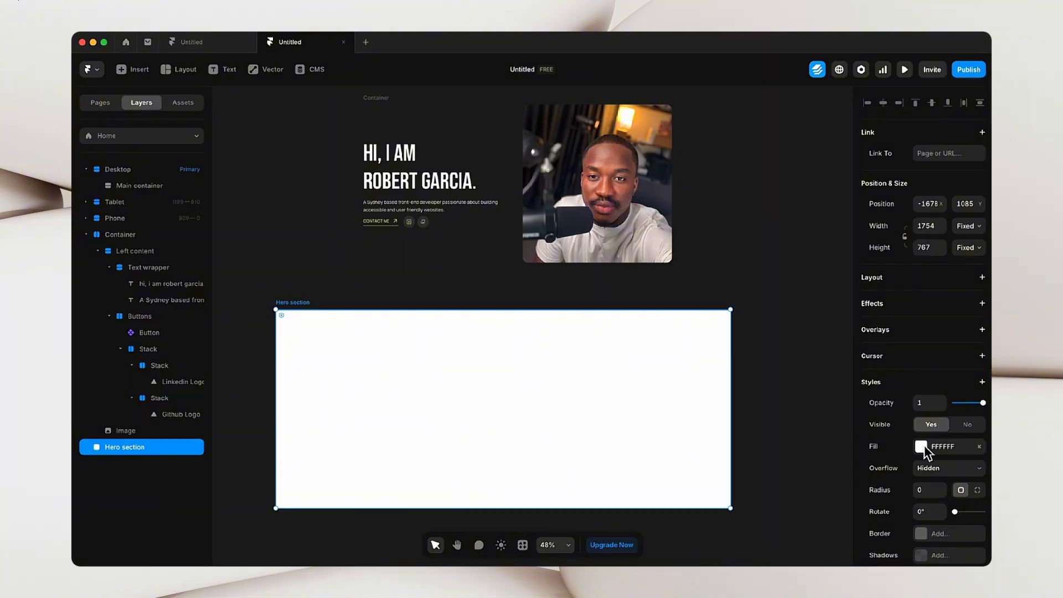
pyautogui.click(875, 281)
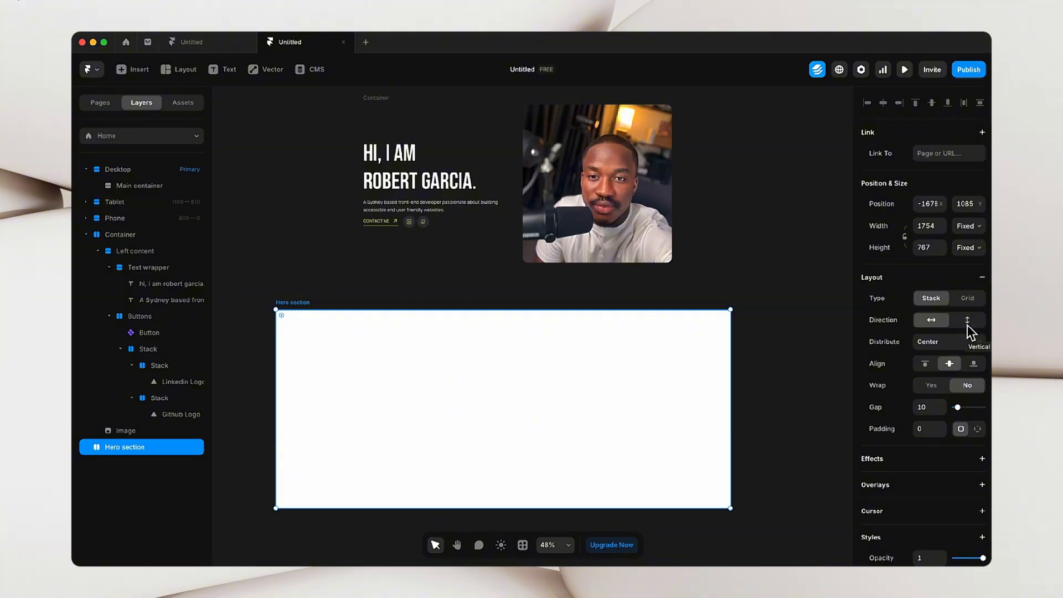
pyautogui.click(967, 321)
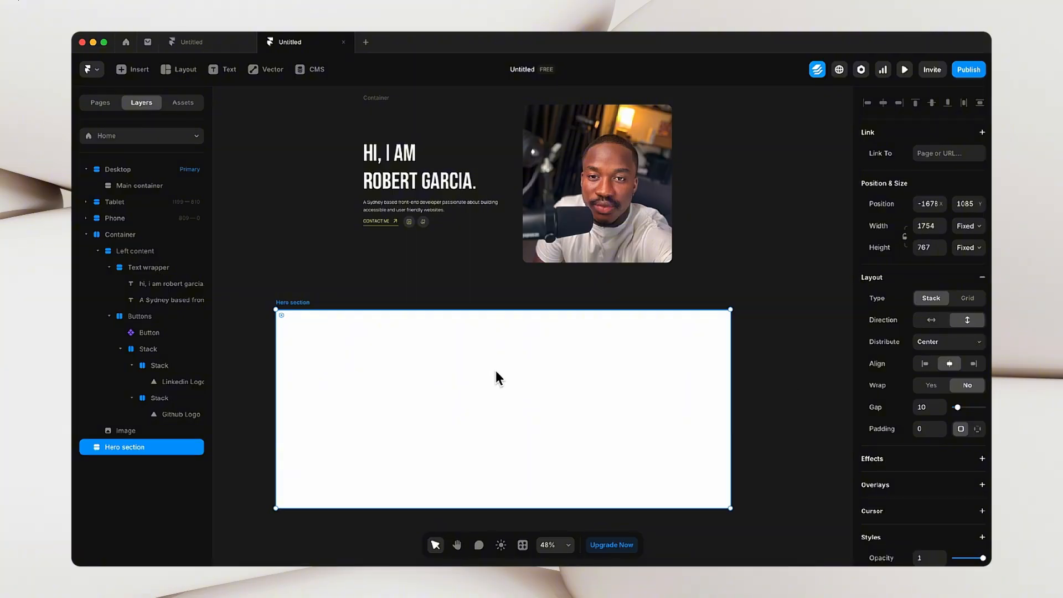
# - Remove the white fill from the Hero section
pyautogui.scroll(2, 332, 302)
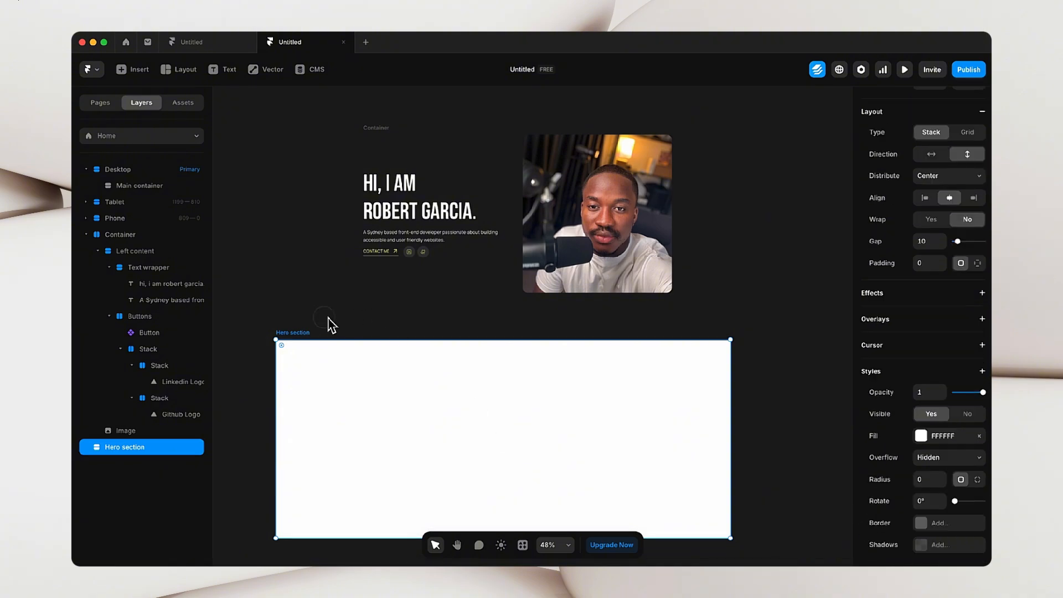
pyautogui.click(330, 310)
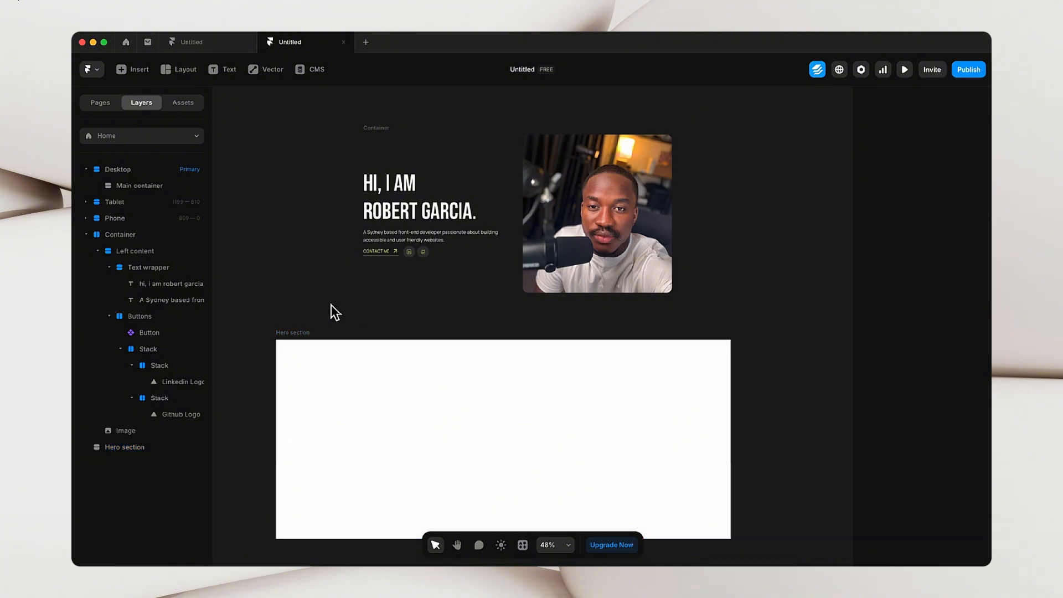
pyautogui.click(311, 335)
pyautogui.click(979, 436)
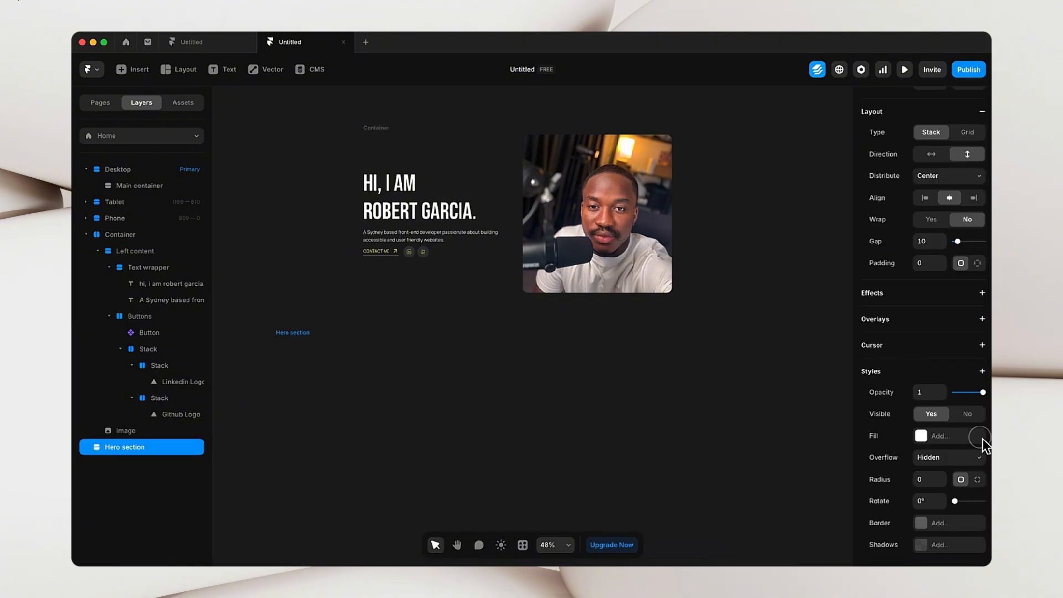
# - Nest the Container stack inside the Hero section so it becomes its centered child
pyautogui.press('h')
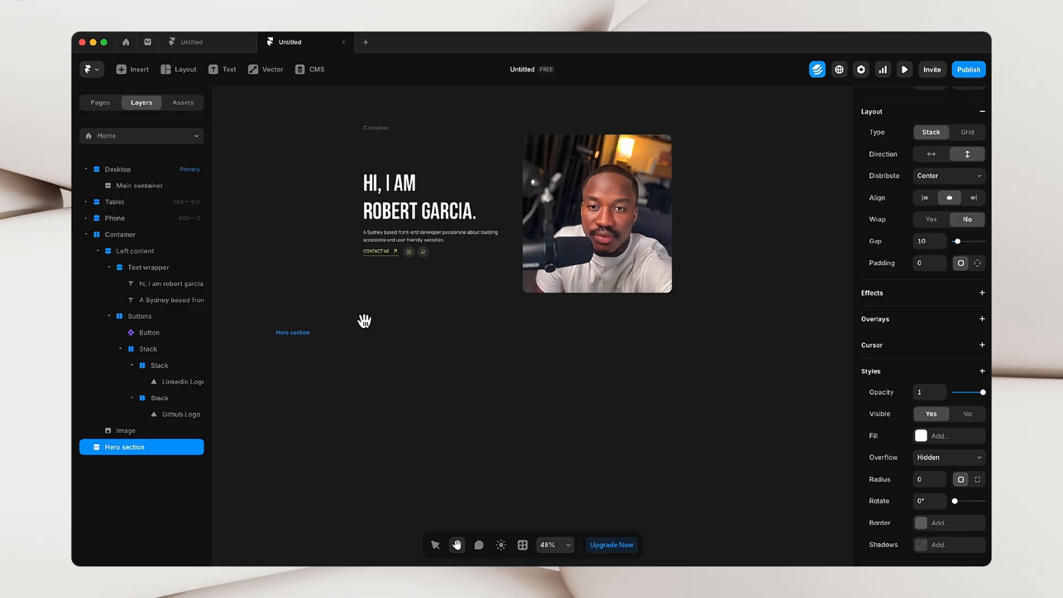
pyautogui.scroll(-2, 357, 313)
pyautogui.scroll(4, 357, 314)
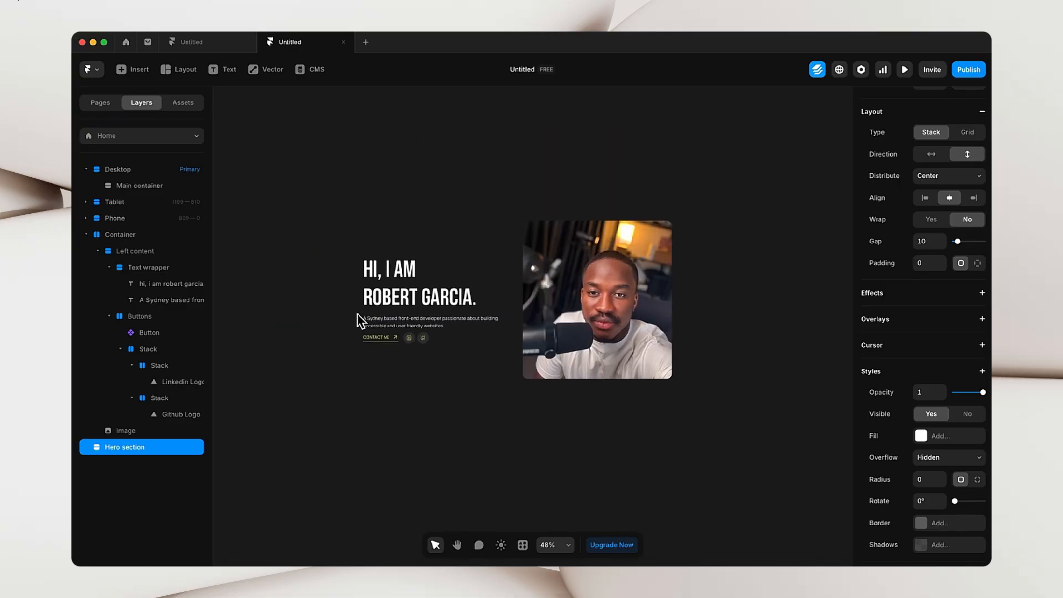
pyautogui.scroll(-3, 357, 314)
pyautogui.scroll(-2, 357, 314)
pyautogui.press('space')
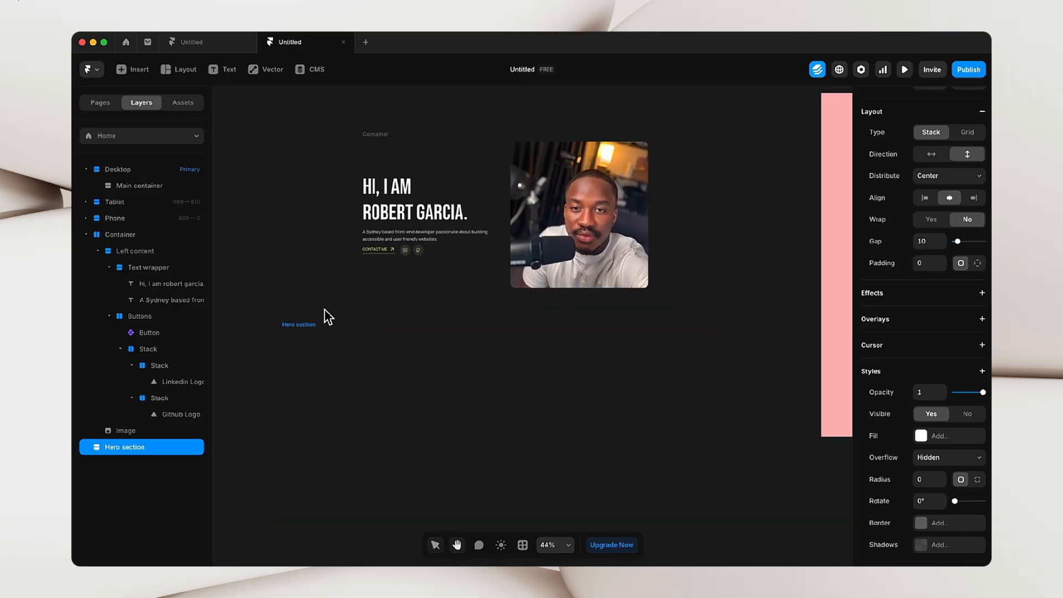
pyautogui.moveTo(325, 313); pyautogui.dragTo(344, 310)
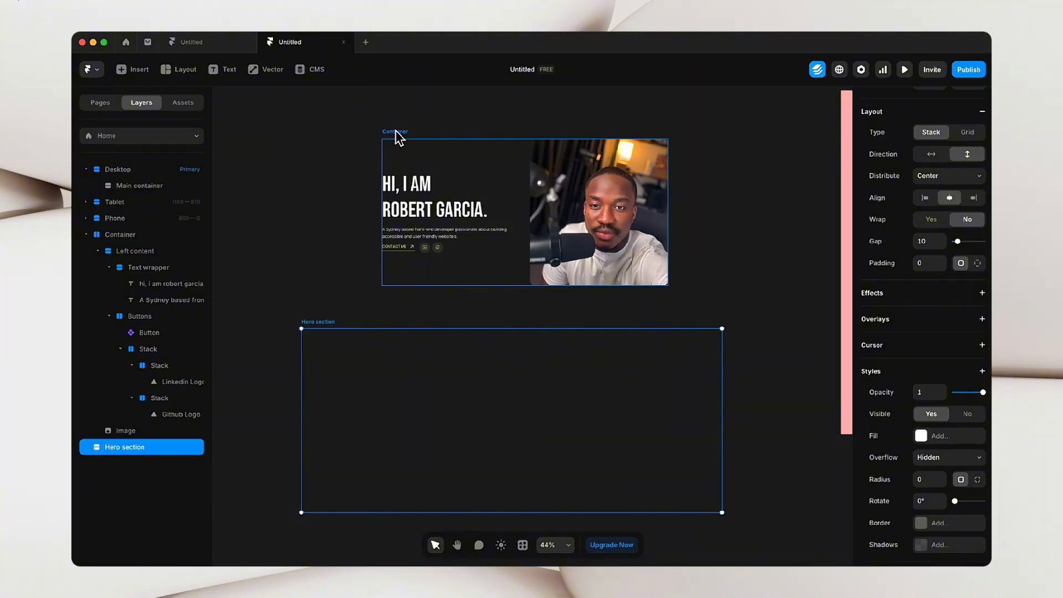
pyautogui.moveTo(397, 136); pyautogui.dragTo(374, 209)
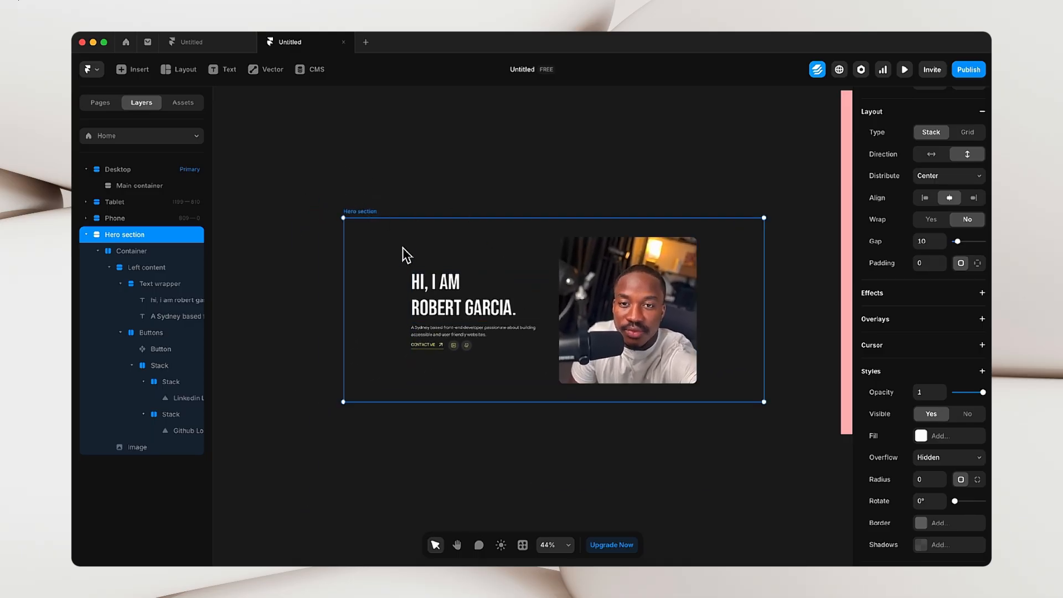
# - Set the Hero section's height to Fit Content
pyautogui.scroll(3, 913, 282)
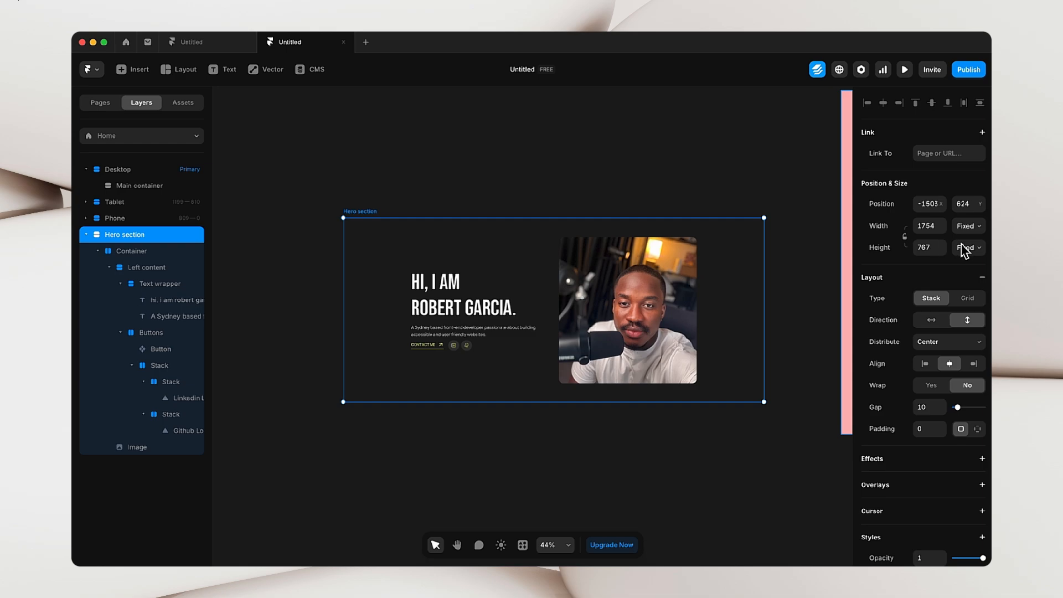
pyautogui.click(978, 249)
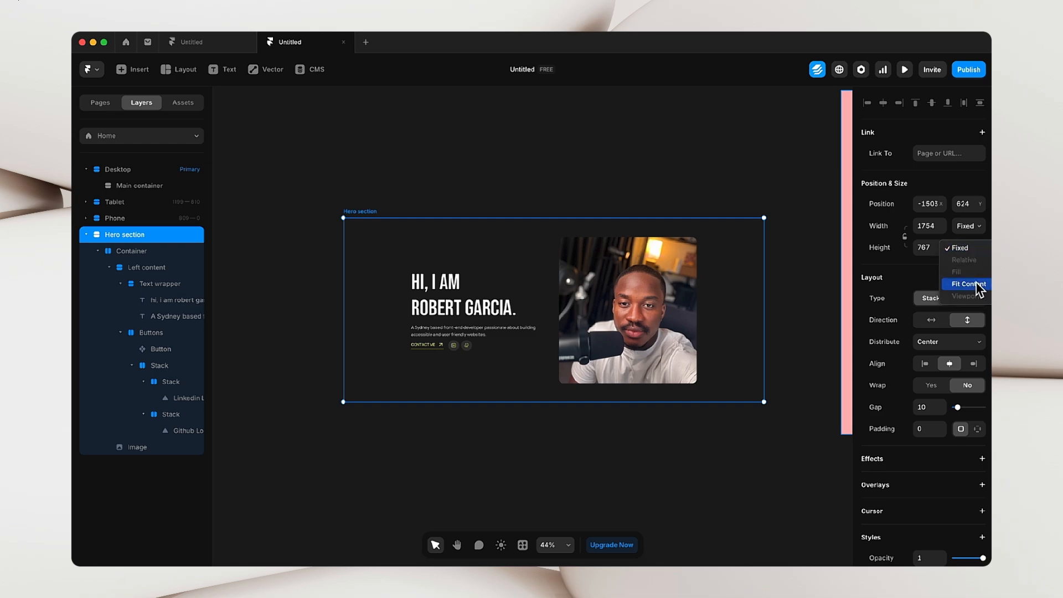
pyautogui.click(969, 284)
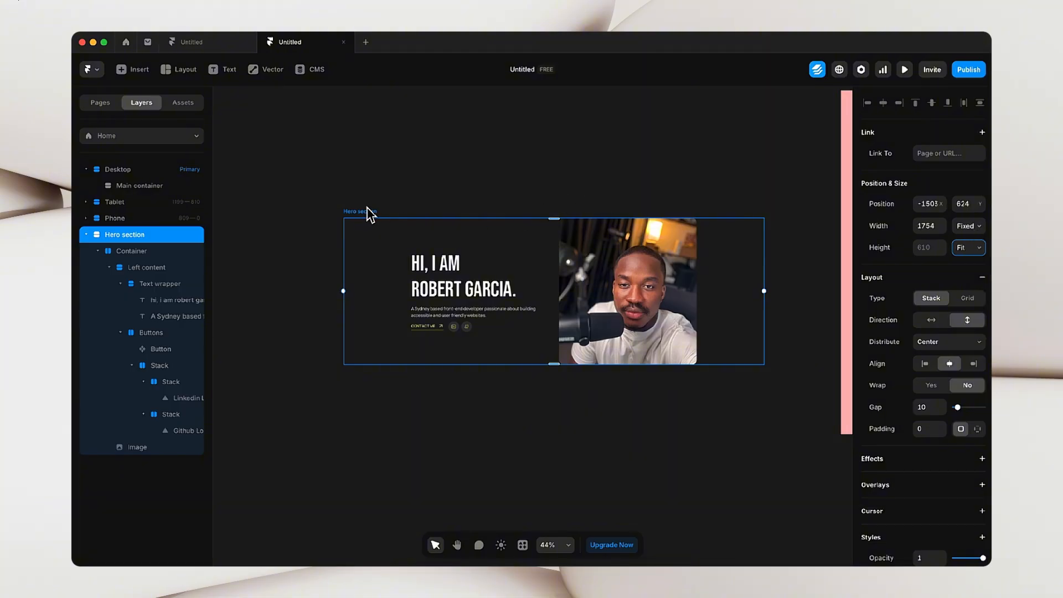
# - Set the width of the Container inside the Hero section to Fill
pyautogui.click(559, 290)
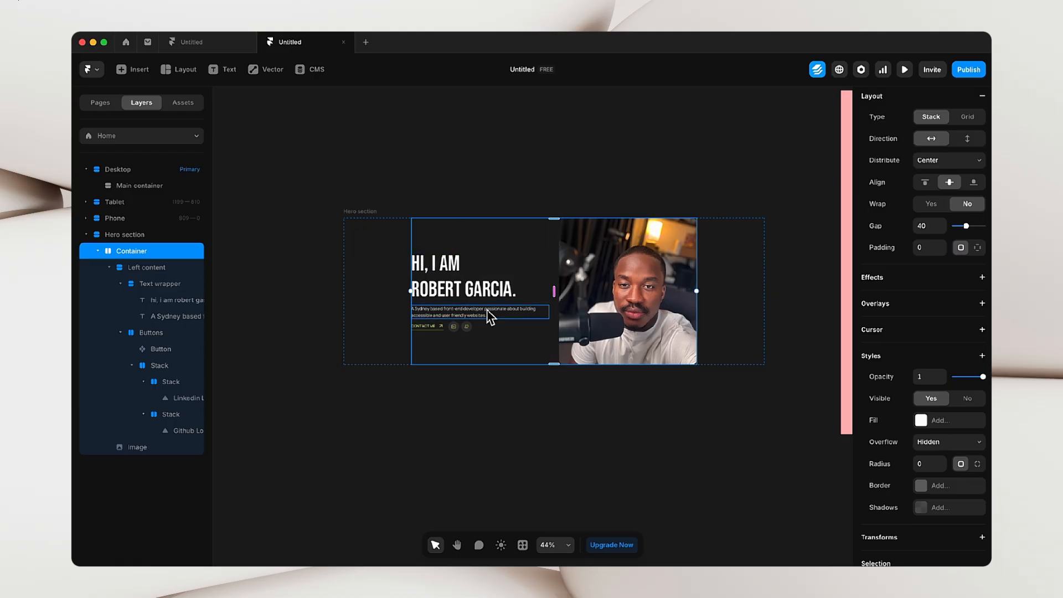
pyautogui.scroll(5, 969, 277)
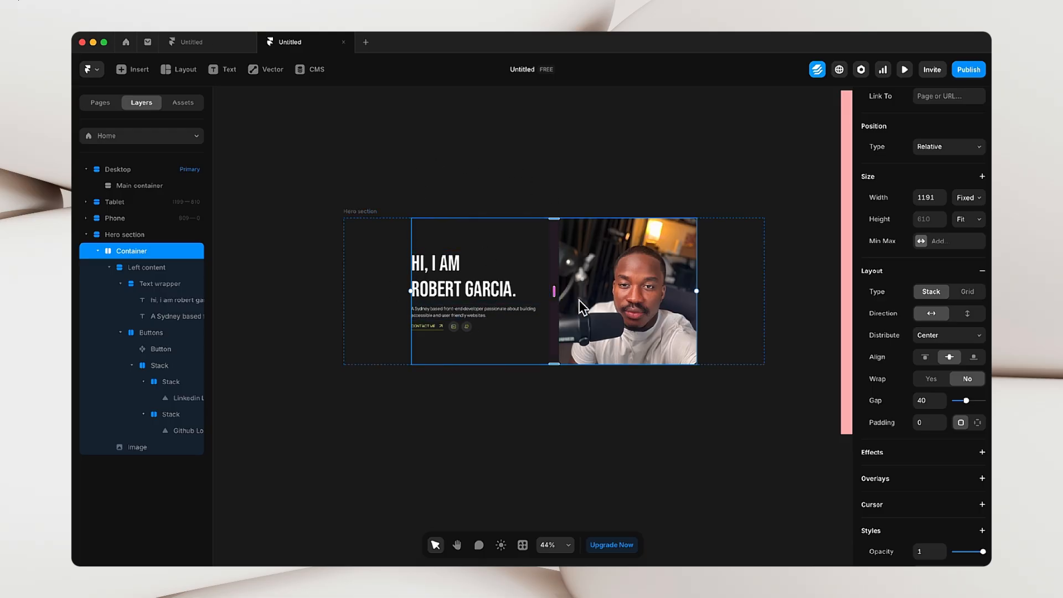
pyautogui.click(978, 202)
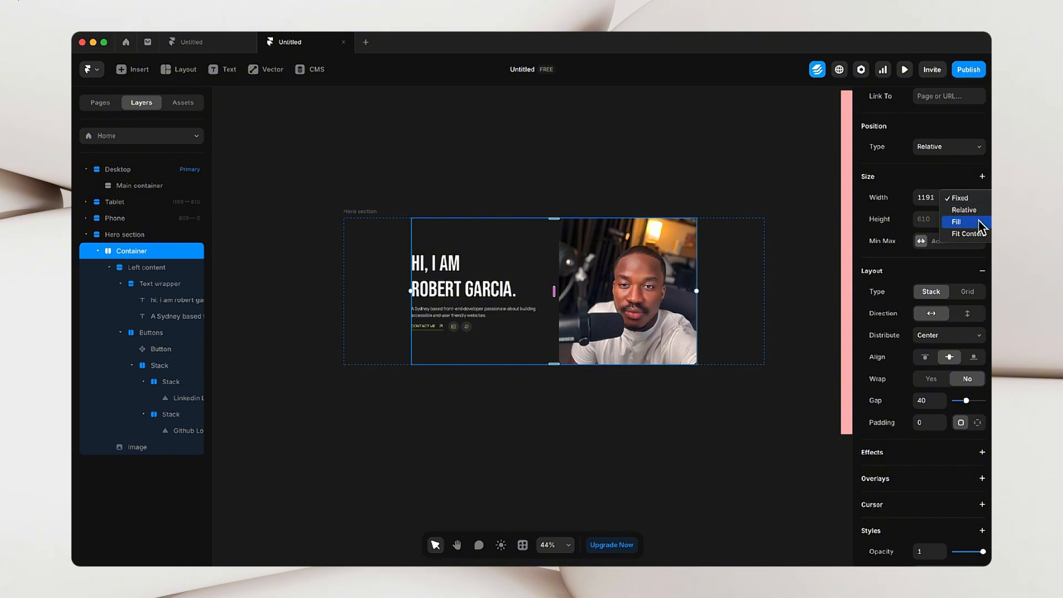
pyautogui.click(978, 220)
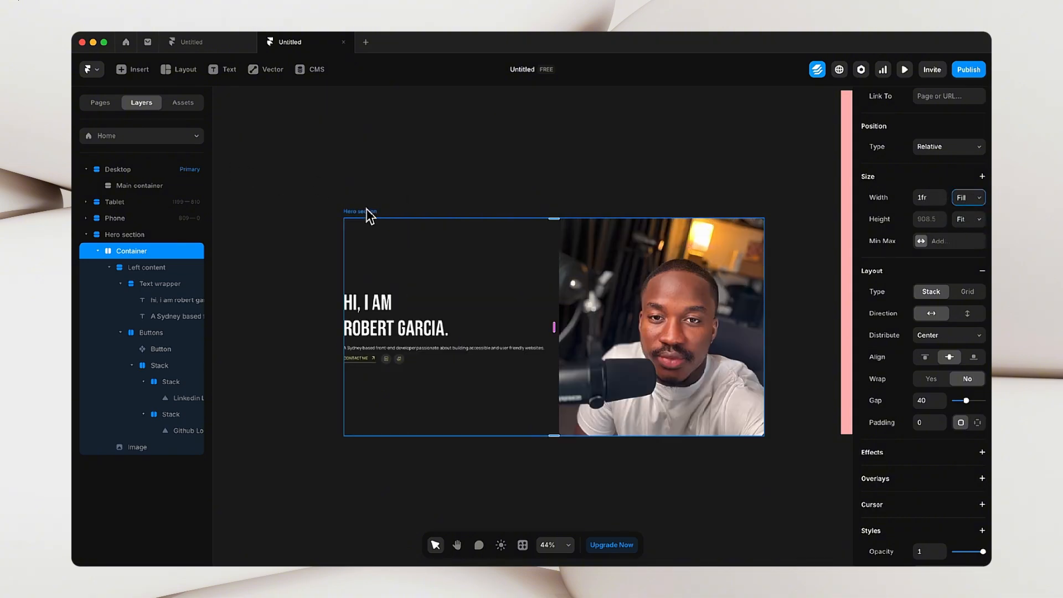
pyautogui.click(399, 178)
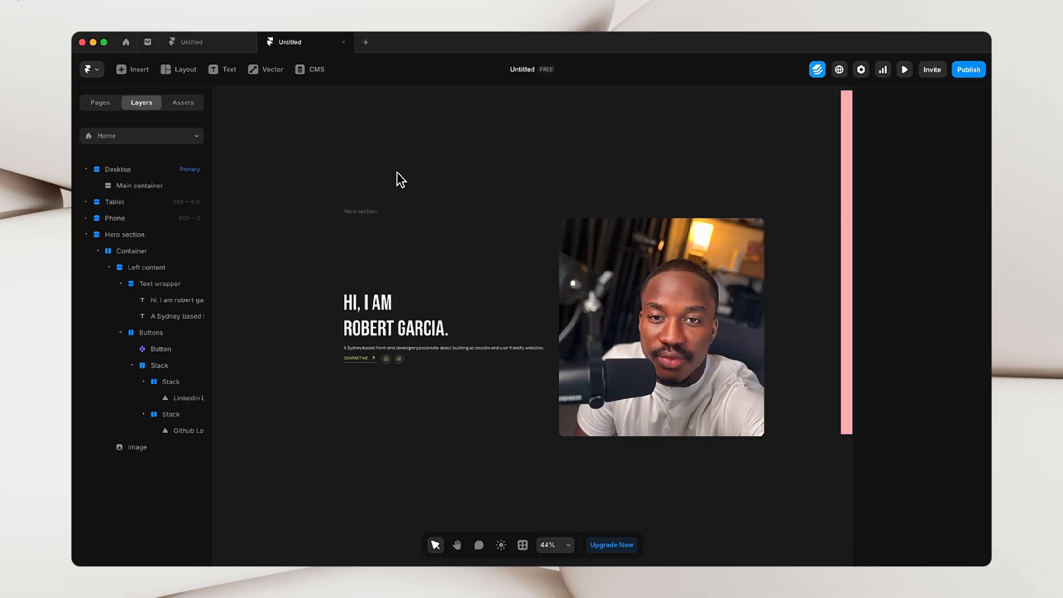
# - Collapse the Container's layers and give the Hero section a solid black fill, 000000
pyautogui.click(361, 211)
pyautogui.click(98, 251)
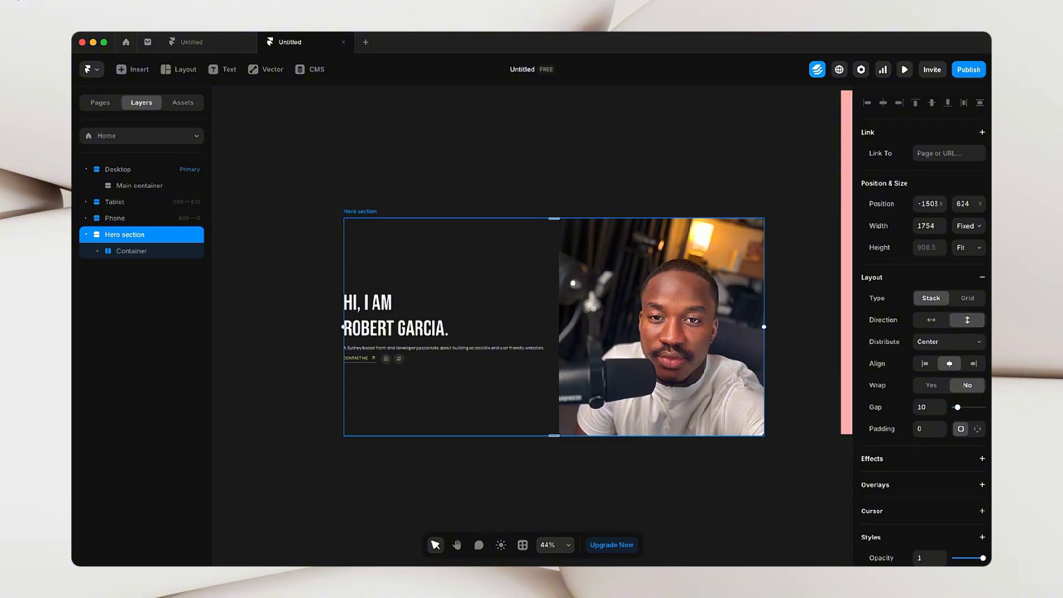
pyautogui.scroll(-5, 959, 429)
pyautogui.click(923, 380)
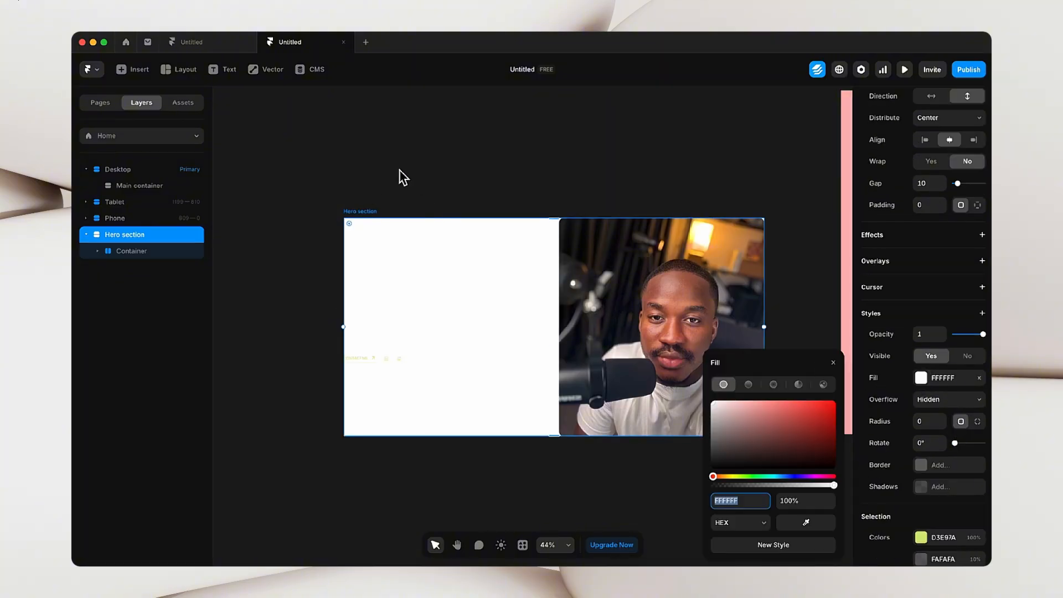
pyautogui.moveTo(766, 432); pyautogui.dragTo(645, 505)
pyautogui.click(318, 233)
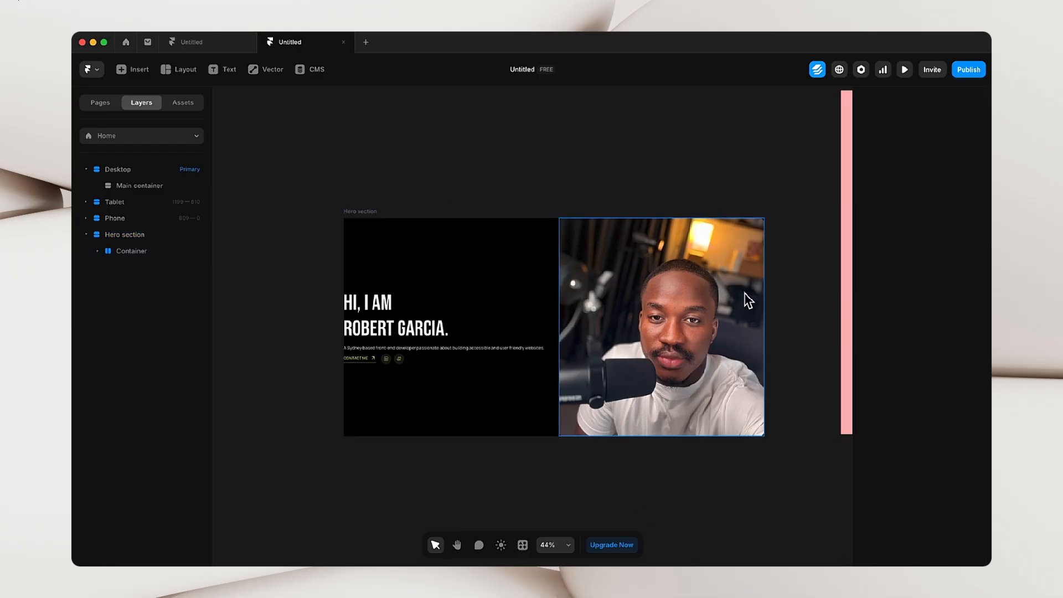
# - Compare with the Figma portfolio design, then give the Hero section padding of 100 top, 40 right, 100 bottom and 40 left
pyautogui.hotkey('ctrl', 'Right')
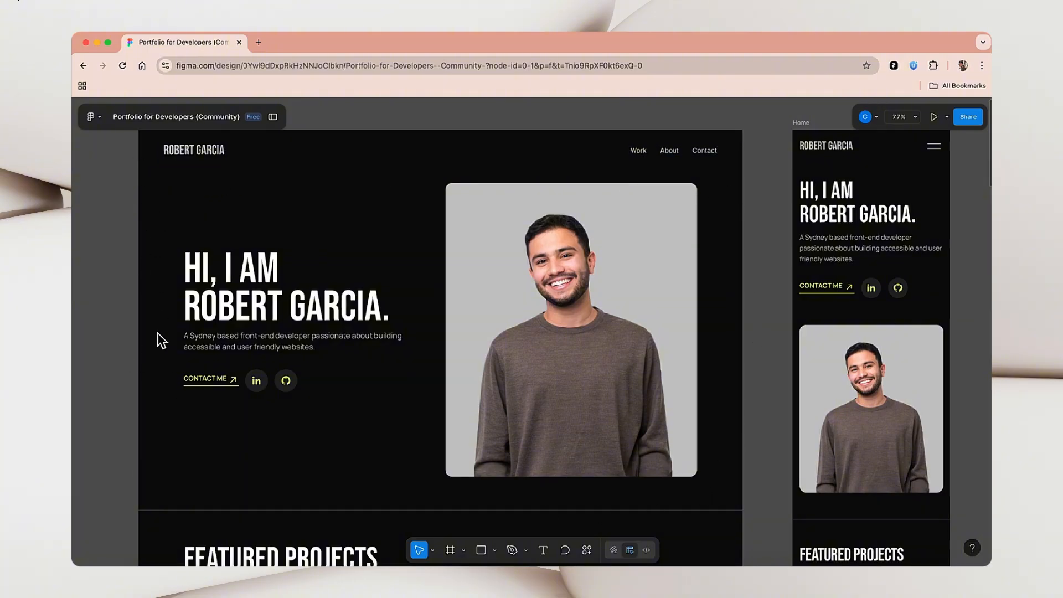
pyautogui.hotkey('ctrl', 'Left')
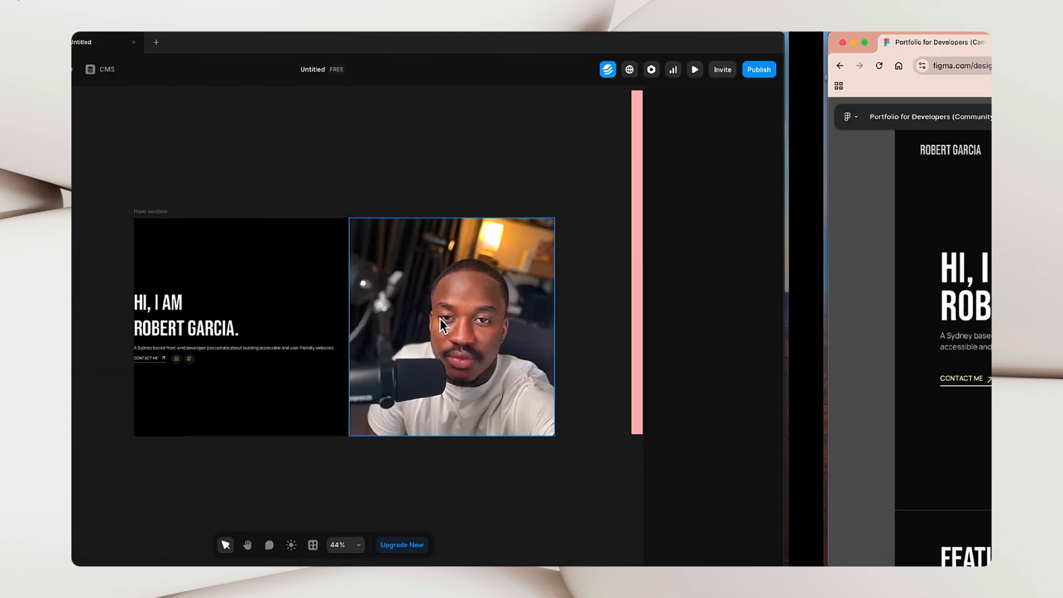
pyautogui.click(374, 216)
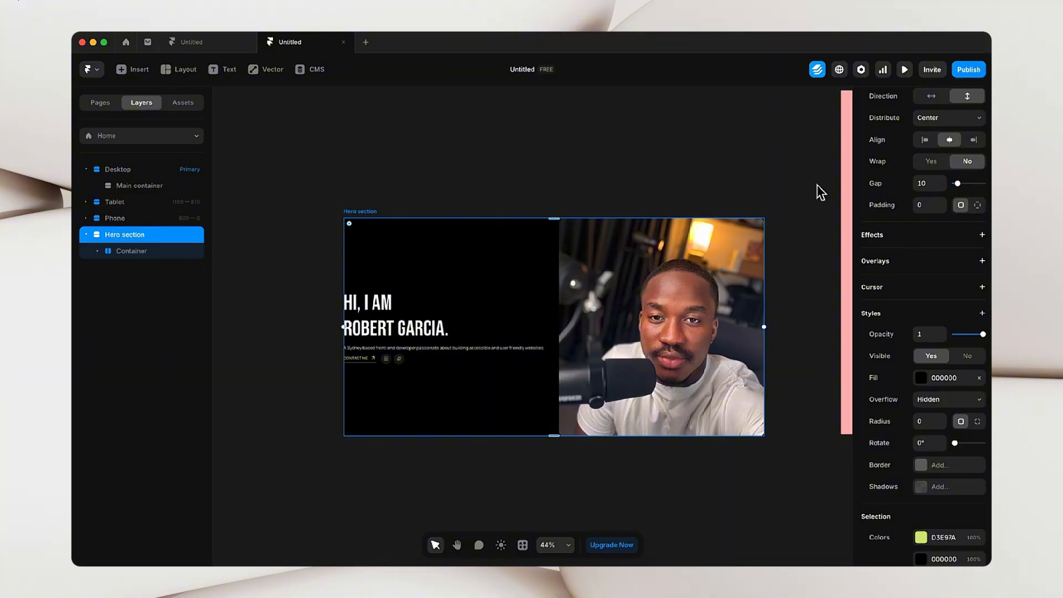
pyautogui.scroll(4, 900, 228)
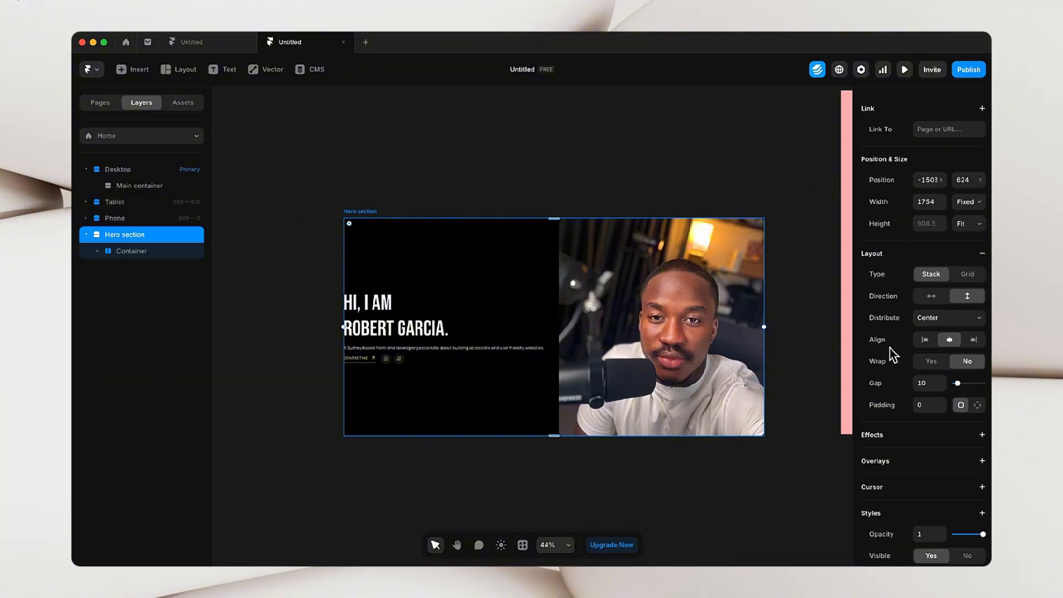
pyautogui.click(933, 408)
pyautogui.click(979, 406)
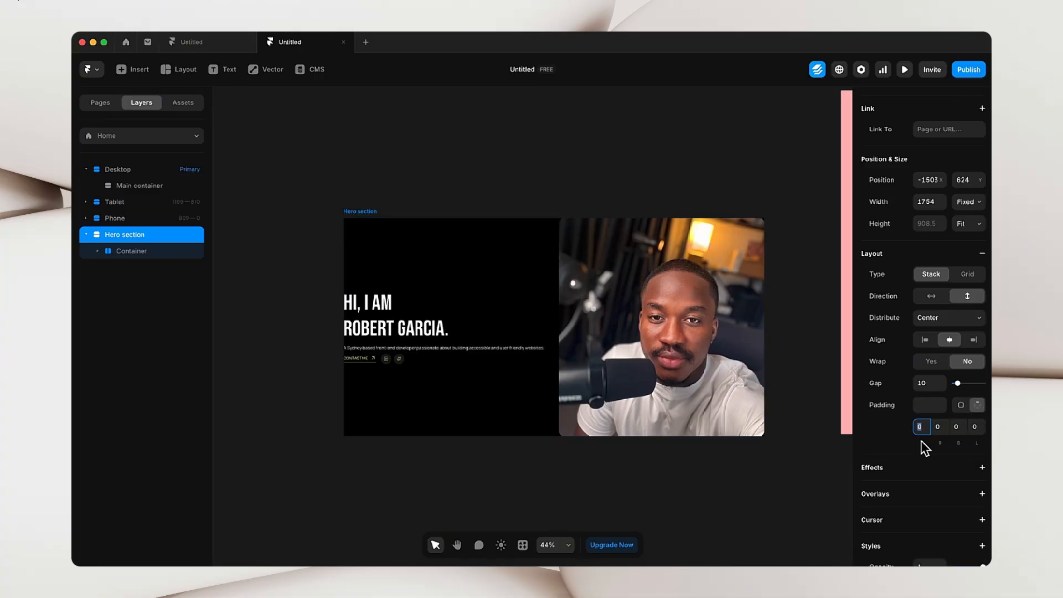
pyautogui.write('100')
pyautogui.press('Tab')
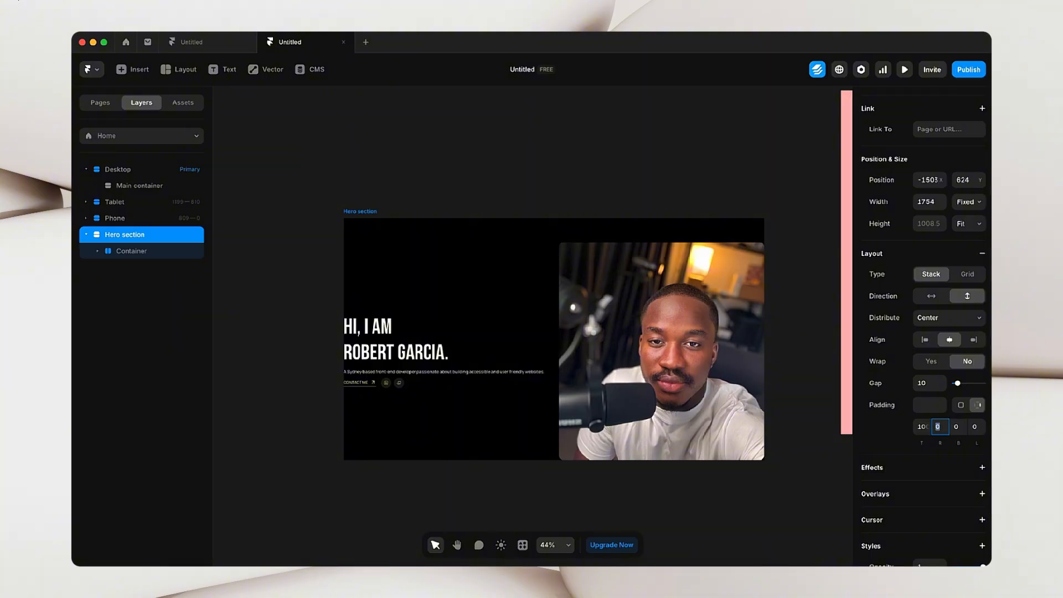
pyautogui.write('40')
pyautogui.press('Tab')
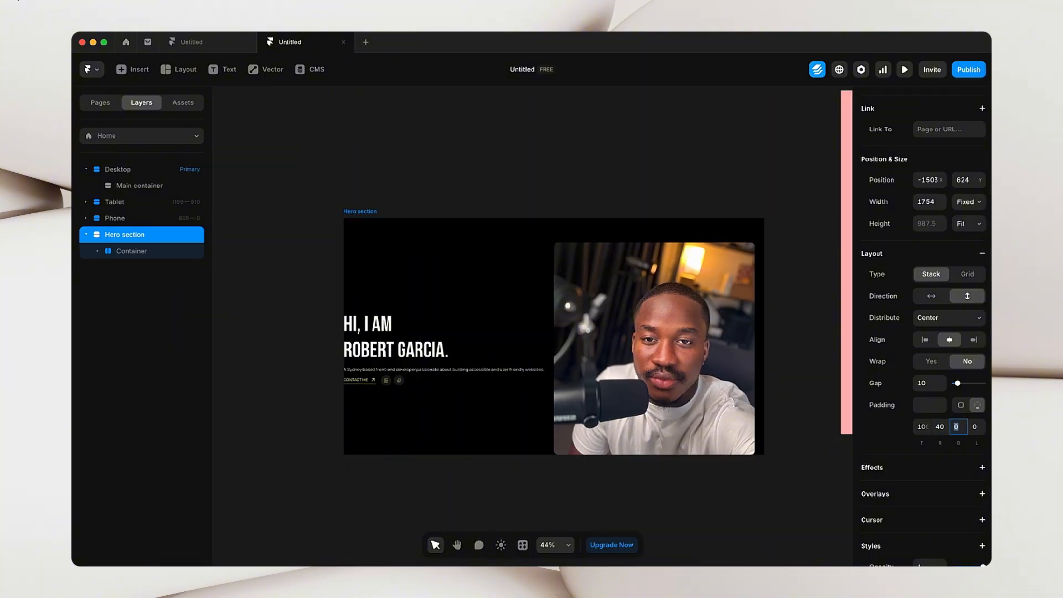
pyautogui.press('Tab')
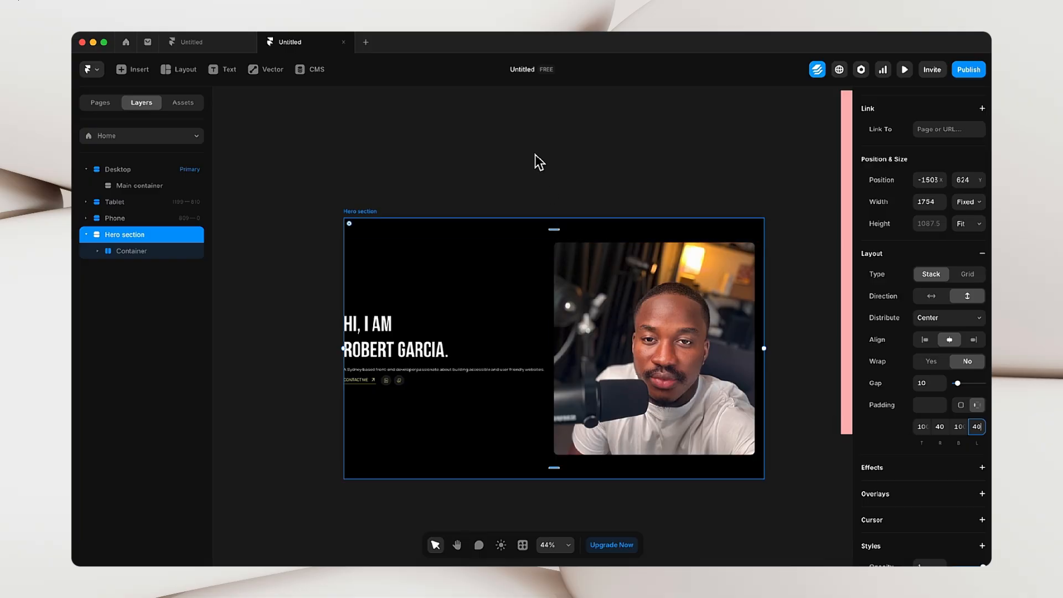
pyautogui.click(536, 155)
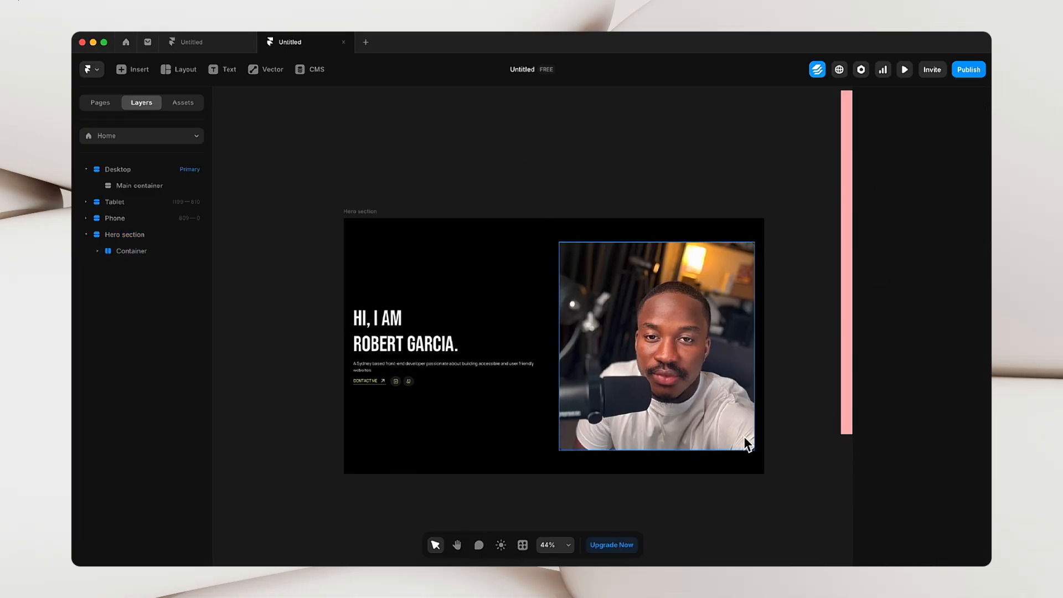
# - Narrow the Hero section to a width of about 1191 and nest it inside the Desktop breakpoint's Main container
pyautogui.moveTo(783, 455); pyautogui.dragTo(725, 443)
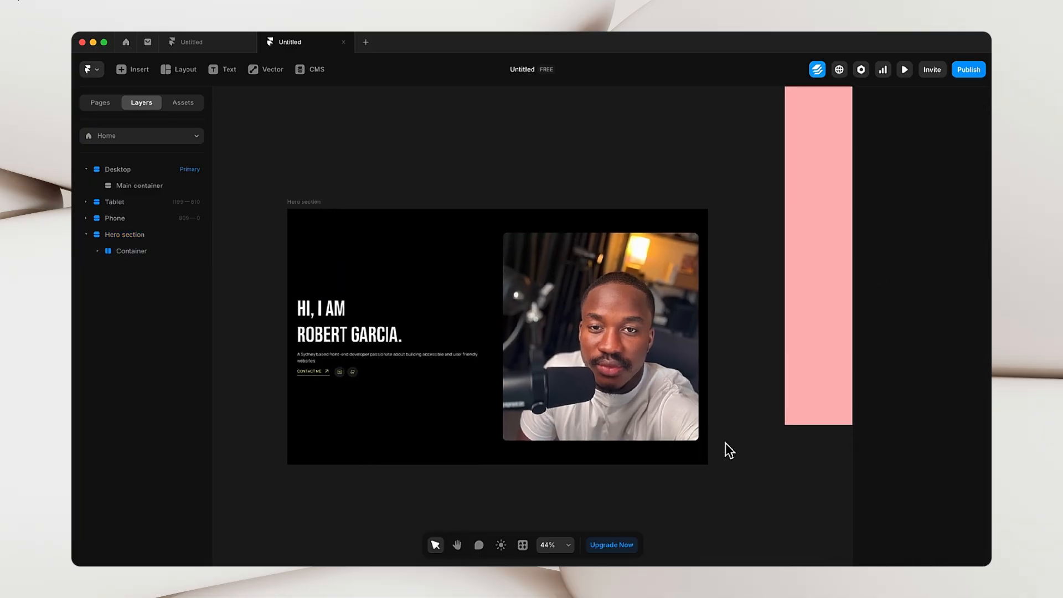
pyautogui.scroll(-5, 729, 450)
pyautogui.scroll(-3, 729, 450)
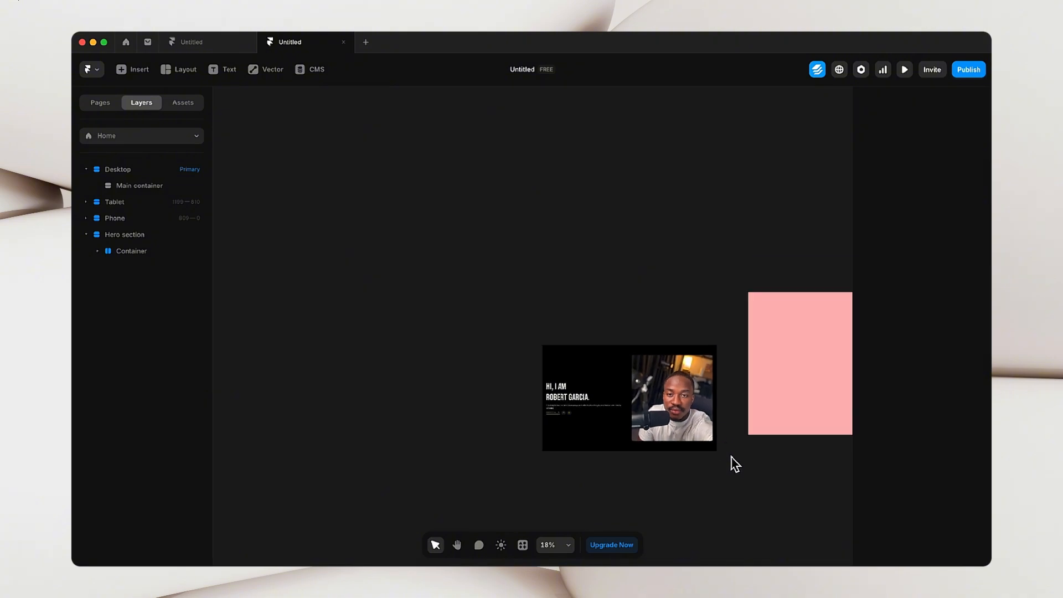
pyautogui.moveTo(733, 463); pyautogui.dragTo(582, 467)
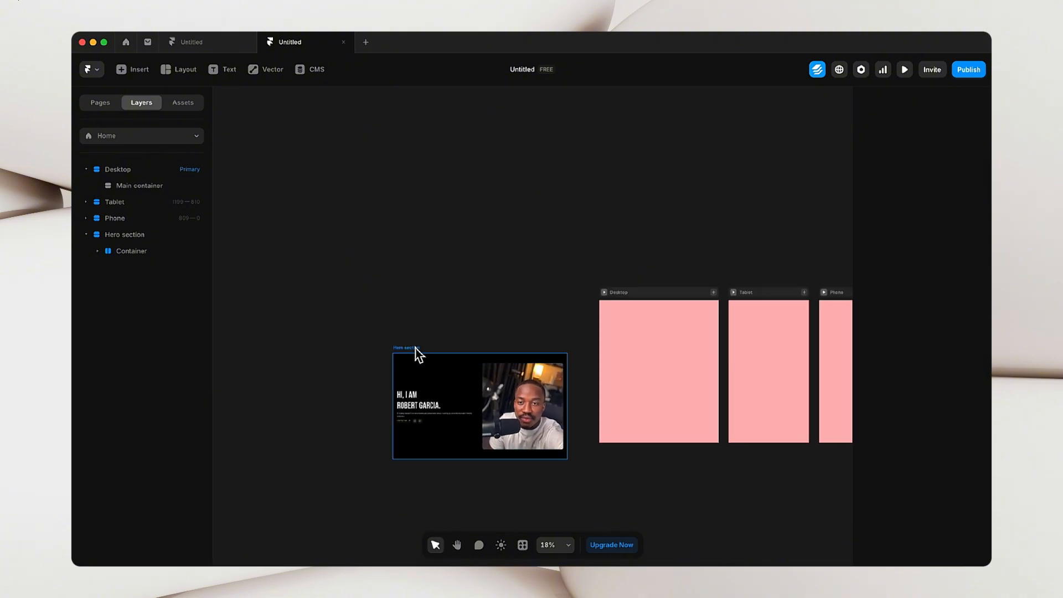
pyautogui.click(416, 349)
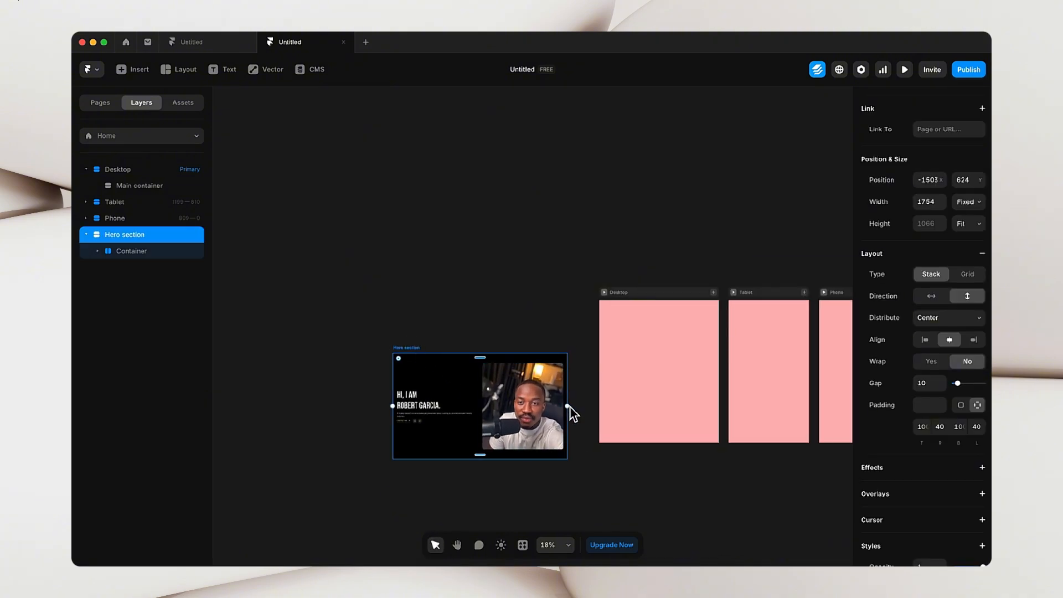
pyautogui.moveTo(567, 408); pyautogui.dragTo(514, 409)
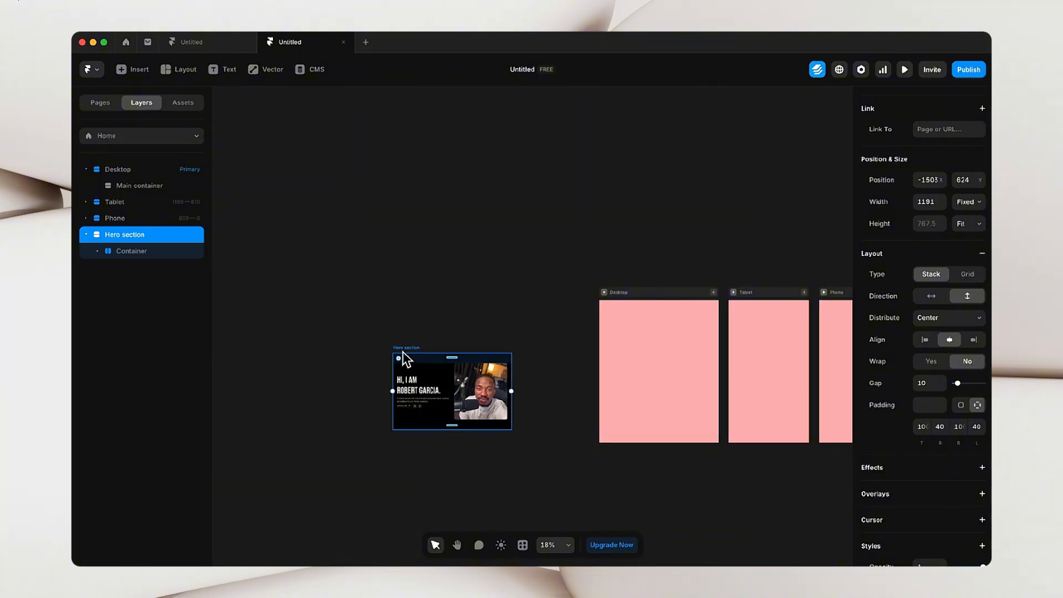
pyautogui.moveTo(411, 349); pyautogui.dragTo(624, 329)
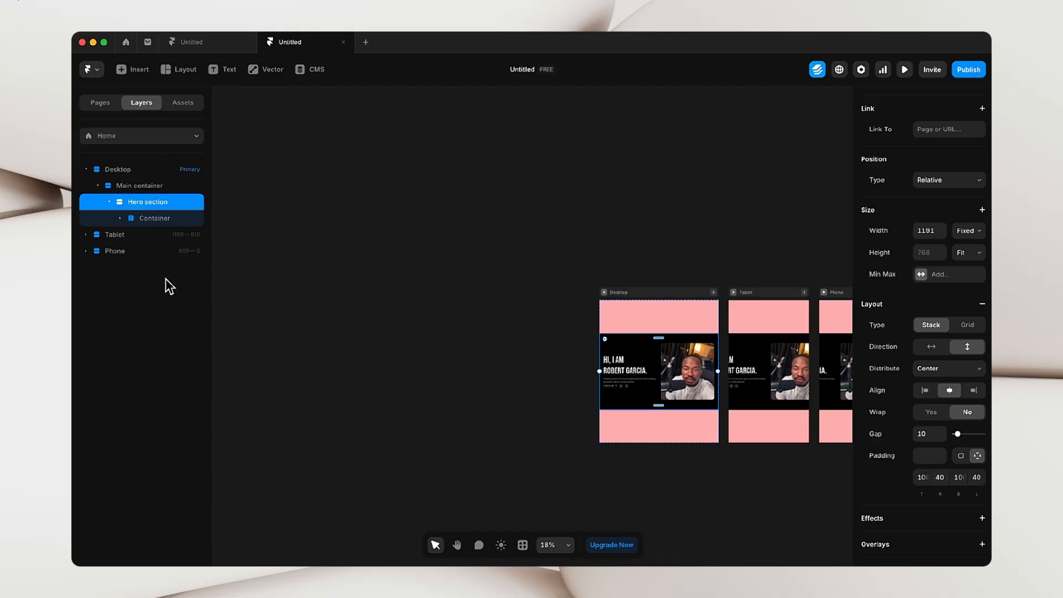
# - Set the Main container's Distribute option to Start so the Hero section sits at its upper edge
pyautogui.click(129, 172)
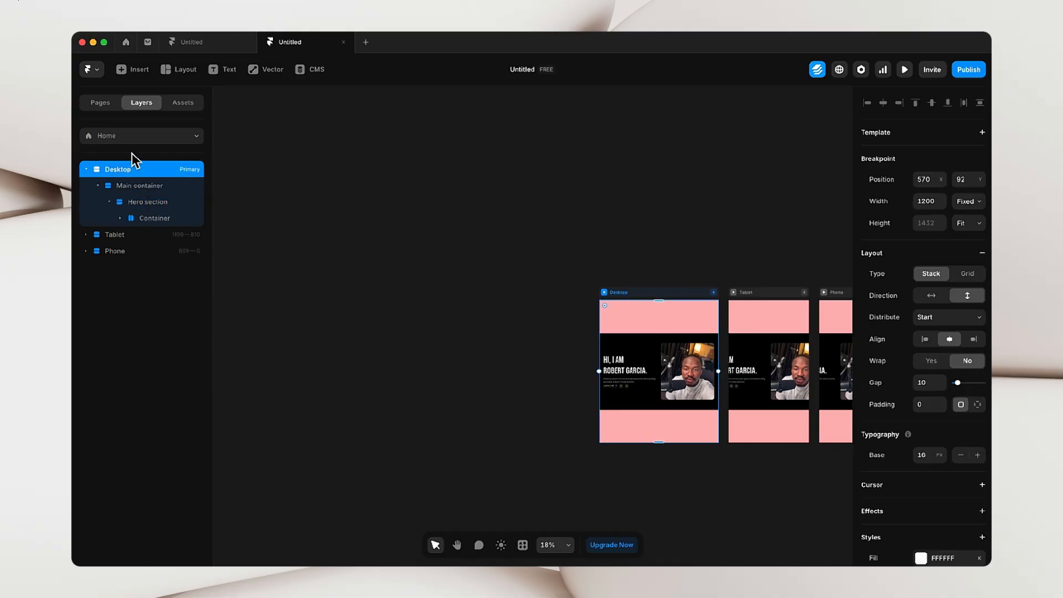
pyautogui.click(147, 186)
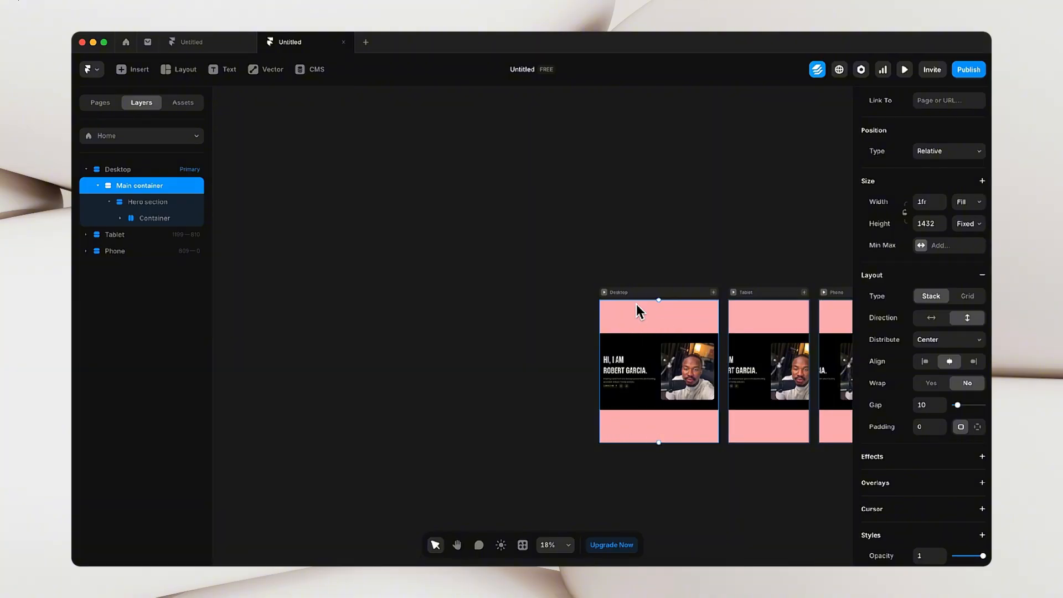
pyautogui.click(145, 203)
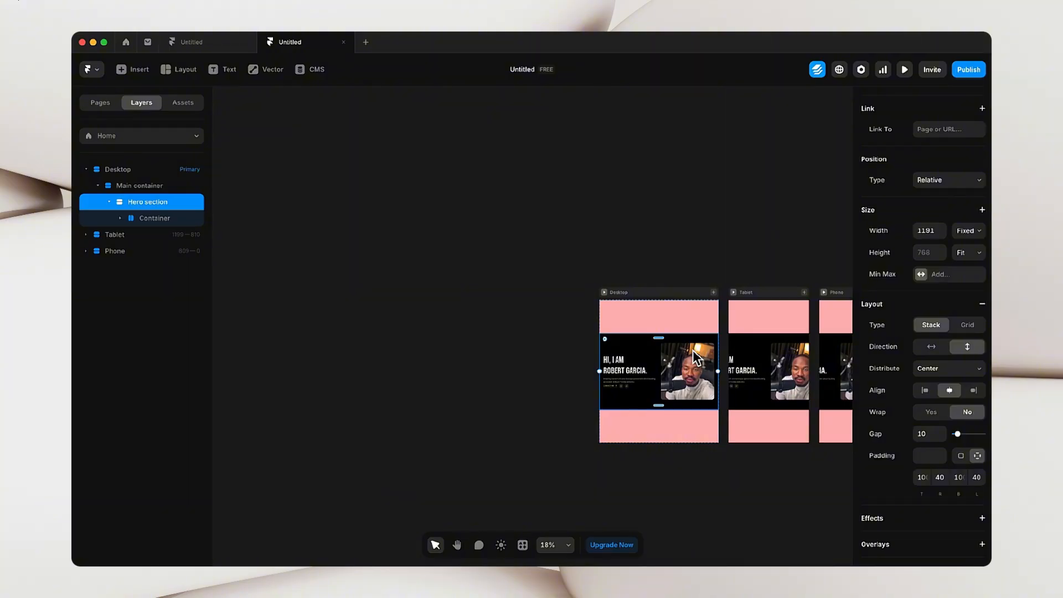
pyautogui.click(135, 188)
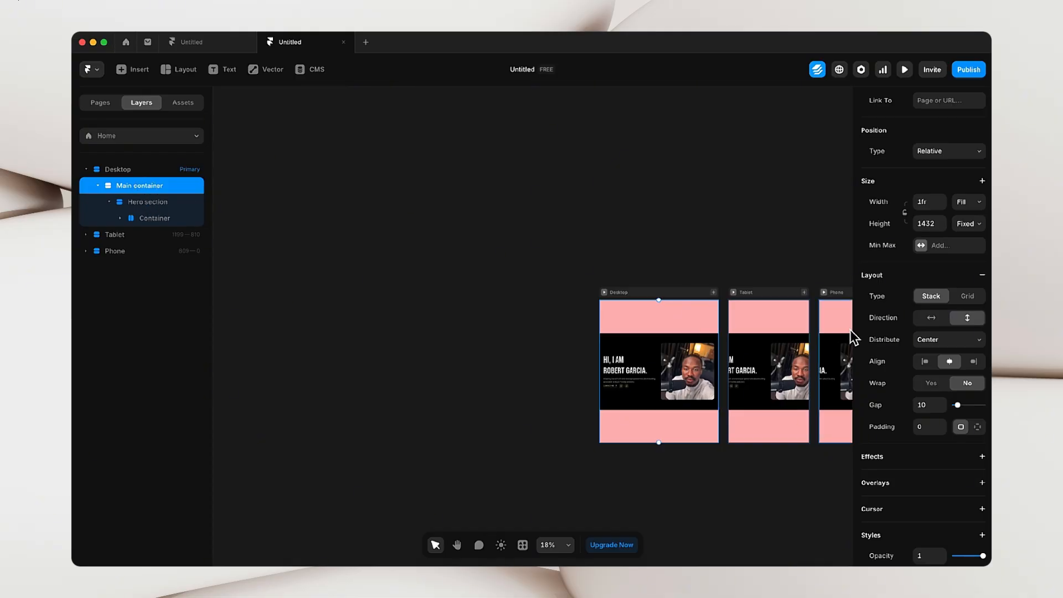
pyautogui.click(950, 340)
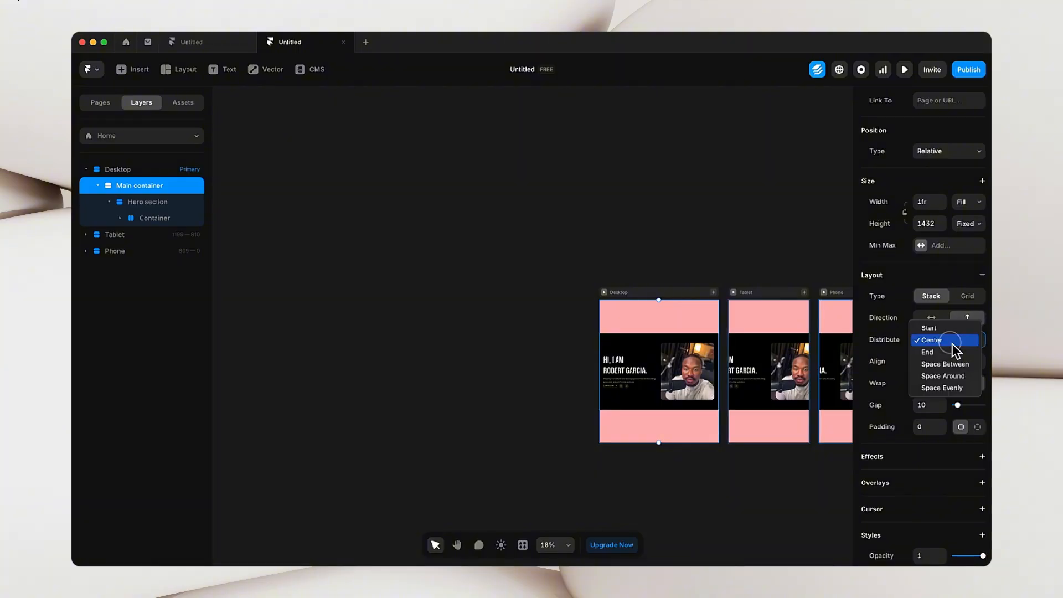
pyautogui.click(945, 330)
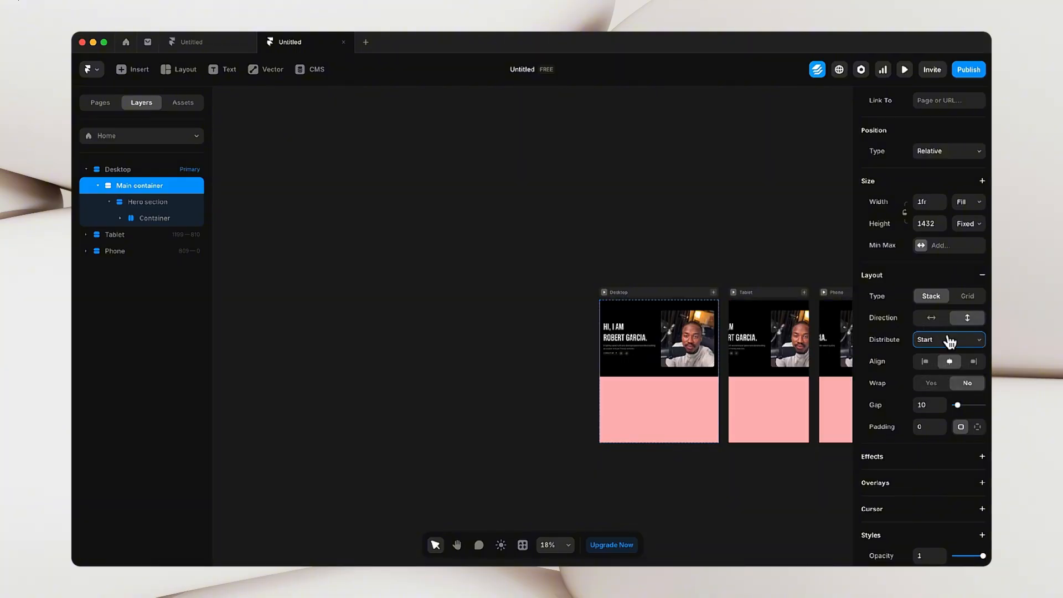
# - Set the width of the Hero section inside the Desktop breakpoint to Fill
pyautogui.click(533, 260)
pyautogui.press('space')
pyautogui.moveTo(590, 263); pyautogui.dragTo(462, 271)
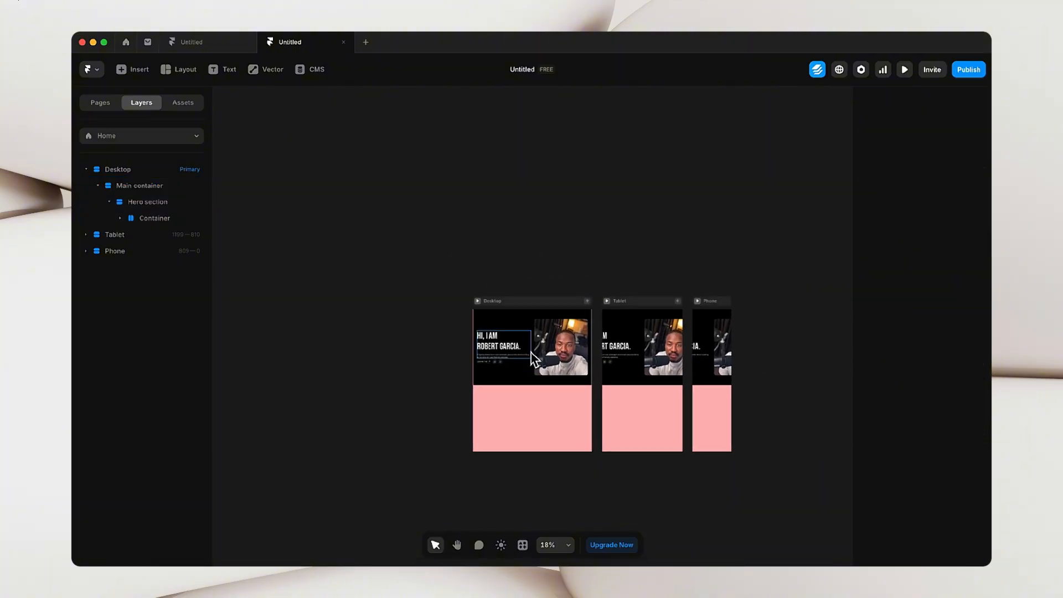
pyautogui.scroll(5, 536, 357)
pyautogui.hscroll(3, 536, 347)
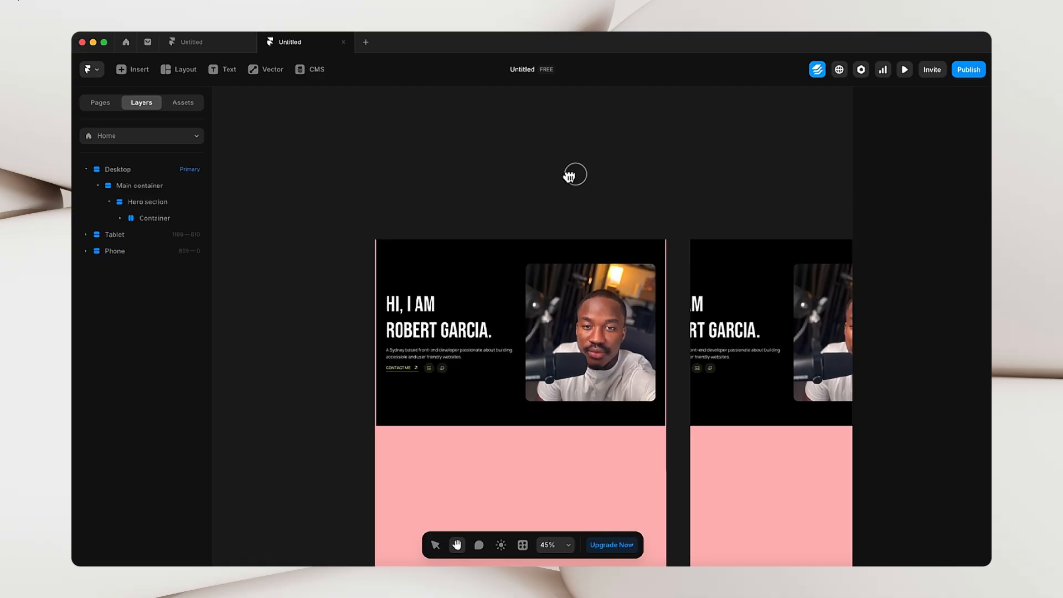
pyautogui.scroll(-2, 574, 171)
pyautogui.click(333, 233)
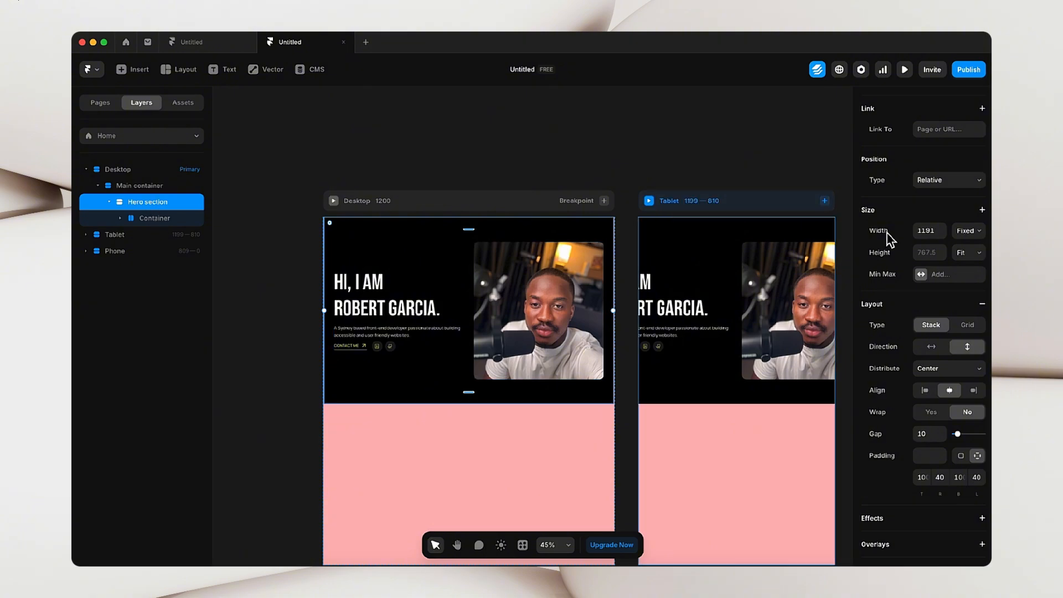
pyautogui.click(973, 231)
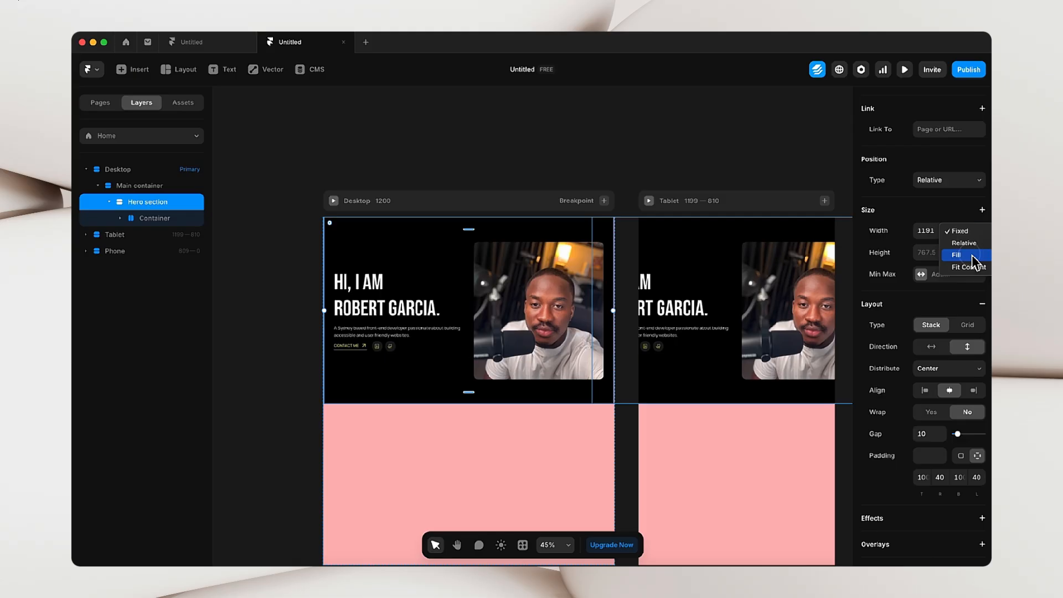
pyautogui.click(972, 255)
pyautogui.click(402, 146)
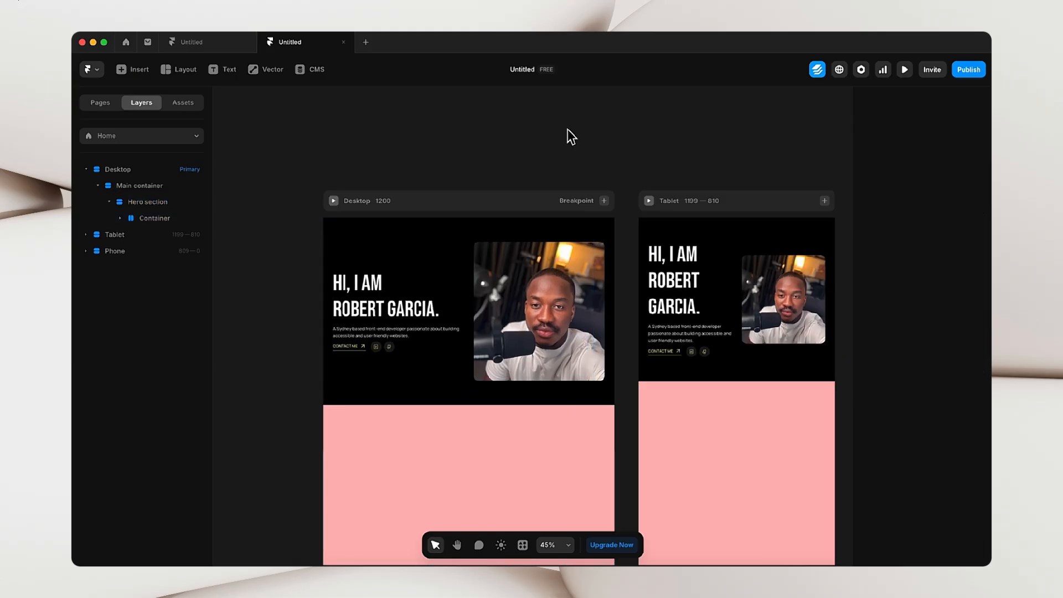
# - Review the hero across the breakpoints and reduce the Tablet heading's font size to about 59 px
pyautogui.moveTo(640, 162); pyautogui.dragTo(503, 127)
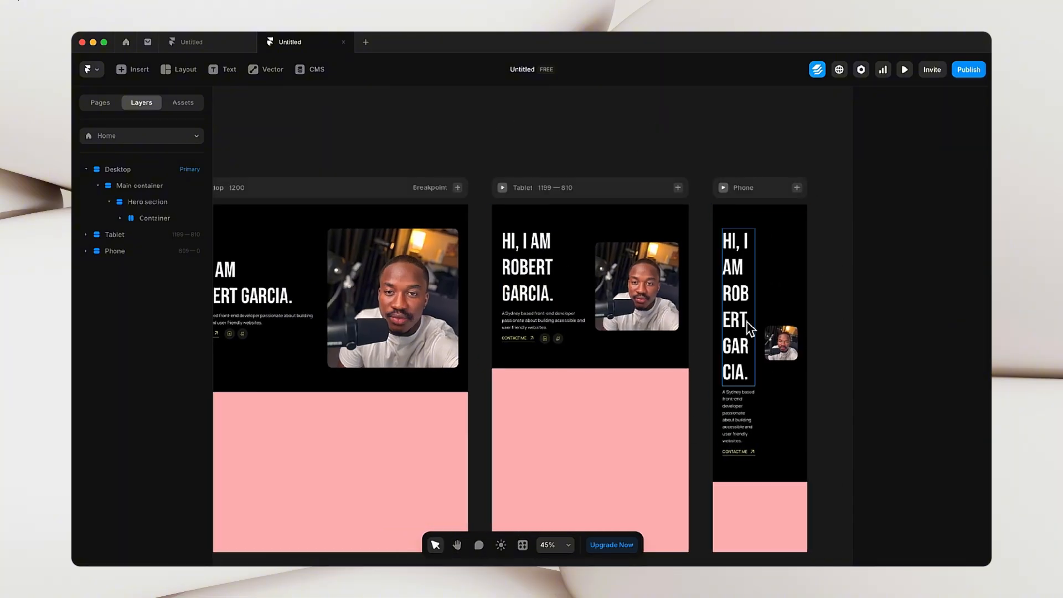
pyautogui.moveTo(486, 391); pyautogui.dragTo(417, 368)
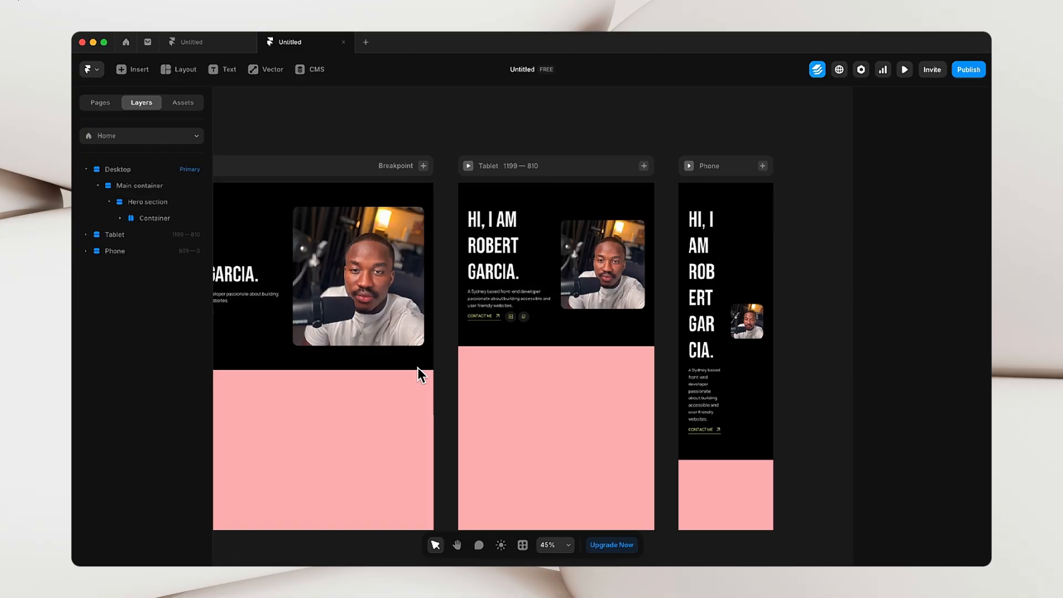
pyautogui.hscroll(-10, 489, 330)
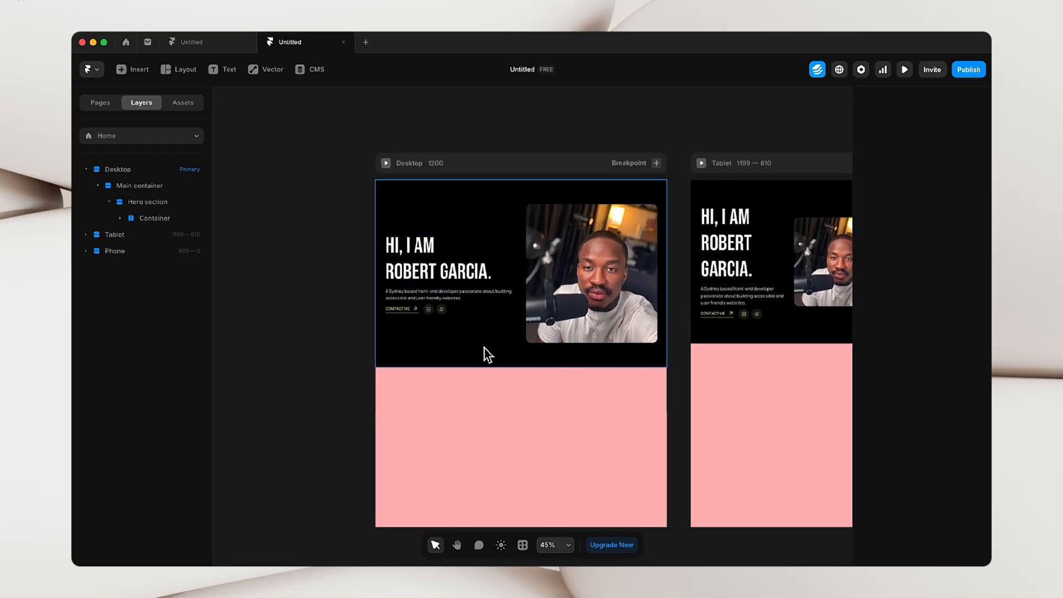
pyautogui.moveTo(671, 368); pyautogui.dragTo(398, 392)
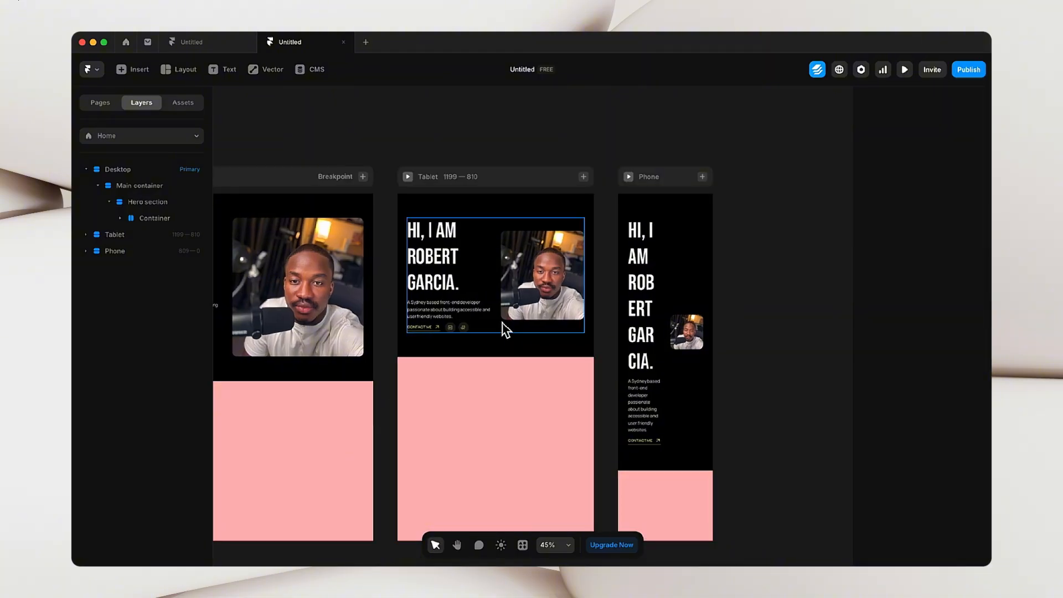
pyautogui.click(442, 278)
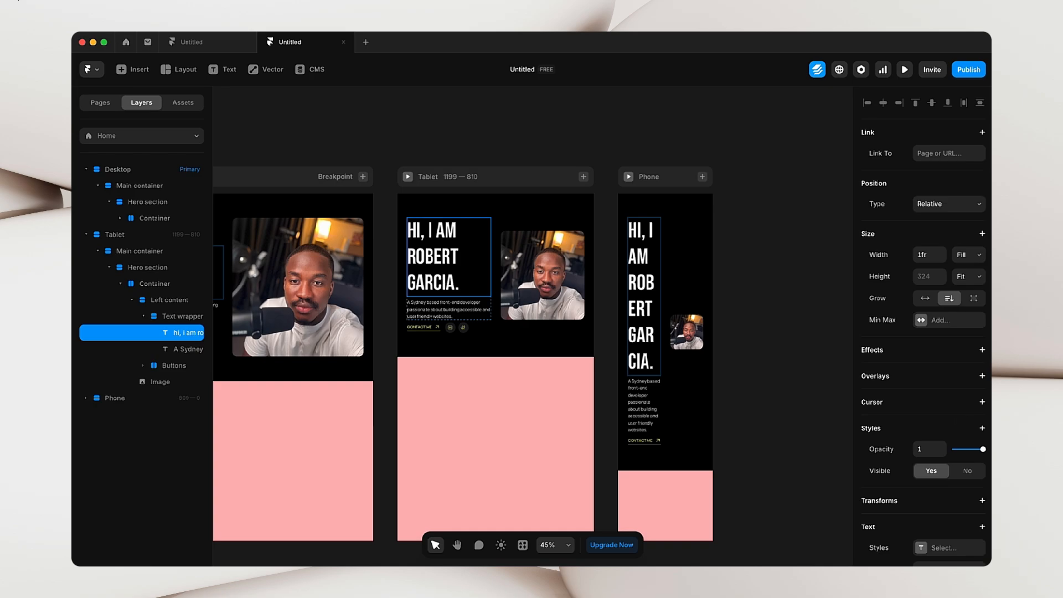
pyautogui.scroll(-5, 952, 427)
pyautogui.moveTo(942, 415); pyautogui.dragTo(950, 432)
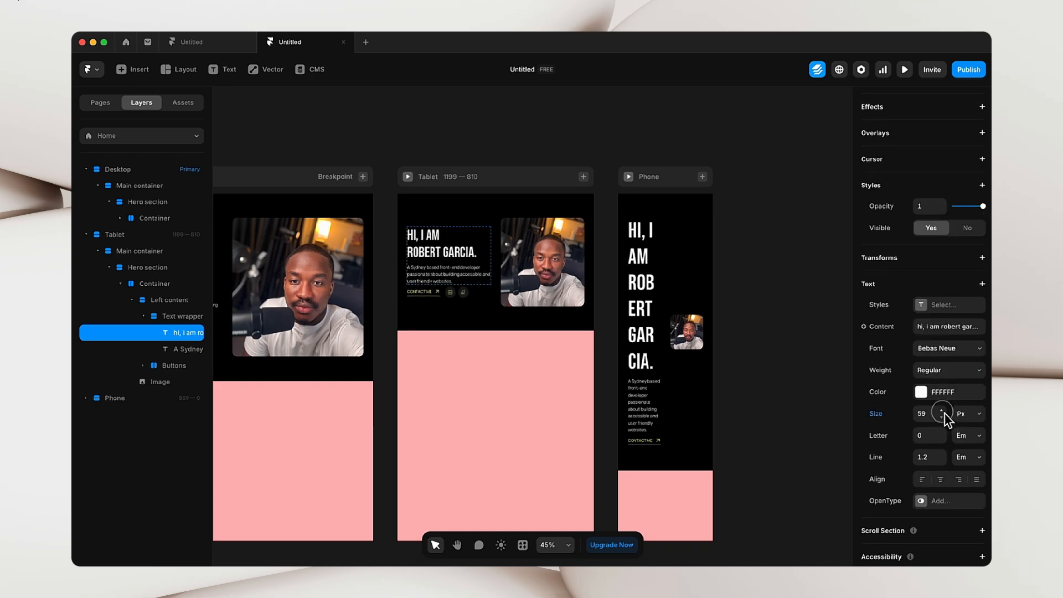
# - Set the font size of the Tablet hero's description paragraph to 16 px
pyautogui.click(459, 271)
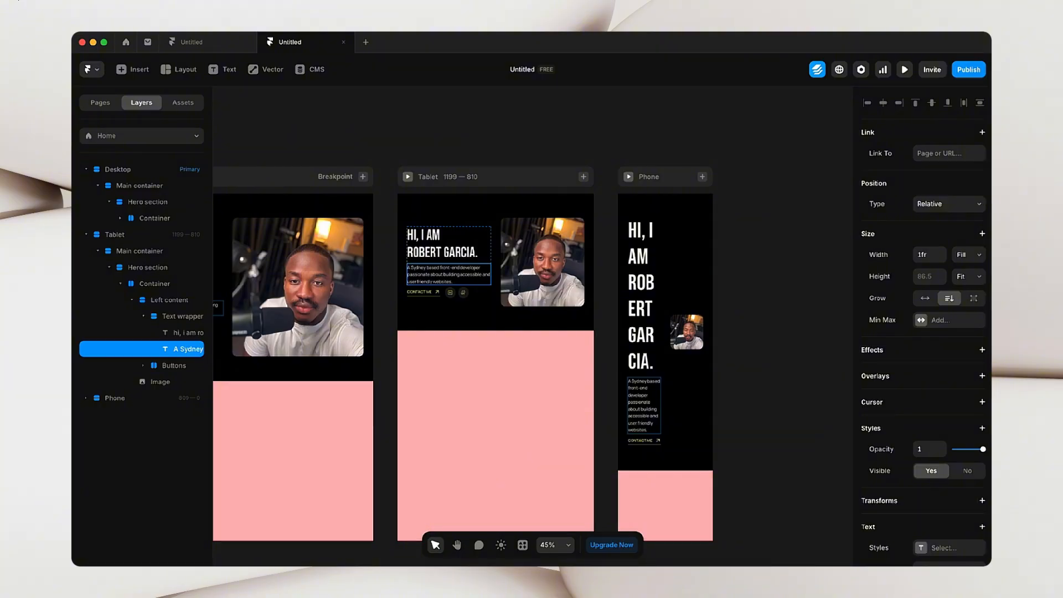
pyautogui.scroll(-8, 941, 411)
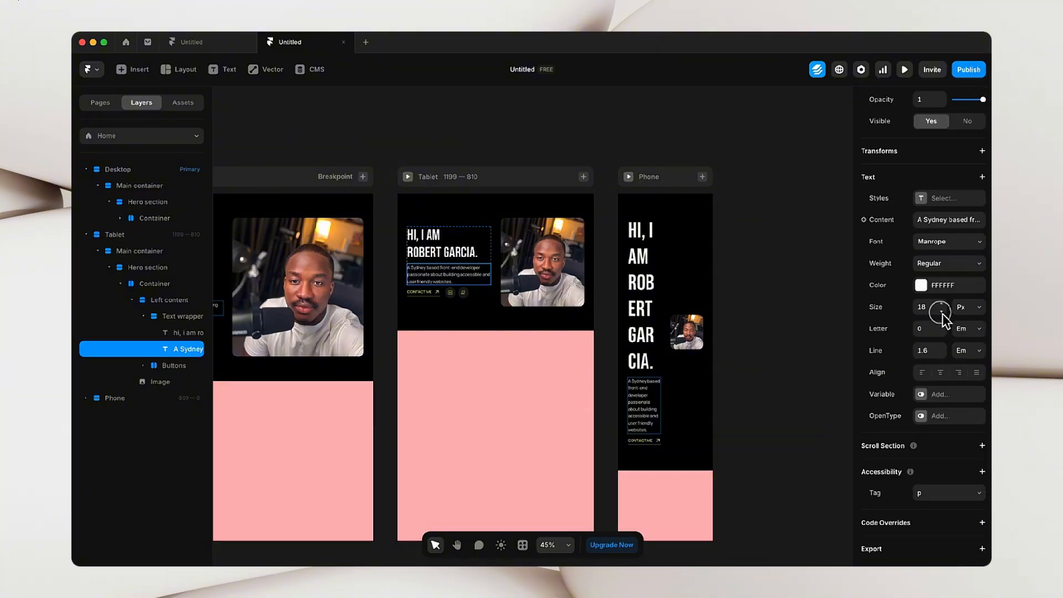
pyautogui.click(941, 312)
pyautogui.click(942, 311)
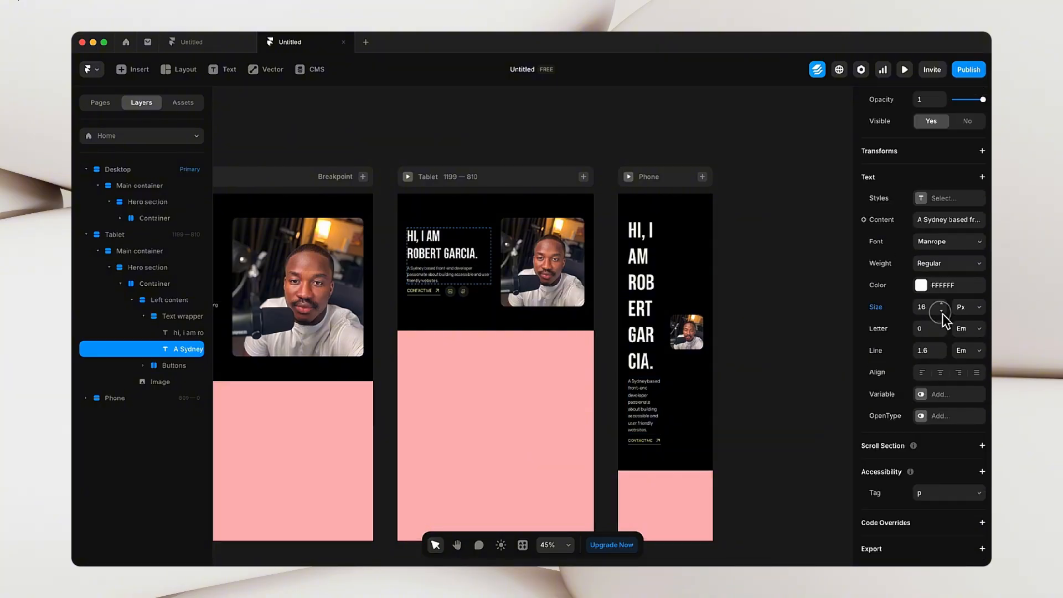
# - Reduce the font size of the Tablet hero's description paragraph further so the text wraps onto two lines
pyautogui.click(942, 311)
pyautogui.click(942, 311)
pyautogui.click(835, 290)
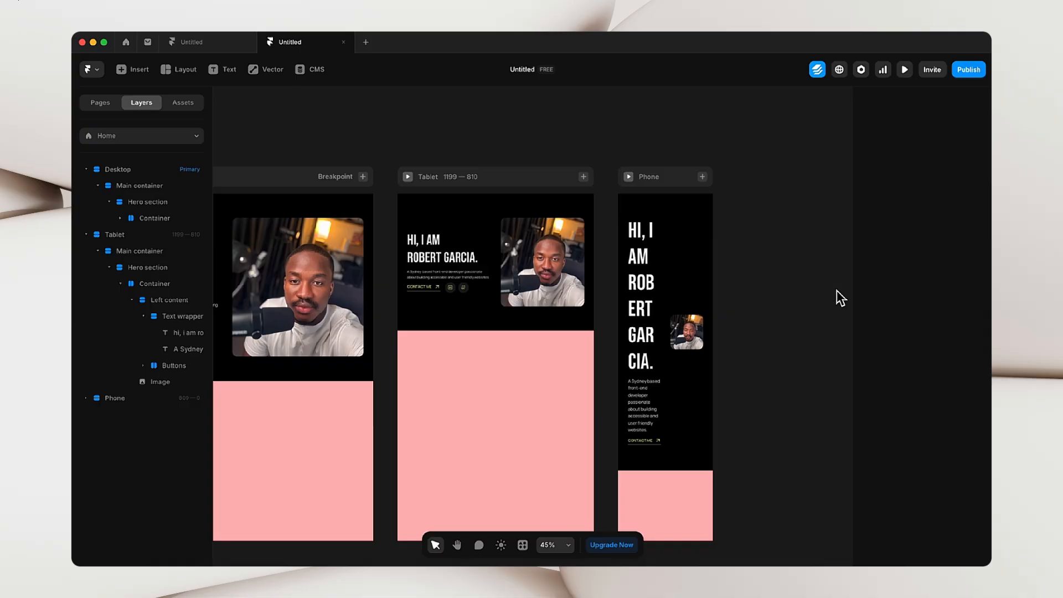
# - Set the stack direction of the Phone hero's Container to Vertical so the image sits below the text
pyautogui.click(673, 262)
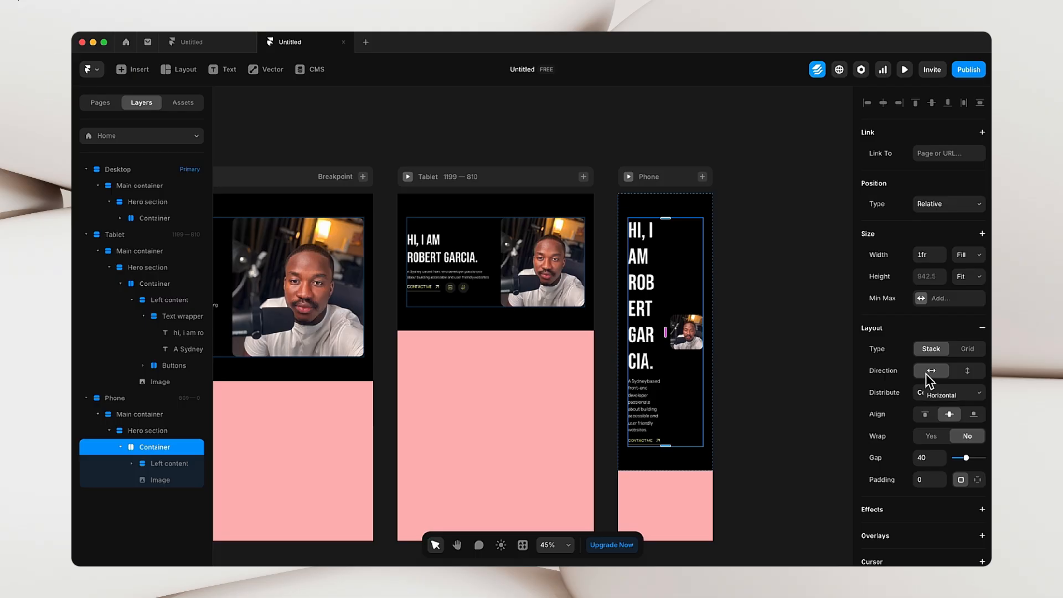
pyautogui.click(968, 370)
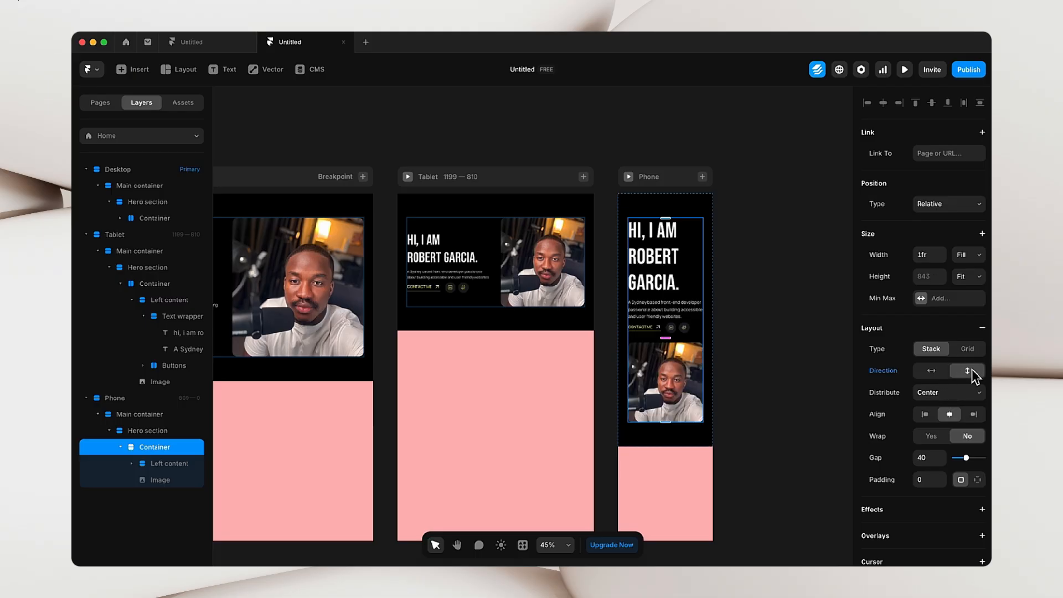
pyautogui.click(784, 344)
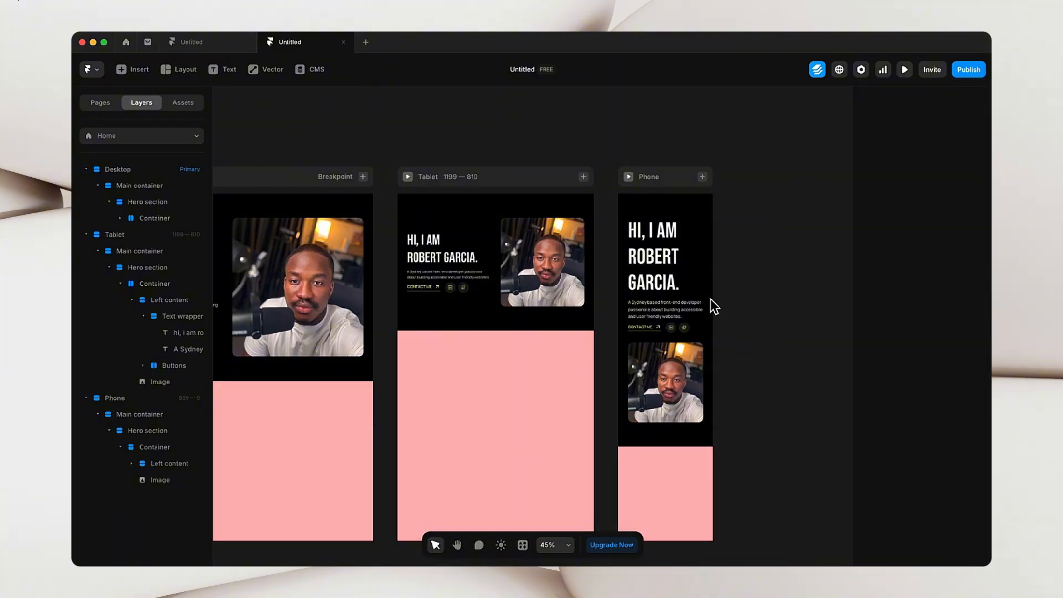
# - Set the font size of the Phone hero's heading to 60 px
pyautogui.click(656, 257)
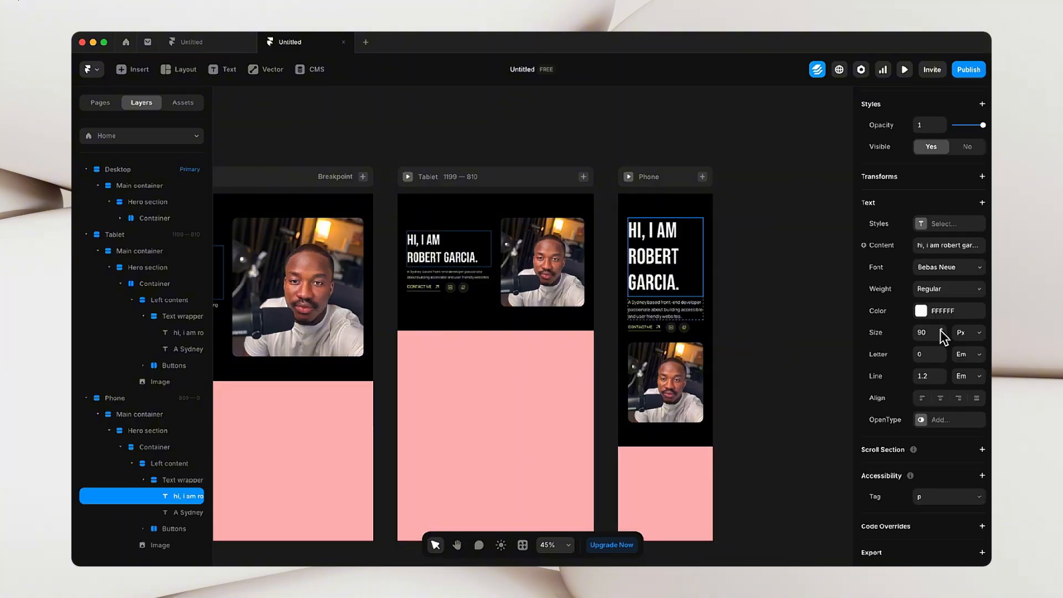
pyautogui.moveTo(944, 341); pyautogui.dragTo(951, 349)
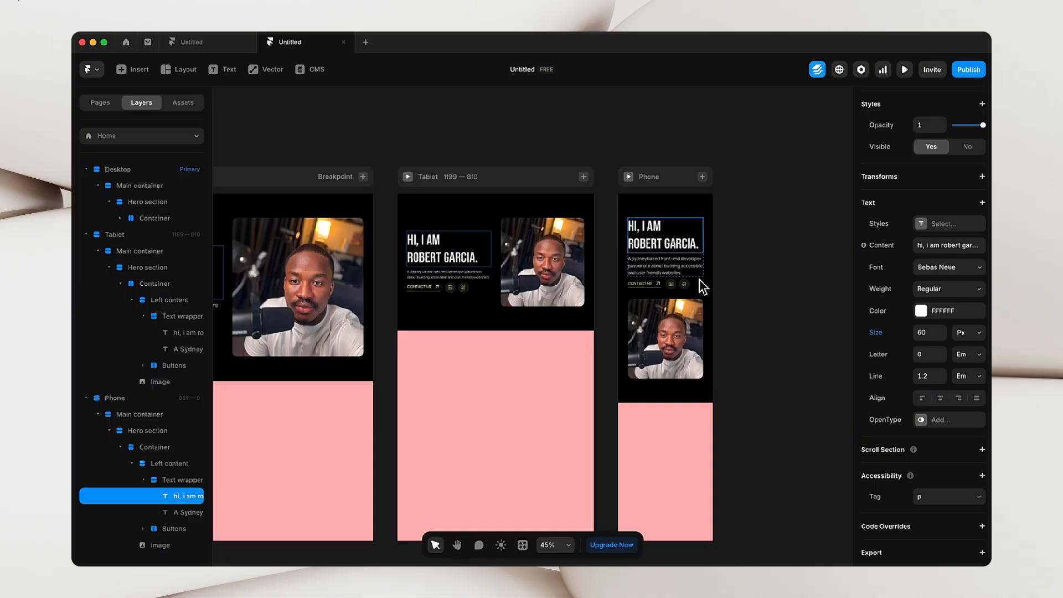
# - Reduce the font size of the Phone hero's description paragraph slightly
pyautogui.click(681, 267)
pyautogui.scroll(-5, 973, 422)
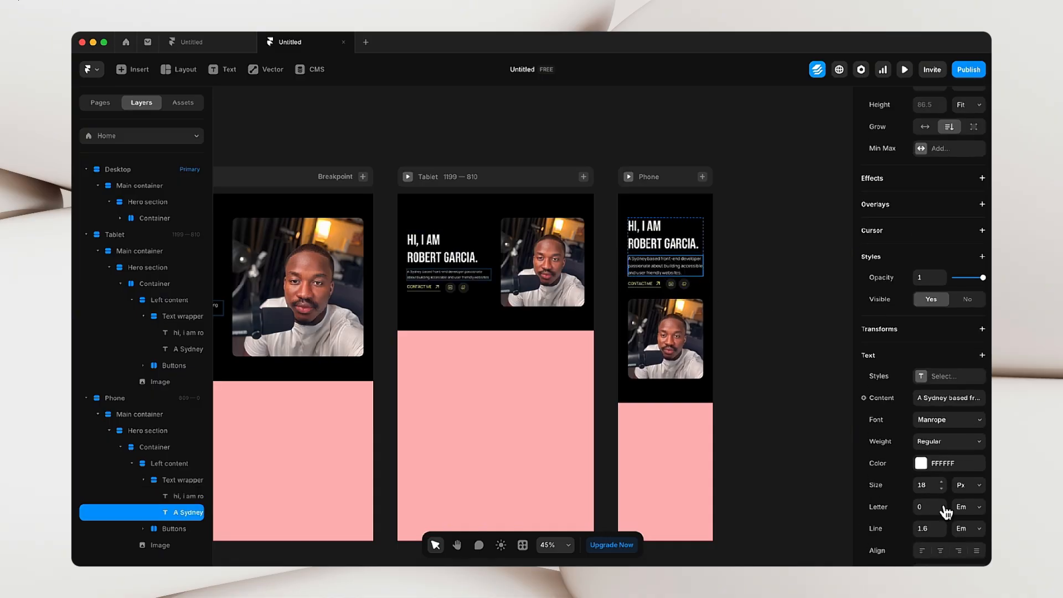
pyautogui.click(941, 488)
pyautogui.click(941, 489)
pyautogui.click(814, 367)
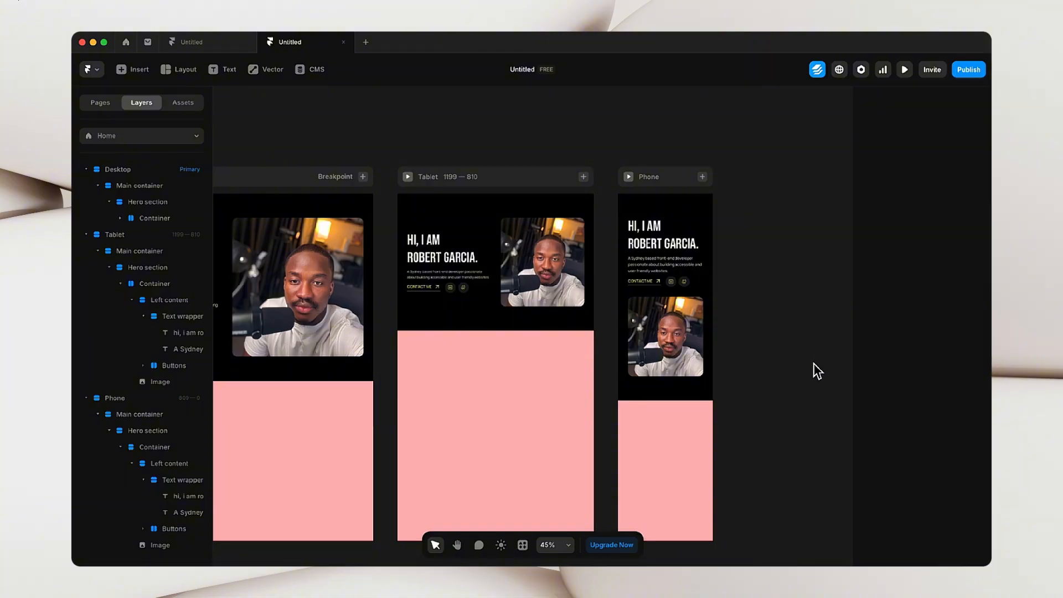
# - Set the left and right padding of the Phone breakpoint's Hero section to 20
pyautogui.scroll(5, 743, 324)
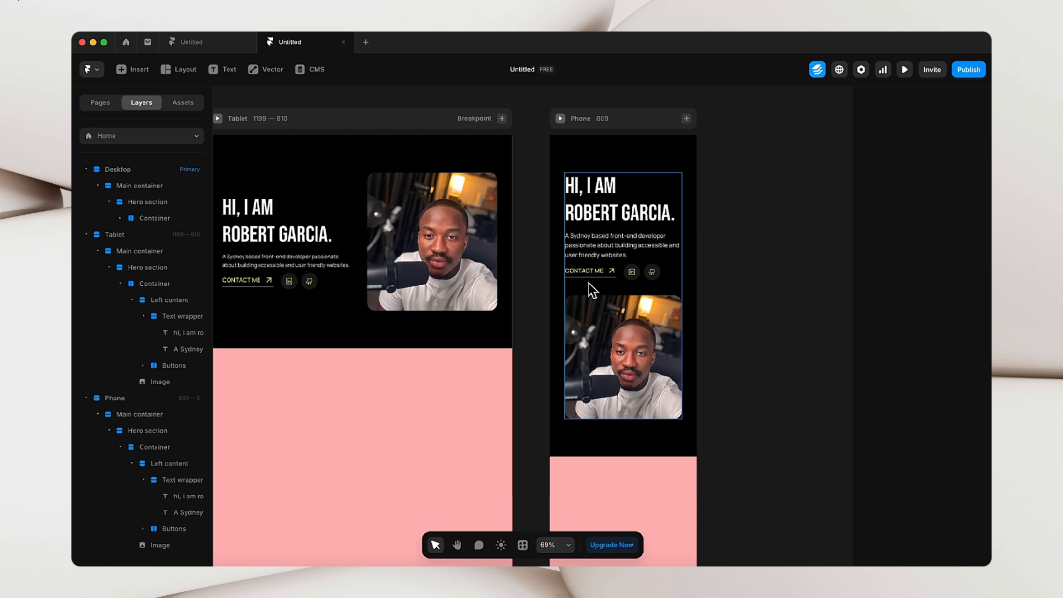
pyautogui.click(565, 349)
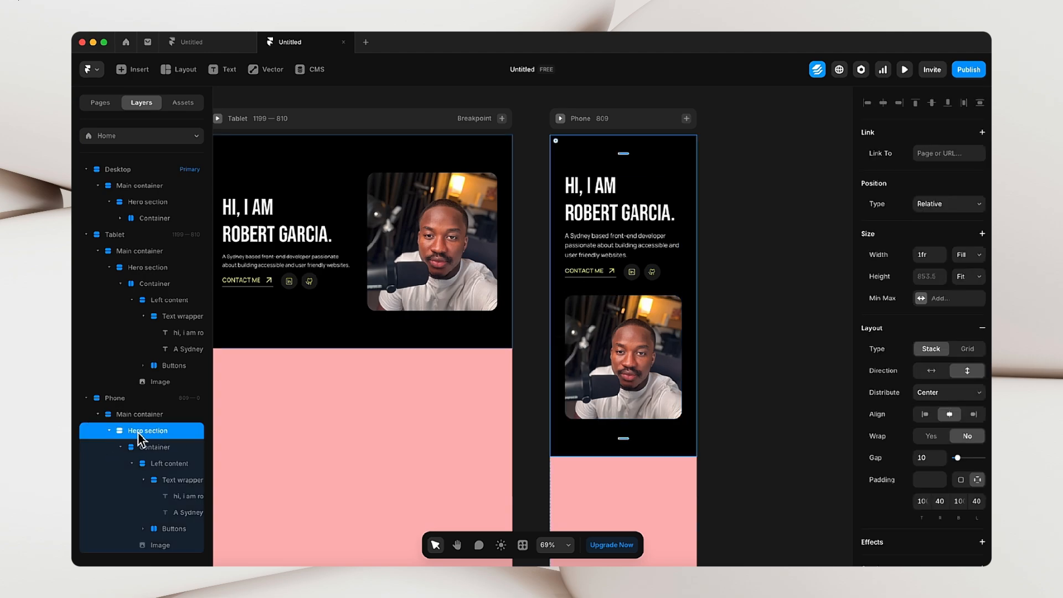
pyautogui.click(944, 504)
pyautogui.write('20')
pyautogui.press('Tab')
pyautogui.write('20')
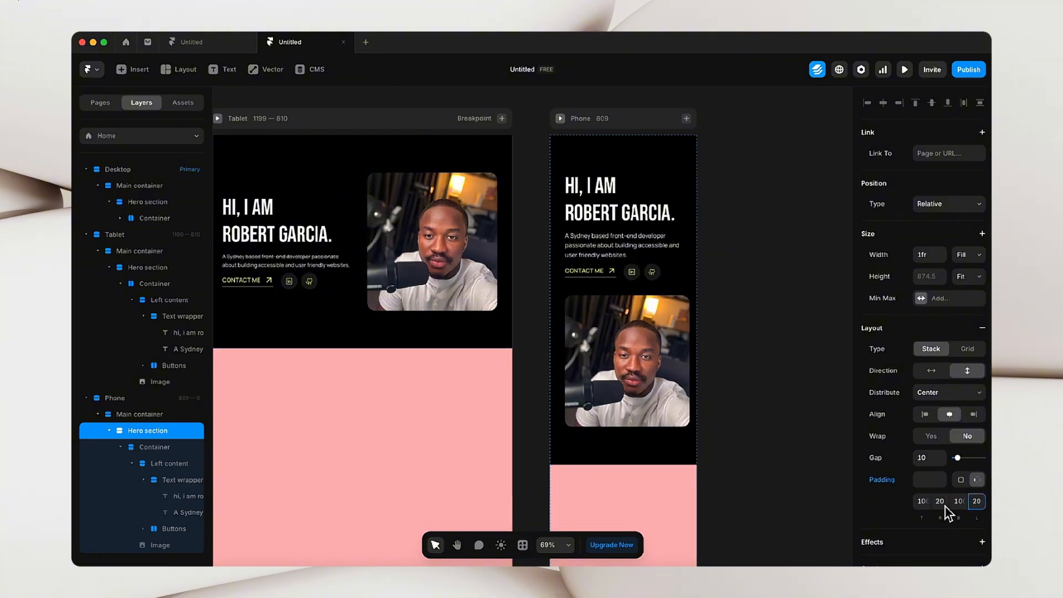
pyautogui.click(923, 501)
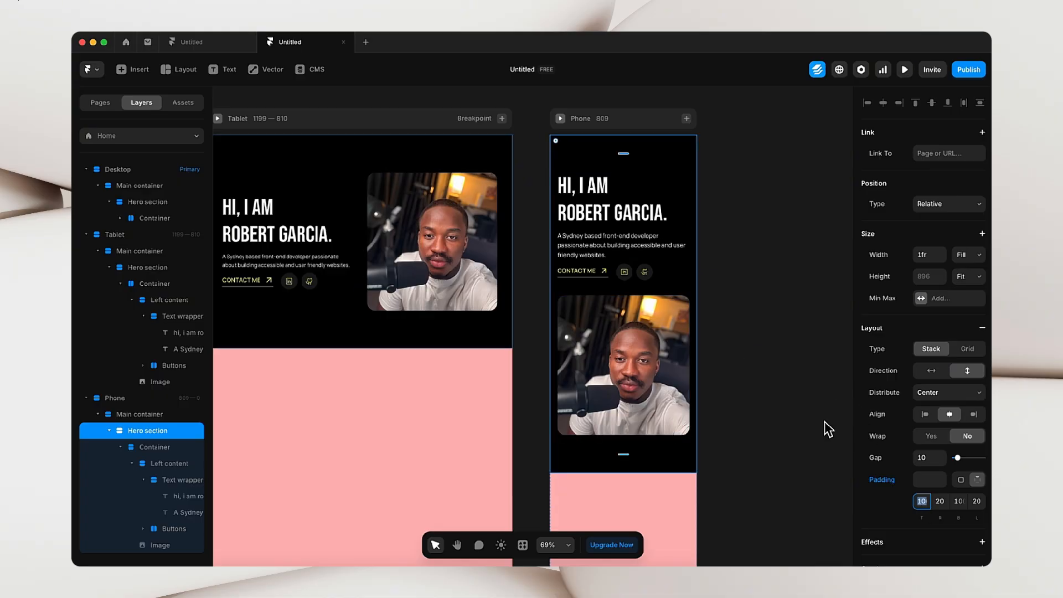
pyautogui.click(777, 370)
# - Inspect the Desktop hero's Left content stack and the layout of its Text wrapper and Buttons groups
pyautogui.press('space')
pyautogui.moveTo(465, 351); pyautogui.dragTo(722, 316)
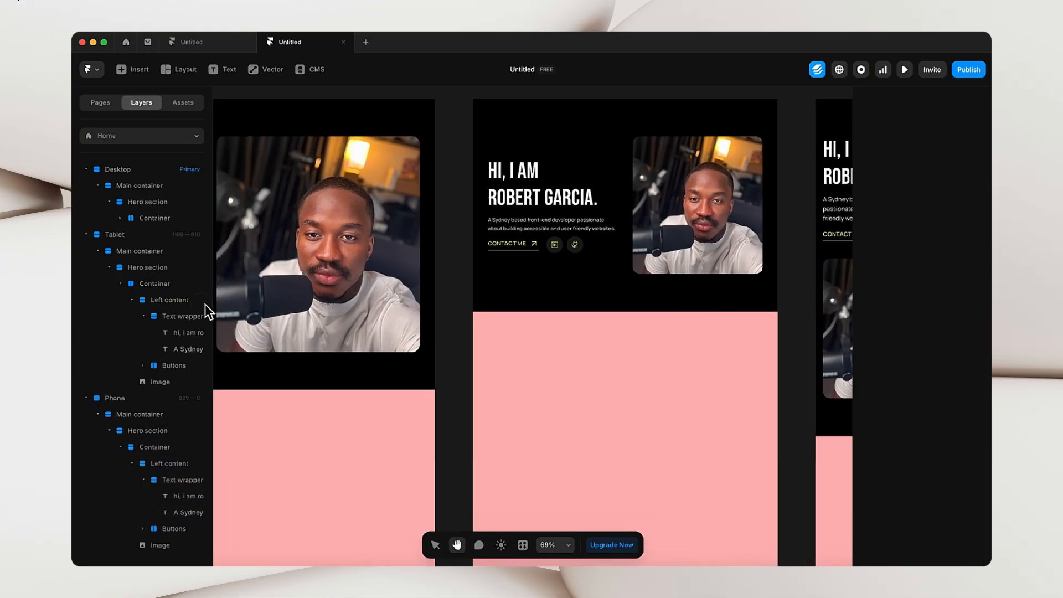
pyautogui.moveTo(201, 304); pyautogui.dragTo(408, 279)
pyautogui.click(450, 283)
pyautogui.press('space')
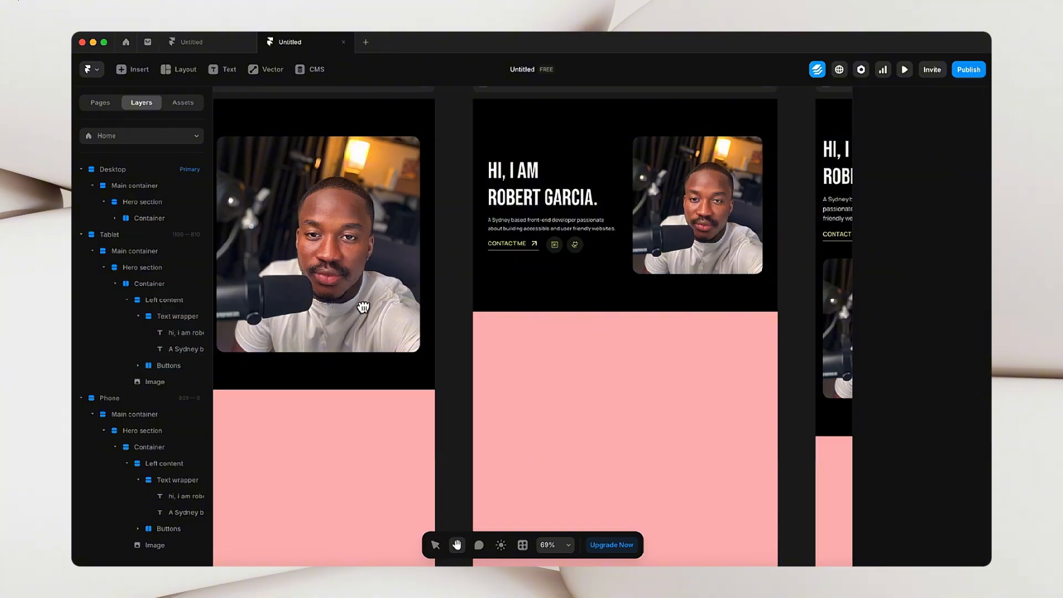
pyautogui.moveTo(299, 337); pyautogui.dragTo(560, 358)
pyautogui.scroll(-1, 560, 358)
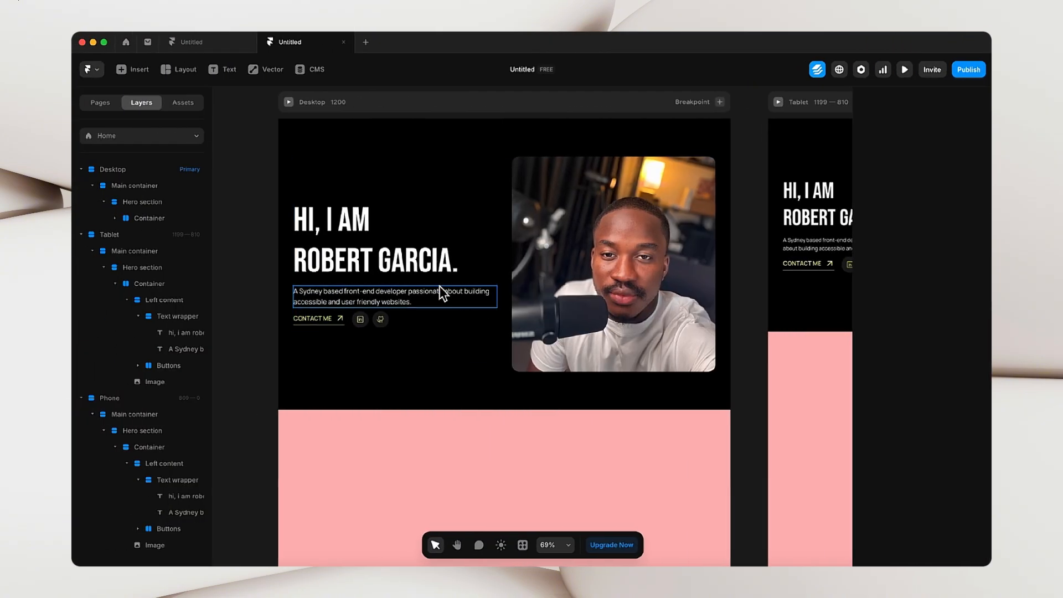
pyautogui.click(327, 309)
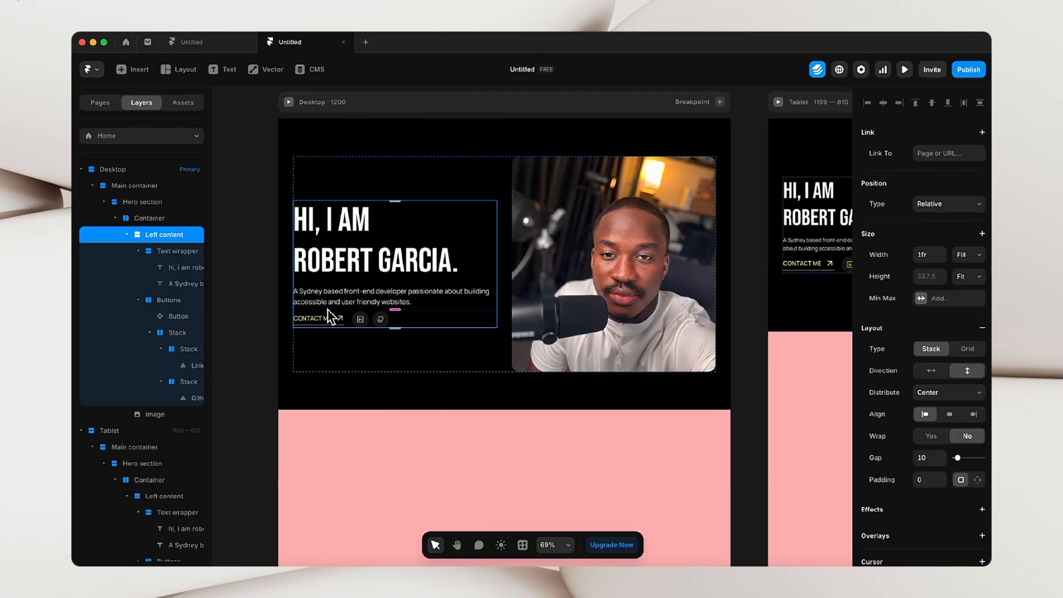
pyautogui.click(138, 250)
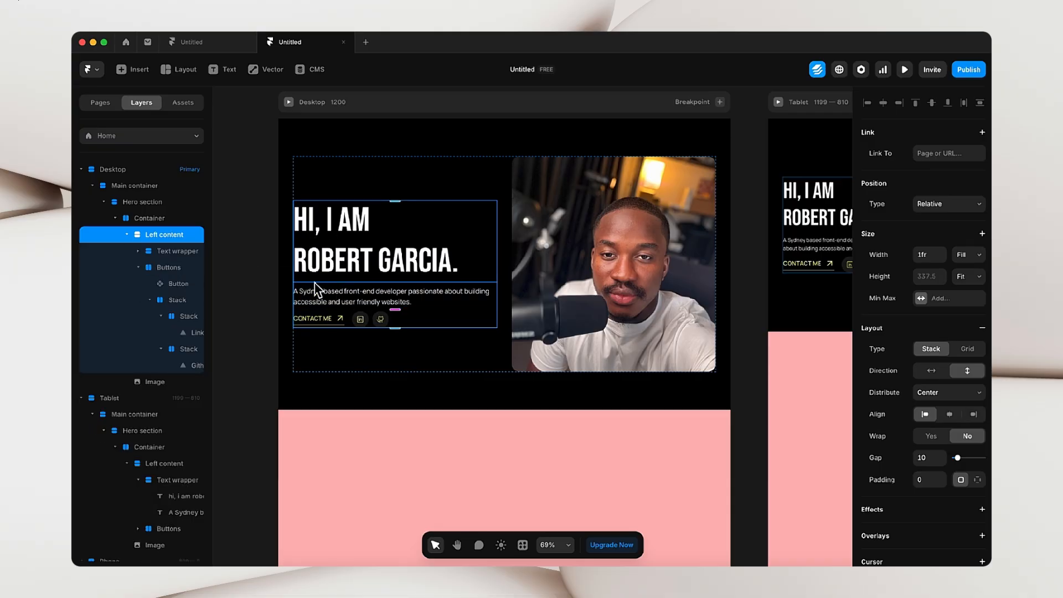
pyautogui.click(138, 268)
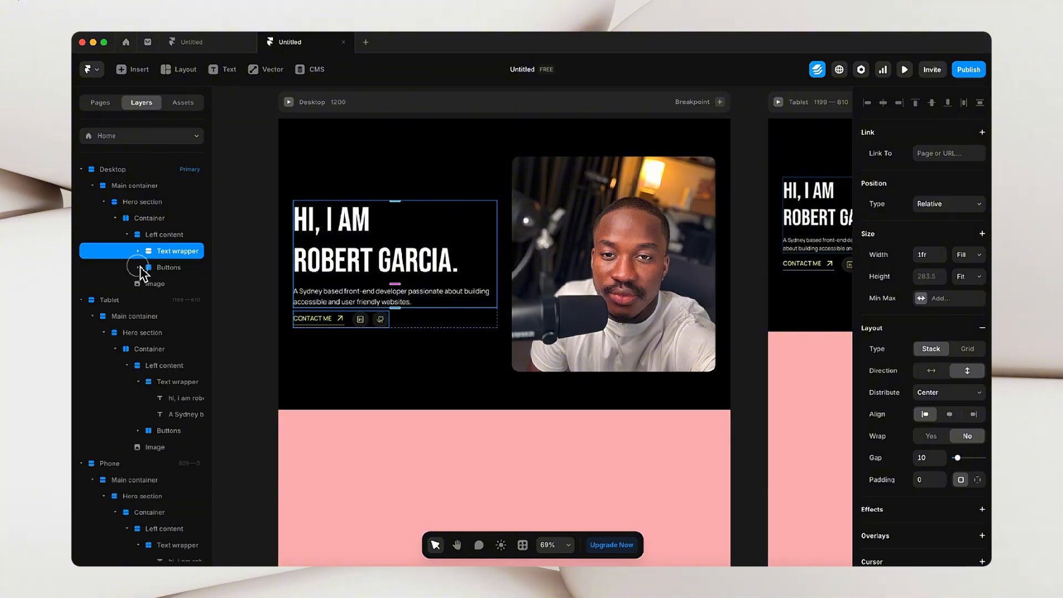
pyautogui.click(166, 268)
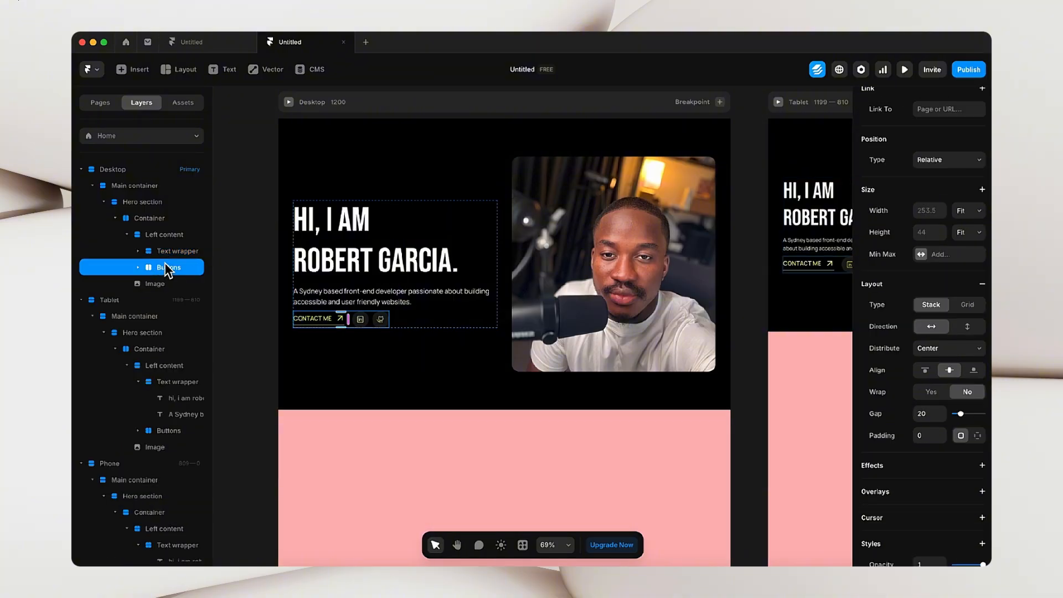
# - Set the gap of the Desktop hero's Left content stack to 40 to separate the text from the buttons
pyautogui.click(165, 237)
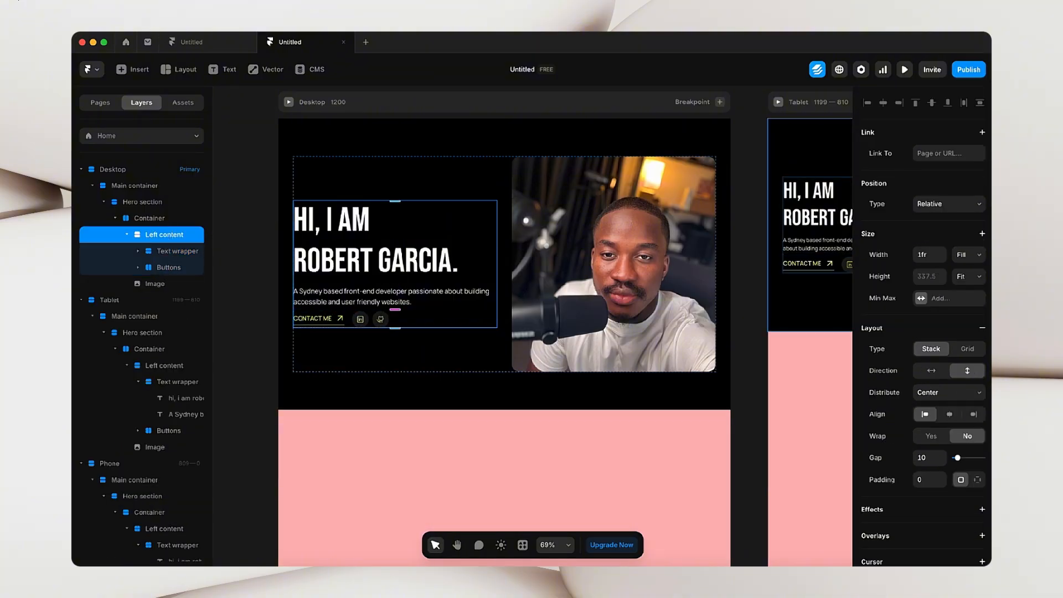
pyautogui.click(935, 462)
pyautogui.write('40')
pyautogui.click(257, 403)
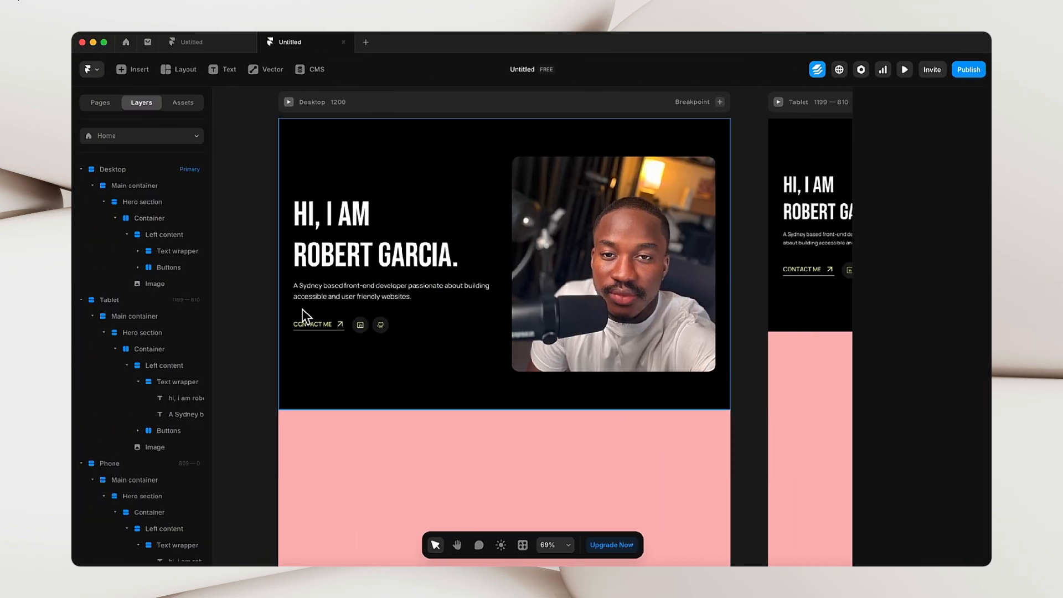
# - Set the line height of the Desktop hero's heading to 0.9 em
pyautogui.click(355, 239)
pyautogui.scroll(2, 978, 390)
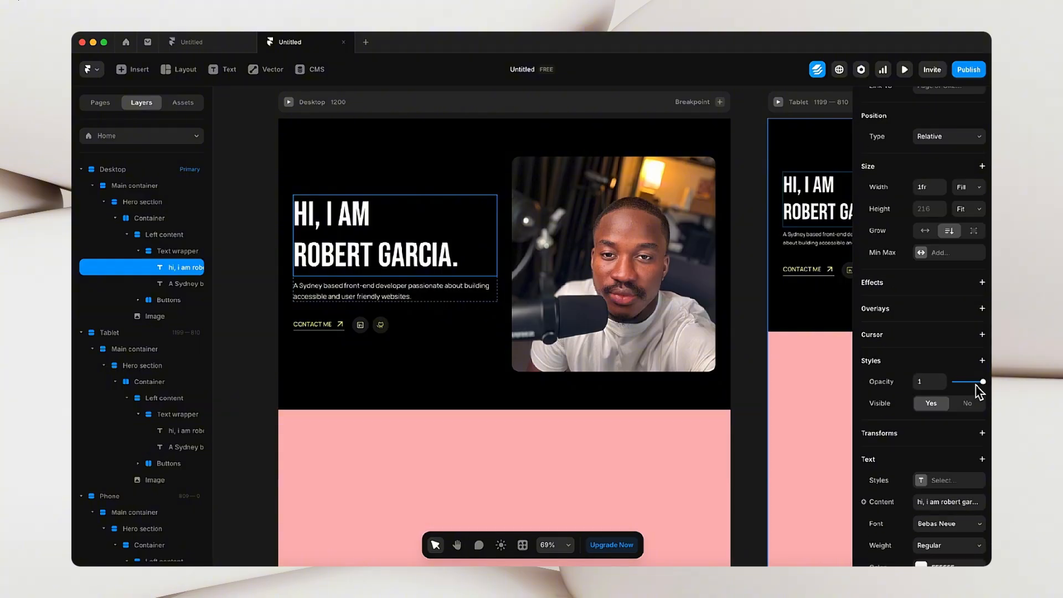
pyautogui.scroll(-3, 976, 388)
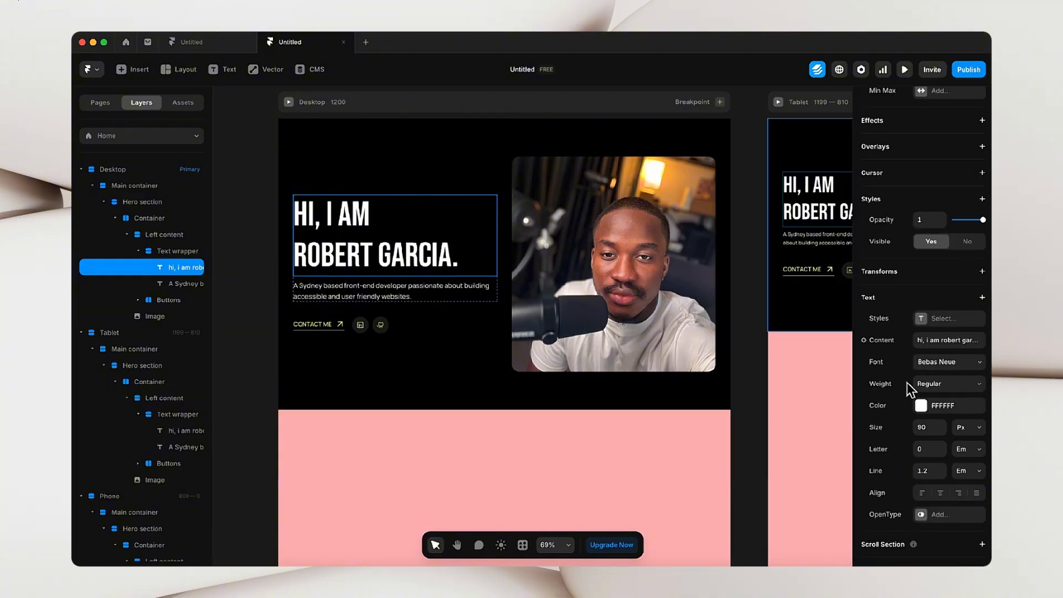
pyautogui.scroll(-2, 911, 387)
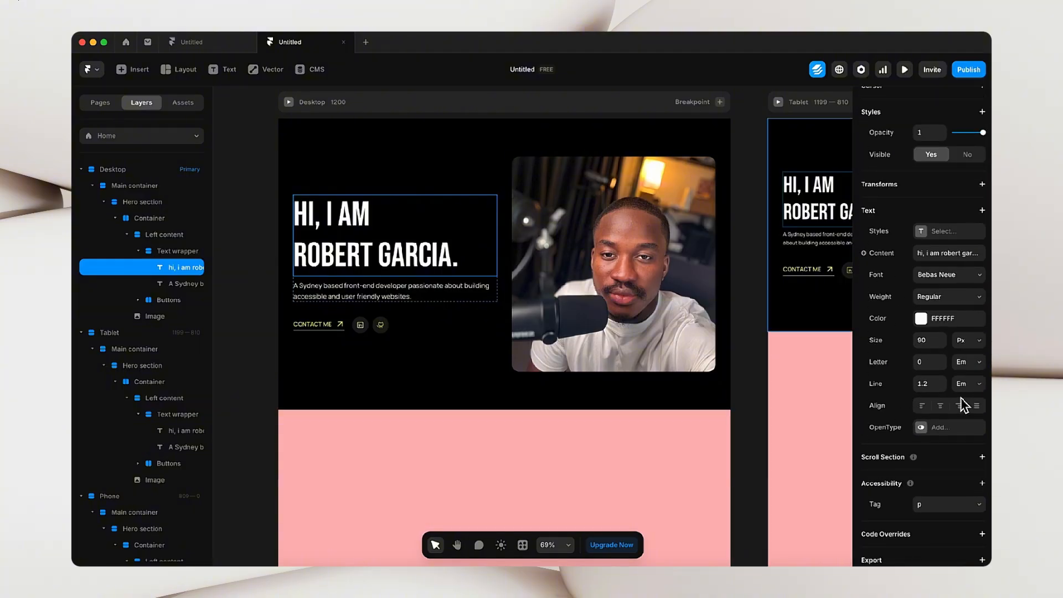
pyautogui.click(942, 389)
pyautogui.click(943, 389)
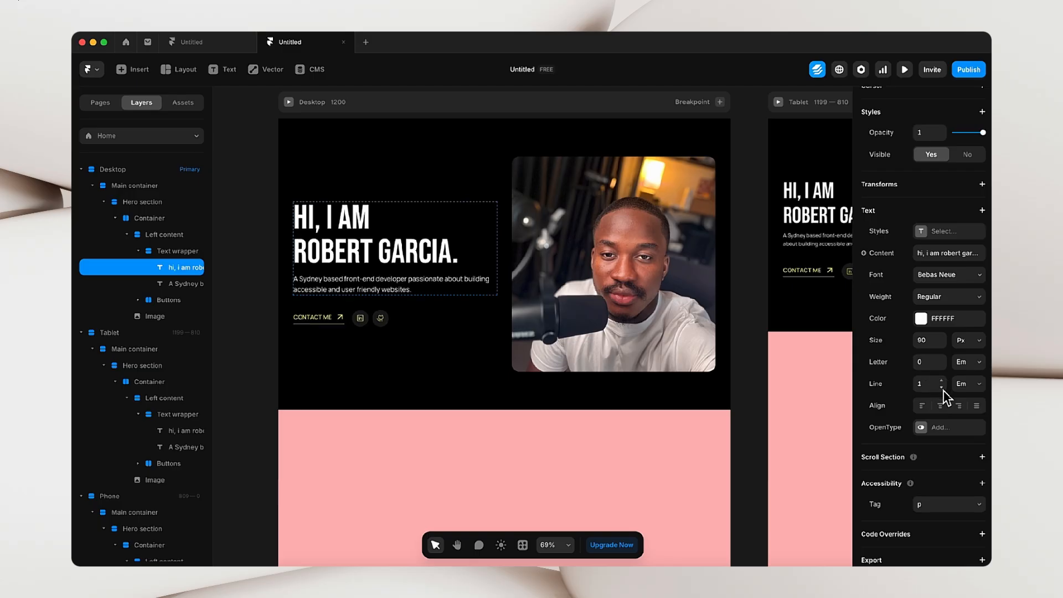
pyautogui.click(942, 389)
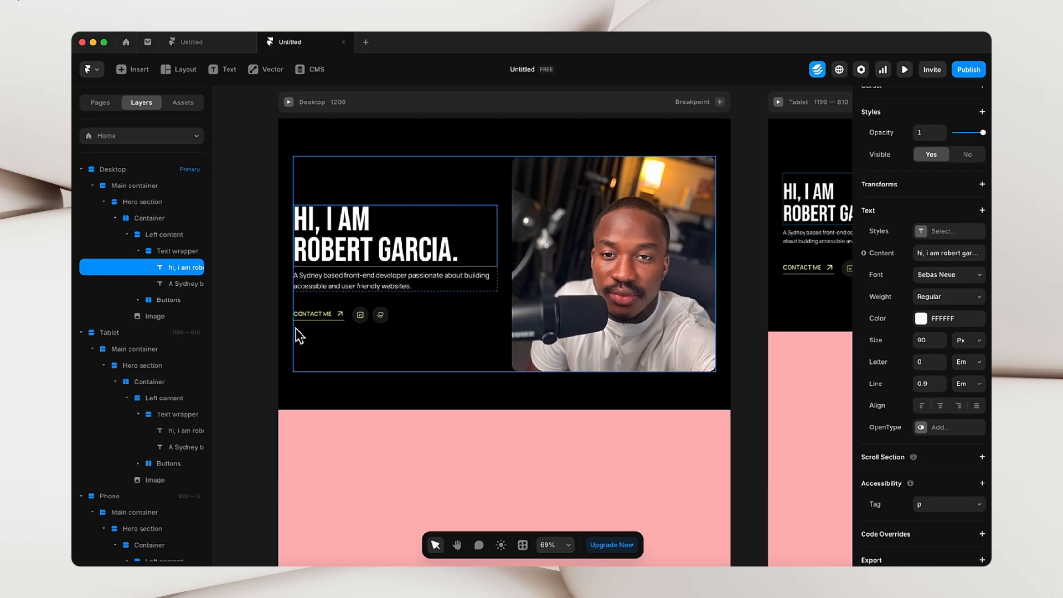
pyautogui.click(268, 323)
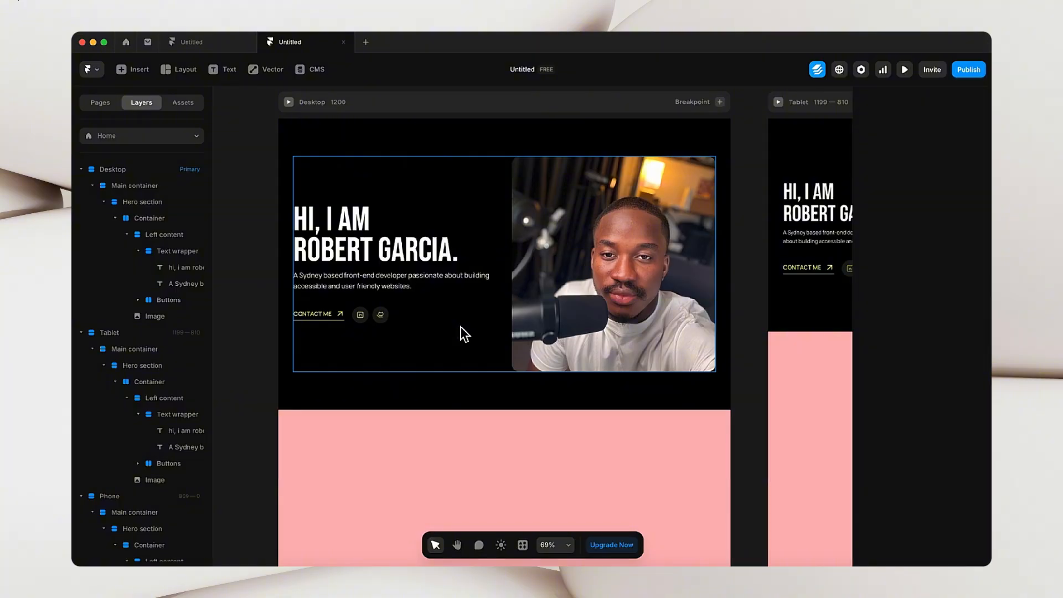
# - Switch to the Figma reference design and examine its Featured Projects section, comparing it with the page built in Framer
pyautogui.scroll(-3, 464, 334)
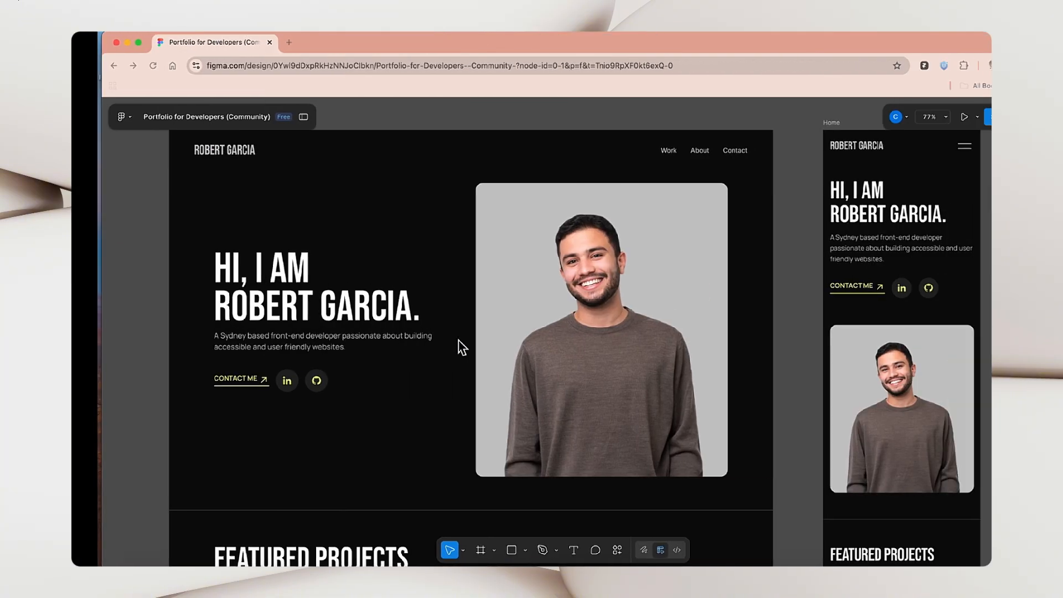
pyautogui.scroll(-10, 407, 382)
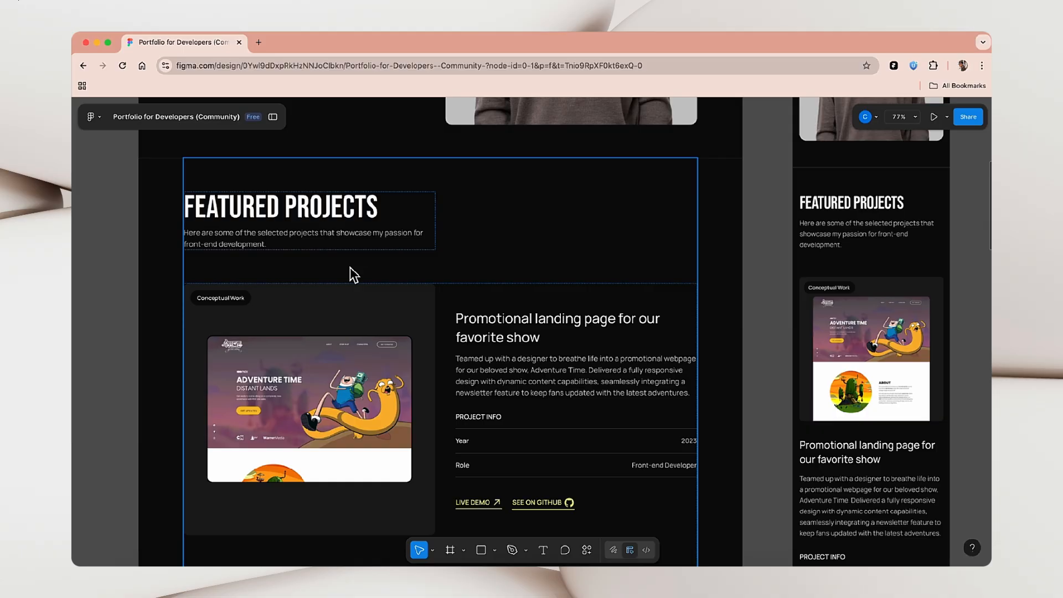
pyautogui.scroll(-4, 354, 277)
pyautogui.scroll(3, 432, 299)
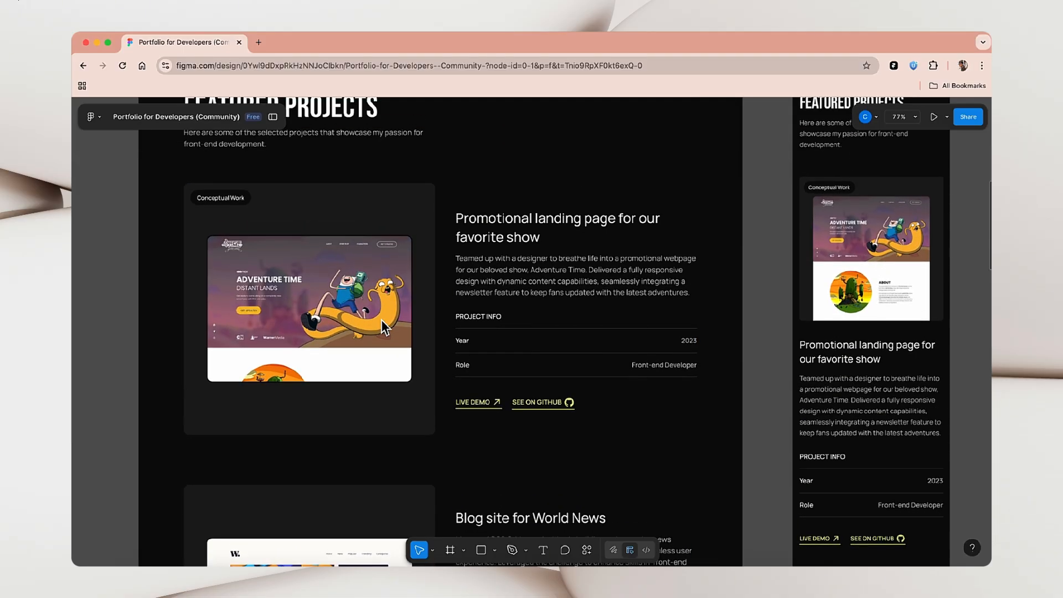
pyautogui.scroll(3, 388, 310)
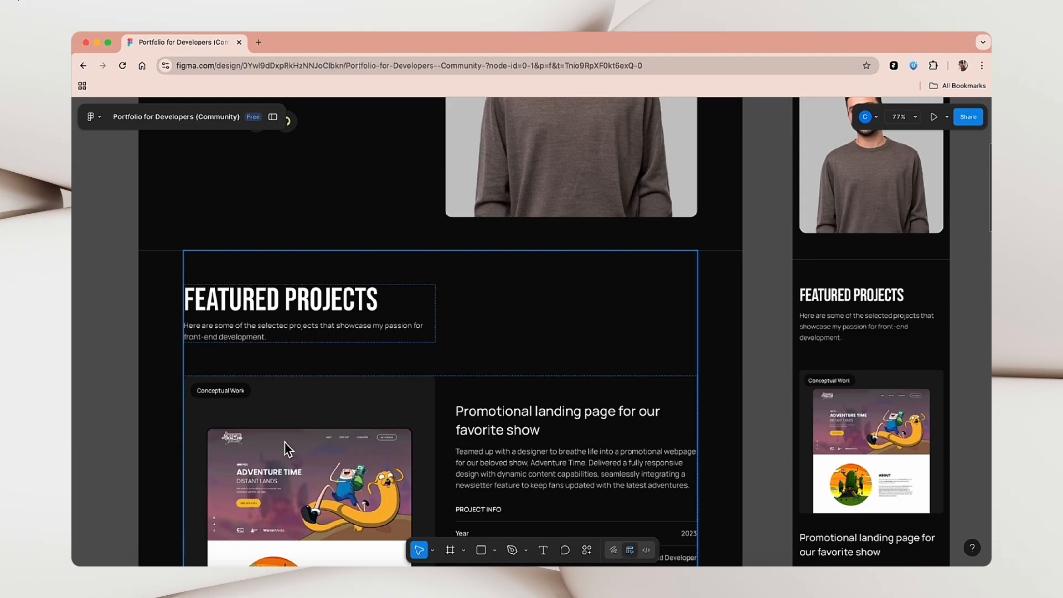
pyautogui.scroll(-3, 285, 443)
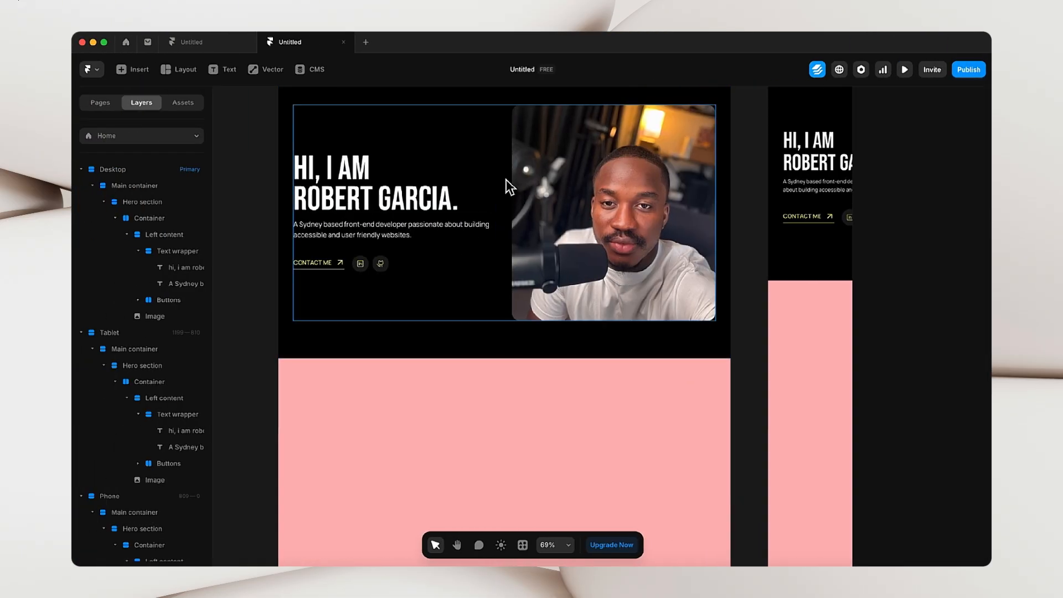
pyautogui.hotkey('ctrl', 'Right')
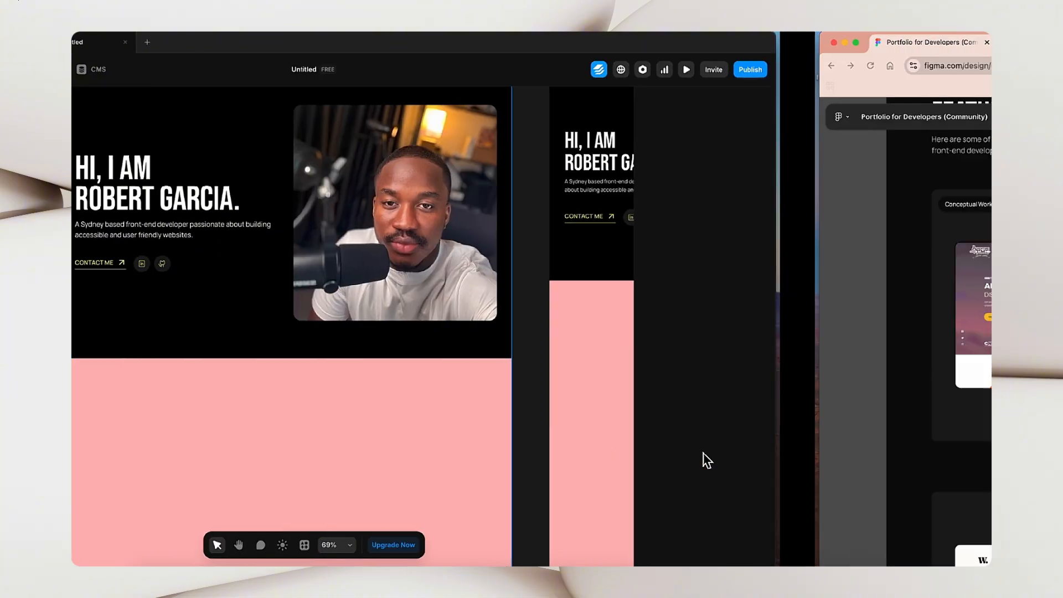
pyautogui.hotkey('ctrl', 'Left')
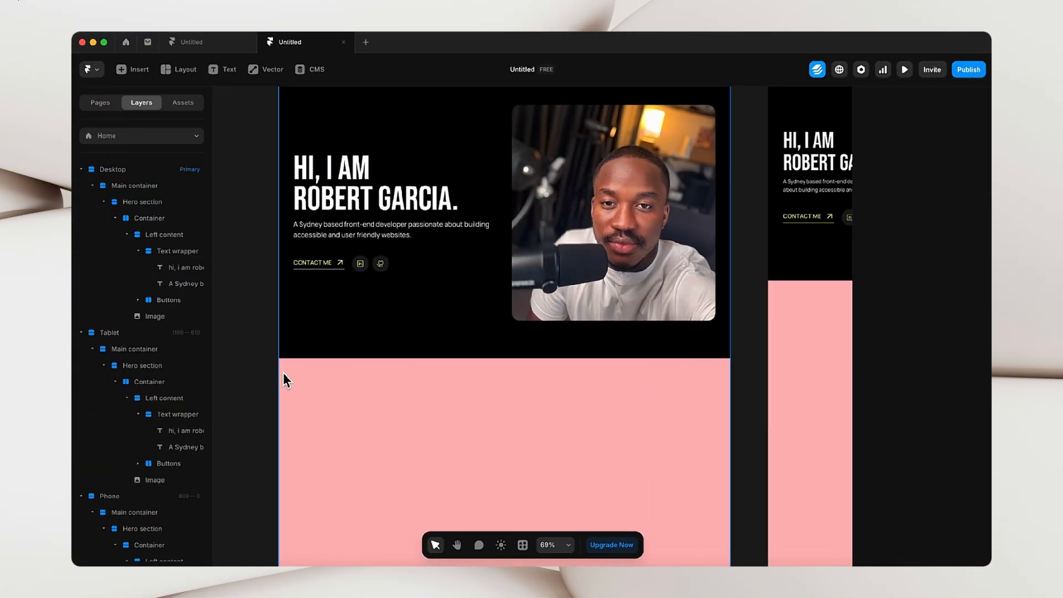
pyautogui.hotkey('ctrl', 'Right')
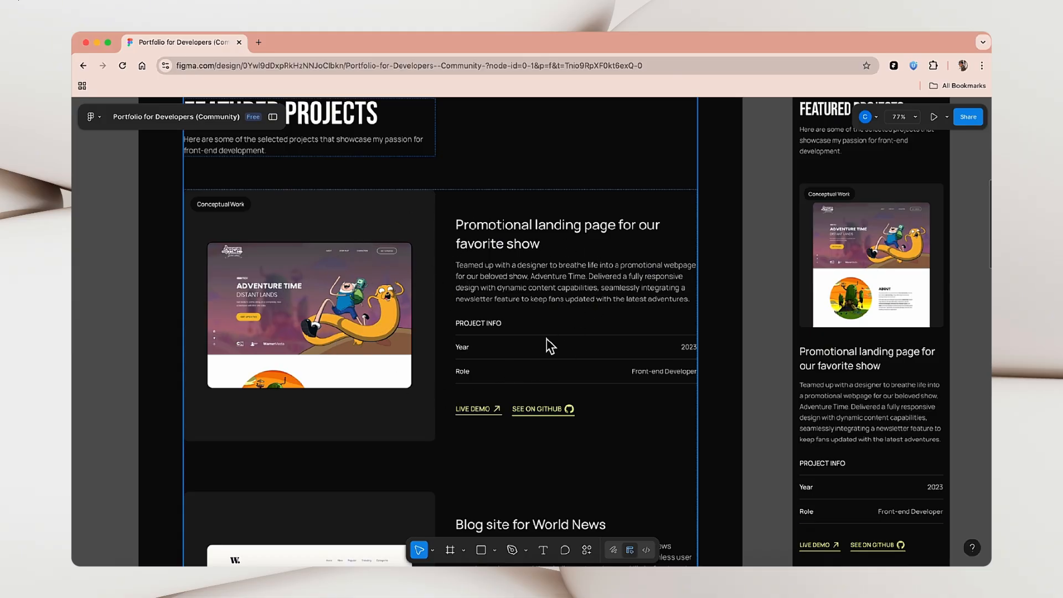
# - Return to Framer and draw an image placeholder about 352 by 352 on the empty canvas beside the Desktop breakpoint
pyautogui.hotkey('ctrl', 'Left')
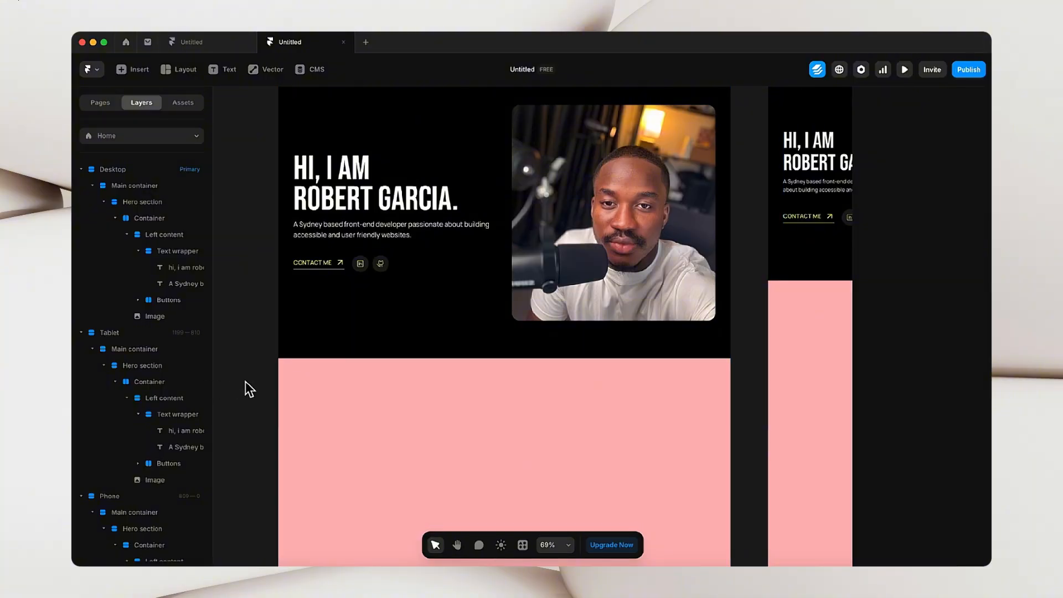
pyautogui.press('h')
pyautogui.moveTo(244, 387); pyautogui.dragTo(620, 391)
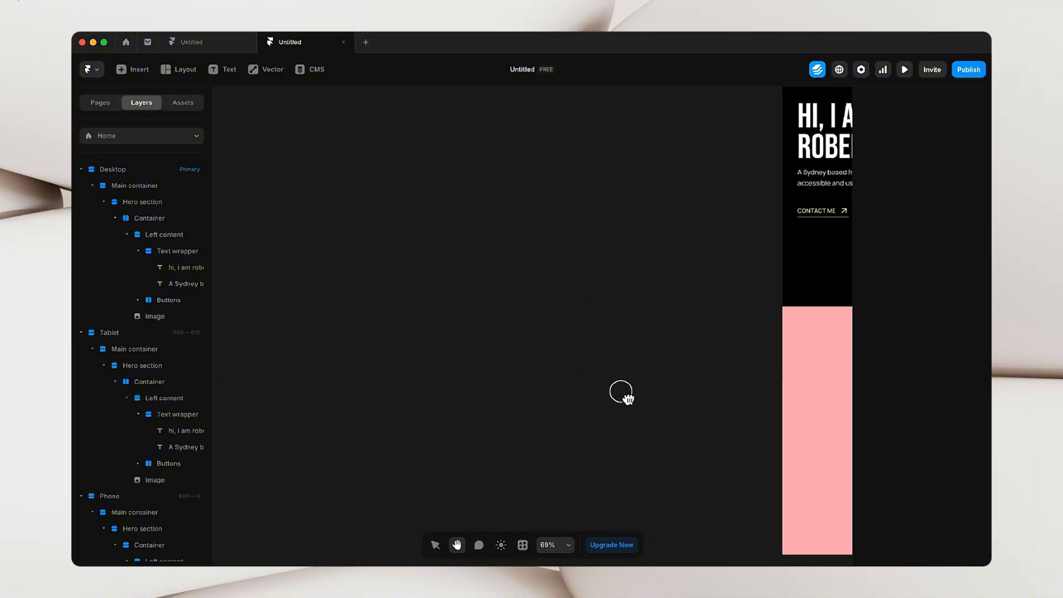
pyautogui.press('space')
pyautogui.moveTo(487, 382); pyautogui.dragTo(550, 396)
pyautogui.scroll(-2, 552, 397)
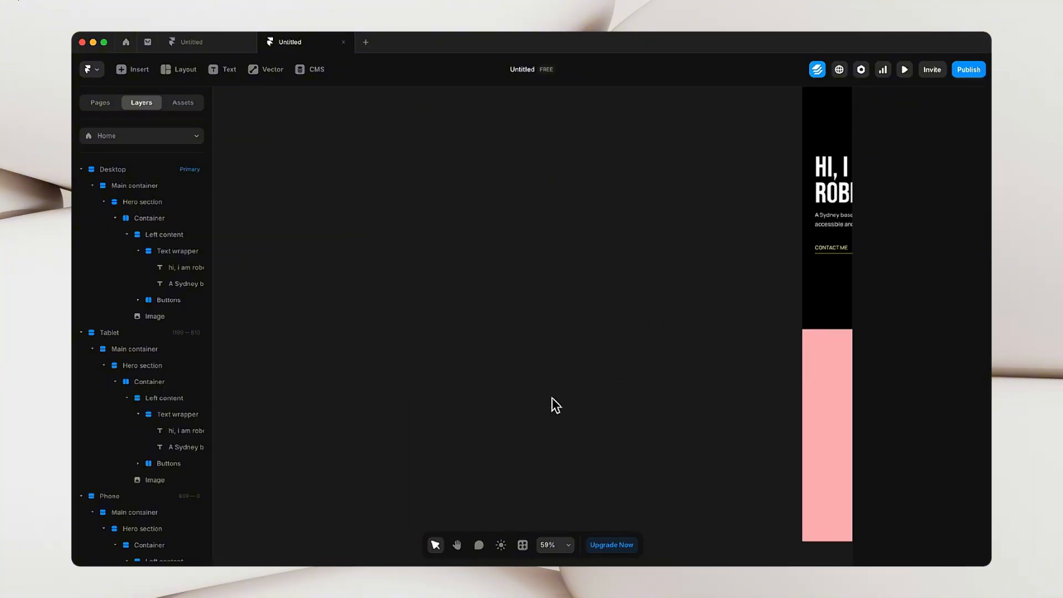
pyautogui.press('space')
pyautogui.moveTo(427, 358); pyautogui.dragTo(437, 357)
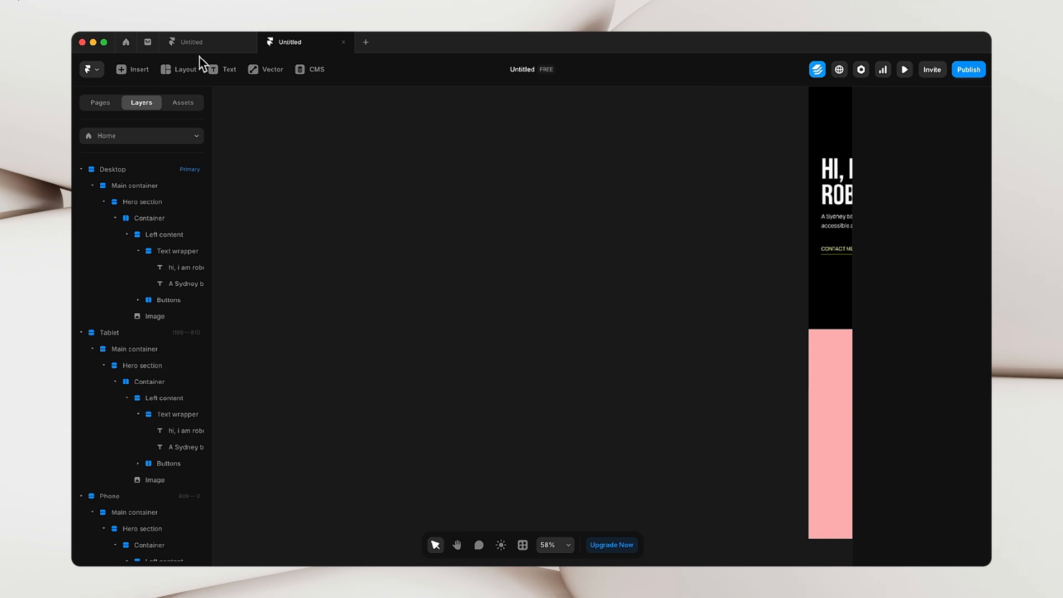
pyautogui.click(186, 71)
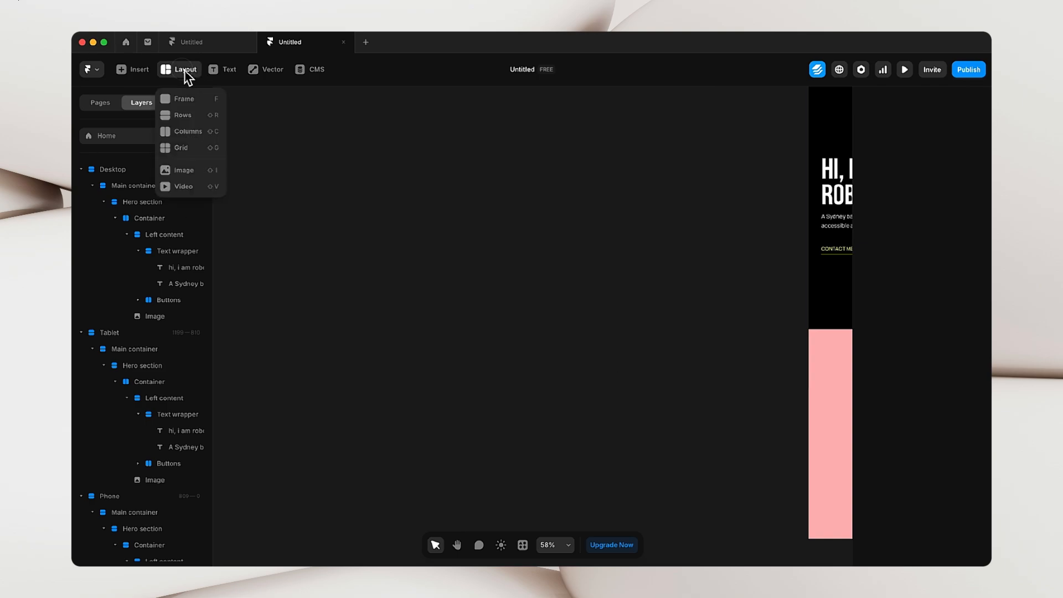
pyautogui.click(184, 171)
pyautogui.moveTo(316, 311); pyautogui.dragTo(428, 439)
pyautogui.moveTo(369, 357); pyautogui.dragTo(405, 360)
pyautogui.click(531, 351)
# - Check the first project card in the Figma reference, then open the context actions of the new image placeholder in Framer
pyautogui.press('space')
pyautogui.hotkey('ctrl', 'Right')
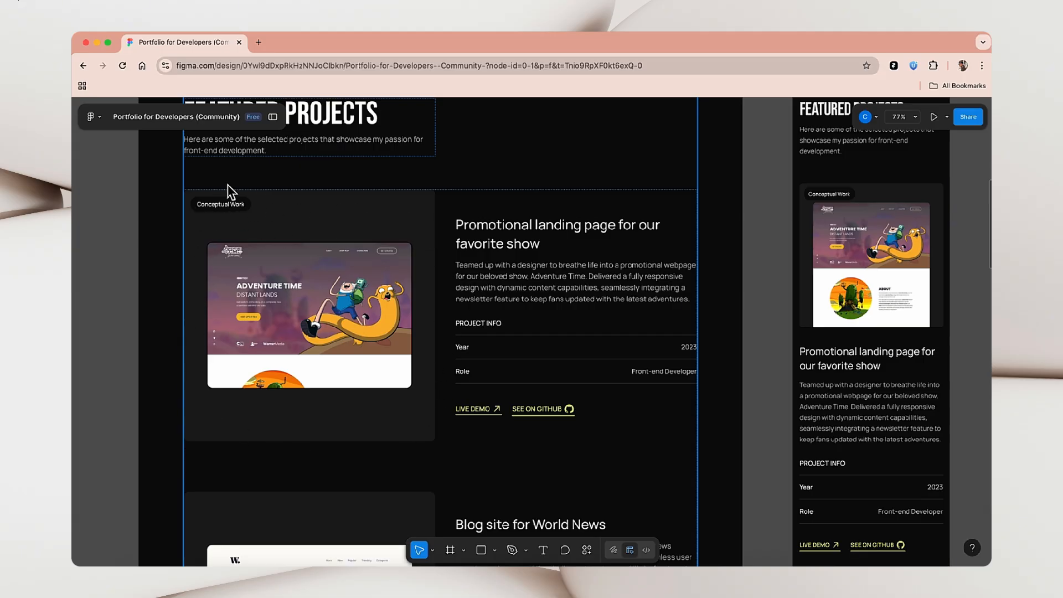
pyautogui.hotkey('ctrl', 'Left')
pyautogui.moveTo(358, 365); pyautogui.dragTo(383, 353)
pyautogui.rightClick(381, 361)
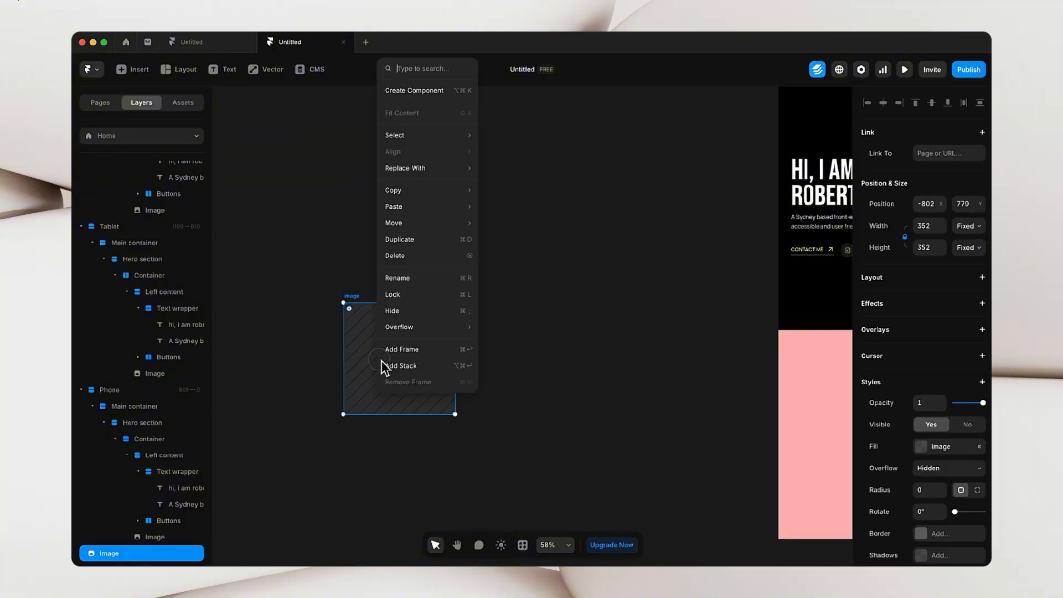
# - Wrap the standalone image in a stack and set the stack's width and height to Fit Content
pyautogui.click(431, 367)
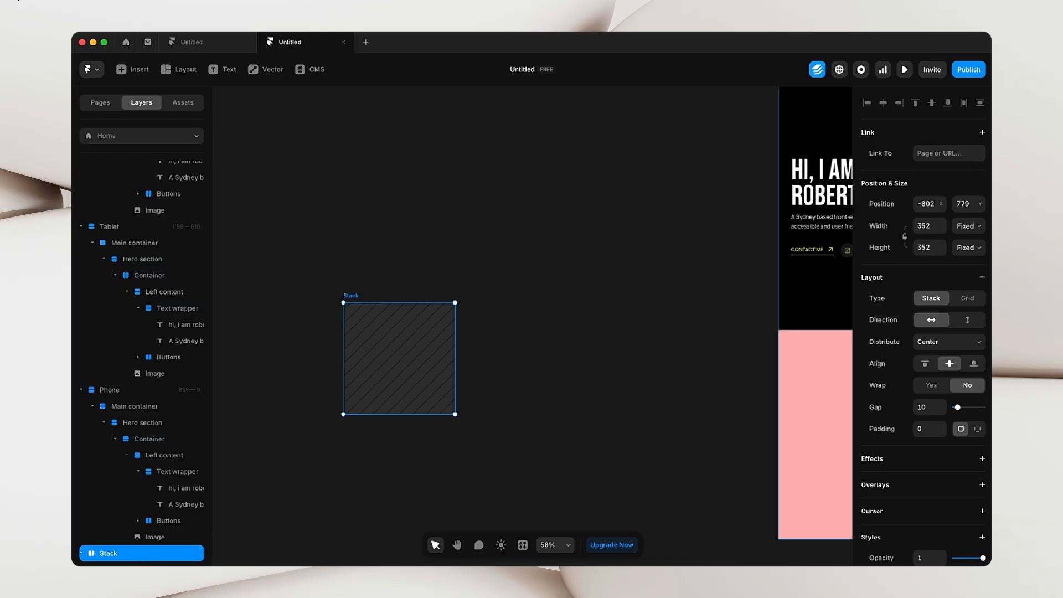
pyautogui.click(969, 227)
pyautogui.click(966, 263)
pyautogui.click(967, 248)
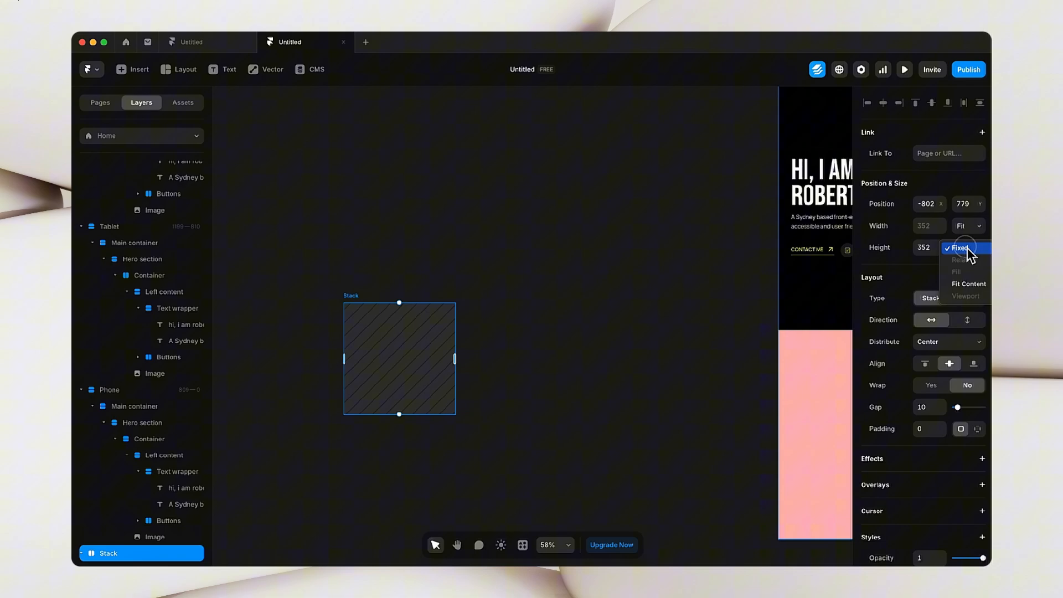
pyautogui.click(975, 285)
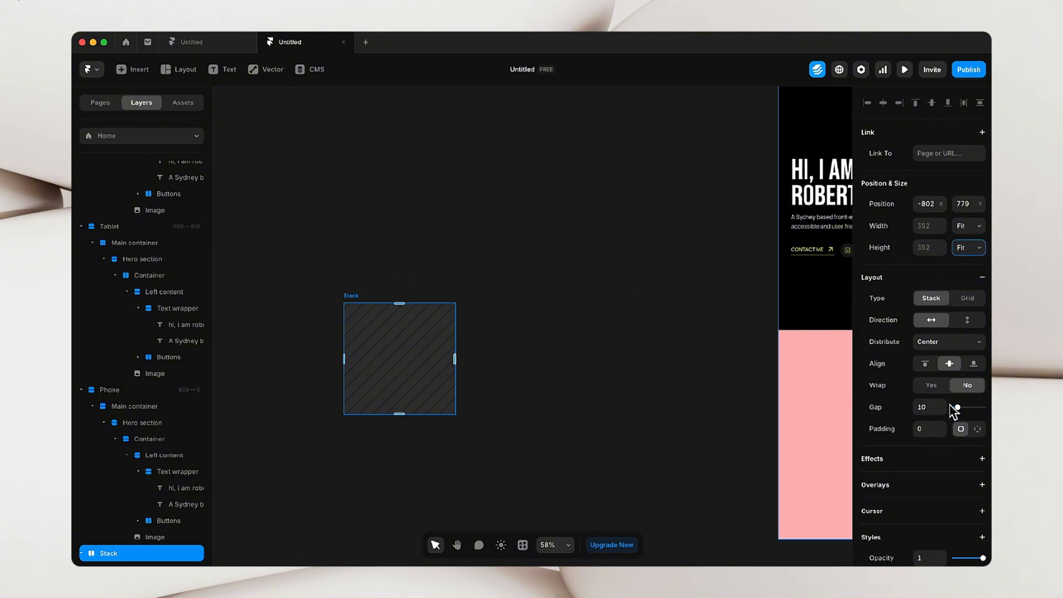
# - Set the padding of the stack around the image to 40 on all sides
pyautogui.click(928, 412)
pyautogui.write('40')
pyautogui.press('super+space')
pyautogui.press('super+space')
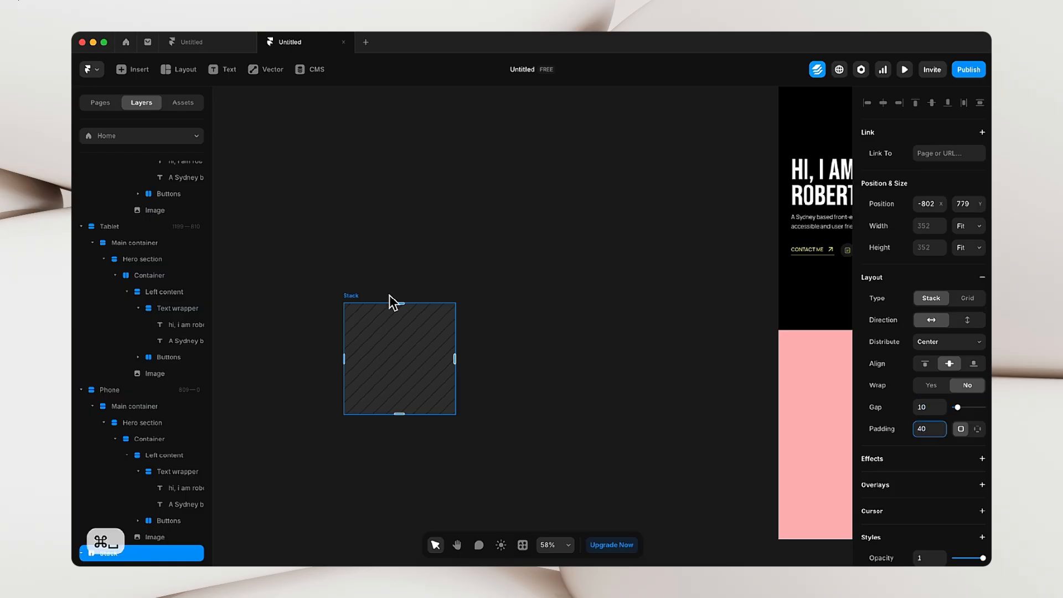
pyautogui.click(411, 267)
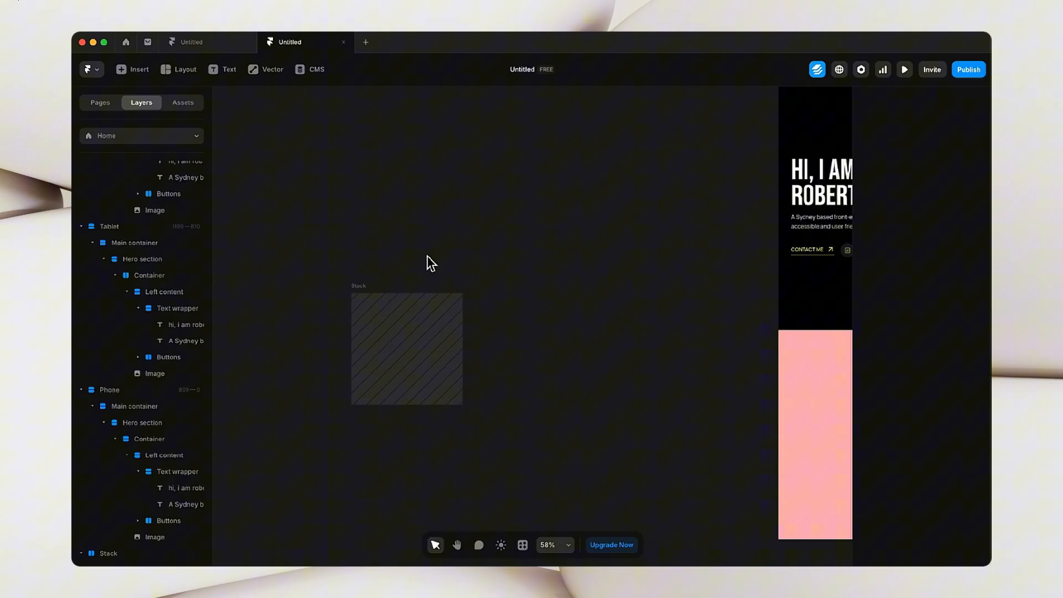
pyautogui.click(371, 285)
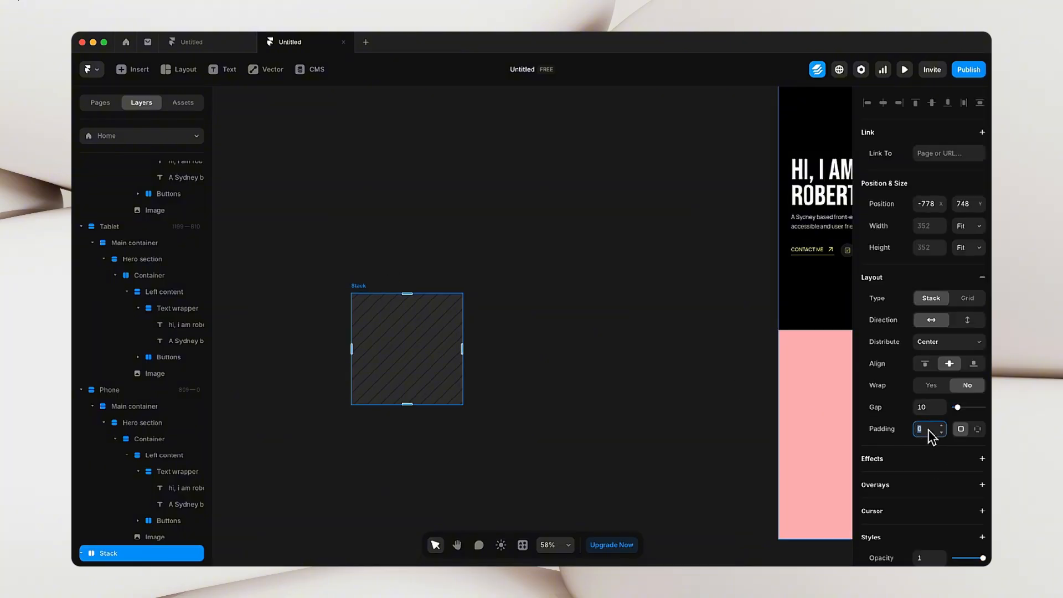
pyautogui.write('40')
pyautogui.click(339, 294)
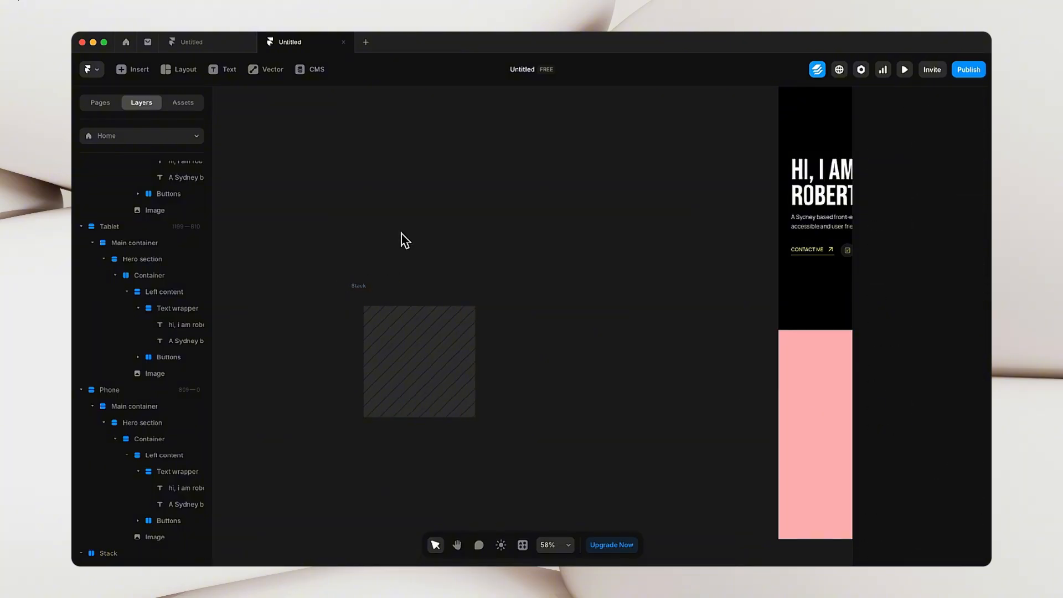
pyautogui.click(357, 281)
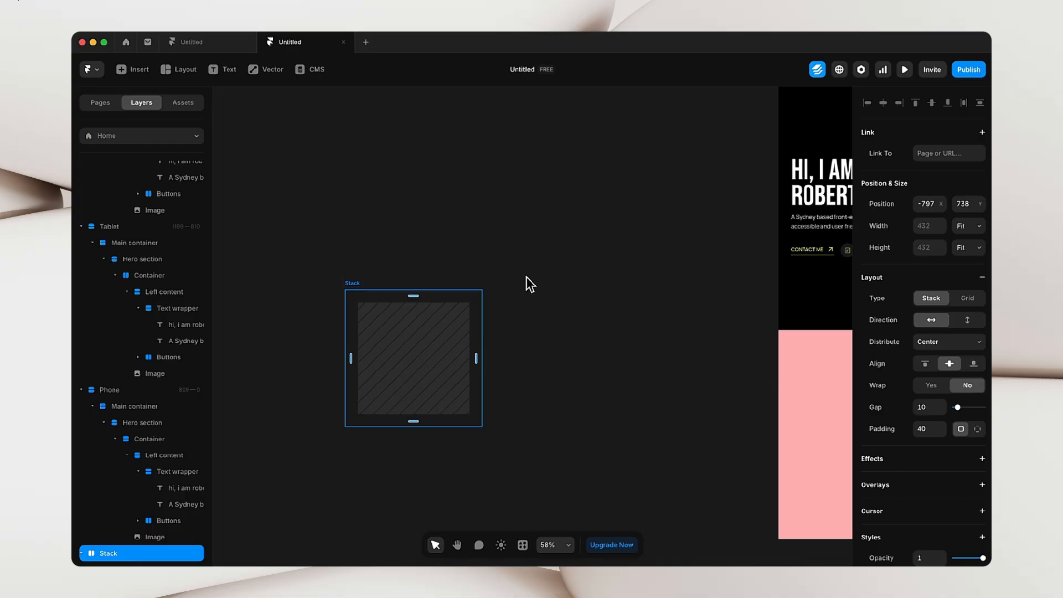
# - Give the image stack a mostly transparent FFFFFF fill and move it up and to the left on the canvas
pyautogui.scroll(-5, 982, 357)
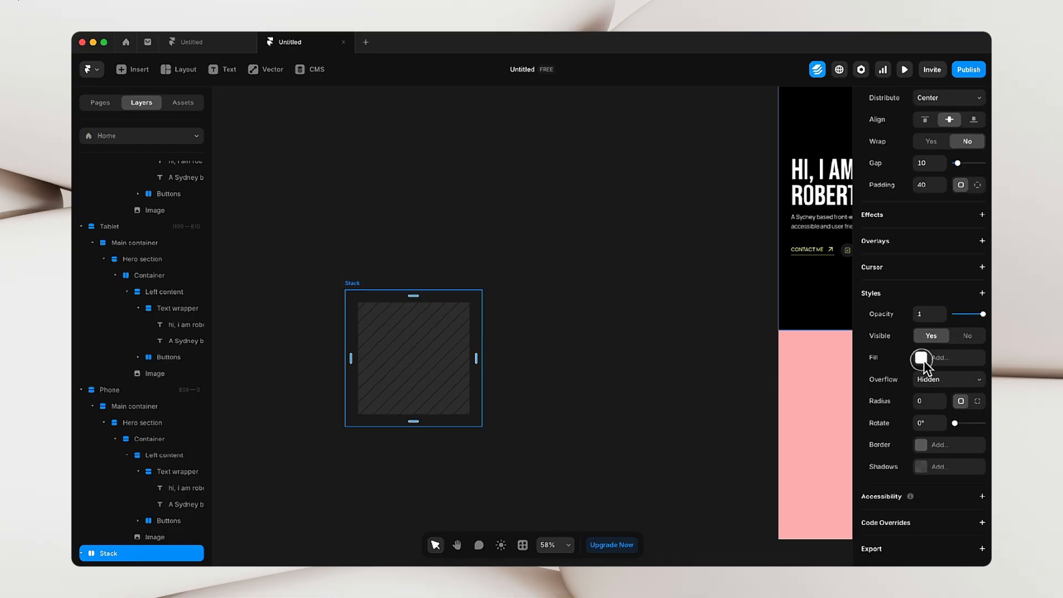
pyautogui.click(922, 357)
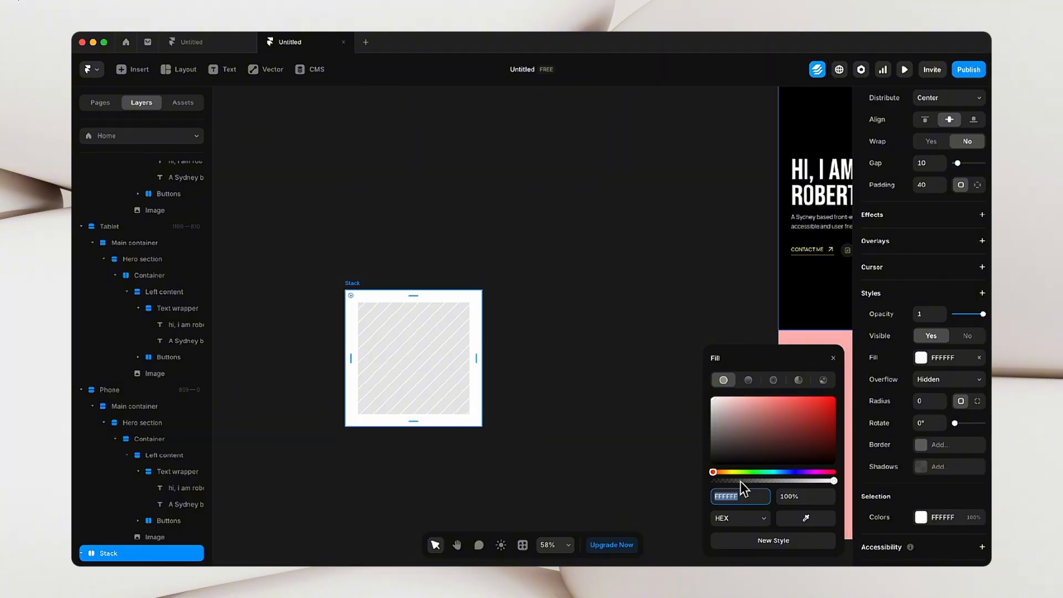
pyautogui.moveTo(743, 481); pyautogui.dragTo(725, 481)
pyautogui.click(629, 249)
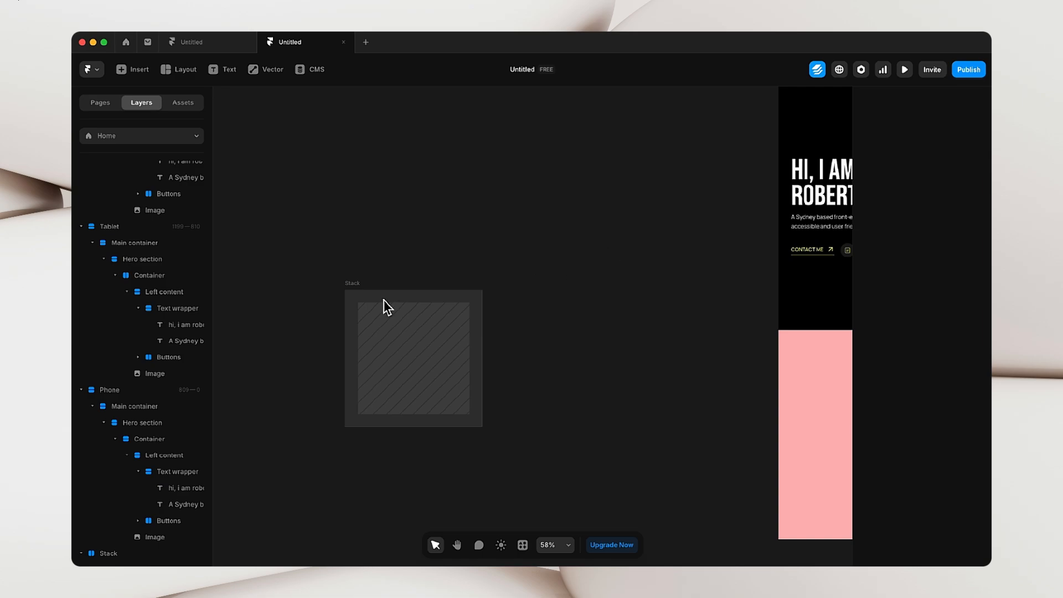
pyautogui.moveTo(363, 287); pyautogui.dragTo(332, 233)
# - Check the project card in the Figma design, then set the image stack's top and bottom padding to 100 in Framer
pyautogui.hotkey('ctrl', 'Right')
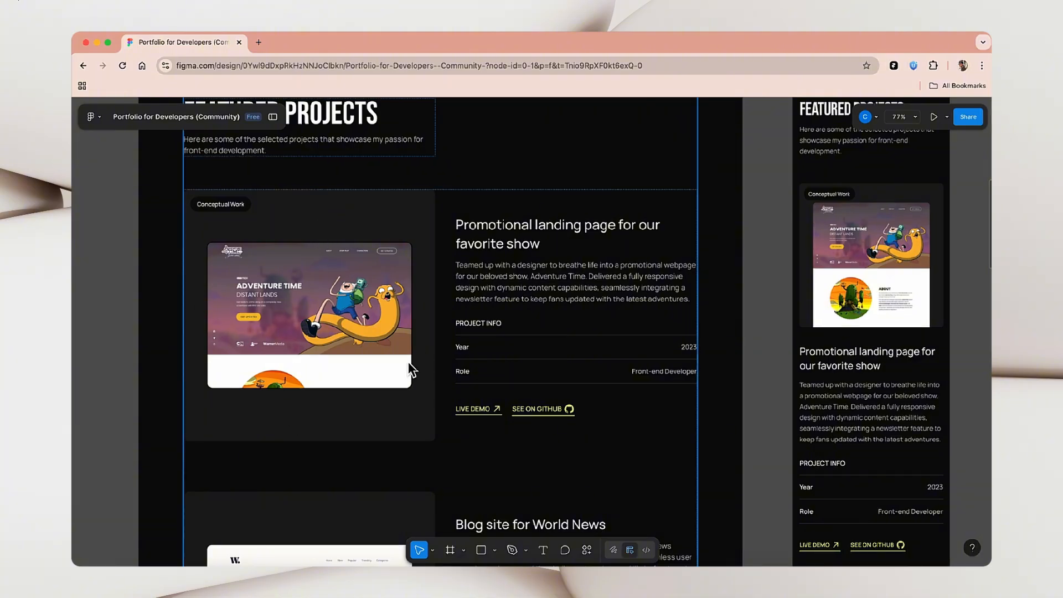
pyautogui.hotkey('ctrl', 'Left')
pyautogui.click(363, 226)
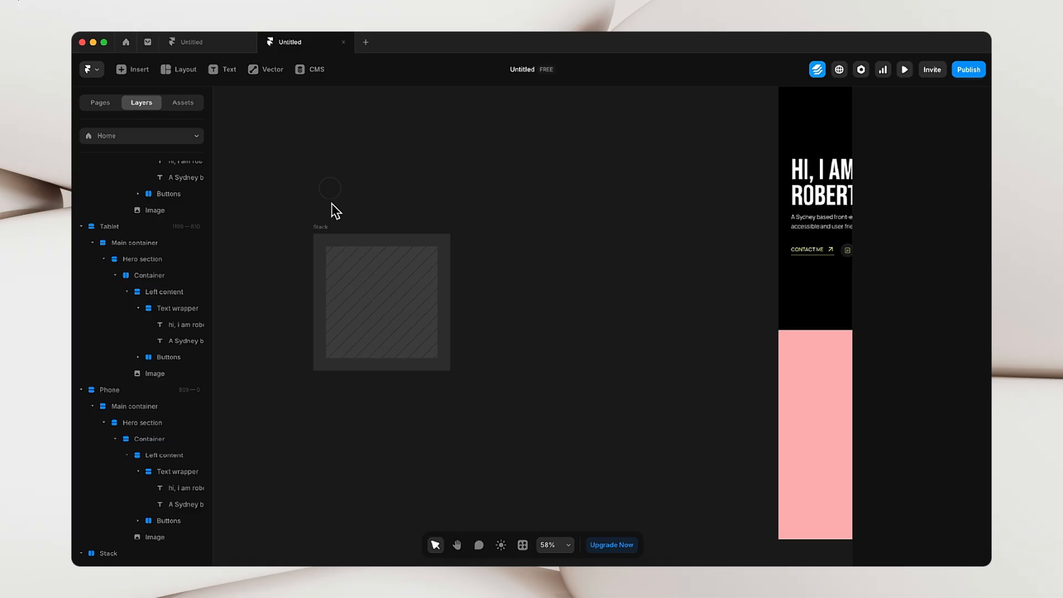
pyautogui.click(325, 231)
pyautogui.scroll(-2, 981, 290)
pyautogui.scroll(3, 981, 290)
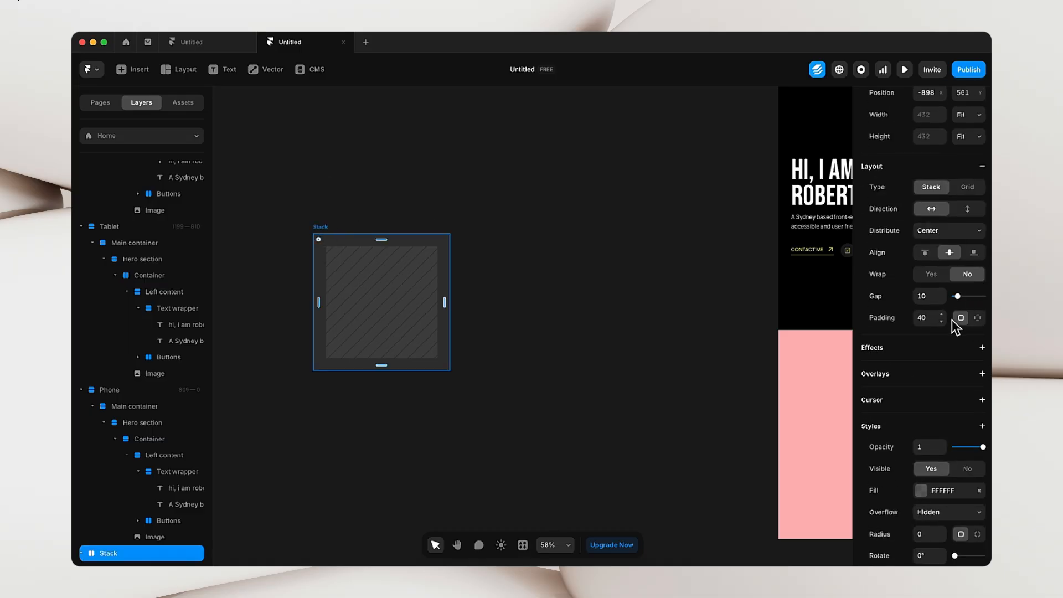
pyautogui.click(978, 320)
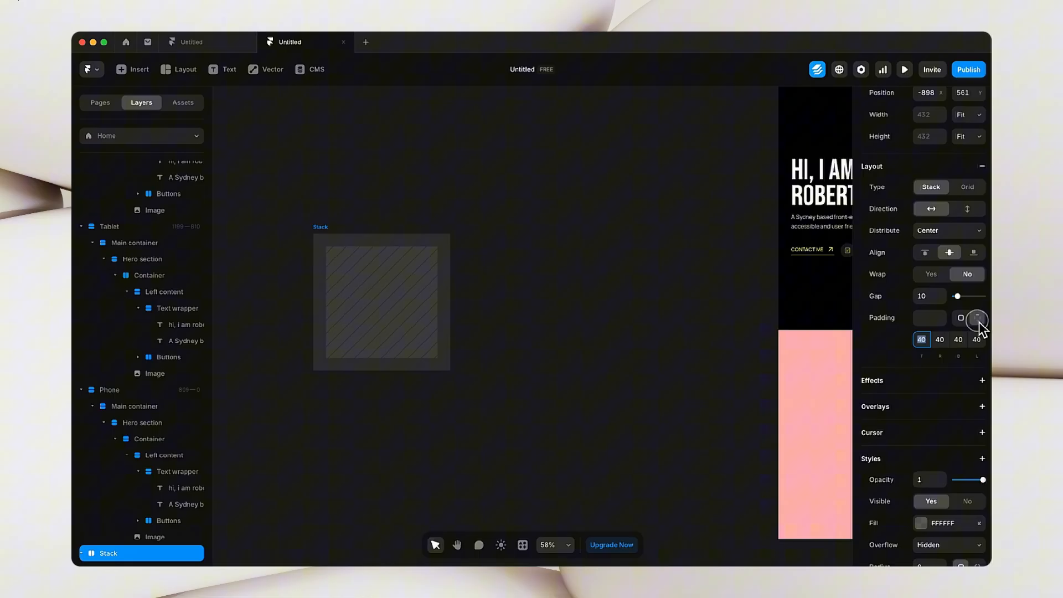
pyautogui.click(924, 340)
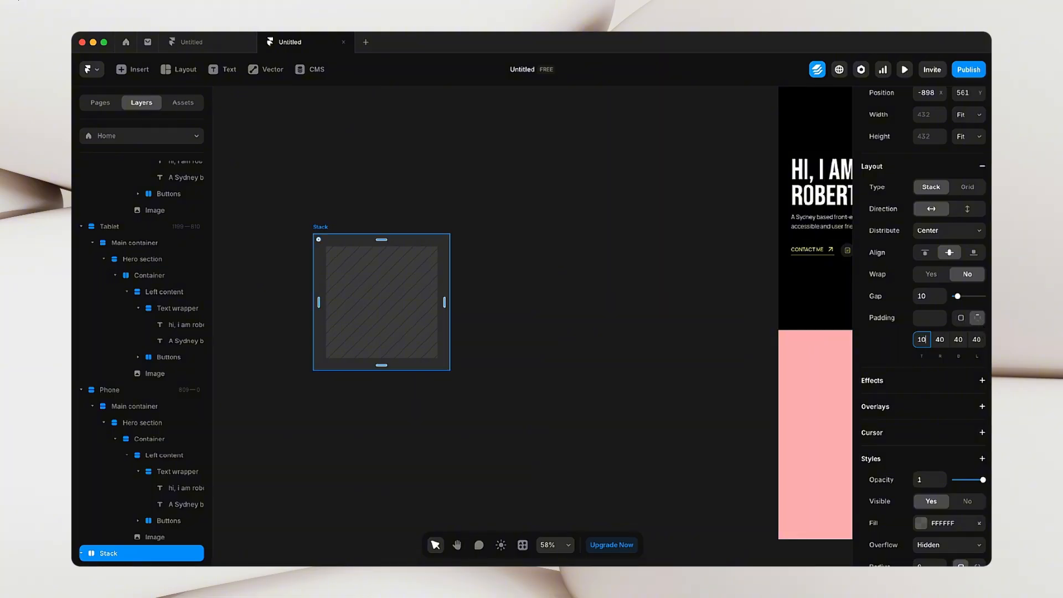
pyautogui.click(958, 339)
pyautogui.write('100')
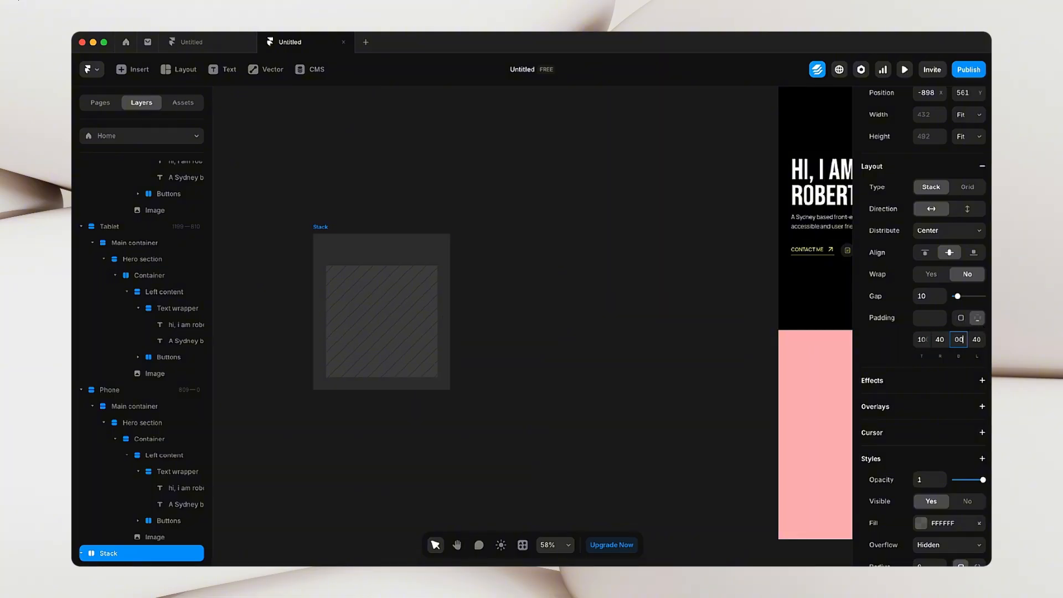
pyautogui.click(614, 413)
pyautogui.click(337, 230)
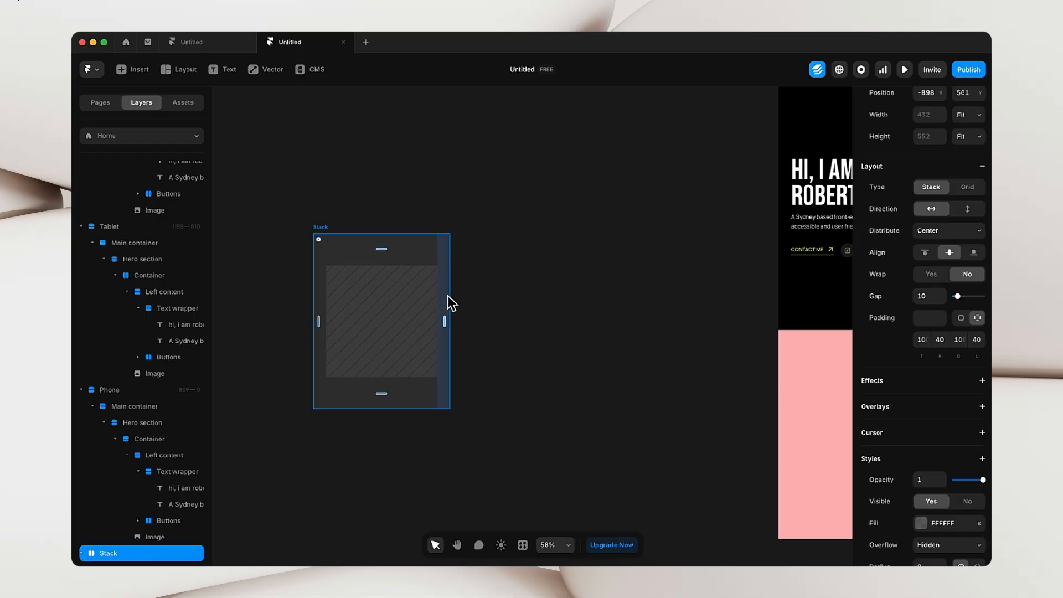
# - Set the image stack's width to Fixed and widen it to 605
pyautogui.scroll(3, 942, 221)
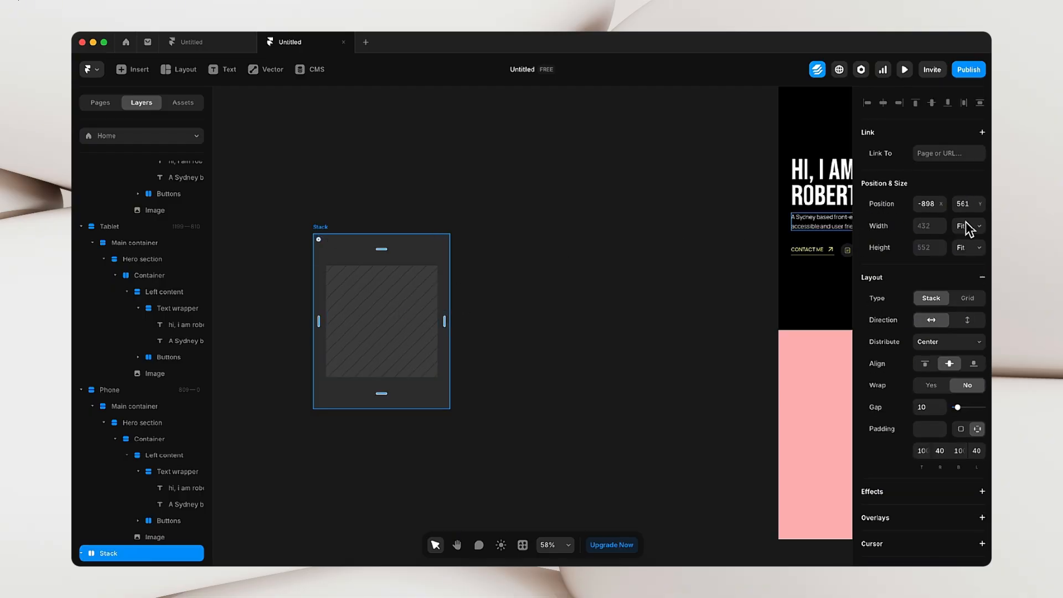
pyautogui.click(969, 226)
pyautogui.click(962, 190)
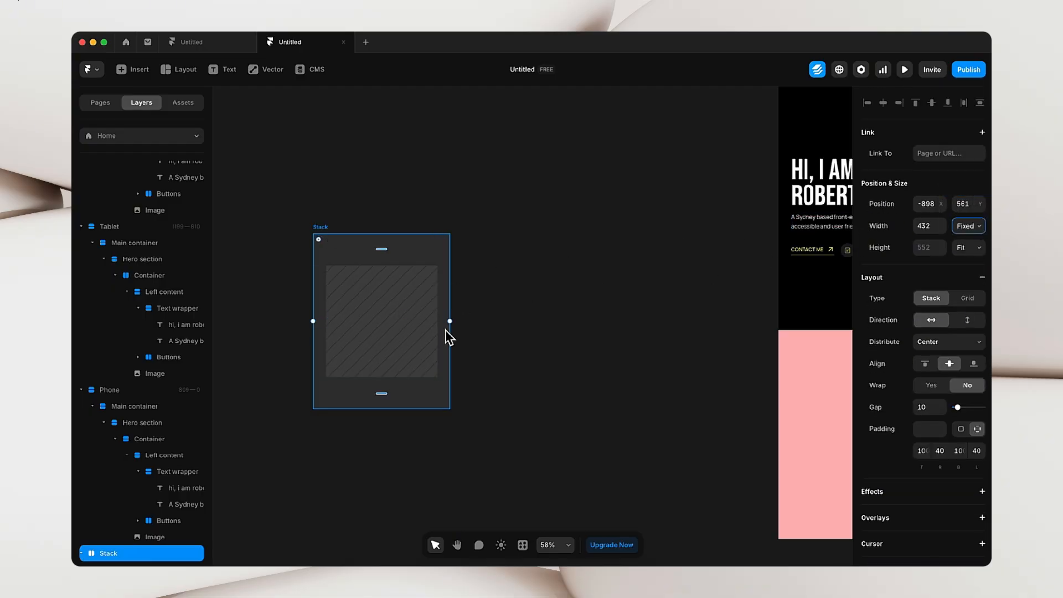
pyautogui.moveTo(455, 325); pyautogui.dragTo(506, 323)
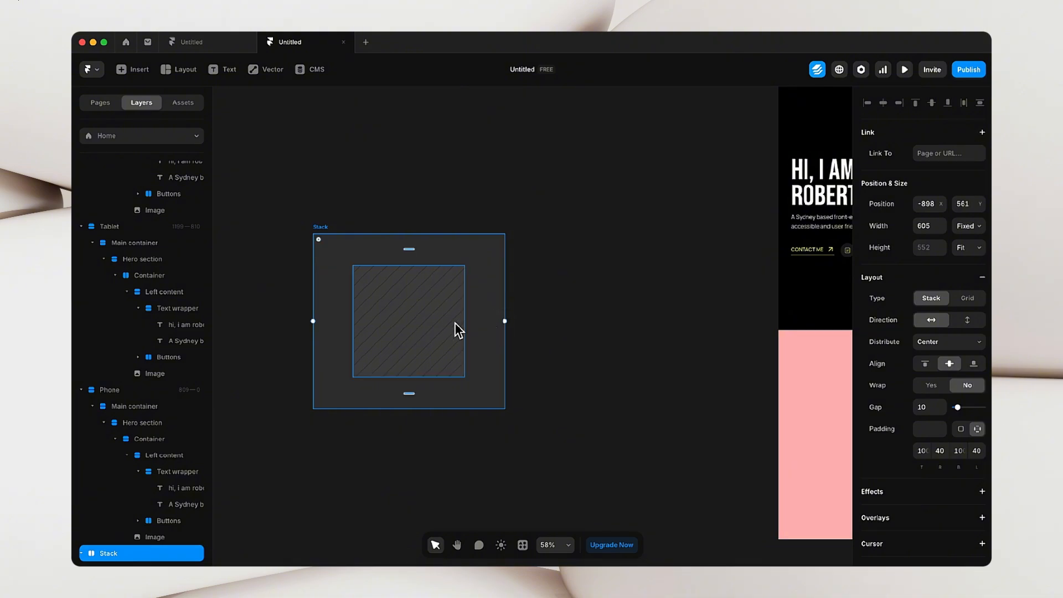
# - Set the width of the image inside the stack to Fill, then narrow the stack from its right edge
pyautogui.click(410, 327)
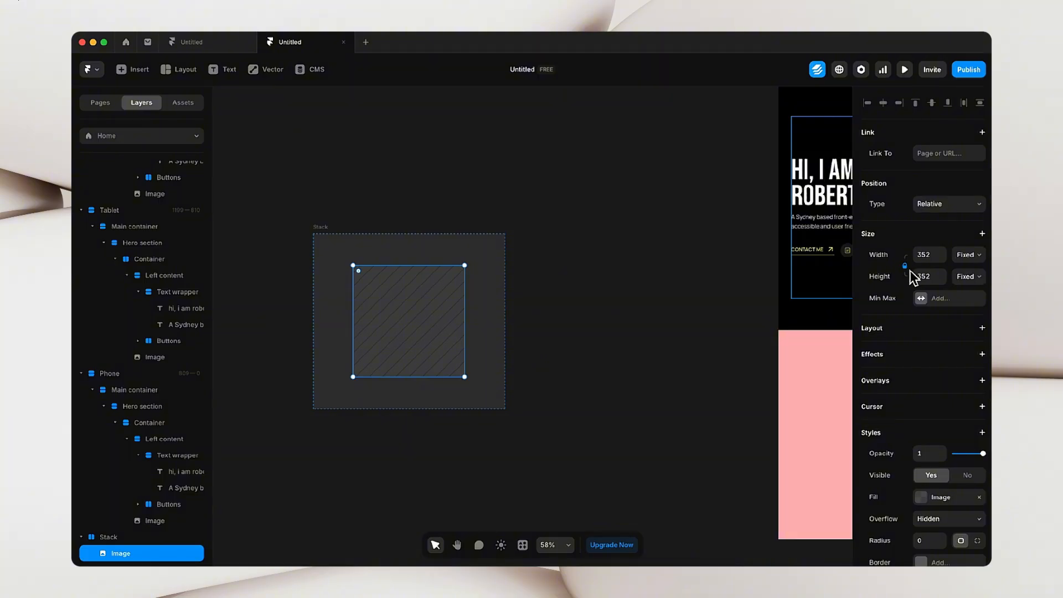
pyautogui.click(978, 257)
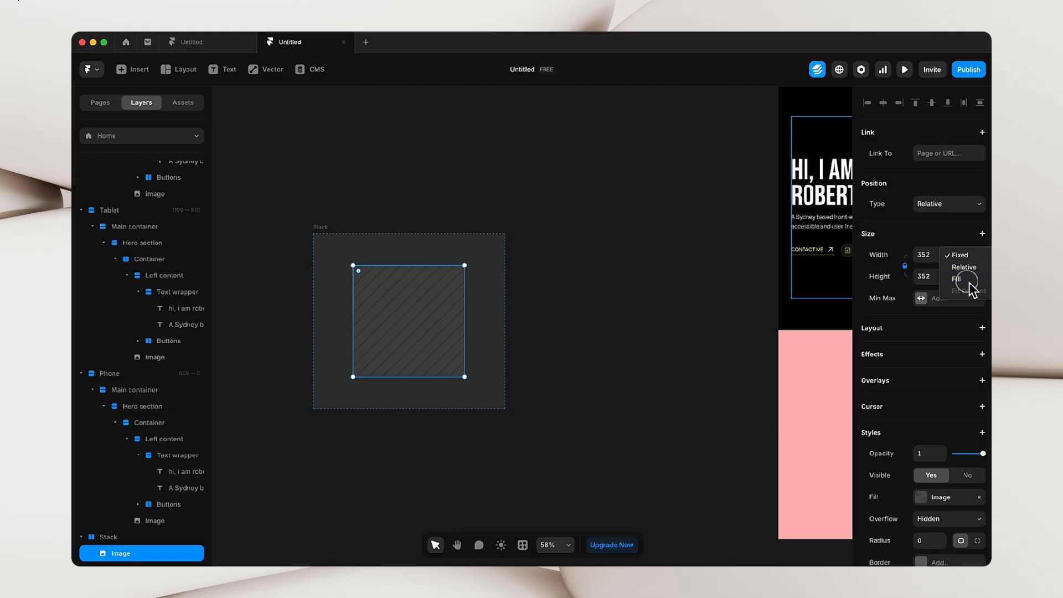
pyautogui.click(966, 269)
pyautogui.click(493, 170)
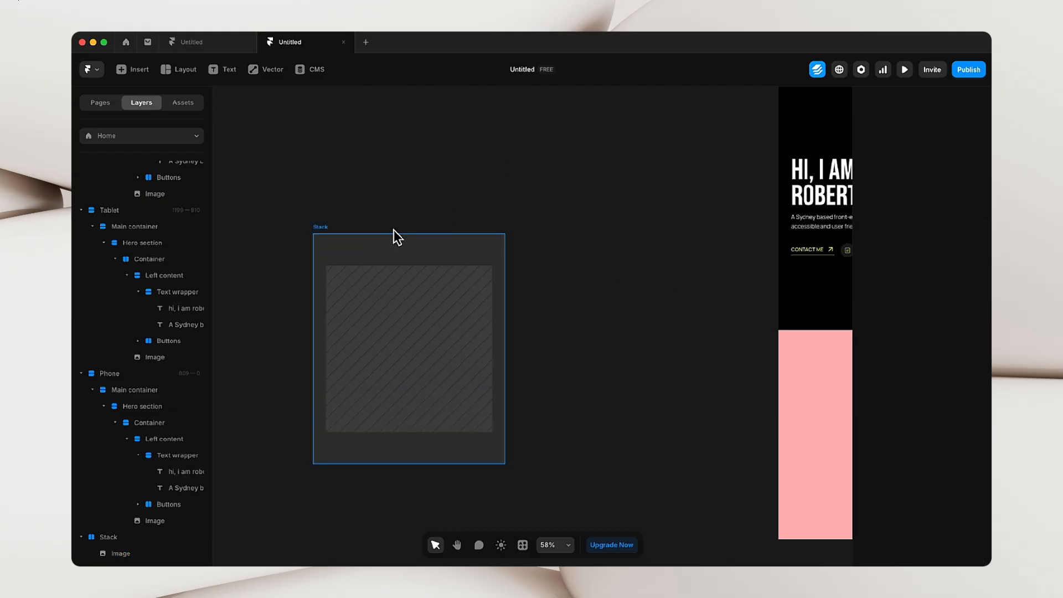
pyautogui.click(319, 232)
pyautogui.moveTo(505, 351); pyautogui.dragTo(462, 357)
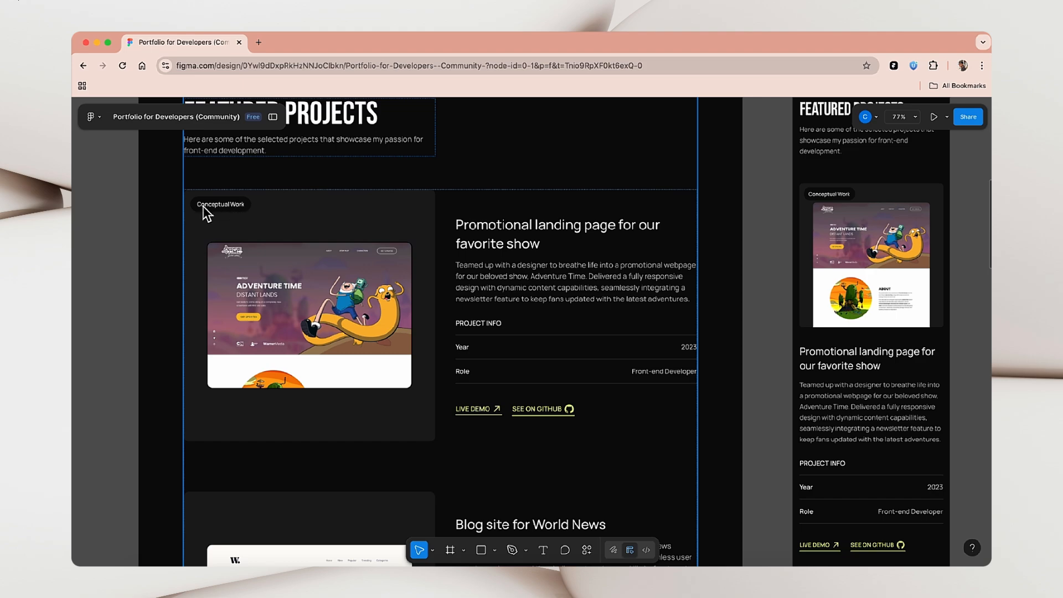
# - Copy the "Conceptual Work" tag text from the first project card in the Figma design
pyautogui.click(217, 202)
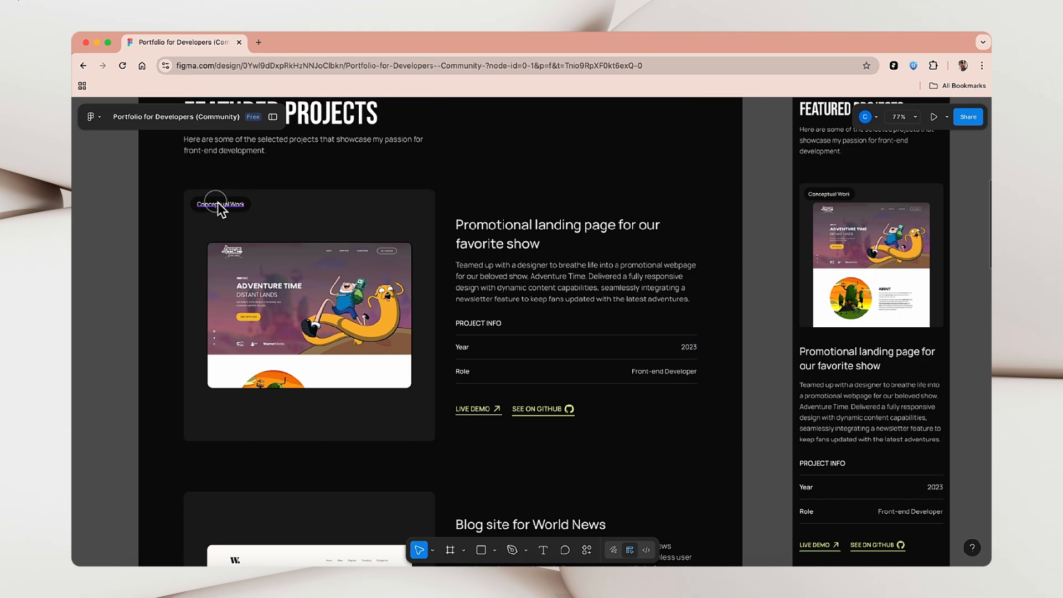
pyautogui.press('super+c')
pyautogui.hotkey('ctrl', 'Left')
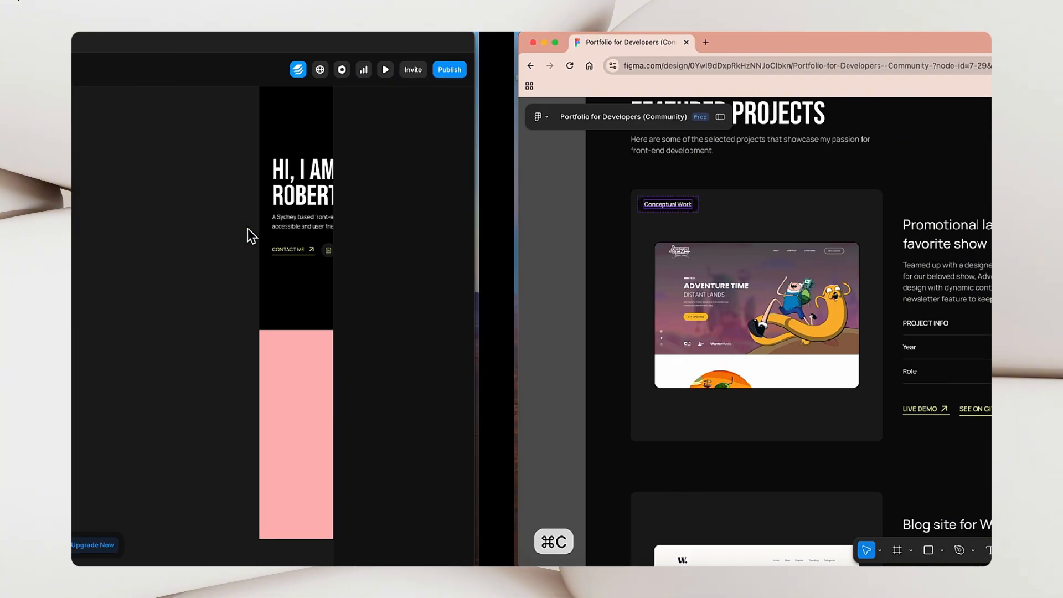
# - Paste the copied "Conceptual Work" text into a new text layer in Framer and position it just below the image stack
pyautogui.press('space')
pyautogui.click(283, 198)
pyautogui.click(222, 77)
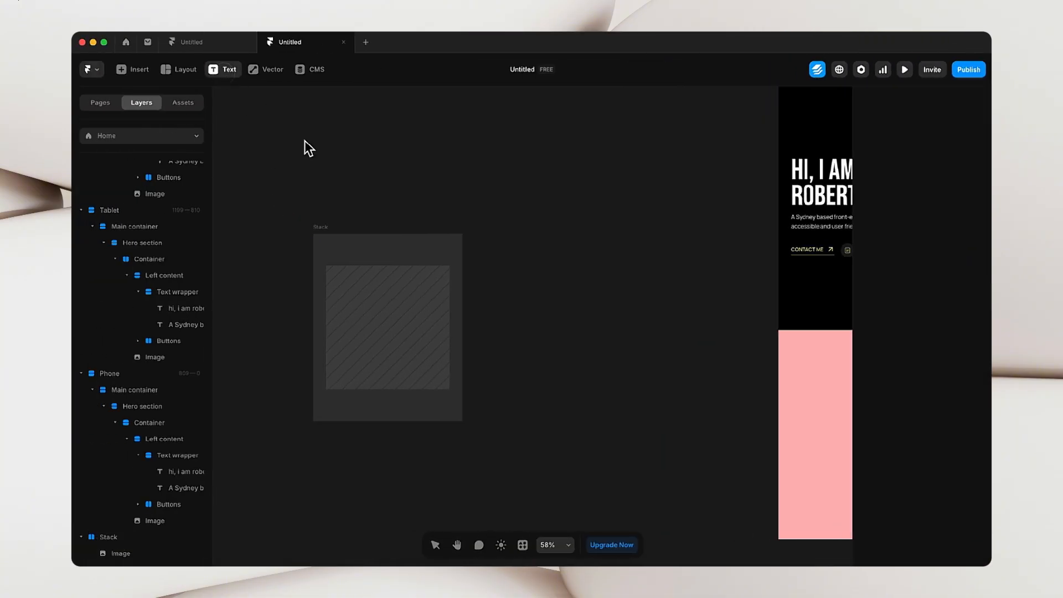
pyautogui.scroll(-3, 354, 232)
pyautogui.click(370, 333)
pyautogui.press('super+v')
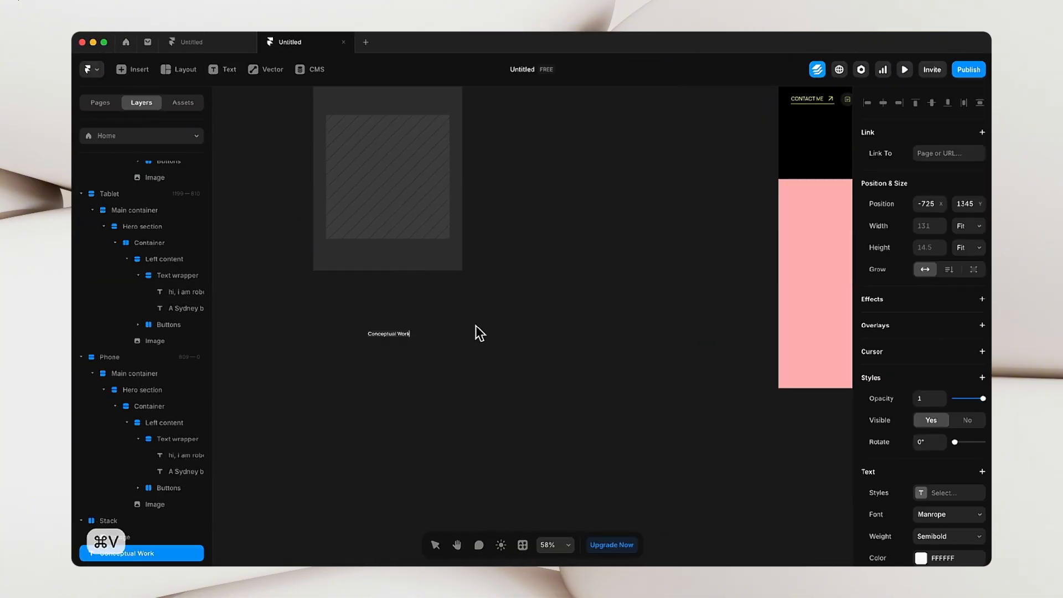
pyautogui.press('Escape')
pyautogui.moveTo(408, 339); pyautogui.dragTo(384, 322)
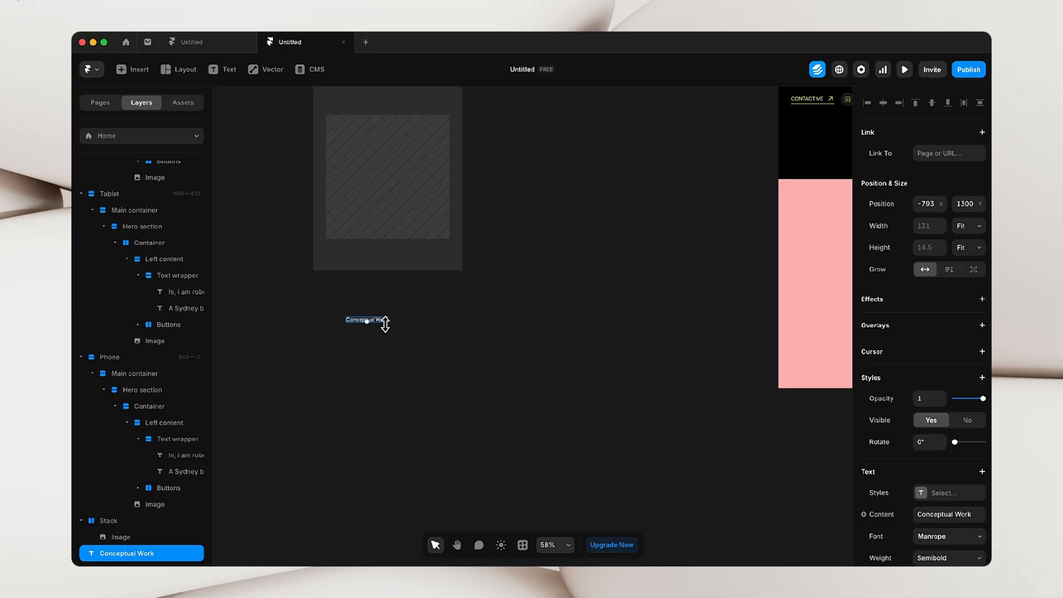
# - Wrap the "Conceptual Work" text layer in a new stack, checking the tag against the Figma project card
pyautogui.rightClick(384, 321)
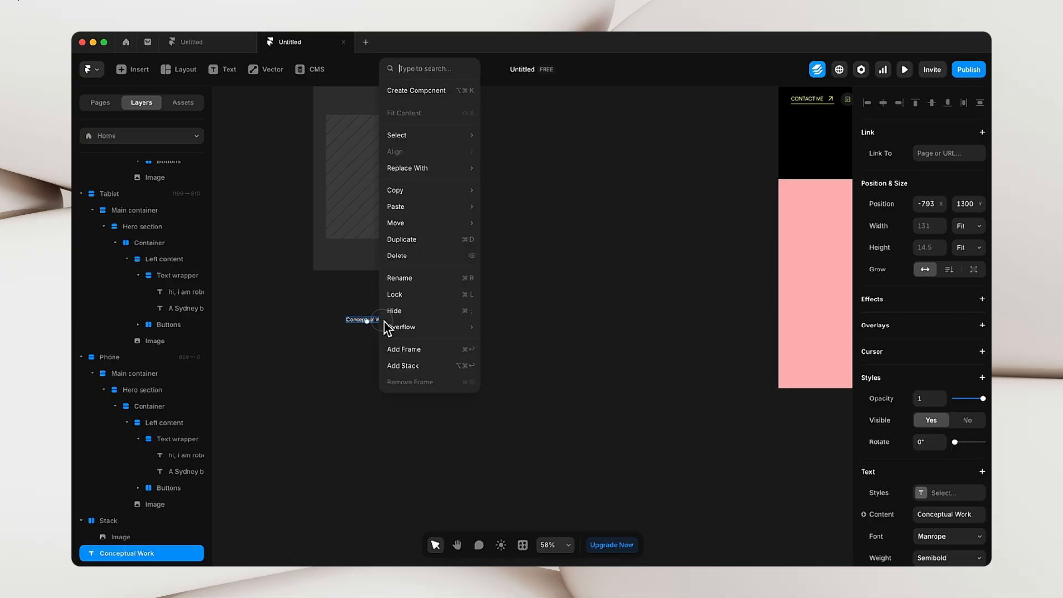
pyautogui.click(419, 367)
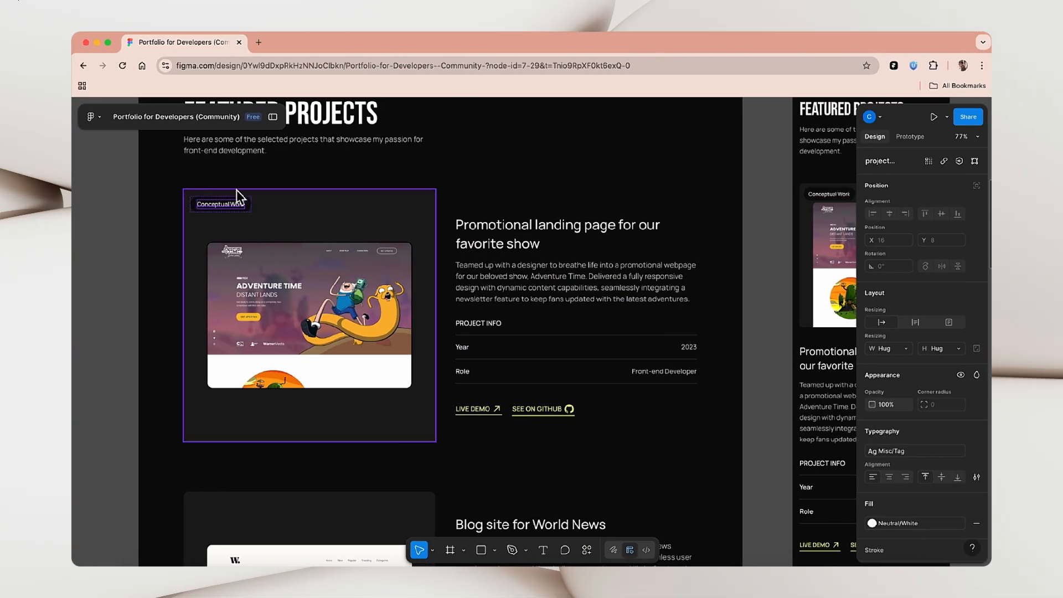
pyautogui.click(187, 214)
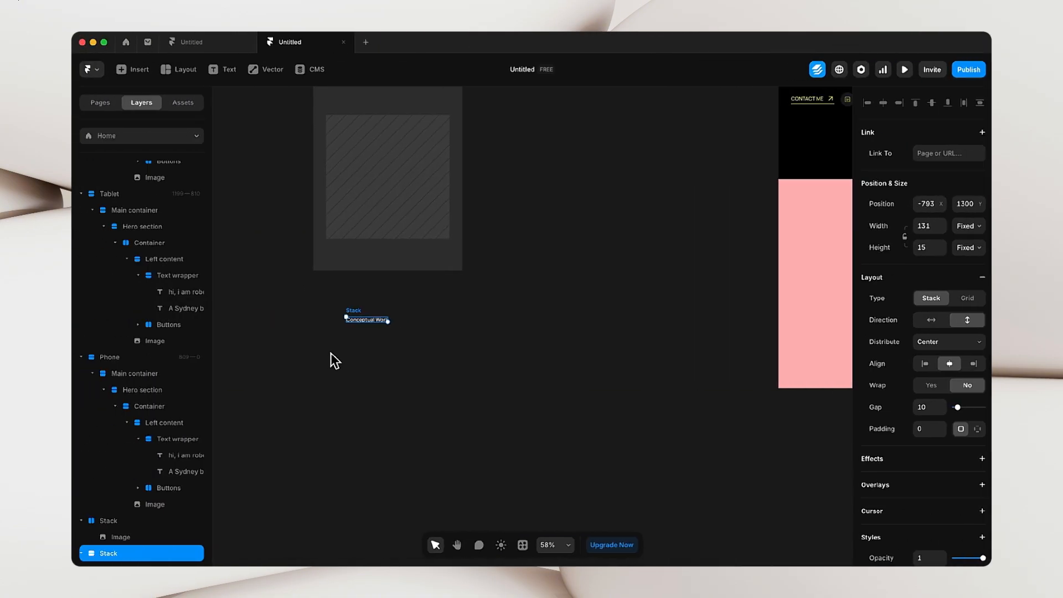
pyautogui.click(358, 317)
# - Set both the width and the height of the stack around the "Conceptual Work" text to Fit Content
pyautogui.click(965, 227)
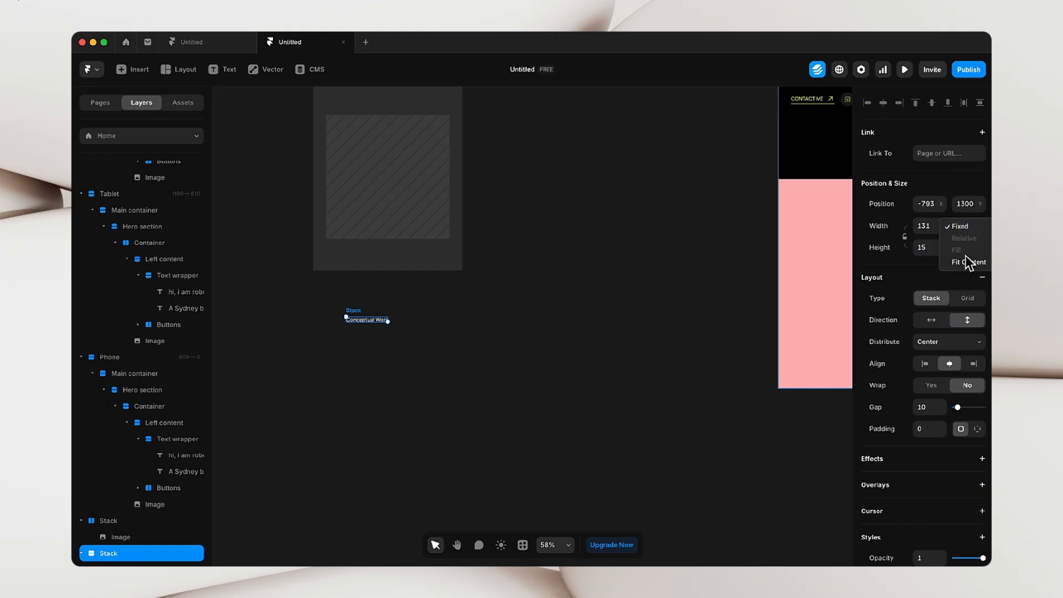
pyautogui.click(966, 260)
pyautogui.click(968, 248)
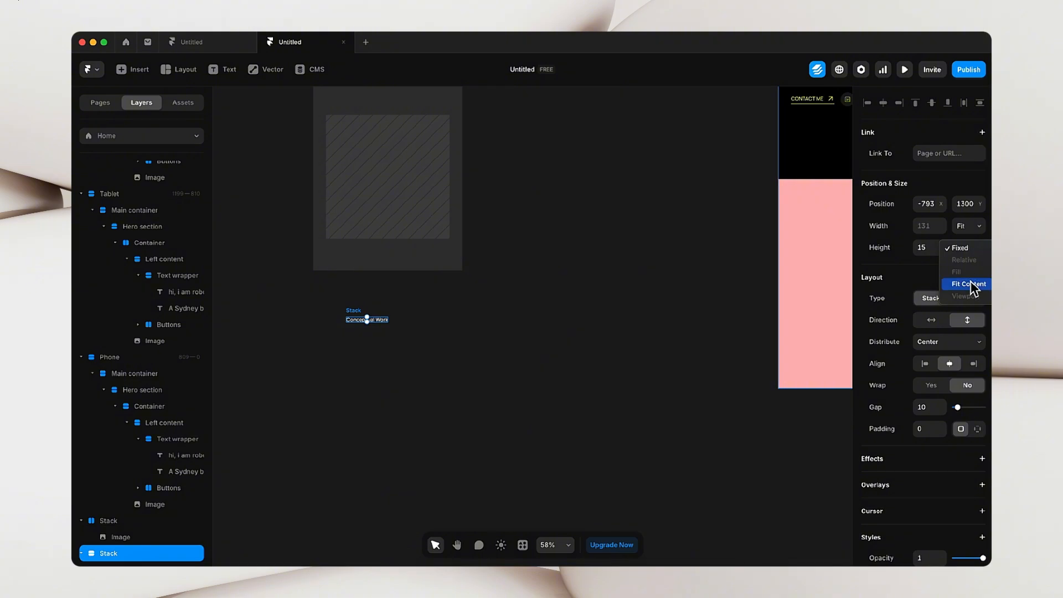
pyautogui.click(972, 280)
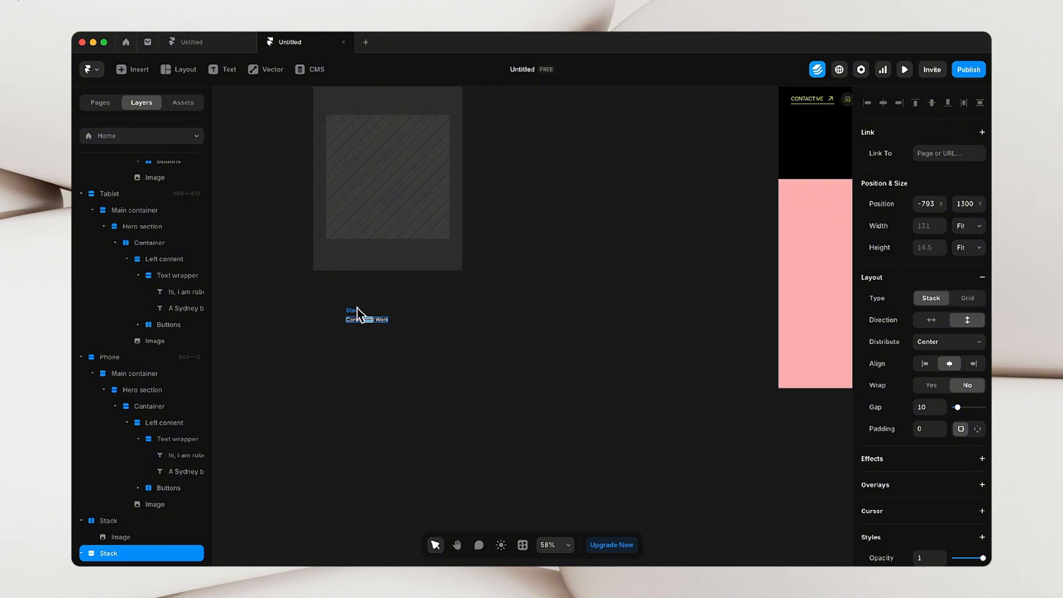
# - Set the padding of the "Conceptual Work" tag's stack to 20 on all sides
pyautogui.scroll(-5, 886, 277)
pyautogui.scroll(3, 915, 267)
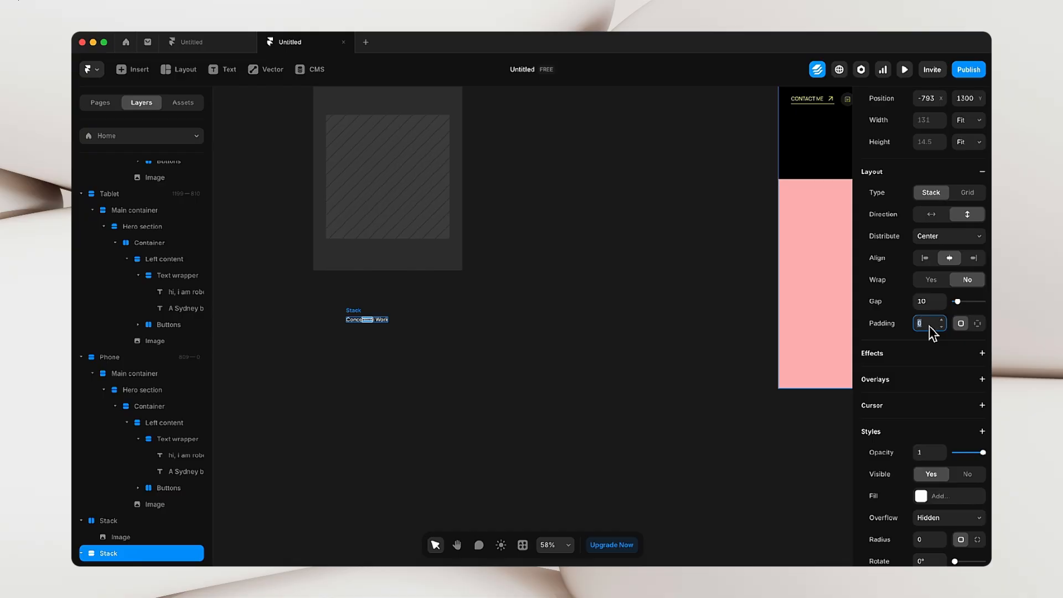
pyautogui.click(606, 392)
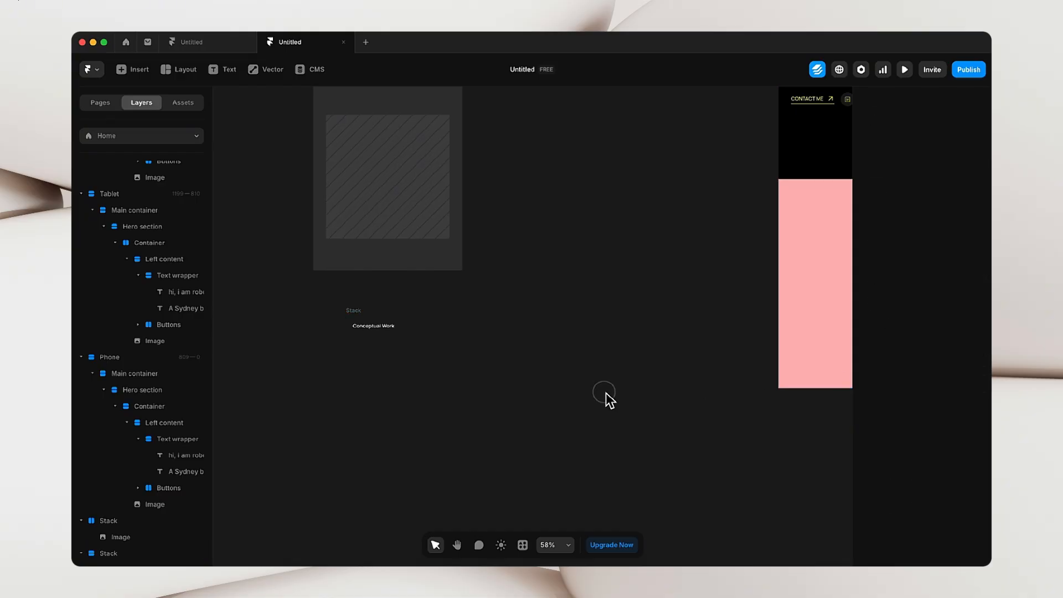
pyautogui.click(365, 310)
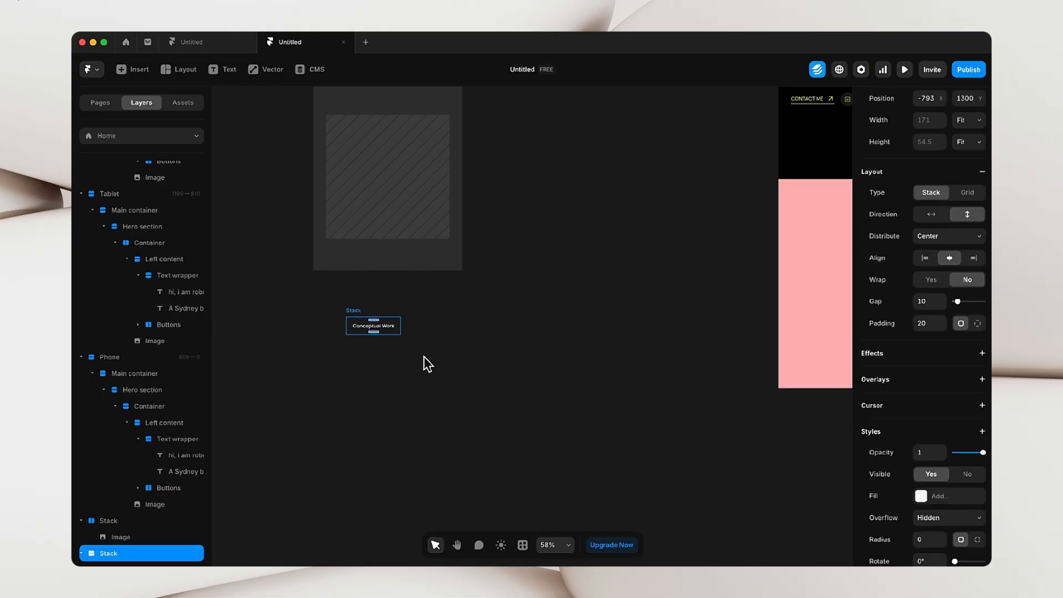
# - Compare the tag with the Figma design and give the "Conceptual Work" stack a solid black fill, 000000
pyautogui.hotkey('ctrl', 'Right')
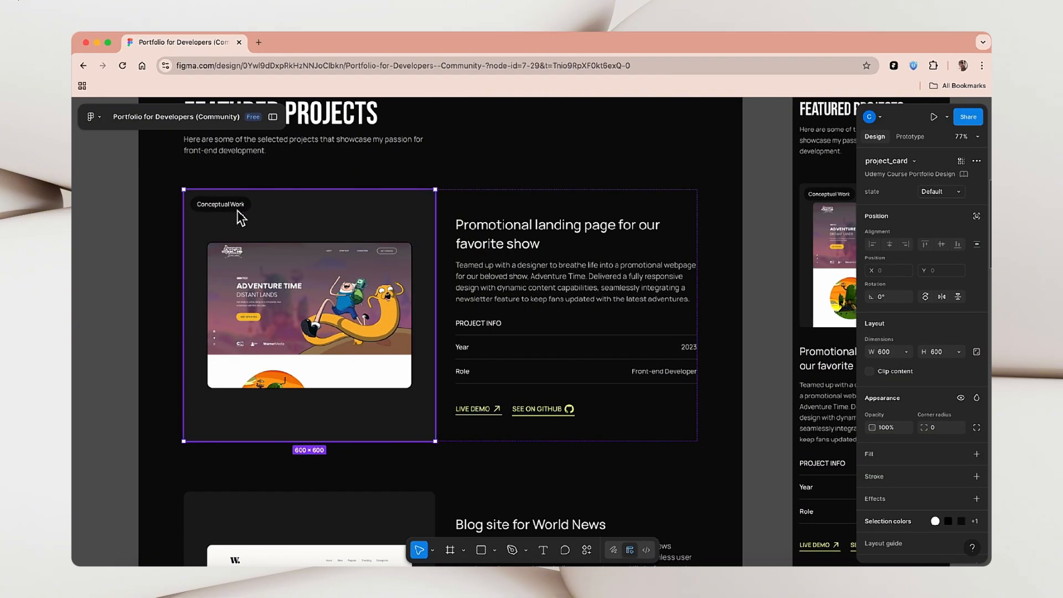
pyautogui.hotkey('ctrl', 'Left')
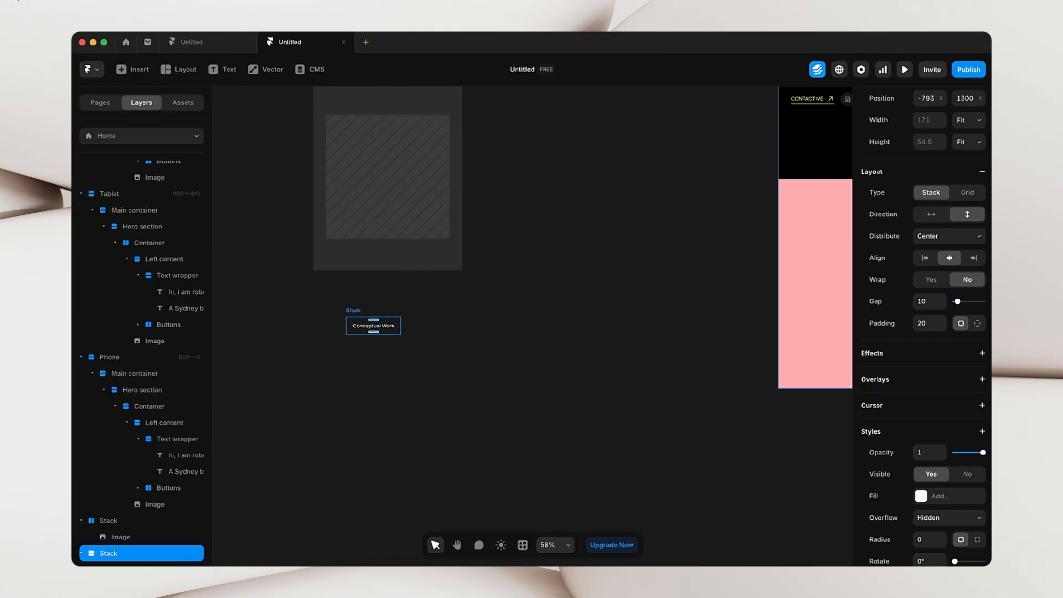
pyautogui.scroll(-3, 922, 327)
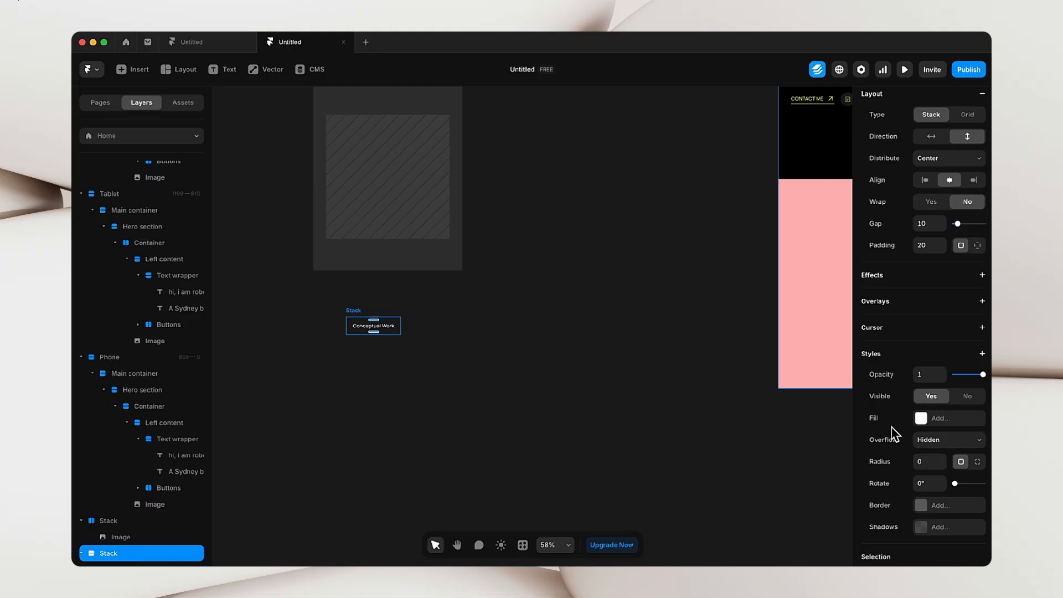
pyautogui.click(921, 418)
pyautogui.click(795, 443)
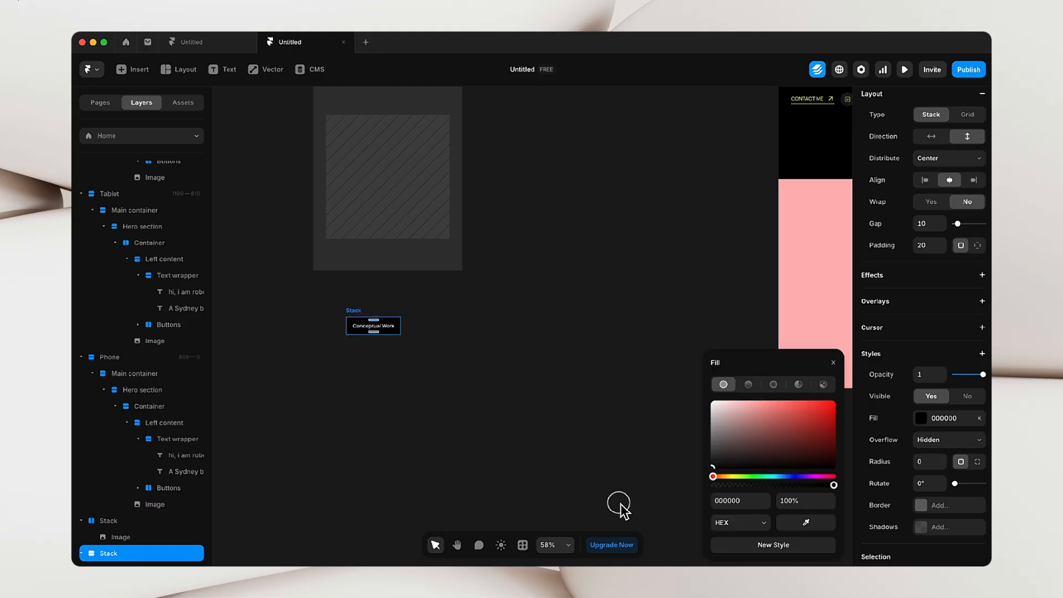
pyautogui.click(429, 414)
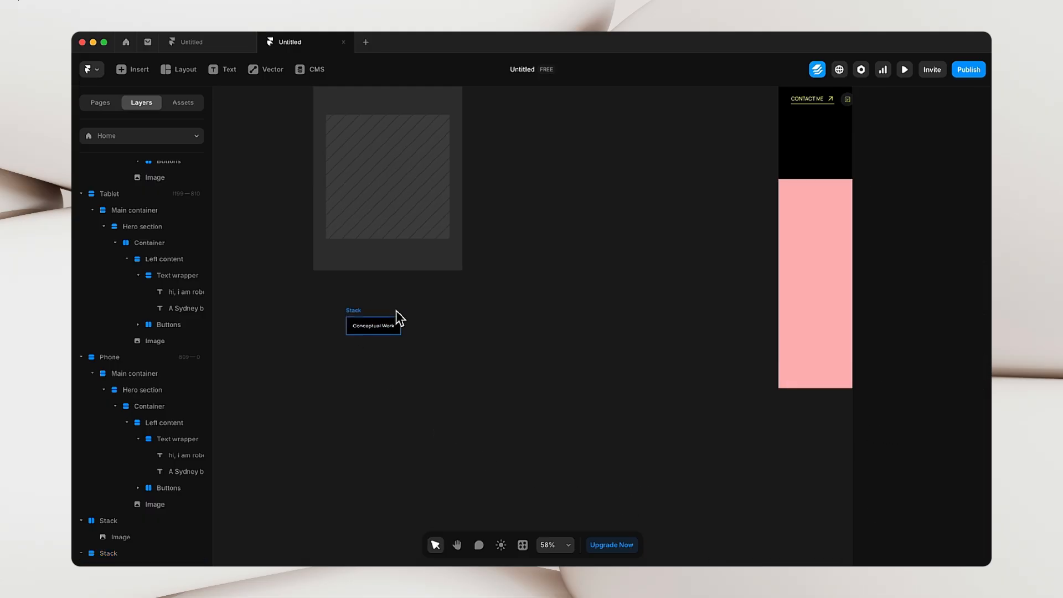
# - Check the tag's shape in the Figma design and set the corner radius of the "Conceptual Work" stack to 100
pyautogui.hotkey('ctrl', 'Right')
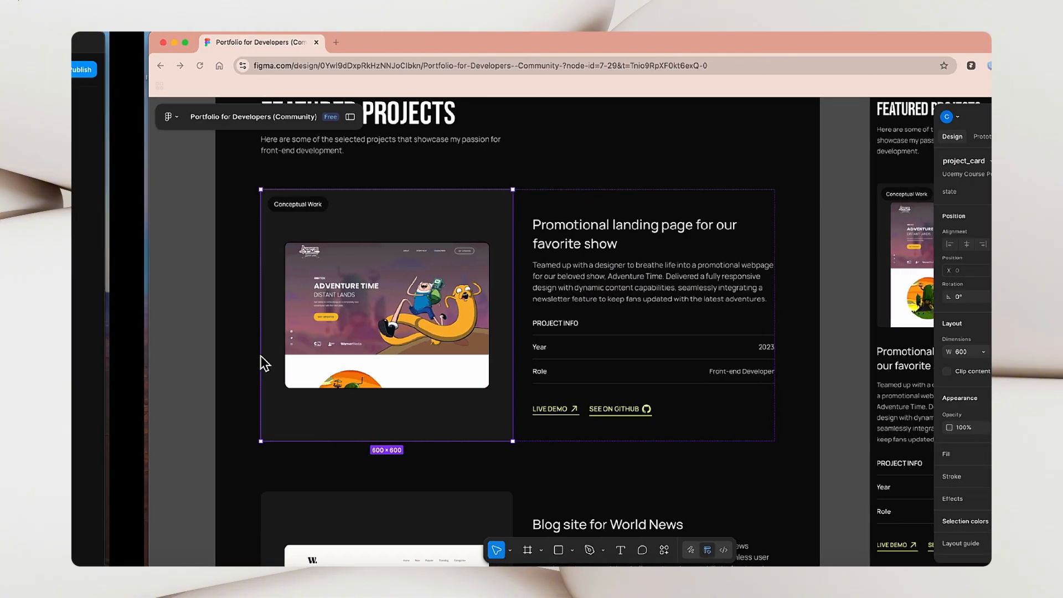
pyautogui.hotkey('ctrl', 'Left')
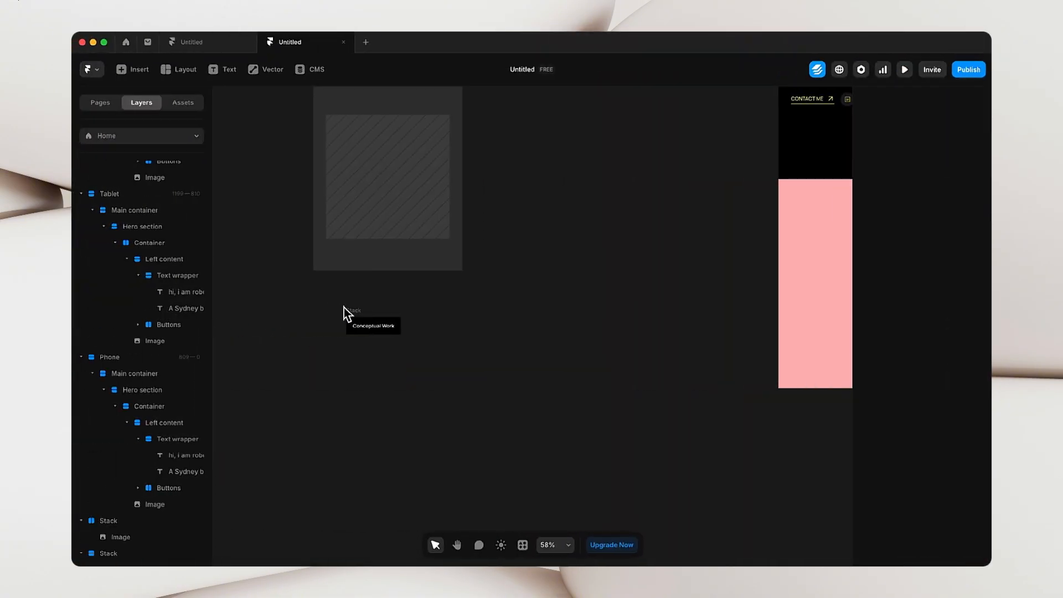
pyautogui.click(361, 320)
pyautogui.scroll(-3, 947, 332)
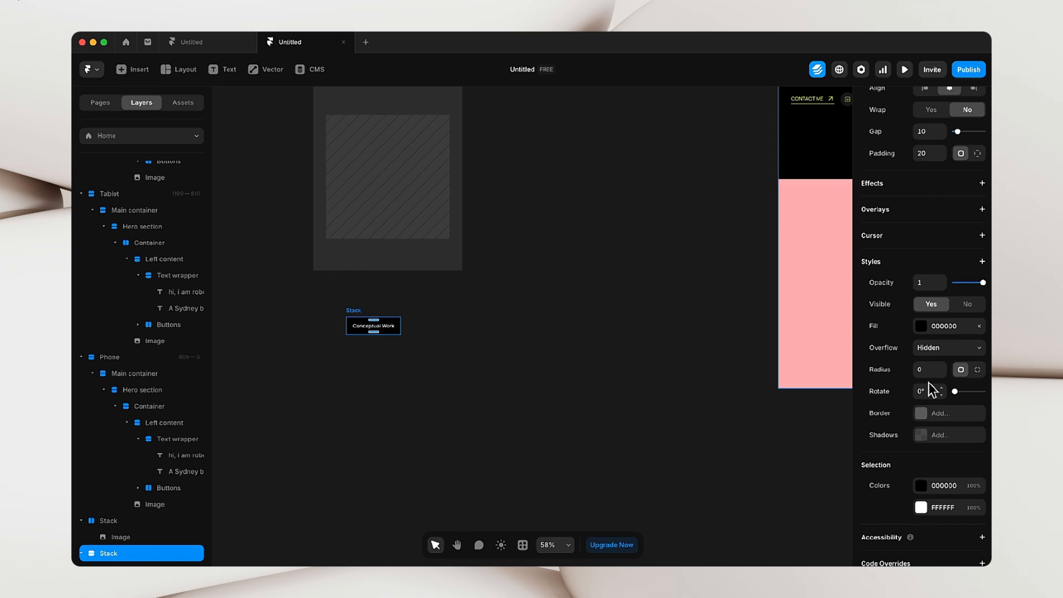
pyautogui.write('100')
pyautogui.click(516, 410)
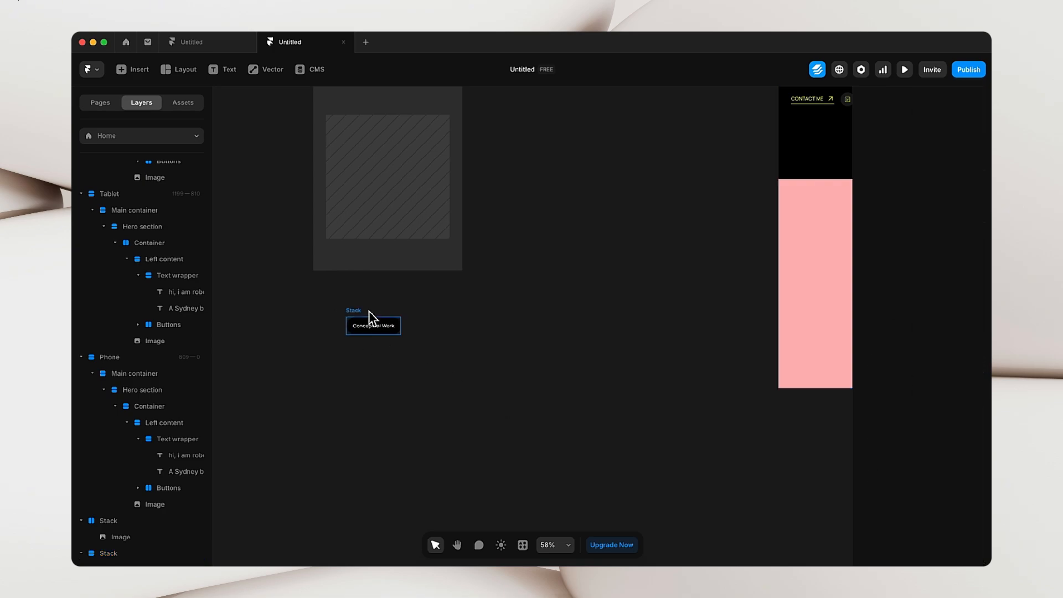
# - Move the "Conceptual Work" tag into the image stack so that it is placed before the image
pyautogui.scroll(3, 370, 343)
pyautogui.moveTo(366, 425); pyautogui.dragTo(378, 207)
pyautogui.click(590, 231)
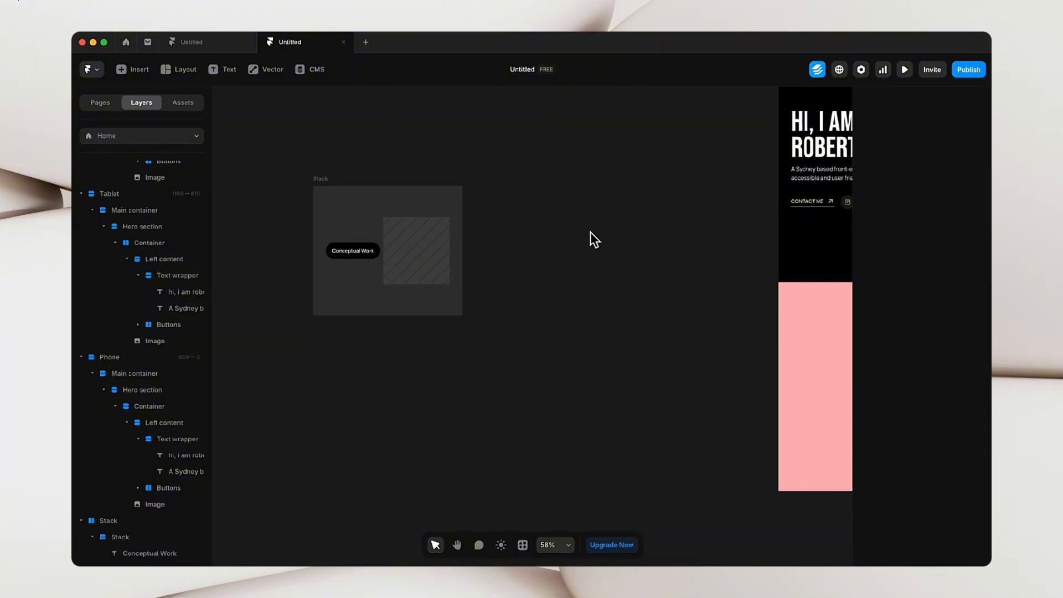
# - Compare the tag's placement in Figma and set the outer image stack's direction to vertical
pyautogui.hotkey('ctrl', 'Right')
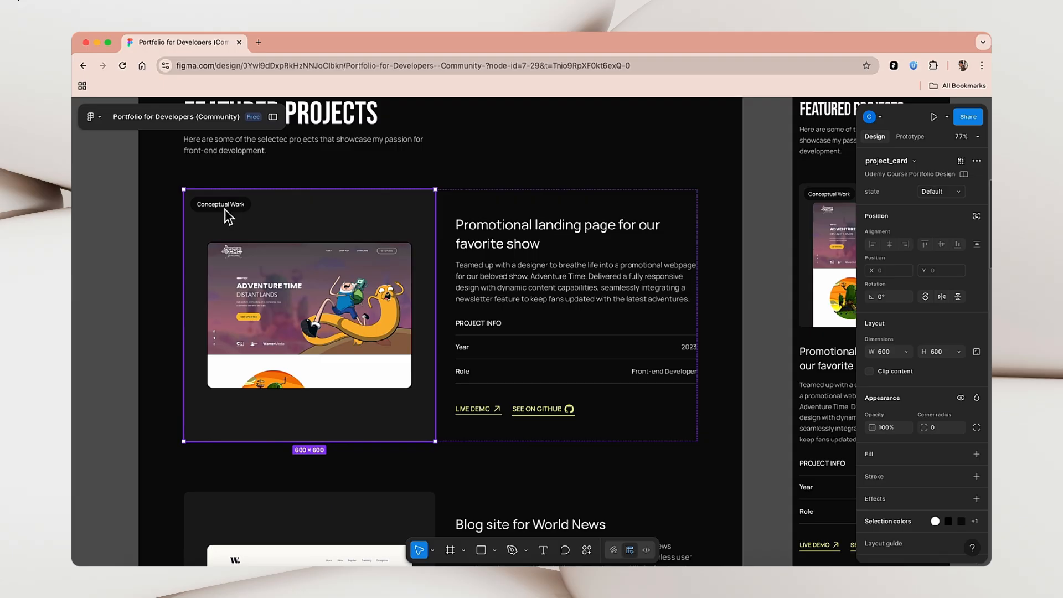
pyautogui.hotkey('ctrl', 'Left')
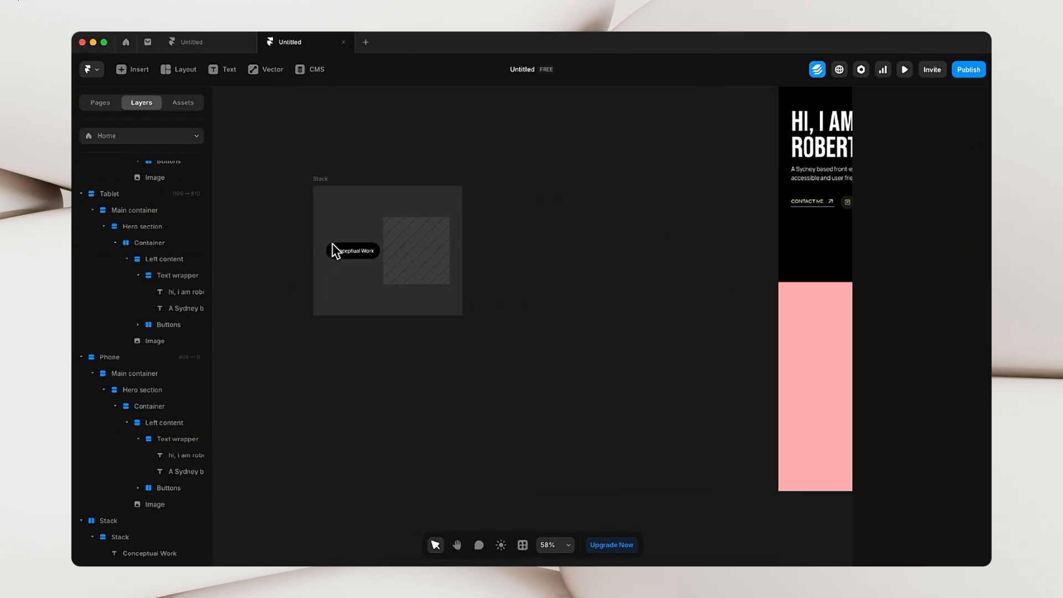
pyautogui.click(323, 179)
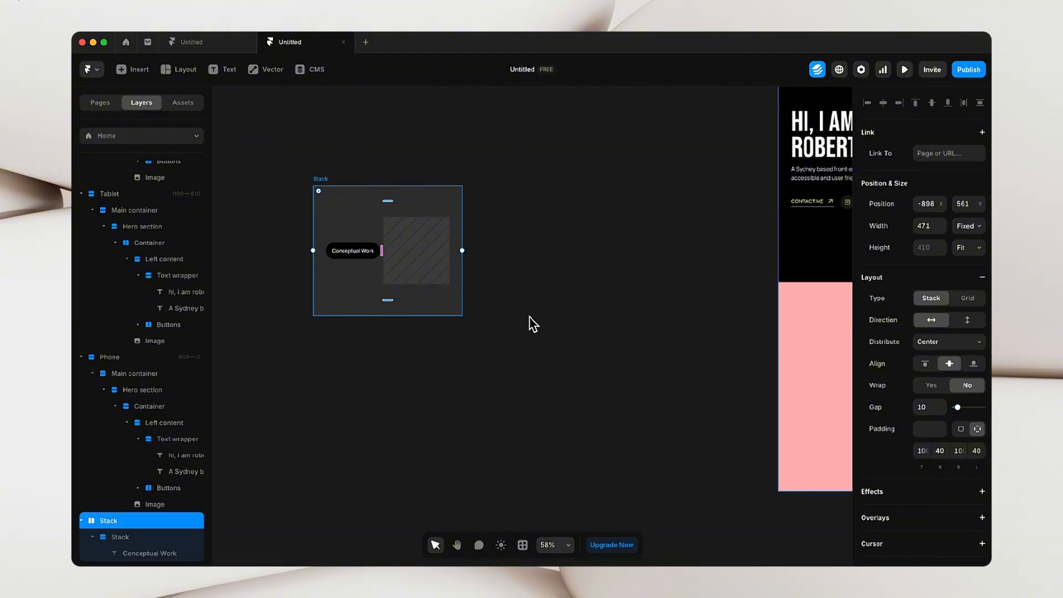
pyautogui.click(968, 320)
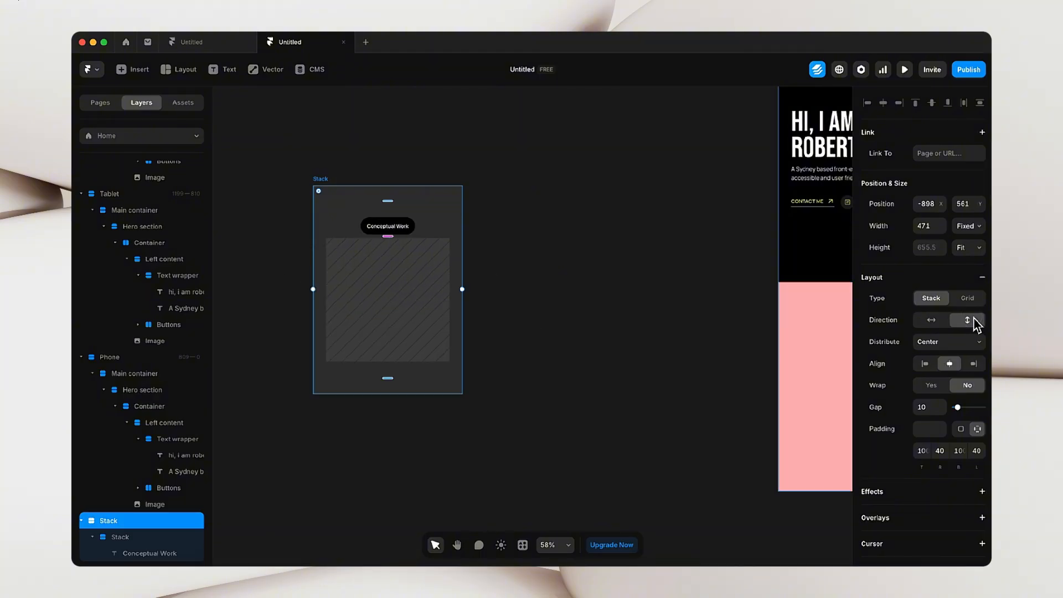
pyautogui.click(624, 349)
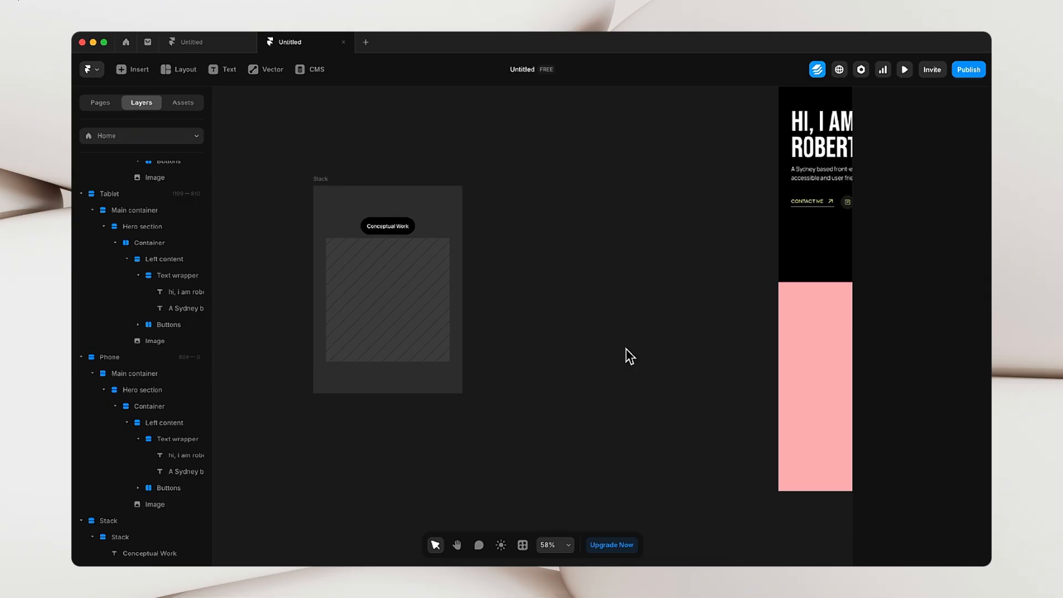
# - Check the Figma card and try to move the "Conceptual Work" tag toward the upper-left corner of the image stack
pyautogui.hotkey('ctrl', 'Right')
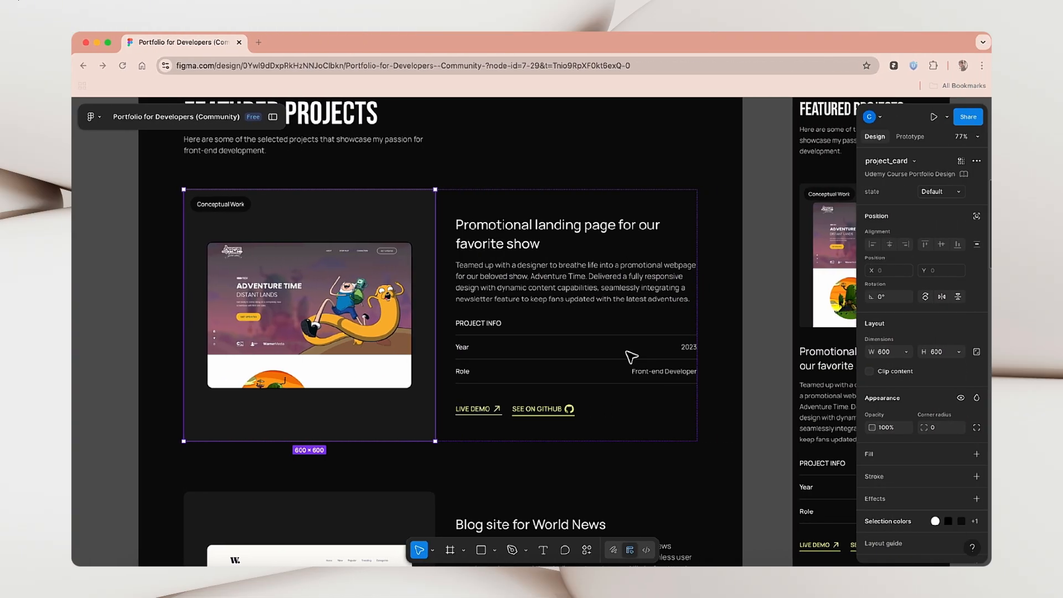
pyautogui.hotkey('ctrl', 'Left')
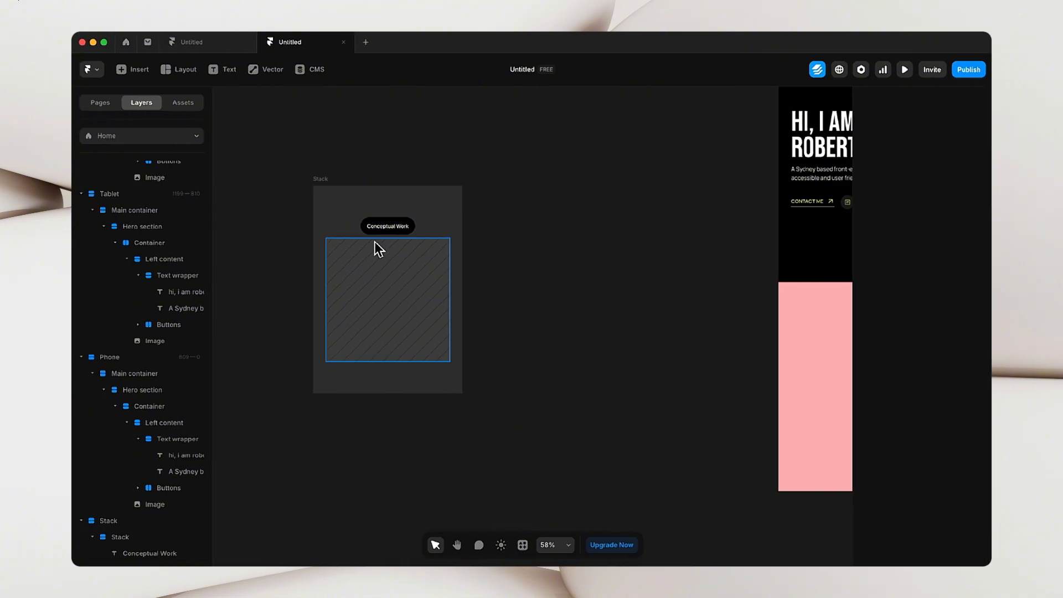
pyautogui.click(412, 227)
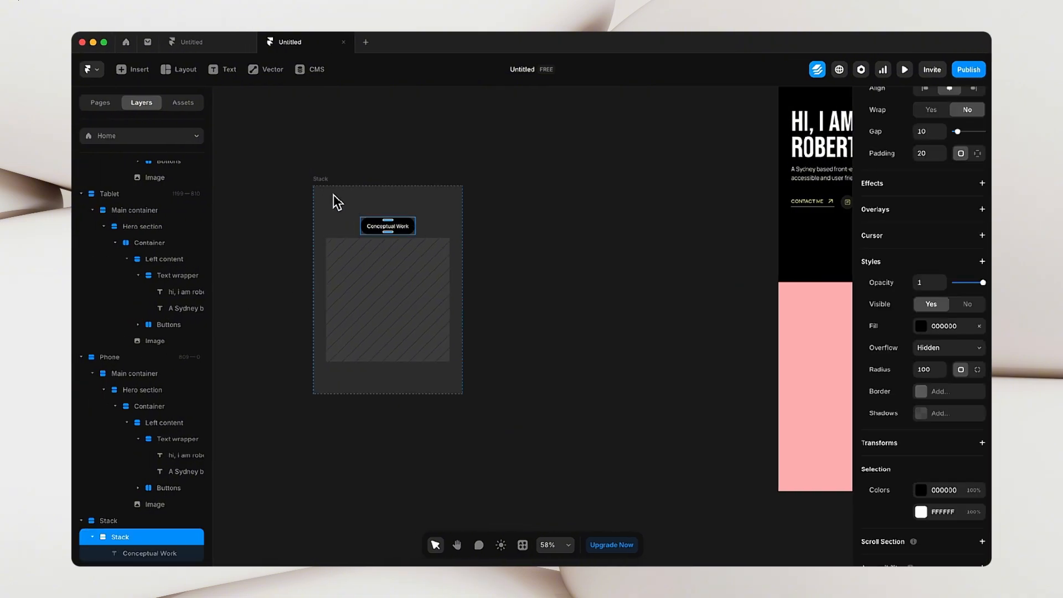
pyautogui.moveTo(414, 227); pyautogui.dragTo(376, 193)
# - Review the tag's placement in Figma and change the "Conceptual Work" tag's position type to Absolute
pyautogui.hotkey('ctrl', 'Right')
pyautogui.hotkey('ctrl', 'Left')
pyautogui.scroll(5, 948, 281)
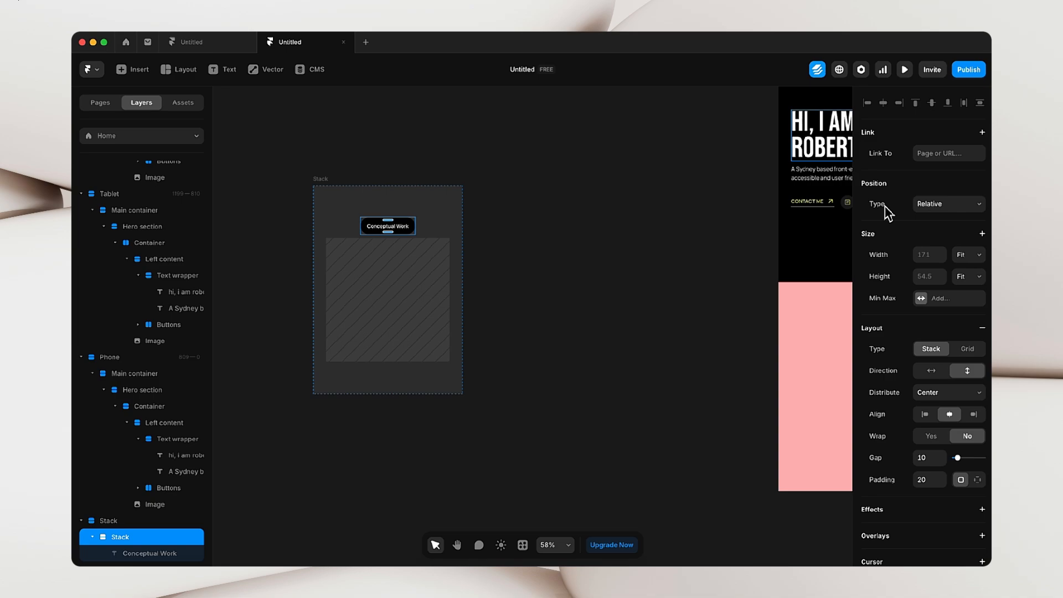
pyautogui.click(950, 211)
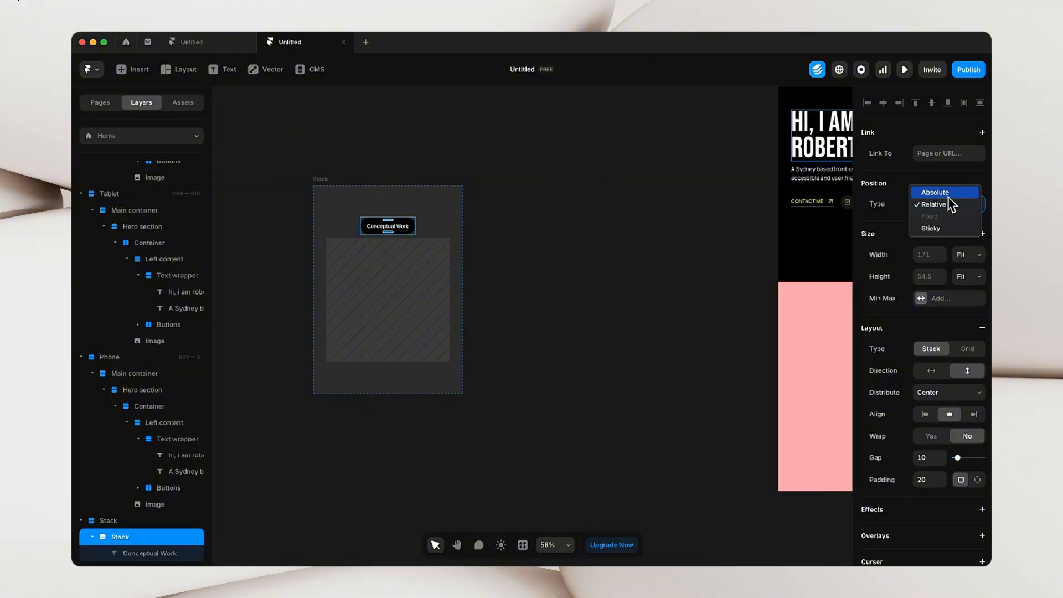
pyautogui.click(949, 198)
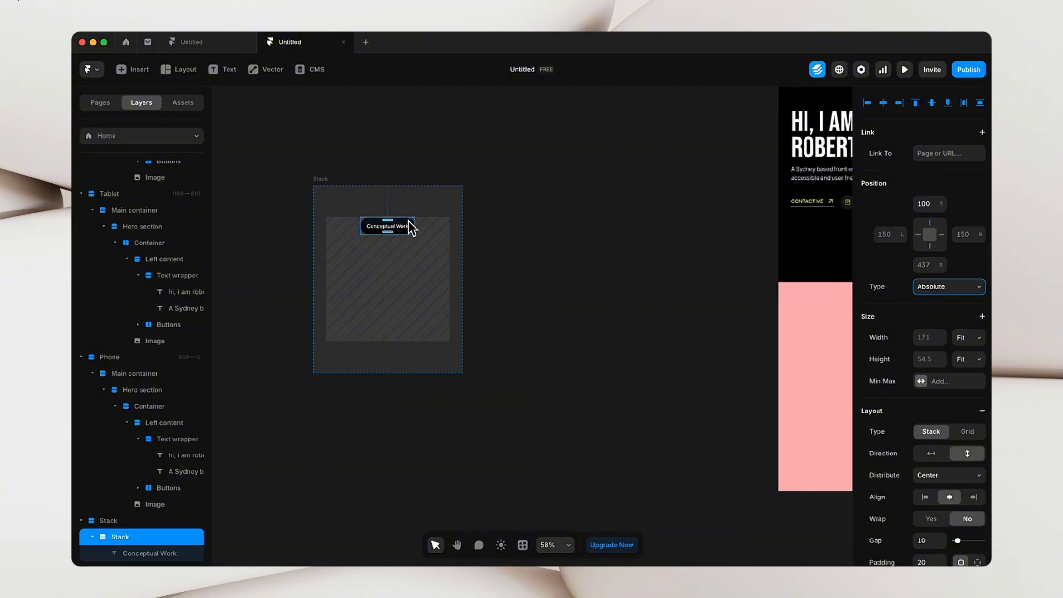
# - Position the "Conceptual Work" tag above the image, 12 from the outer stack's top edge and 40 from its left edge
pyautogui.moveTo(410, 224); pyautogui.dragTo(374, 202)
pyautogui.click(527, 198)
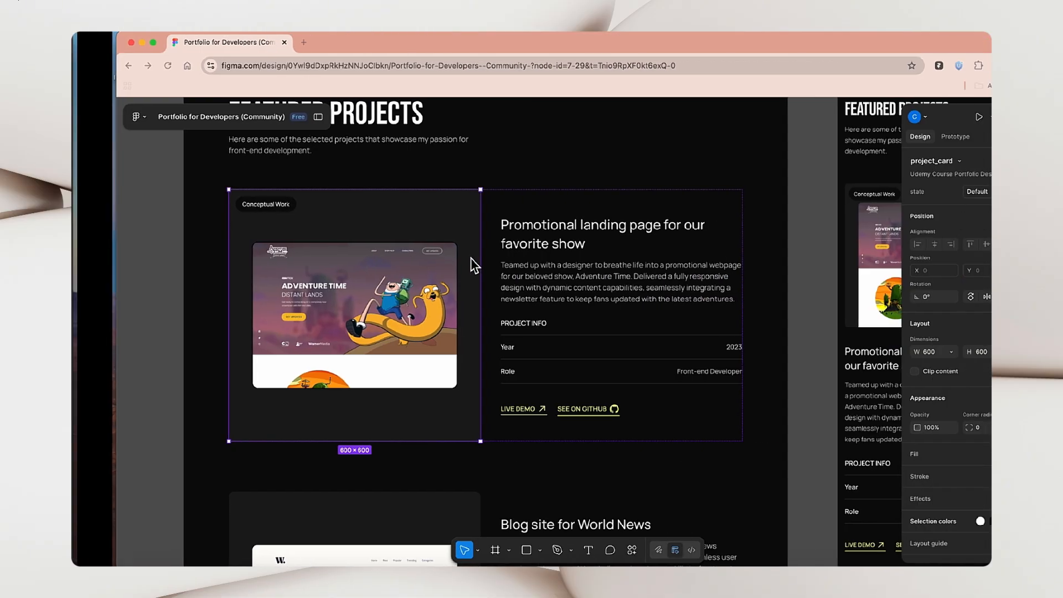
pyautogui.hotkey('ctrl', 'Left')
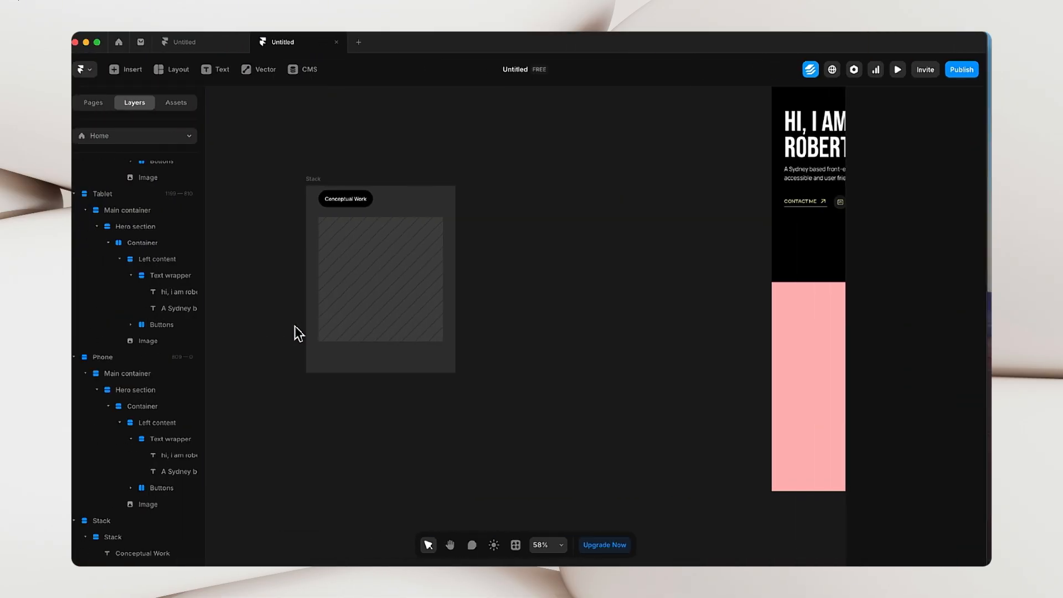
pyautogui.click(421, 299)
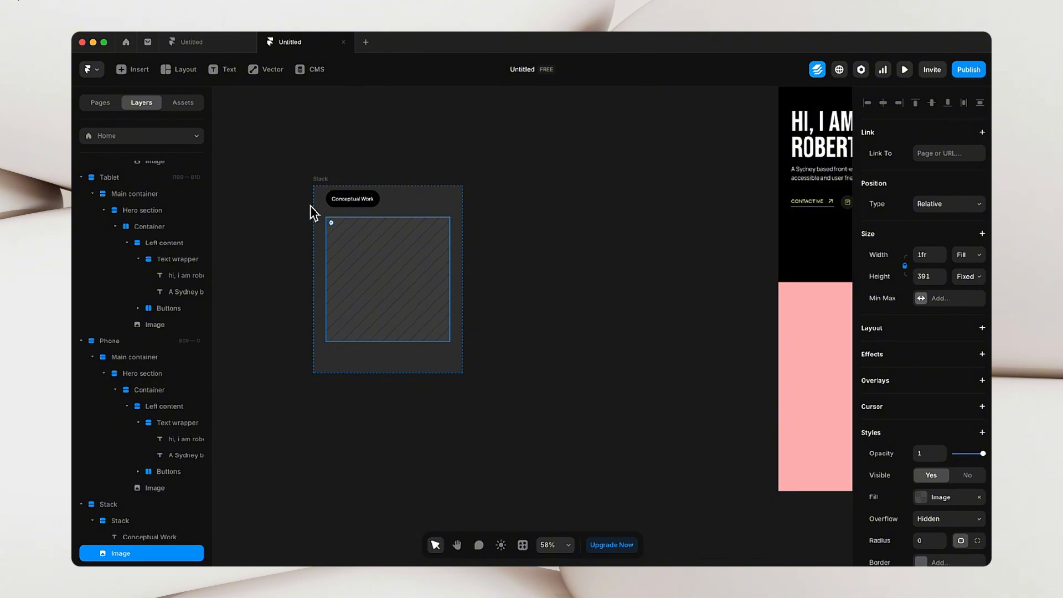
pyautogui.click(545, 209)
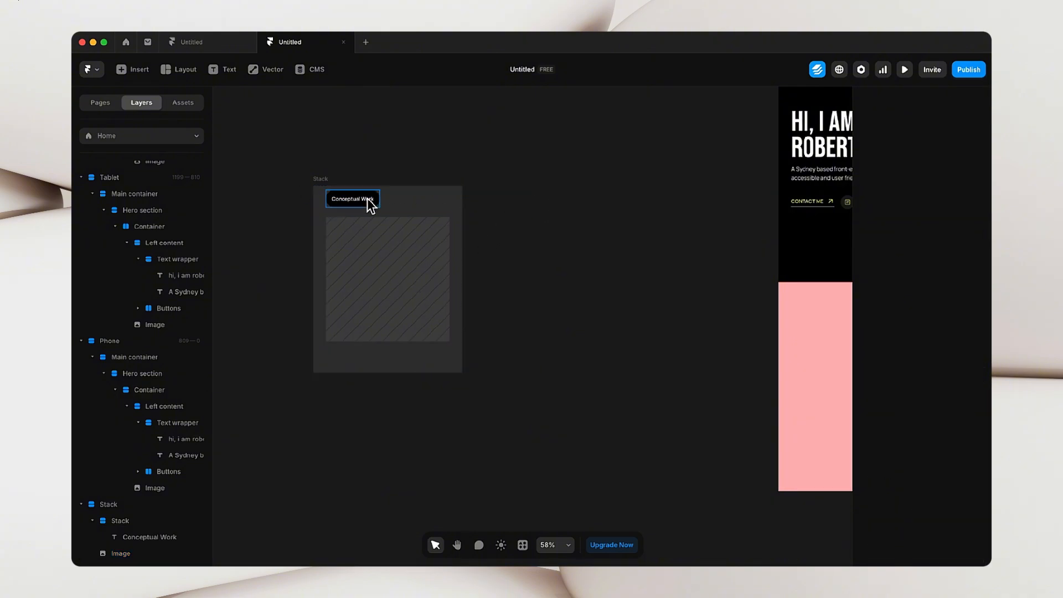
pyautogui.moveTo(382, 208)
pyautogui.mouseDown()
pyautogui.moveTo(418, 204)
pyautogui.moveTo(386, 211)
pyautogui.moveTo(377, 201)
pyautogui.mouseUp()
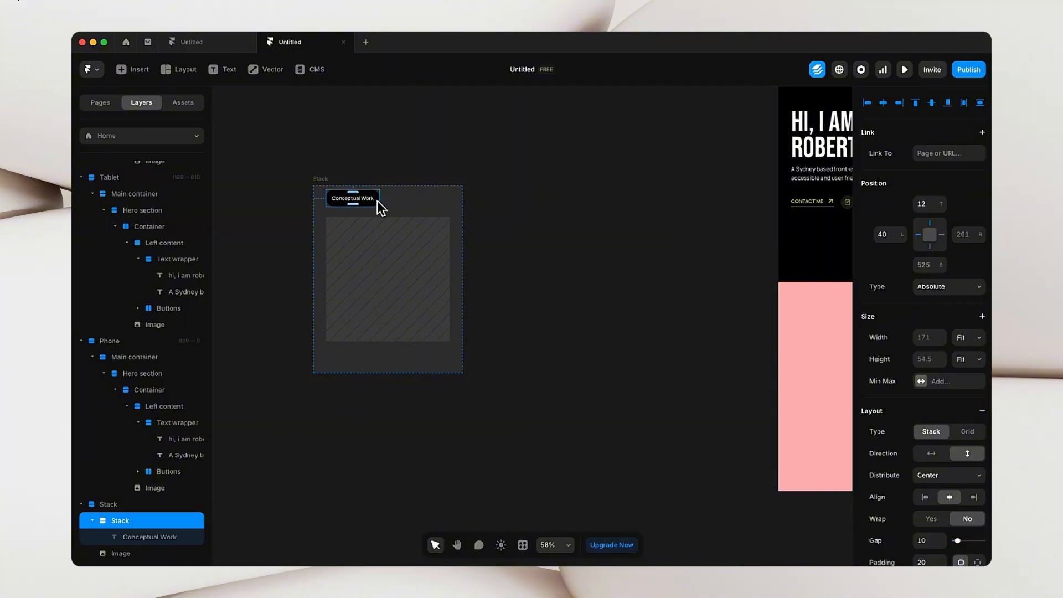
# - Select the outer image stack and enlarge it by extending its right edge
pyautogui.moveTo(379, 208); pyautogui.dragTo(380, 208)
pyautogui.click(321, 181)
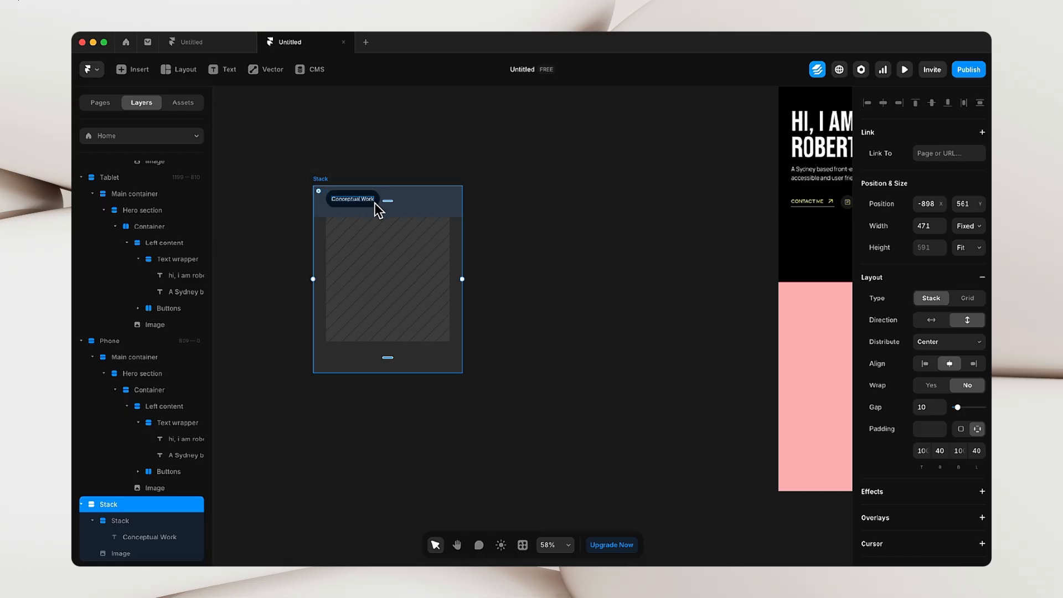
pyautogui.moveTo(465, 280); pyautogui.dragTo(496, 311)
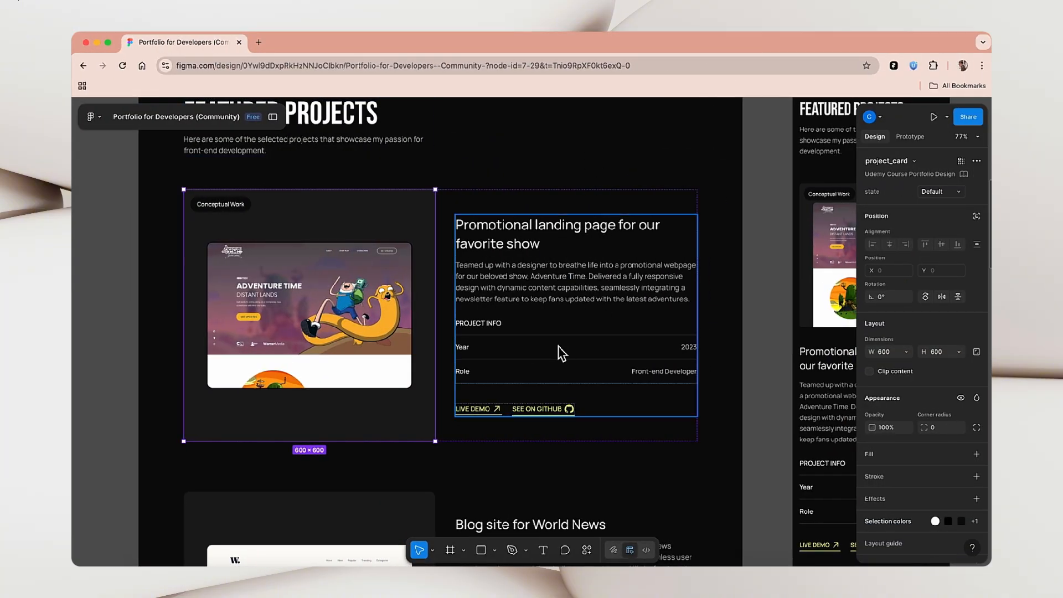
# - Switch to Figma and inspect the heading and description text of the Adventure Time project card
pyautogui.click(504, 244)
pyautogui.click(505, 246)
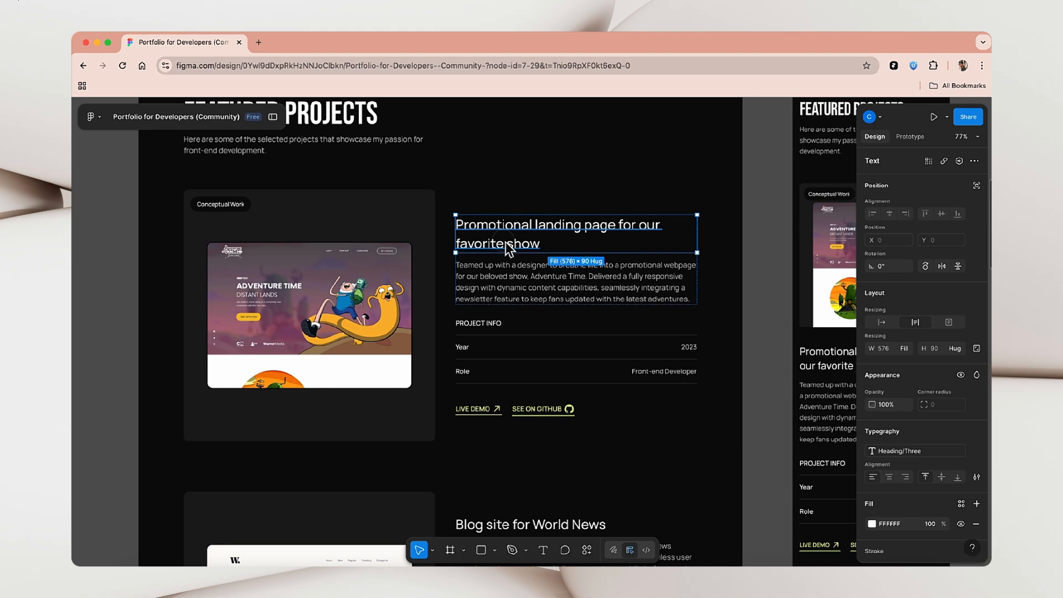
pyautogui.click(504, 274)
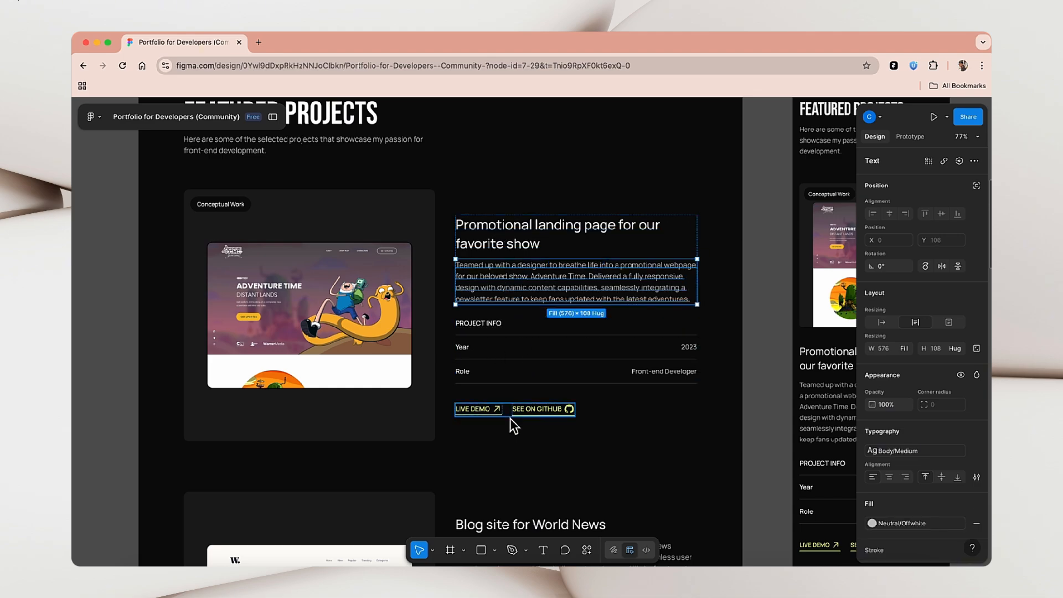
pyautogui.hotkey('ctrl', 'Left')
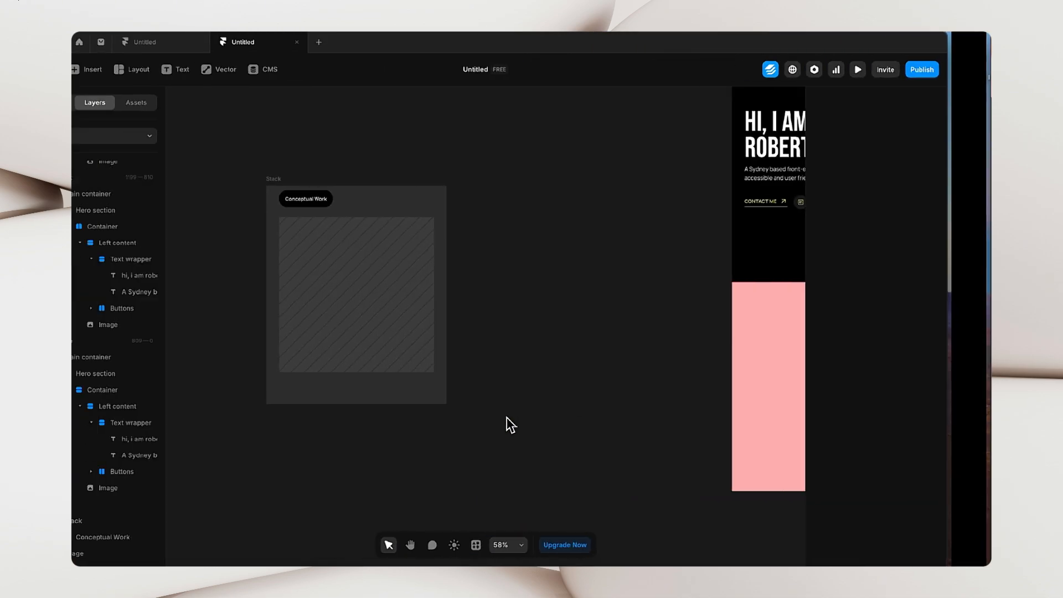
# - In Framer, add a text layer reading "Header" in the empty canvas beside the image stack
pyautogui.press('space')
pyautogui.moveTo(508, 442); pyautogui.dragTo(699, 459)
pyautogui.moveTo(506, 202); pyautogui.dragTo(289, 209)
pyautogui.click(597, 259)
pyautogui.press('space')
pyautogui.moveTo(597, 259); pyautogui.dragTo(569, 270)
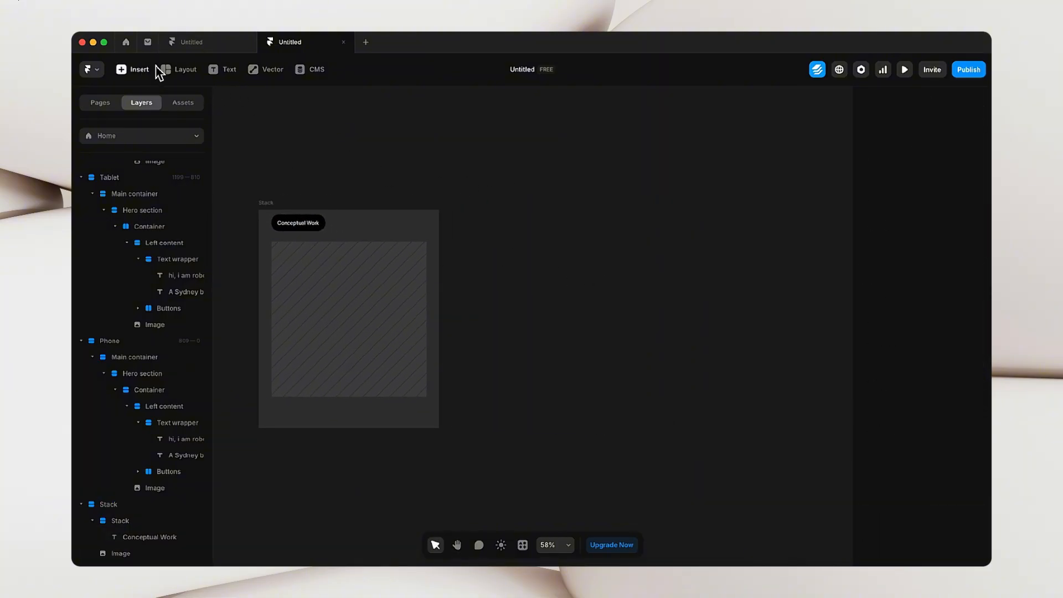
pyautogui.click(228, 70)
pyautogui.click(524, 221)
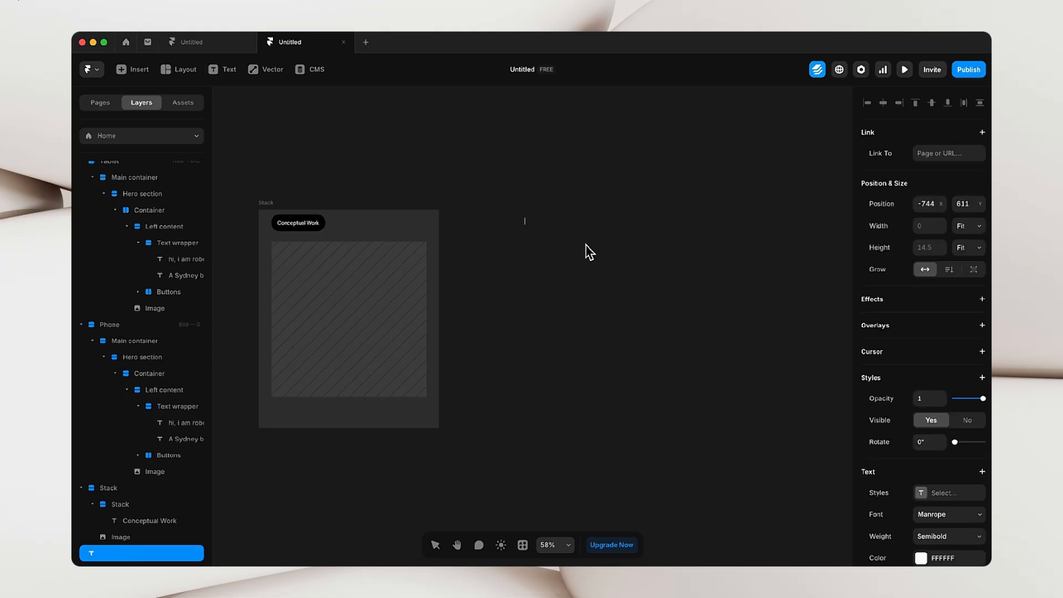
pyautogui.write('Hei')
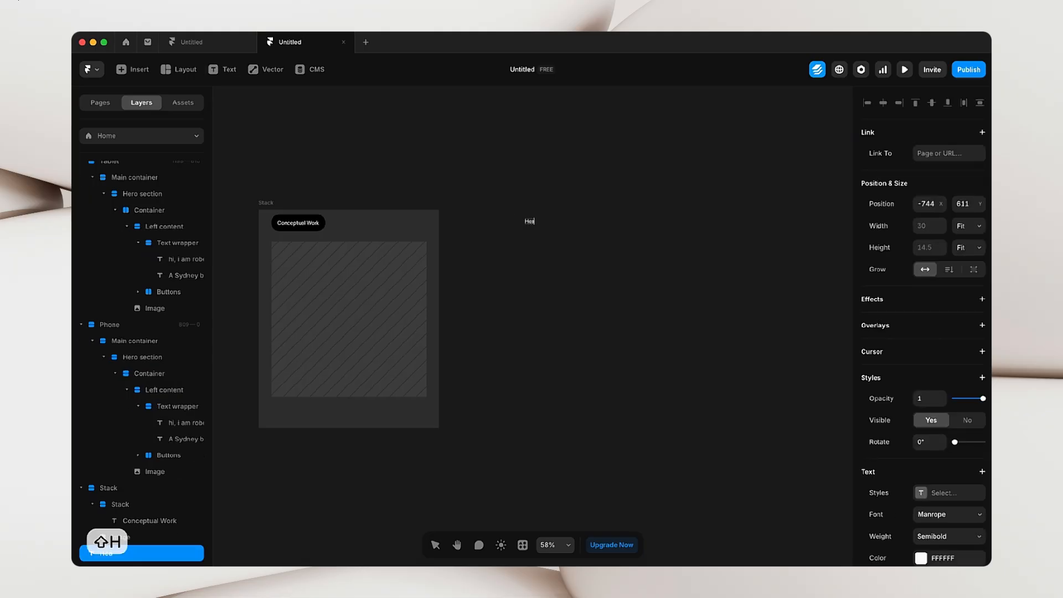
pyautogui.write('der')
pyautogui.press('Escape')
# - Set the "Header" text size to 40 px and move it slightly up and closer to the image stack
pyautogui.scroll(-3, 941, 437)
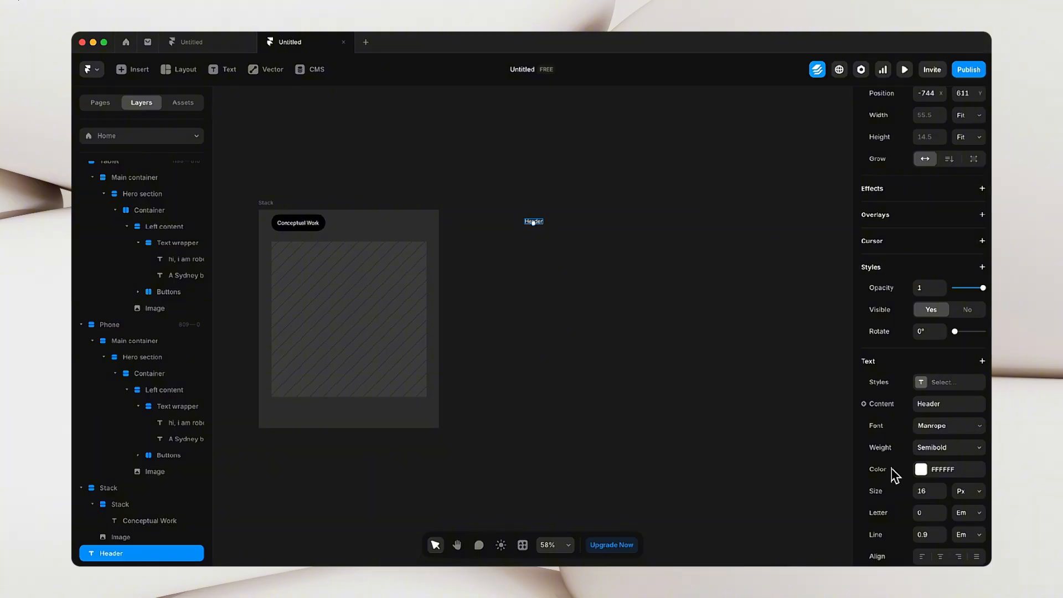
pyautogui.click(928, 491)
pyautogui.write('40')
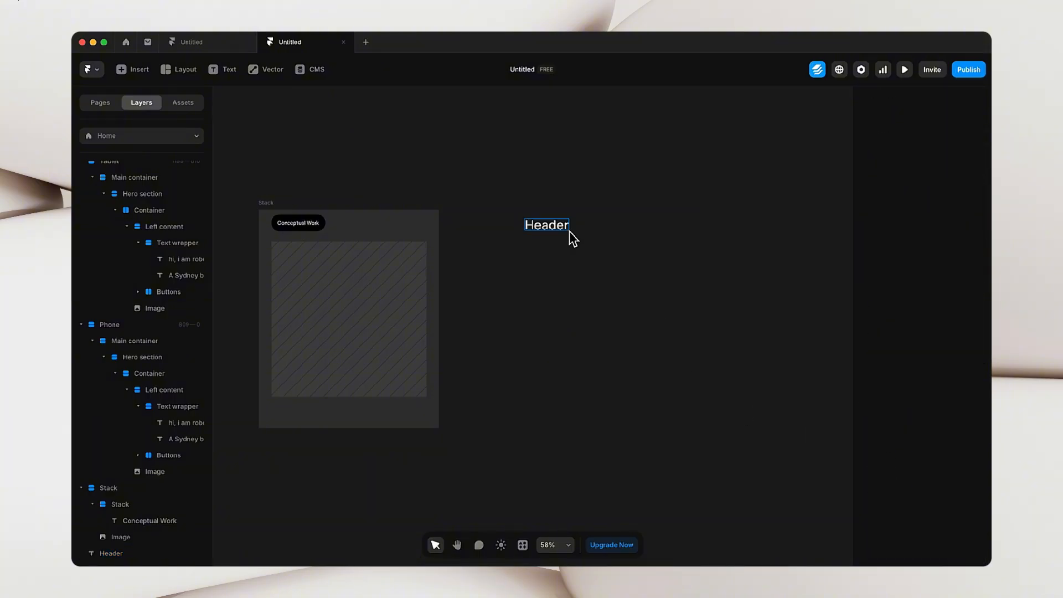
pyautogui.moveTo(570, 235); pyautogui.dragTo(557, 229)
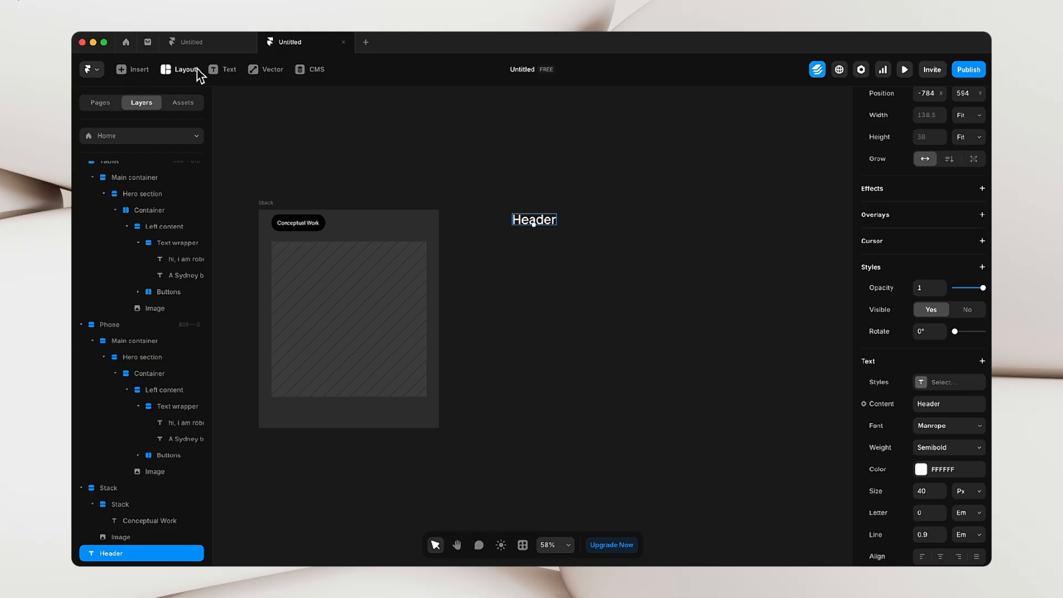
# - Add a second text layer reading "Description" below the "Header" text
pyautogui.click(222, 70)
pyautogui.click(518, 250)
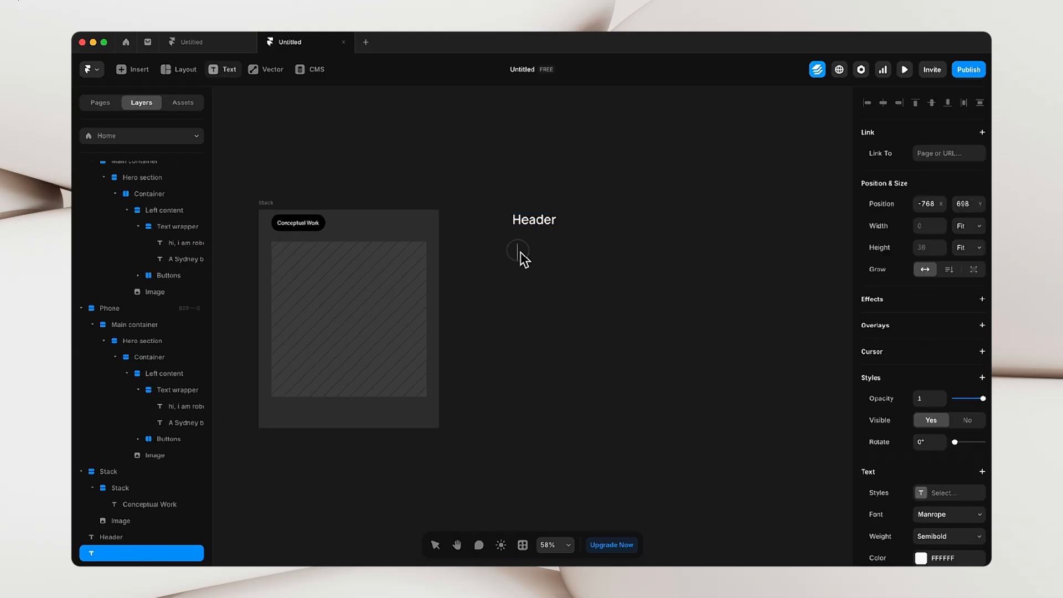
pyautogui.write('Des')
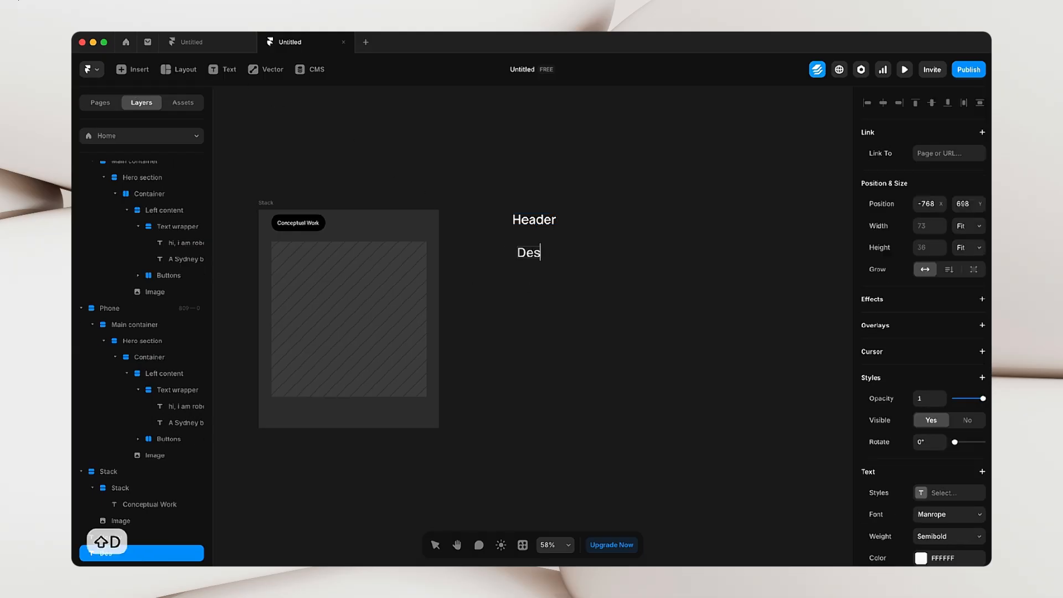
pyautogui.write('cription')
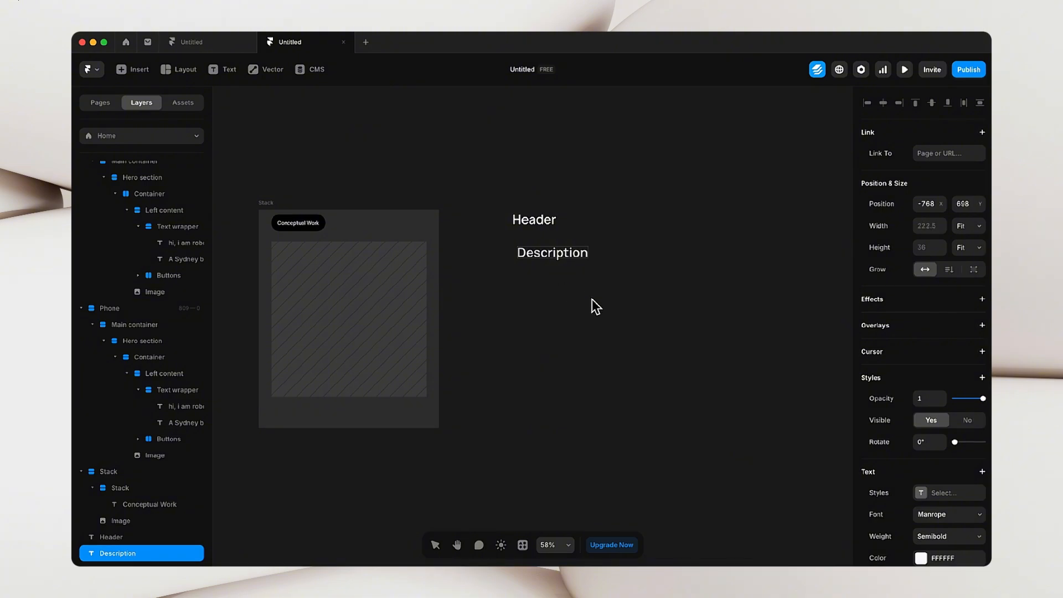
pyautogui.press('Escape')
# - Set the "Description" text size to 16 px and line up its left edge with the "Header" text
pyautogui.scroll(-3, 912, 515)
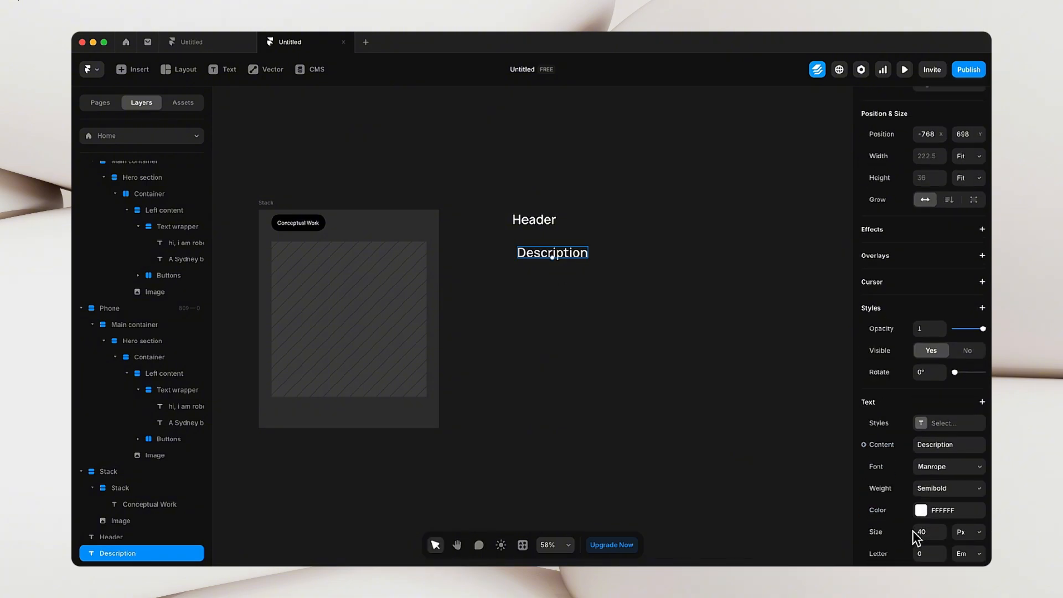
pyautogui.click(941, 517)
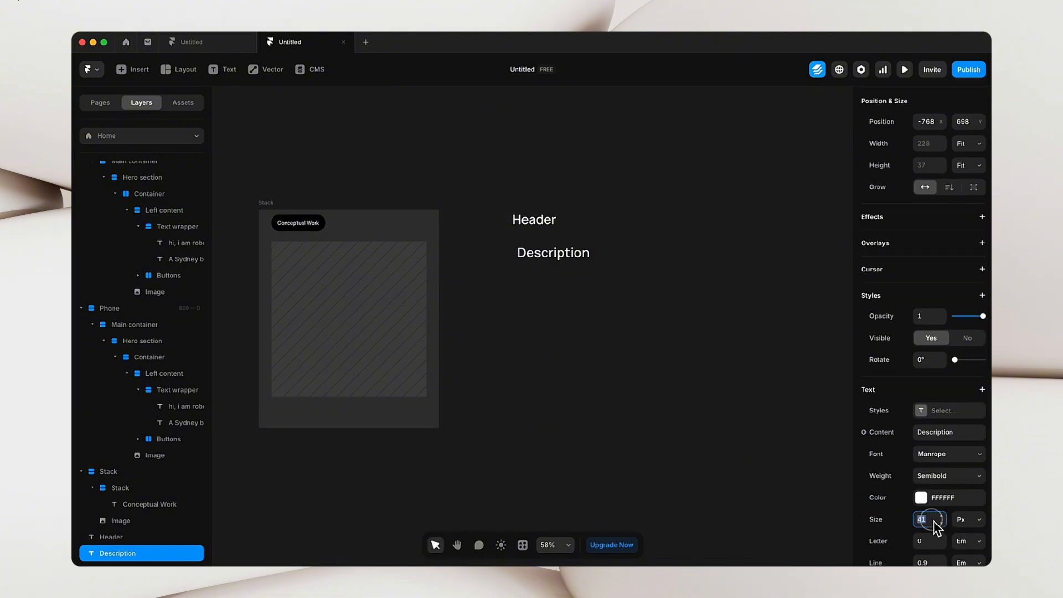
pyautogui.write('1')
pyautogui.click(656, 439)
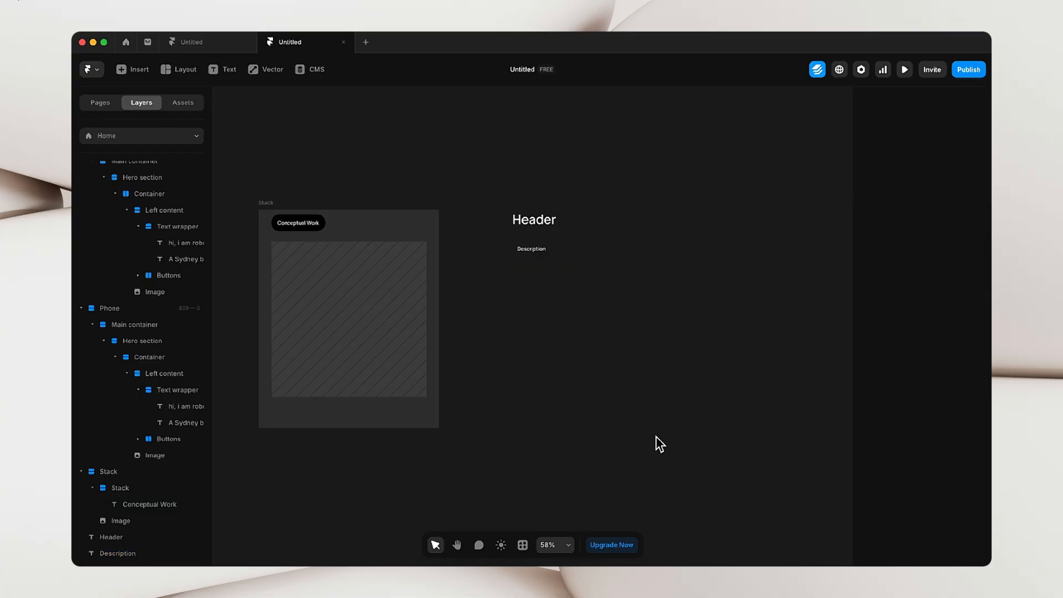
pyautogui.click(542, 250)
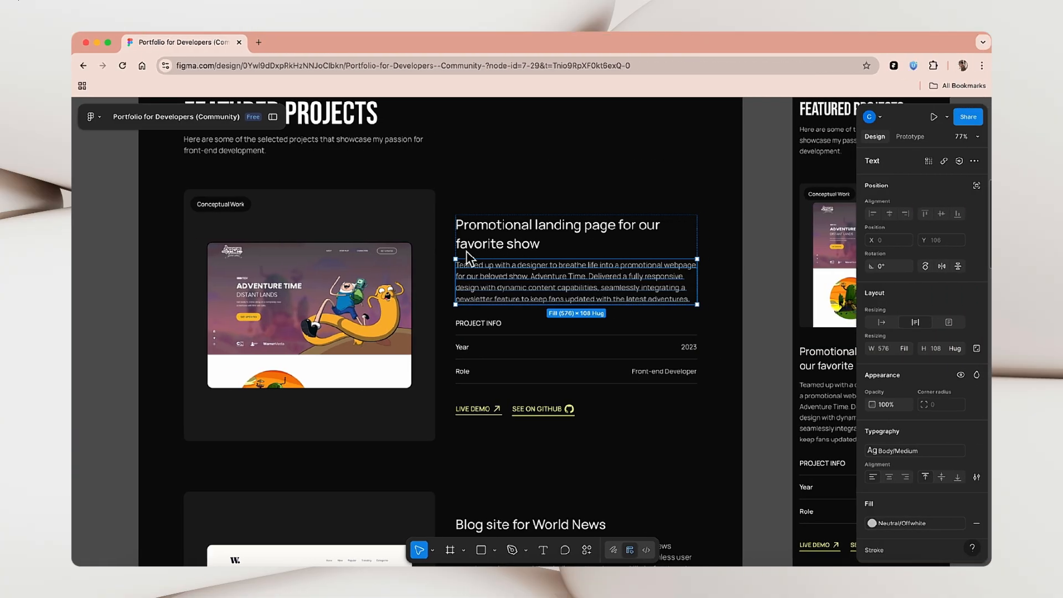
# - Copy the heading "Promotional landing page for our favorite show" from Figma and replace the "Header" text in Framer with it
pyautogui.doubleClick(467, 243)
pyautogui.moveTo(456, 226); pyautogui.dragTo(538, 245)
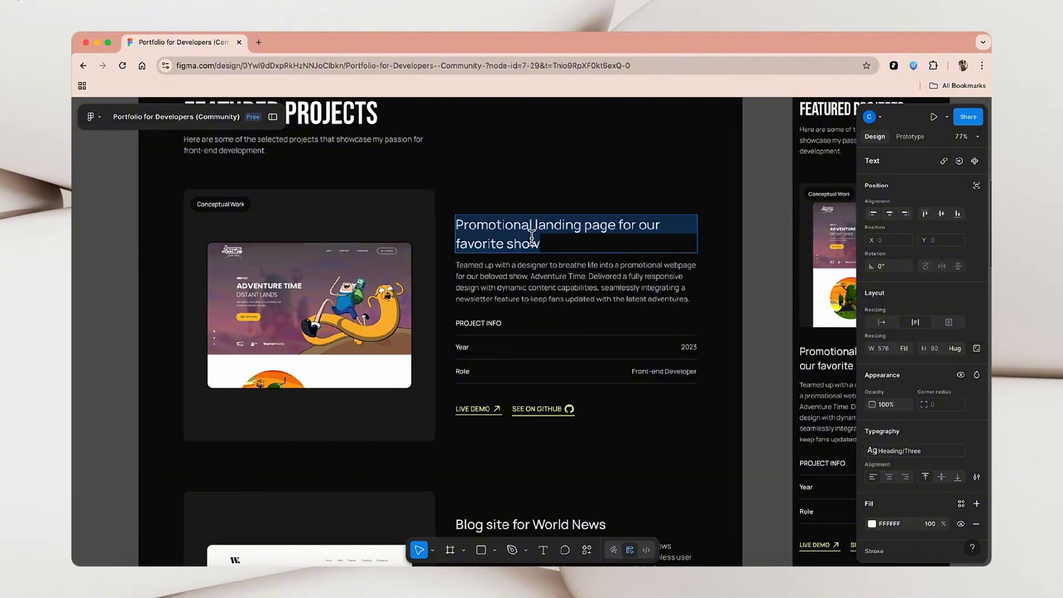
pyautogui.press('super+c')
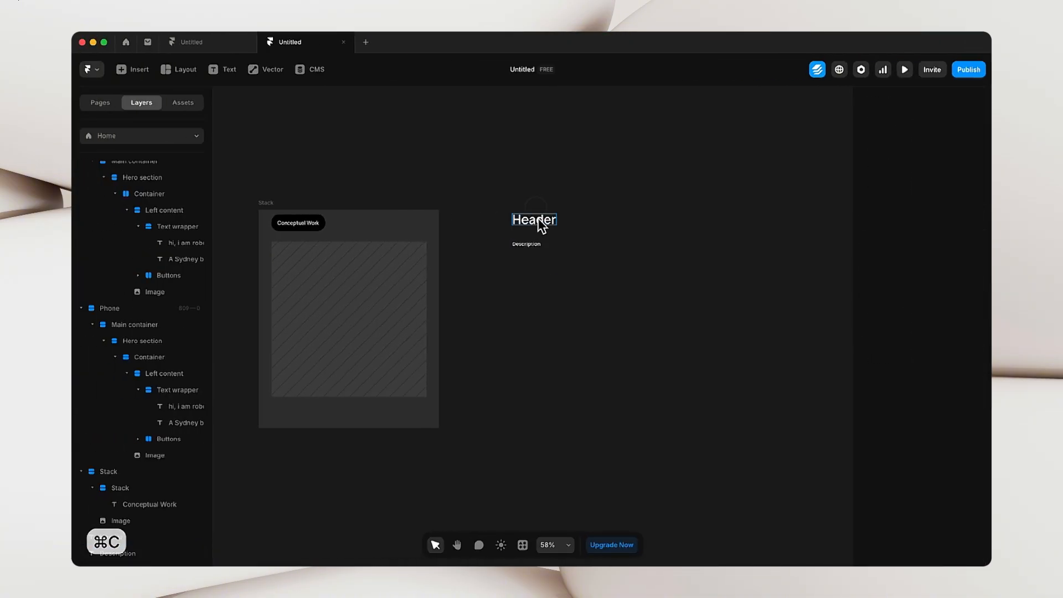
pyautogui.doubleClick(536, 220)
pyautogui.press('super+v')
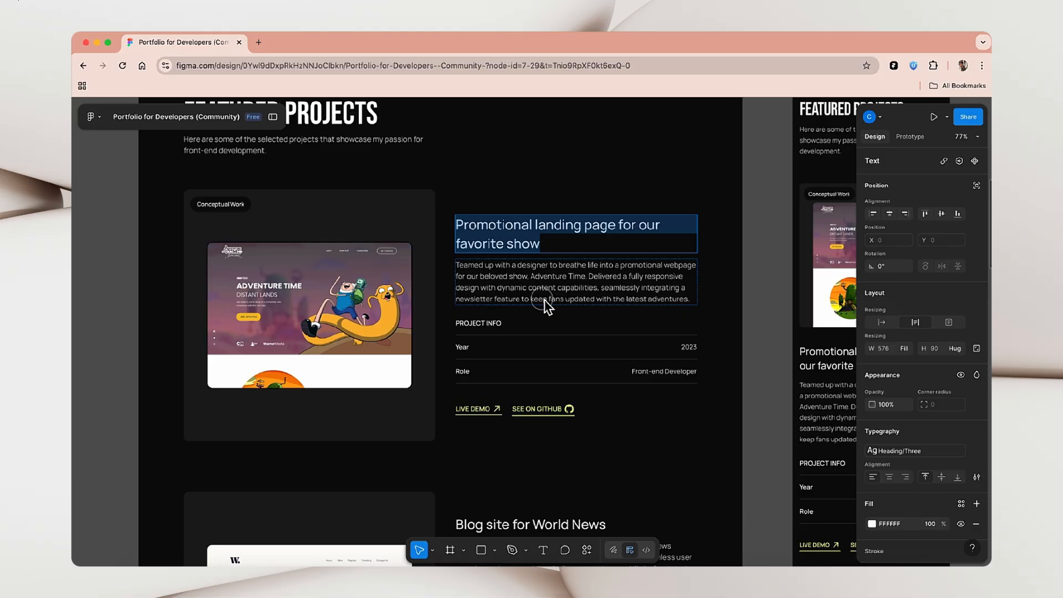
# - Copy the card's description paragraph from Figma and replace the "Description" text in Framer with it
pyautogui.doubleClick(590, 300)
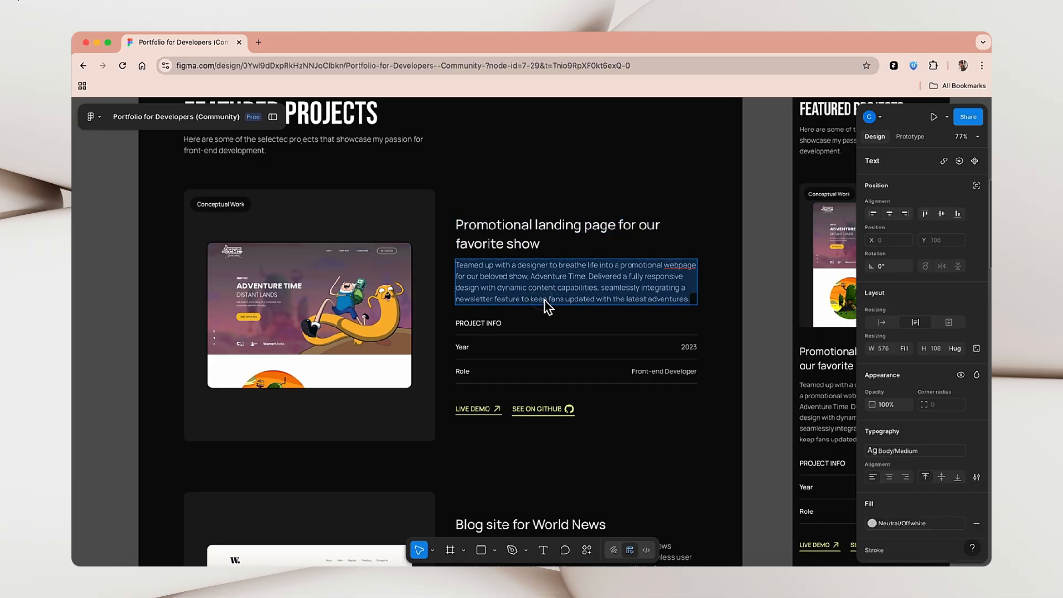
pyautogui.press('super+c')
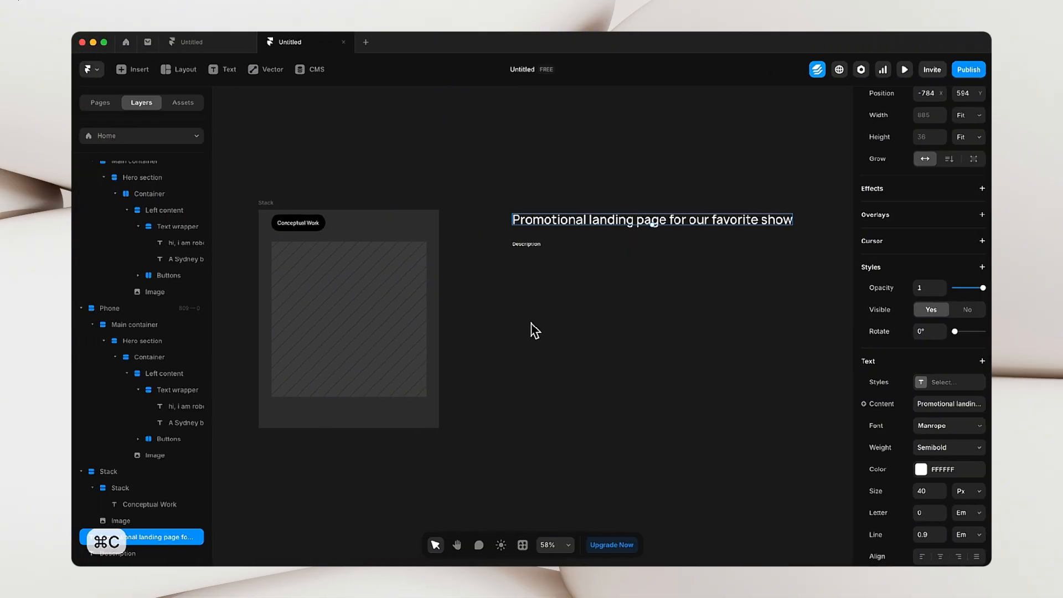
pyautogui.doubleClick(524, 244)
pyautogui.press('super+v')
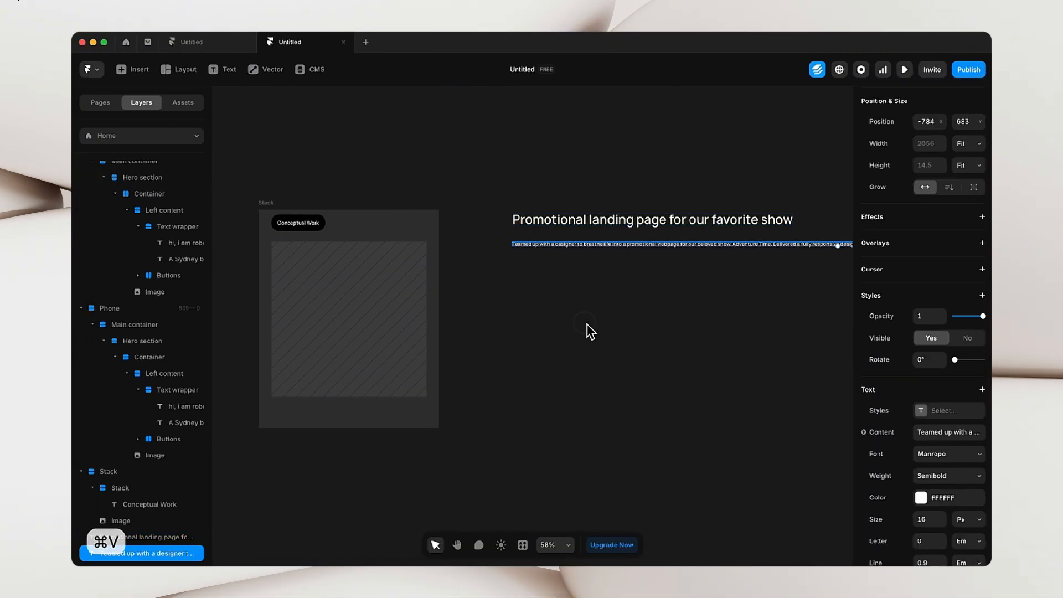
pyautogui.click(589, 326)
# - Select the heading and description text layers together and wrap them in a new stack
pyautogui.moveTo(589, 325); pyautogui.dragTo(422, 370)
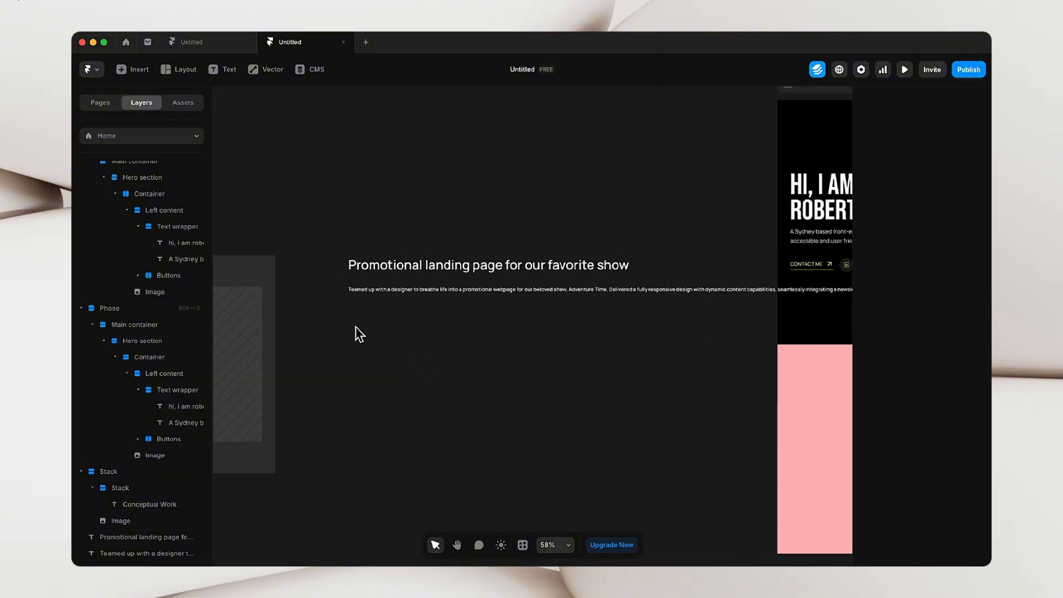
pyautogui.moveTo(335, 220); pyautogui.dragTo(462, 380)
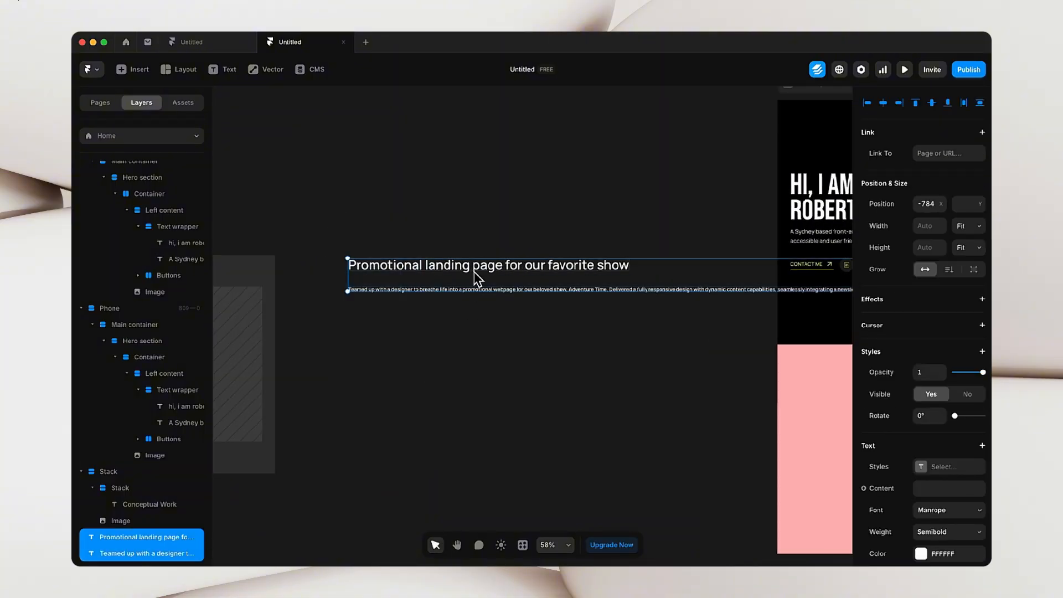
pyautogui.rightClick(475, 271)
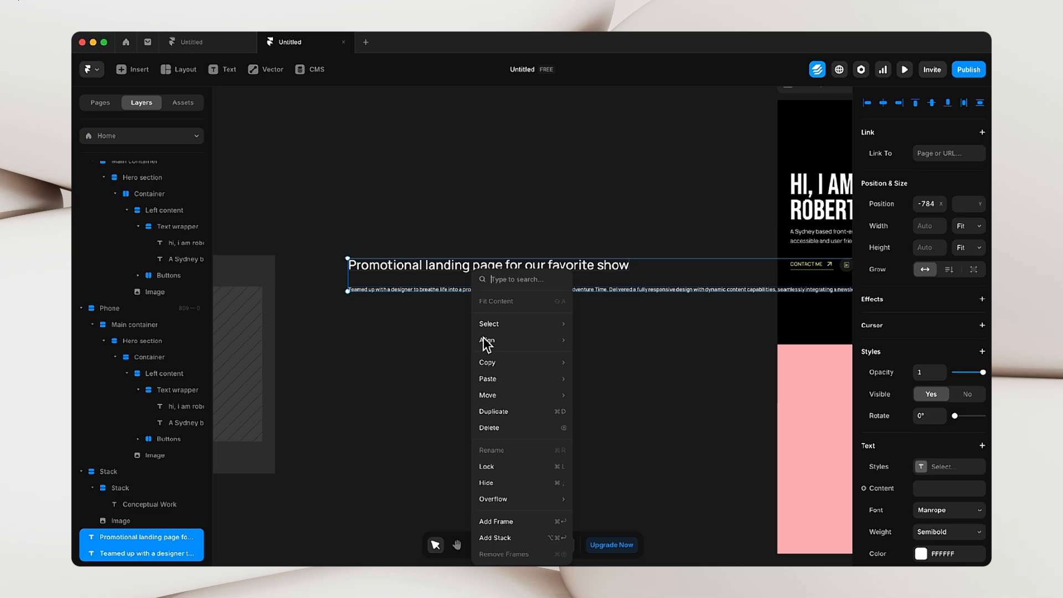
pyautogui.click(486, 541)
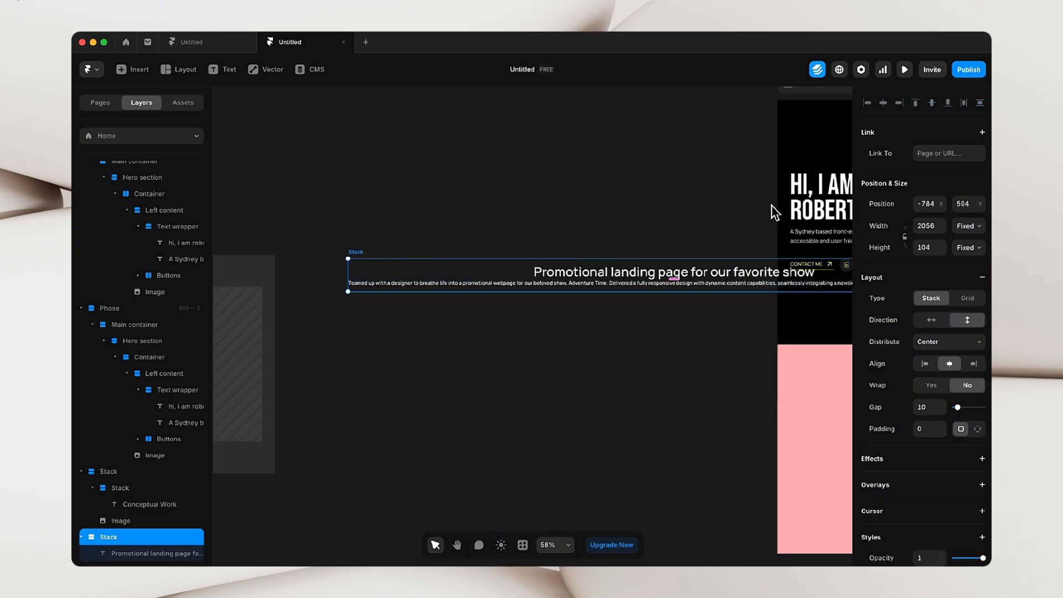
# - Align the text stack's contents to the left and set its height to Fit Content
pyautogui.scroll(-3, 935, 372)
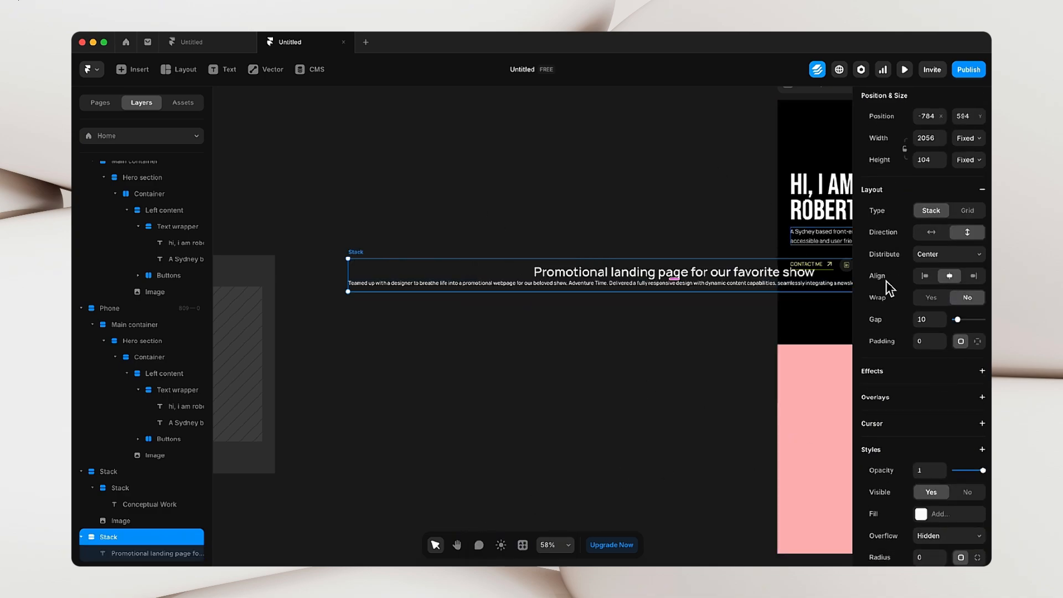
pyautogui.click(926, 276)
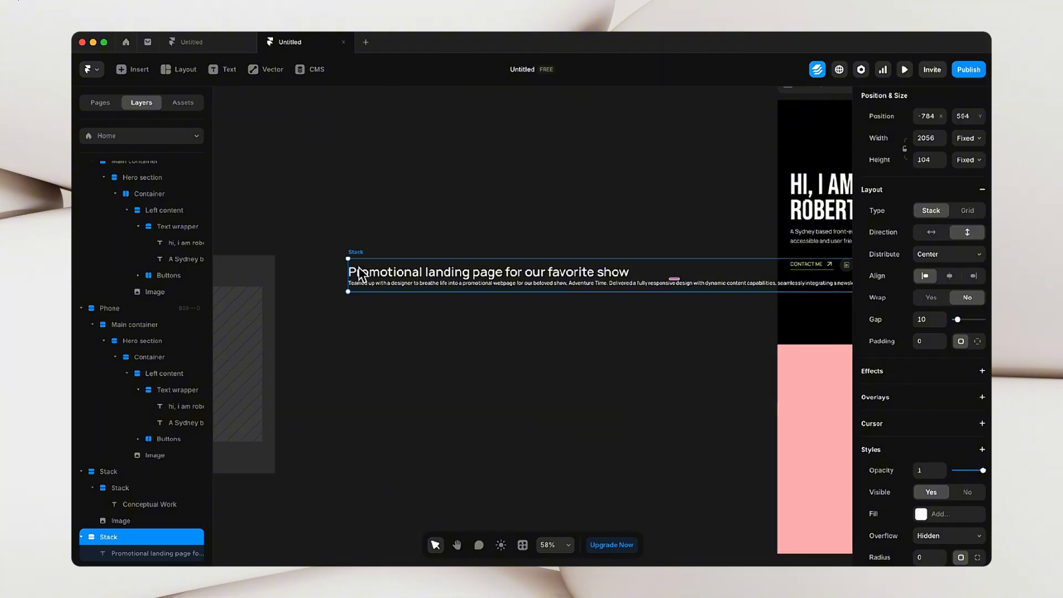
pyautogui.scroll(3, 985, 246)
pyautogui.click(974, 248)
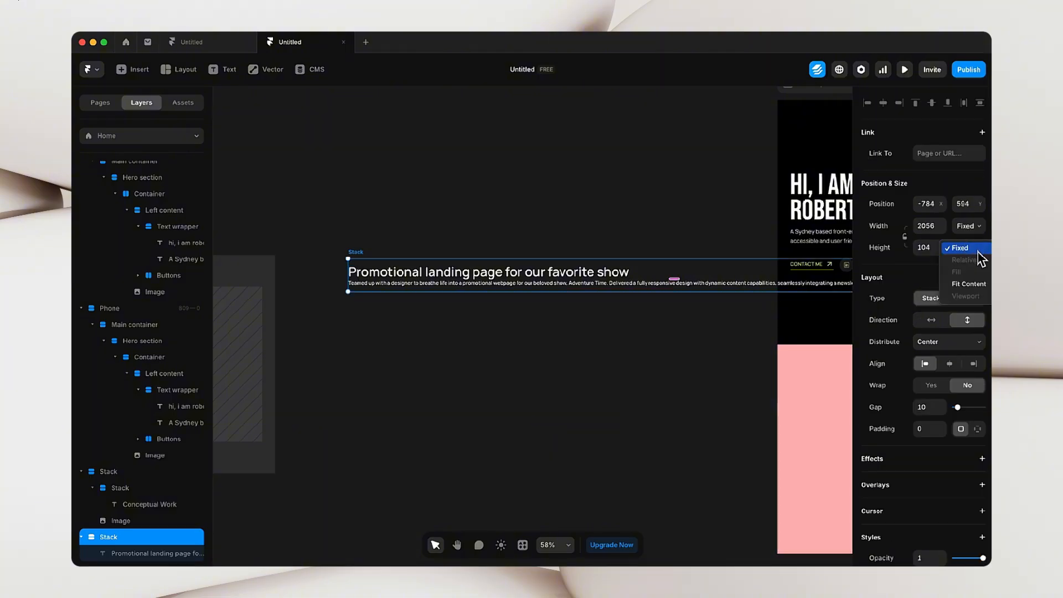
pyautogui.click(978, 293)
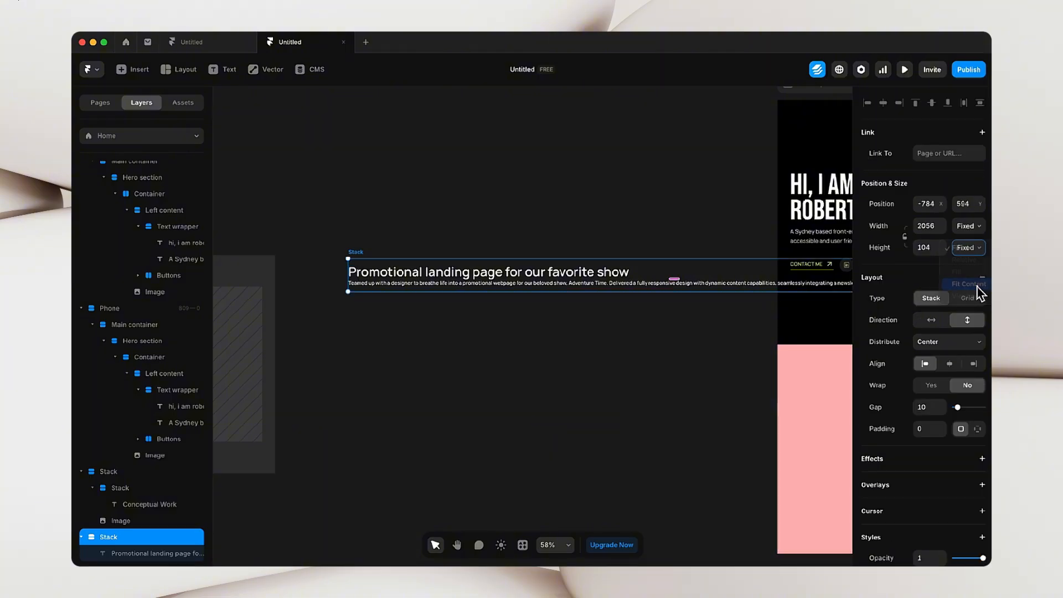
# - Narrow the text stack to a width of about 769 by pulling in its right edge
pyautogui.click(407, 421)
pyautogui.click(376, 266)
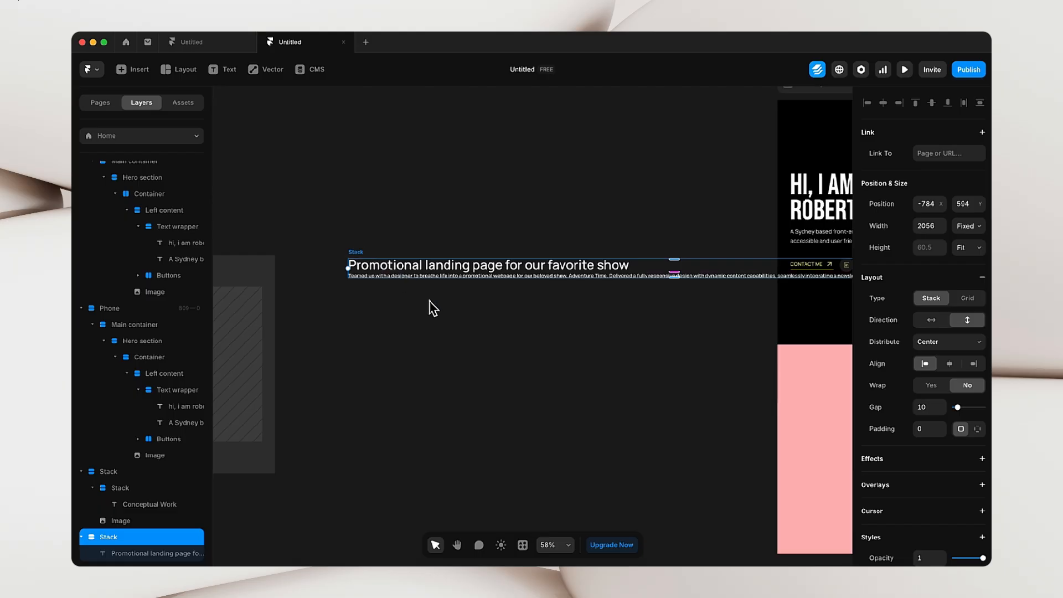
pyautogui.scroll(-5, 434, 308)
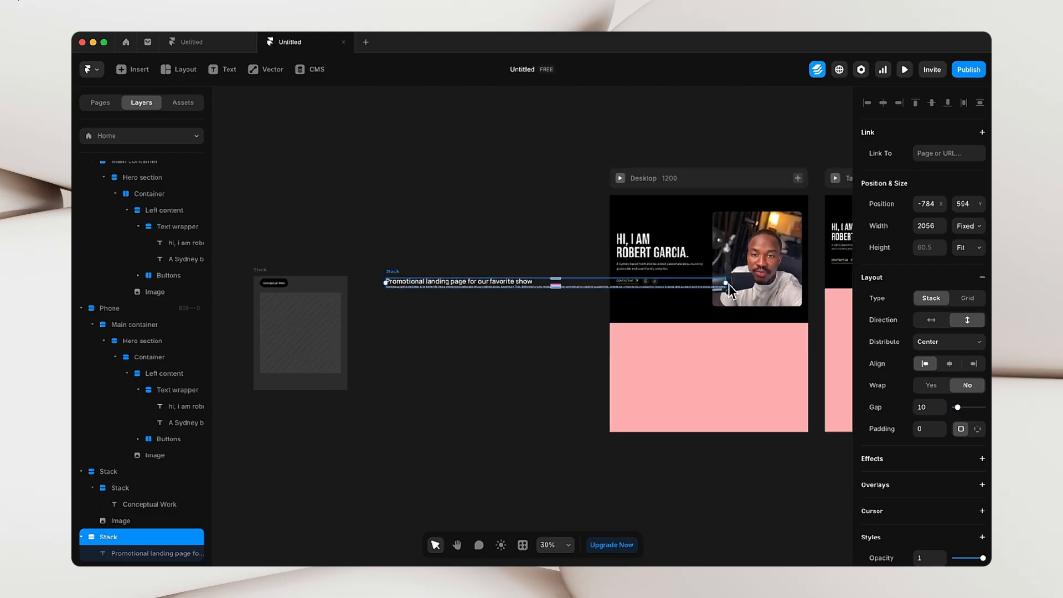
pyautogui.moveTo(727, 284); pyautogui.dragTo(514, 283)
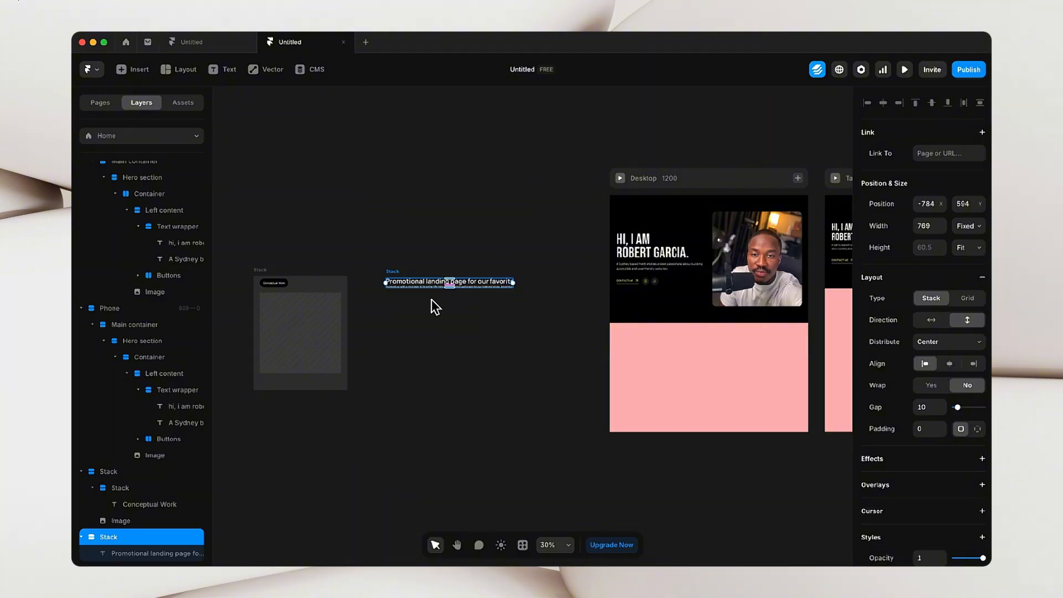
# - Set the width of the "Promotional landing page for our favorite show" heading to Fill so it wraps inside the text stack
pyautogui.scroll(5, 431, 299)
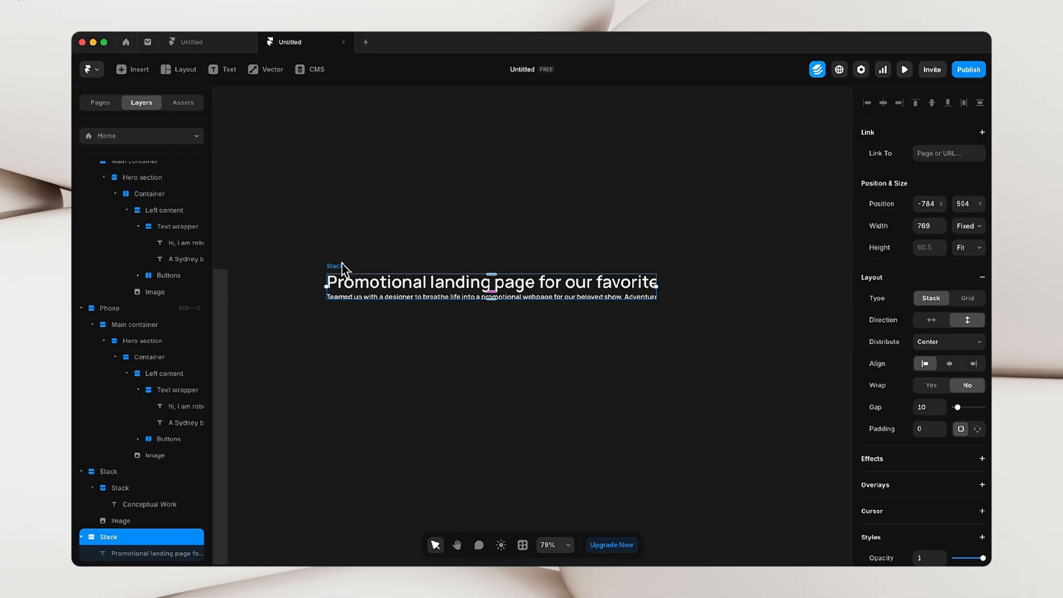
pyautogui.click(385, 328)
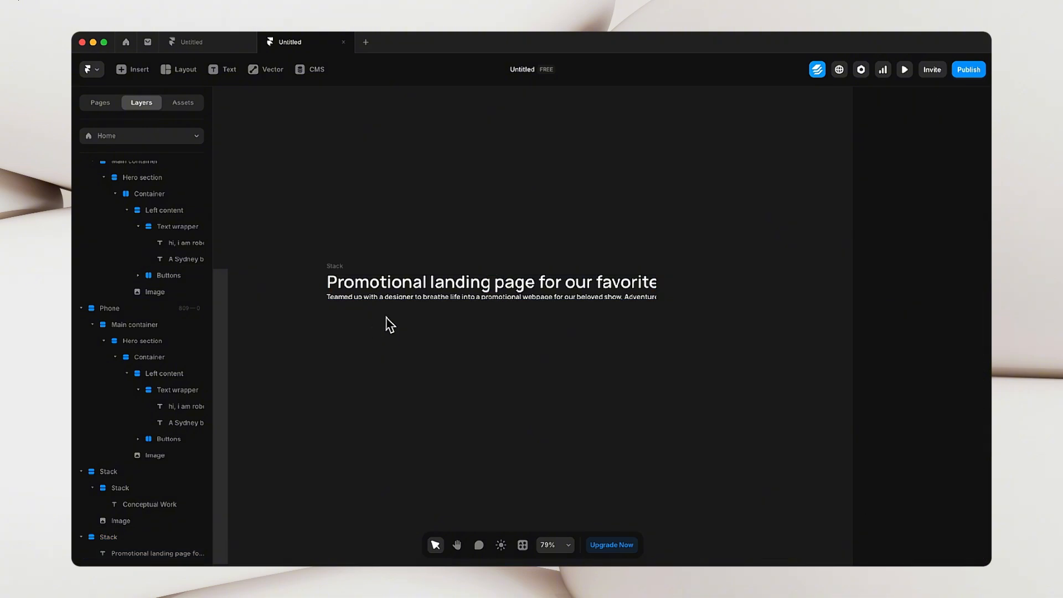
pyautogui.click(403, 286)
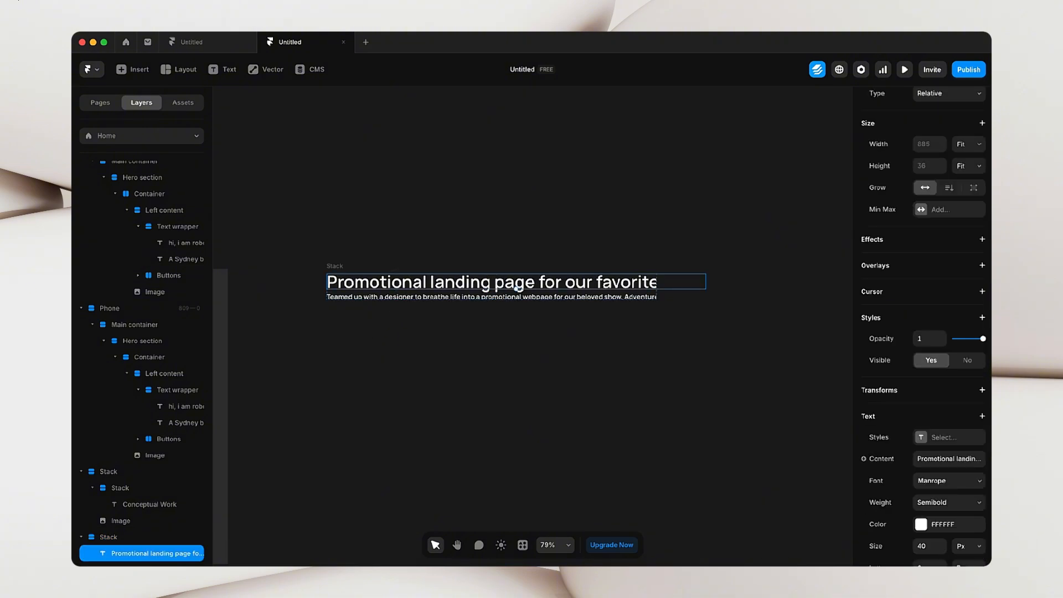
pyautogui.click(974, 146)
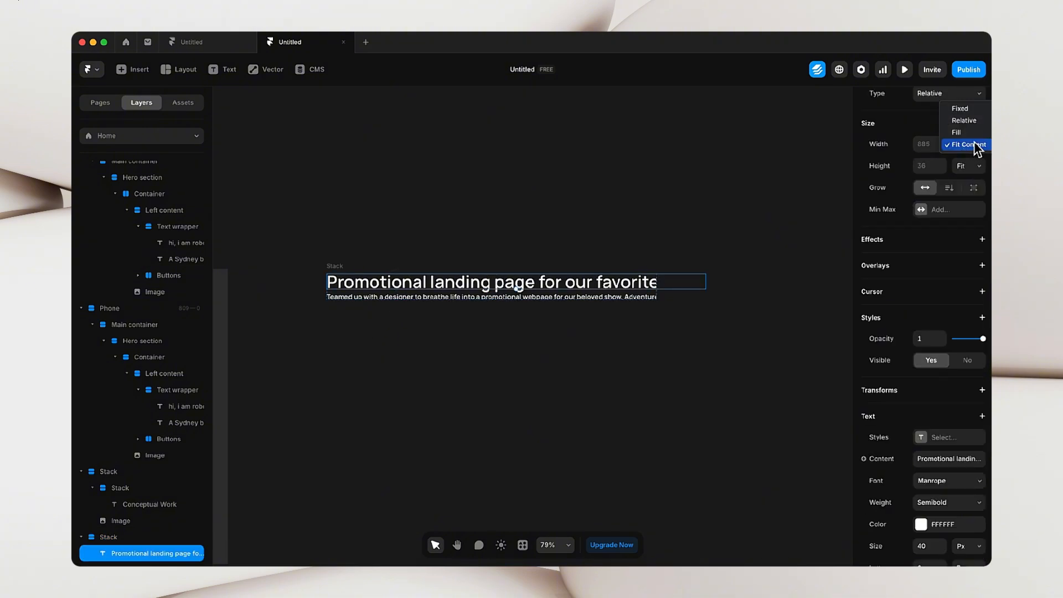
pyautogui.click(973, 133)
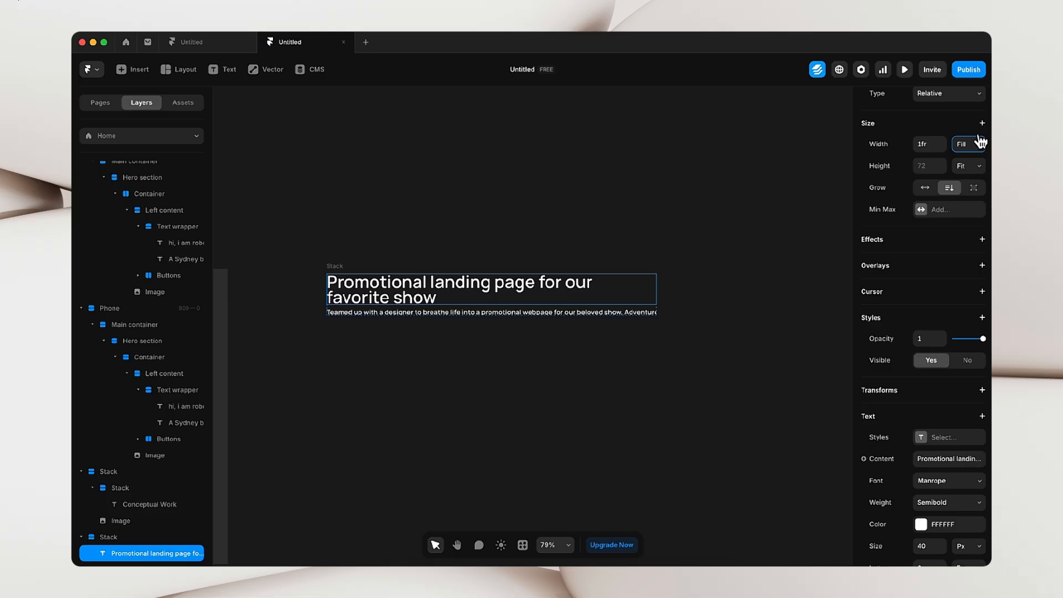
pyautogui.click(500, 198)
# - Set the width of the description paragraph in the text stack to Fill
pyautogui.click(370, 315)
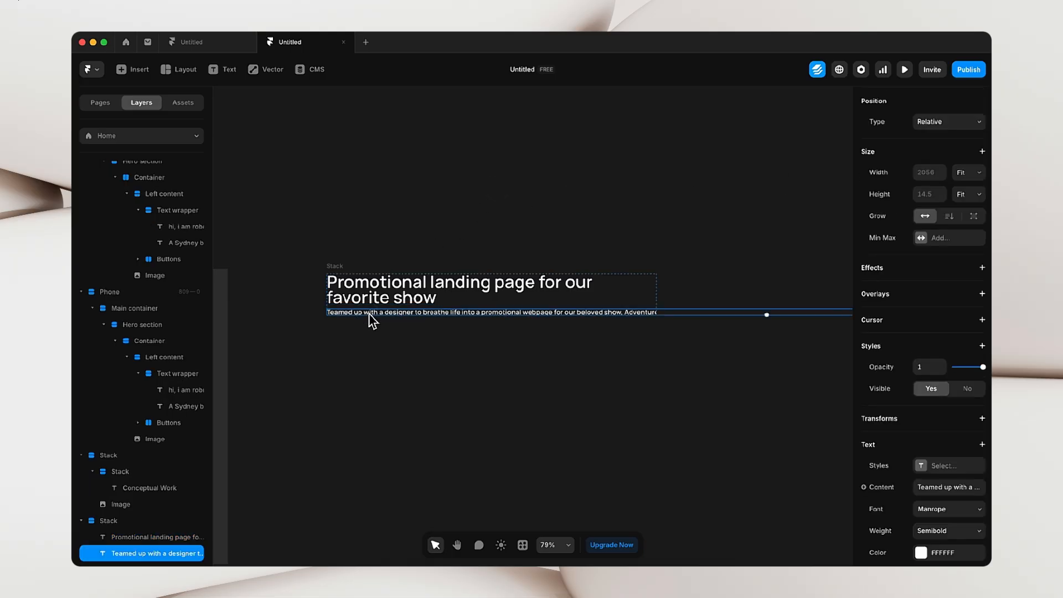
pyautogui.click(968, 172)
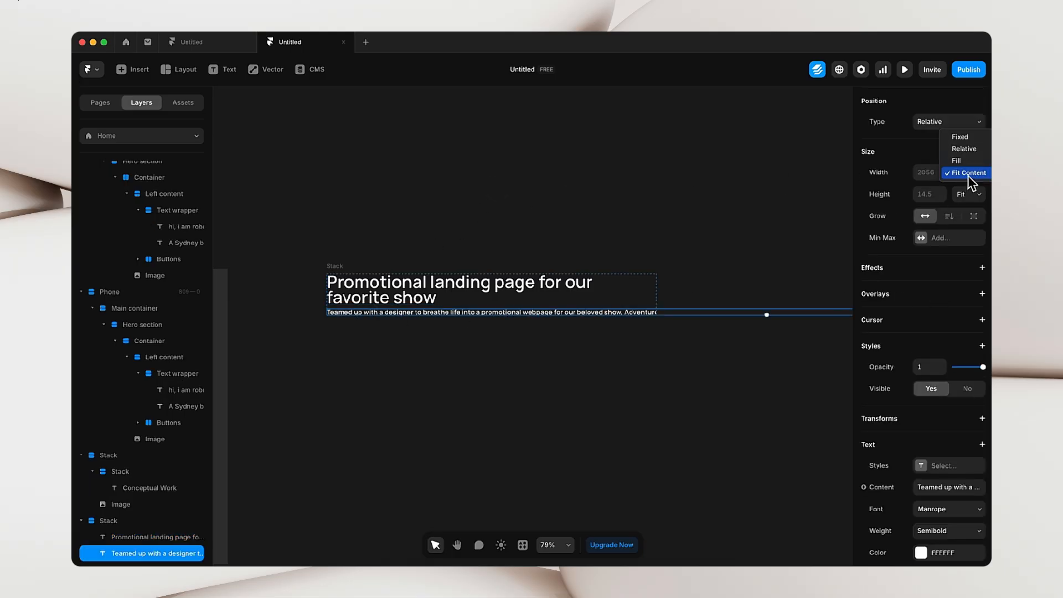
pyautogui.click(972, 165)
pyautogui.click(434, 183)
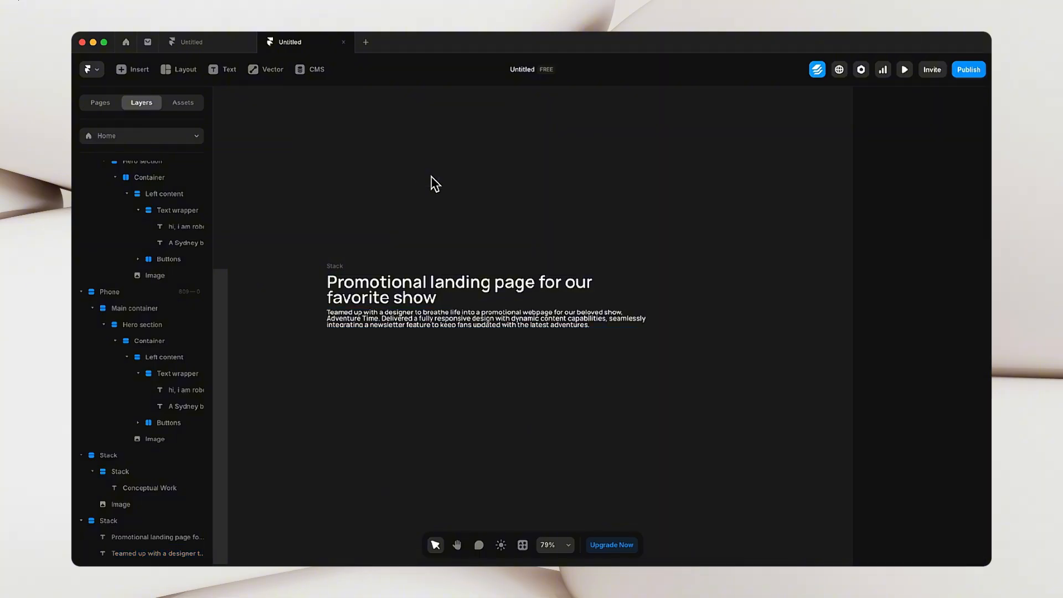
# - Set the text stack's gap between heading and description to 40
pyautogui.click(348, 256)
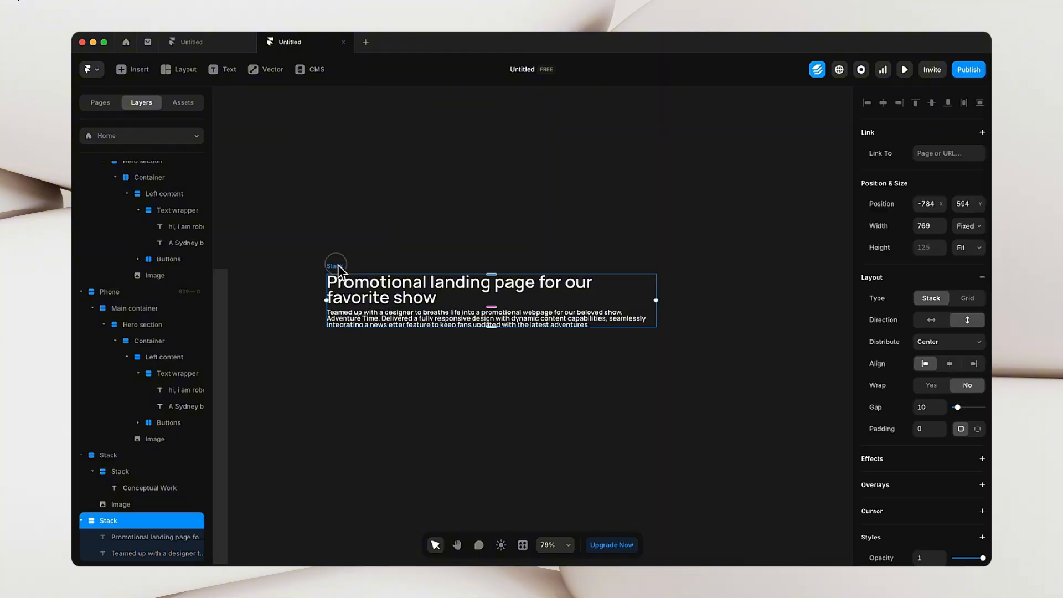
pyautogui.scroll(-1, 919, 342)
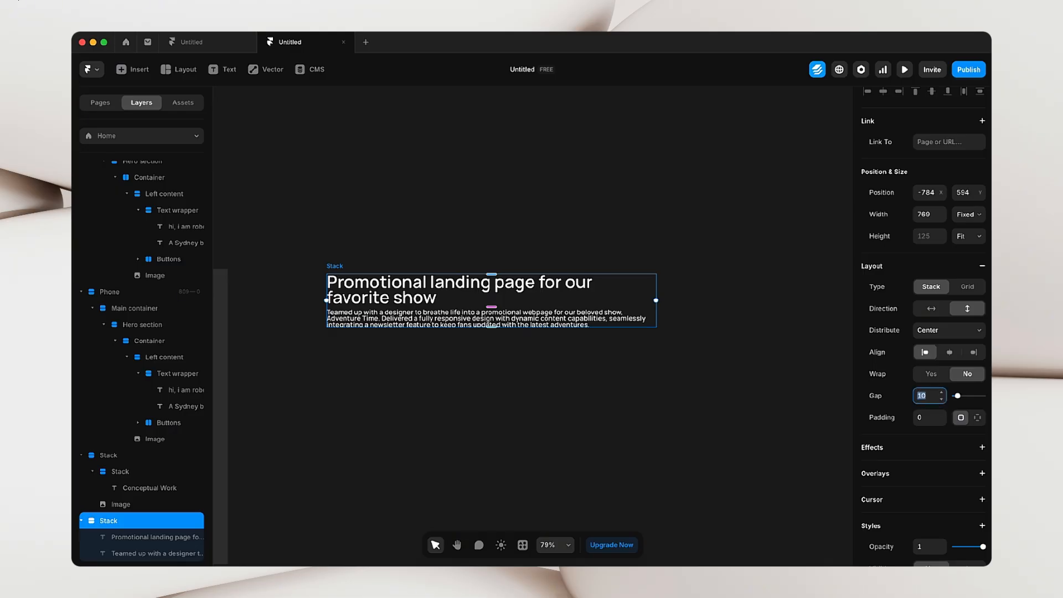
pyautogui.write('40')
pyautogui.click(560, 394)
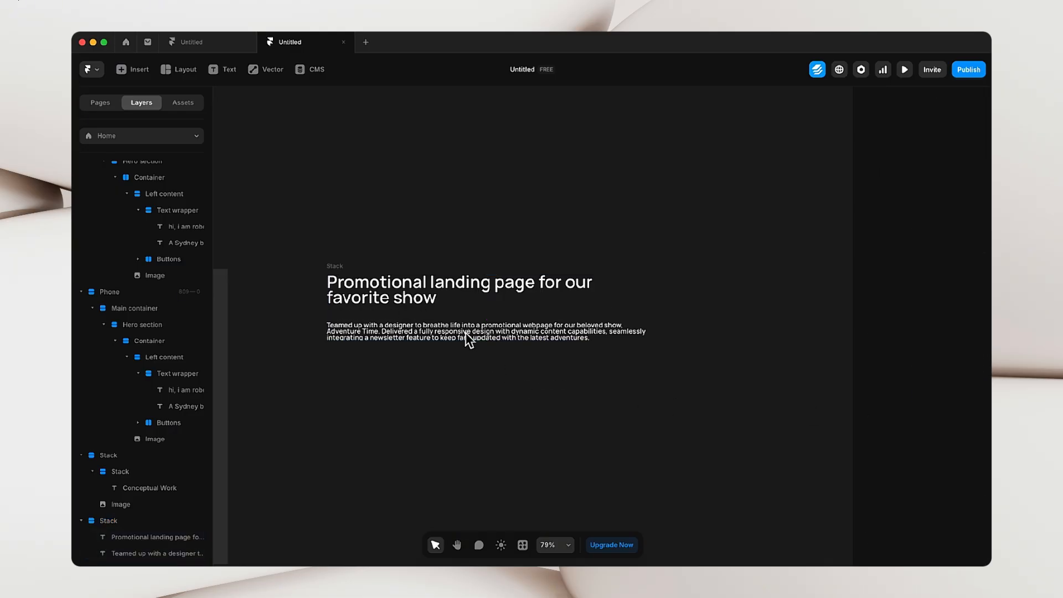
# - Reduce the text stack's gap to bring the description closer to the heading
pyautogui.click(337, 267)
pyautogui.click(926, 396)
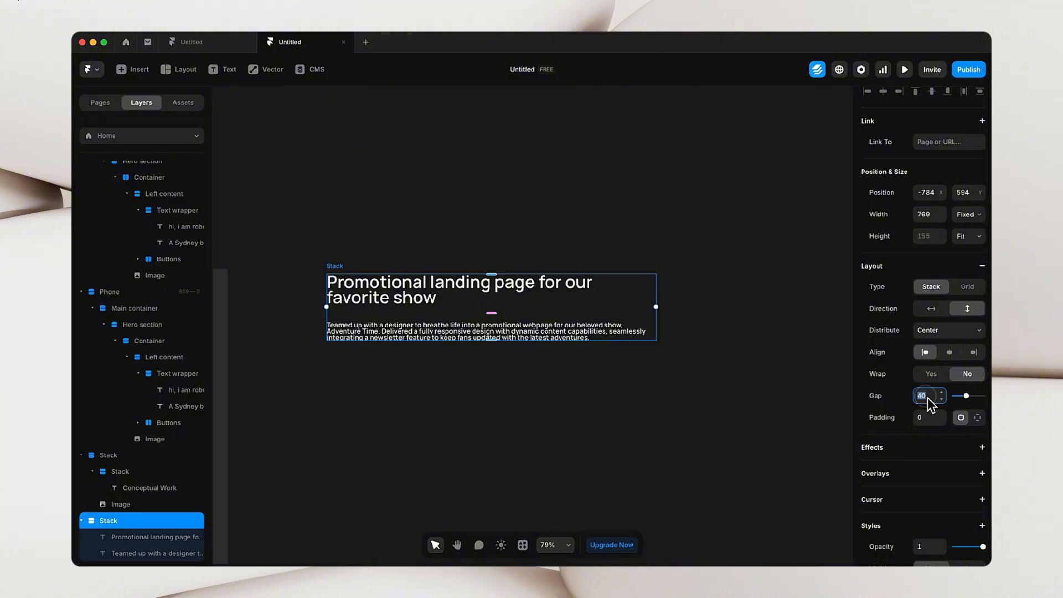
pyautogui.click(525, 403)
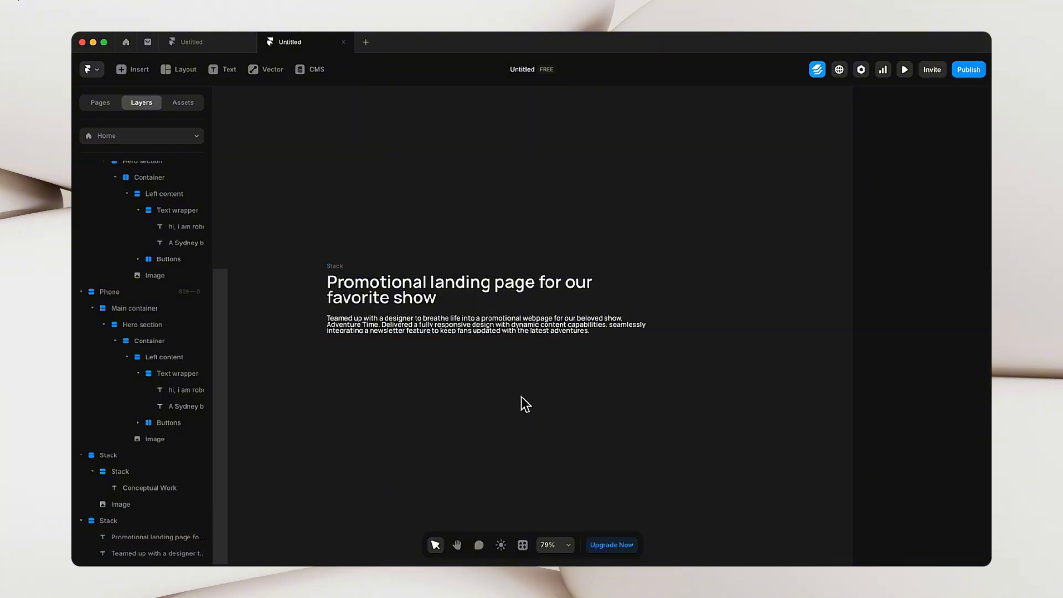
# - Increase the description paragraph's line height to 1.6 em
pyautogui.click(430, 329)
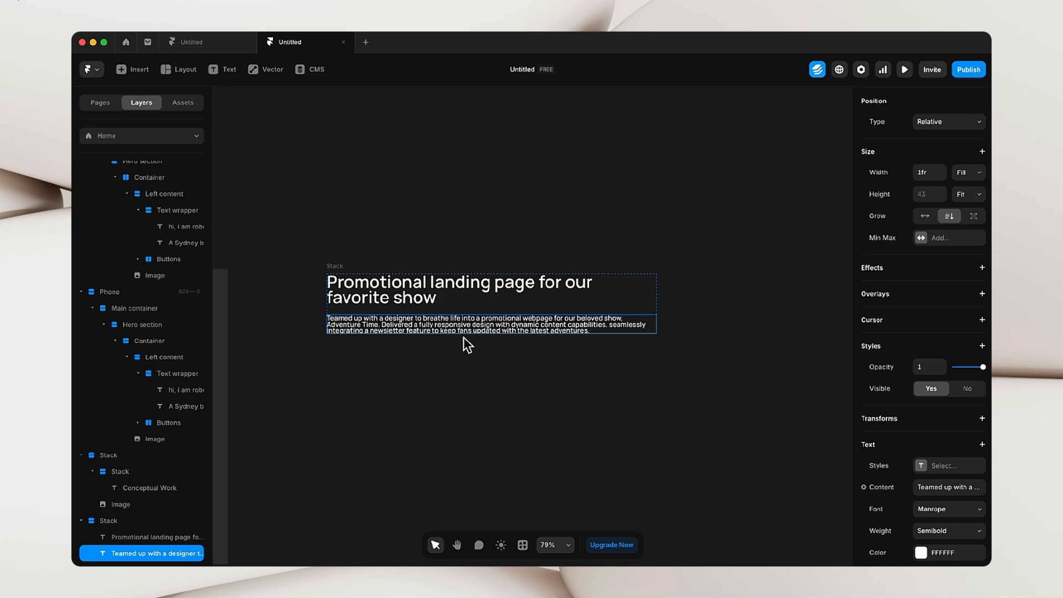
pyautogui.scroll(-3, 920, 416)
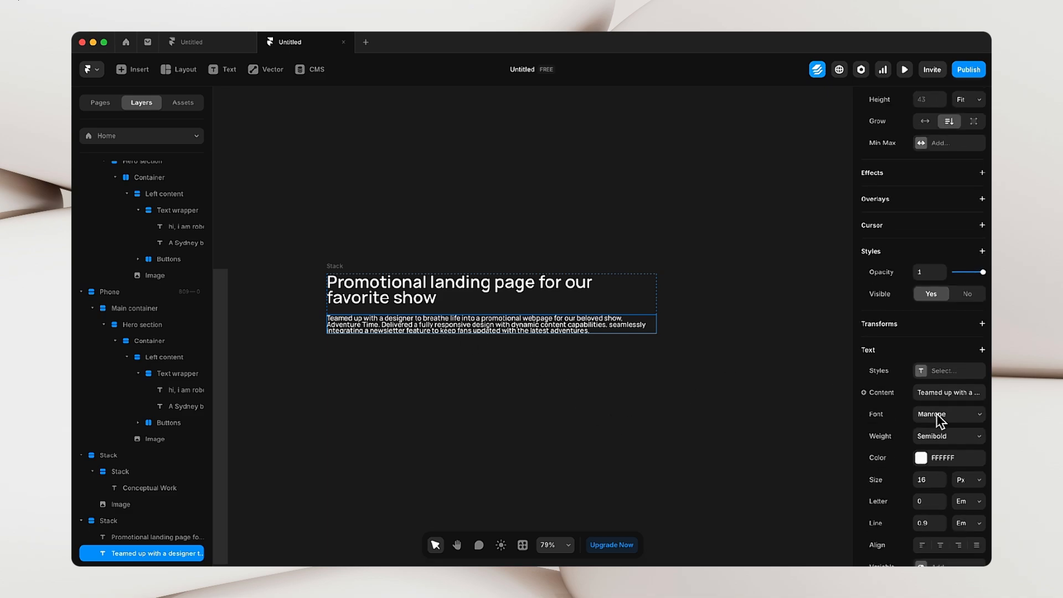
pyautogui.scroll(-1, 939, 419)
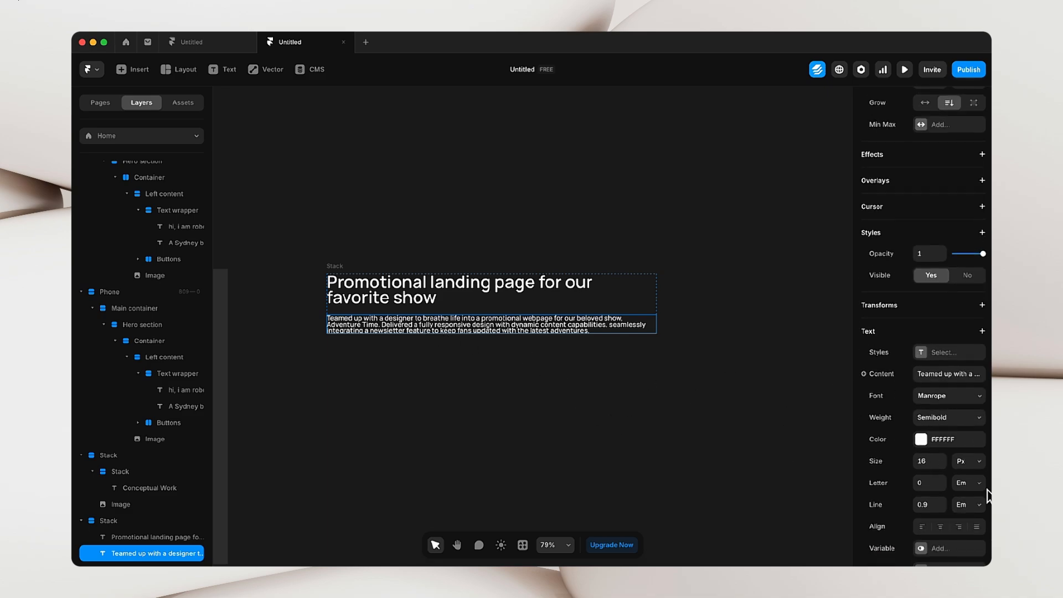
pyautogui.scroll(-4, 966, 493)
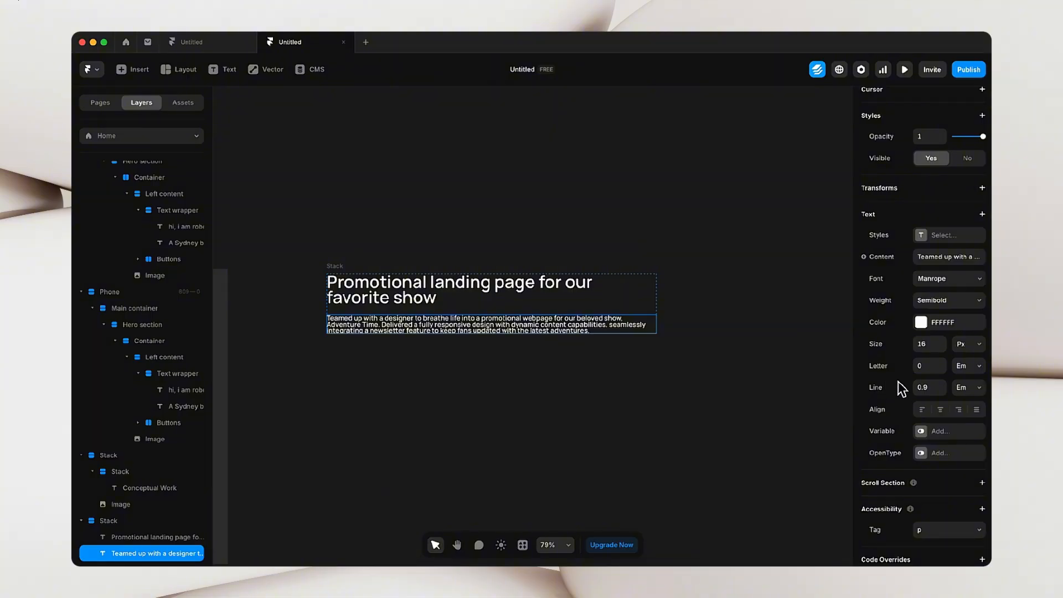
pyautogui.click(941, 384)
pyautogui.click(943, 385)
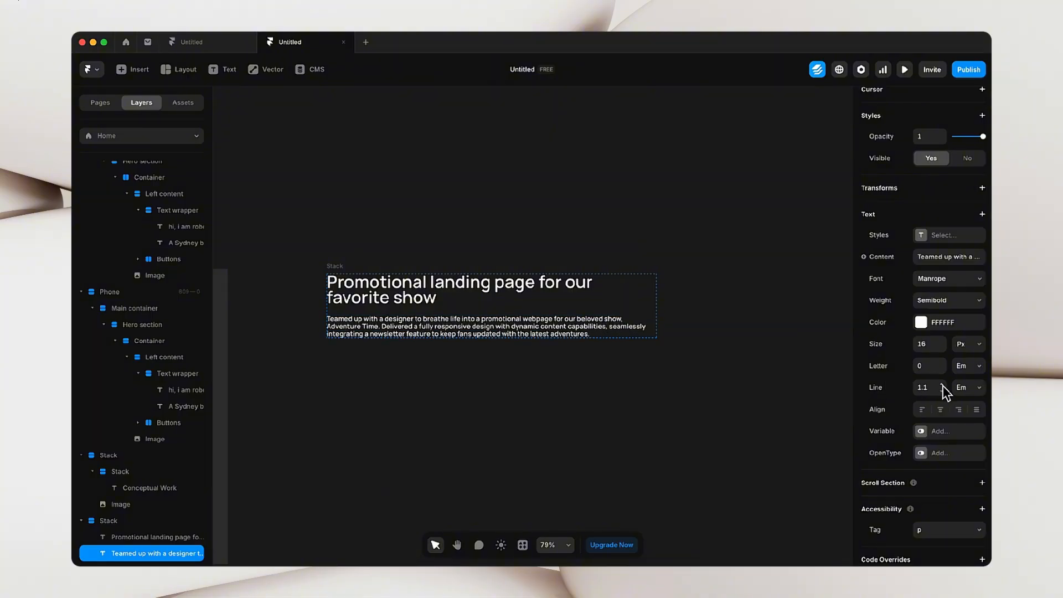
pyautogui.click(943, 385)
pyautogui.click(942, 385)
pyautogui.click(942, 385)
pyautogui.click(942, 385)
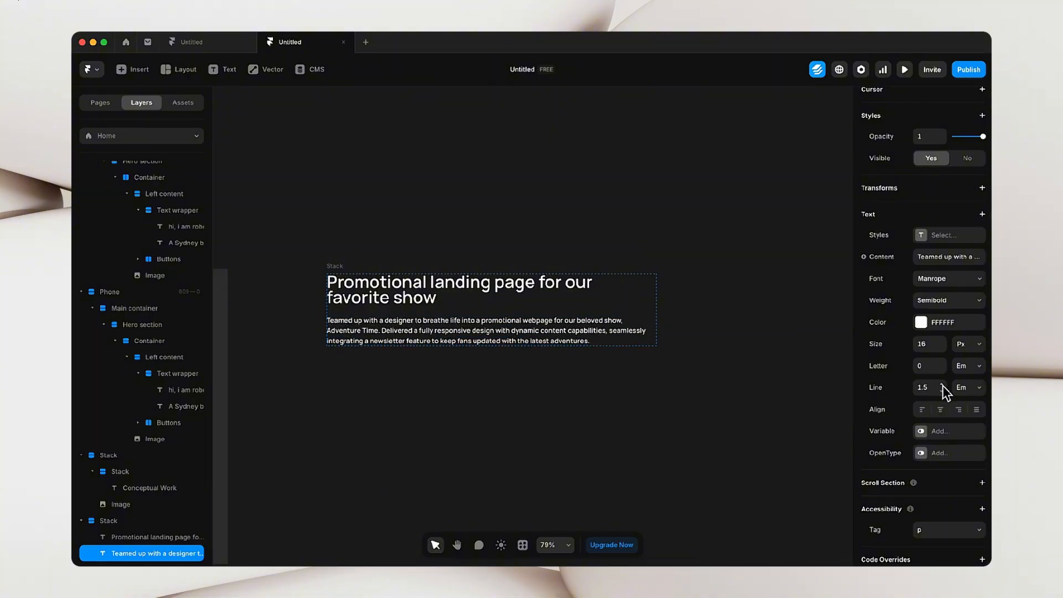
pyautogui.click(942, 384)
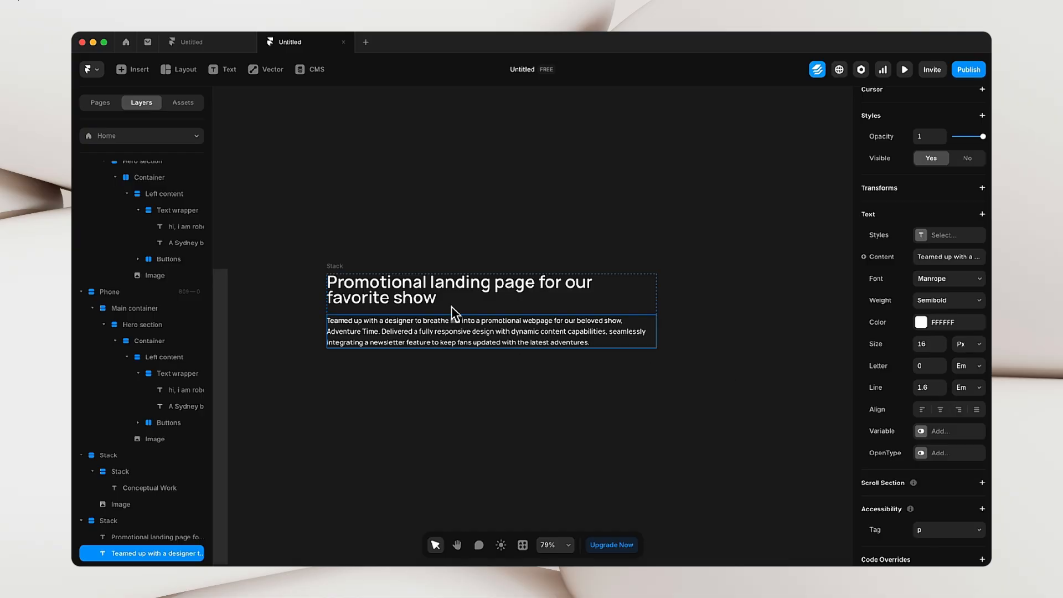
# - Increase the heading's line height to 1.2 em
pyautogui.click(414, 295)
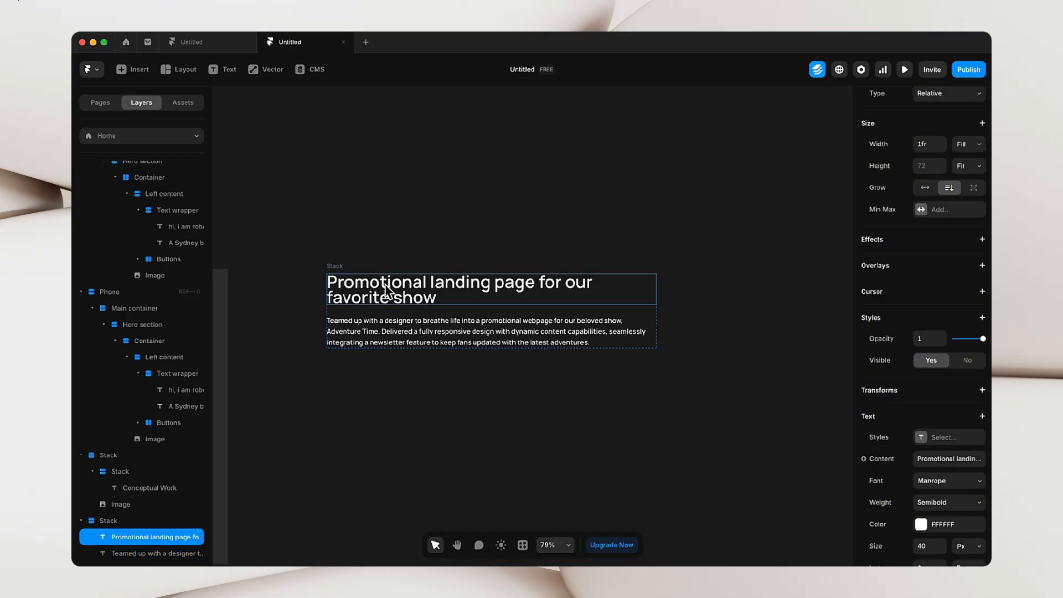
pyautogui.scroll(-5, 988, 393)
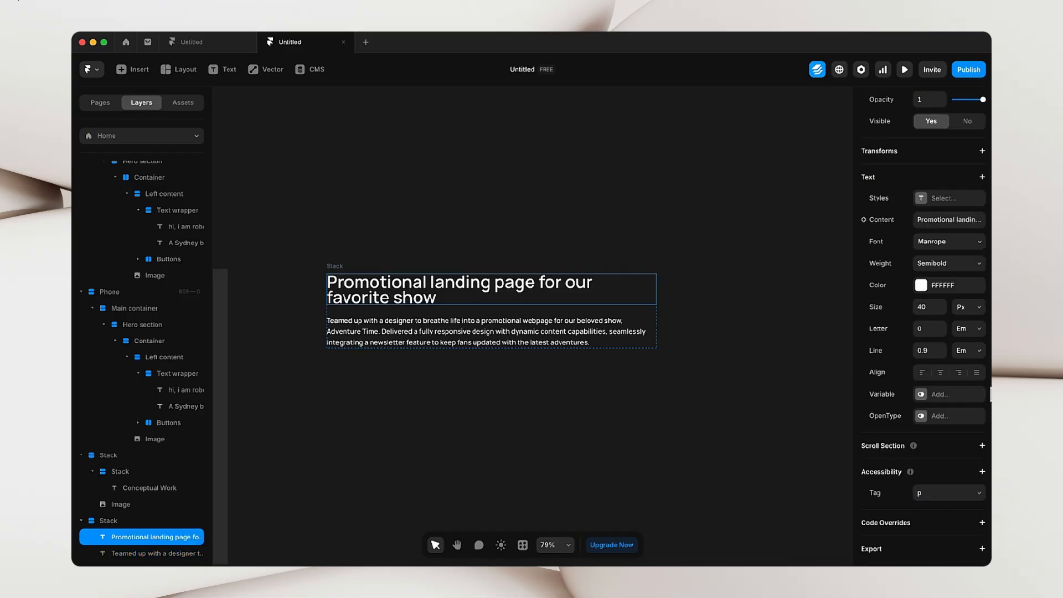
pyautogui.click(943, 347)
pyautogui.click(942, 347)
pyautogui.click(942, 347)
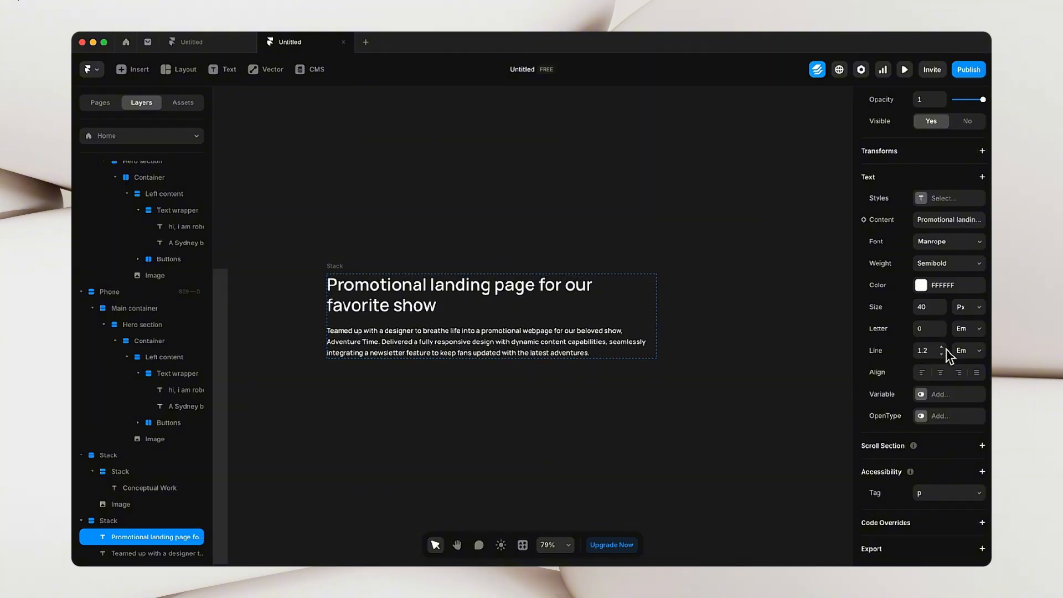
# - View the image and text stacks side by side, and switch to Figma to examine the card's project info section
pyautogui.click(526, 408)
pyautogui.press('space')
pyautogui.moveTo(527, 408); pyautogui.dragTo(728, 350)
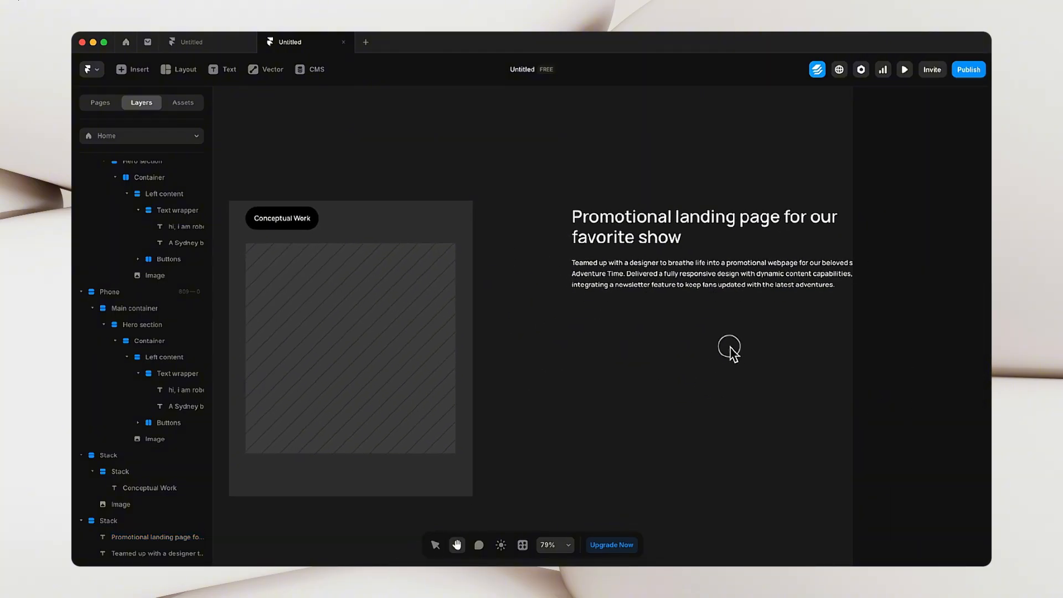
pyautogui.moveTo(582, 189); pyautogui.dragTo(518, 211)
pyautogui.click(569, 176)
pyautogui.press('space')
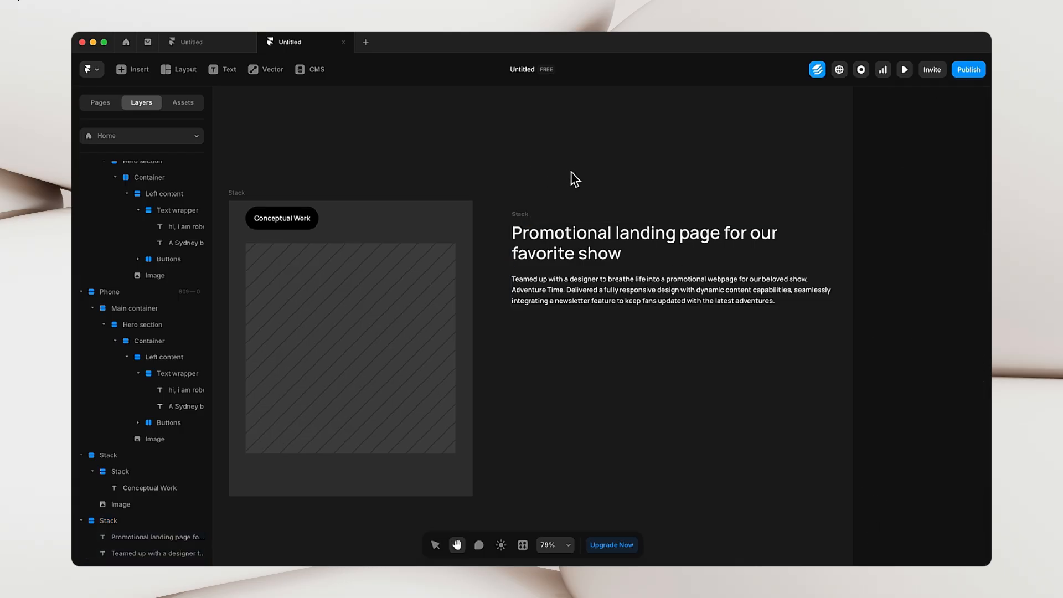
pyautogui.moveTo(570, 175); pyautogui.dragTo(541, 172)
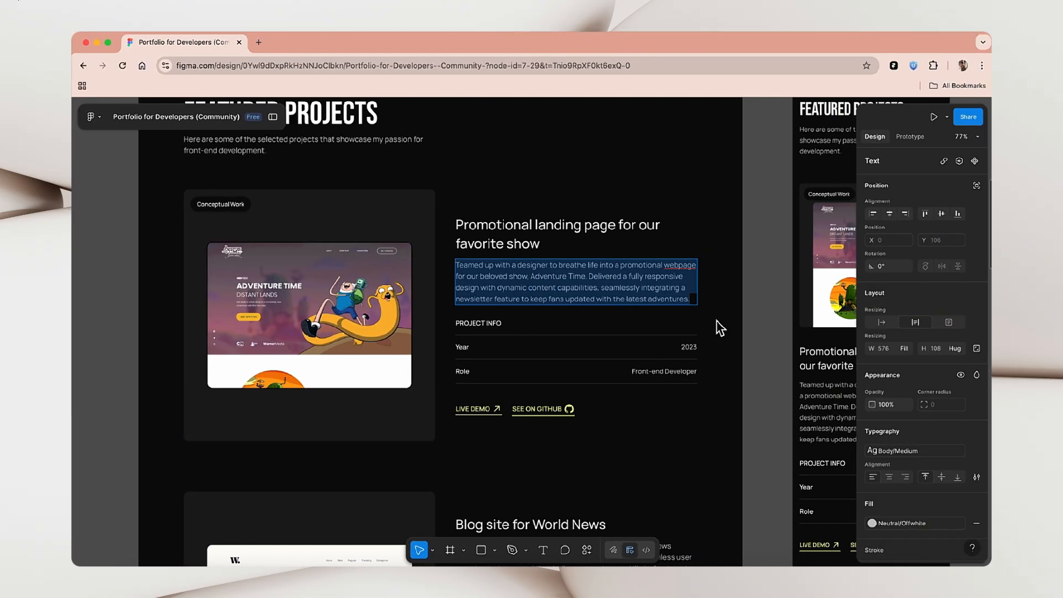
pyautogui.press('Escape')
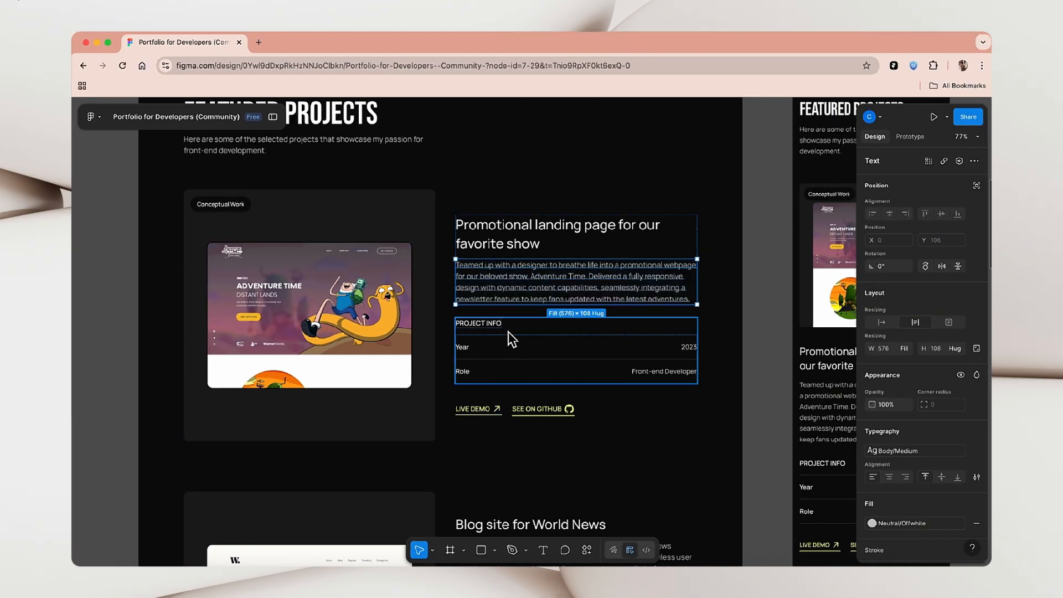
pyautogui.click(762, 317)
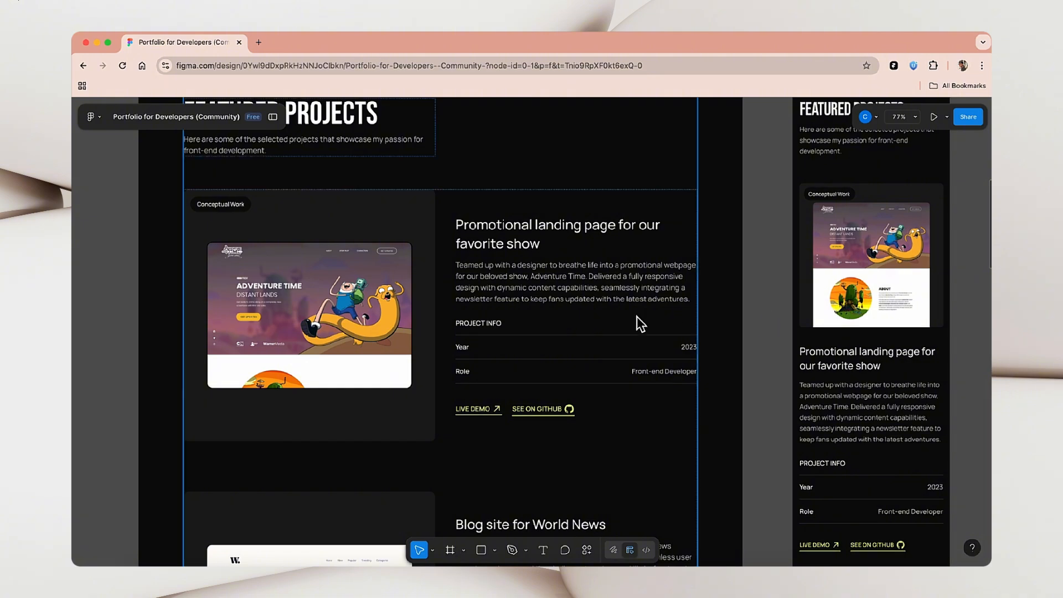
pyautogui.click(491, 347)
# - Switch back to Framer and add a text layer reading "PROJECT INFO" below the project description
pyautogui.hotkey('ctrl', 'Left')
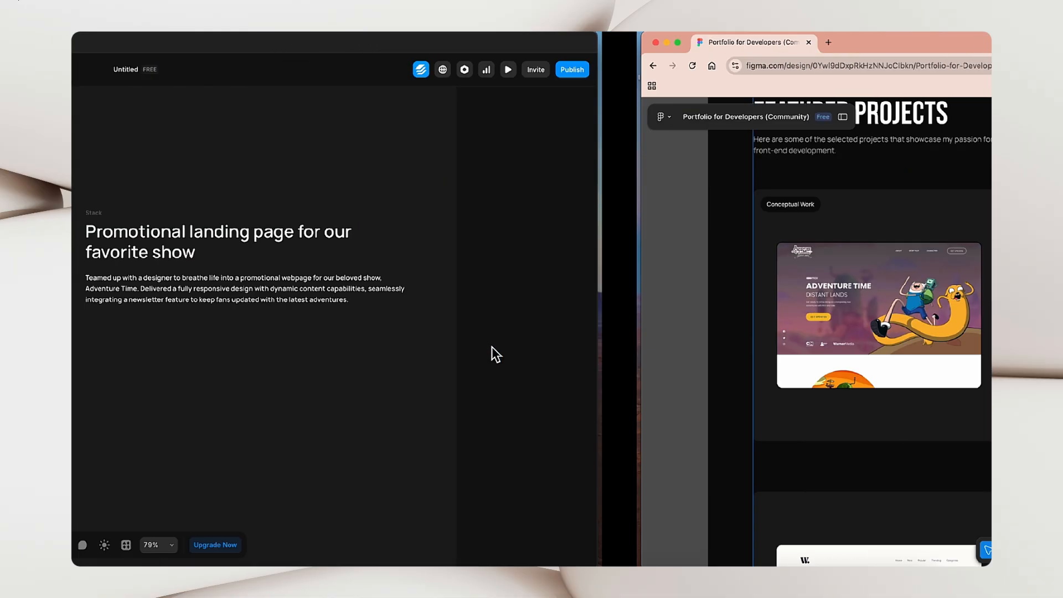
pyautogui.click(491, 347)
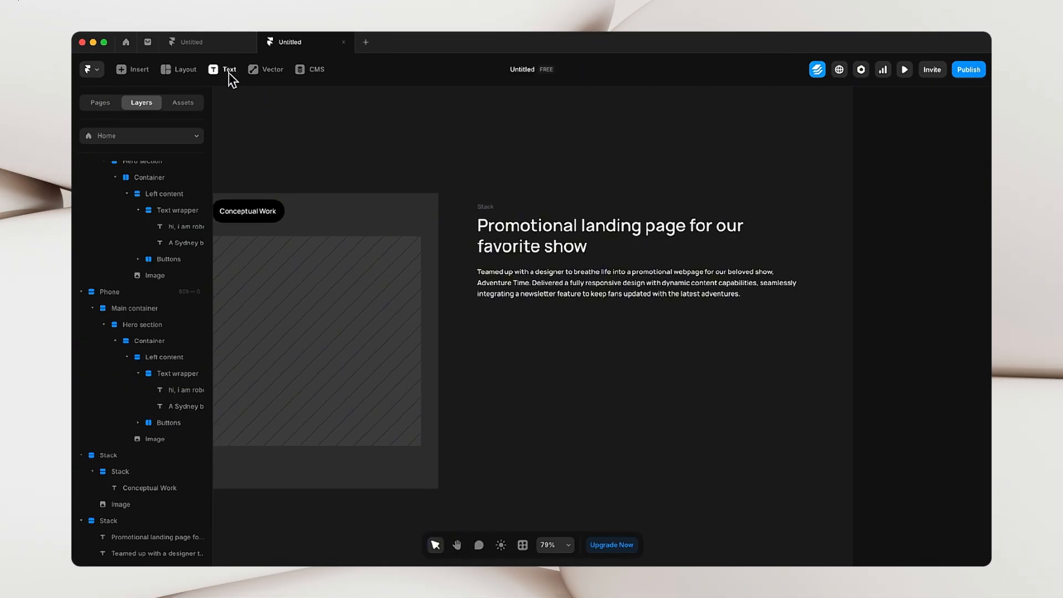
pyautogui.click(225, 69)
pyautogui.click(509, 352)
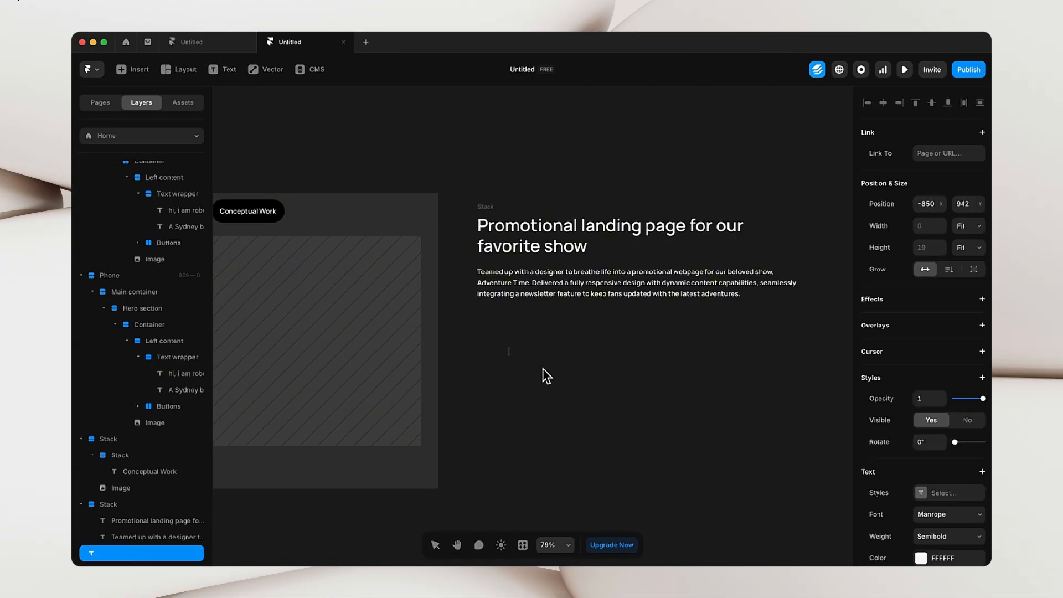
pyautogui.write('P')
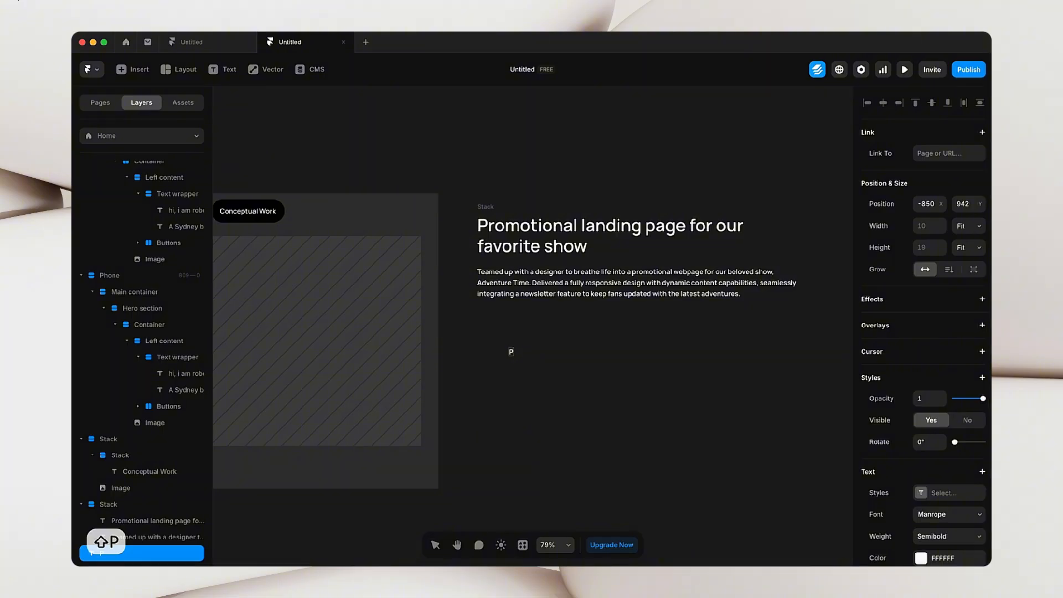
pyautogui.write('R')
pyautogui.press('capslock')
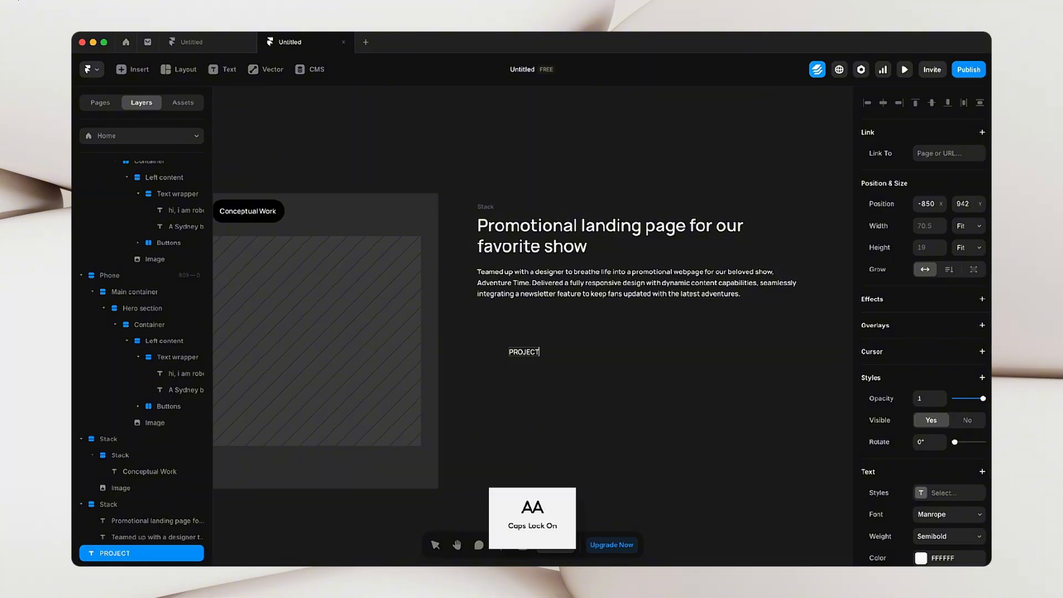
pyautogui.write('OJECT')
pyautogui.press('Escape')
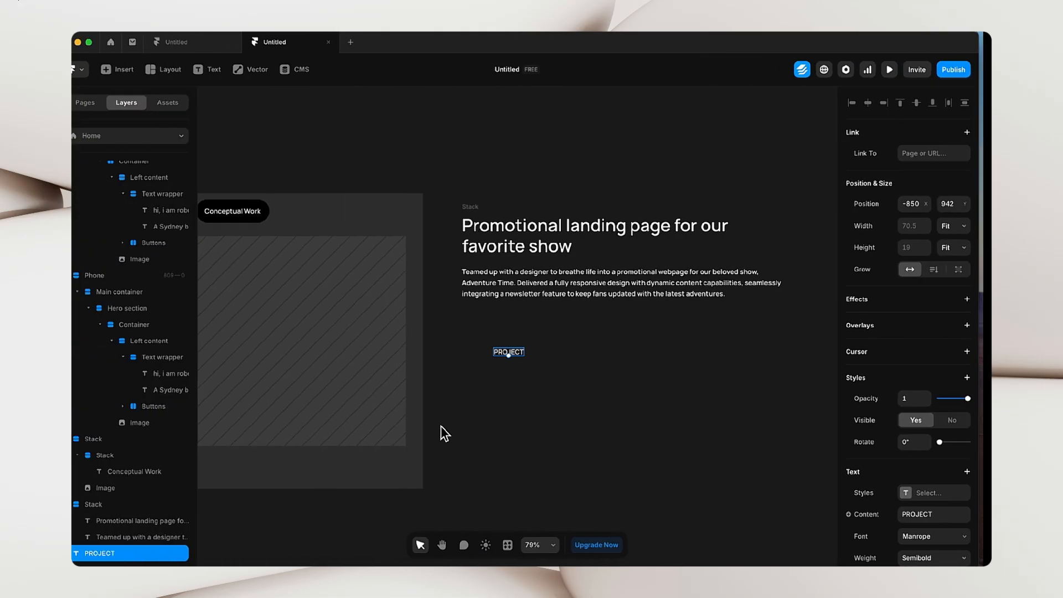
pyautogui.doubleClick(530, 354)
pyautogui.press('Right')
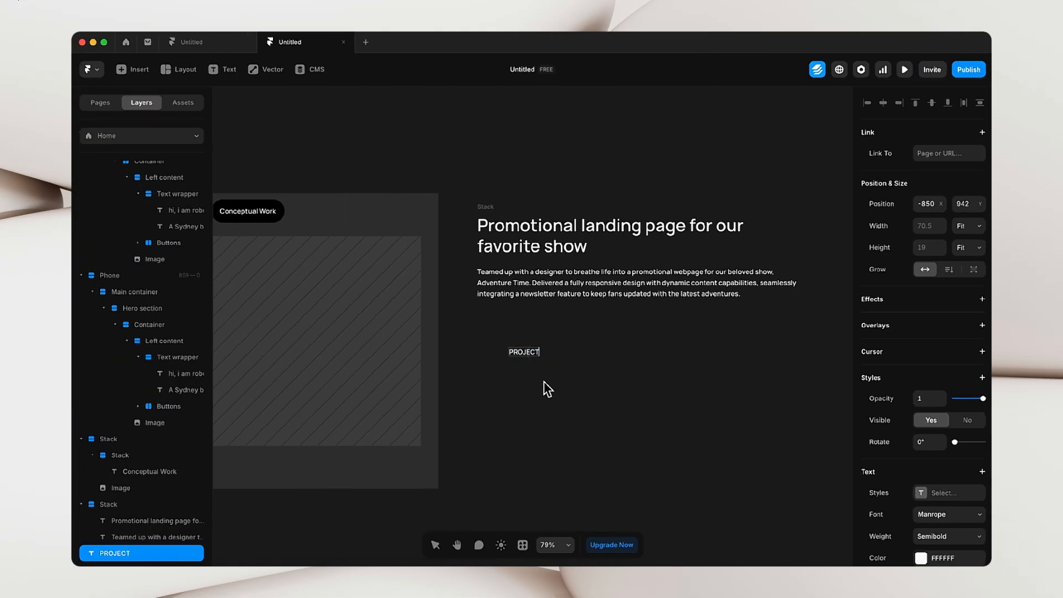
pyautogui.press('capslock')
pyautogui.write('INFO')
pyautogui.click(593, 393)
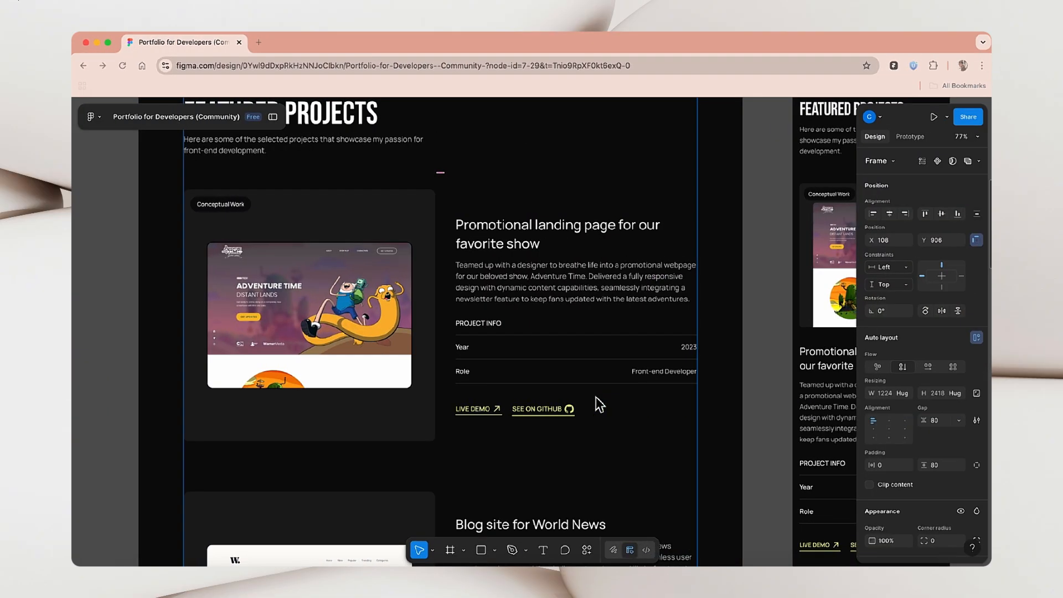
# - Check the Year row in the Figma card, and align the PROJECT INFO text in Framer with the description's left edge
pyautogui.click(748, 331)
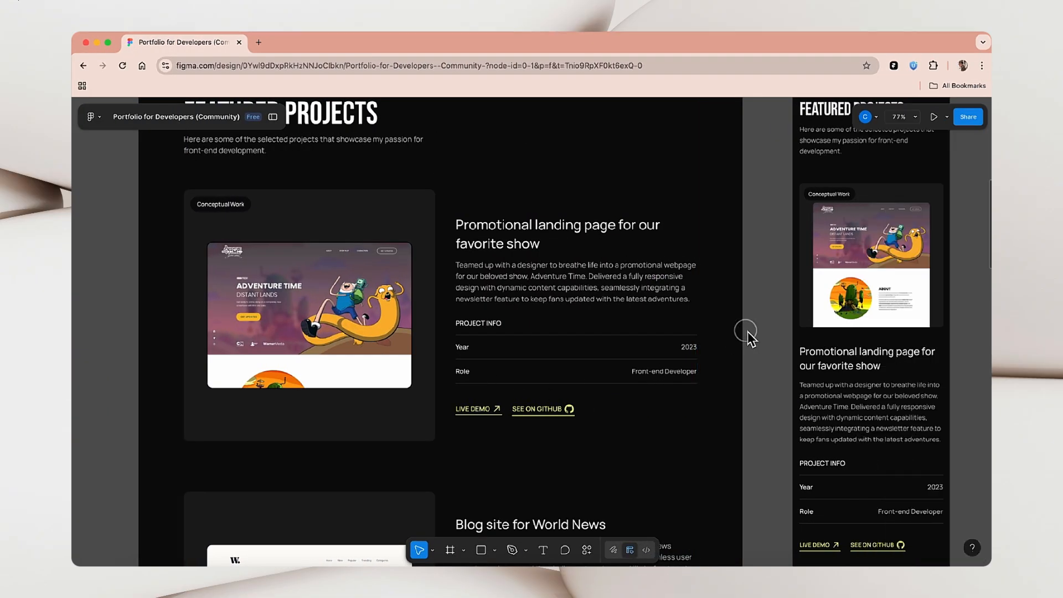
pyautogui.click(462, 350)
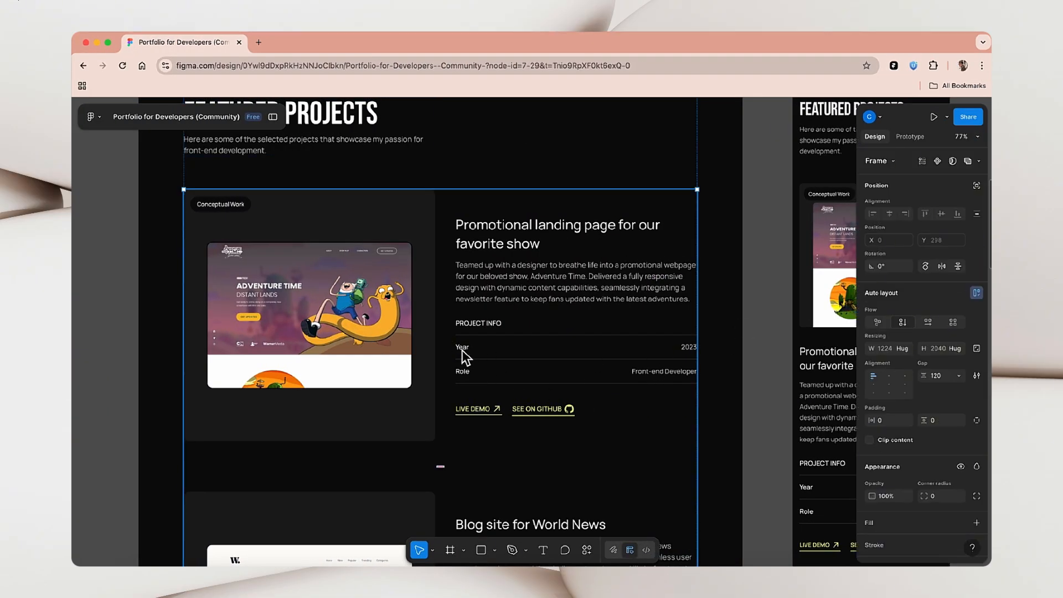
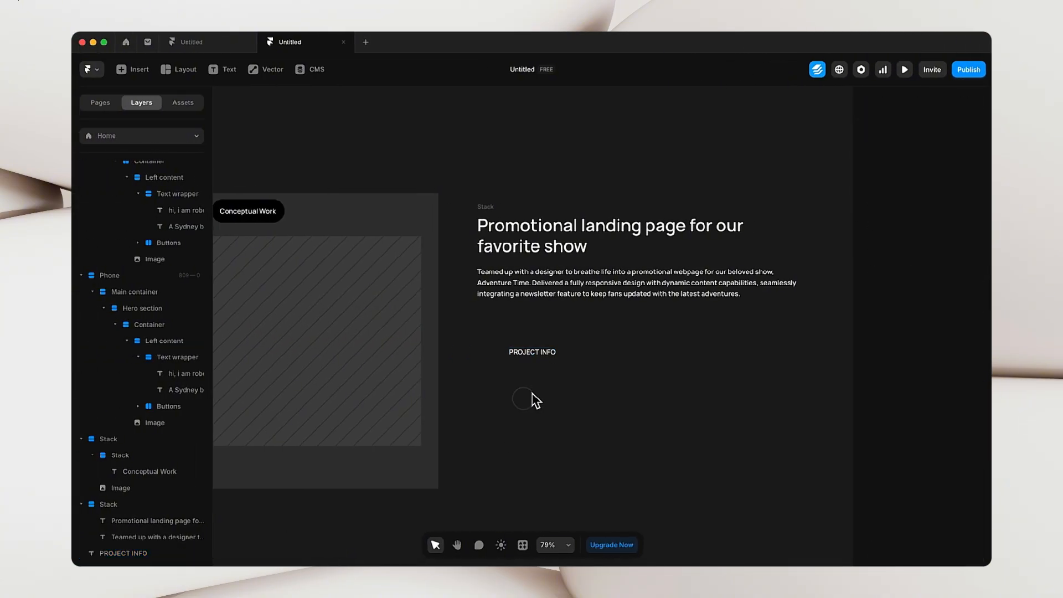
pyautogui.moveTo(550, 358); pyautogui.dragTo(520, 365)
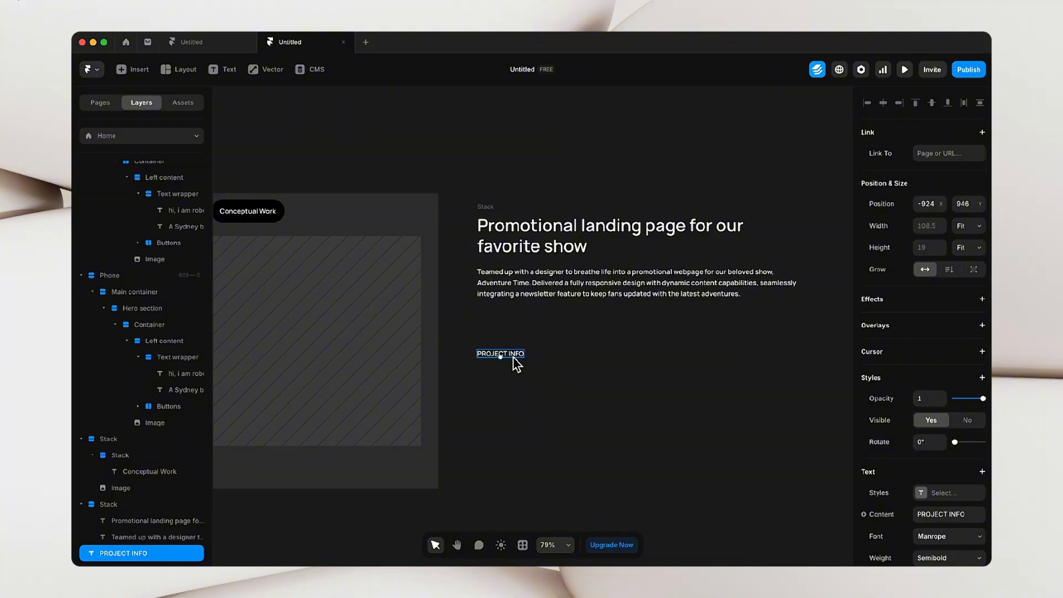
pyautogui.moveTo(512, 356); pyautogui.dragTo(515, 375)
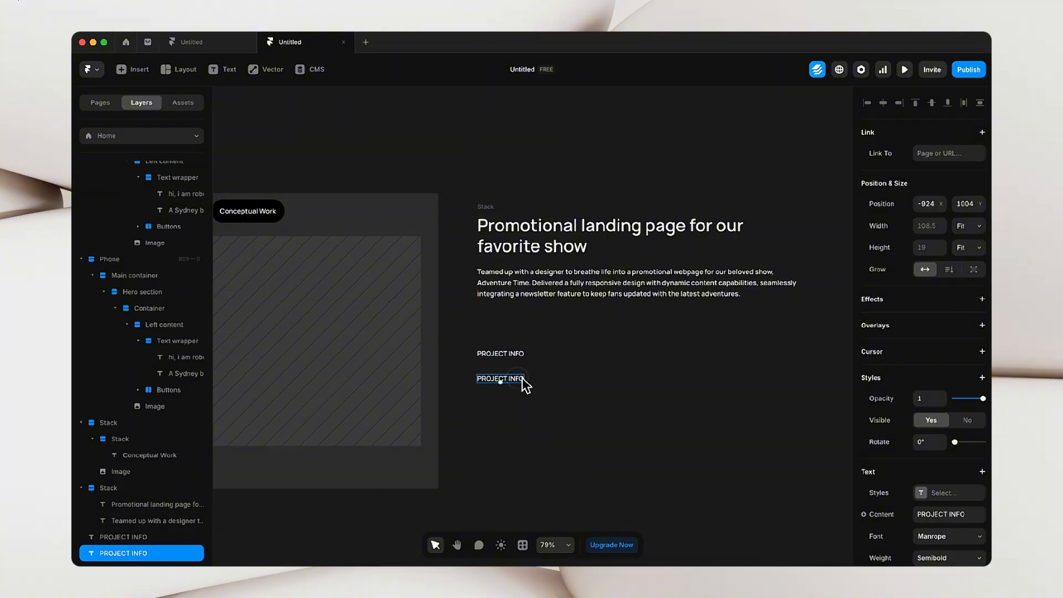
pyautogui.press('super+z')
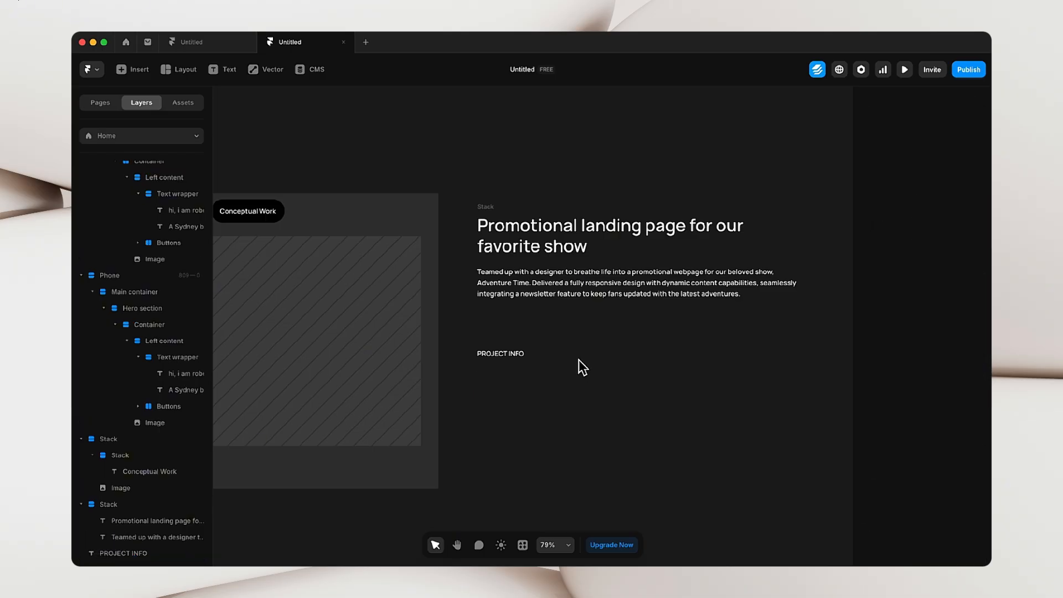
pyautogui.press('space')
pyautogui.moveTo(475, 424); pyautogui.dragTo(566, 434)
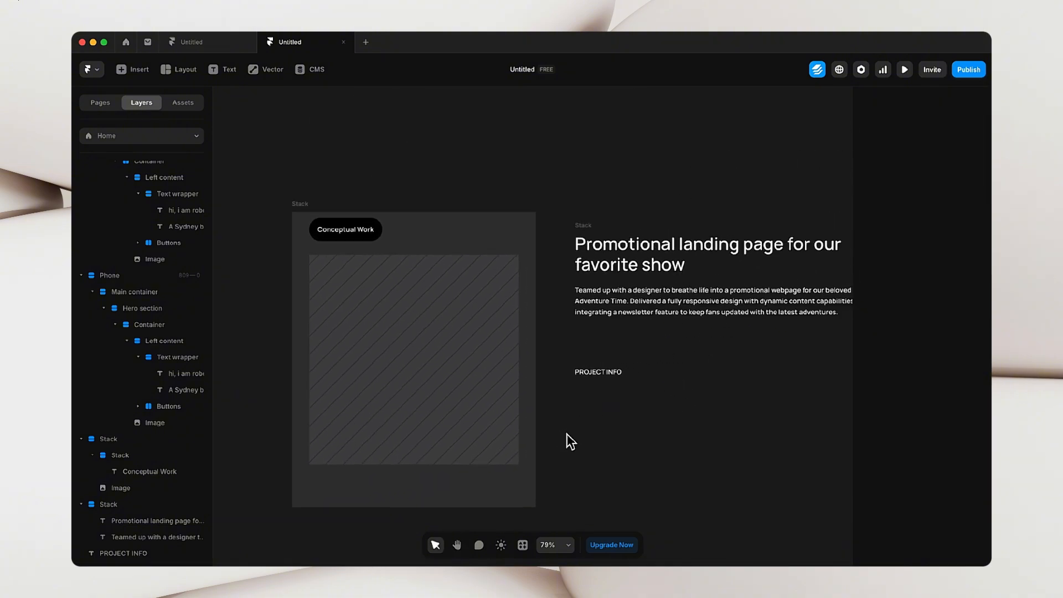
pyautogui.press('space')
pyautogui.moveTo(687, 426); pyautogui.dragTo(577, 359)
pyautogui.press('space')
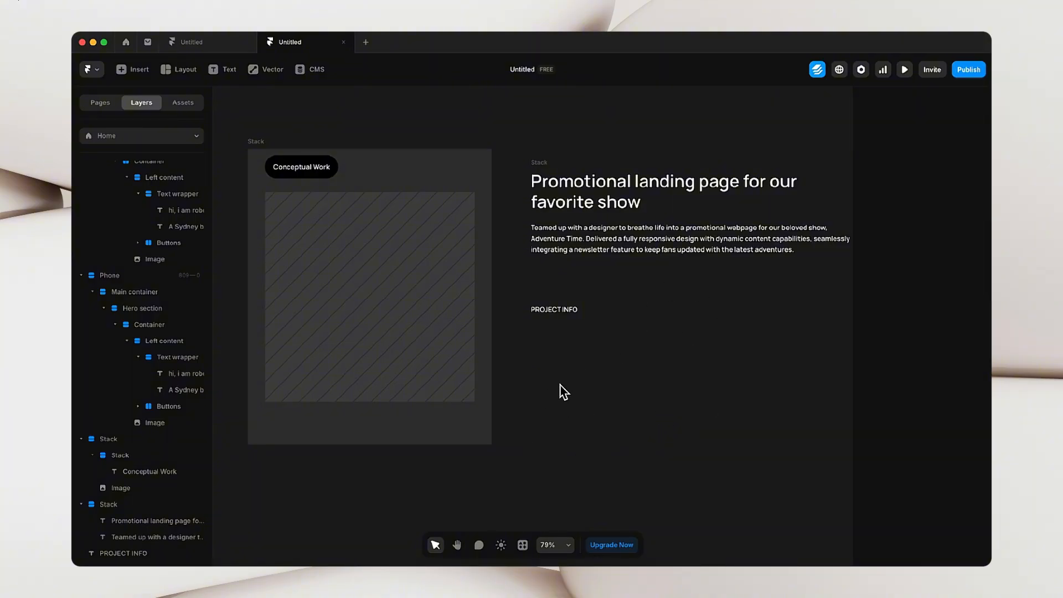
pyautogui.press('space')
pyautogui.moveTo(709, 373); pyautogui.dragTo(639, 320)
pyautogui.press('space')
pyautogui.moveTo(398, 367); pyautogui.dragTo(566, 388)
pyautogui.scroll(2, 620, 377)
pyautogui.scroll(-4, 620, 377)
pyautogui.press('space')
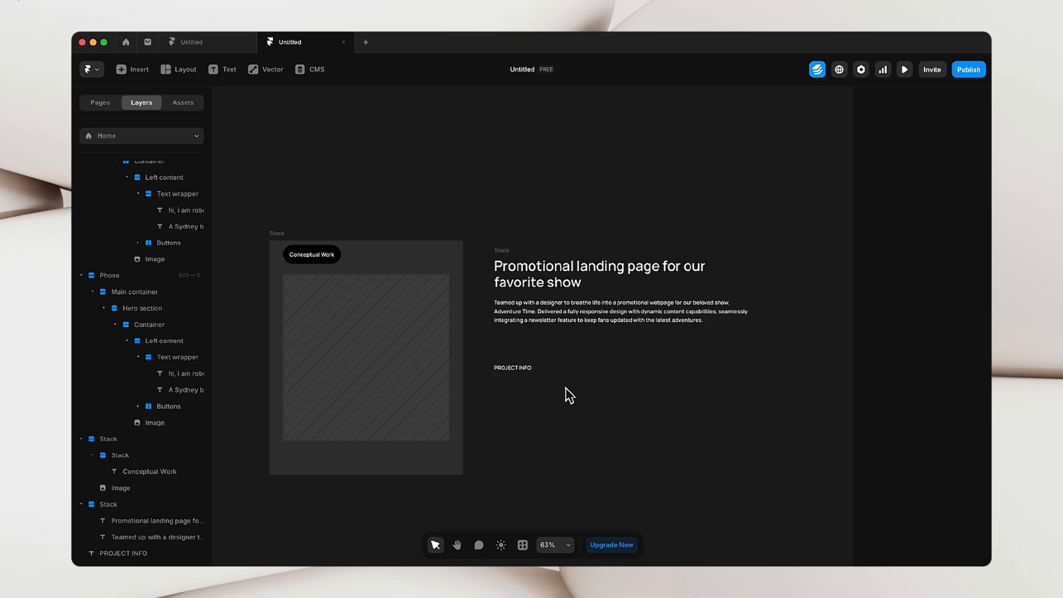
# - Add a text layer reading "YEAR" below PROJECT INFO
pyautogui.scroll(5, 512, 377)
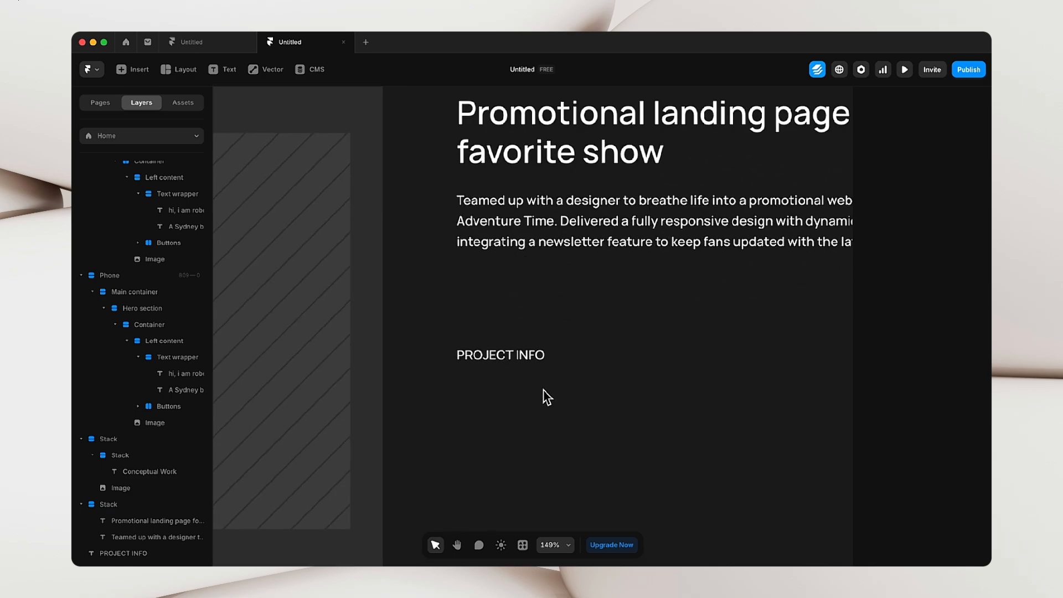
pyautogui.press('space')
pyautogui.moveTo(543, 396); pyautogui.dragTo(545, 273)
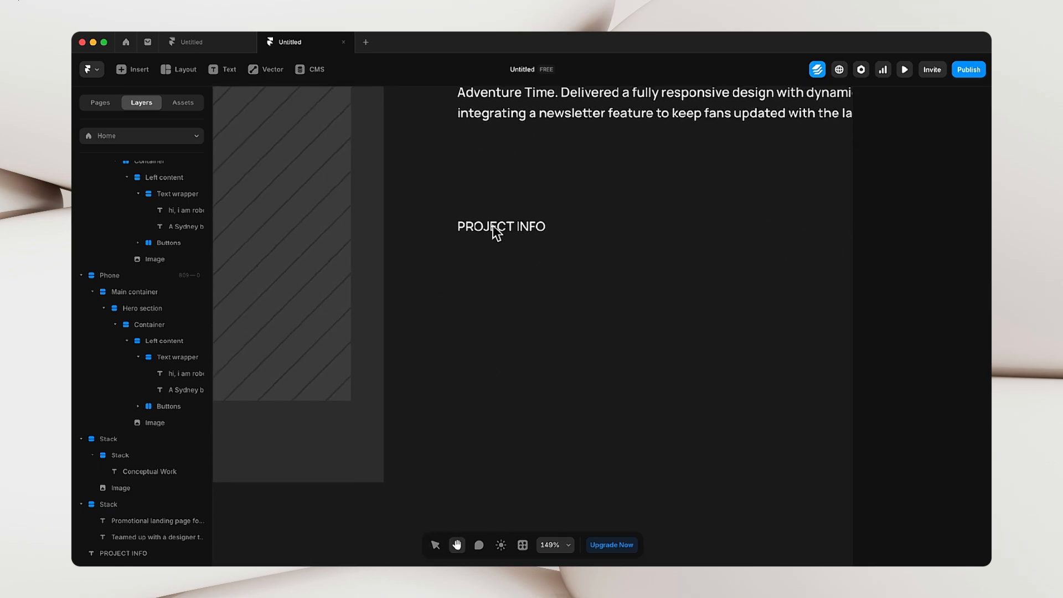
pyautogui.click(222, 69)
pyautogui.click(467, 292)
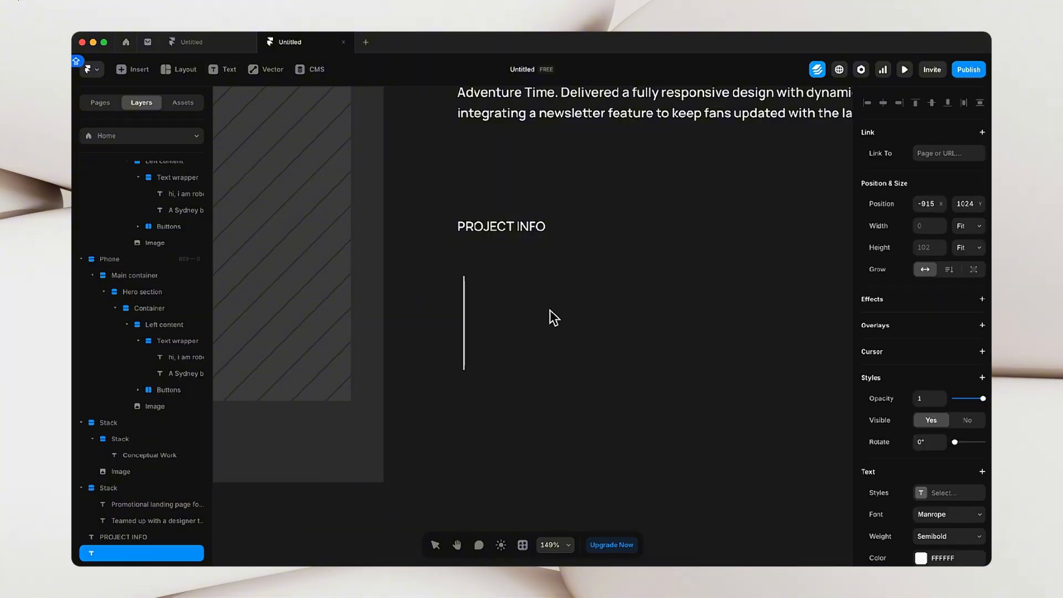
pyautogui.write('YEAH')
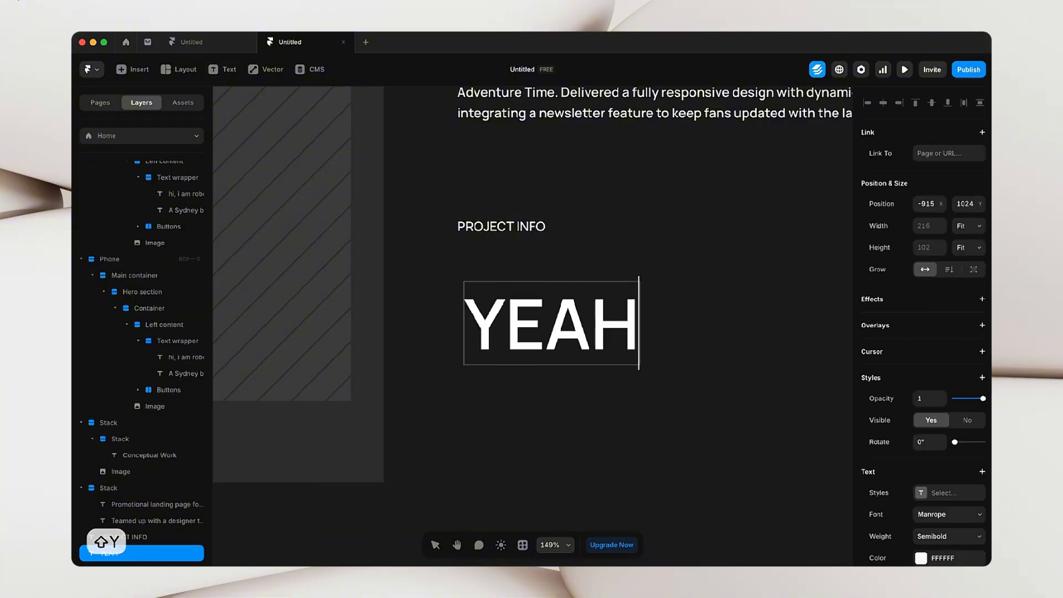
pyautogui.press('BackSpace')
pyautogui.write('R')
pyautogui.press('Escape')
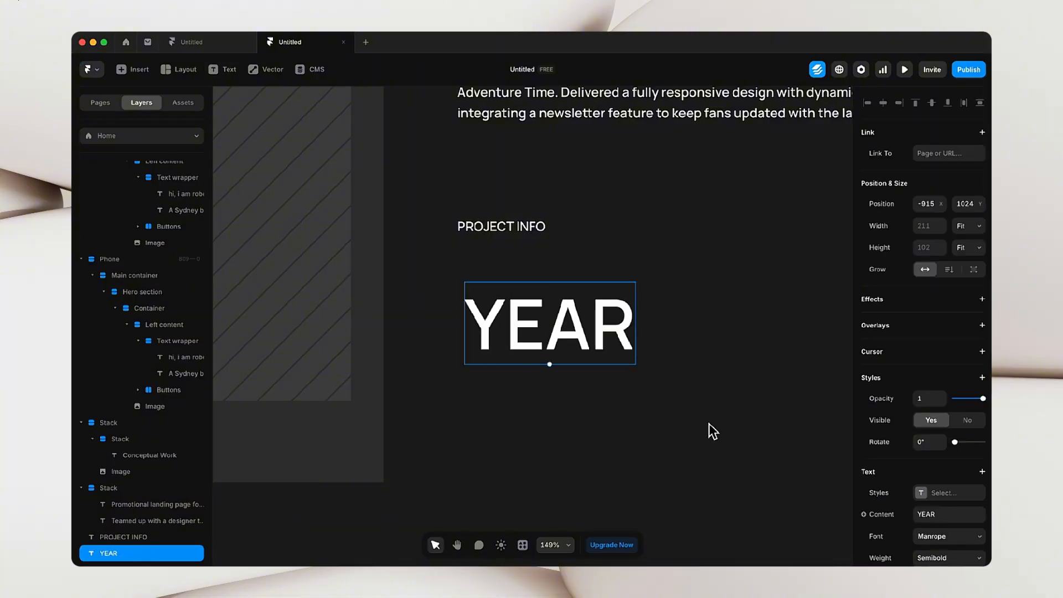
# - Change the YEAR text's capitalization to "Year"
pyautogui.scroll(-3, 932, 421)
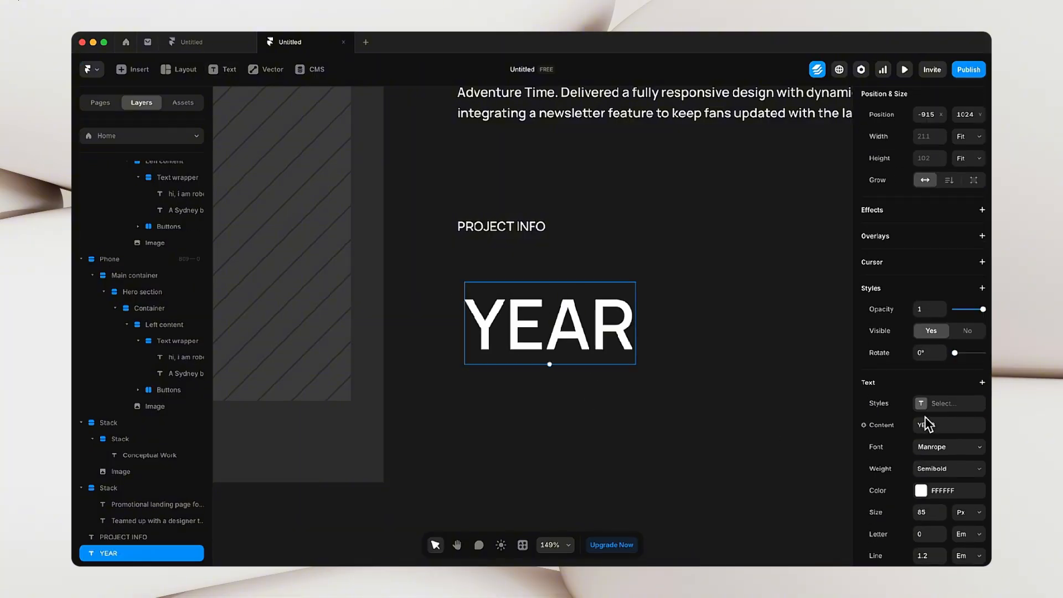
pyautogui.doubleClick(528, 332)
pyautogui.press('capslock')
pyautogui.moveTo(507, 328); pyautogui.dragTo(672, 337)
pyautogui.write('e')
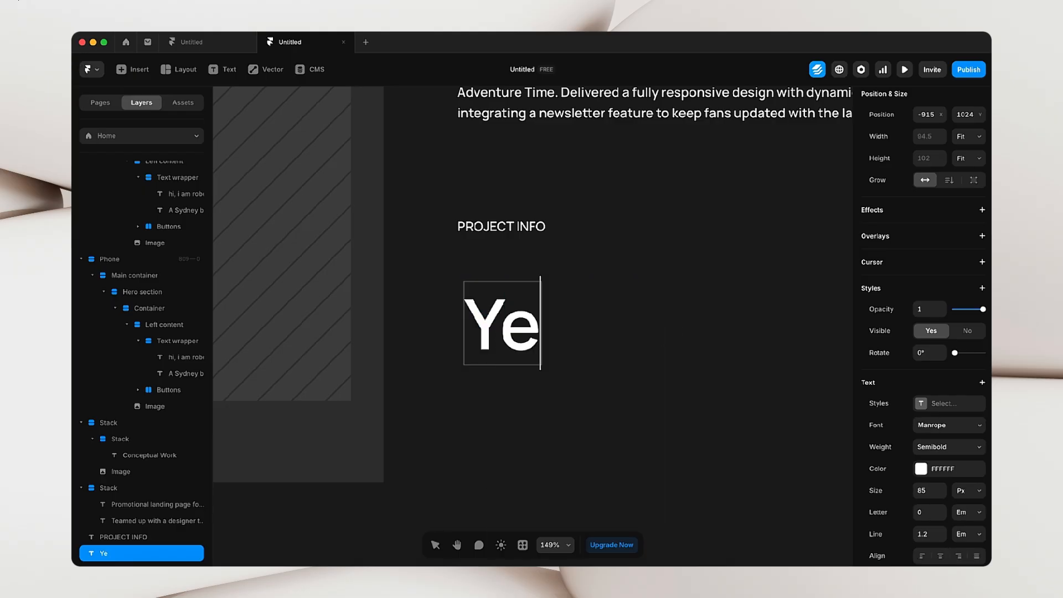
pyautogui.write('at')
pyautogui.press('BackSpace')
pyautogui.write('r')
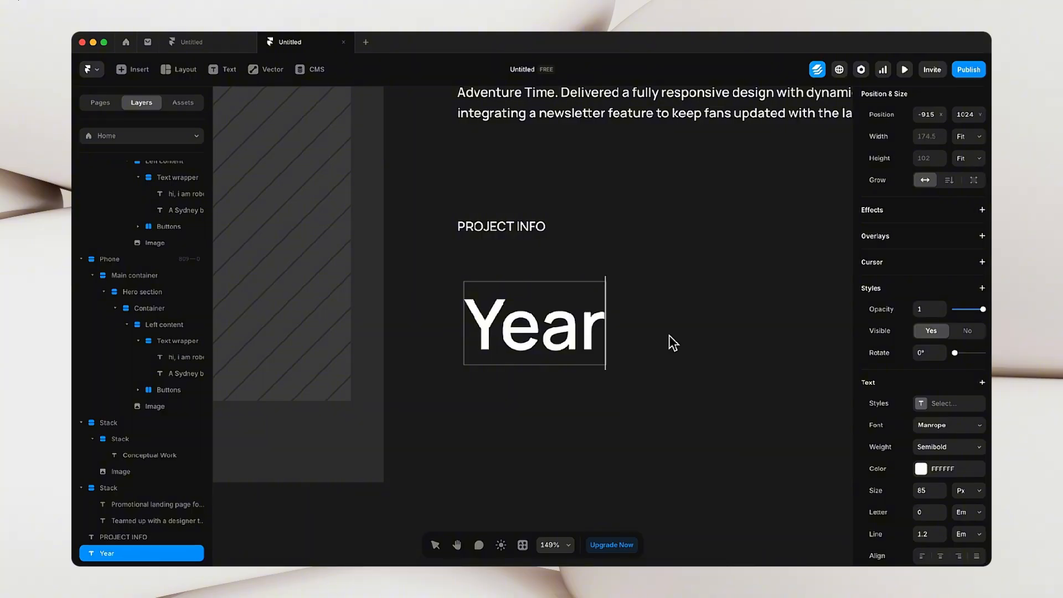
pyautogui.press('Escape')
# - Set the Year text's size to 14 px and align it with the left edge of PROJECT INFO
pyautogui.click(930, 513)
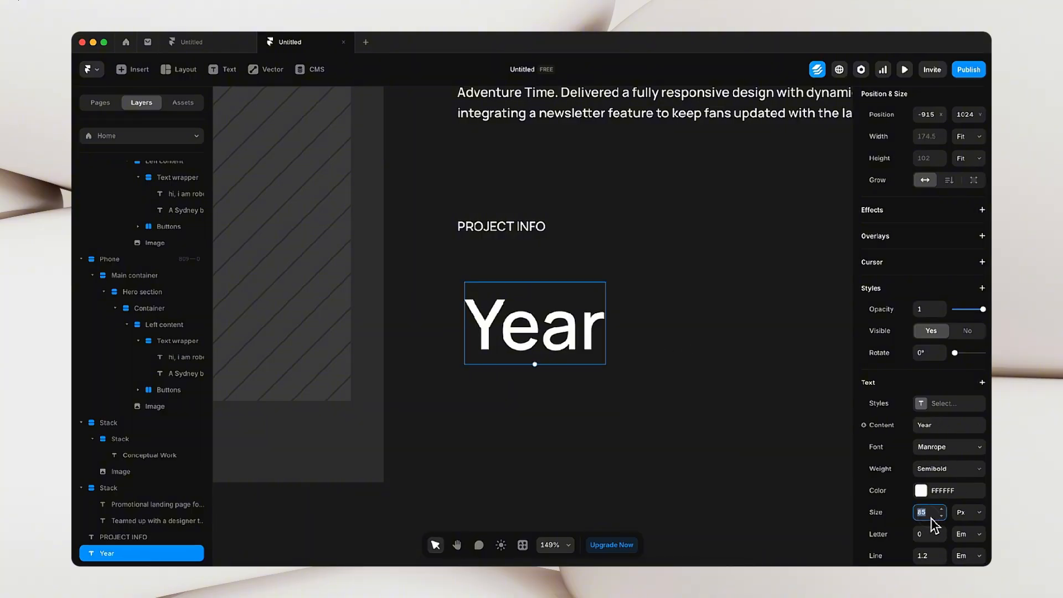
pyautogui.write('14')
pyautogui.click(706, 485)
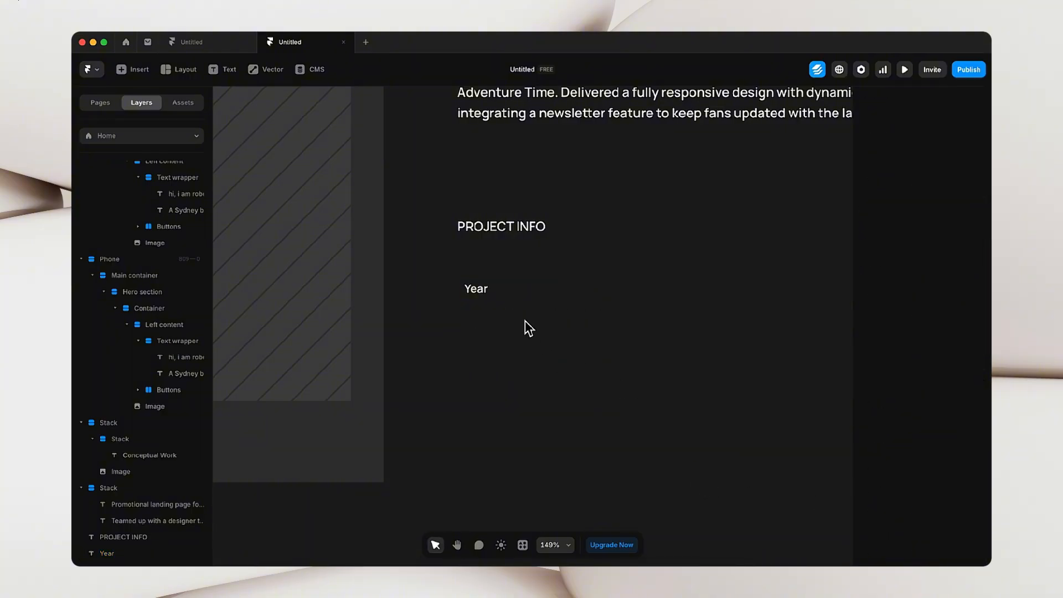
pyautogui.moveTo(479, 290); pyautogui.dragTo(466, 283)
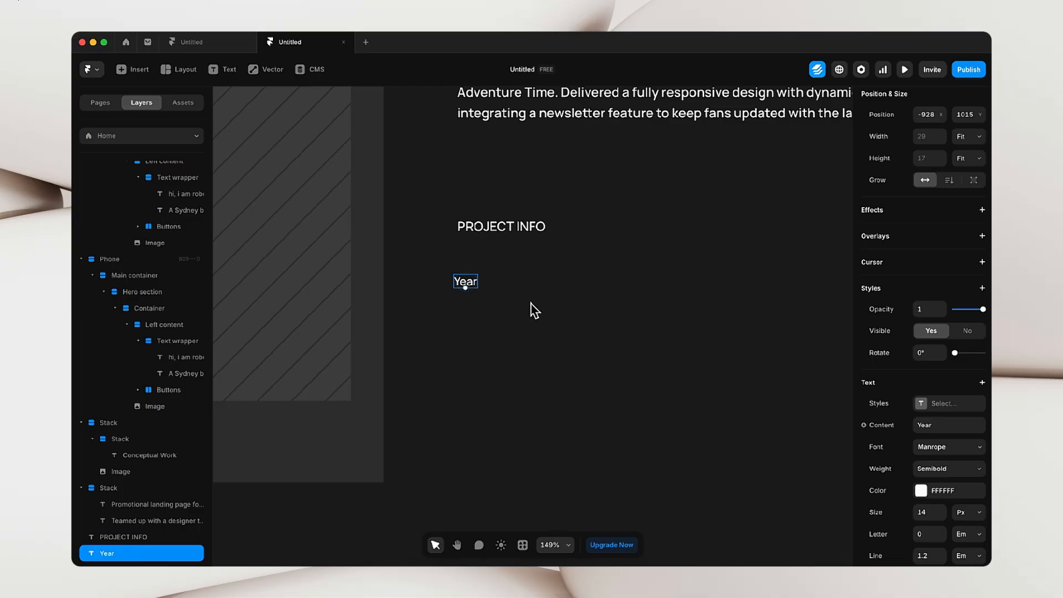
# - Check the Year row's value in Figma, and place a copy of the Year text farther right on the same row in Framer
pyautogui.hotkey('ctrl', 'Right')
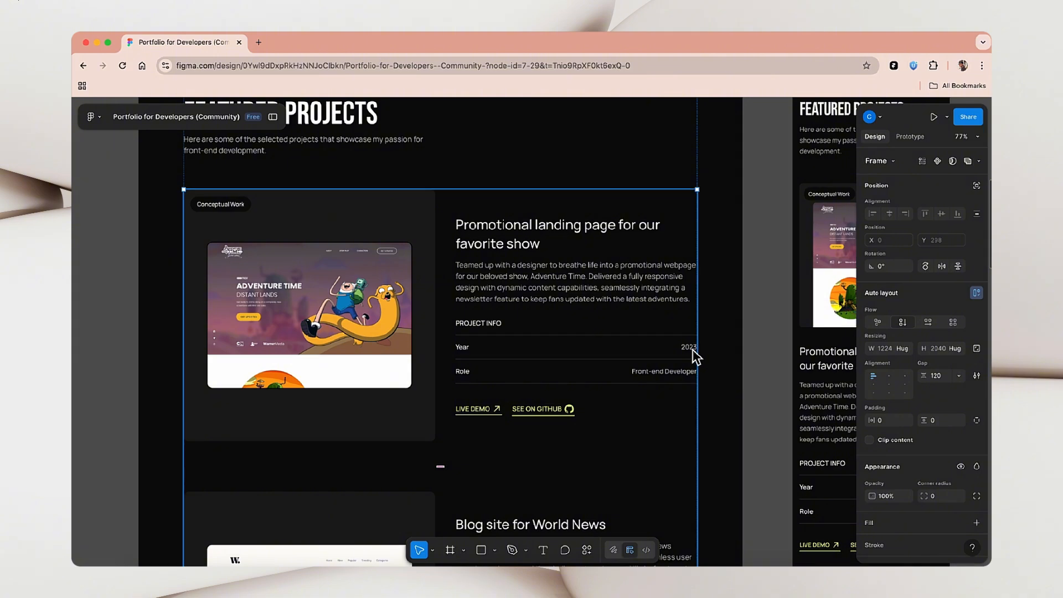
pyautogui.hotkey('ctrl', 'Left')
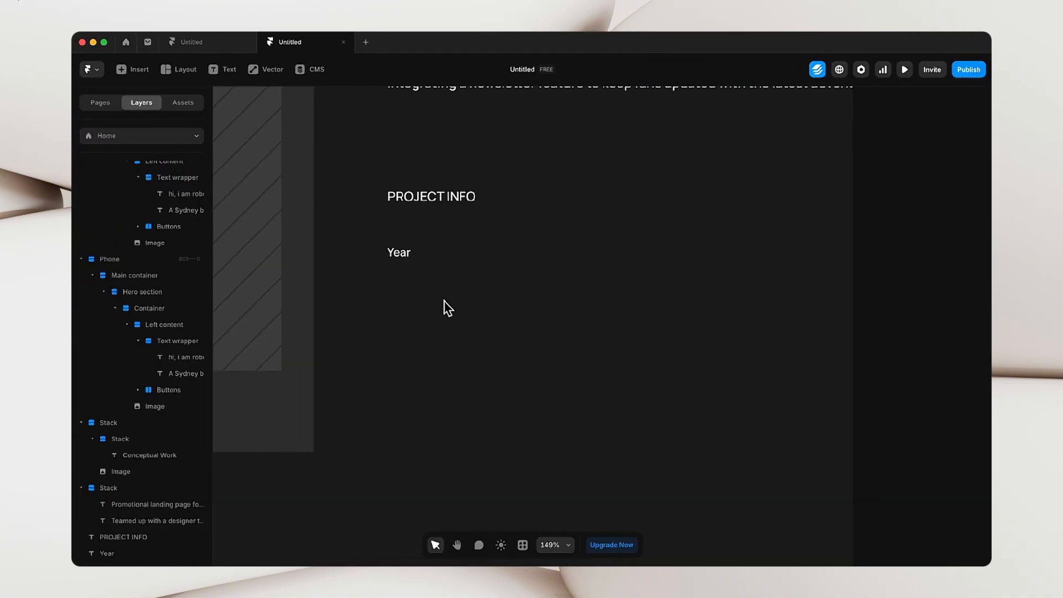
pyautogui.click(408, 260)
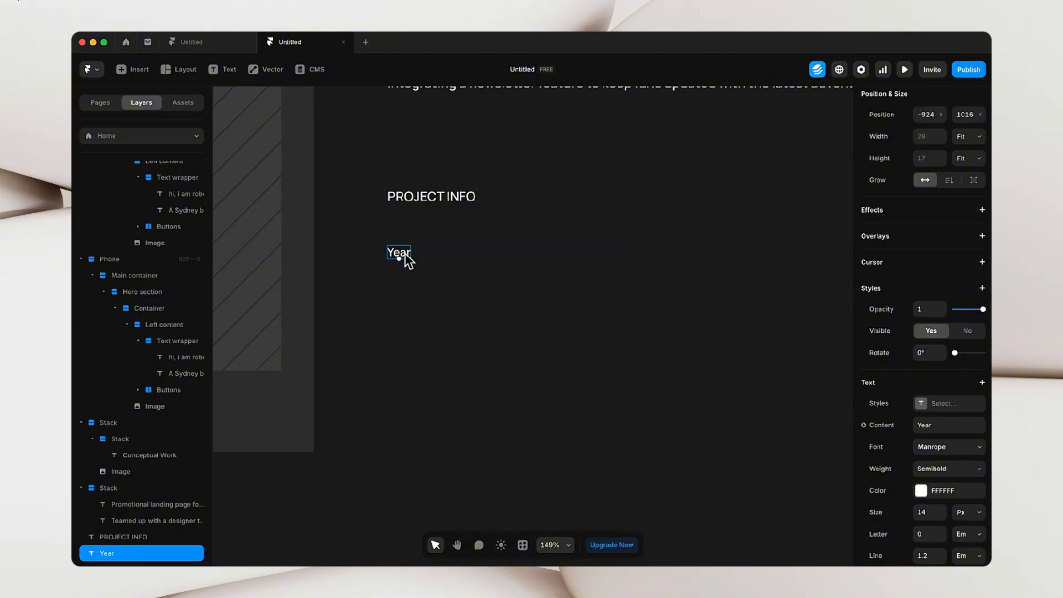
pyautogui.moveTo(406, 256); pyautogui.dragTo(709, 258)
pyautogui.click(645, 332)
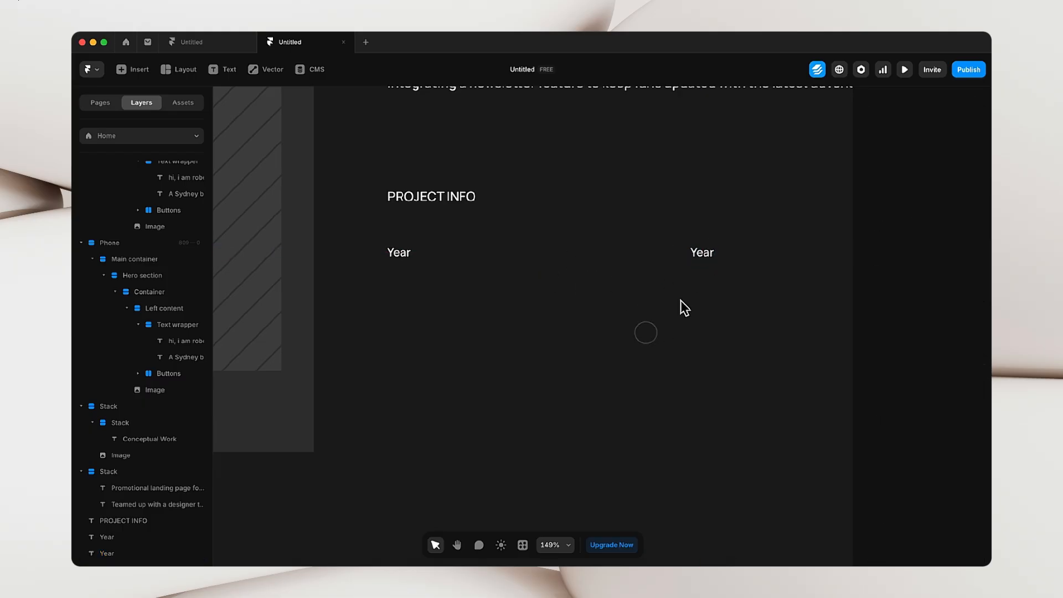
# - Change the copied Year text to "2023"
pyautogui.doubleClick(709, 258)
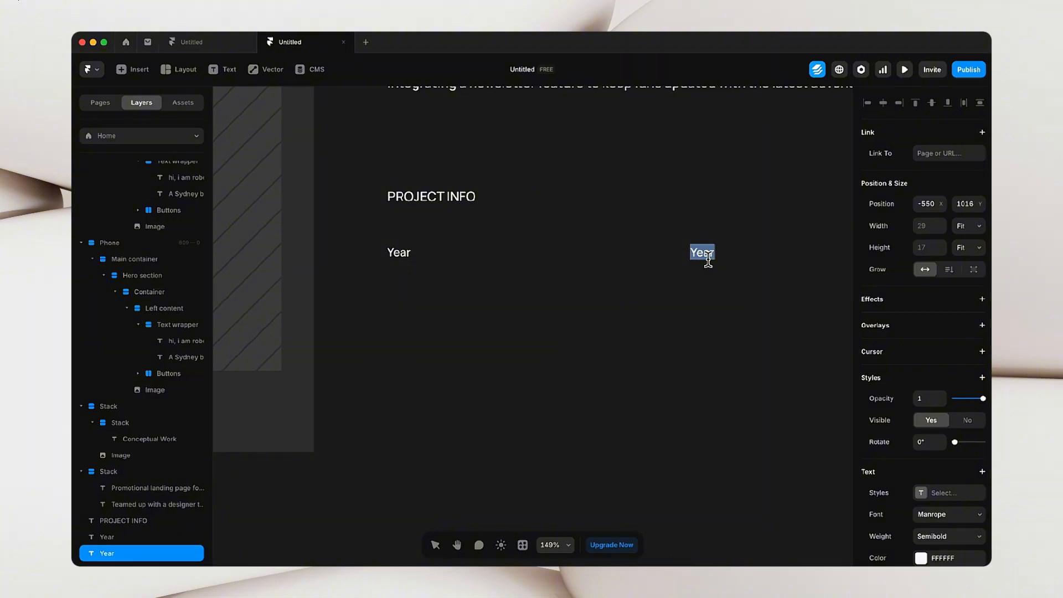
pyautogui.write('2023')
pyautogui.press('Escape')
pyautogui.click(457, 293)
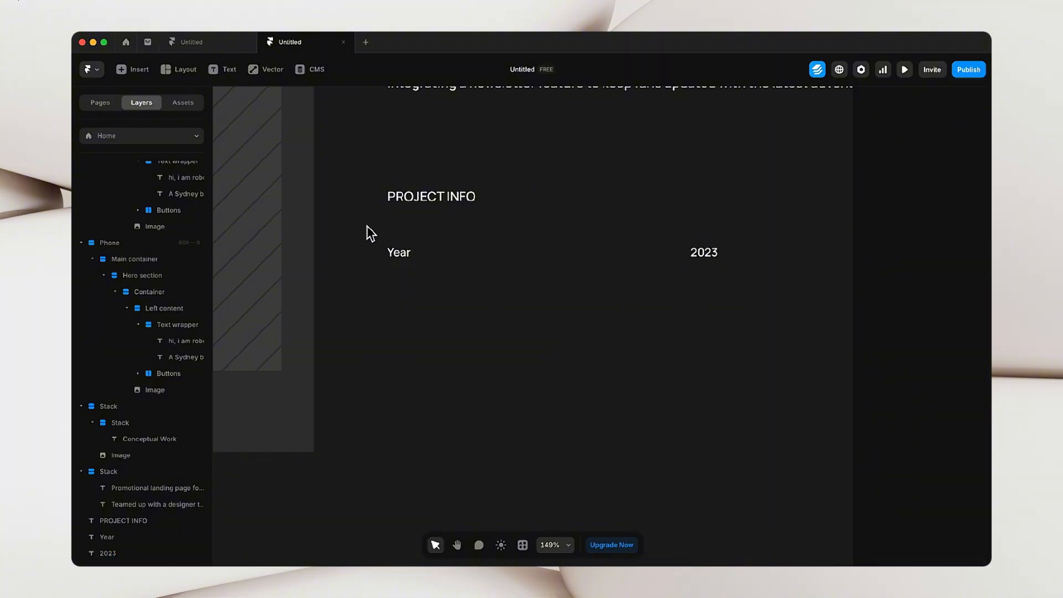
# - Wrap the Year and 2023 texts in one stack and move it slightly up toward PROJECT INFO
pyautogui.moveTo(364, 223); pyautogui.dragTo(720, 283)
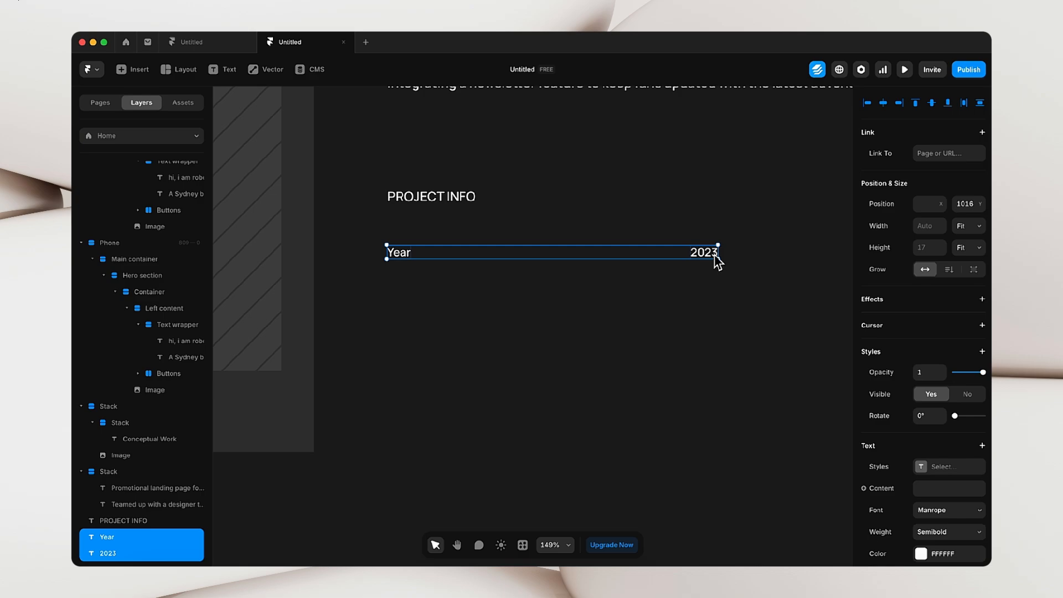
pyautogui.rightClick(716, 258)
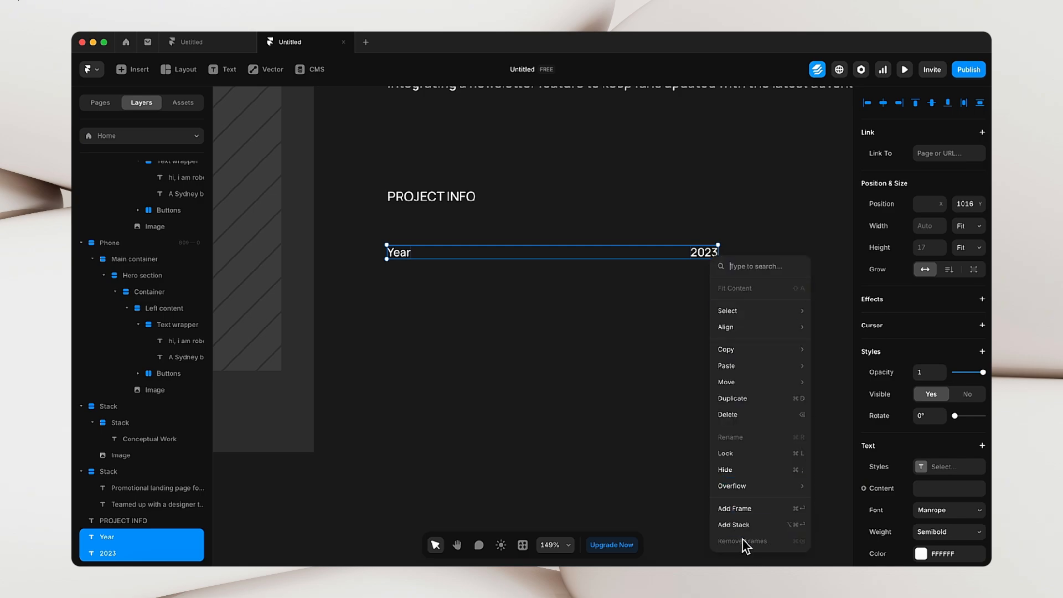
pyautogui.click(736, 524)
pyautogui.click(480, 356)
pyautogui.moveTo(394, 236); pyautogui.dragTo(399, 226)
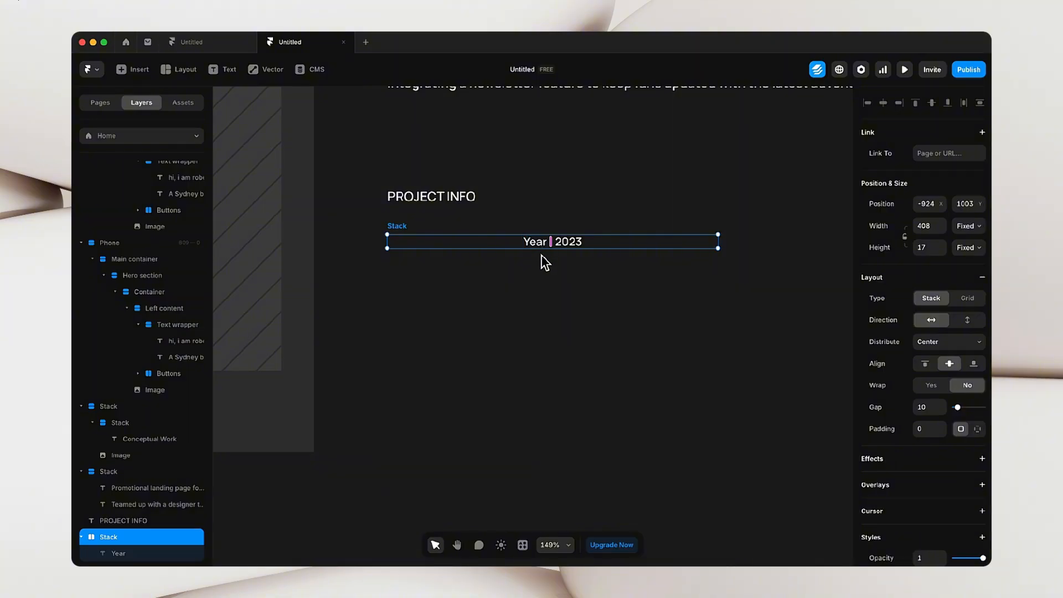
# - Set the Year row stack's distribution to Space Between
pyautogui.click(948, 344)
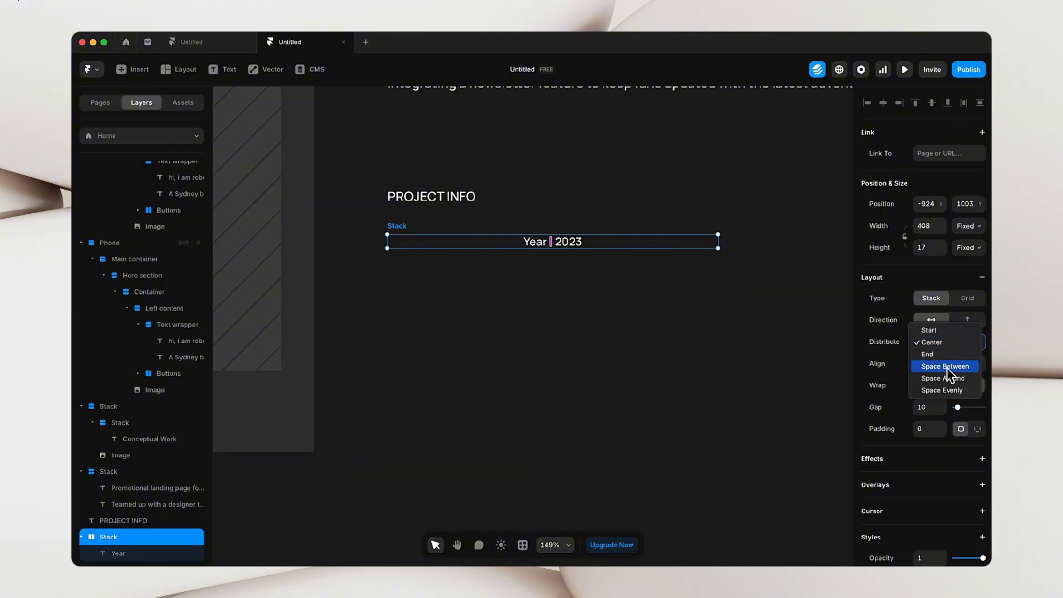
pyautogui.click(948, 371)
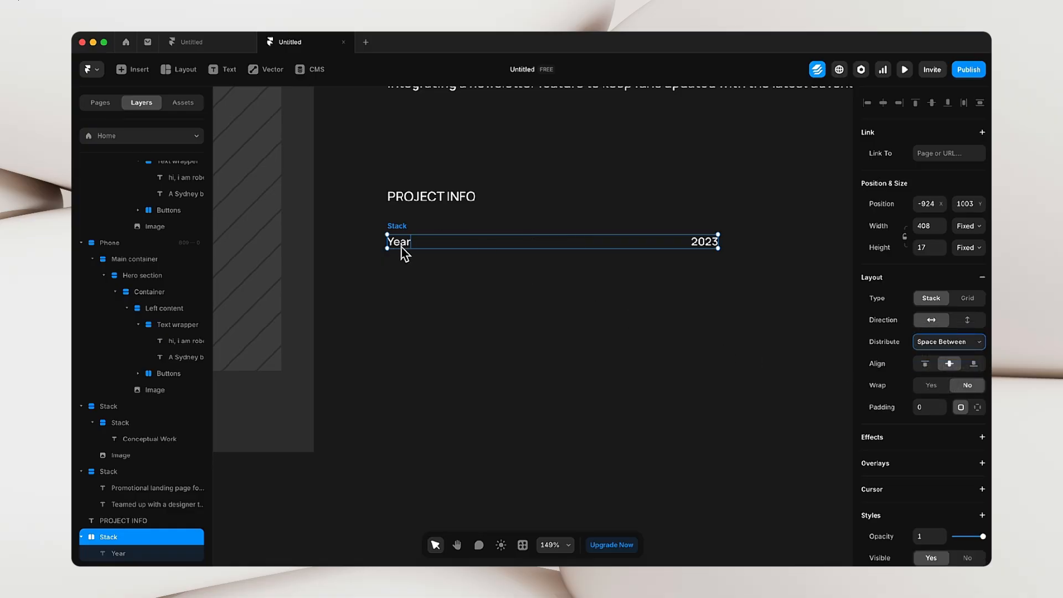
pyautogui.click(402, 253)
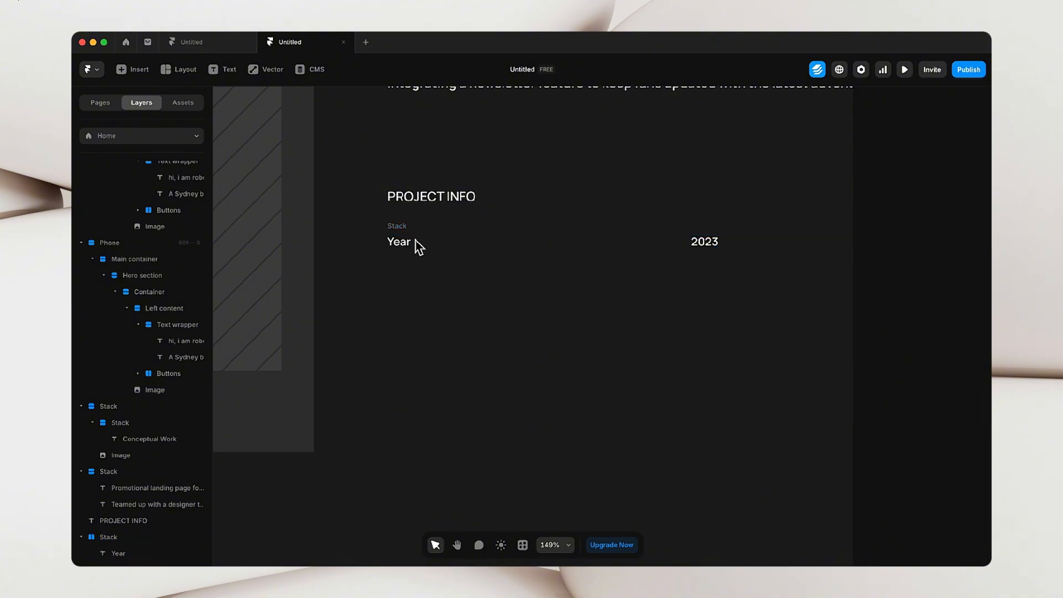
# - Move the Year row a little closer to PROJECT INFO and check the rows in the Figma design
pyautogui.moveTo(407, 228); pyautogui.dragTo(407, 222)
pyautogui.hotkey('ctrl', 'Right')
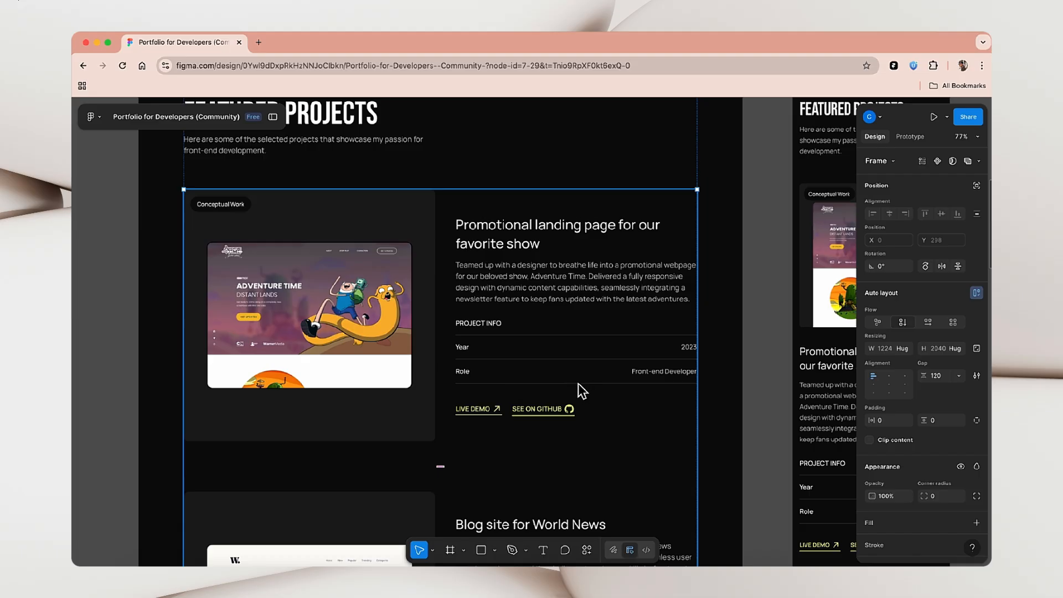
pyautogui.hotkey('ctrl', 'Left')
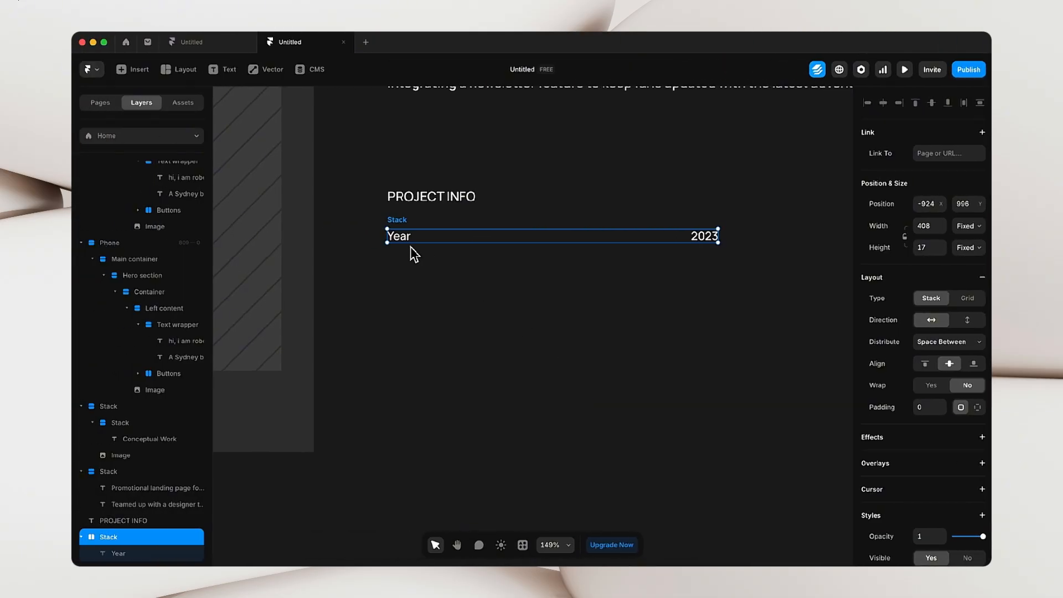
# - Place a copy of the Year row stack directly below the original and compare the section with the Figma design
pyautogui.click(408, 285)
pyautogui.click(400, 222)
pyautogui.moveTo(403, 224); pyautogui.dragTo(404, 260)
pyautogui.click(366, 344)
pyautogui.hotkey('ctrl', 'Right')
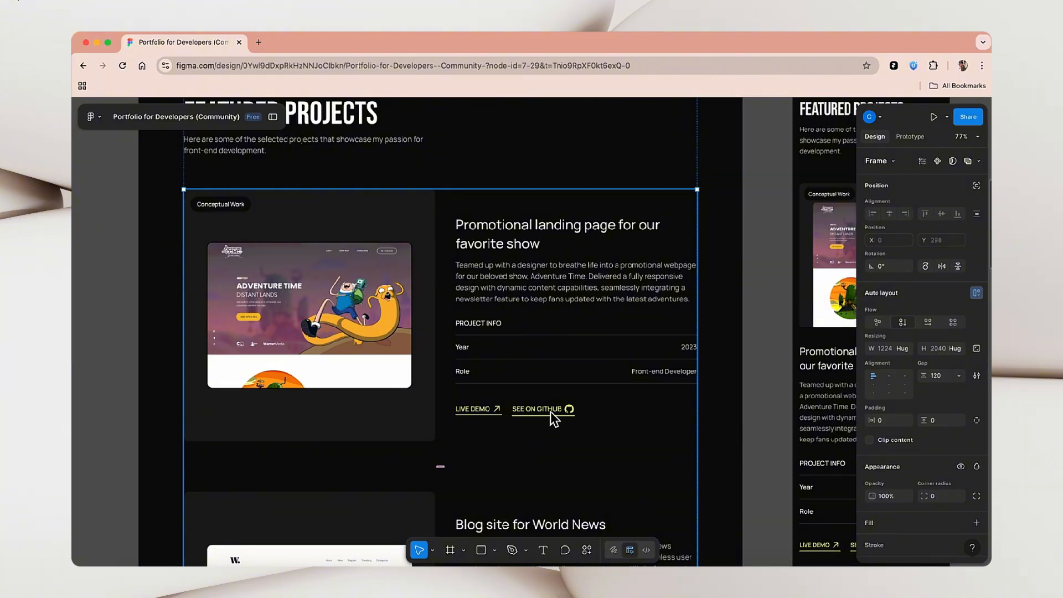
pyautogui.hotkey('ctrl', 'Left')
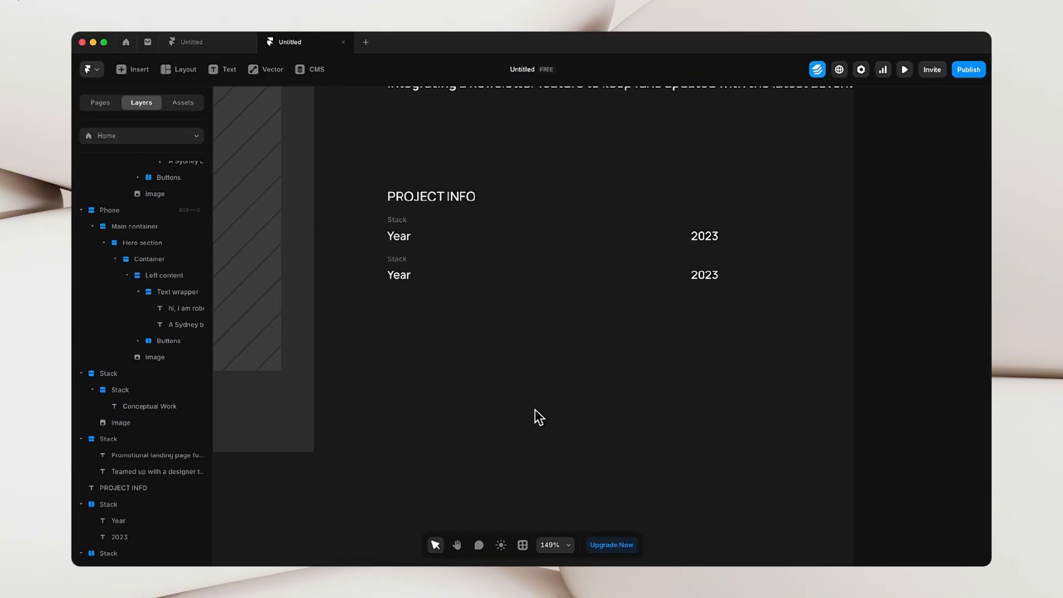
# - Draw a frame about 426 px wide below the two rows and set its height to 1 px as a divider line
pyautogui.press('space')
pyautogui.moveTo(513, 334); pyautogui.dragTo(473, 338)
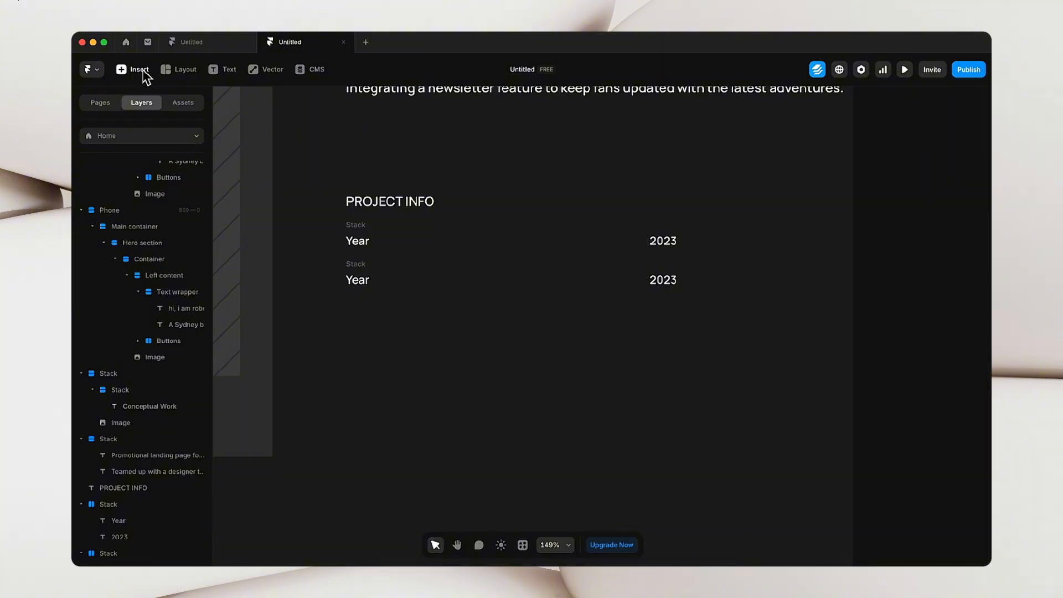
pyautogui.click(185, 70)
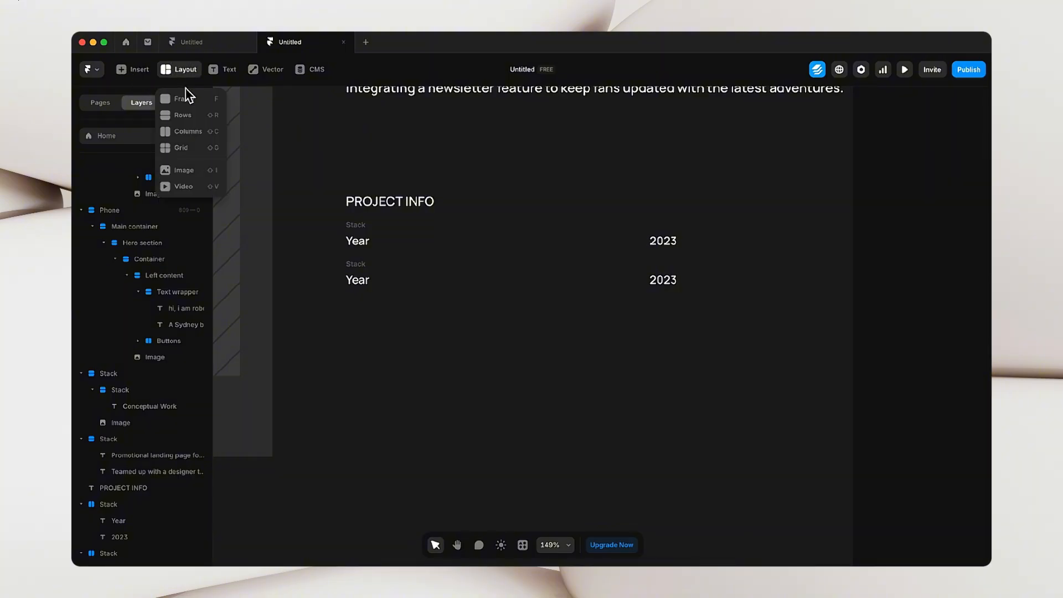
pyautogui.click(187, 99)
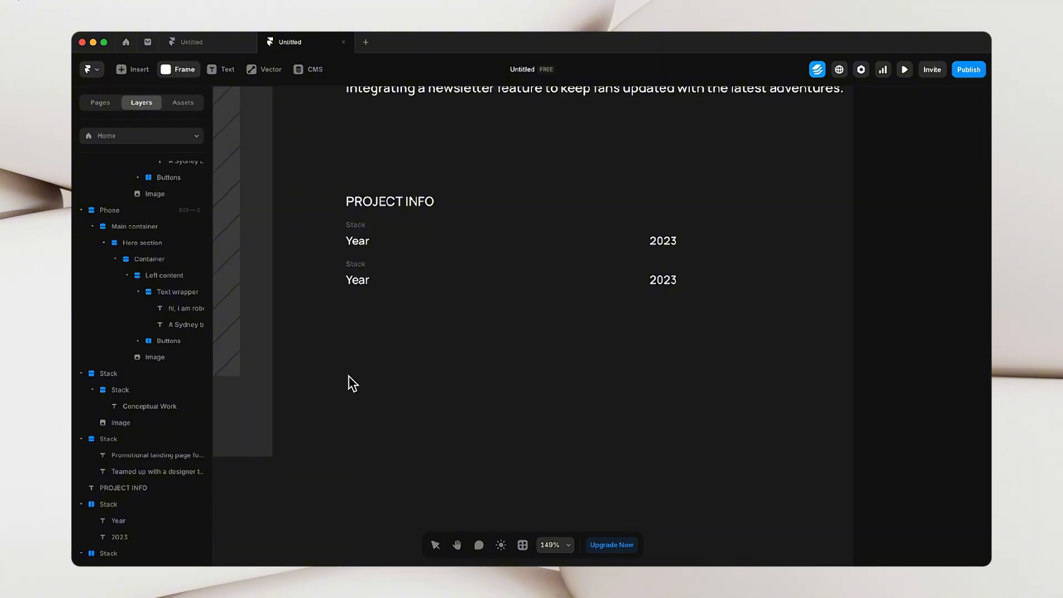
pyautogui.moveTo(347, 364); pyautogui.dragTo(691, 381)
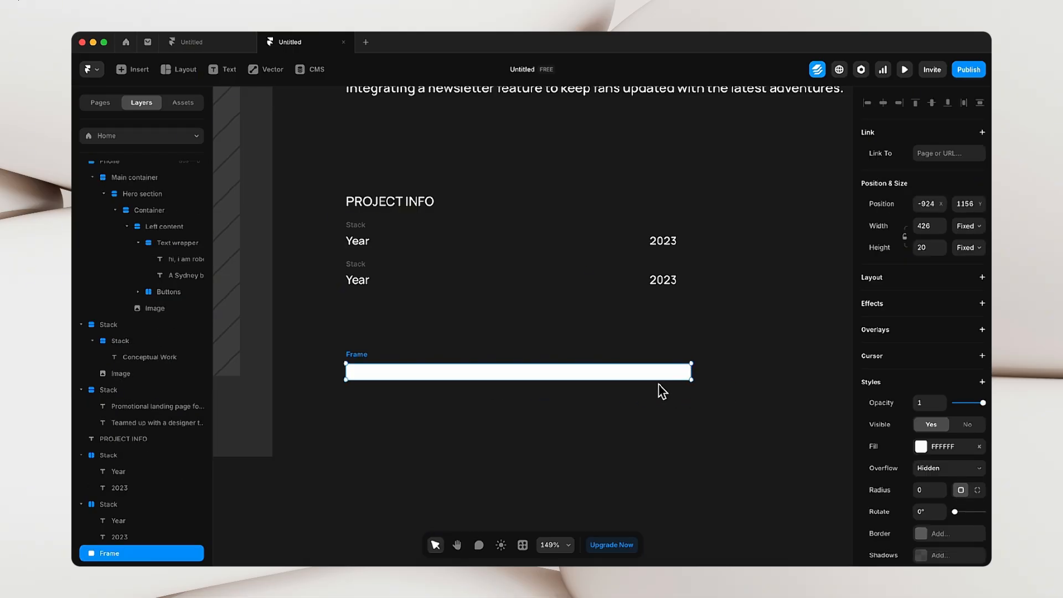
pyautogui.moveTo(459, 367); pyautogui.dragTo(456, 375)
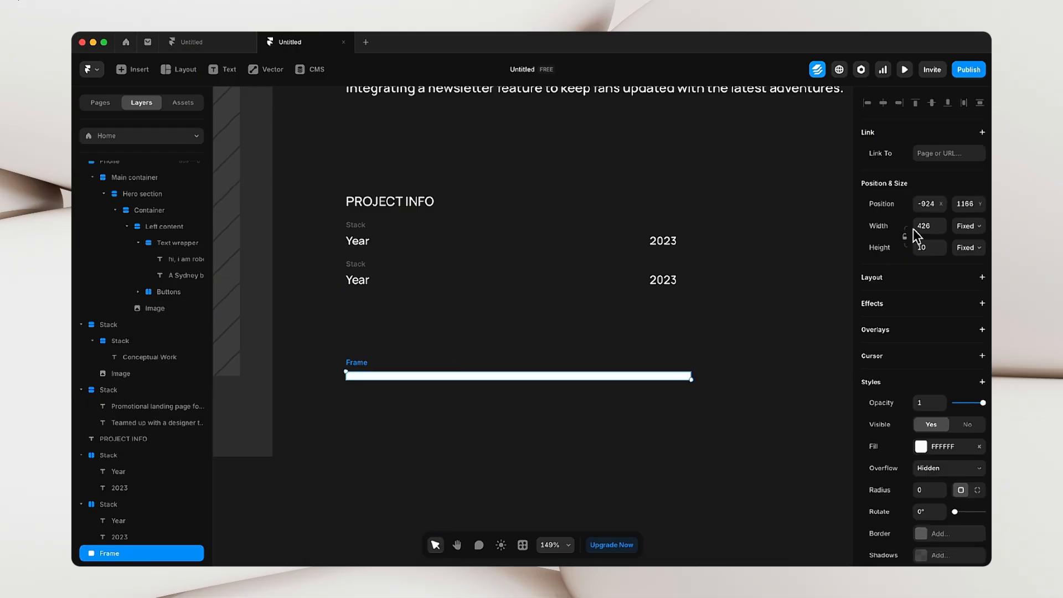
pyautogui.click(936, 248)
pyautogui.write('1')
pyautogui.click(724, 414)
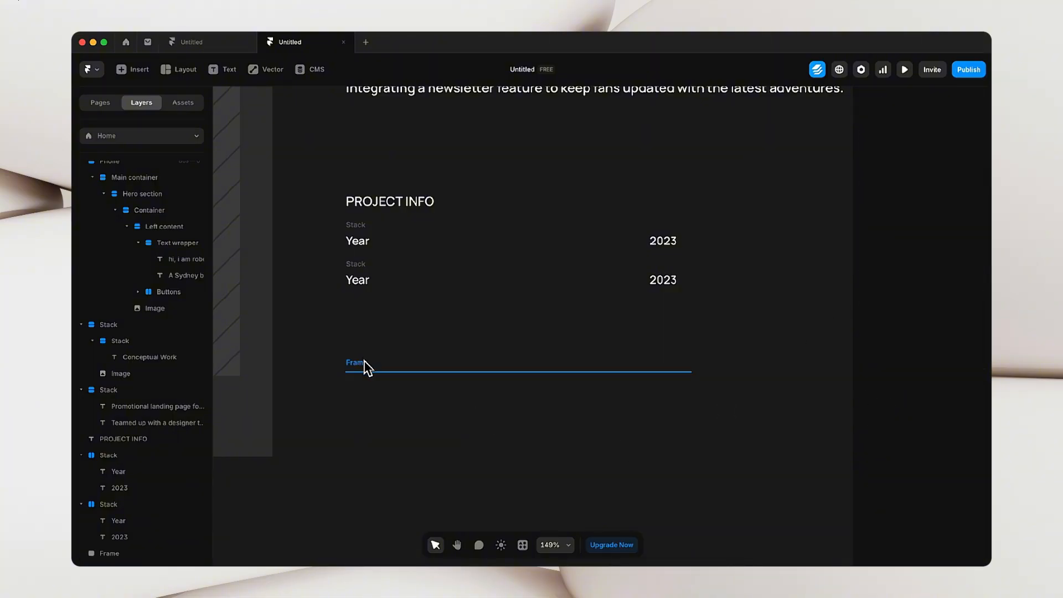
# - Place the divider line under PROJECT INFO, add a copy below each Year row, and check the dividers in Figma
pyautogui.moveTo(364, 371); pyautogui.dragTo(368, 215)
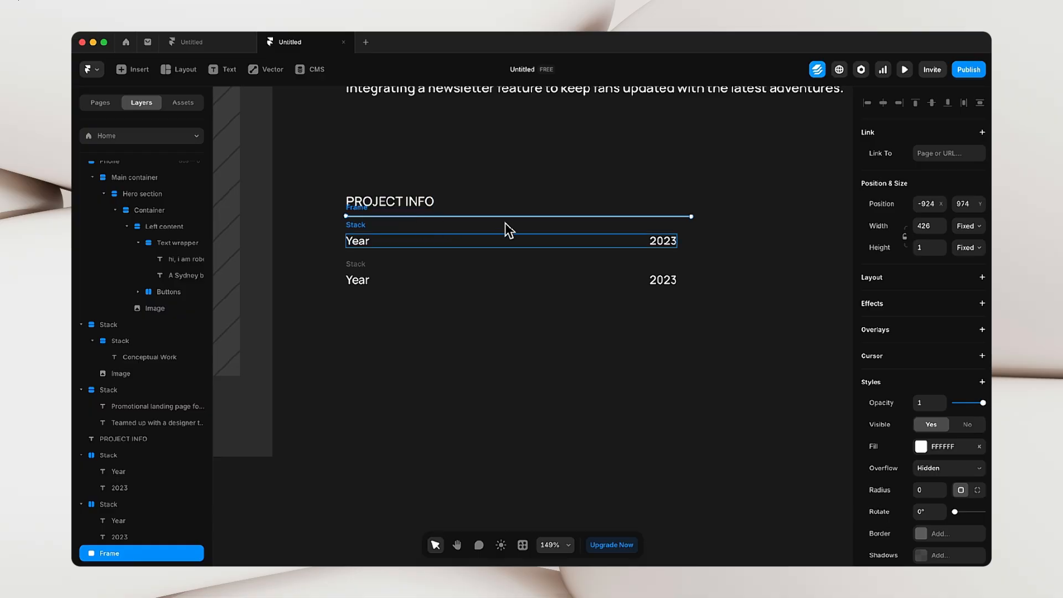
pyautogui.click(437, 216)
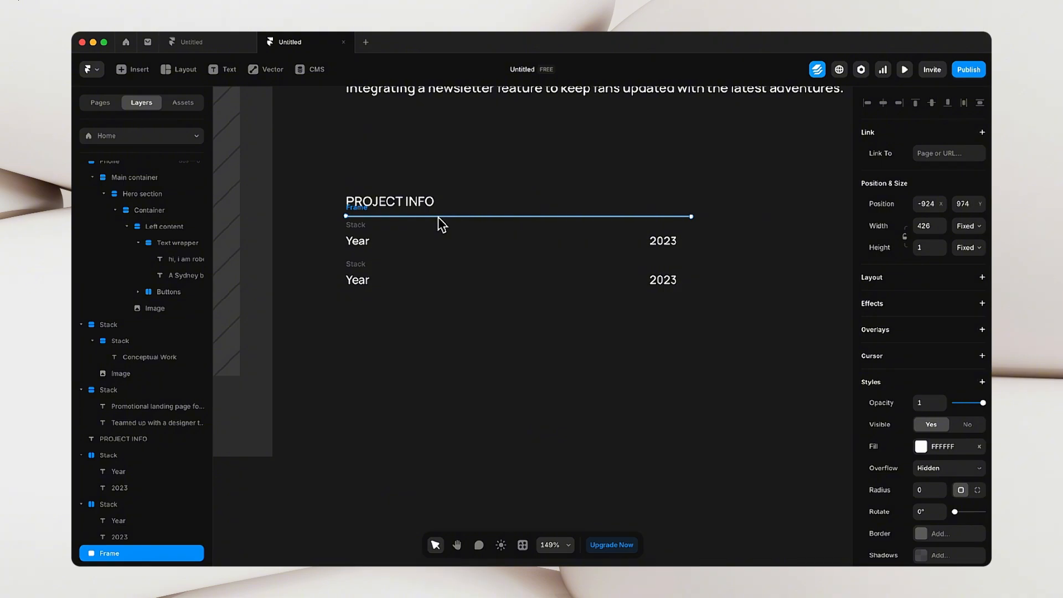
pyautogui.moveTo(437, 217); pyautogui.dragTo(445, 306)
pyautogui.click(646, 443)
pyautogui.hotkey('ctrl', 'Right')
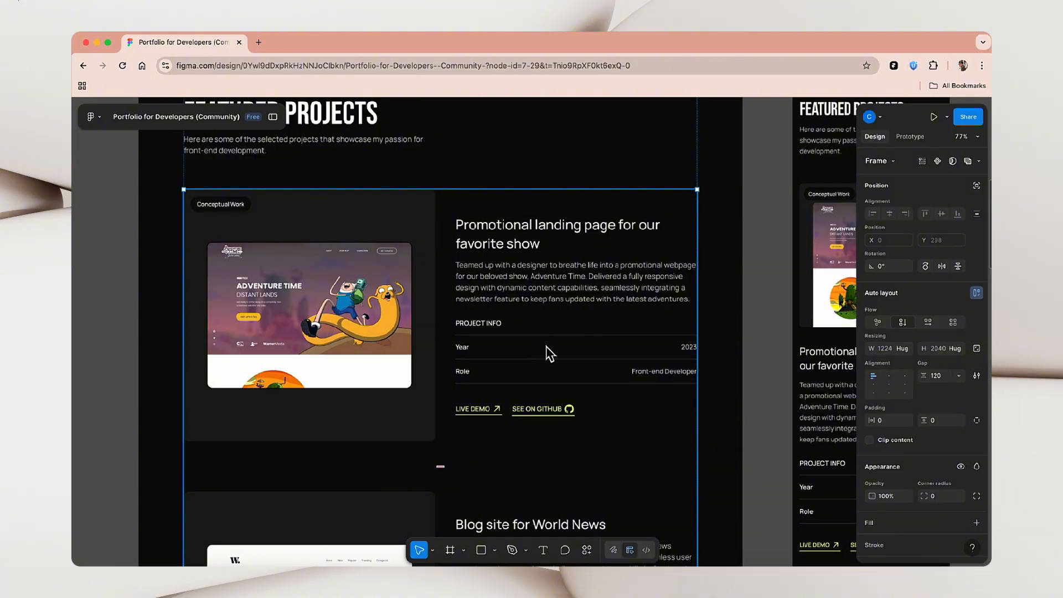
pyautogui.hotkey('ctrl', 'Left')
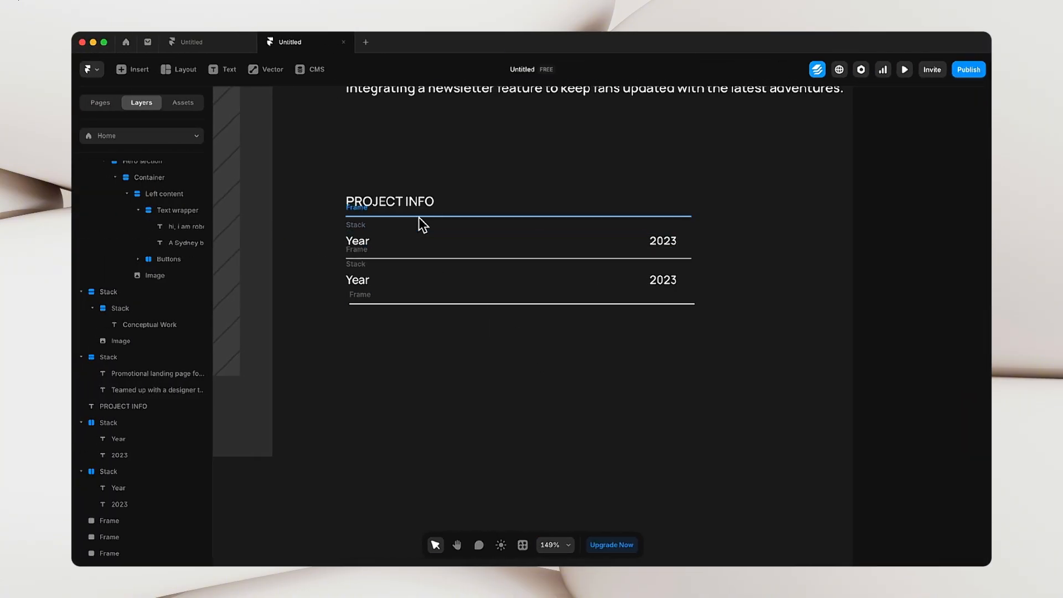
# - Reduce the white fill of all three divider lines to 20% opacity
pyautogui.click(419, 217)
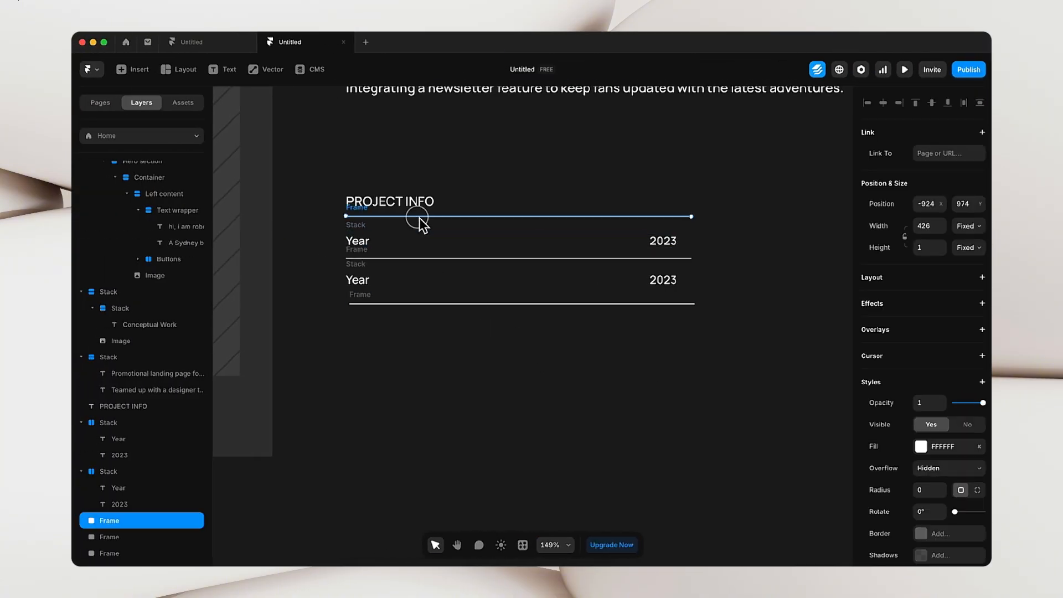
pyautogui.keyDown('shift'); pyautogui.click(432, 259); pyautogui.keyUp('shift')
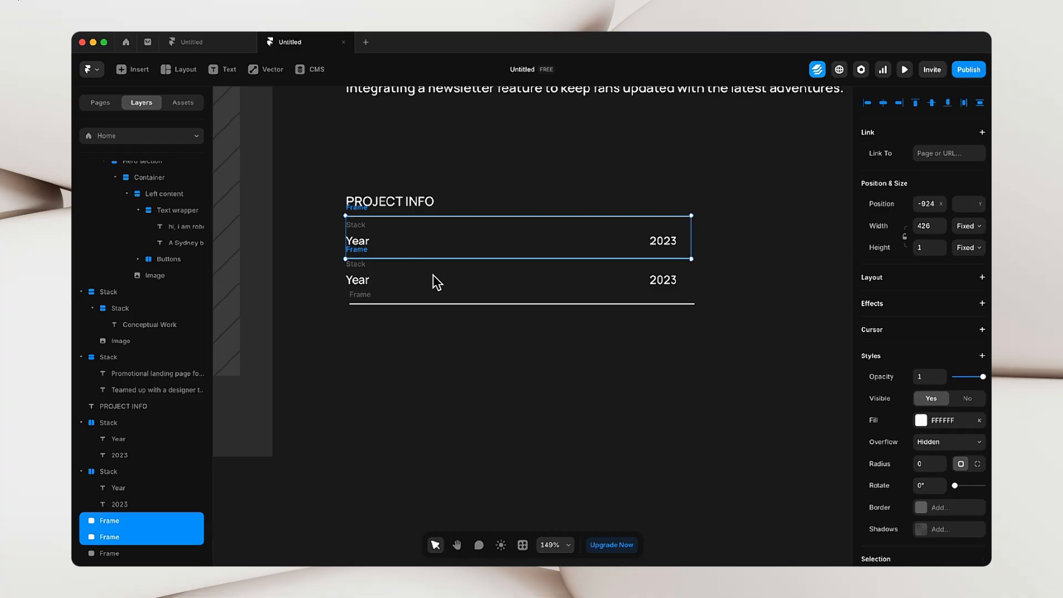
pyautogui.keyDown('shift'); pyautogui.click(431, 305); pyautogui.keyUp('shift')
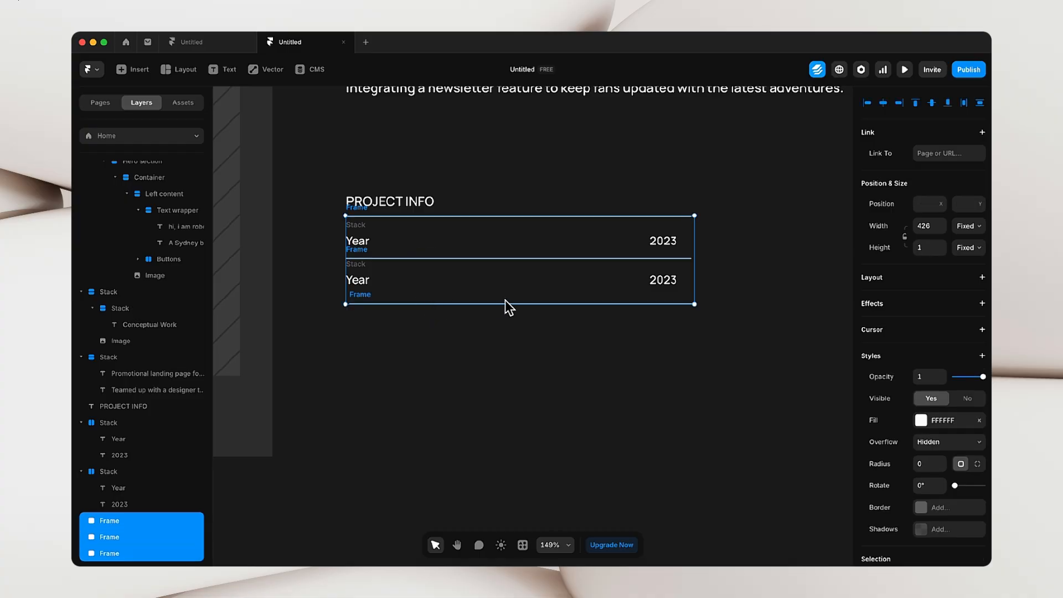
pyautogui.click(920, 419)
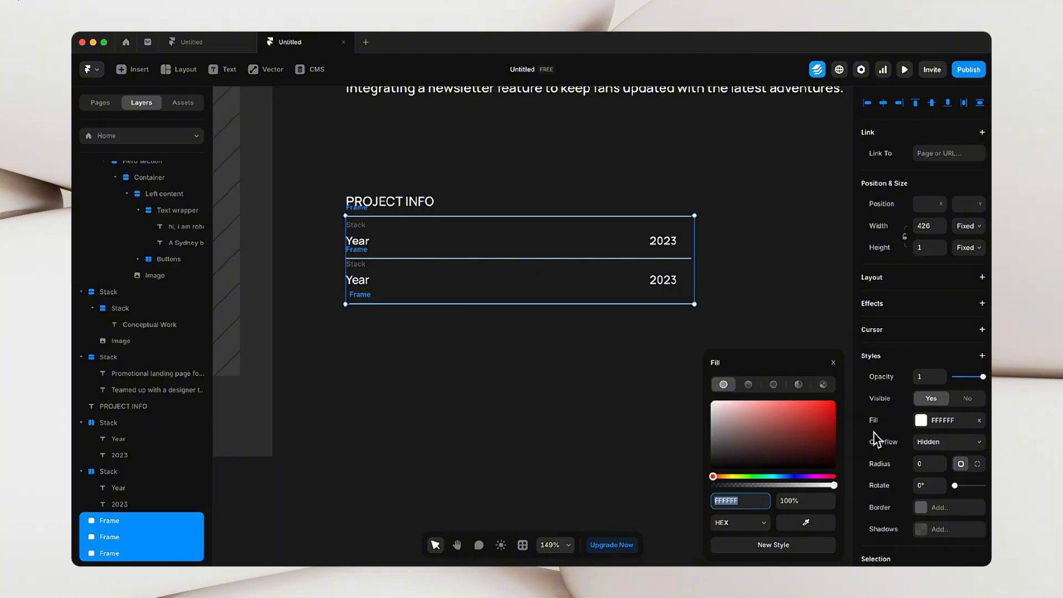
pyautogui.click(742, 502)
pyautogui.moveTo(748, 486); pyautogui.dragTo(742, 492)
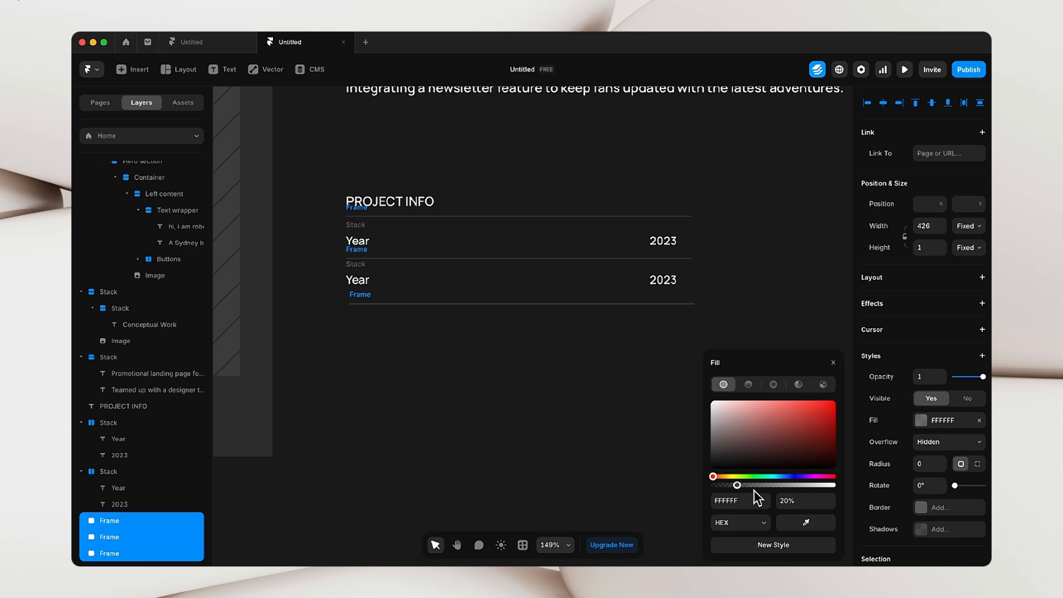
pyautogui.click(487, 438)
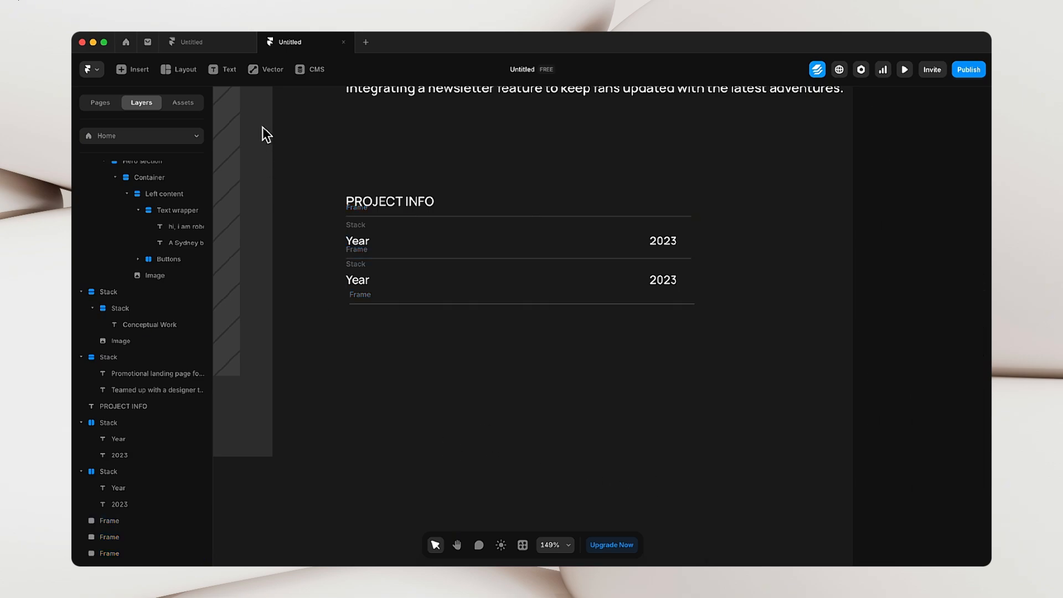
# - Wrap the PROJECT INFO heading, both Year rows and the three divider lines in one stack
pyautogui.moveTo(319, 140); pyautogui.dragTo(764, 399)
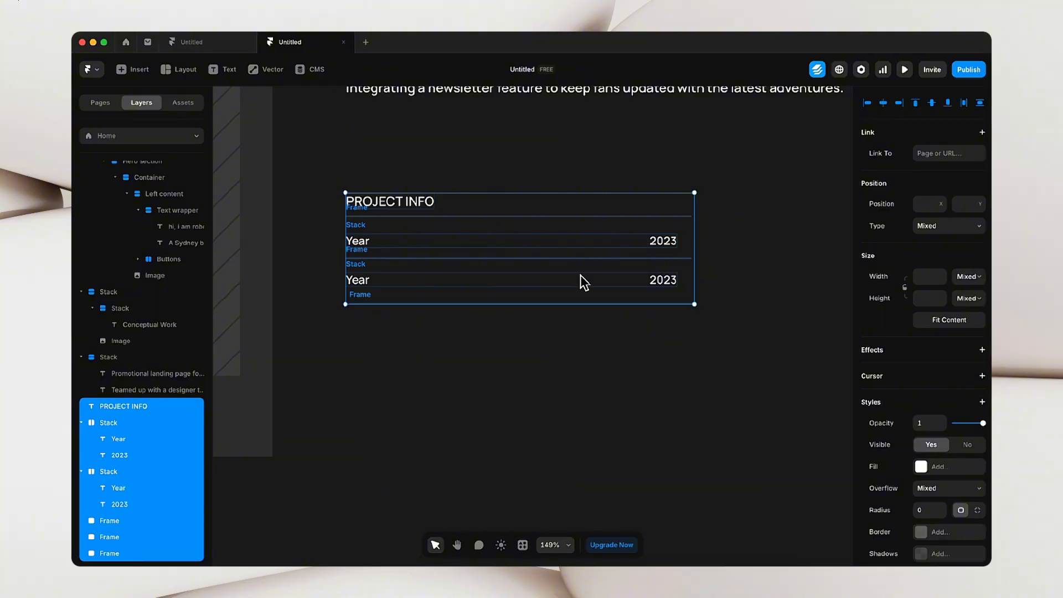
pyautogui.rightClick(519, 272)
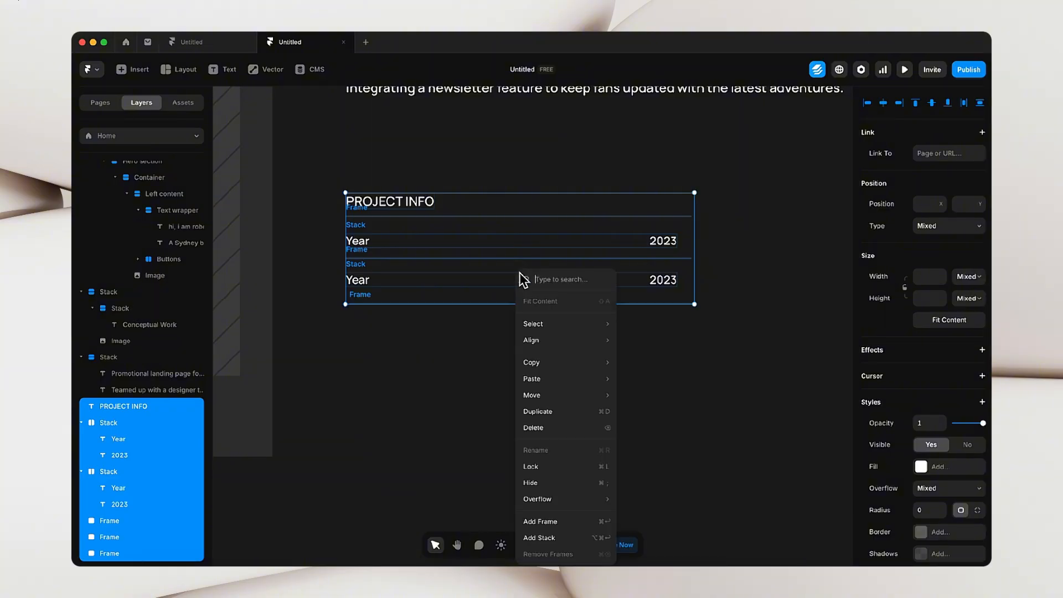
pyautogui.click(551, 542)
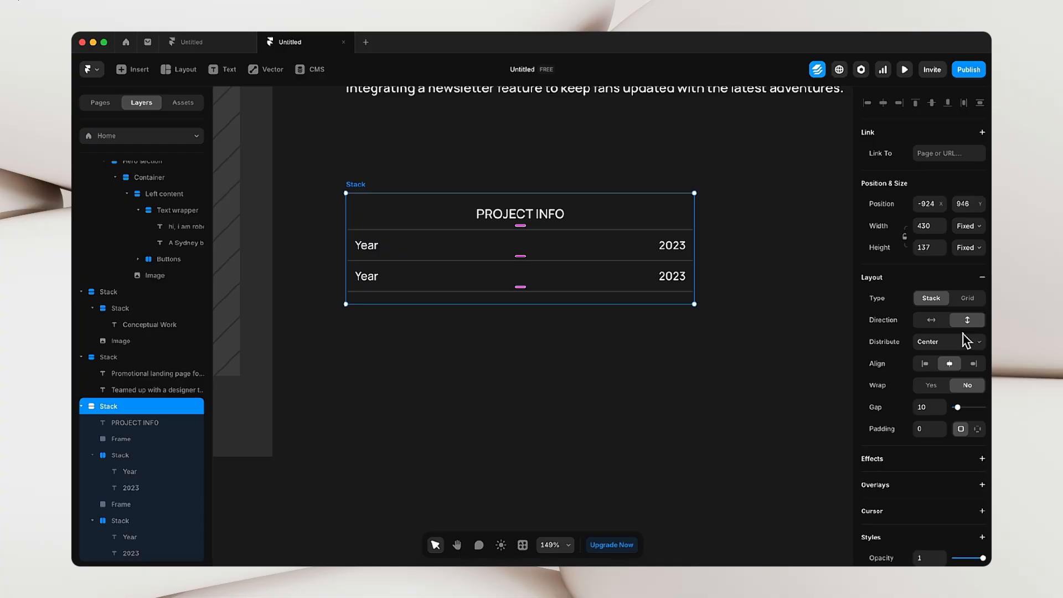
# - Set the project info stack's height to Fit Content and align its items to the left
pyautogui.click(978, 248)
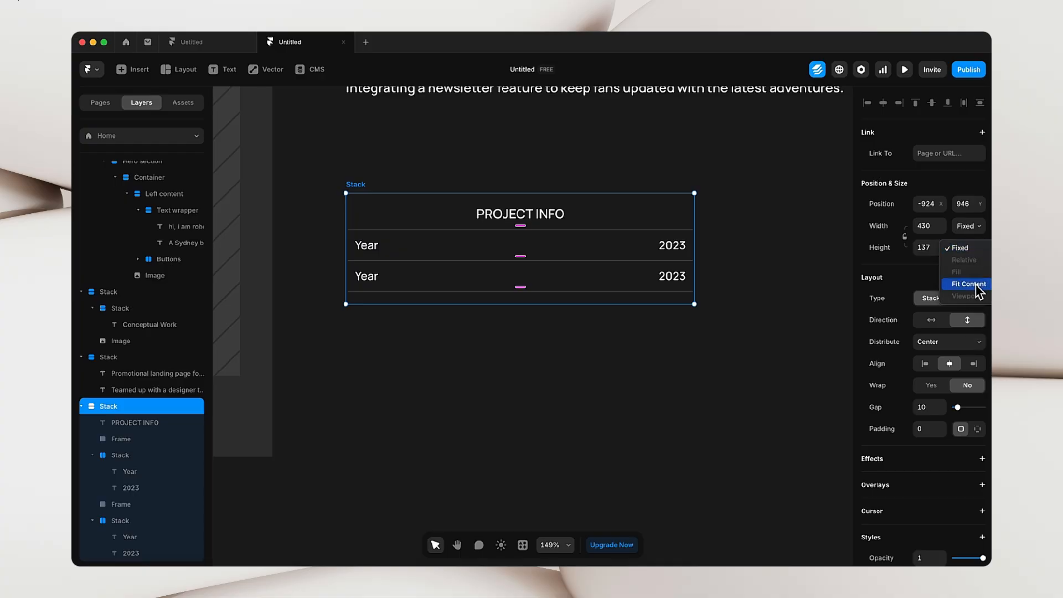
pyautogui.click(976, 285)
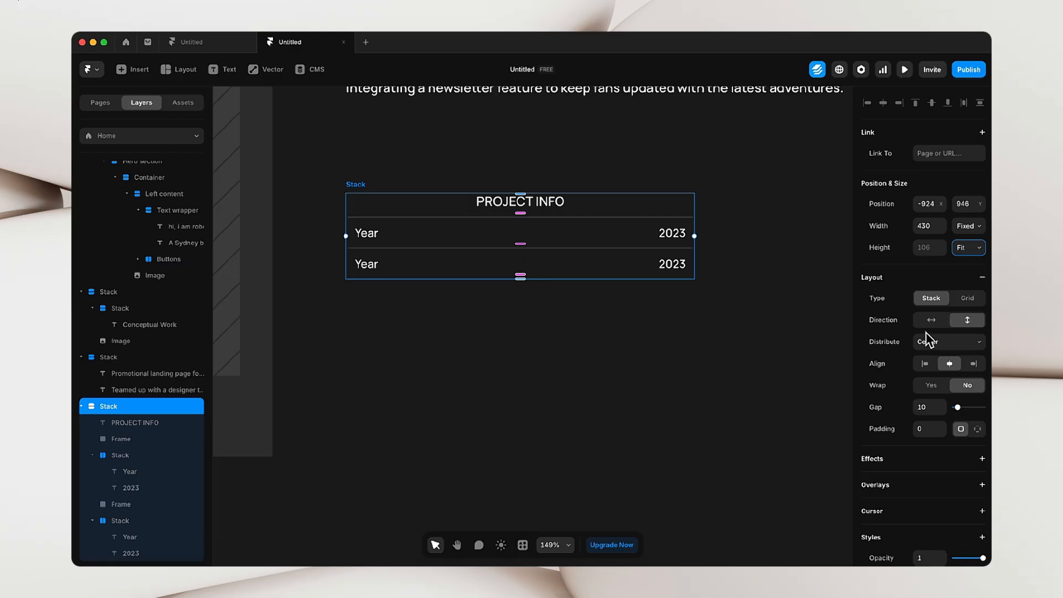
pyautogui.click(924, 364)
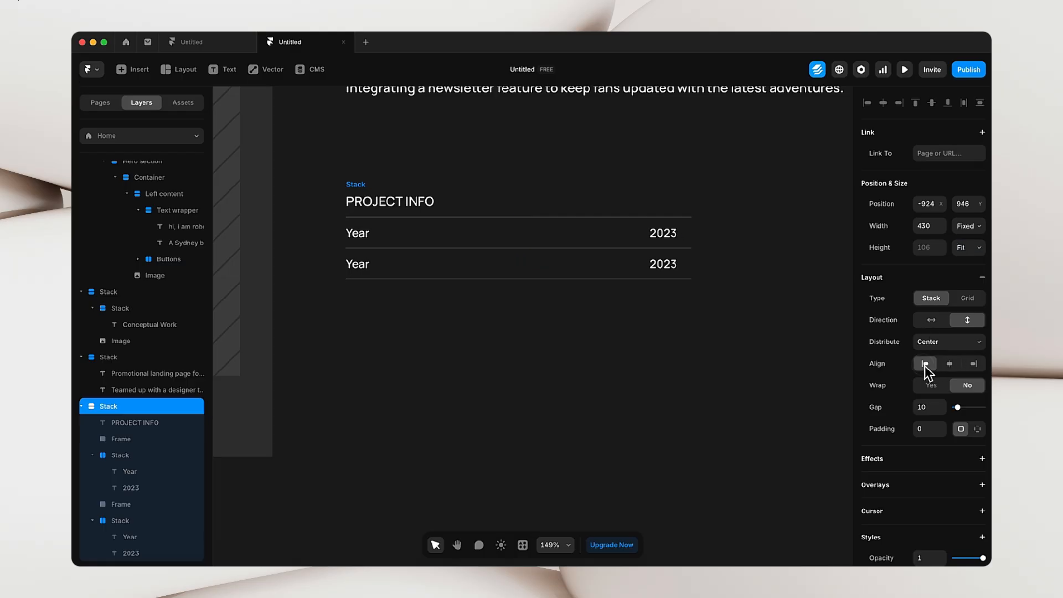
pyautogui.click(586, 371)
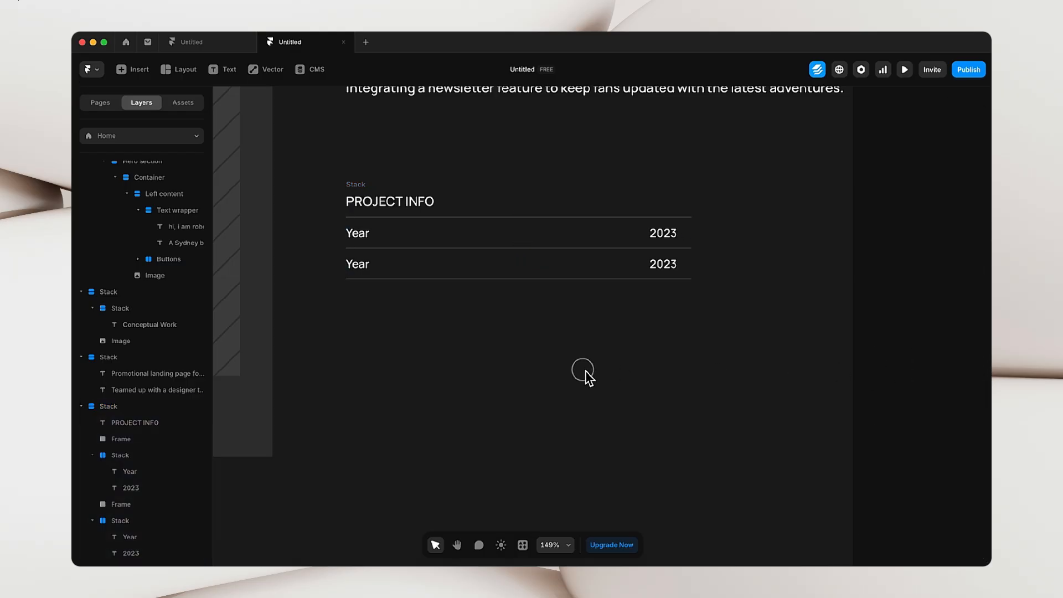
# - Set the width of the PROJECT INFO heading inside its stack to Fill
pyautogui.click(364, 184)
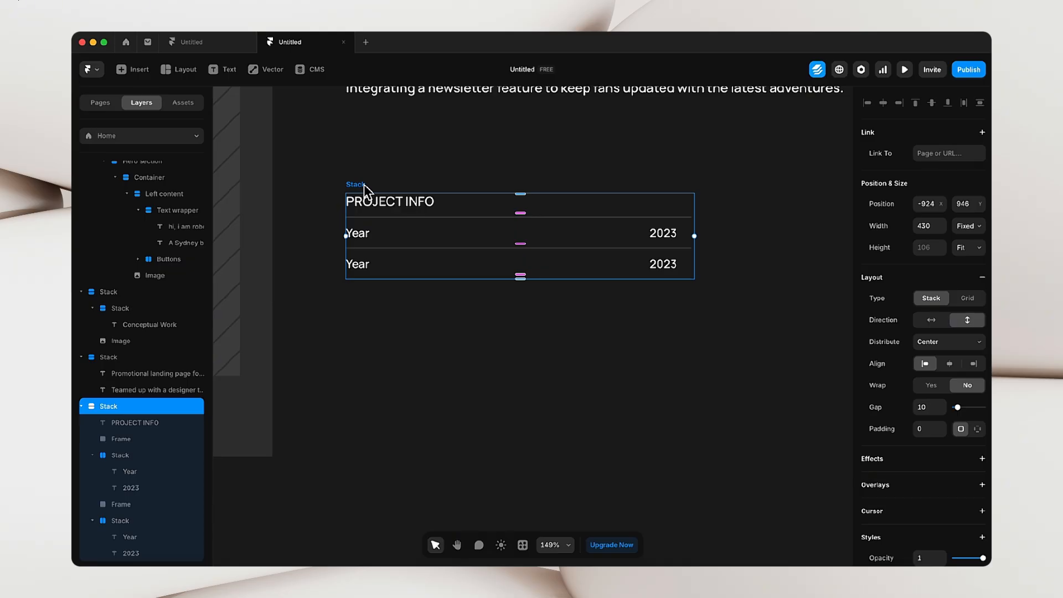
pyautogui.click(370, 204)
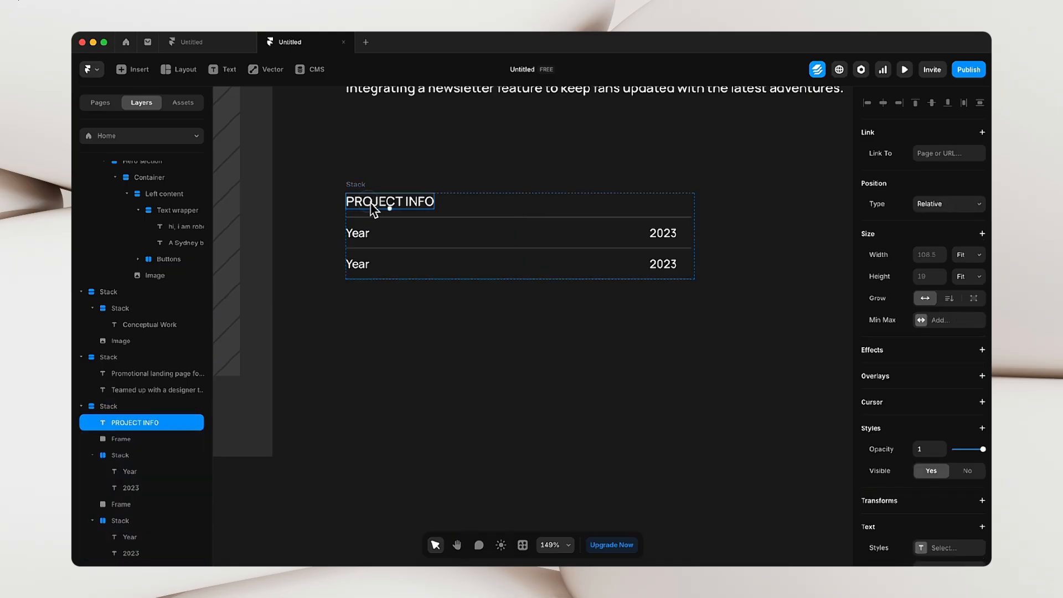
pyautogui.click(968, 260)
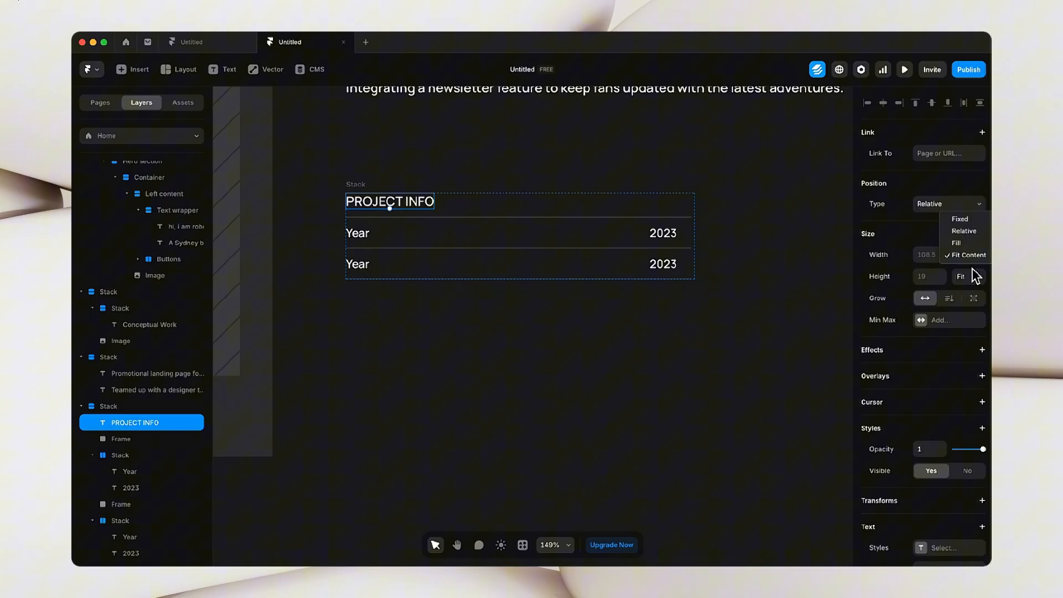
pyautogui.click(966, 242)
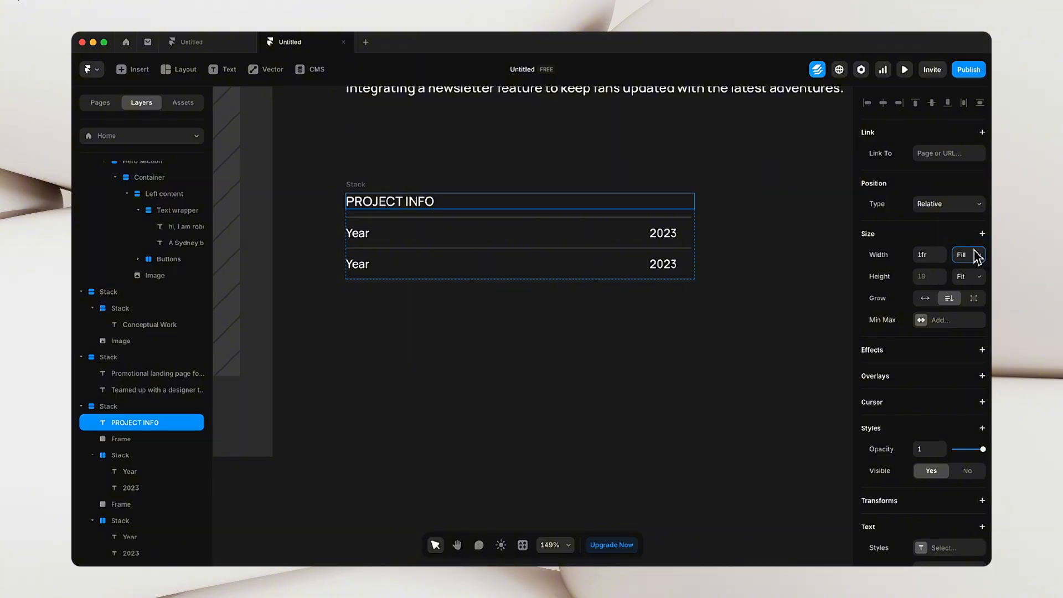
# - Set the width of both Year row stacks to Fill
pyautogui.click(403, 242)
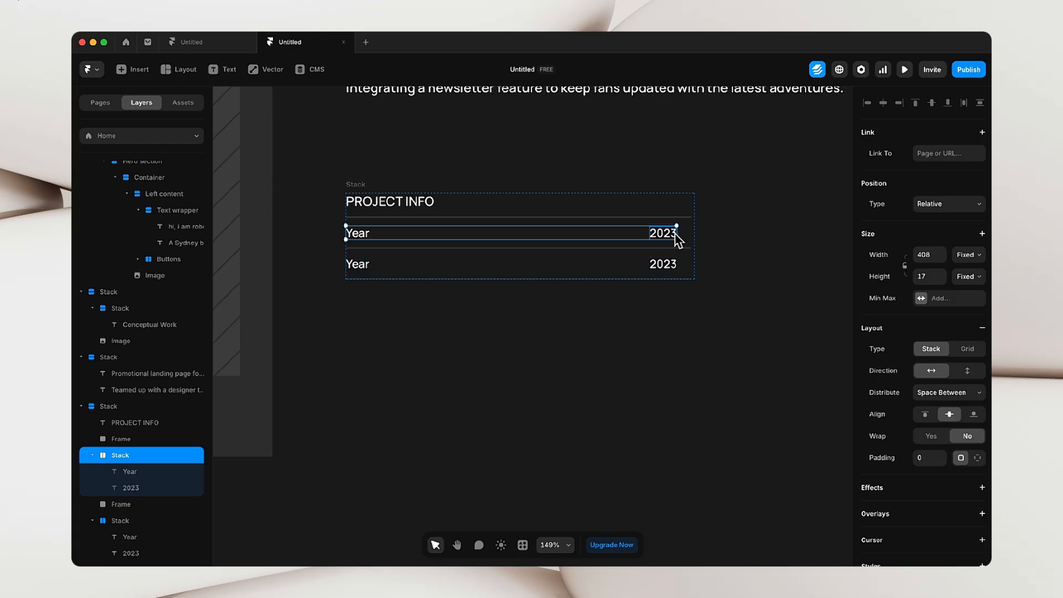
pyautogui.click(983, 259)
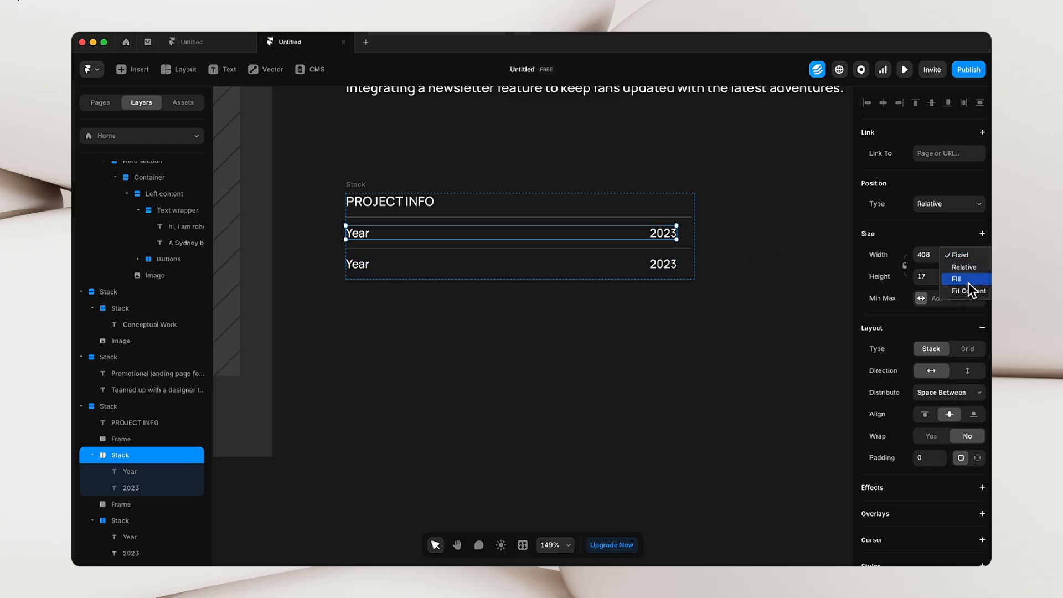
pyautogui.click(968, 282)
pyautogui.click(519, 265)
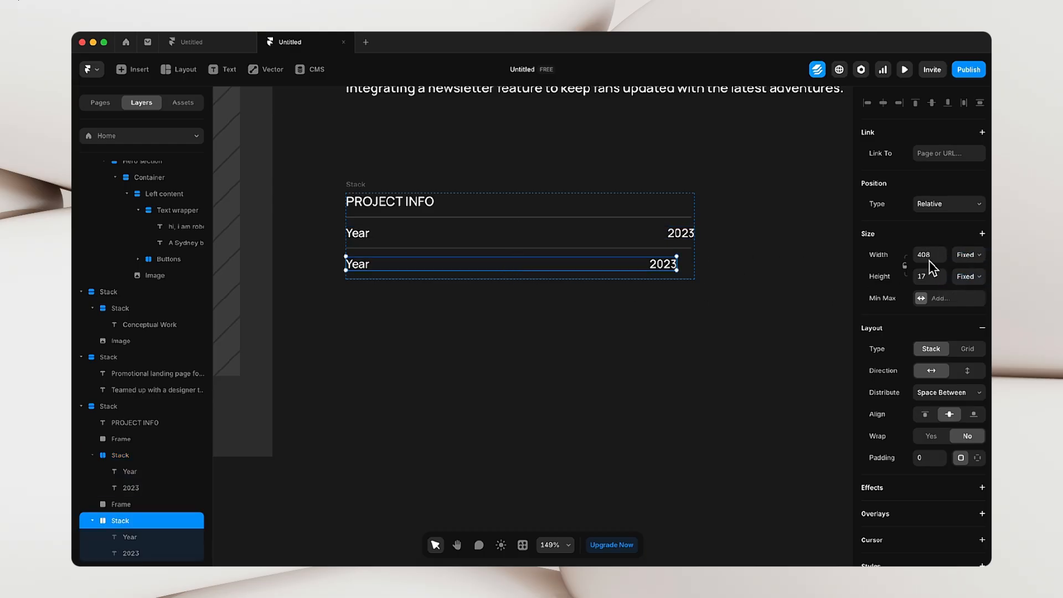
pyautogui.click(966, 256)
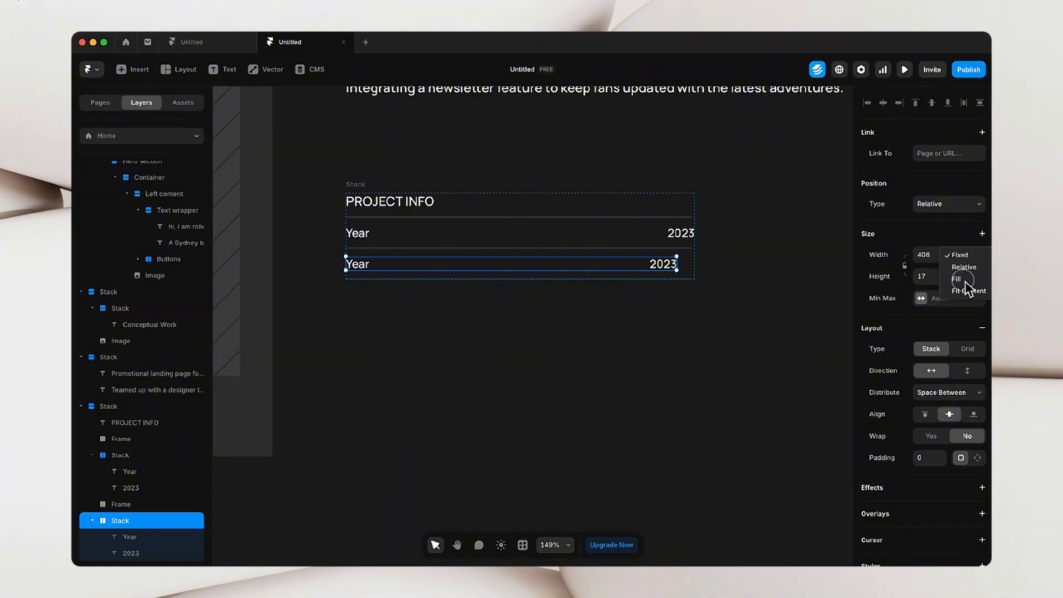
pyautogui.click(964, 280)
# - Set the width of the upper two divider lines in the project info stack to Fill
pyautogui.click(522, 218)
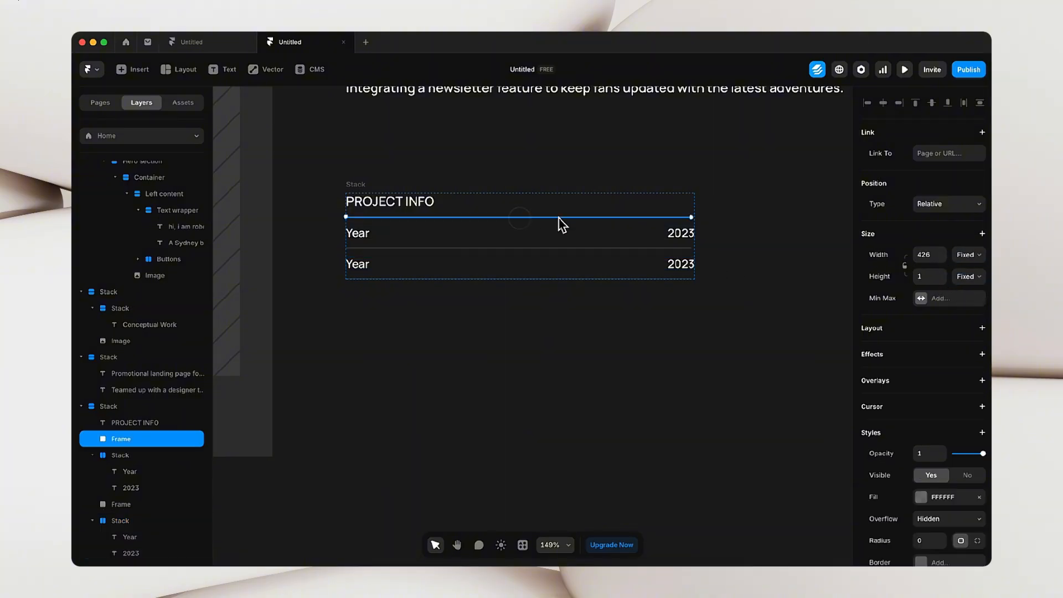
pyautogui.click(966, 255)
pyautogui.click(972, 280)
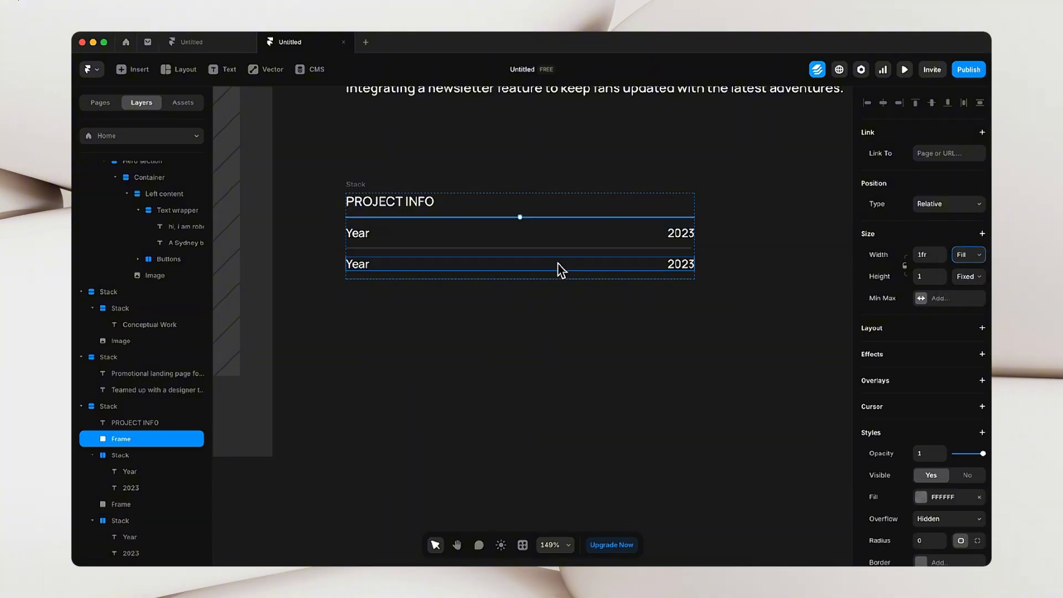
pyautogui.click(540, 248)
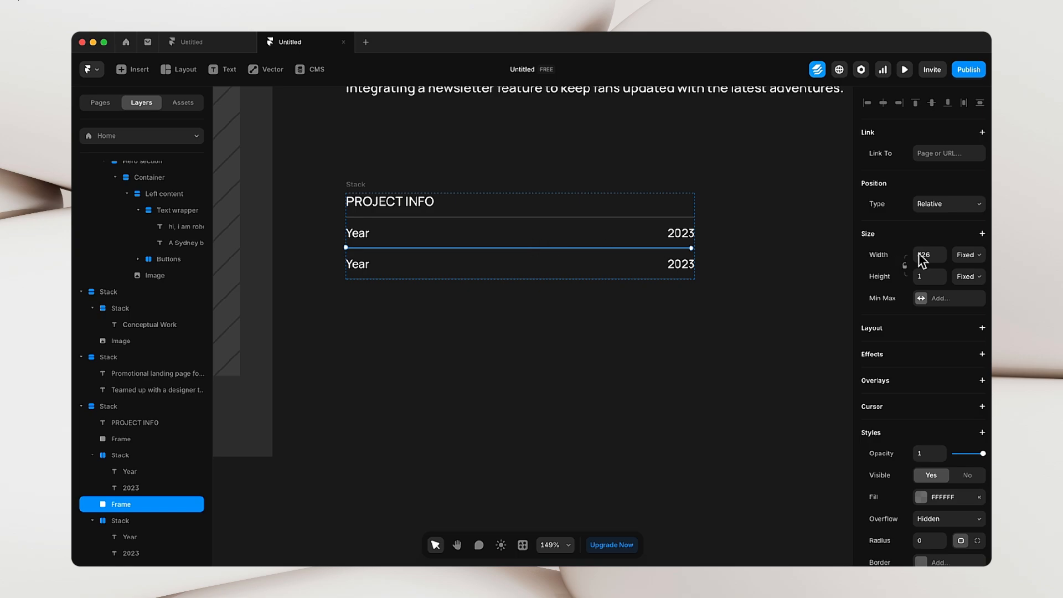
pyautogui.click(965, 255)
pyautogui.click(969, 279)
# - Test resizing the project info stack and set the width of its lowest divider line to Fill
pyautogui.click(356, 185)
pyautogui.moveTo(699, 245); pyautogui.dragTo(695, 287)
pyautogui.click(642, 368)
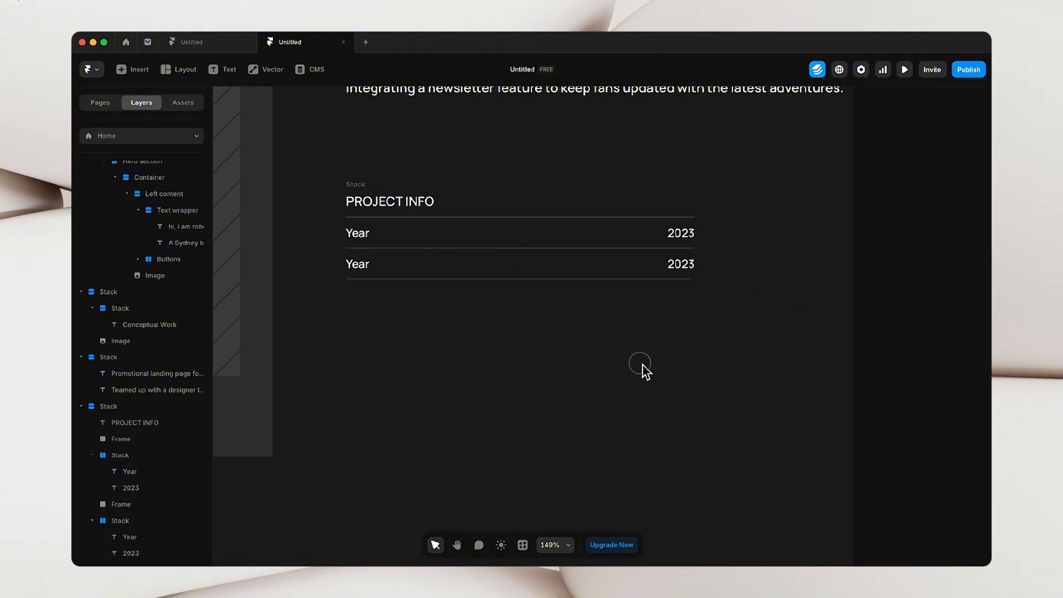
pyautogui.click(514, 279)
pyautogui.click(977, 254)
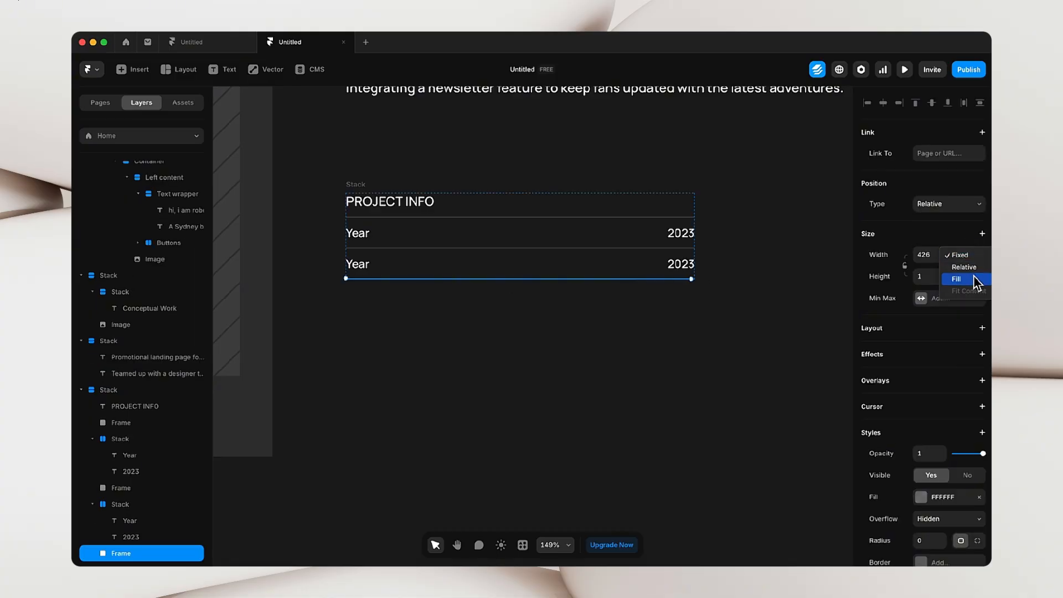
pyautogui.click(969, 280)
pyautogui.click(723, 327)
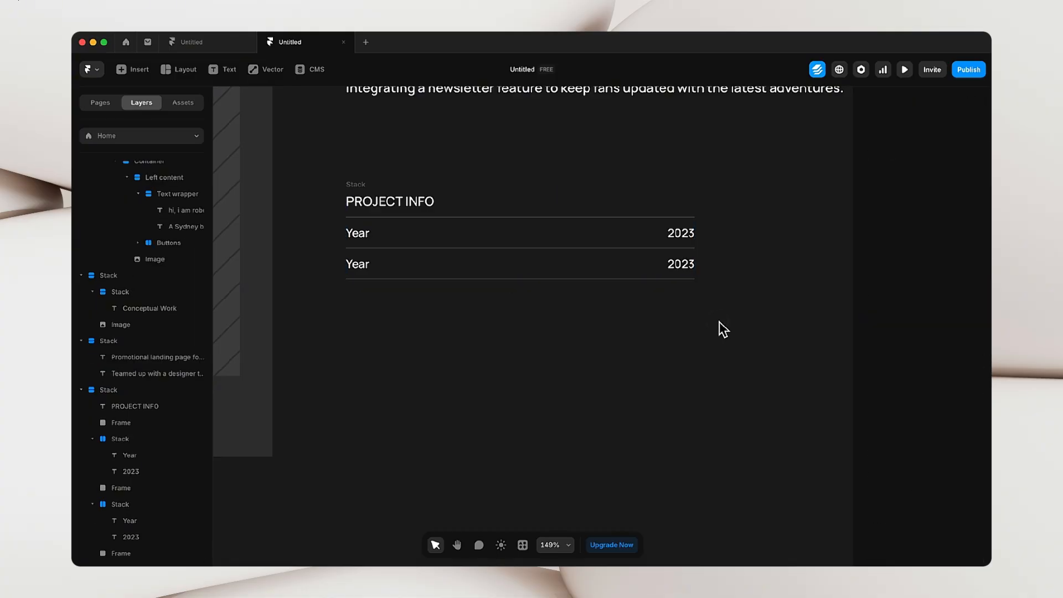
# - Set the project info stack's gap to 24 and compare the spacing with the Figma design
pyautogui.click(360, 184)
pyautogui.click(936, 409)
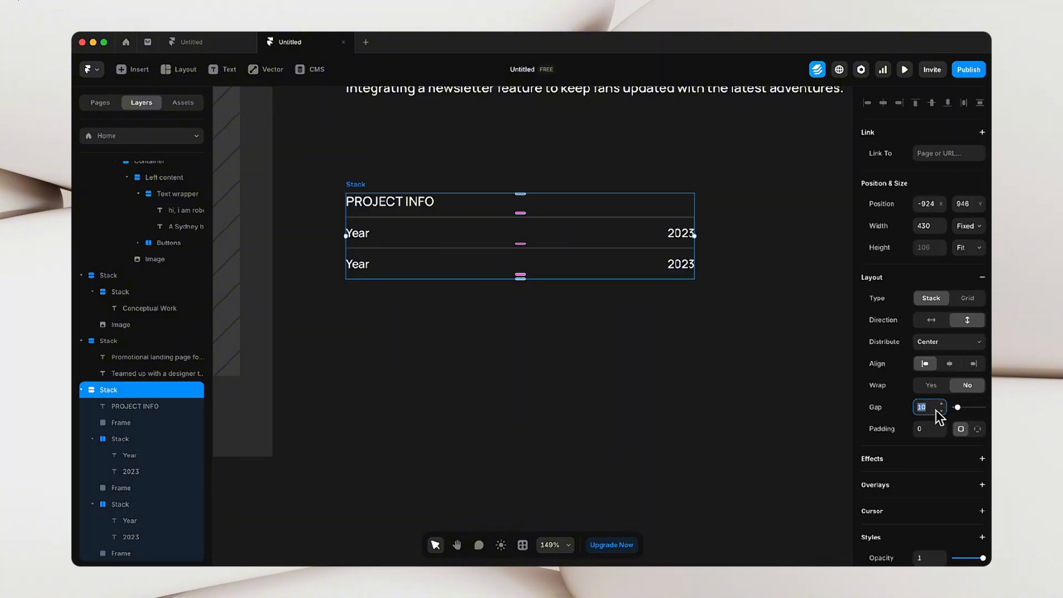
pyautogui.write('24')
pyautogui.click(672, 396)
pyautogui.hotkey('ctrl', 'Right')
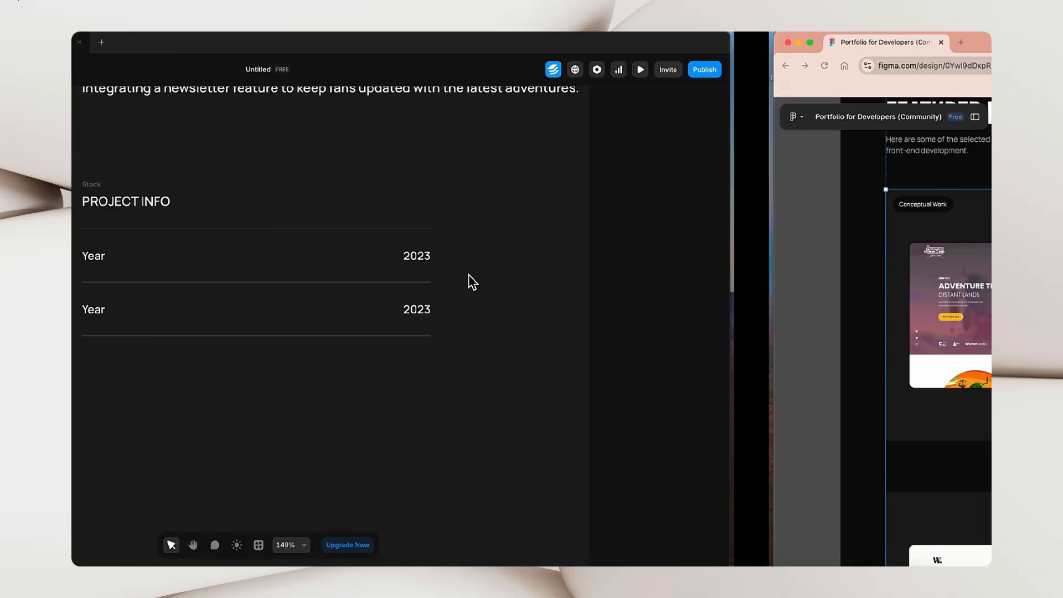
pyautogui.hotkey('ctrl', 'Left')
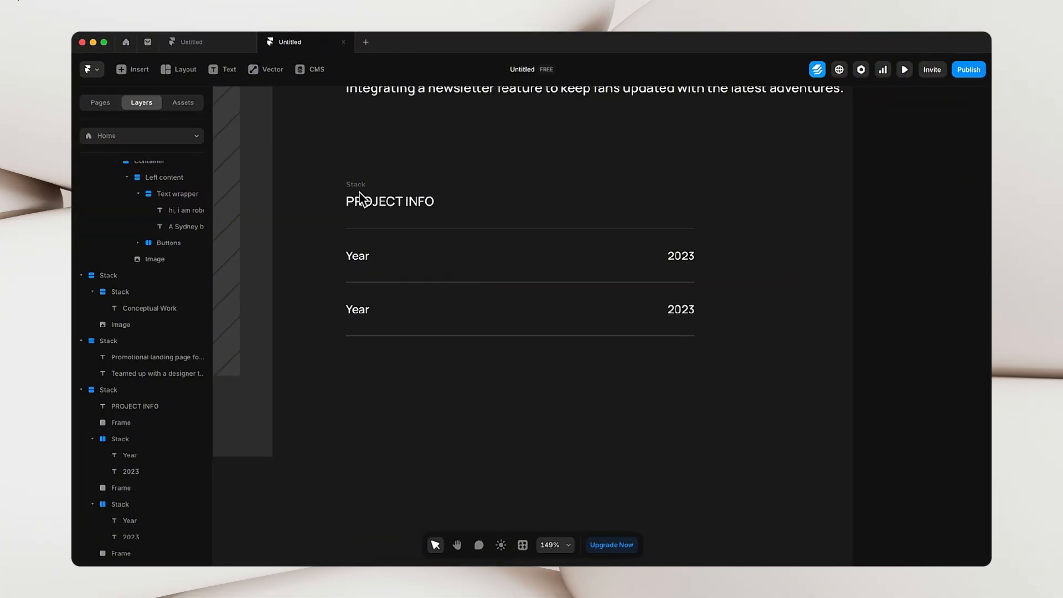
# - Set the project info stack's gap to 16
pyautogui.click(359, 191)
pyautogui.click(932, 408)
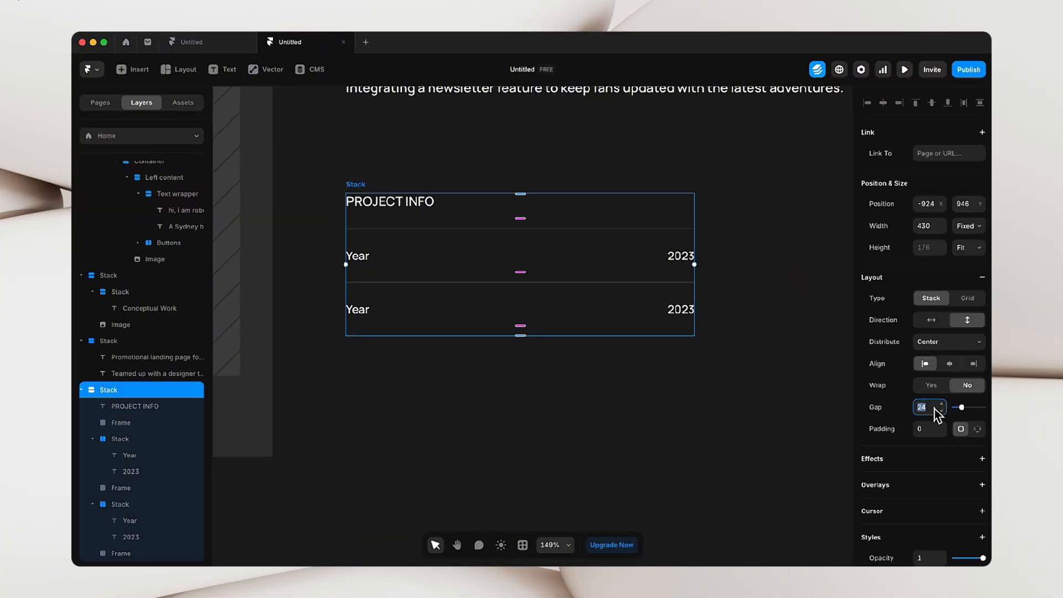
pyautogui.write('16')
pyautogui.click(475, 368)
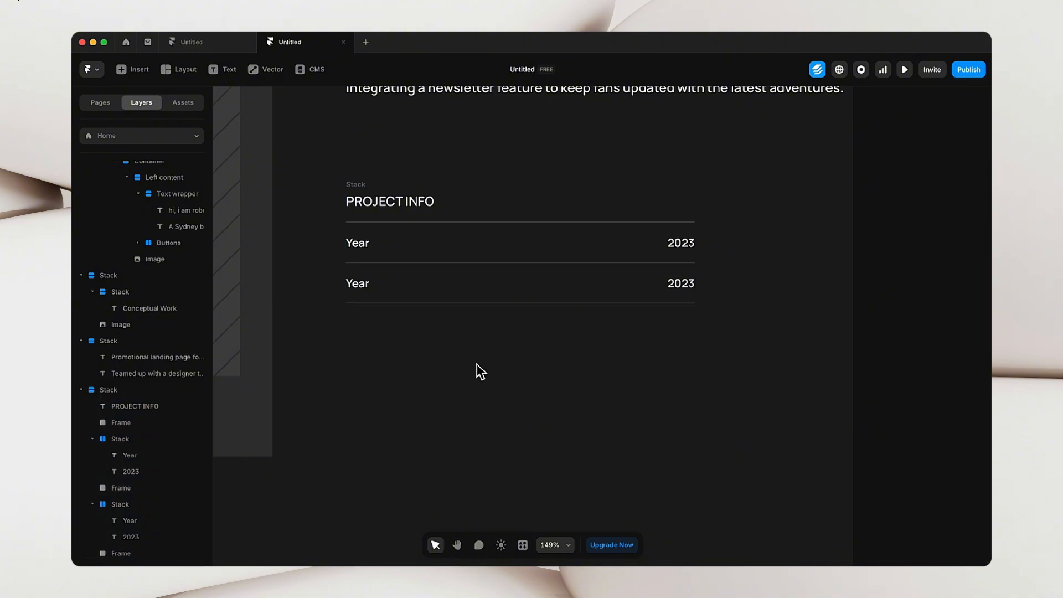
# - Move the project info stack up beneath the description paragraph, left-aligned with it at about Y 873
pyautogui.scroll(2, 489, 367)
pyautogui.click(360, 234)
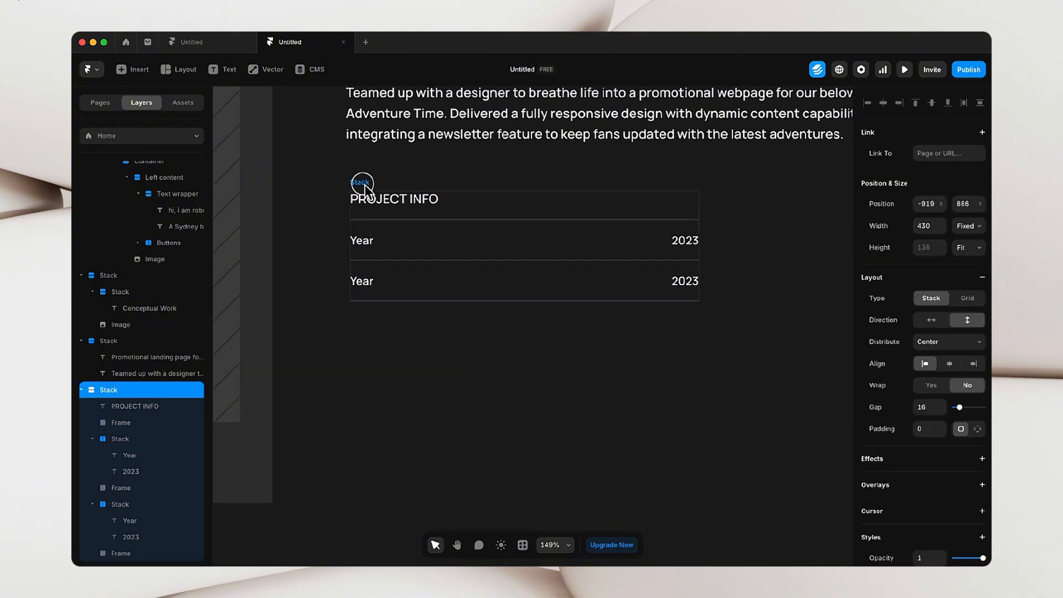
pyautogui.scroll(3, 357, 188)
pyautogui.scroll(3, 359, 233)
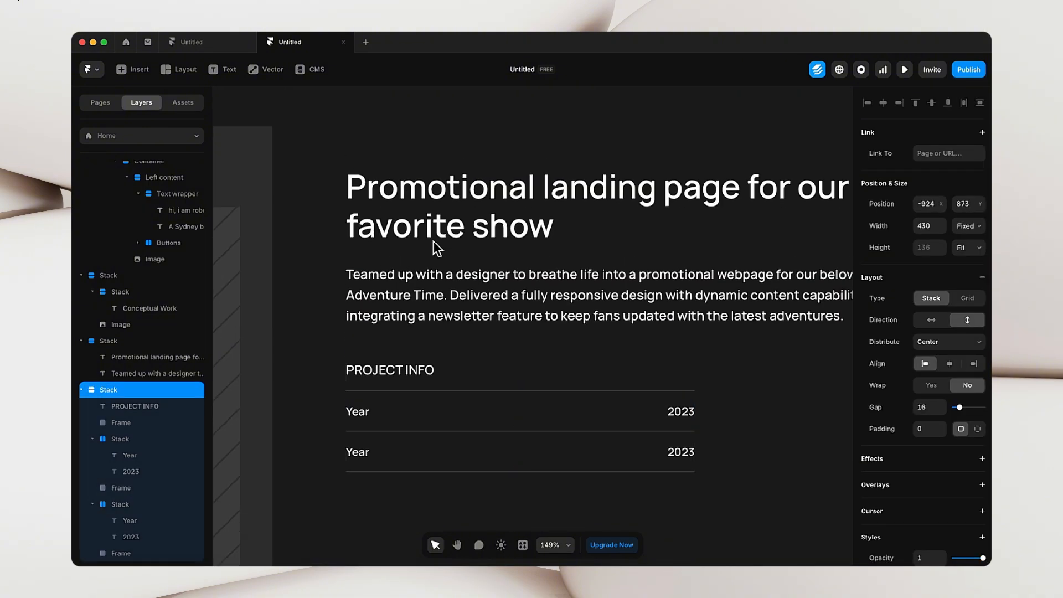
pyautogui.hscroll(2, 382, 216)
pyautogui.scroll(-1, 382, 216)
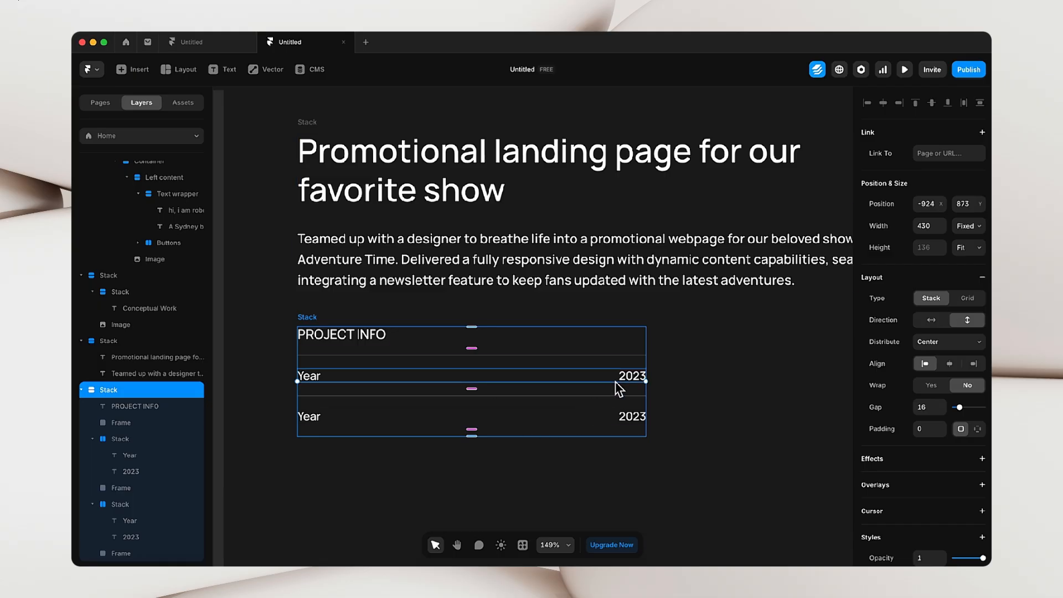
# - Widen the project info stack to about 671 and check the project card's lower part in the Figma design
pyautogui.moveTo(647, 381); pyautogui.dragTo(800, 444)
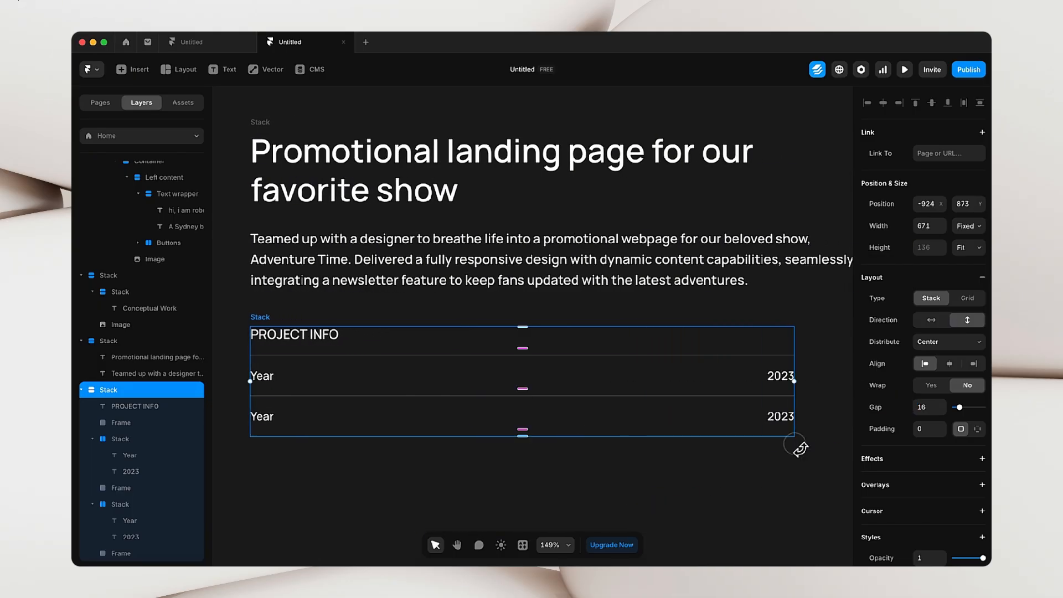
pyautogui.hscroll(-2, 560, 487)
pyautogui.scroll(-3, 617, 494)
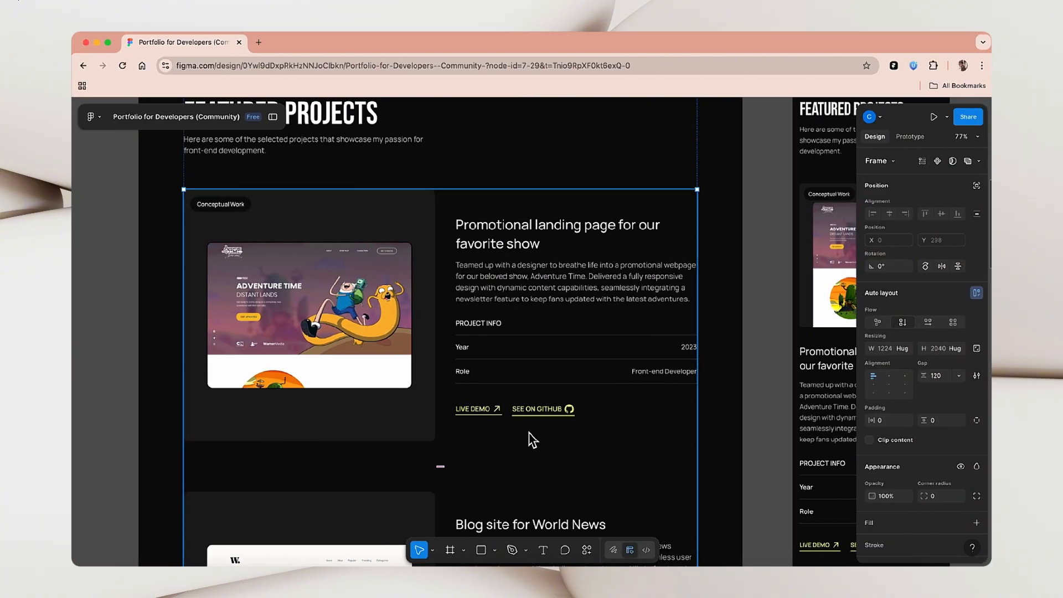
pyautogui.hotkey('ctrl', 'Left')
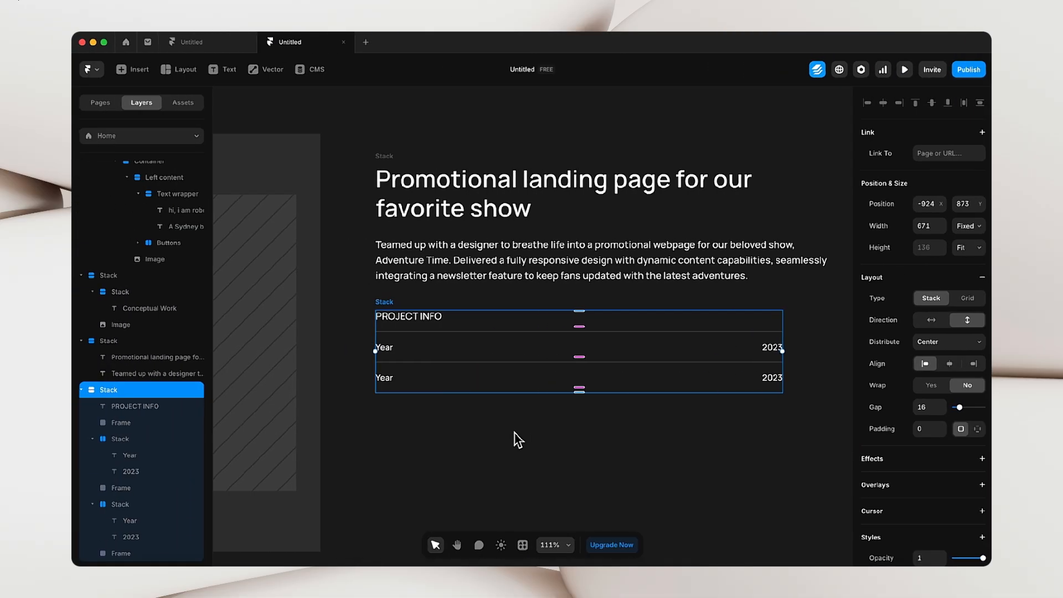
# - Insert the project's Button component below the project info stack, aligned with its left edge at X -924
pyautogui.click(183, 103)
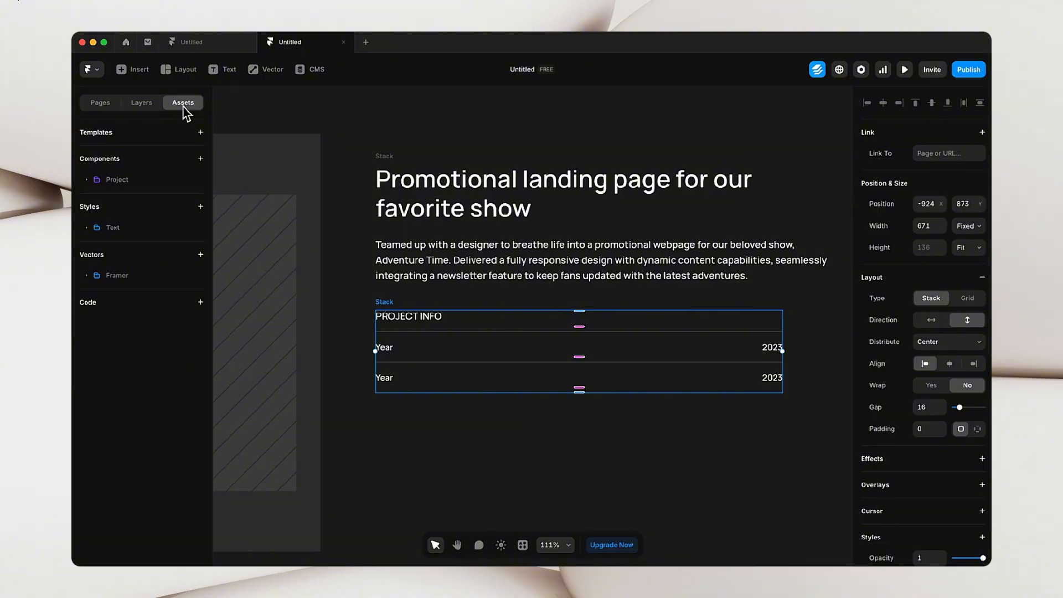
pyautogui.click(87, 179)
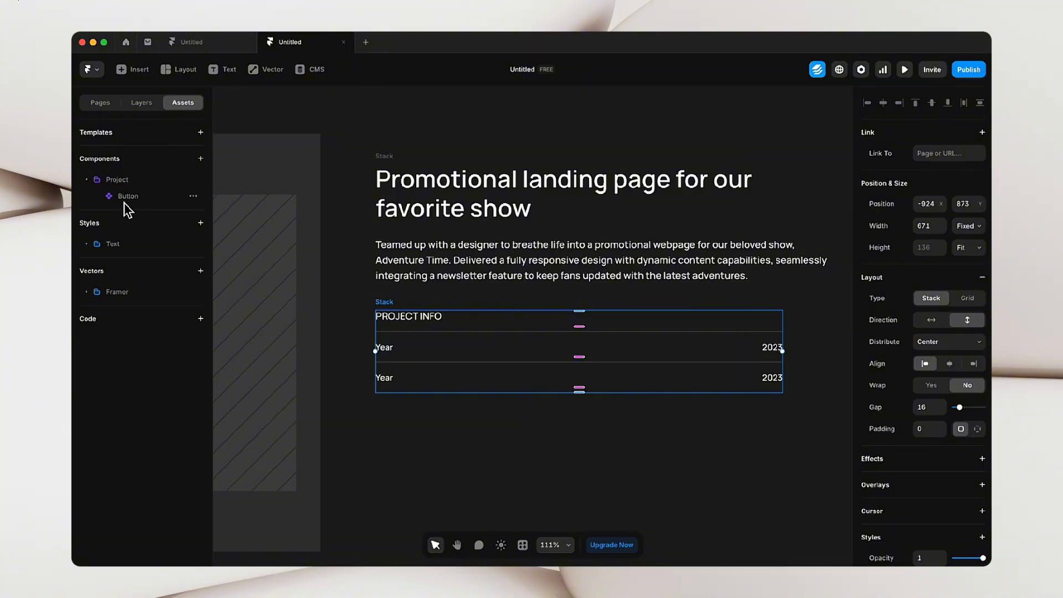
pyautogui.moveTo(123, 200); pyautogui.dragTo(397, 427)
pyautogui.click(515, 467)
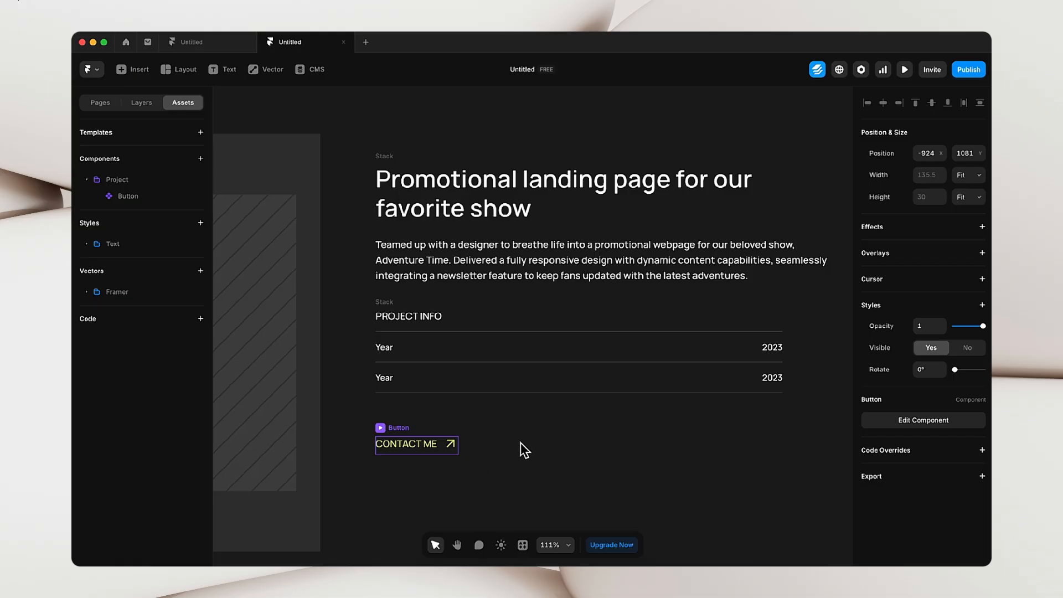
pyautogui.press('Escape')
pyautogui.scroll(3, 521, 443)
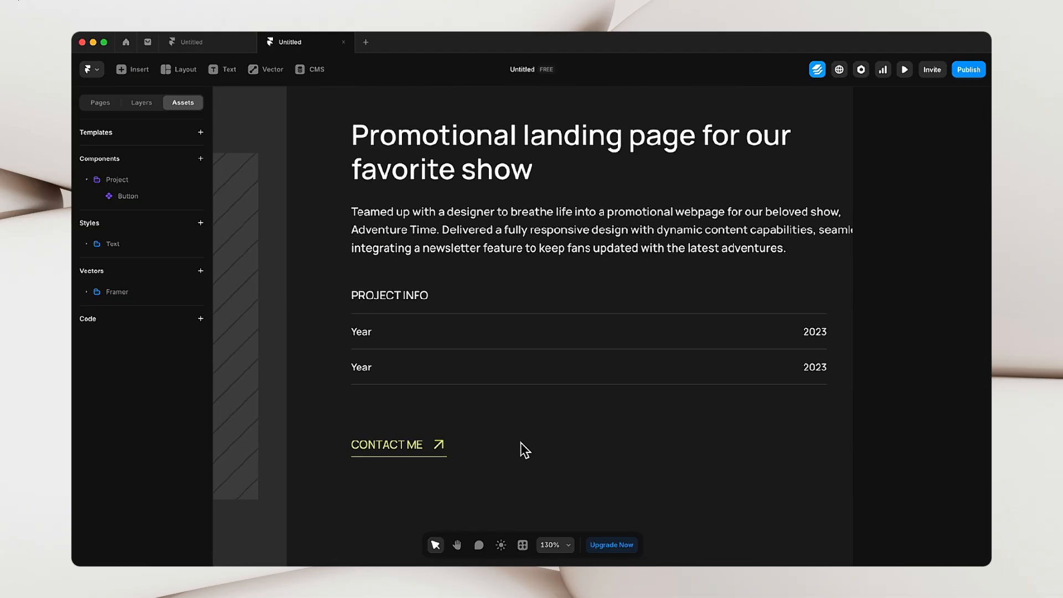
pyautogui.scroll(-3, 521, 443)
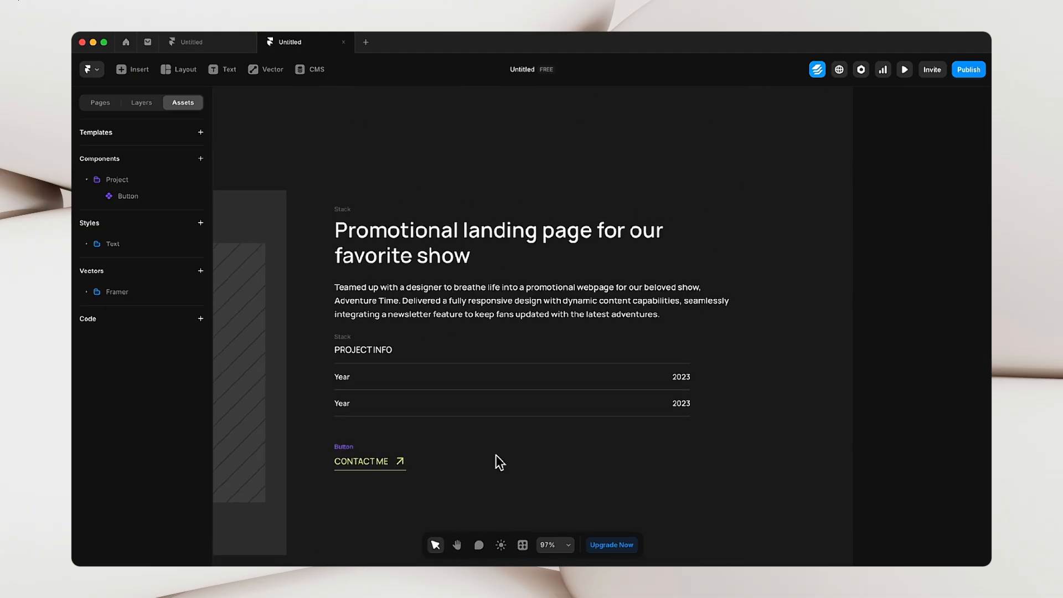
# - Set the gap of the stack holding the card's heading and description to 16
pyautogui.click(348, 297)
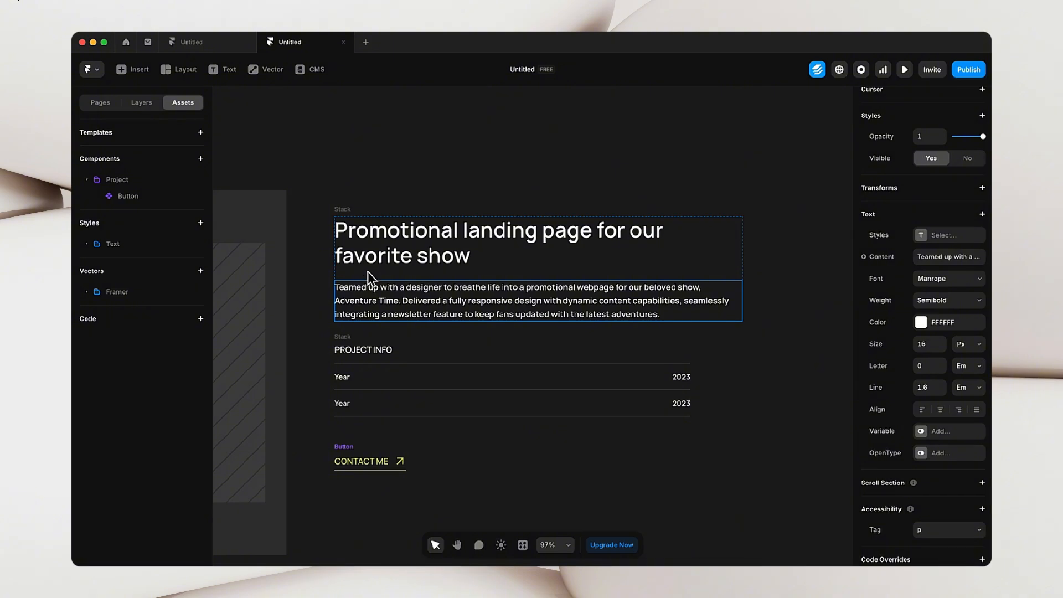
pyautogui.click(344, 209)
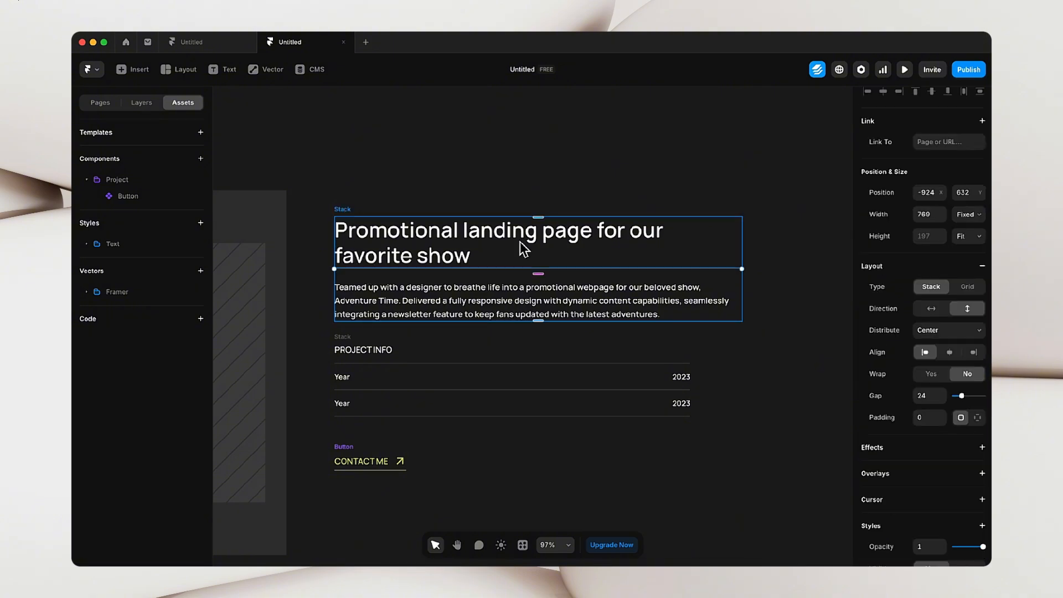
pyautogui.click(929, 398)
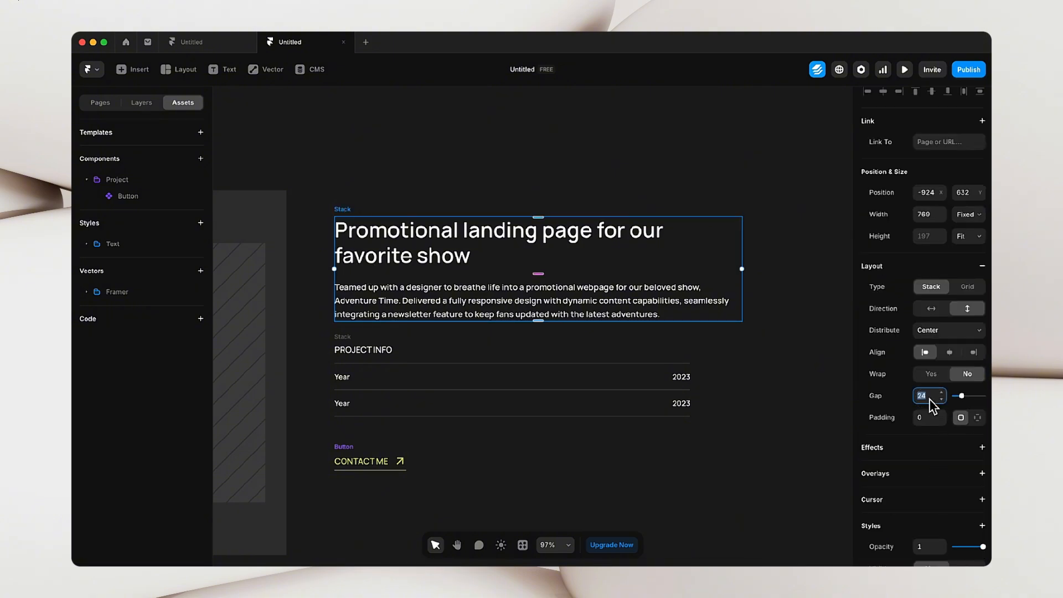
pyautogui.write('16')
pyautogui.press('Return')
# - Wrap the heading and description stack, the project info stack and the contact button in a new stack
pyautogui.click(311, 158)
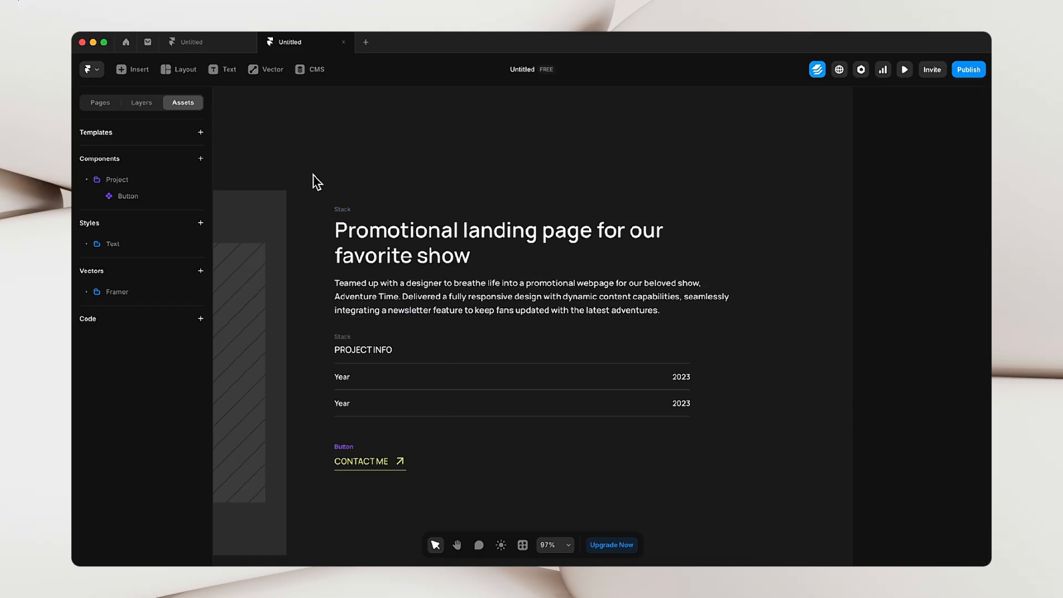
pyautogui.moveTo(314, 174); pyautogui.dragTo(774, 522)
pyautogui.rightClick(556, 360)
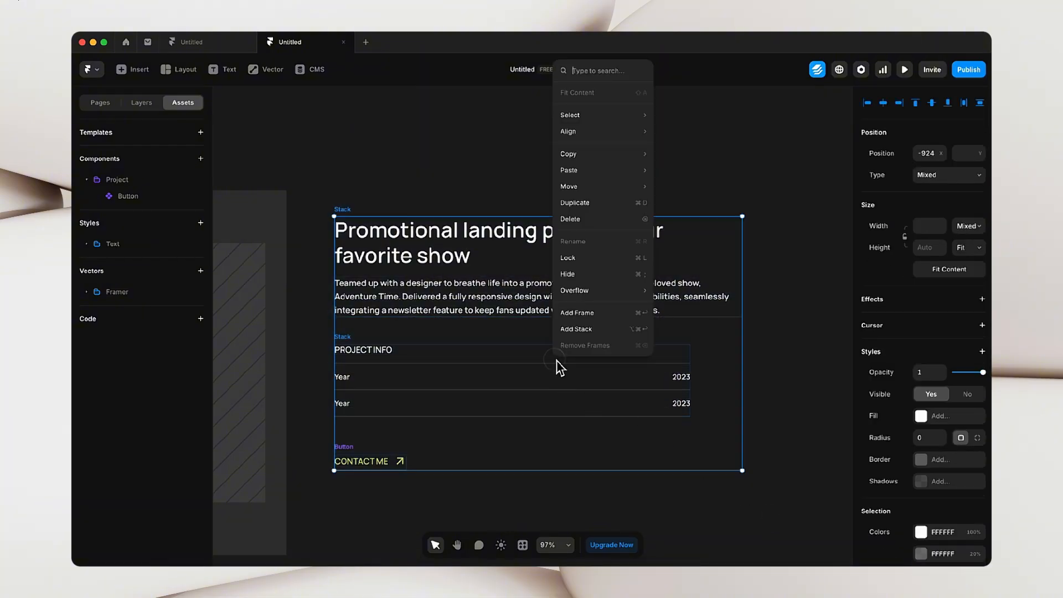
pyautogui.click(573, 329)
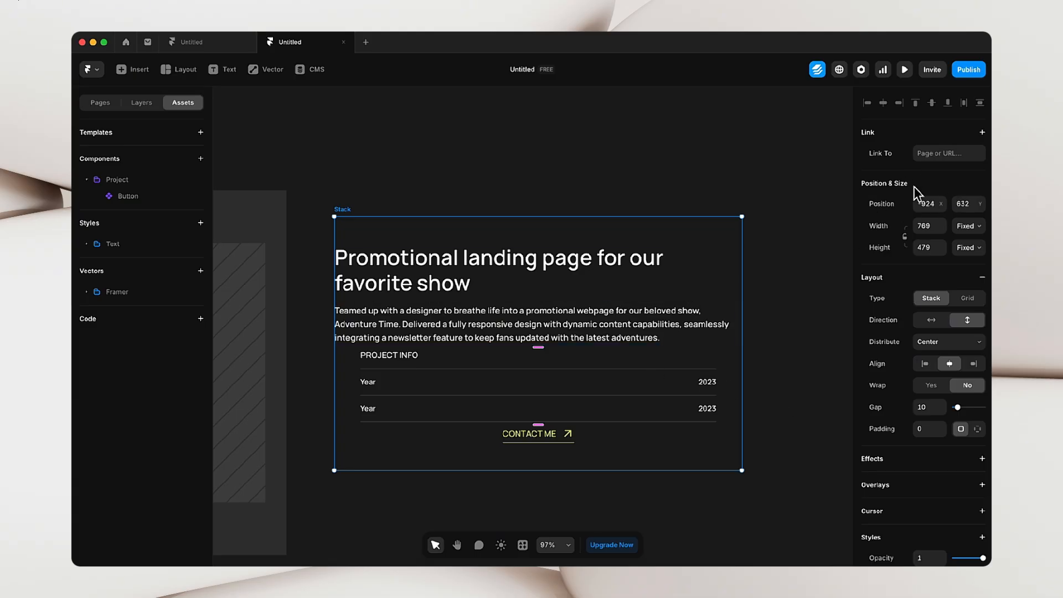
# - Set the new content stack's height to Fit Content, keeping its width Fixed
pyautogui.click(967, 225)
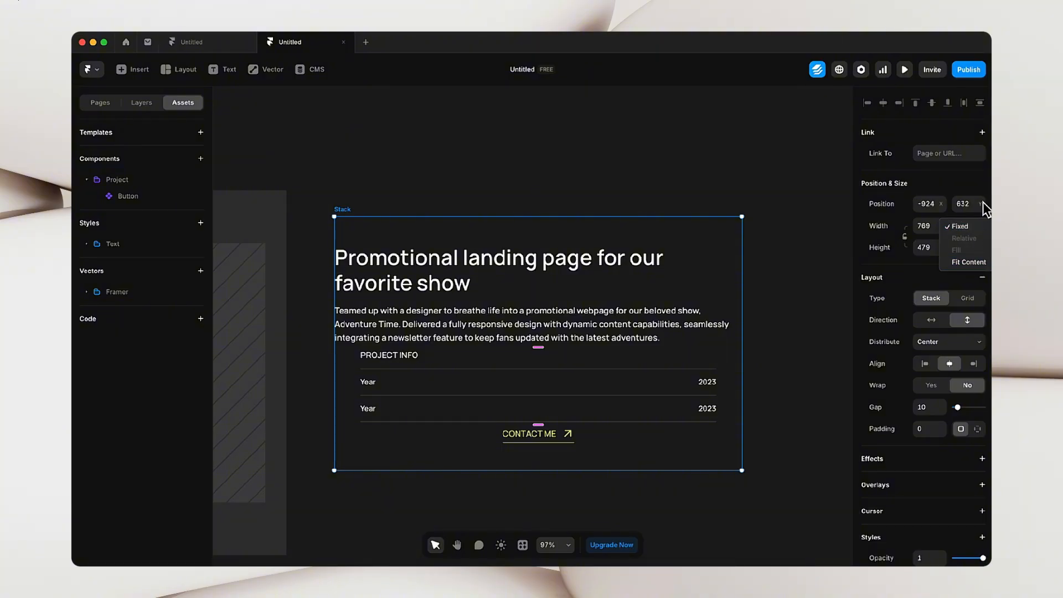
pyautogui.click(980, 227)
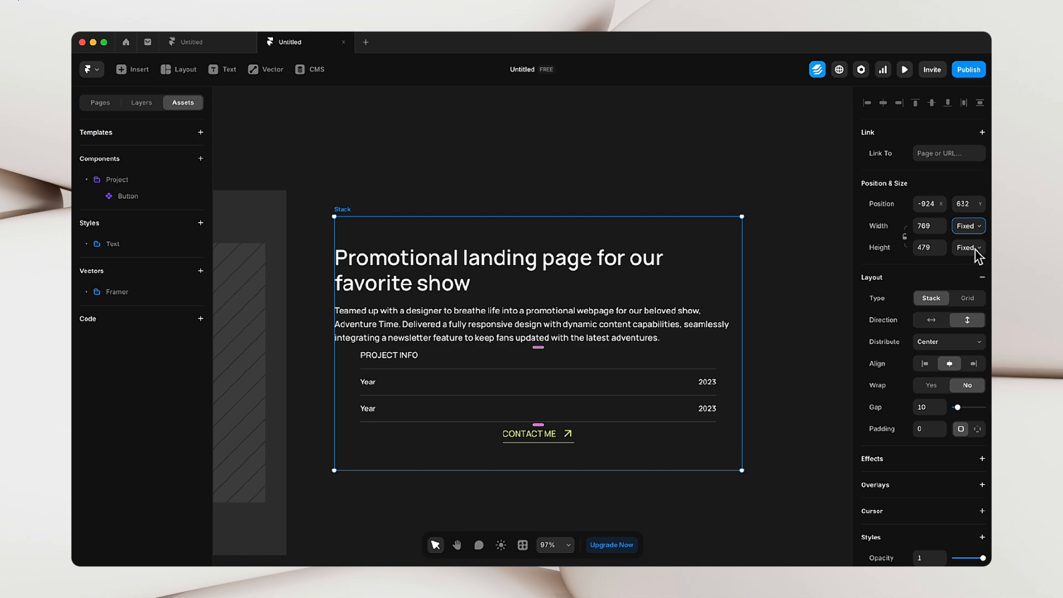
pyautogui.click(975, 251)
pyautogui.click(967, 282)
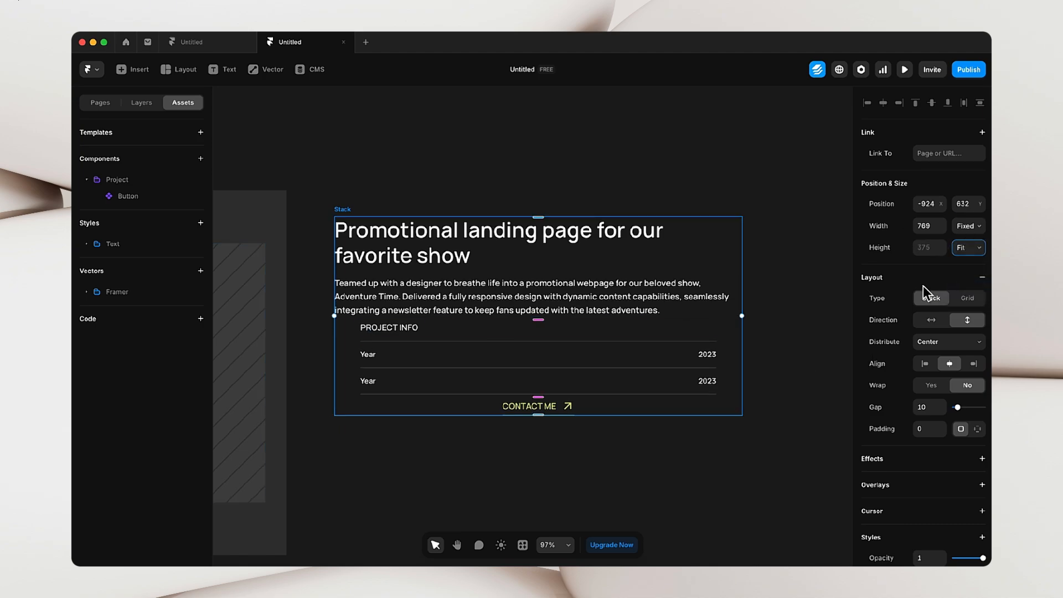
# - Distribute the content stack from Start with left alignment and a gap of 32
pyautogui.click(936, 340)
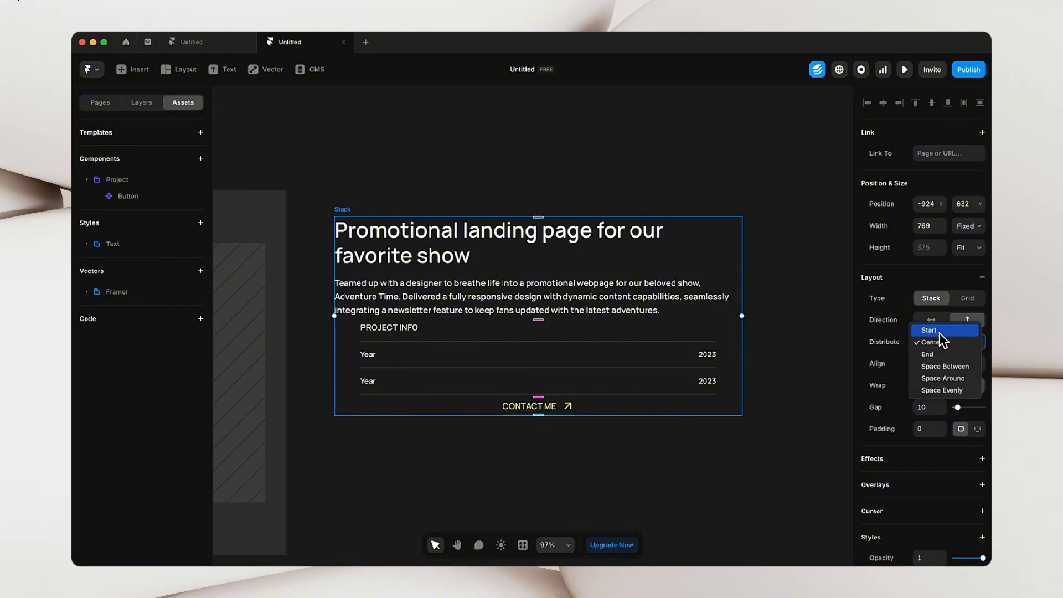
pyautogui.click(943, 331)
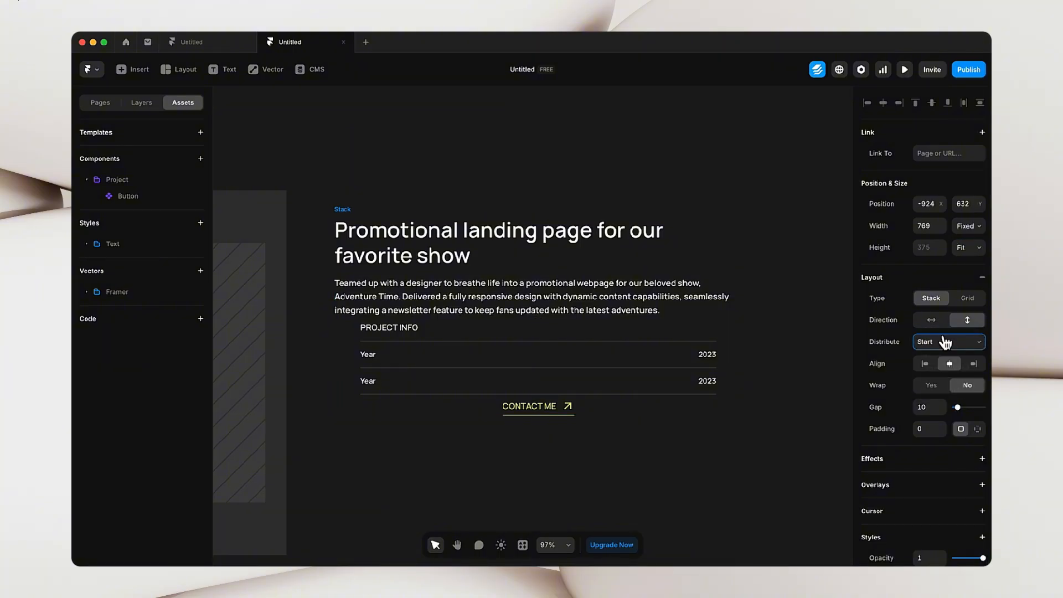
pyautogui.click(922, 367)
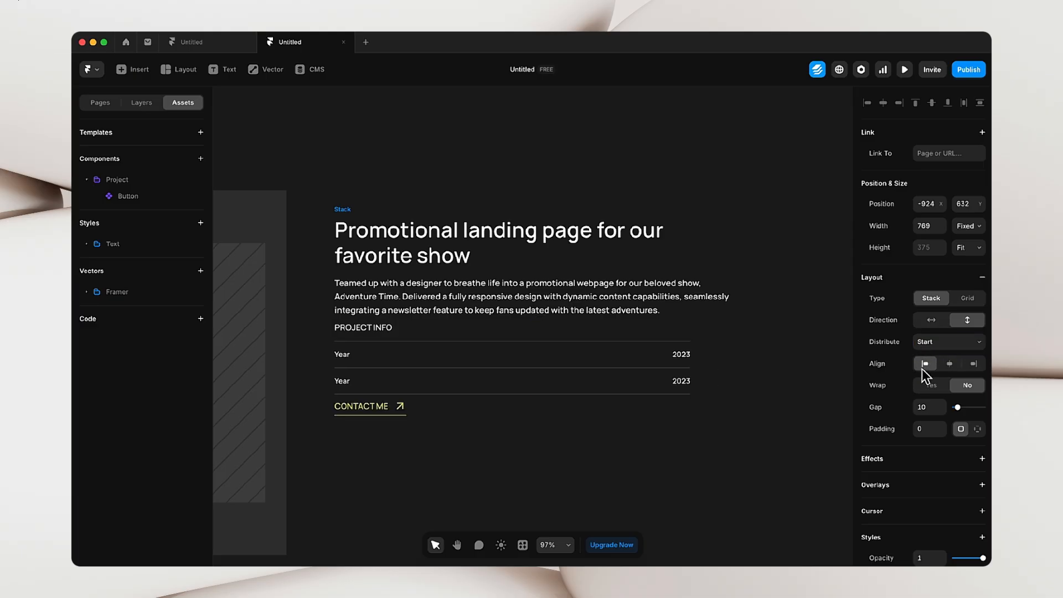
pyautogui.click(934, 409)
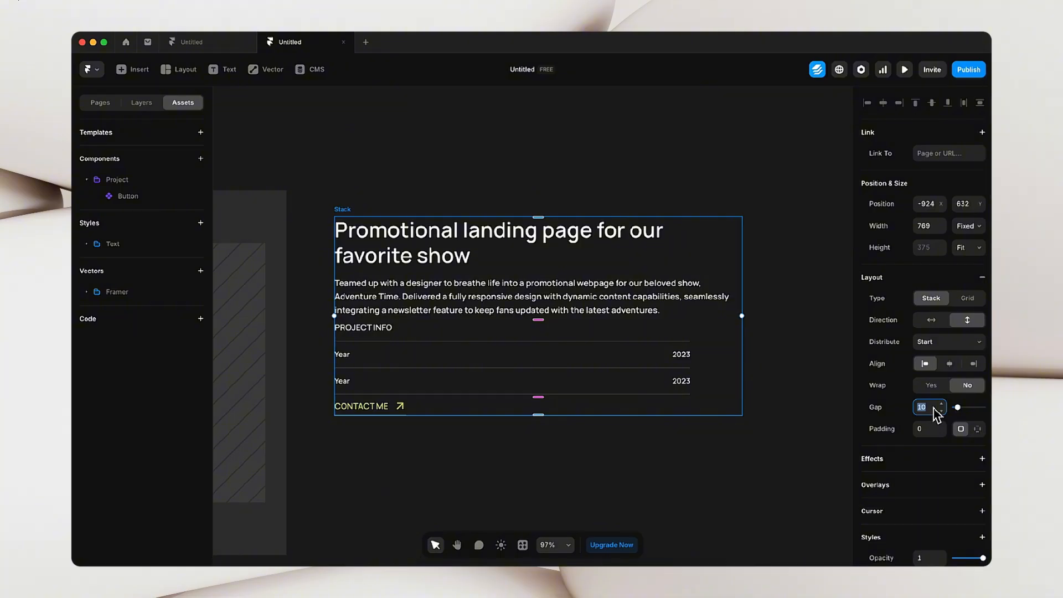
pyautogui.click(726, 446)
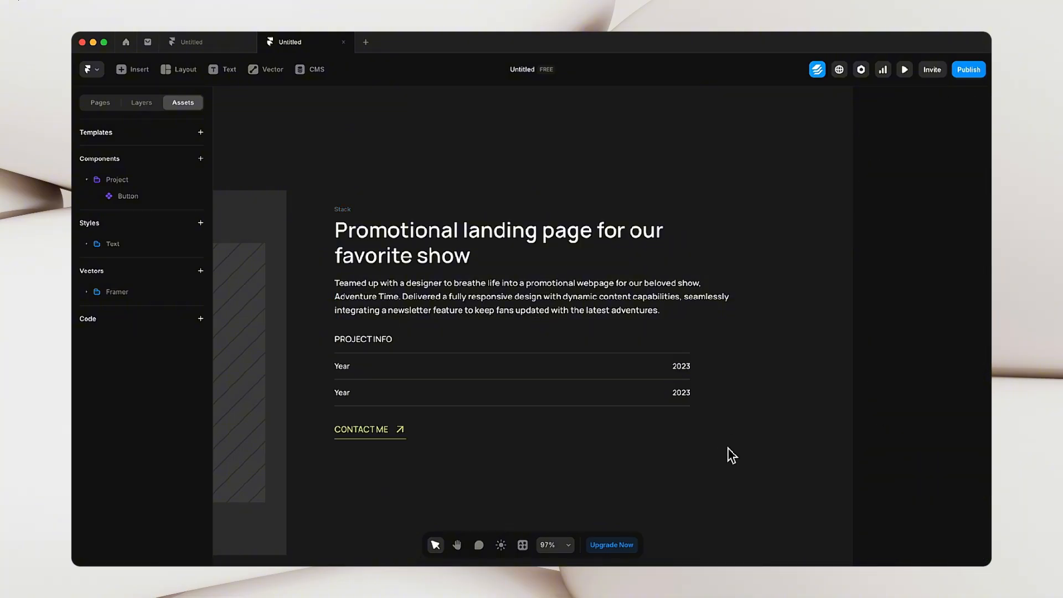
# - Increase the gap of the content stack around the heading, project info and contact button to 40
pyautogui.click(348, 209)
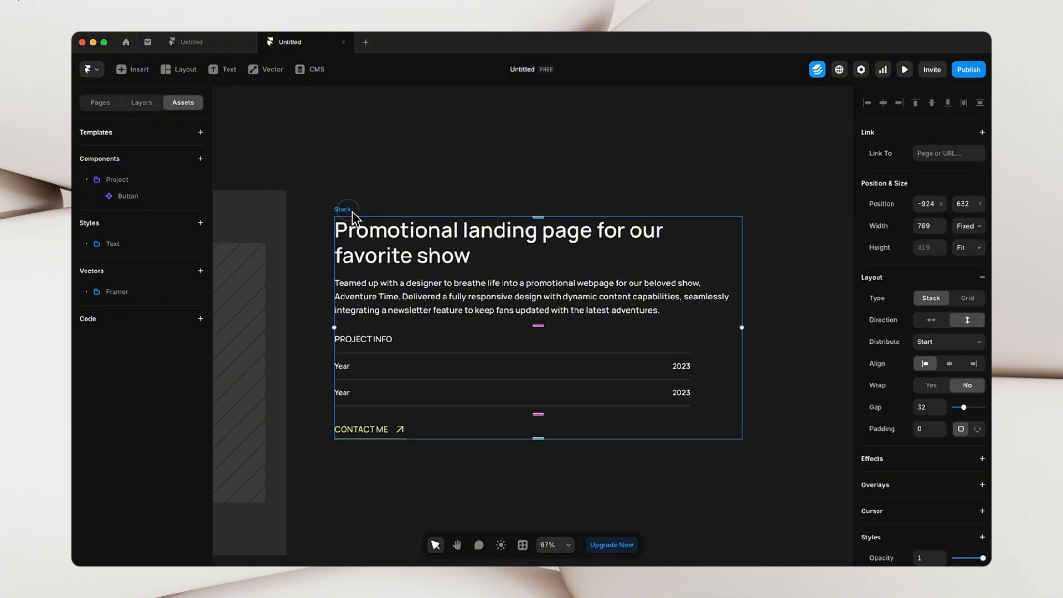
pyautogui.click(933, 408)
pyautogui.click(717, 480)
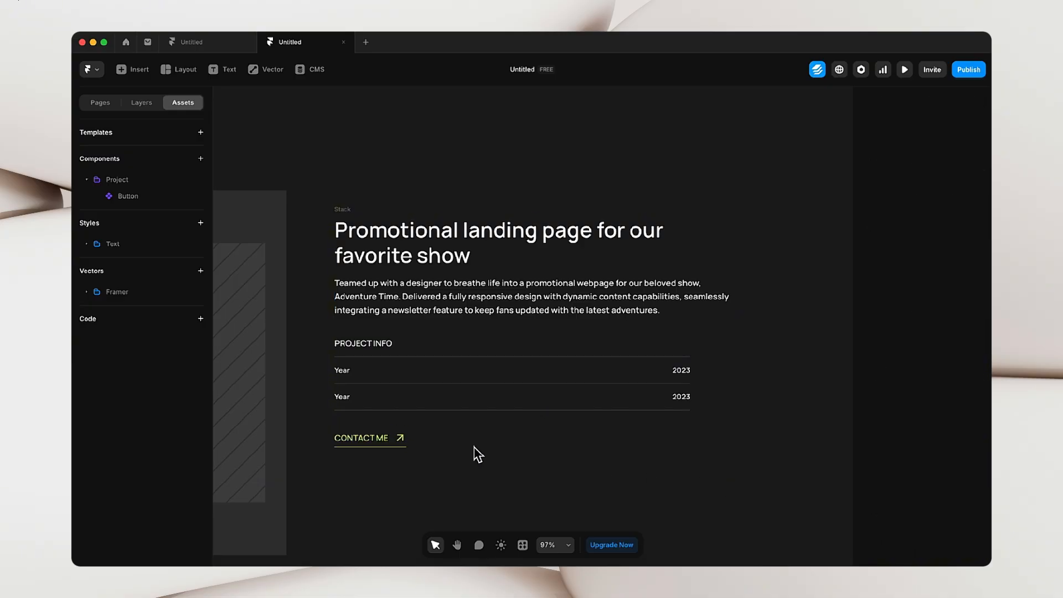
pyautogui.click(345, 209)
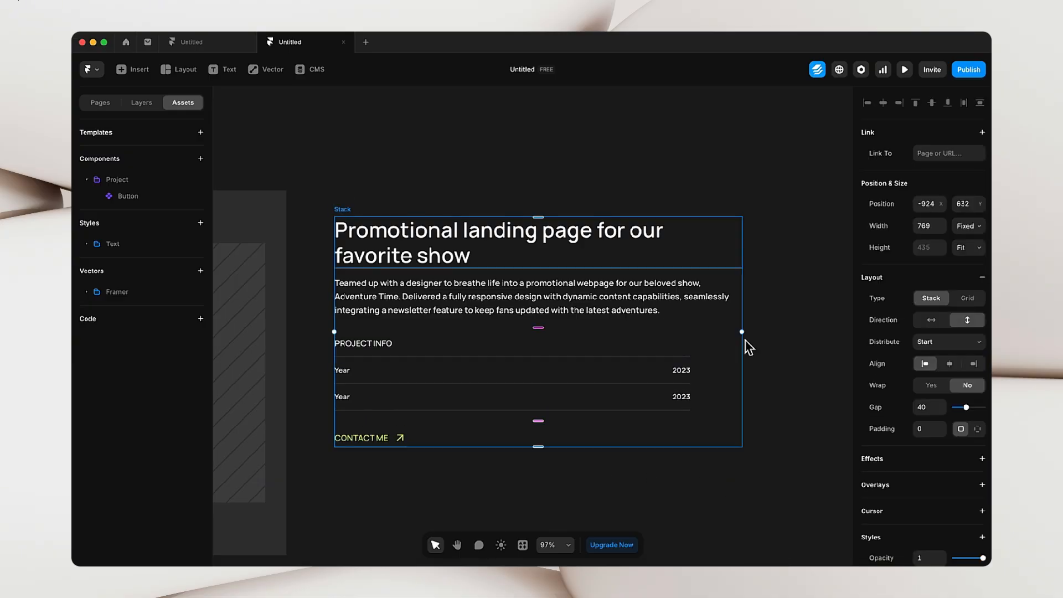
pyautogui.scroll(-4, 953, 440)
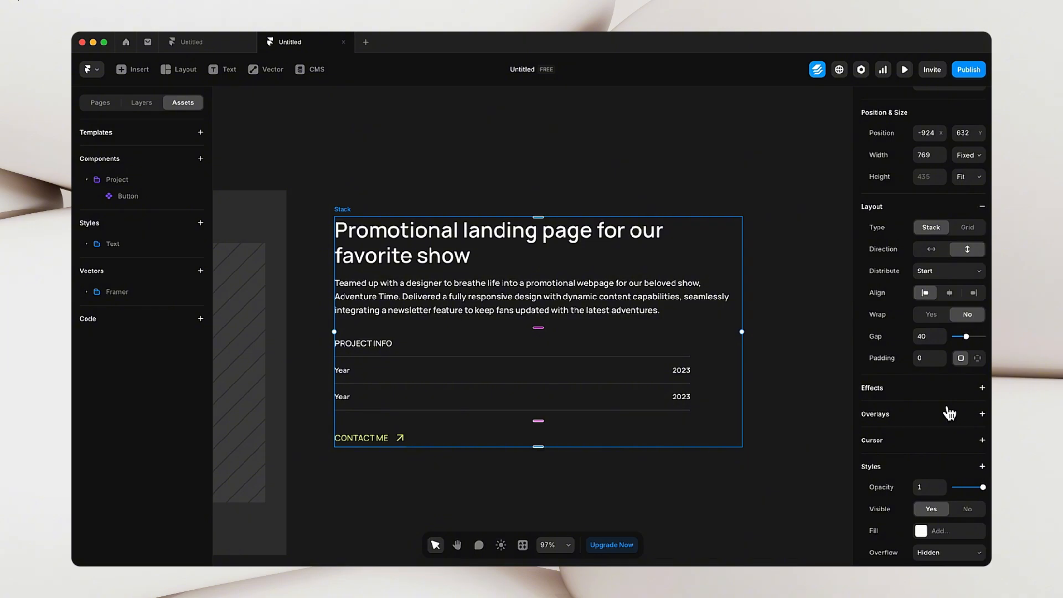
pyautogui.click(497, 482)
pyautogui.scroll(3, 496, 482)
pyautogui.scroll(-6, 496, 482)
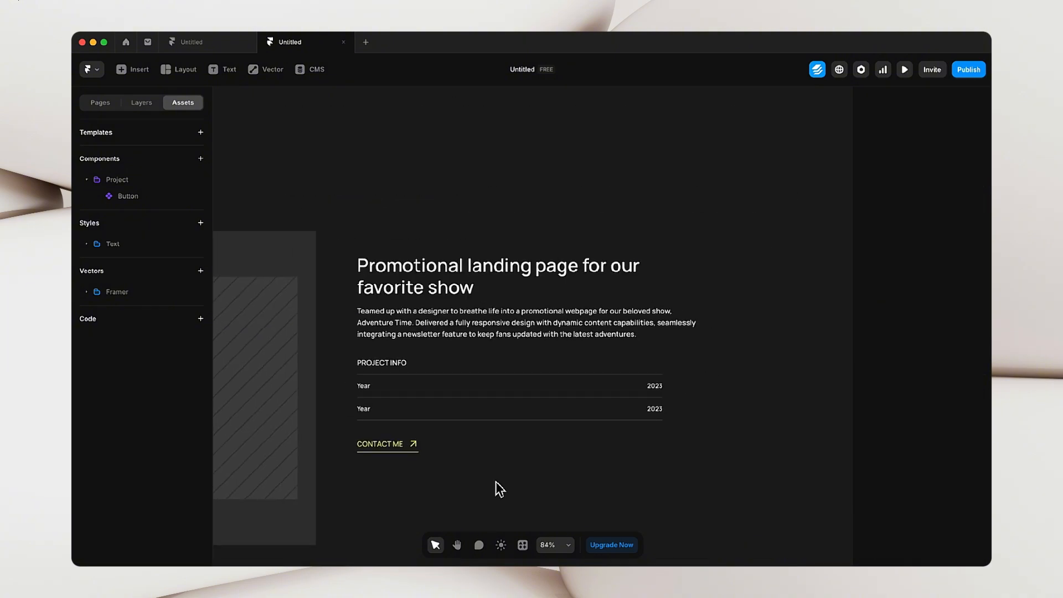
pyautogui.press('space')
pyautogui.moveTo(455, 502); pyautogui.dragTo(566, 425)
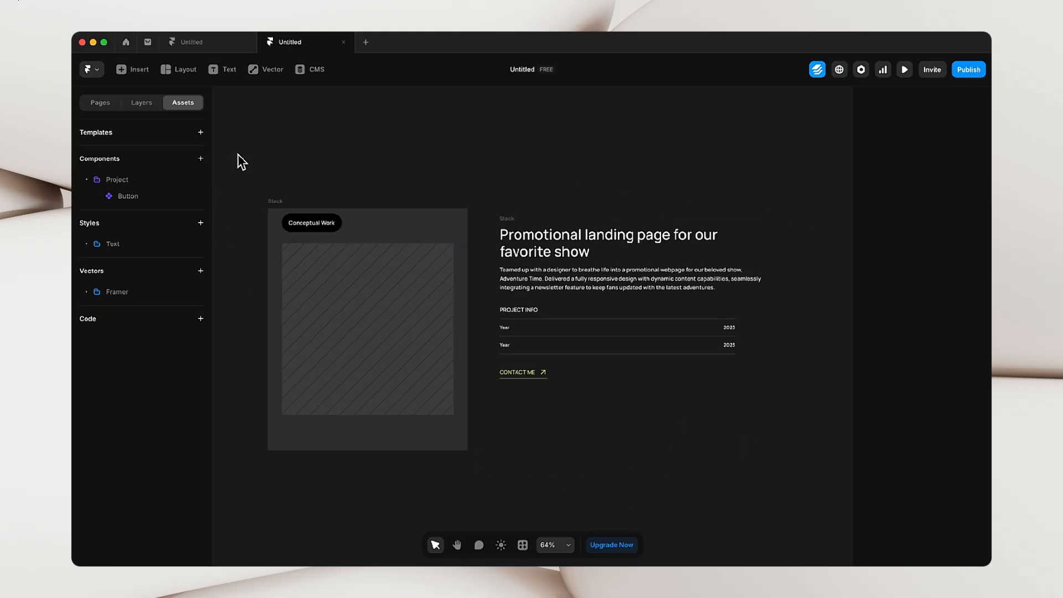
pyautogui.moveTo(234, 147); pyautogui.dragTo(818, 490)
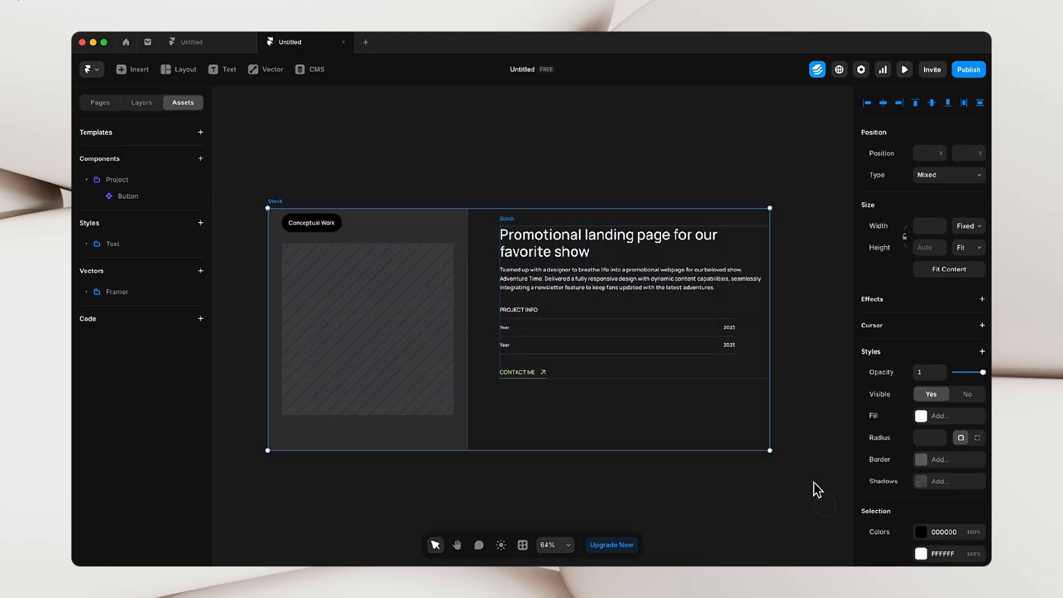
pyautogui.rightClick(727, 380)
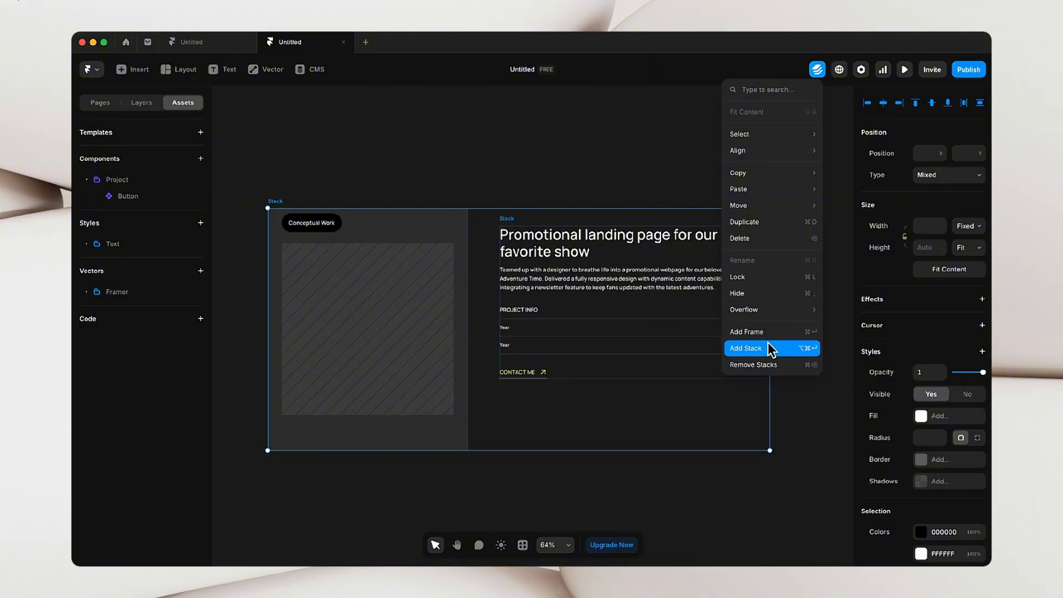
pyautogui.click(618, 182)
pyautogui.click(623, 164)
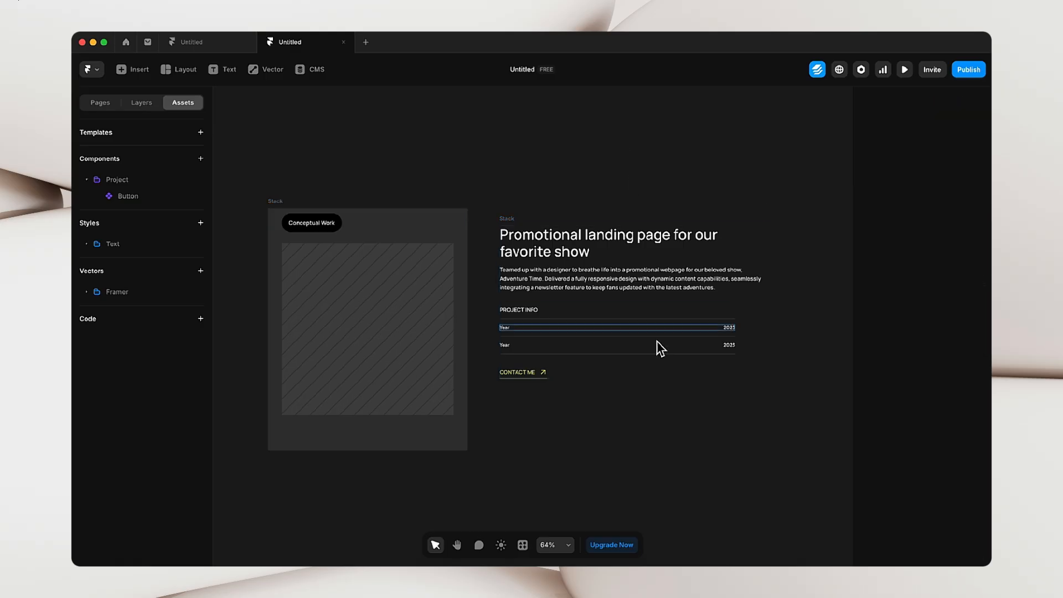
# - Set the project info stack's width to Fill, matching the heading and description above it
pyautogui.click(677, 243)
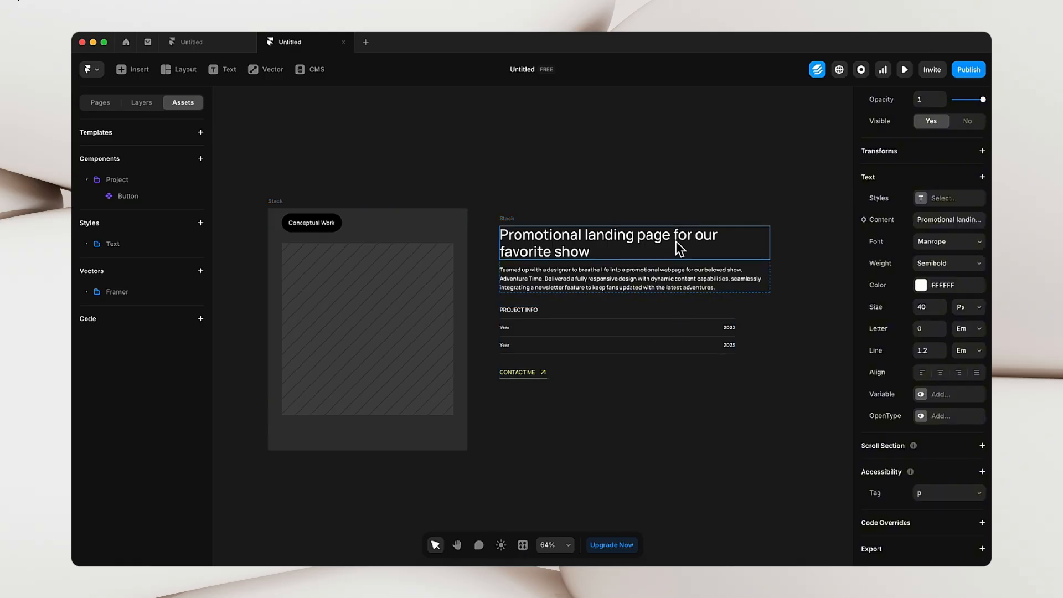
pyautogui.scroll(5, 935, 308)
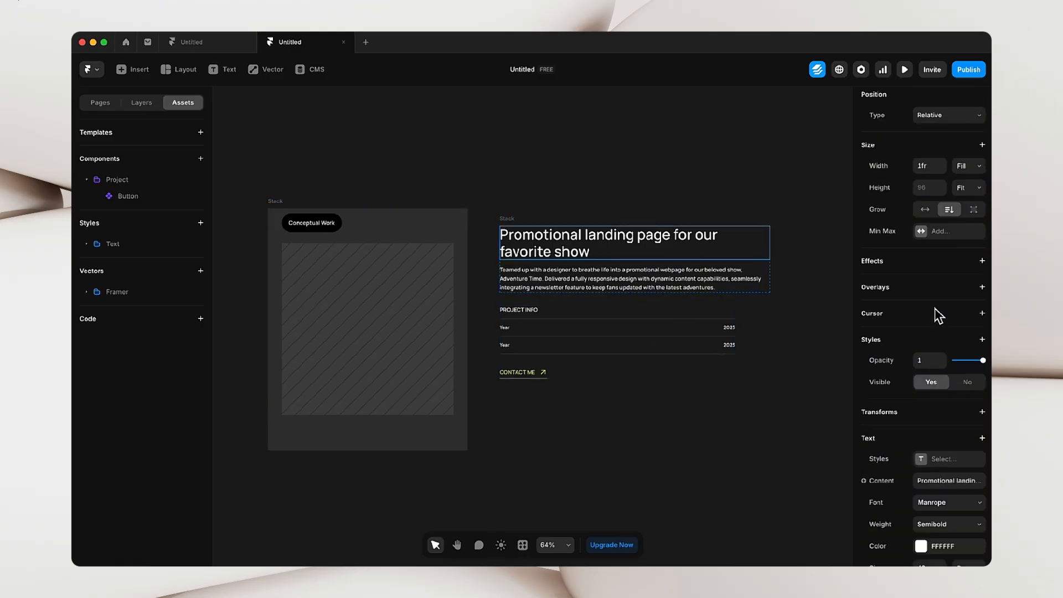
pyautogui.click(570, 268)
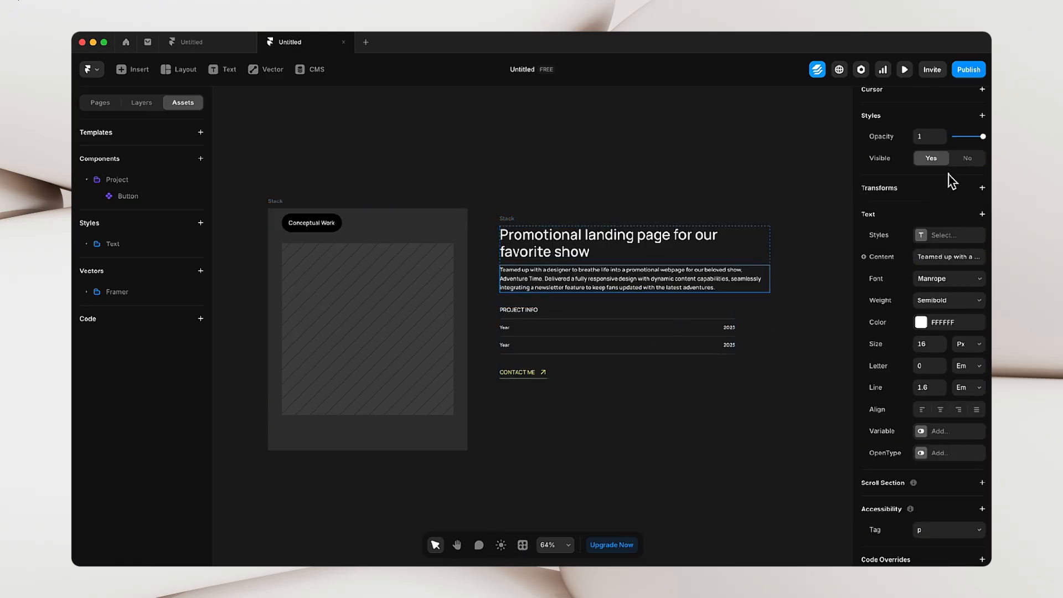
pyautogui.click(578, 315)
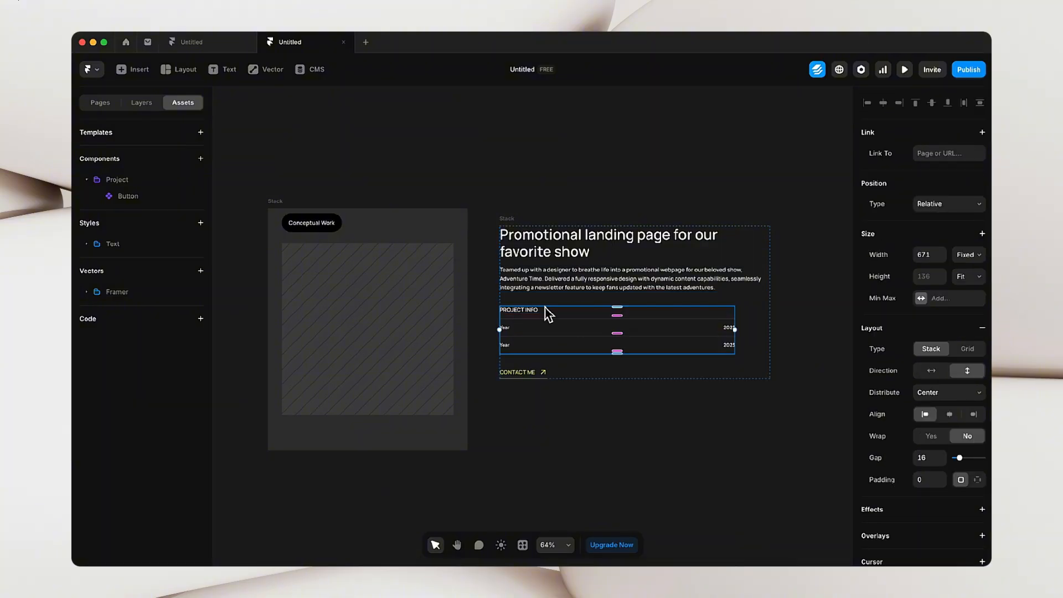
pyautogui.scroll(3, 642, 317)
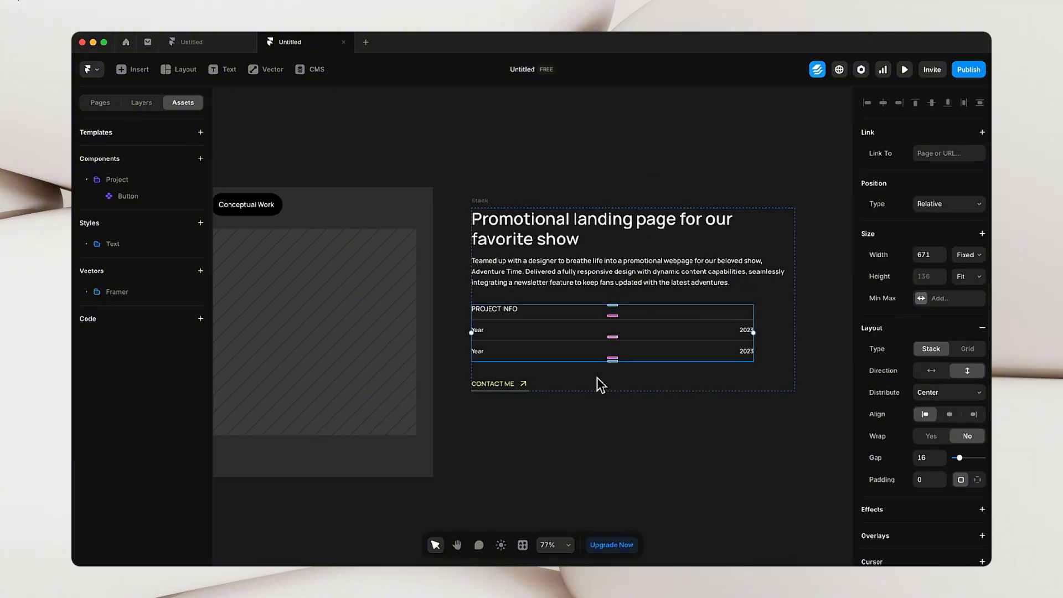
pyautogui.click(973, 260)
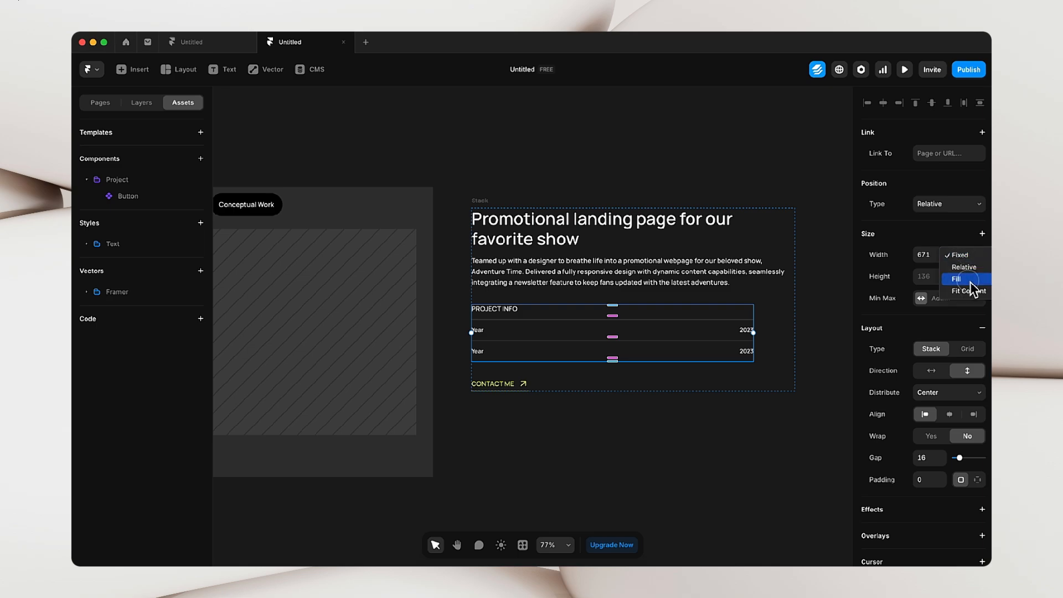
pyautogui.click(974, 289)
pyautogui.click(515, 464)
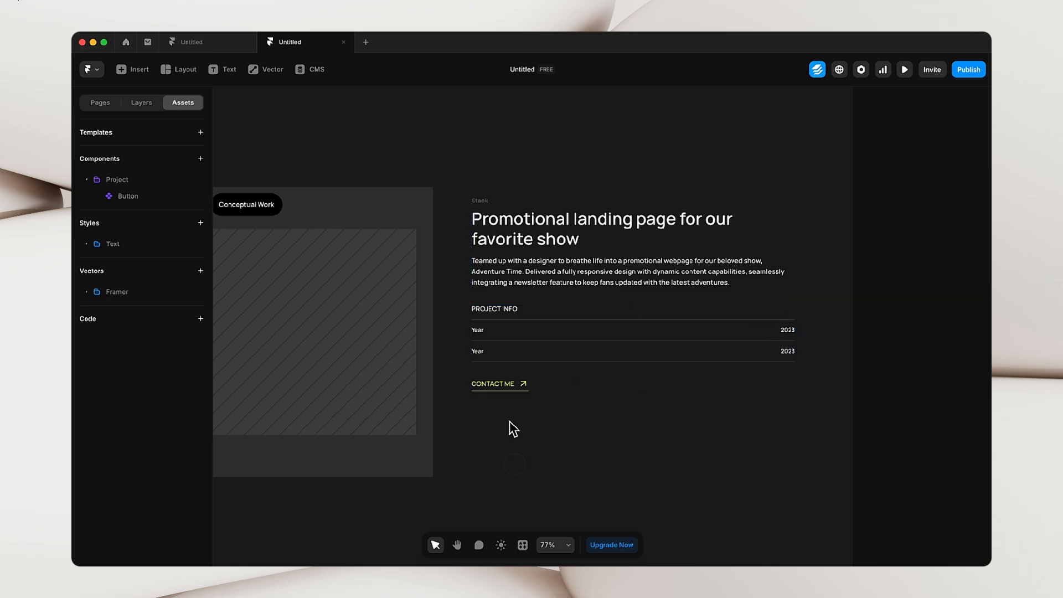
pyautogui.click(505, 386)
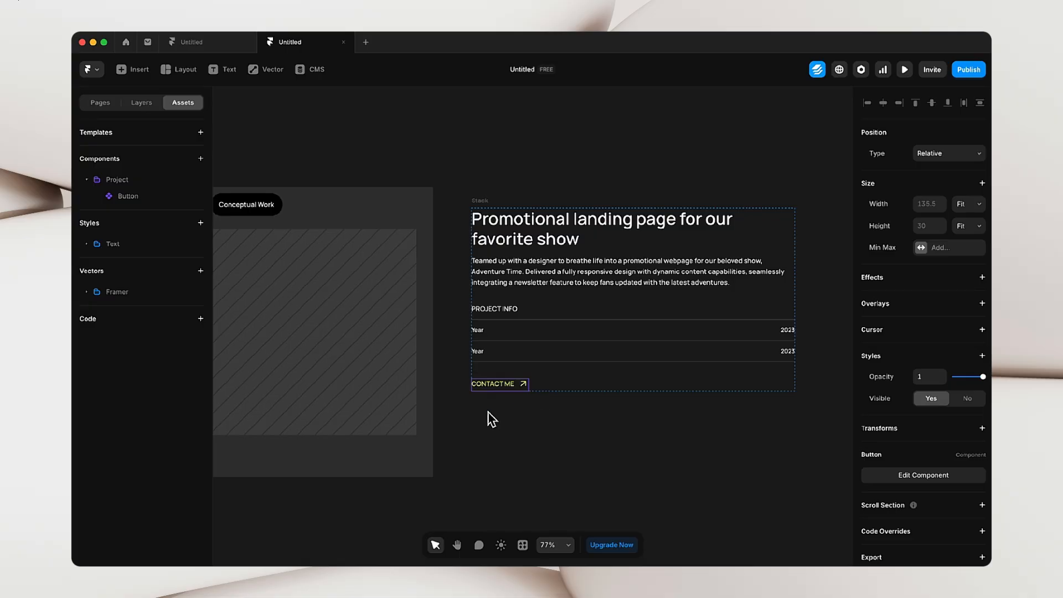
pyautogui.scroll(5, 515, 394)
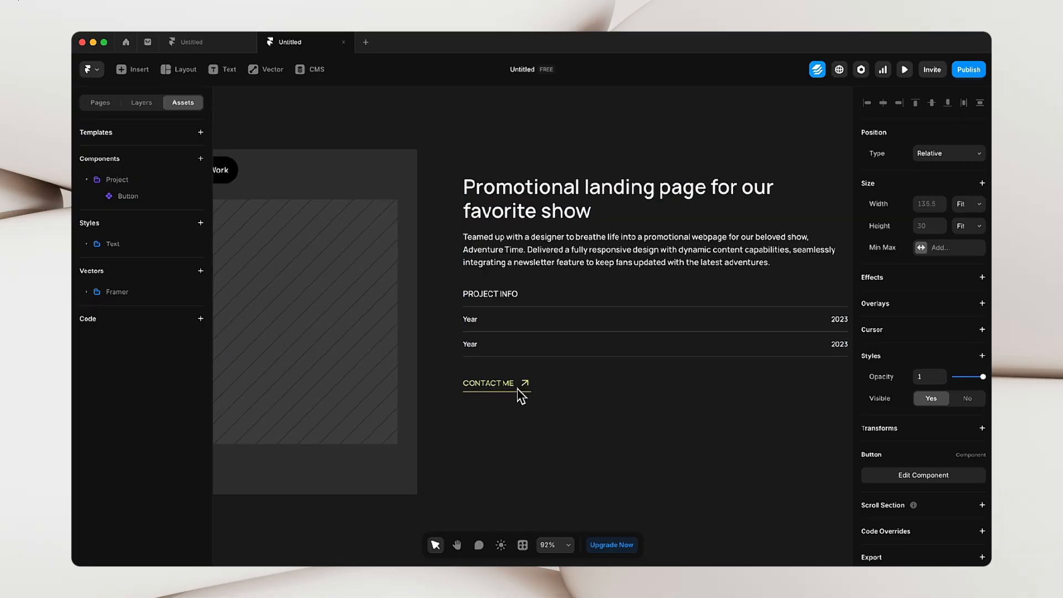
pyautogui.scroll(-6, 514, 394)
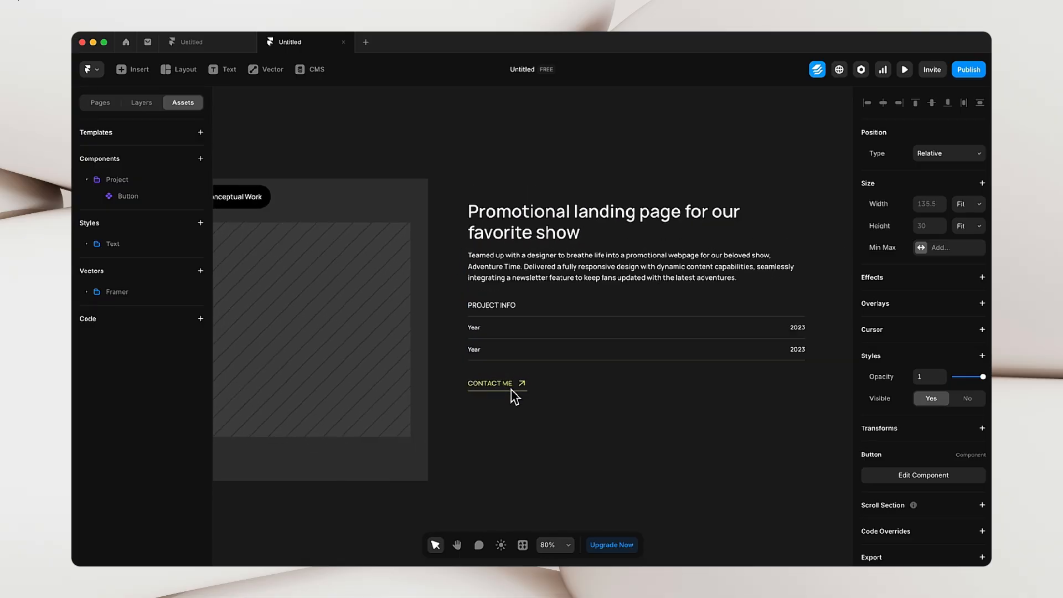
pyautogui.scroll(2, 515, 394)
pyautogui.click(539, 459)
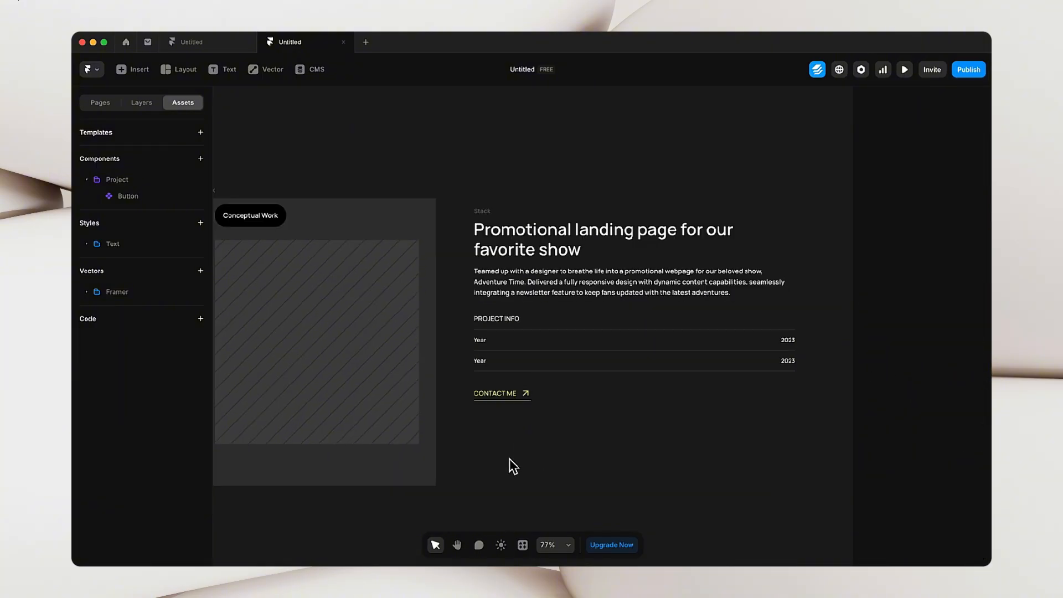
# - Wrap the image stack and the content stack together in one horizontal stack
pyautogui.scroll(-4, 509, 459)
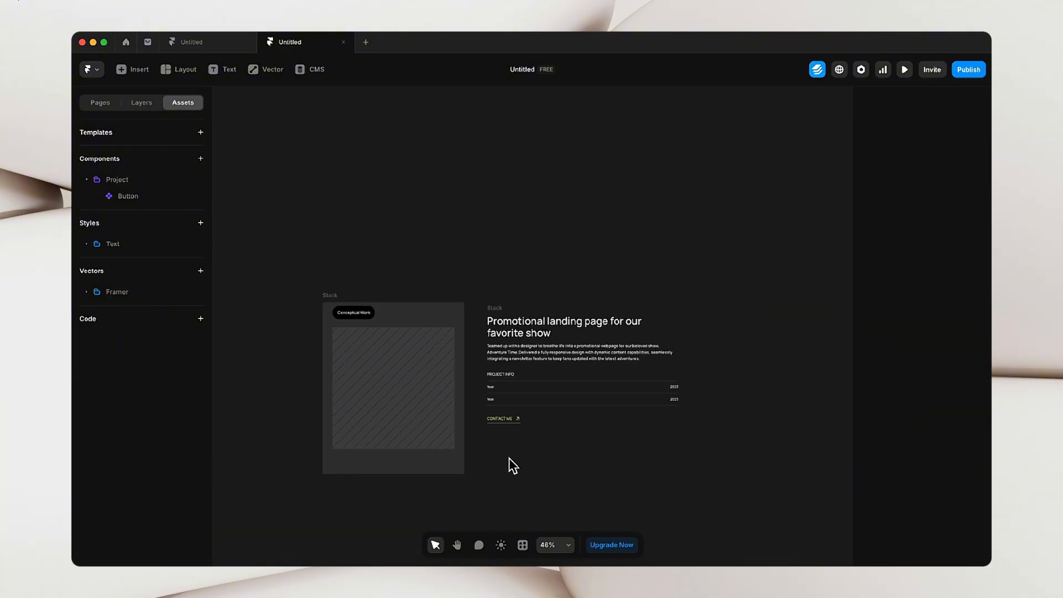
pyautogui.moveTo(290, 233); pyautogui.dragTo(720, 510)
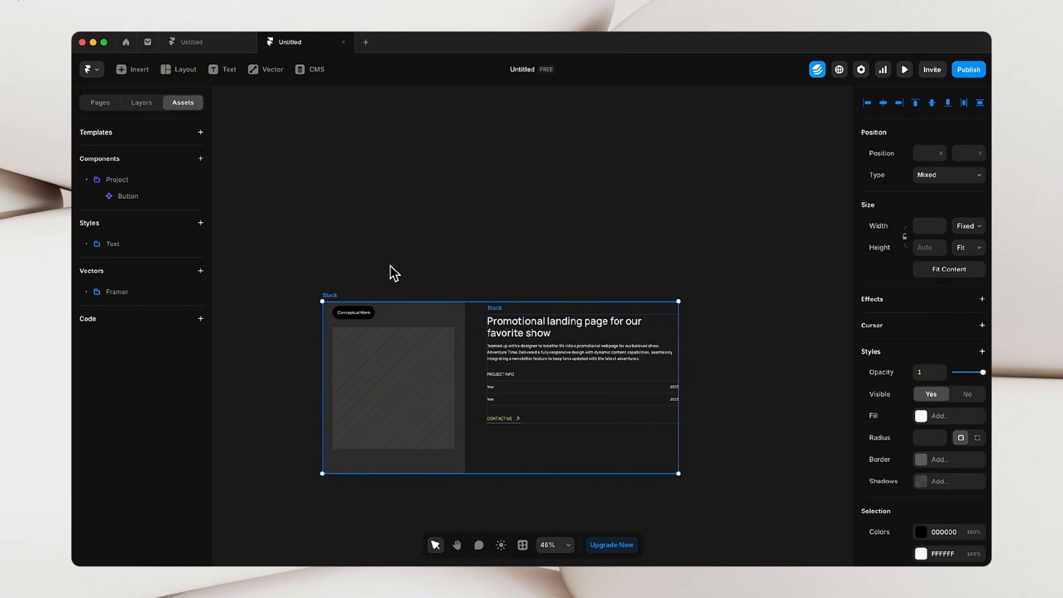
pyautogui.rightClick(556, 451)
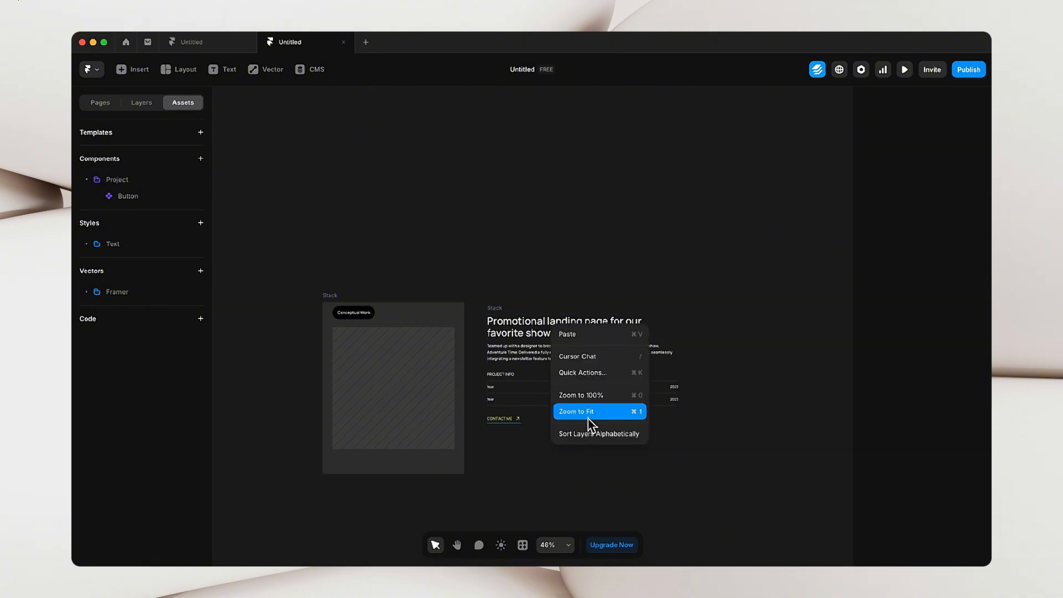
pyautogui.click(643, 413)
pyautogui.moveTo(219, 238); pyautogui.dragTo(752, 552)
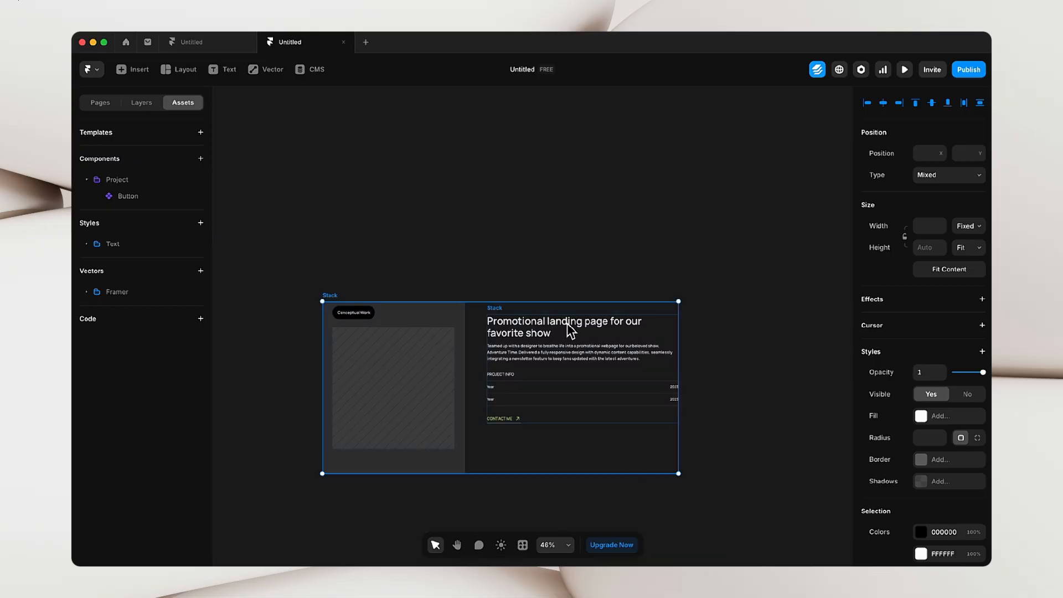
pyautogui.rightClick(570, 329)
pyautogui.click(589, 328)
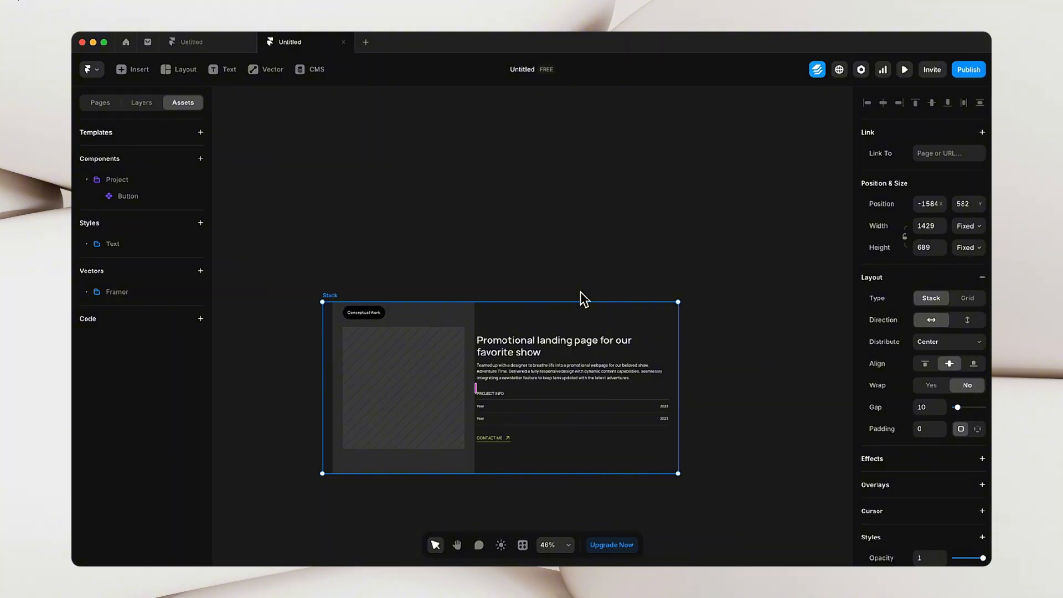
# - Set the width of the image stack inside the new outer stack to Fill
pyautogui.click(424, 315)
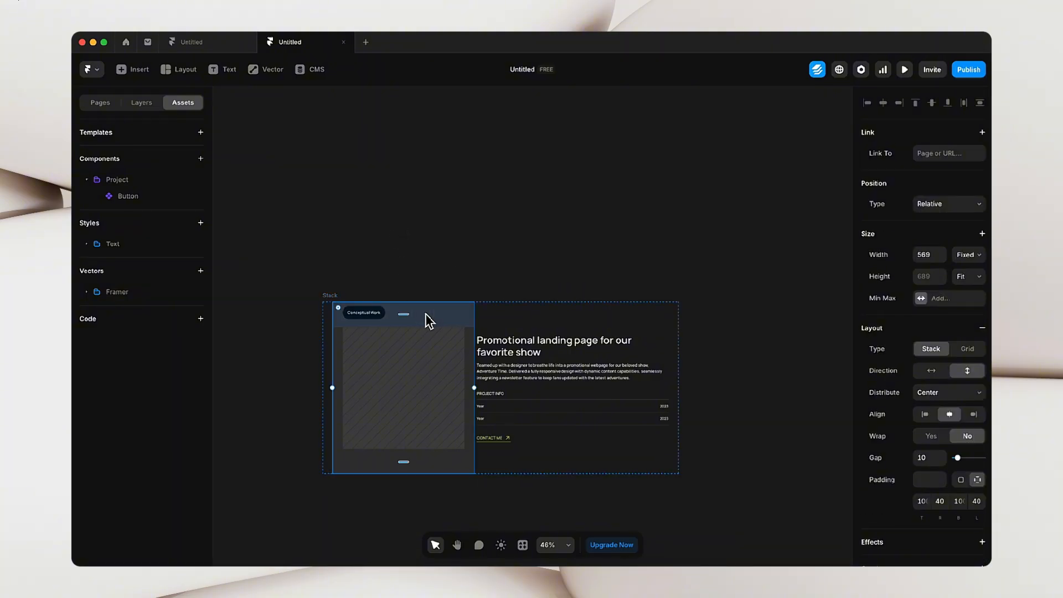
pyautogui.click(968, 255)
pyautogui.click(970, 282)
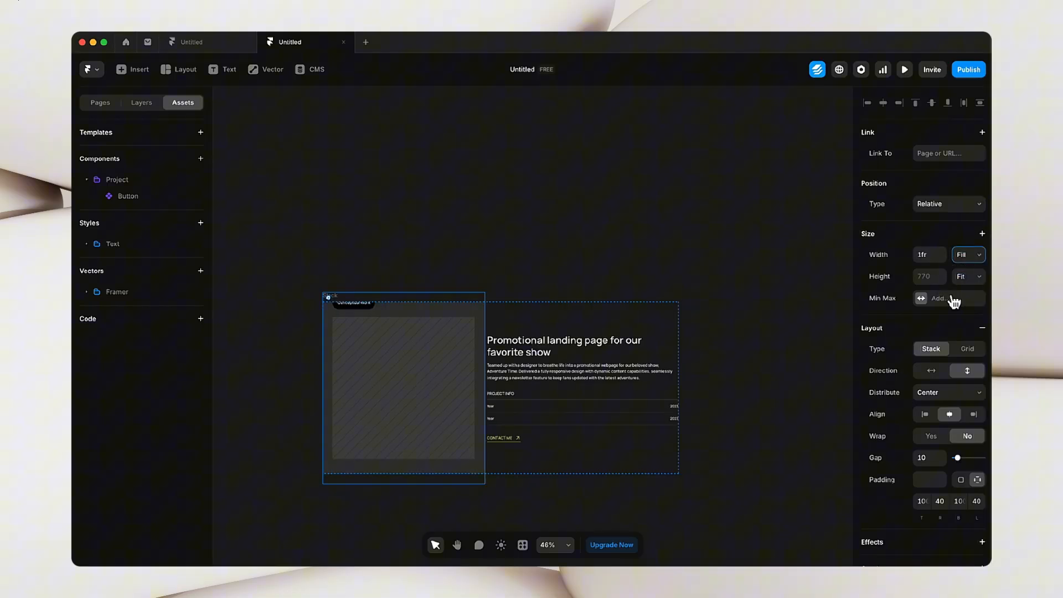
pyautogui.click(427, 216)
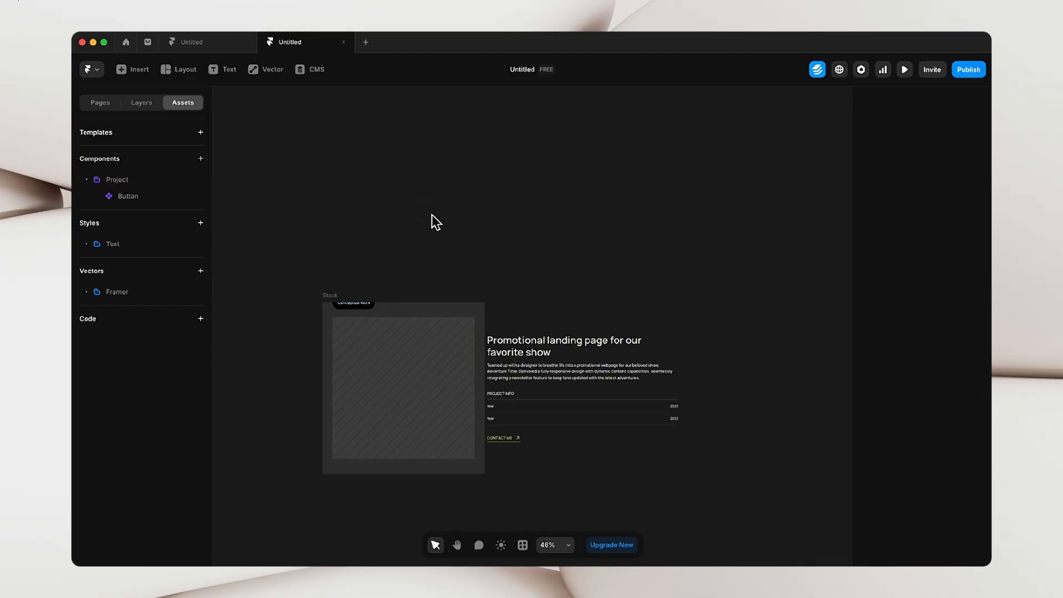
pyautogui.click(461, 322)
pyautogui.click(535, 262)
# - Set the outer stack's height to Fit Content, leaving its width Fixed
pyautogui.click(336, 295)
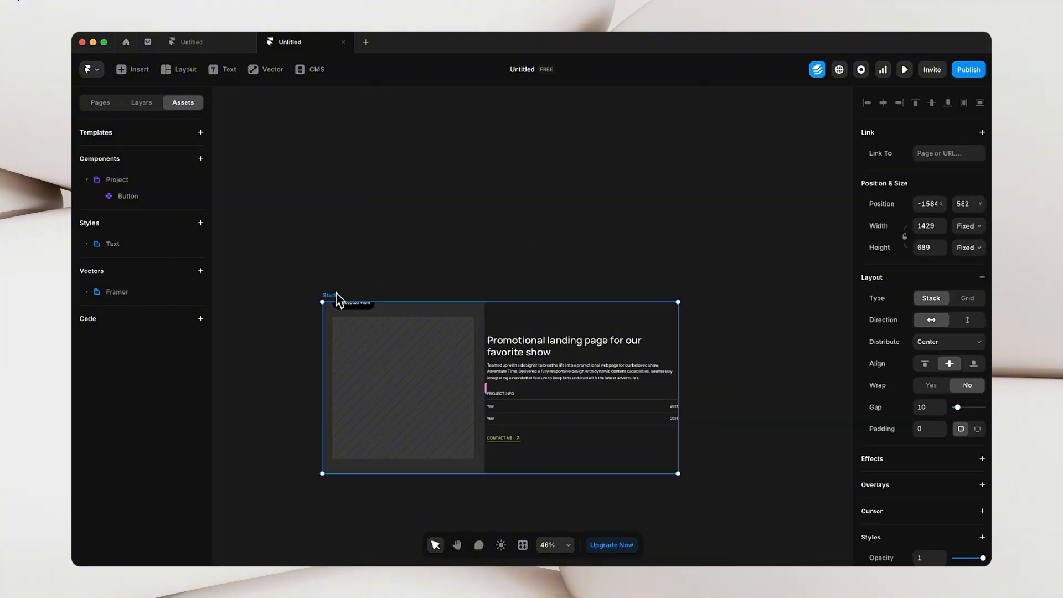
pyautogui.click(981, 248)
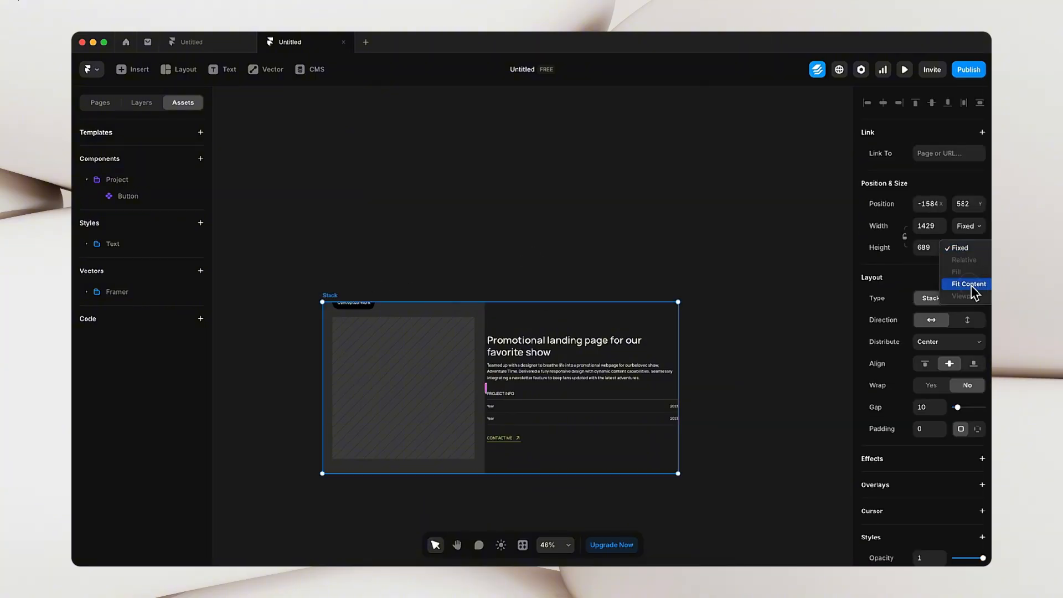
pyautogui.click(975, 277)
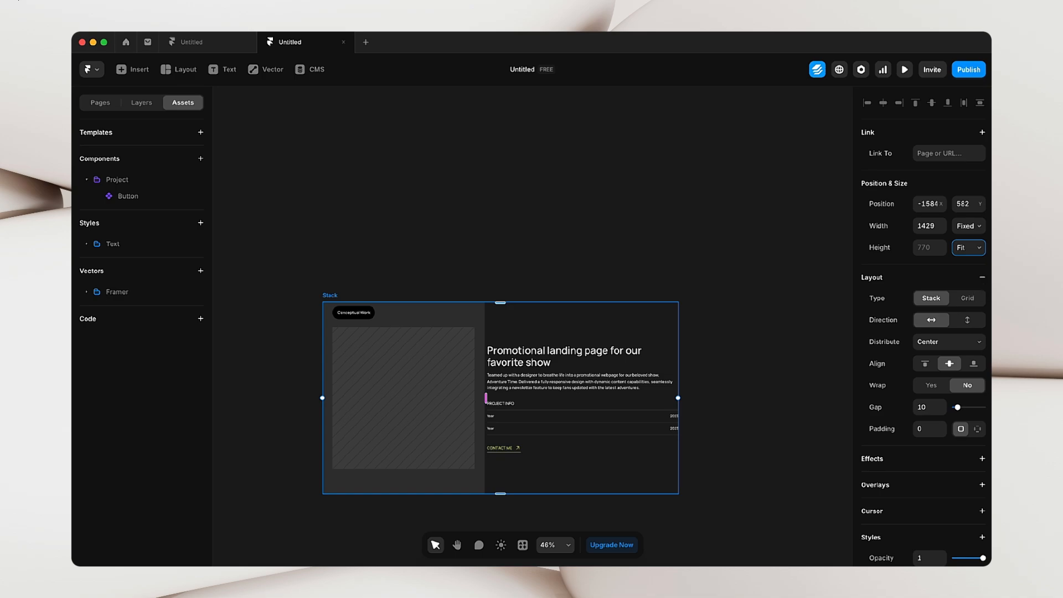
# - Set the width of the content stack inside the outer stack to Fill, alongside the image stack
pyautogui.click(552, 406)
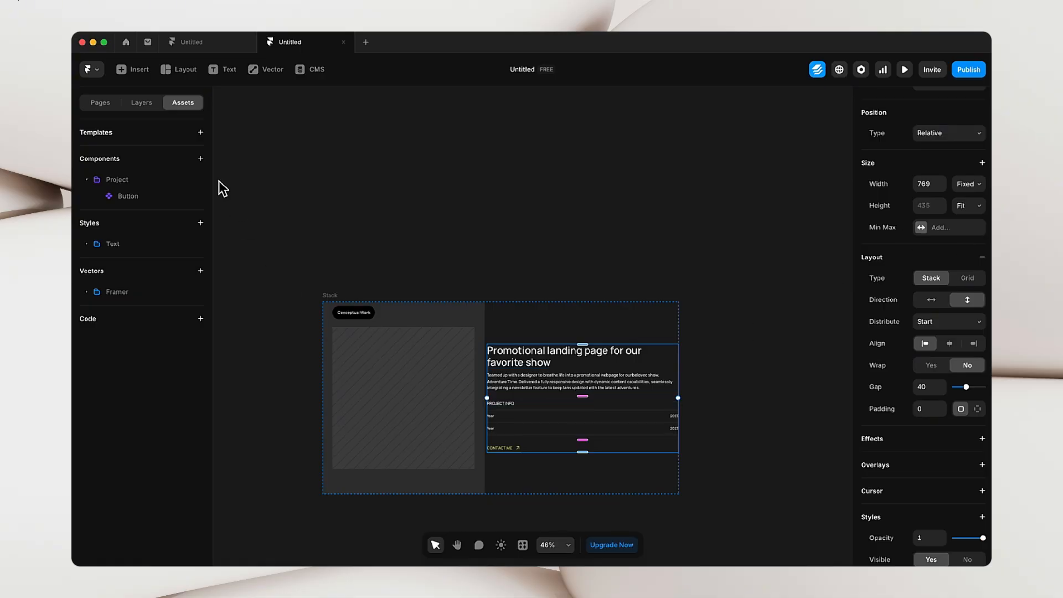
pyautogui.click(142, 103)
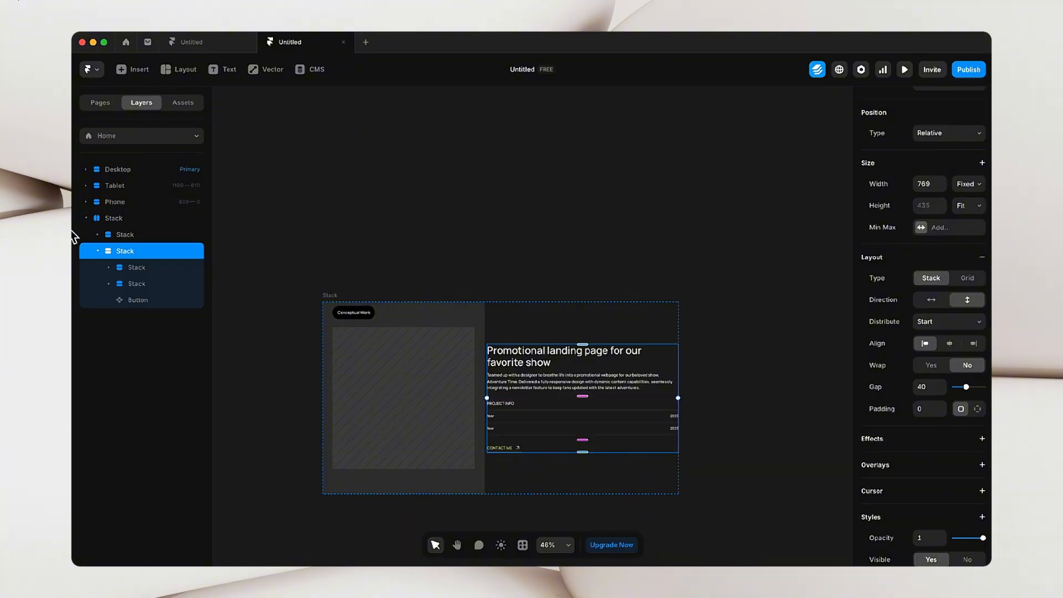
pyautogui.click(123, 221)
pyautogui.click(134, 234)
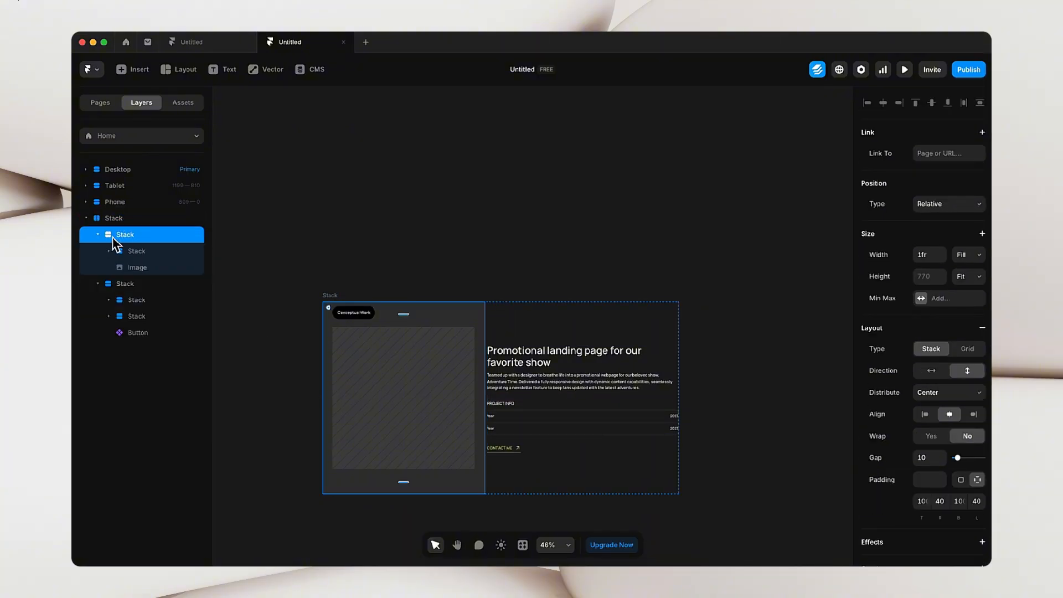
pyautogui.click(97, 235)
pyautogui.click(128, 250)
pyautogui.click(98, 250)
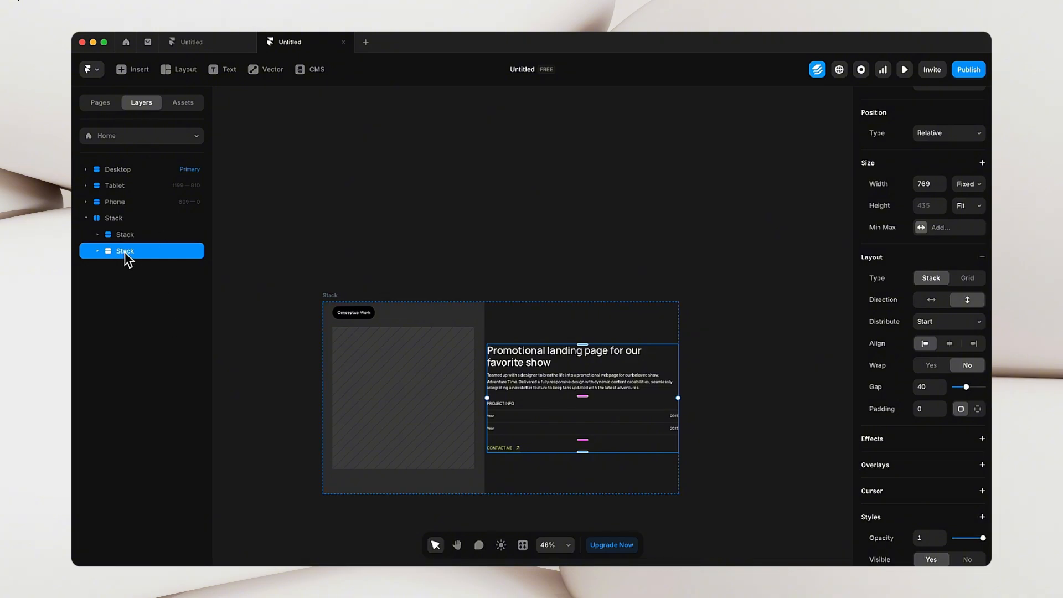
pyautogui.click(970, 184)
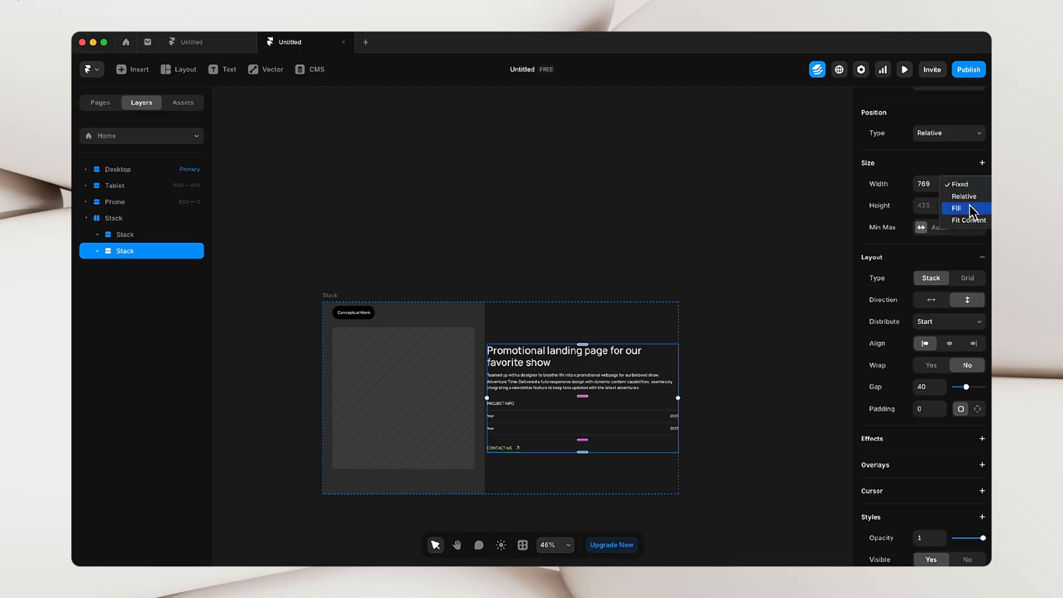
pyautogui.click(973, 209)
pyautogui.click(494, 185)
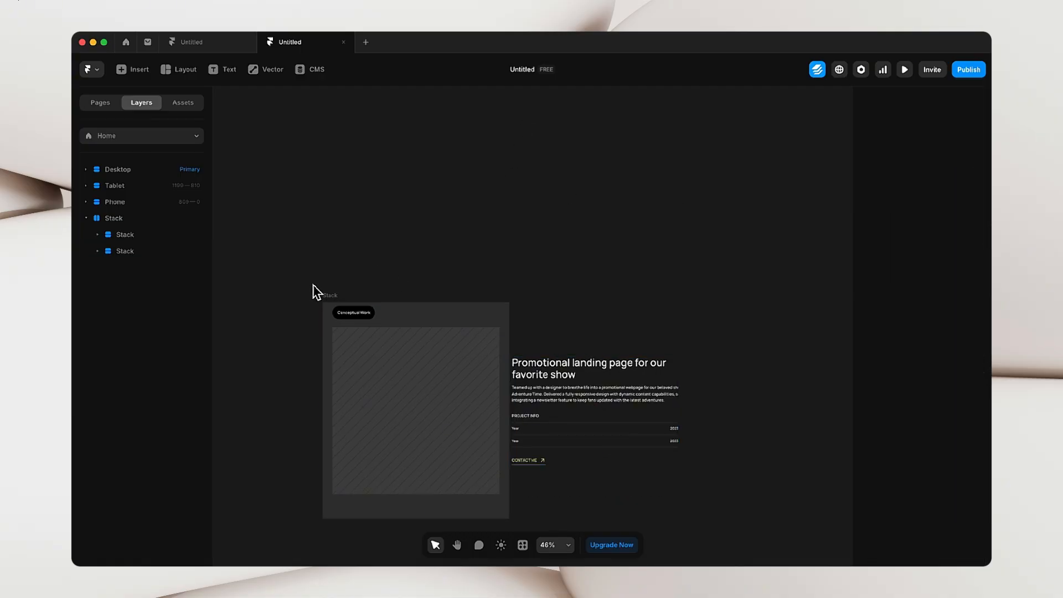
# - Widen the outer stack to about 1570 to test how both inner stacks resize
pyautogui.click(342, 297)
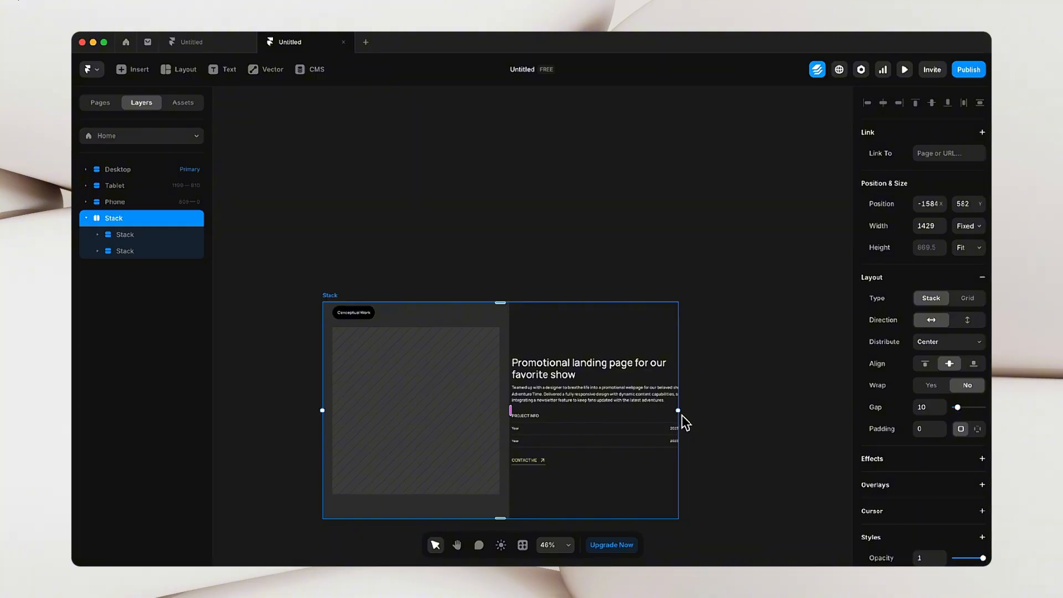
pyautogui.moveTo(679, 411); pyautogui.dragTo(731, 424)
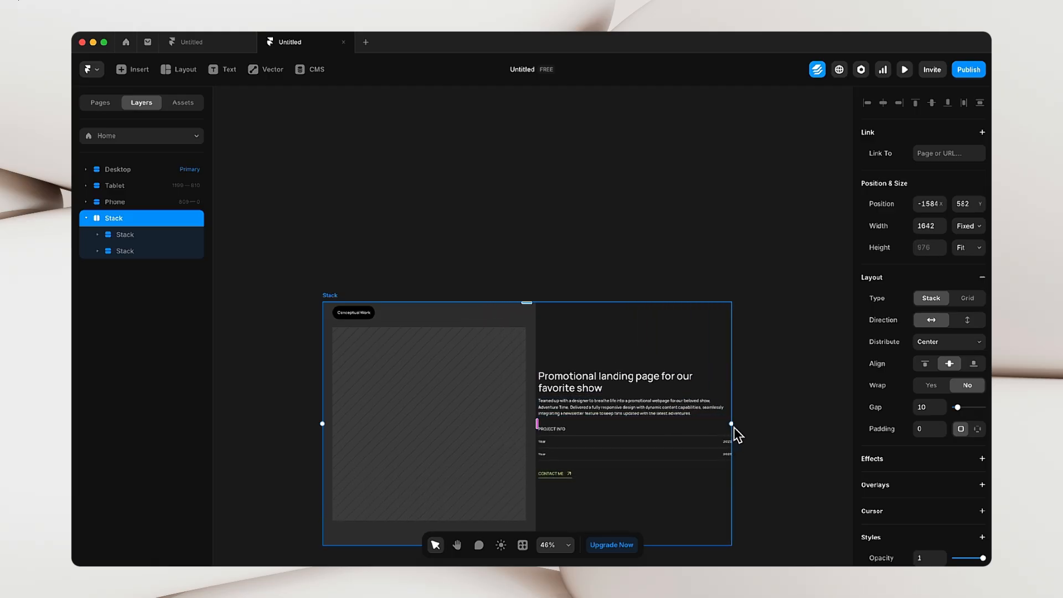
pyautogui.moveTo(731, 427); pyautogui.dragTo(713, 451)
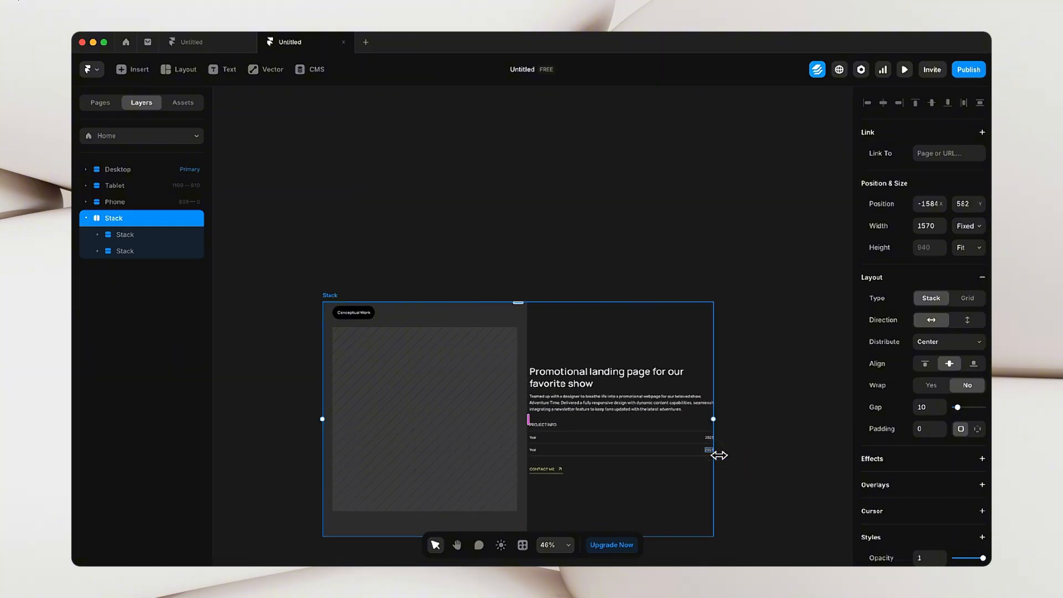
# - Set the width of the stack holding the heading and description to Fill
pyautogui.click(598, 405)
pyautogui.scroll(6, 967, 335)
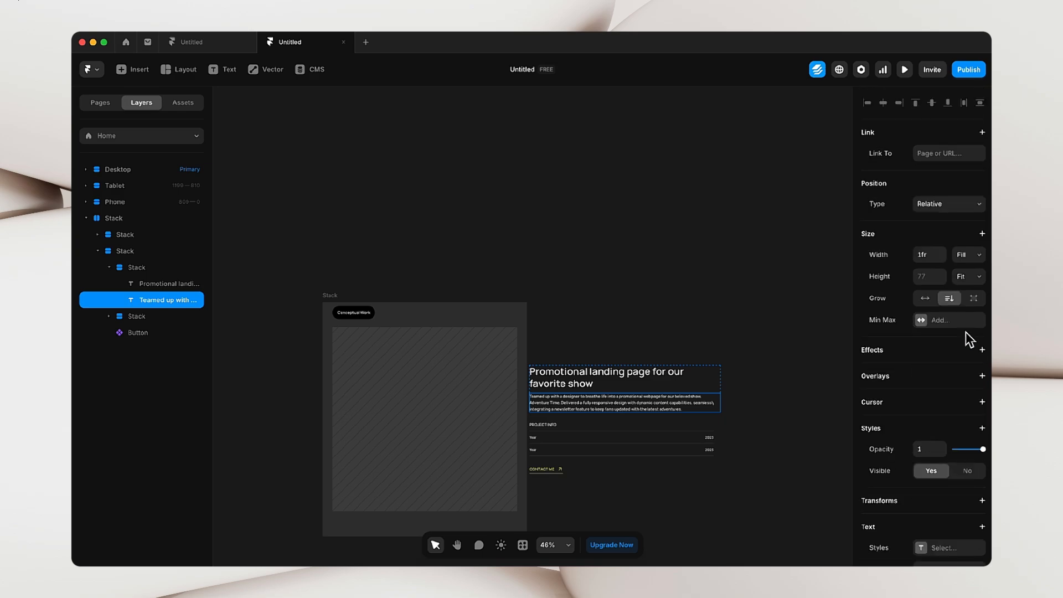
pyautogui.click(603, 381)
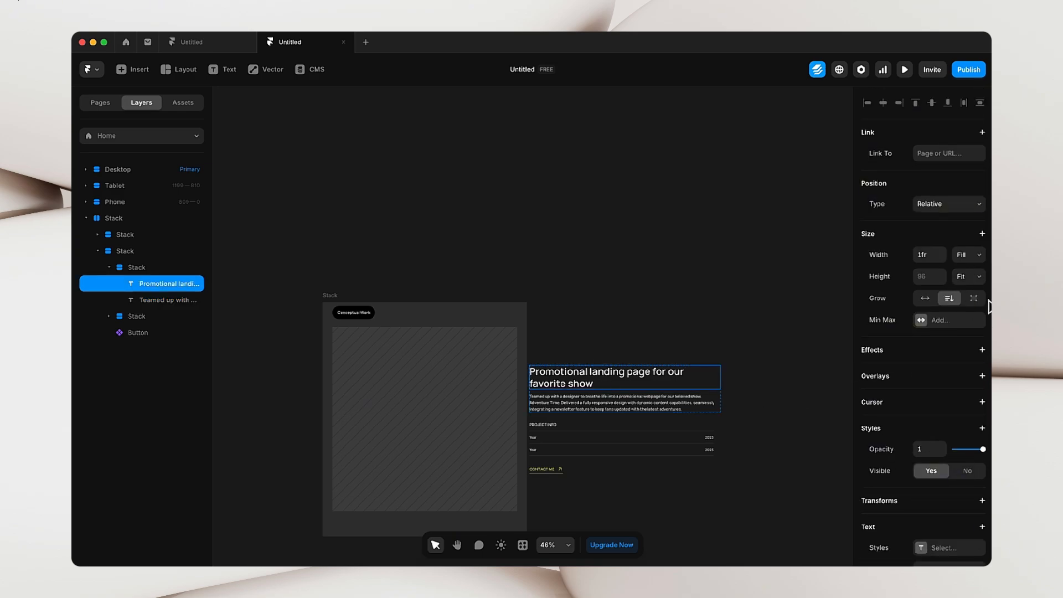
pyautogui.click(139, 269)
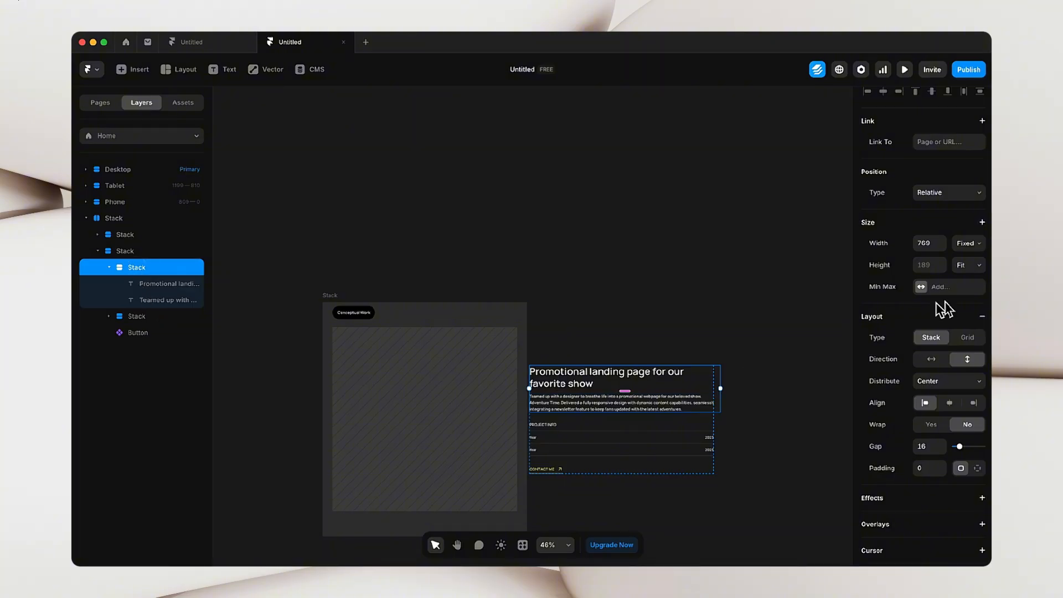
pyautogui.click(970, 246)
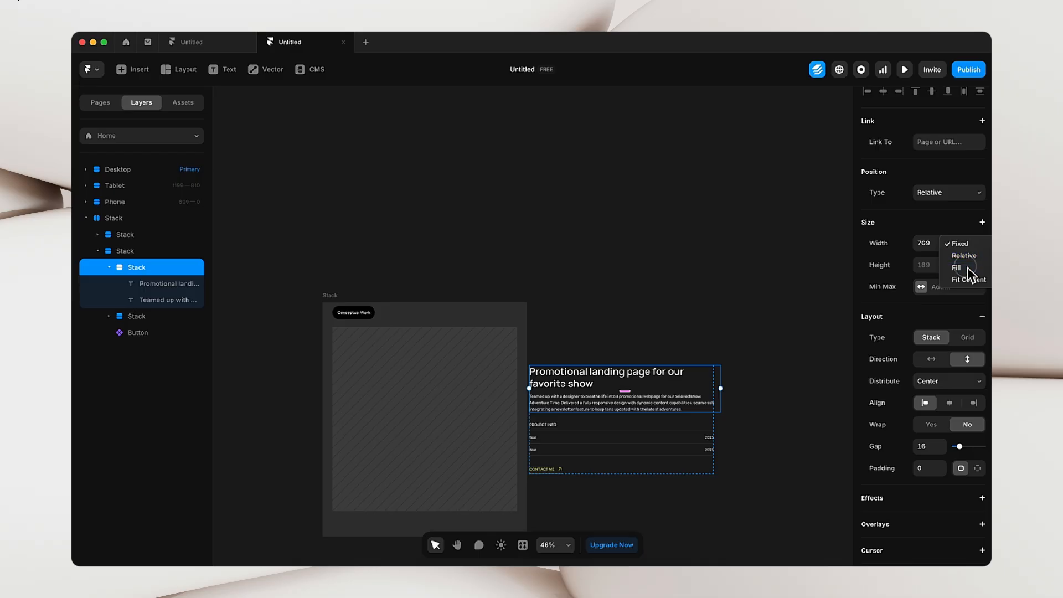
pyautogui.click(971, 266)
pyautogui.click(526, 260)
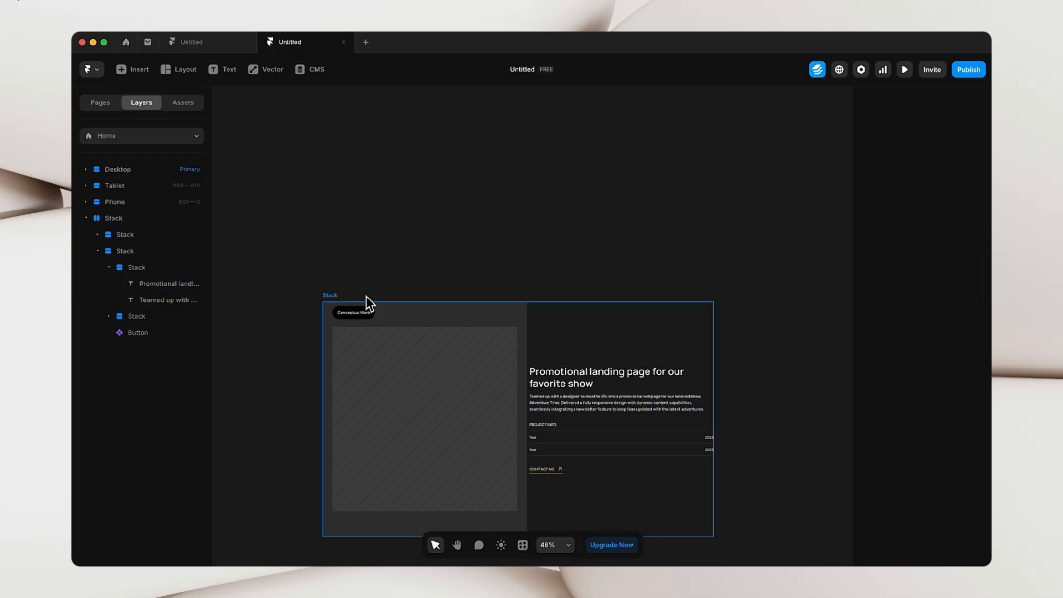
# - Narrow the outer stack to about 1480 wide and move it up on the canvas to about Y 190
pyautogui.click(337, 300)
pyautogui.moveTo(713, 419); pyautogui.dragTo(690, 462)
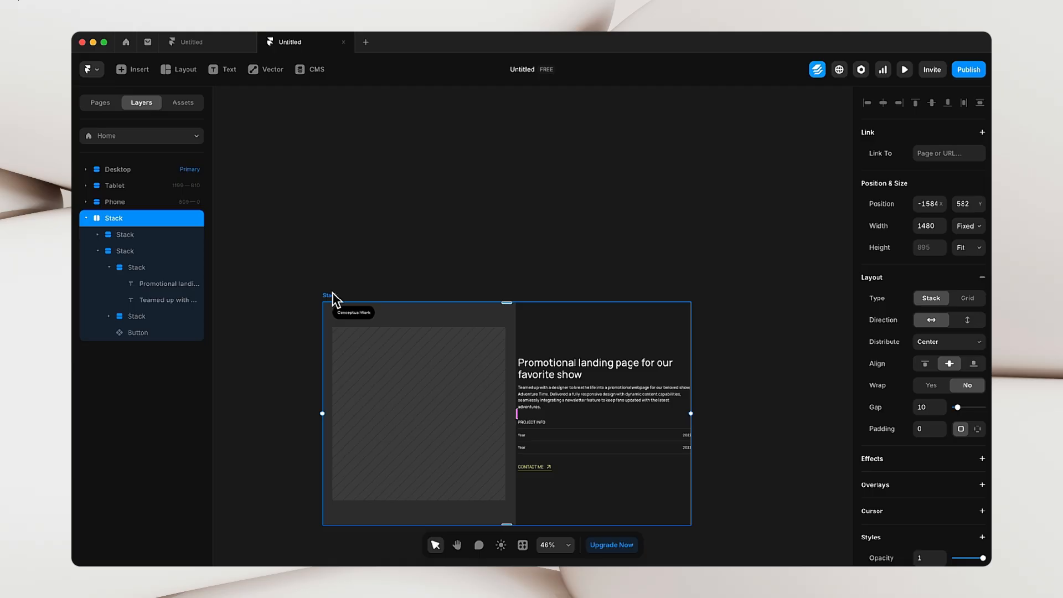
pyautogui.moveTo(332, 294); pyautogui.dragTo(337, 197)
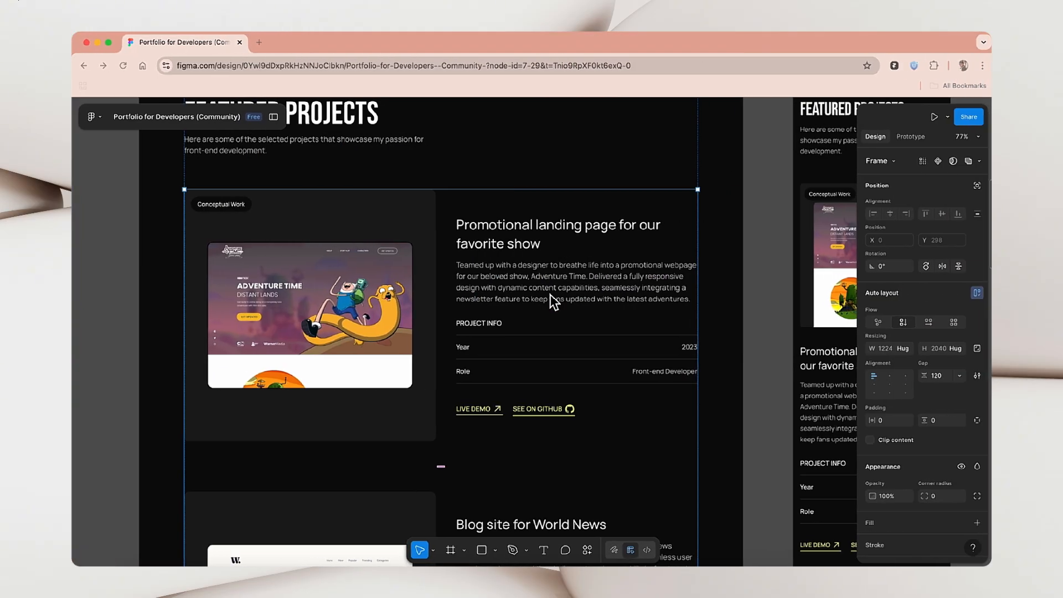
# - Check the featured project card in Figma and round the image stack's corners in Framer to match
pyautogui.click(766, 326)
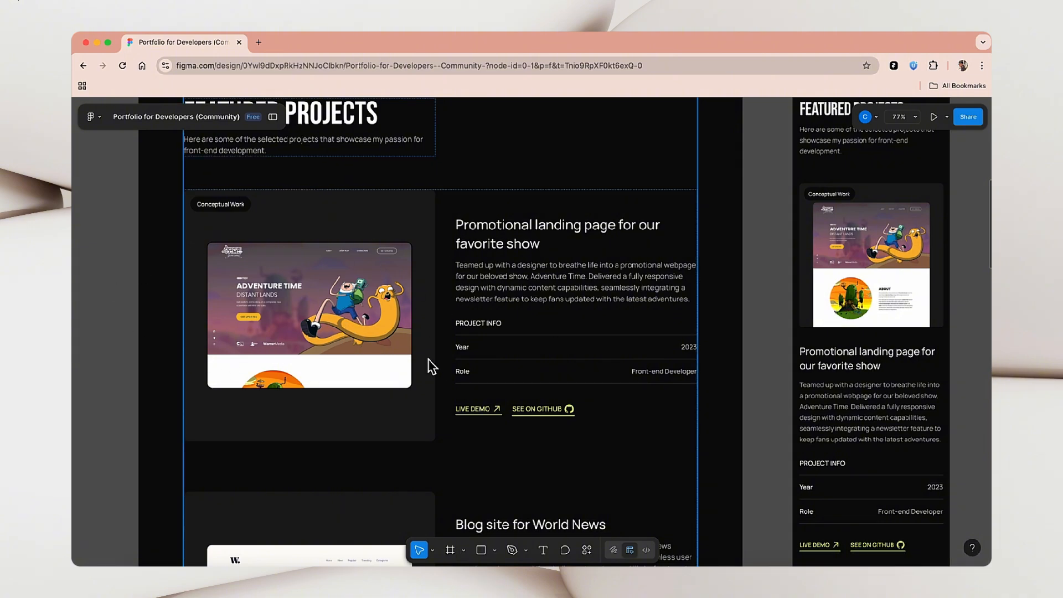
pyautogui.scroll(-7, 427, 359)
pyautogui.scroll(5, 427, 359)
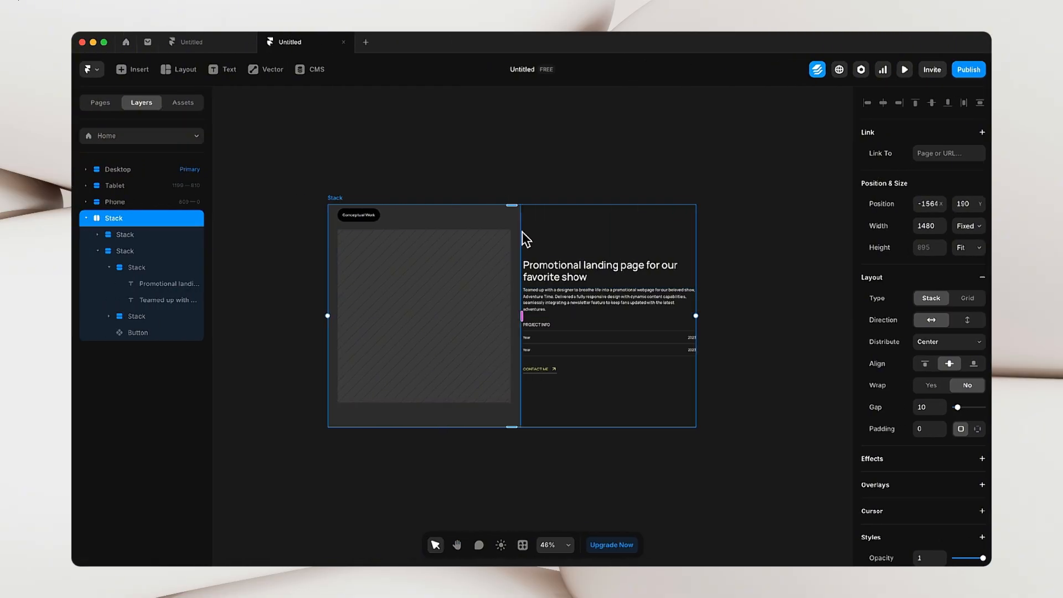
pyautogui.scroll(-6, 944, 409)
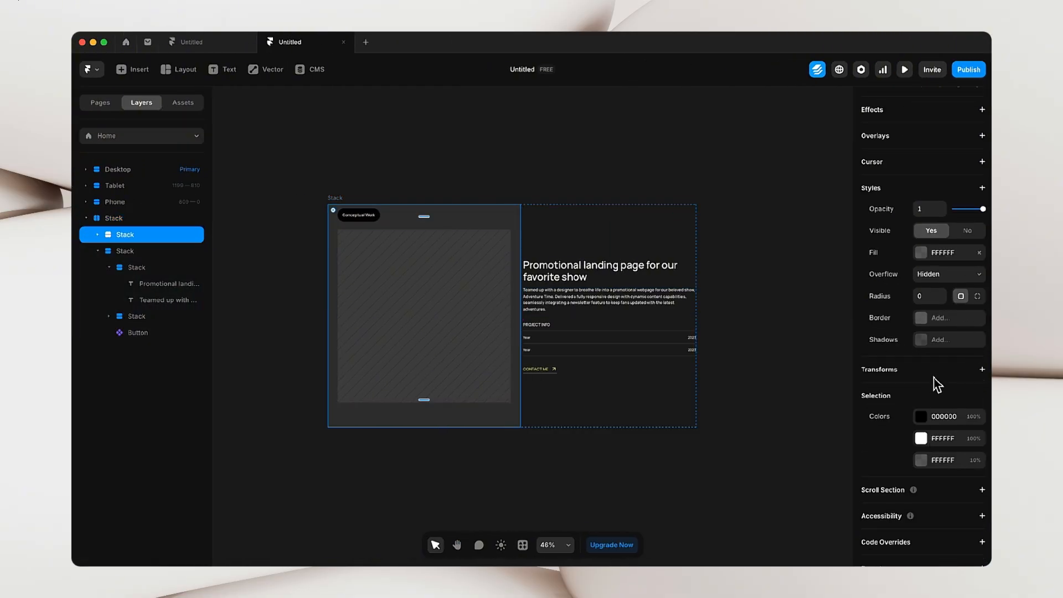
pyautogui.click(932, 297)
pyautogui.click(597, 141)
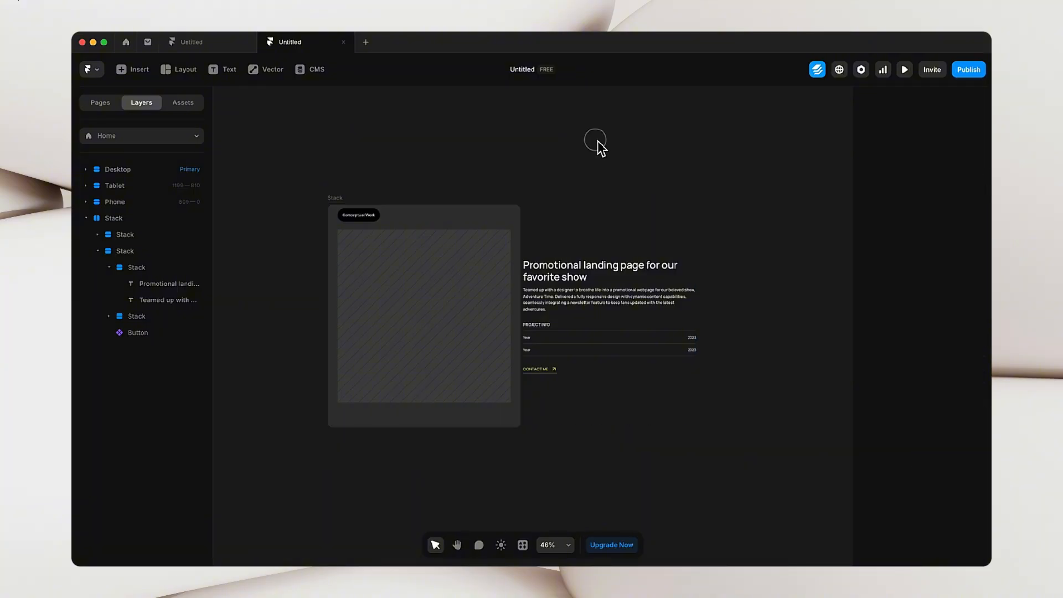
# - Set the outer stack's gap between the image and content stacks to 40 and compare the card with the Figma design
pyautogui.click(339, 206)
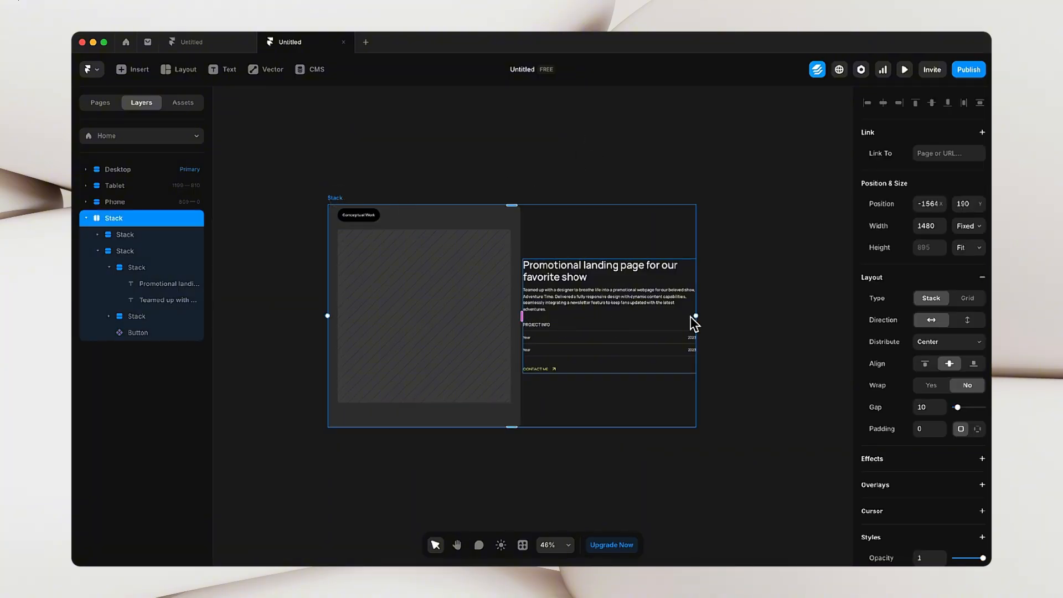
pyautogui.click(930, 411)
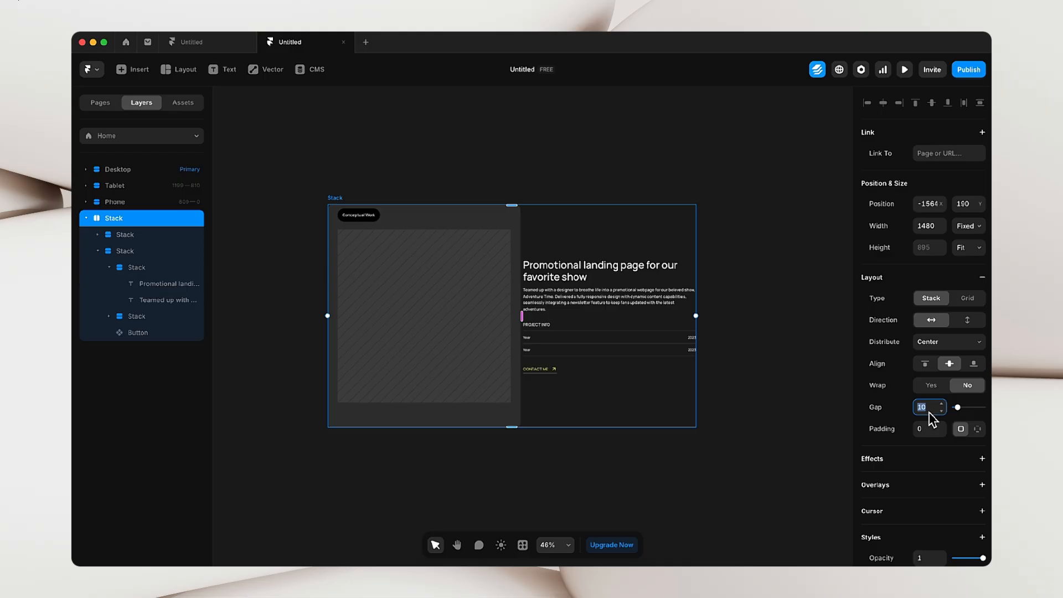
pyautogui.write('40')
pyautogui.click(738, 468)
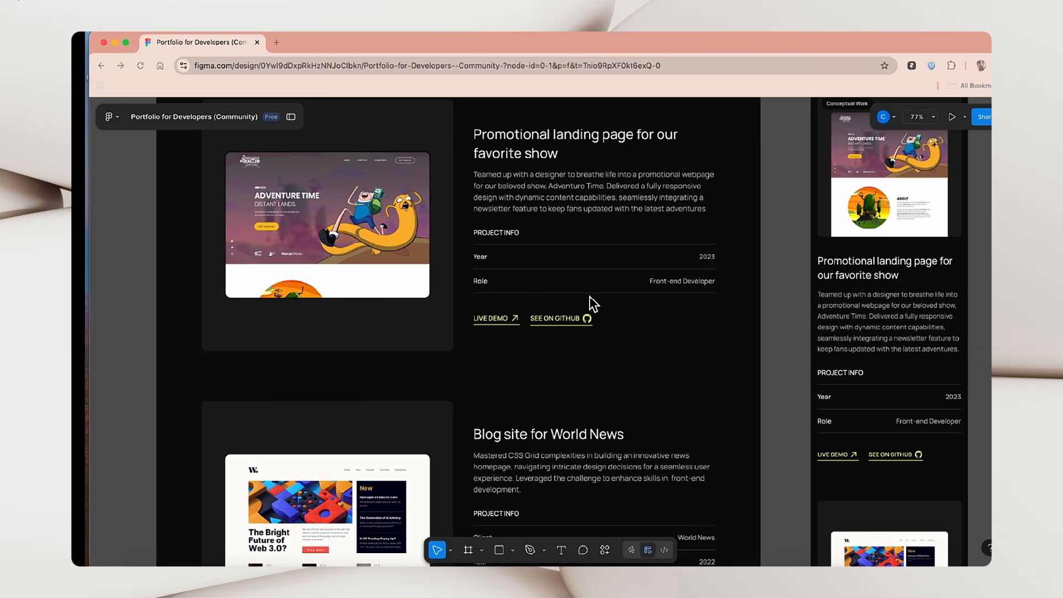
pyautogui.scroll(5, 277, 310)
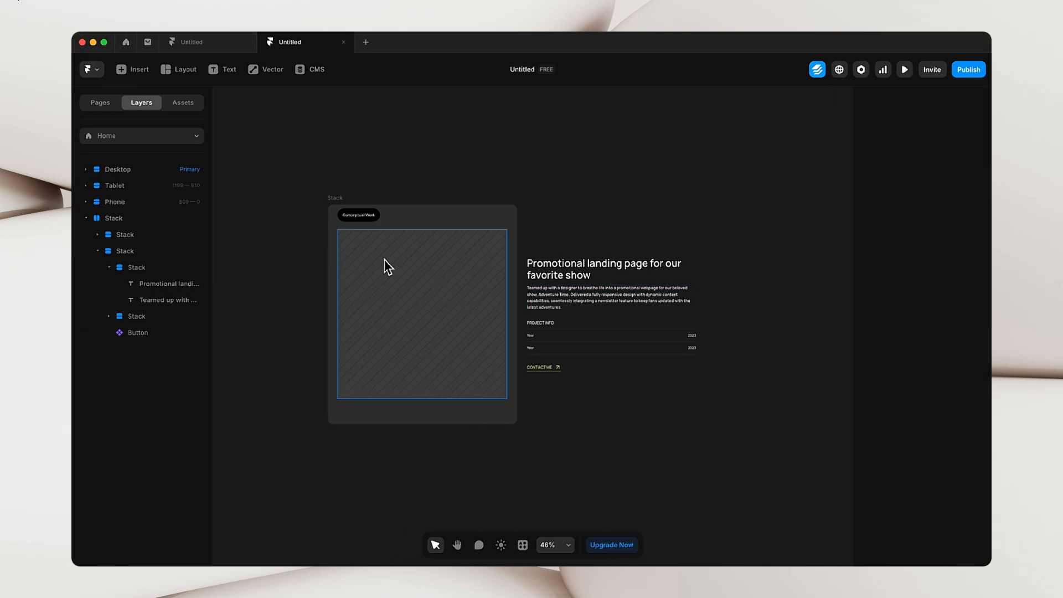
# - Unlock the placeholder image's aspect ratio, shorten it to about 407 high in line with the Figma card, and lock the ratio again
pyautogui.click(432, 290)
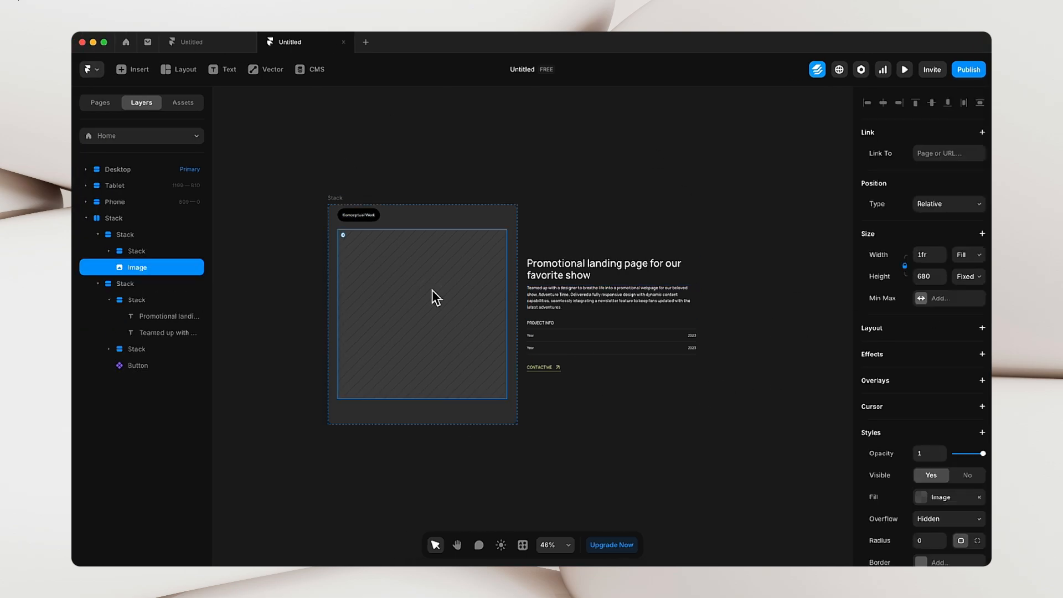
pyautogui.click(904, 265)
pyautogui.moveTo(424, 399); pyautogui.dragTo(437, 337)
pyautogui.hotkey('ctrl', 'Right')
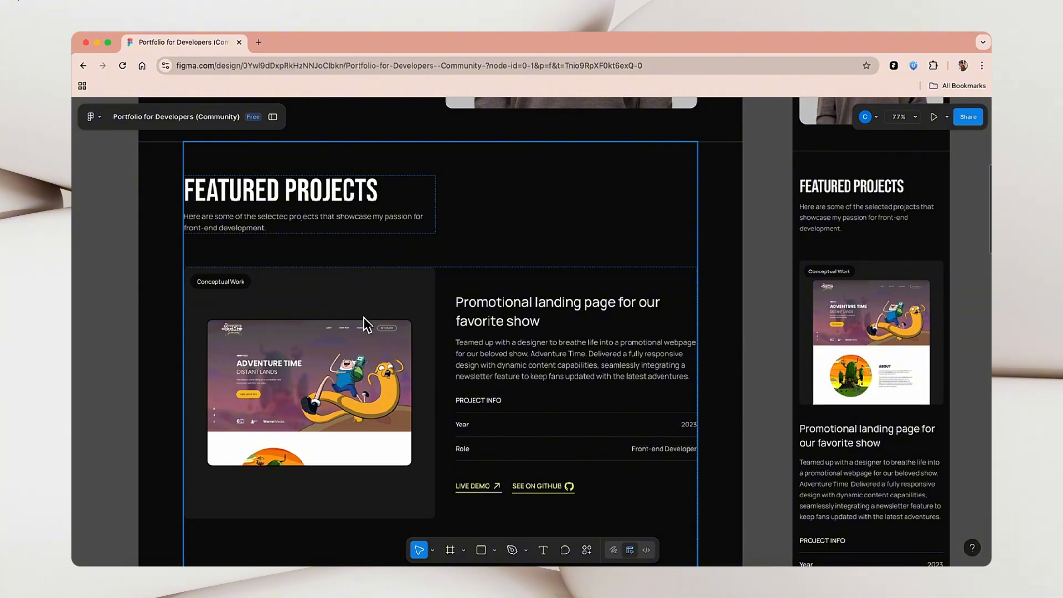
pyautogui.hotkey('ctrl', 'Left')
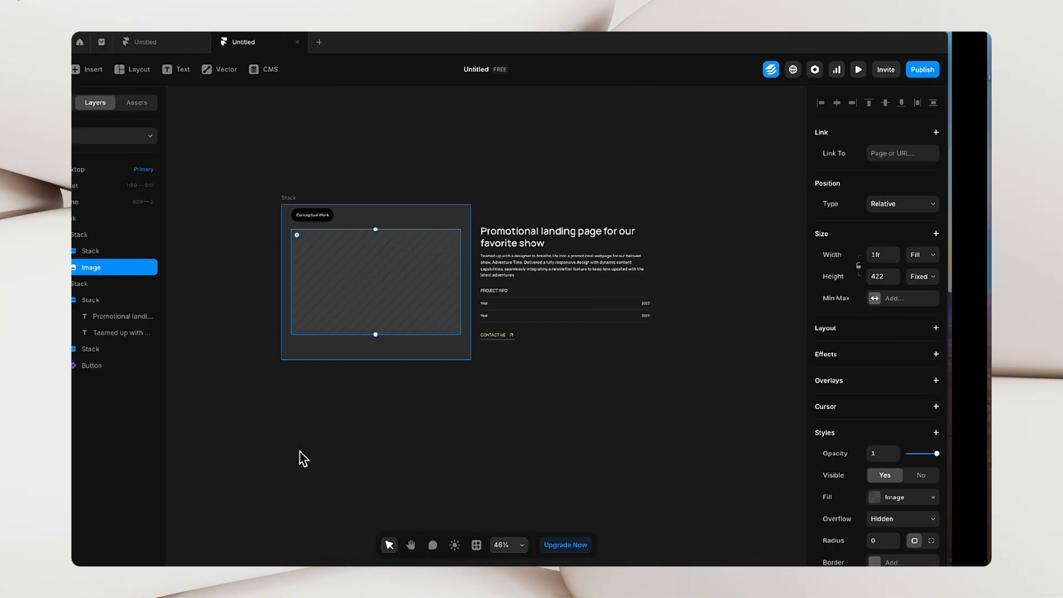
pyautogui.moveTo(424, 339); pyautogui.dragTo(423, 335)
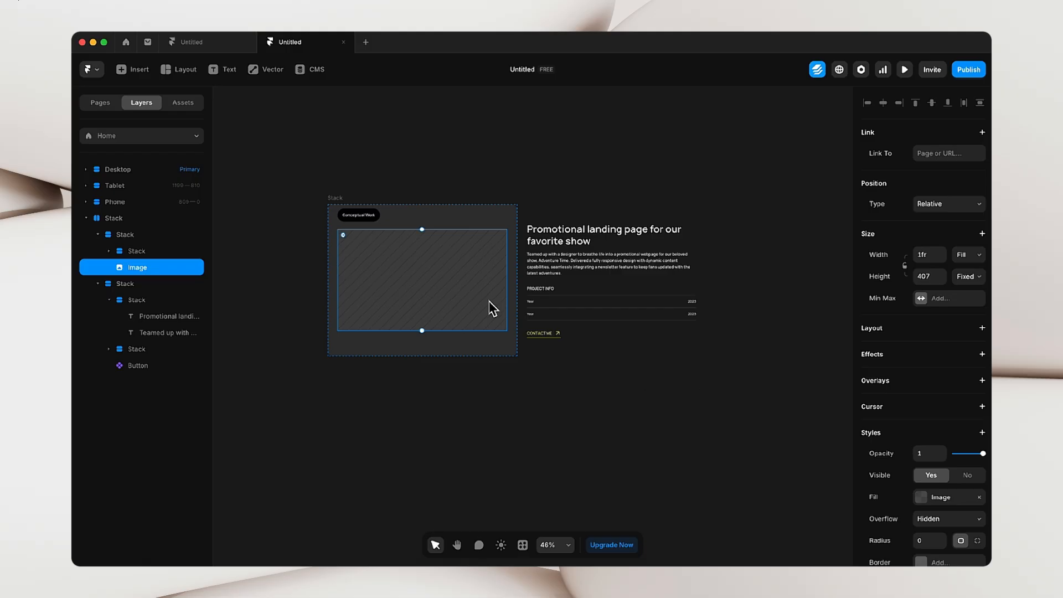
pyautogui.click(906, 266)
pyautogui.click(526, 434)
pyautogui.click(437, 297)
pyautogui.click(545, 137)
# - Compare the card with the Figma design and narrow the outer stack to about 1473 wide
pyautogui.hotkey('ctrl', 'Right')
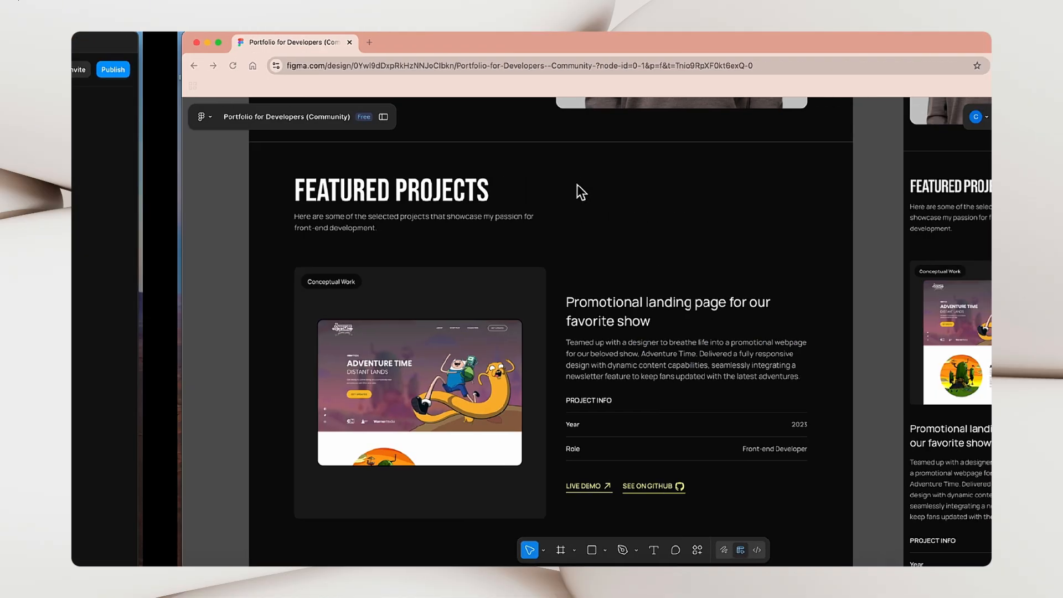
pyautogui.hotkey('ctrl', 'Left')
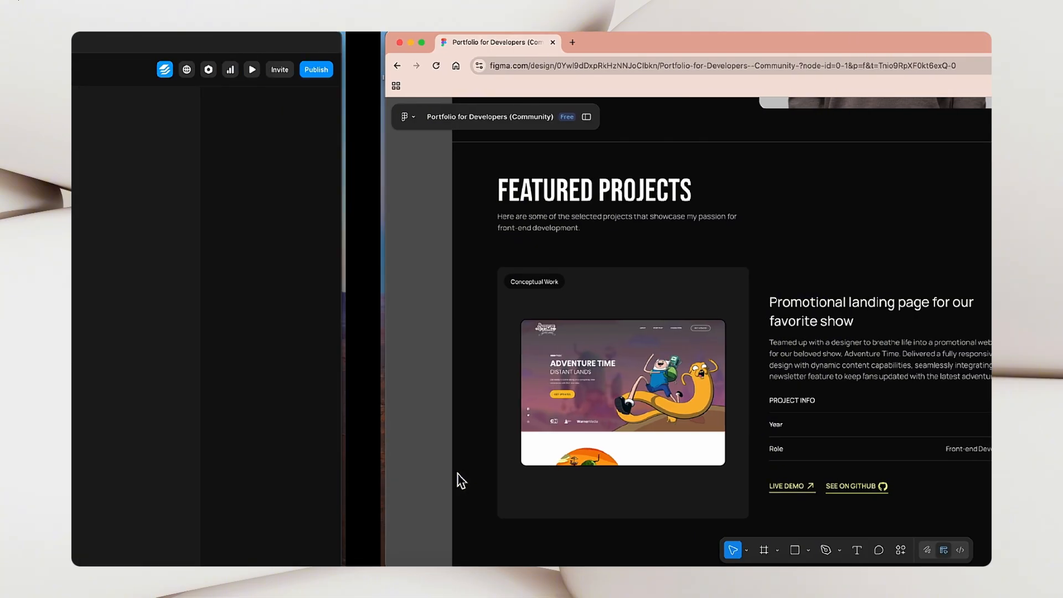
pyautogui.click(338, 206)
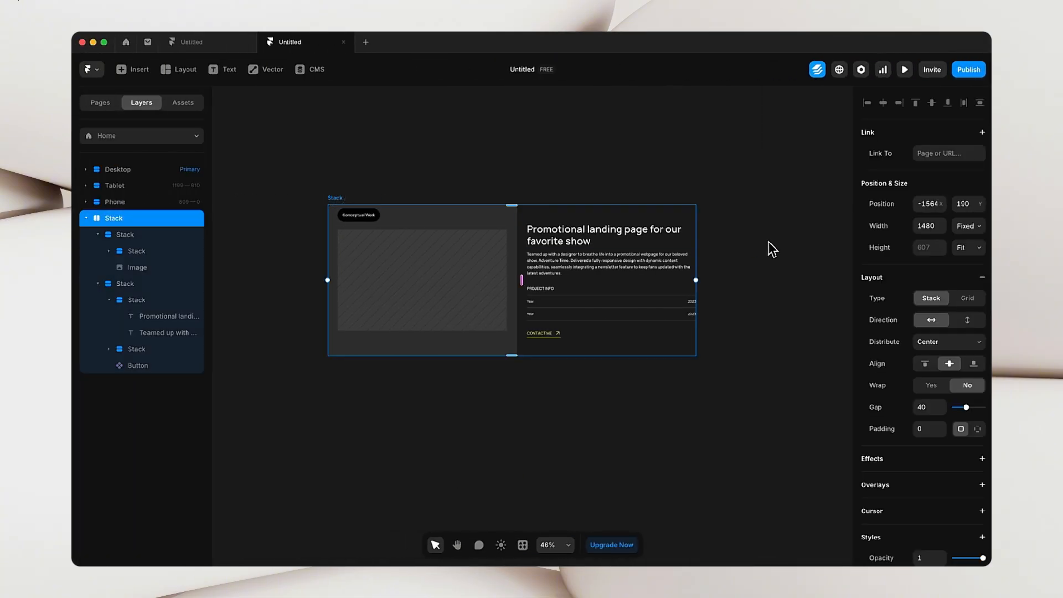
pyautogui.moveTo(696, 281)
pyautogui.mouseDown()
pyautogui.moveTo(625, 287)
pyautogui.moveTo(812, 275)
pyautogui.moveTo(596, 290)
pyautogui.moveTo(707, 277)
pyautogui.moveTo(712, 292)
pyautogui.moveTo(692, 294)
pyautogui.mouseUp()
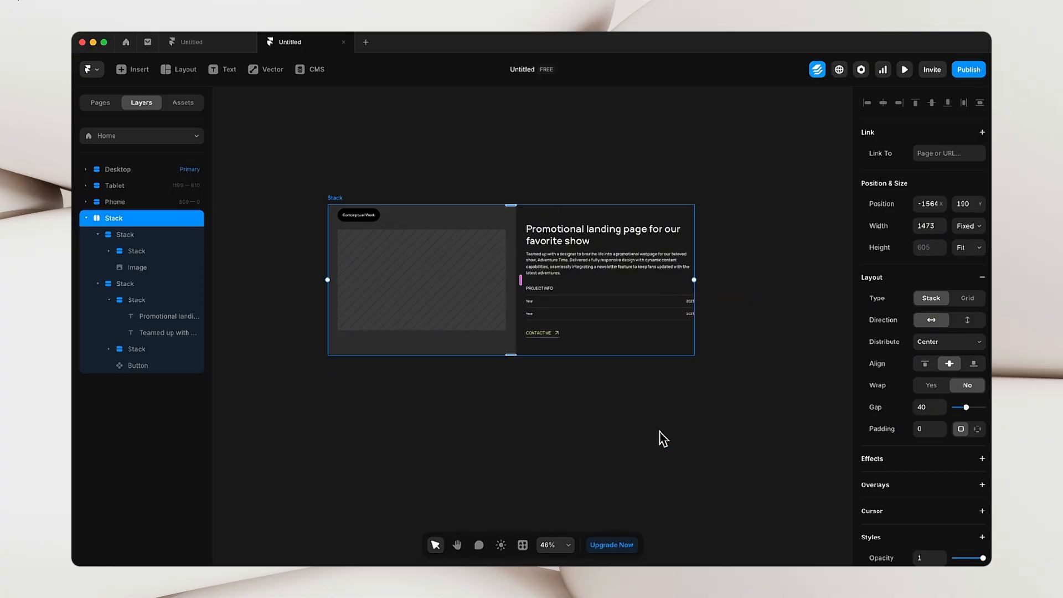
pyautogui.click(662, 437)
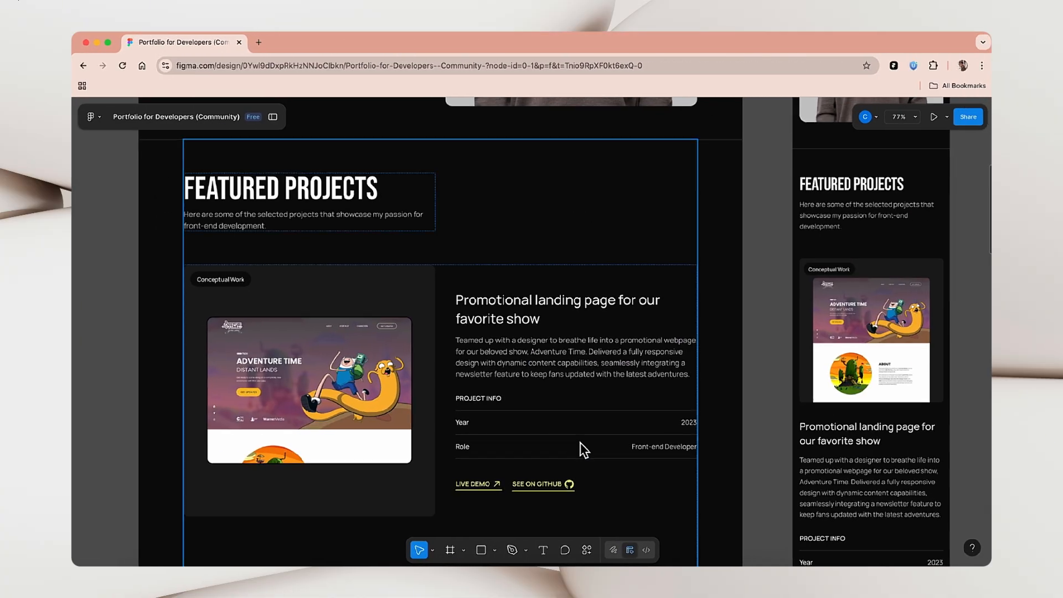
# - Examine the layout and project info of the other featured project cards in the Figma design
pyautogui.scroll(-5, 580, 443)
pyautogui.scroll(-3, 510, 393)
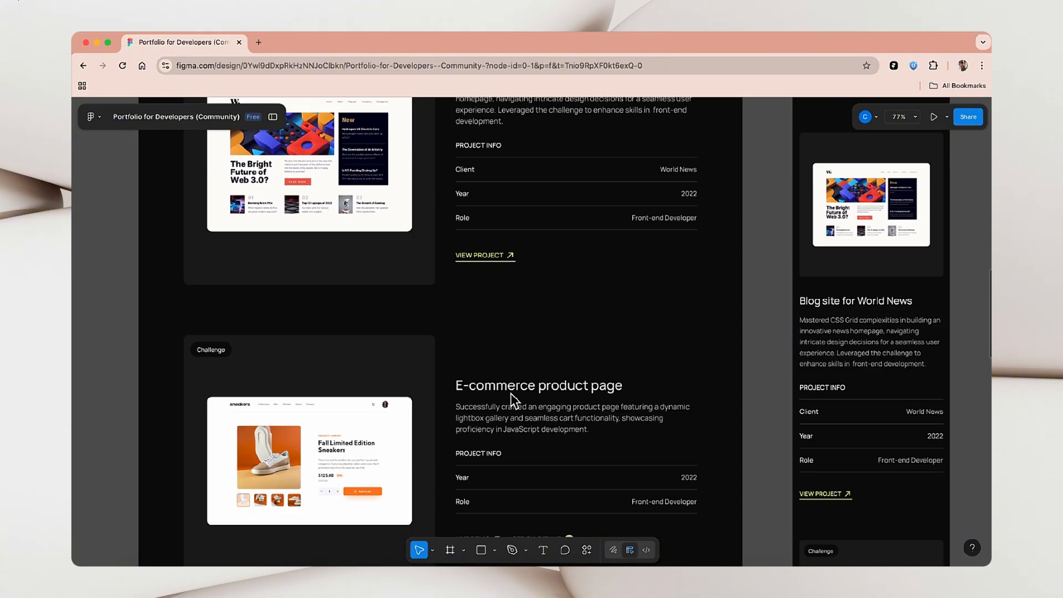
pyautogui.scroll(-5, 510, 393)
pyautogui.scroll(10, 511, 393)
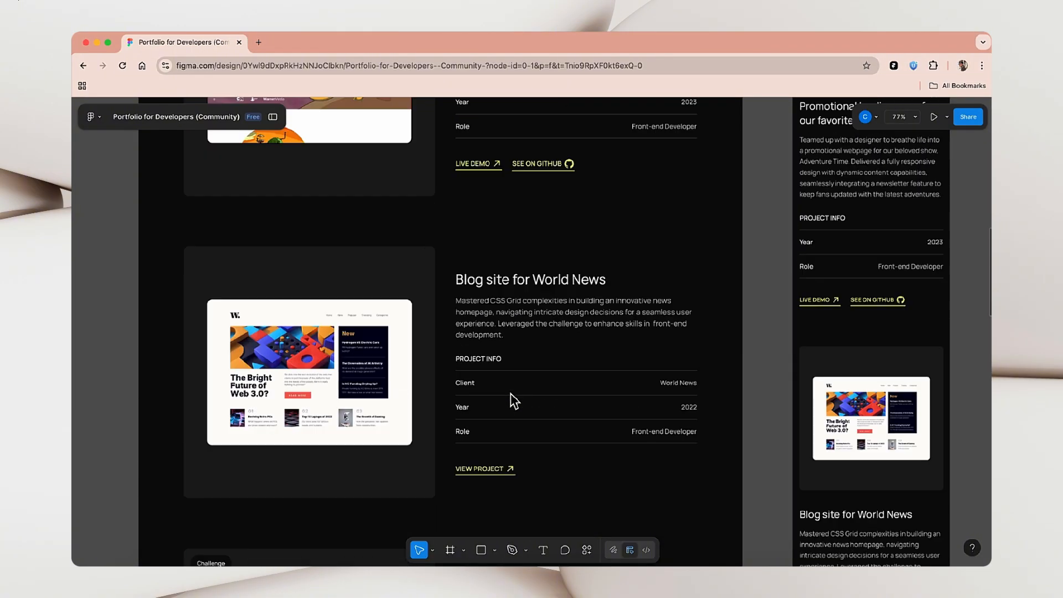
pyautogui.scroll(-5, 511, 393)
pyautogui.scroll(5, 510, 393)
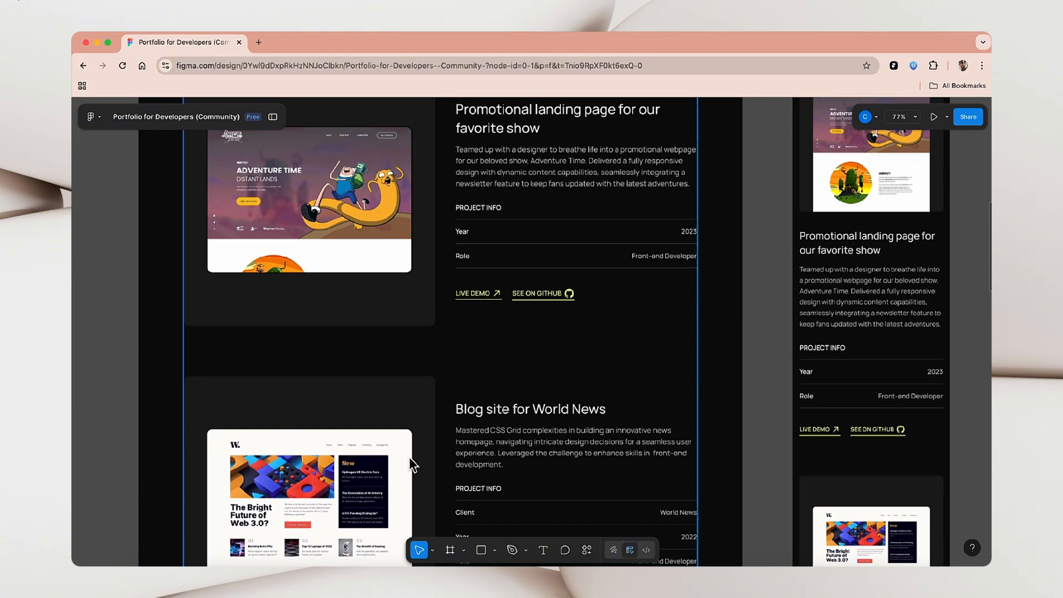
# - Duplicate the project card stack twice, placing the two copies one below the other under the original
pyautogui.scroll(-5, 410, 465)
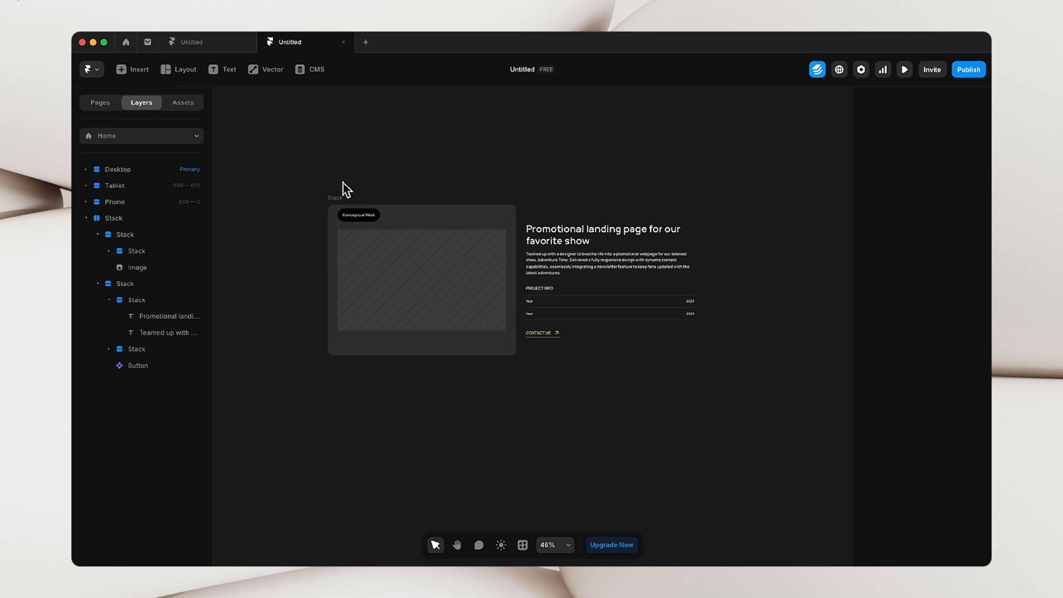
pyautogui.click(342, 197)
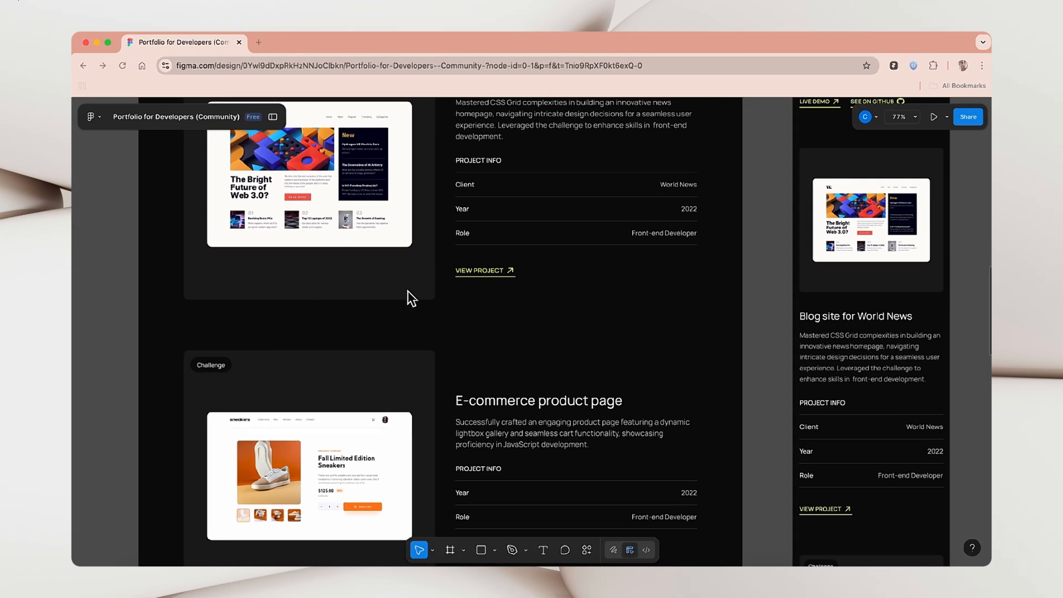
pyautogui.scroll(15, 408, 297)
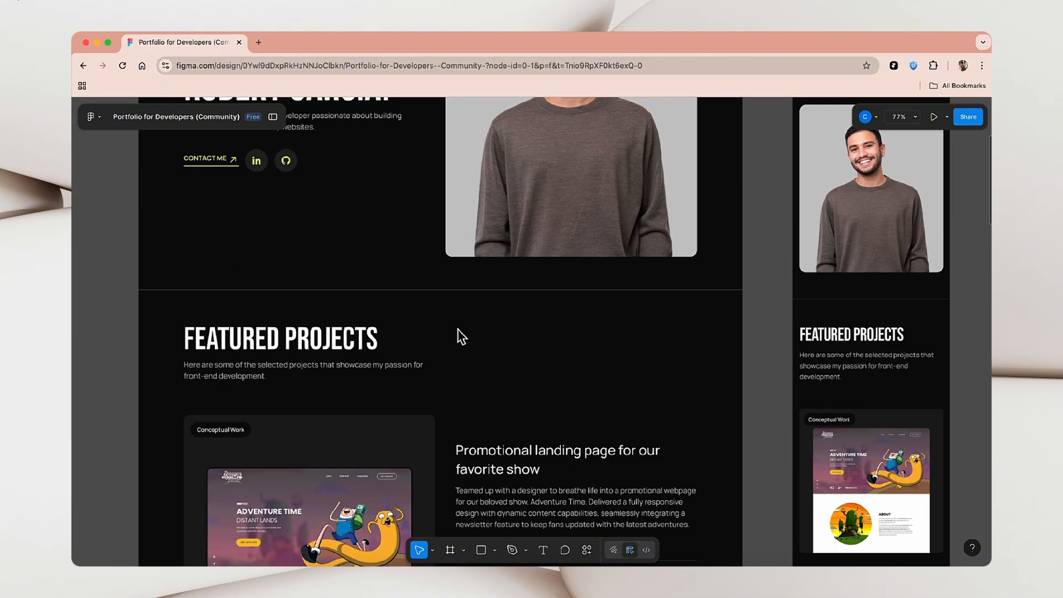
pyautogui.scroll(-5, 462, 336)
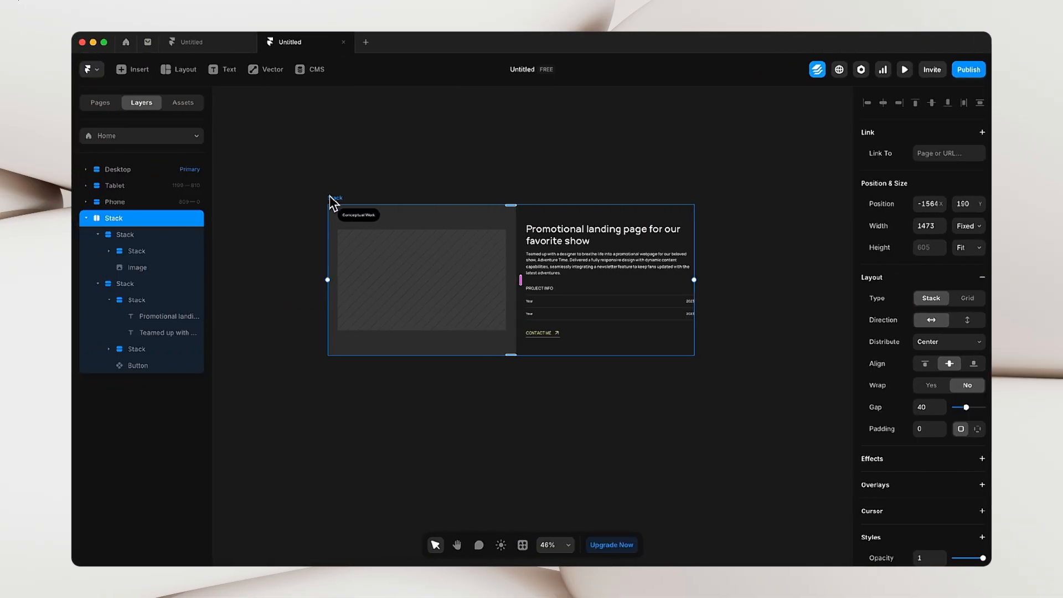
pyautogui.moveTo(331, 196); pyautogui.dragTo(347, 341)
pyautogui.scroll(-3, 346, 341)
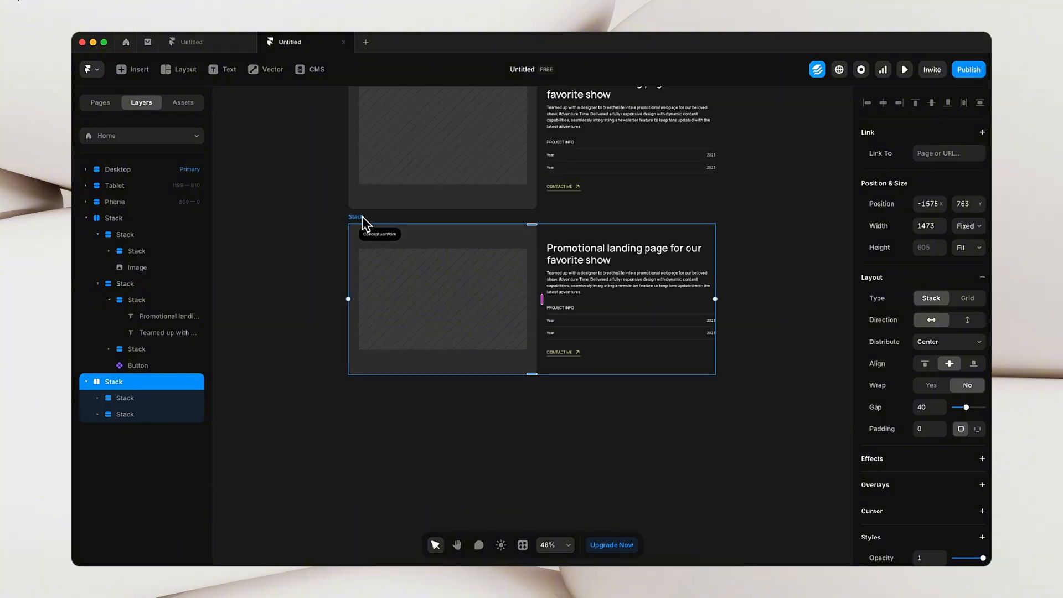
pyautogui.moveTo(362, 217); pyautogui.dragTo(356, 398)
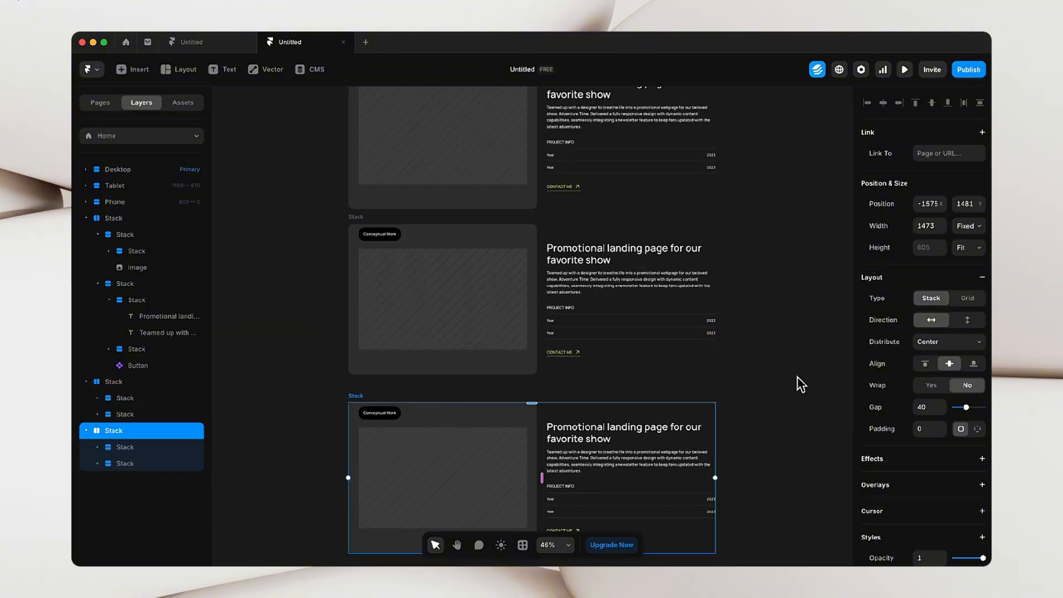
pyautogui.click(778, 371)
pyautogui.scroll(2, 779, 374)
pyautogui.scroll(-4, 778, 376)
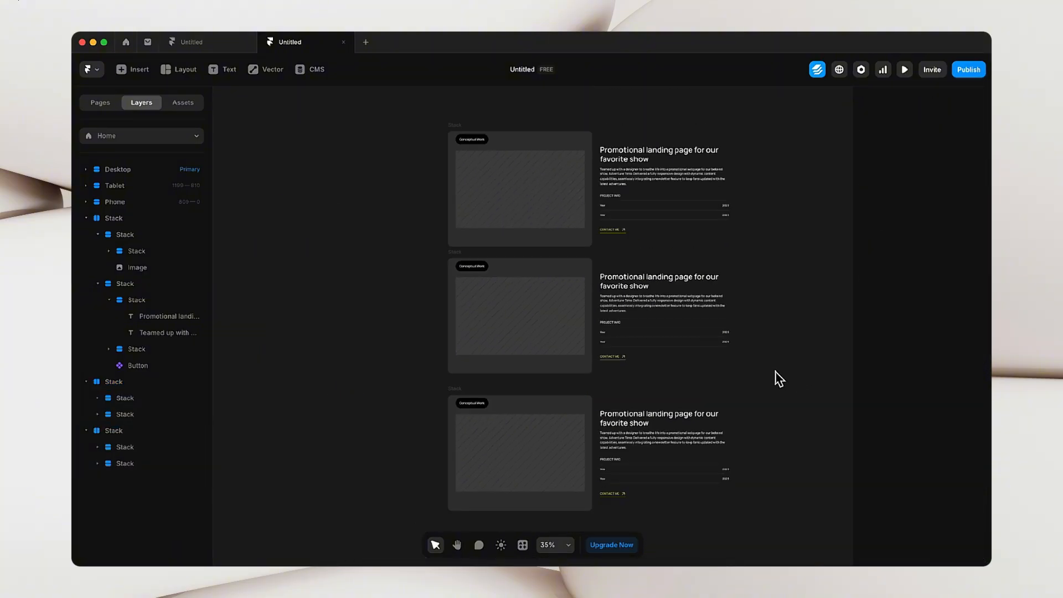
pyautogui.scroll(2, 726, 386)
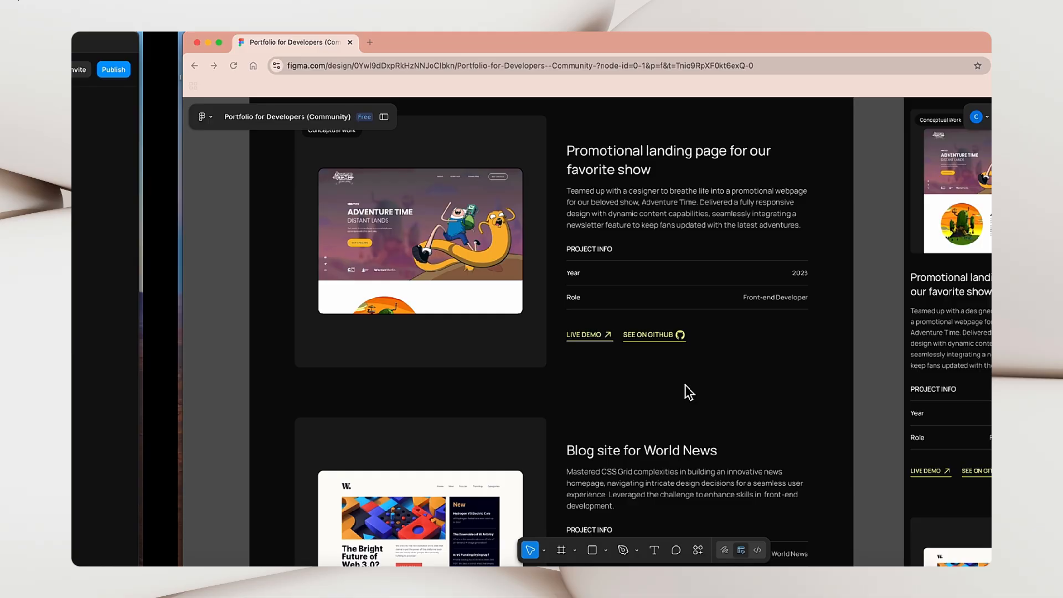
# - Wrap the three project cards together in one vertical stack
pyautogui.scroll(-10, 537, 364)
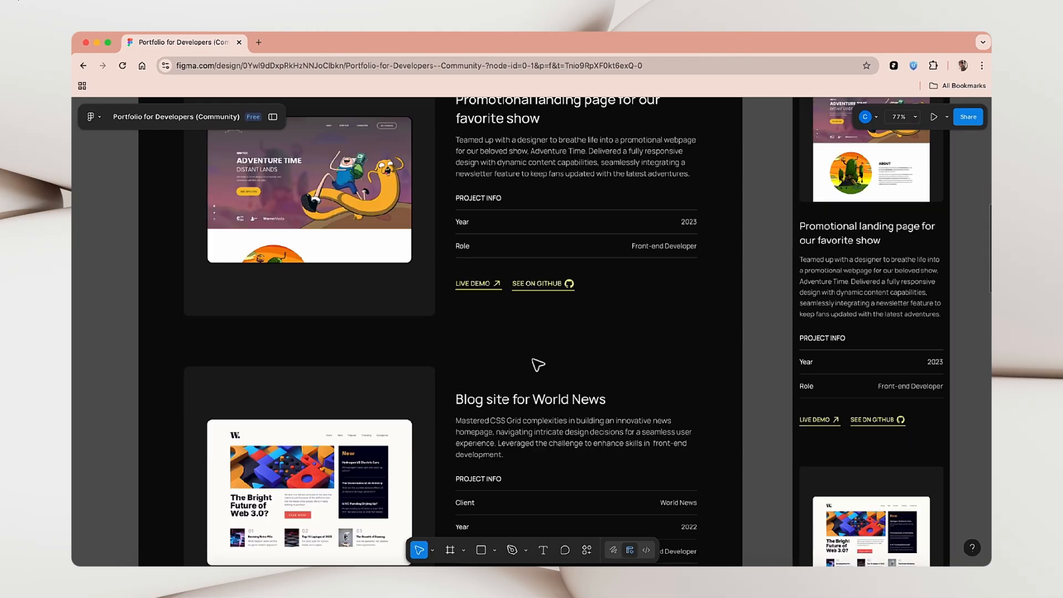
pyautogui.scroll(15, 533, 364)
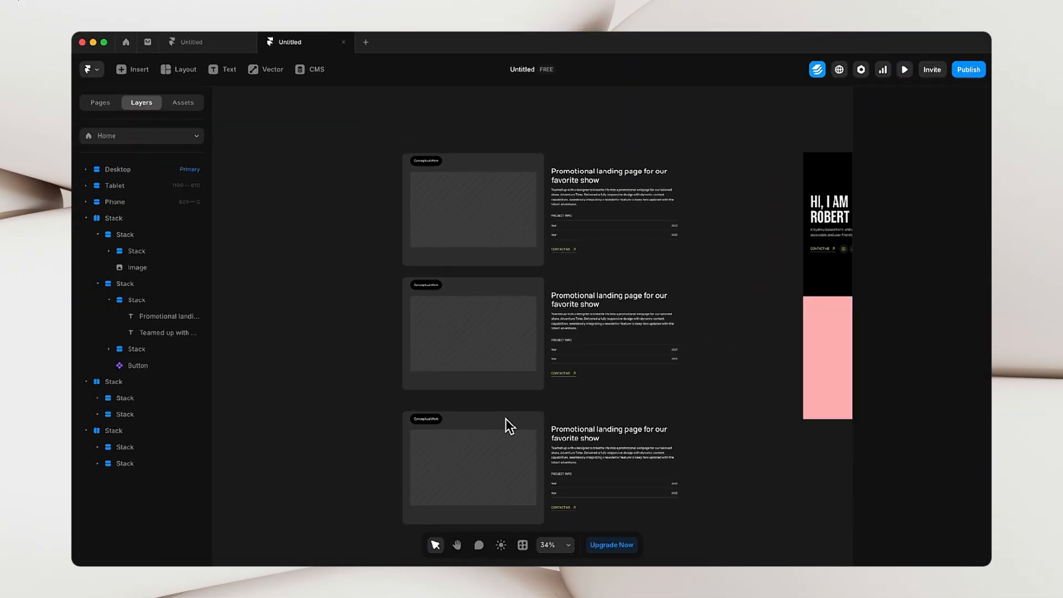
pyautogui.scroll(-3, 505, 418)
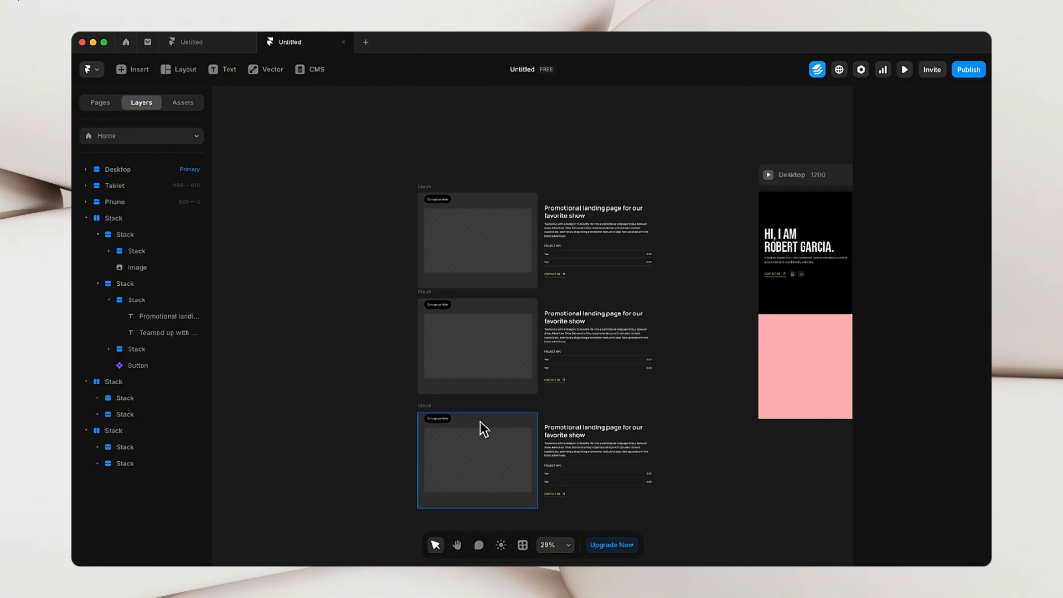
pyautogui.moveTo(351, 149); pyautogui.dragTo(702, 551)
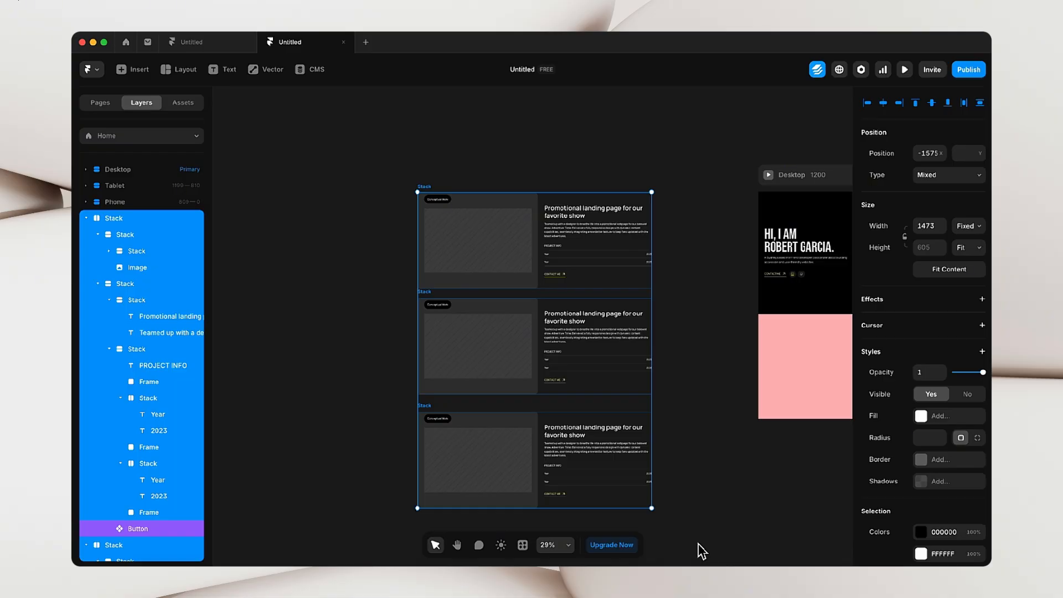
pyautogui.rightClick(459, 368)
pyautogui.click(475, 329)
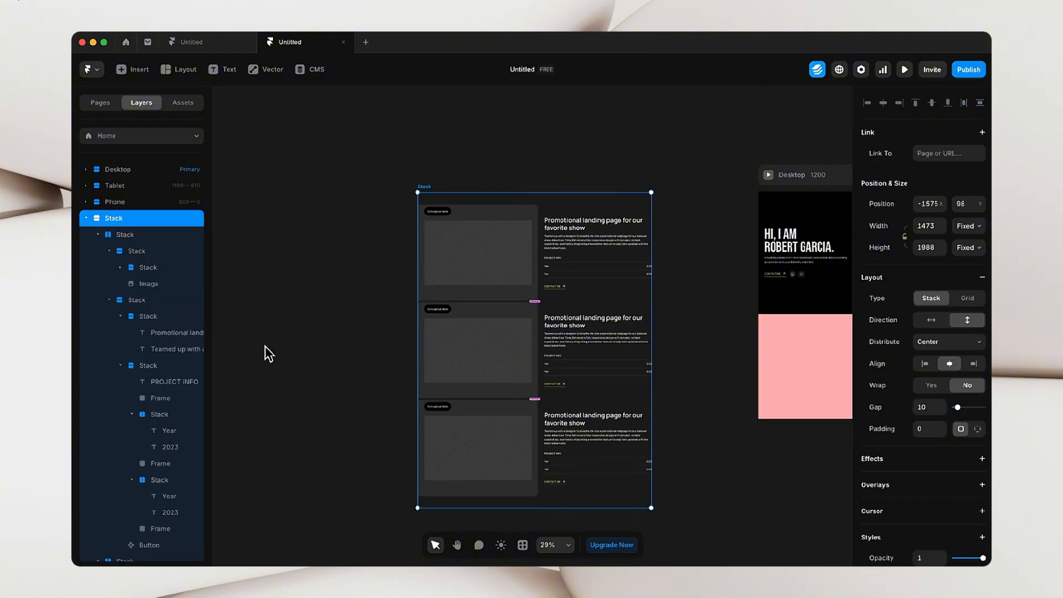
# - Rename the outer stack holding the three cards as "Prohects"
pyautogui.doubleClick(130, 221)
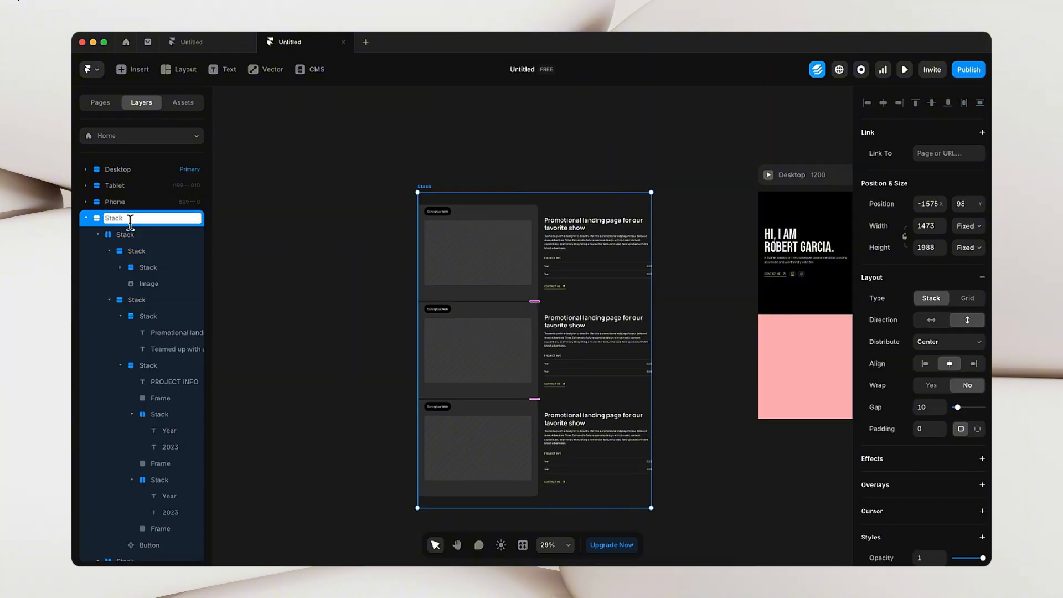
pyautogui.write('Pro')
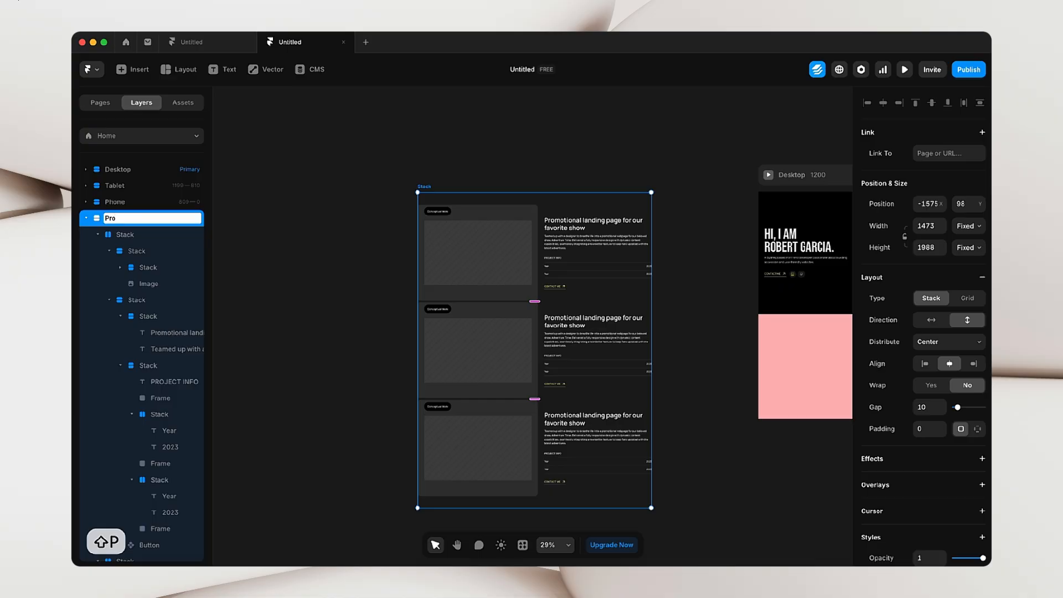
pyautogui.write('hects')
pyautogui.click(398, 221)
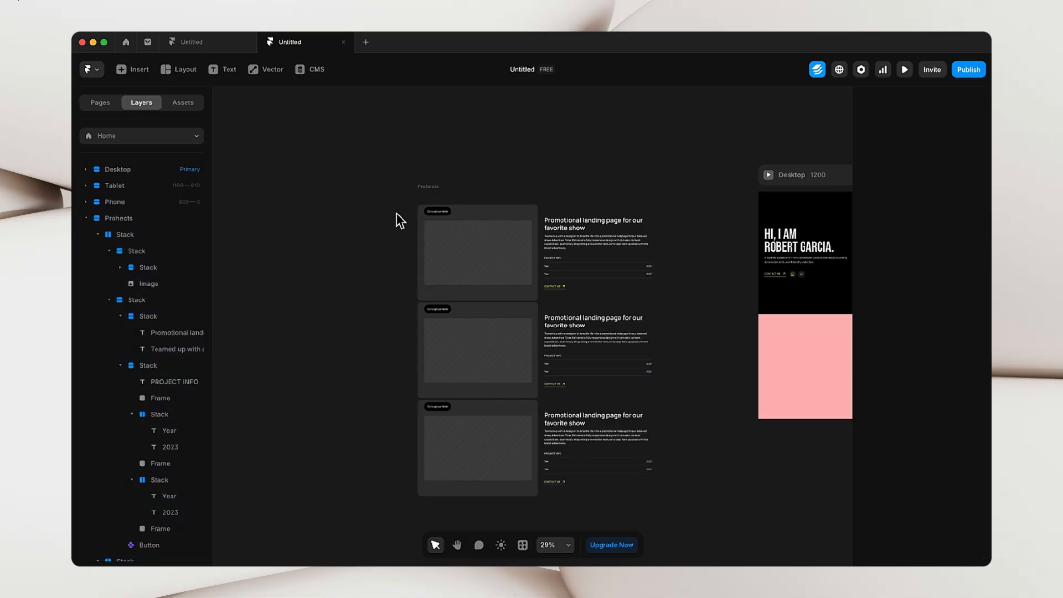
pyautogui.click(425, 188)
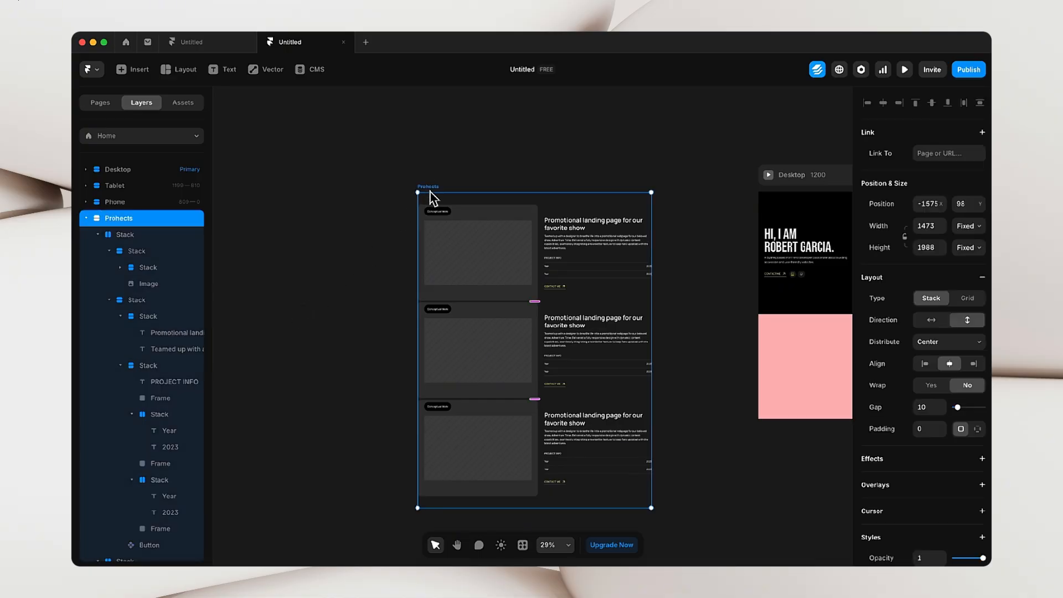
pyautogui.click(968, 255)
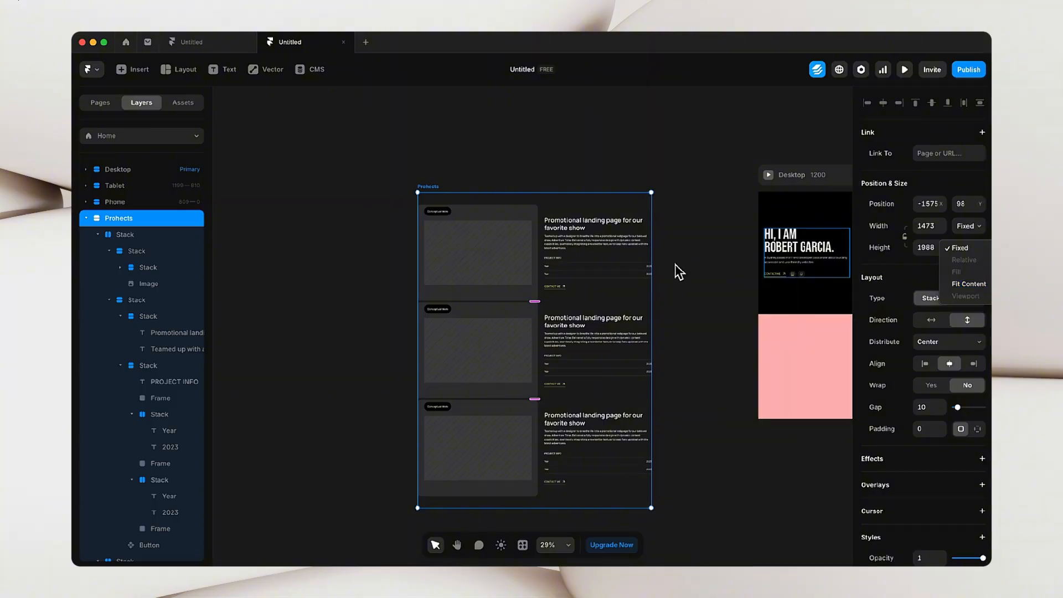
pyautogui.click(370, 216)
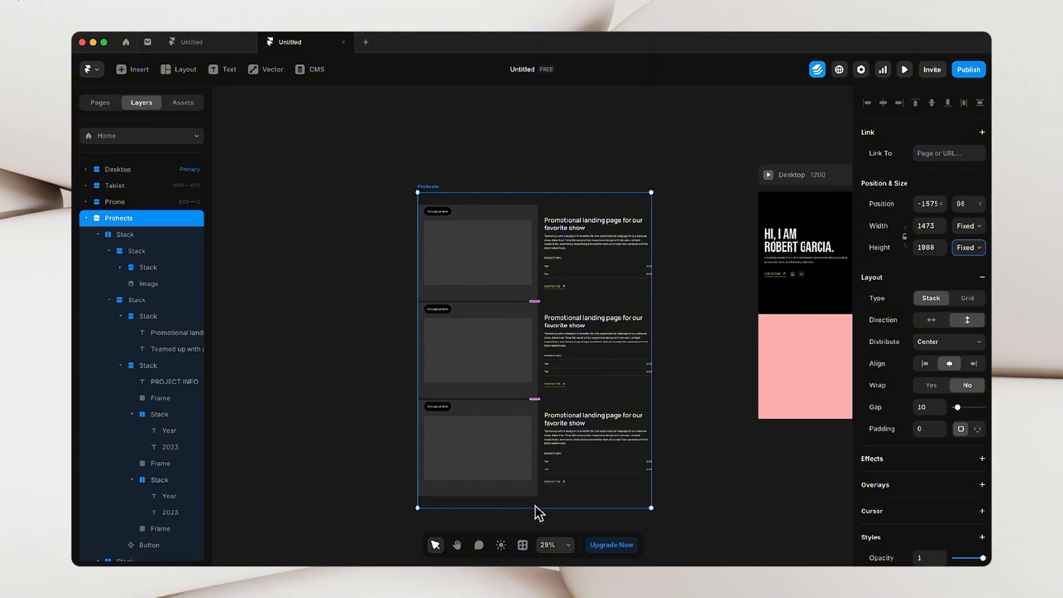
# - Duplicate the last project card inside the Prohects stack
pyautogui.click(543, 450)
pyautogui.press('super+d')
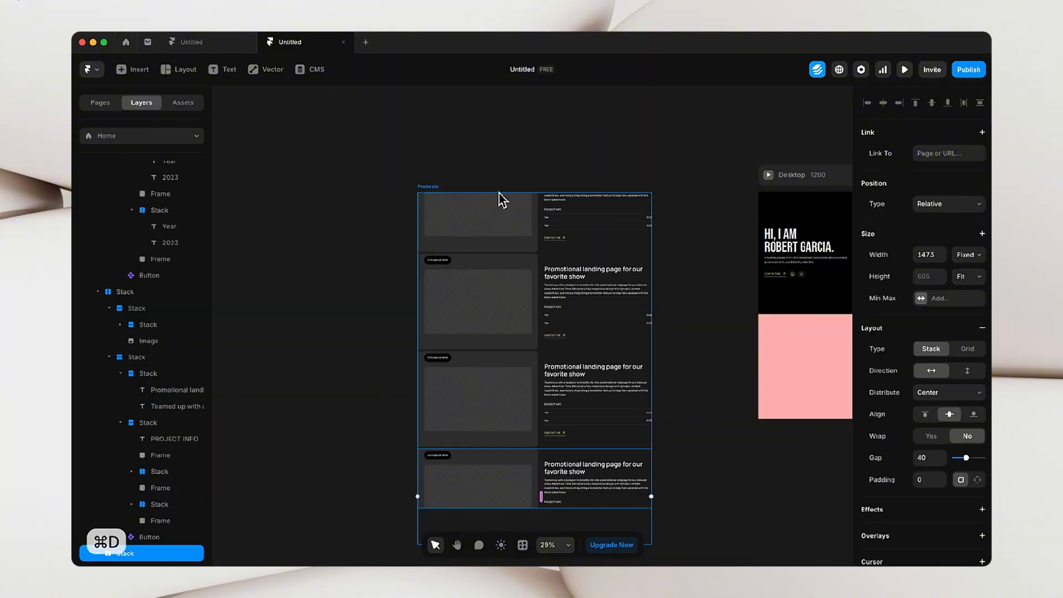
# - Set the height of the Prohects stack to Fit Content
pyautogui.click(433, 188)
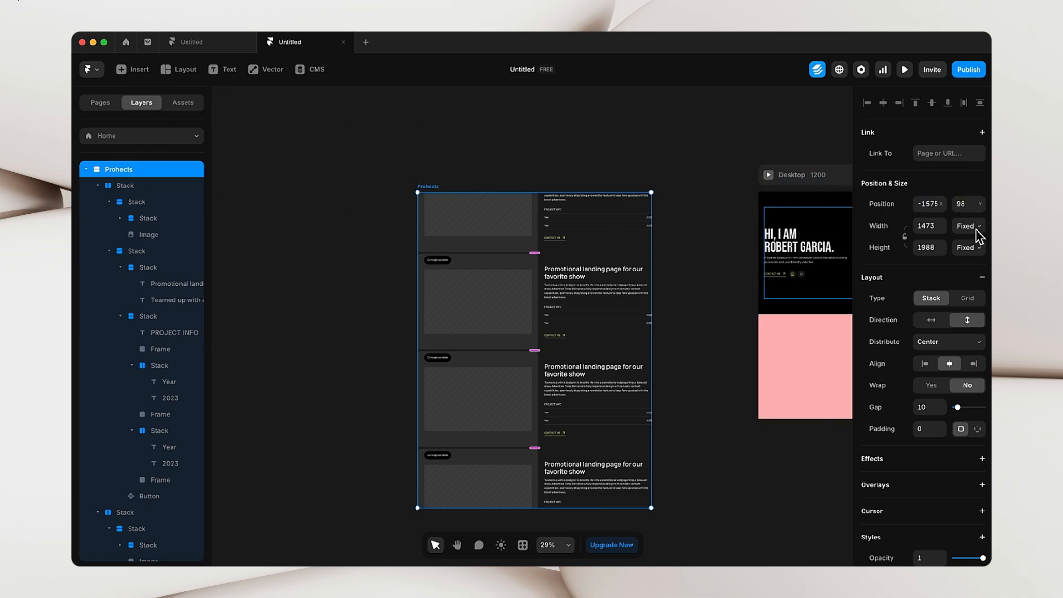
pyautogui.click(969, 248)
pyautogui.click(969, 283)
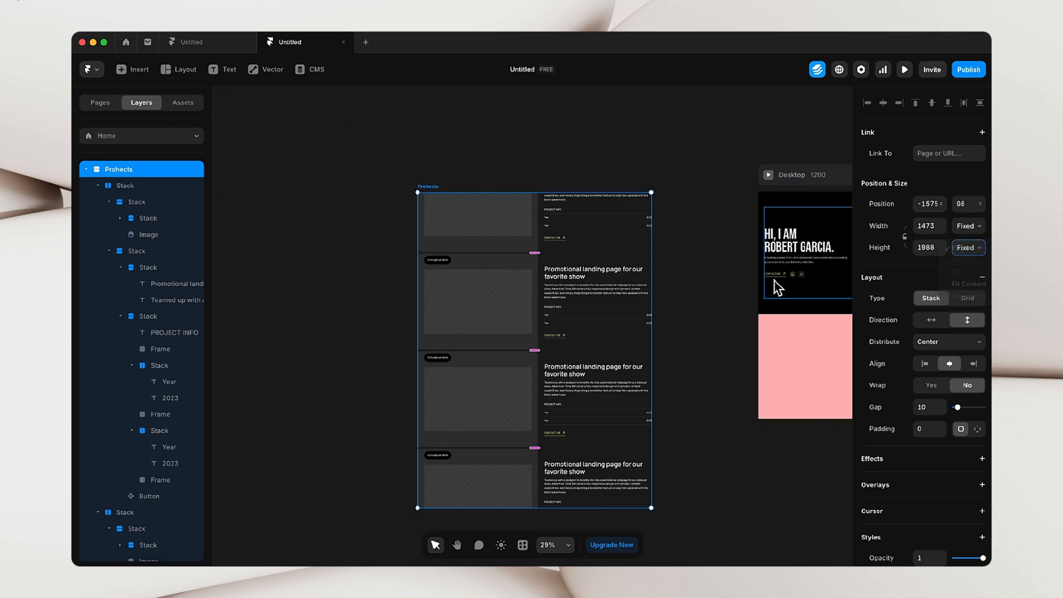
pyautogui.click(284, 264)
# - Remove the extra fourth project card from the Prohects stack
pyautogui.scroll(-3, 349, 293)
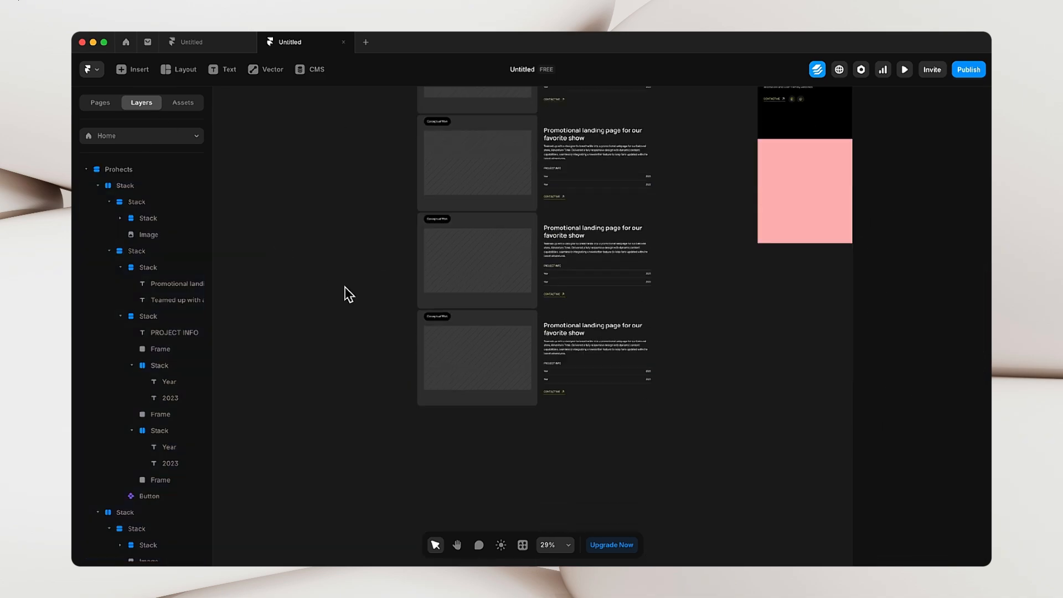
pyautogui.click(543, 338)
pyautogui.press('Escape')
pyautogui.scroll(4, 545, 340)
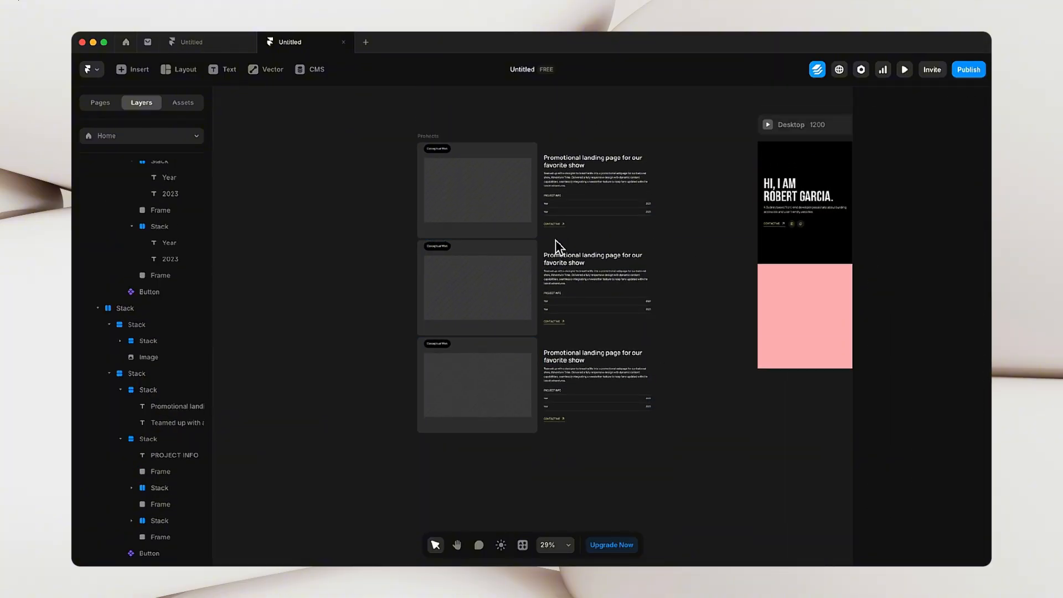
# - Set the gap between the cards in the Prohects stack to 60
pyautogui.click(429, 136)
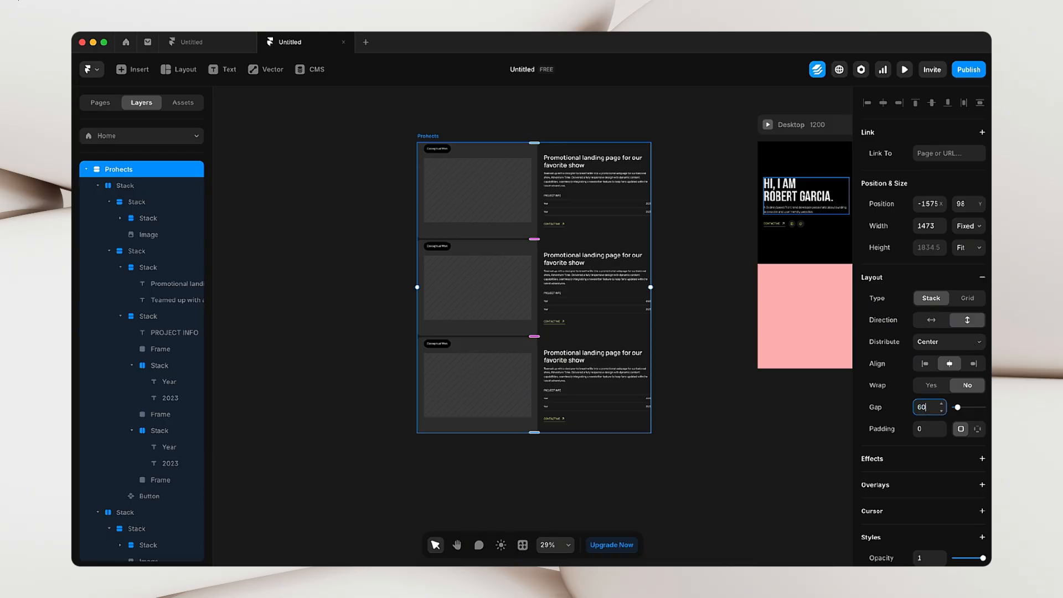
pyautogui.click(712, 471)
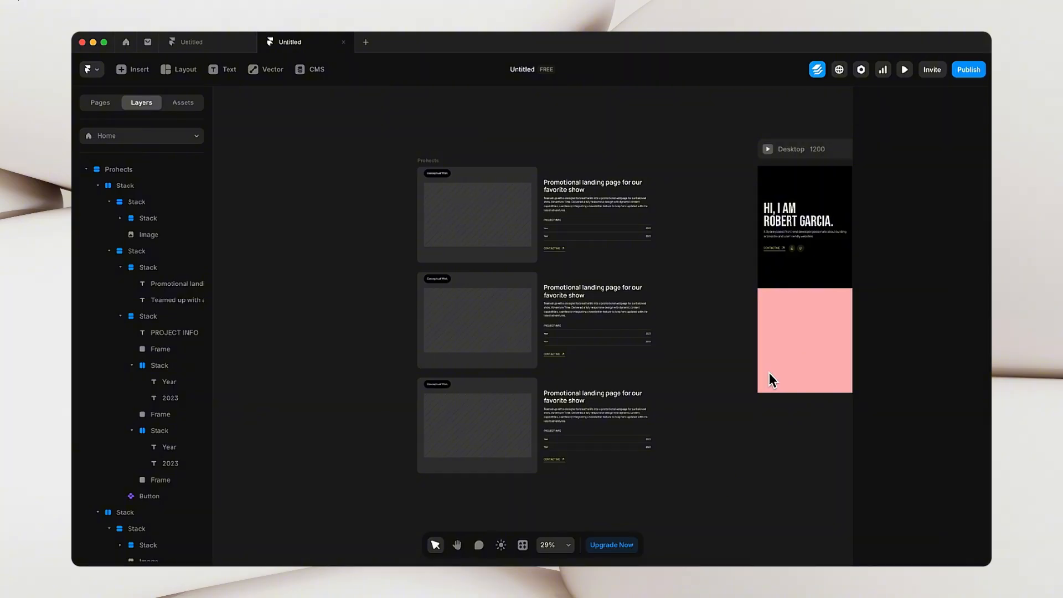
pyautogui.press('space')
pyautogui.moveTo(699, 377); pyautogui.dragTo(697, 455)
# - Review the Featured Projects heading in the Figma reference and the text wrapper in the page's hero section
pyautogui.hotkey('ctrl', 'Right')
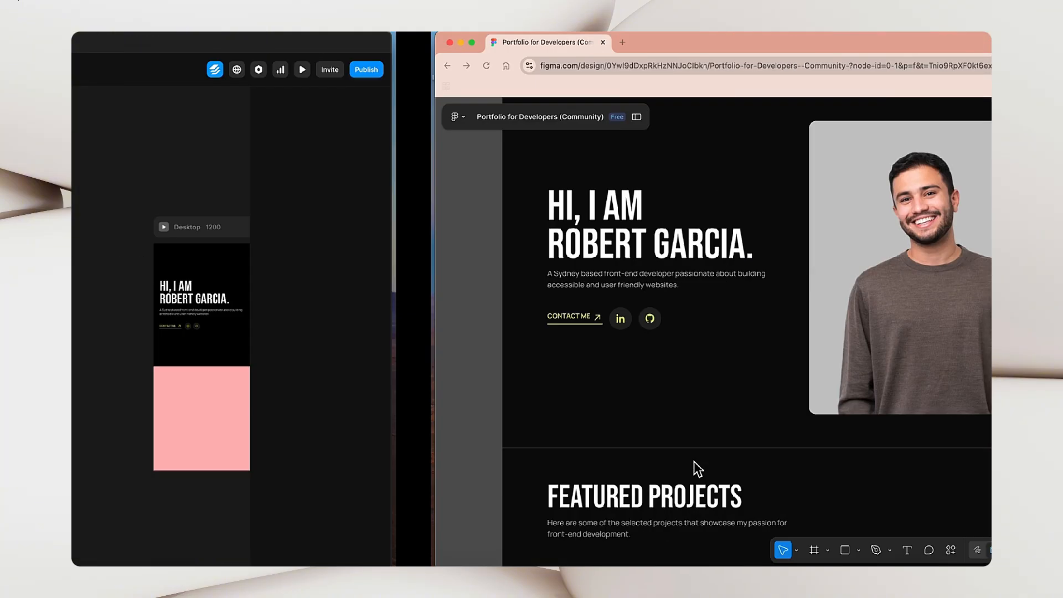
pyautogui.scroll(-5, 237, 343)
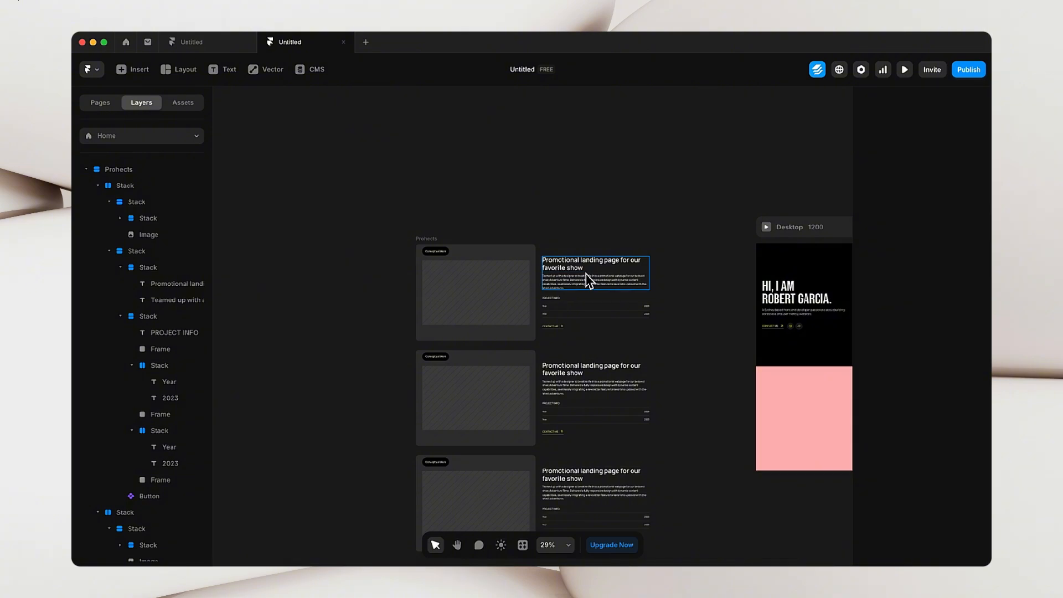
pyautogui.scroll(3, 588, 279)
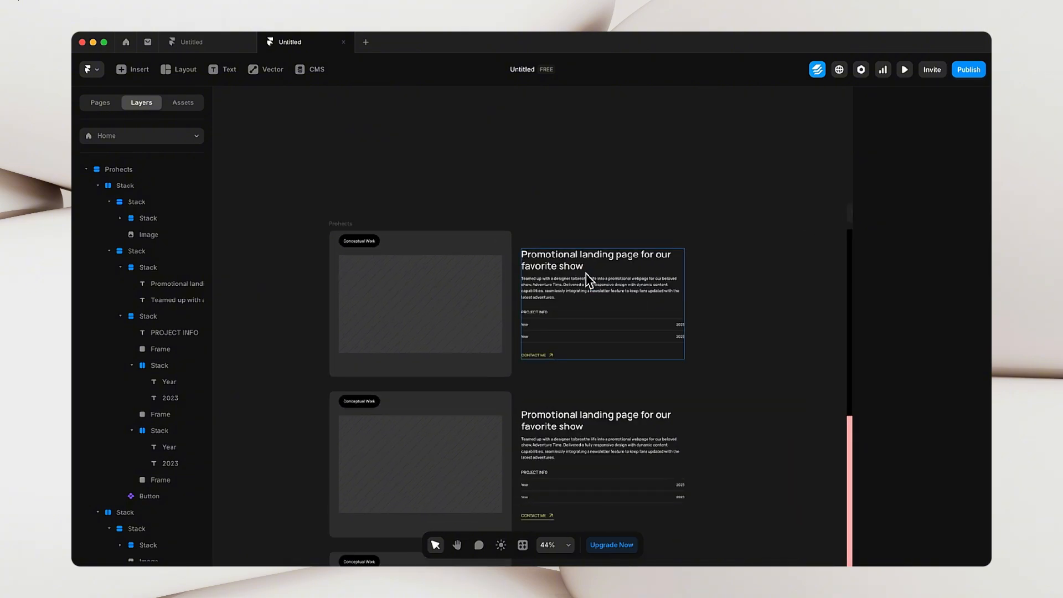
pyautogui.hscroll(5, 746, 307)
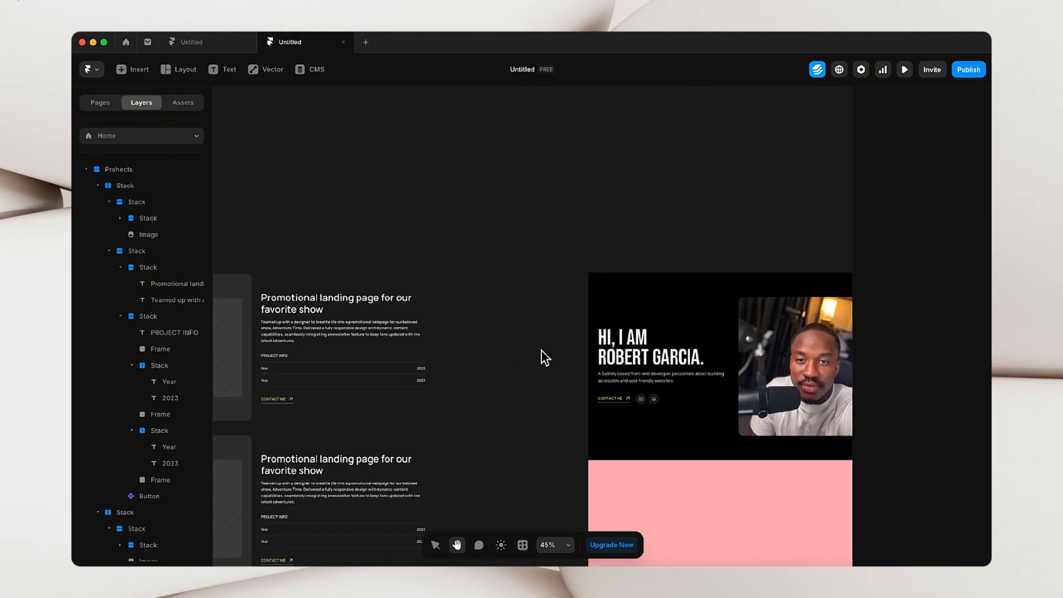
pyautogui.click(633, 376)
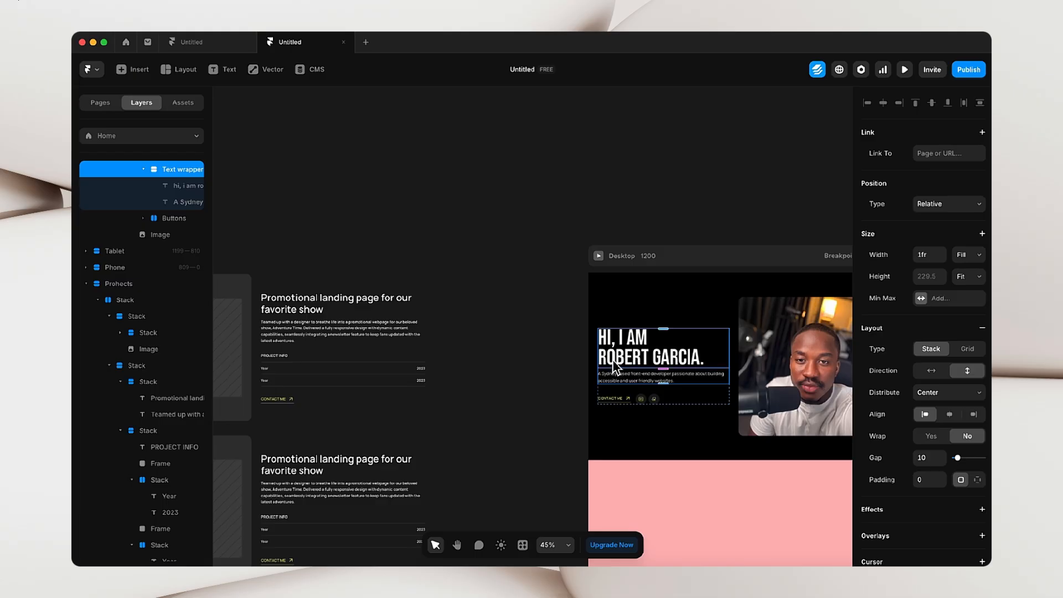
pyautogui.click(341, 224)
pyautogui.moveTo(287, 251); pyautogui.dragTo(603, 282)
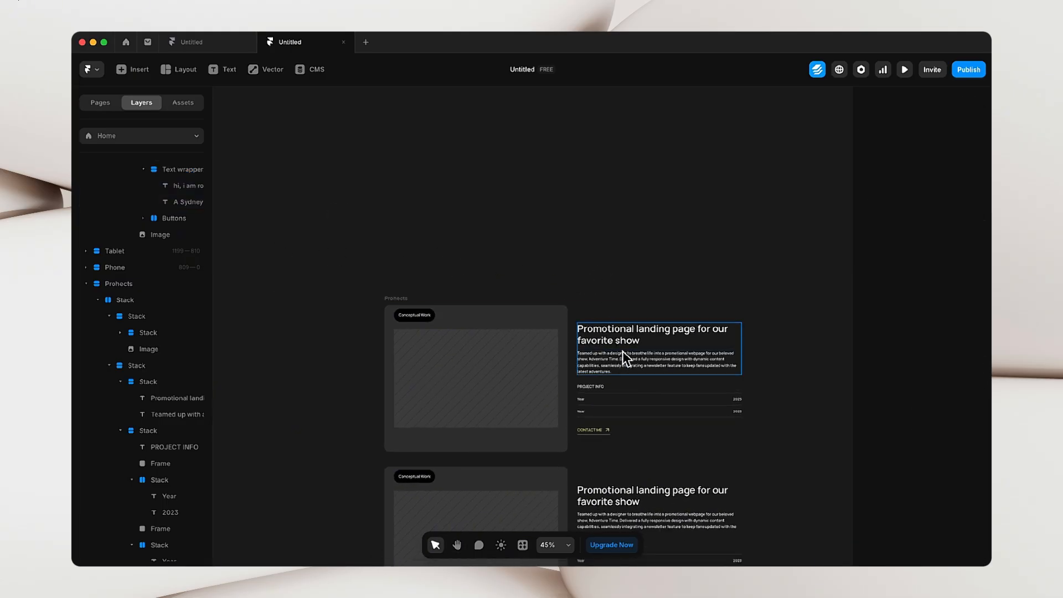
# - Copy the first project card's title and description stack to the empty canvas above the project cards
pyautogui.click(622, 351)
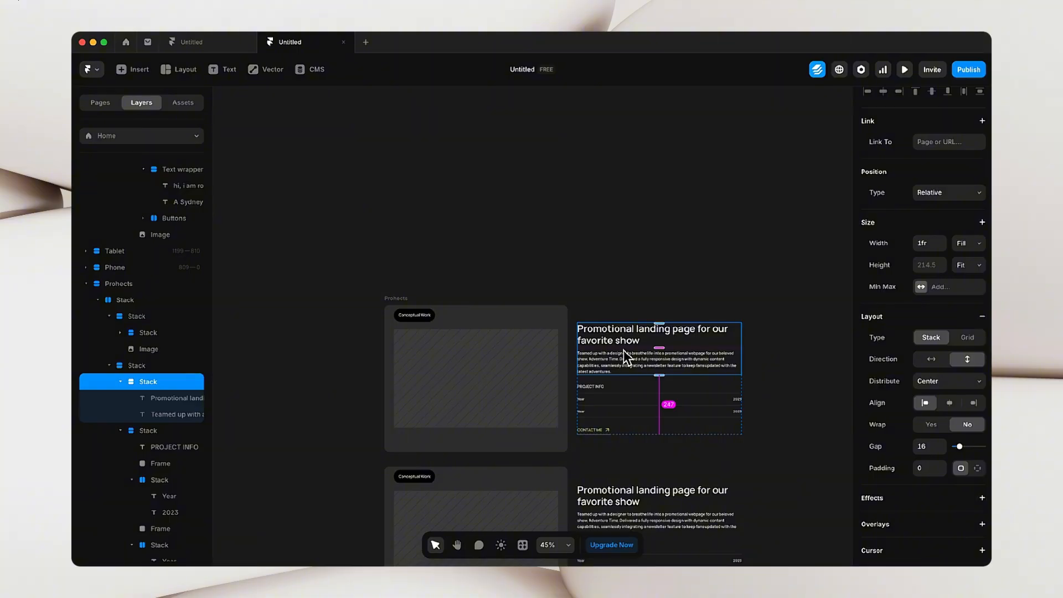
pyautogui.moveTo(623, 350); pyautogui.dragTo(431, 253)
pyautogui.click(626, 230)
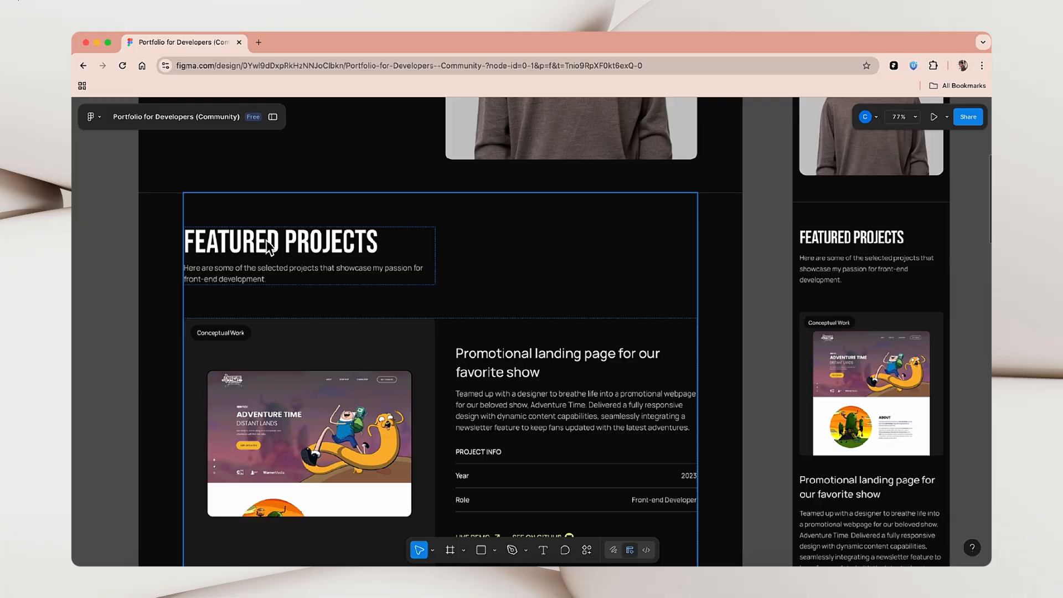
# - Copy the "Featured Projects" heading from the Figma reference and replace the duplicated stack's title in Framer with it
pyautogui.doubleClick(270, 246)
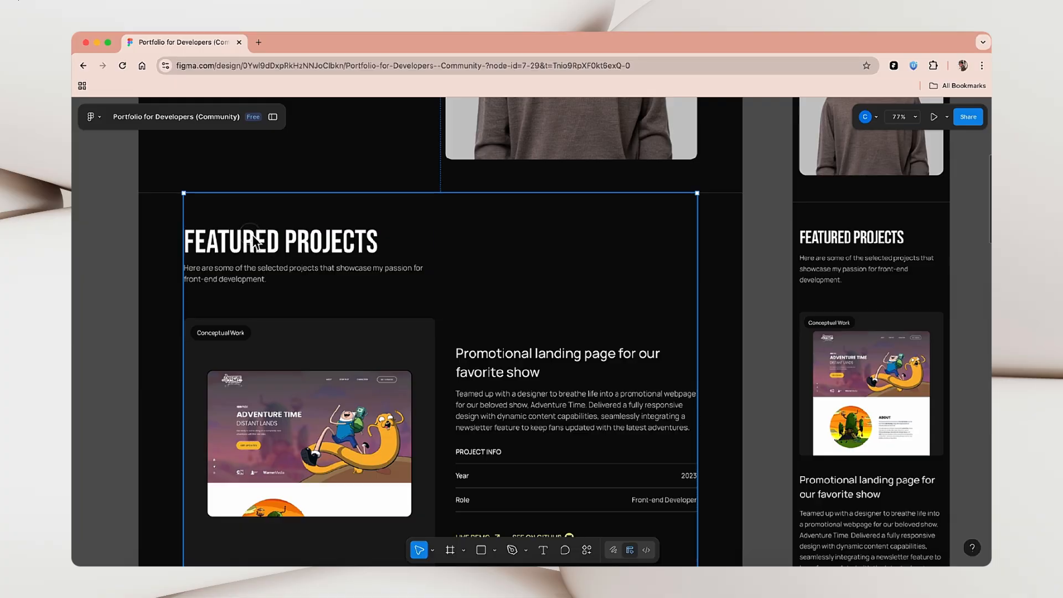
pyautogui.doubleClick(260, 243)
pyautogui.press('super+c')
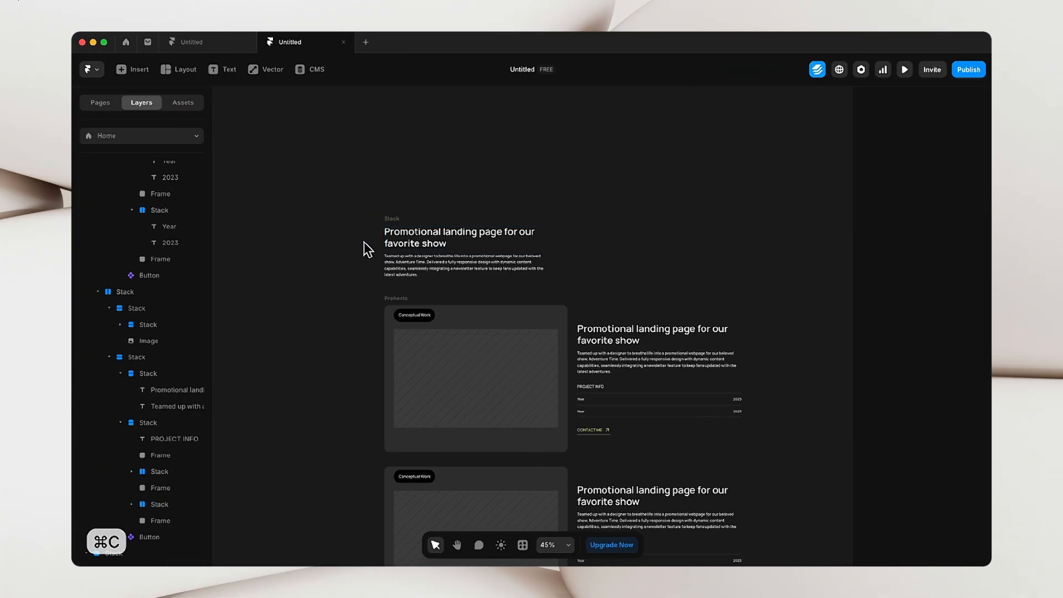
pyautogui.click(405, 244)
pyautogui.doubleClick(405, 244)
pyautogui.press('super+v')
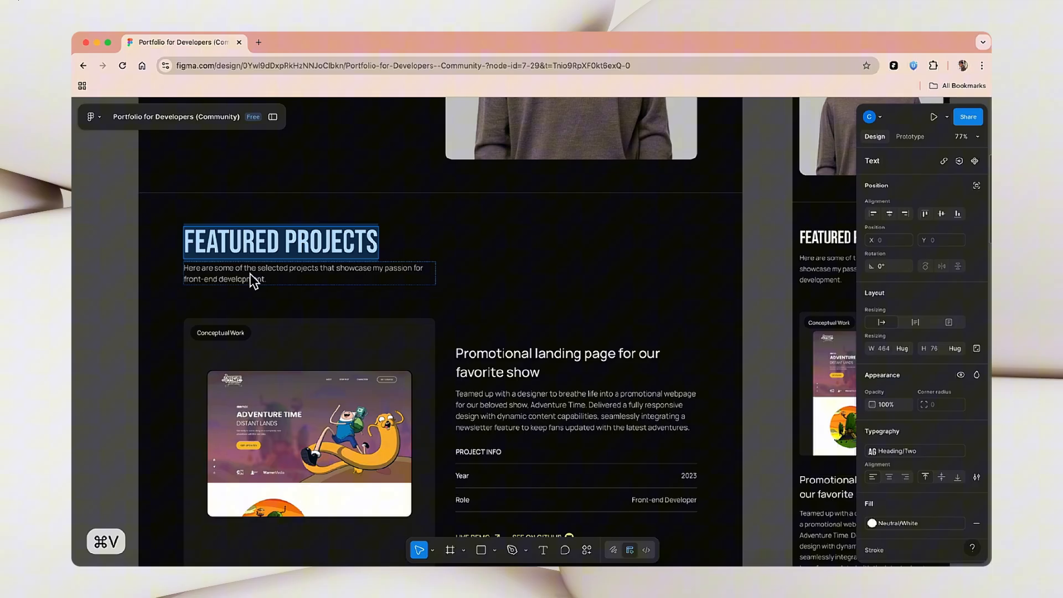
# - Replace the duplicated stack's description with the Featured Projects description from Figma and move the stack down closer to the project cards
pyautogui.doubleClick(251, 274)
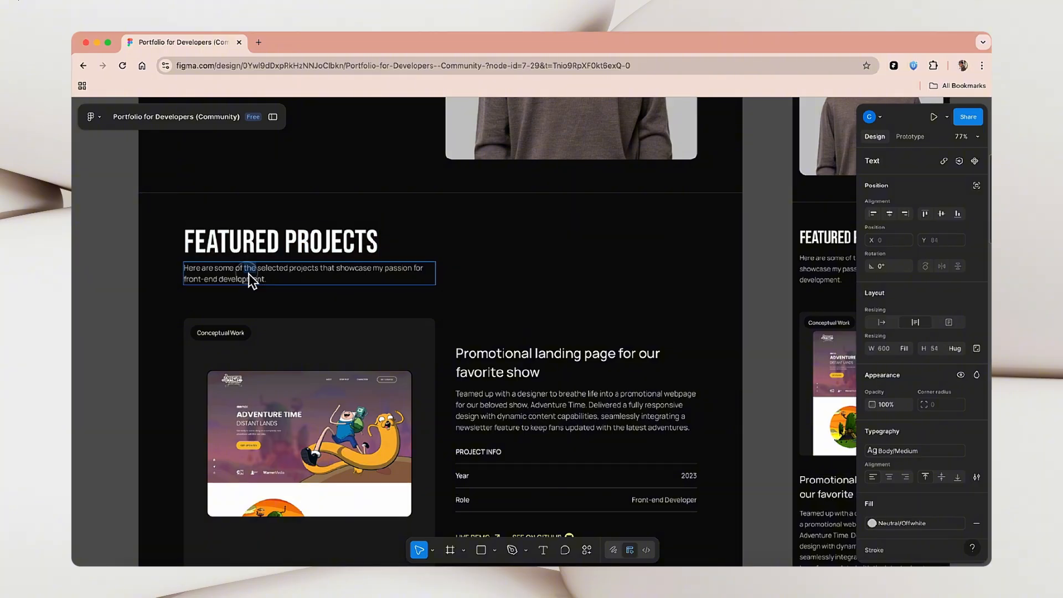
pyautogui.doubleClick(251, 274)
pyautogui.press('super+c')
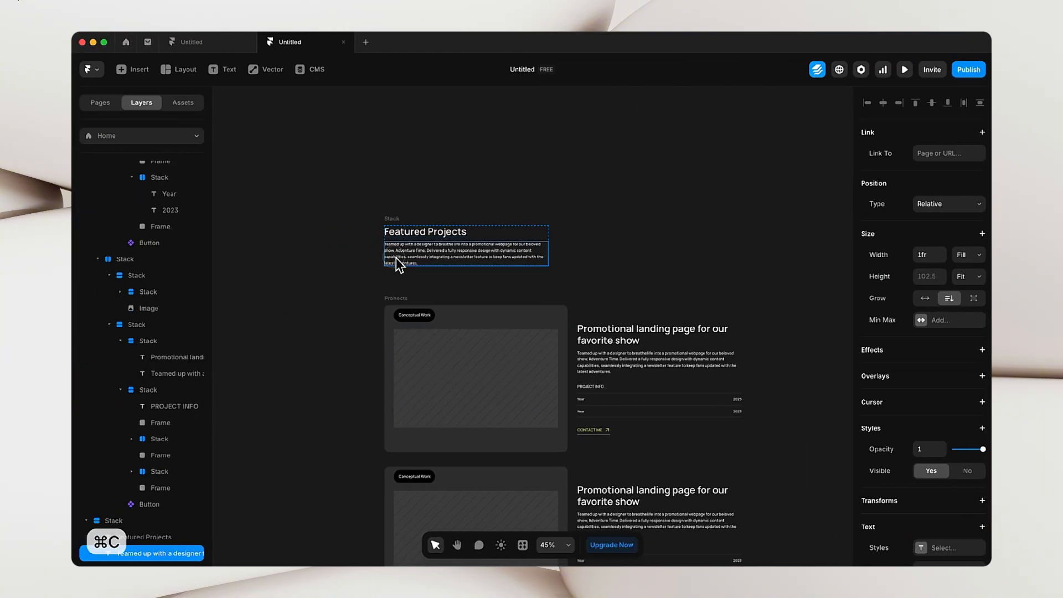
pyautogui.doubleClick(396, 257)
pyautogui.press('super+v')
pyautogui.click(412, 217)
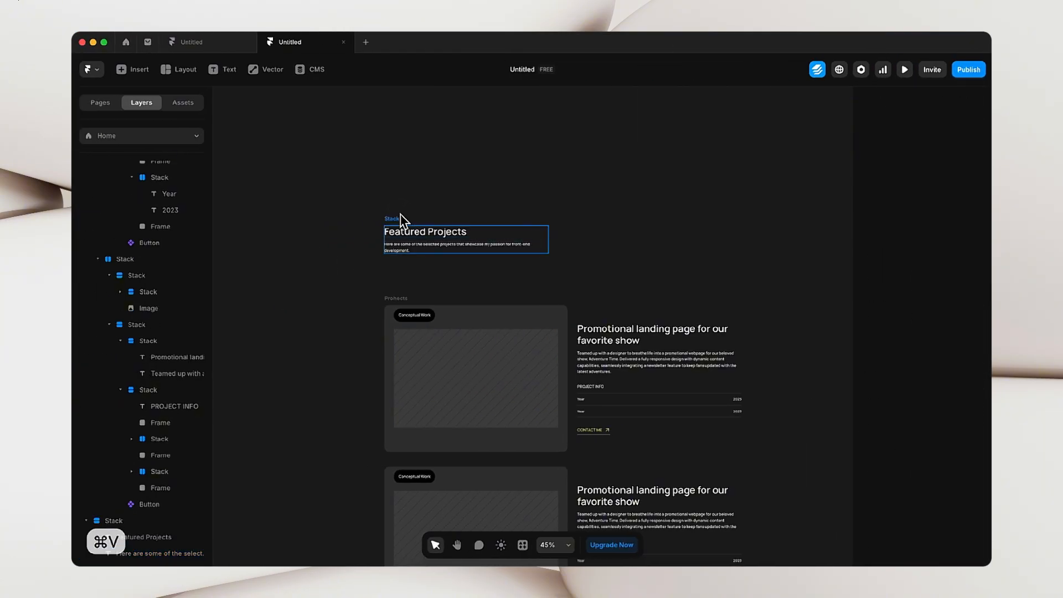
pyautogui.moveTo(398, 217); pyautogui.dragTo(397, 246)
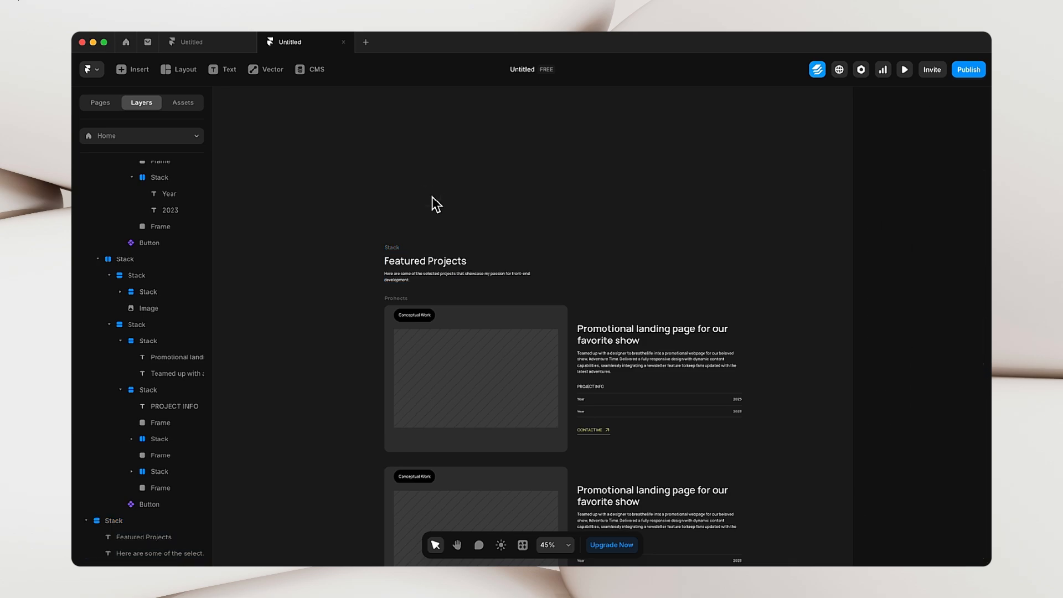
# - Set the Featured Projects heading's font to Bebas Neue and its size to 60 px
pyautogui.click(443, 261)
pyautogui.scroll(-6, 923, 415)
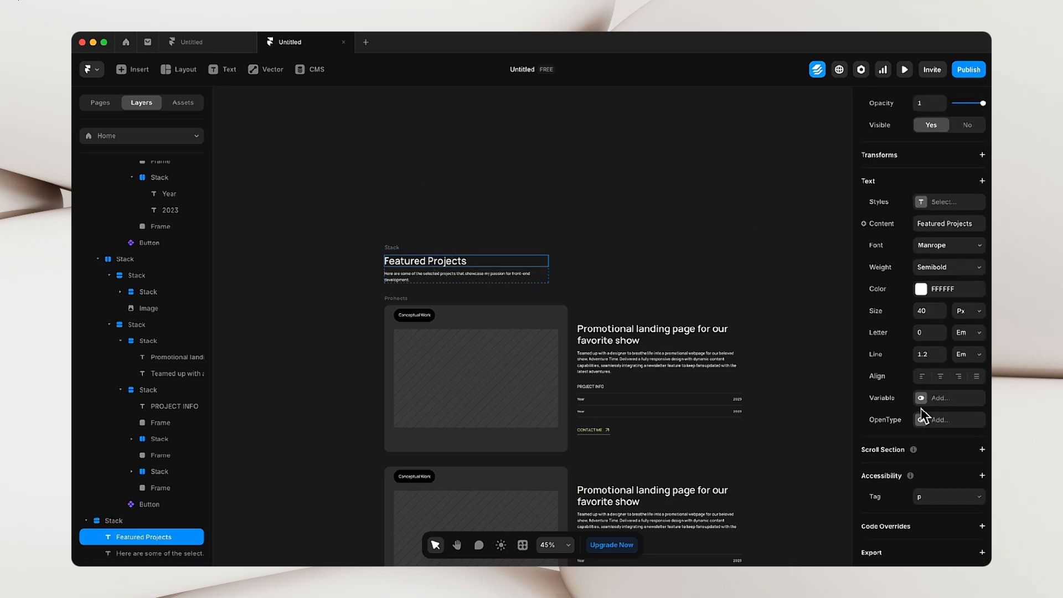
pyautogui.click(944, 249)
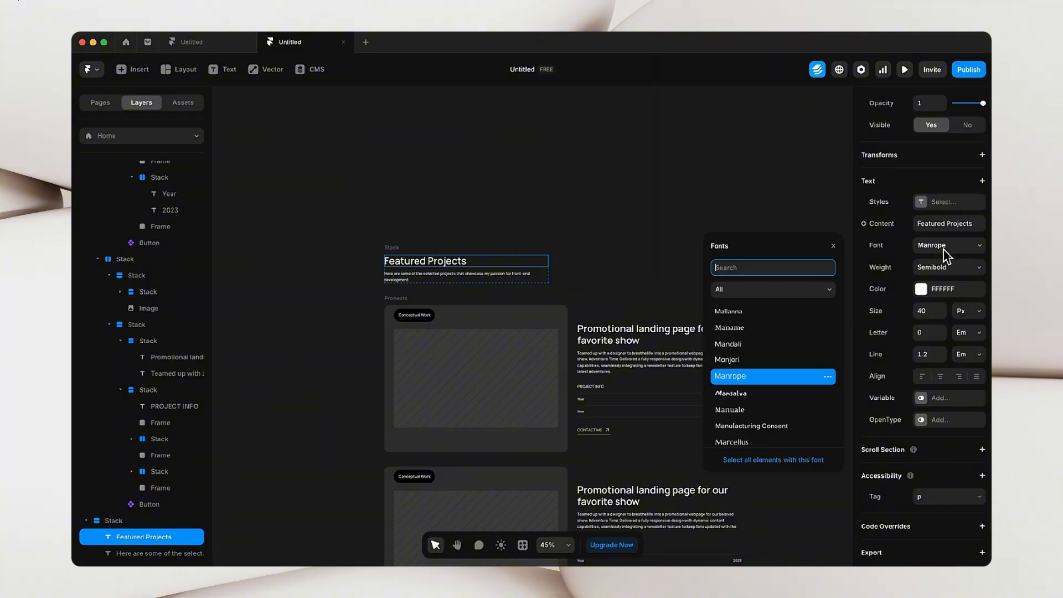
pyautogui.write('beba')
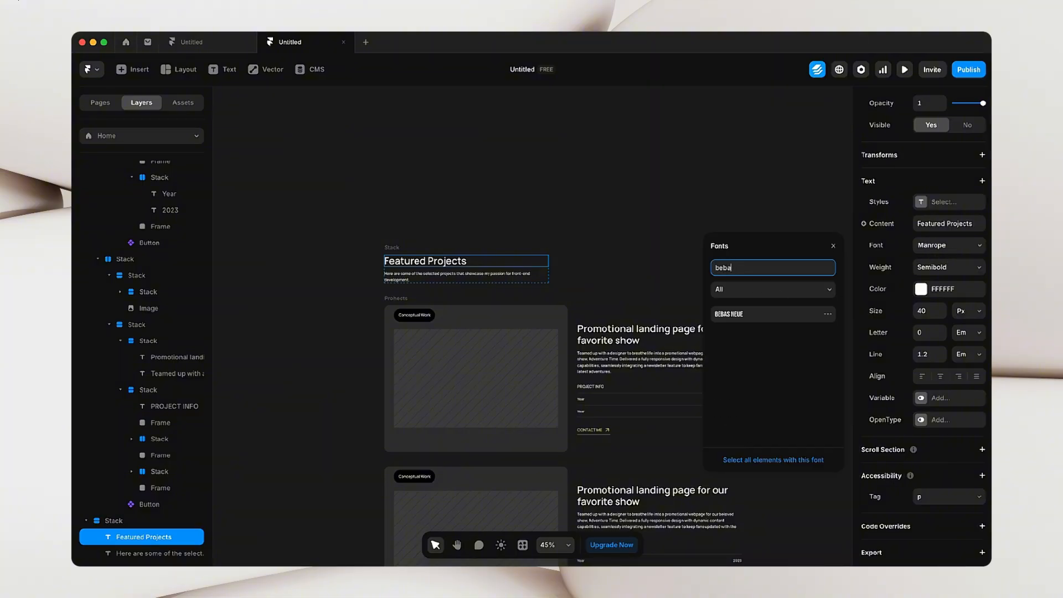
pyautogui.click(762, 315)
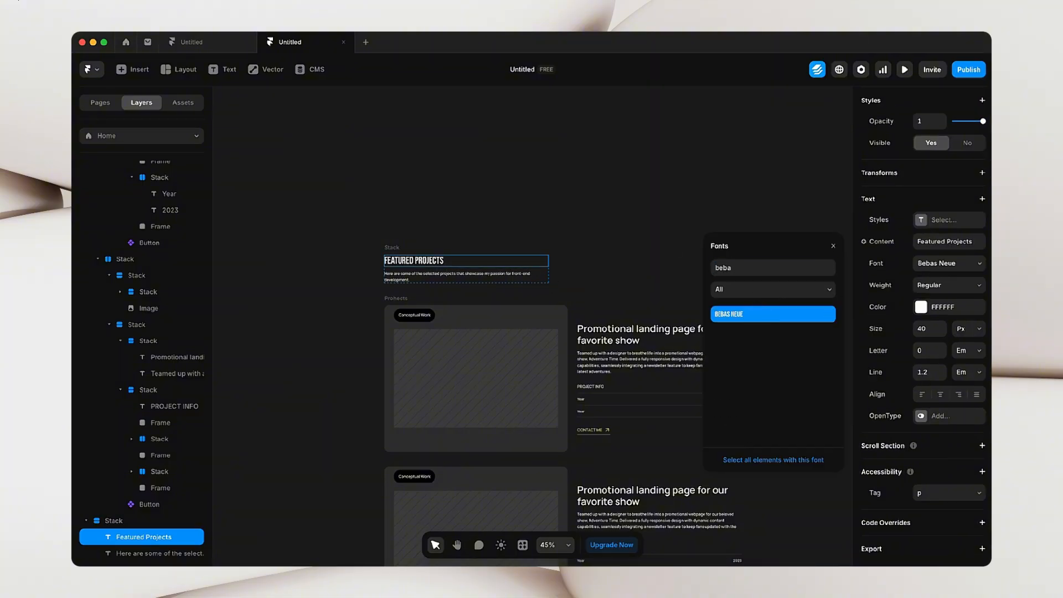
pyautogui.click(929, 329)
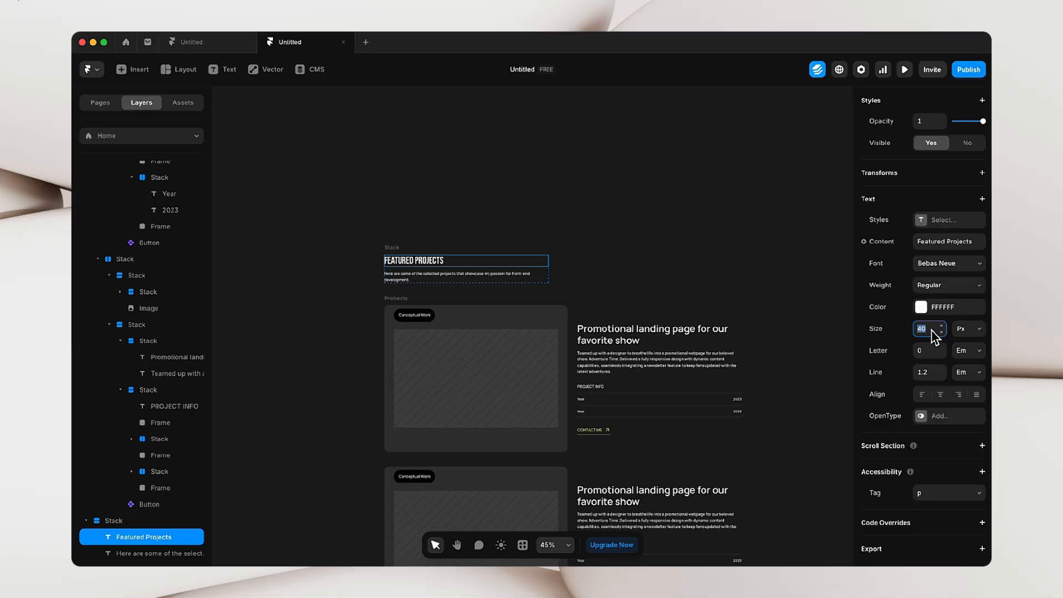
pyautogui.write('60')
pyautogui.click(491, 138)
# - Wrap the Featured Projects heading stack and the Prohects stack together in a new stack
pyautogui.click(396, 244)
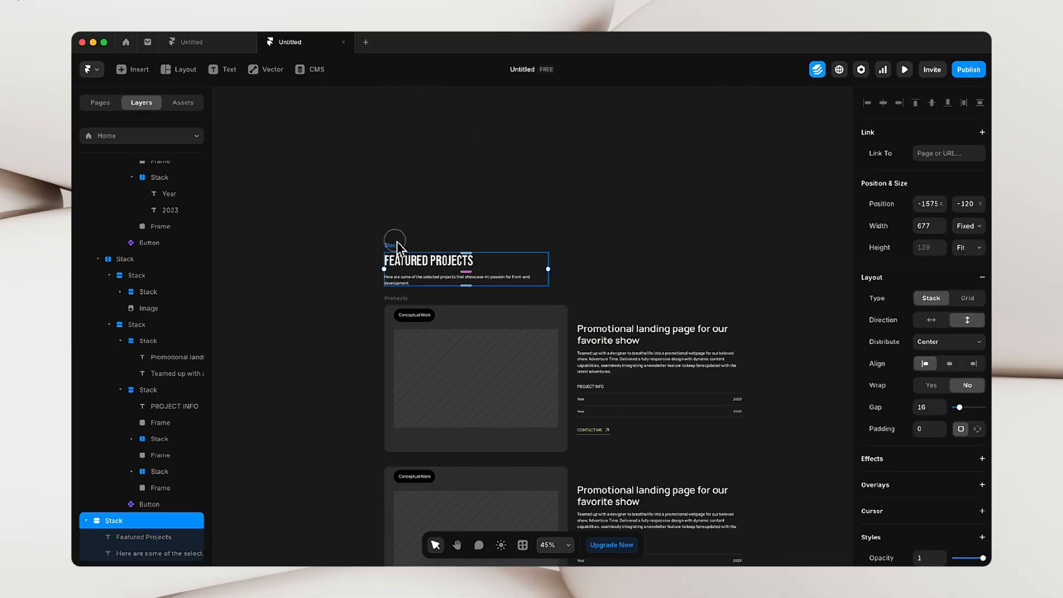
pyautogui.scroll(-5, 397, 243)
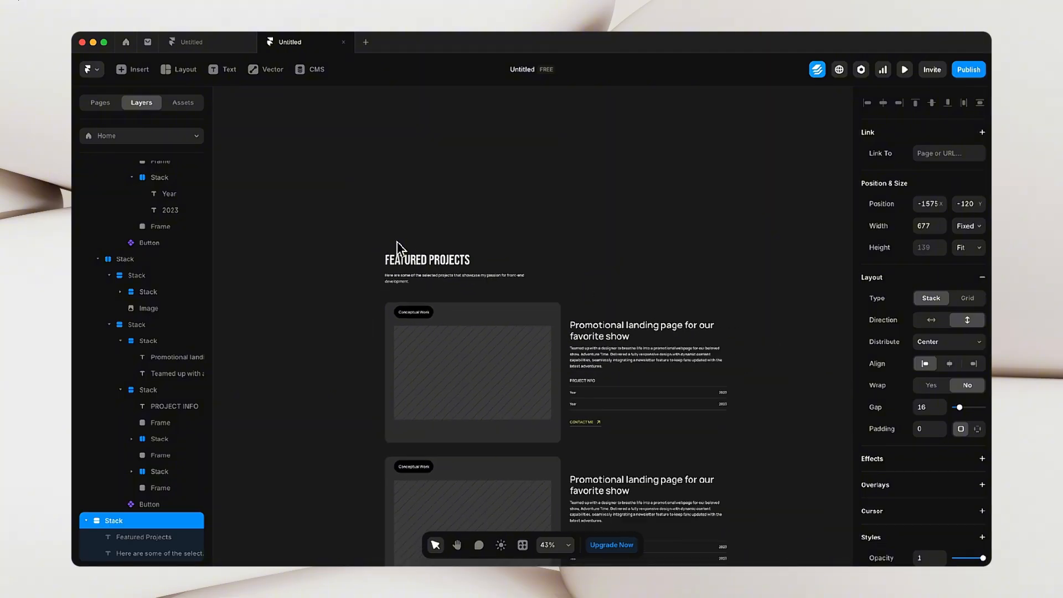
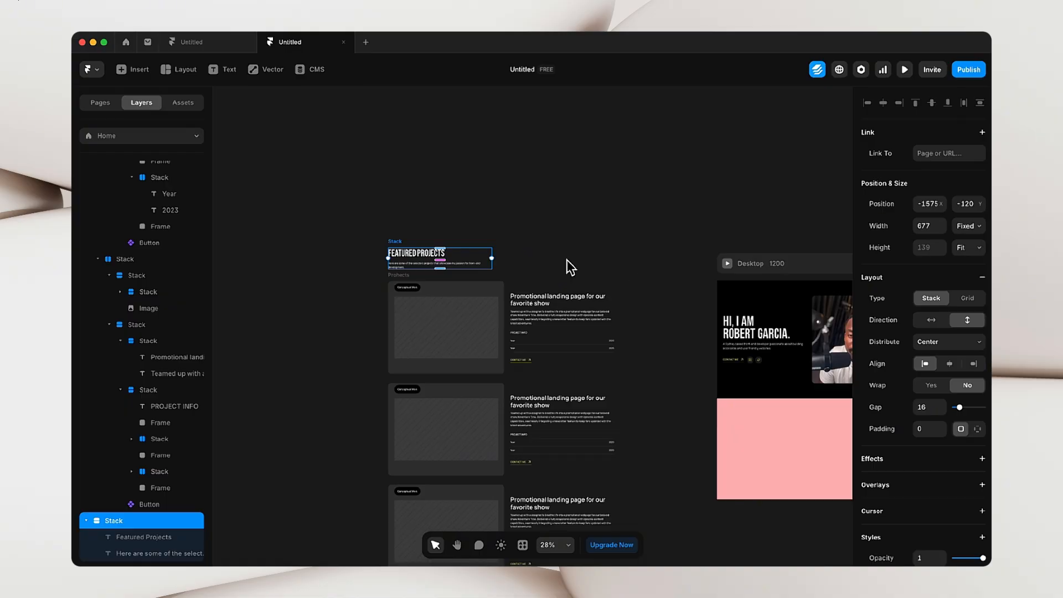
pyautogui.scroll(-3, 520, 256)
pyautogui.scroll(-2, 519, 249)
pyautogui.moveTo(373, 139); pyautogui.dragTo(622, 497)
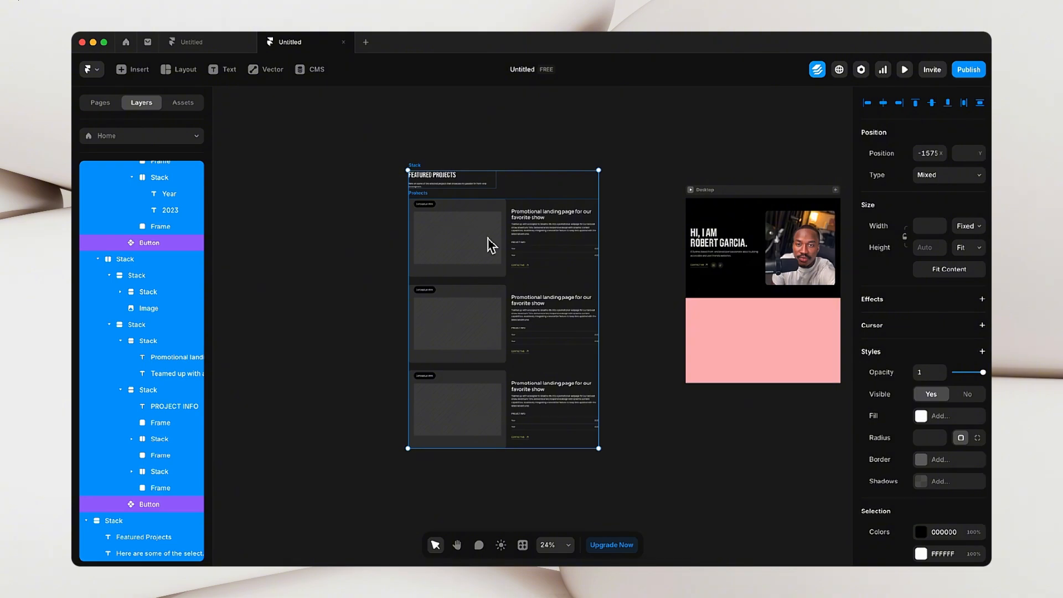
pyautogui.rightClick(510, 195)
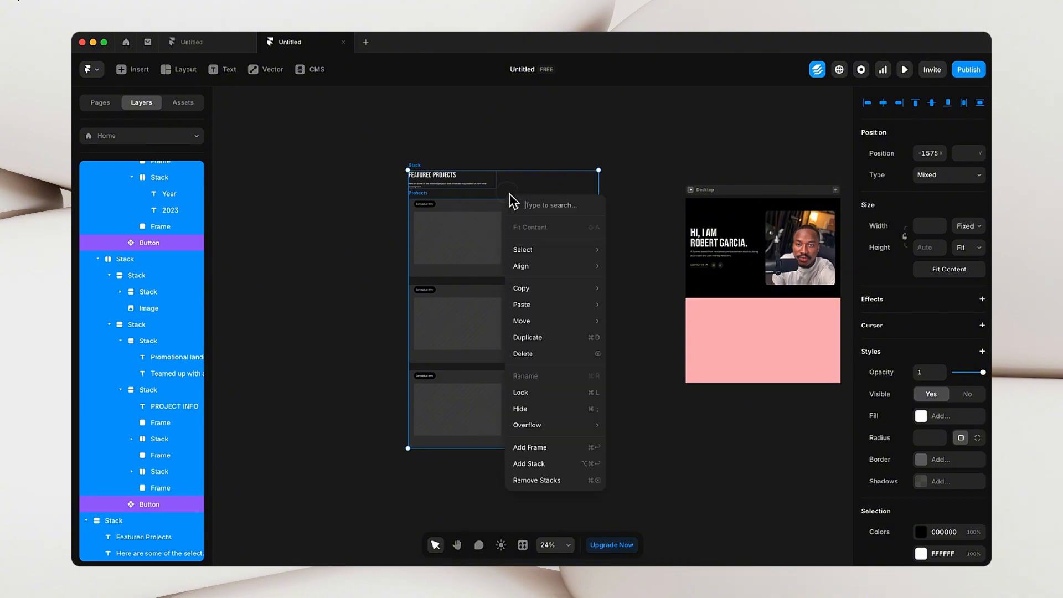
pyautogui.click(555, 466)
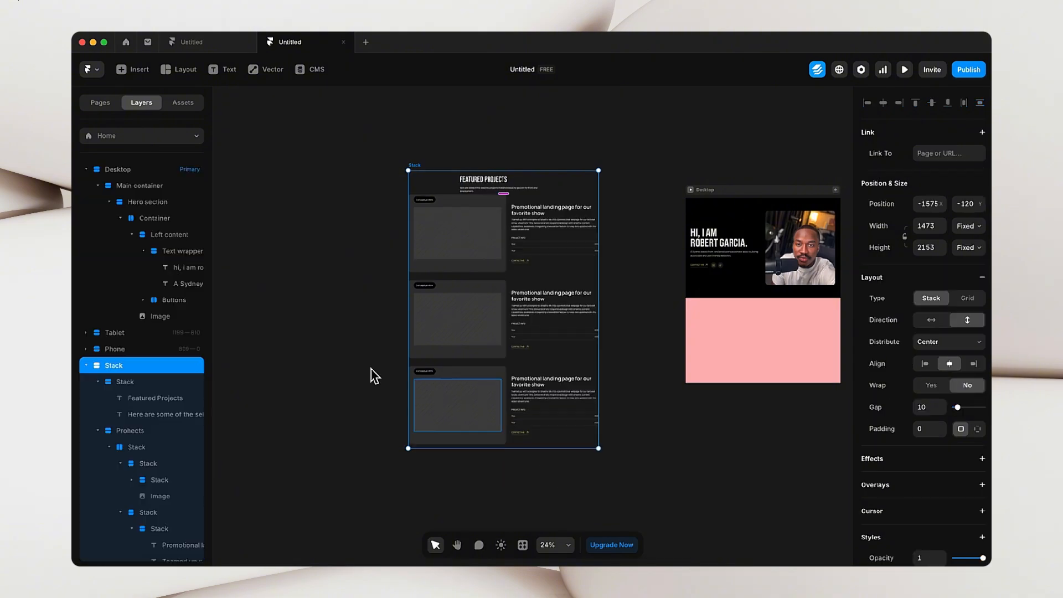
# - Rename the new outer stack holding the heading and project cards as Container
pyautogui.doubleClick(143, 367)
pyautogui.write('Co')
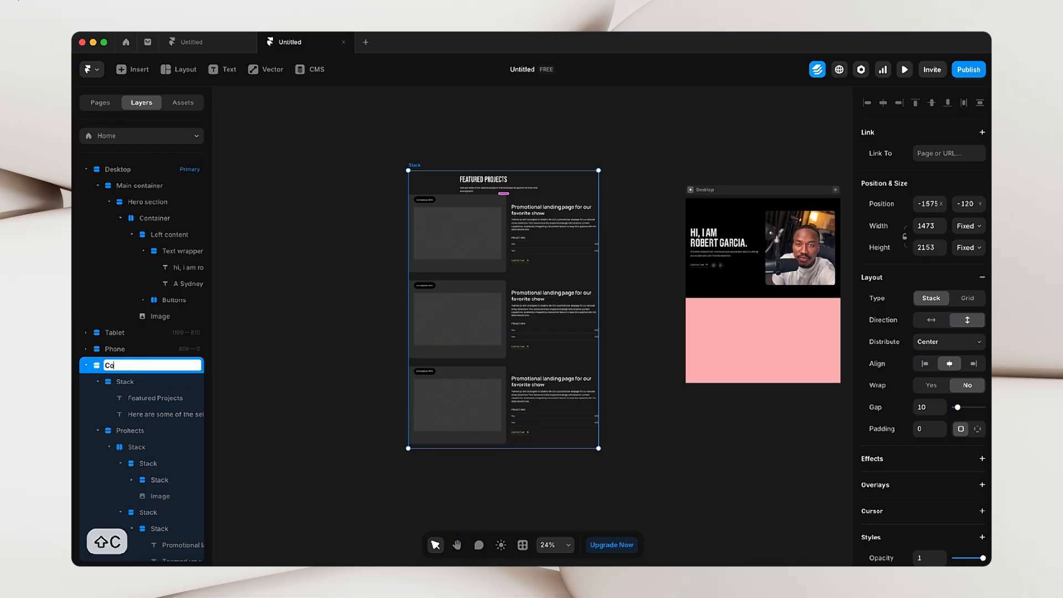
pyautogui.write('n tainer')
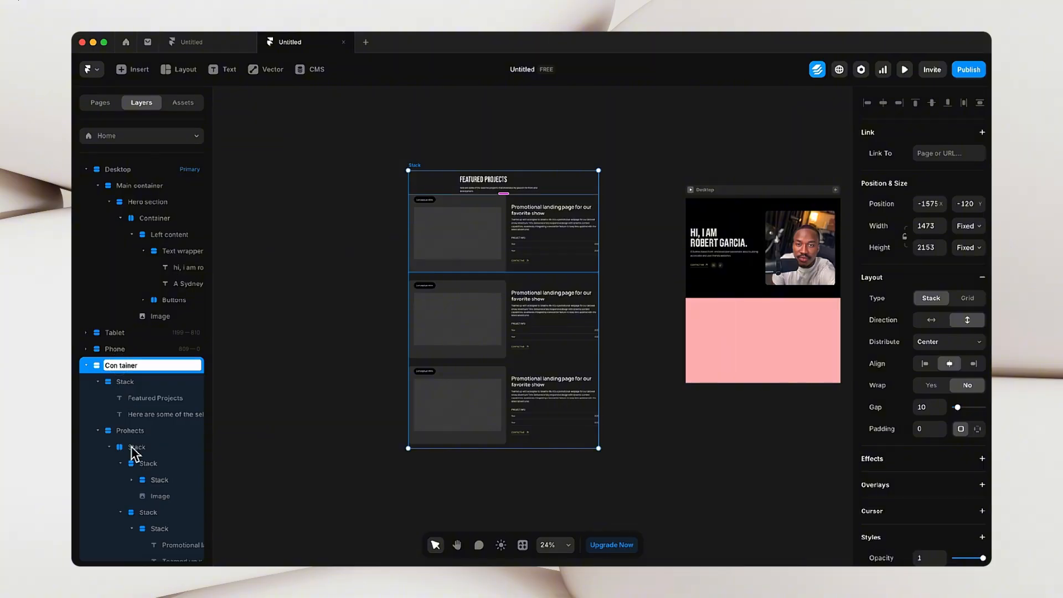
pyautogui.click(398, 339)
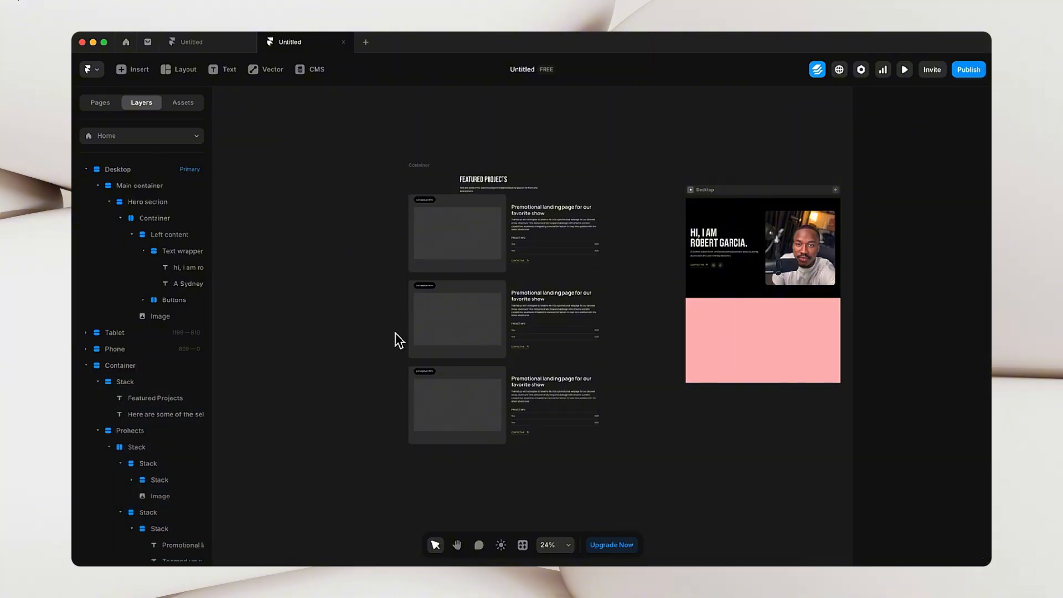
# - Set the new Container's height to Fit Content and align its children to the left
pyautogui.click(431, 172)
pyautogui.click(975, 248)
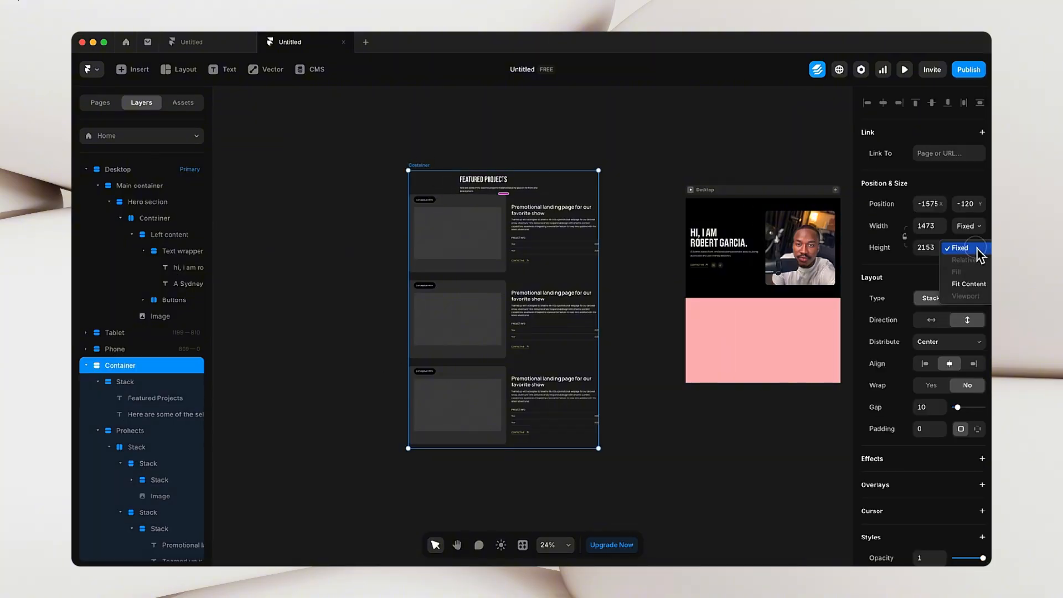
pyautogui.click(968, 285)
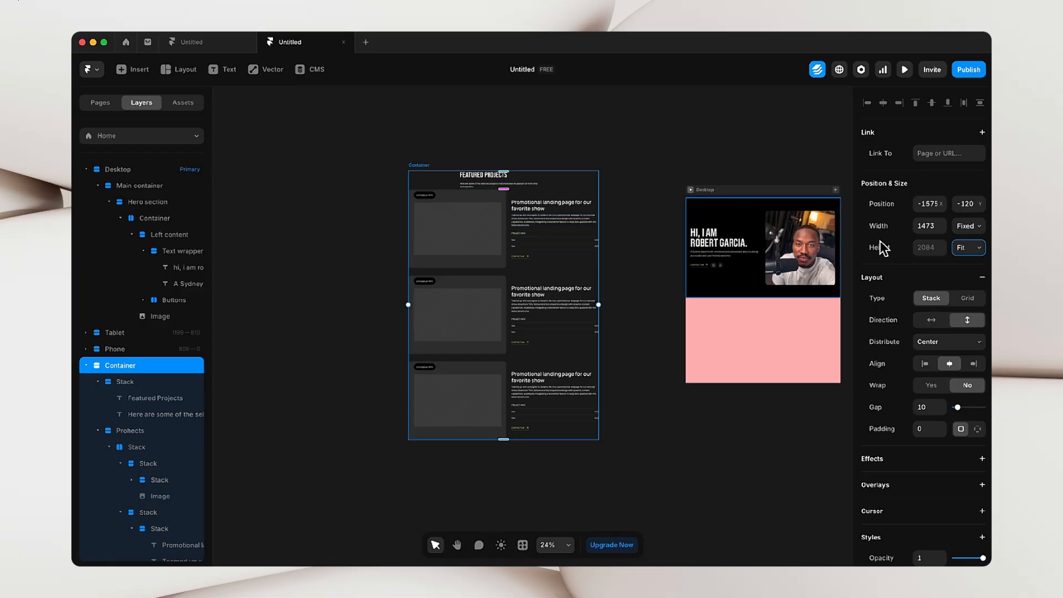
pyautogui.click(925, 364)
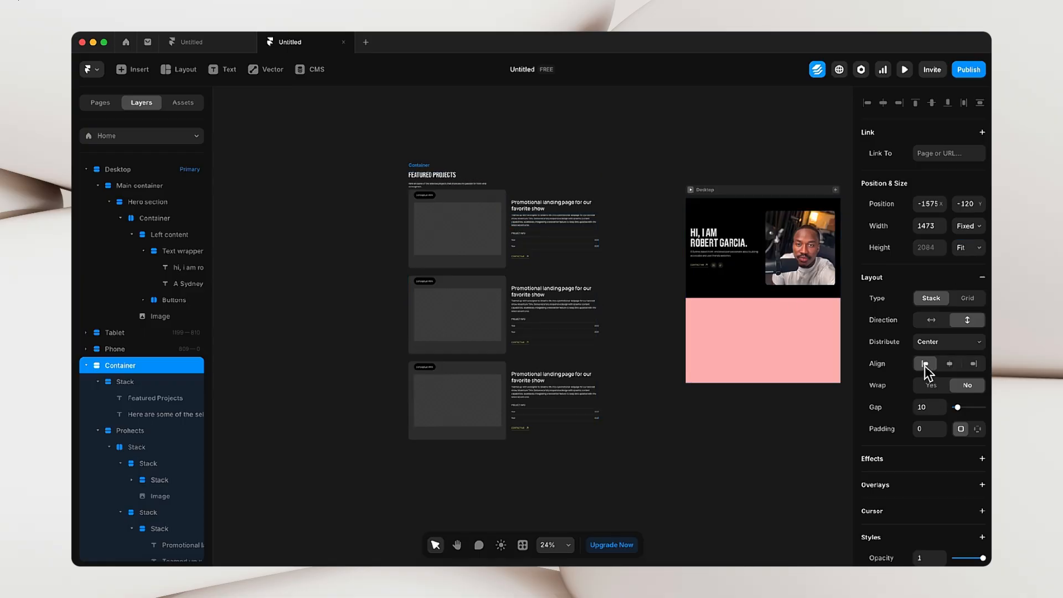
# - Set the new Container's gap to 60 and move it to about X -1373, Y 70 on the canvas
pyautogui.click(932, 411)
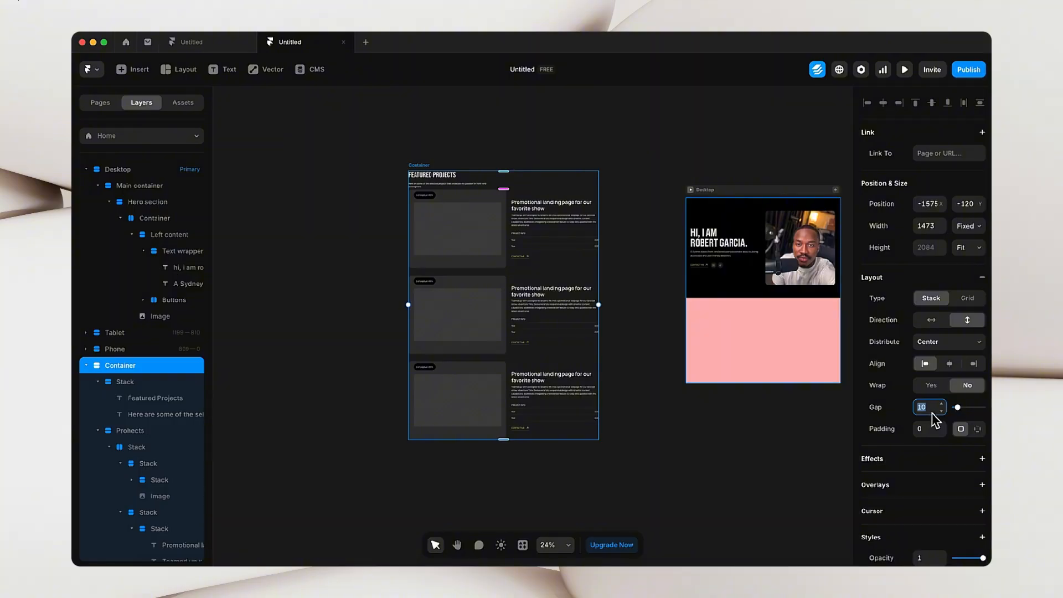
pyautogui.write('69')
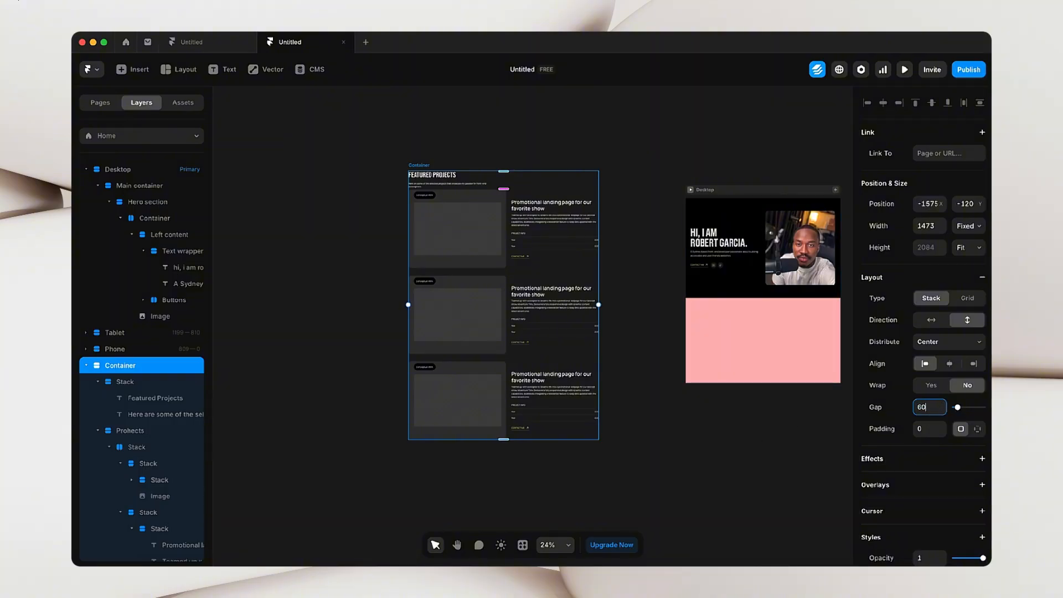
pyautogui.click(621, 466)
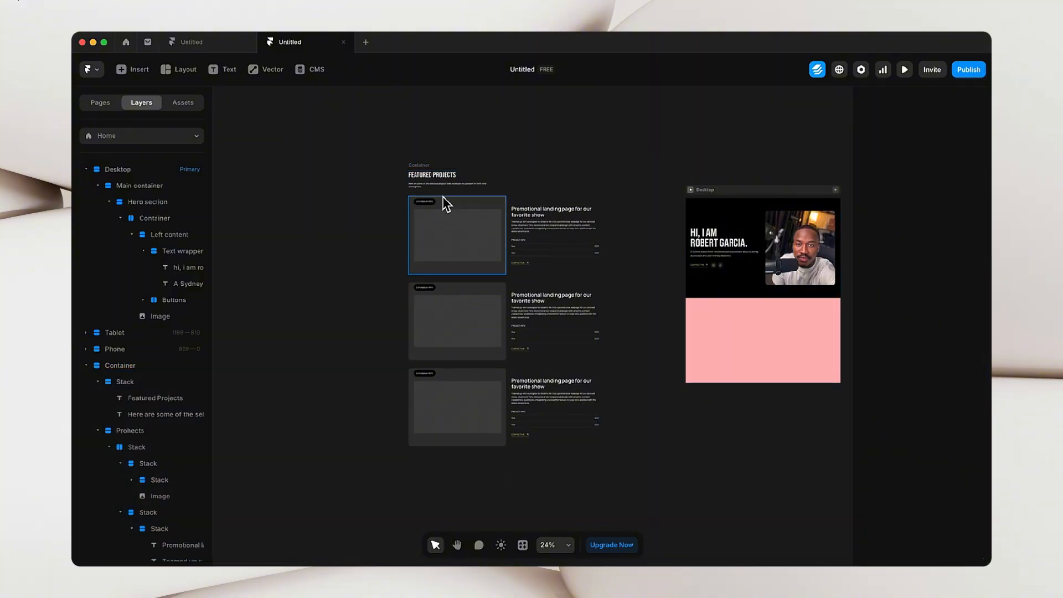
pyautogui.moveTo(434, 176); pyautogui.dragTo(460, 200)
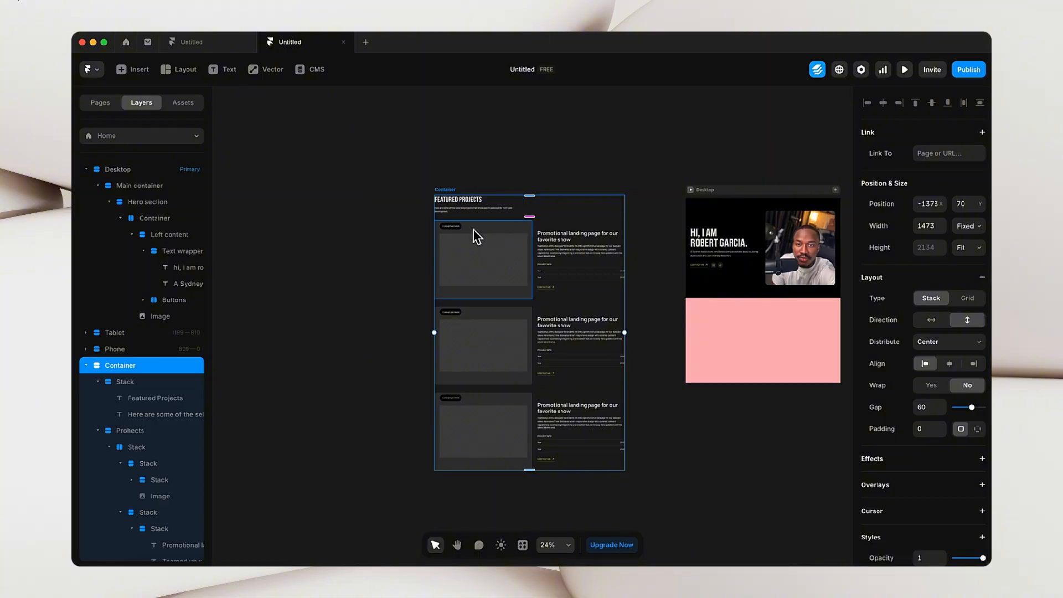
# - Draw a frame about 1648 by 2436 on the empty canvas left of the Featured Projects Container
pyautogui.click(364, 268)
pyautogui.hscroll(-5, 443, 249)
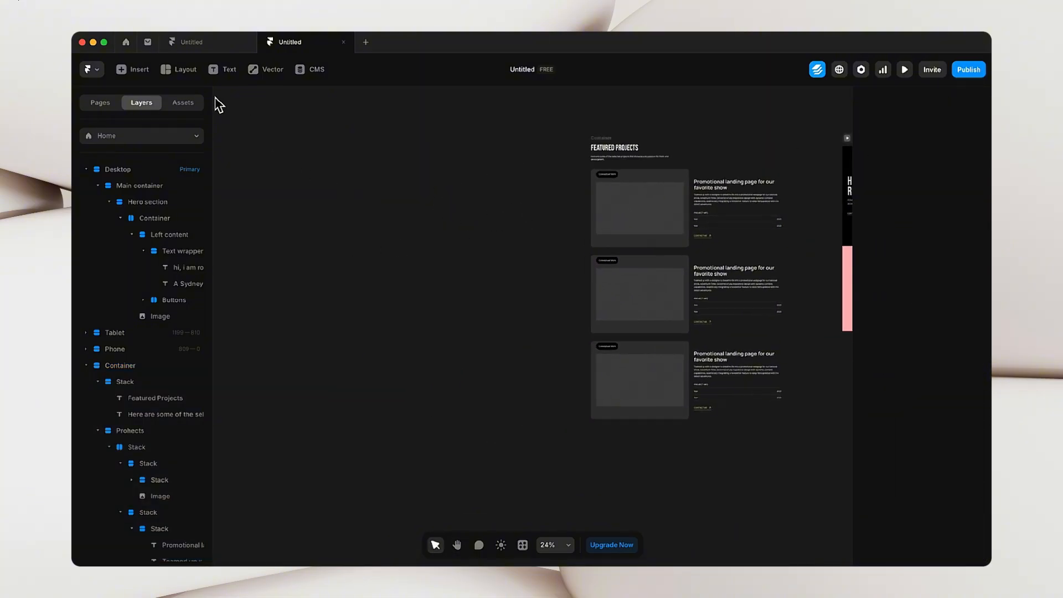
pyautogui.click(185, 72)
pyautogui.click(182, 105)
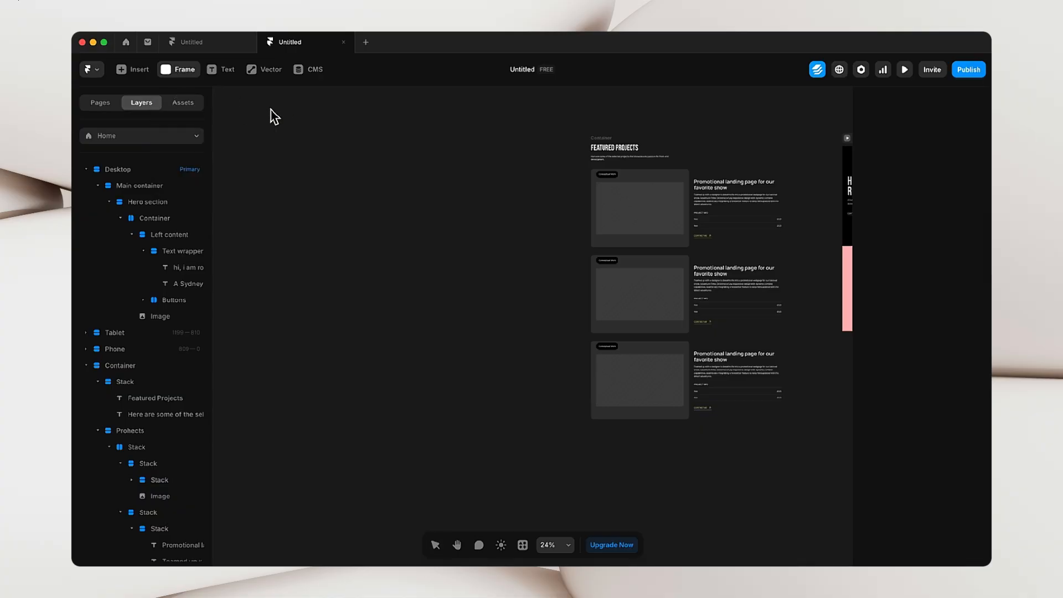
pyautogui.moveTo(312, 138); pyautogui.dragTo(525, 451)
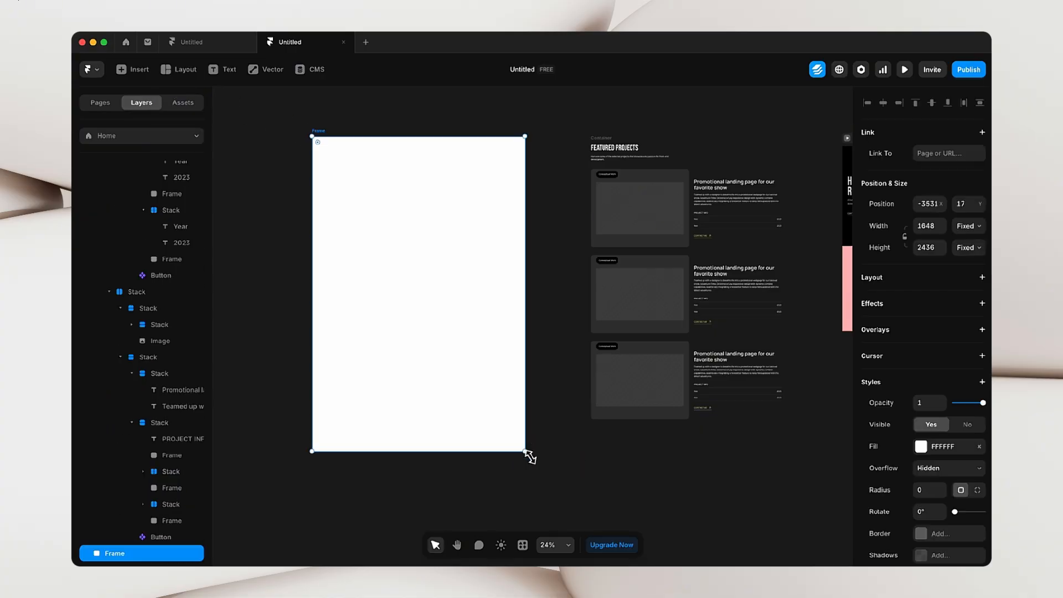
# - Rename the new empty frame as Projects section
pyautogui.doubleClick(136, 554)
pyautogui.write('Pro')
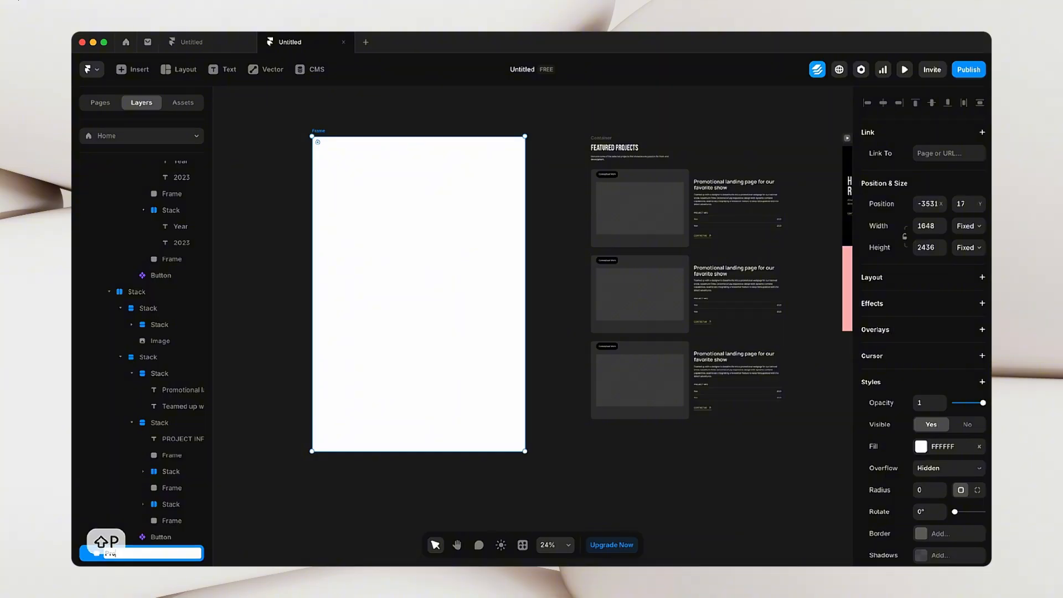
pyautogui.write('jects')
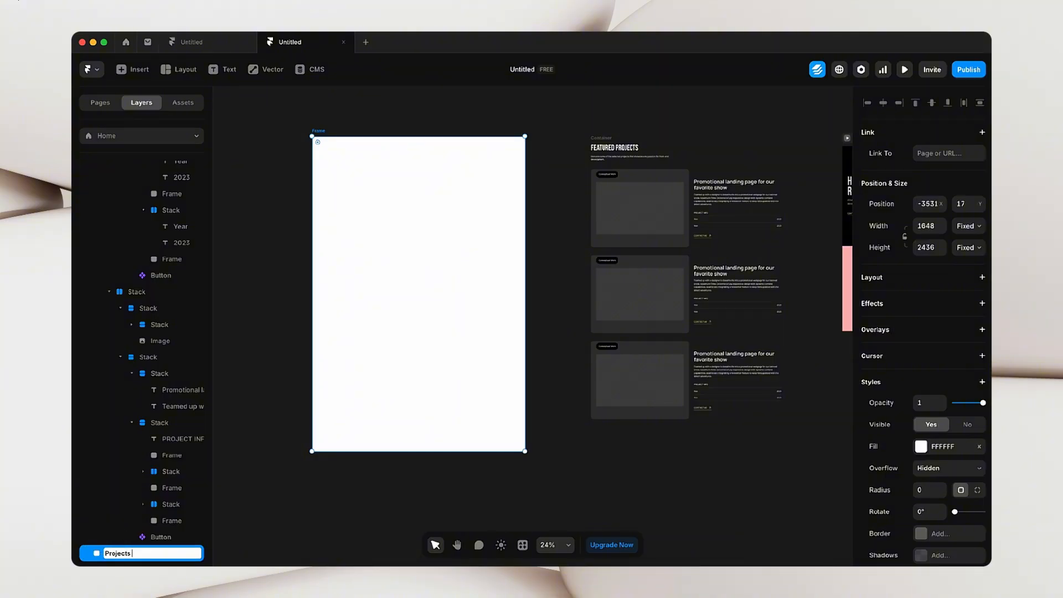
pyautogui.write(' section')
pyautogui.click(358, 532)
# - Remove the white fill from the Projects section frame
pyautogui.press('h')
pyautogui.moveTo(433, 493); pyautogui.dragTo(464, 523)
pyautogui.press('v')
pyautogui.click(455, 447)
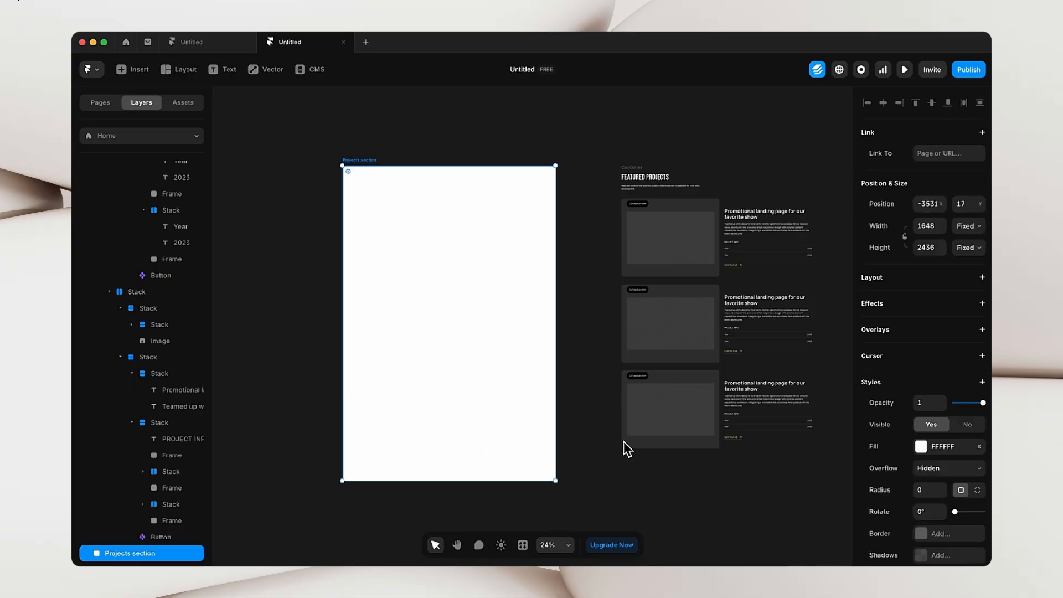
pyautogui.click(979, 446)
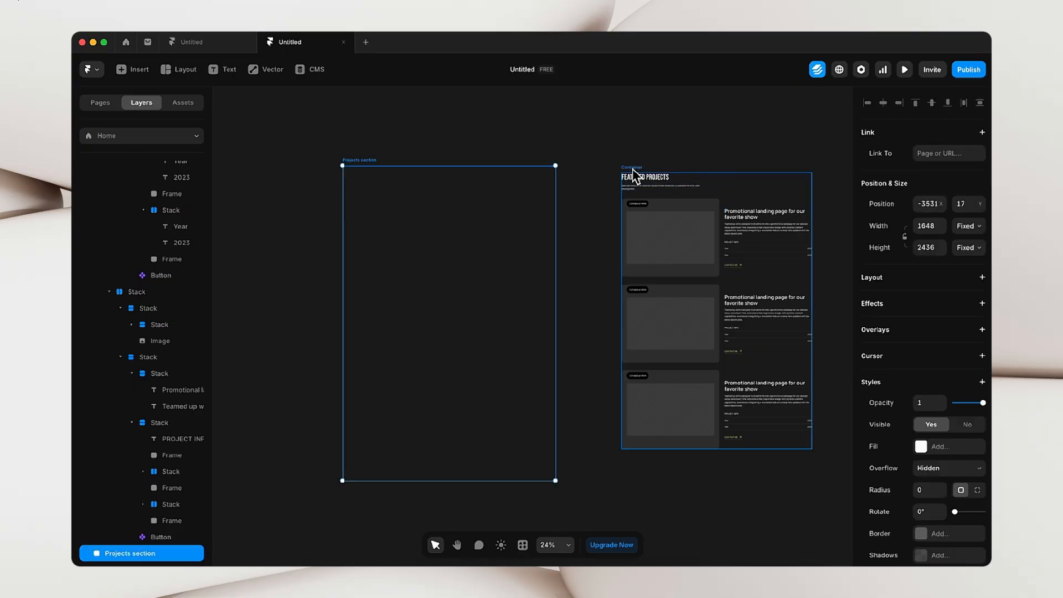
# - Nest the Featured Projects Container in the Projects section frame and make the frame a vertical stack with Fit Content height
pyautogui.moveTo(632, 168); pyautogui.dragTo(499, 188)
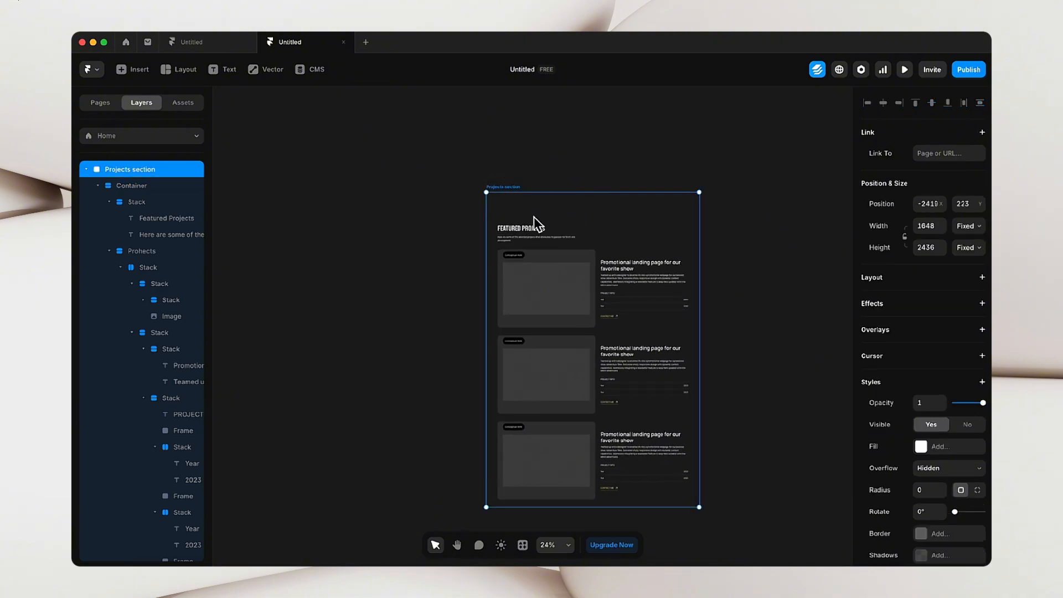
pyautogui.click(875, 283)
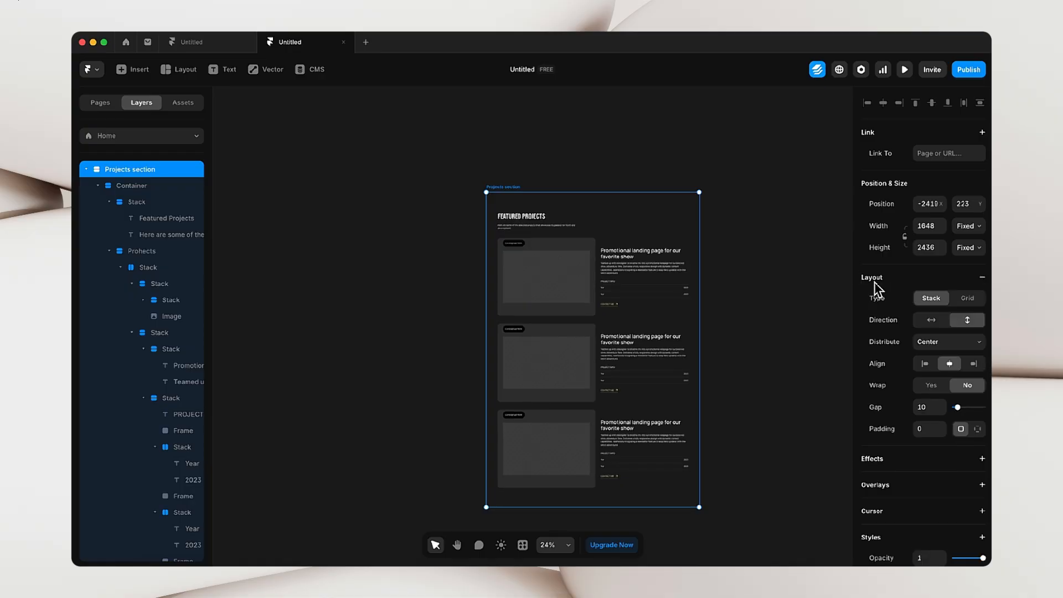
pyautogui.click(971, 249)
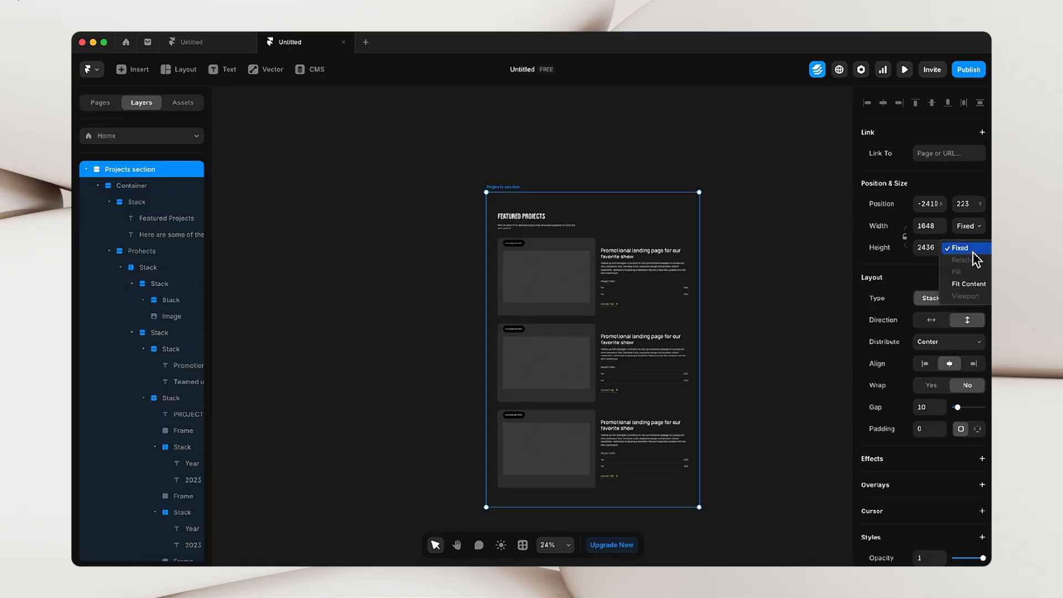
pyautogui.click(968, 284)
# - Match the Hero section's padding on the Projects section: 100 top and bottom, 40 right and left
pyautogui.moveTo(759, 135); pyautogui.dragTo(423, 288)
pyautogui.press('v')
pyautogui.click(523, 408)
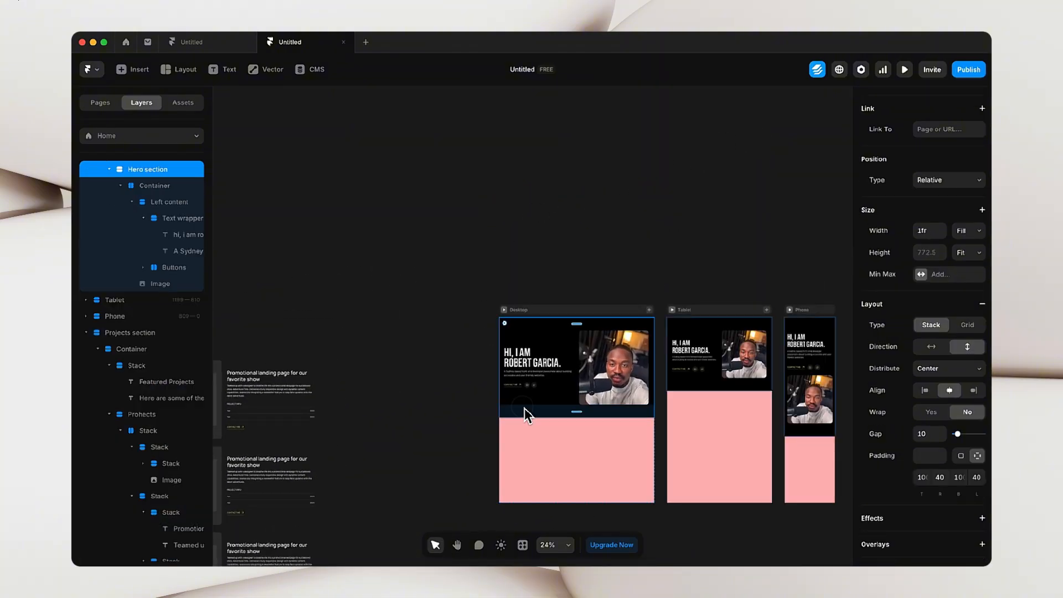
pyautogui.scroll(-2, 941, 426)
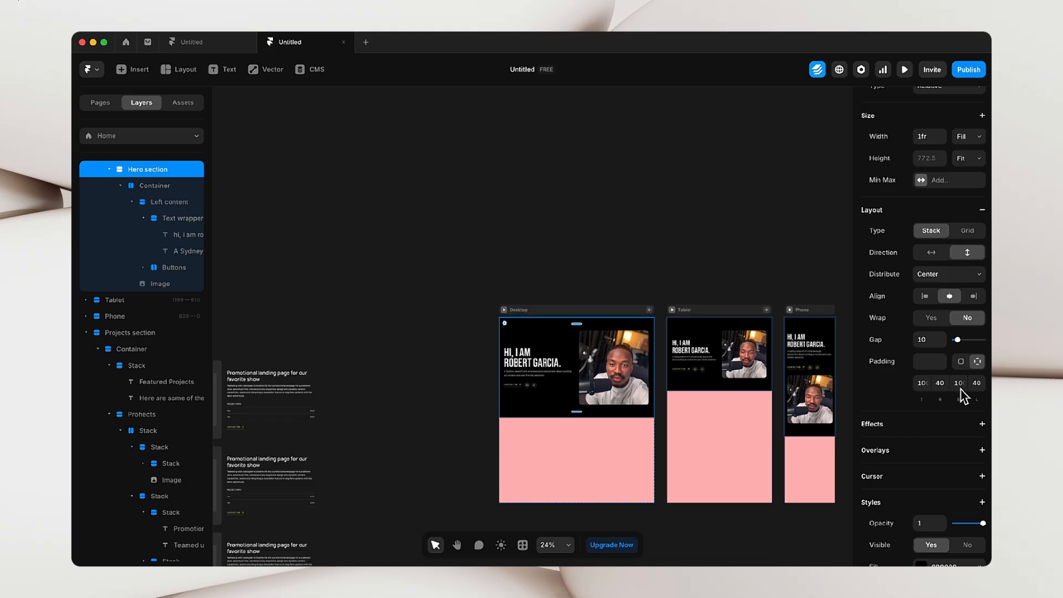
pyautogui.moveTo(393, 254); pyautogui.dragTo(698, 197)
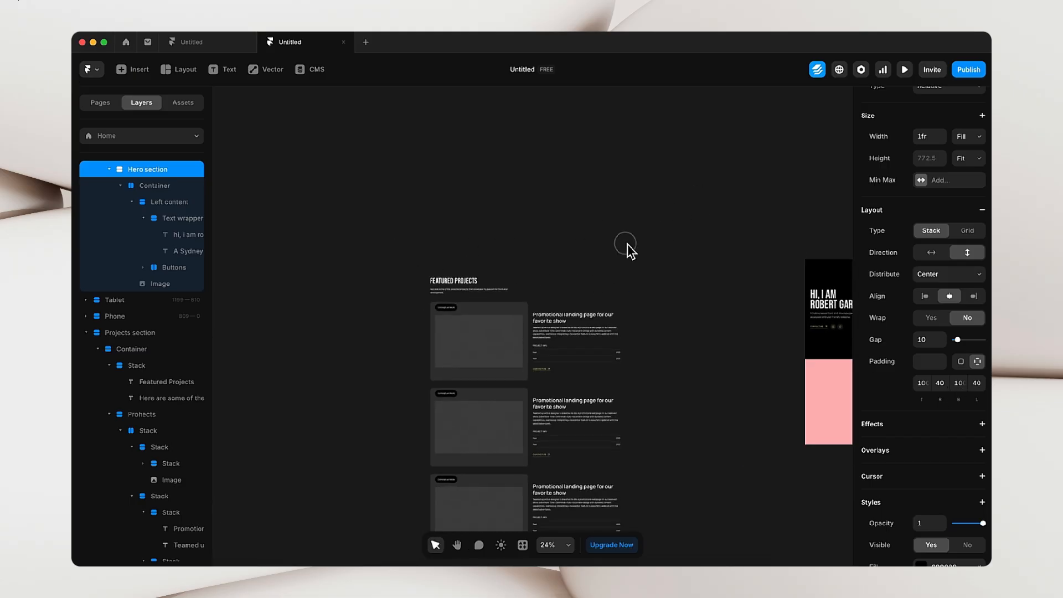
pyautogui.click(430, 271)
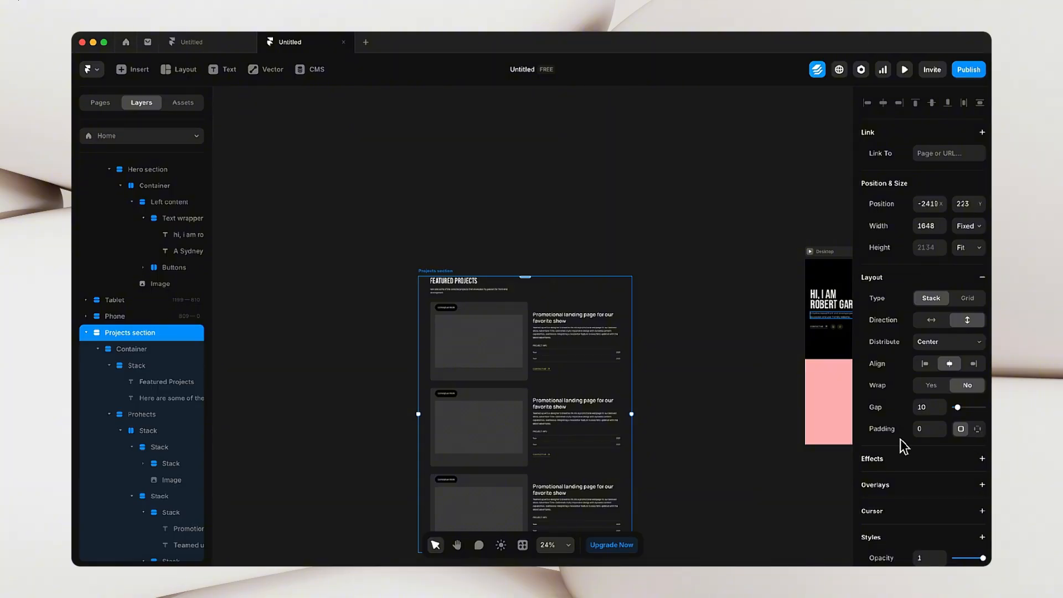
pyautogui.click(977, 429)
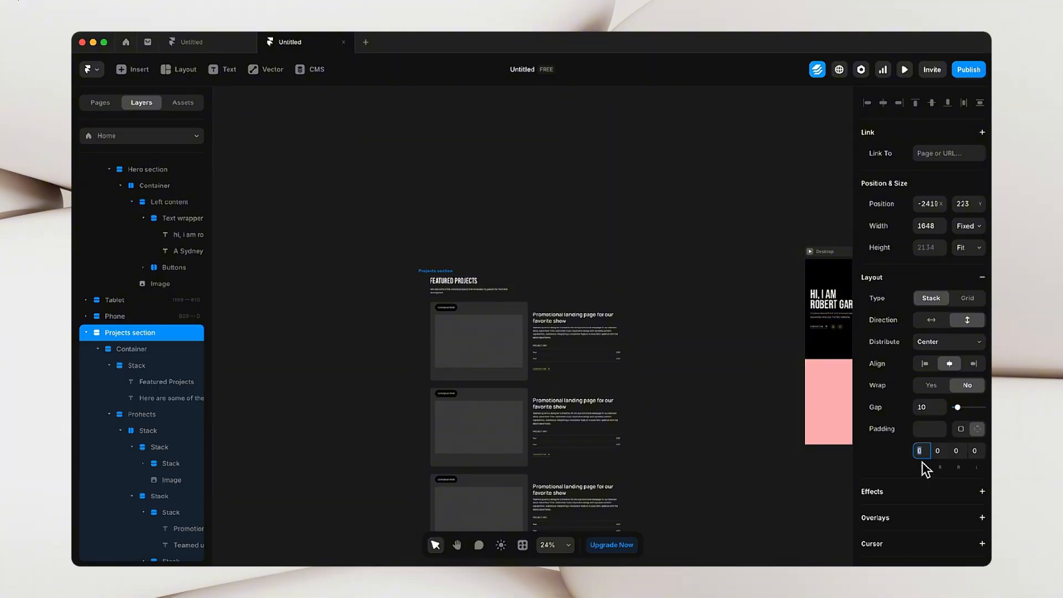
pyautogui.write('100')
pyautogui.press('Tab')
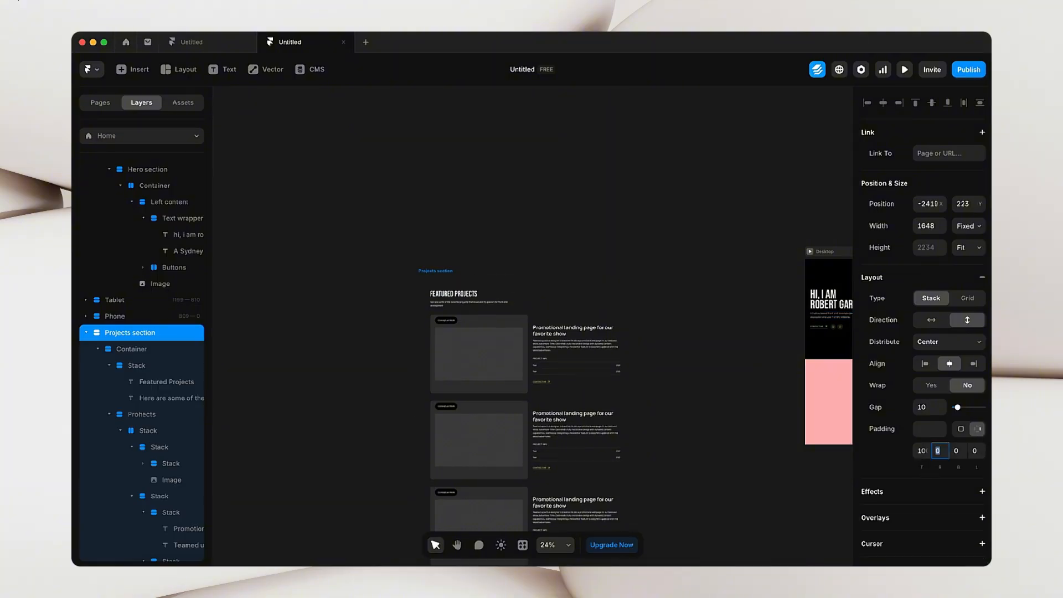
pyautogui.write('40')
pyautogui.press('Tab')
pyautogui.write('100')
pyautogui.press('Tab')
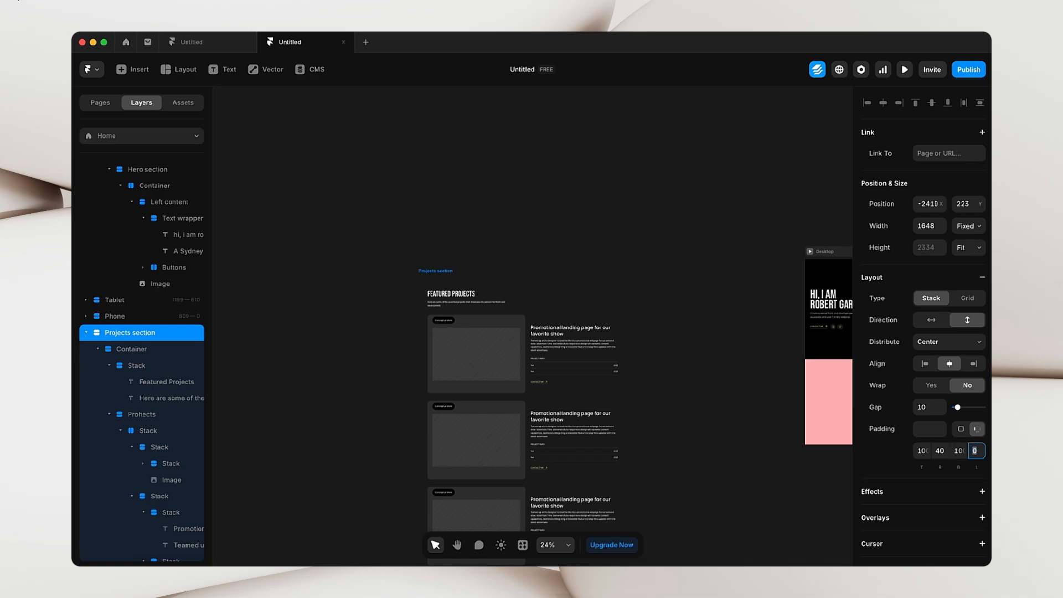
pyautogui.write('40')
pyautogui.click(556, 261)
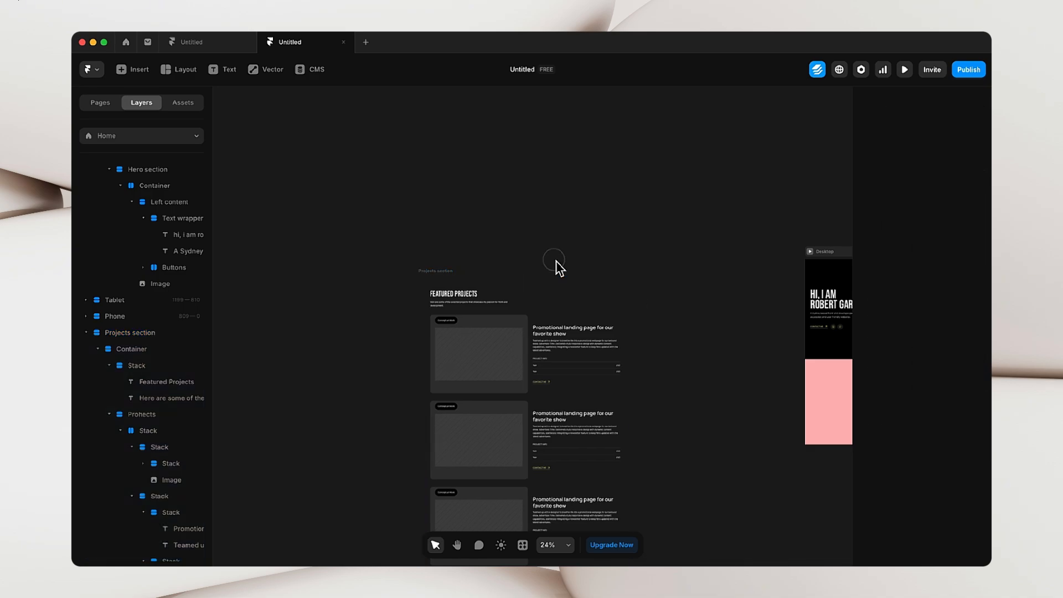
pyautogui.click(452, 271)
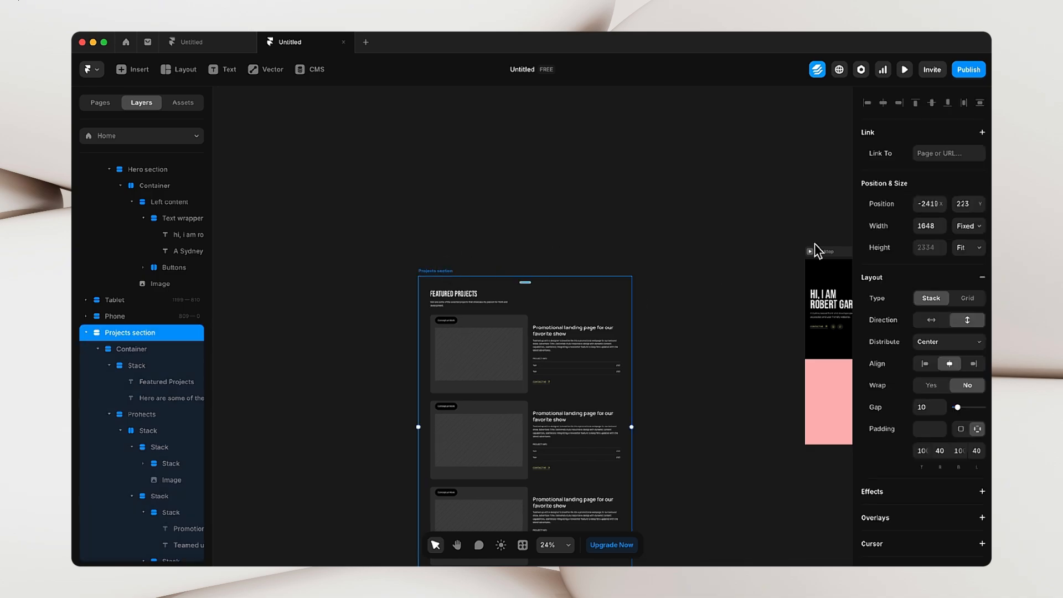
pyautogui.click(932, 231)
pyautogui.click(326, 198)
# - Set the width of the heading and description stack in the Projects section's Container to Fill
pyautogui.moveTo(394, 208); pyautogui.dragTo(402, 173)
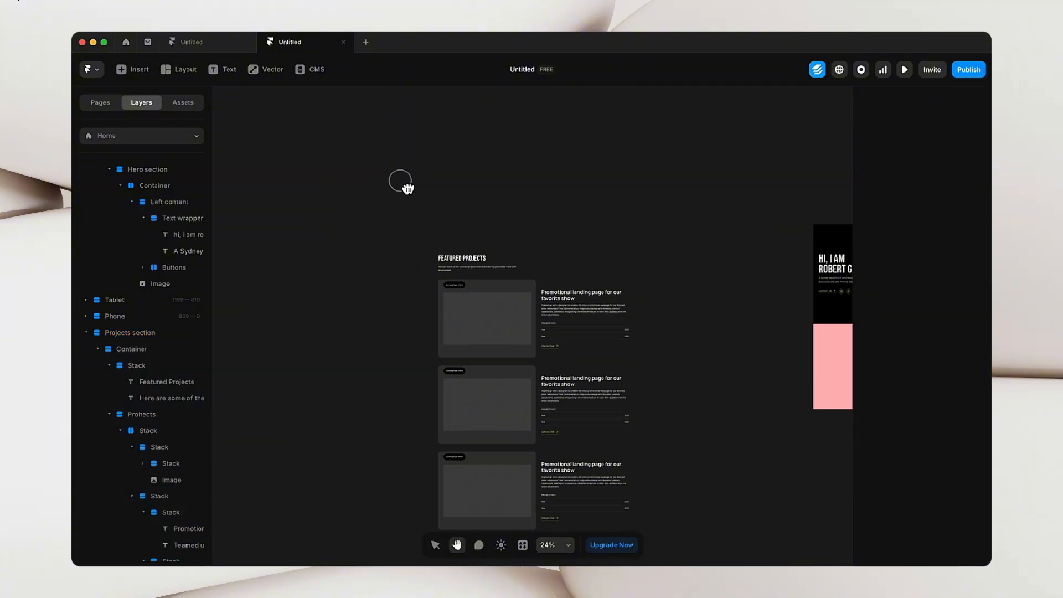
pyautogui.moveTo(380, 249); pyautogui.dragTo(387, 195)
pyautogui.press('v')
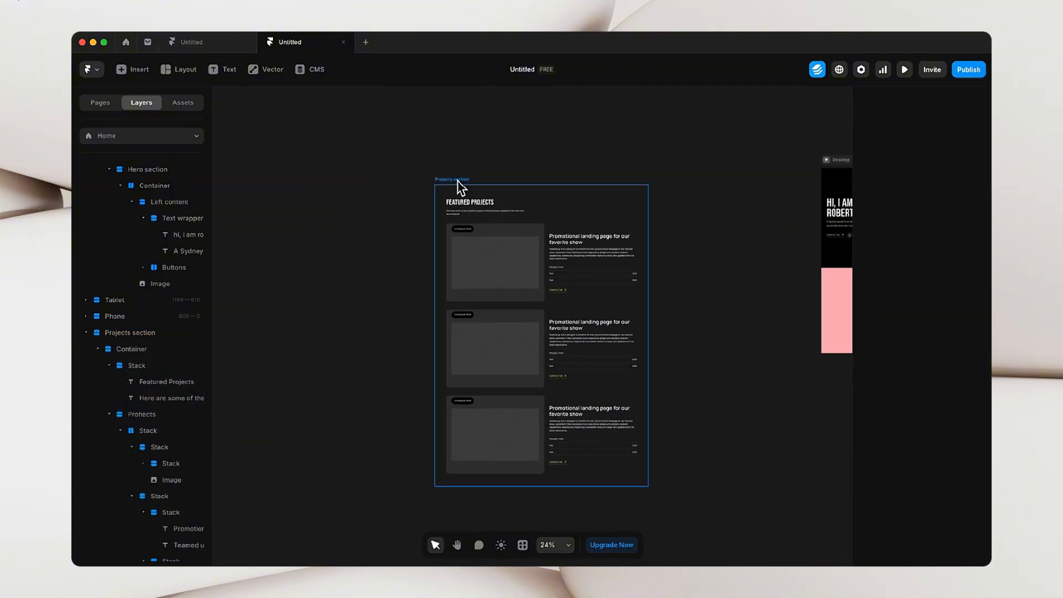
pyautogui.click(460, 187)
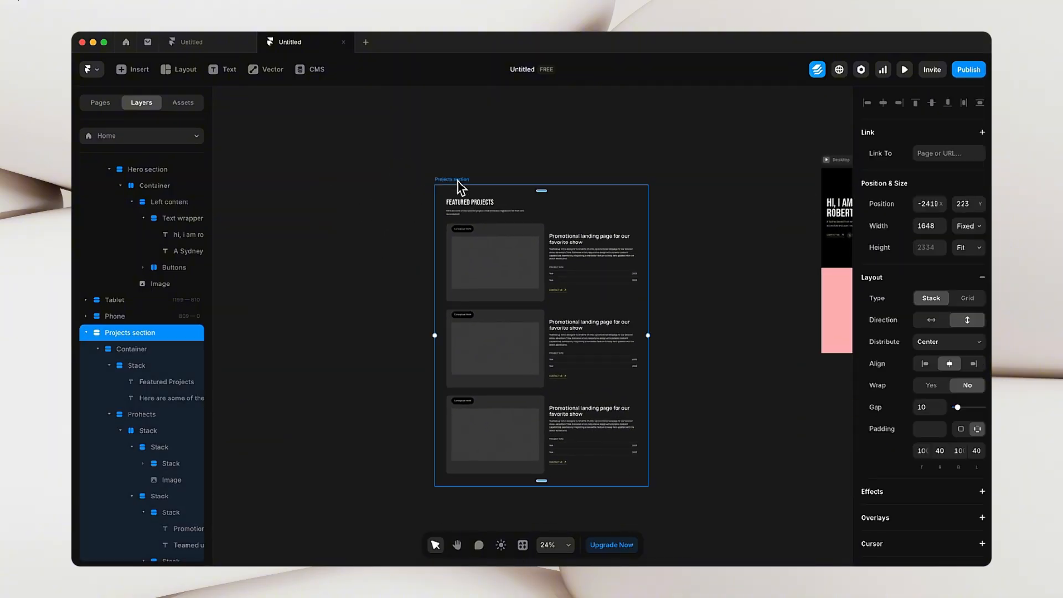
pyautogui.click(137, 349)
pyautogui.scroll(1, 165, 407)
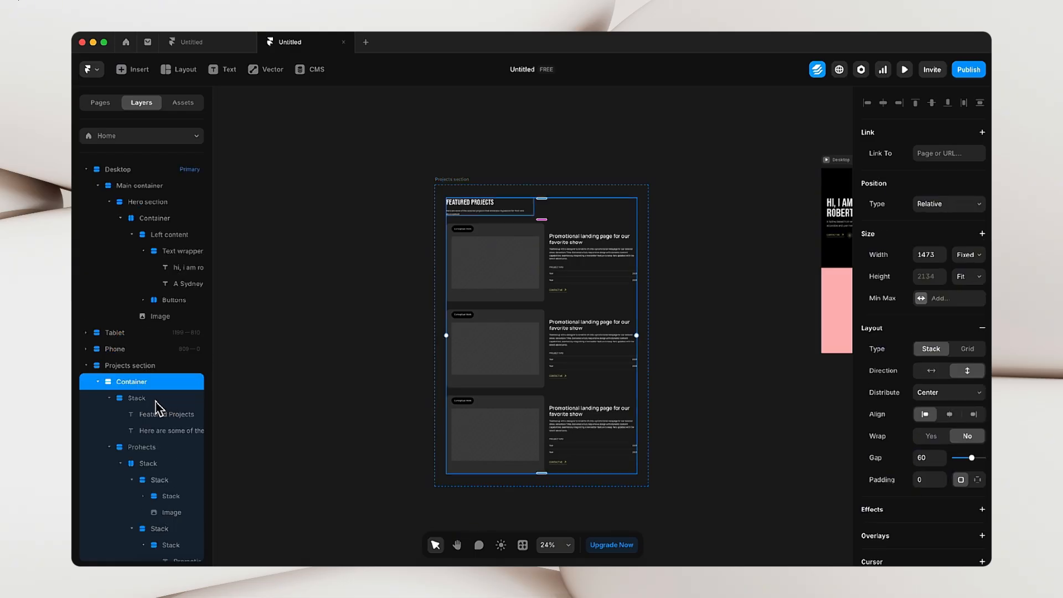
pyautogui.click(155, 400)
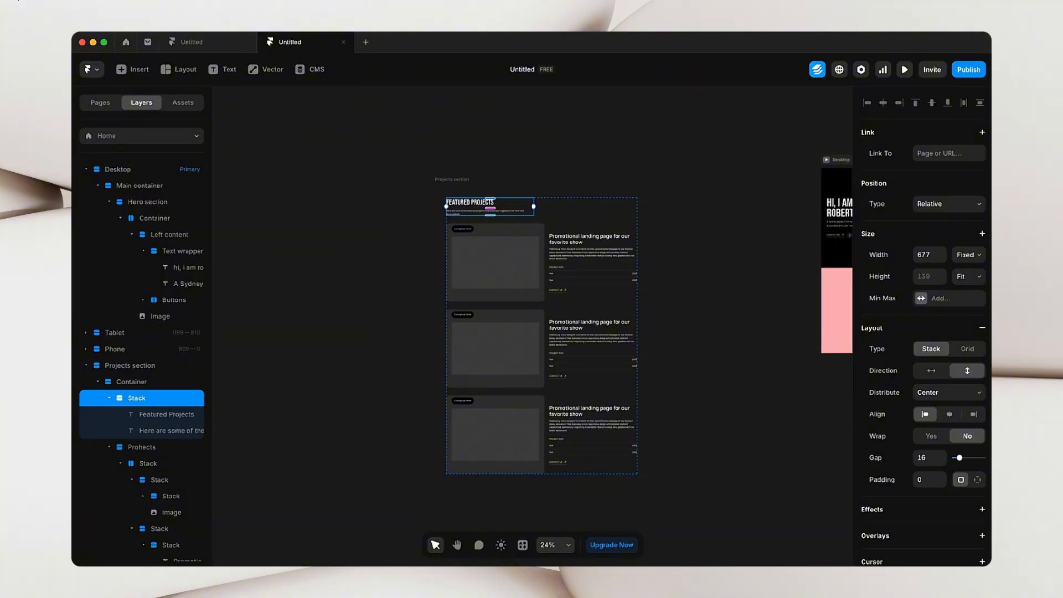
pyautogui.click(973, 257)
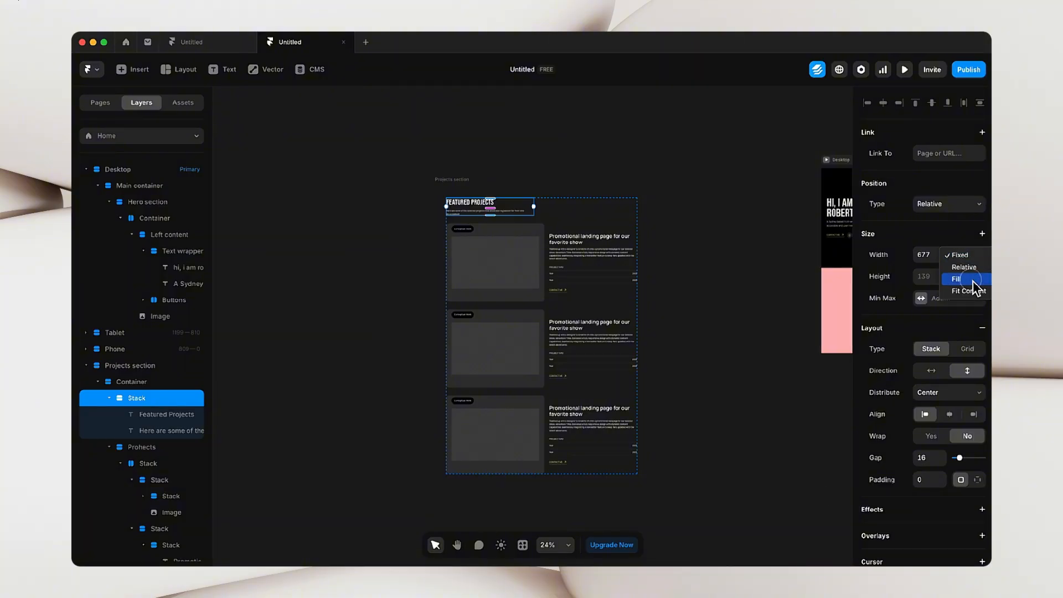
pyautogui.click(965, 279)
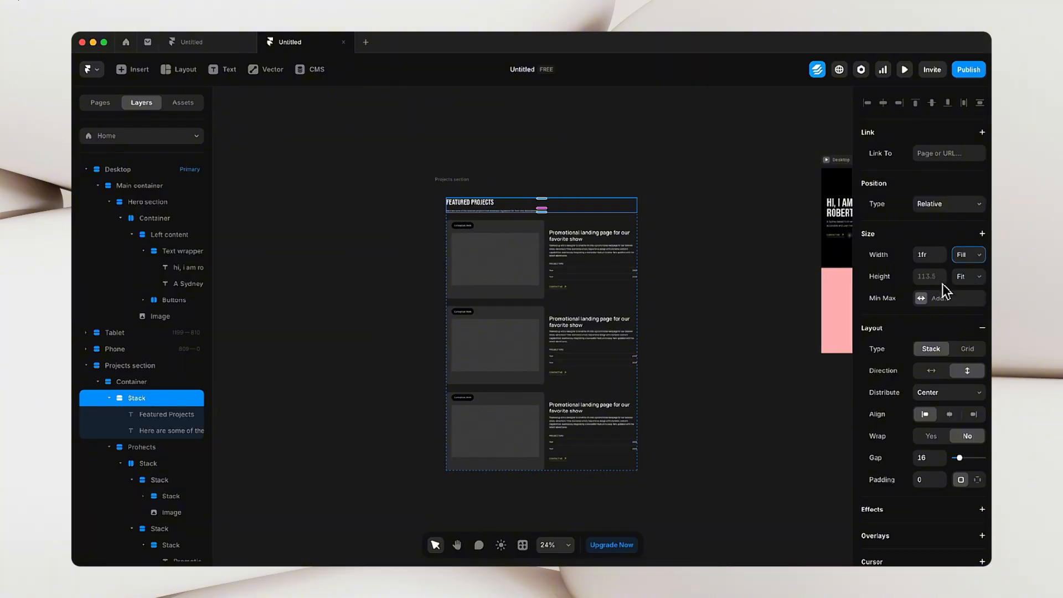
# - Collapse the heading stack's layers and set the width of the stack holding the three project cards to Fill
pyautogui.click(107, 399)
pyautogui.click(140, 414)
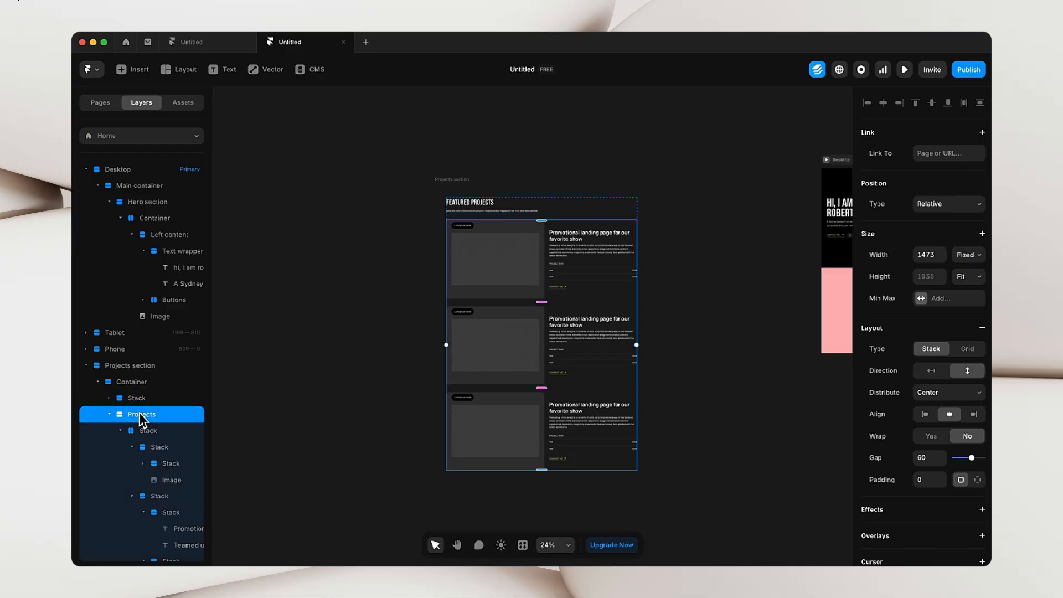
pyautogui.click(967, 256)
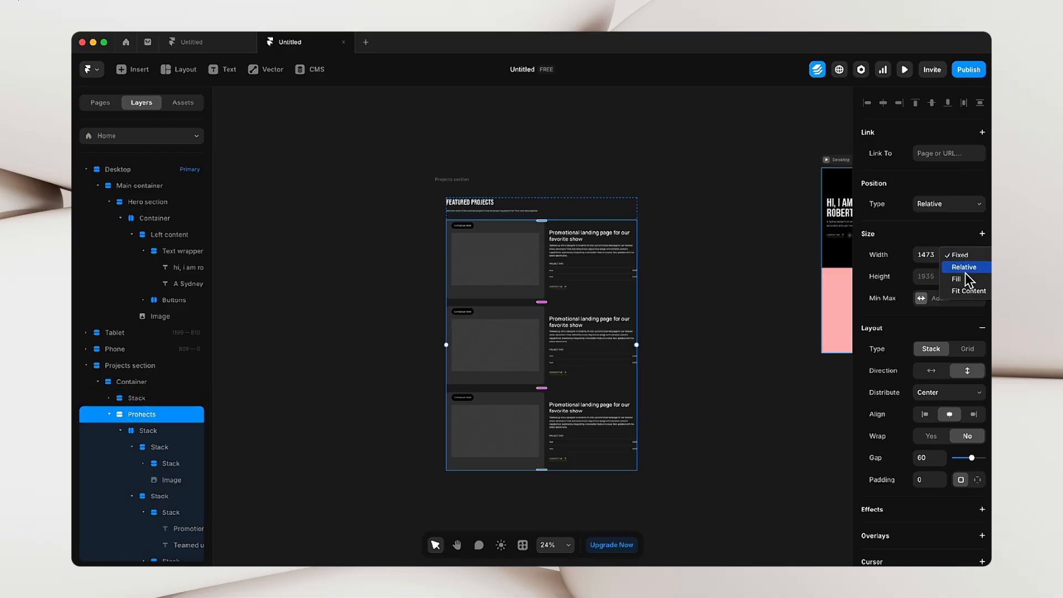
pyautogui.click(967, 279)
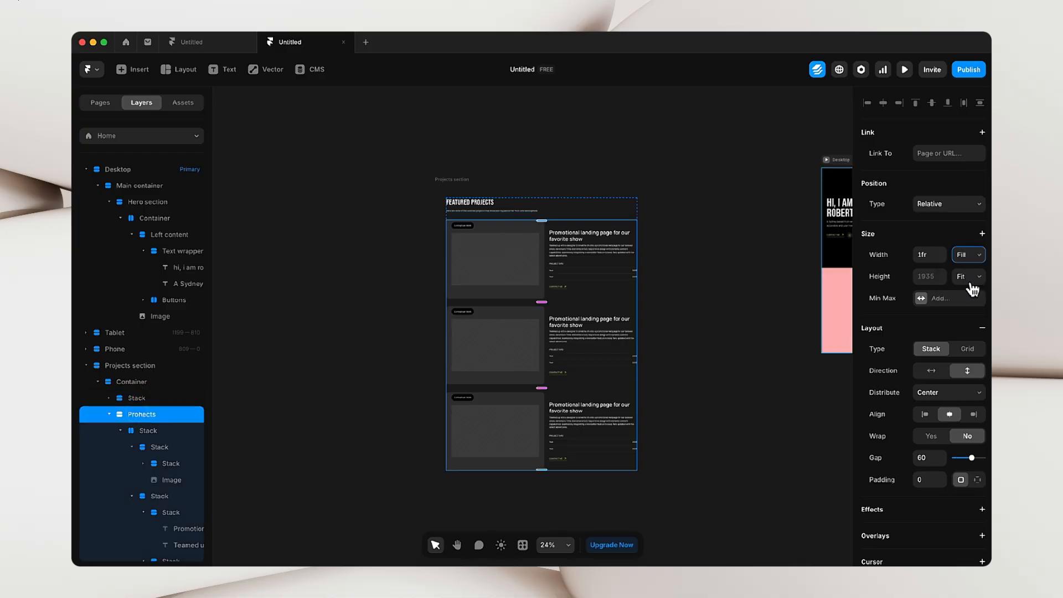
pyautogui.click(442, 153)
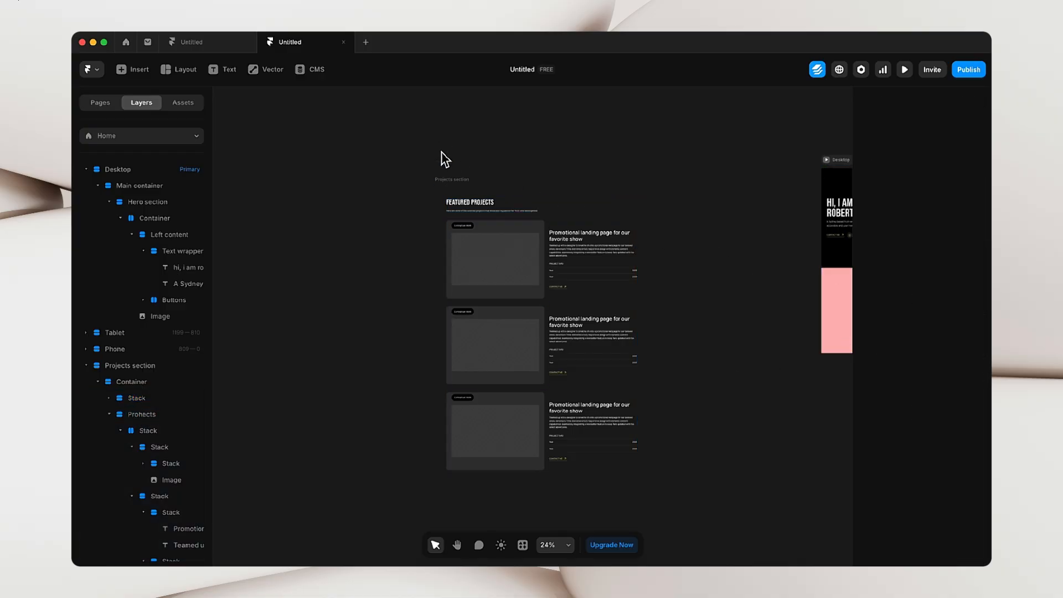
# - Set the width of the Container inside the Projects section to Fill
pyautogui.click(463, 190)
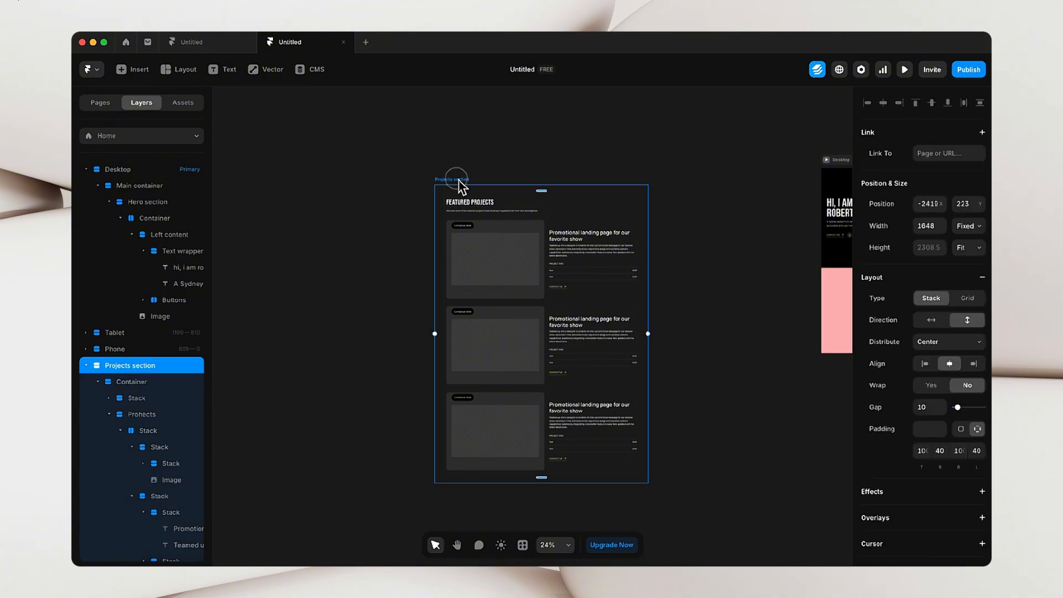
pyautogui.click(122, 382)
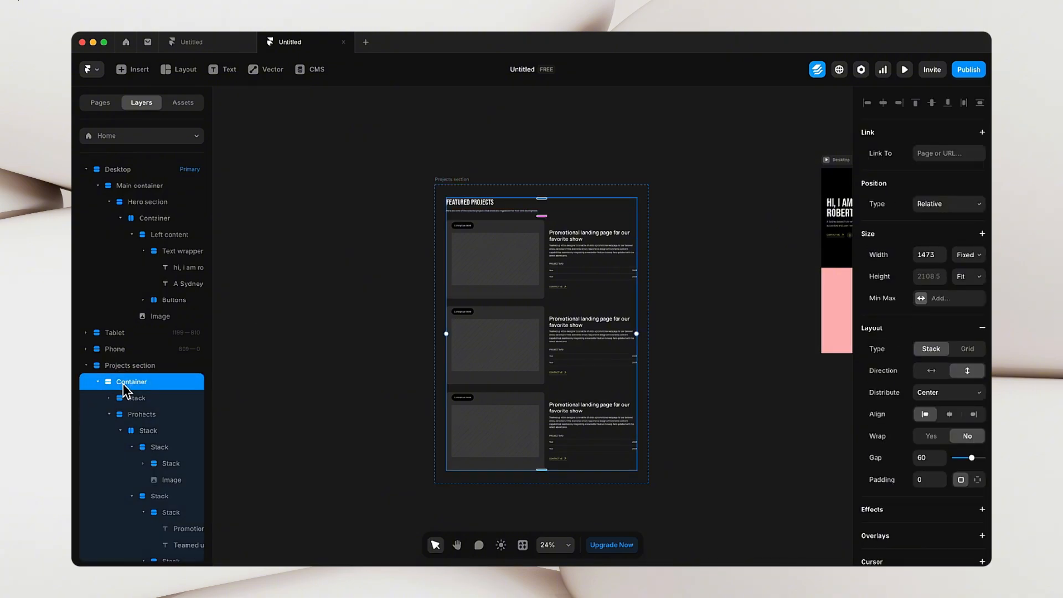
pyautogui.click(978, 255)
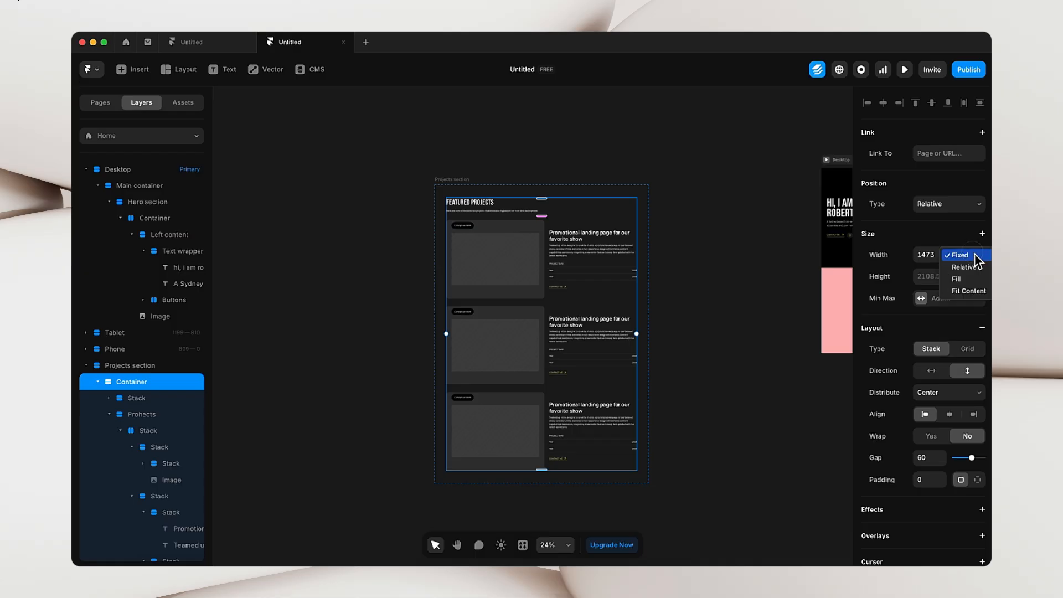
pyautogui.click(971, 277)
pyautogui.click(542, 191)
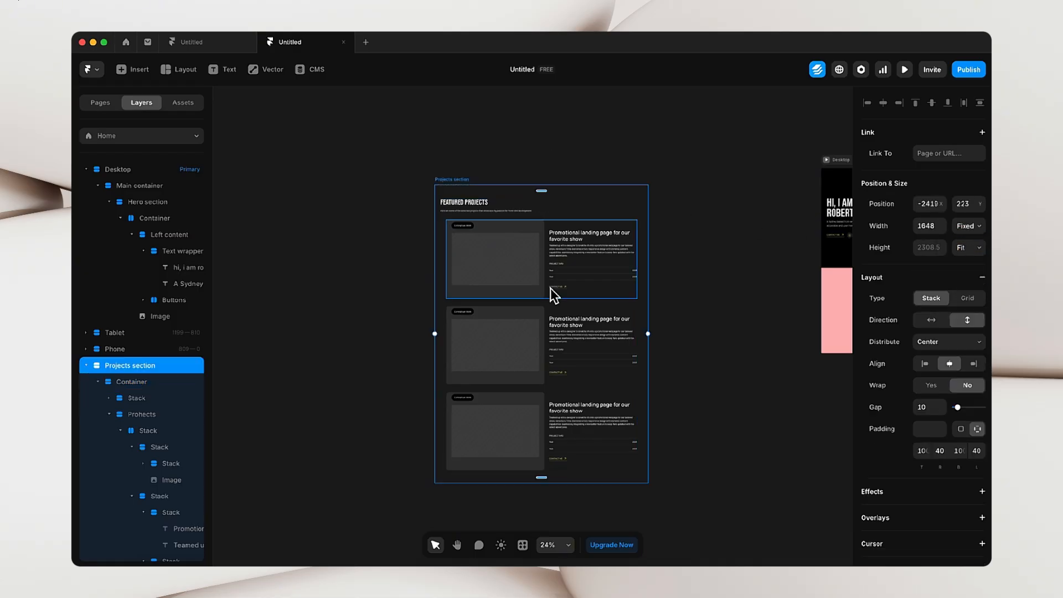
# - Set the width of the first project card's stack to Fill
pyautogui.keyDown('super'); pyautogui.click(550, 288); pyautogui.keyUp('super')
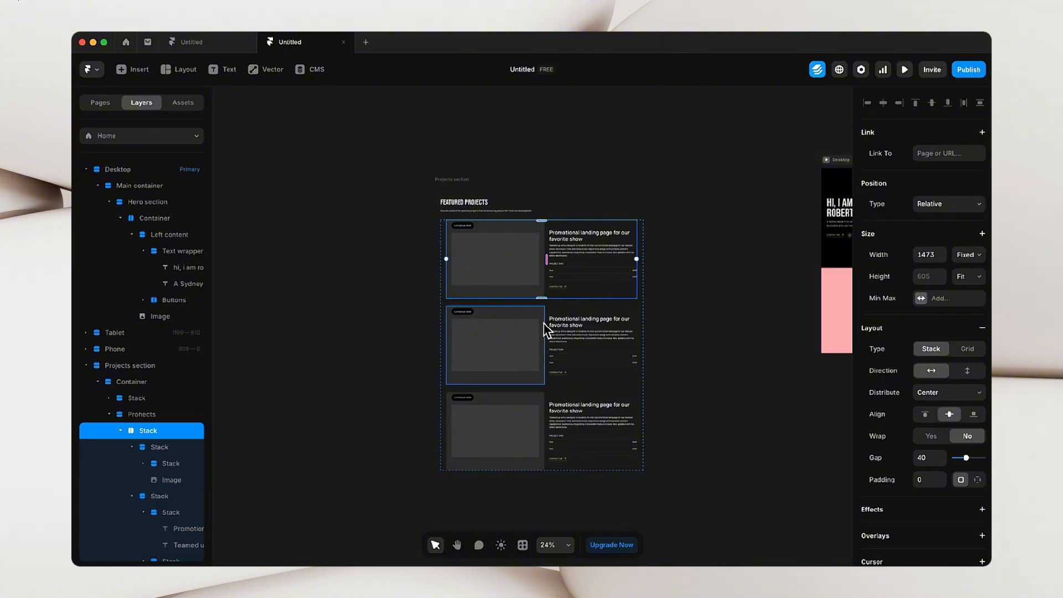
pyautogui.click(967, 256)
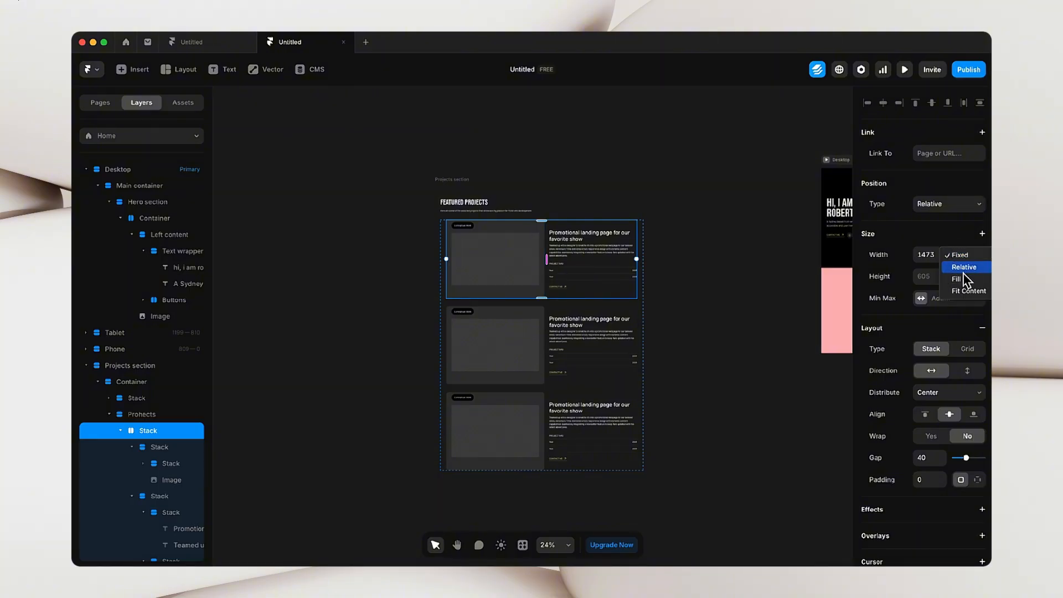
pyautogui.click(963, 280)
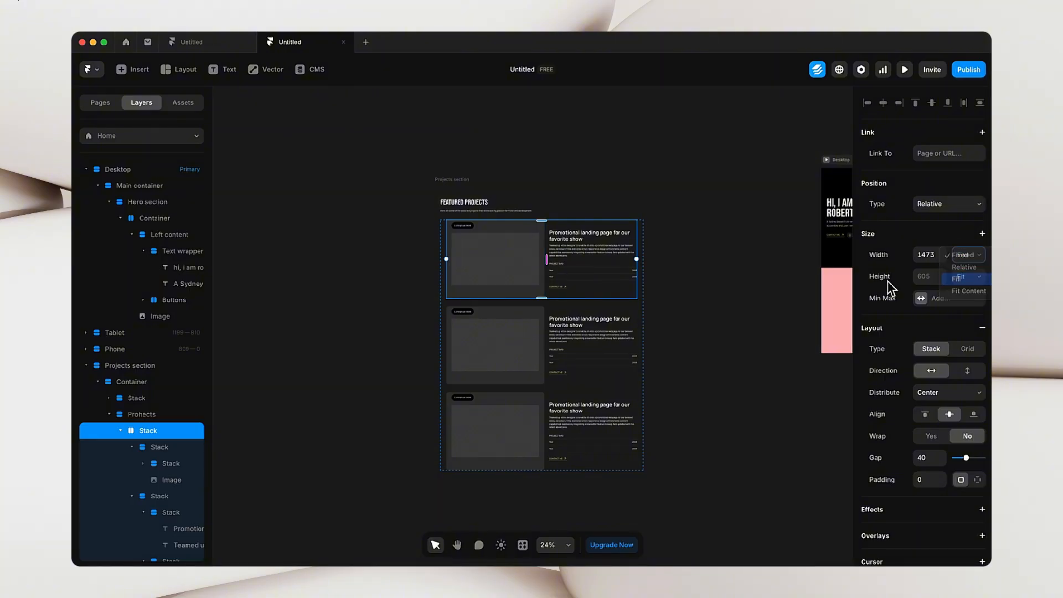
# - Collapse the first project card's layers and set the second card's stack width to Fill
pyautogui.scroll(-1, 141, 440)
pyautogui.click(152, 435)
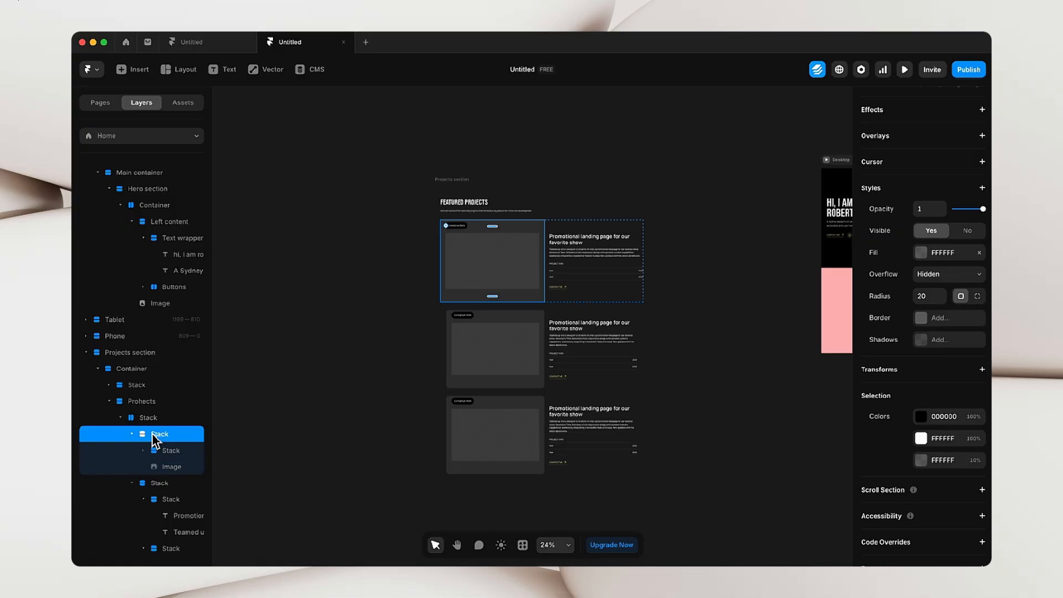
pyautogui.click(121, 419)
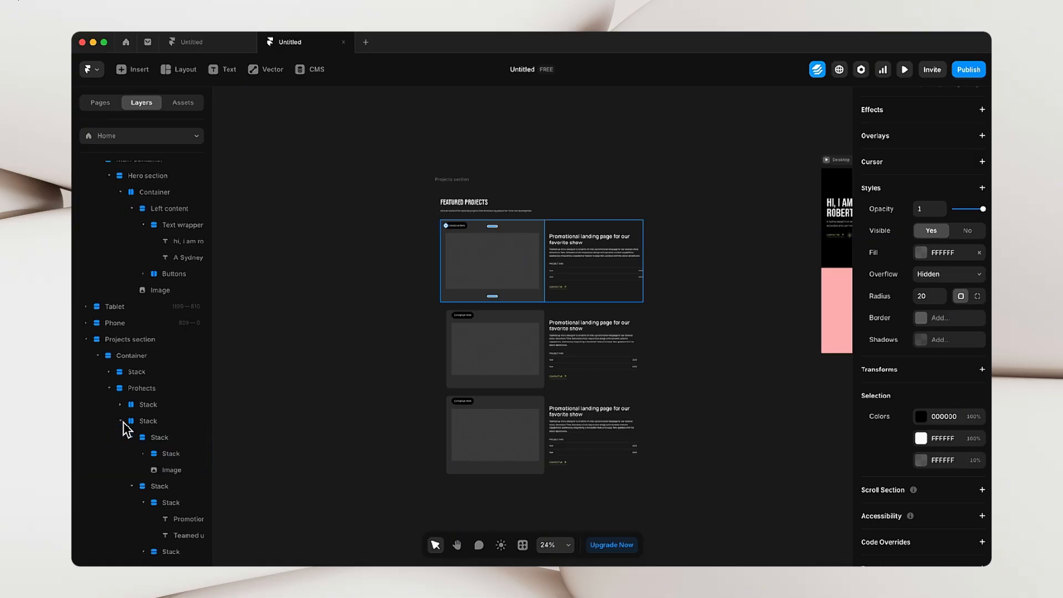
pyautogui.click(152, 420)
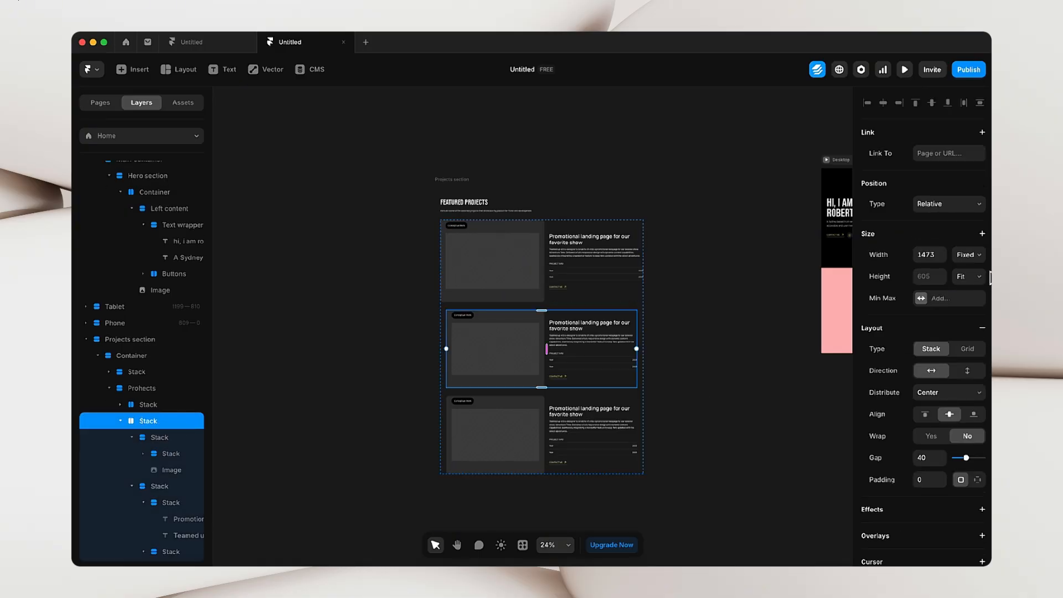
pyautogui.click(968, 255)
pyautogui.click(966, 271)
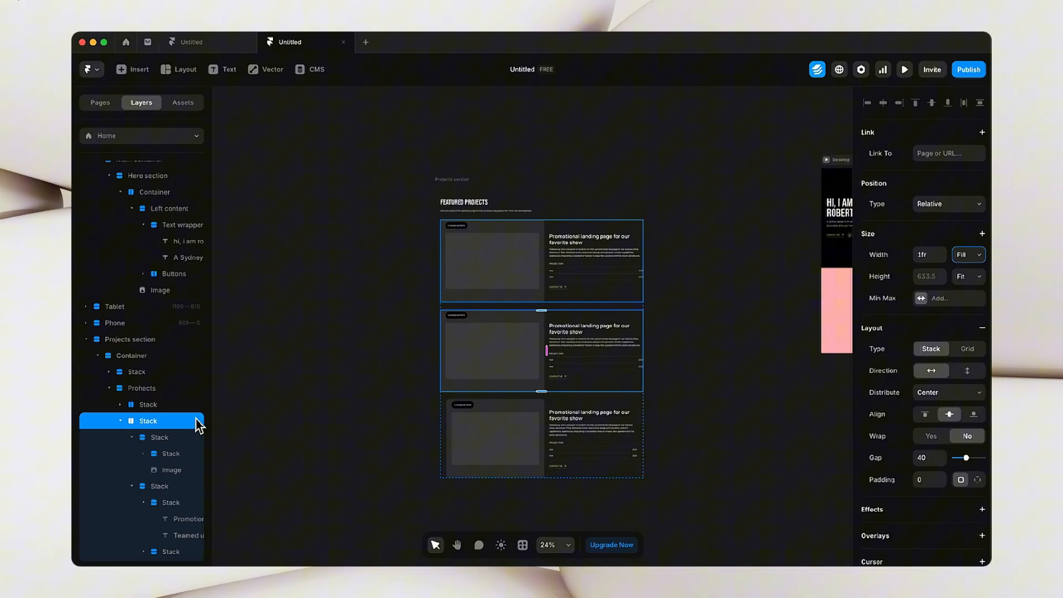
# - Collapse the second project card's layers and set the third card's stack width to Fill
pyautogui.click(121, 420)
pyautogui.click(147, 439)
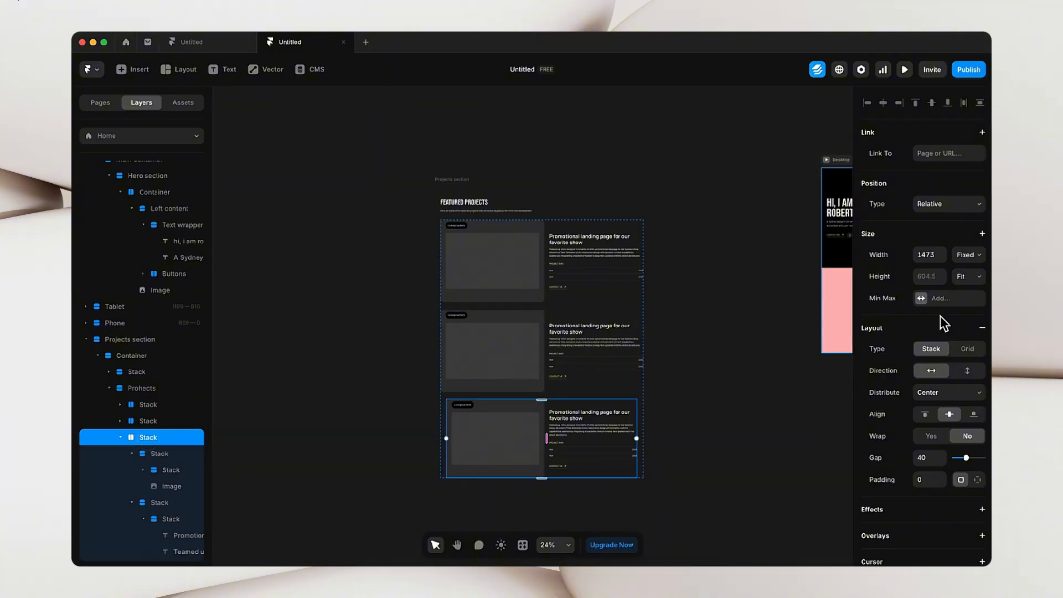
pyautogui.click(968, 254)
pyautogui.click(969, 280)
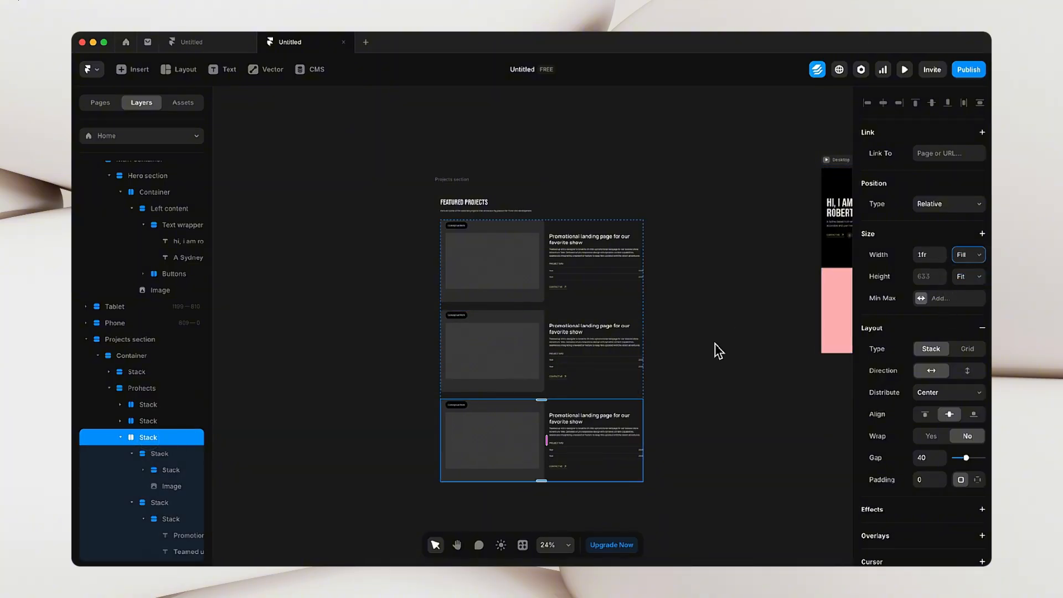
# - Narrow the Projects section frame to about 1188 px wide and reposition it beside the Desktop page
pyautogui.click(464, 188)
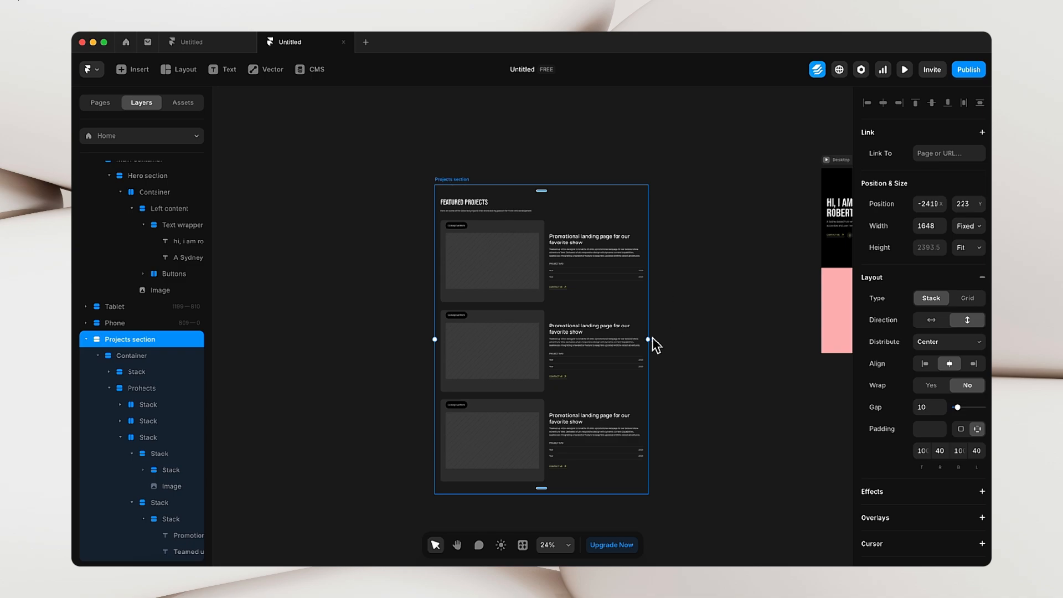
pyautogui.moveTo(651, 340); pyautogui.dragTo(585, 373)
pyautogui.click(671, 332)
pyautogui.moveTo(675, 339); pyautogui.dragTo(482, 334)
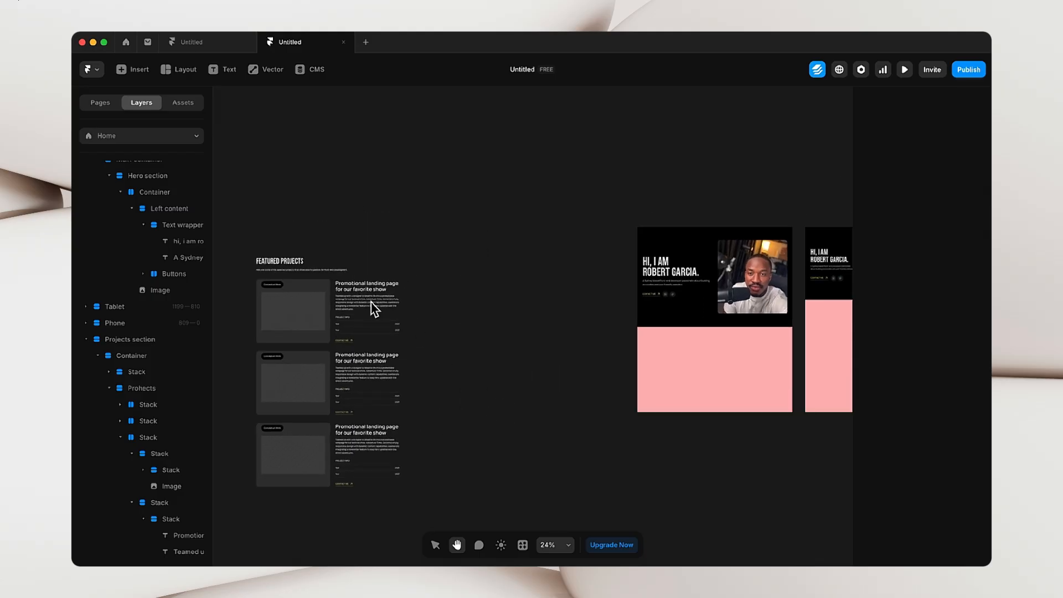
pyautogui.click(292, 243)
pyautogui.moveTo(291, 244); pyautogui.dragTo(348, 241)
# - Give the Projects section a black 000000 fill and move it into the Desktop page's Main container below the hero section
pyautogui.scroll(-5, 941, 377)
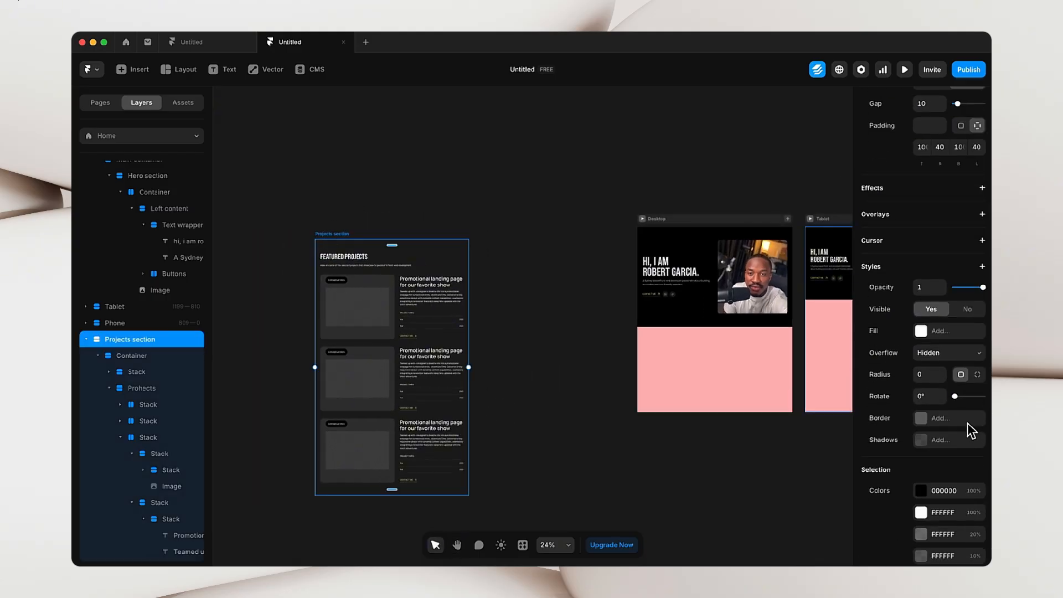
pyautogui.click(922, 334)
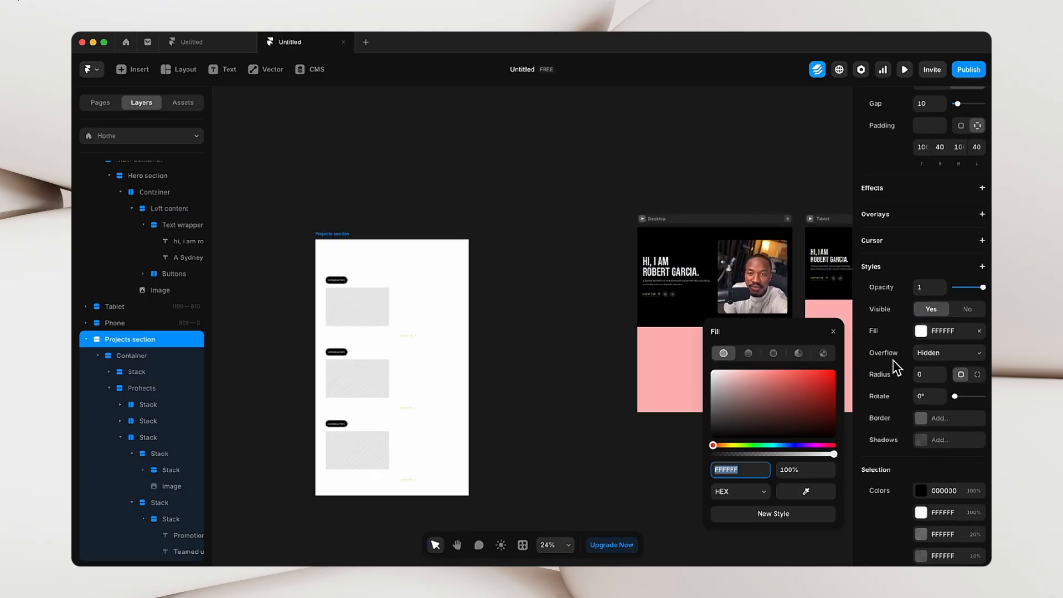
pyautogui.moveTo(754, 406); pyautogui.dragTo(636, 488)
pyautogui.click(443, 216)
pyautogui.moveTo(330, 240); pyautogui.dragTo(664, 363)
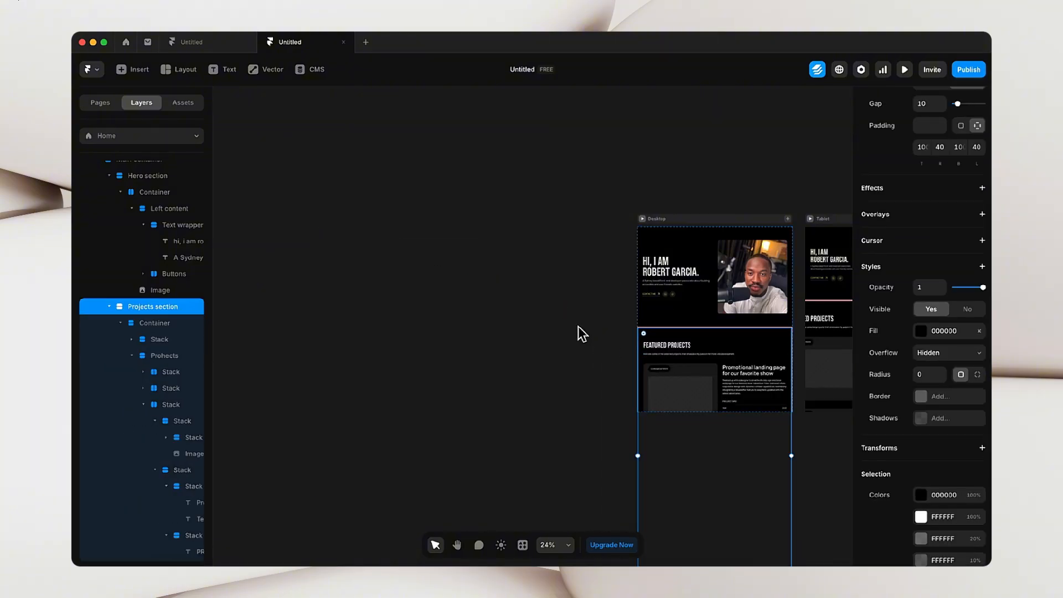
pyautogui.click(521, 304)
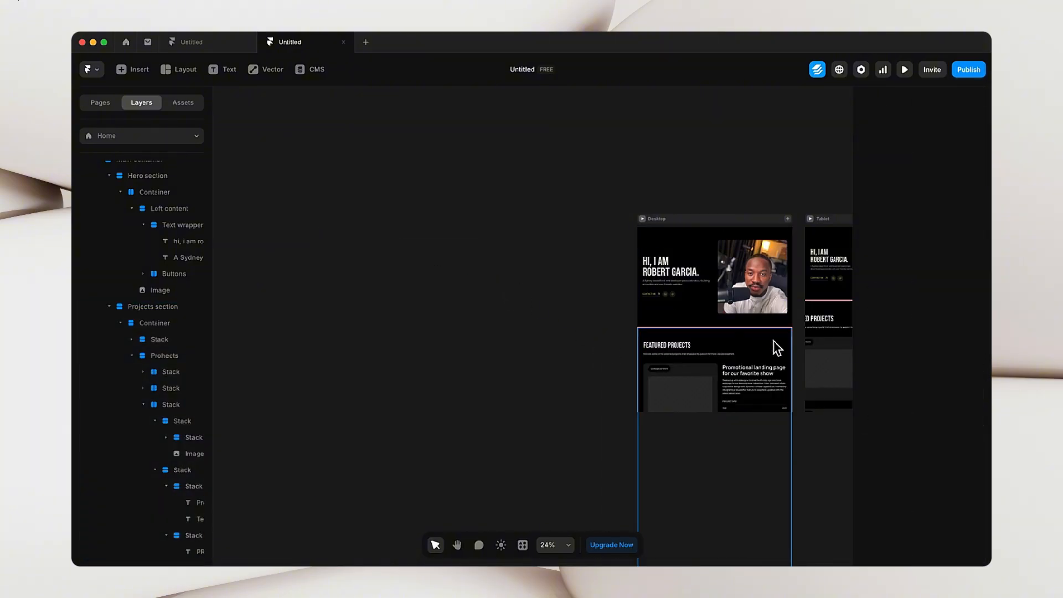
# - Collapse the Hero section's layers and set the Desktop Main container's height to Fit Content
pyautogui.click(721, 331)
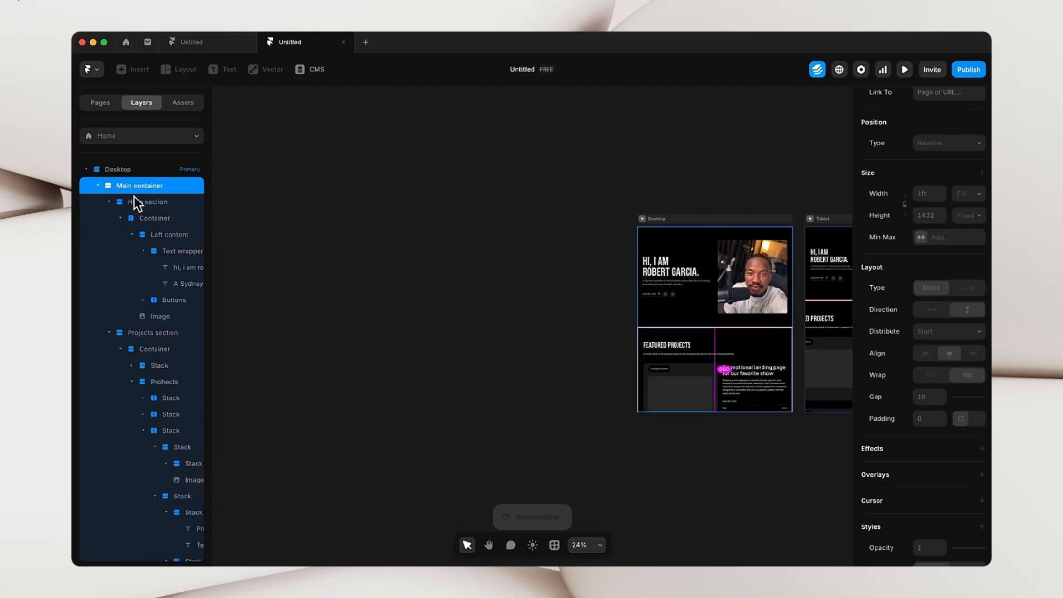
pyautogui.click(109, 202)
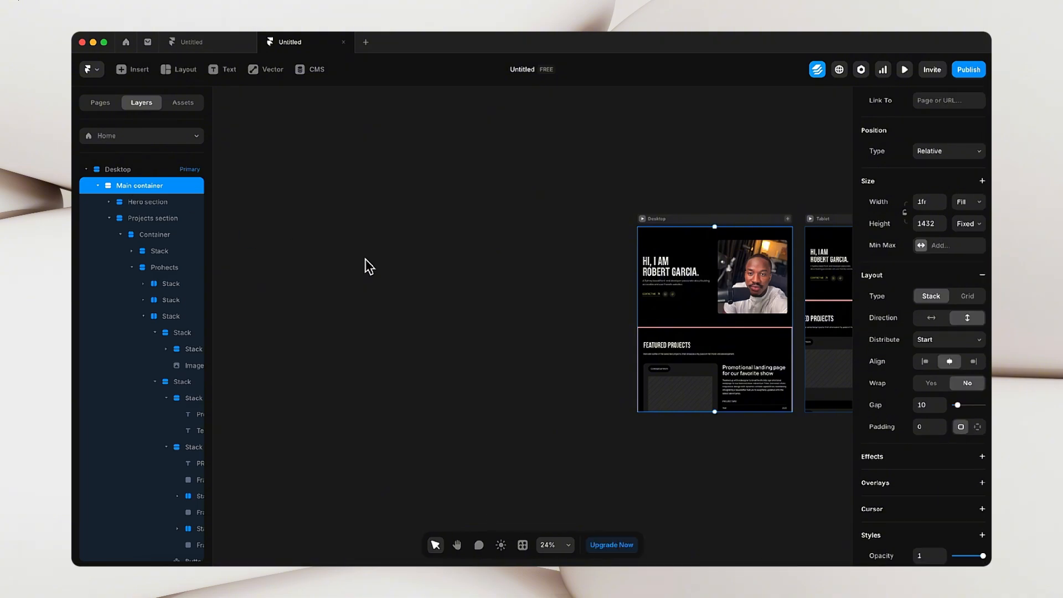
pyautogui.click(979, 224)
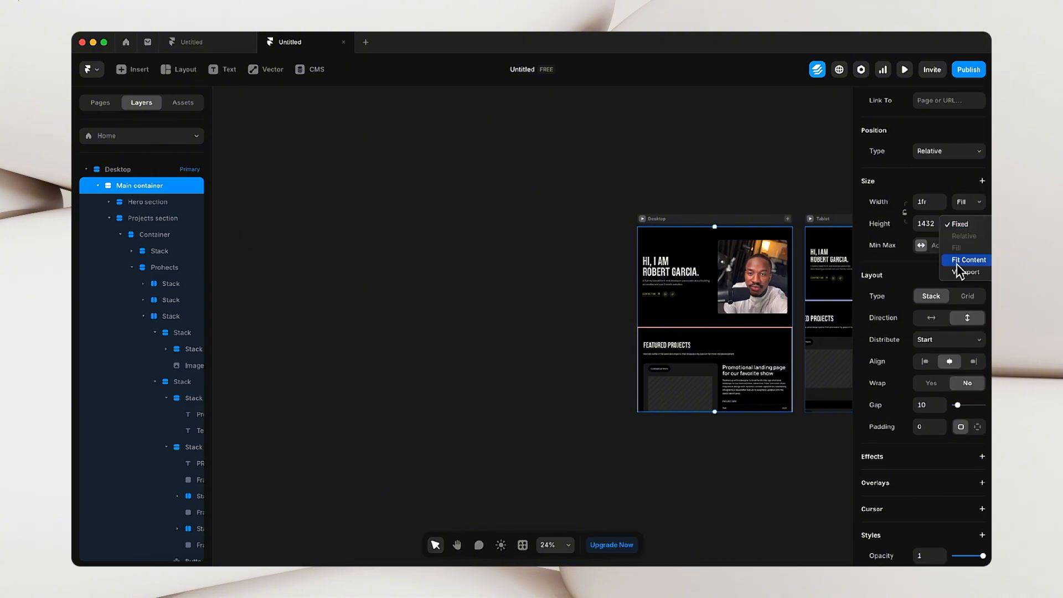
pyautogui.click(957, 262)
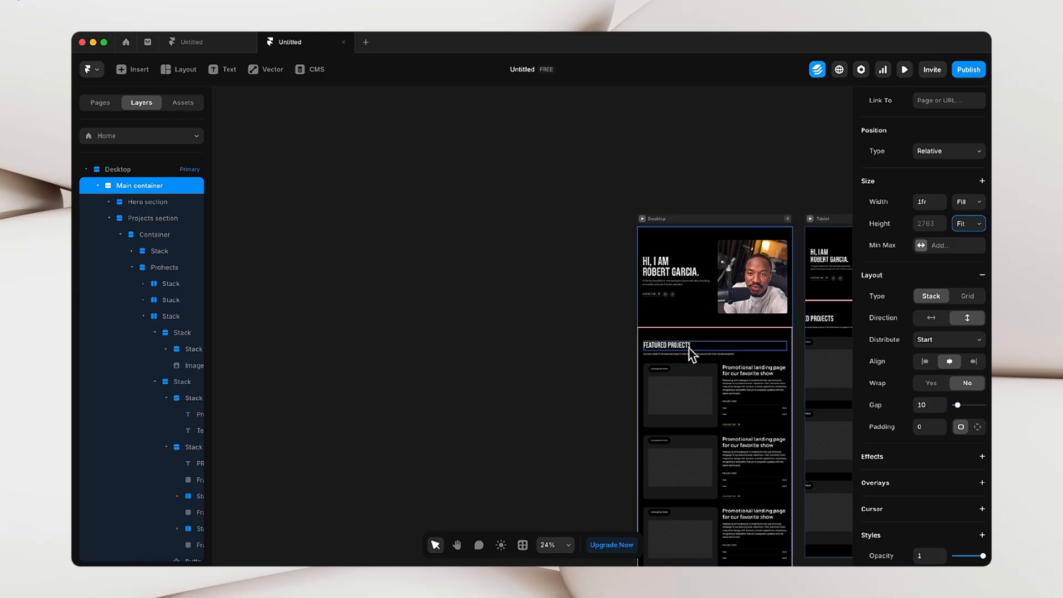
pyautogui.moveTo(596, 391); pyautogui.dragTo(484, 351)
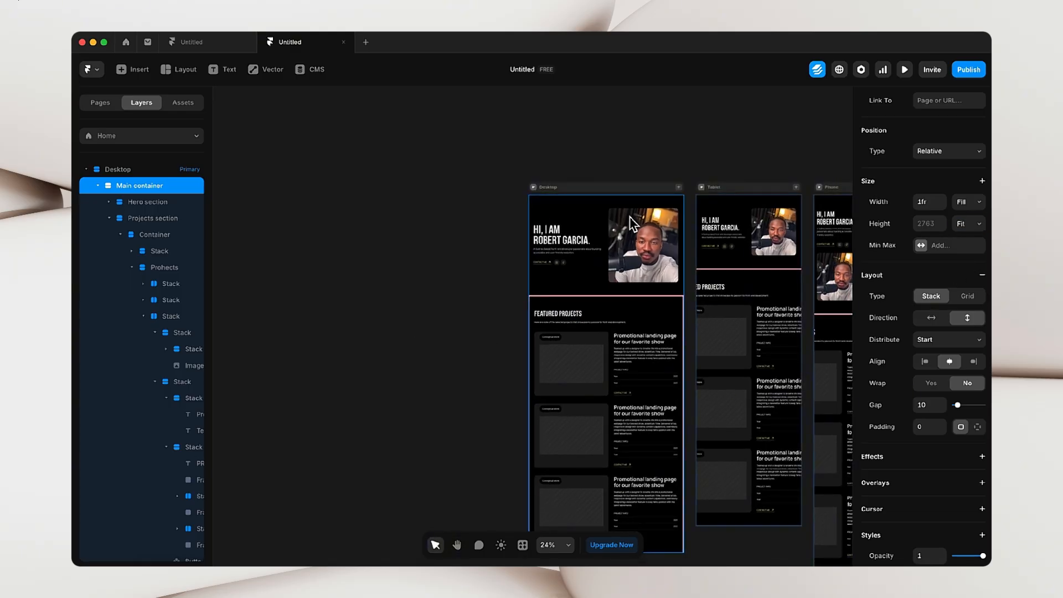
# - Remove the gap between the hero and Projects sections in the Main container
pyautogui.click(935, 405)
pyautogui.click(487, 349)
pyautogui.click(441, 343)
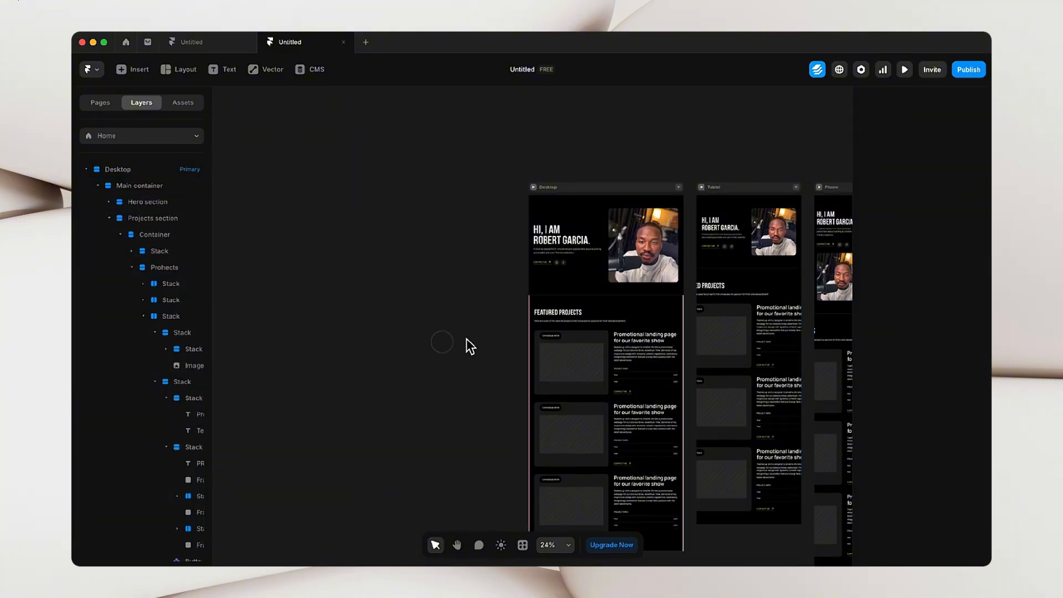
# - Set the width of the Projects section on the Desktop page to Fill
pyautogui.click(542, 308)
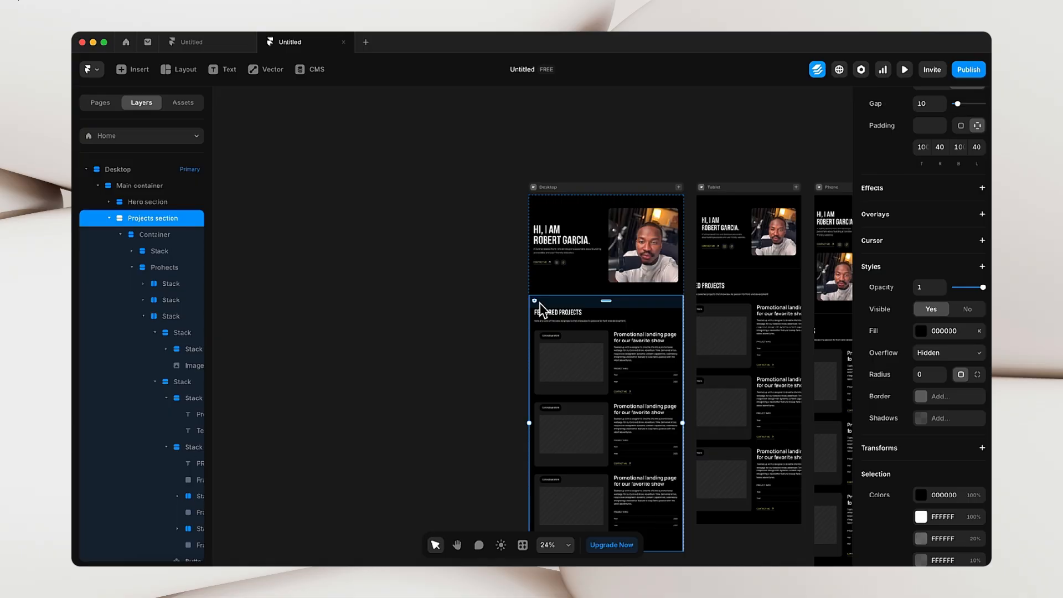
pyautogui.scroll(5, 936, 201)
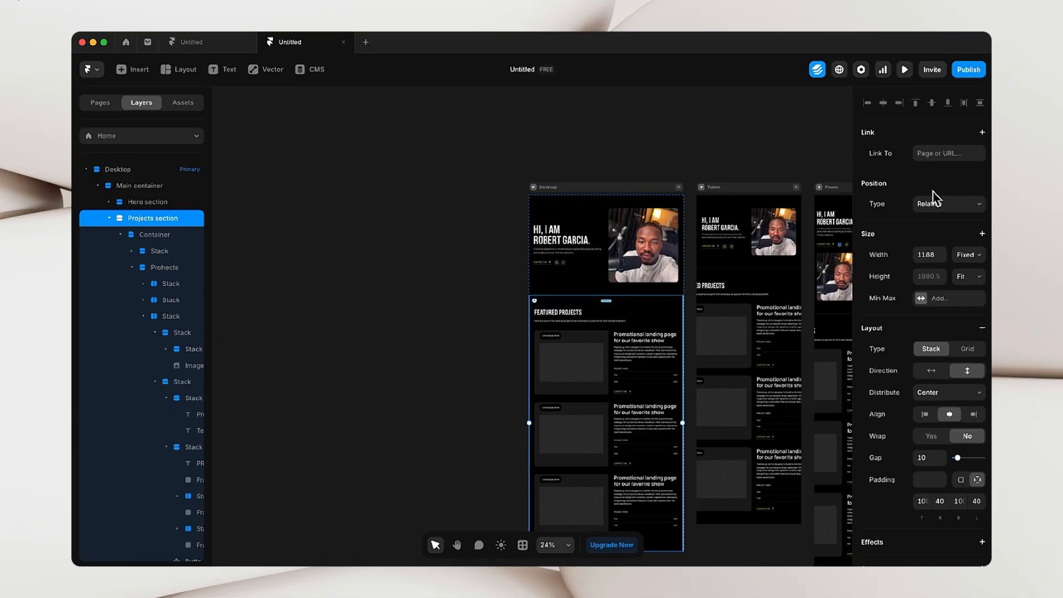
pyautogui.click(970, 265)
pyautogui.click(972, 279)
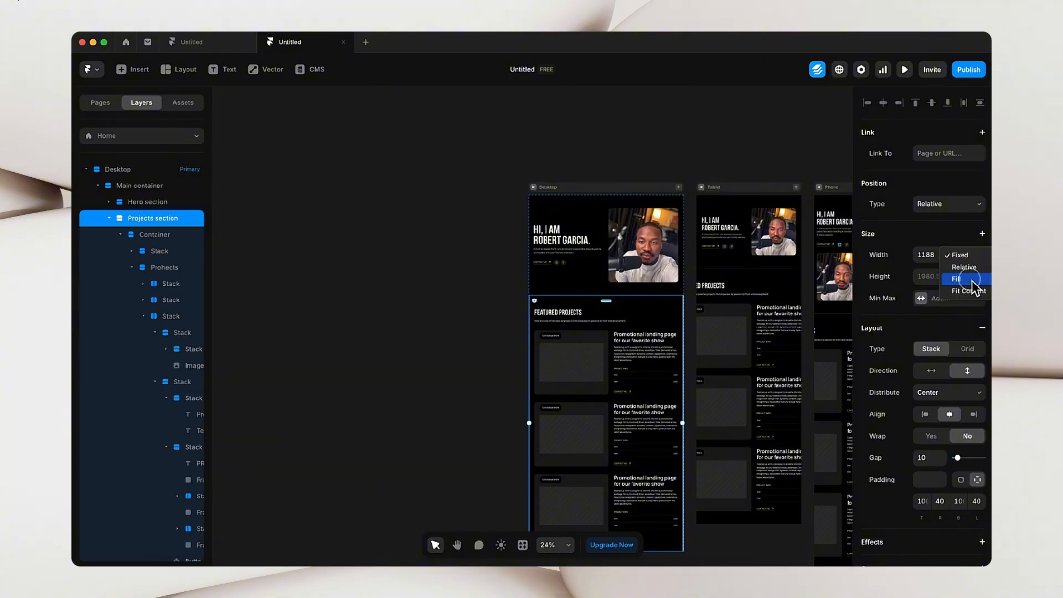
pyautogui.click(392, 291)
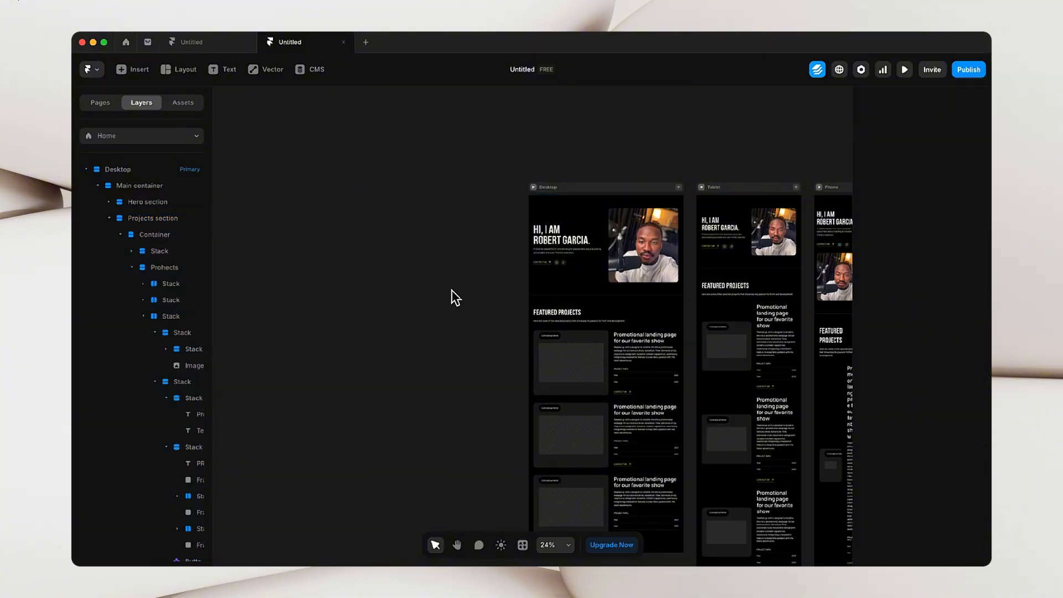
pyautogui.moveTo(451, 290); pyautogui.dragTo(296, 228)
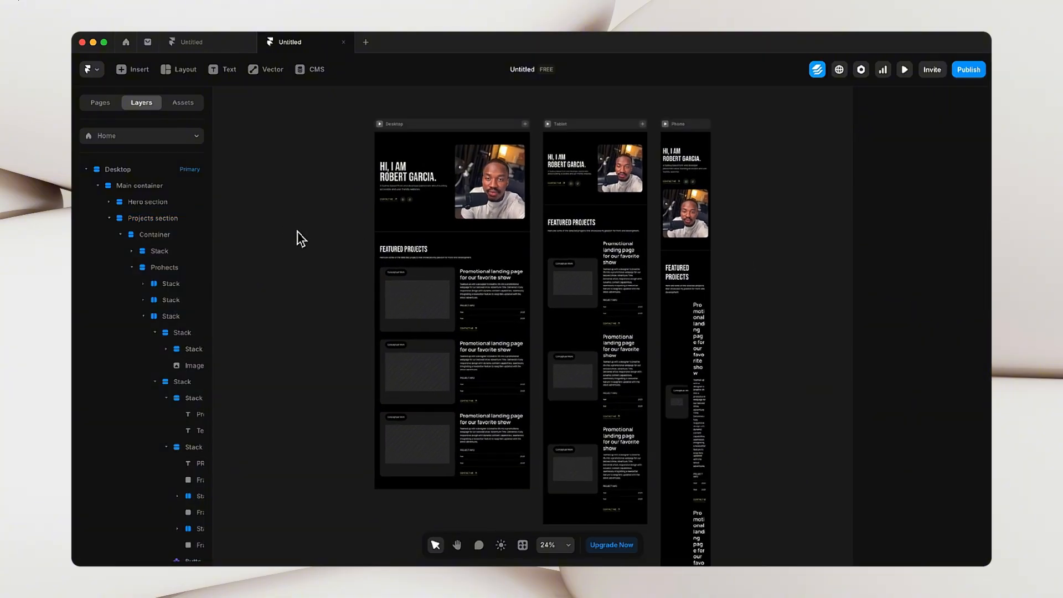
# - Change the stack direction of all three project cards in the Tablet breakpoint to vertical
pyautogui.click(607, 280)
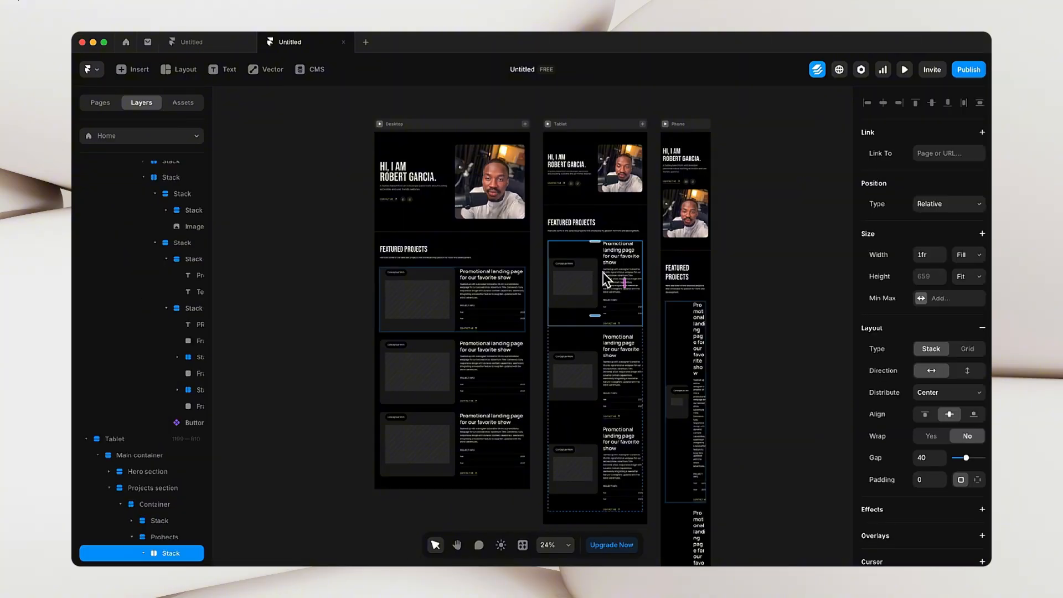
pyautogui.keyDown('shift'); pyautogui.click(600, 362); pyautogui.keyUp('shift')
pyautogui.keyDown('shift'); pyautogui.click(601, 452); pyautogui.keyUp('shift')
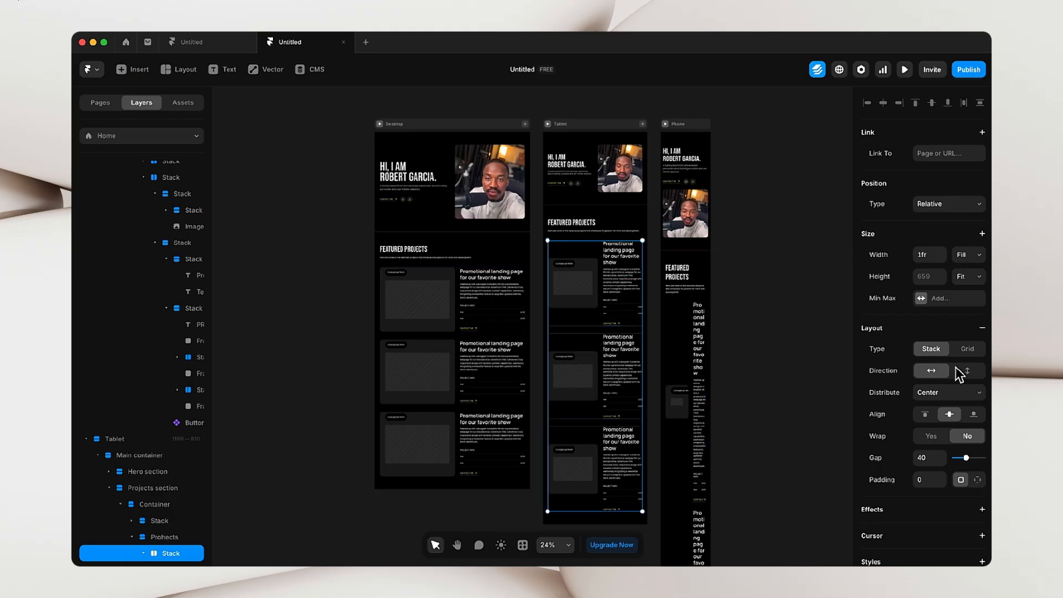
pyautogui.click(967, 371)
pyautogui.click(784, 360)
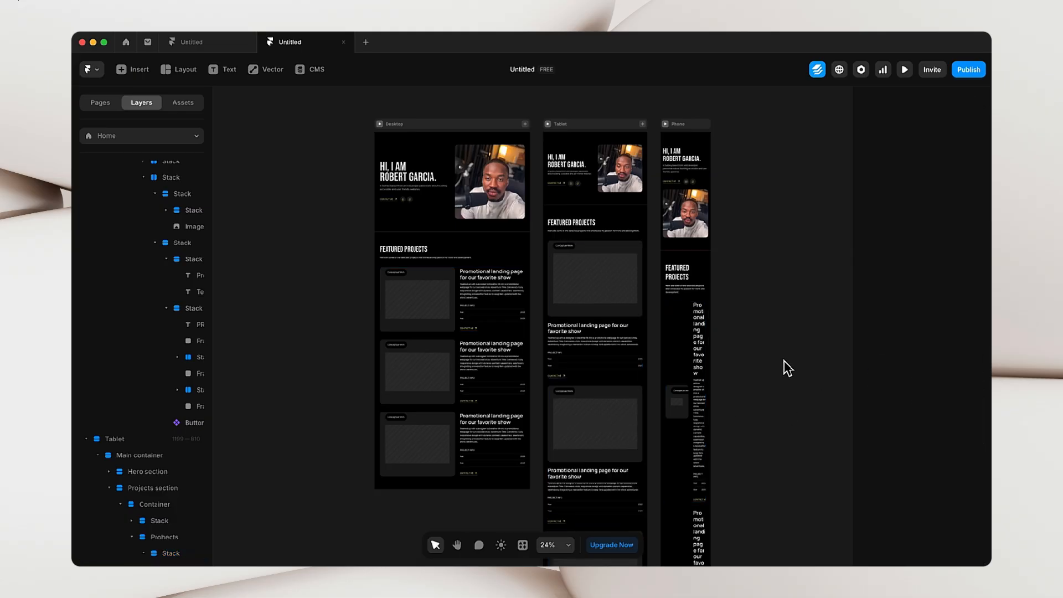
# - Change the stack direction of all three project cards in the Phone breakpoint to vertical
pyautogui.click(695, 358)
pyautogui.scroll(-3, 691, 365)
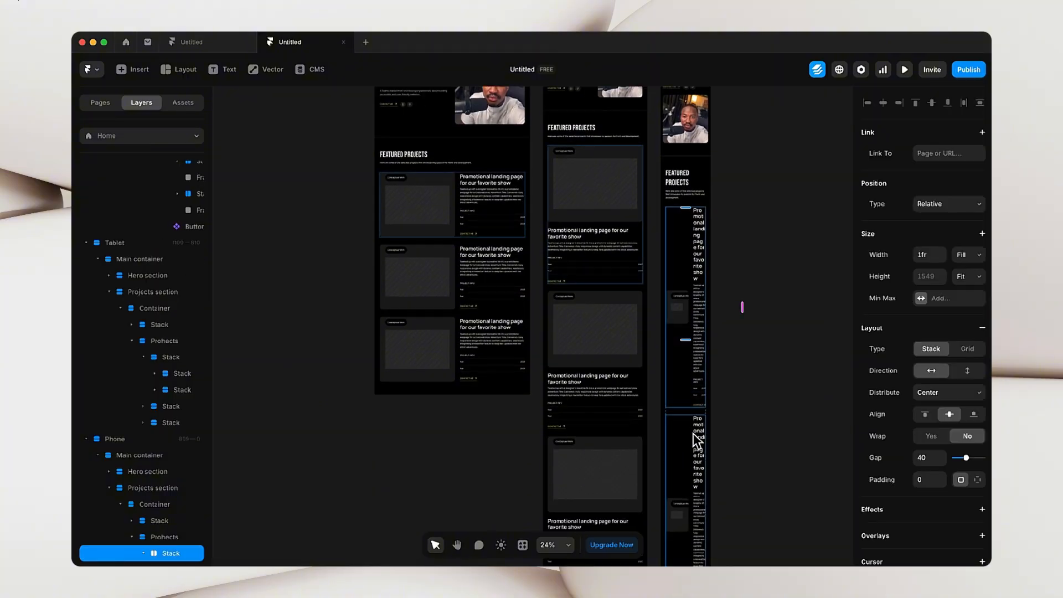
pyautogui.scroll(-3, 693, 432)
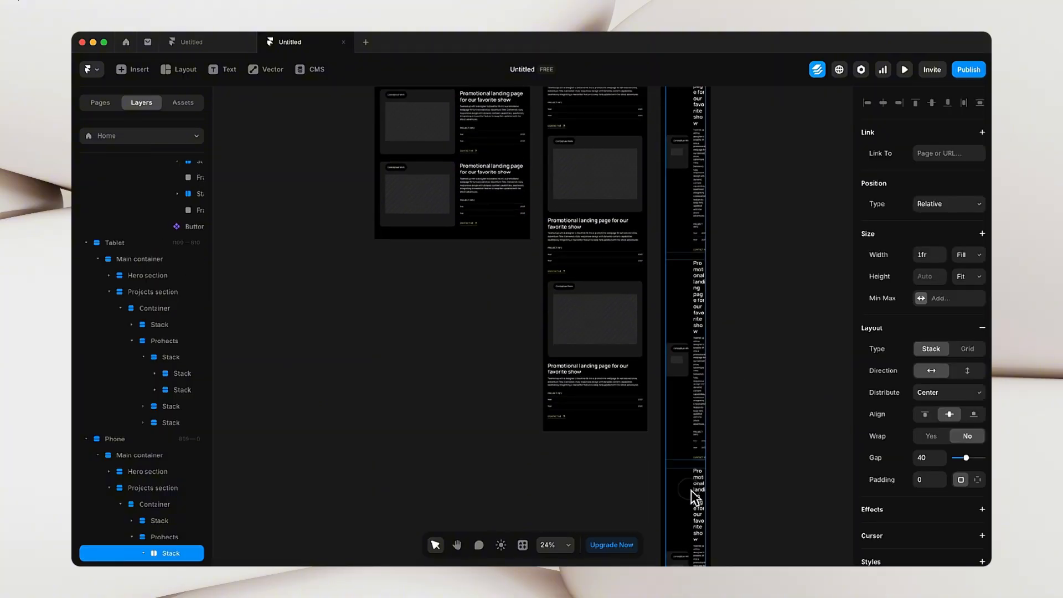
pyautogui.press('super+a')
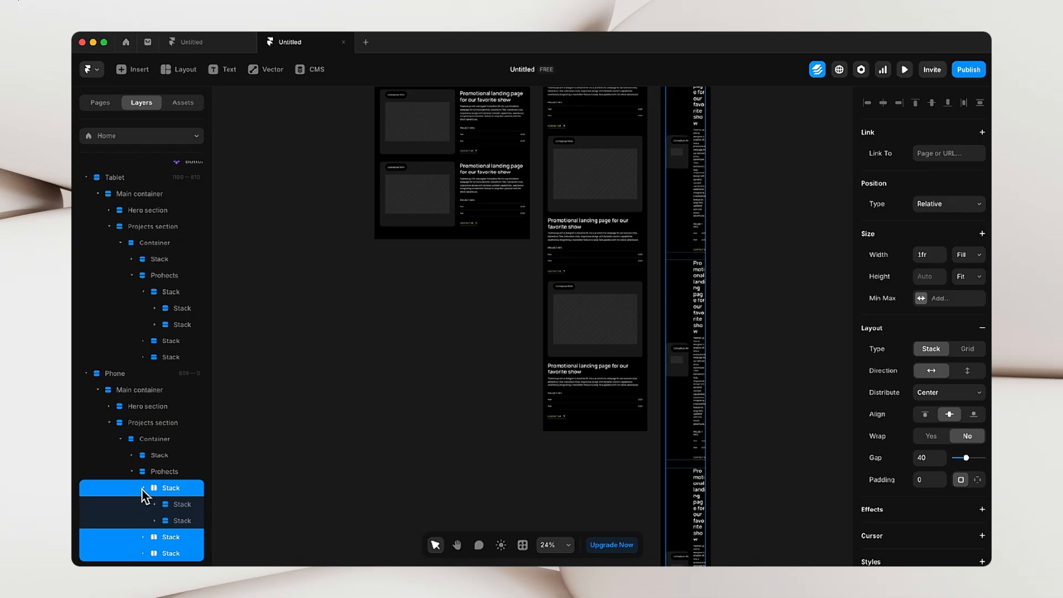
pyautogui.click(967, 371)
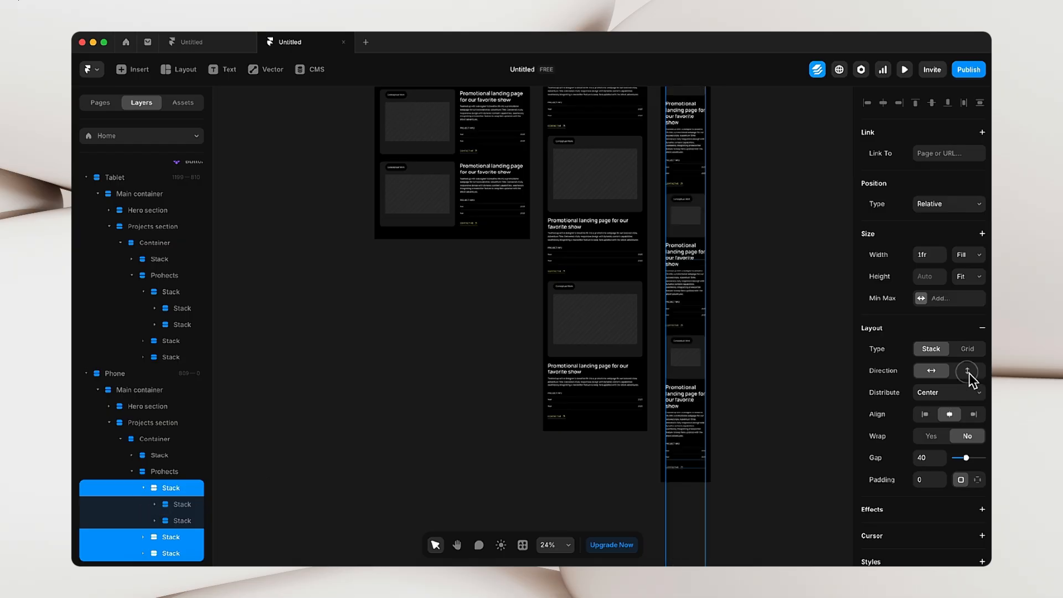
pyautogui.click(749, 319)
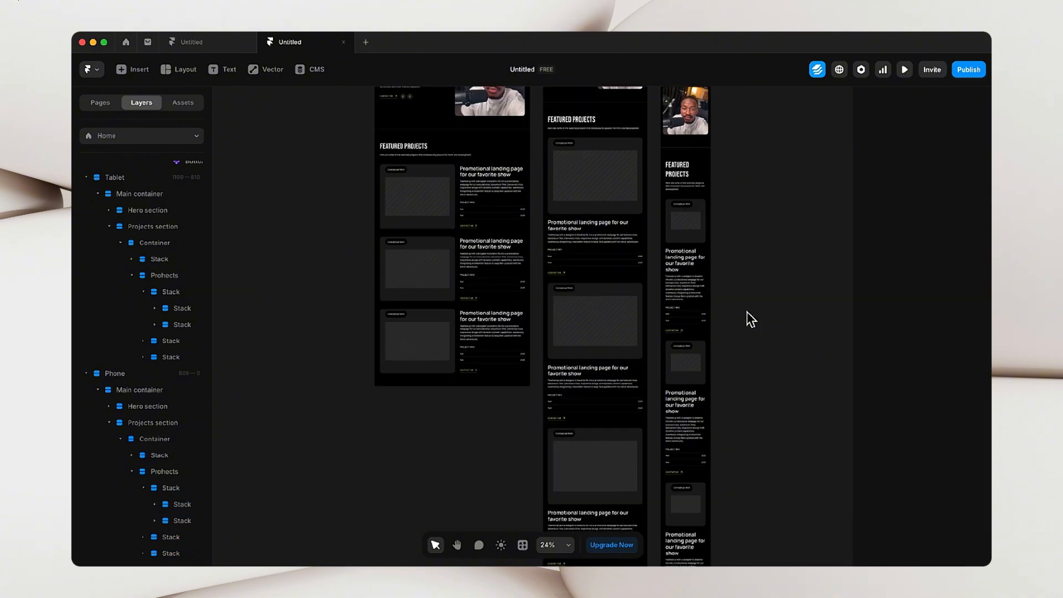
# - Set the right and left padding of the Projects section in the Phone breakpoint to 20
pyautogui.scroll(8, 687, 226)
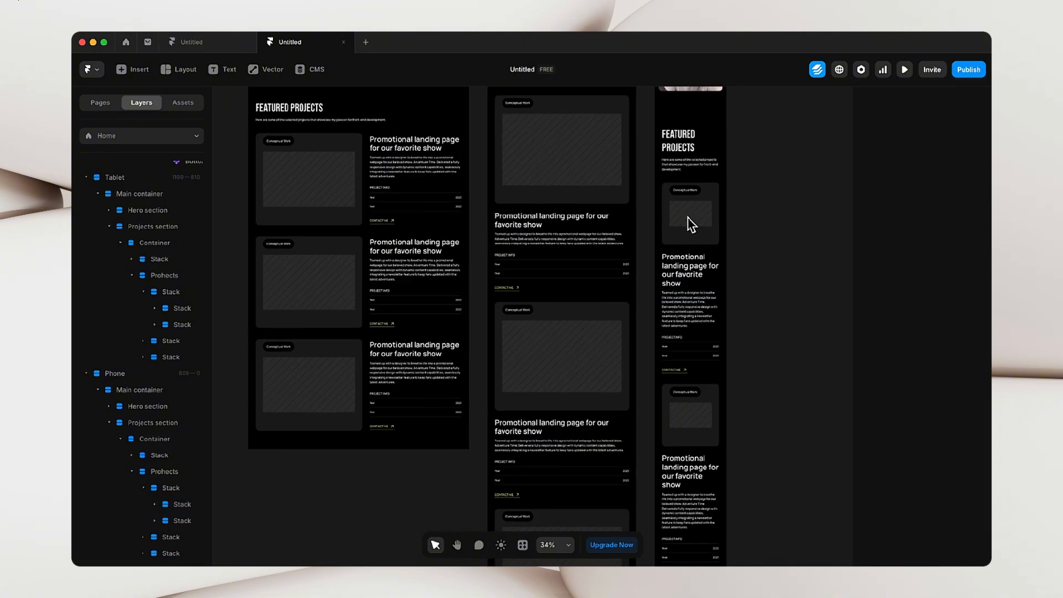
pyautogui.scroll(3, 691, 224)
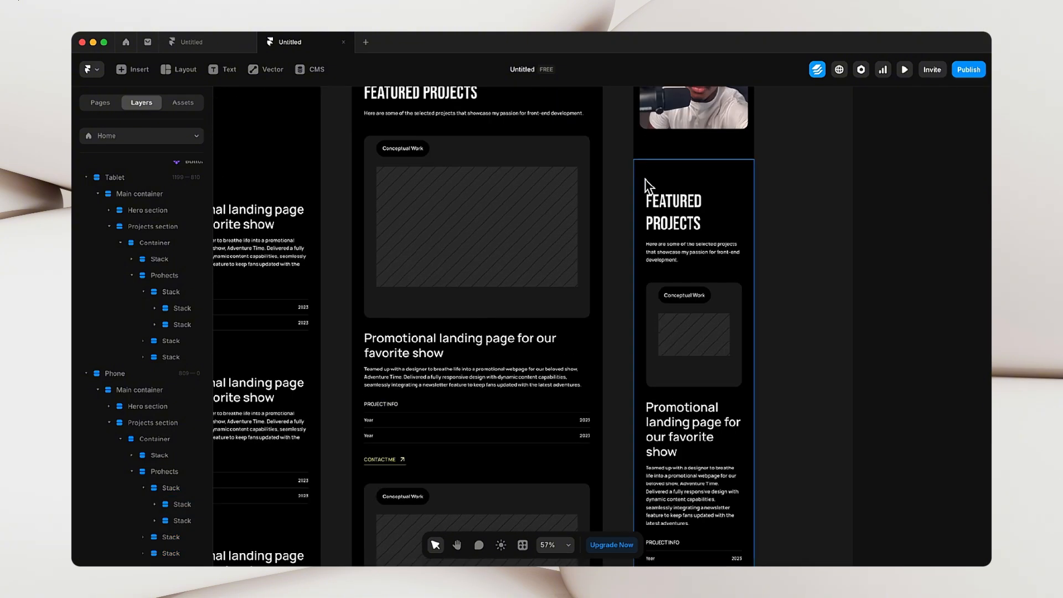
pyautogui.click(666, 169)
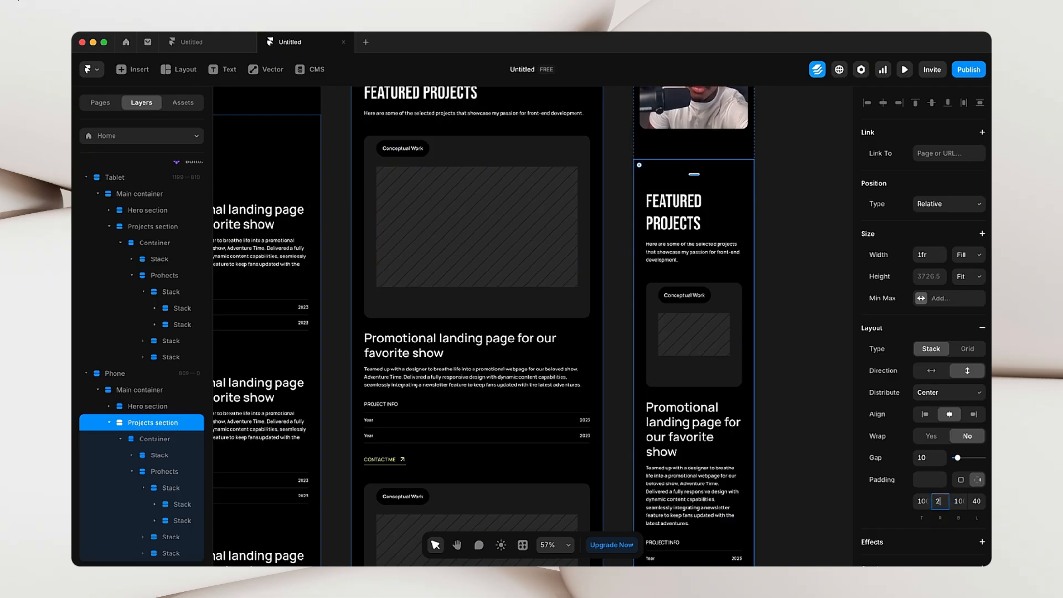
pyautogui.press('Tab')
pyautogui.press('Tab')
pyautogui.write('20')
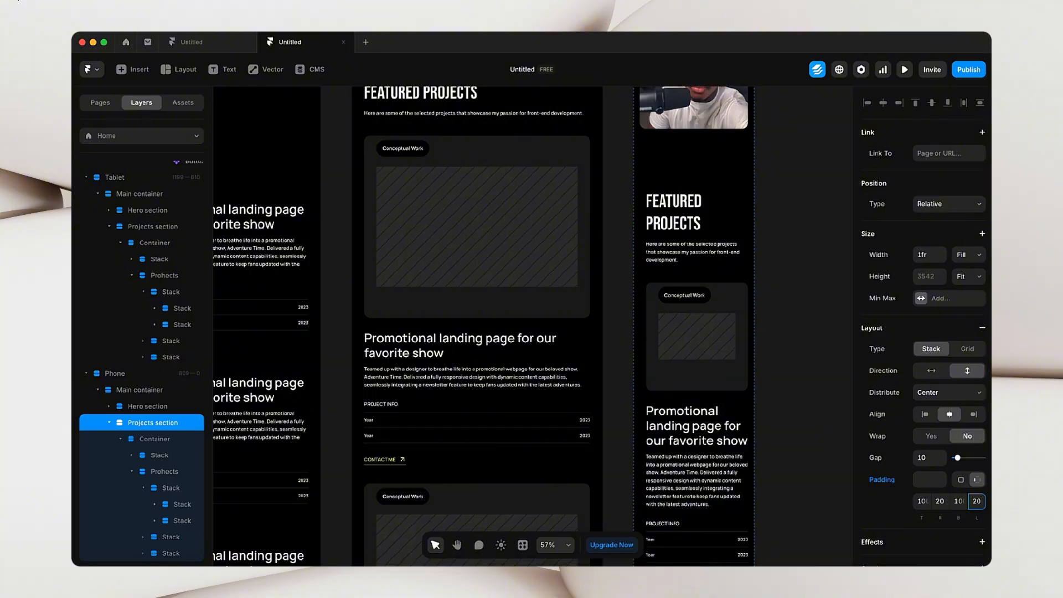
pyautogui.click(823, 464)
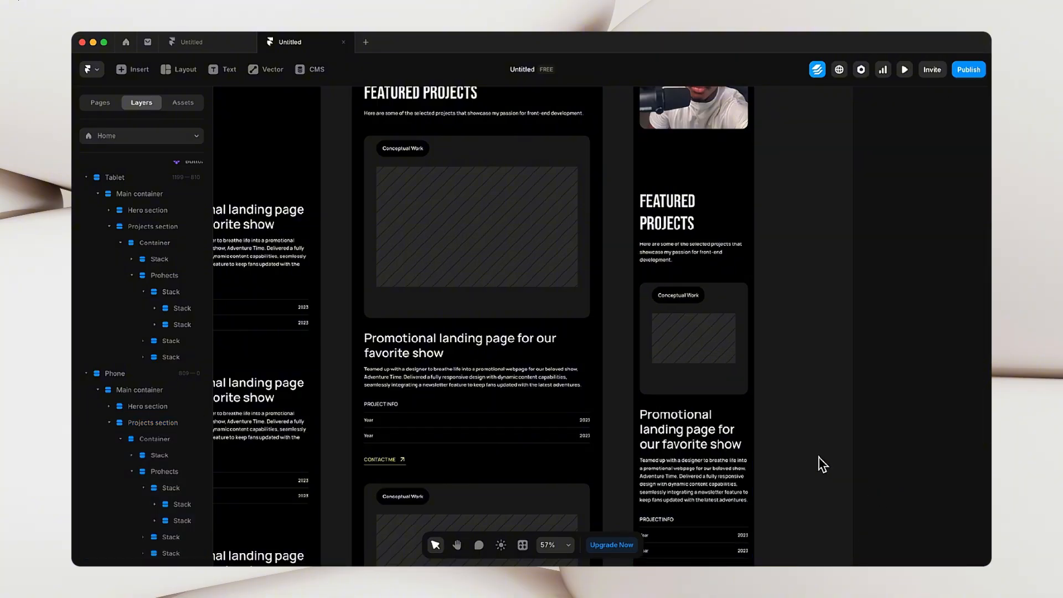
# - Fill the image placeholder of the first project card on the Desktop page with work 1.png from the Framer Tutorial folder
pyautogui.scroll(10, 793, 430)
pyautogui.scroll(-5, 792, 430)
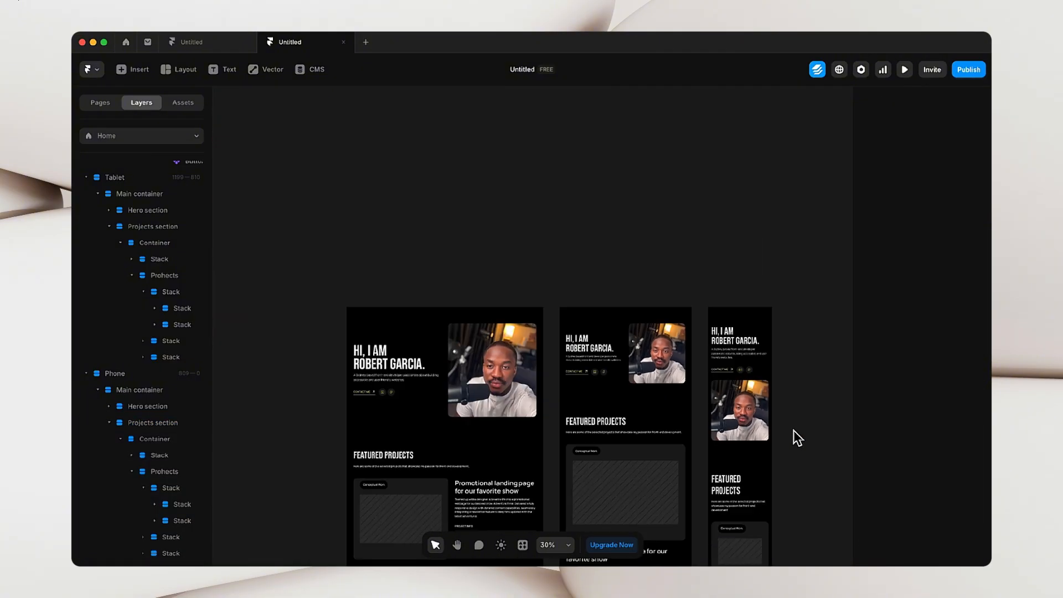
pyautogui.scroll(-1, 793, 430)
pyautogui.press('space')
pyautogui.moveTo(563, 471); pyautogui.dragTo(650, 310)
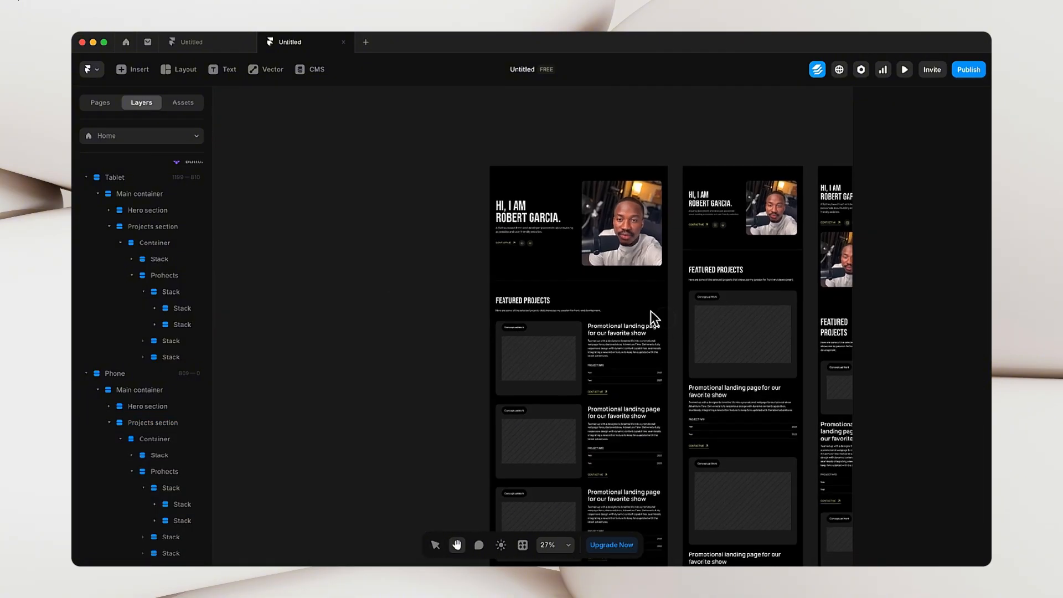
pyautogui.click(546, 366)
pyautogui.scroll(-5, 958, 349)
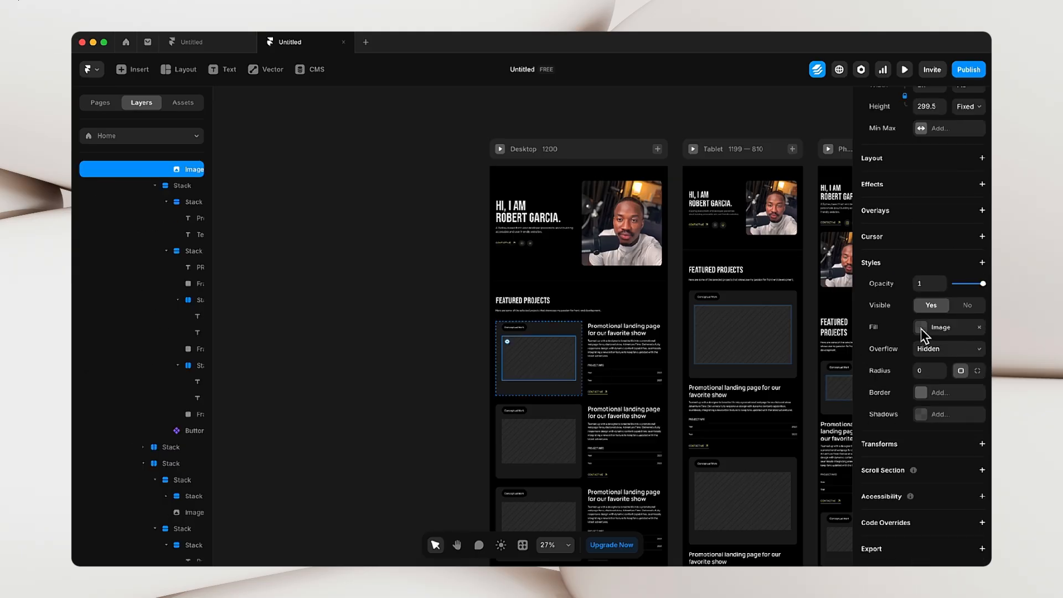
pyautogui.click(921, 327)
pyautogui.click(766, 395)
pyautogui.click(388, 222)
pyautogui.click(495, 221)
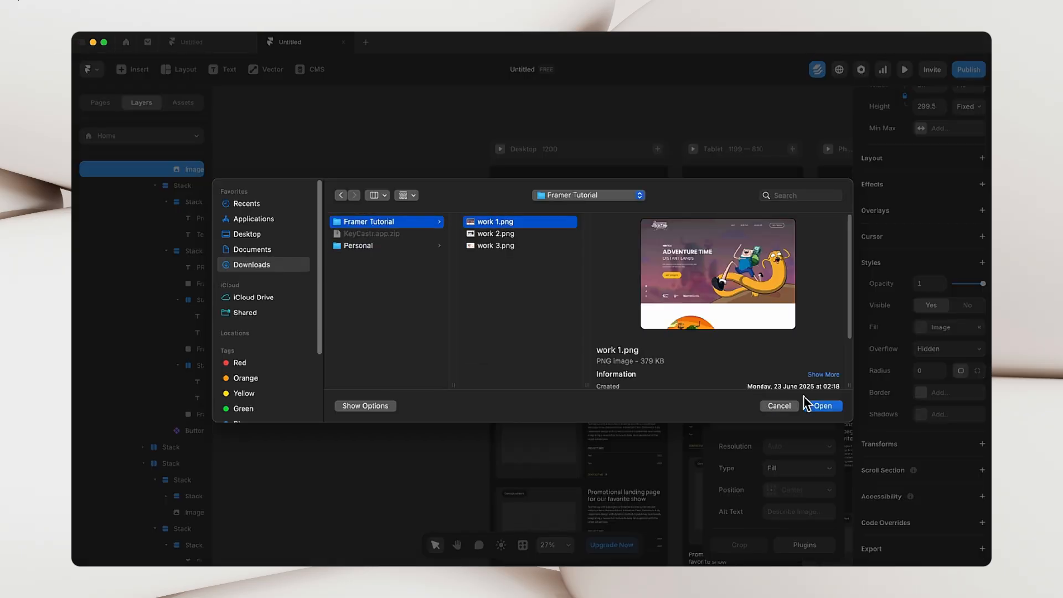
pyautogui.click(821, 406)
# - Fill the image placeholder of the second project card on the Desktop page with work 2.png
pyautogui.click(538, 442)
pyautogui.click(774, 392)
pyautogui.click(495, 234)
pyautogui.click(822, 406)
# - Fill the image placeholder of the third project card on the Desktop page with work 3.png
pyautogui.scroll(-4, 646, 416)
pyautogui.click(535, 326)
pyautogui.click(769, 387)
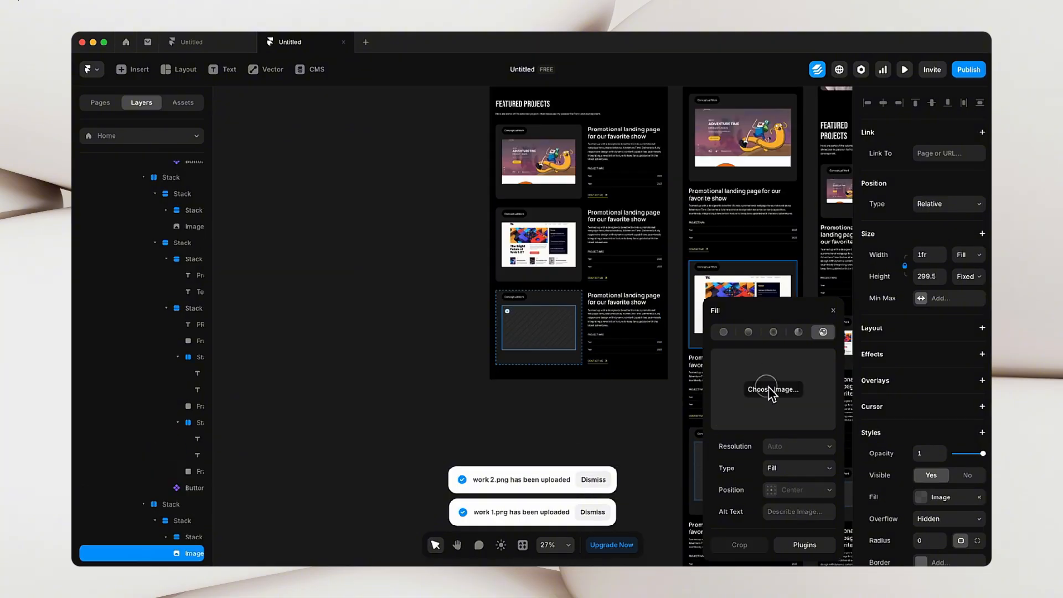
pyautogui.click(495, 245)
pyautogui.click(822, 409)
pyautogui.click(635, 424)
# - Look over the project images across the Desktop, Tablet and Phone breakpoints
pyautogui.press('space')
pyautogui.moveTo(649, 419); pyautogui.dragTo(629, 446)
pyautogui.moveTo(735, 280); pyautogui.dragTo(495, 239)
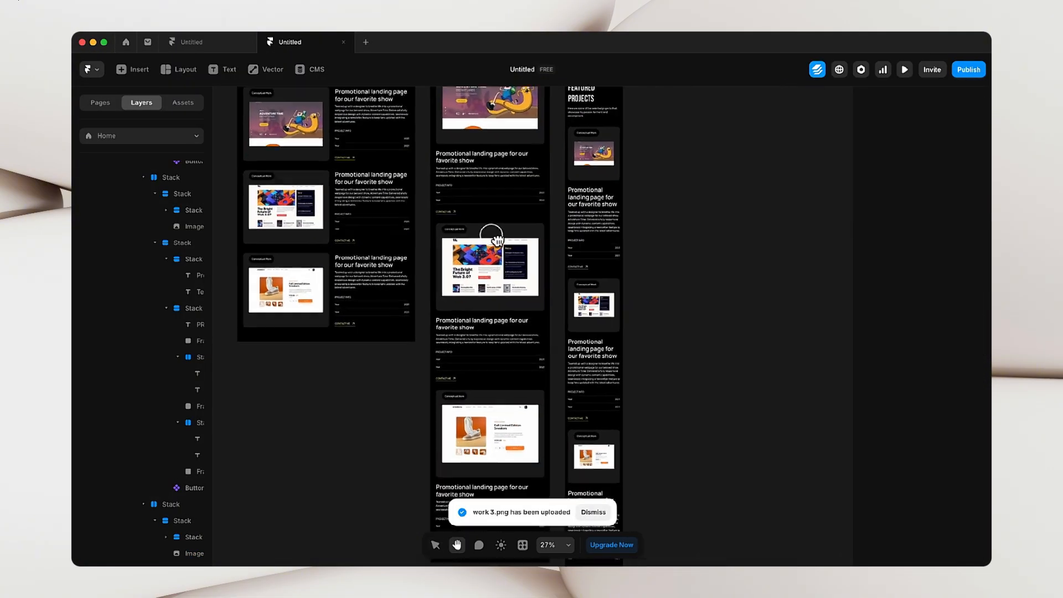
pyautogui.moveTo(289, 454); pyautogui.dragTo(435, 469)
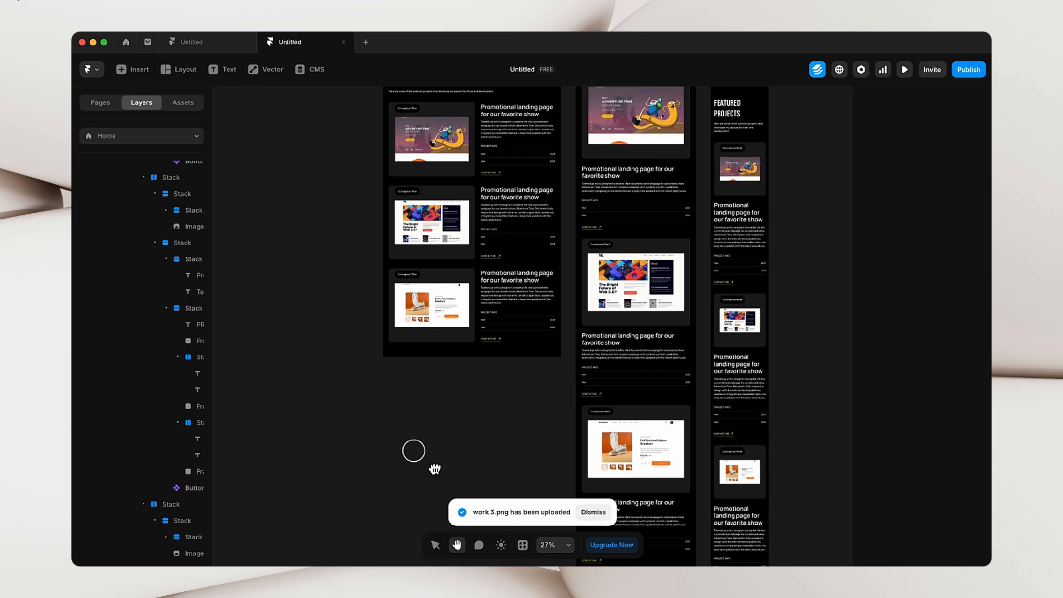
pyautogui.scroll(1, 435, 469)
pyautogui.scroll(4, 335, 437)
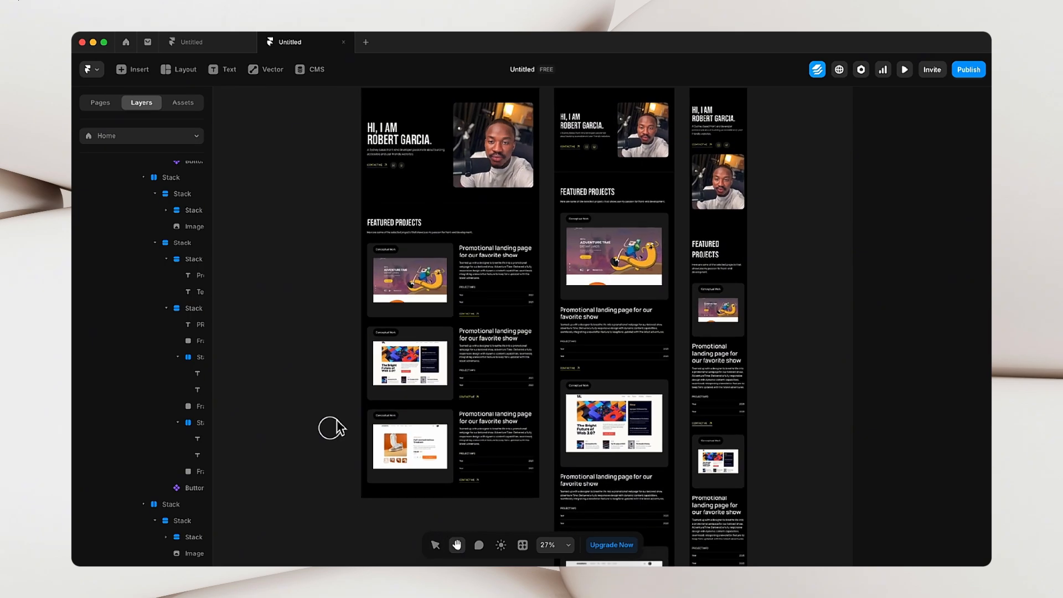
pyautogui.moveTo(332, 428); pyautogui.dragTo(350, 388)
# - Switch to the Figma design and examine the layout of the About Me section below the projects
pyautogui.hotkey('ctrl', 'Right')
pyautogui.scroll(-7, 349, 388)
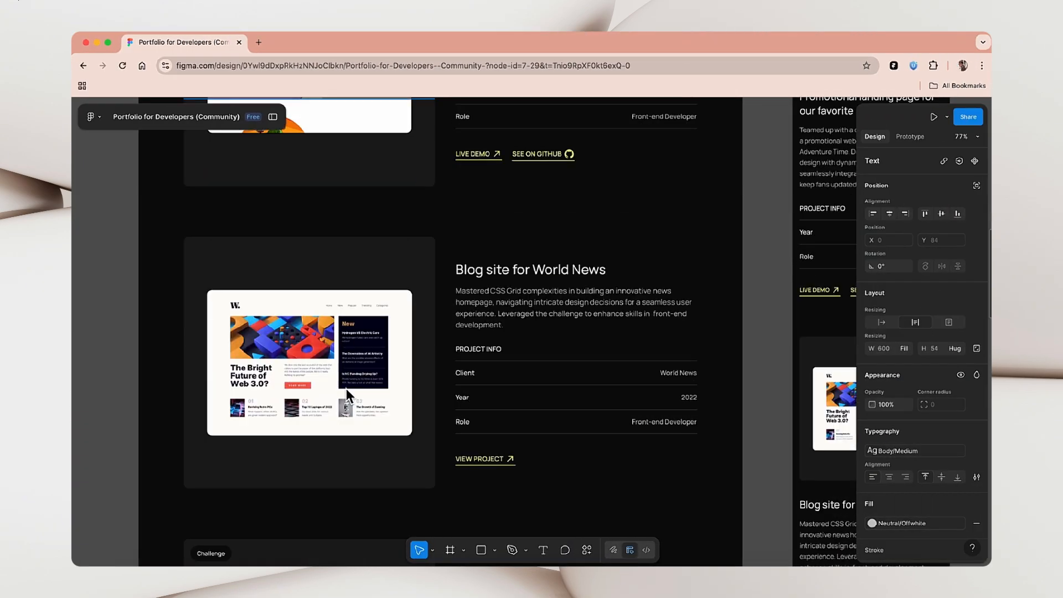
pyautogui.scroll(-20, 346, 389)
pyautogui.scroll(2, 343, 390)
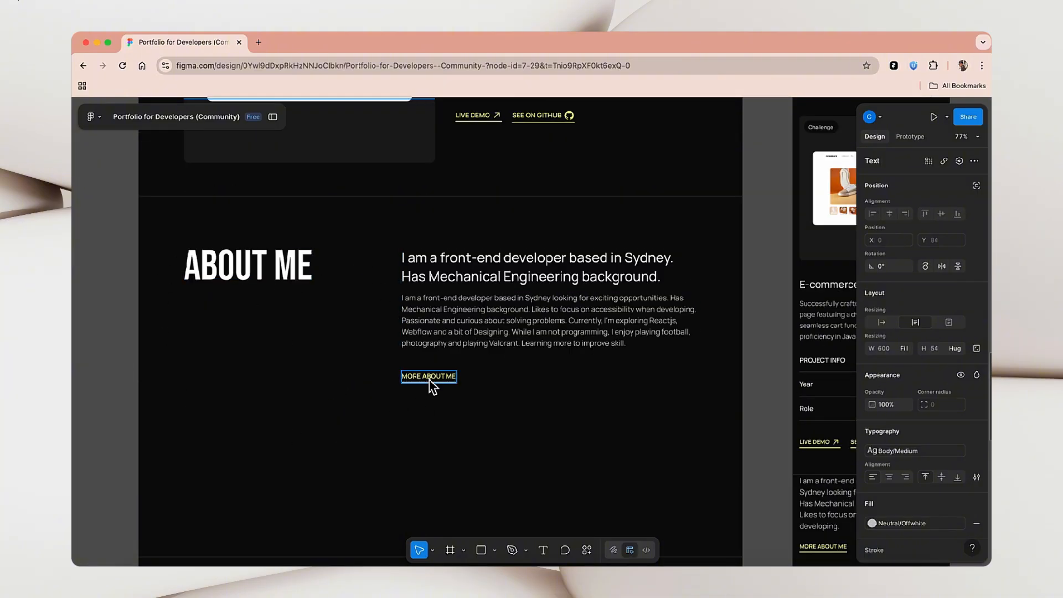
pyautogui.scroll(5, 430, 385)
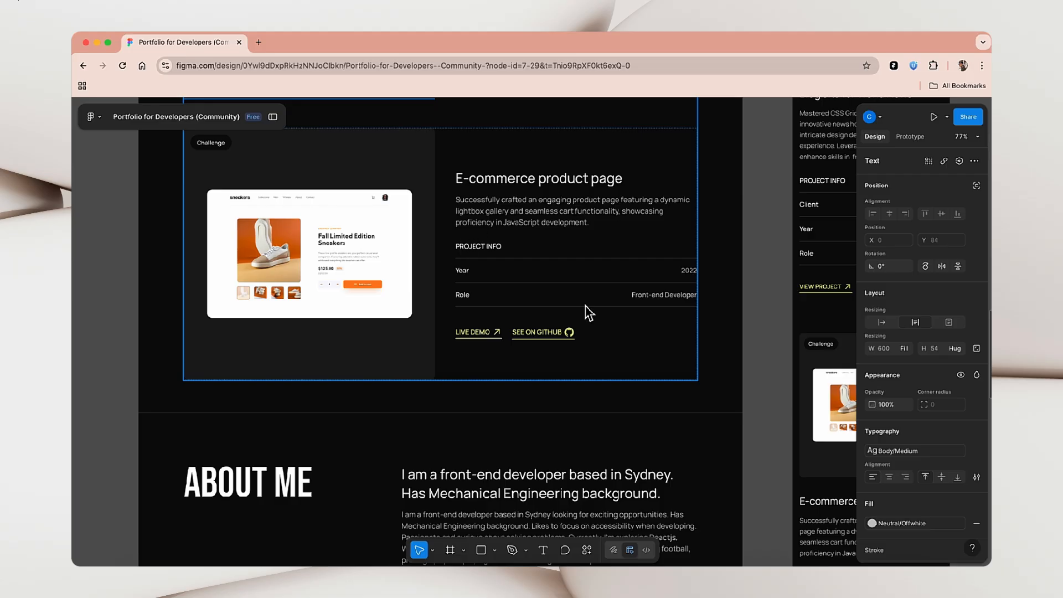
pyautogui.scroll(-3, 323, 403)
pyautogui.scroll(3, 323, 403)
pyautogui.scroll(-3, 323, 403)
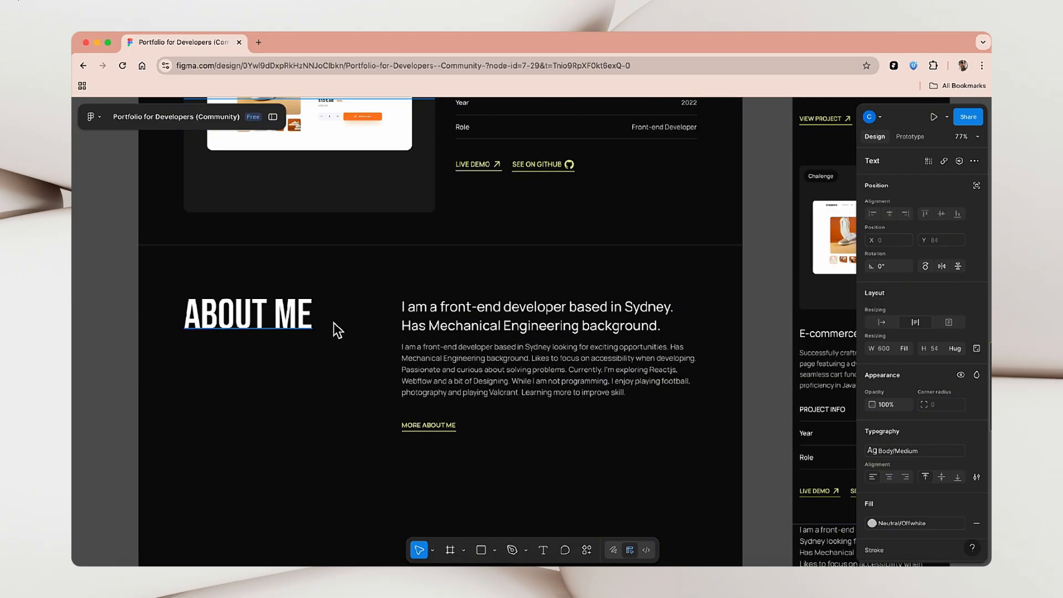
# - Switch back to Framer and paste a copy of the Desktop page's Featured Projects heading stack onto the empty canvas
pyautogui.hotkey('ctrl', 'Left')
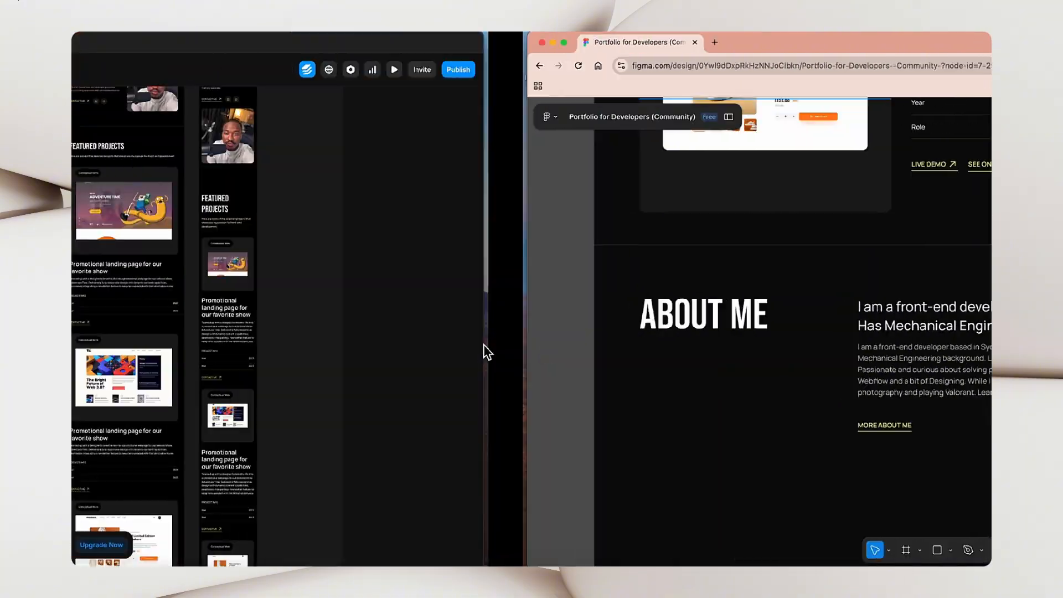
pyautogui.press('space')
pyautogui.moveTo(308, 382); pyautogui.dragTo(425, 333)
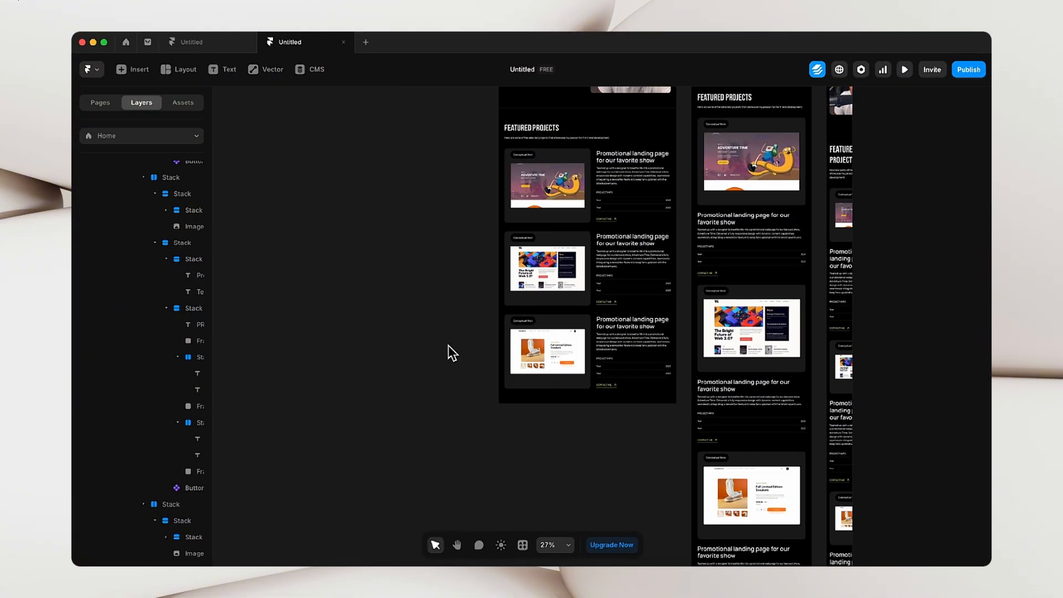
pyautogui.scroll(3, 449, 344)
pyautogui.scroll(4, 424, 347)
pyautogui.hscroll(-5, 424, 347)
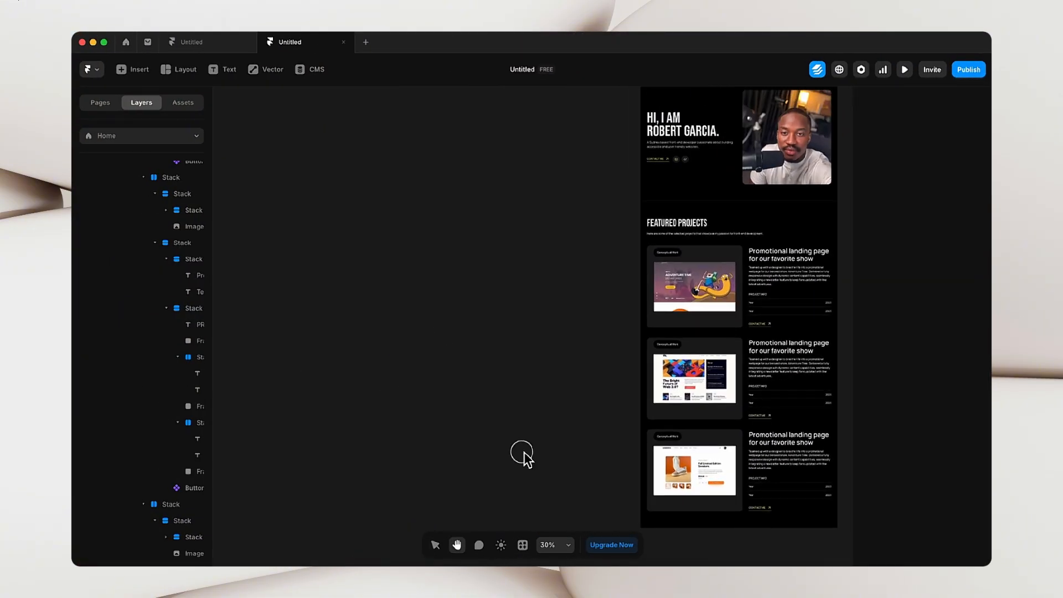
pyautogui.click(690, 238)
pyautogui.press('super+c')
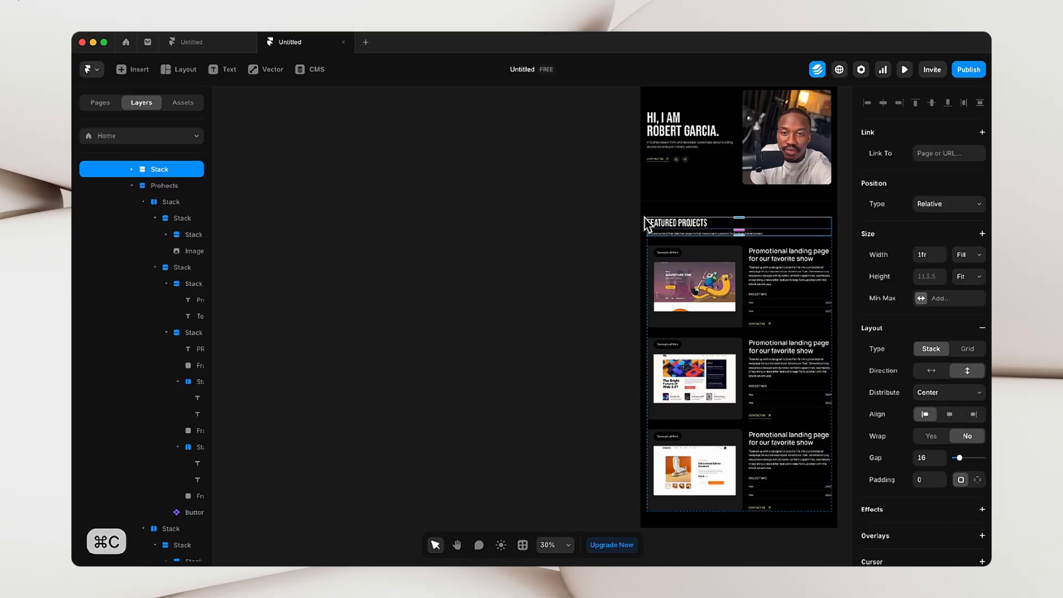
pyautogui.click(384, 278)
pyautogui.hscroll(-3, 453, 283)
pyautogui.scroll(3, 448, 277)
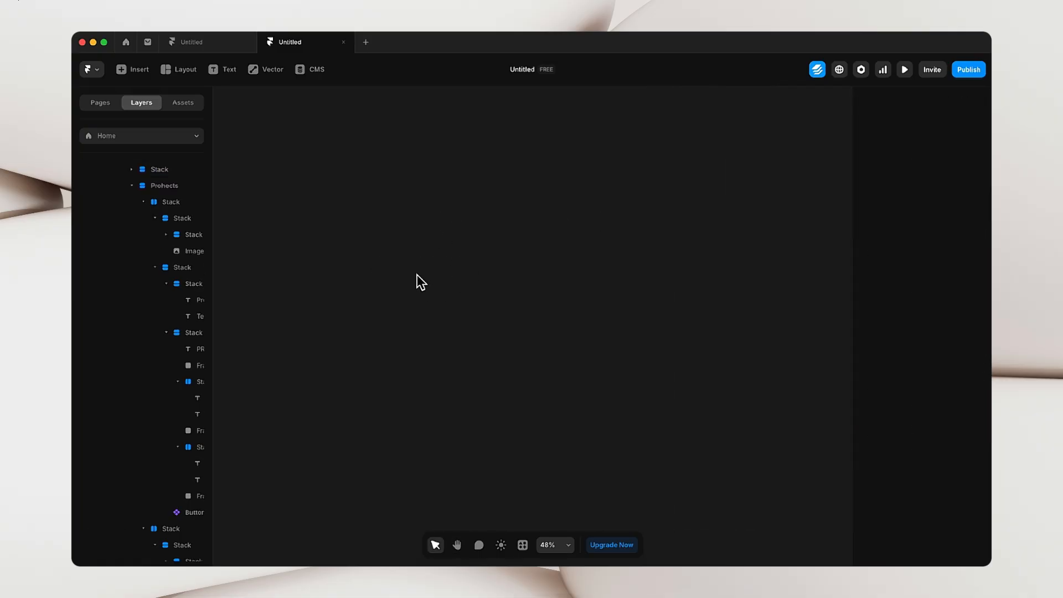
pyautogui.press('super+v')
pyautogui.click(436, 282)
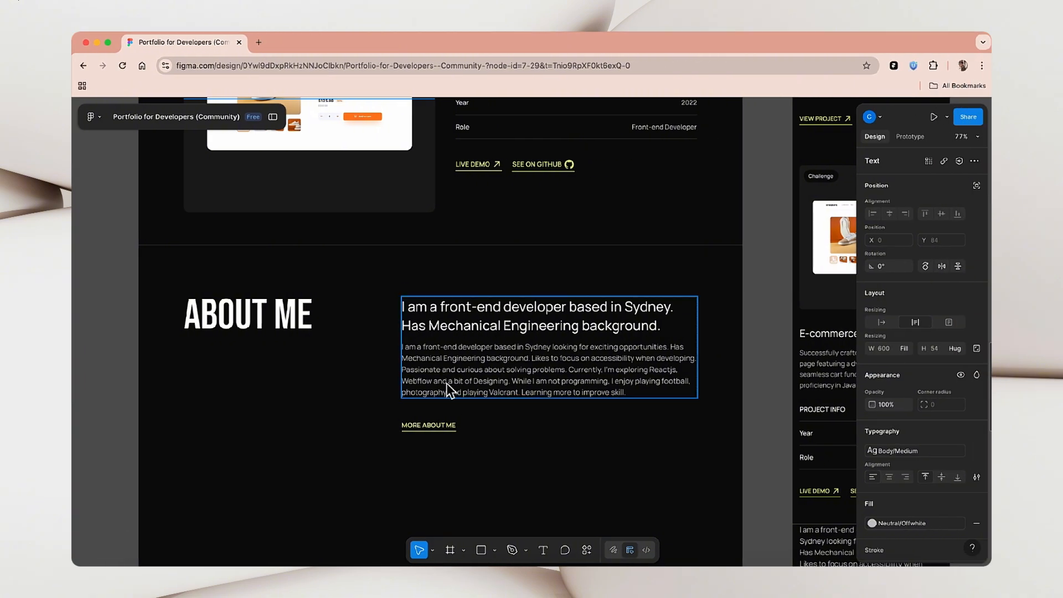
# - Remove the stack around the copied Featured Projects heading and delete the description text beneath it
pyautogui.scroll(-1, 483, 351)
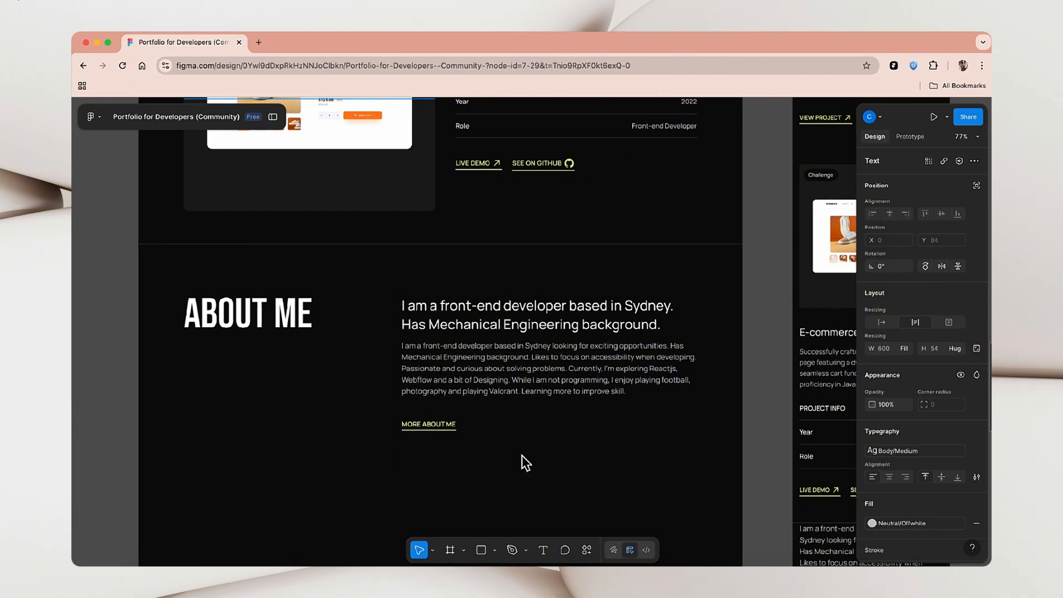
pyautogui.scroll(5, 553, 367)
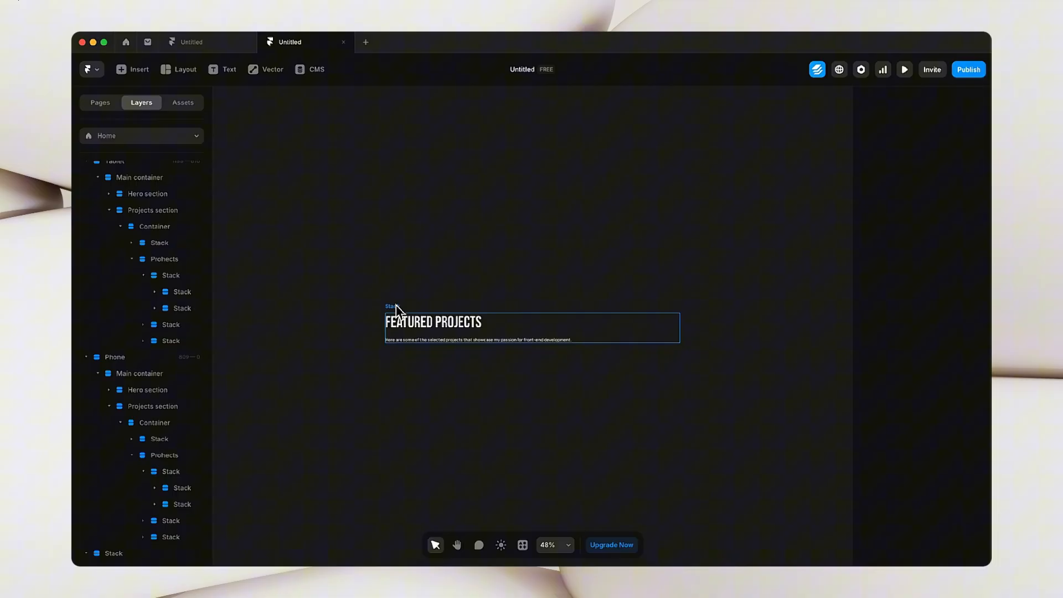
pyautogui.click(396, 307)
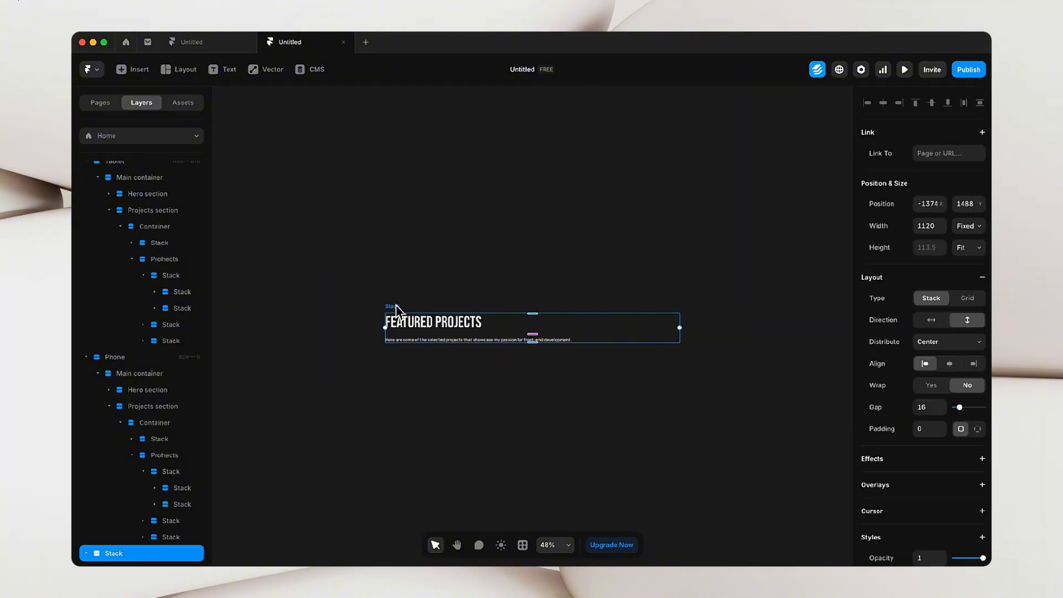
pyautogui.rightClick(395, 307)
pyautogui.click(380, 307)
pyautogui.rightClick(391, 306)
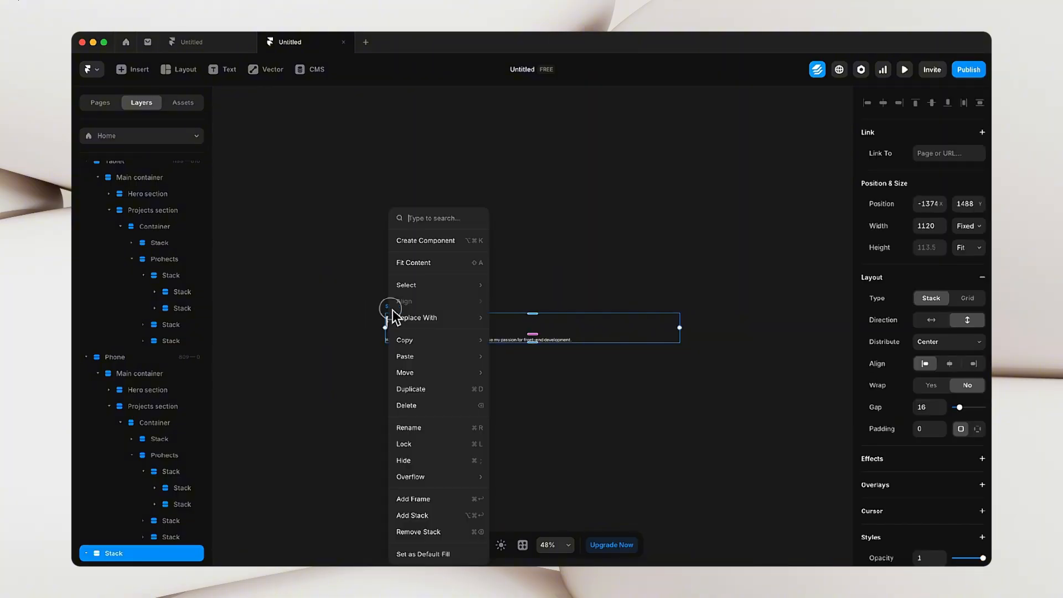
pyautogui.click(435, 532)
pyautogui.click(417, 354)
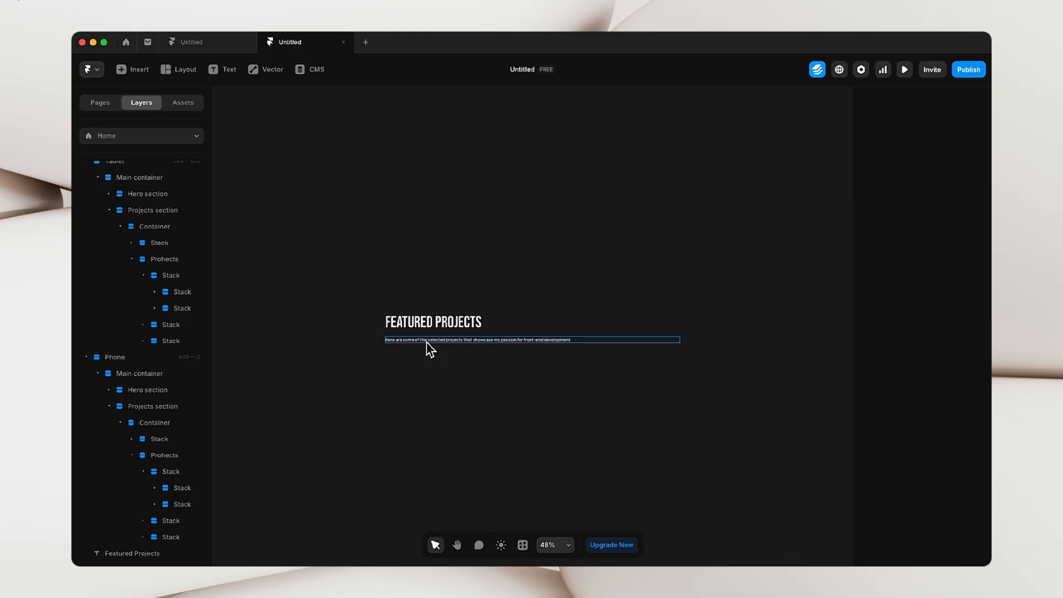
pyautogui.moveTo(426, 341); pyautogui.dragTo(452, 399)
pyautogui.press('Delete')
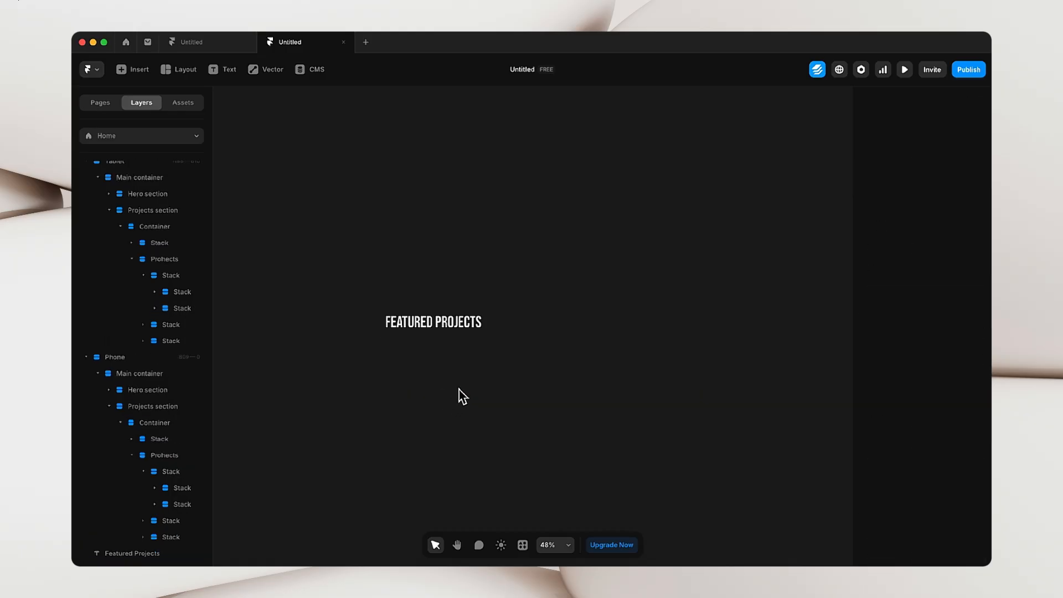
# - Try placing a copy of the first project card's title-and-description stack to the right of the loose Featured Projects heading
pyautogui.scroll(3, 459, 397)
pyautogui.scroll(-5, 463, 396)
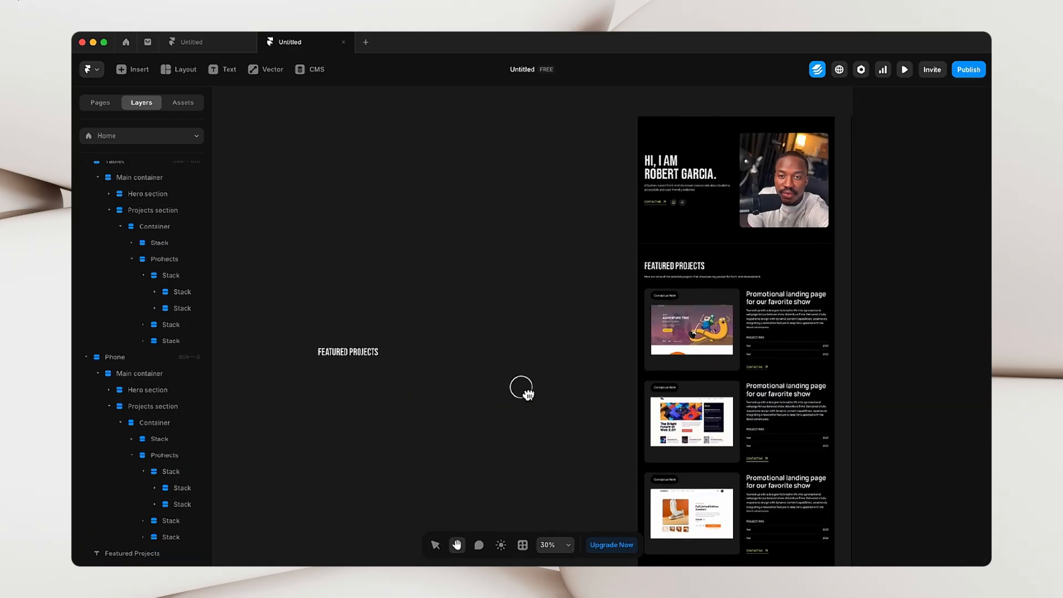
pyautogui.click(763, 308)
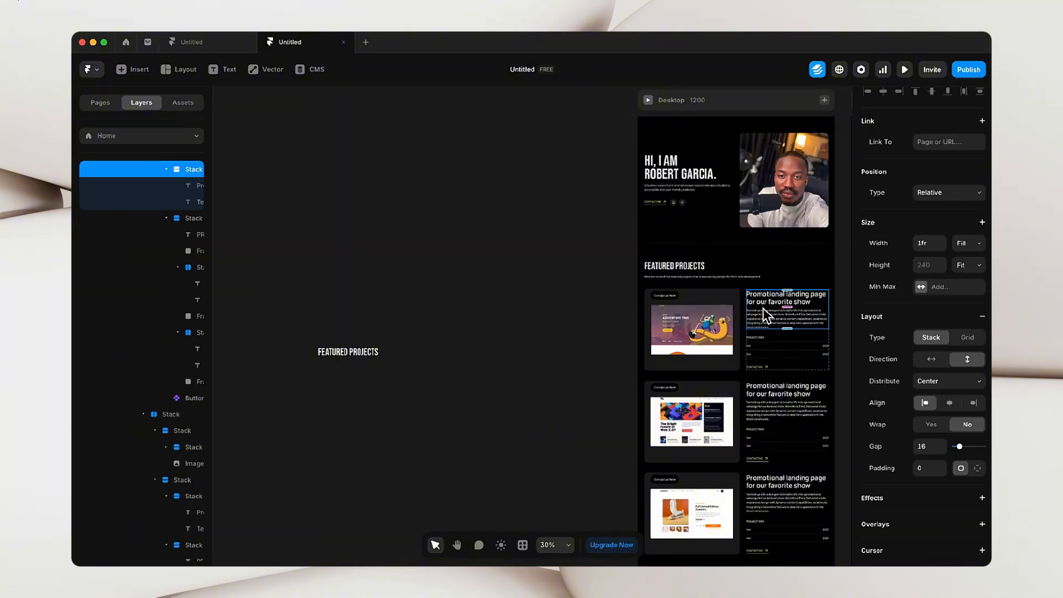
pyautogui.press('cmd+c')
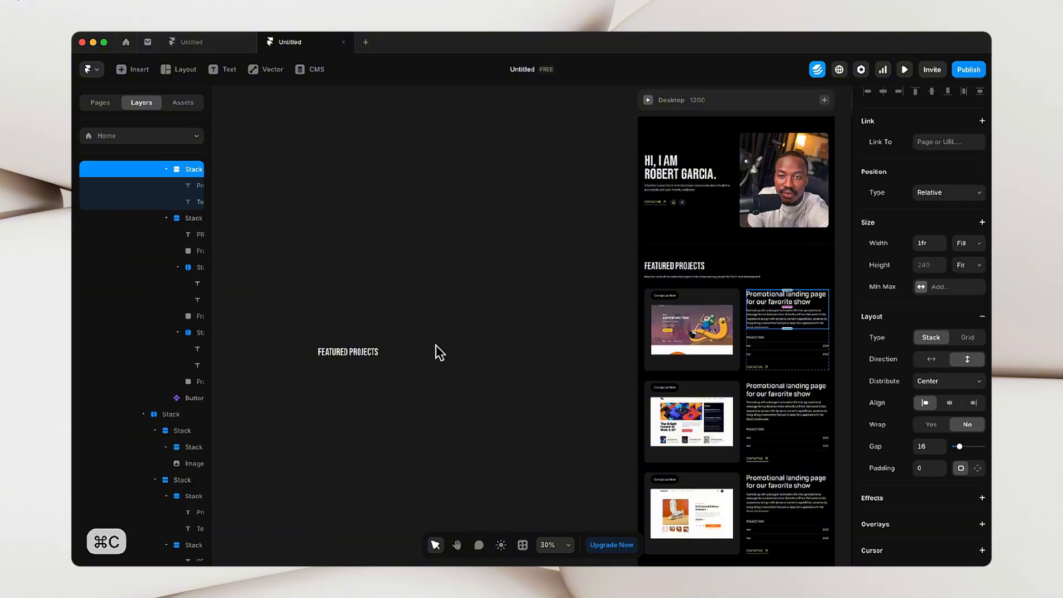
pyautogui.click(374, 384)
pyautogui.press('space')
pyautogui.moveTo(373, 384); pyautogui.dragTo(450, 393)
pyautogui.scroll(5, 442, 388)
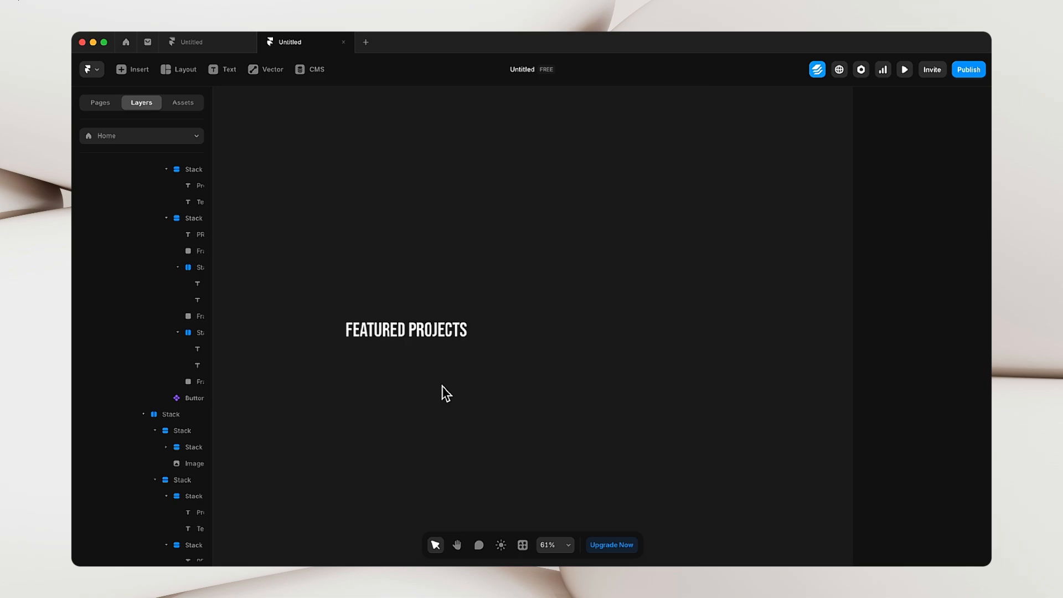
pyautogui.press('cmd+v')
pyautogui.moveTo(442, 281); pyautogui.dragTo(594, 292)
# - Compare with the Figma design and delete the copied title-and-description stack beside the heading
pyautogui.hotkey('ctrl', 'Right')
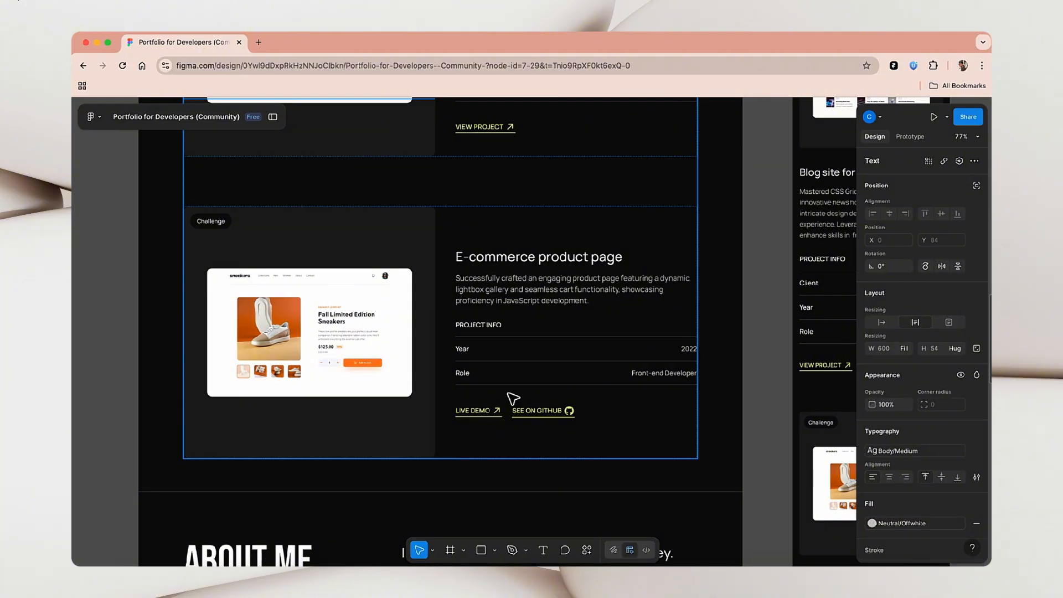
pyautogui.hotkey('ctrl', 'Left')
pyautogui.scroll(-5, 508, 394)
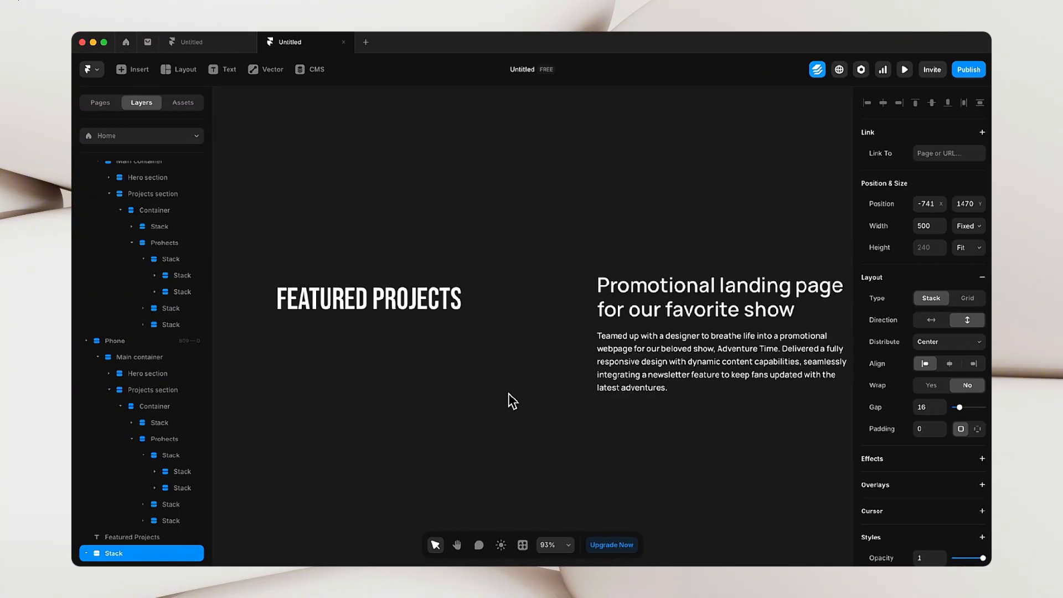
pyautogui.press('Delete')
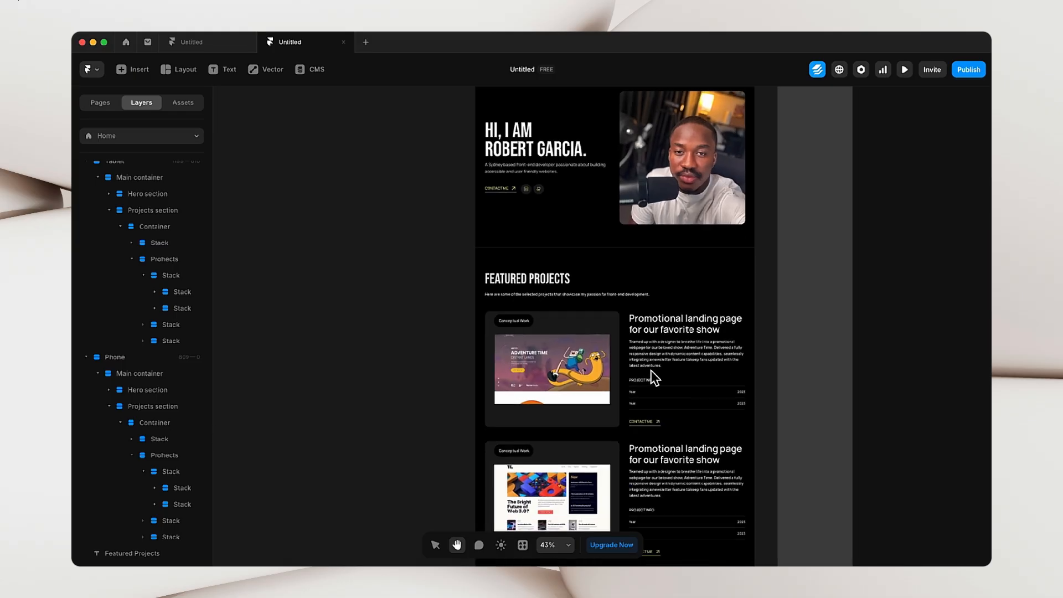
# - Copy the first project card's whole text column, including project info and button, and place it to the right of the loose heading
pyautogui.click(670, 371)
pyautogui.press('super+c')
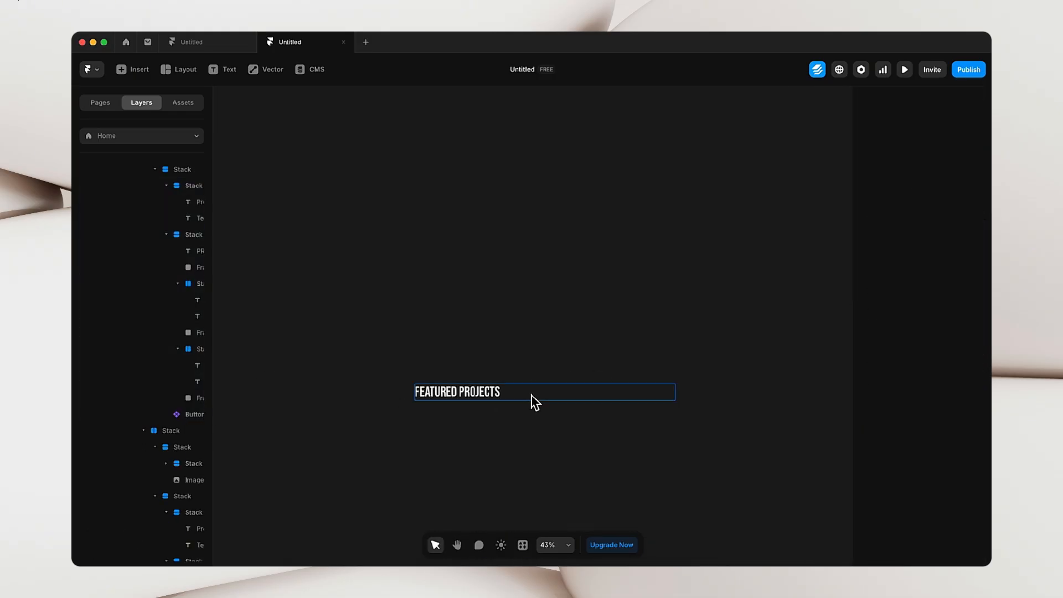
pyautogui.press('super+v')
pyautogui.moveTo(484, 272); pyautogui.dragTo(579, 369)
pyautogui.click(774, 395)
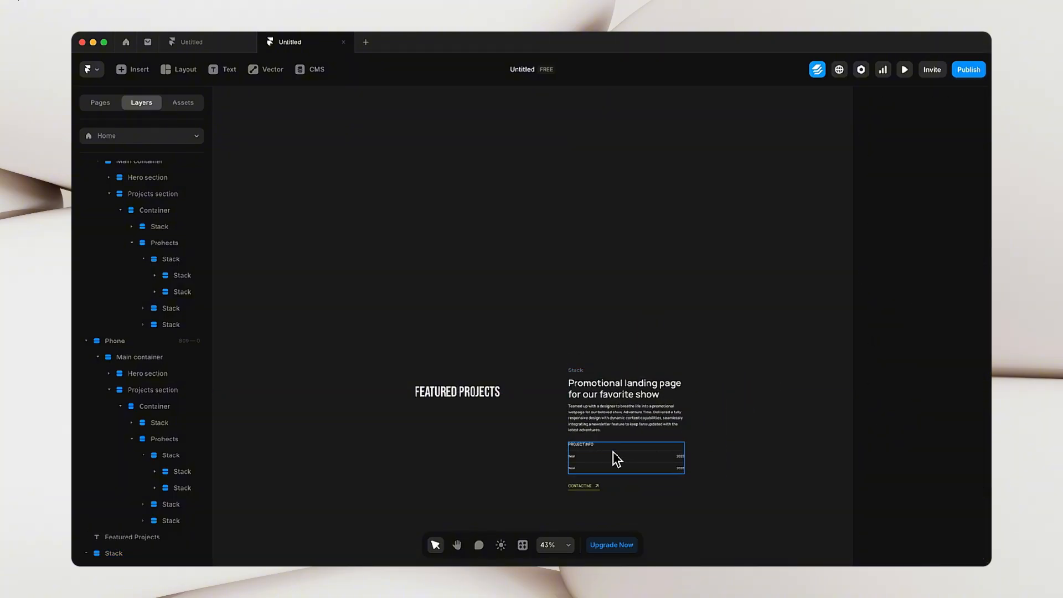
# - Delete the project info stack from the copied text column and move the column slightly closer to the heading
pyautogui.doubleClick(612, 452)
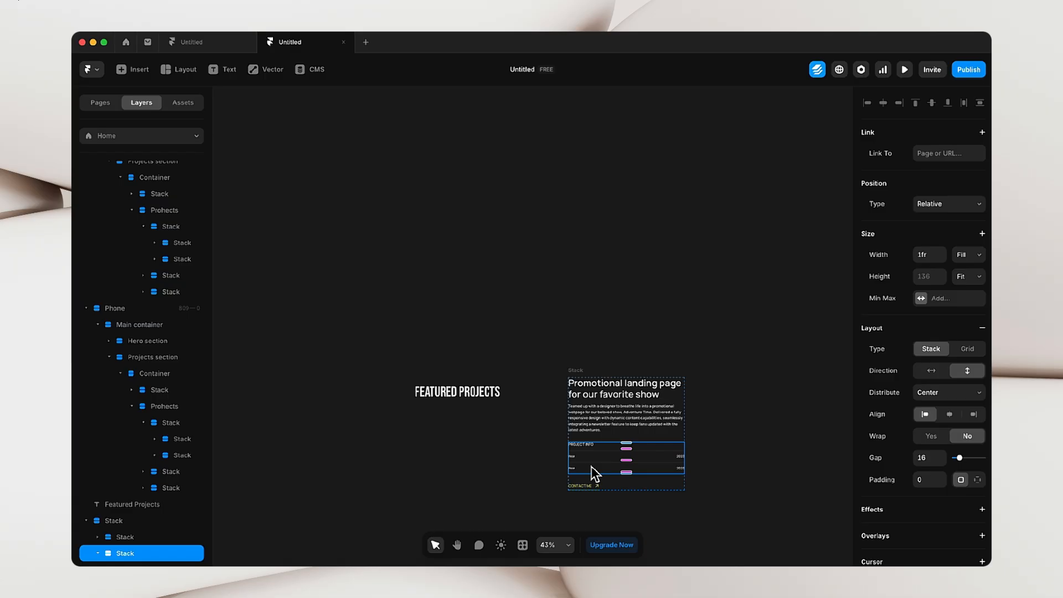
pyautogui.press('Delete')
pyautogui.click(575, 370)
pyautogui.moveTo(574, 370); pyautogui.dragTo(549, 380)
pyautogui.click(585, 342)
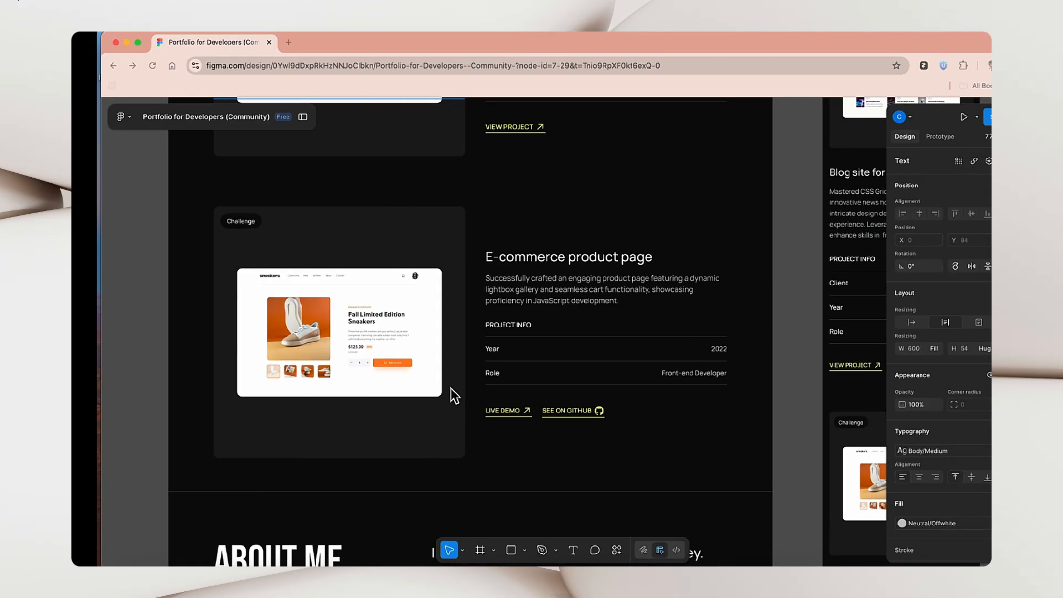
# - Copy the "I am a front-end developer based in Sydney" headline from the Figma design and paste it over the copied column's title in Framer
pyautogui.scroll(-8, 511, 388)
pyautogui.scroll(3, 446, 366)
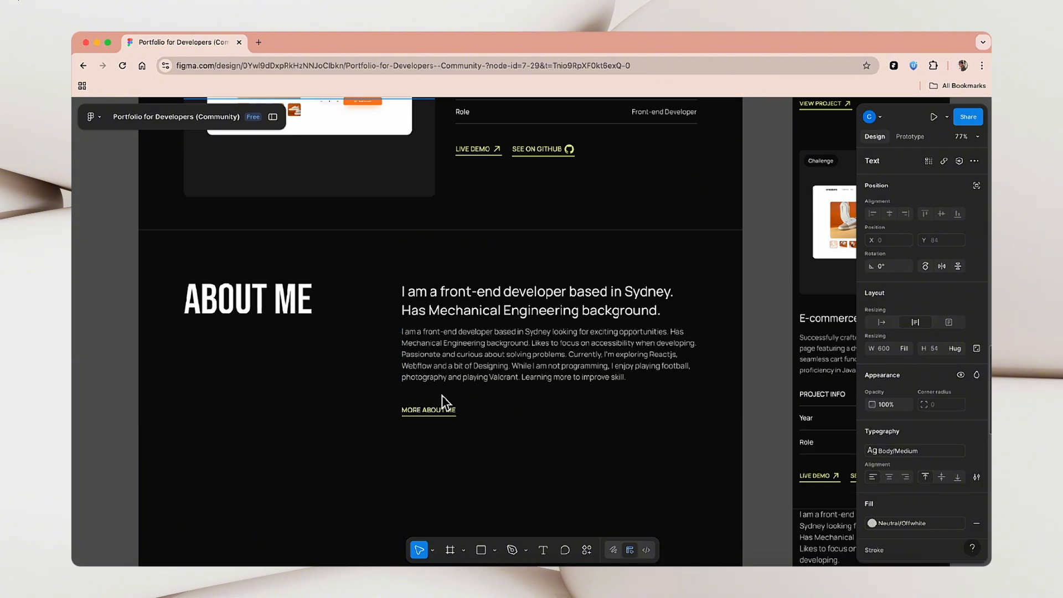
pyautogui.hotkey('ctrl', 'Left')
pyautogui.hotkey('ctrl', 'Right')
pyautogui.doubleClick(547, 311)
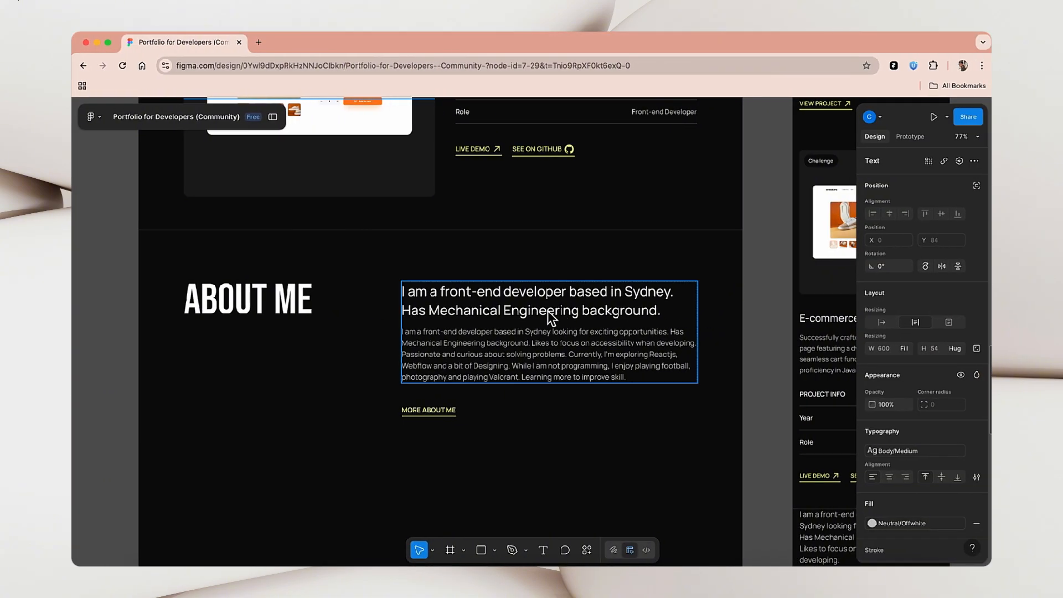
pyautogui.doubleClick(547, 309)
pyautogui.press('super+c')
pyautogui.hotkey('ctrl', 'Left')
pyautogui.doubleClick(580, 397)
pyautogui.press('super+v')
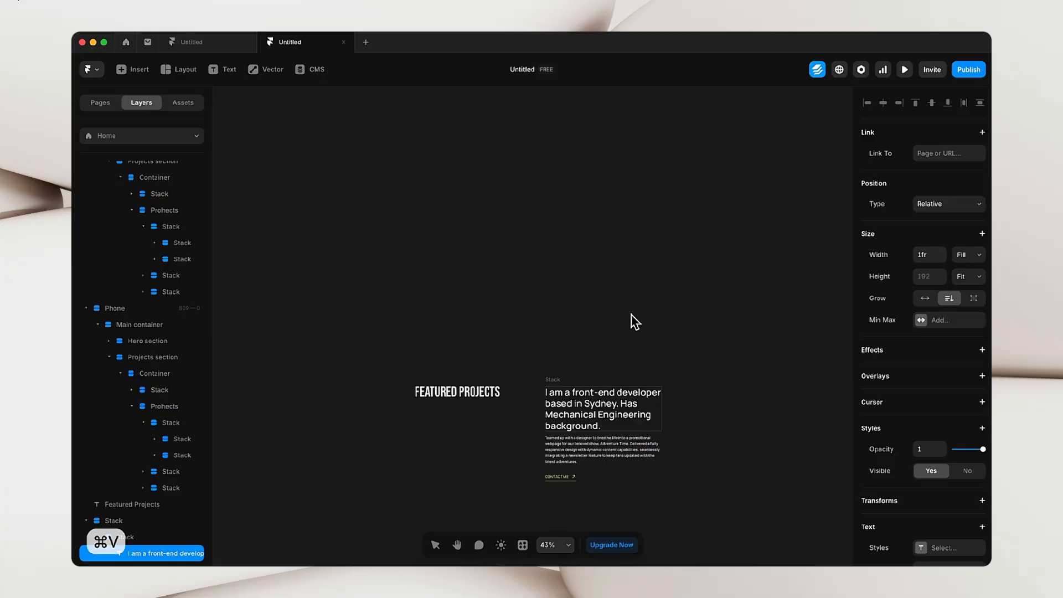
# - Copy the About Me paragraph from the Figma design and paste it over the description below the new title in Framer
pyautogui.hotkey('ctrl', 'Right')
pyautogui.doubleClick(540, 349)
pyautogui.press('super+c')
pyautogui.hotkey('ctrl', 'Left')
pyautogui.doubleClick(601, 448)
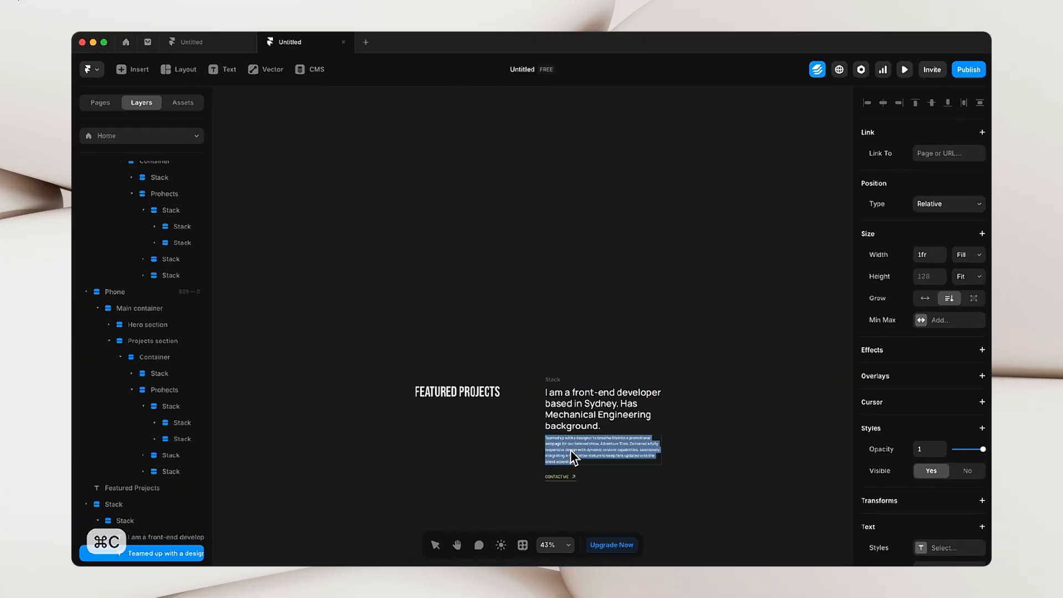
pyautogui.press('super+v')
# - Replace the loose Featured Projects heading with the About Me text from Figma and narrow its text box to 441 px
pyautogui.hotkey('ctrl', 'Right')
pyautogui.doubleClick(247, 316)
pyautogui.press('super+c')
pyautogui.hotkey('ctrl', 'Left')
pyautogui.doubleClick(472, 398)
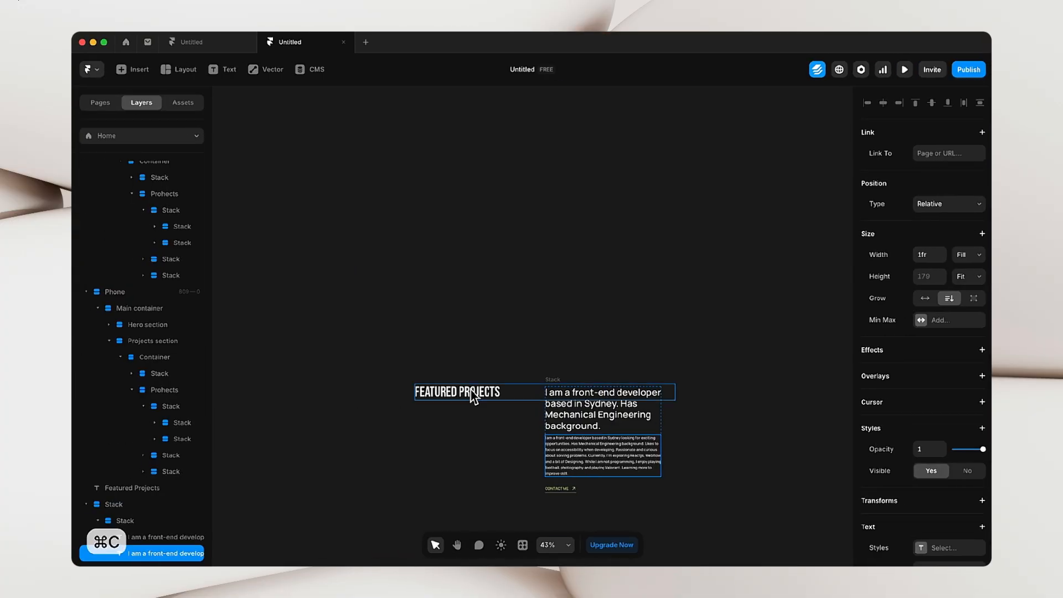
pyautogui.press('super+v')
pyautogui.moveTo(676, 394); pyautogui.dragTo(518, 394)
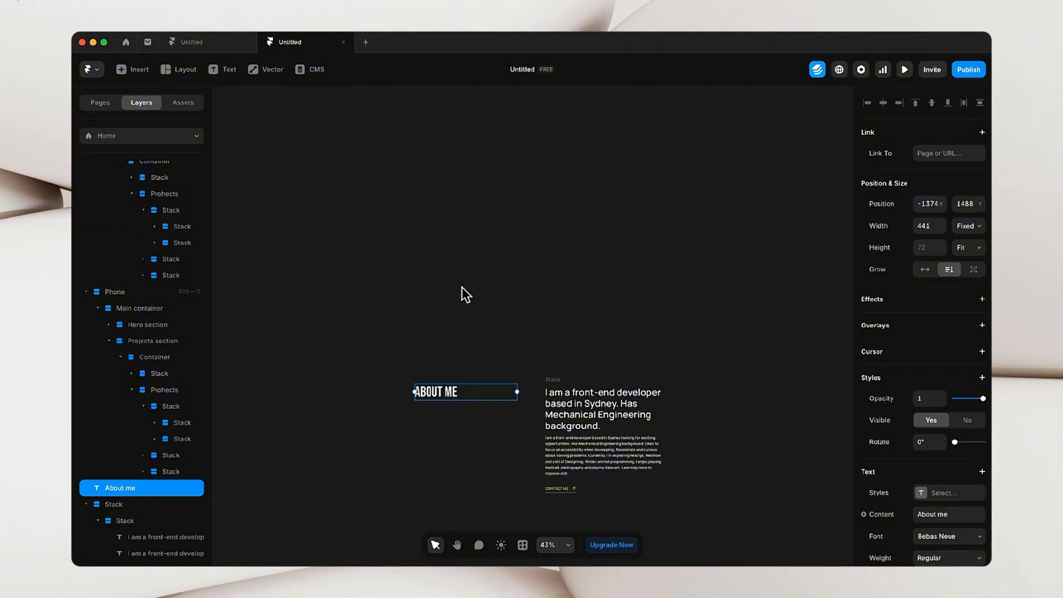
# - Wrap the About Me heading and the text column beside it in a new stack
pyautogui.click(462, 287)
pyautogui.scroll(-2, 420, 376)
pyautogui.moveTo(367, 264); pyautogui.dragTo(694, 512)
pyautogui.rightClick(567, 370)
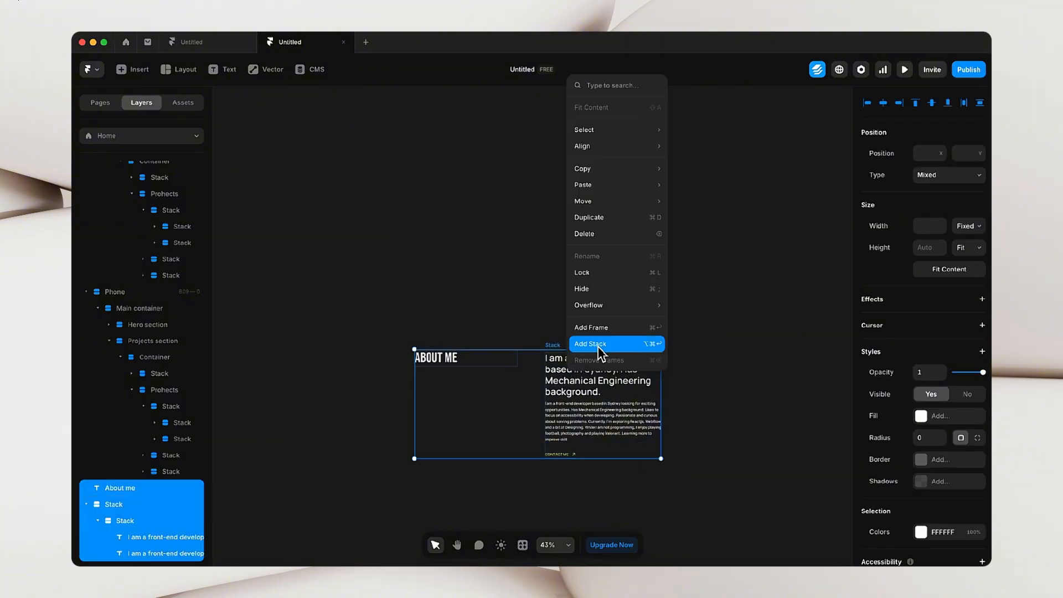
pyautogui.click(600, 352)
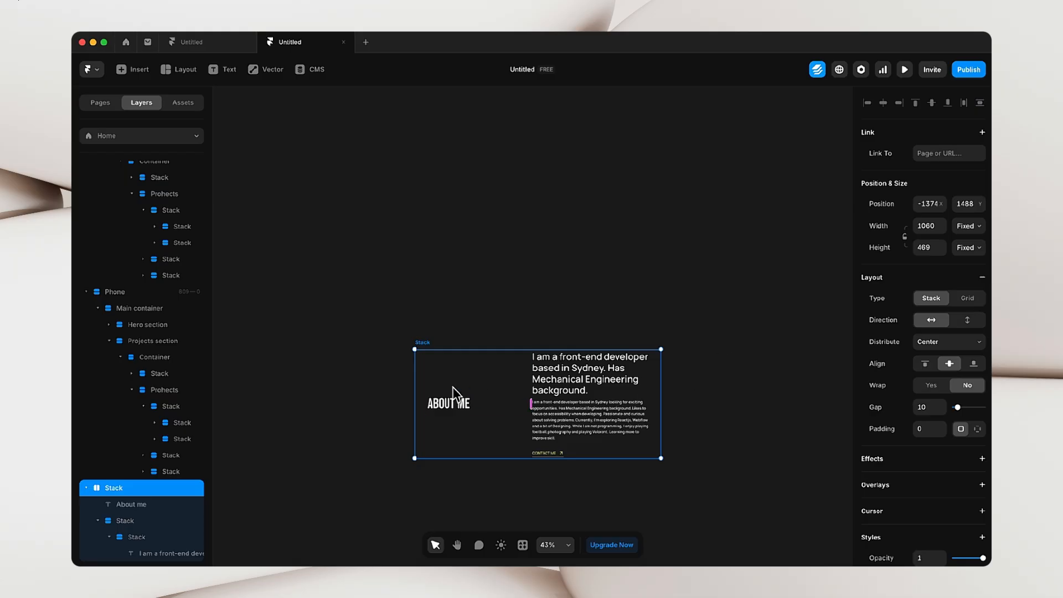
# - Align the new About Me stack's contents to the top and check the layout against the Figma design
pyautogui.click(429, 320)
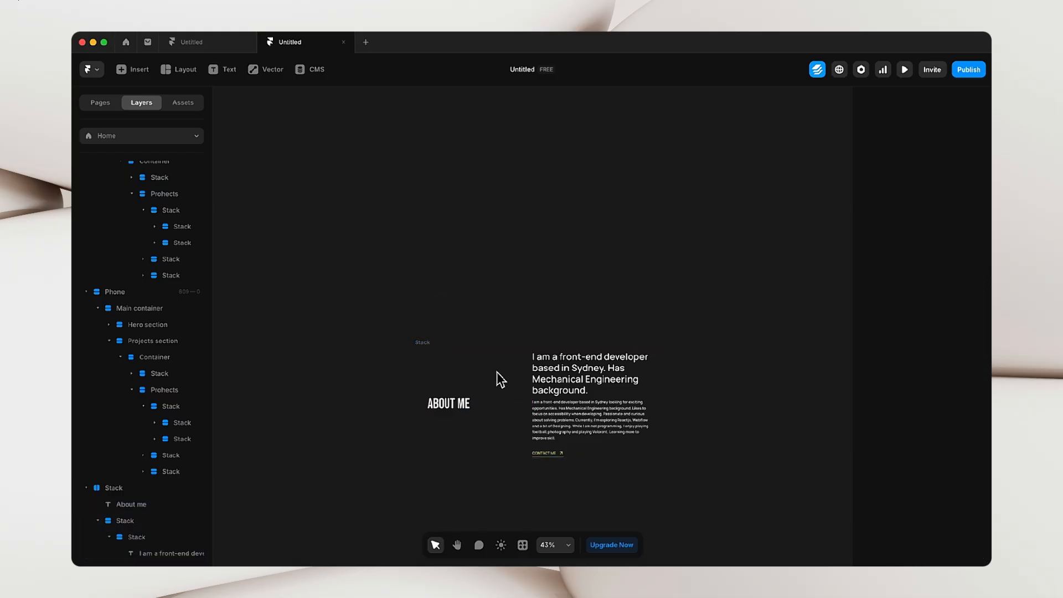
pyautogui.click(434, 348)
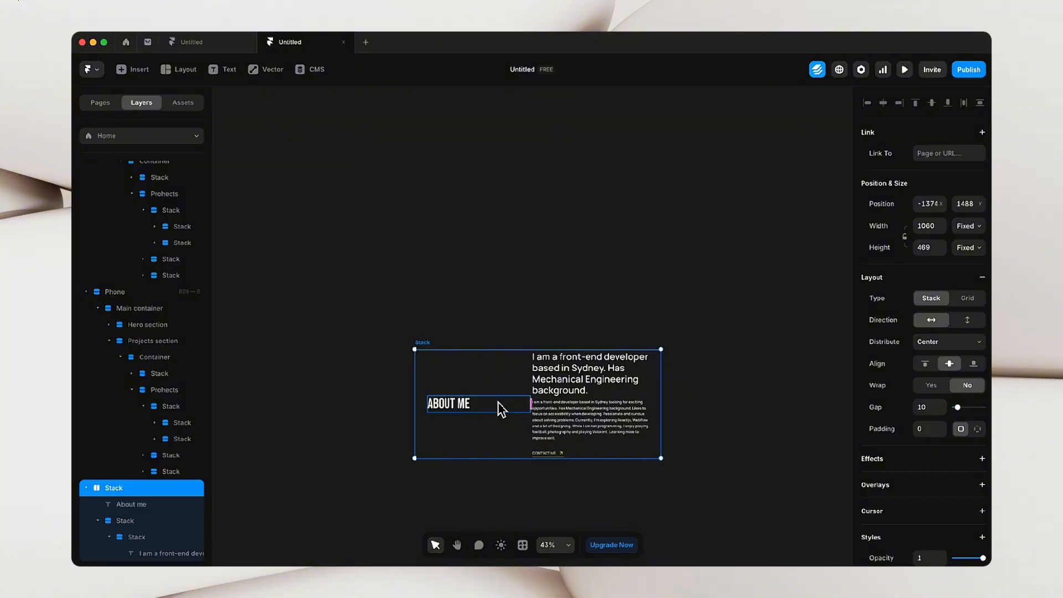
pyautogui.click(928, 363)
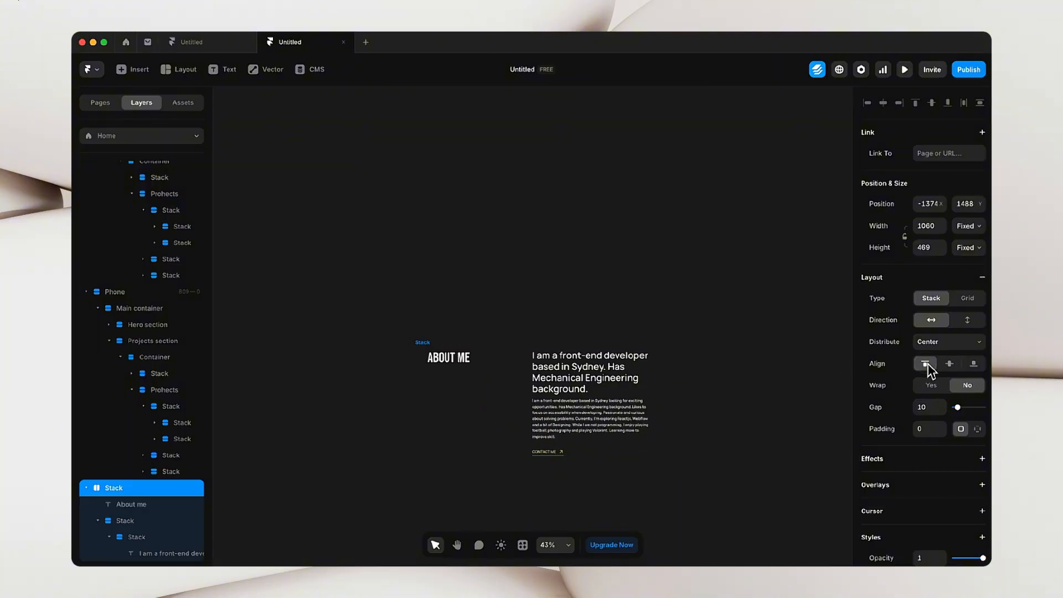
pyautogui.hotkey('ctrl', 'Right')
pyautogui.hotkey('ctrl', 'Left')
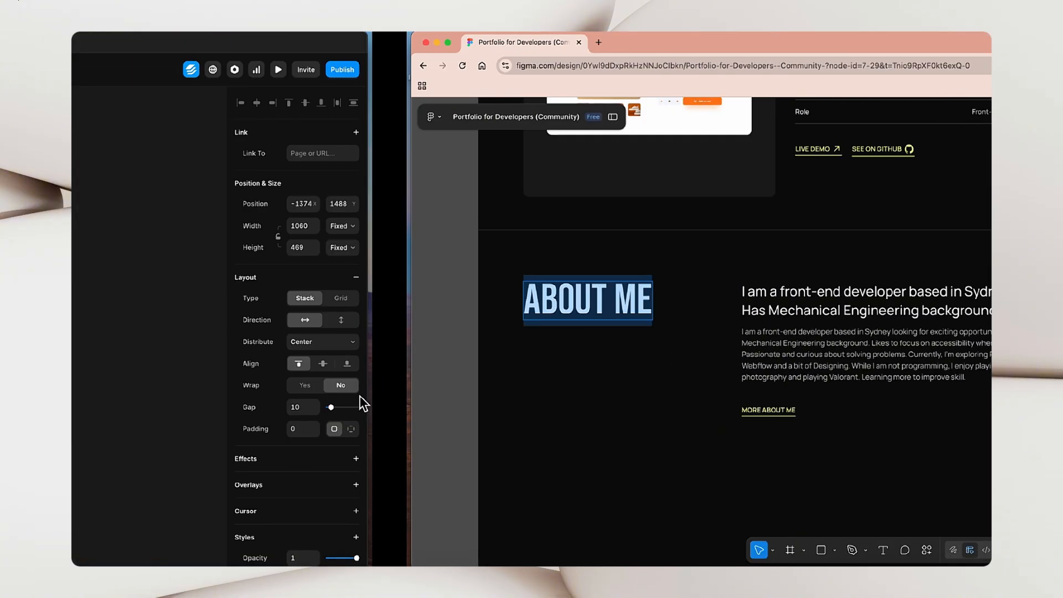
# - Set the widths of the About Me heading and the neighbouring text column to Fill
pyautogui.click(465, 364)
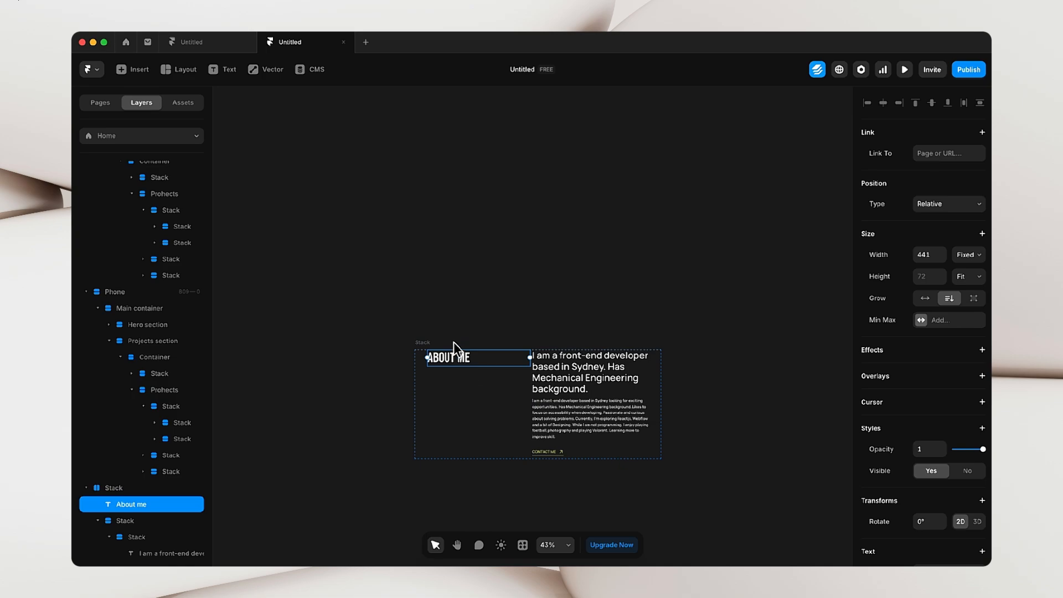
pyautogui.click(966, 254)
pyautogui.click(968, 279)
pyautogui.click(617, 254)
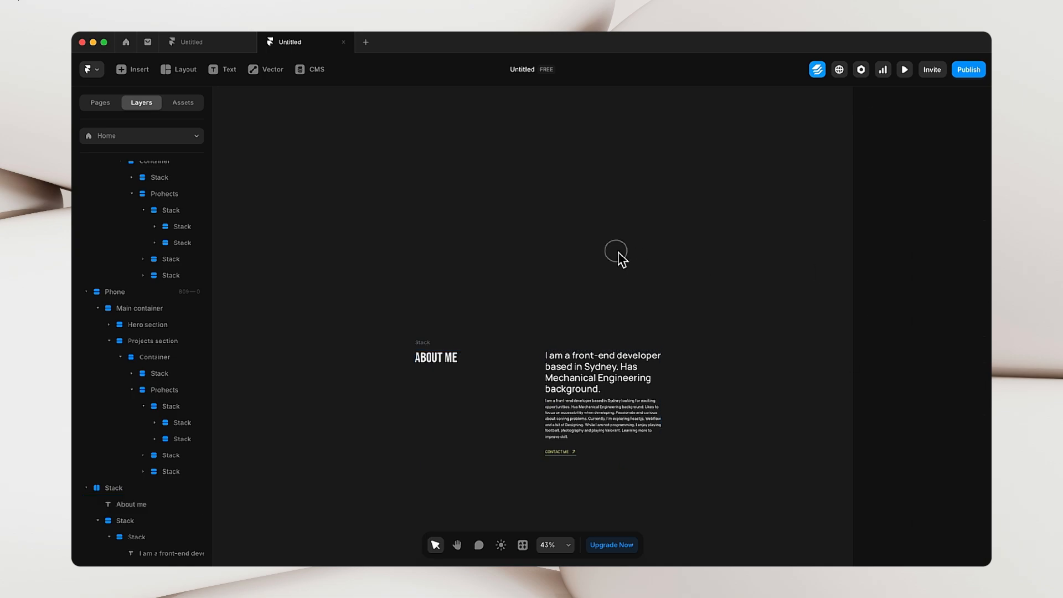
pyautogui.click(584, 396)
pyautogui.click(593, 445)
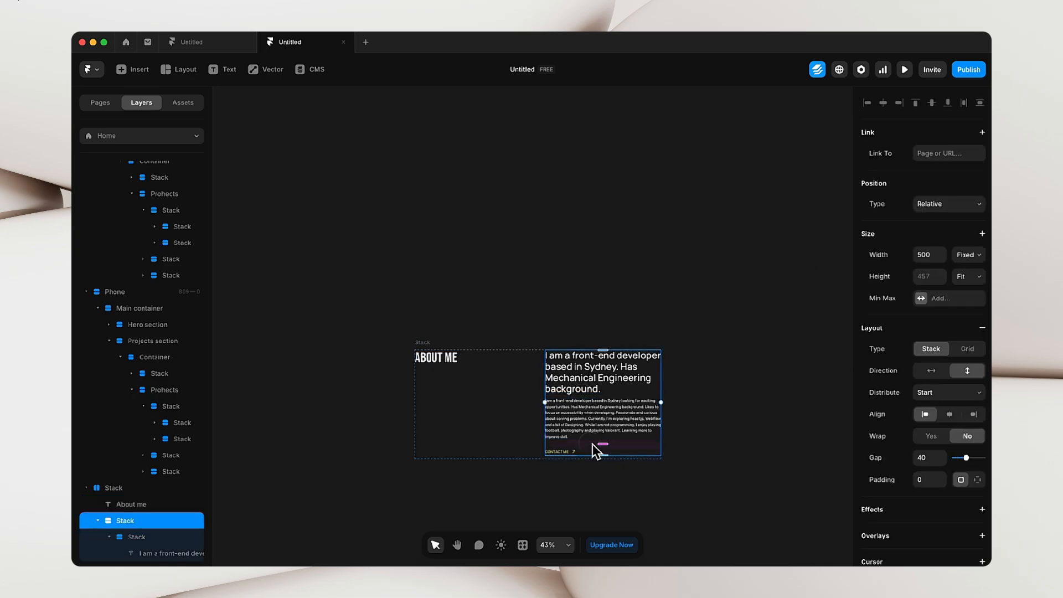
pyautogui.click(972, 257)
pyautogui.click(970, 280)
pyautogui.click(506, 234)
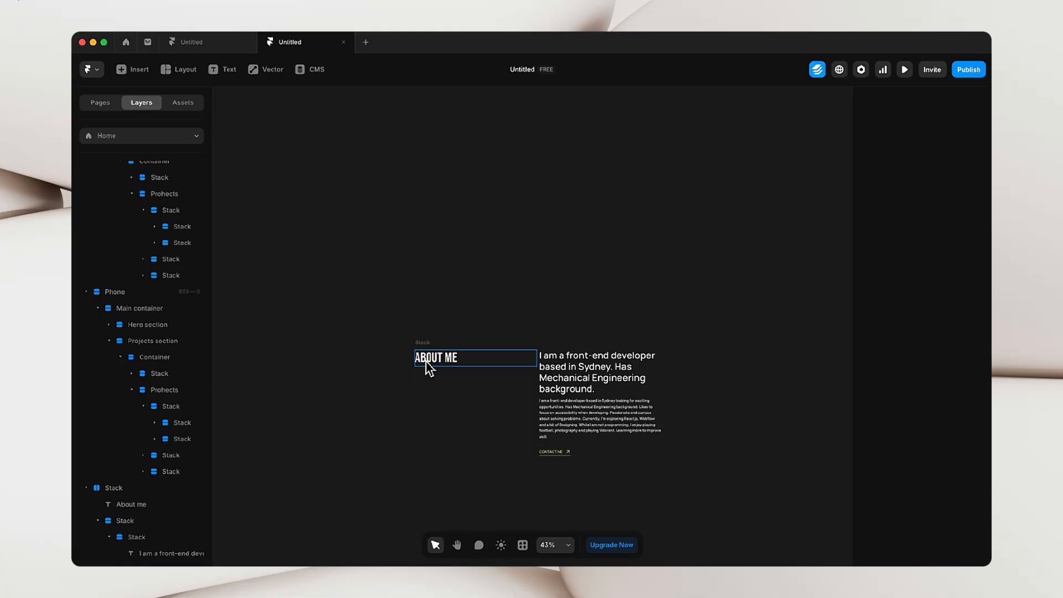
# - Increase the About Me heading's font size to about 95 px
pyautogui.click(427, 360)
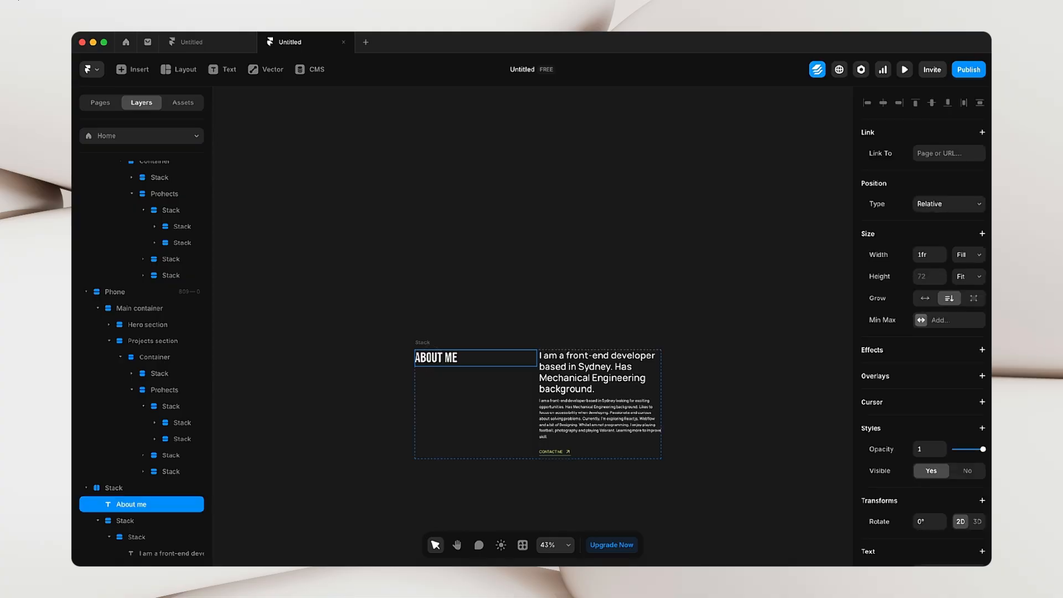
pyautogui.scroll(-5, 930, 388)
pyautogui.click(941, 325)
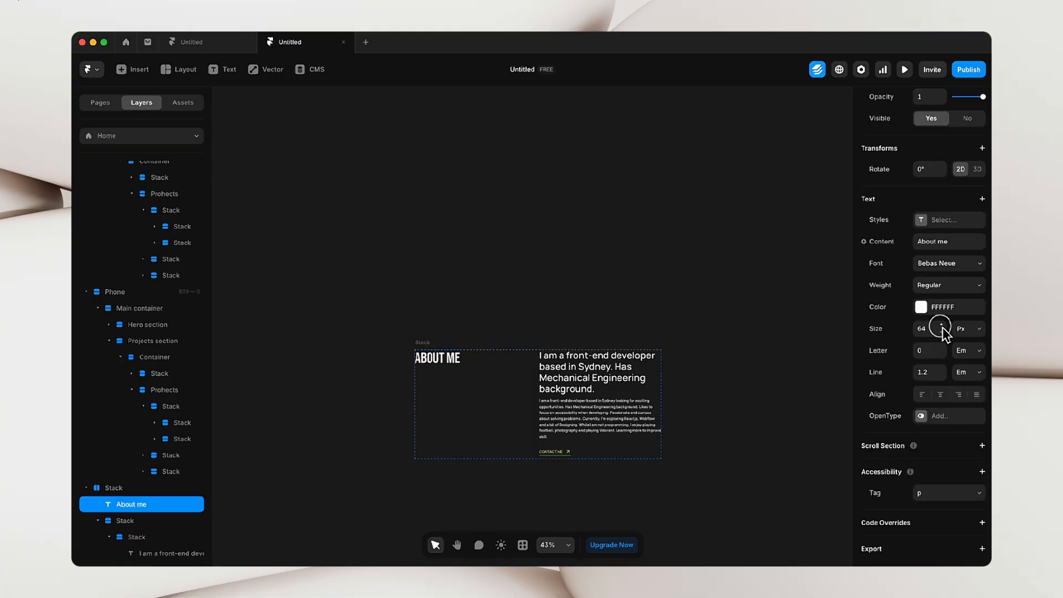
pyautogui.click(942, 327)
pyautogui.click(942, 326)
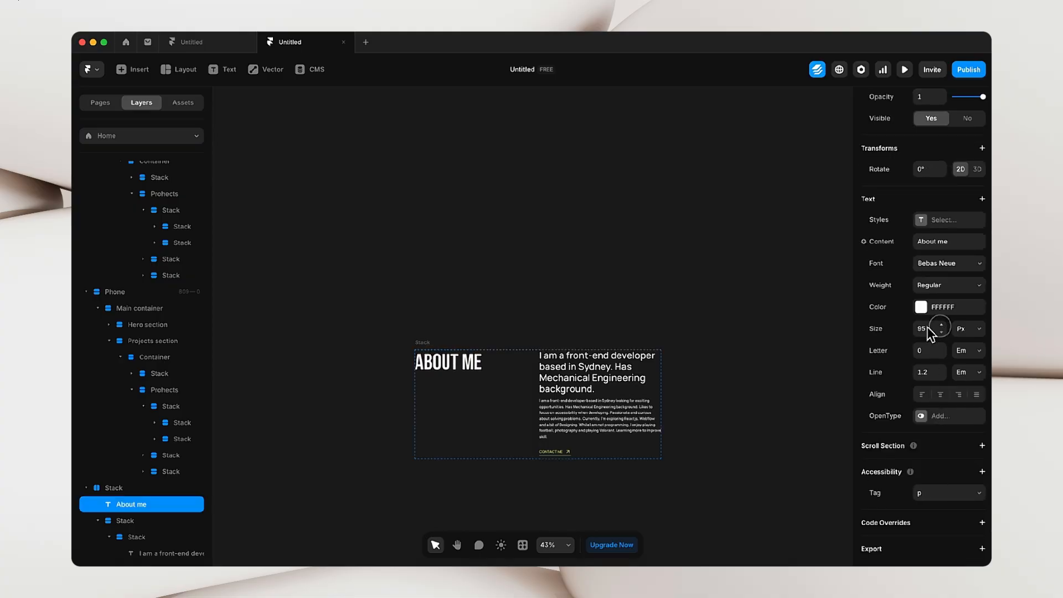
# - Set the gap of the stack around the About Me heading and text column to 40
pyautogui.click(423, 342)
pyautogui.click(930, 410)
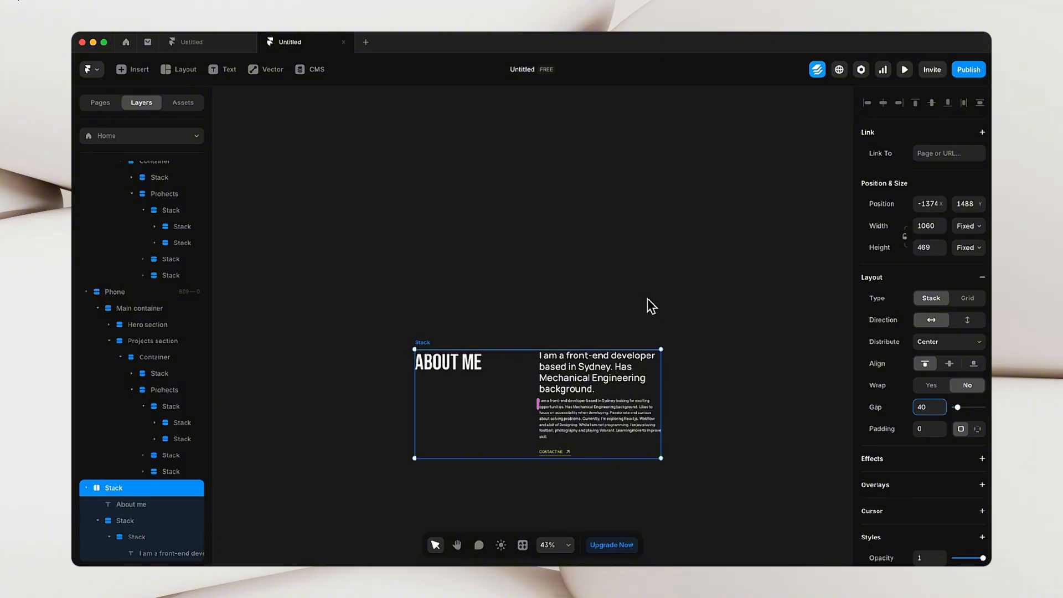
pyautogui.write('40')
pyautogui.click(498, 304)
pyautogui.click(453, 329)
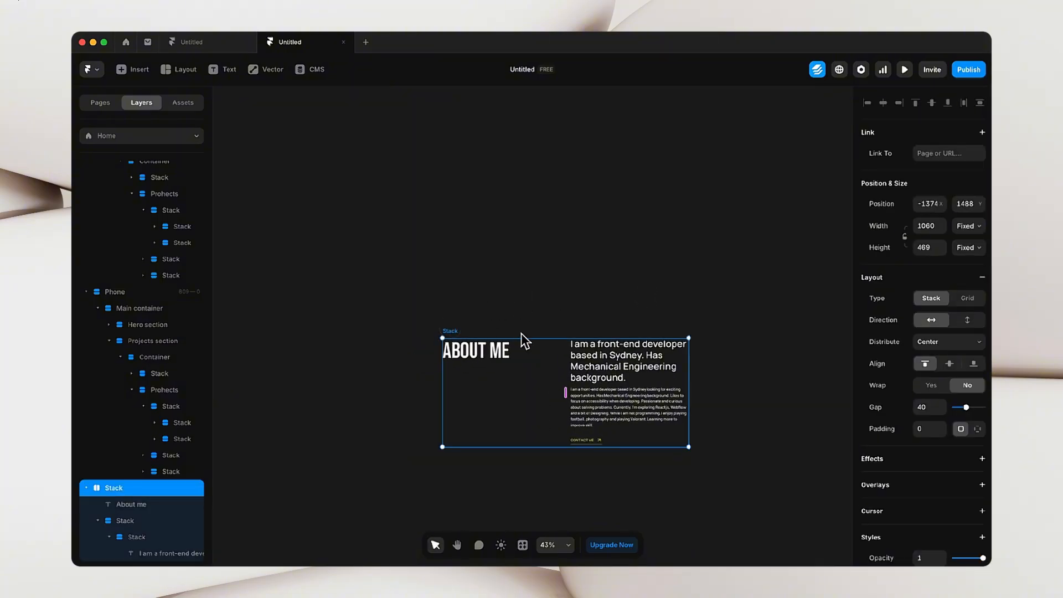
# - Rename the About Me stack as Container
pyautogui.doubleClick(158, 491)
pyautogui.write('Container')
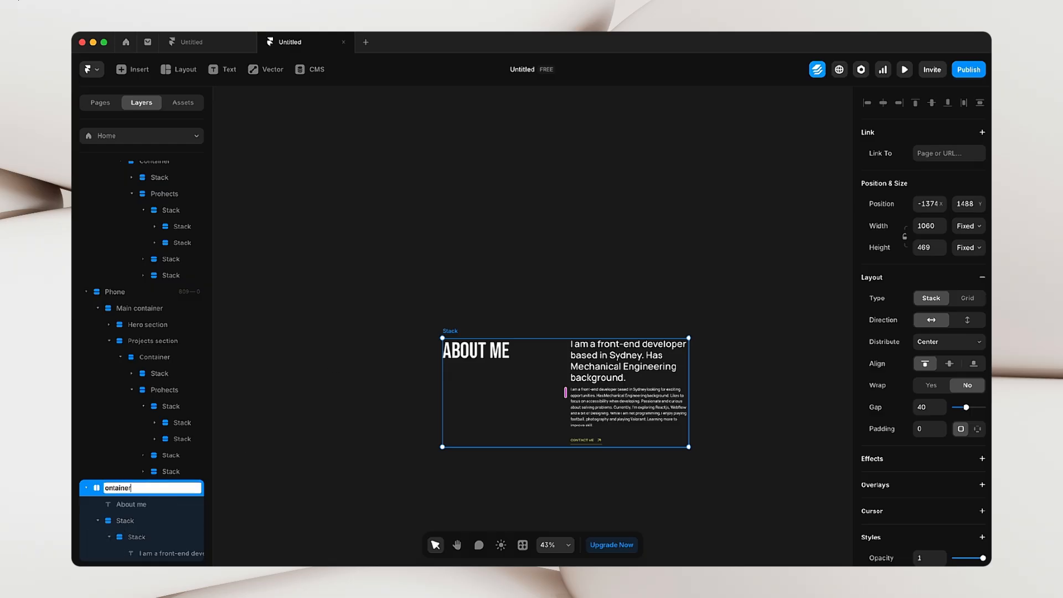
pyautogui.press('Return')
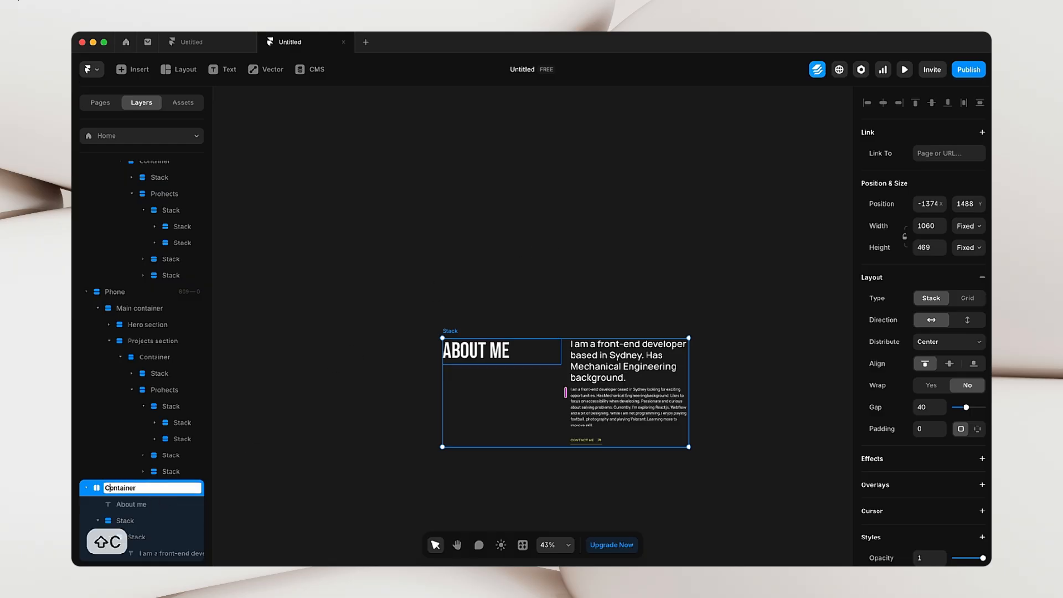
pyautogui.click(415, 397)
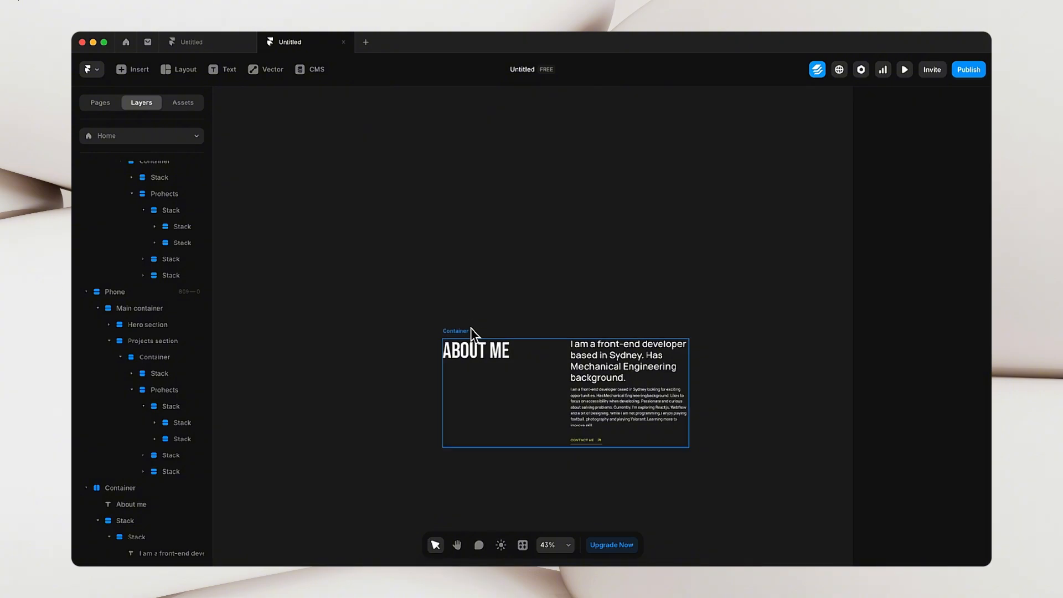
# - Move the About Me Container up, draw a frame of about 1282 × 665 px below it and give the frame a stack layout
pyautogui.moveTo(471, 328); pyautogui.dragTo(480, 203)
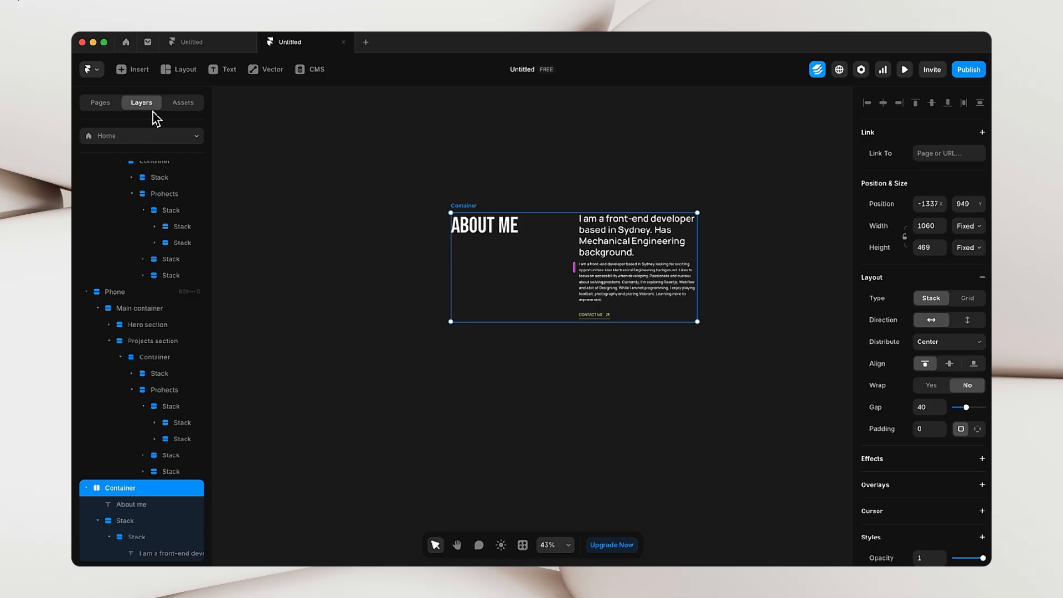
pyautogui.click(172, 72)
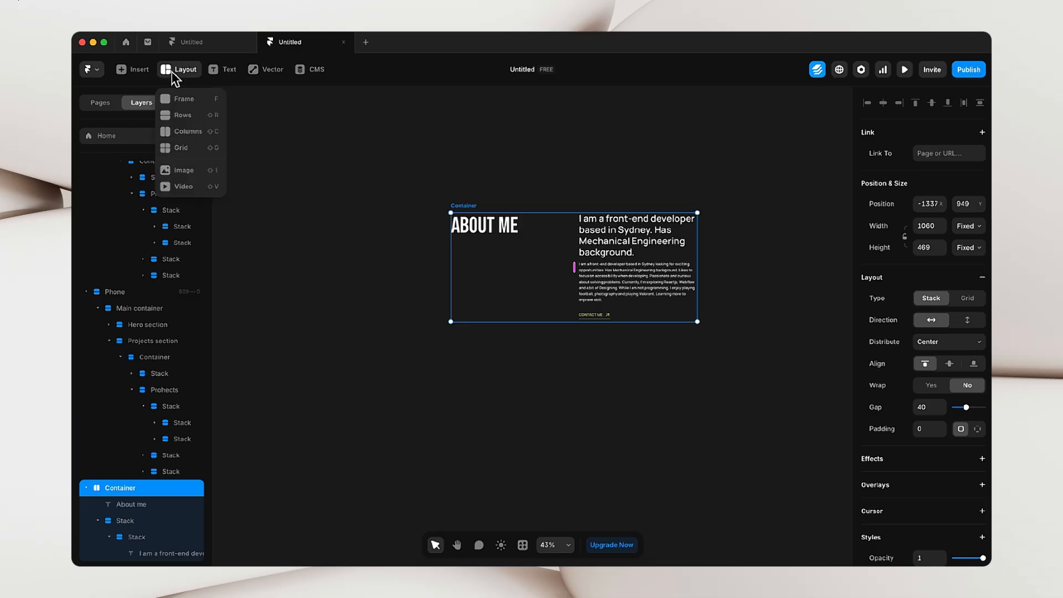
pyautogui.click(180, 99)
pyautogui.moveTo(356, 356); pyautogui.dragTo(655, 510)
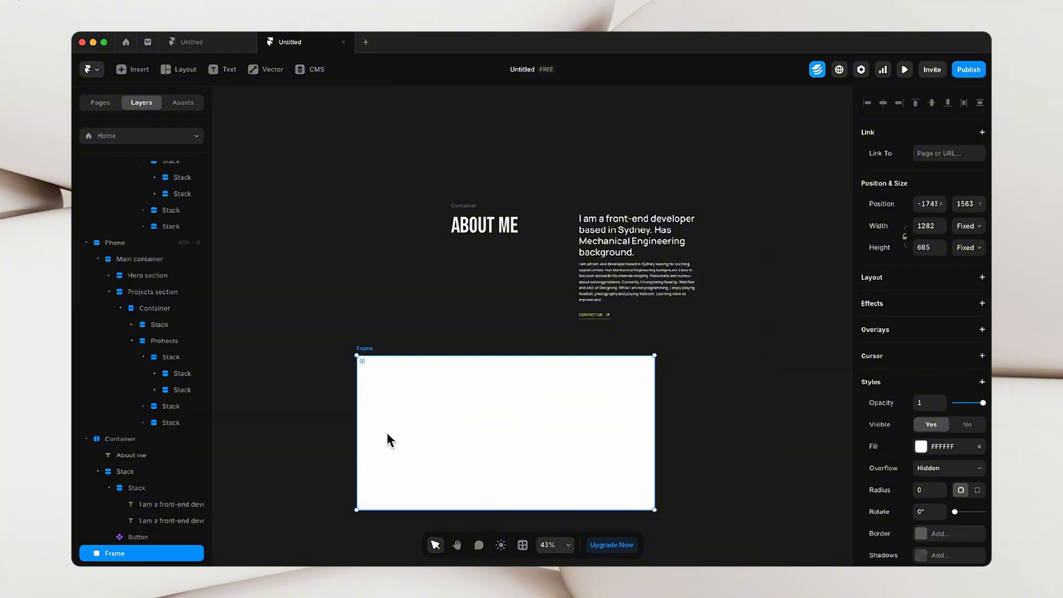
pyautogui.click(876, 282)
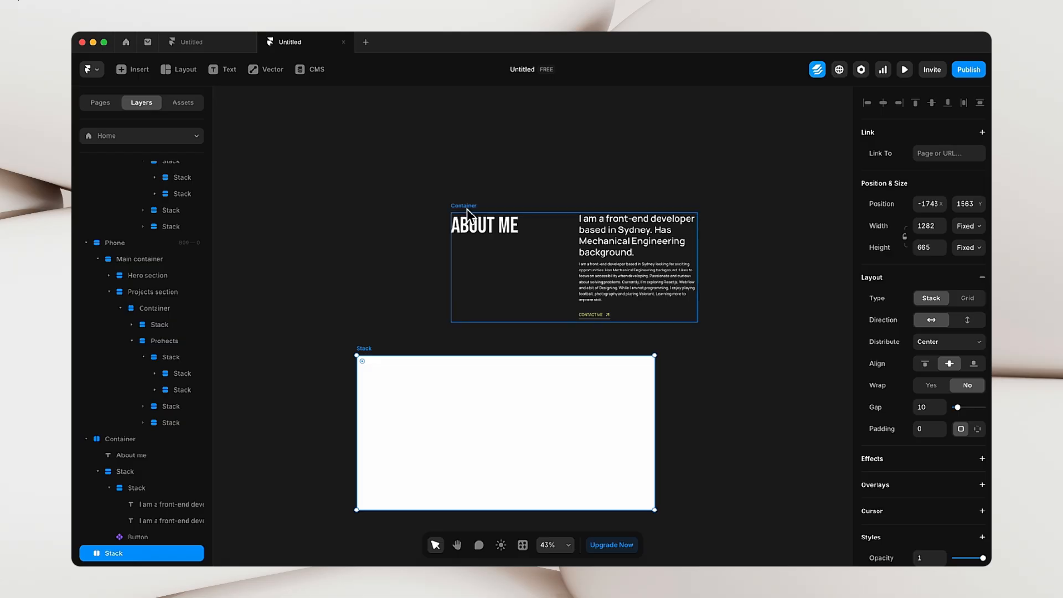
# - Place the About Me Container inside the new outer stack and remove that stack's white fill
pyautogui.moveTo(467, 208); pyautogui.dragTo(419, 367)
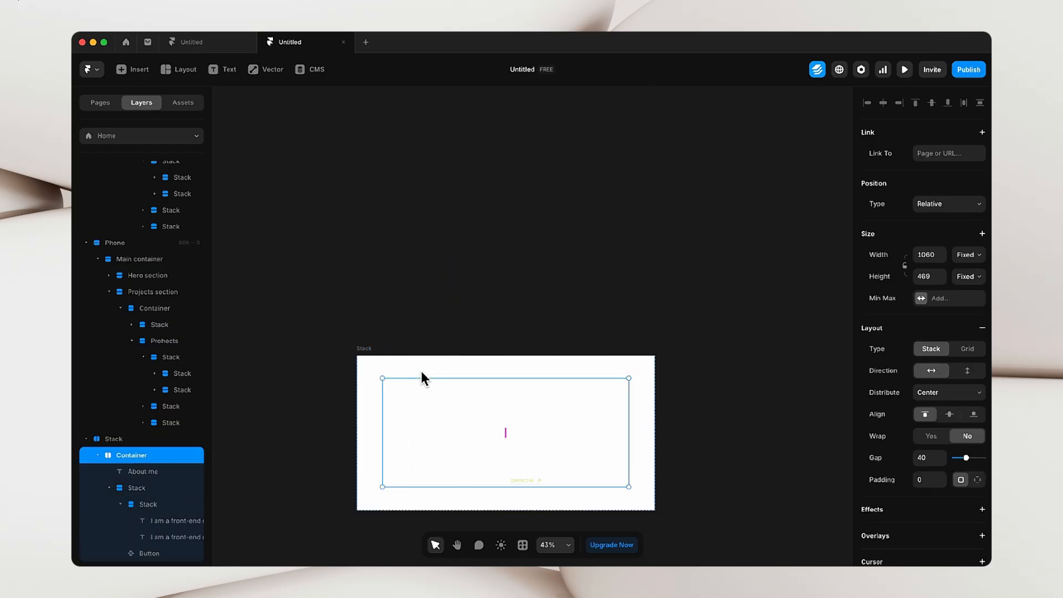
pyautogui.click(366, 348)
pyautogui.scroll(-3, 949, 379)
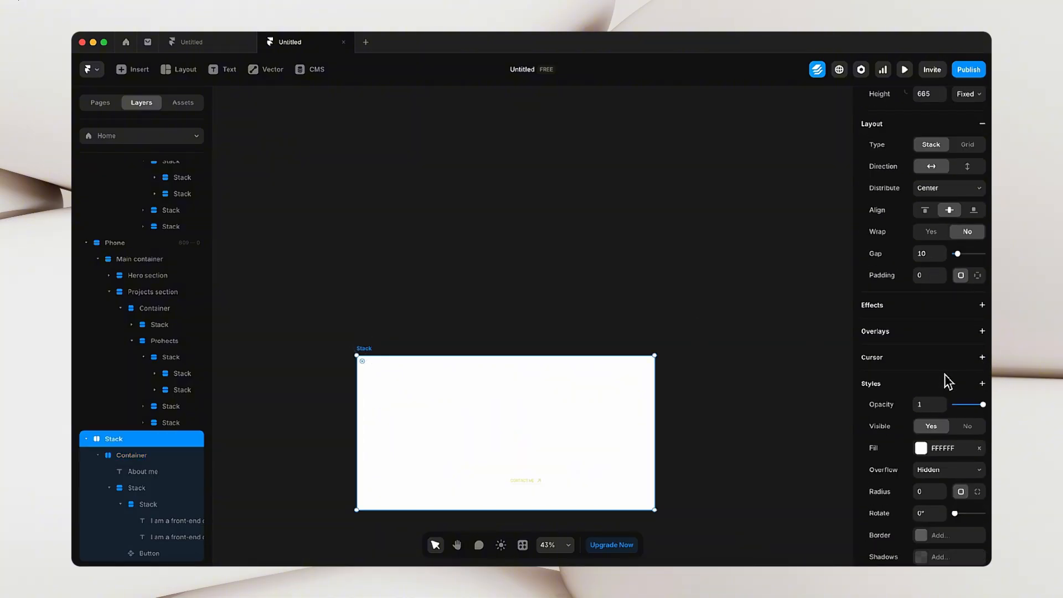
pyautogui.click(979, 448)
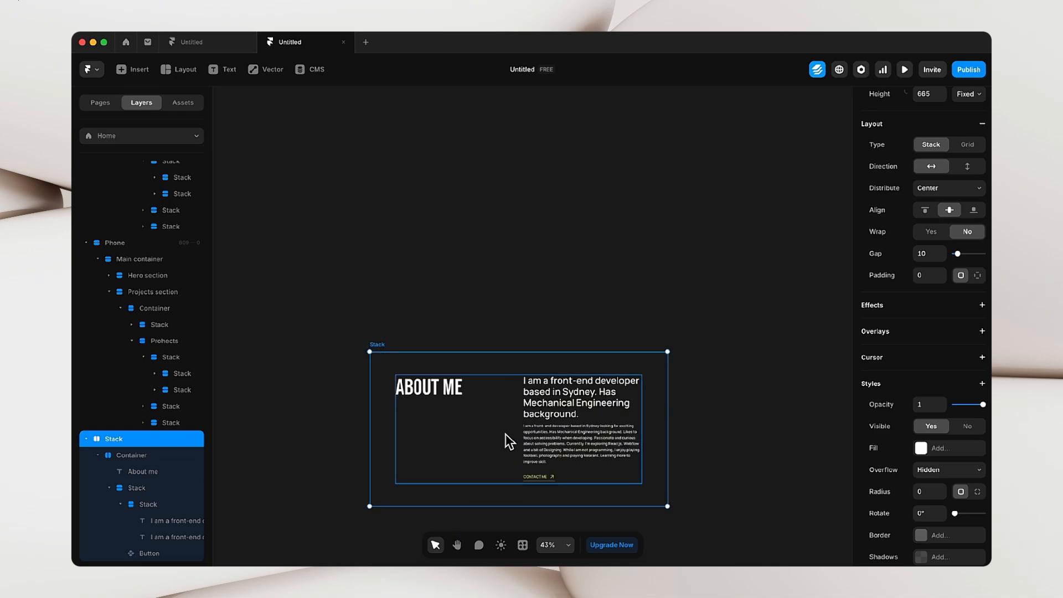
# - Set the About Me Container's width to Fill and select the outer stack around it
pyautogui.click(508, 439)
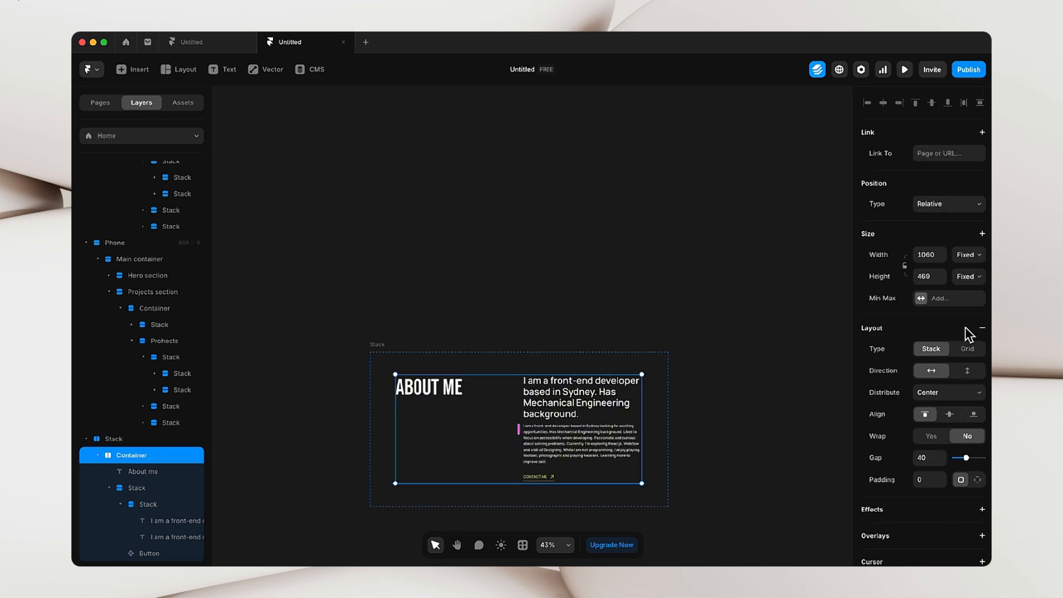
pyautogui.click(968, 256)
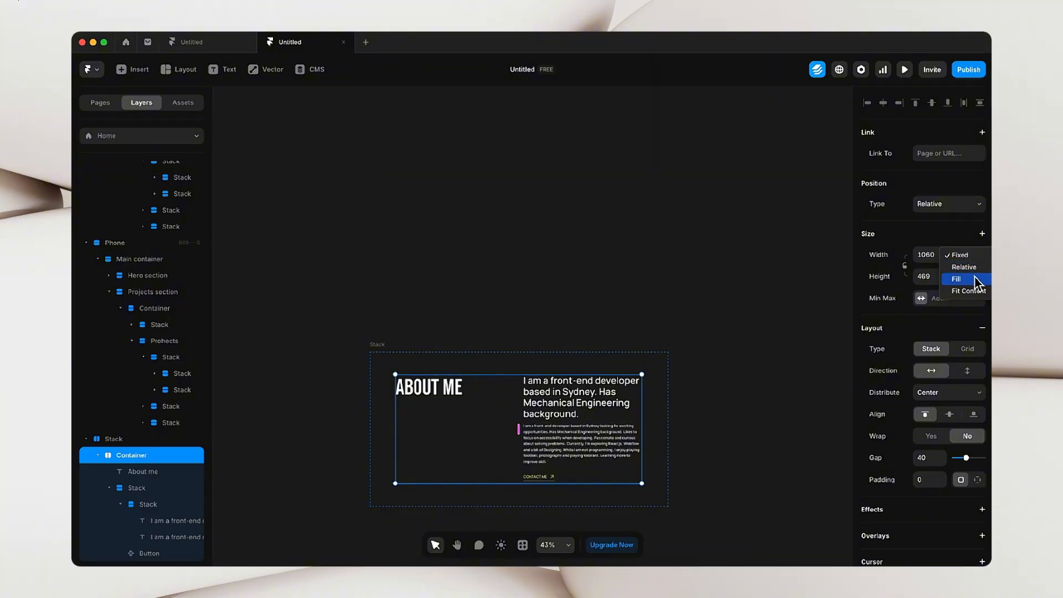
pyautogui.click(974, 280)
pyautogui.click(488, 249)
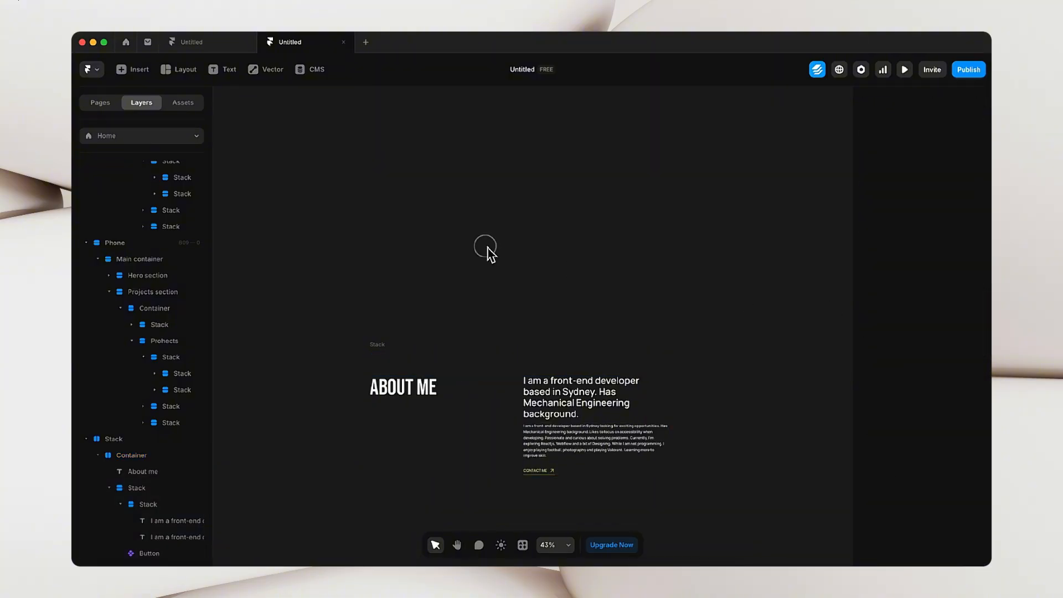
pyautogui.click(380, 346)
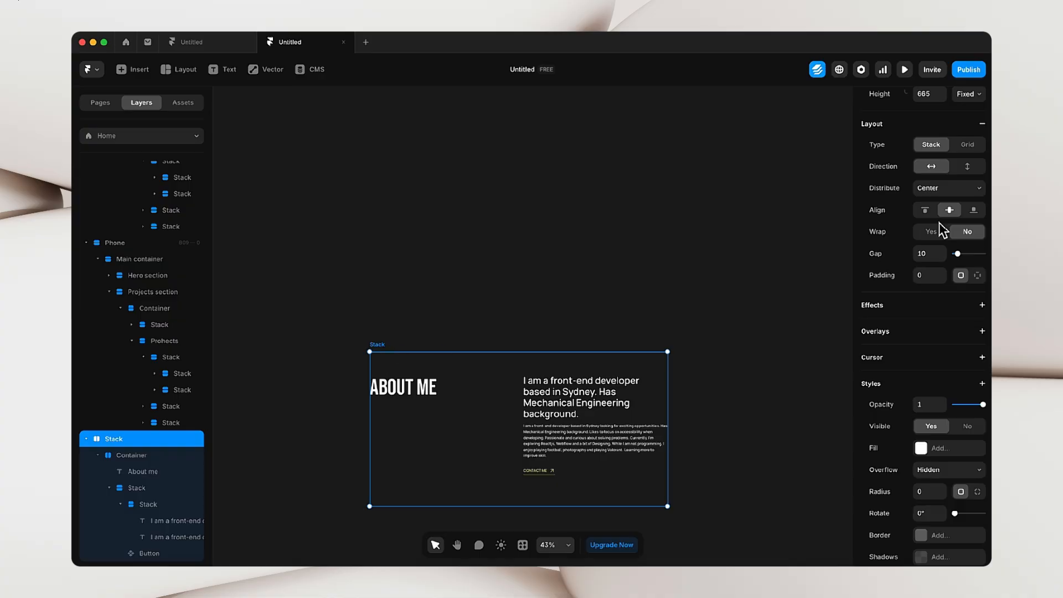
# - Set the outer stack's height to Fit Content
pyautogui.scroll(3, 943, 229)
pyautogui.click(966, 248)
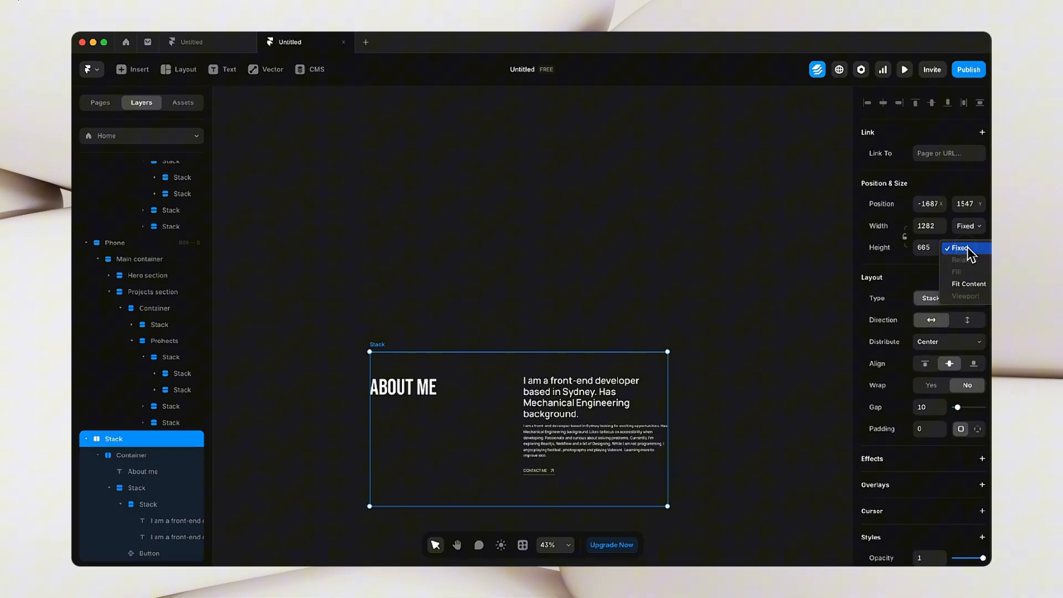
pyautogui.click(974, 283)
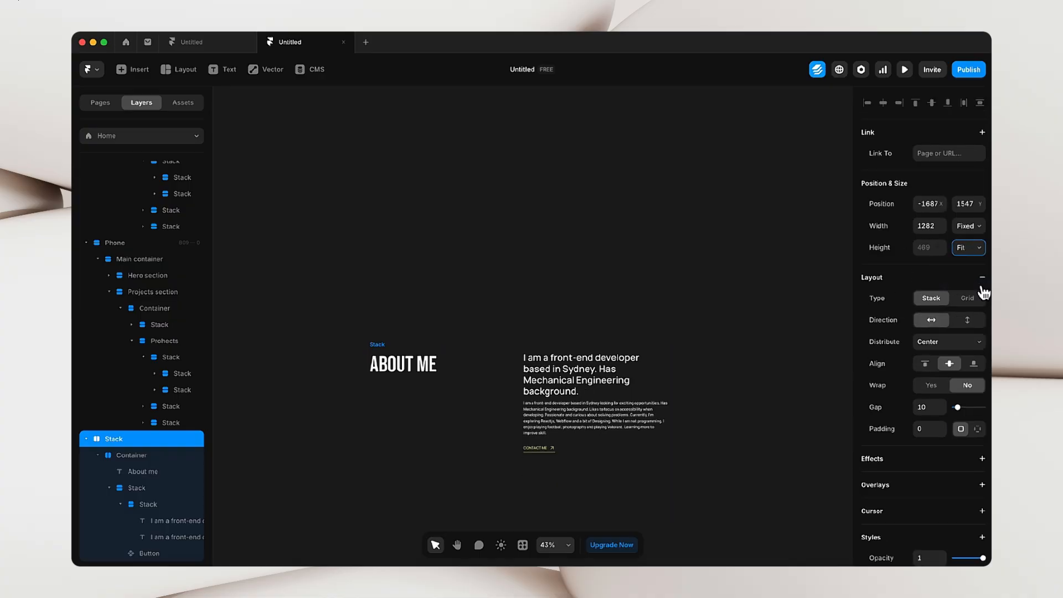
pyautogui.click(400, 299)
pyautogui.click(385, 346)
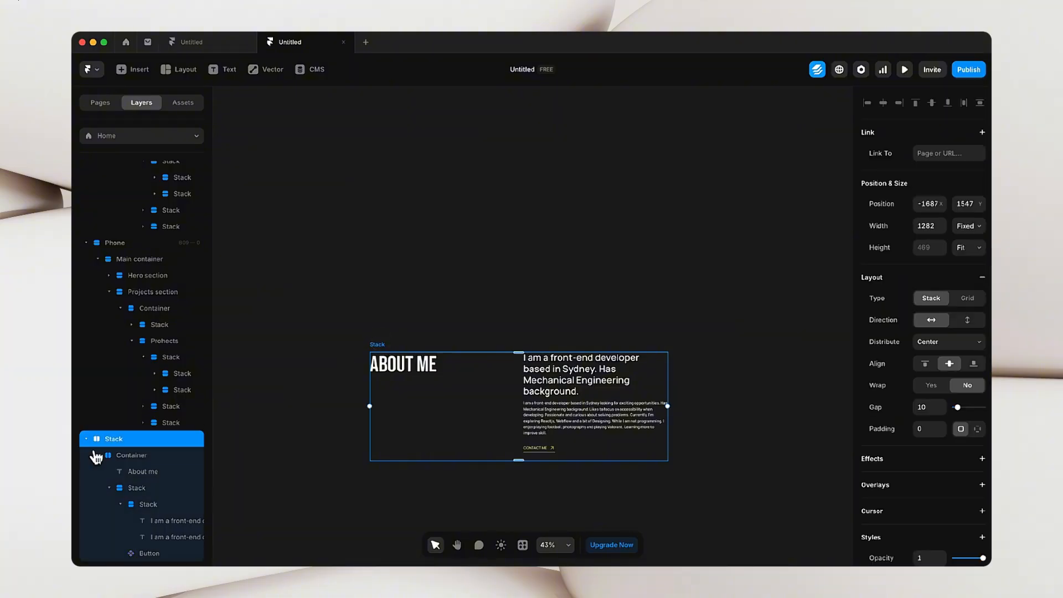
# - Rename the outer stack as About section
pyautogui.doubleClick(119, 439)
pyautogui.write('A')
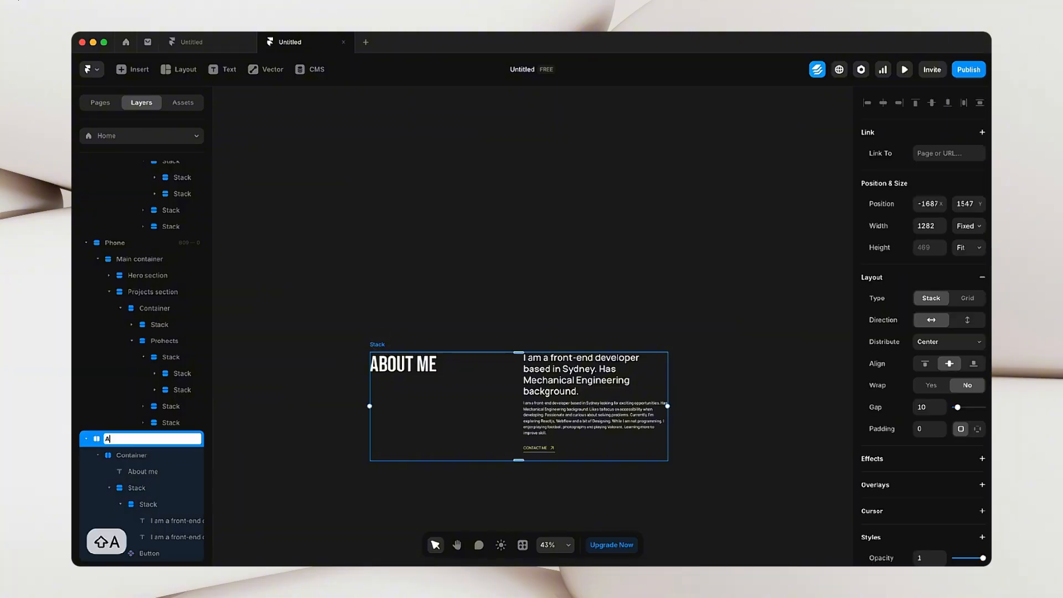
pyautogui.write('bout section')
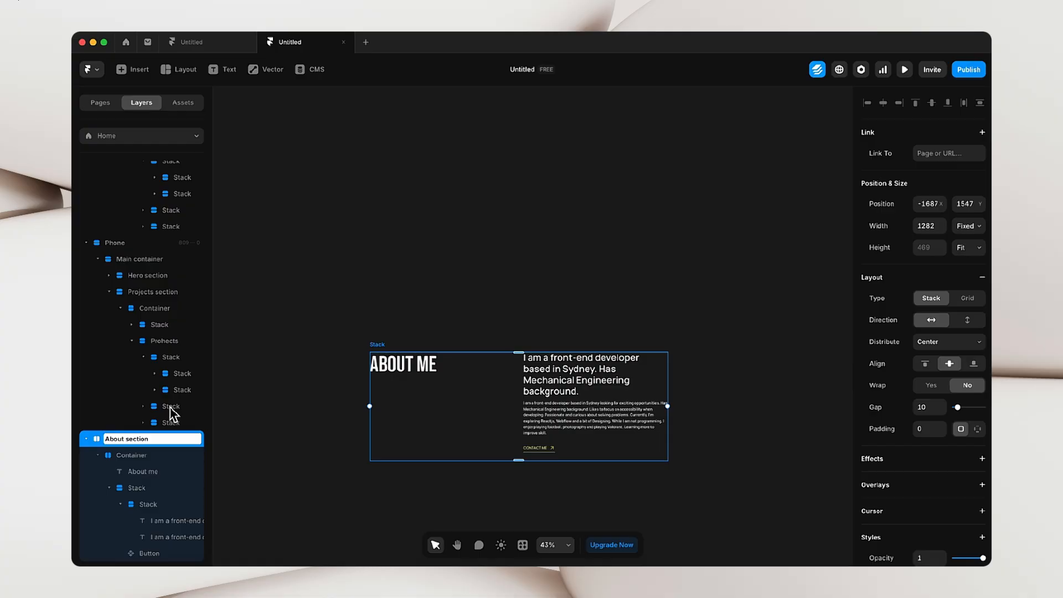
pyautogui.click(229, 347)
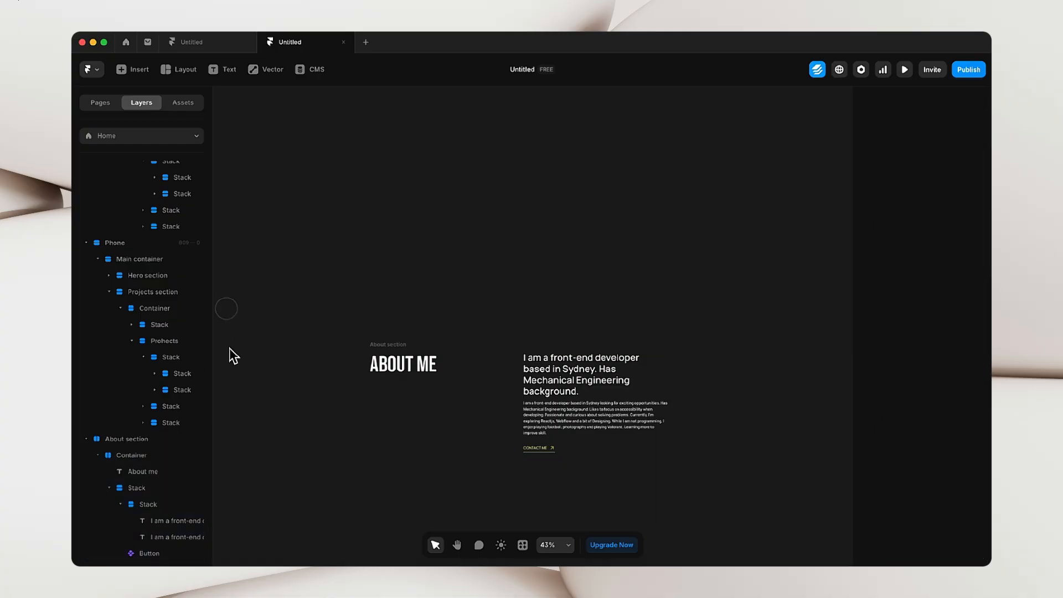
# - Give the About section individual paddings of 100 at the top and bottom and 40 on the right and left
pyautogui.click(154, 437)
pyautogui.scroll(-2, 967, 440)
pyautogui.scroll(-3, 967, 441)
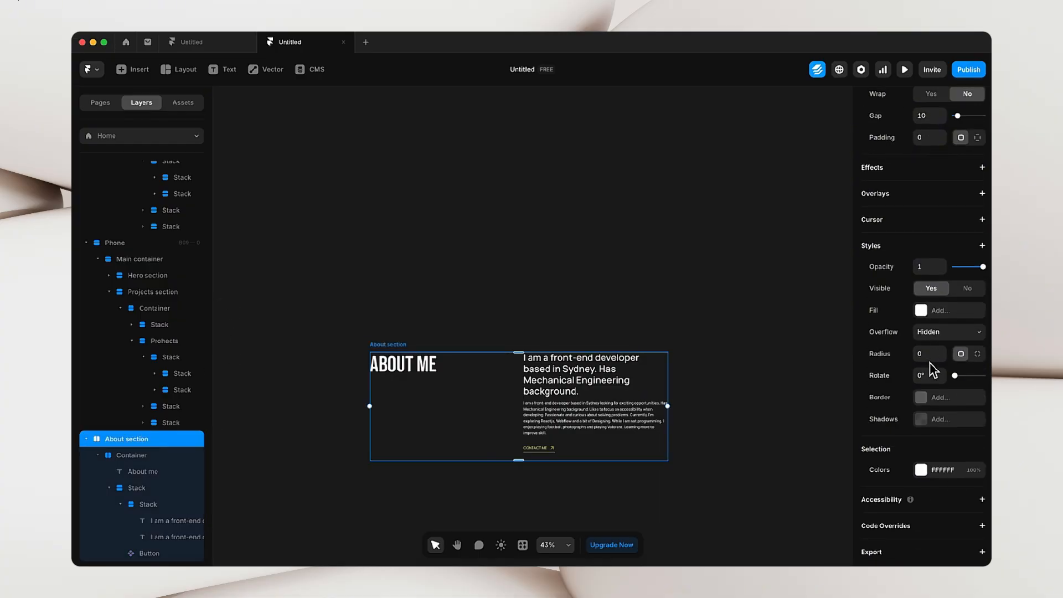
pyautogui.scroll(2, 936, 321)
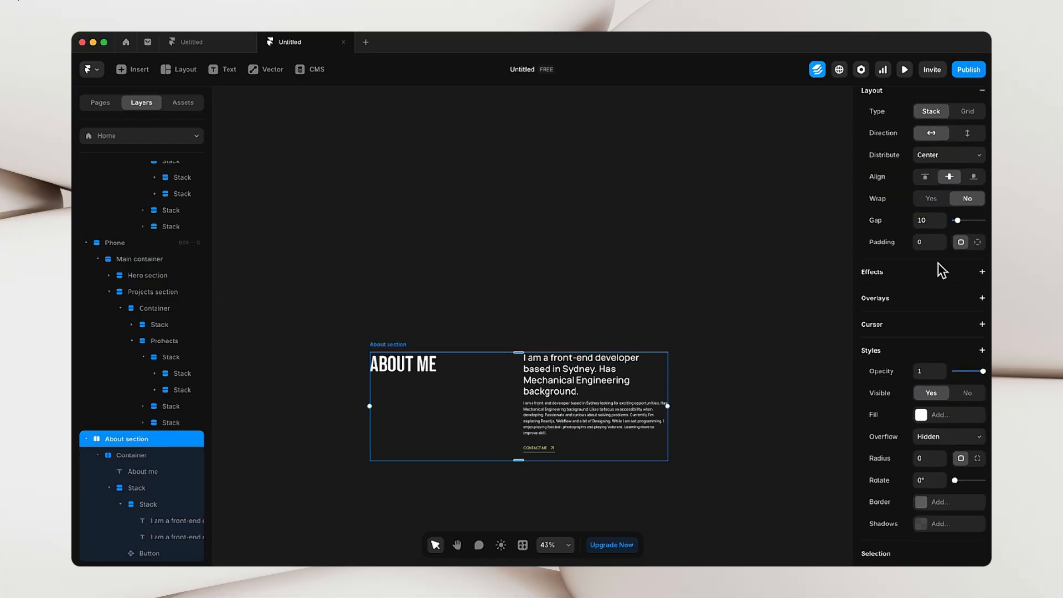
pyautogui.click(977, 243)
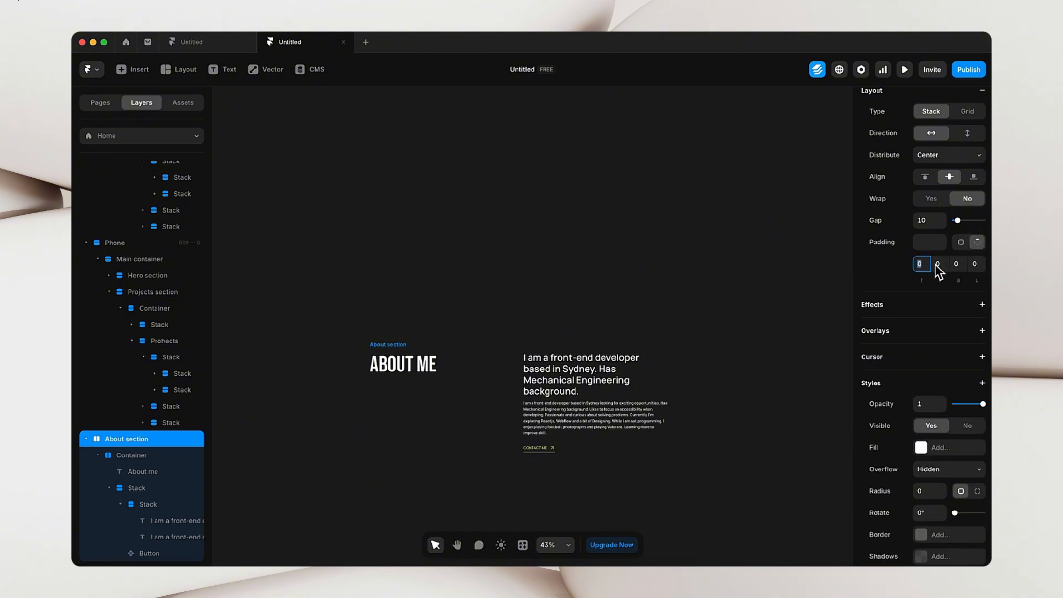
pyautogui.write('100')
pyautogui.press('Tab')
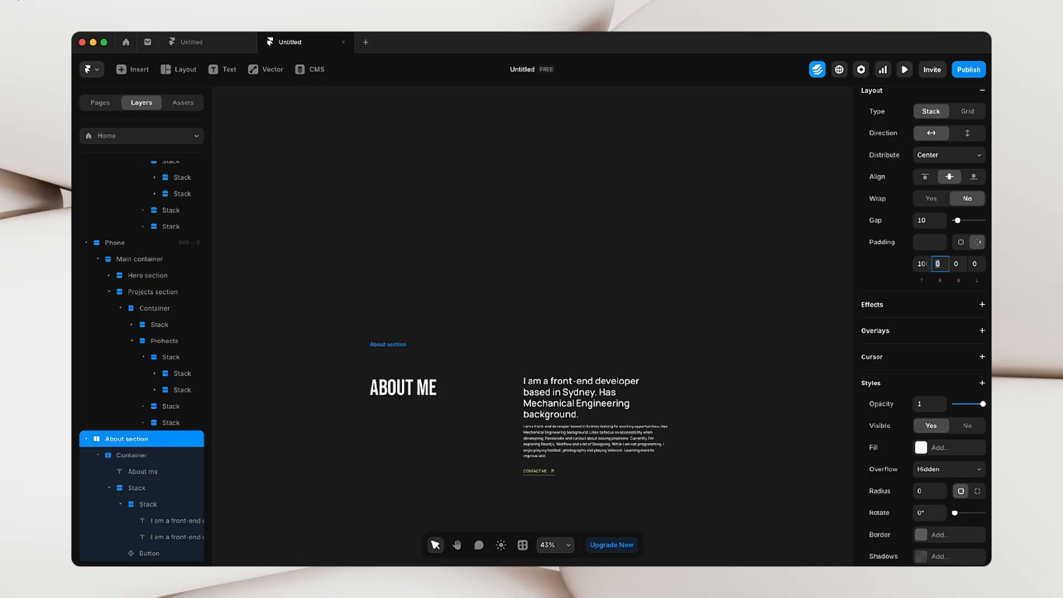
pyautogui.write('40')
pyautogui.press('Tab')
pyautogui.write('100')
pyautogui.press('Tab')
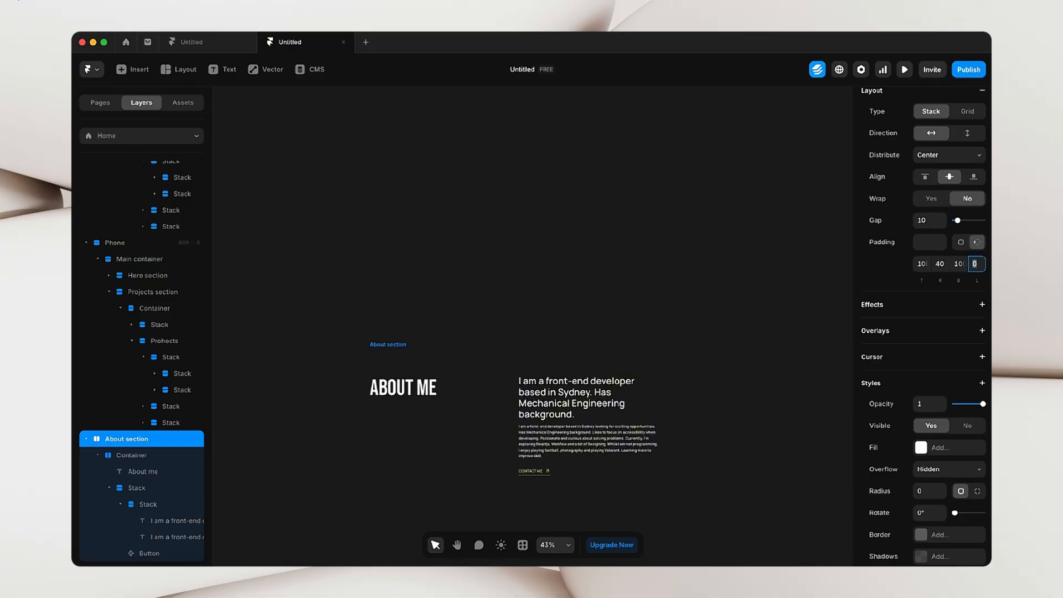
pyautogui.click(695, 245)
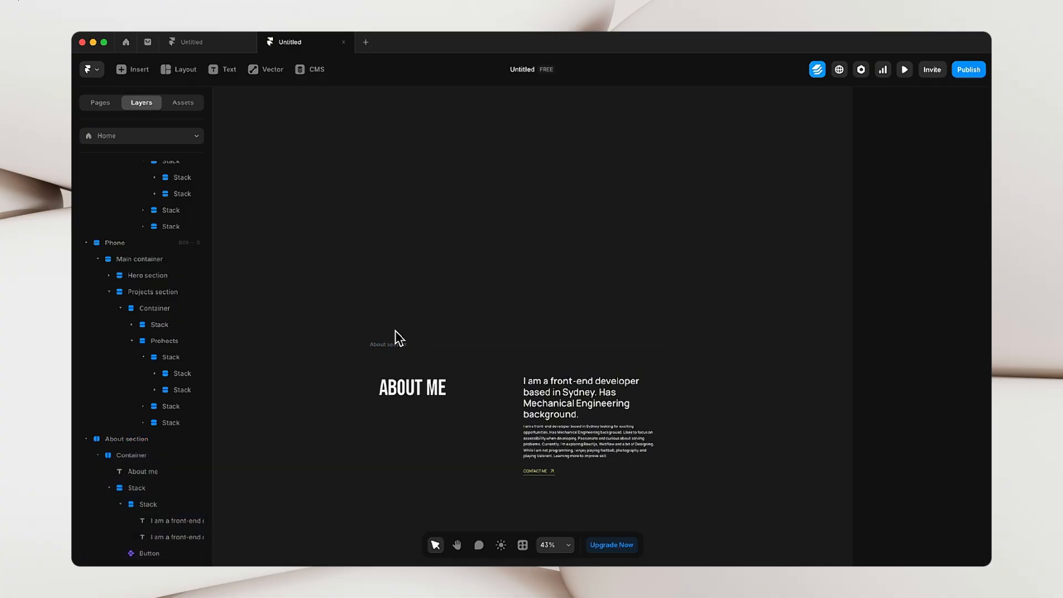
# - Move the About section slightly higher on the canvas and collapse the Desktop, Tablet and Phone layers
pyautogui.moveTo(394, 340); pyautogui.dragTo(386, 315)
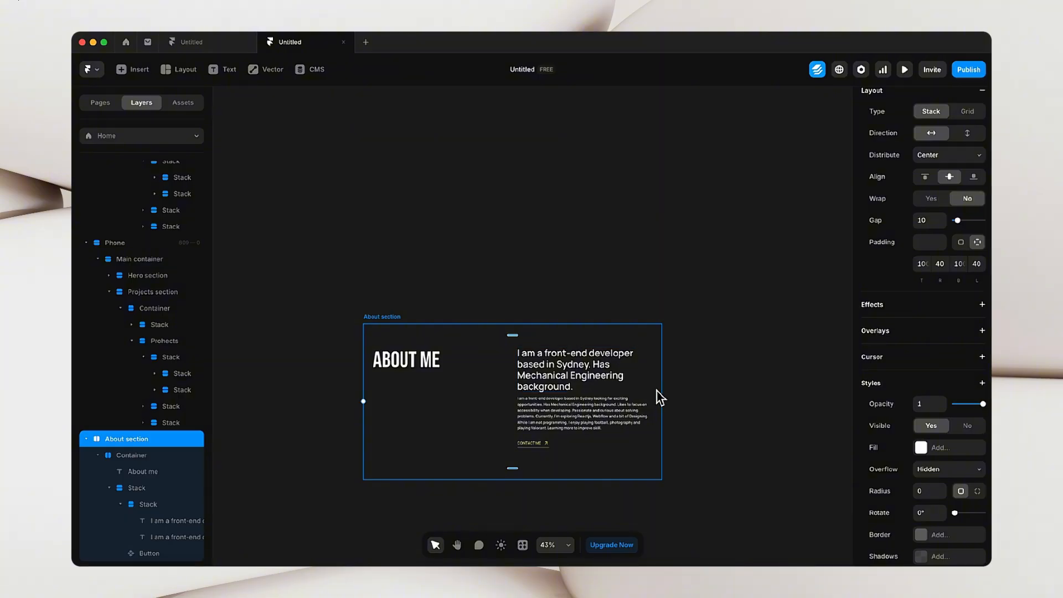
pyautogui.scroll(-1, 637, 323)
pyautogui.scroll(-4, 638, 331)
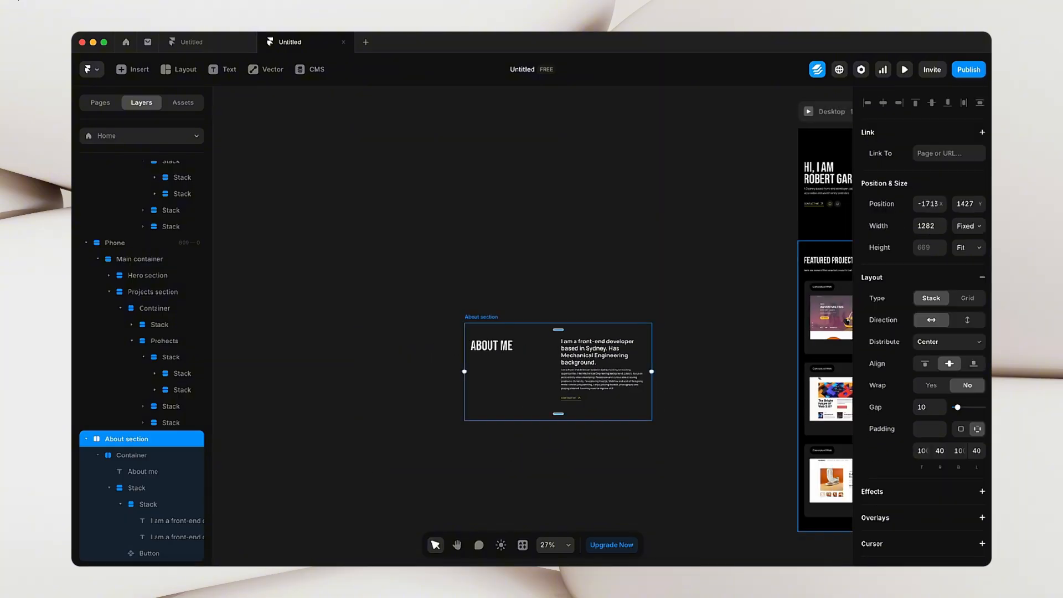
pyautogui.moveTo(660, 285); pyautogui.dragTo(503, 225)
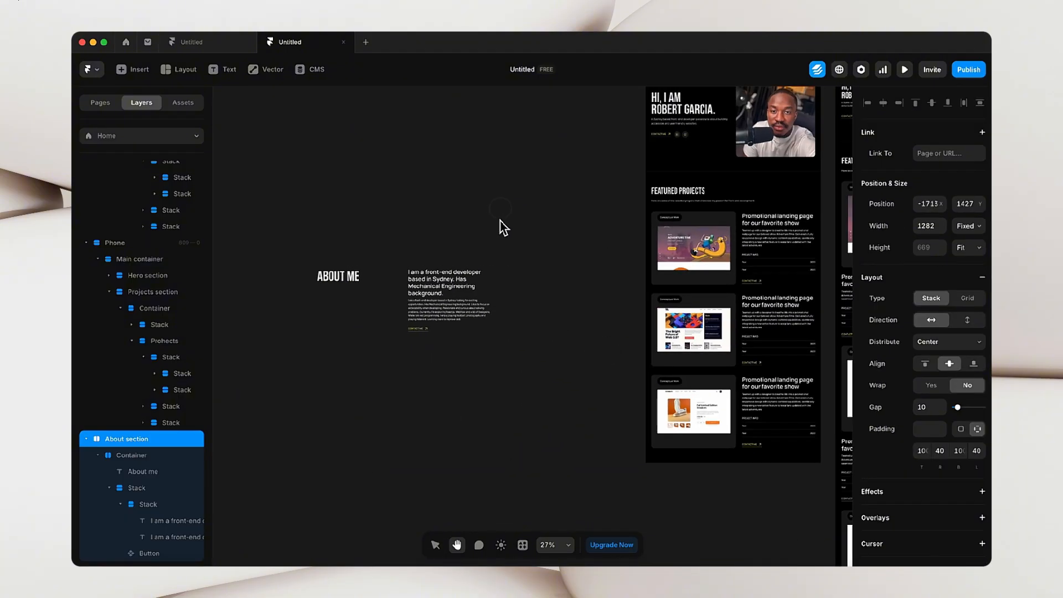
pyautogui.scroll(10, 127, 316)
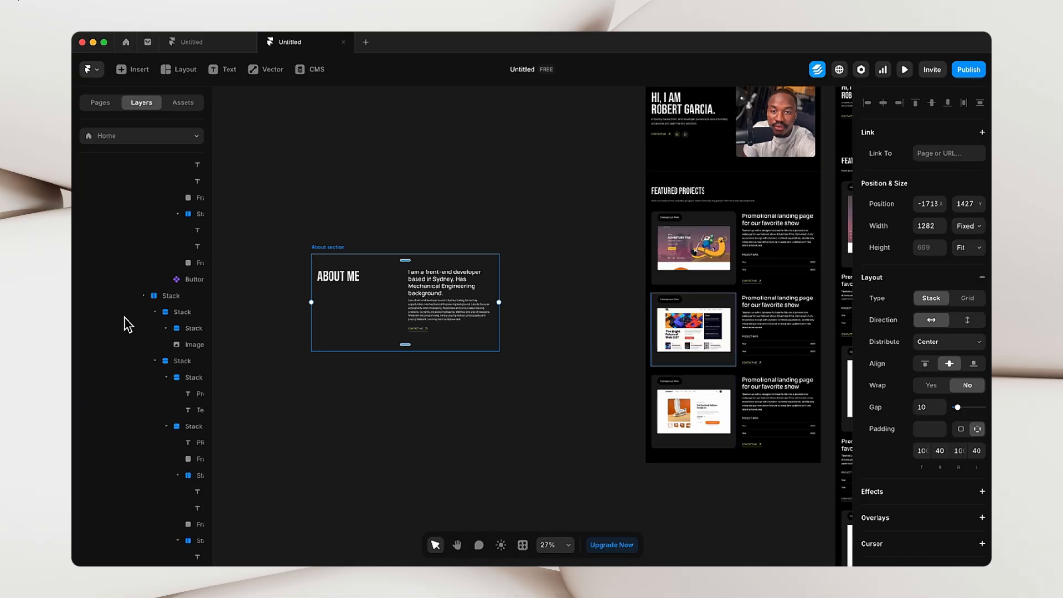
pyautogui.click(85, 169)
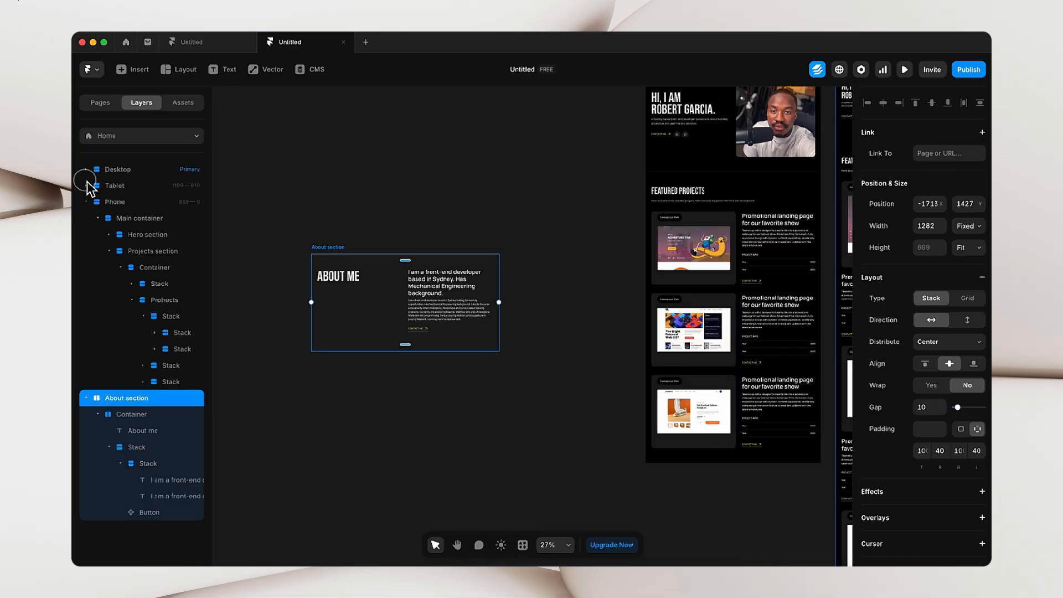
pyautogui.click(327, 201)
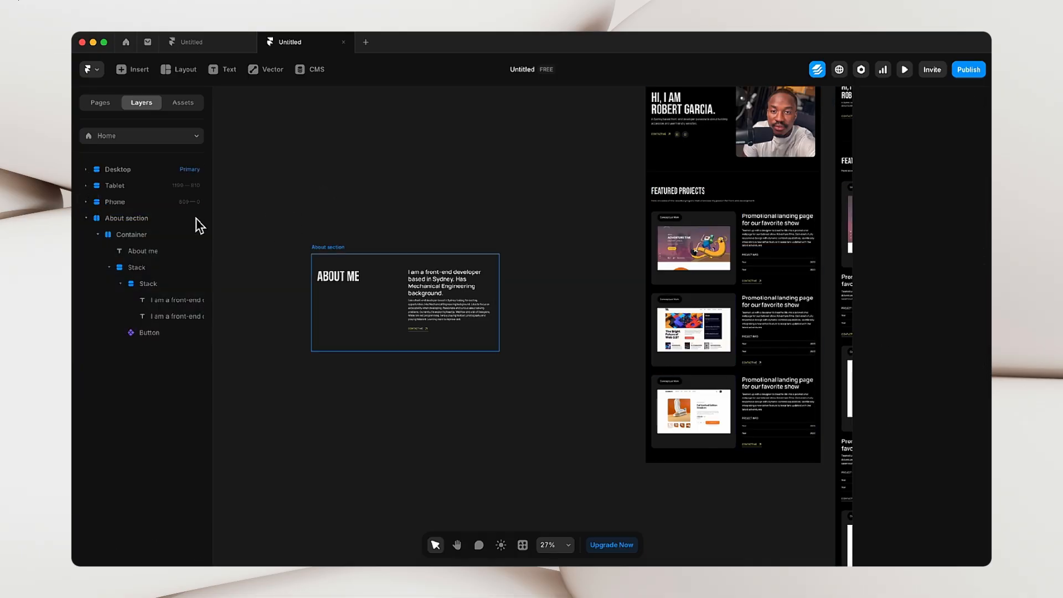
# - Try narrowing the About section to about 1170 px from its left edge, and undo the resize
pyautogui.click(130, 218)
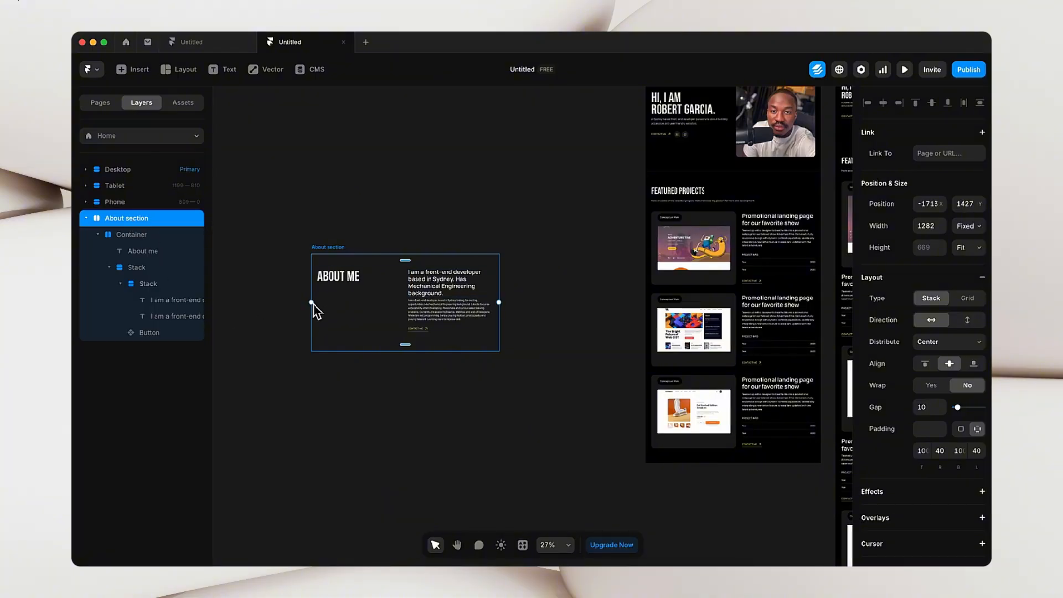
pyautogui.moveTo(312, 302); pyautogui.dragTo(328, 302)
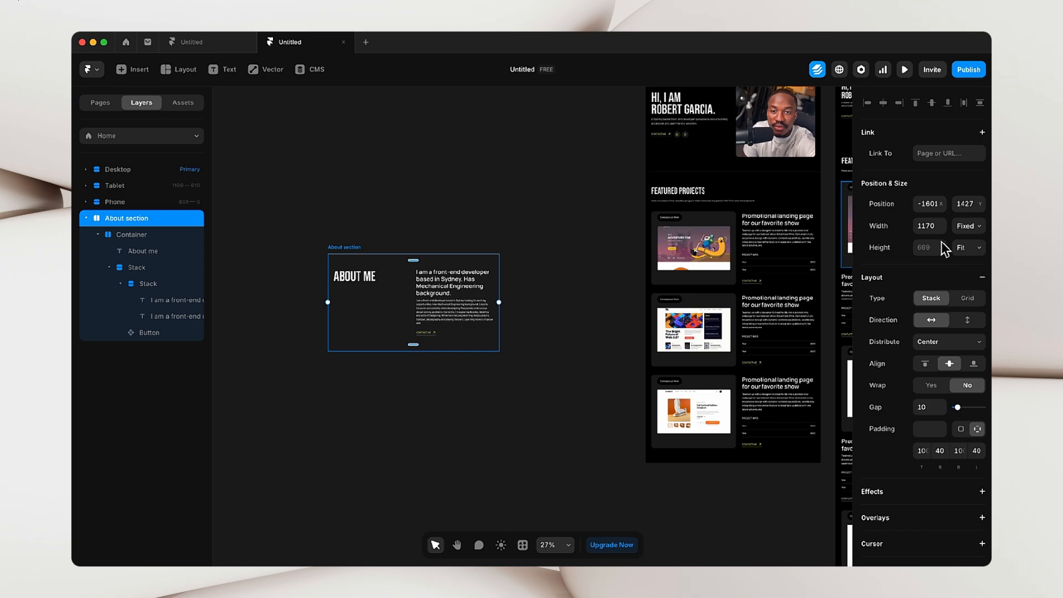
pyautogui.press('super+z')
# - Narrow the About section to about 991 px and place it below the Featured Projects section in the Desktop page
pyautogui.scroll(5, 725, 288)
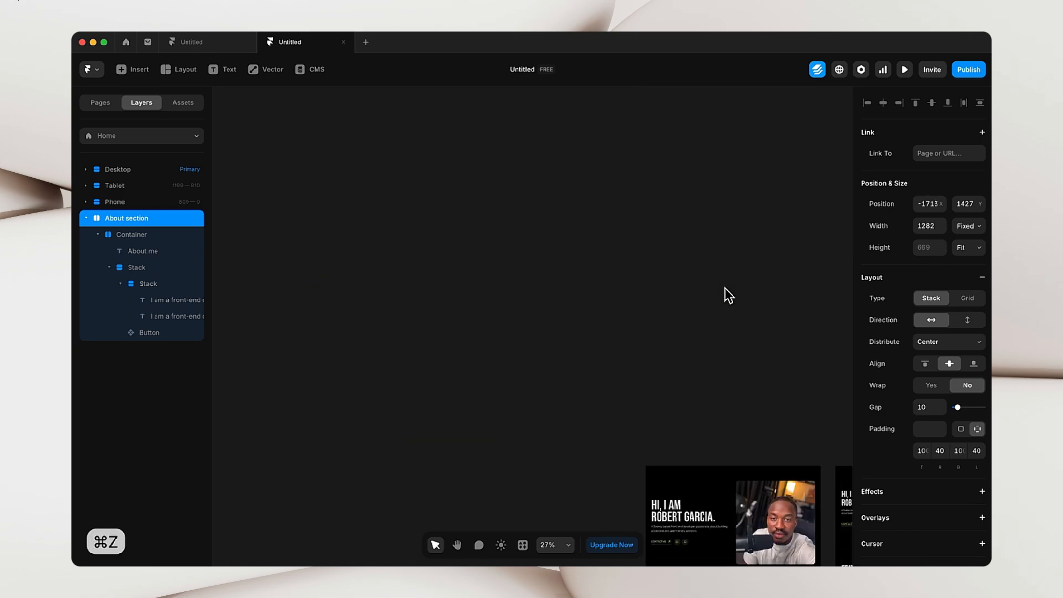
pyautogui.scroll(-1, 725, 287)
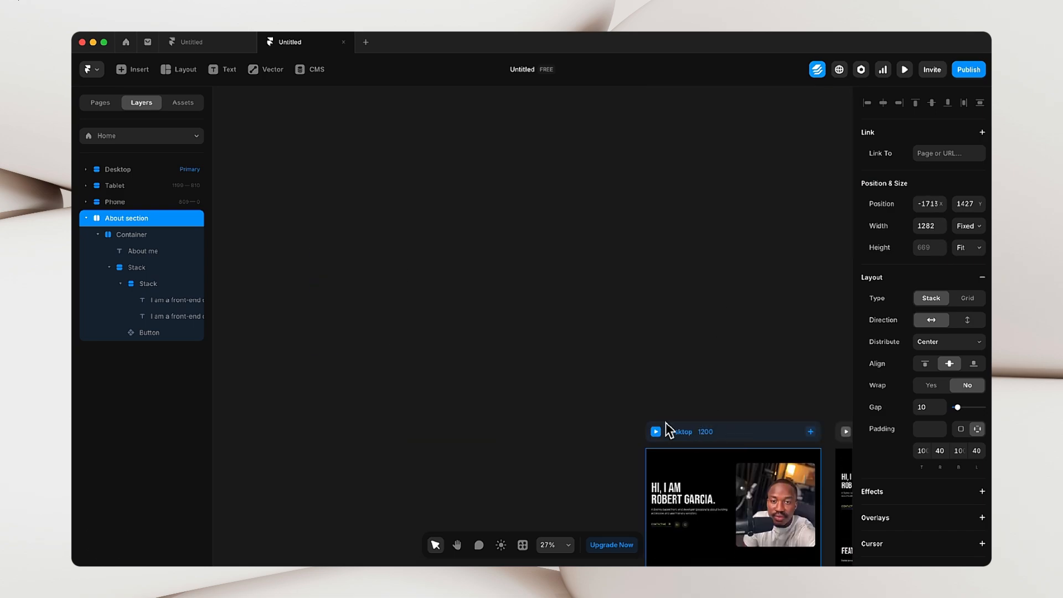
pyautogui.scroll(-10, 666, 423)
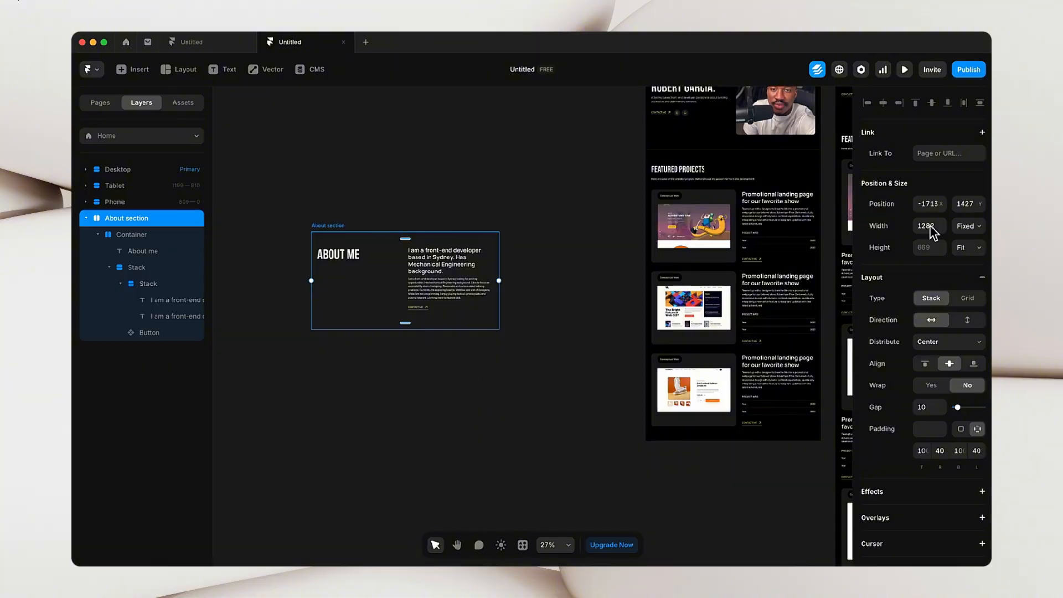
pyautogui.moveTo(499, 280); pyautogui.dragTo(456, 281)
pyautogui.moveTo(336, 231); pyautogui.dragTo(678, 442)
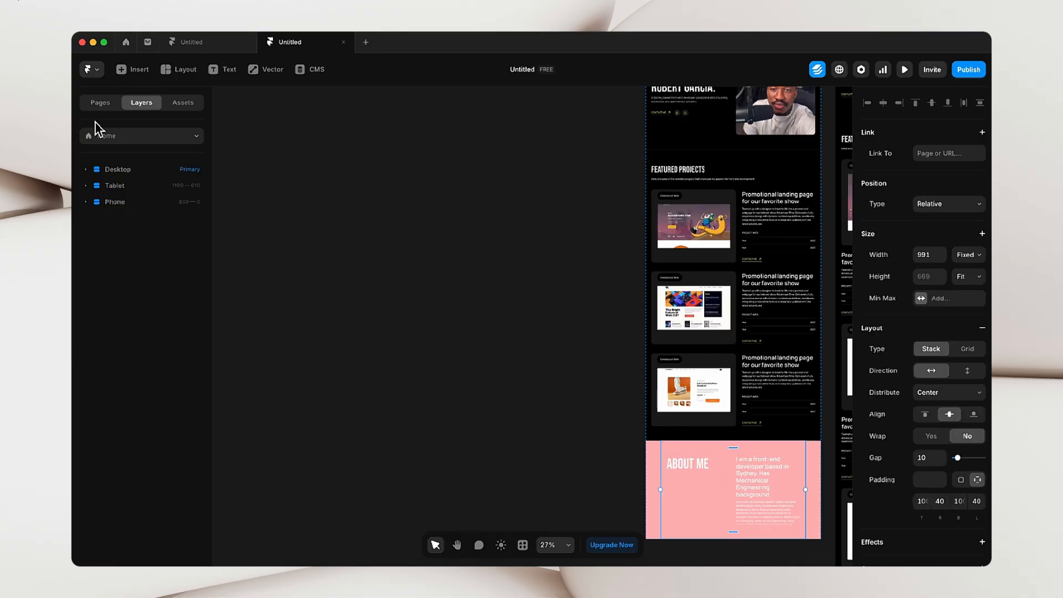
# - Show the Desktop layers with the Projects and About sections collapsed, and compare the settings of the Main container and Desktop
pyautogui.click(85, 170)
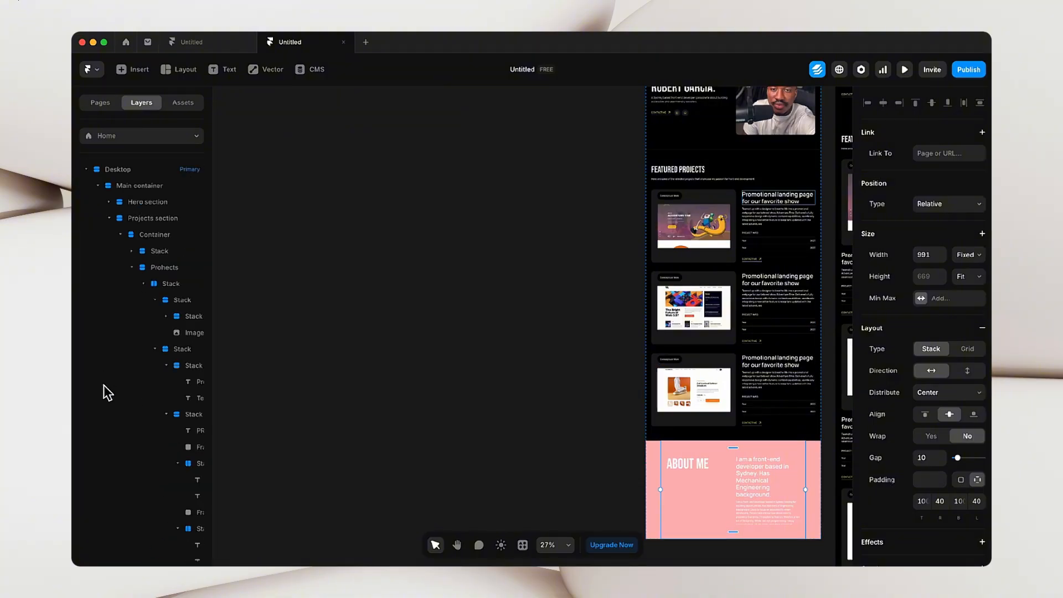
pyautogui.click(109, 218)
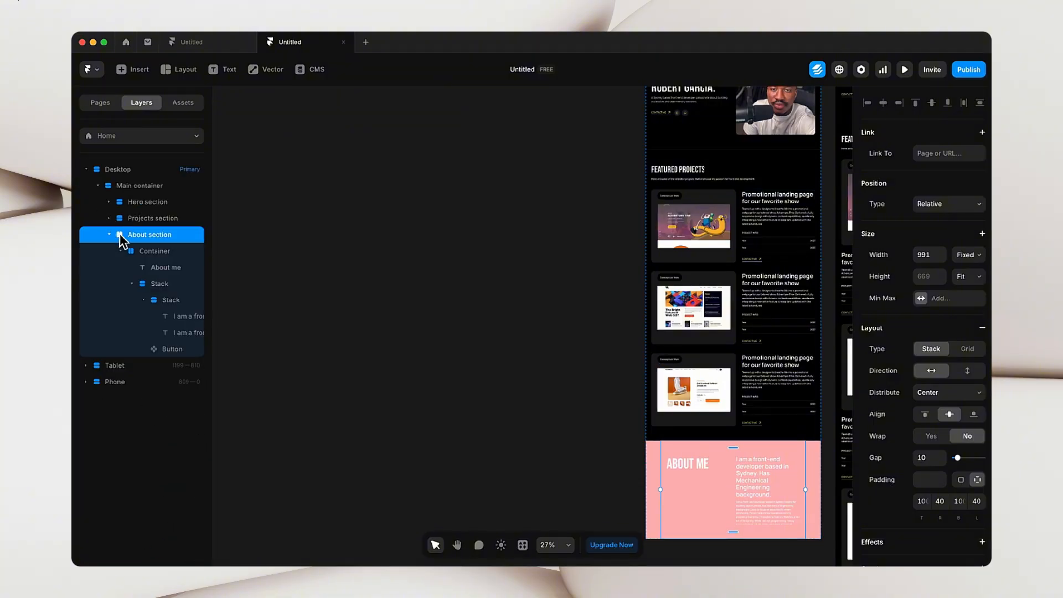
pyautogui.click(109, 235)
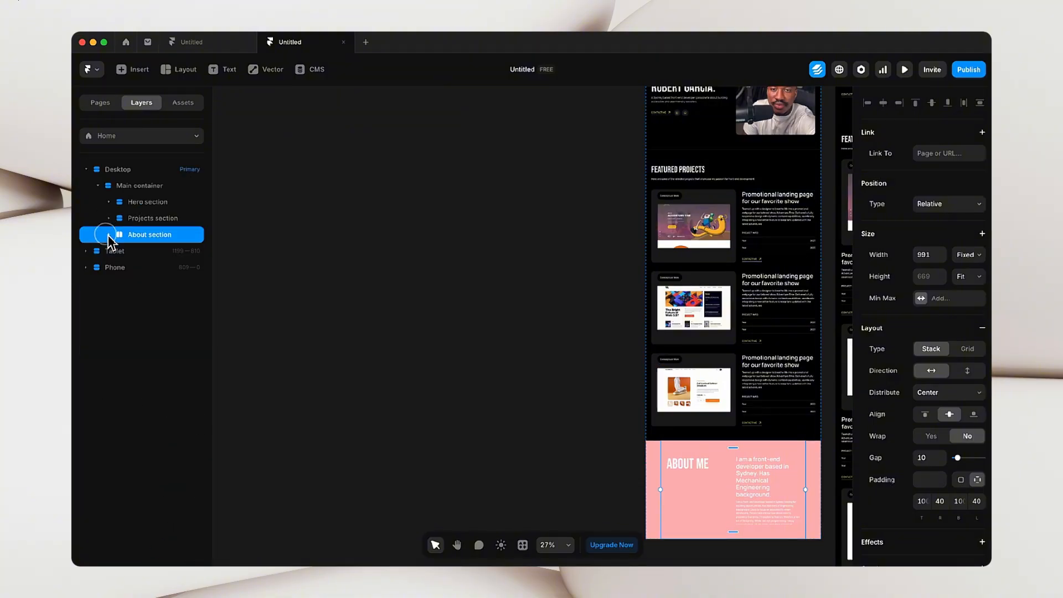
pyautogui.click(154, 186)
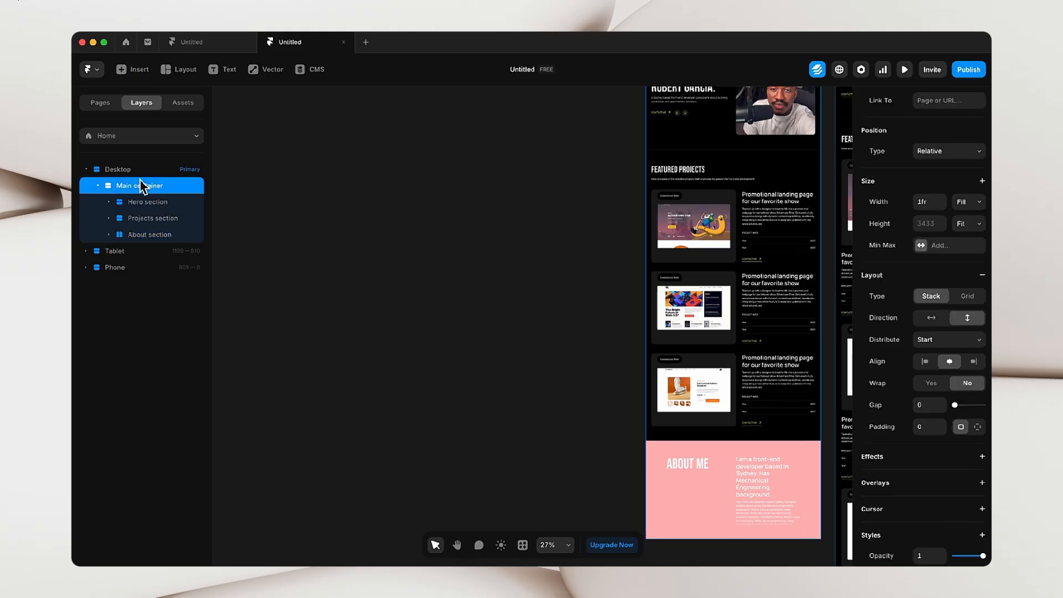
pyautogui.click(138, 170)
pyautogui.click(143, 191)
pyautogui.click(130, 171)
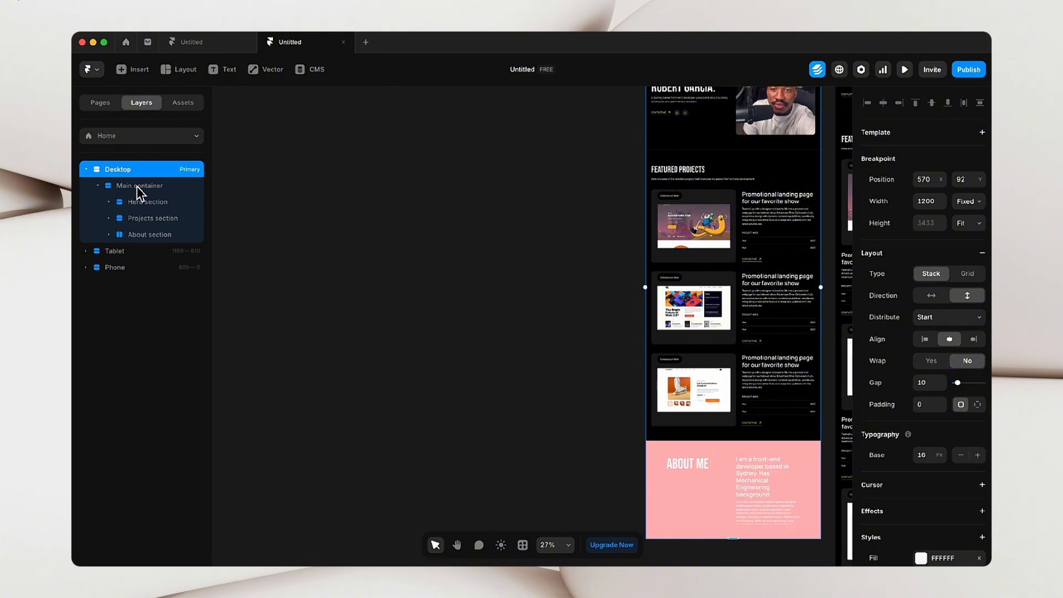
pyautogui.click(136, 186)
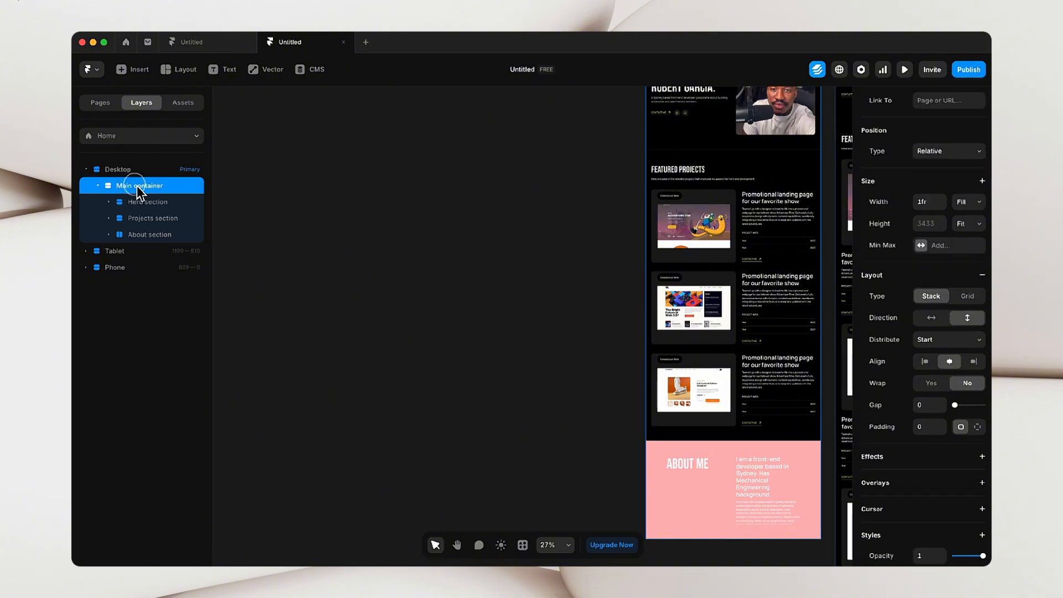
# - Give the About section a black 000000 fill
pyautogui.click(147, 234)
pyautogui.scroll(-5, 951, 385)
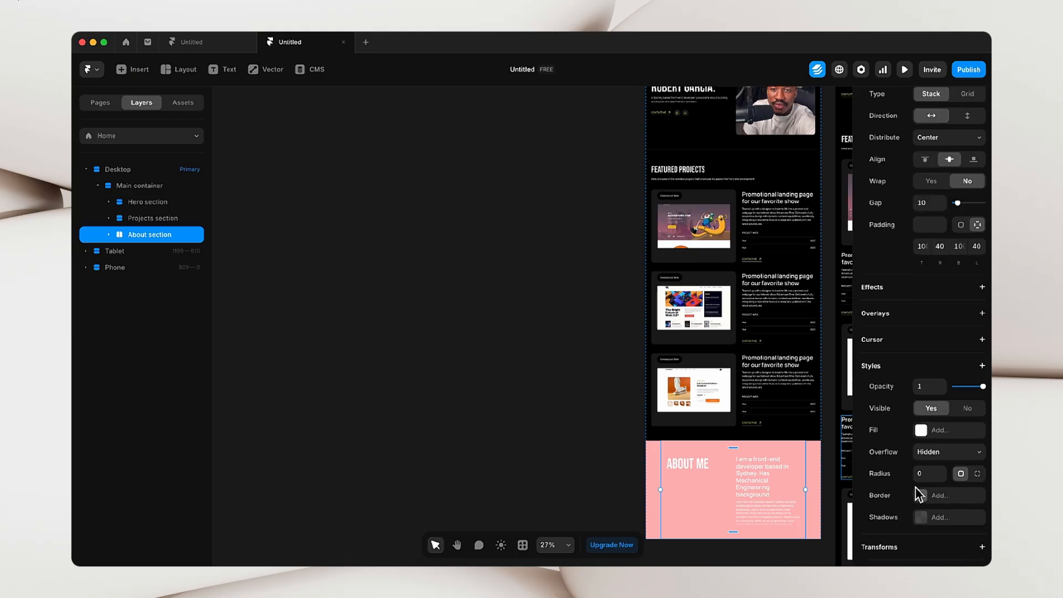
pyautogui.click(922, 430)
pyautogui.moveTo(780, 441); pyautogui.dragTo(683, 474)
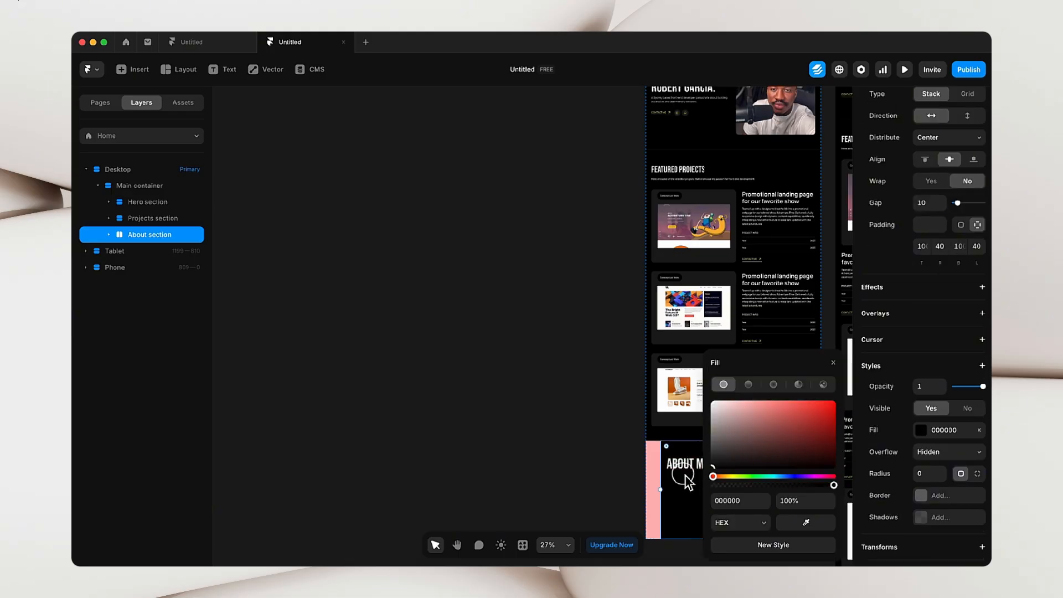
pyautogui.click(482, 433)
# - Make the About section span the full page width by changing its width from Fixed to Fill
pyautogui.press('space')
pyautogui.moveTo(483, 430); pyautogui.dragTo(387, 375)
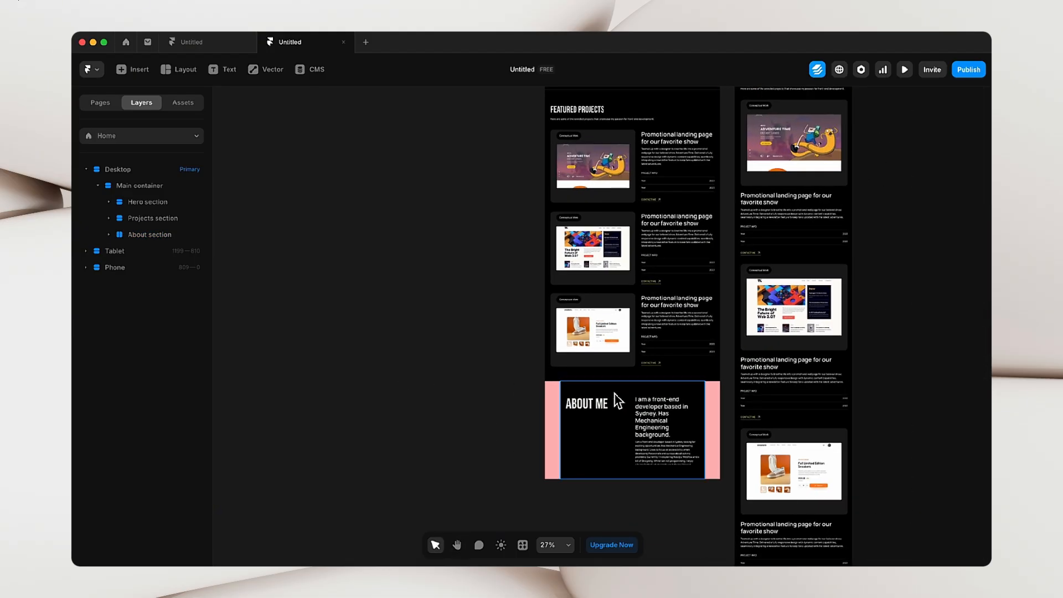
pyautogui.click(575, 403)
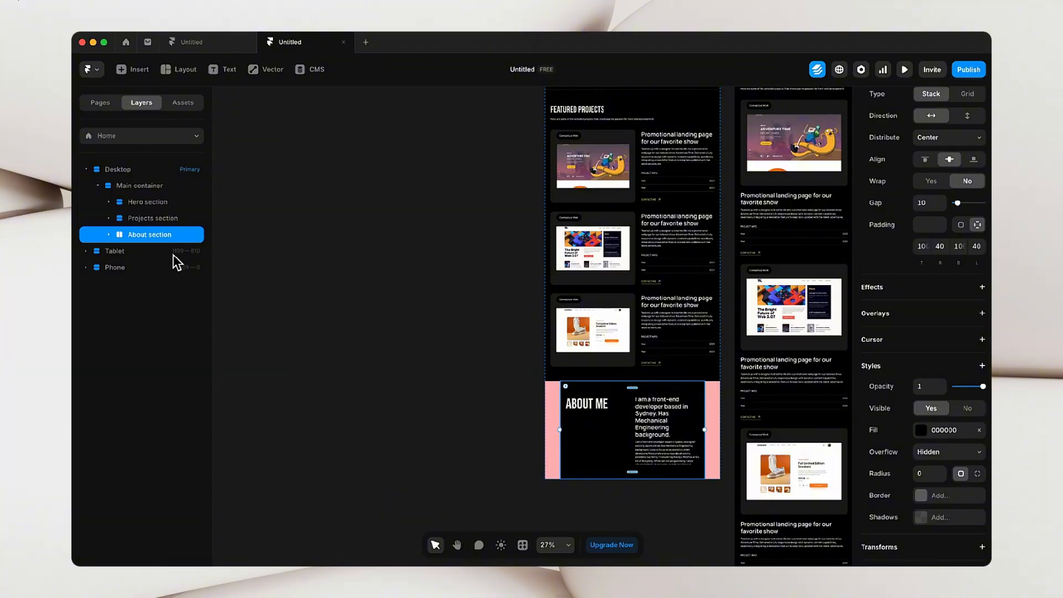
pyautogui.scroll(5, 973, 304)
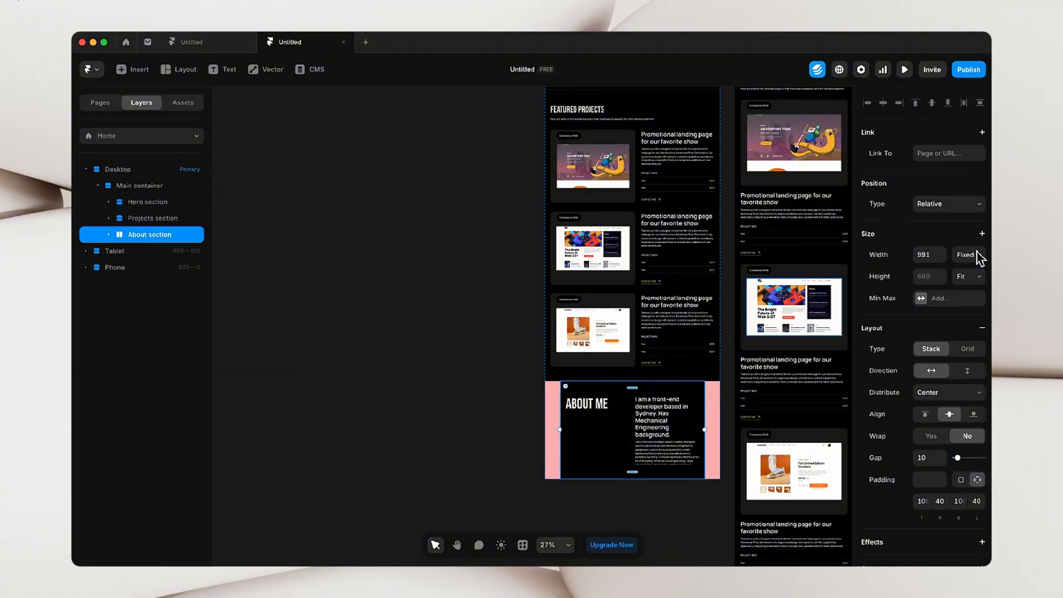
pyautogui.click(975, 256)
pyautogui.click(974, 278)
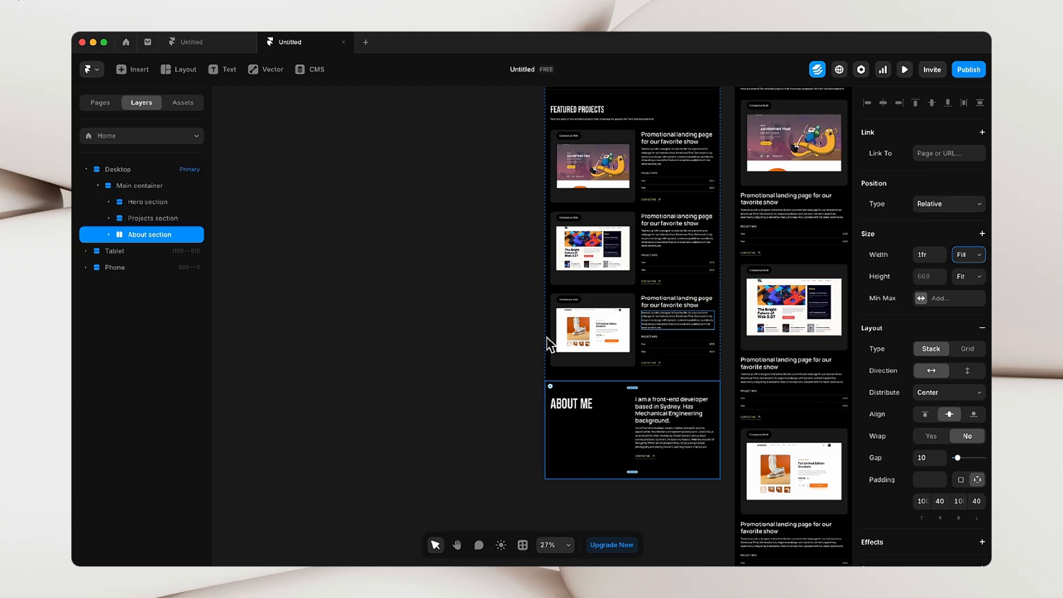
pyautogui.click(345, 331)
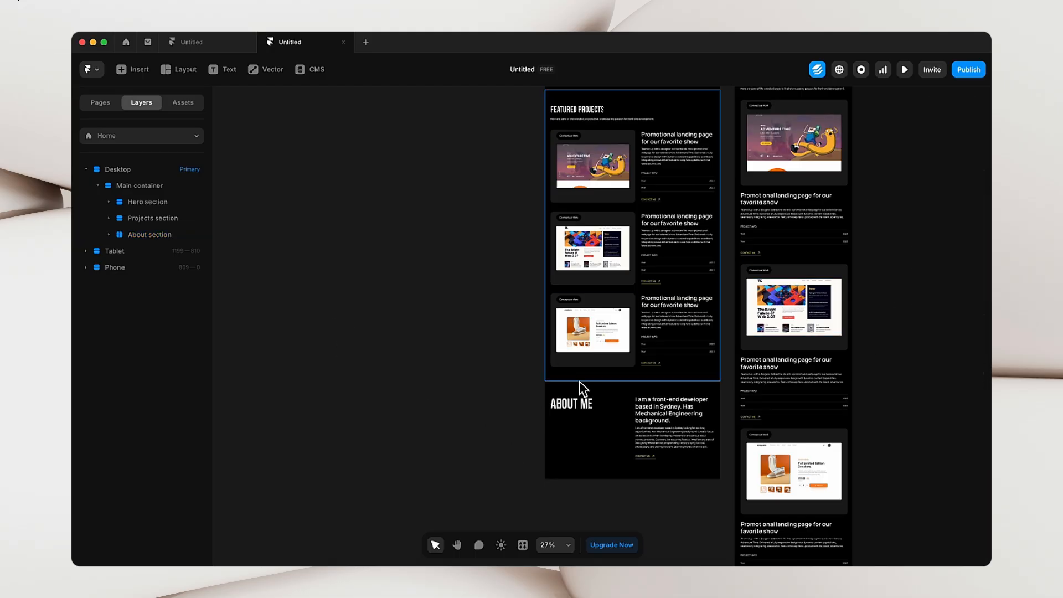
# - Examine the Desktop page's sections and the Main container, and compare the About section's layout with the Figma design
pyautogui.click(608, 393)
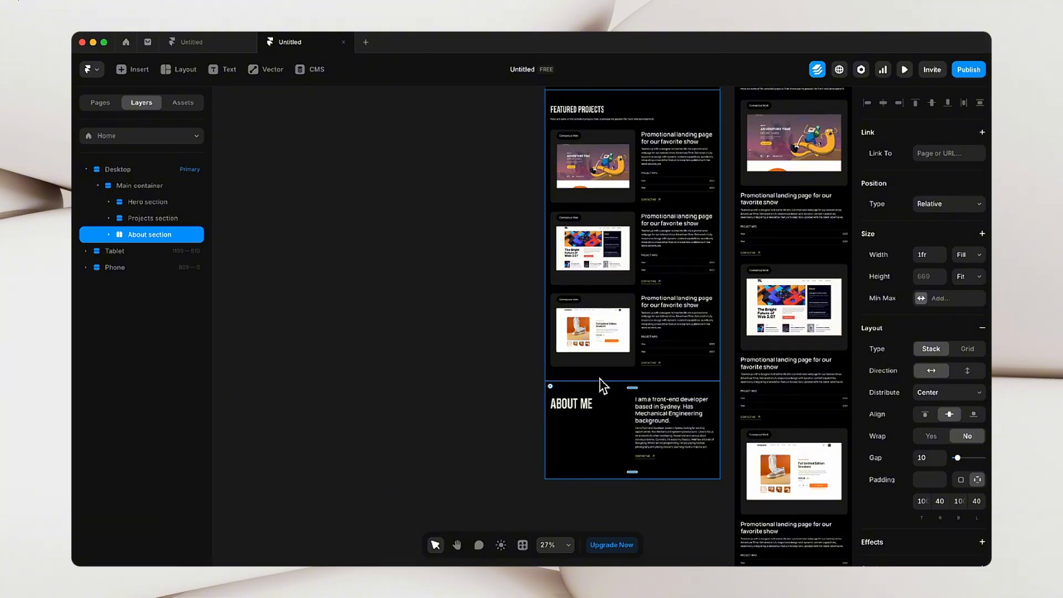
pyautogui.scroll(5, 603, 386)
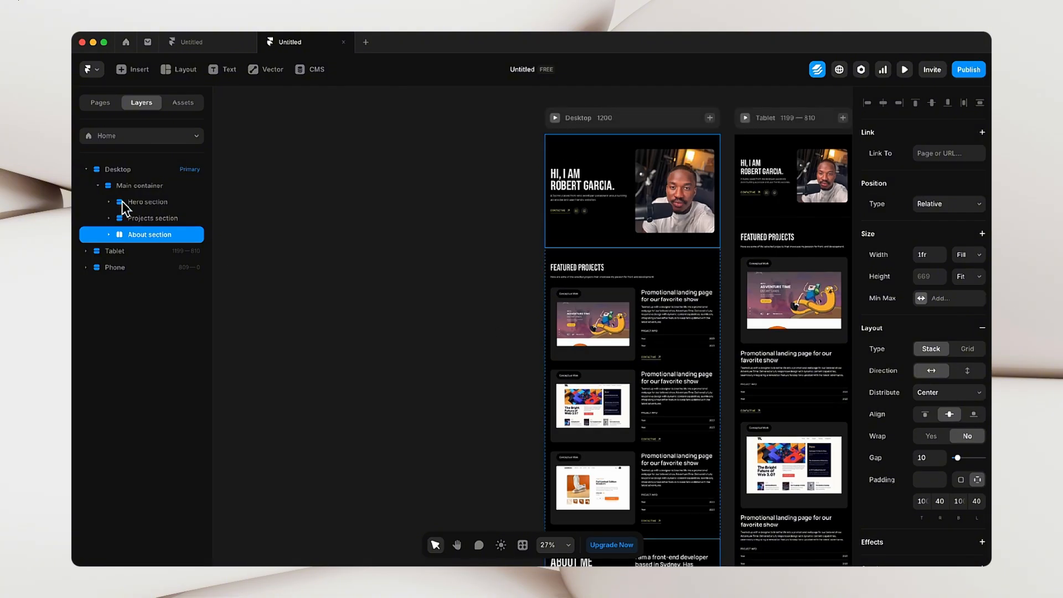
pyautogui.click(129, 188)
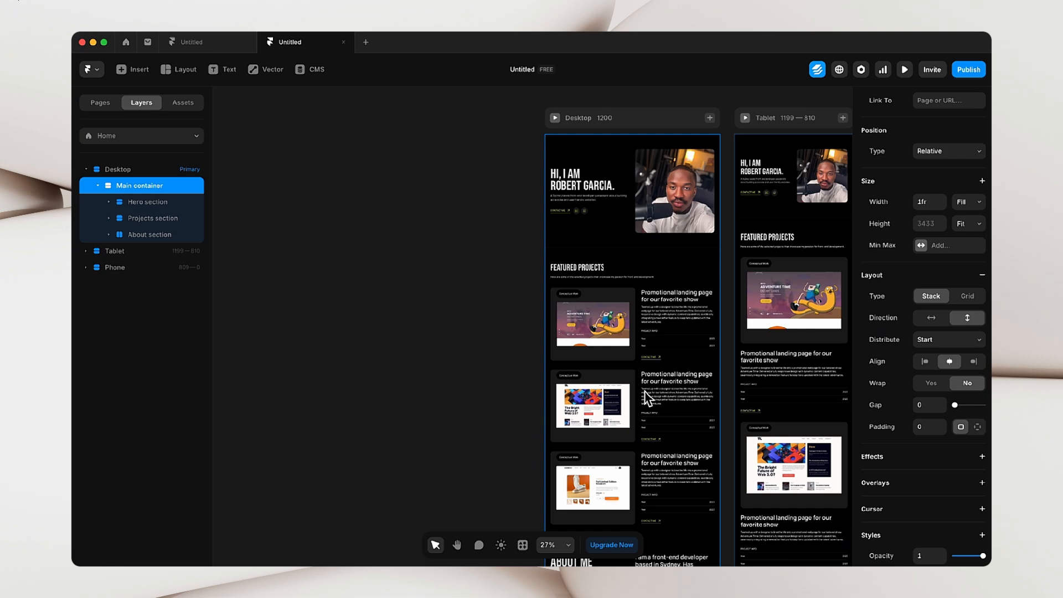
pyautogui.scroll(-4, 664, 421)
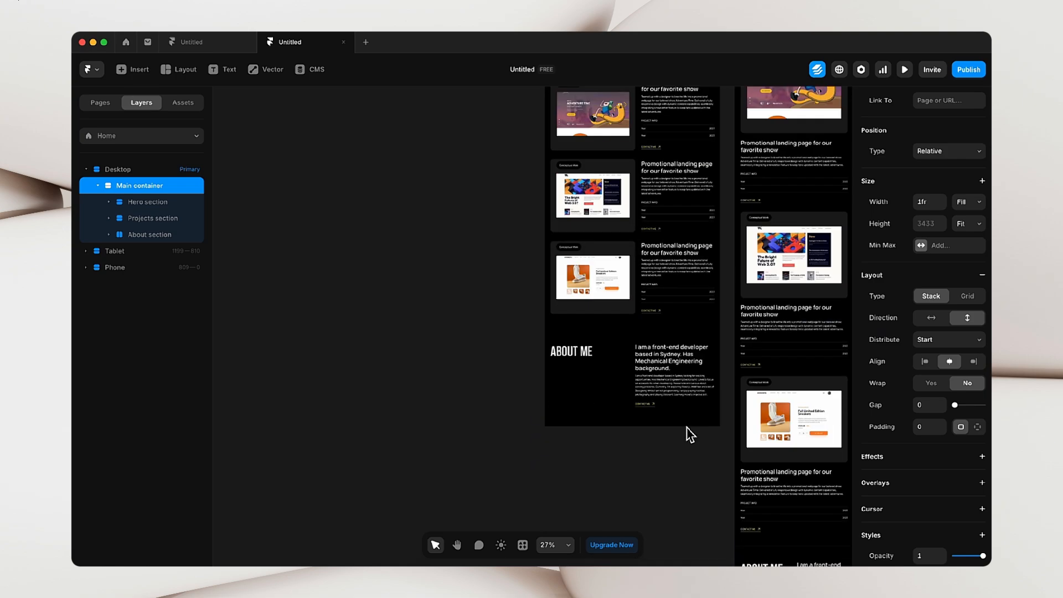
pyautogui.click(503, 463)
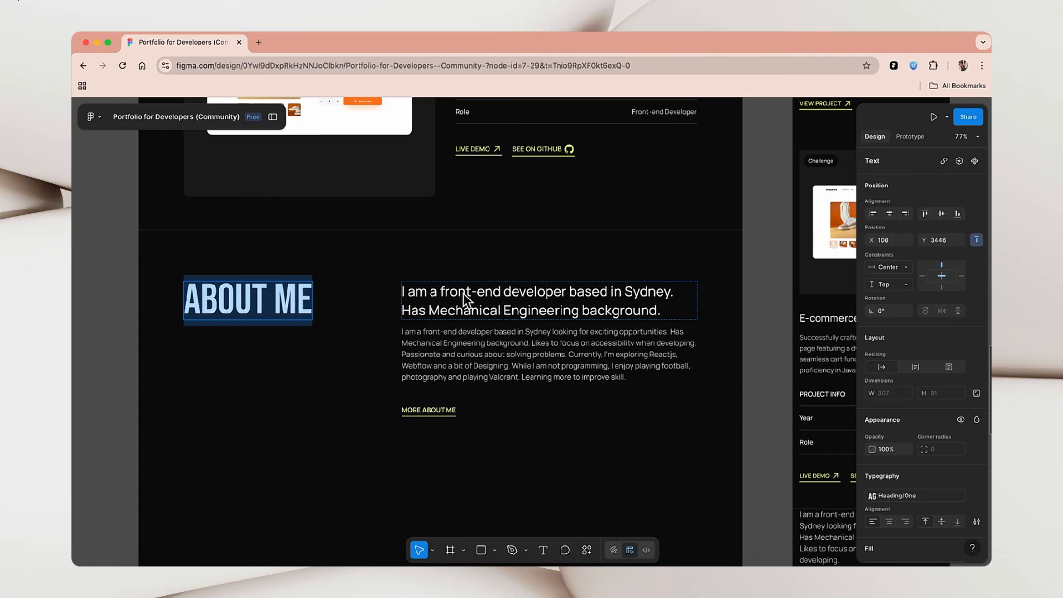
pyautogui.scroll(3, 436, 382)
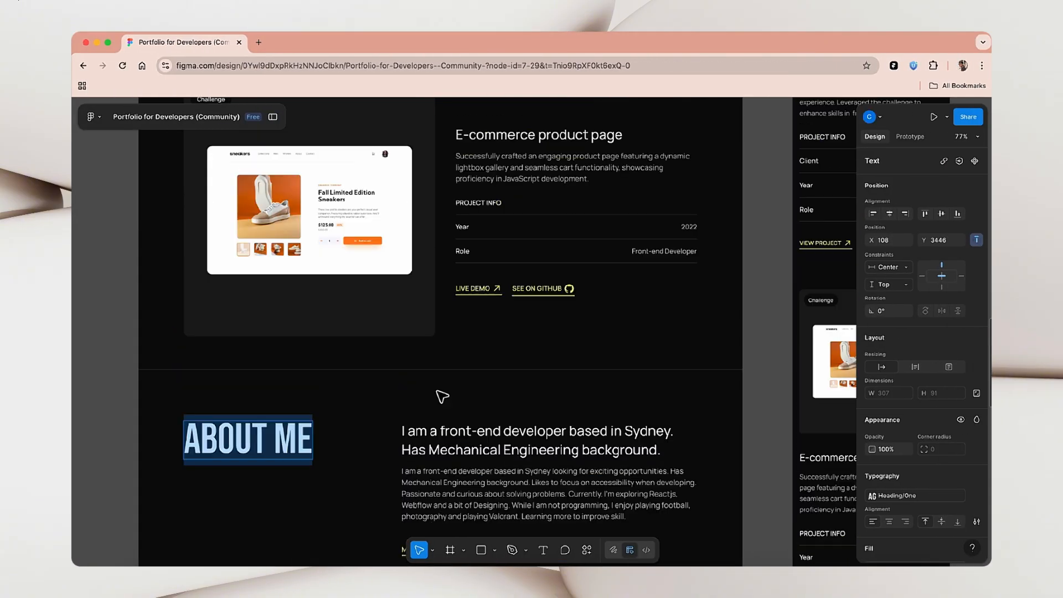
pyautogui.scroll(-2, 438, 394)
pyautogui.hotkey('ctrl', 'Left')
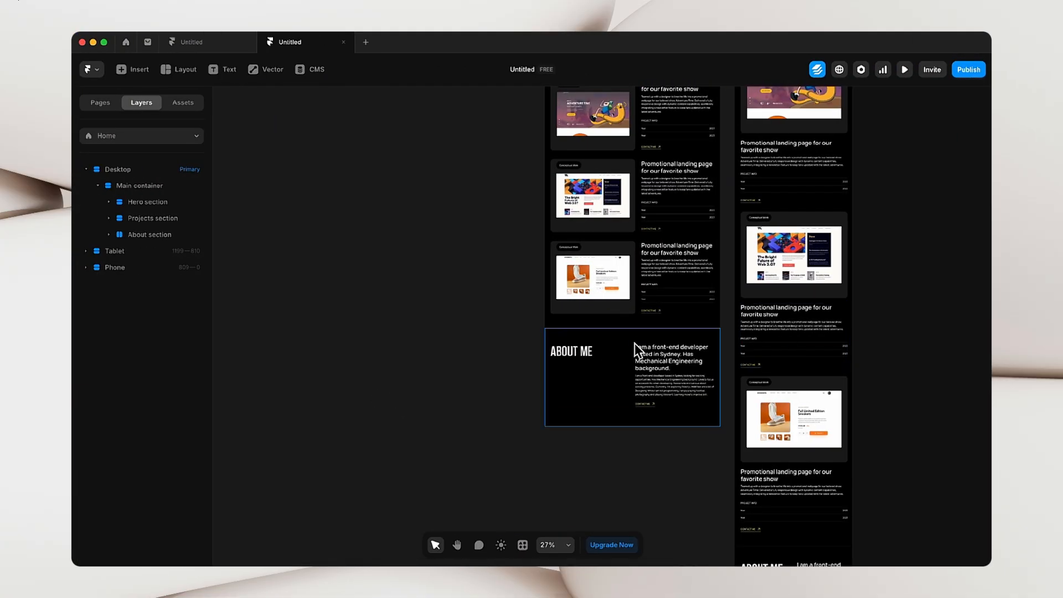
# - Set the width of the text stack beside the About Me heading to 2fr
pyautogui.scroll(5, 616, 376)
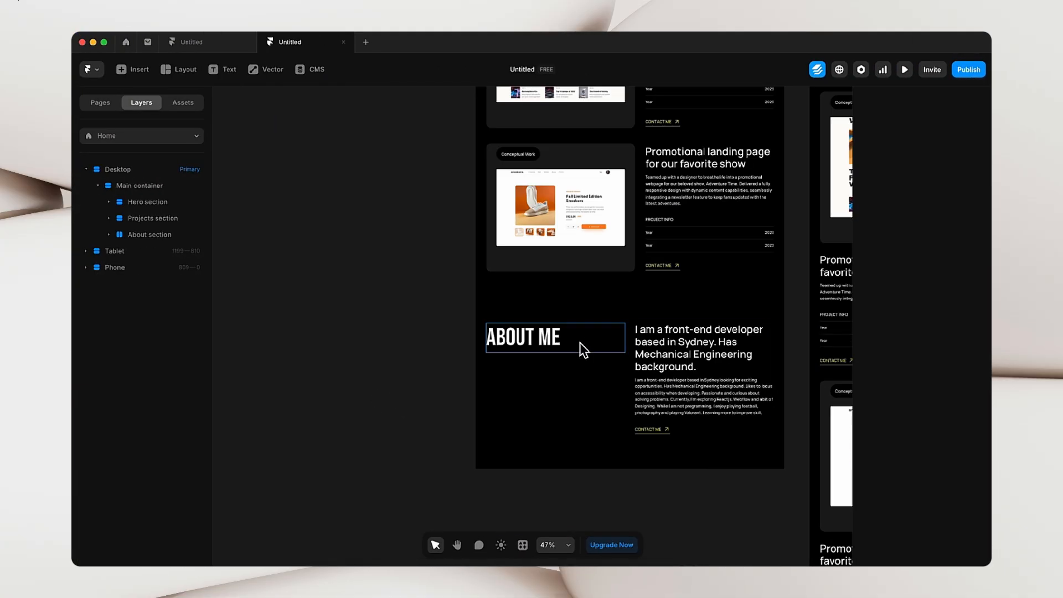
pyautogui.click(580, 344)
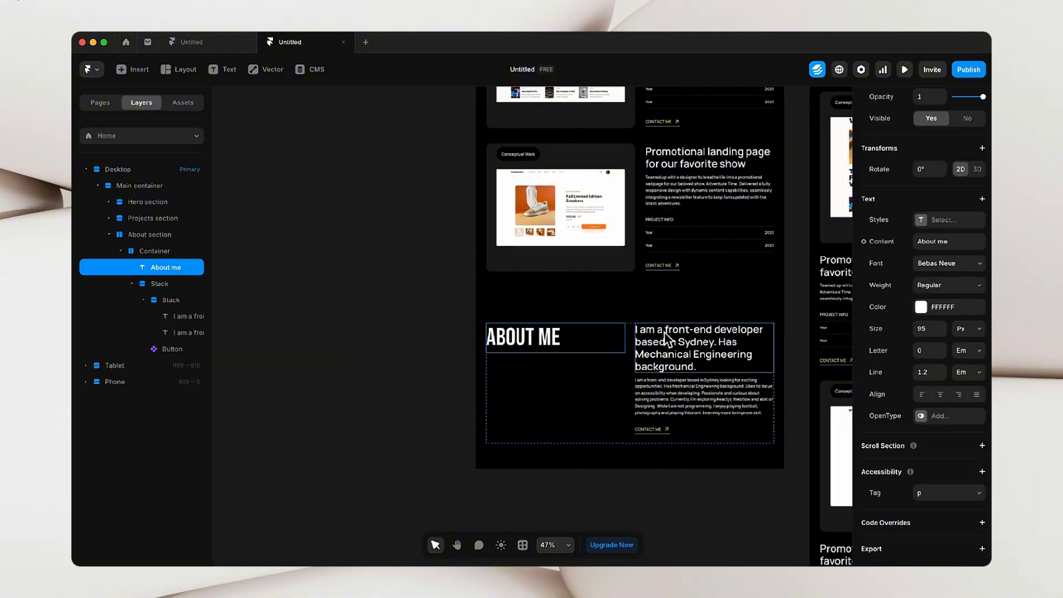
pyautogui.scroll(6, 922, 374)
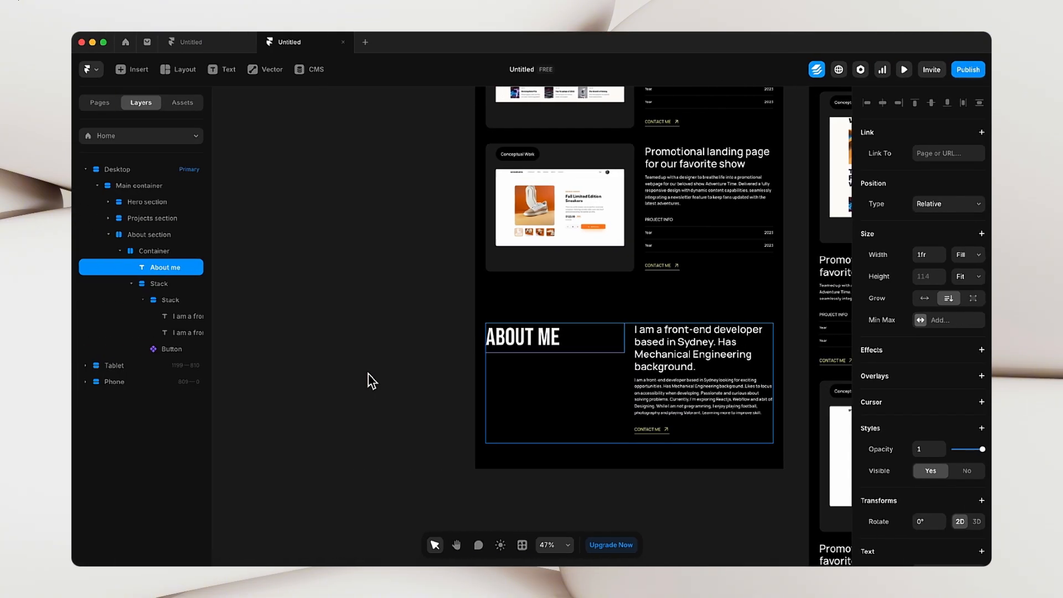
pyautogui.click(682, 427)
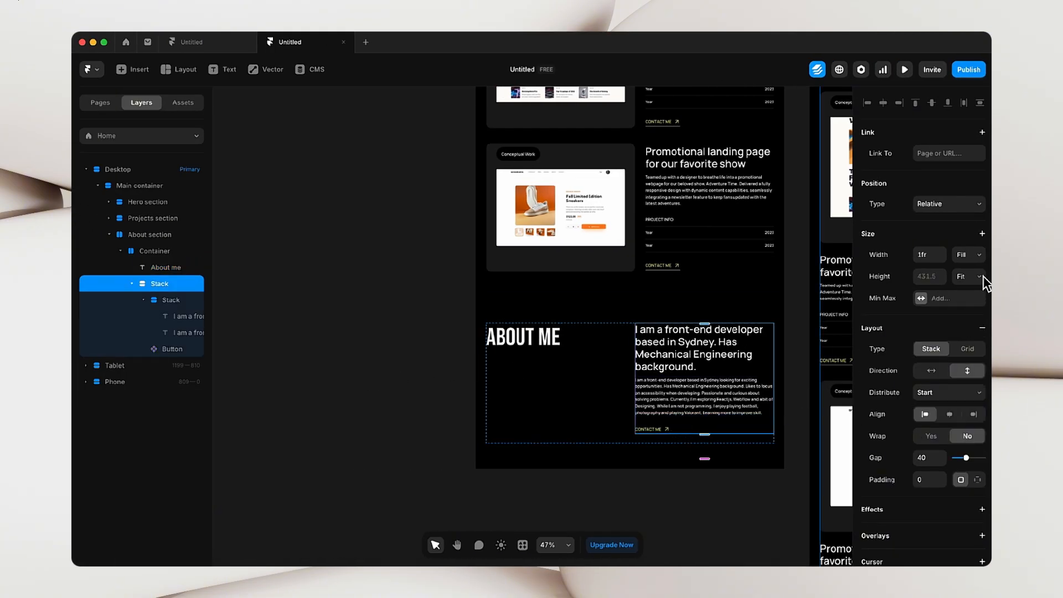
pyautogui.click(943, 252)
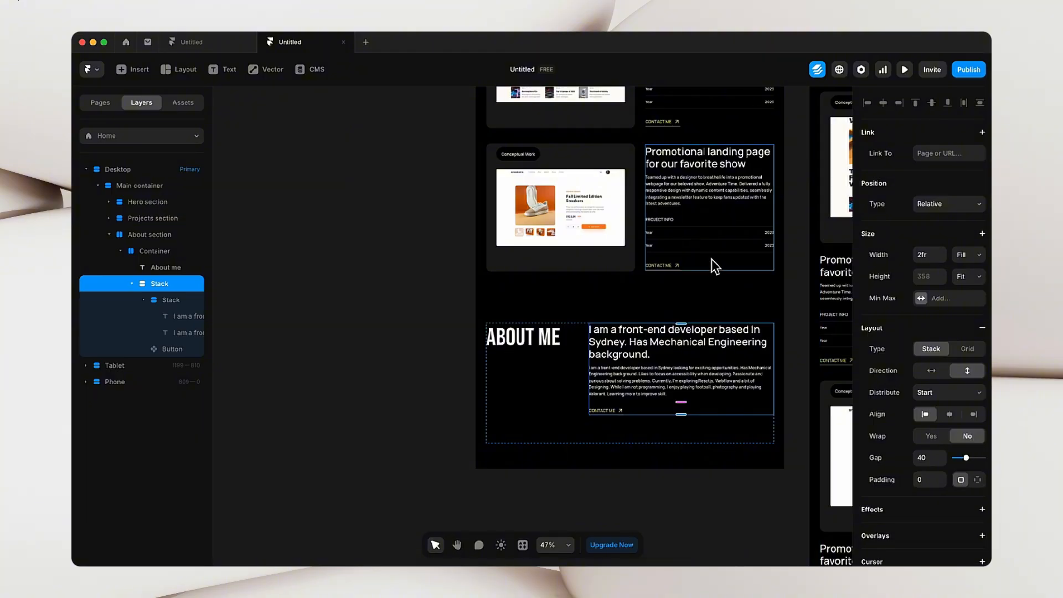
# - Try a 2fr width on the last project's text stack, restore it to 1fr, and check the proportions in the Figma design
pyautogui.click(686, 215)
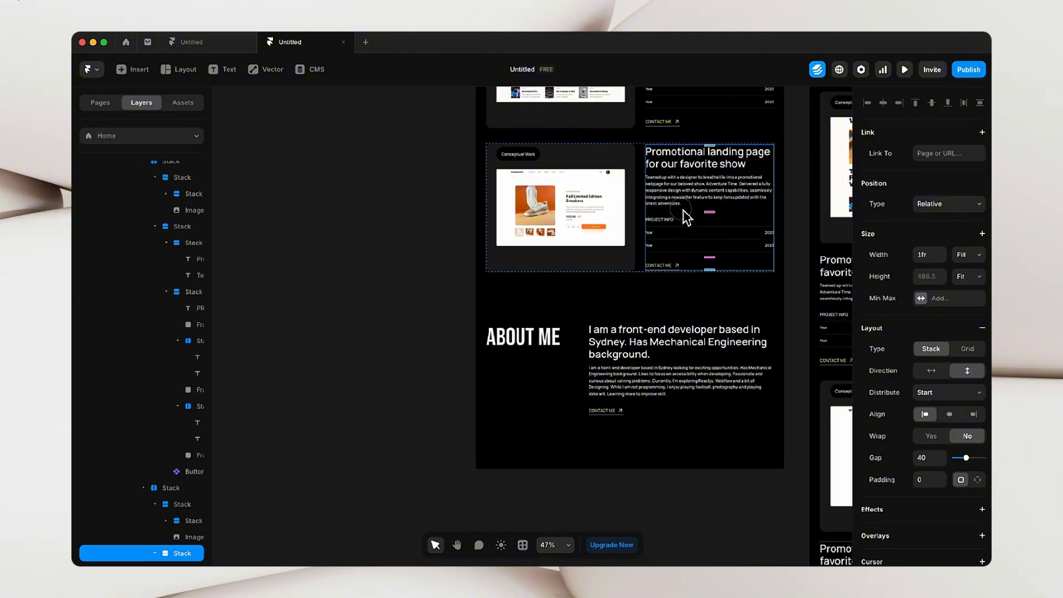
pyautogui.click(943, 253)
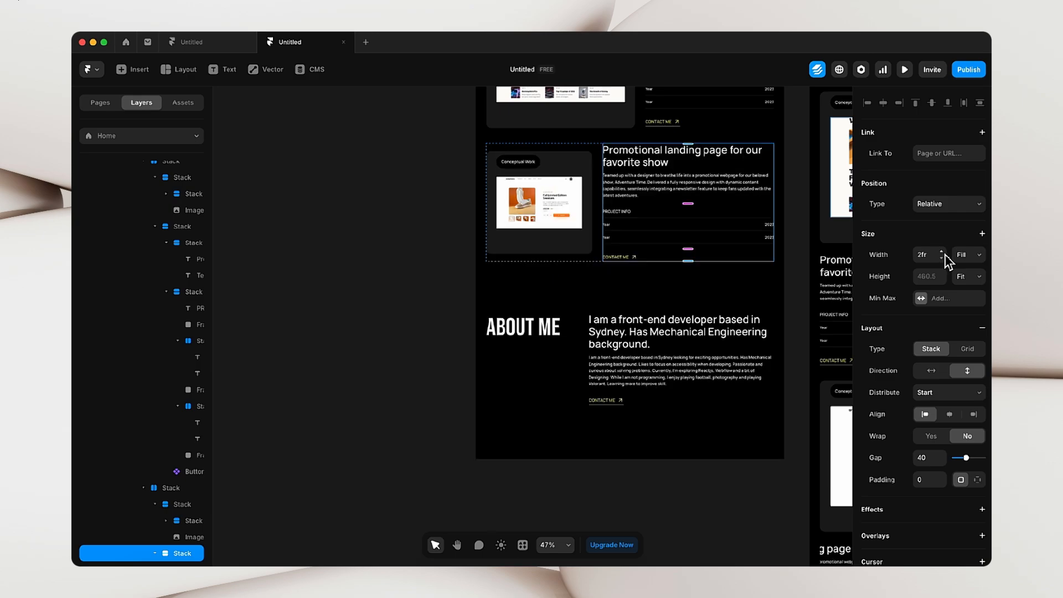
pyautogui.click(942, 258)
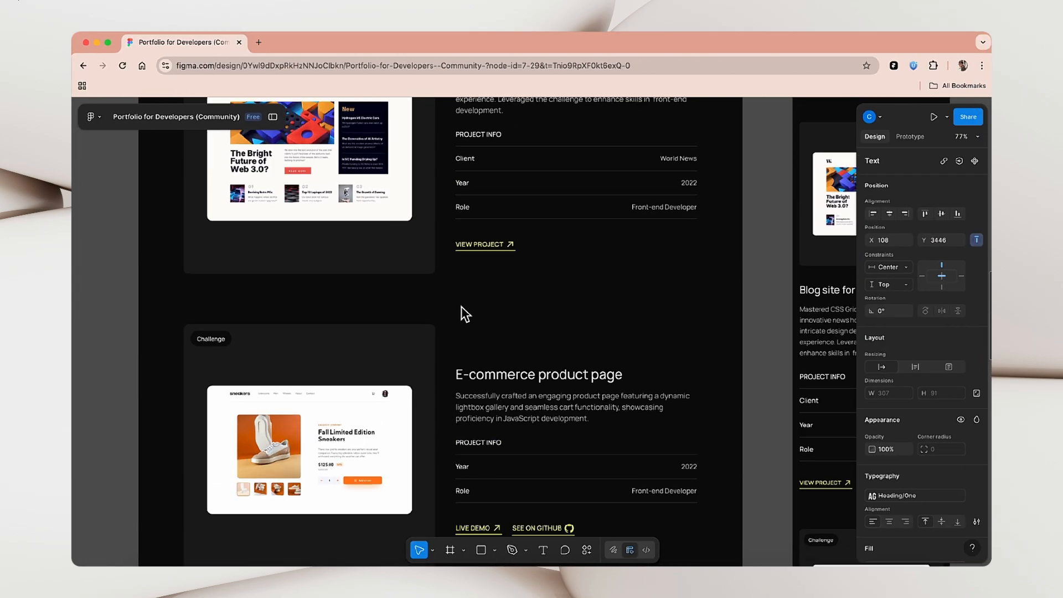
pyautogui.scroll(-2, 460, 307)
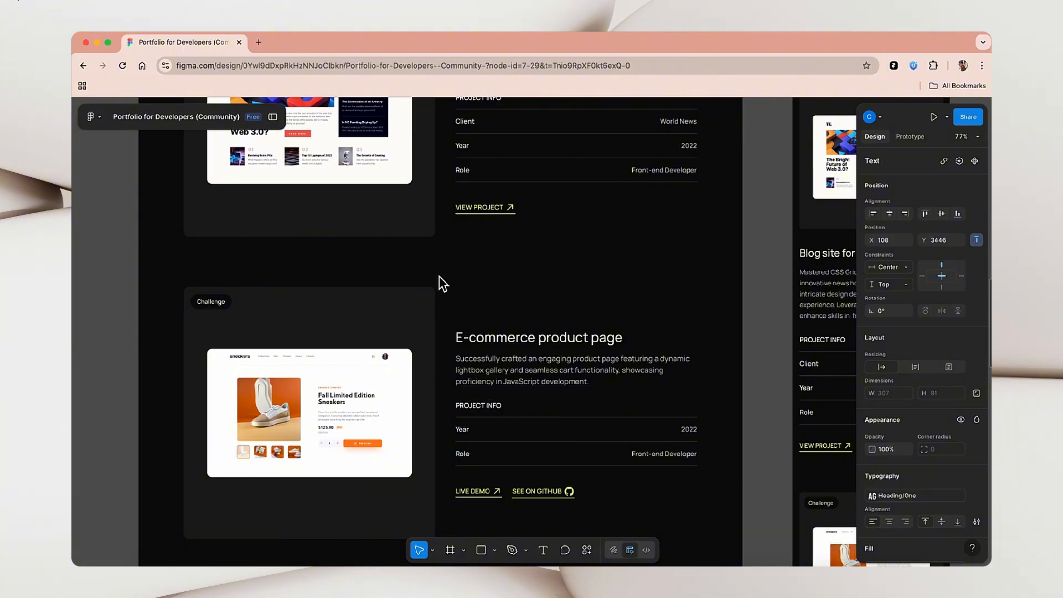
pyautogui.scroll(-6, 325, 359)
pyautogui.press('Escape')
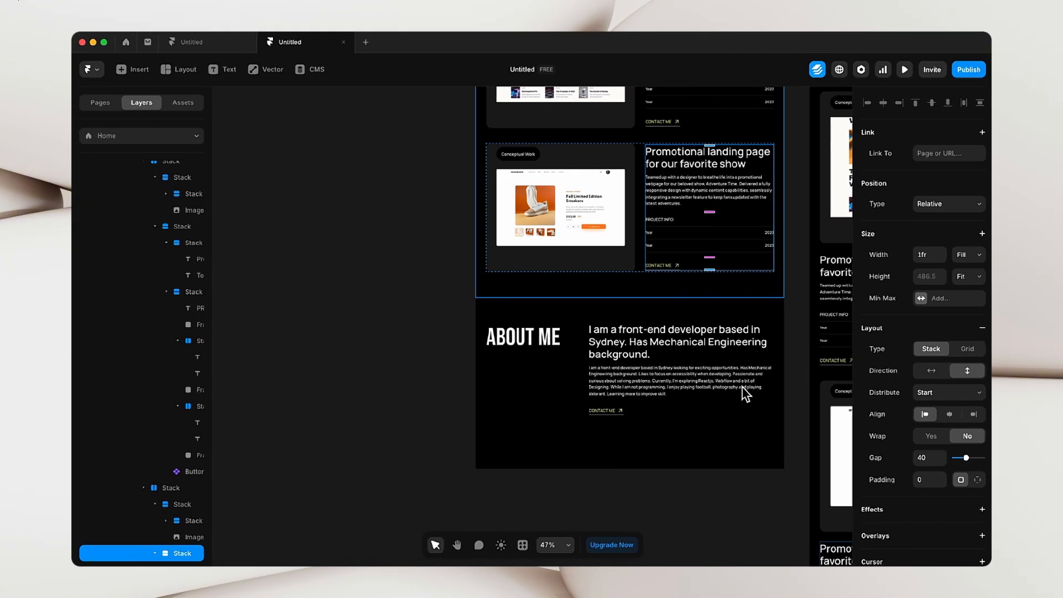
# - Reduce the font size of the About section's front-end developer intro line until it fits on two lines
pyautogui.click(680, 362)
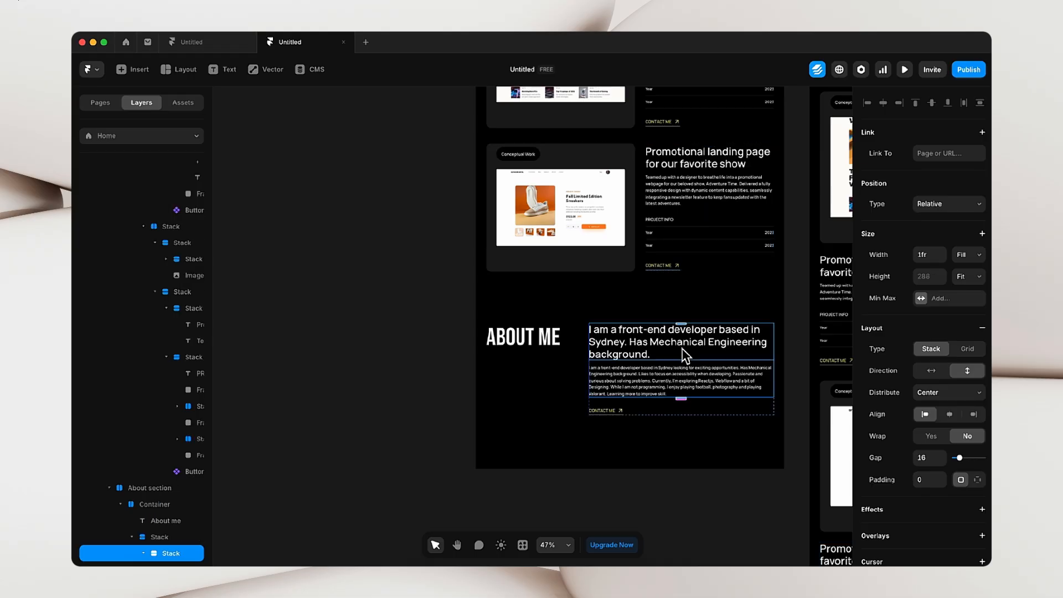
pyautogui.click(648, 400)
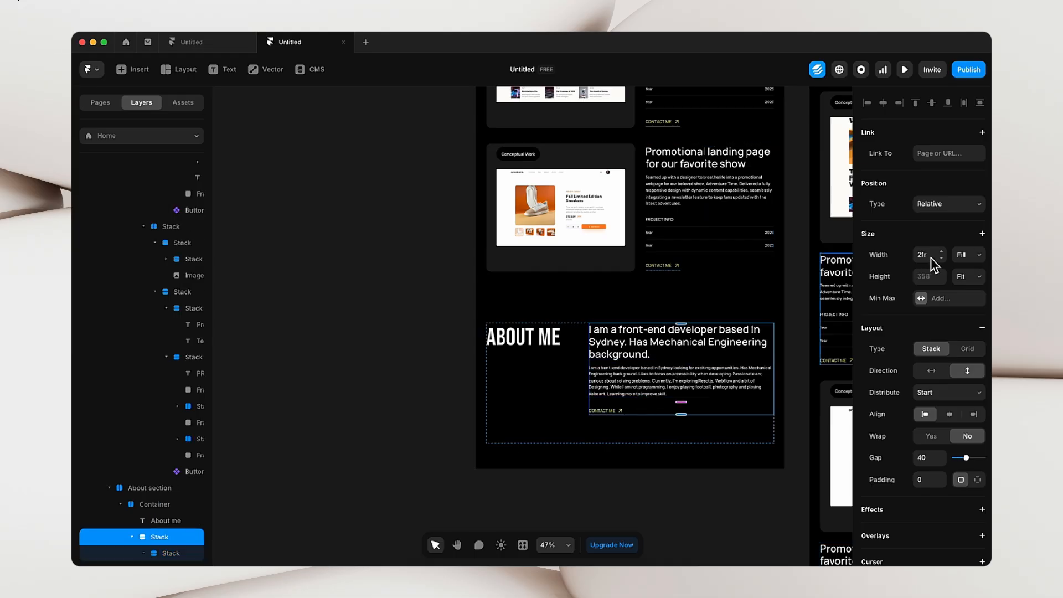
pyautogui.click(626, 348)
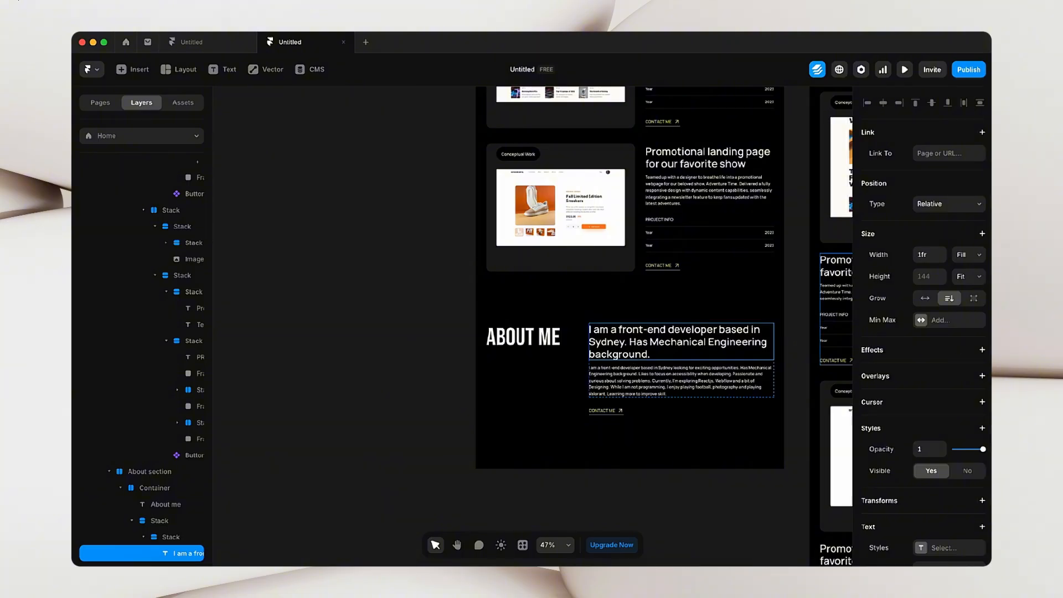
pyautogui.scroll(-3, 921, 406)
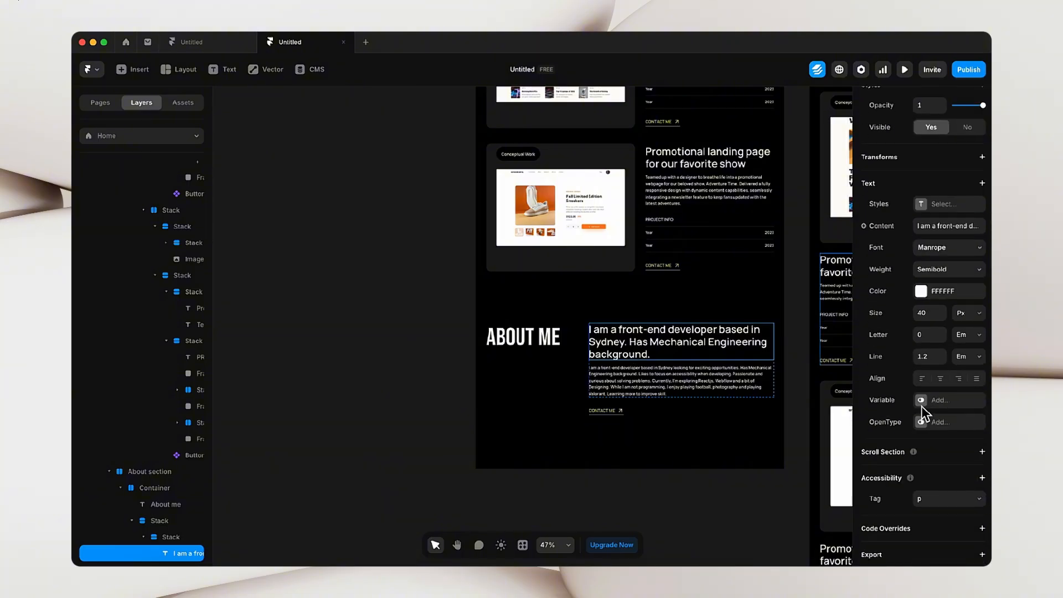
pyautogui.click(941, 317)
pyautogui.click(941, 317)
pyautogui.click(942, 316)
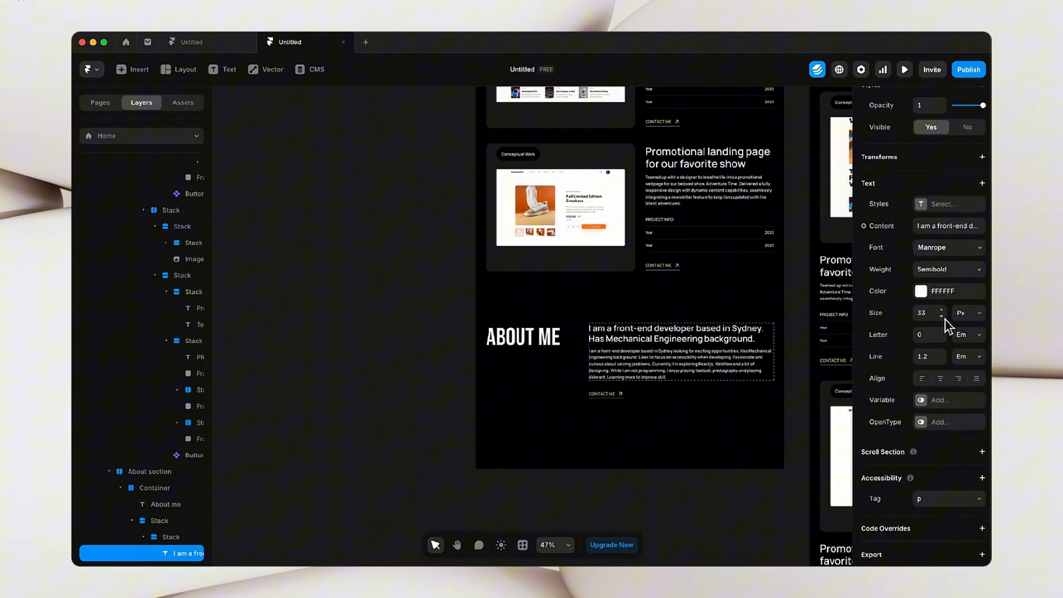
pyautogui.click(363, 425)
# - Make the About section's Container adapt to its content by changing its height from Fixed to Fit
pyautogui.click(626, 424)
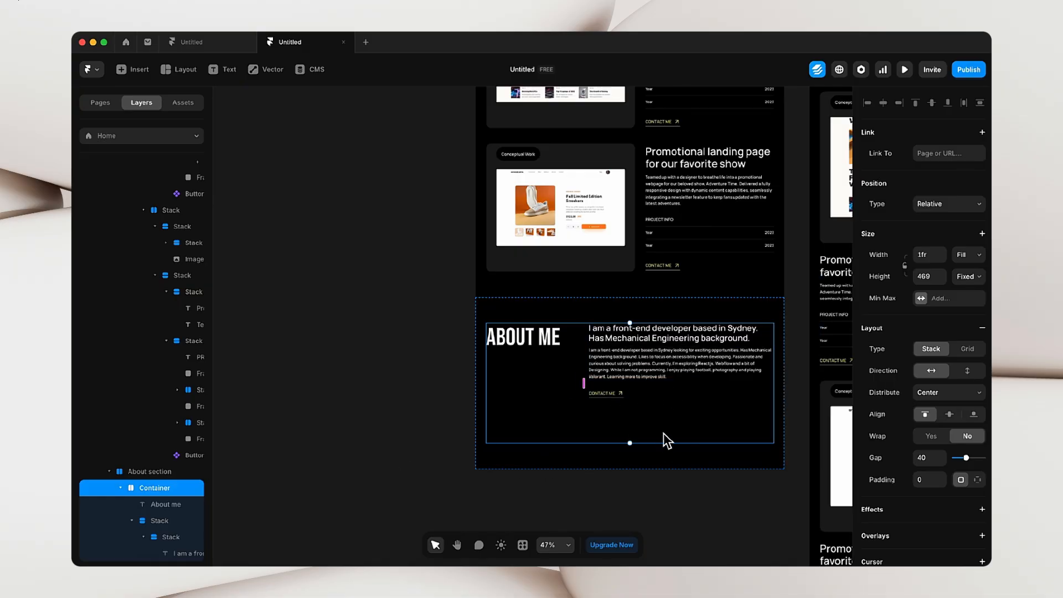
pyautogui.click(978, 280)
pyautogui.click(969, 309)
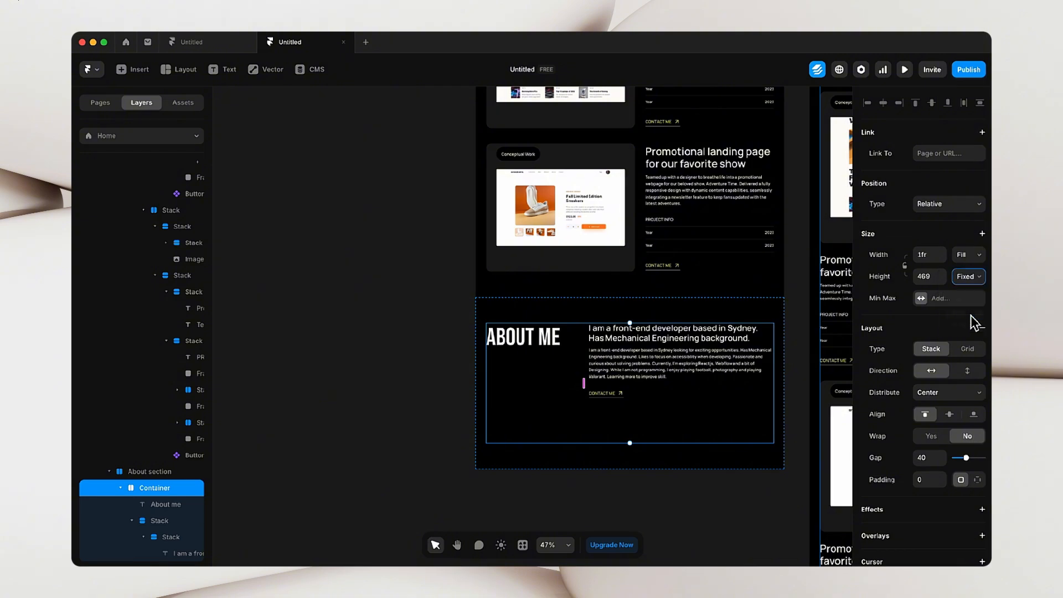
pyautogui.click(596, 478)
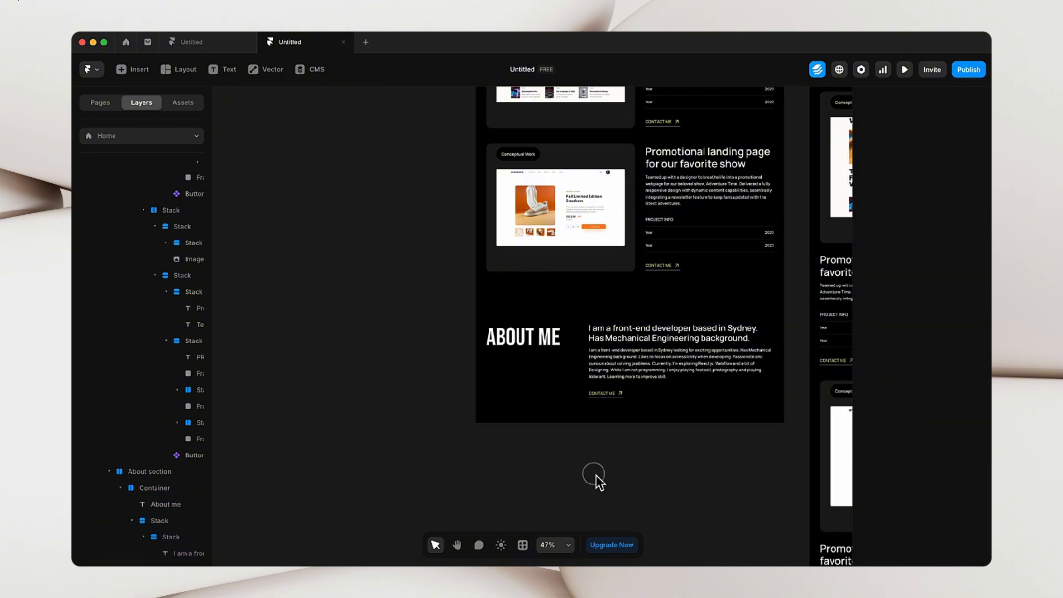
# - Duplicate the About paragraph twice to test how the section's height adapts, and undo both duplicates
pyautogui.click(647, 378)
pyautogui.press('super+d')
pyautogui.press('super+d')
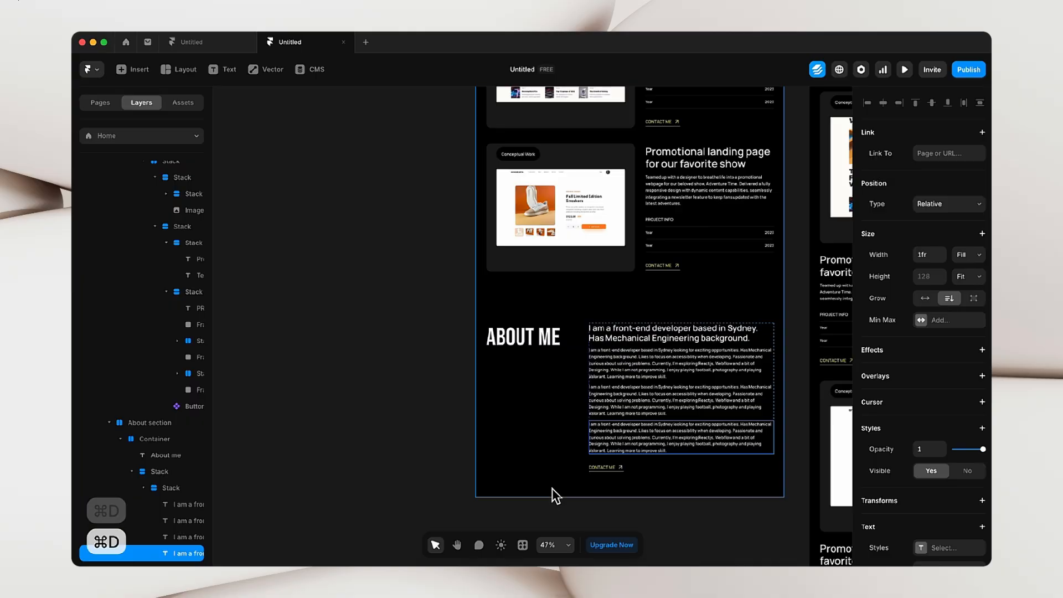
pyautogui.press('super+z')
pyautogui.press('super+z')
# - Review the finished About section, examine the Let's Connect contact section in the Figma design, and return to Framer
pyautogui.scroll(2, 596, 476)
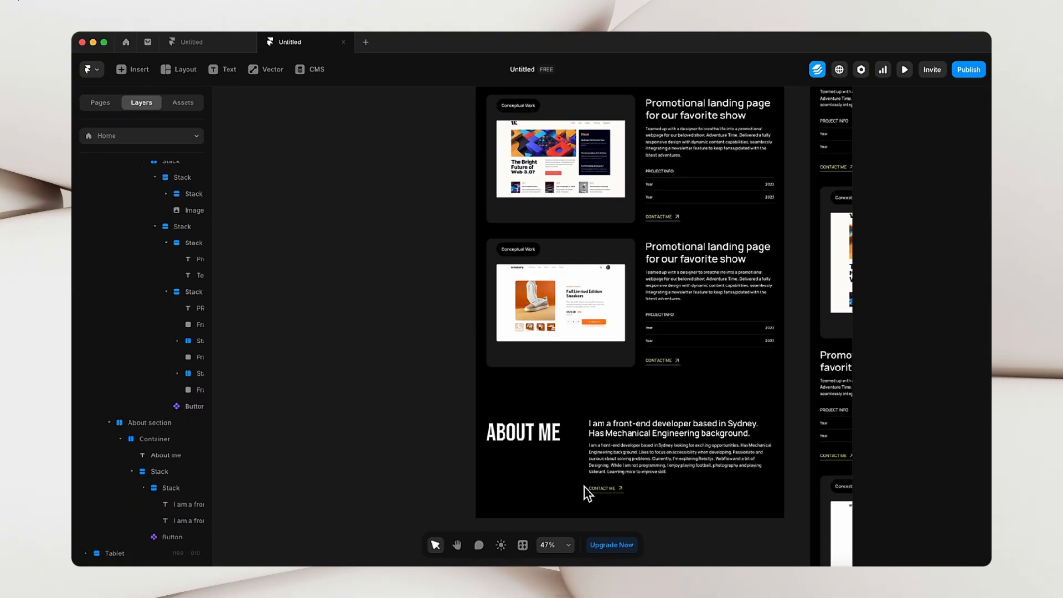
pyautogui.scroll(-1, 587, 492)
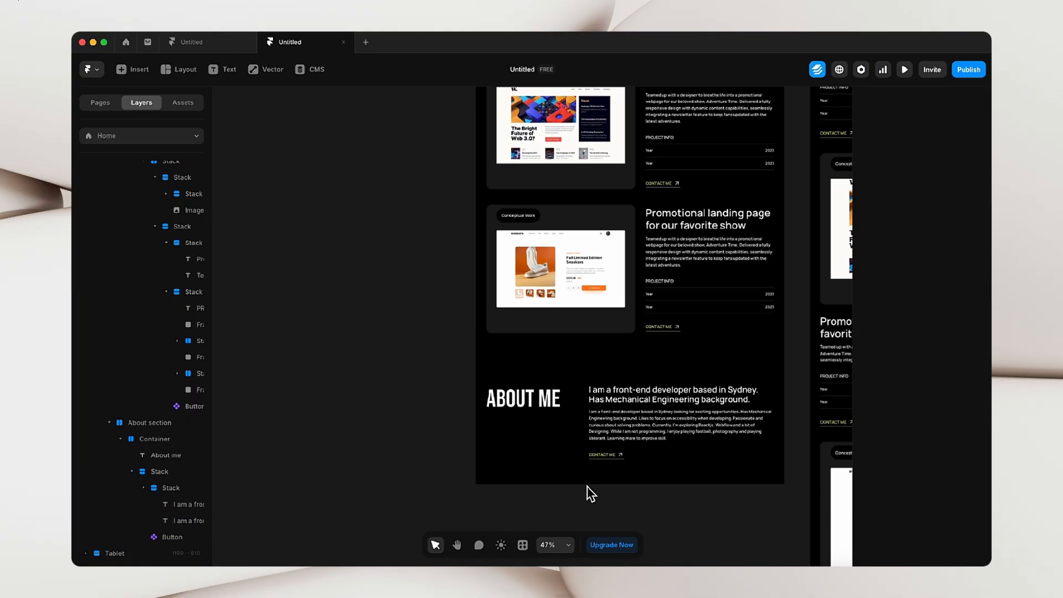
pyautogui.scroll(-1, 589, 486)
pyautogui.hotkey('ctrl', 'Right')
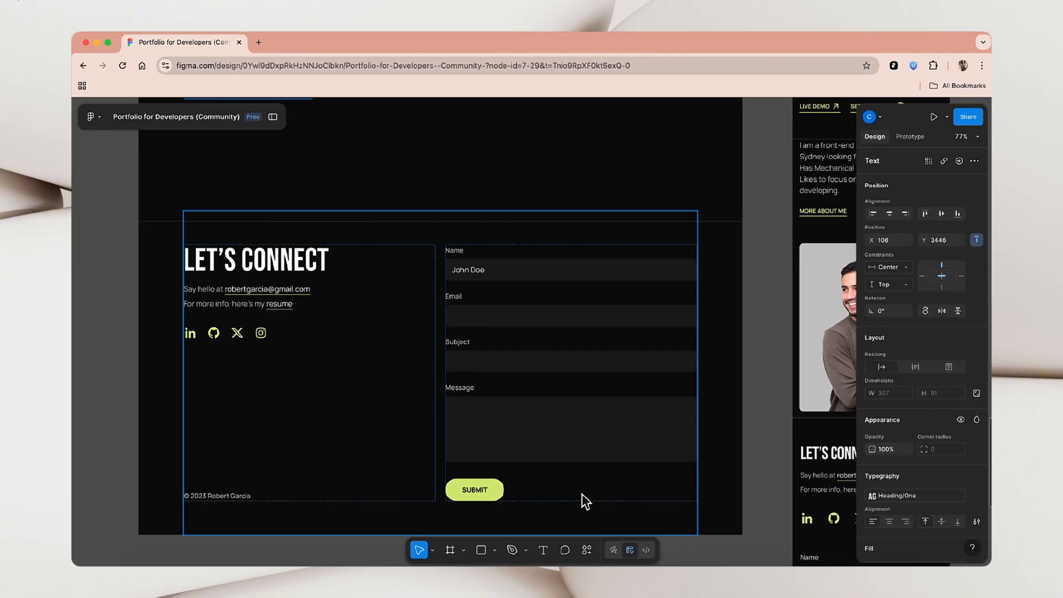
pyautogui.hotkey('ctrl', 'Left')
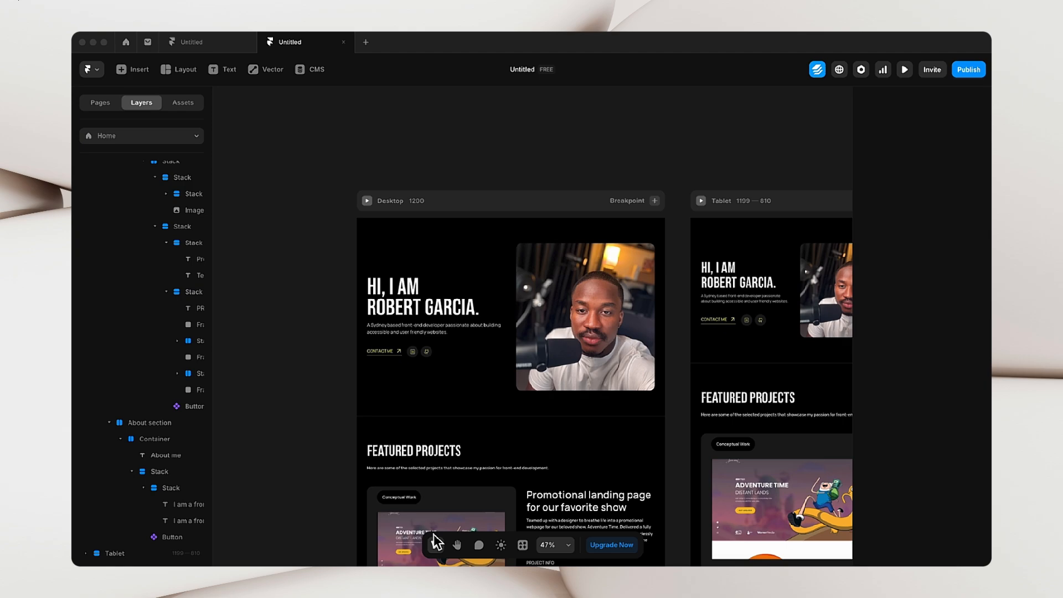
# - Publish the portfolio site, review the live page down to the About section, and return to Framer
pyautogui.click(970, 72)
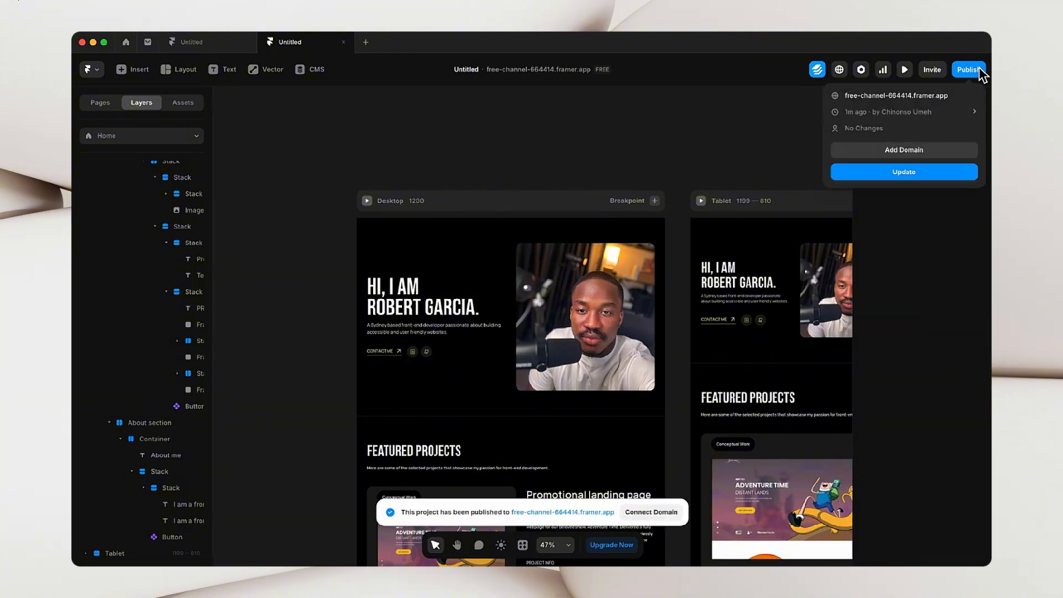
pyautogui.click(880, 98)
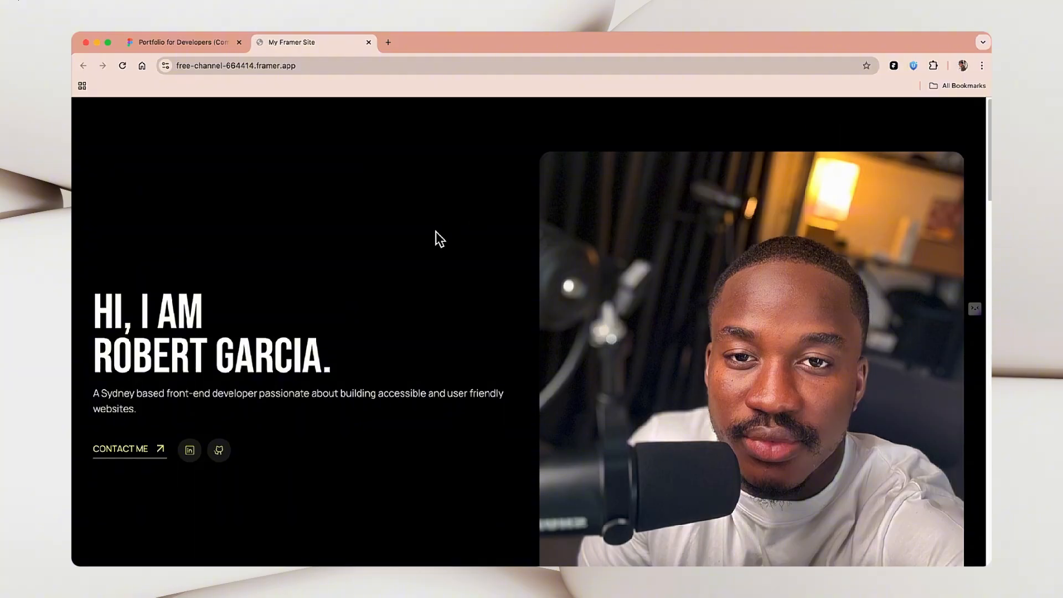
pyautogui.scroll(-15, 437, 232)
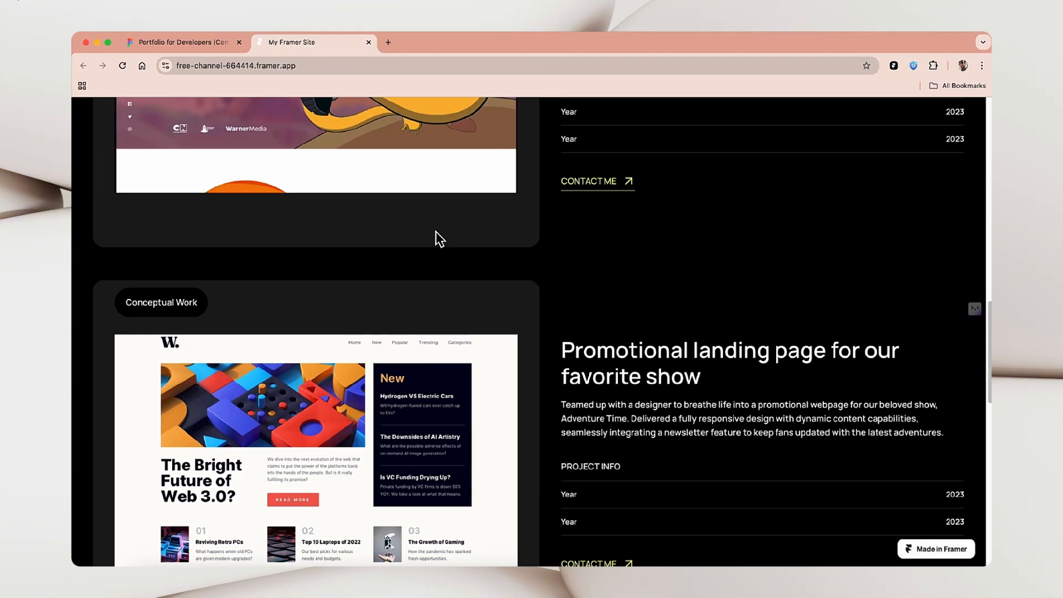
pyautogui.scroll(-15, 438, 236)
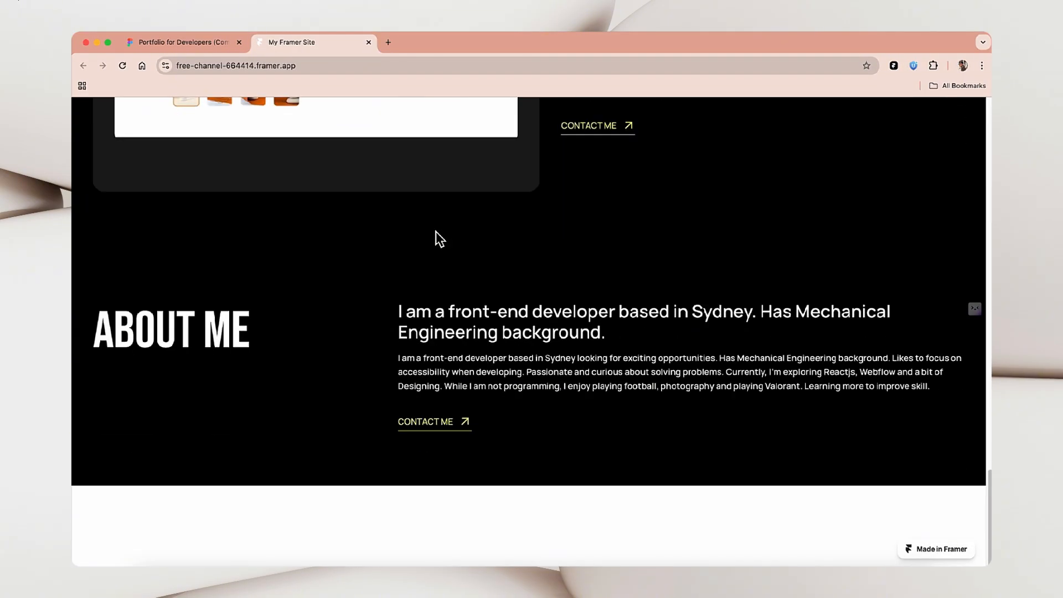
pyautogui.scroll(20, 437, 238)
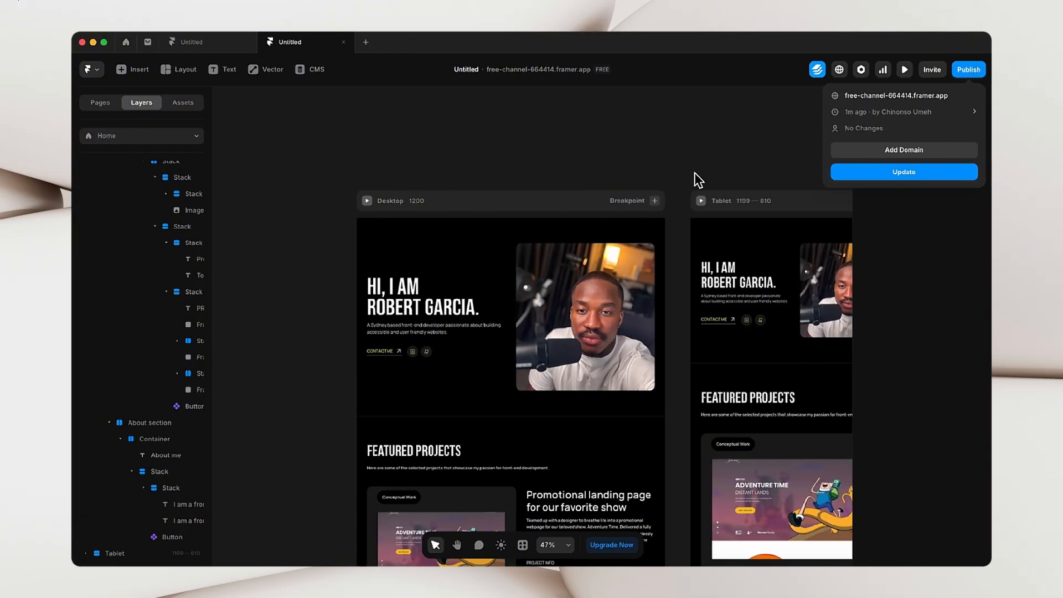
pyautogui.click(901, 224)
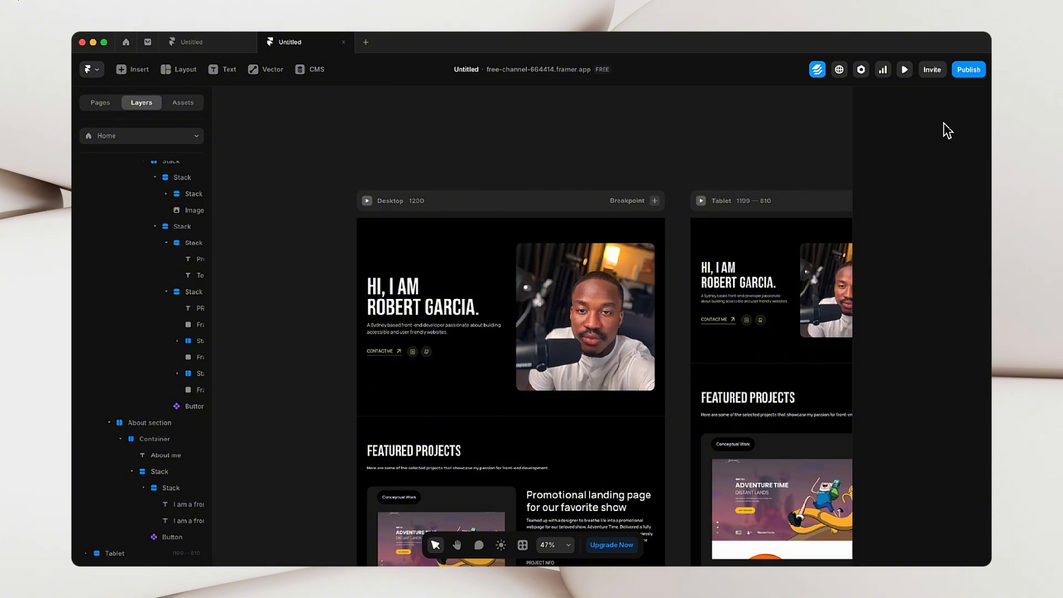
# - In the general site settings, replace the default site title with the site owner's first name
pyautogui.click(861, 70)
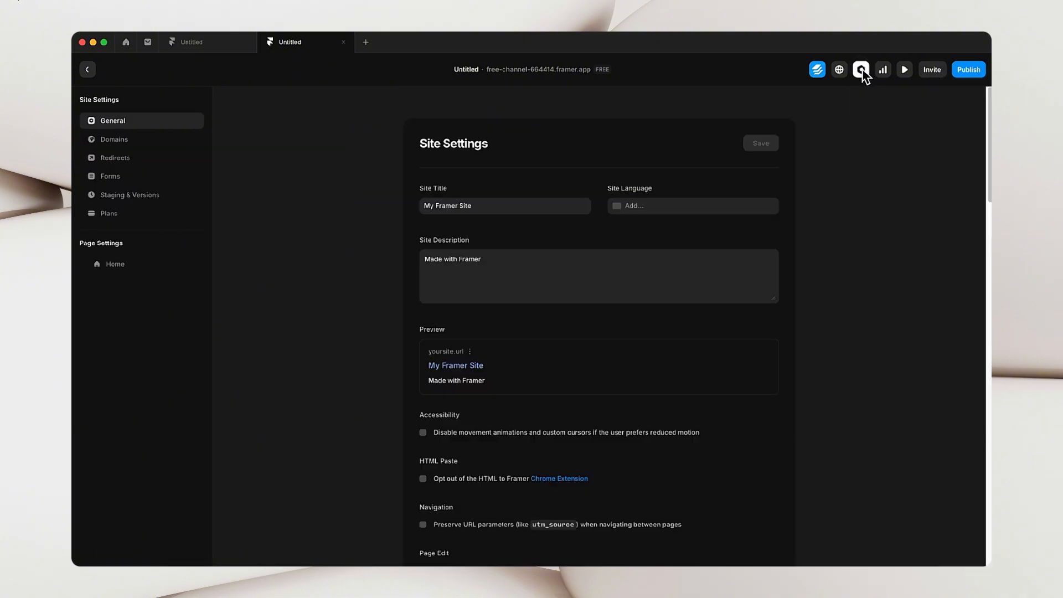
pyautogui.click(505, 214)
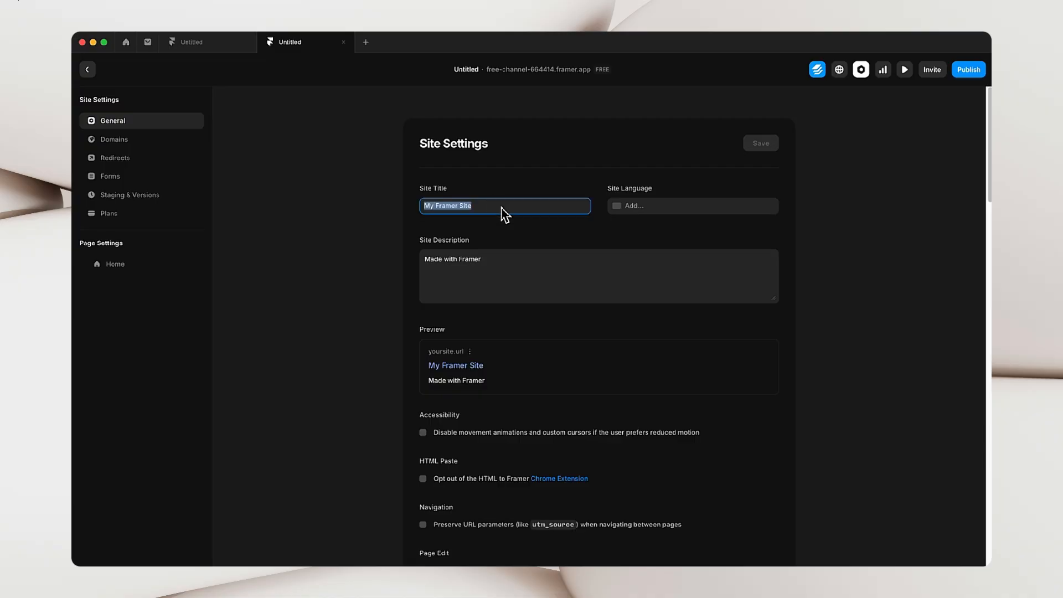
pyautogui.write('Nonos')
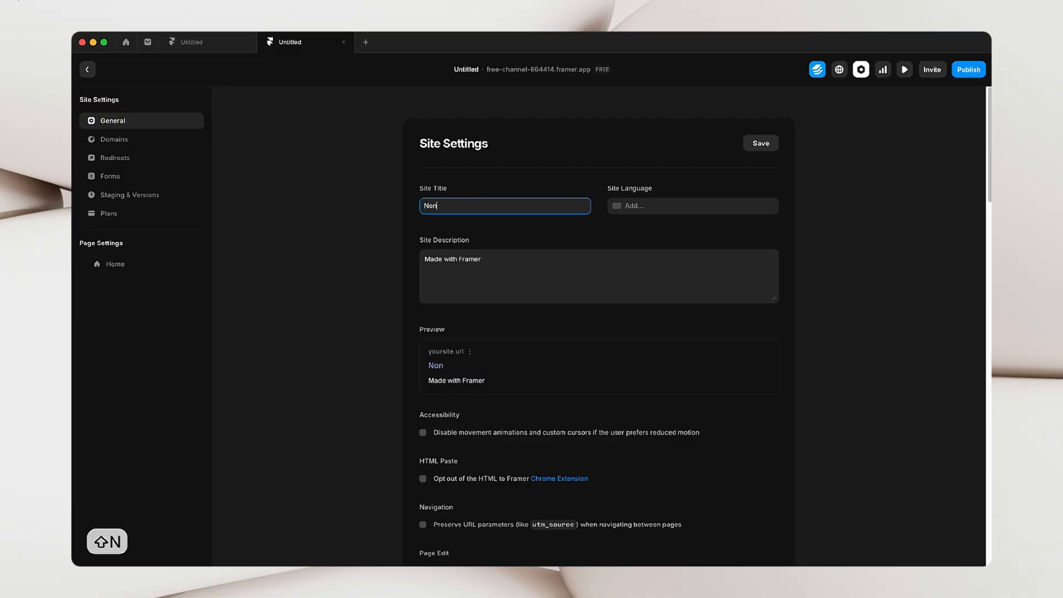
pyautogui.press('BackSpace')
pyautogui.press('BackSpace')
pyautogui.write('so')
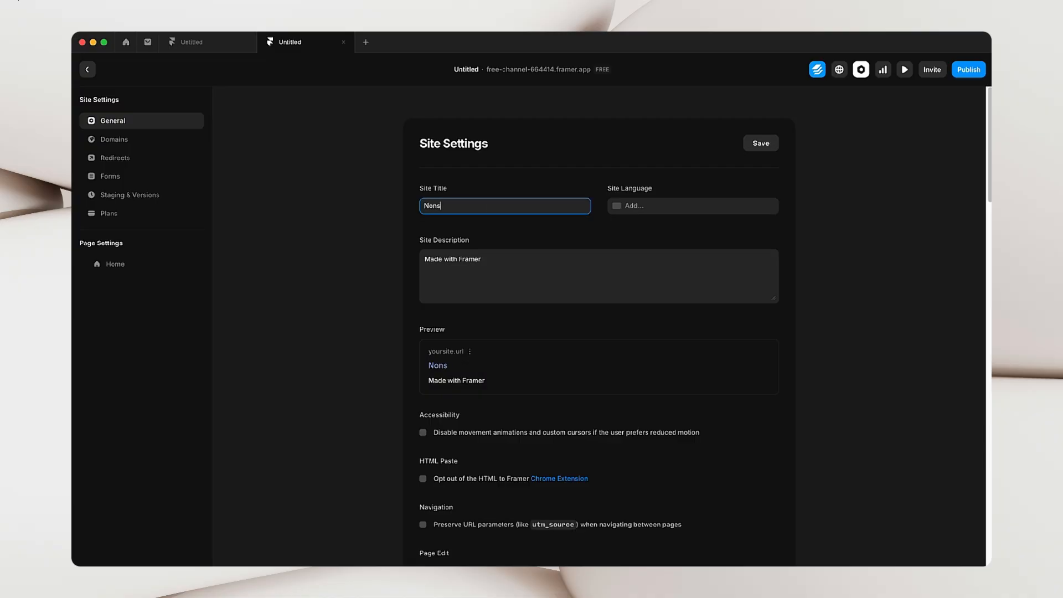
# - Look through the site description, favicon, social preview and Apple touch icon settings, and save the site settings
pyautogui.click(510, 259)
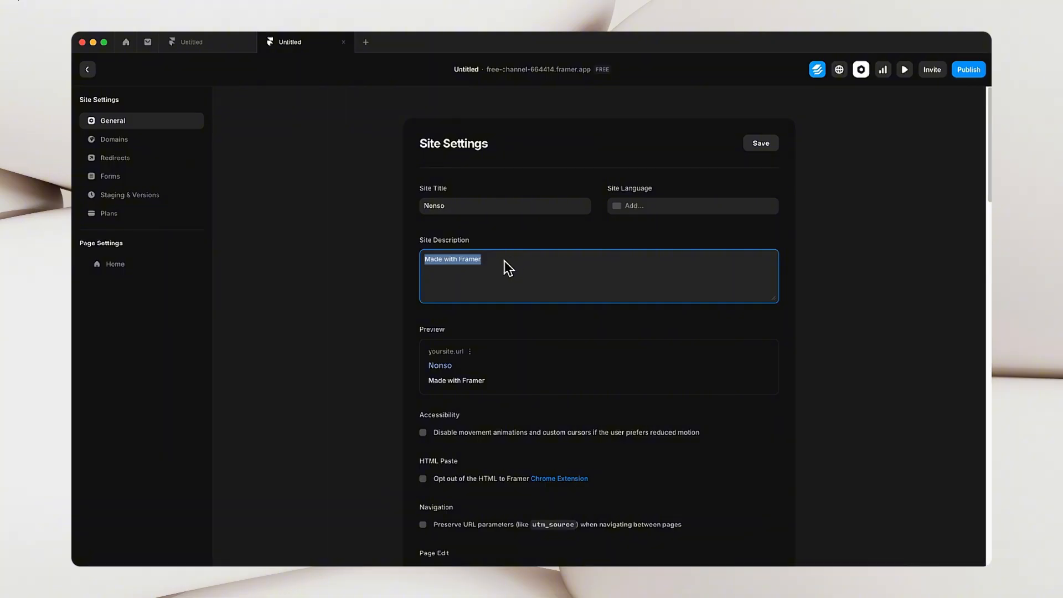
pyautogui.scroll(-5, 498, 268)
pyautogui.scroll(5, 542, 306)
pyautogui.scroll(-7, 544, 310)
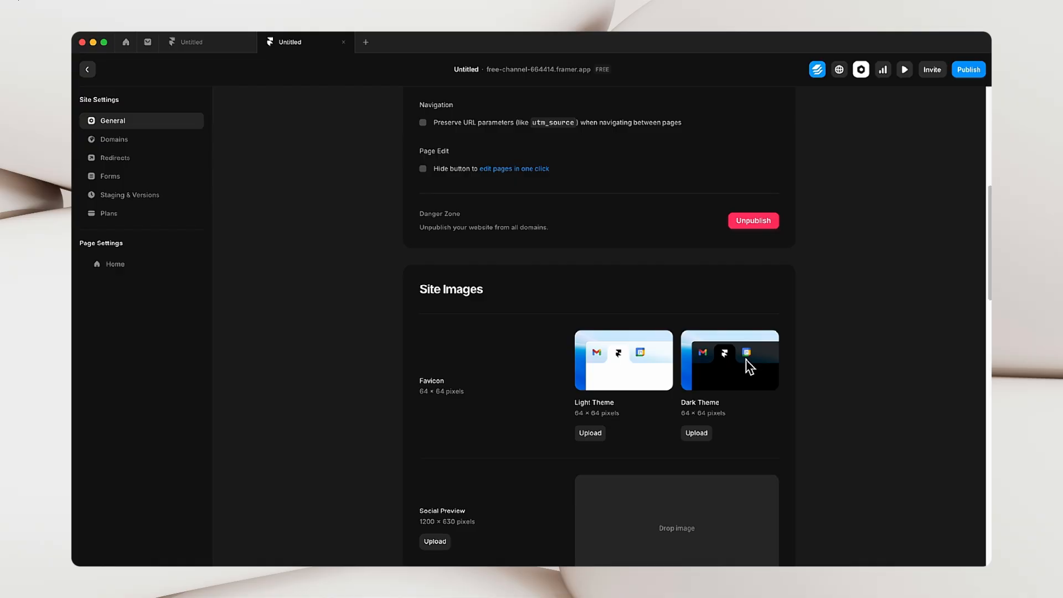
pyautogui.scroll(-3, 474, 429)
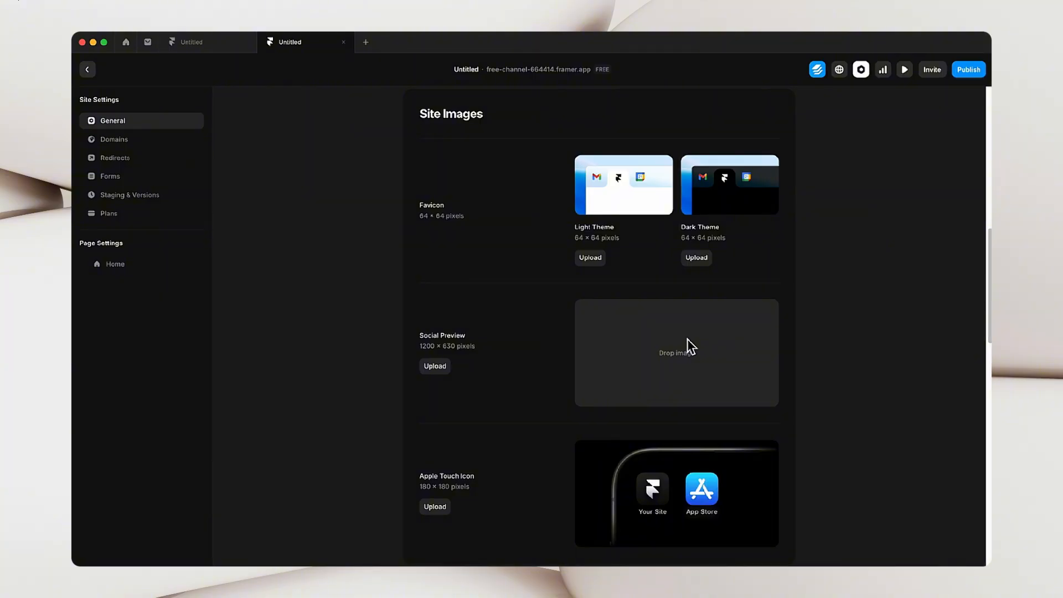
pyautogui.scroll(-2, 686, 339)
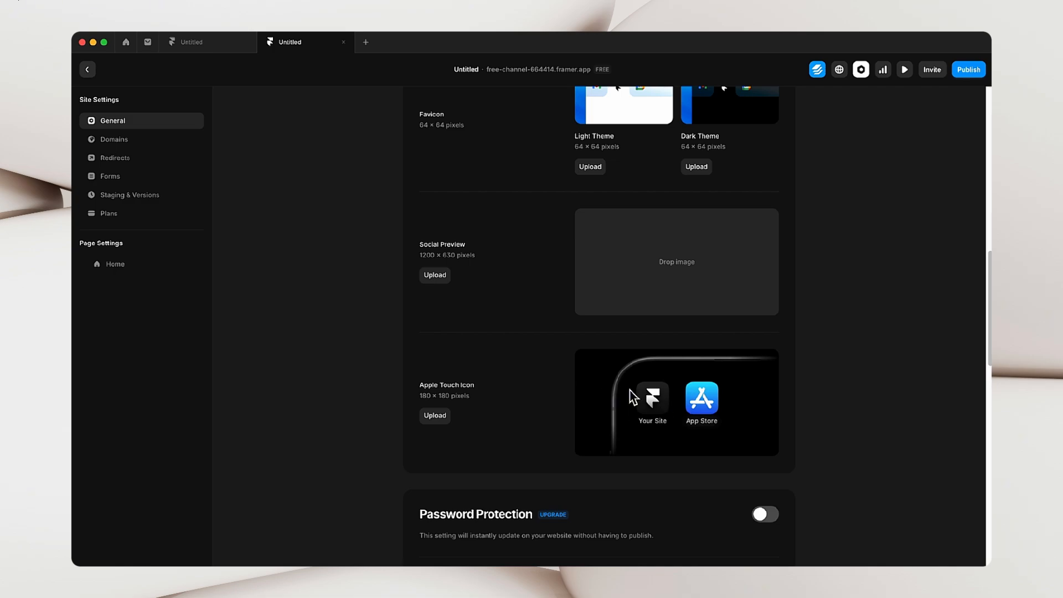
pyautogui.scroll(6, 626, 412)
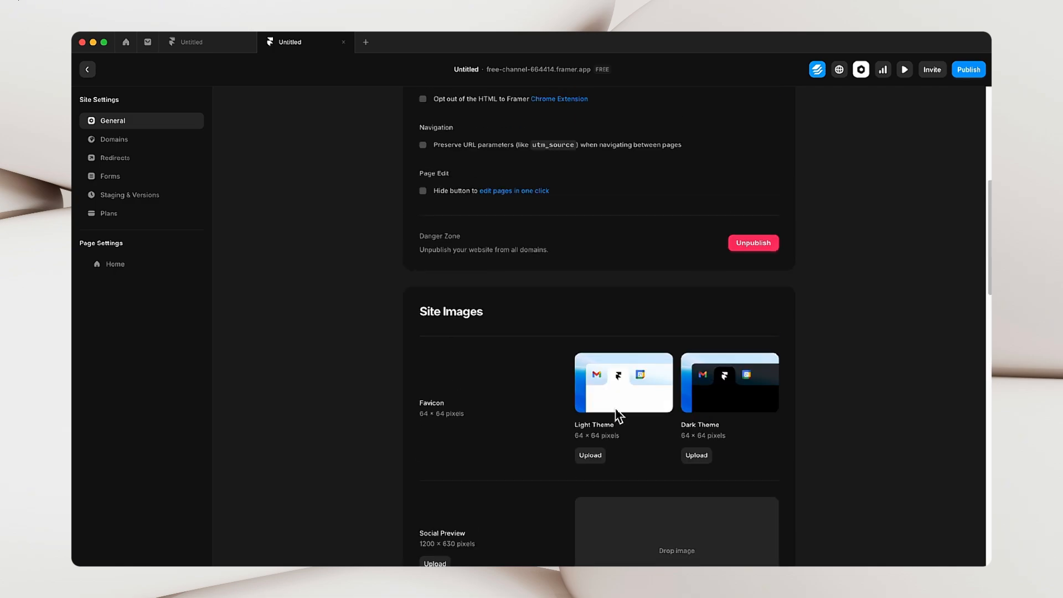
pyautogui.scroll(8, 618, 412)
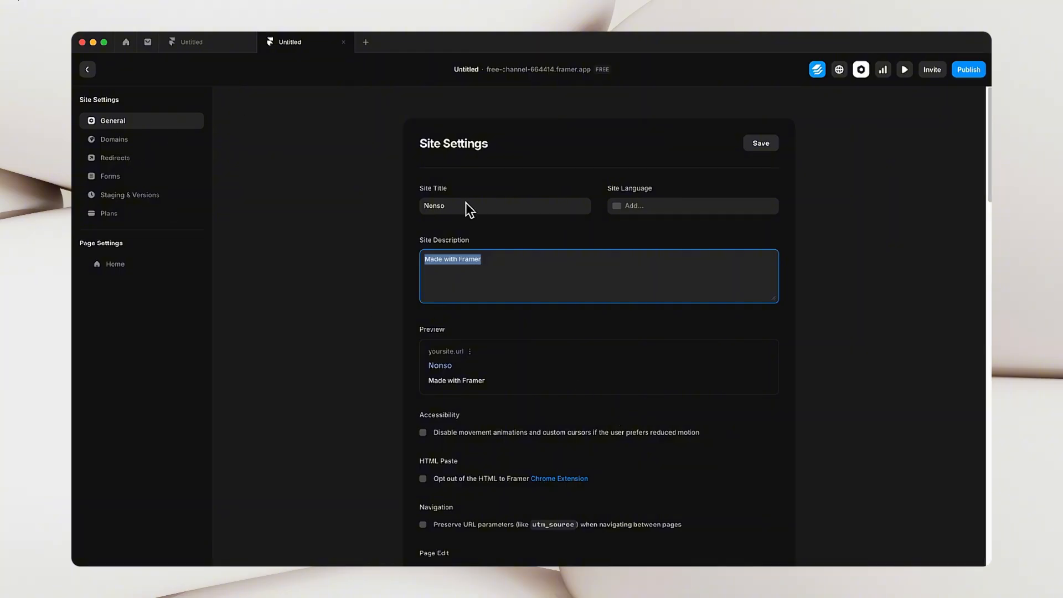
pyautogui.click(768, 145)
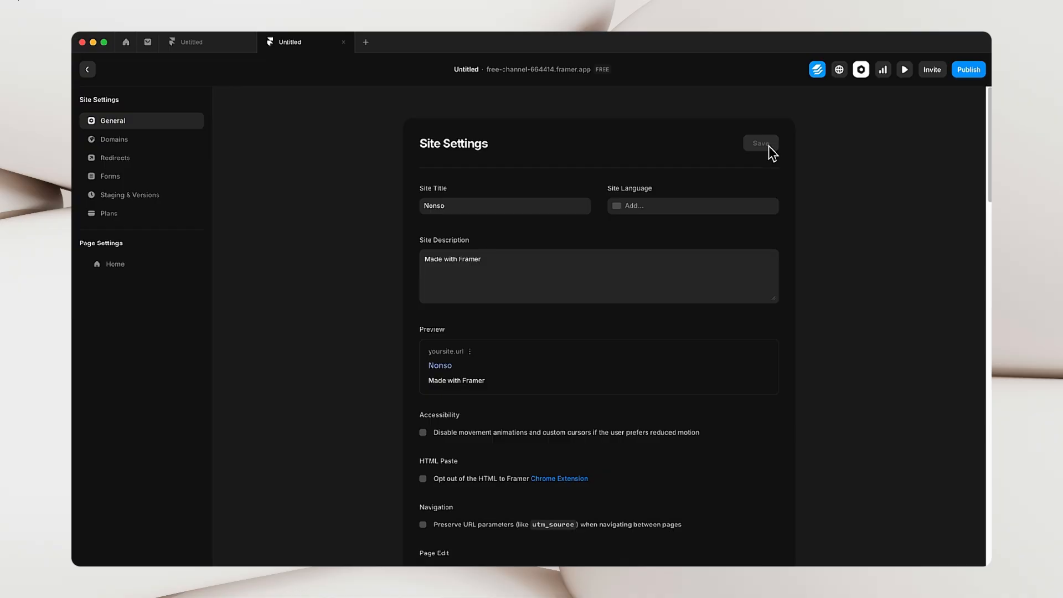
# - Check the available domain endings and connect the free Framer subdomain Youuuutube with the .framer.website ending
pyautogui.click(114, 139)
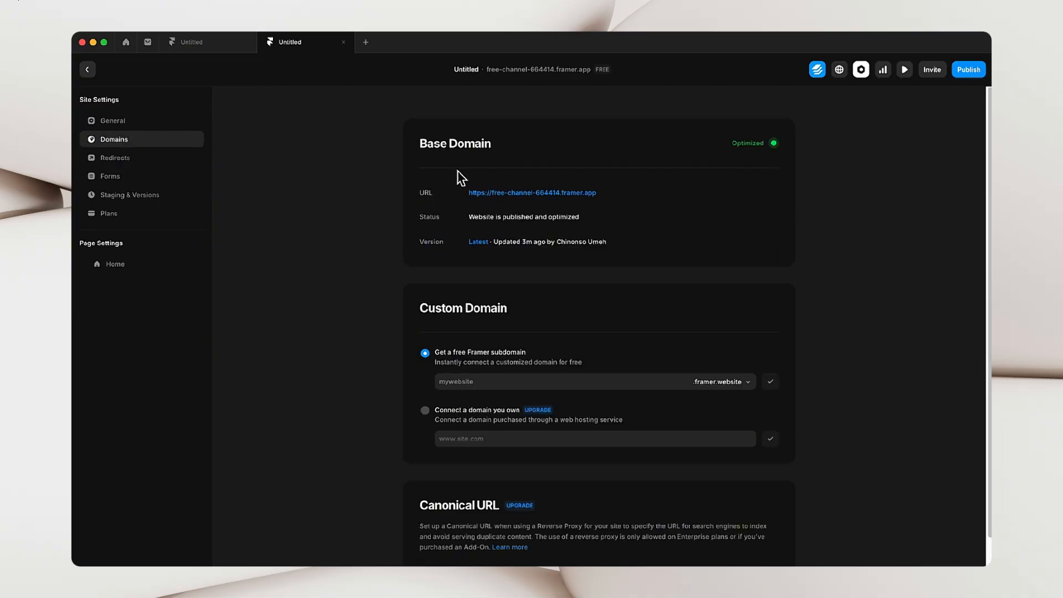
pyautogui.scroll(-1, 476, 313)
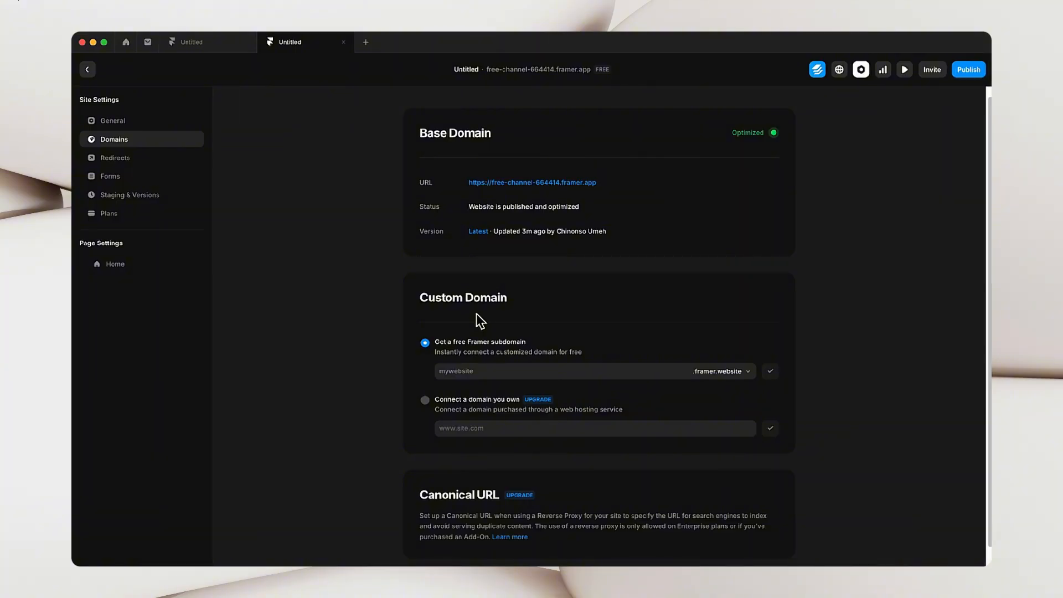
pyautogui.click(747, 372)
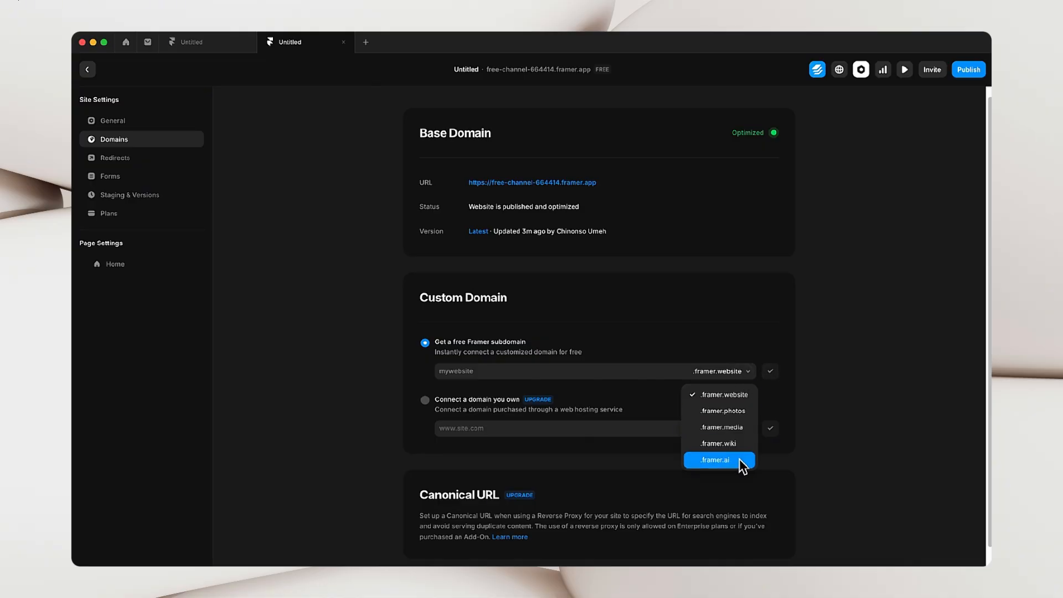
pyautogui.click(767, 342)
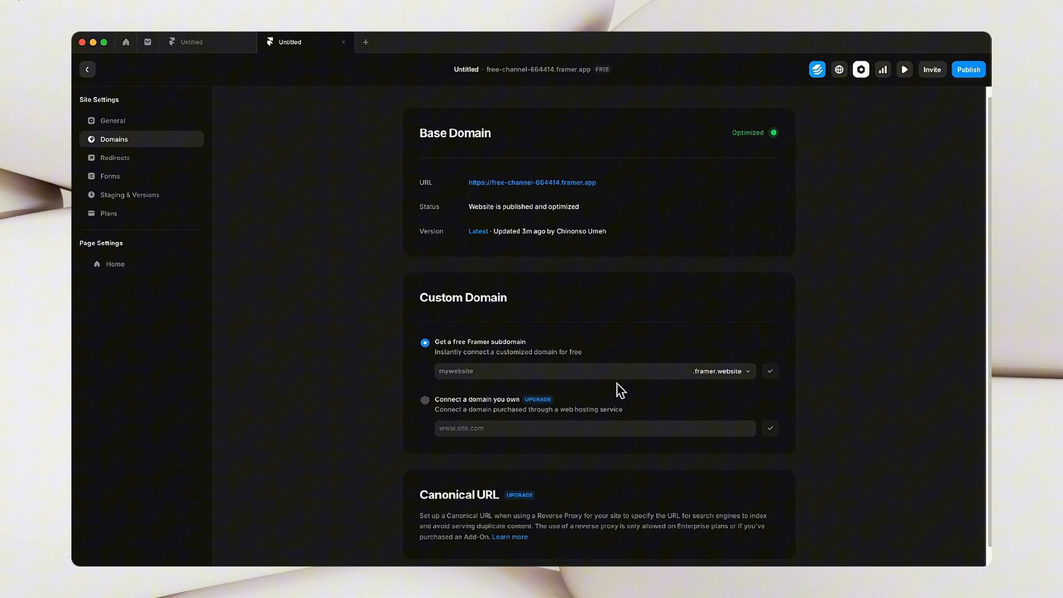
pyautogui.click(555, 375)
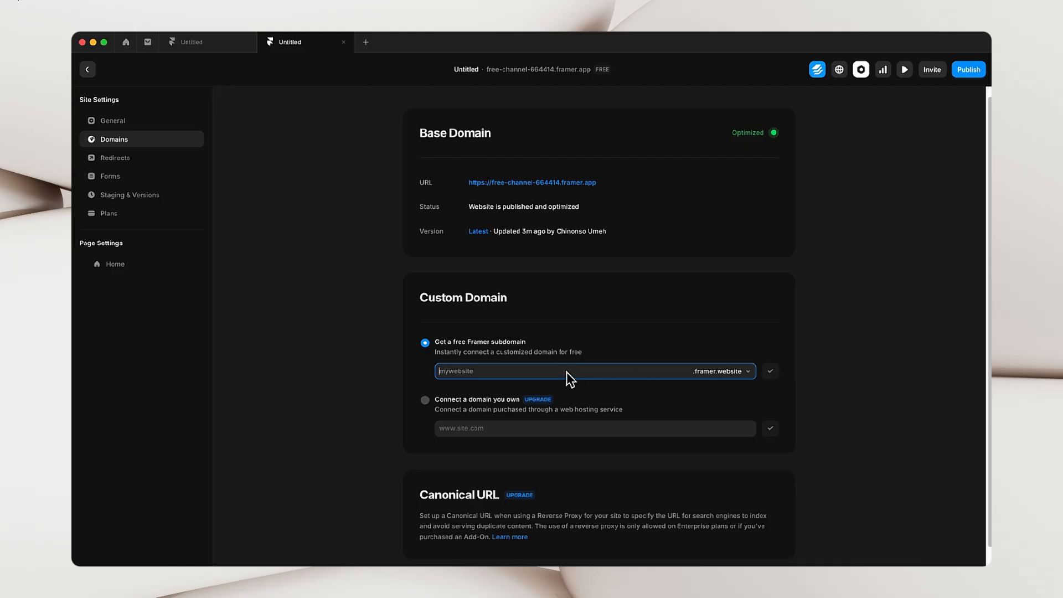
pyautogui.write('Youuu')
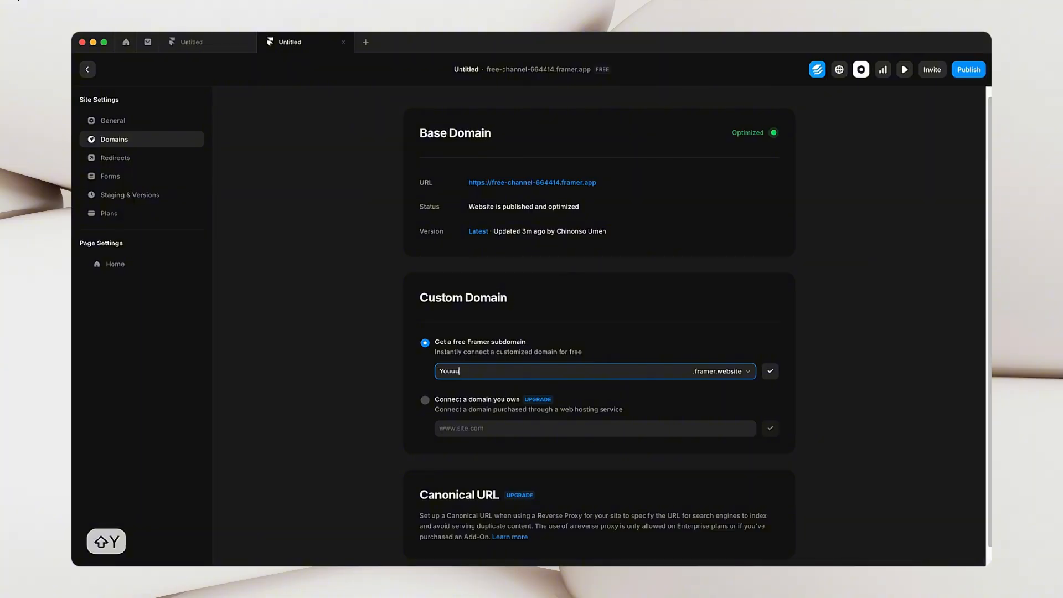
pyautogui.write('utube')
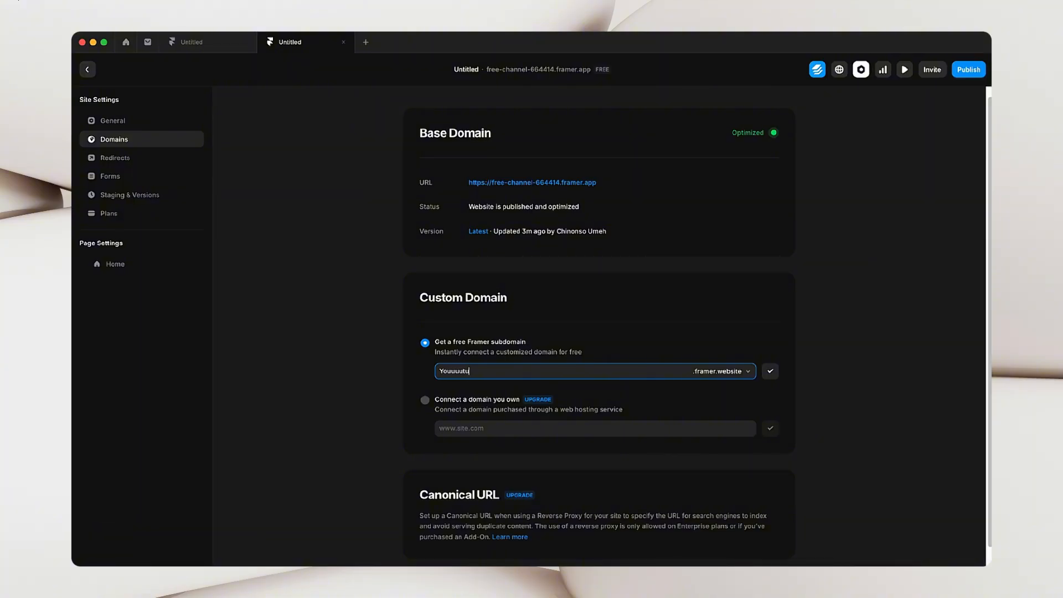
pyautogui.click(772, 373)
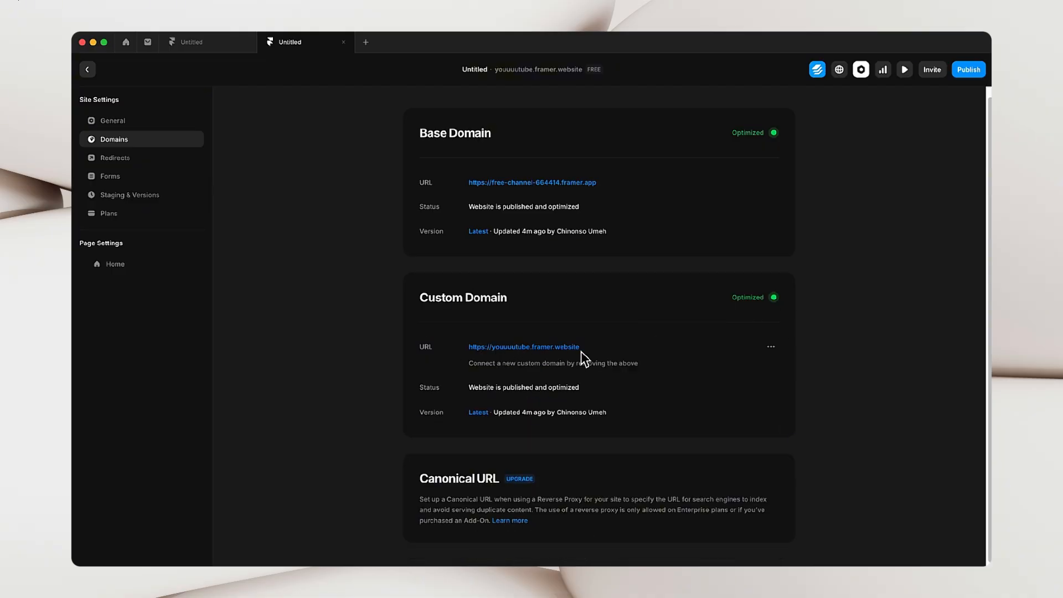
# - Check the removal option of the connected custom domain and dismiss it without removing the domain
pyautogui.scroll(-1, 752, 304)
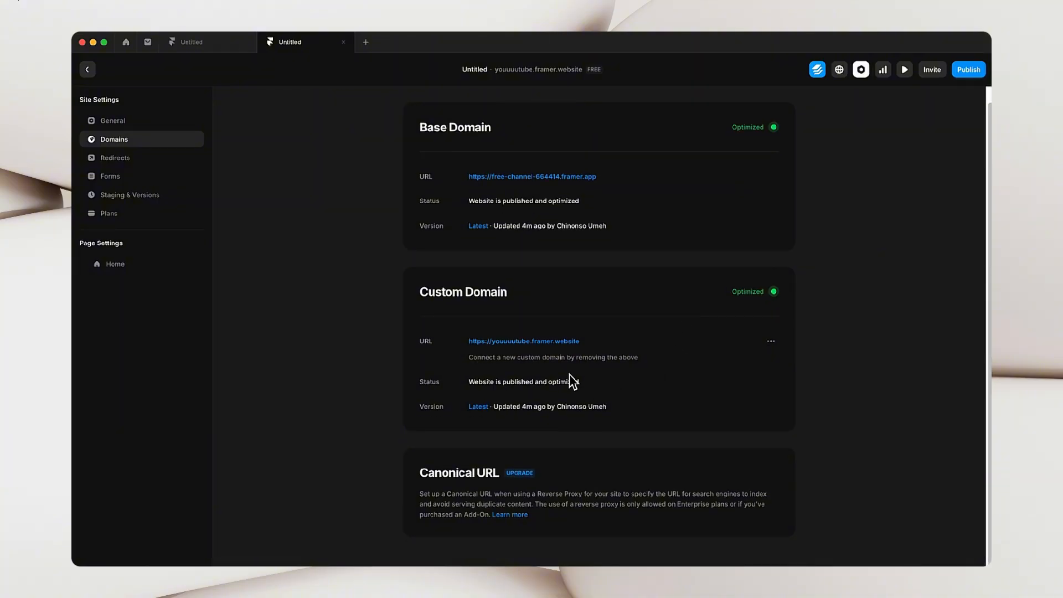
pyautogui.click(770, 341)
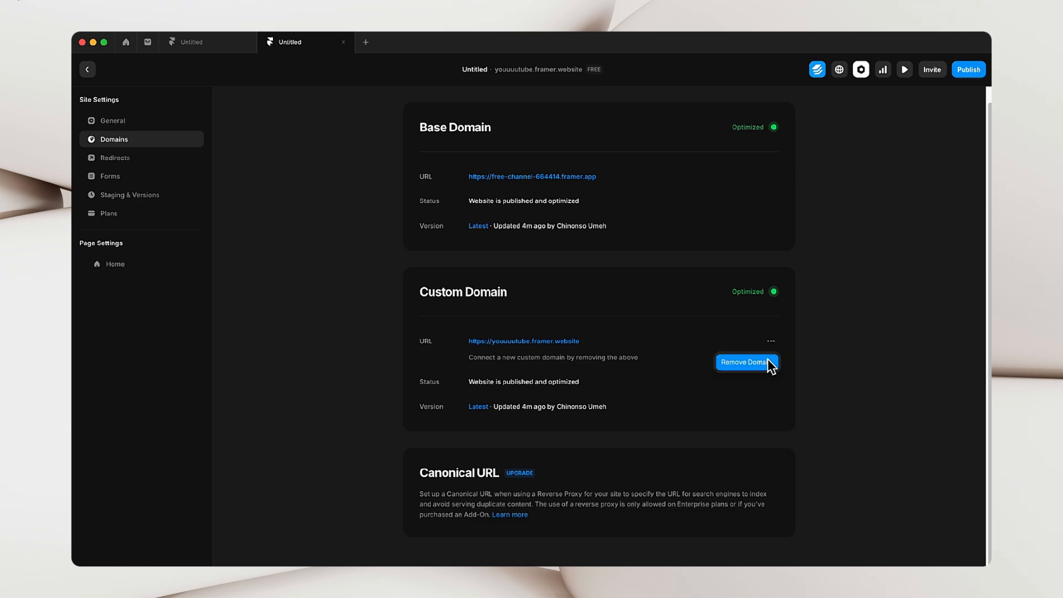
pyautogui.click(787, 321)
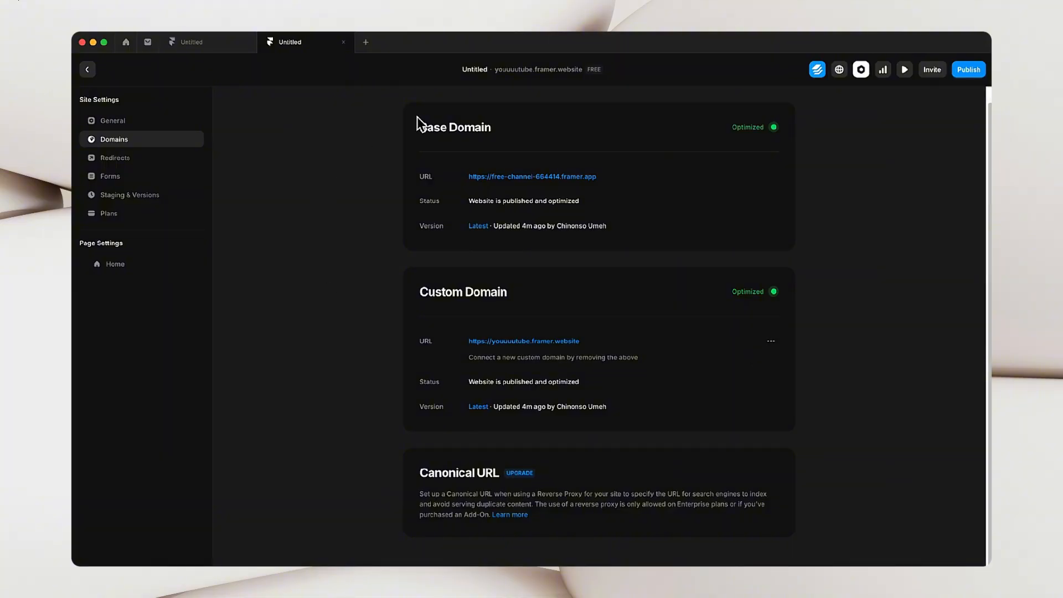
# - Publish the update to youuuutube.framer.website and review the live page on the new domain
pyautogui.click(969, 70)
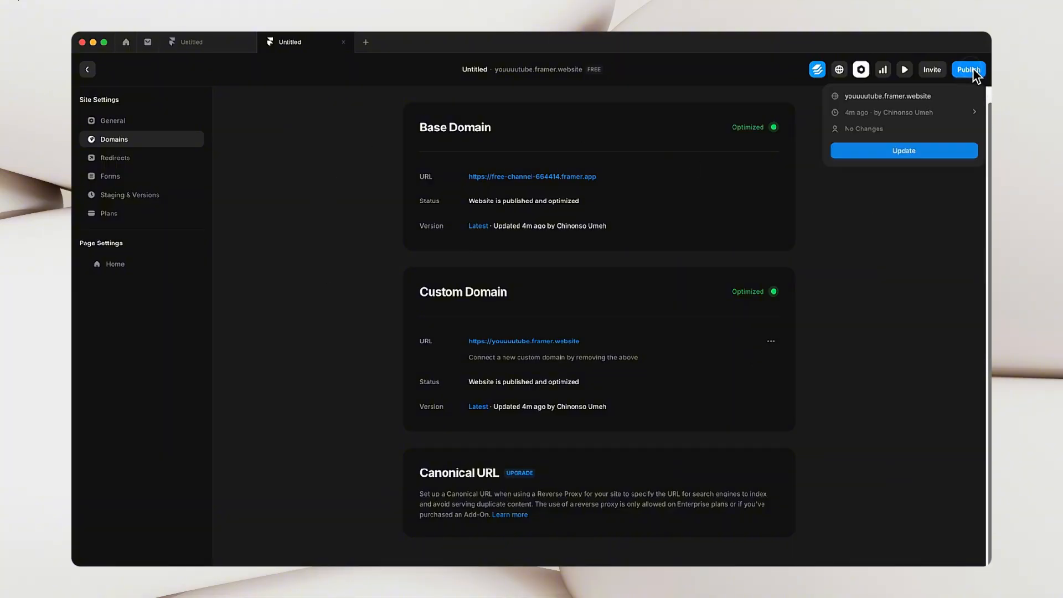
pyautogui.click(900, 155)
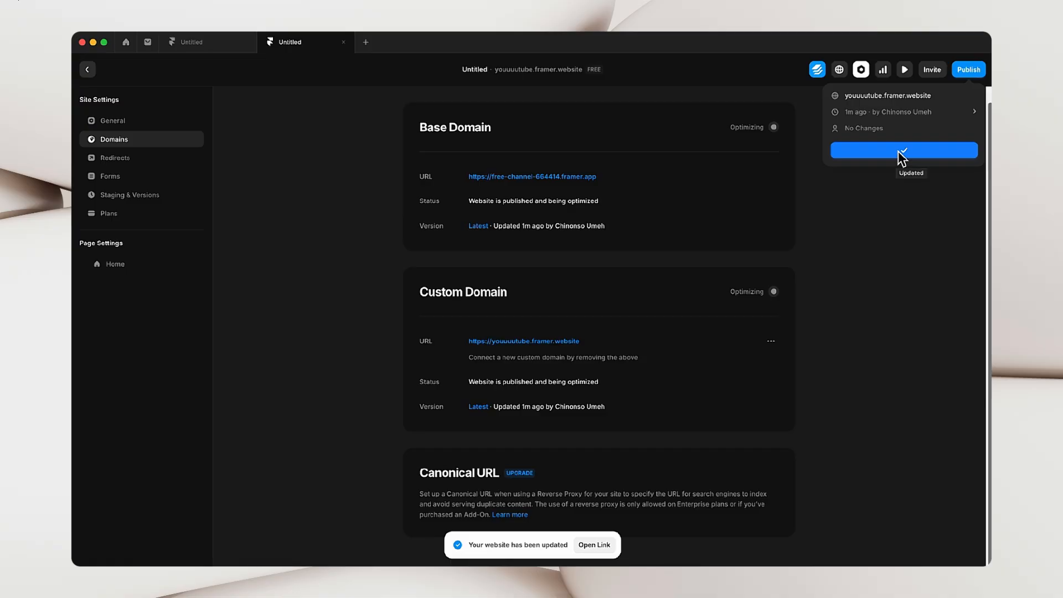
pyautogui.click(885, 97)
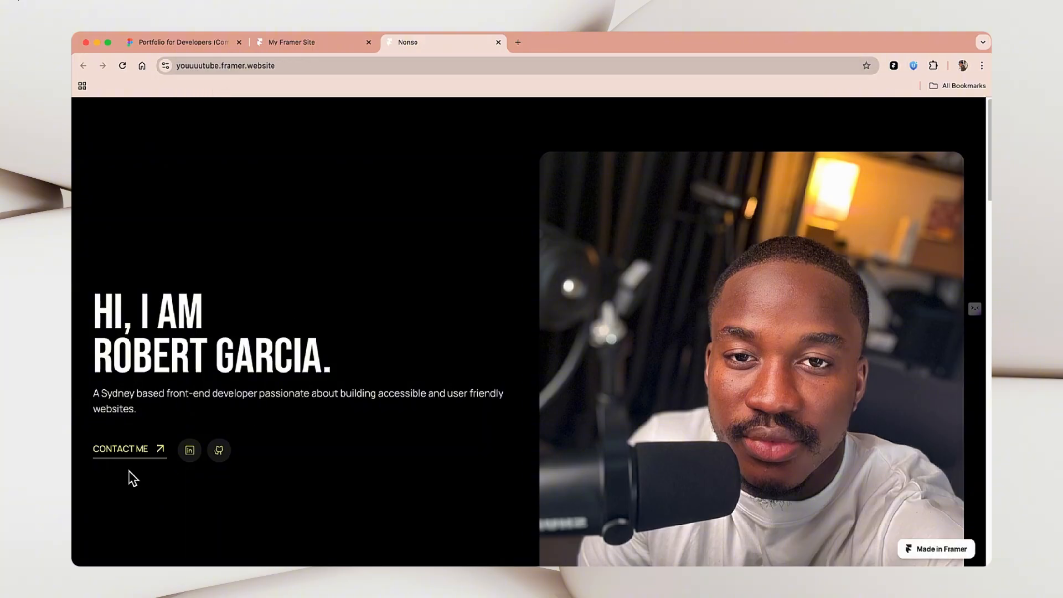
pyautogui.scroll(-15, 471, 321)
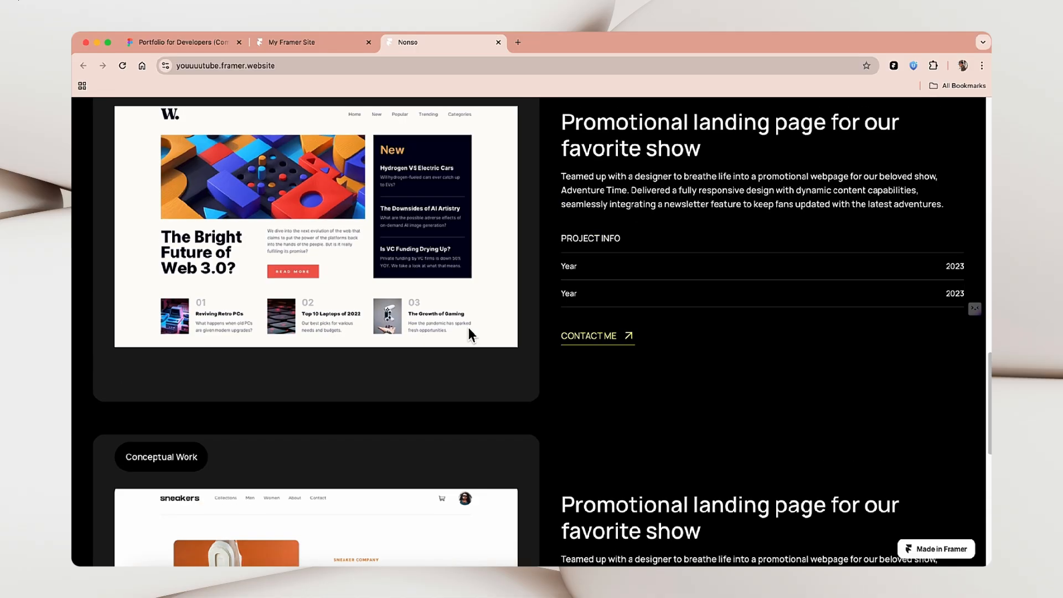
pyautogui.scroll(-6, 468, 328)
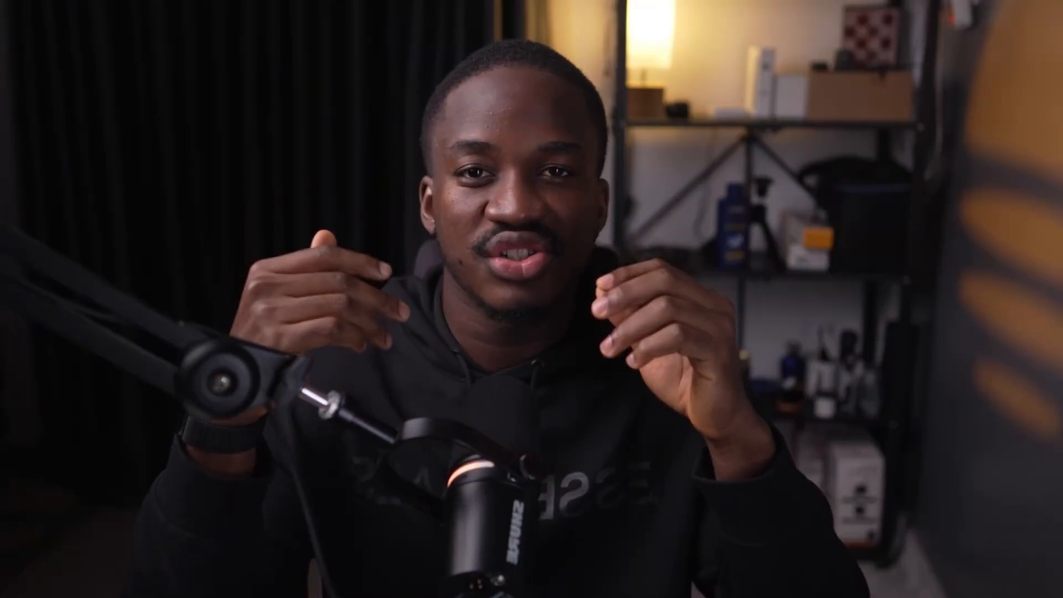